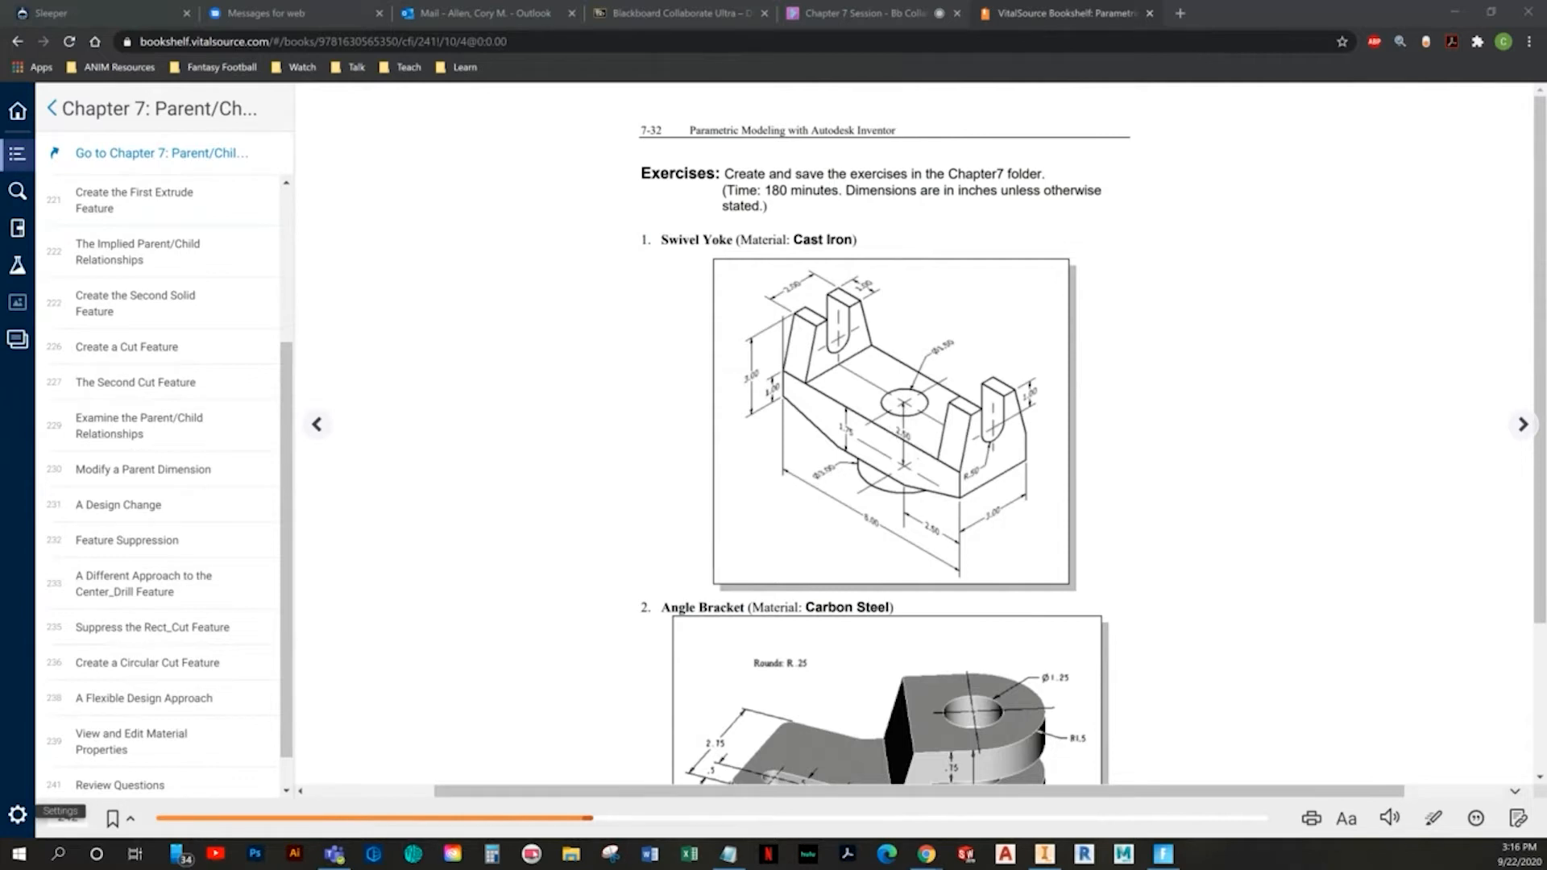
- Switch to Autodesk Inventor and create a new part from the English Standard (in).ipt template
{"action": "key", "text": "alt+Tab"}
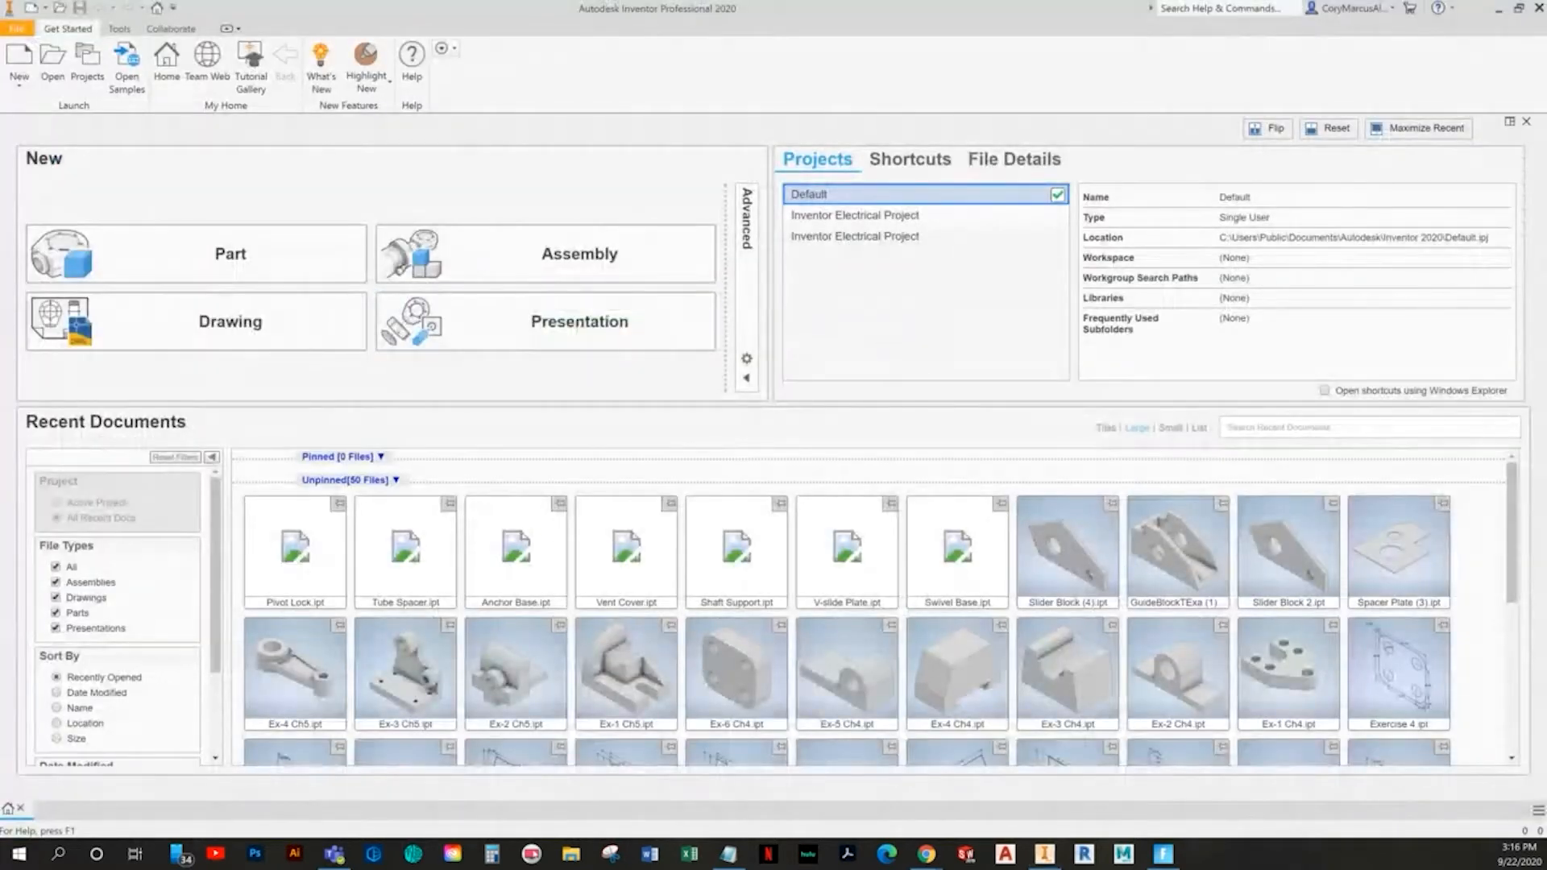
{"action": "key", "text": "alt+Tab"}
{"action": "key", "text": "alt+Tab"}
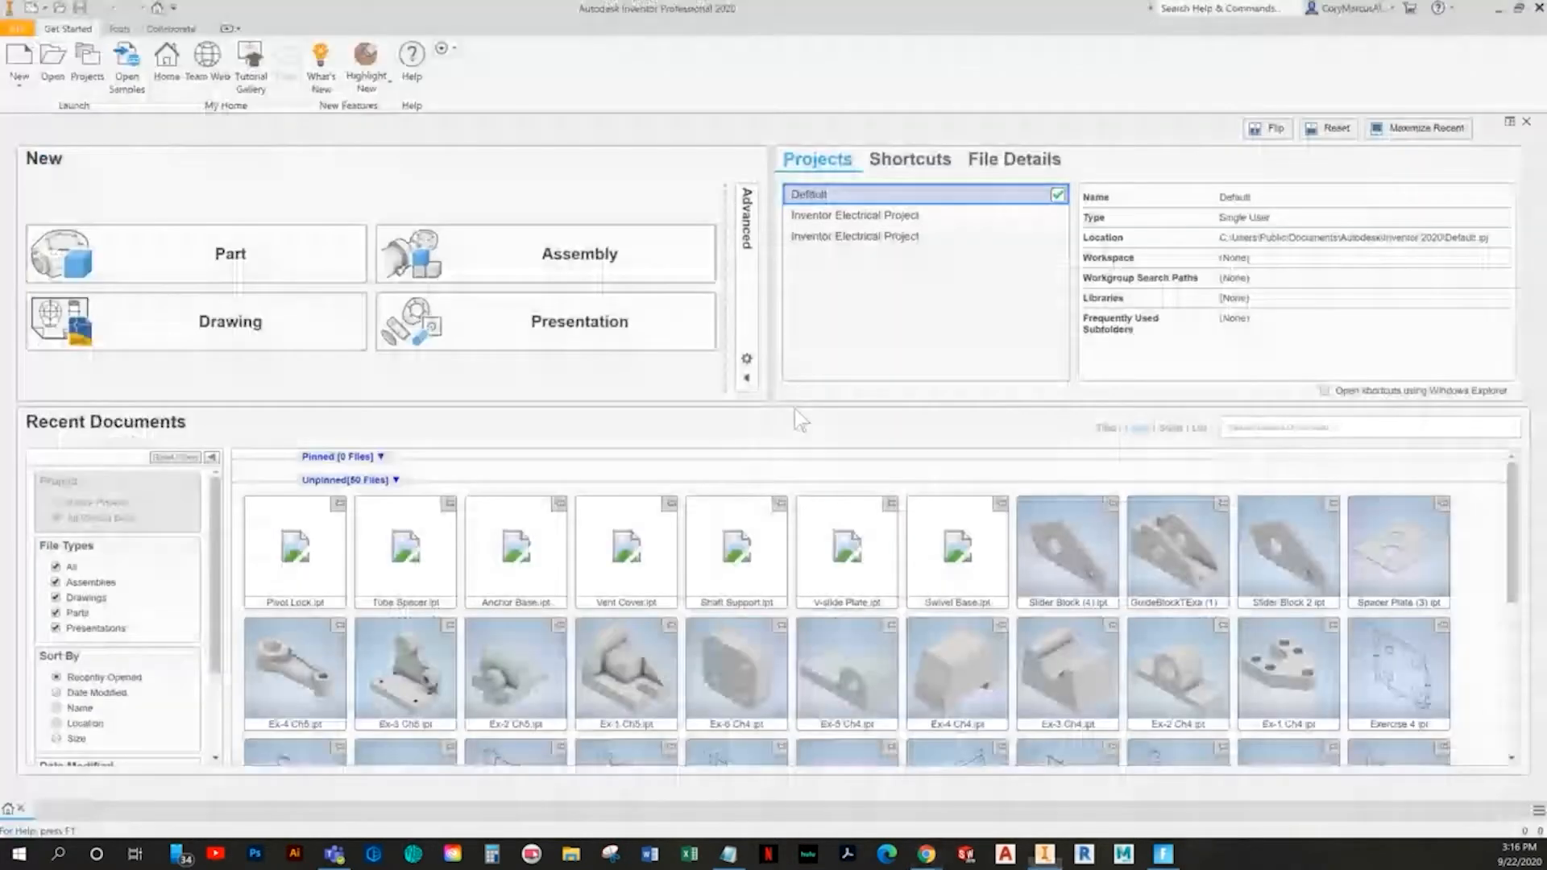
{"action": "key", "text": "ctrl+n"}
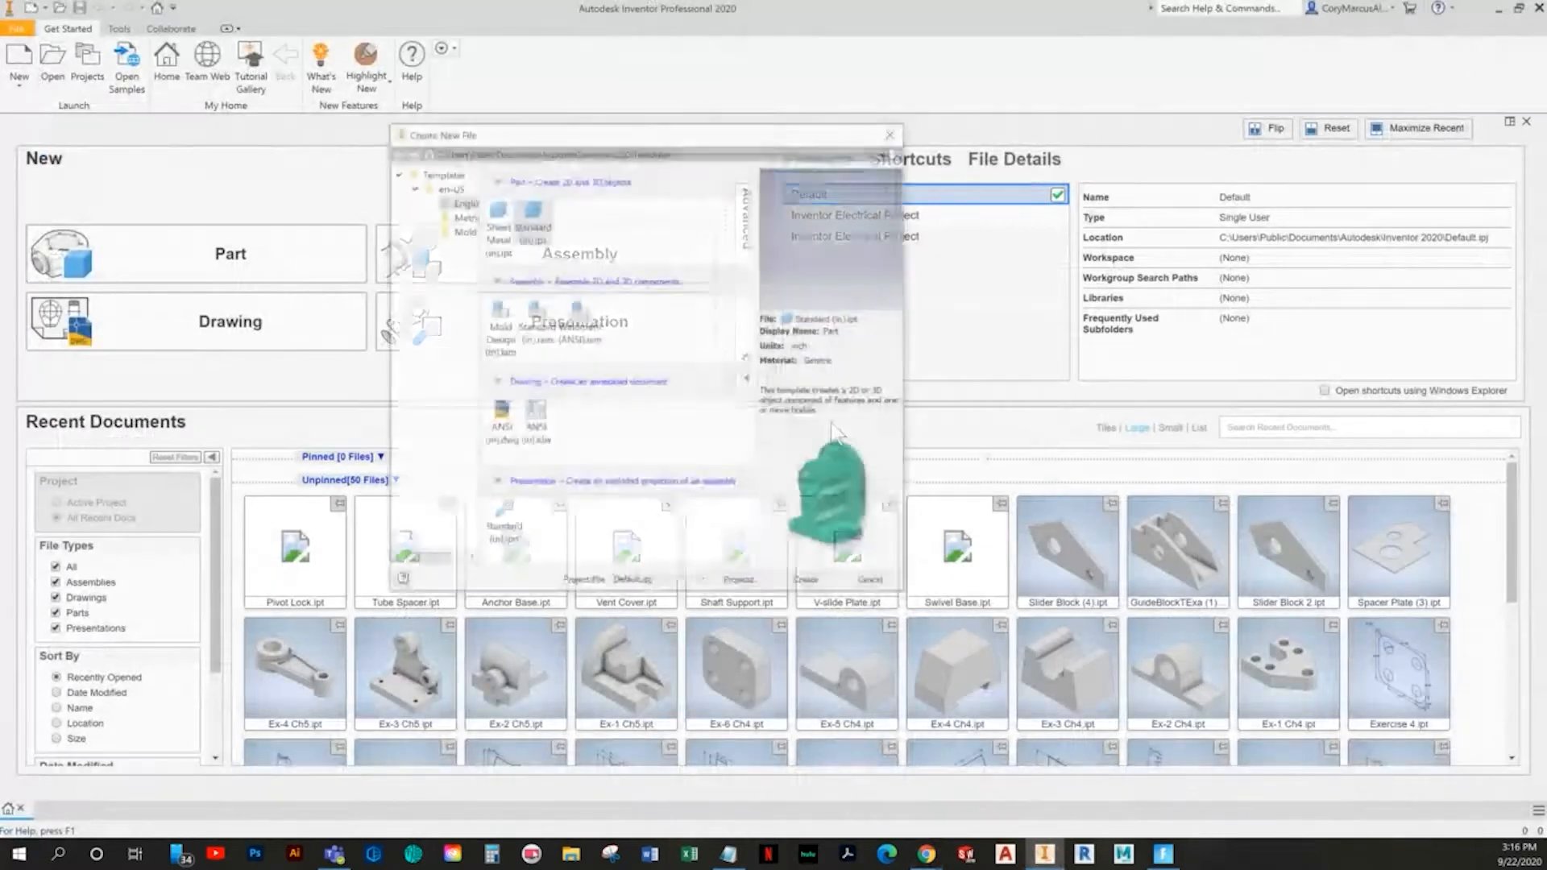
{"action": "double_click", "coordinate": [528, 226]}
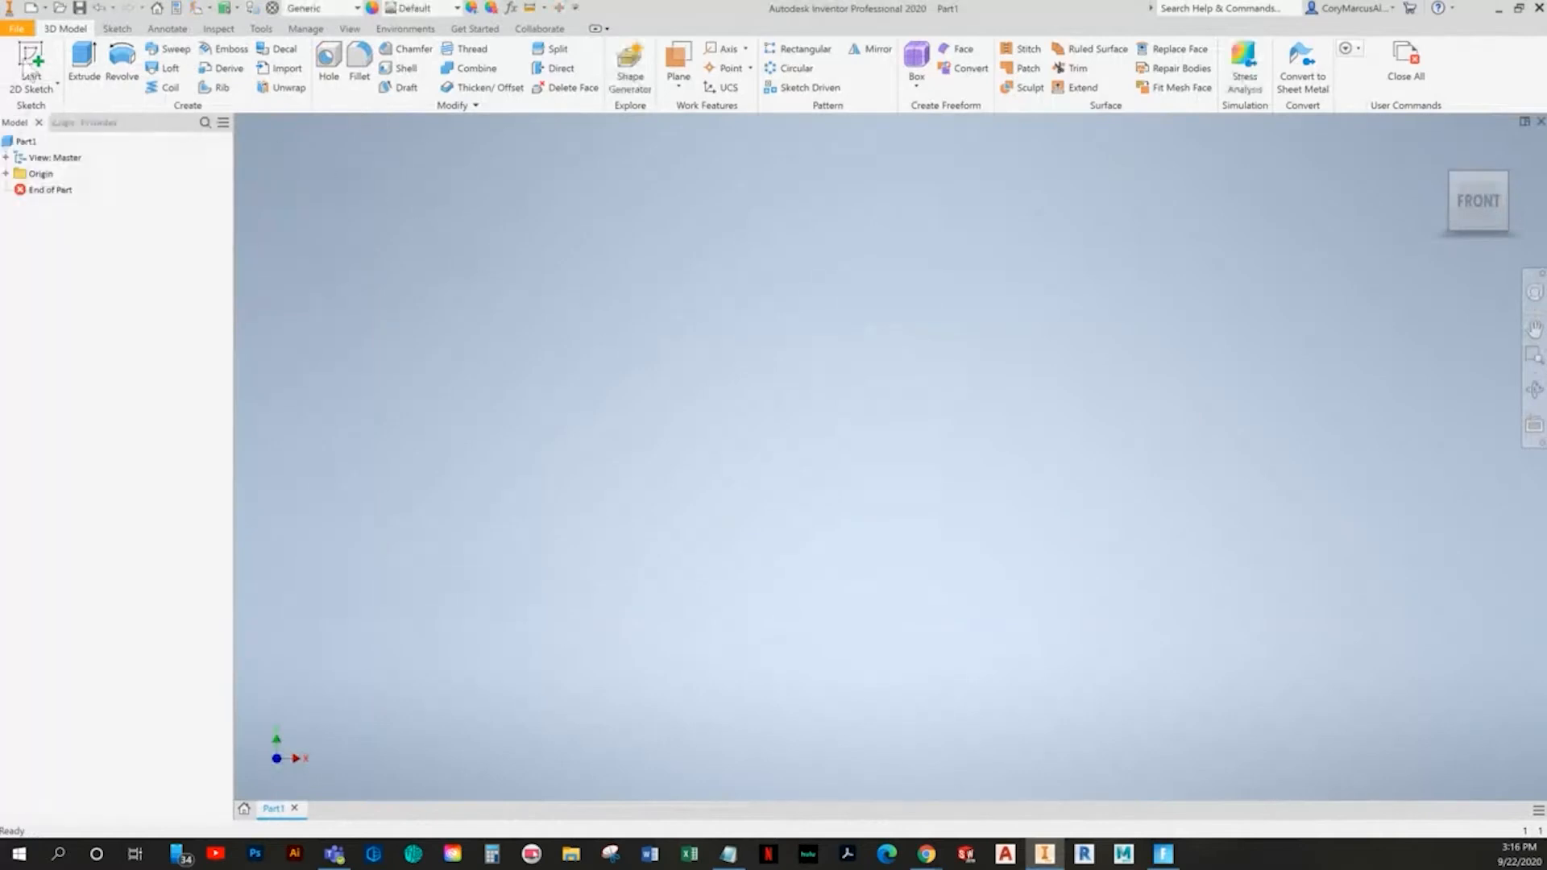
- Check the Swivel Yoke exercise drawing and start a 2D sketch on the part's front (XY) plane
{"action": "key", "text": "alt+Tab"}
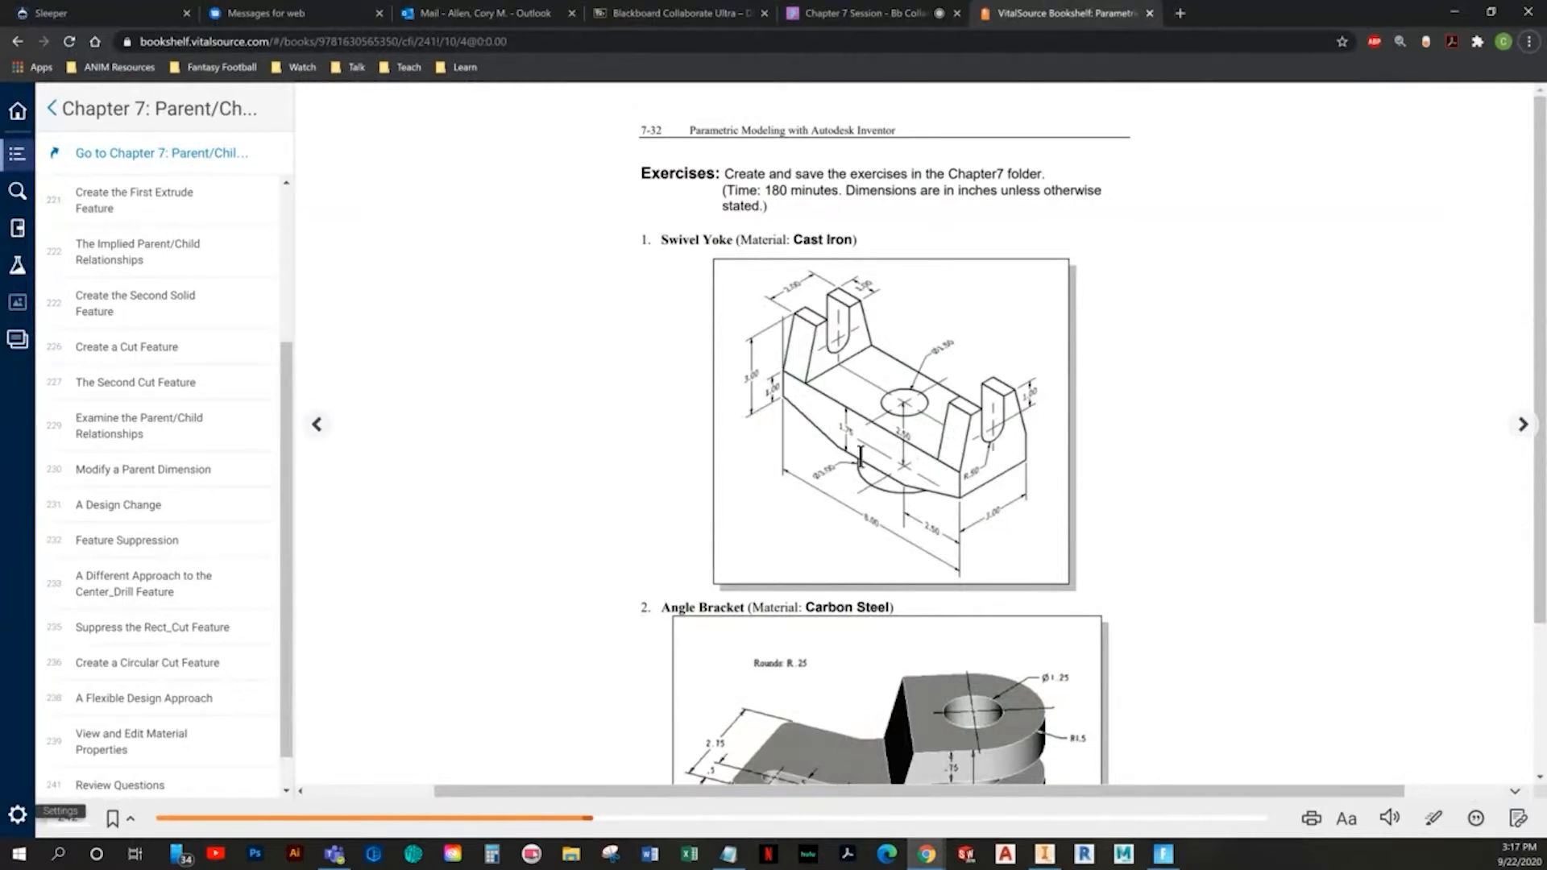
{"action": "key", "text": "alt+Tab"}
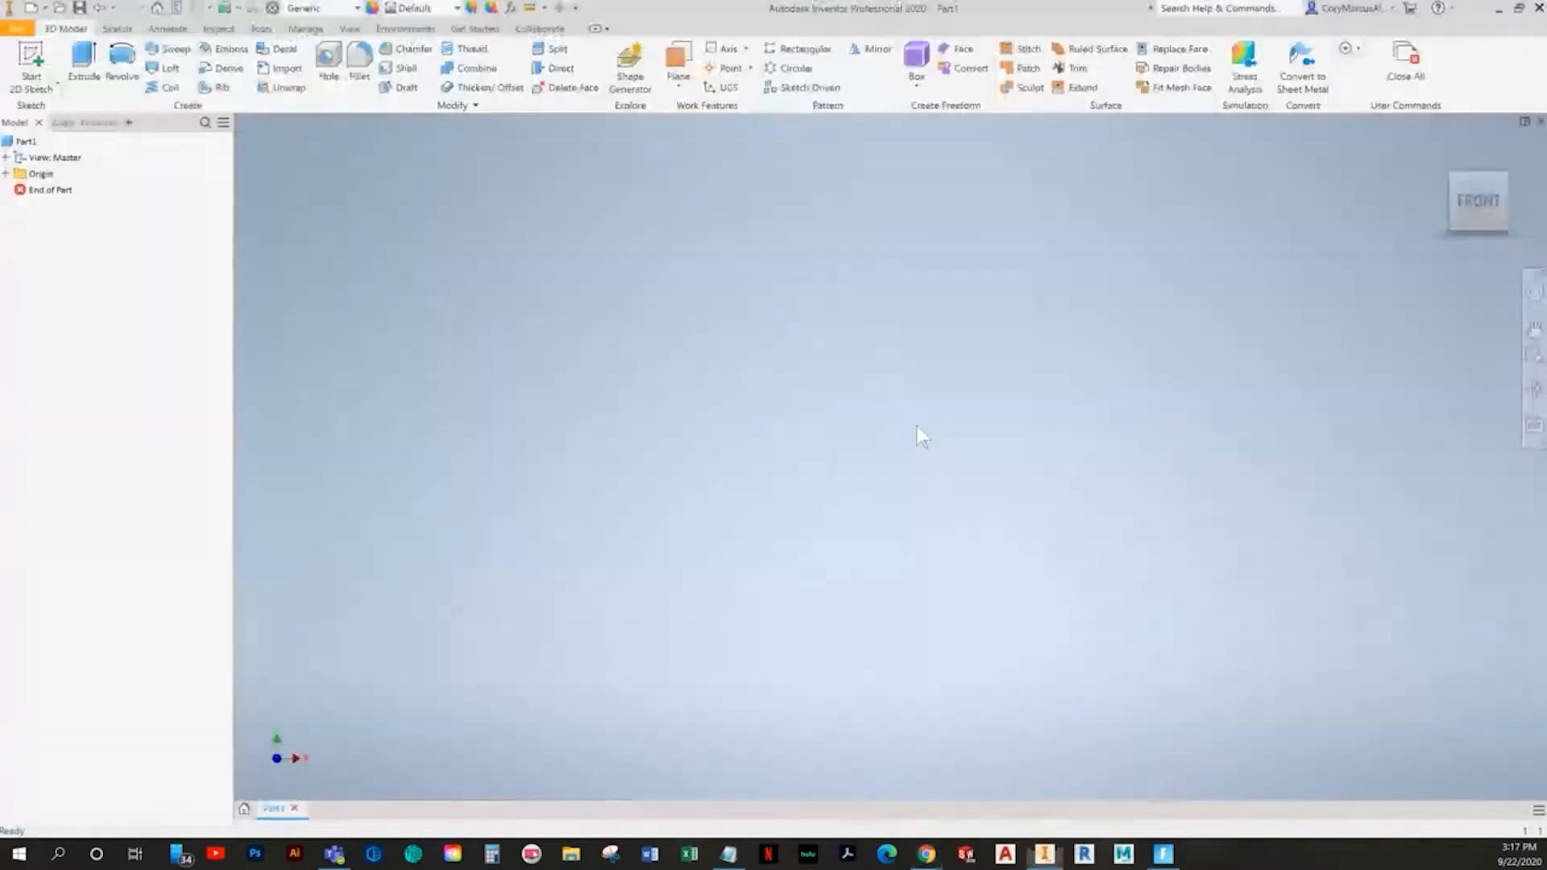
{"action": "key", "text": "s"}
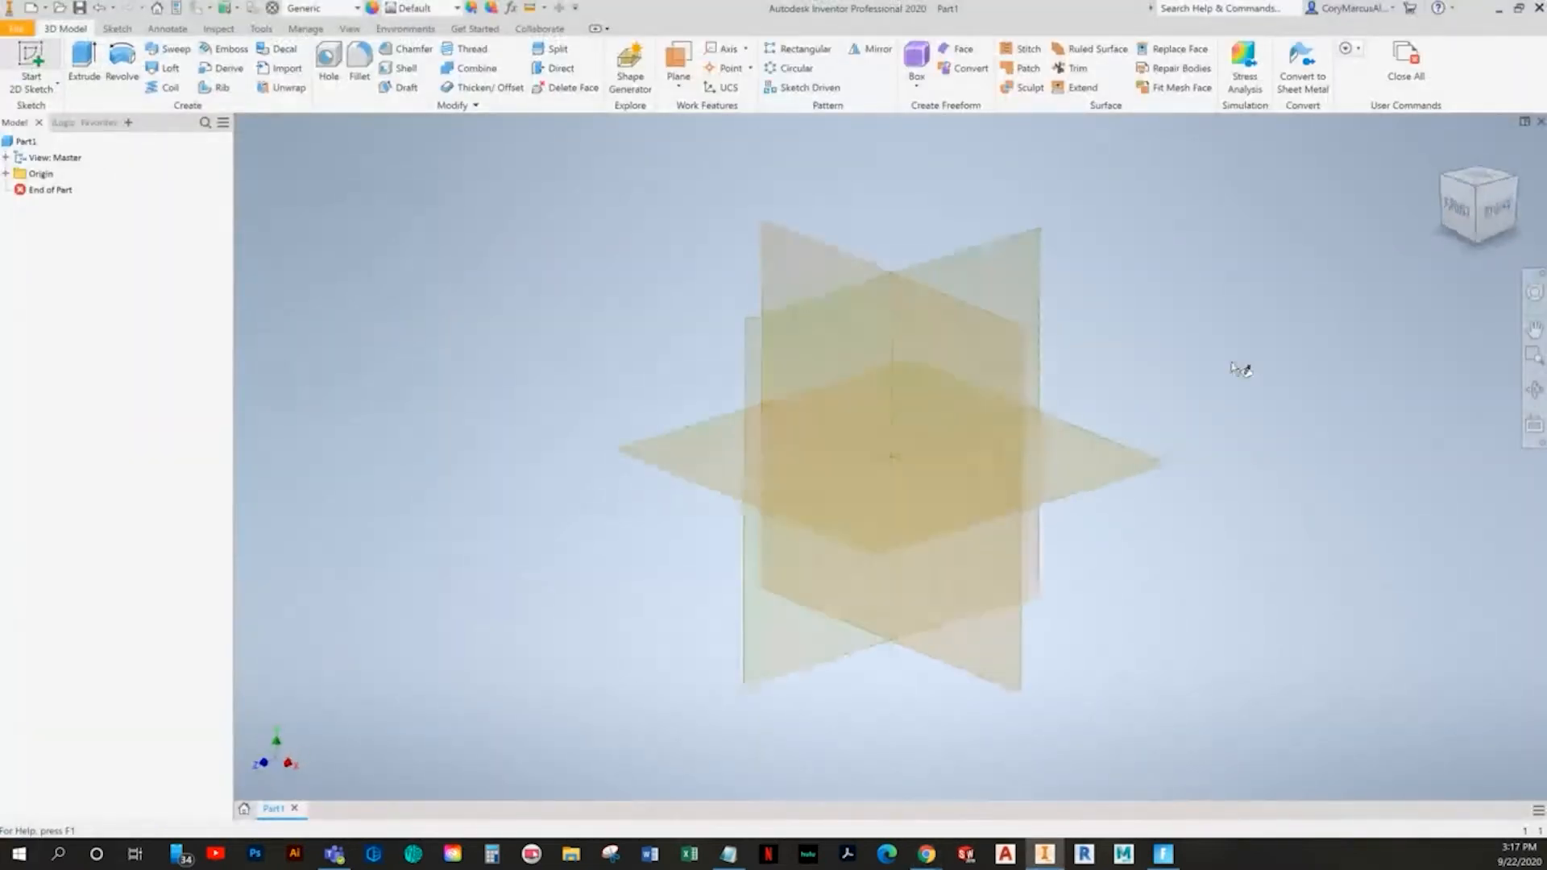
{"action": "left_click", "coordinate": [870, 258]}
{"action": "key", "text": "alt+Tab"}
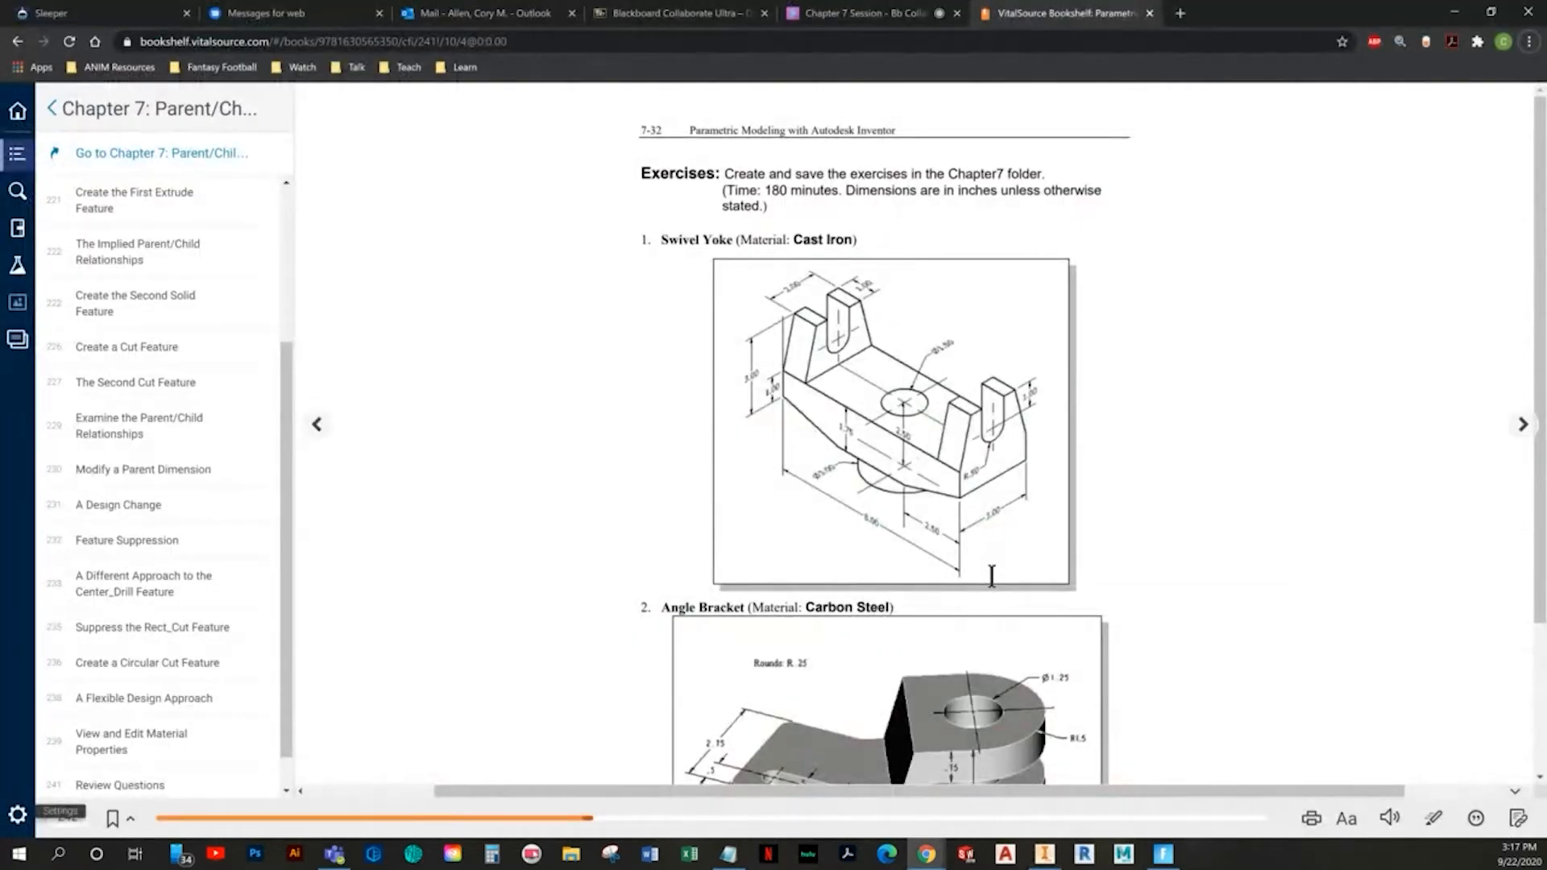
{"action": "key", "text": "alt+Tab"}
- Draw a closed six-sided yoke base outline with a horizontal top, short vertical ends, sloped lower sides and a bottom edge about 0.6 in long
{"action": "left_click", "coordinate": [83, 63]}
{"action": "left_click", "coordinate": [477, 338]}
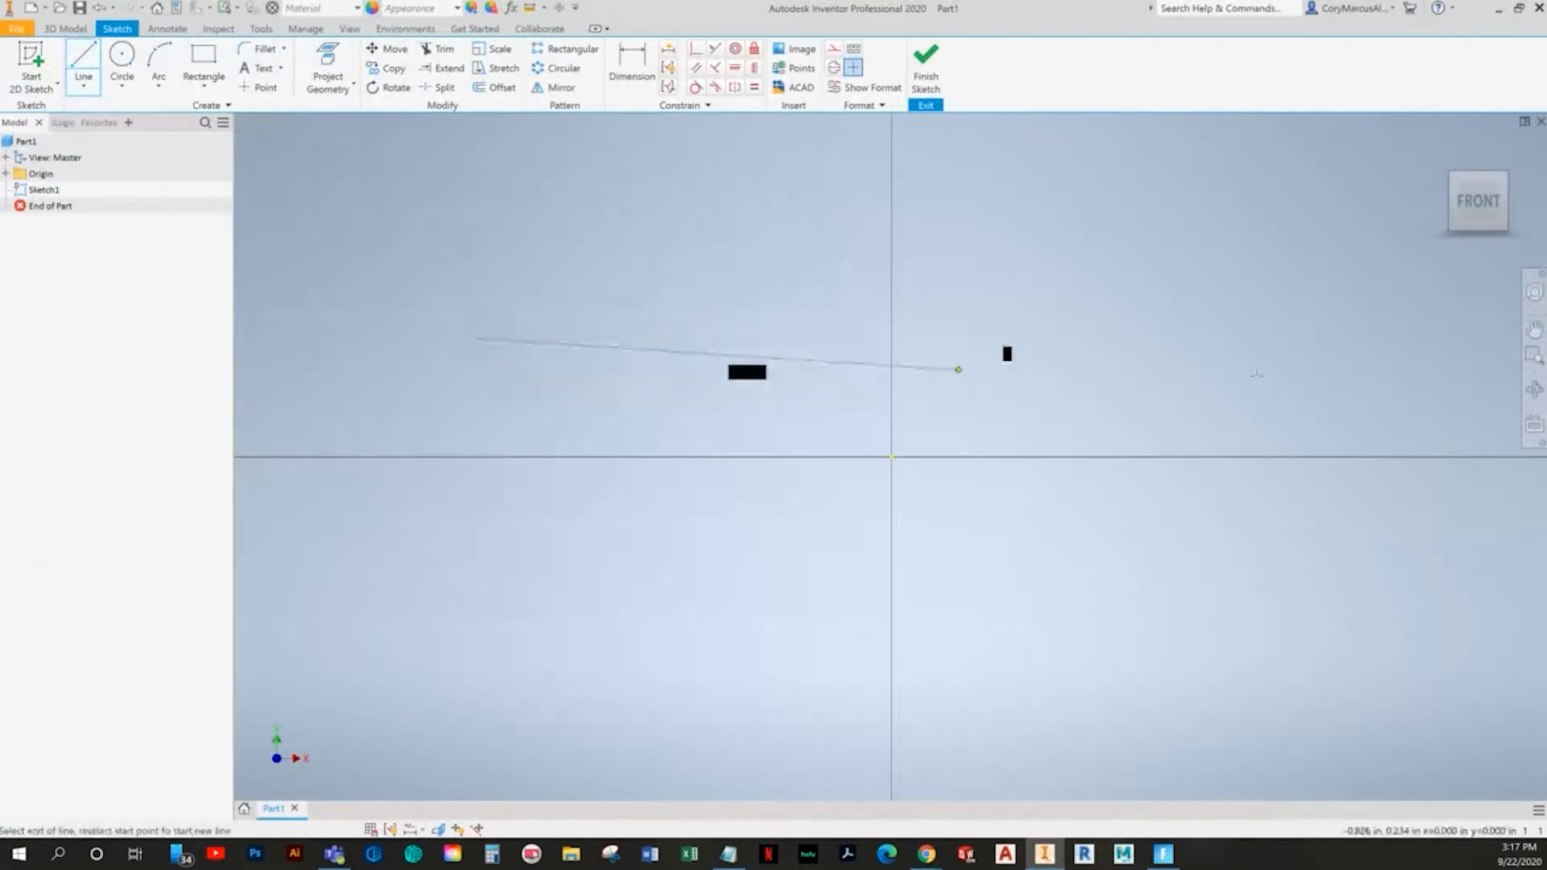
{"action": "left_click", "coordinate": [1327, 338]}
{"action": "left_click", "coordinate": [1329, 465]}
{"action": "left_click", "coordinate": [986, 642]}
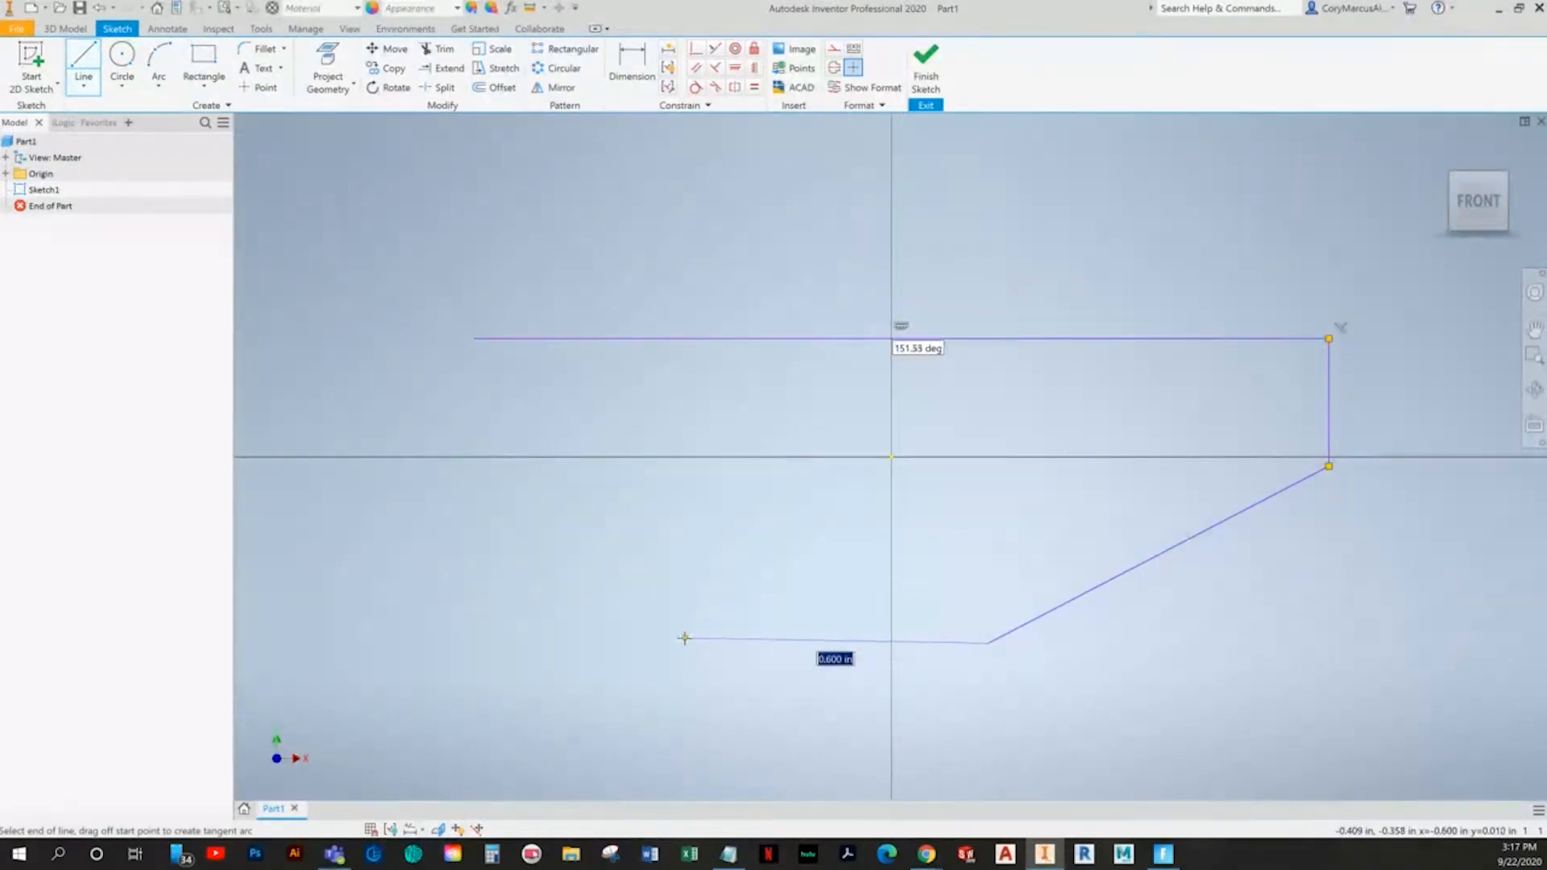
{"action": "left_click", "coordinate": [681, 642]}
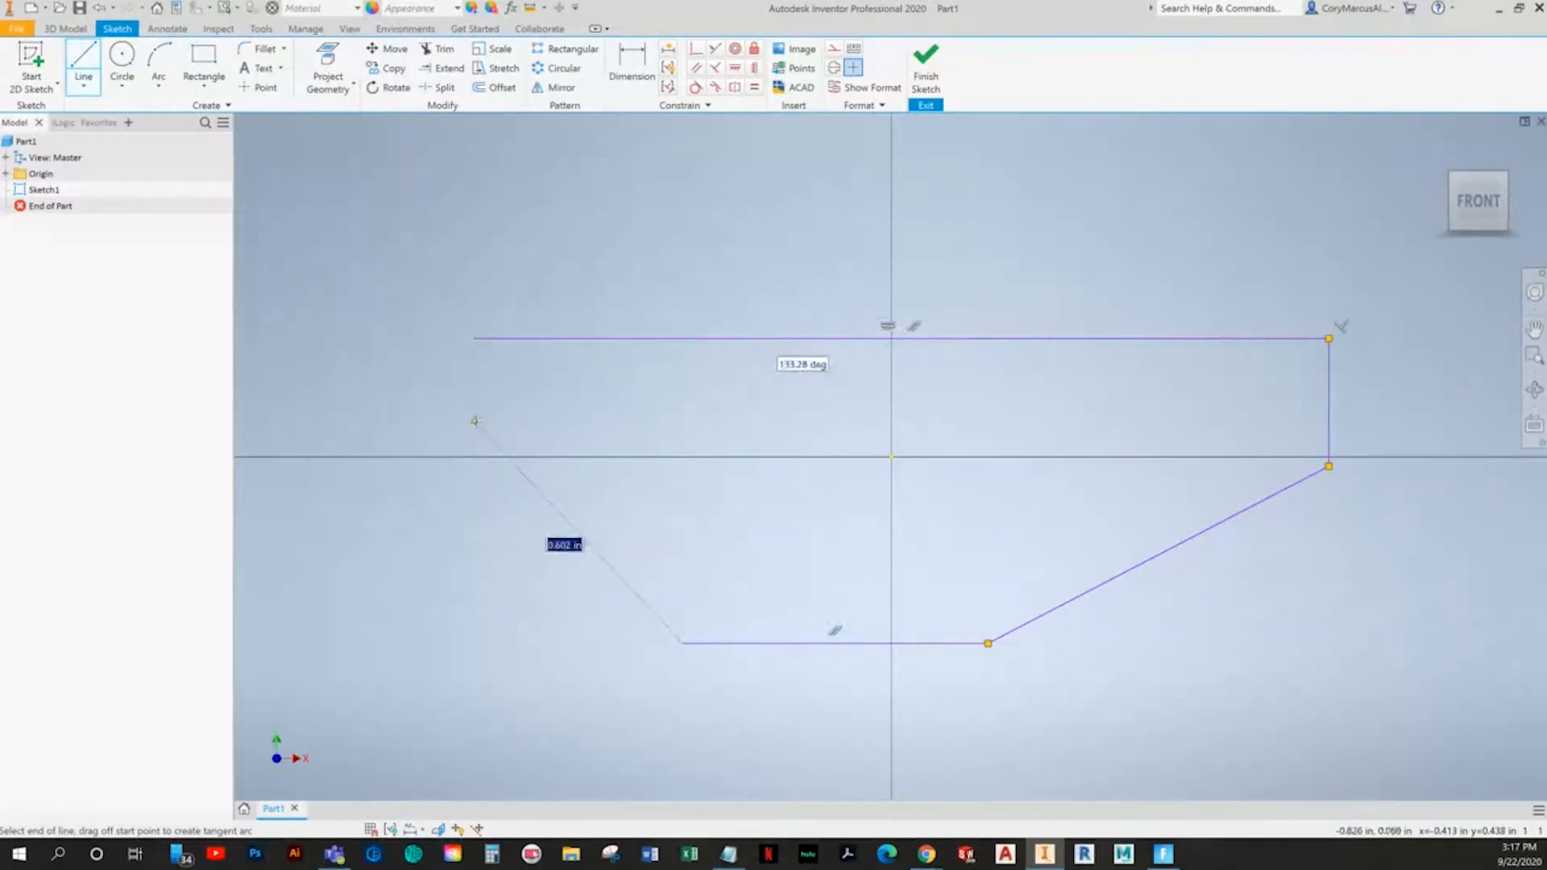
{"action": "left_click", "coordinate": [475, 422]}
{"action": "left_click", "coordinate": [474, 338]}
{"action": "key", "text": "Escape"}
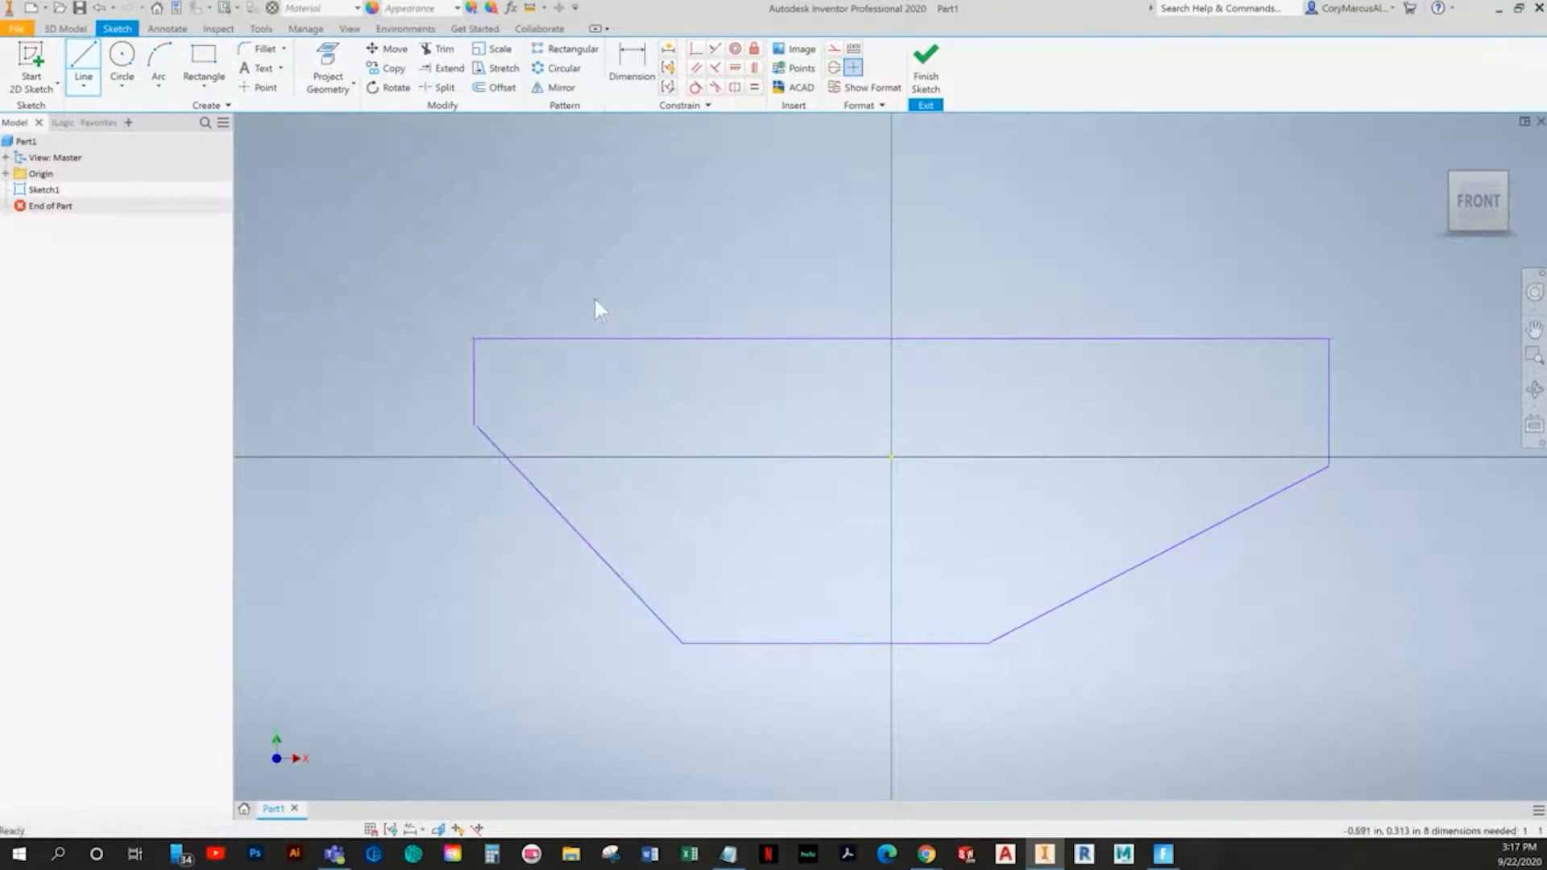
- Check the exercise drawing and dimension the outline's left vertical edge at 1.000 in
{"action": "key", "text": "alt+Tab"}
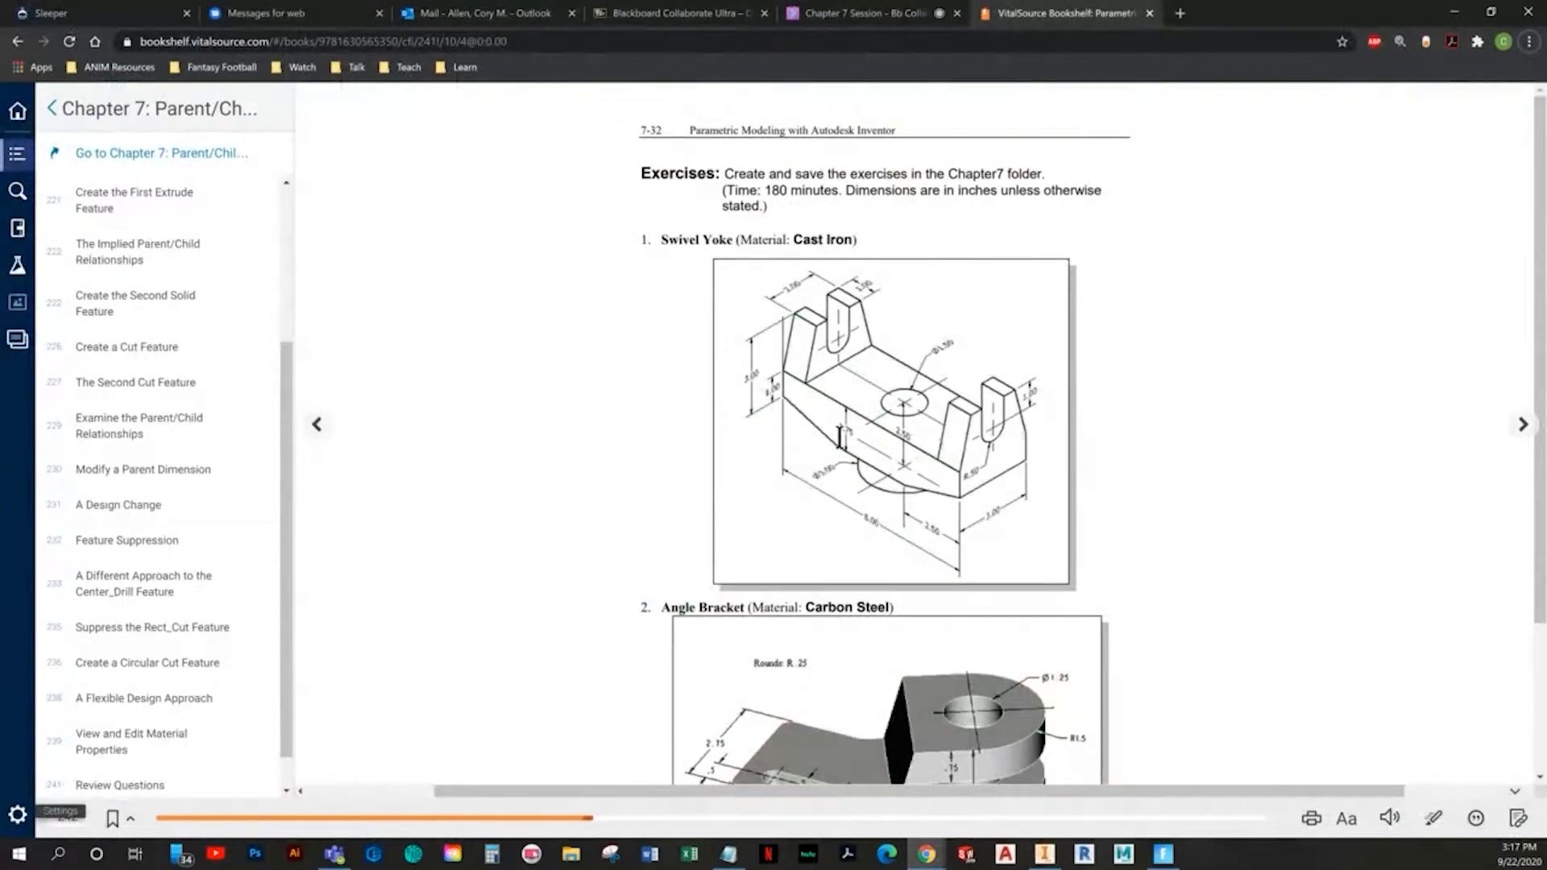
{"action": "key", "text": "alt+Tab"}
{"action": "left_click", "coordinate": [632, 65]}
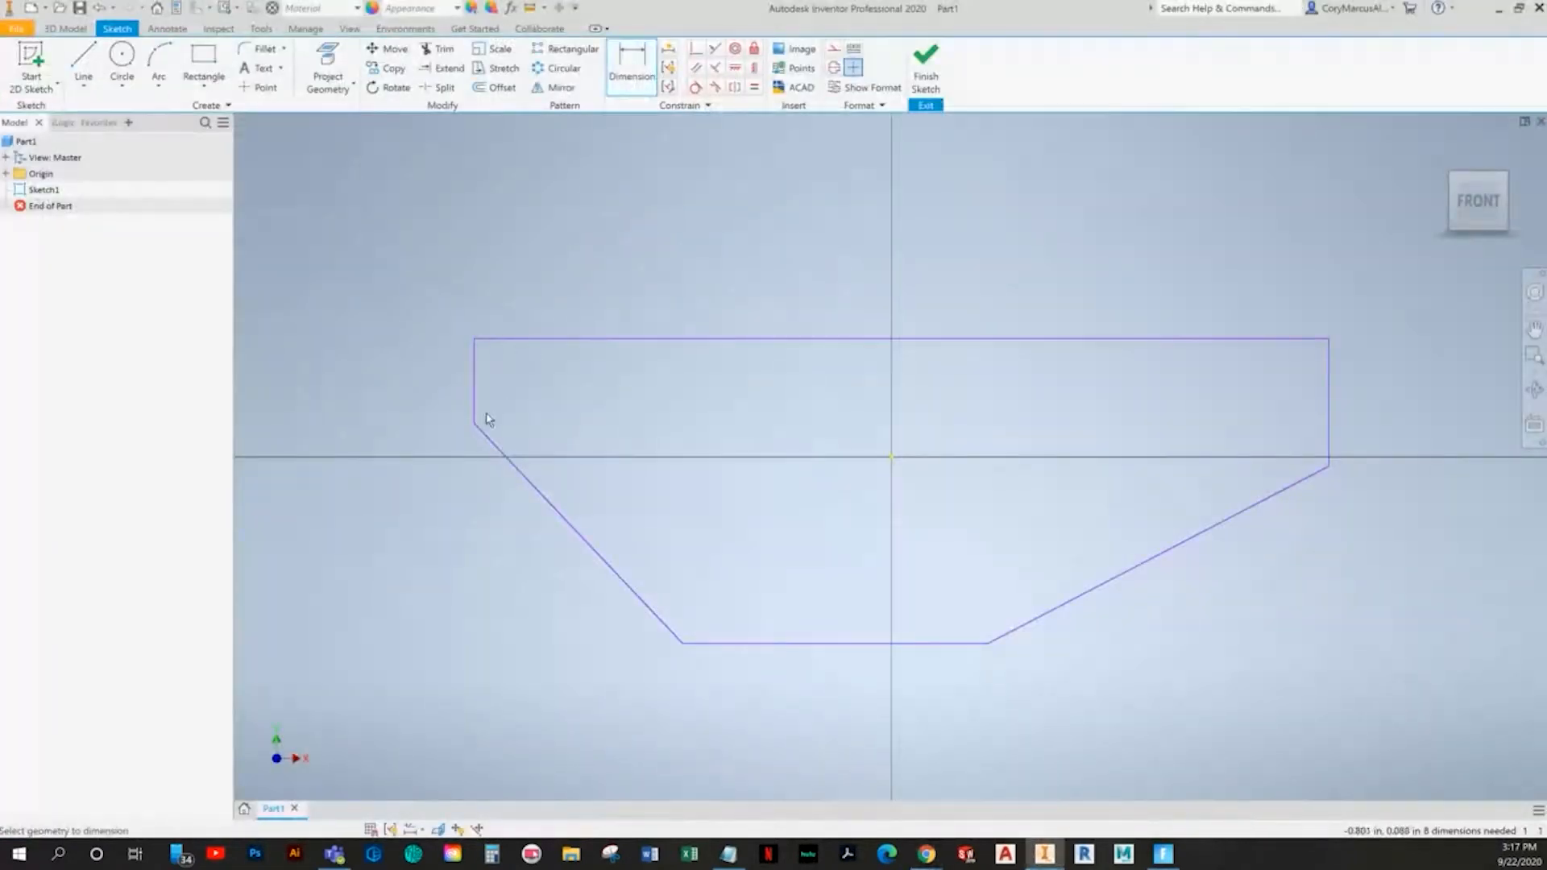
{"action": "left_click", "coordinate": [470, 403]}
{"action": "left_click", "coordinate": [403, 390]}
{"action": "key", "text": "Return"}
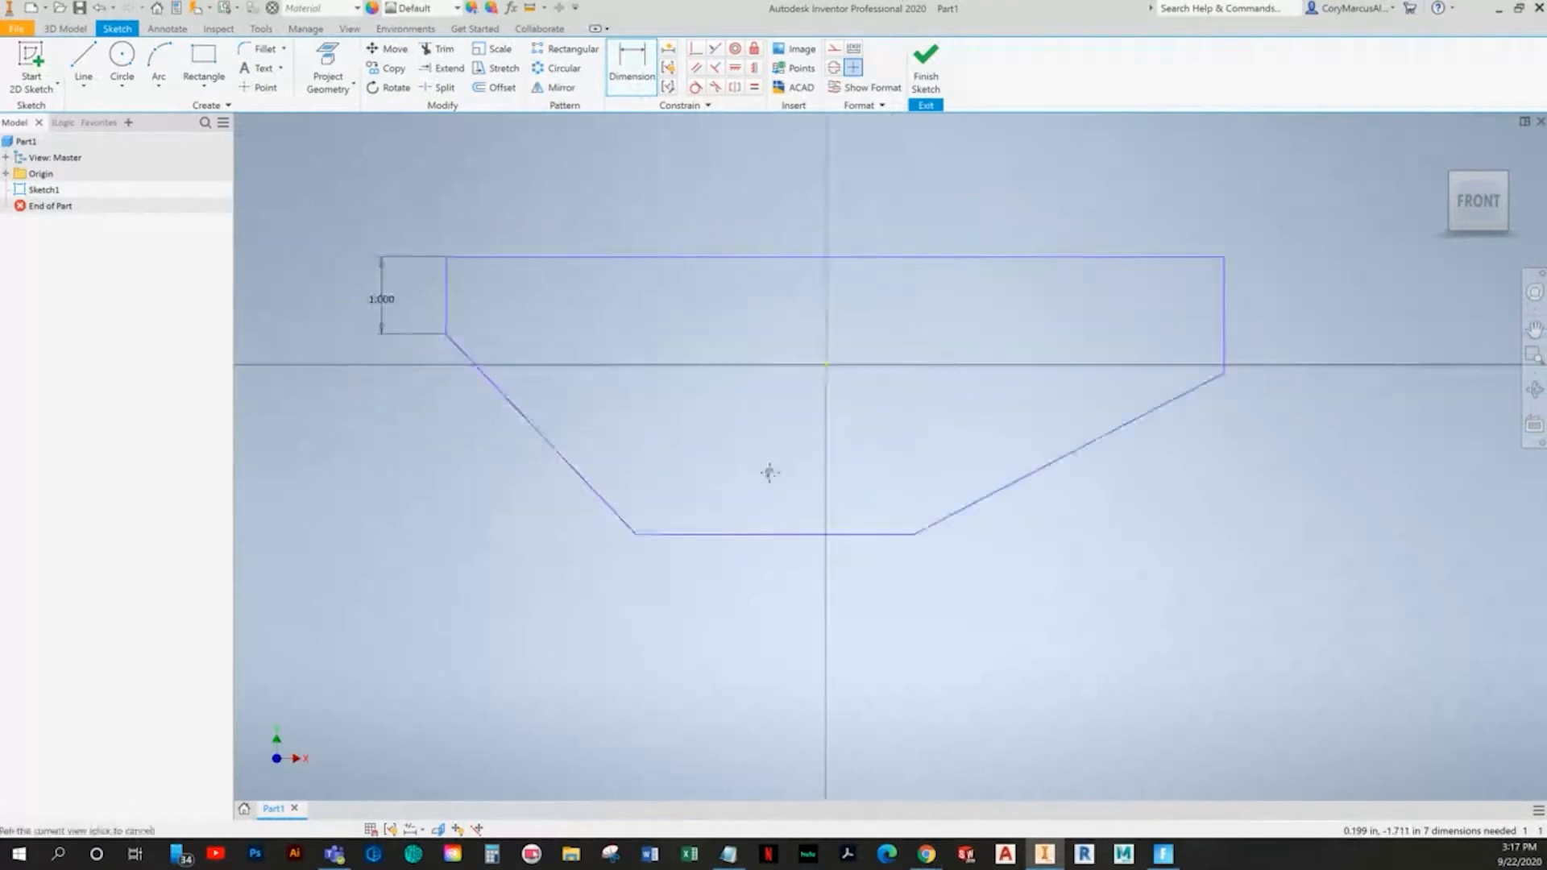
- Apply an Equal constraint between the outline's right and left vertical edges
{"action": "left_click", "coordinate": [755, 87]}
{"action": "left_click", "coordinate": [1242, 293]}
{"action": "left_click", "coordinate": [465, 290]}
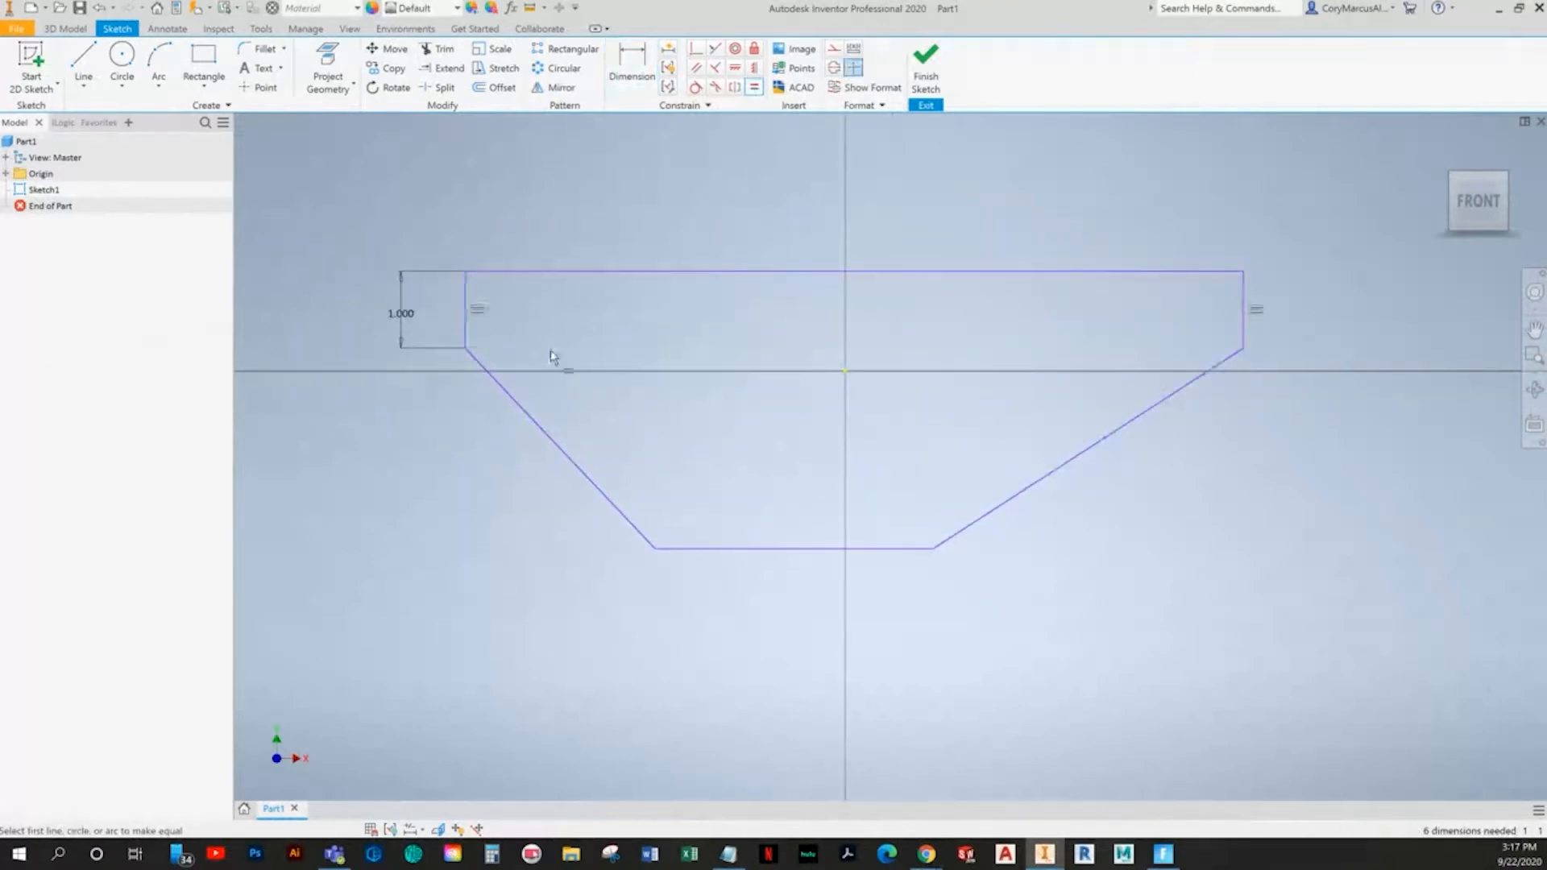
- Consult the exercise drawing and dimension the height between the outline's bottom and top edges at 1.75 in
{"action": "key", "text": "alt+Tab"}
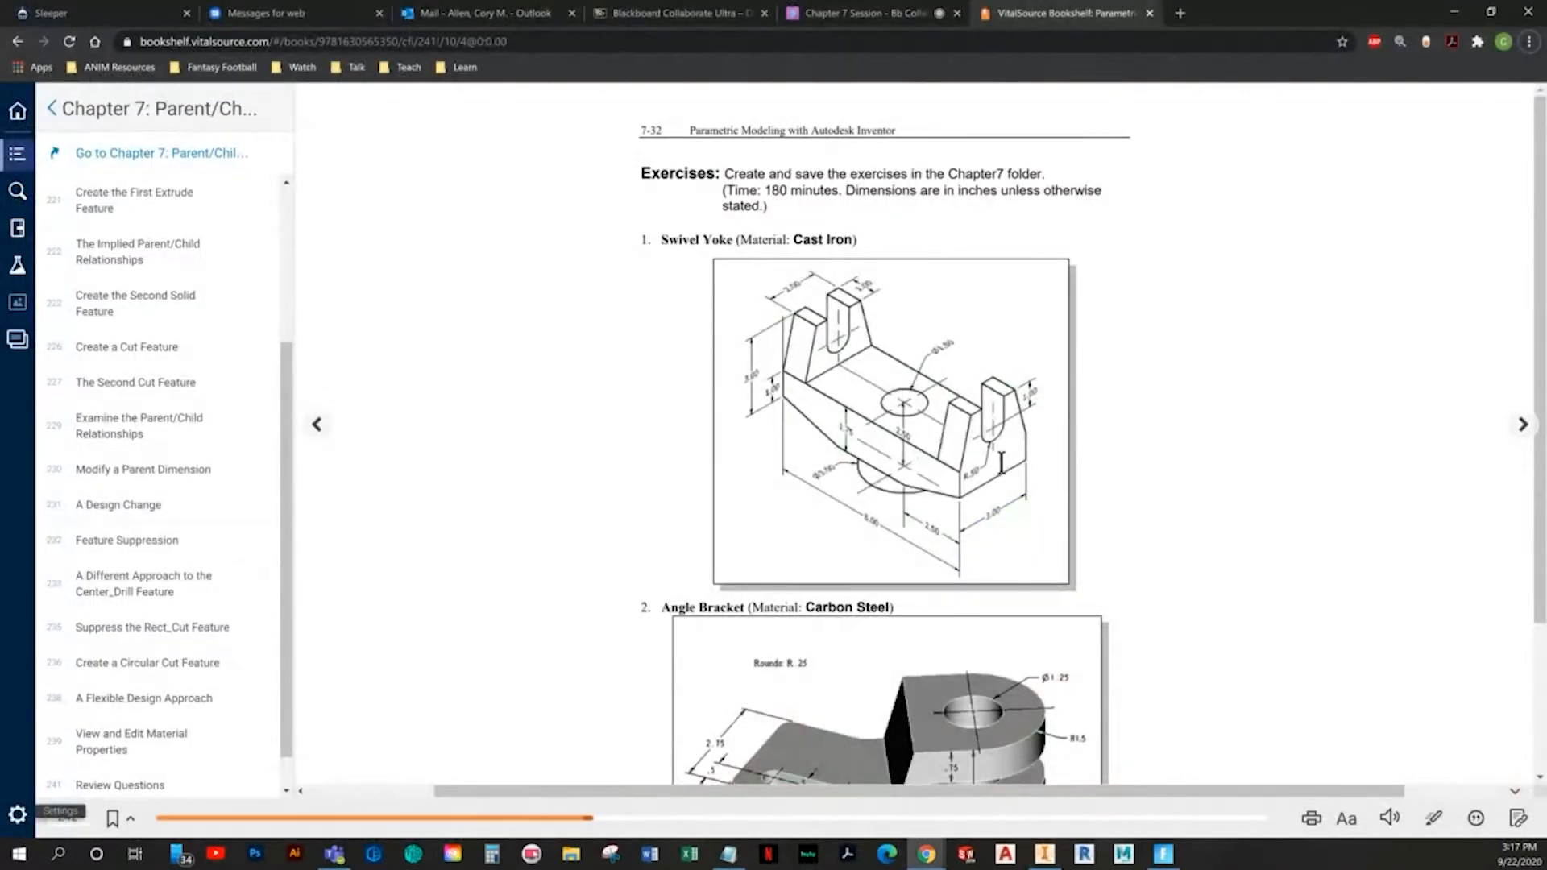
{"action": "key", "text": "alt+Tab"}
{"action": "key", "text": "d"}
{"action": "left_click", "coordinate": [703, 549]}
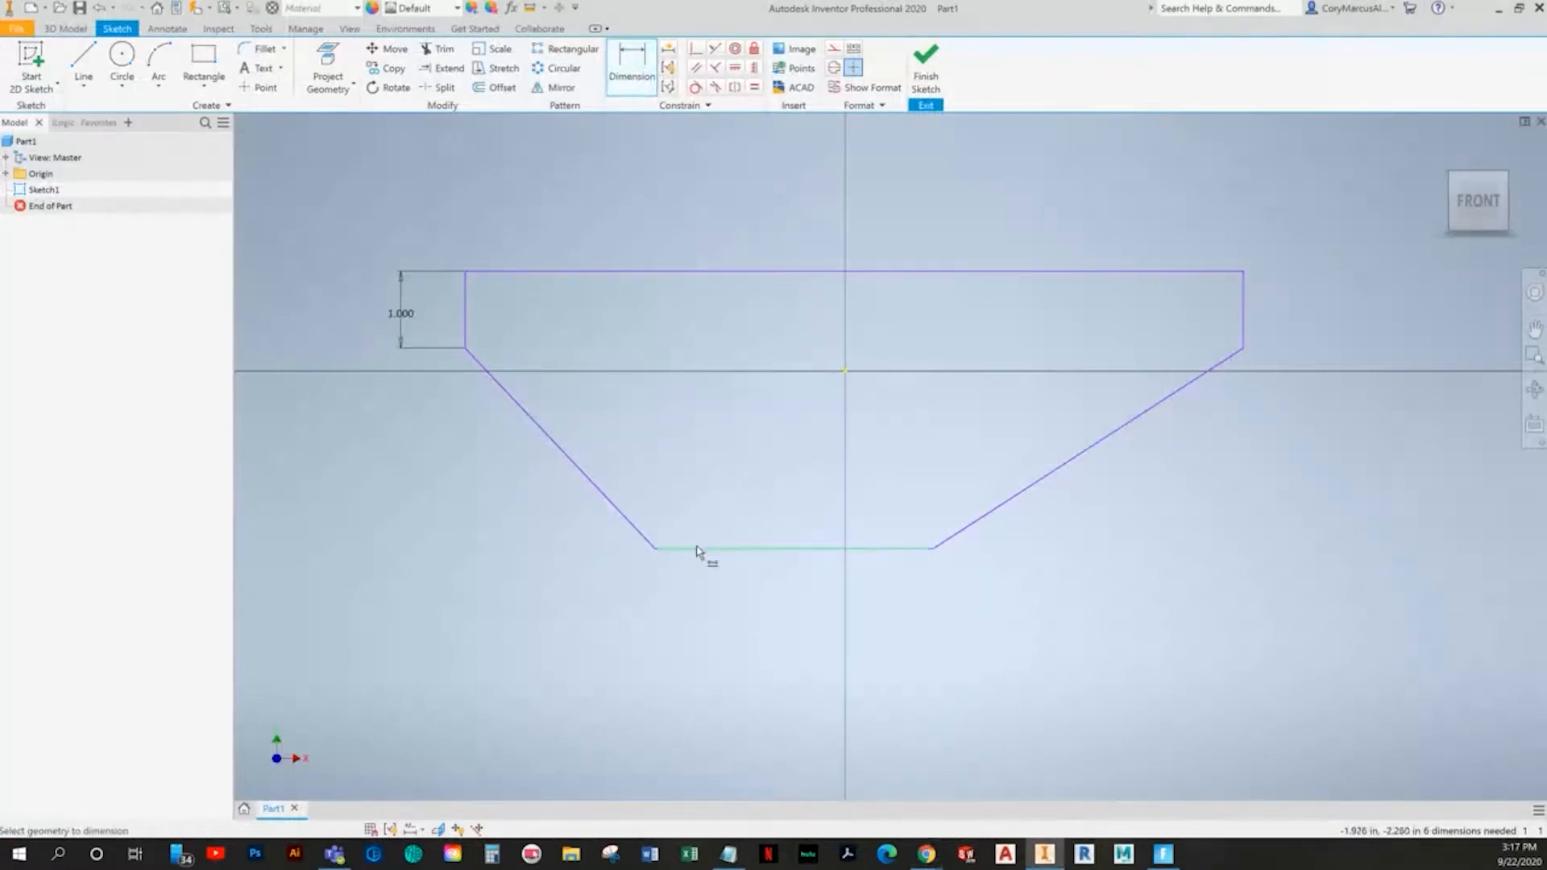
{"action": "left_click", "coordinate": [653, 273]}
{"action": "left_click", "coordinate": [334, 357]}
{"action": "type", "text": "1.75"}
{"action": "key", "text": "Return"}
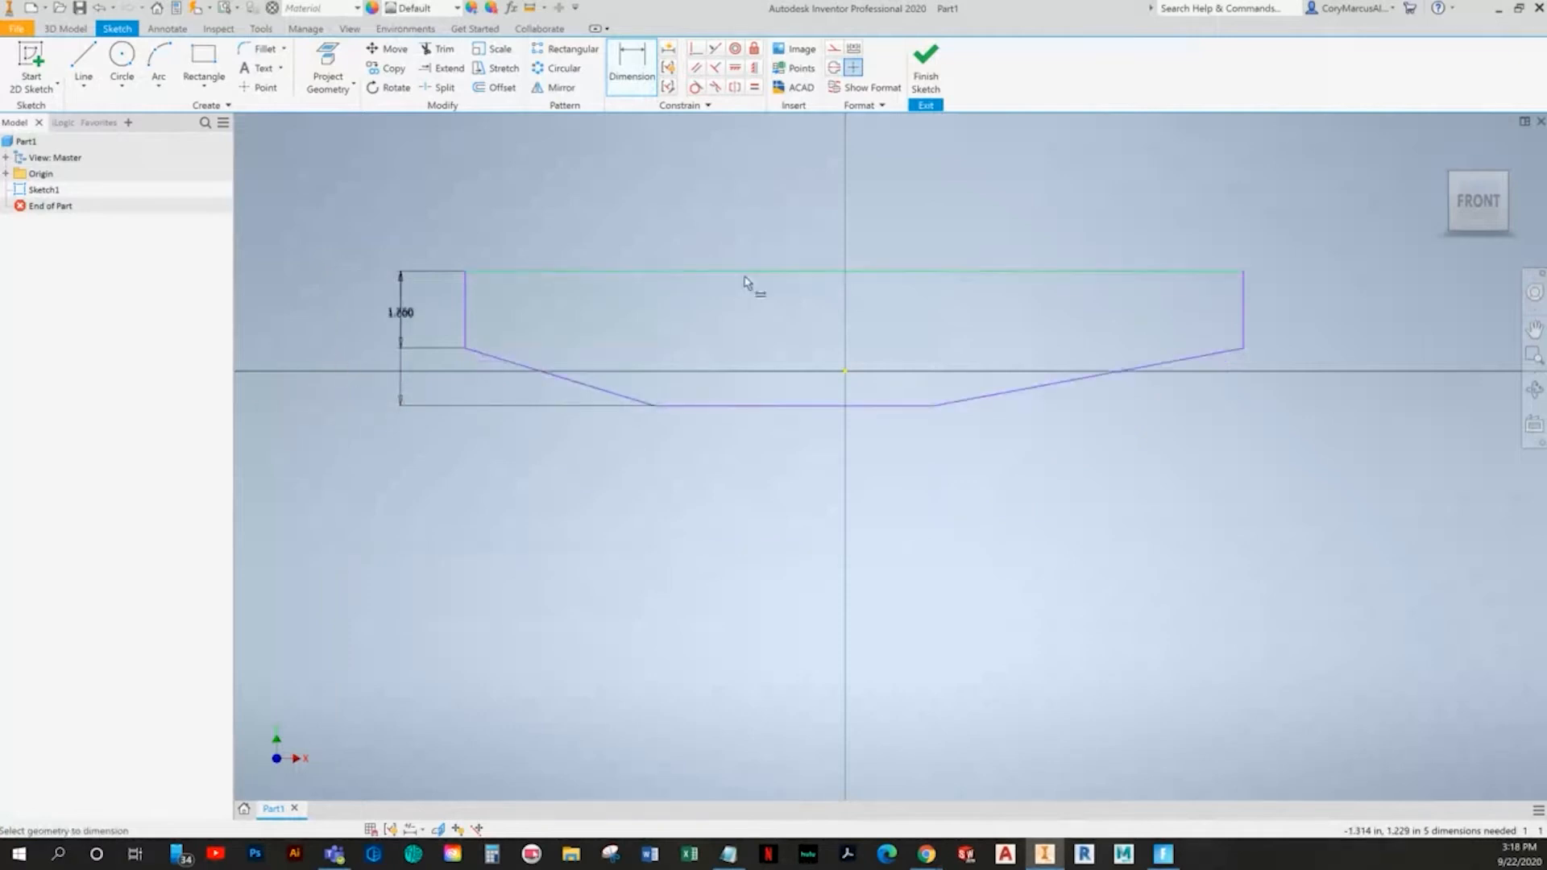
- Make the two sloped lower edges equal in length and move the overlapping height dimension farther out from the profile
{"action": "left_click", "coordinate": [754, 87]}
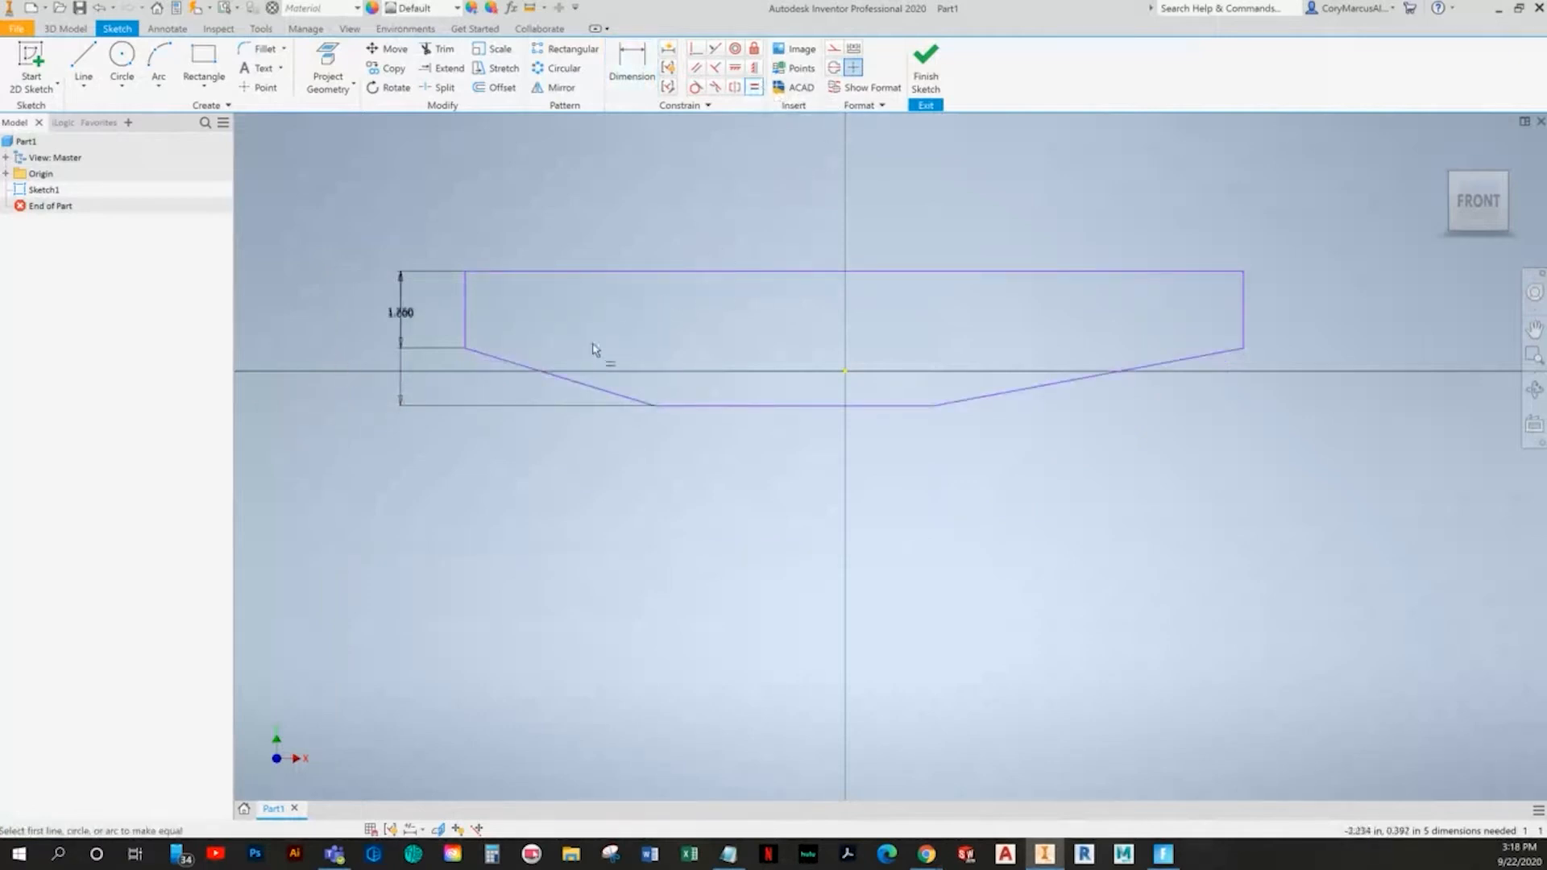
{"action": "left_click", "coordinate": [516, 369]}
{"action": "left_click", "coordinate": [985, 402]}
{"action": "key", "text": "Escape"}
{"action": "mouse_move", "coordinate": [375, 311]}
{"action": "left_mouse_down"}
{"action": "mouse_move", "coordinate": [408, 319]}
{"action": "mouse_move", "coordinate": [345, 319]}
{"action": "left_mouse_up"}
{"action": "middle_click_drag", "start_coordinate": [419, 371], "coordinate": [389, 381]}
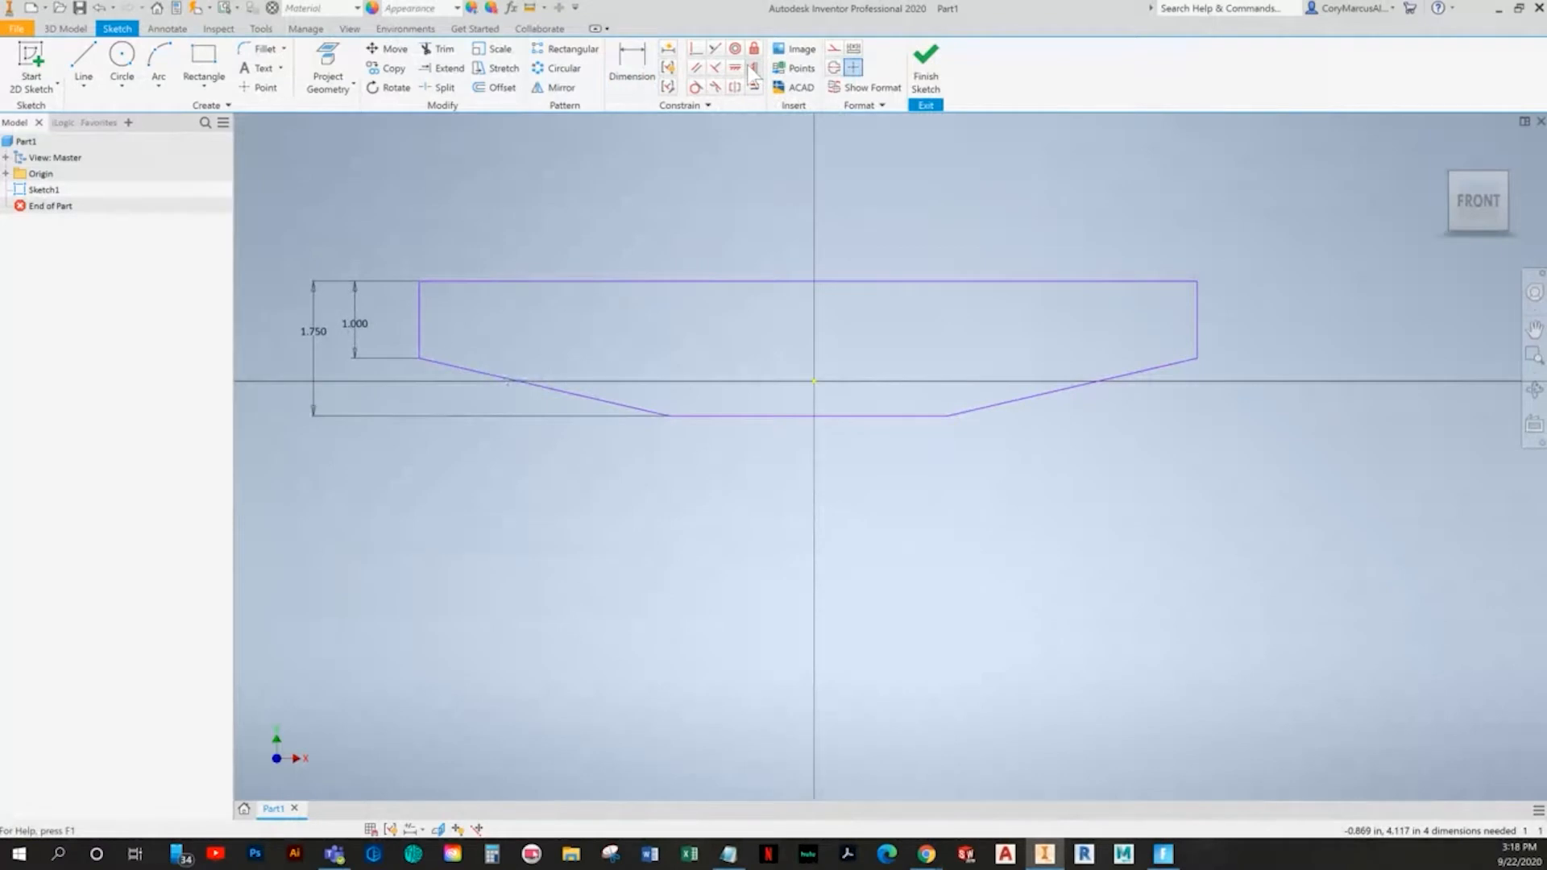
- Constrain the top edge's midpoint coincident with the sketch origin, and pull the bottom edge's left corner outward to widen that edge
{"action": "key", "text": "alt+Tab"}
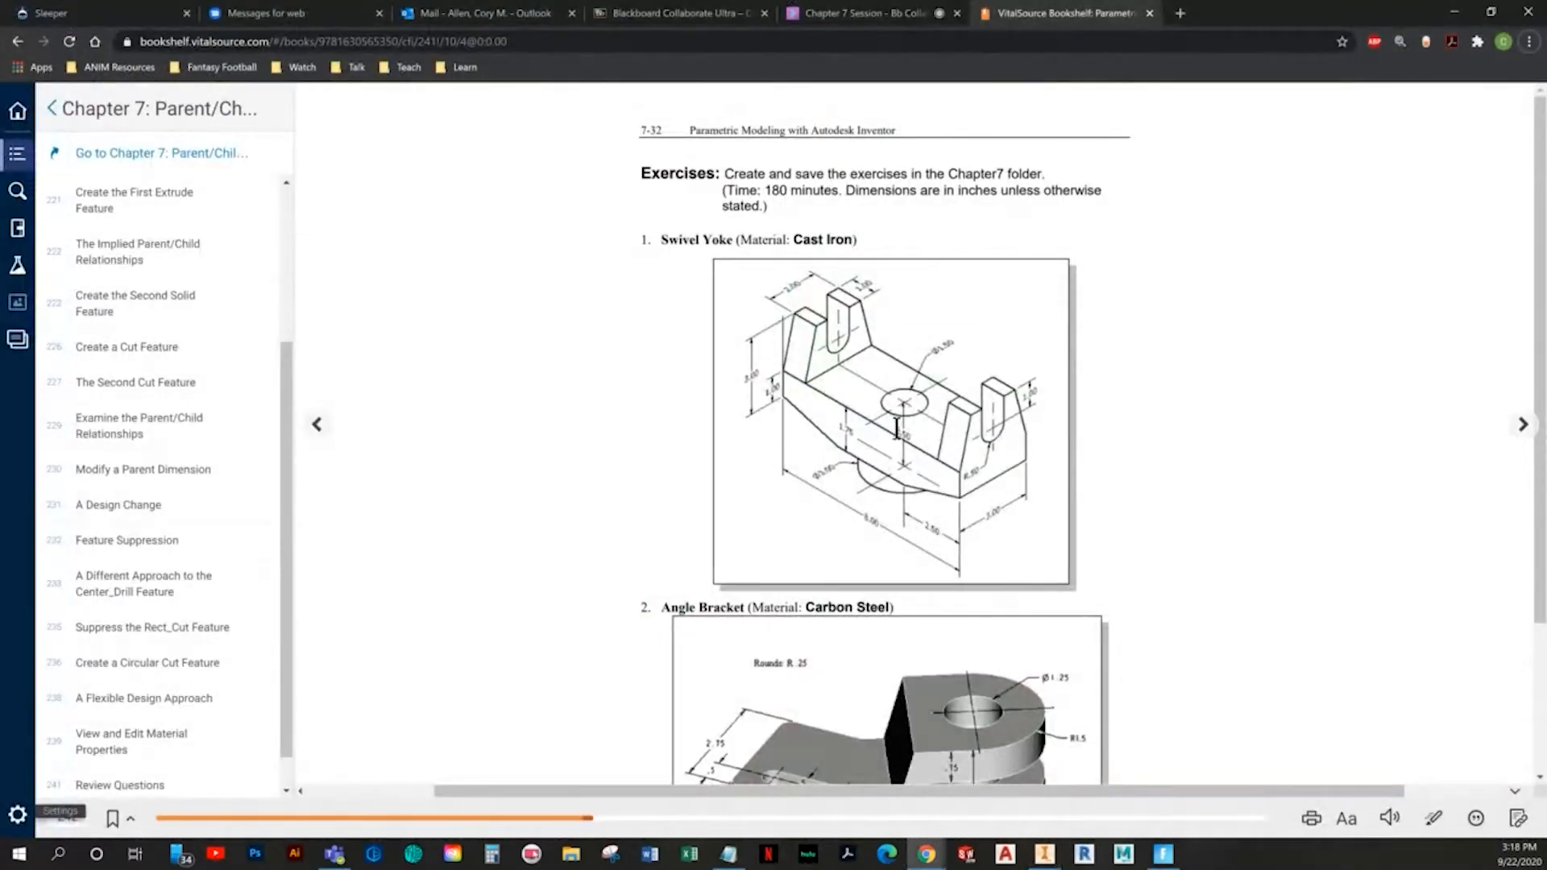
{"action": "key", "text": "alt+Tab"}
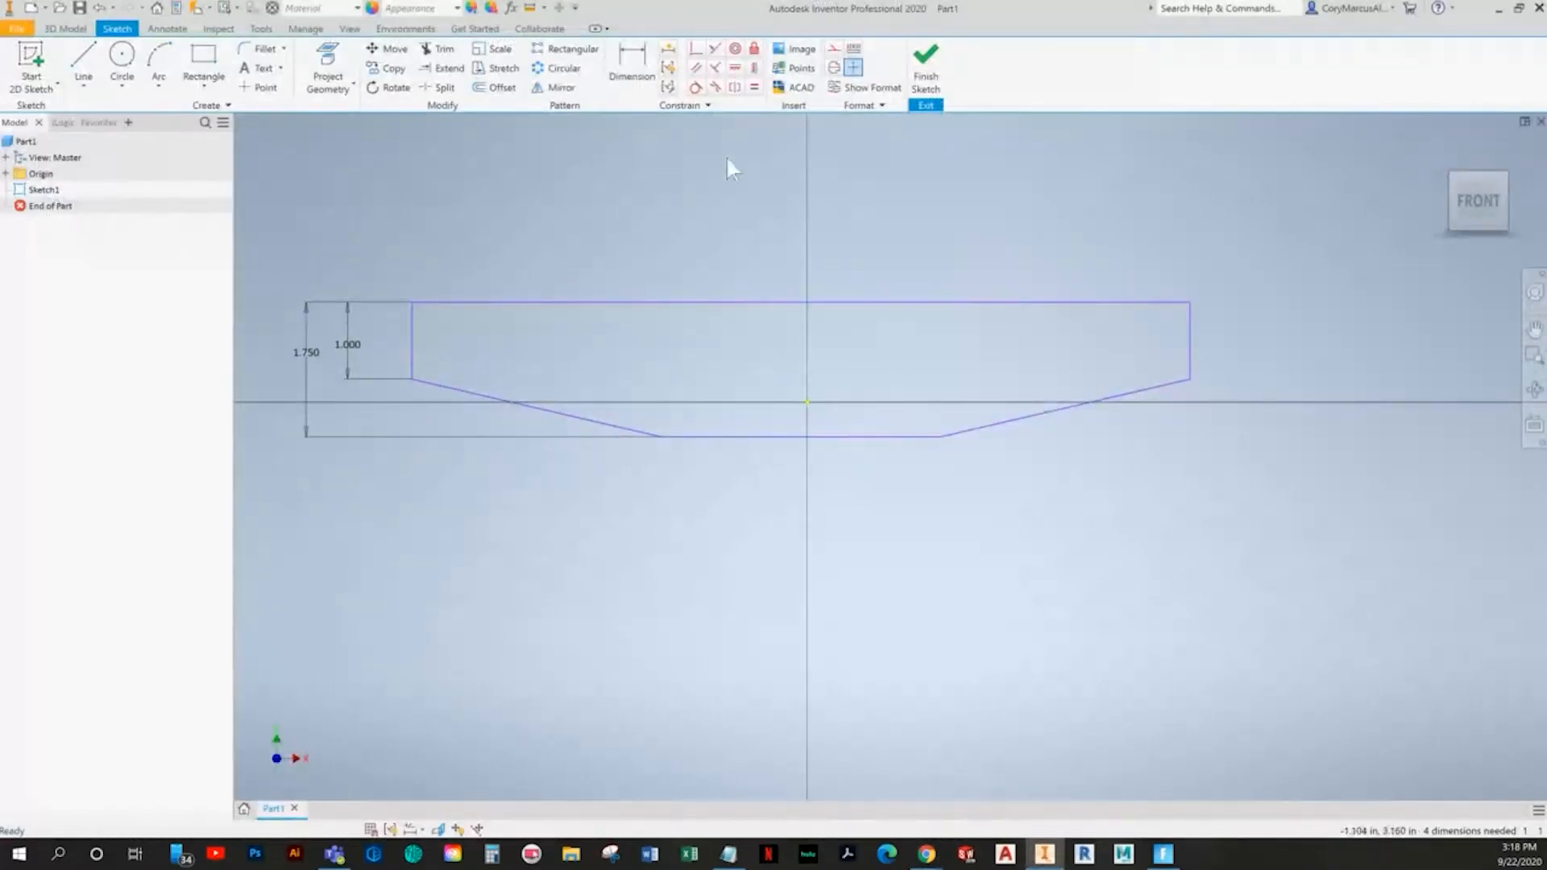
{"action": "left_click", "coordinate": [695, 49]}
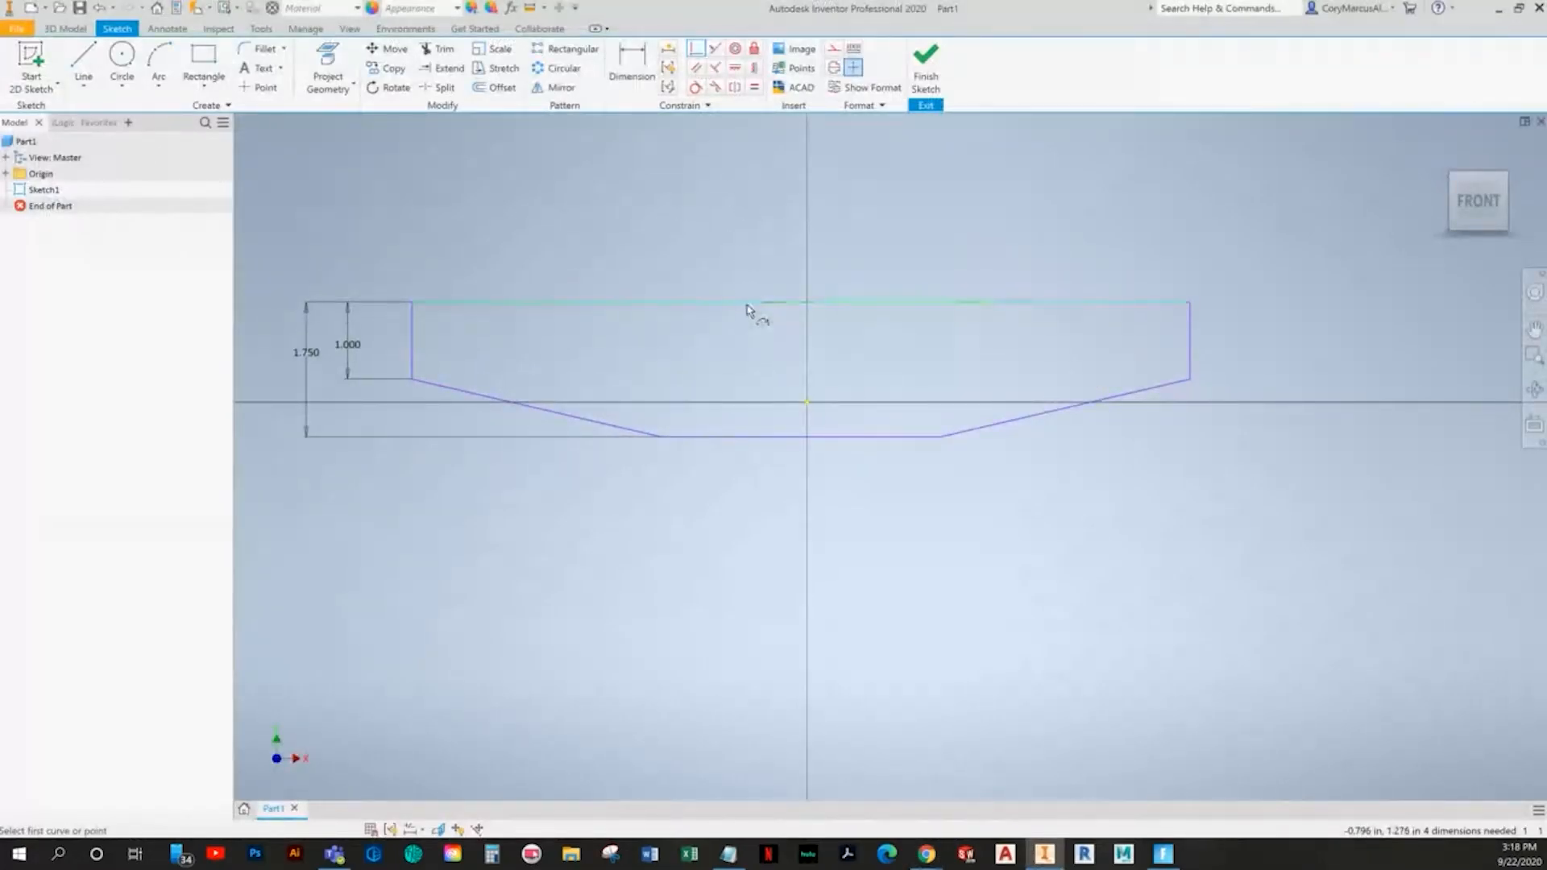
{"action": "left_click", "coordinate": [802, 303]}
{"action": "left_click", "coordinate": [808, 403]}
{"action": "right_click", "coordinate": [893, 237]}
{"action": "left_click", "coordinate": [886, 338]}
{"action": "left_click_drag", "start_coordinate": [738, 471], "coordinate": [830, 458]}
{"action": "key", "text": "Escape"}
{"action": "mouse_move", "coordinate": [757, 528]}
{"action": "left_mouse_down"}
{"action": "mouse_move", "coordinate": [814, 535]}
{"action": "mouse_move", "coordinate": [793, 553]}
{"action": "mouse_move", "coordinate": [709, 527]}
{"action": "left_mouse_up"}
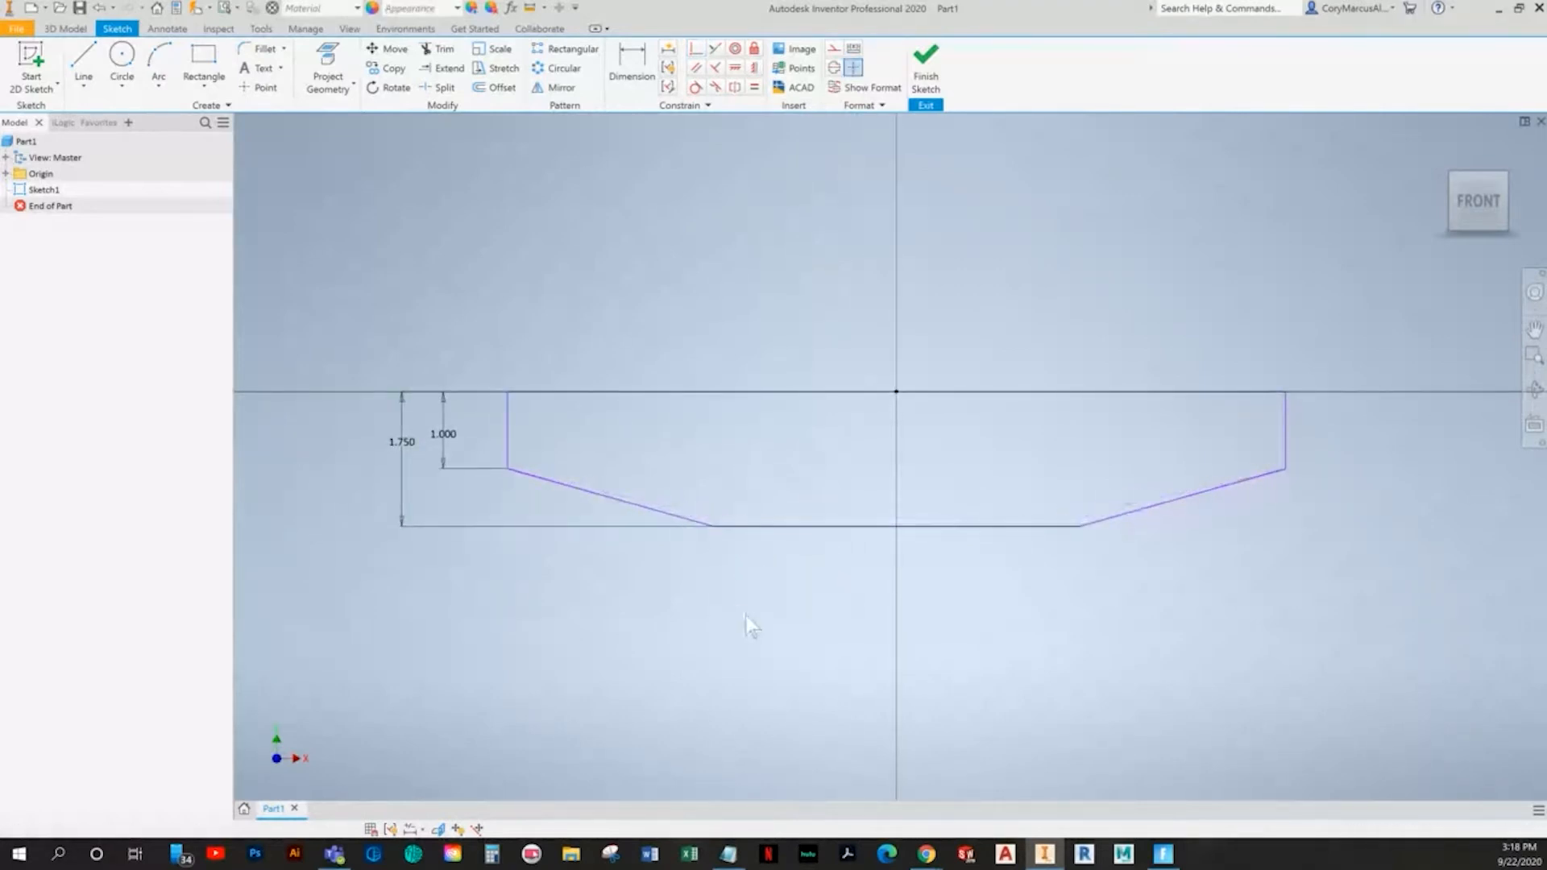
- Check the exercise drawing and dimension the horizontal span of the left sloped edge at 2.5 in
{"action": "key", "text": "alt+Tab"}
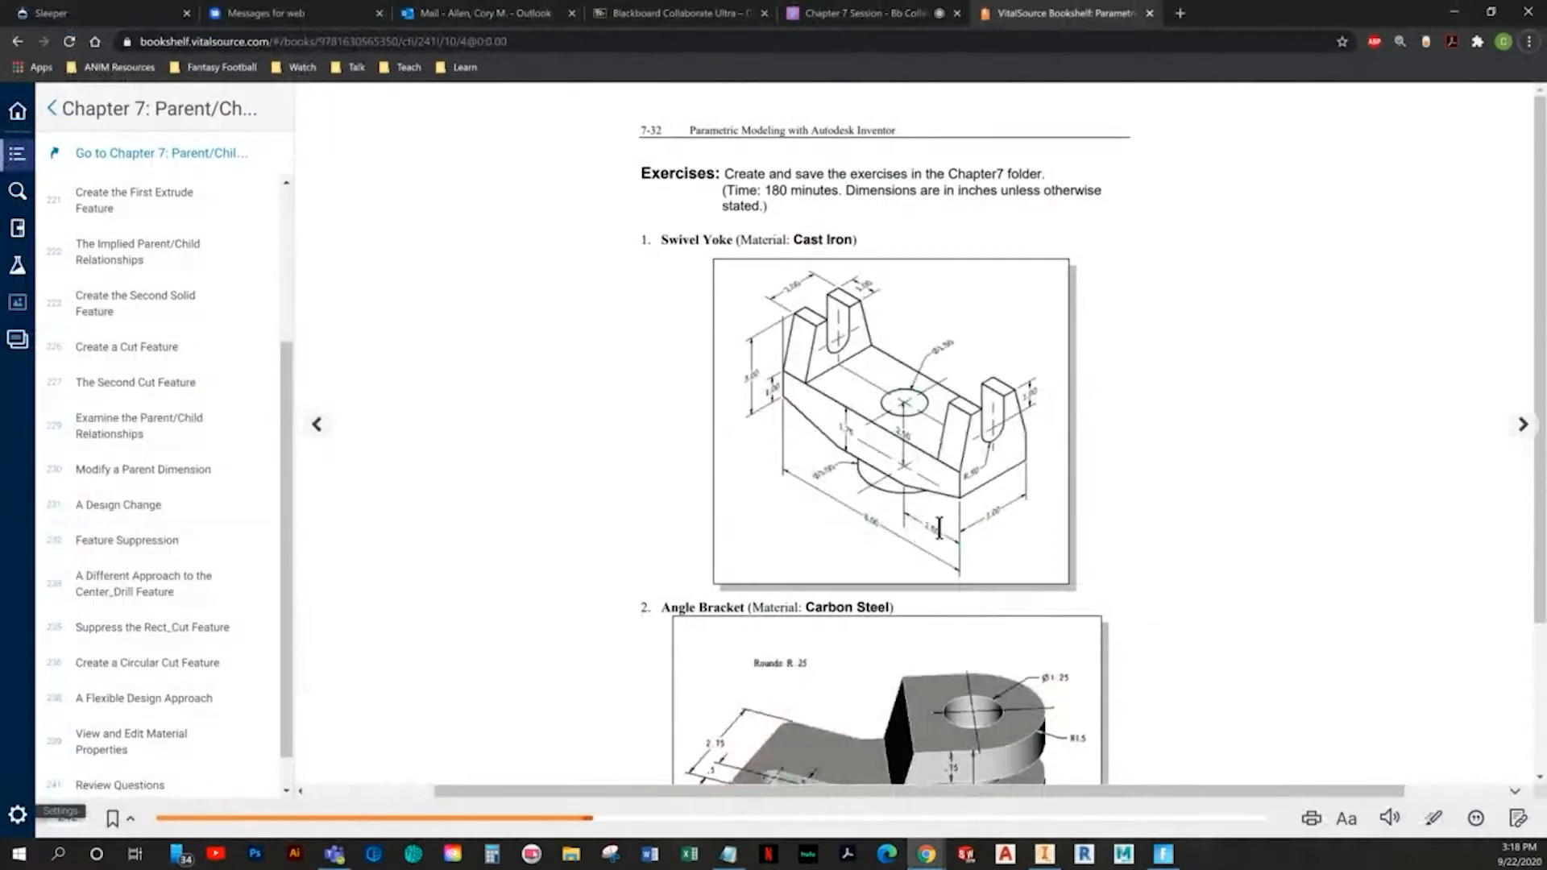
{"action": "key", "text": "alt+Tab"}
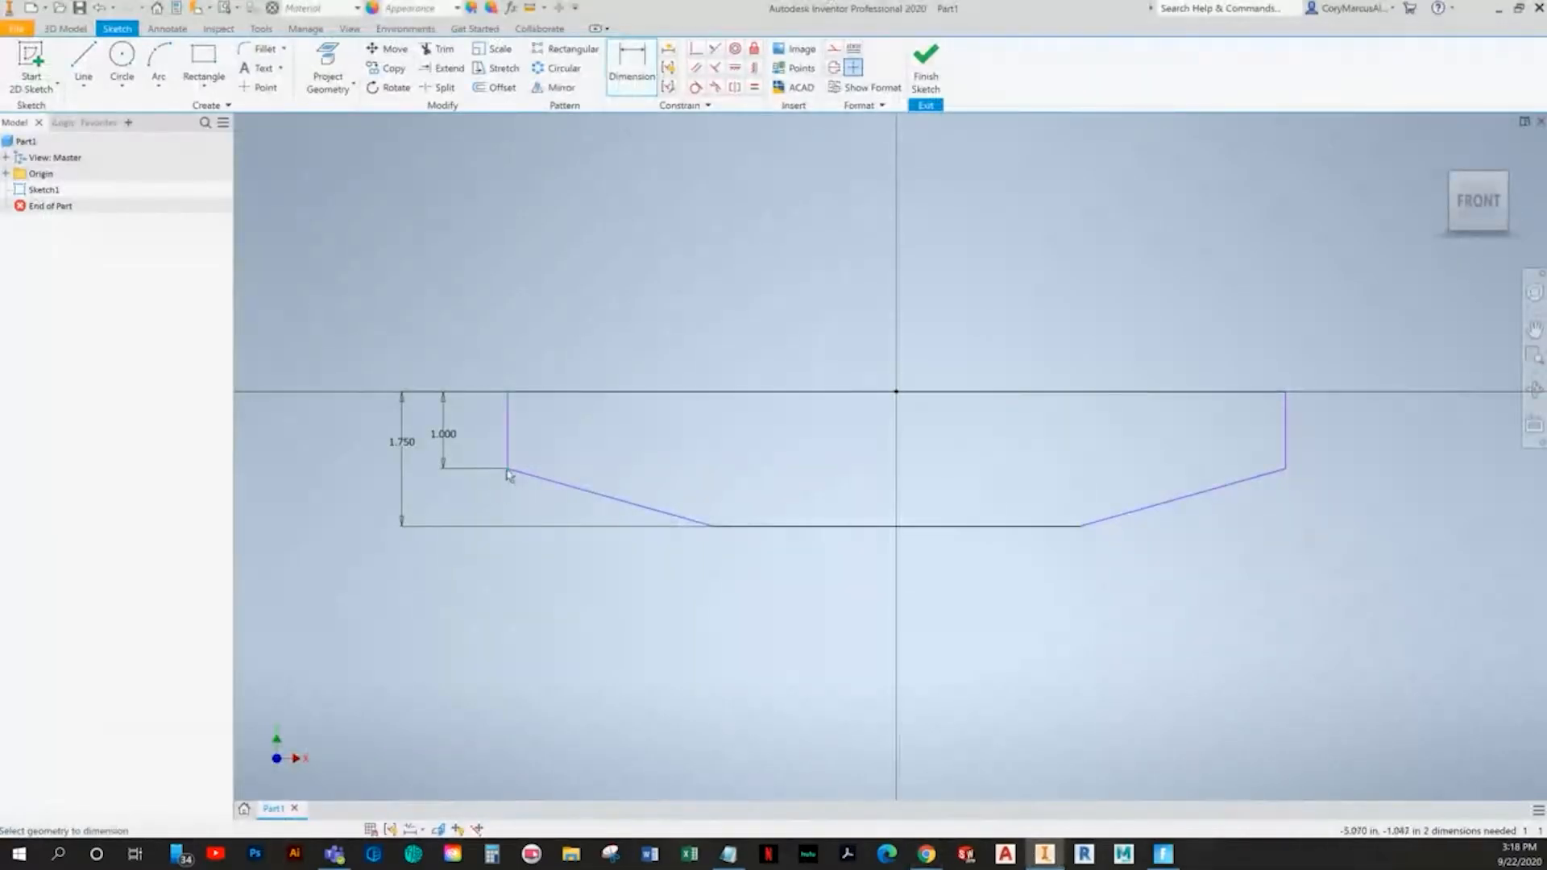
{"action": "left_click", "coordinate": [570, 485]}
{"action": "left_click", "coordinate": [648, 555]}
{"action": "type", "text": "2.5"}
{"action": "key", "text": "Return"}
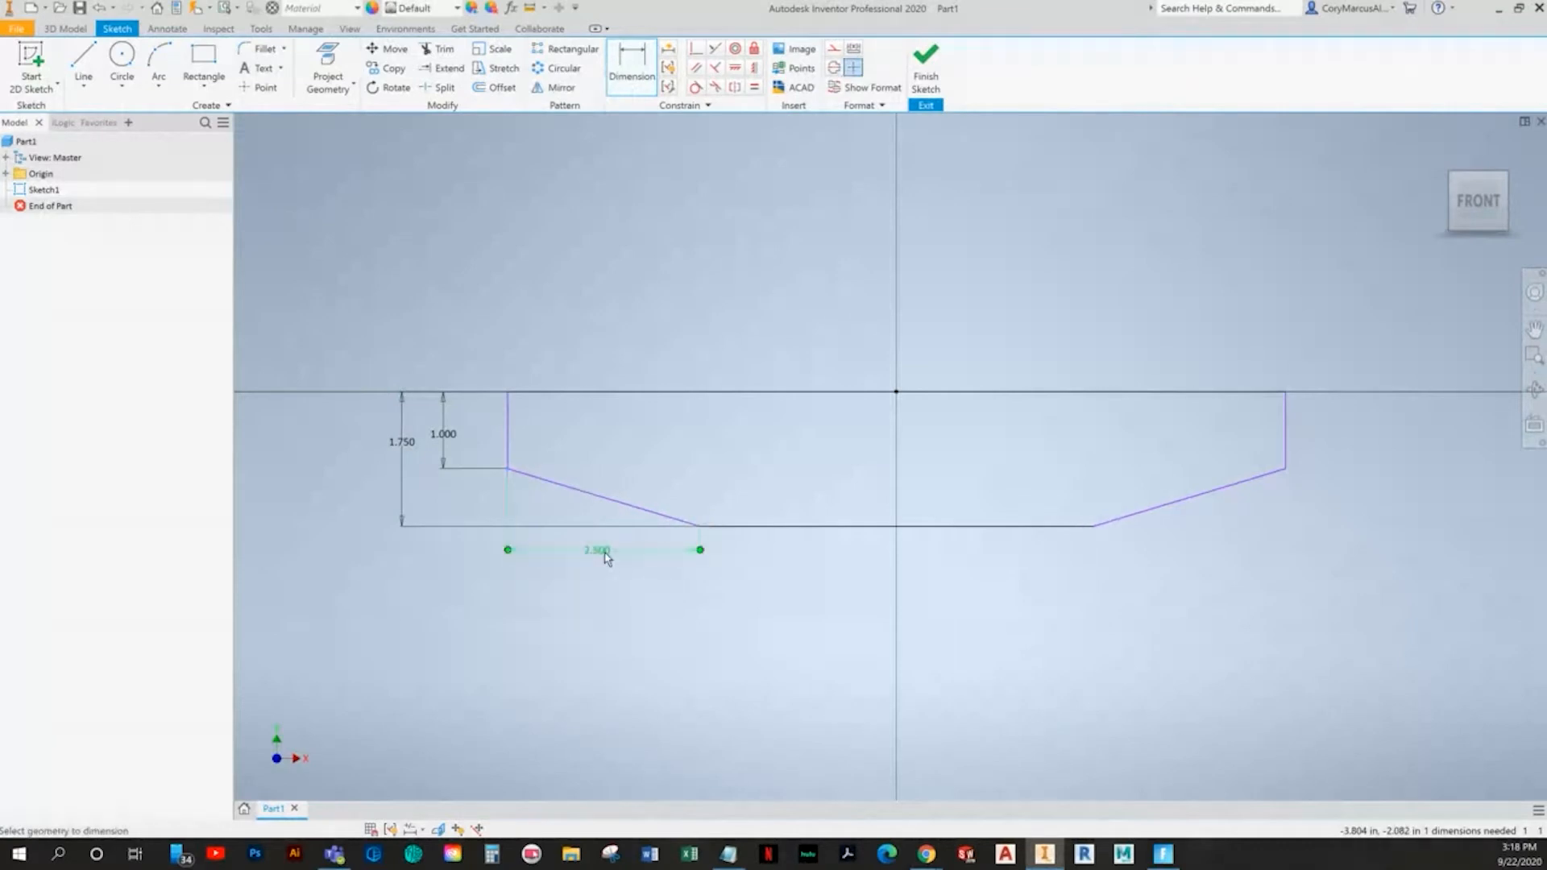
{"action": "key", "text": "Escape"}
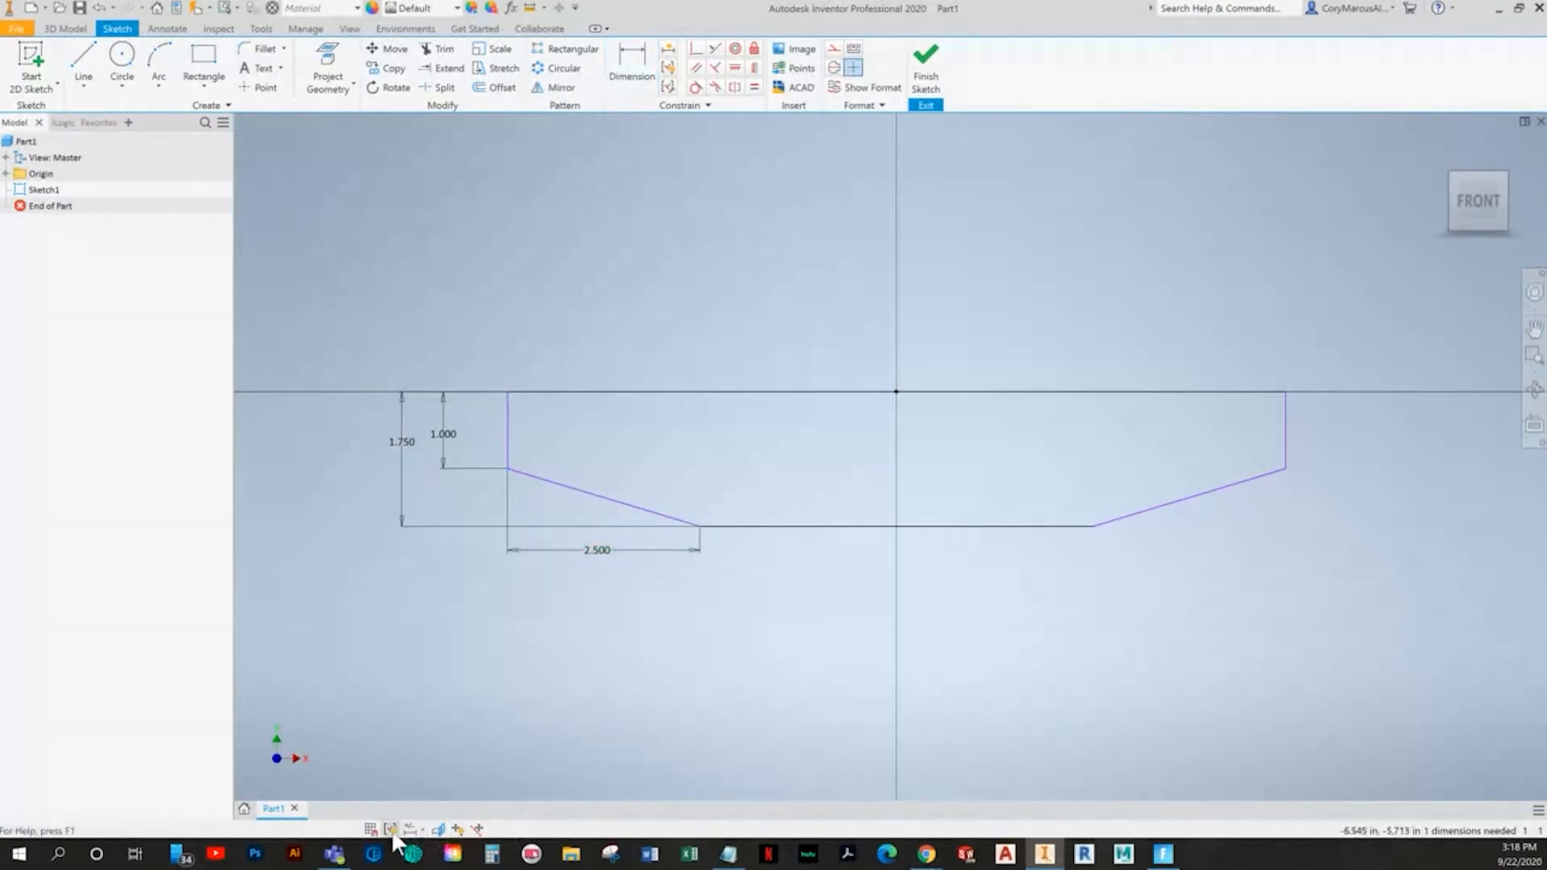
- Test the outline's remaining freedom by pulling its left corner inward, dimension the top edge at 8 in, and finish the sketch
{"action": "mouse_move", "coordinate": [509, 472]}
{"action": "left_mouse_down"}
{"action": "mouse_move", "coordinate": [637, 463]}
{"action": "mouse_move", "coordinate": [577, 453]}
{"action": "left_mouse_up"}
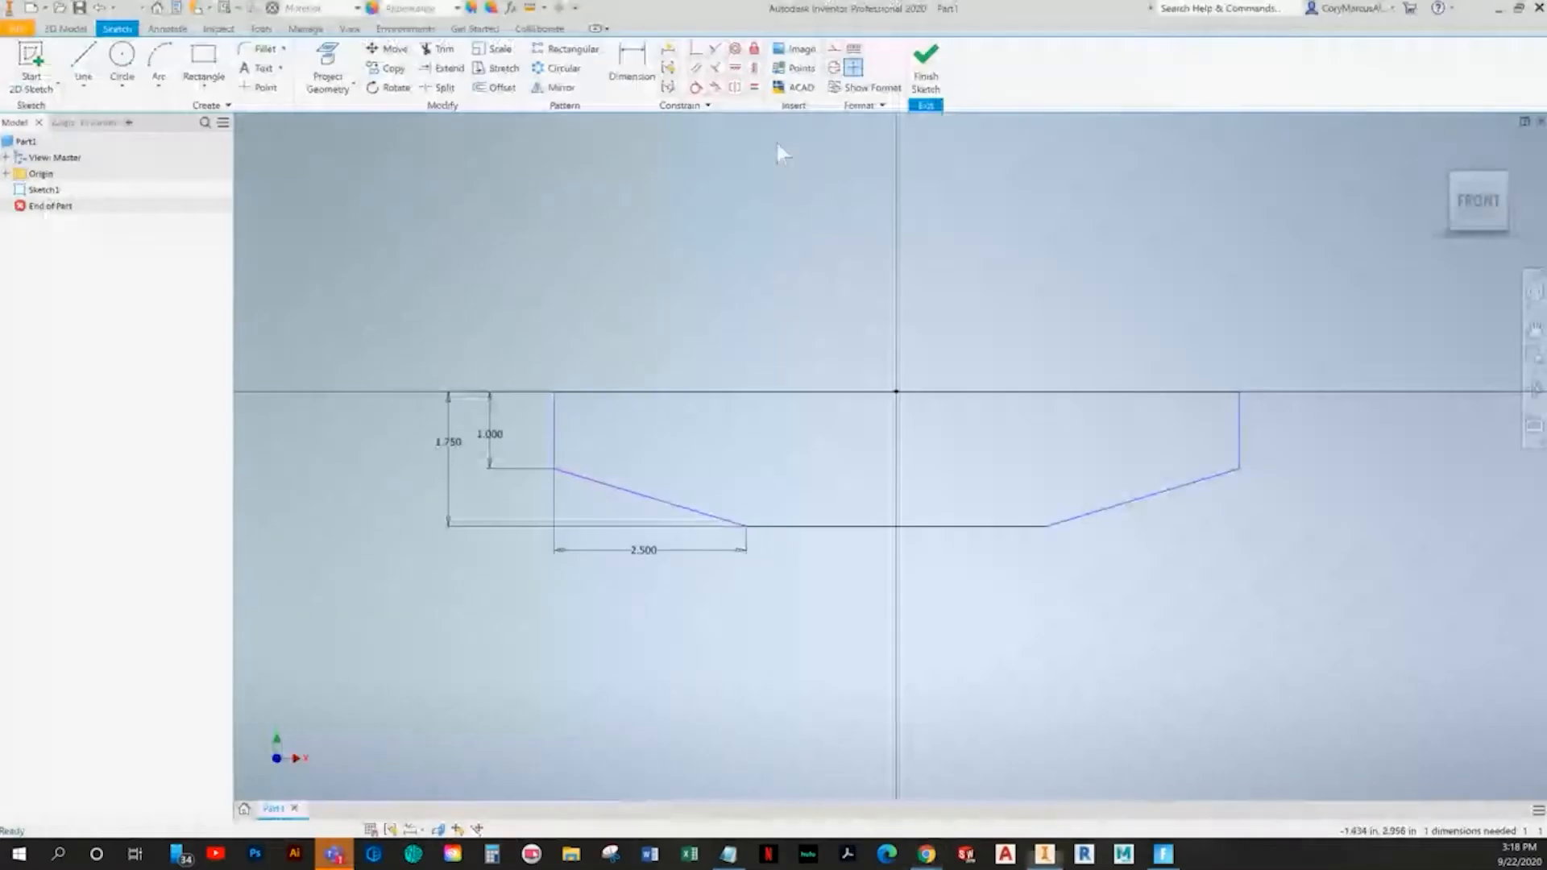
{"action": "key", "text": "d"}
{"action": "left_click", "coordinate": [959, 393]}
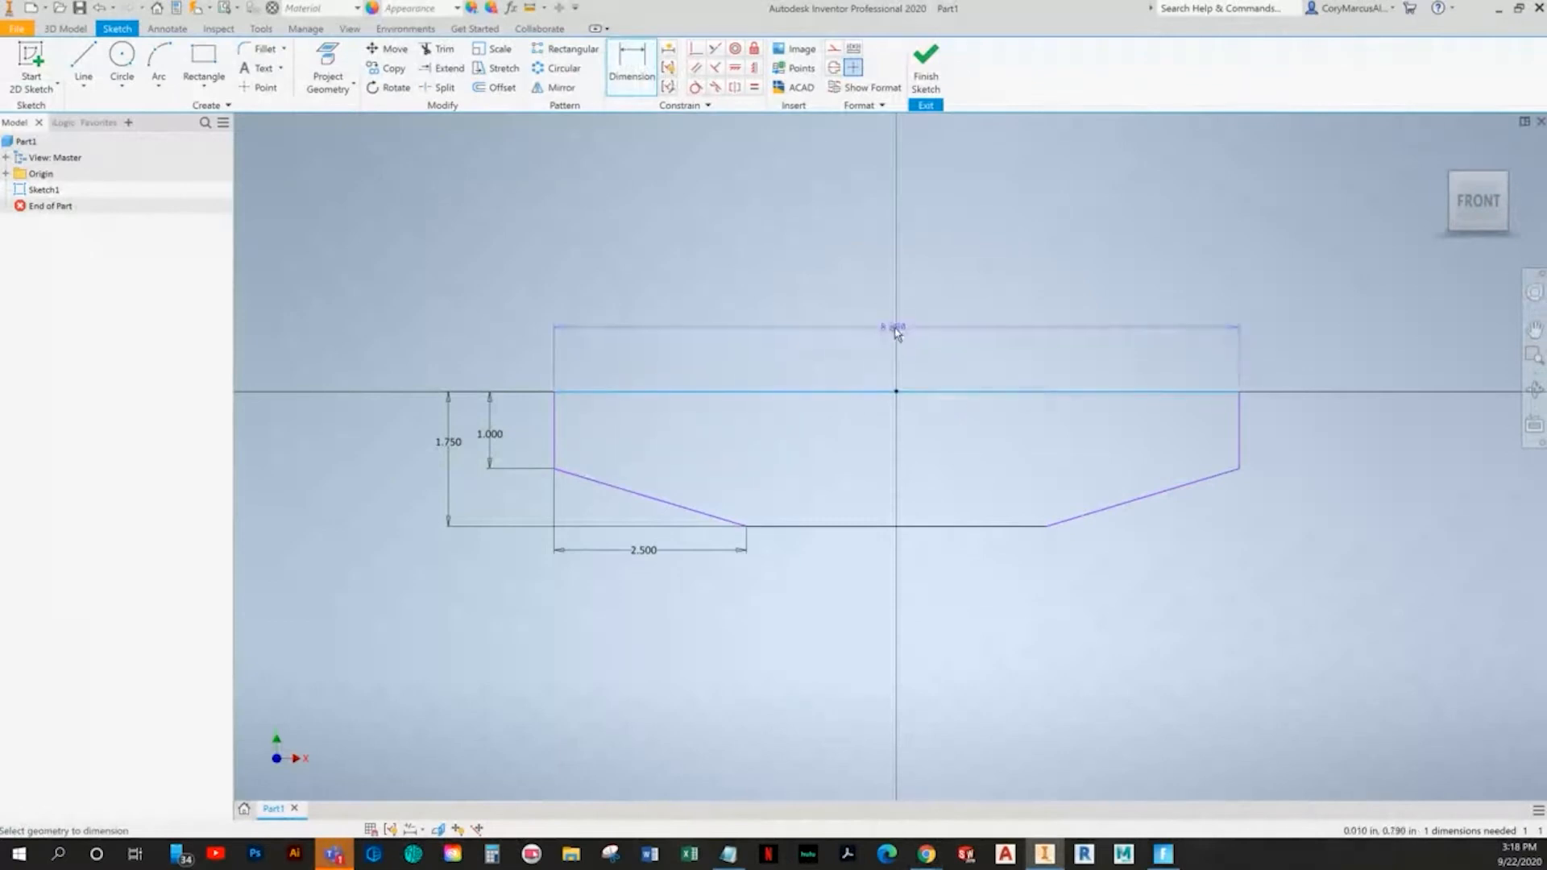
{"action": "left_click", "coordinate": [889, 329]}
{"action": "type", "text": "8"}
{"action": "key", "text": "Return"}
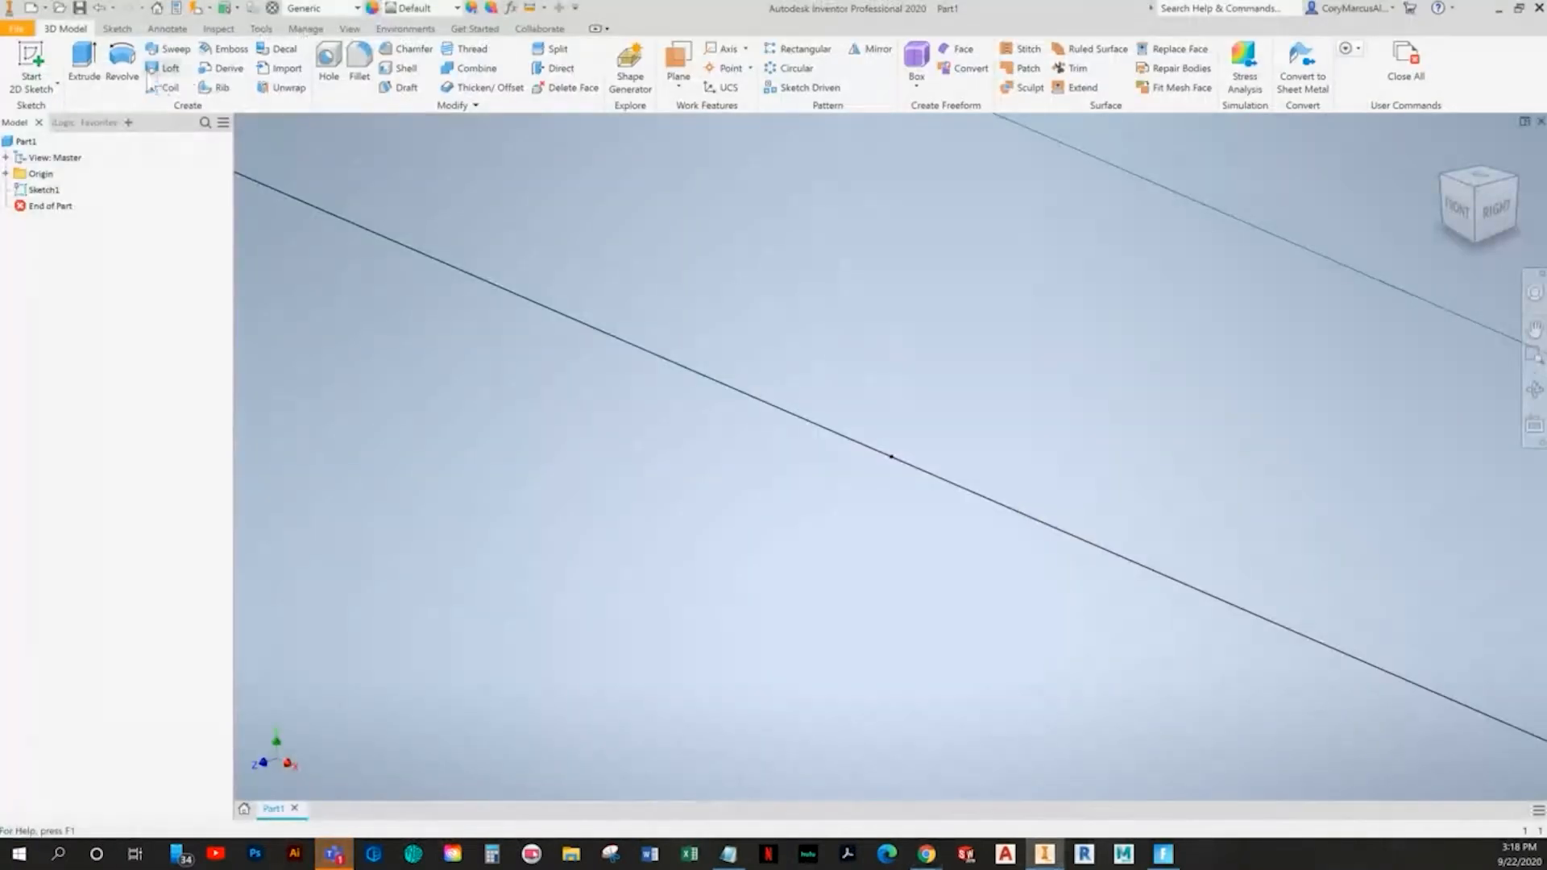
- Extrude the profile symmetrically about the sketch plane to the 3 in depth given in the exercise drawing
{"action": "left_click", "coordinate": [84, 65]}
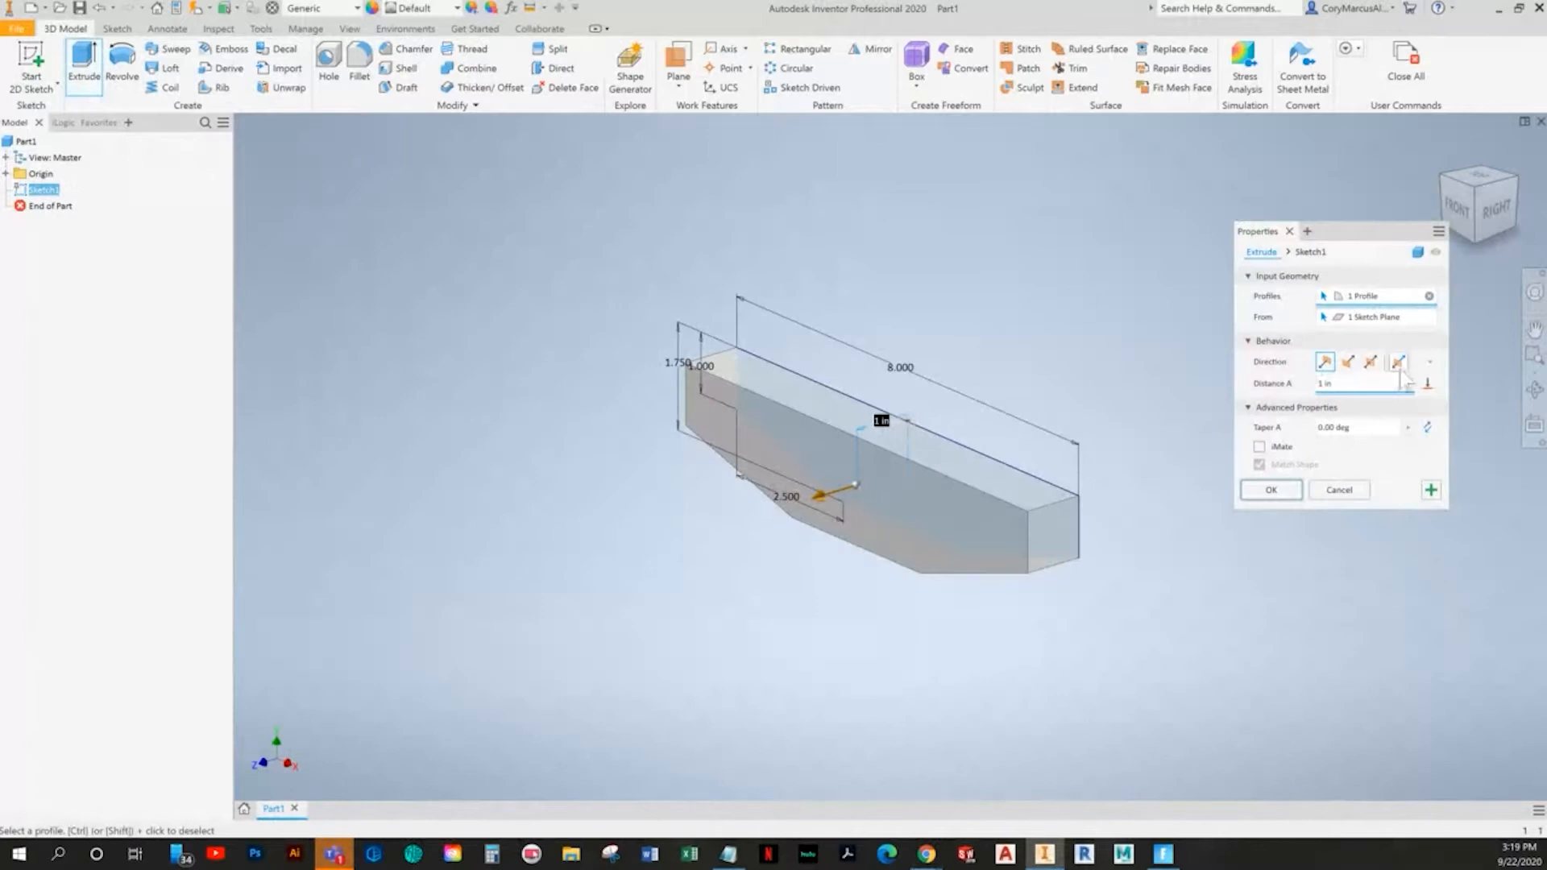
{"action": "left_click", "coordinate": [1370, 361]}
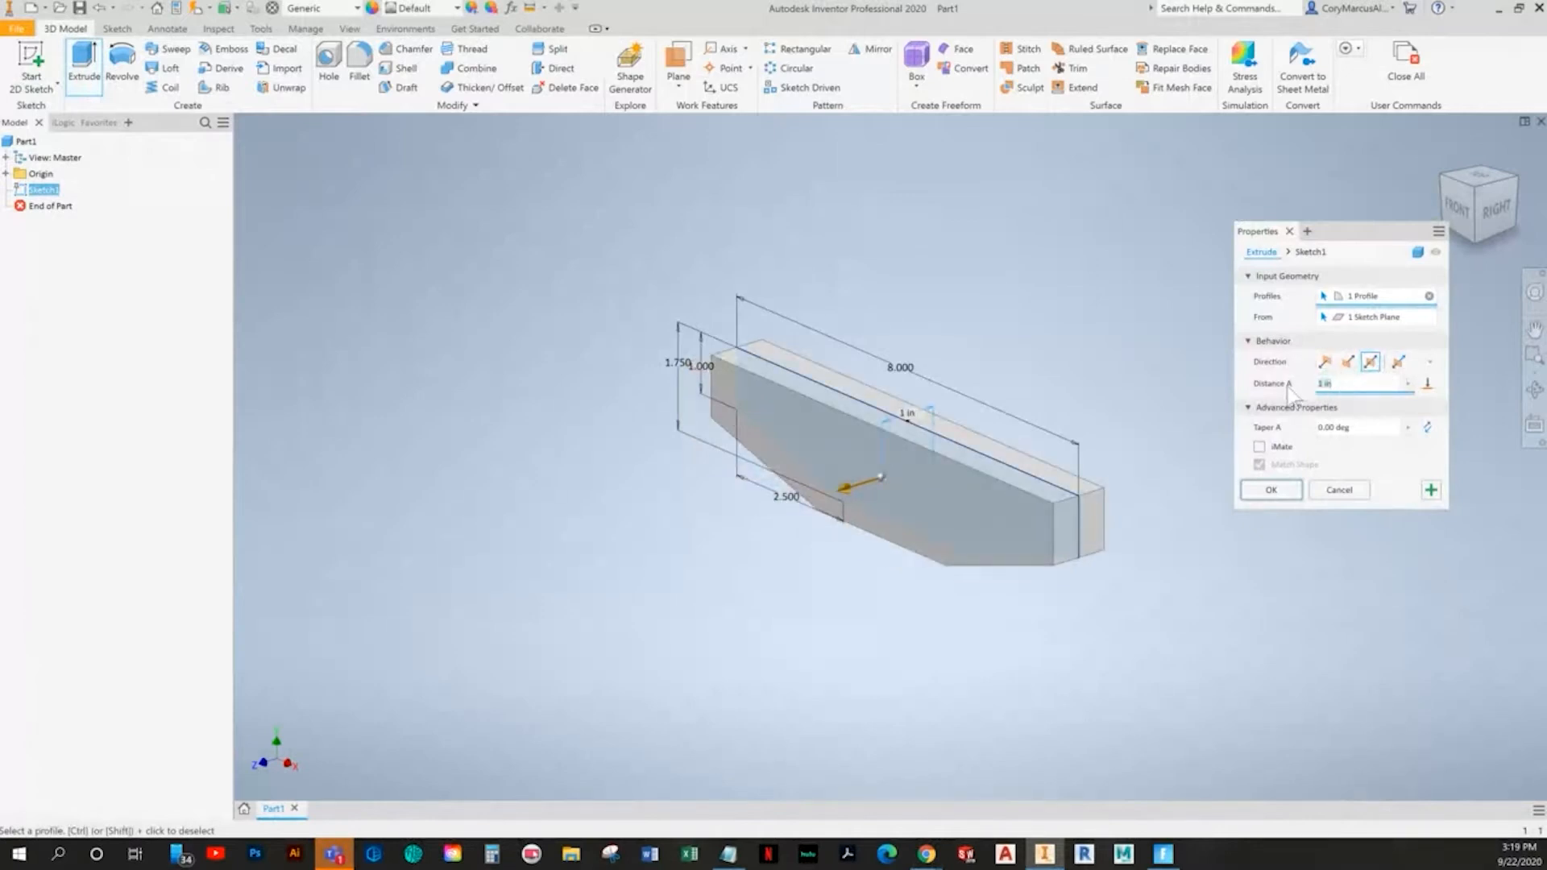
{"action": "left_click", "coordinate": [1271, 491]}
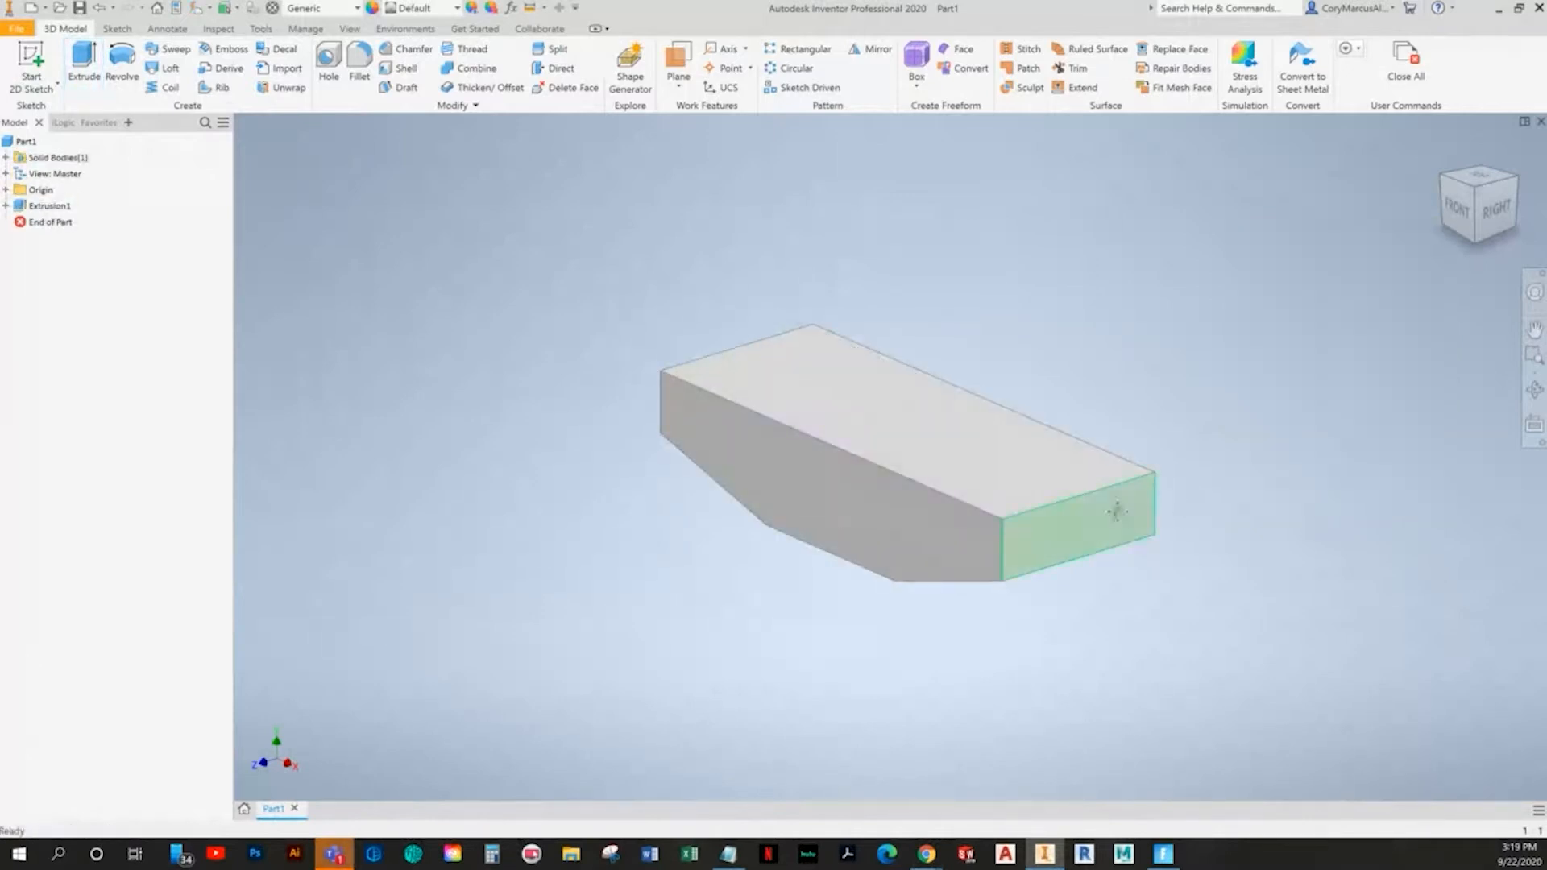
- Check the exercise drawing, start a sketch on the body's right end face, and begin projecting geometry from it
{"action": "key", "text": "alt+Tab"}
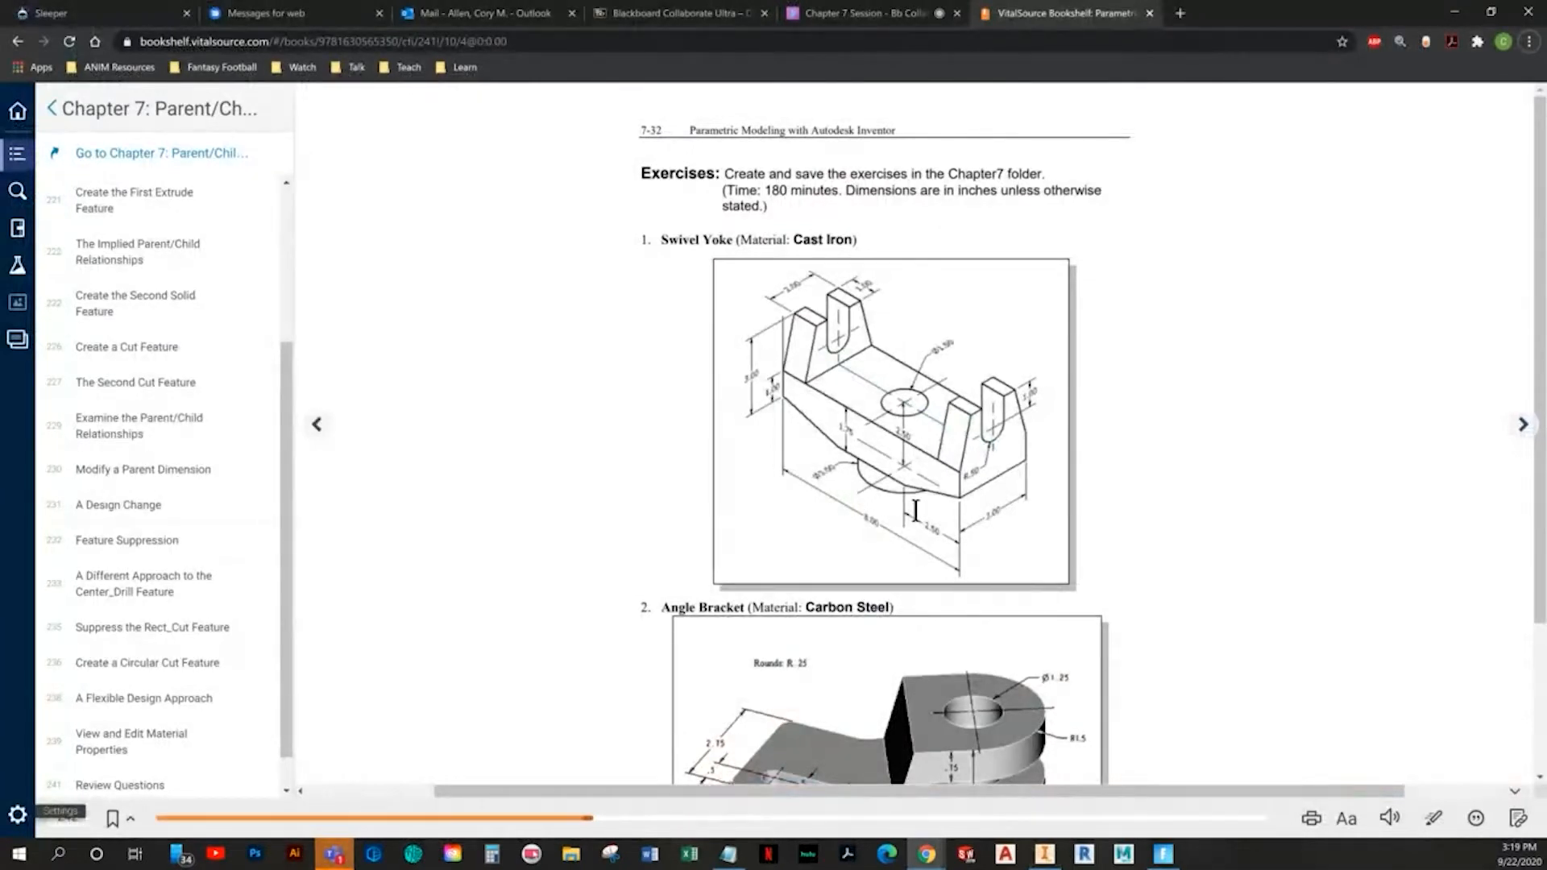
{"action": "key", "text": "alt+Tab"}
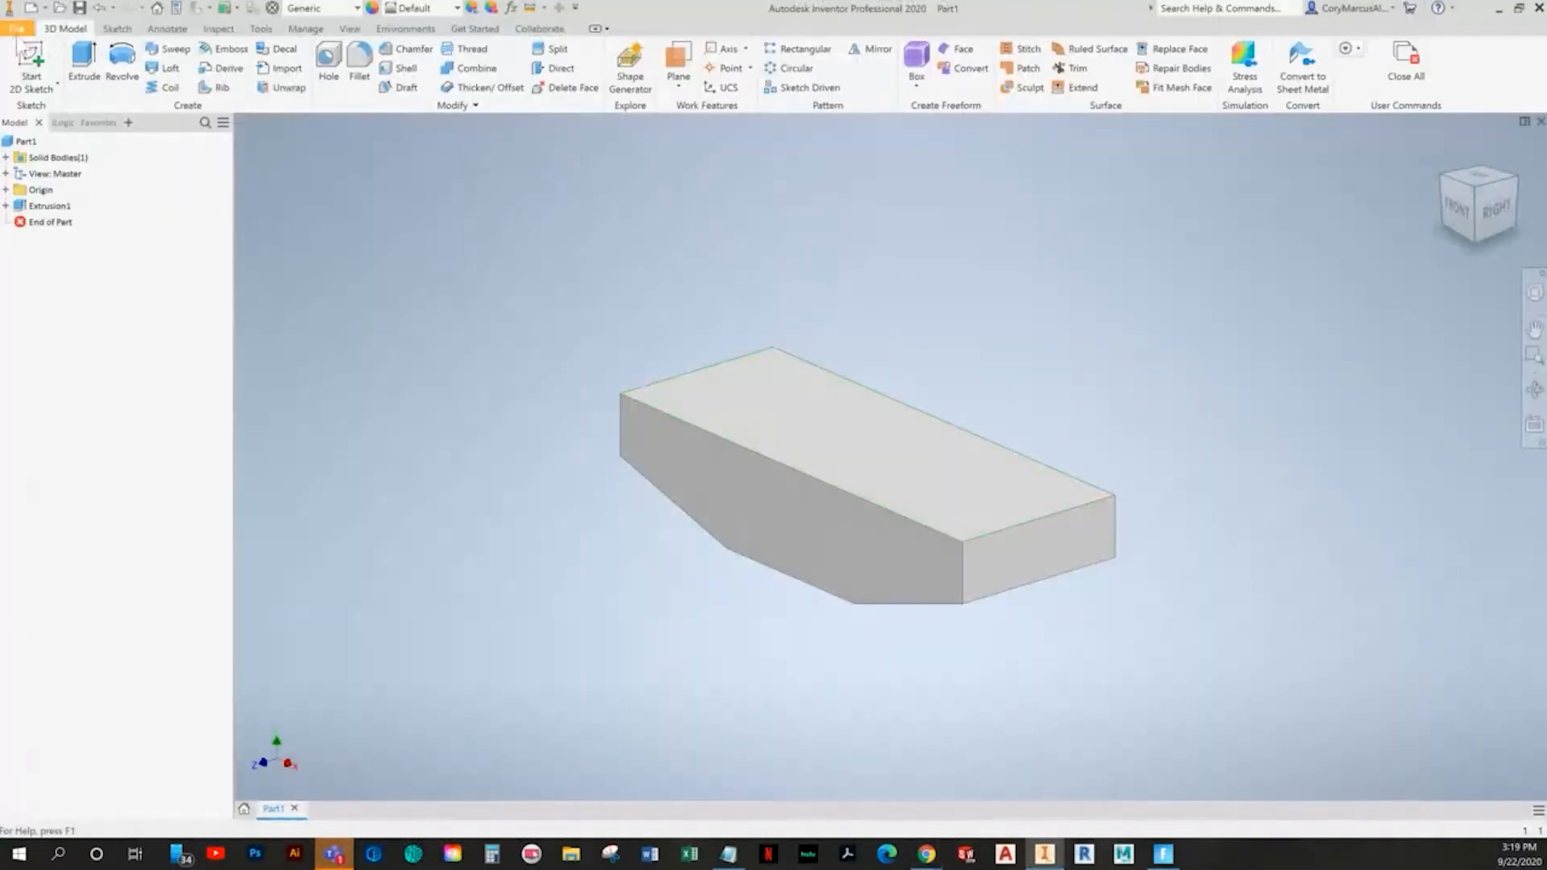
{"action": "left_click", "coordinate": [1046, 562]}
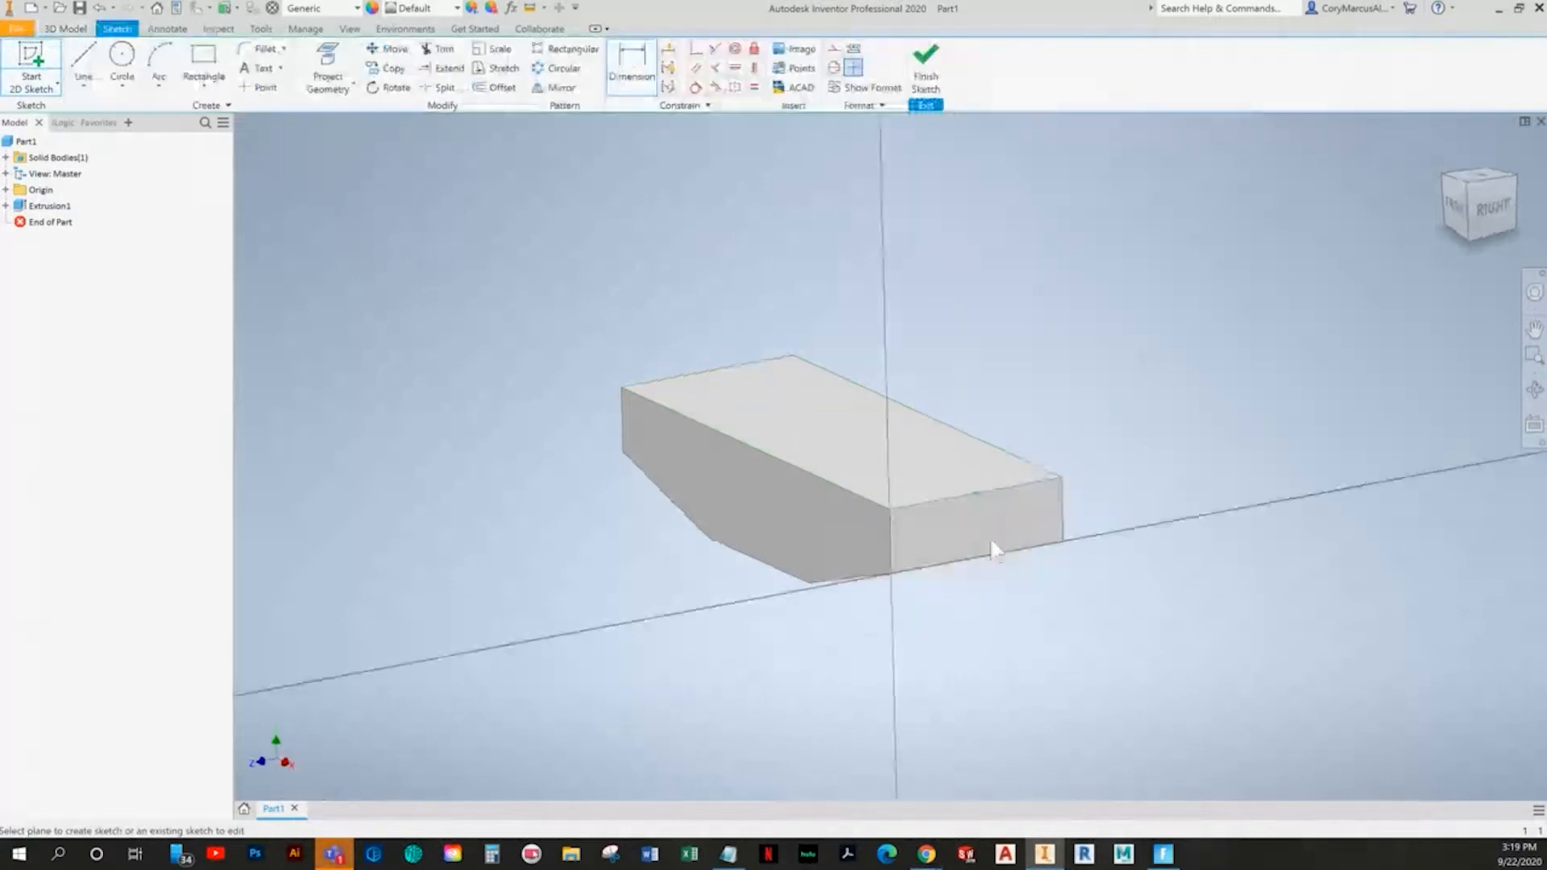
{"action": "left_click", "coordinate": [328, 73]}
- Check the exercise drawing and sketch the upright's outline above the end face: two sloped sides, two flat tops and a rectangular notch between them
{"action": "left_click", "coordinate": [83, 63]}
{"action": "key", "text": "alt+Tab"}
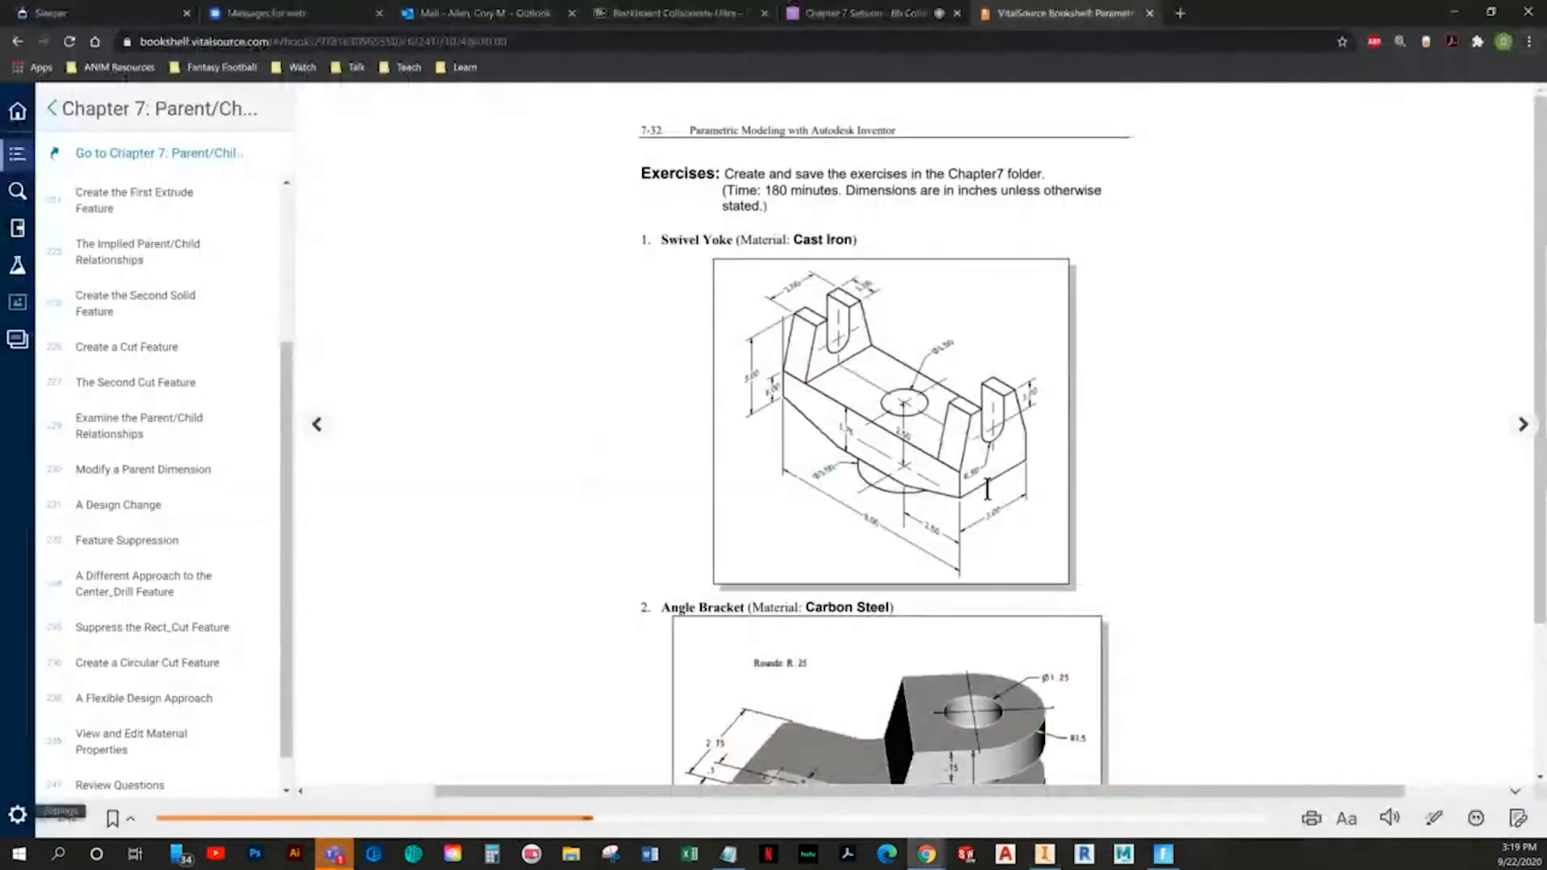
{"action": "key", "text": "alt+Tab"}
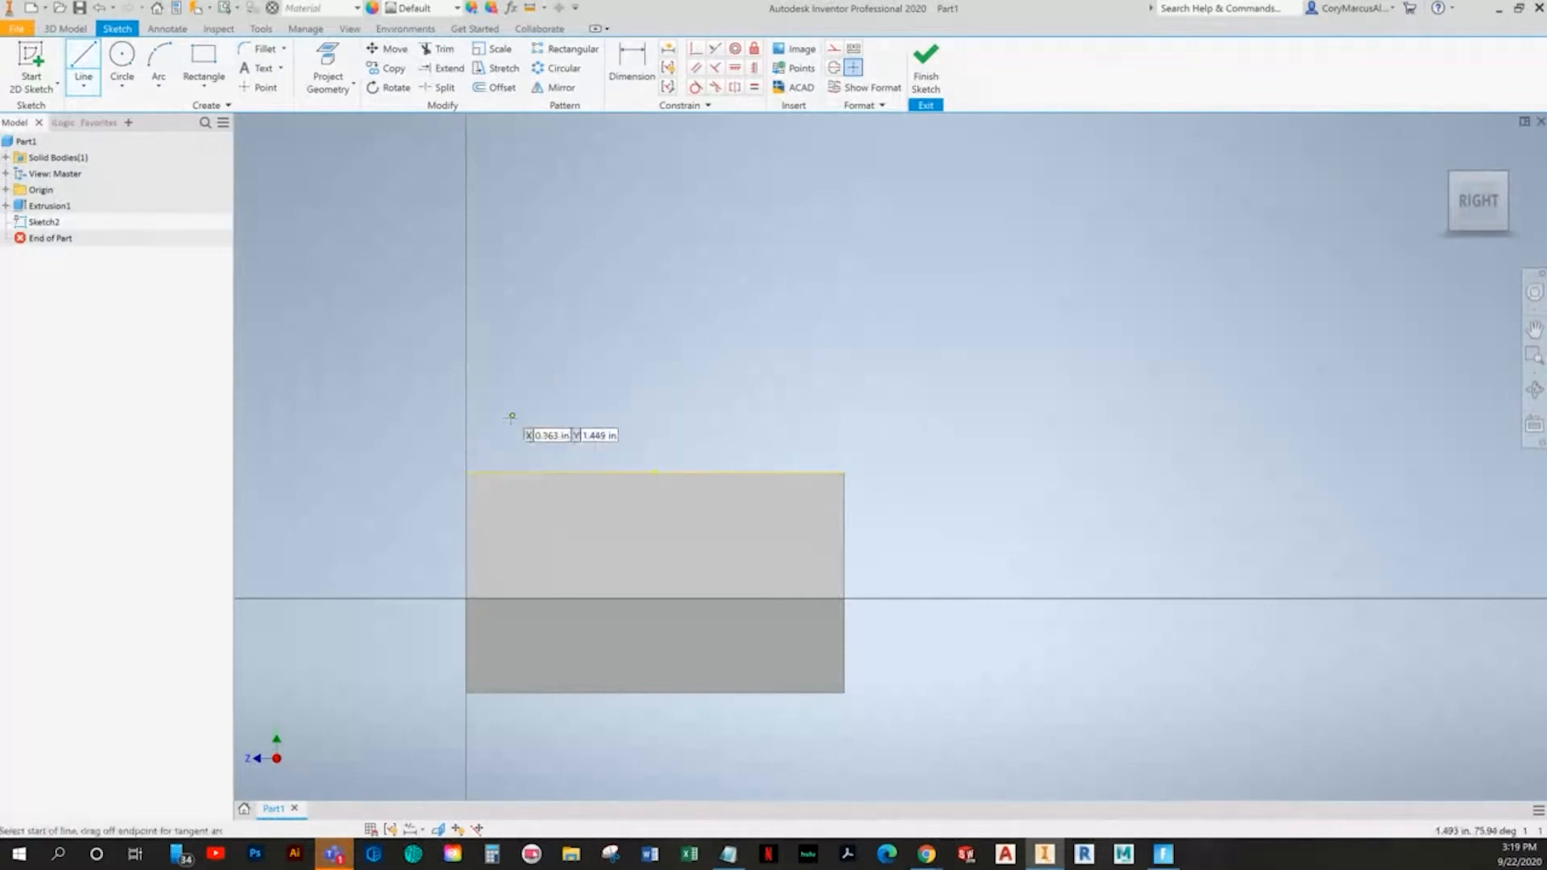
{"action": "left_click", "coordinate": [468, 472]}
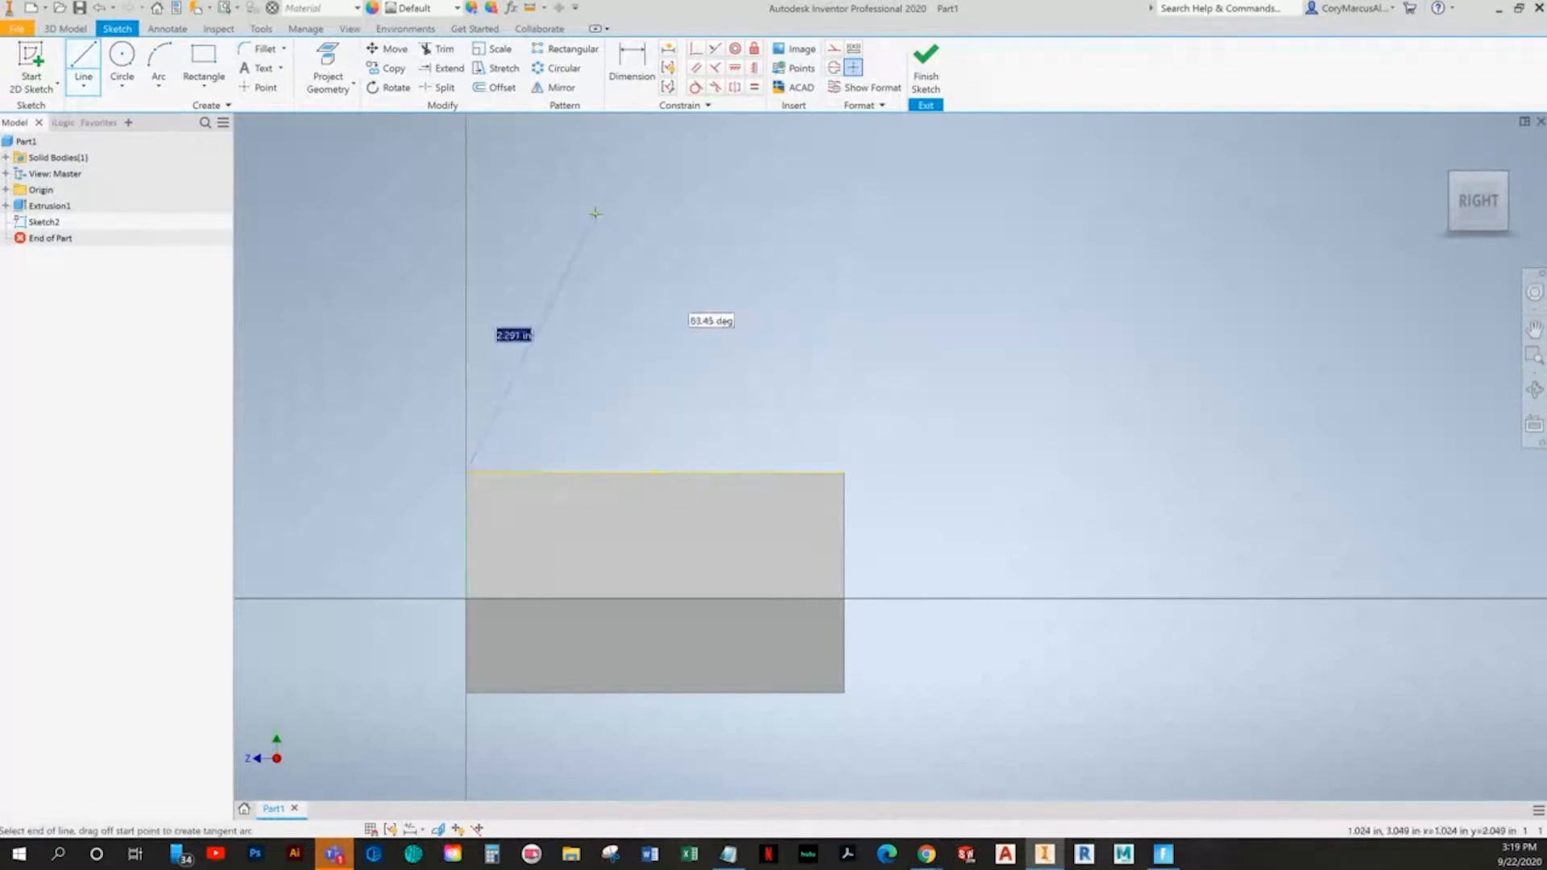
{"action": "left_click", "coordinate": [538, 205]}
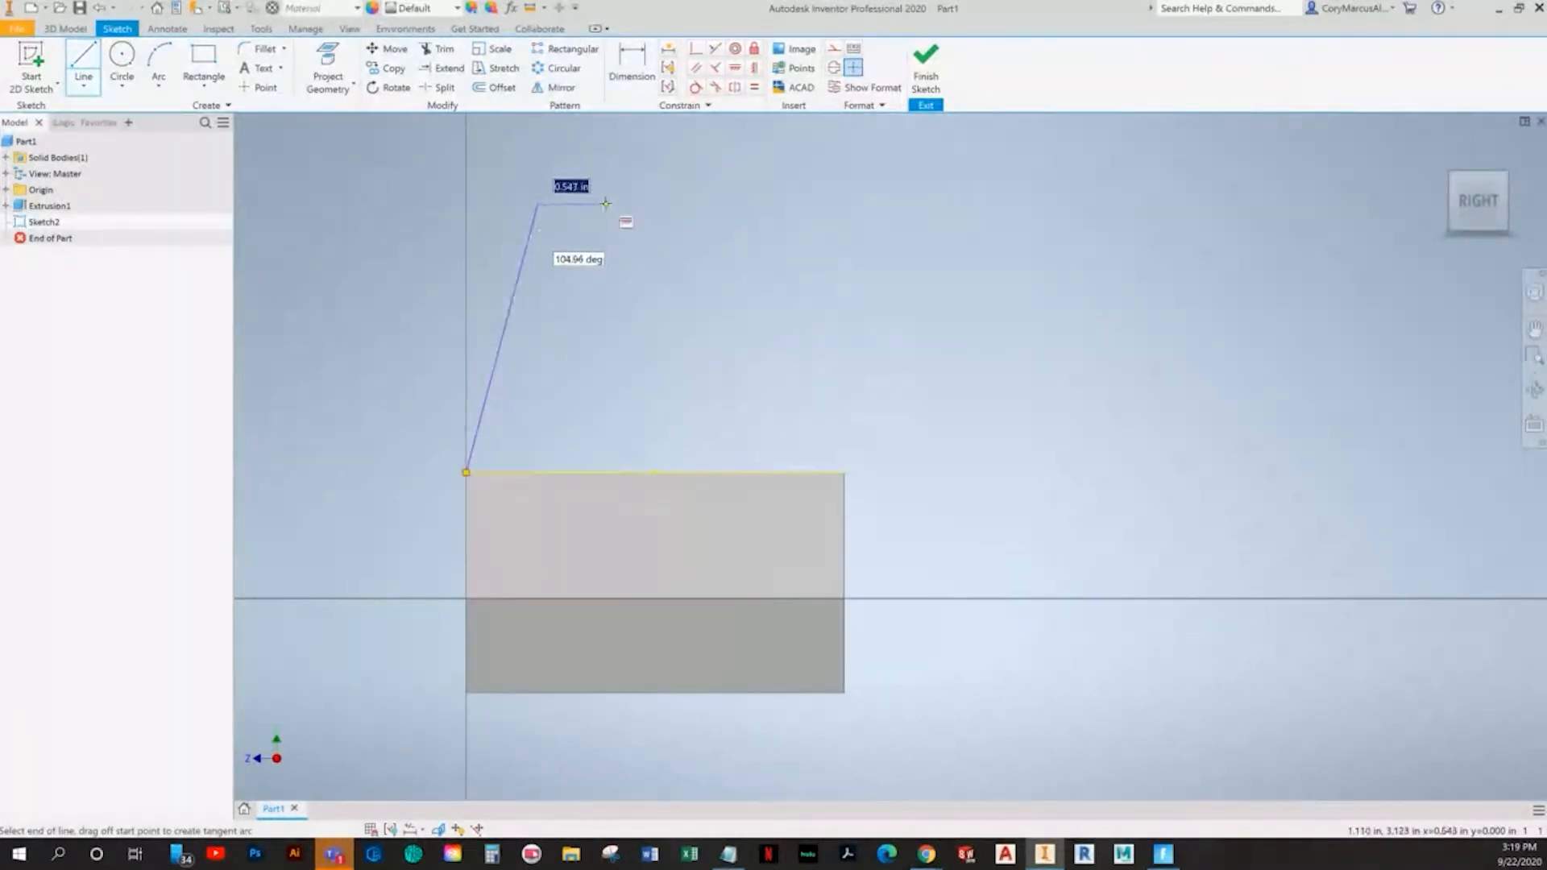
{"action": "left_click", "coordinate": [601, 205]}
{"action": "left_click", "coordinate": [601, 299]}
{"action": "left_click", "coordinate": [682, 299]}
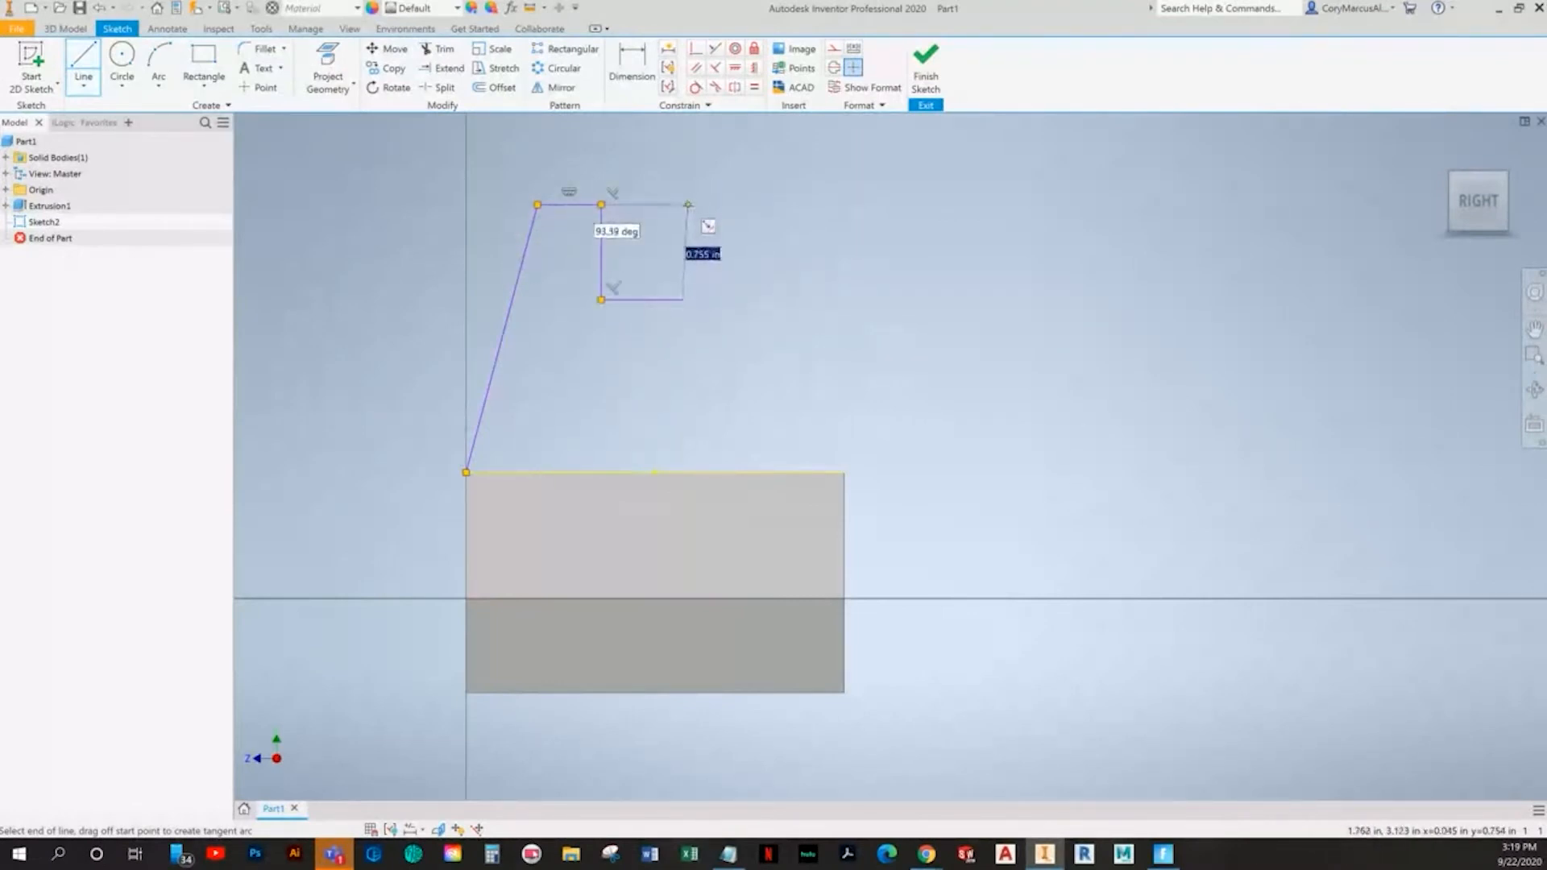
{"action": "left_click", "coordinate": [683, 204]}
{"action": "left_click", "coordinate": [734, 205]}
{"action": "left_click", "coordinate": [846, 474]}
{"action": "key", "text": "Escape"}
- Sketch a circle below the notch, about as wide as the notch, and delete the notch's bottom line
{"action": "middle_click_drag", "start_coordinate": [754, 395], "coordinate": [831, 403]}
{"action": "left_click", "coordinate": [121, 58]}
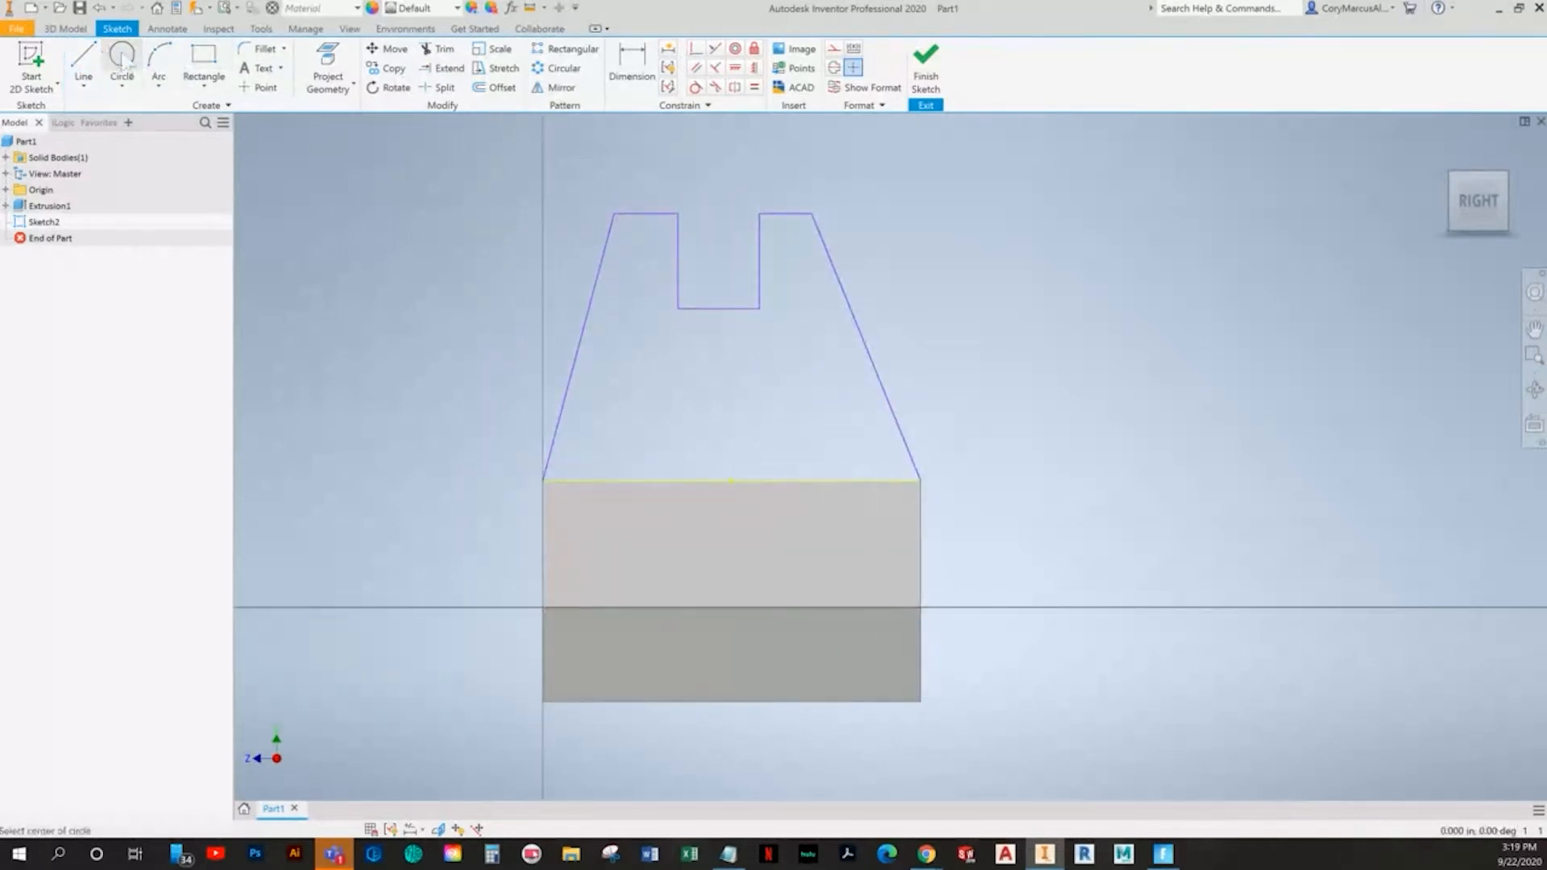
{"action": "left_click", "coordinate": [725, 374]}
{"action": "left_click", "coordinate": [764, 377]}
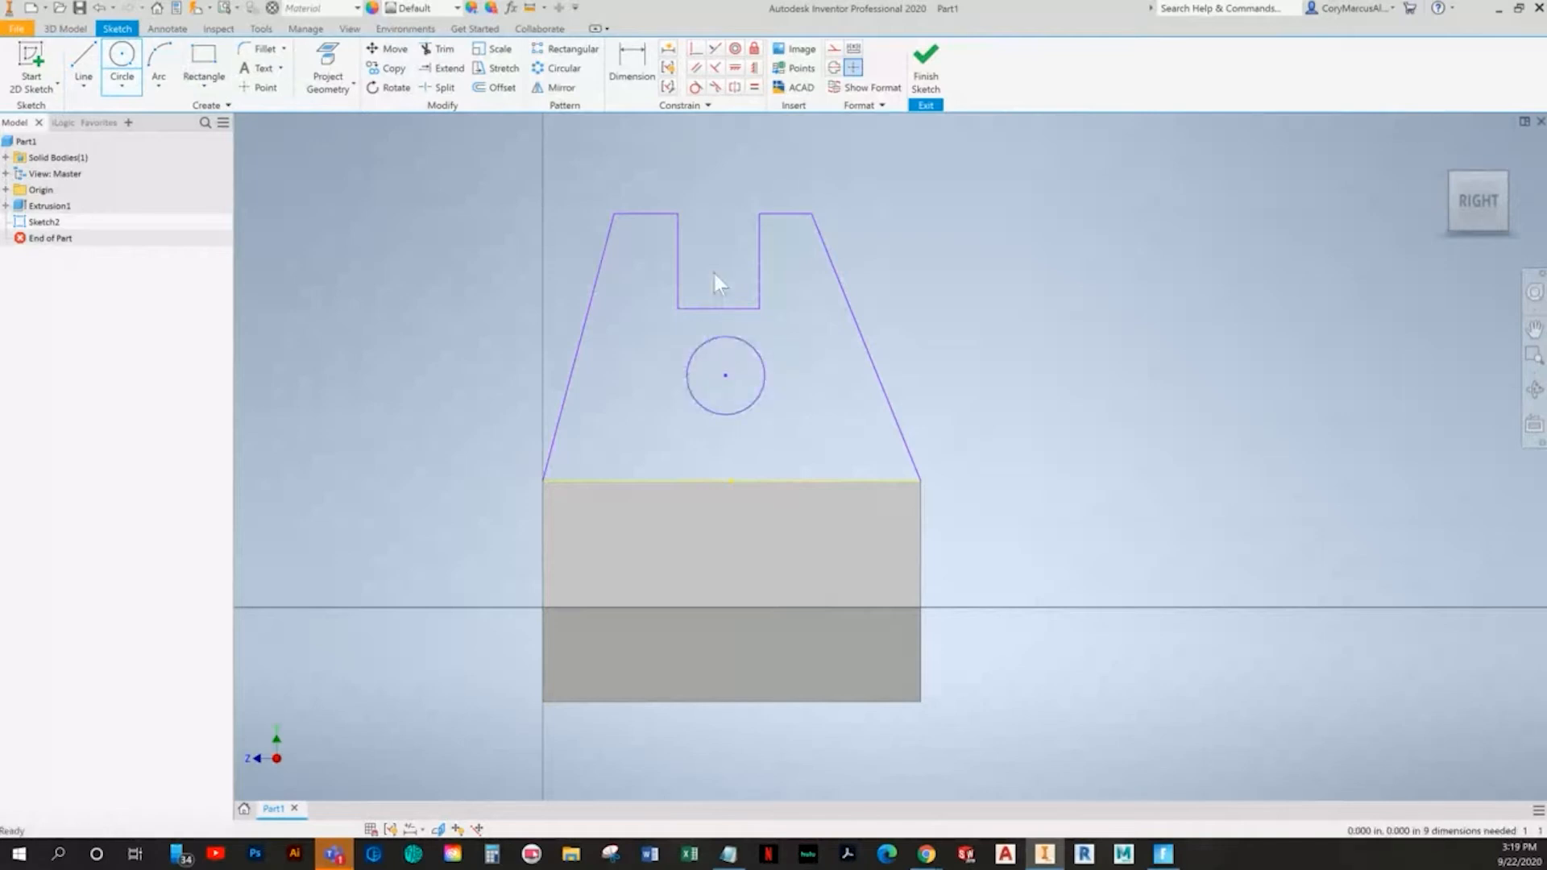
{"action": "key", "text": "Delete"}
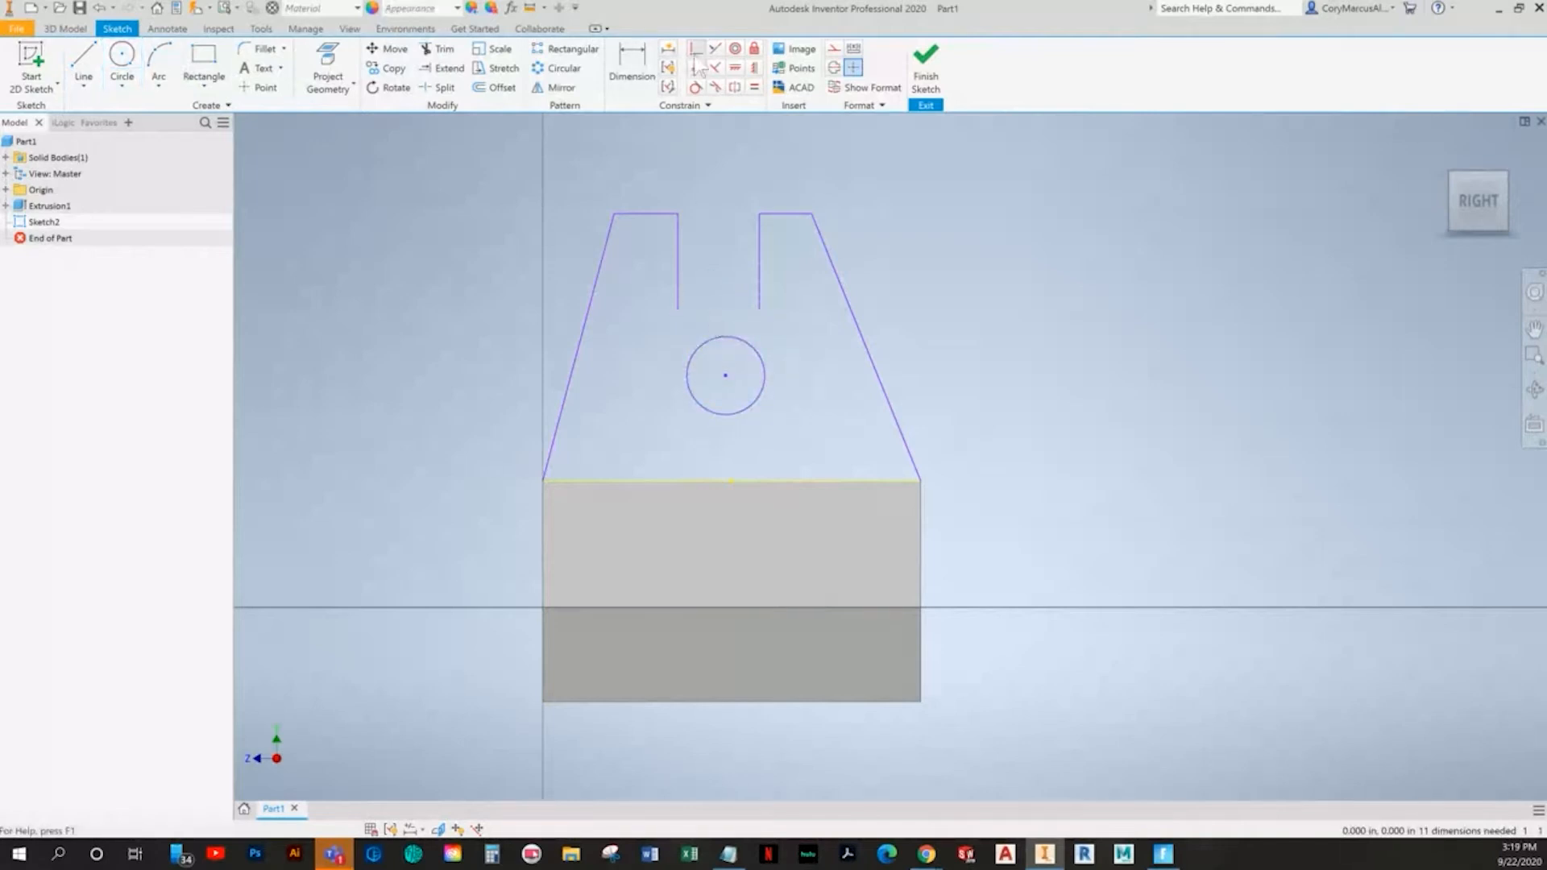
- Align the circle's centre vertically with the base edge's midpoint and make both notch sides tangent to the circle
{"action": "left_click", "coordinate": [754, 69]}
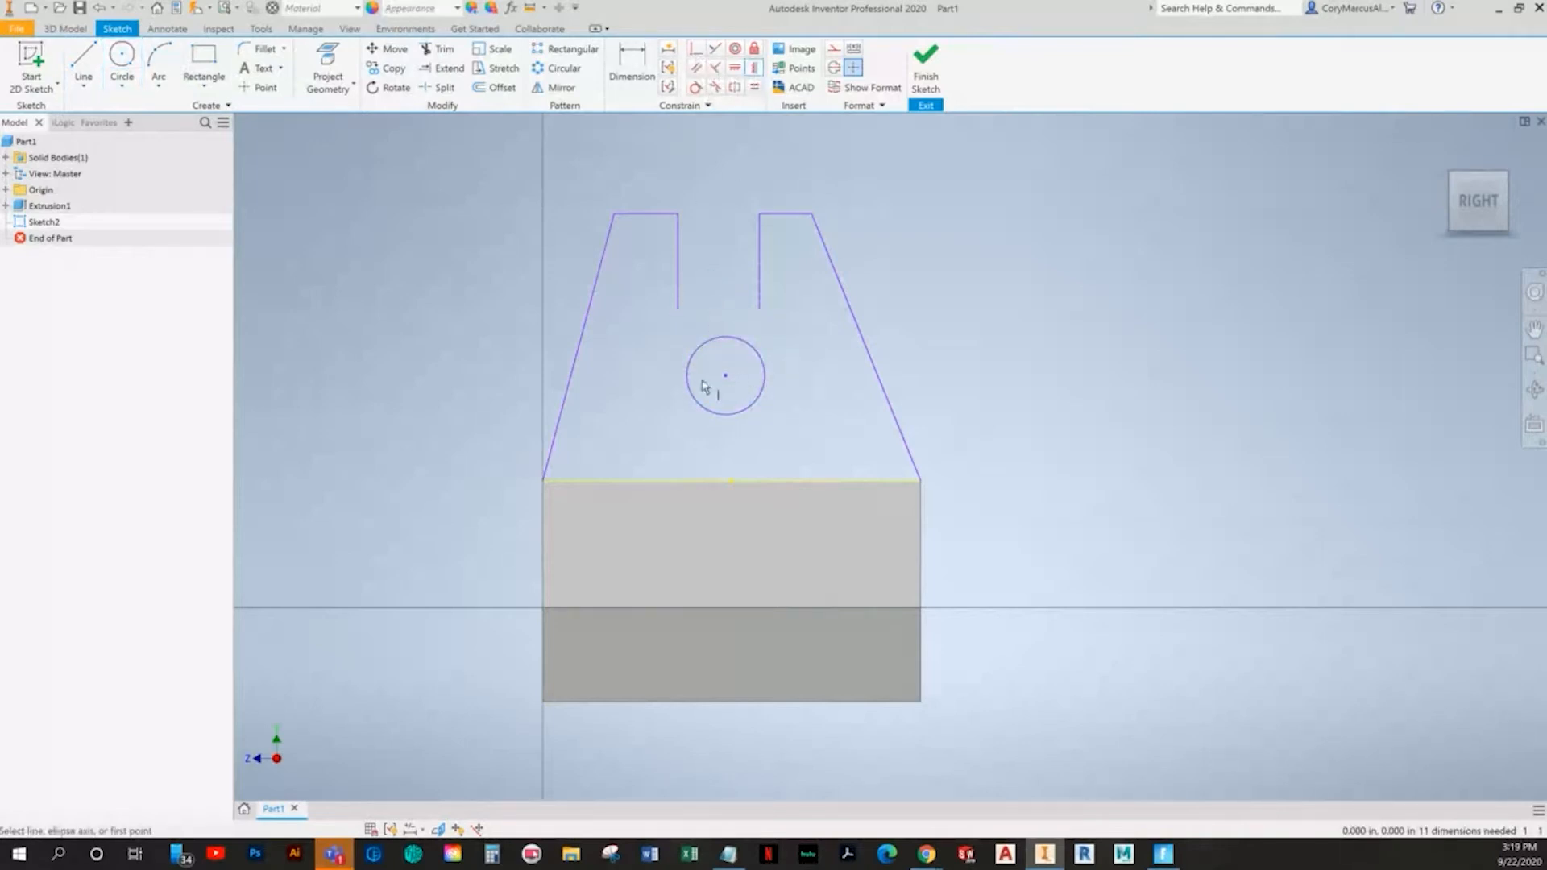
{"action": "left_click", "coordinate": [730, 378]}
{"action": "left_click", "coordinate": [732, 482]}
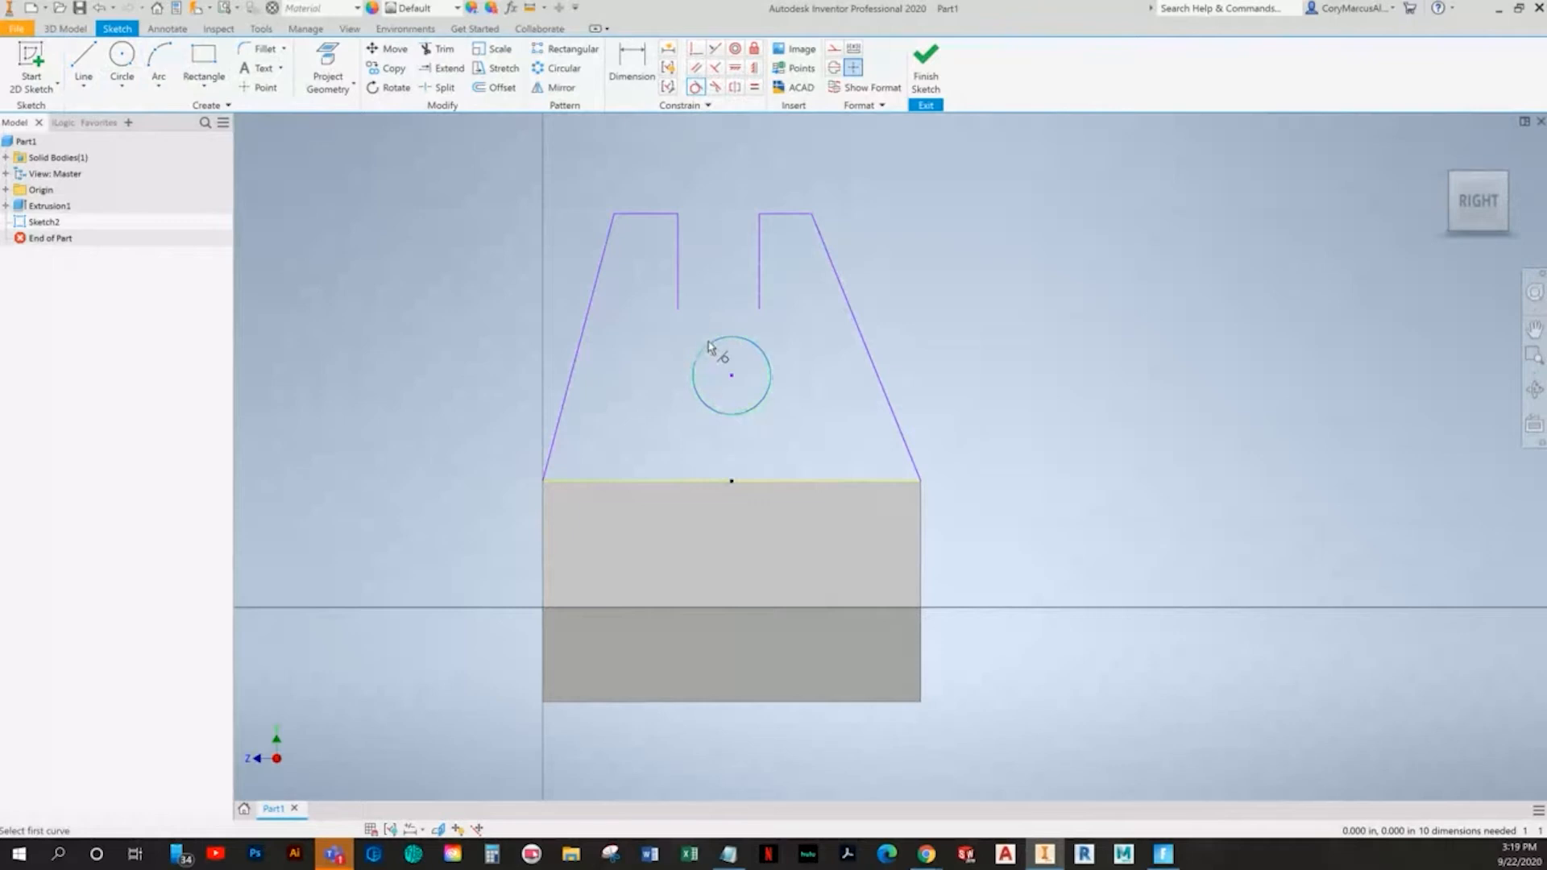
{"action": "left_click", "coordinate": [674, 292]}
{"action": "left_click", "coordinate": [705, 353]}
{"action": "left_click", "coordinate": [745, 343]}
- Extend the notch sides to meet the circle and trim away its upper half to form a round-bottomed slot
{"action": "left_click", "coordinate": [442, 67]}
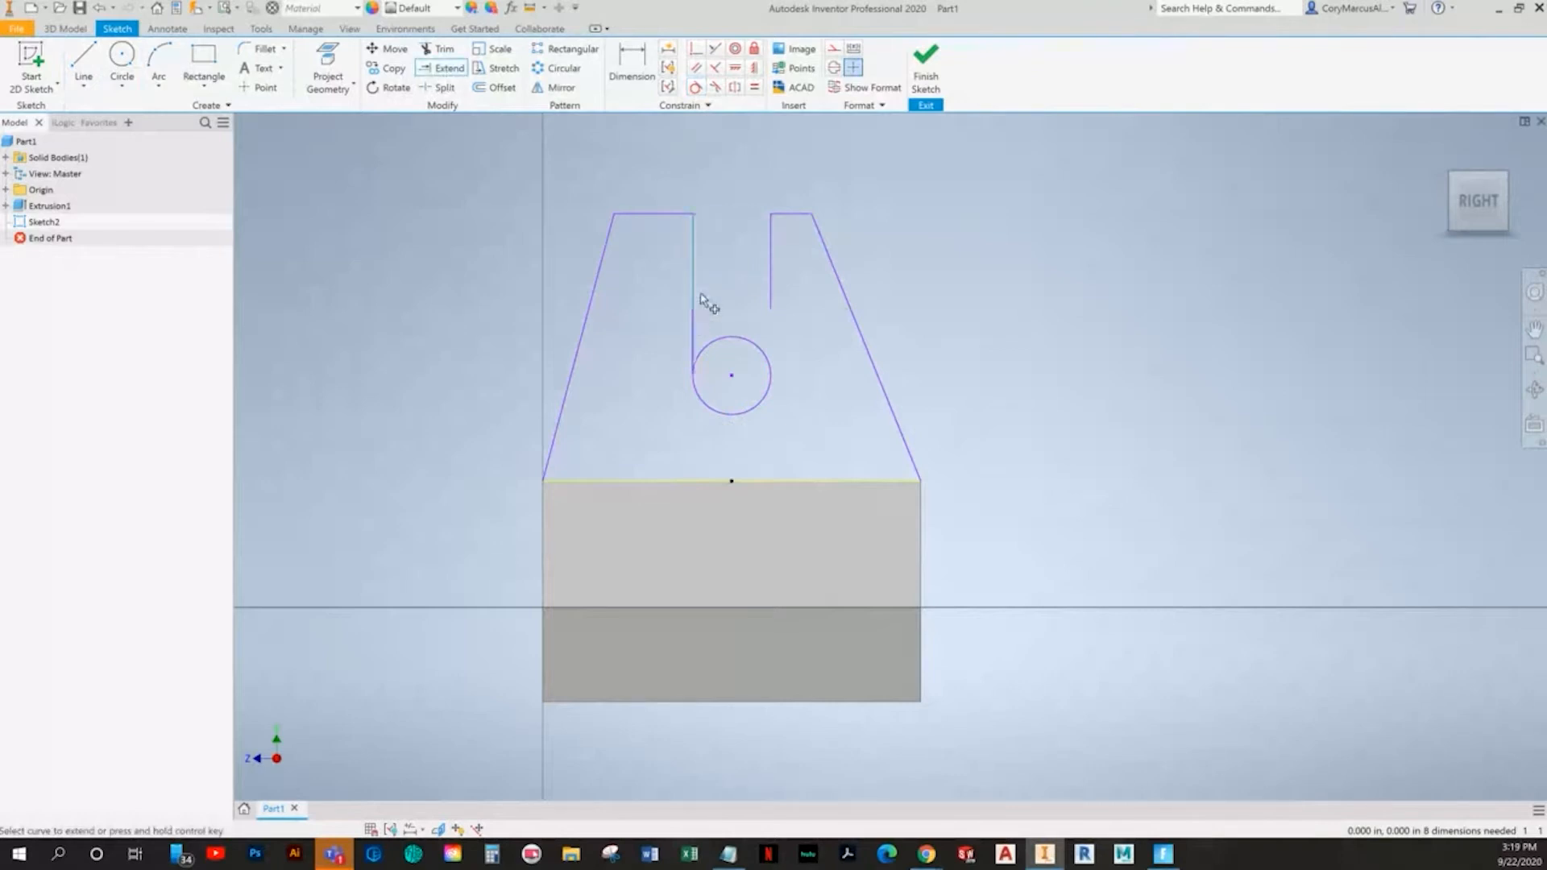
{"action": "key", "text": "x"}
{"action": "left_click", "coordinate": [741, 339]}
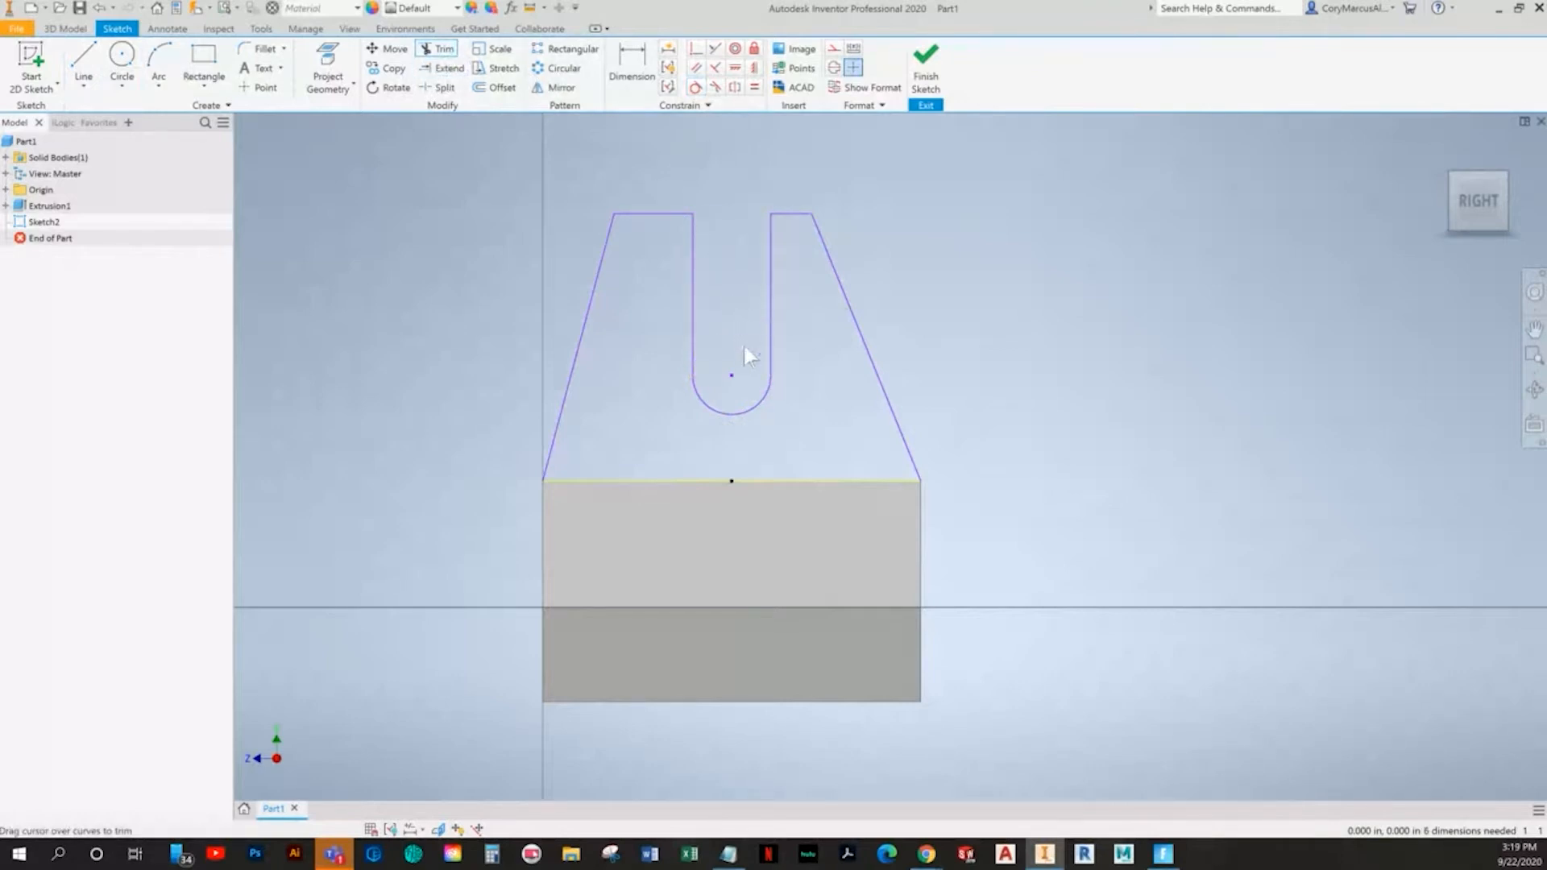
{"action": "key", "text": "Escape"}
- Apply equal constraints to the upright's two short top edges and to its two sloped sides
{"action": "left_click", "coordinate": [754, 87]}
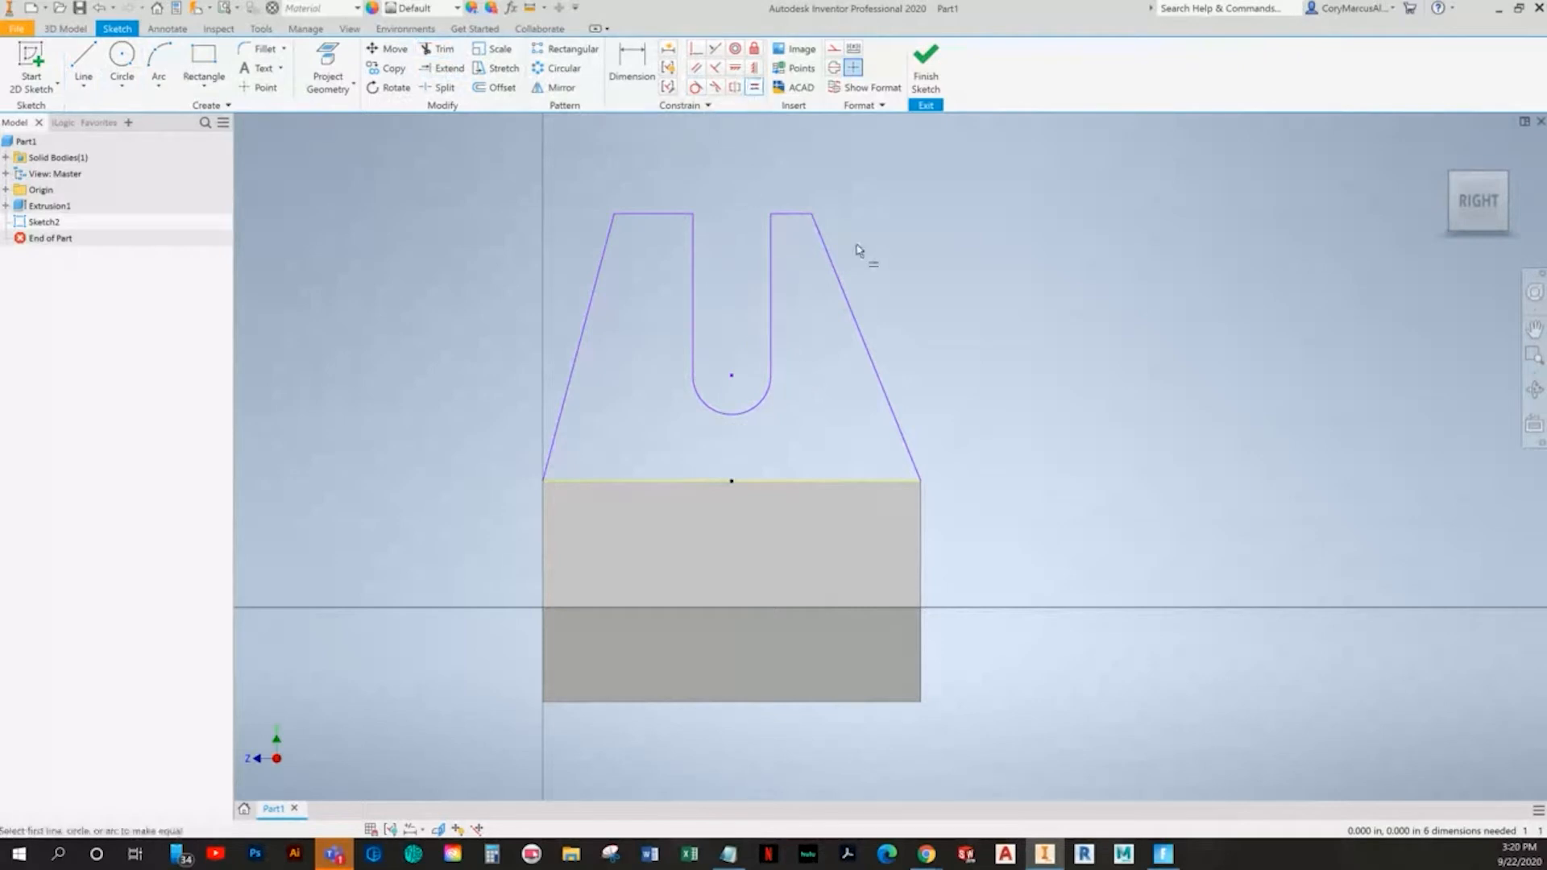
{"action": "left_click", "coordinate": [779, 214]}
{"action": "left_click", "coordinate": [683, 214]}
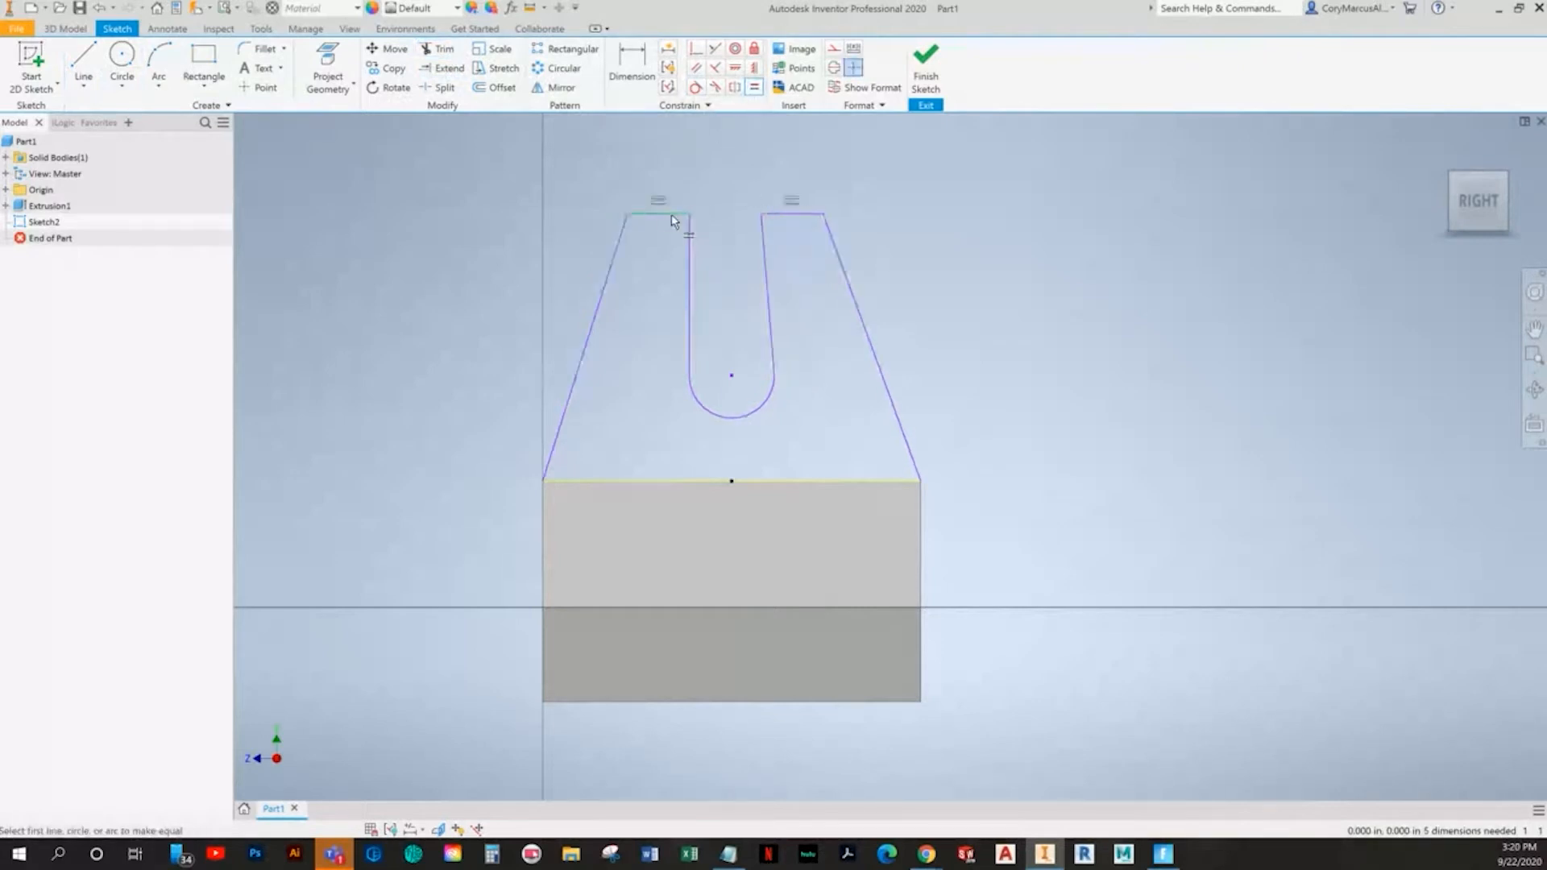
{"action": "left_click", "coordinate": [620, 250]}
{"action": "left_click", "coordinate": [836, 251]}
{"action": "key", "text": "Escape"}
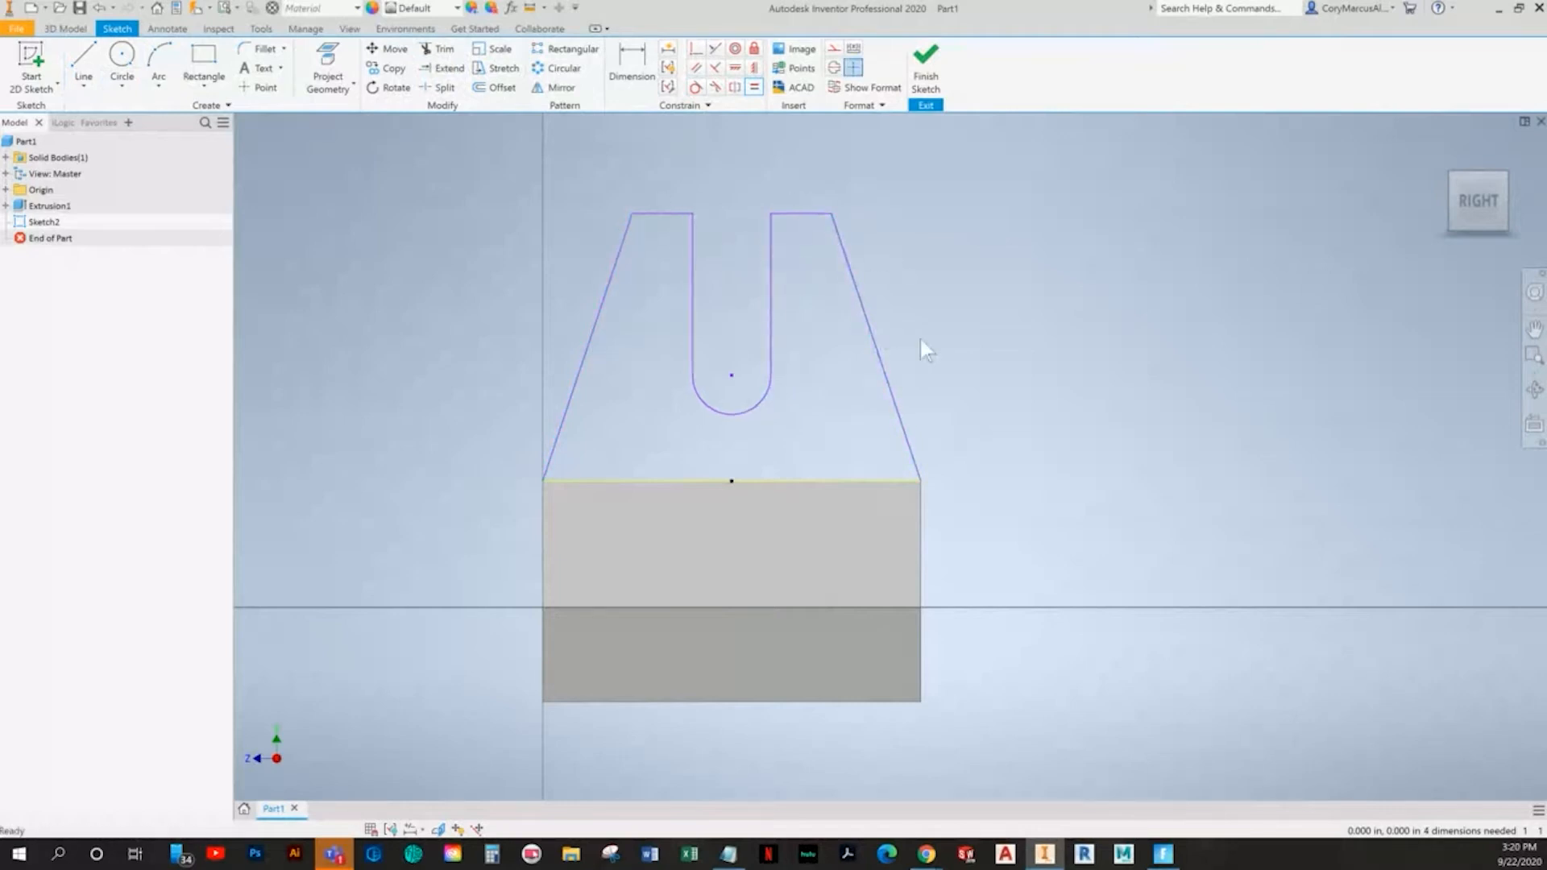
- Check the exercise drawing and dimension the slot arc's centre 1 in below the upright's top edge
{"action": "key", "text": "alt+Tab"}
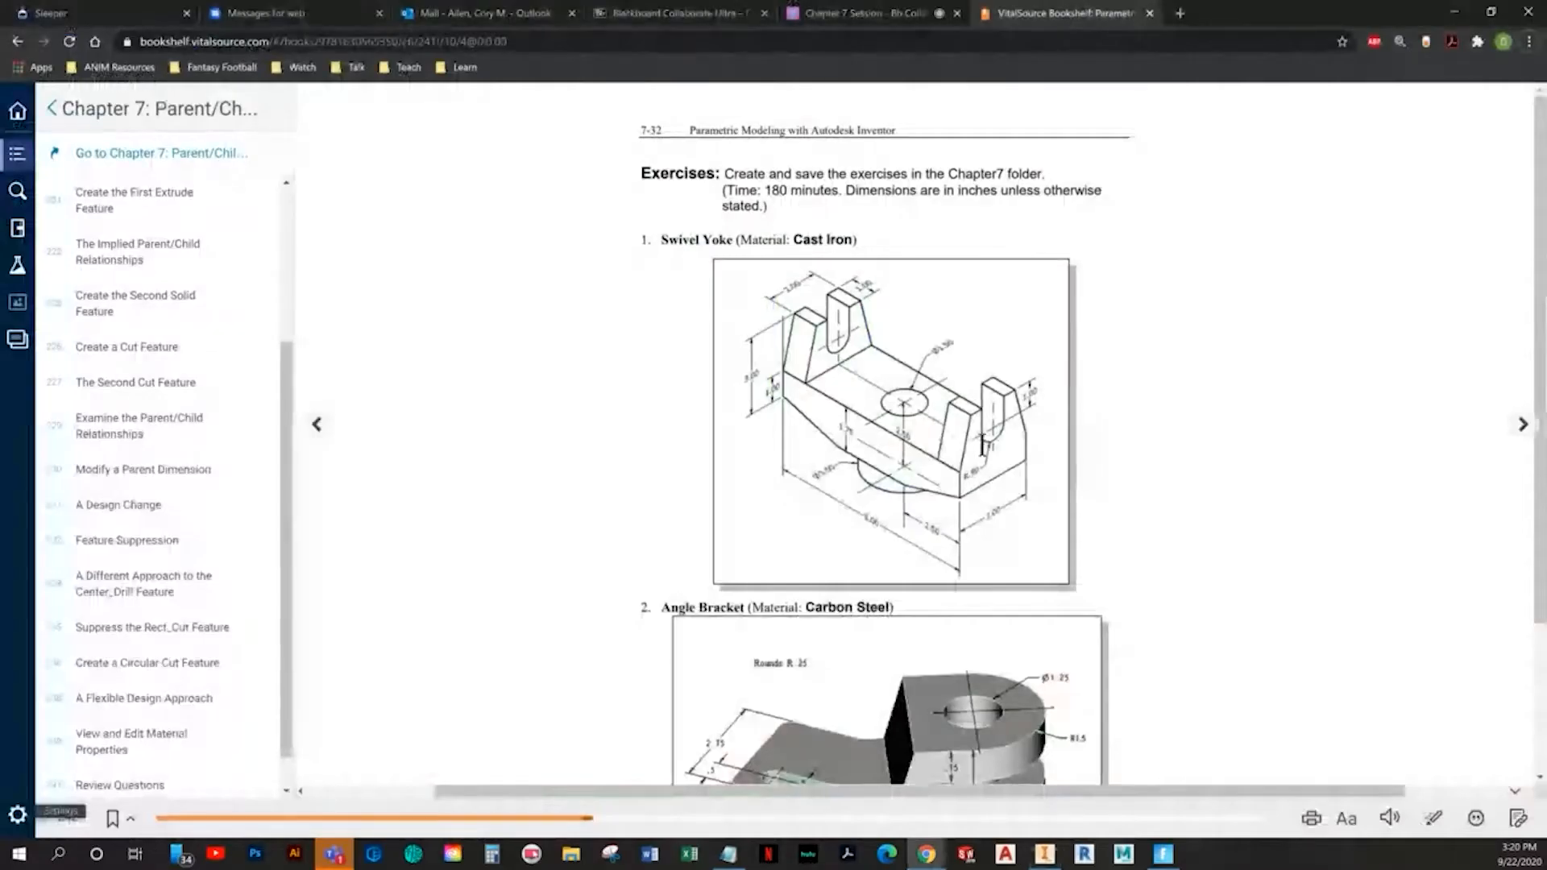
{"action": "key", "text": "alt+Tab"}
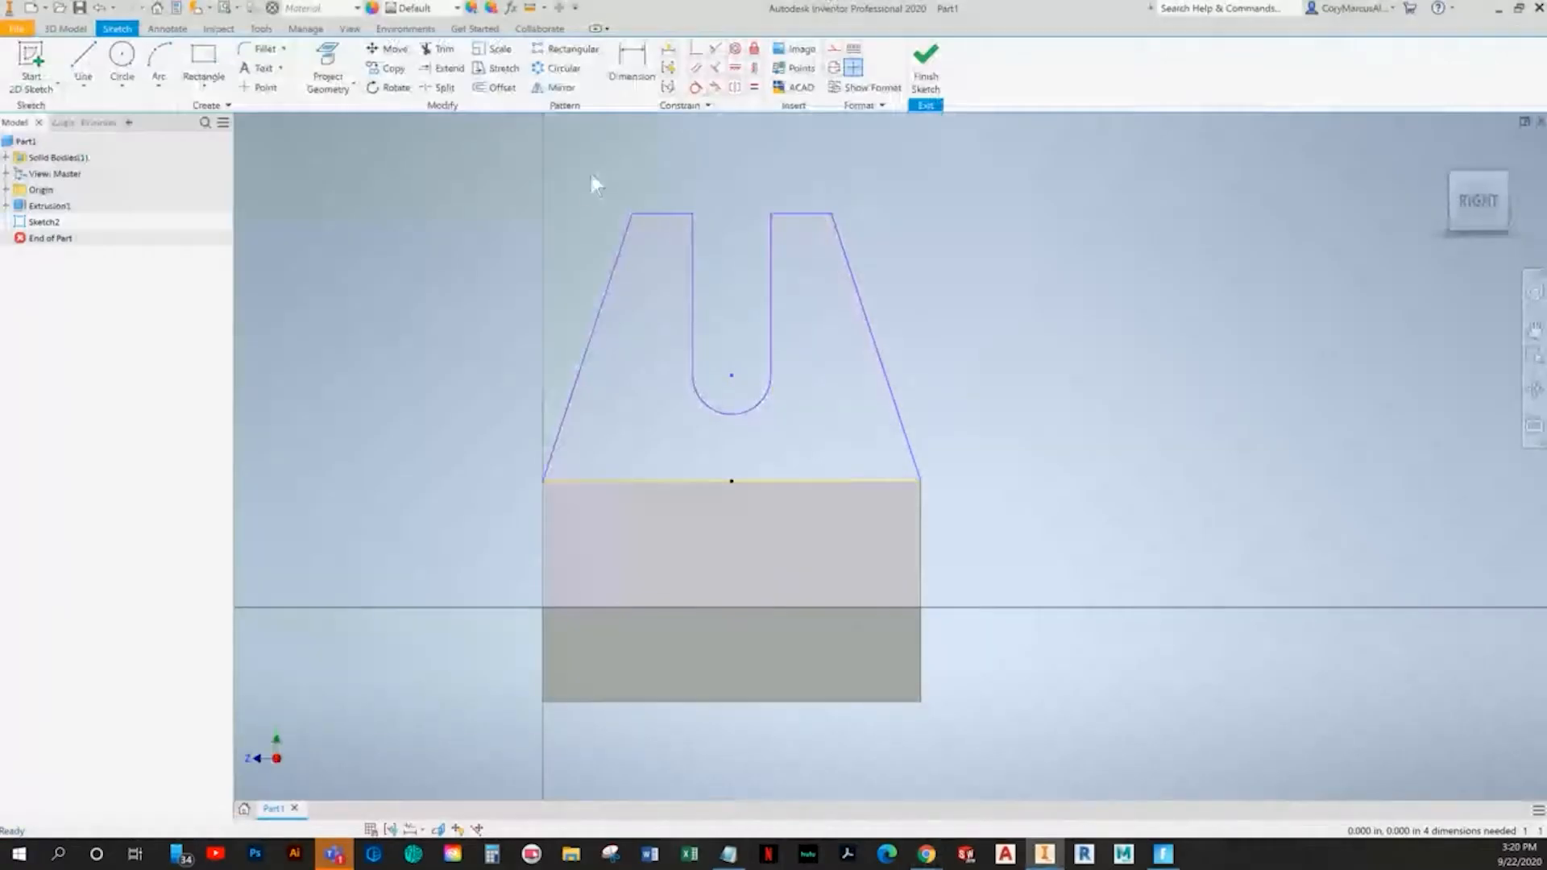
{"action": "left_click", "coordinate": [634, 90]}
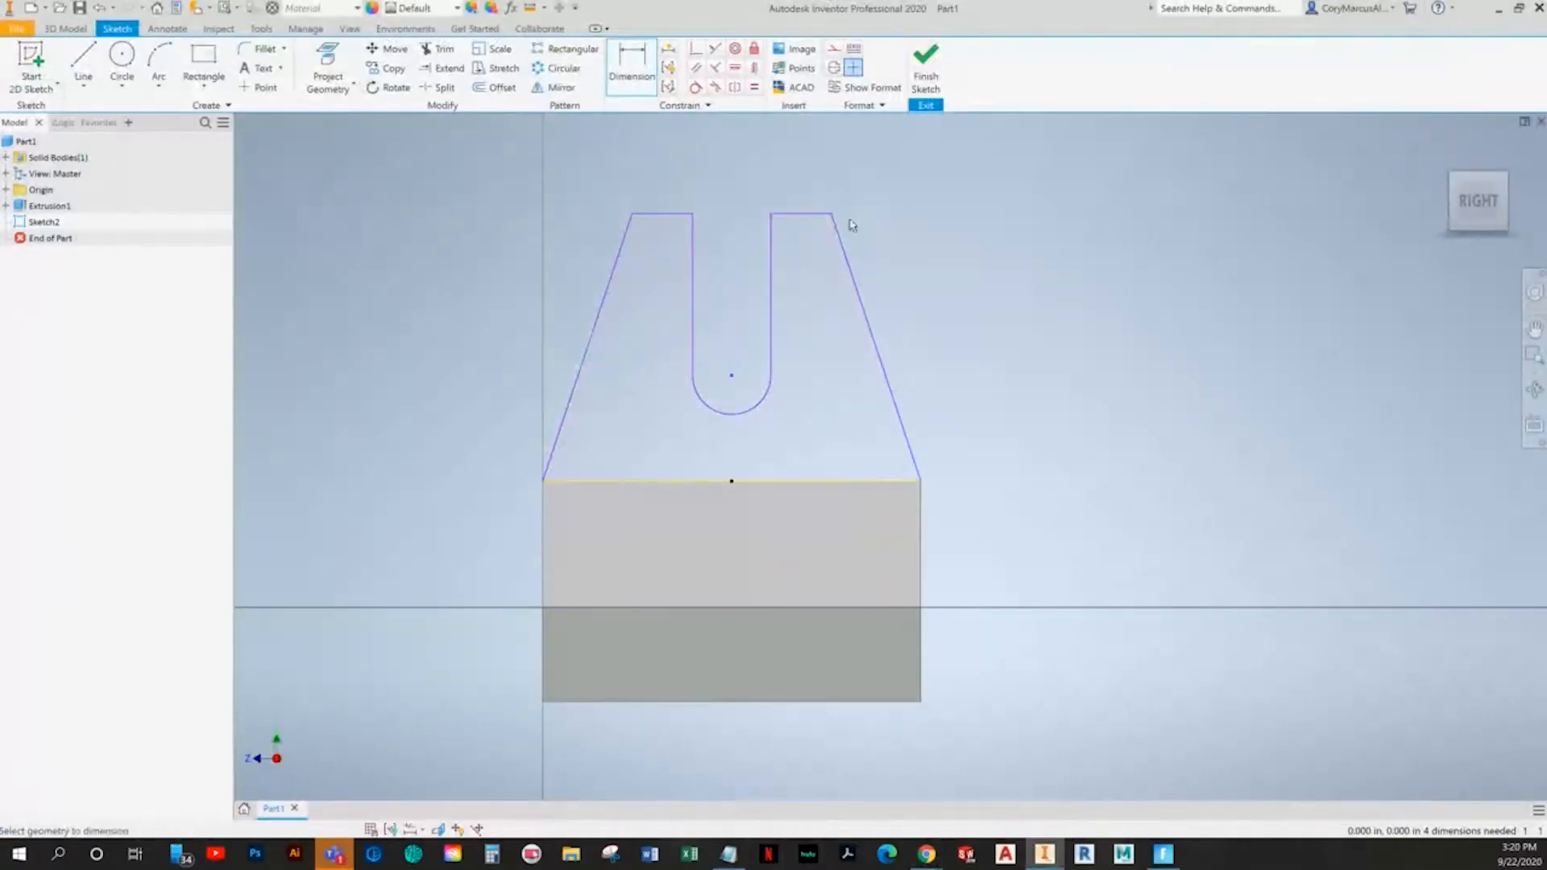
{"action": "left_click", "coordinate": [769, 385]}
{"action": "left_click", "coordinate": [922, 303]}
{"action": "key", "text": "alt+Tab"}
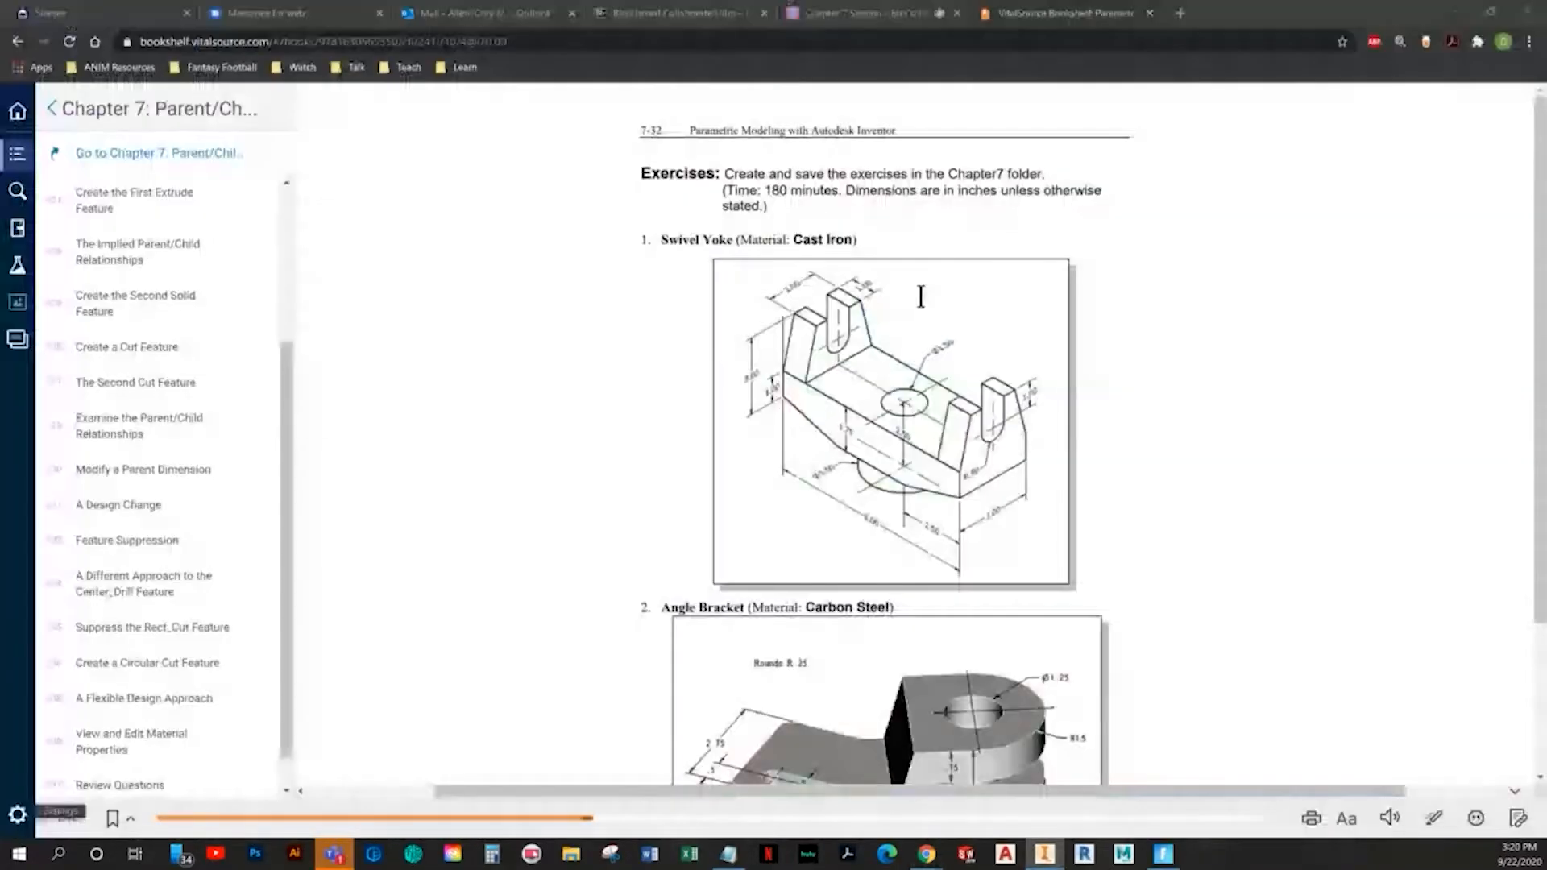
{"action": "key", "text": "alt+Tab"}
{"action": "key", "text": "Return"}
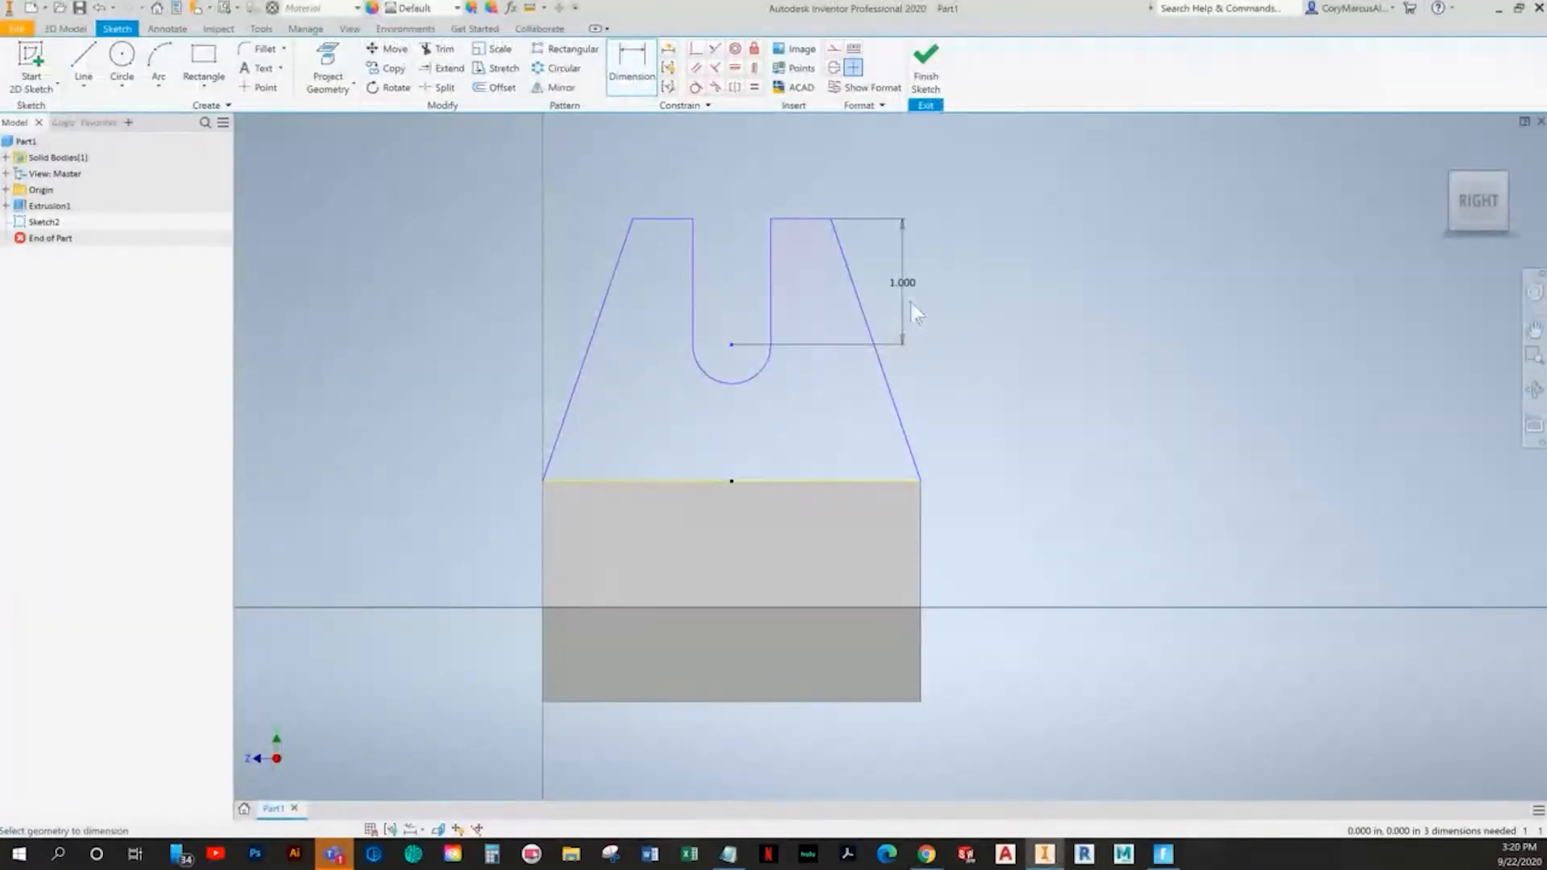
- Dimension the slot's bottom arc with a radius of 0.5 in
{"action": "left_click", "coordinate": [953, 403]}
{"action": "type", "text": ".5"}
{"action": "key", "text": "Return"}
- Check the exercise drawing and dimension the overall width across the upright's top at 2 in
{"action": "key", "text": "alt+Tab"}
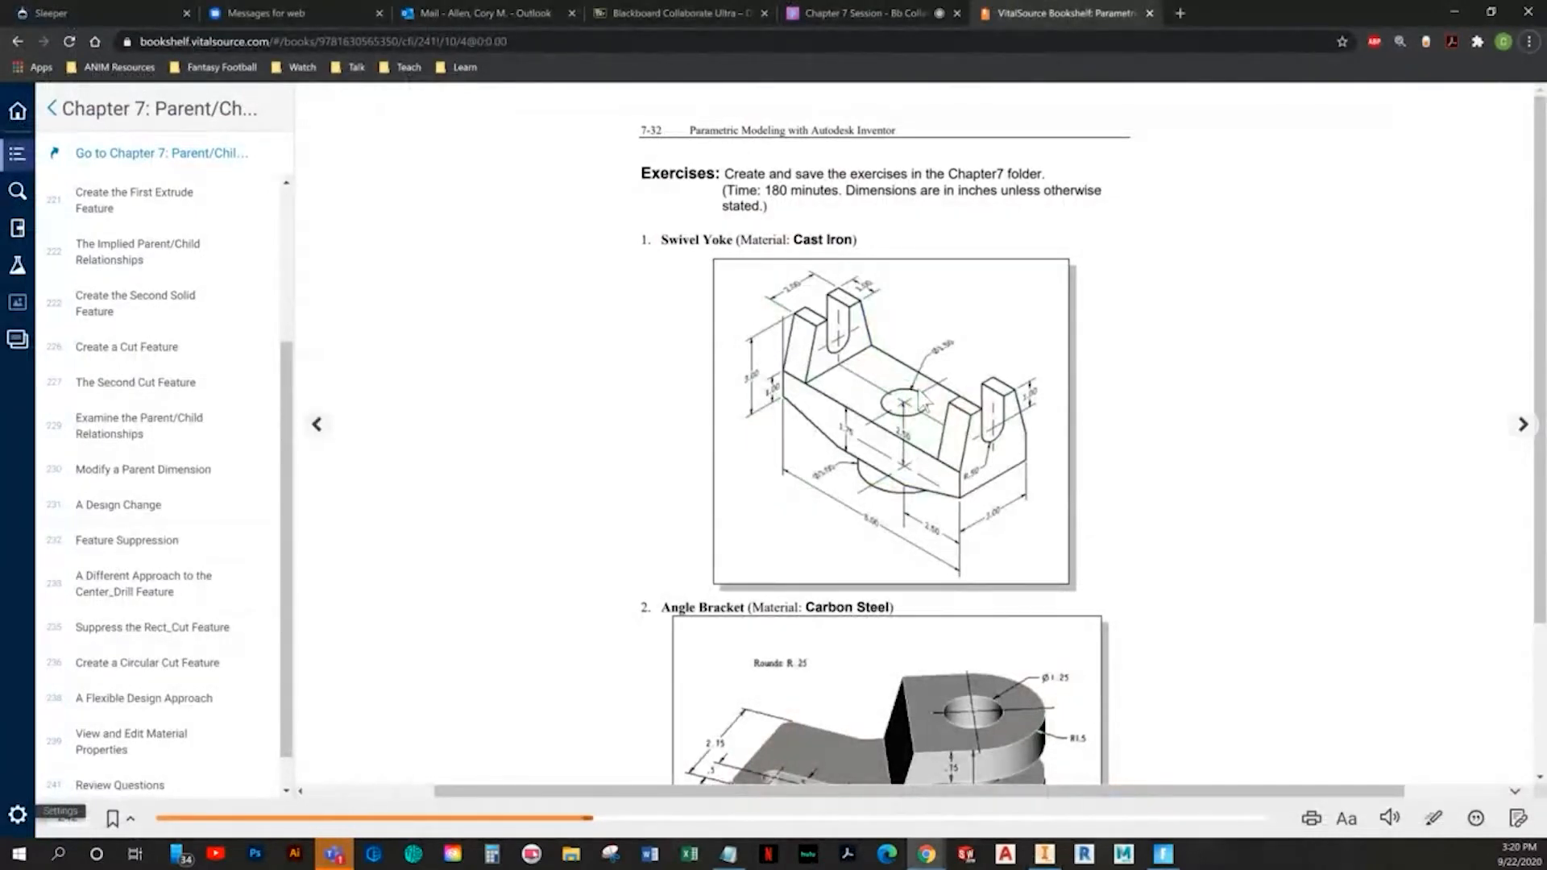
{"action": "key", "text": "alt+Tab"}
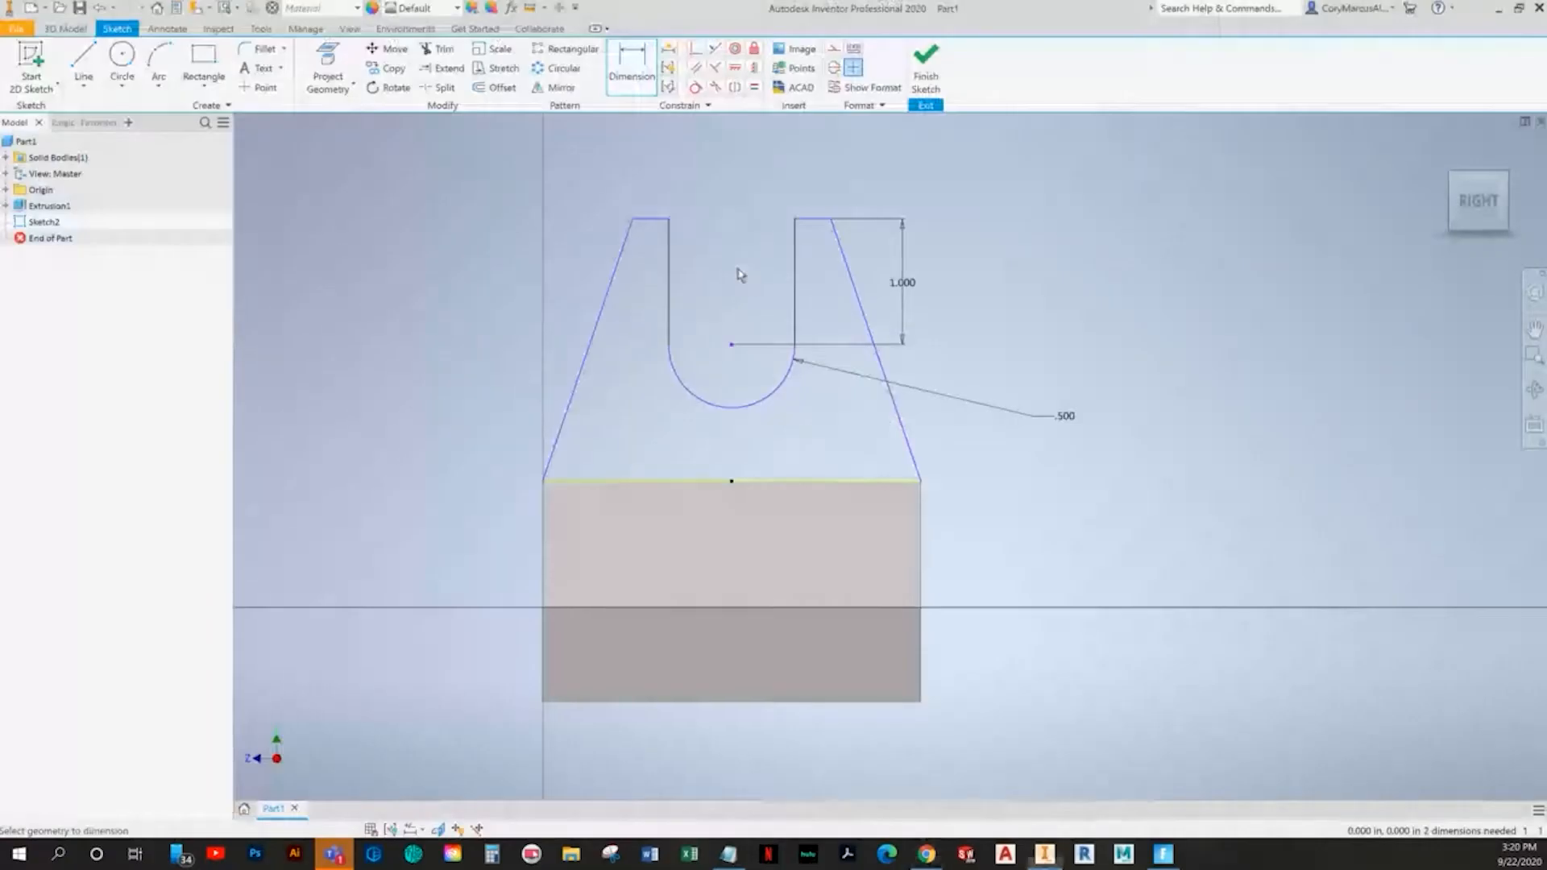
{"action": "left_click", "coordinate": [836, 221]}
{"action": "left_click", "coordinate": [714, 161]}
{"action": "type", "text": "2"}
{"action": "key", "text": "Return"}
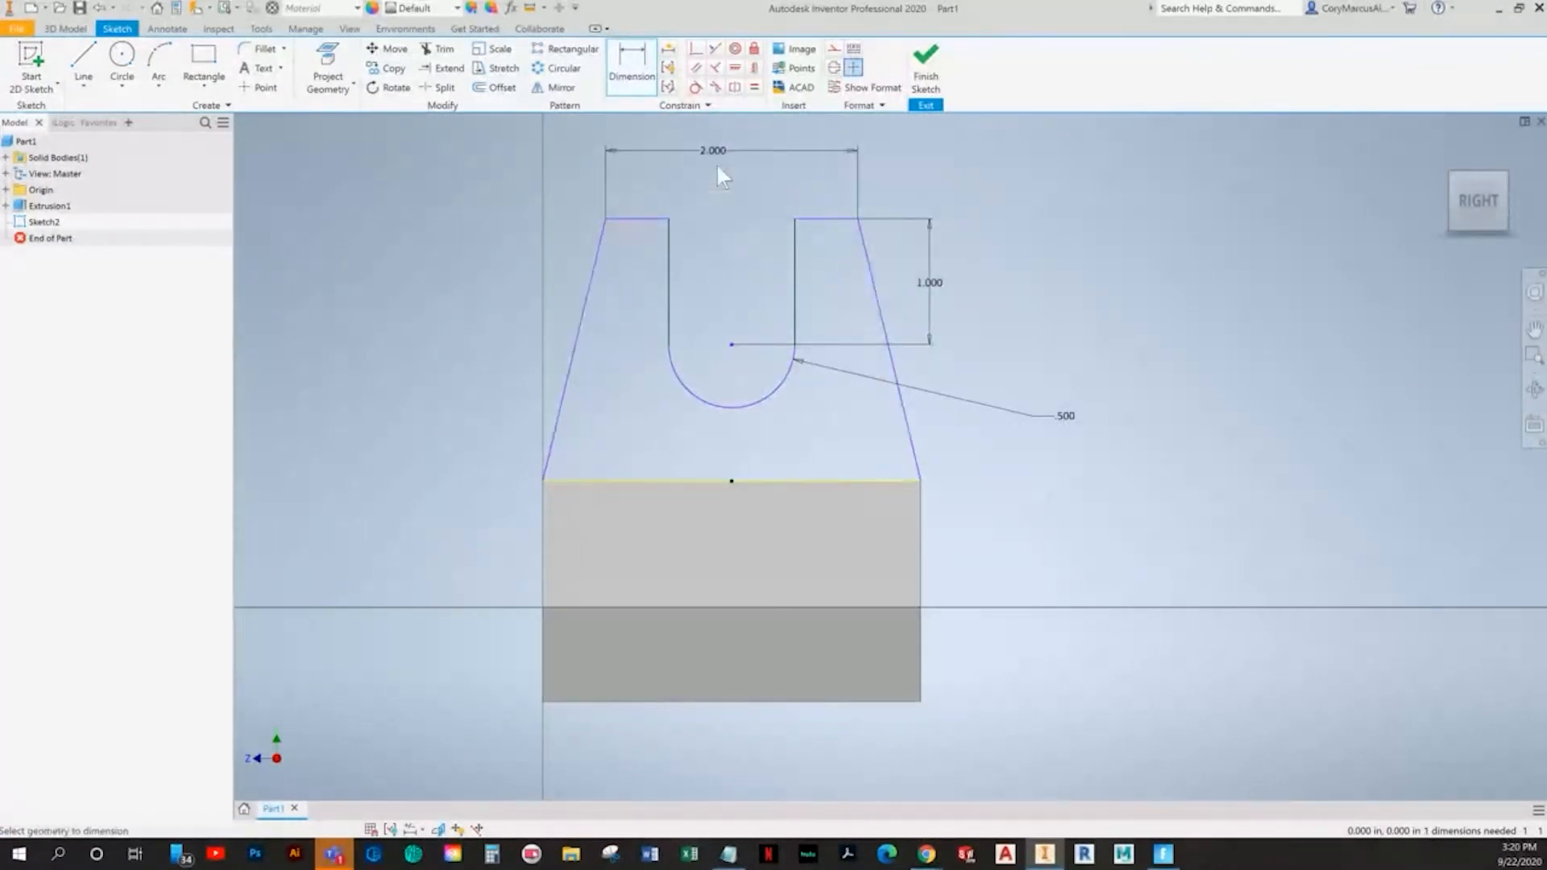
{"action": "key", "text": "Escape"}
- Test the sketch's remaining freedom by pulling the slot's centre point, and check the exercise drawing for the missing dimension
{"action": "mouse_move", "coordinate": [732, 345]}
{"action": "left_mouse_down"}
{"action": "mouse_move", "coordinate": [717, 358]}
{"action": "mouse_move", "coordinate": [794, 338]}
{"action": "left_mouse_up"}
{"action": "key", "text": "alt+Tab"}
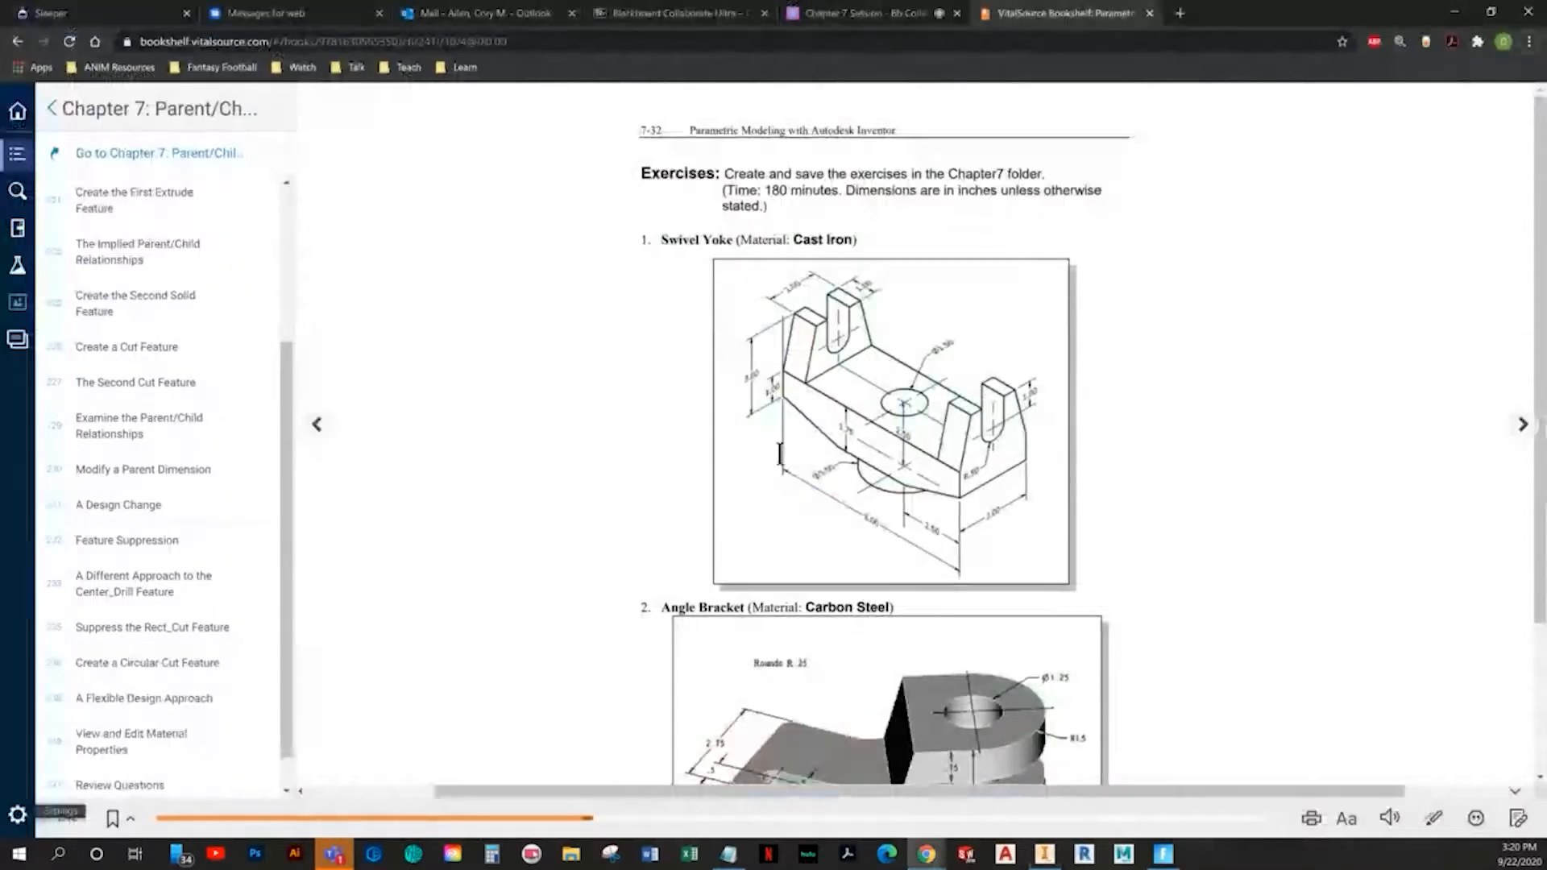
{"action": "key", "text": "alt+Tab"}
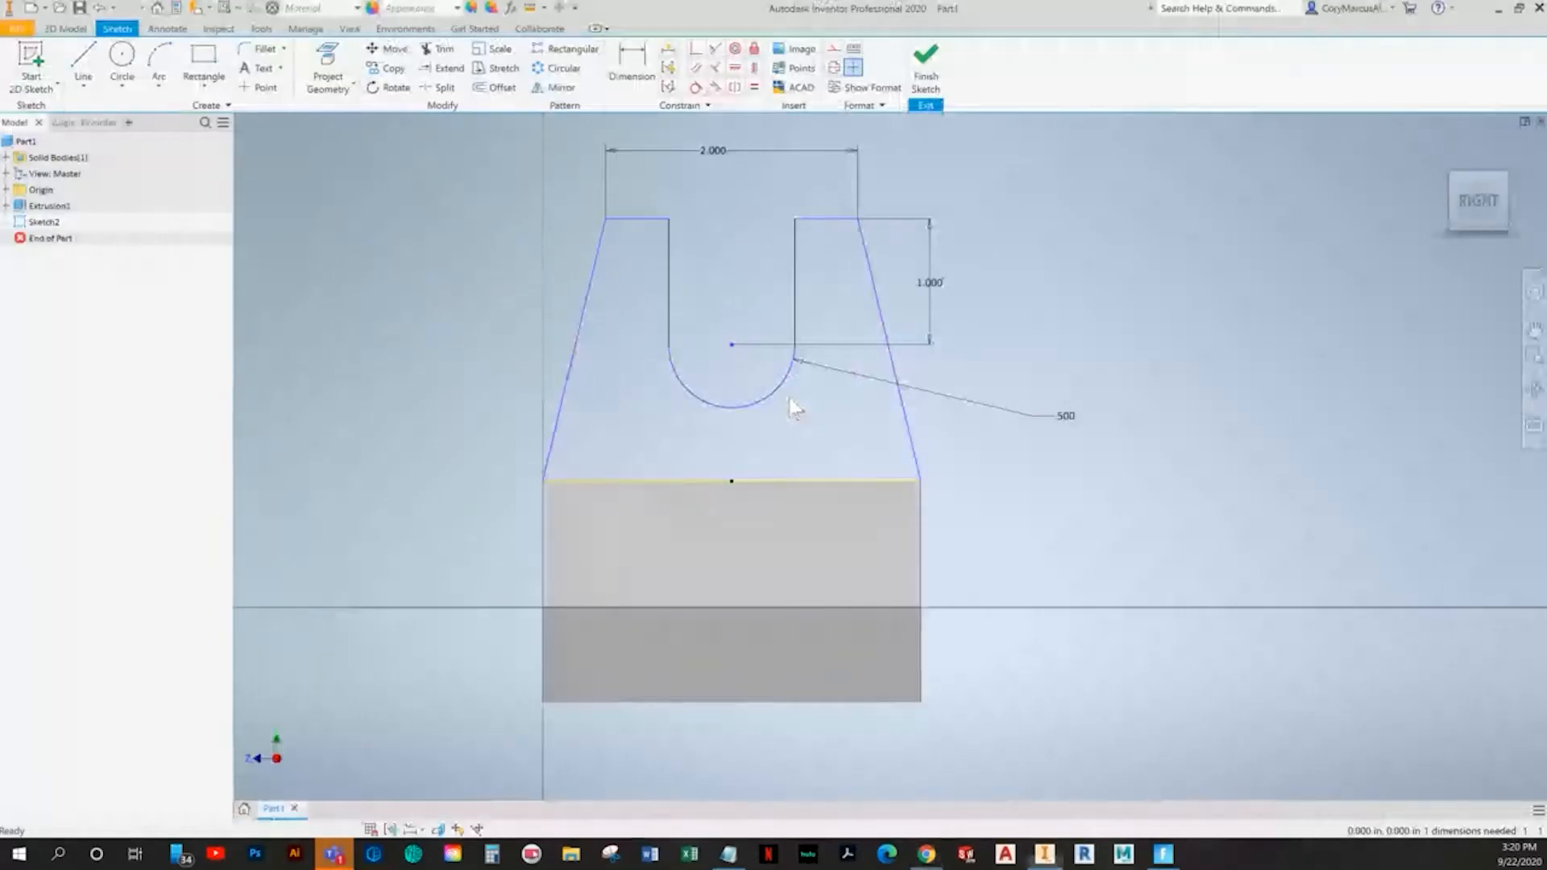
- Project the end face's bottom edge, dimension the height from it to the upright's top at 3 in, and finish the sketch
{"action": "mouse_move", "coordinate": [644, 399]}
{"action": "middle_mouse_down", "text": "shift"}
{"action": "mouse_move", "coordinate": [677, 390]}
{"action": "mouse_move", "coordinate": [508, 594]}
{"action": "middle_mouse_up", "text": "shift"}
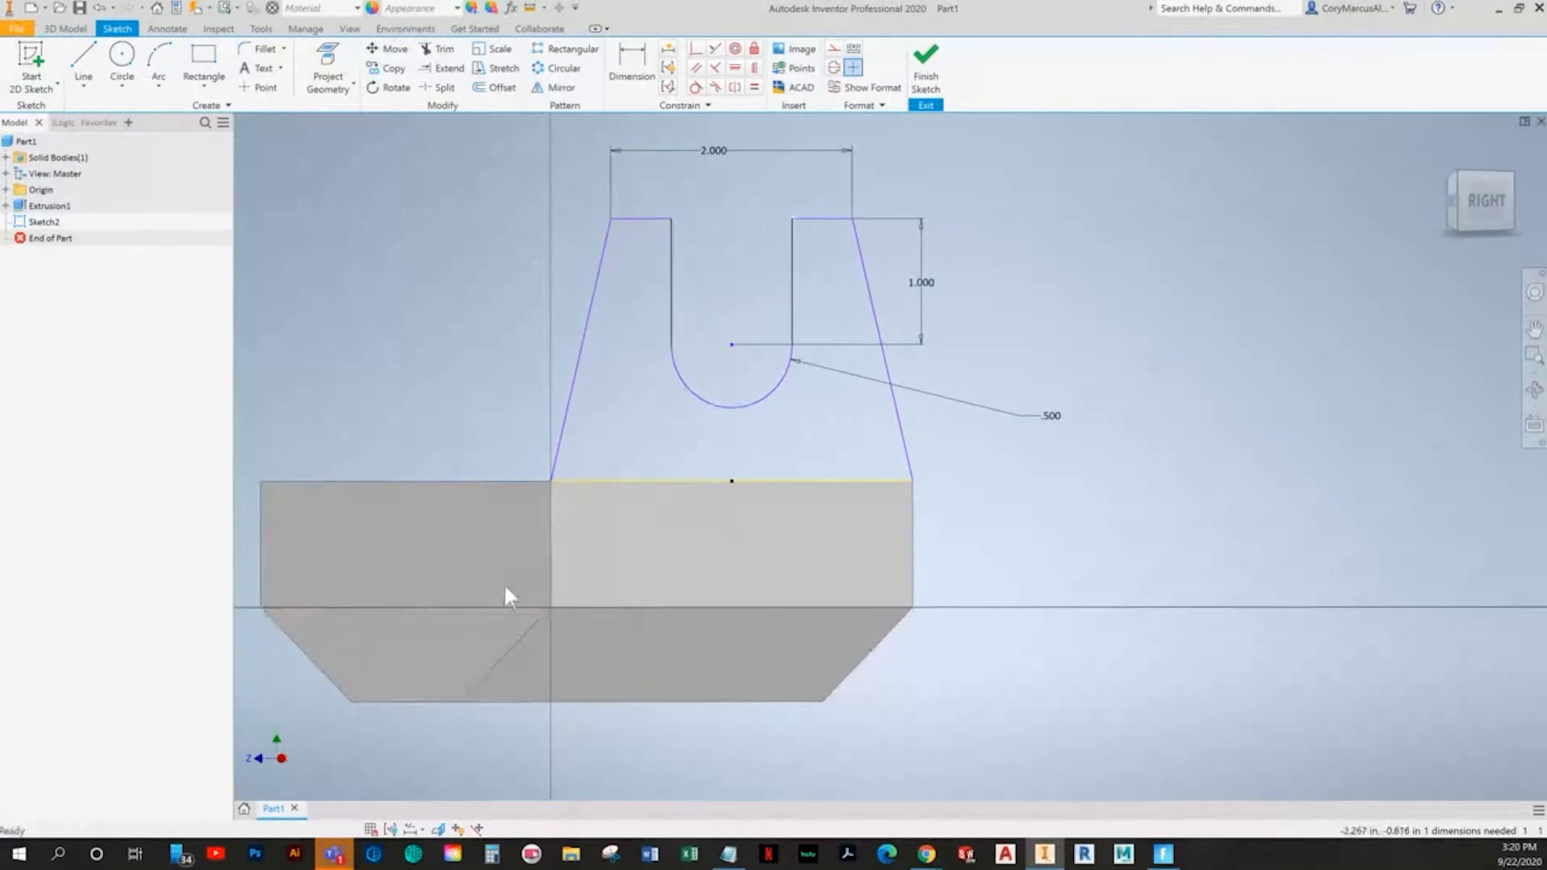
{"action": "left_click", "coordinate": [328, 71]}
{"action": "key", "text": "d"}
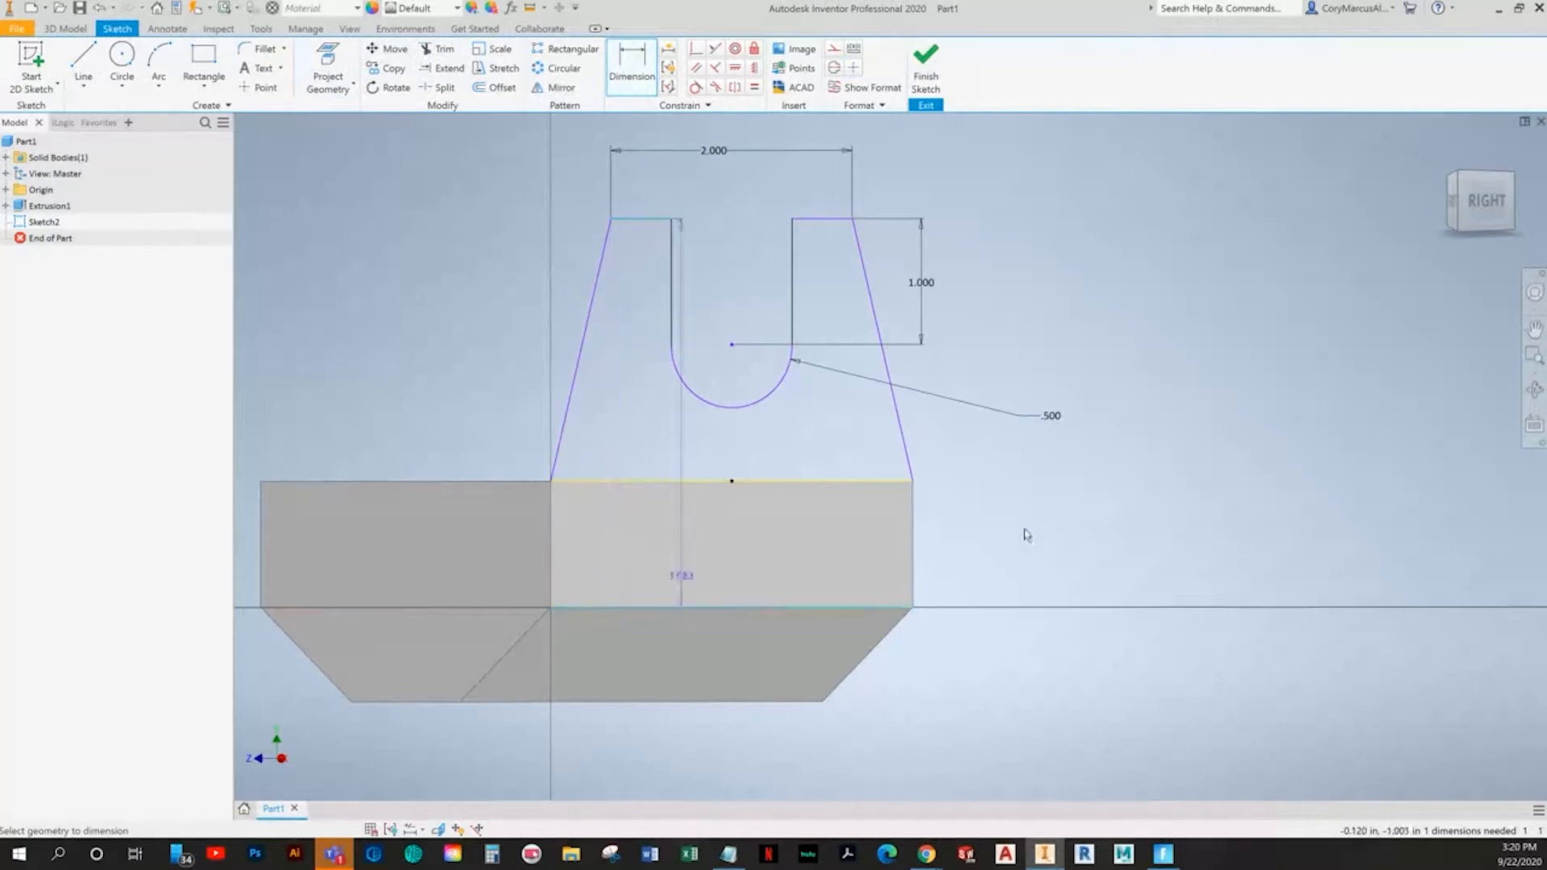
{"action": "left_click", "coordinate": [1483, 202]}
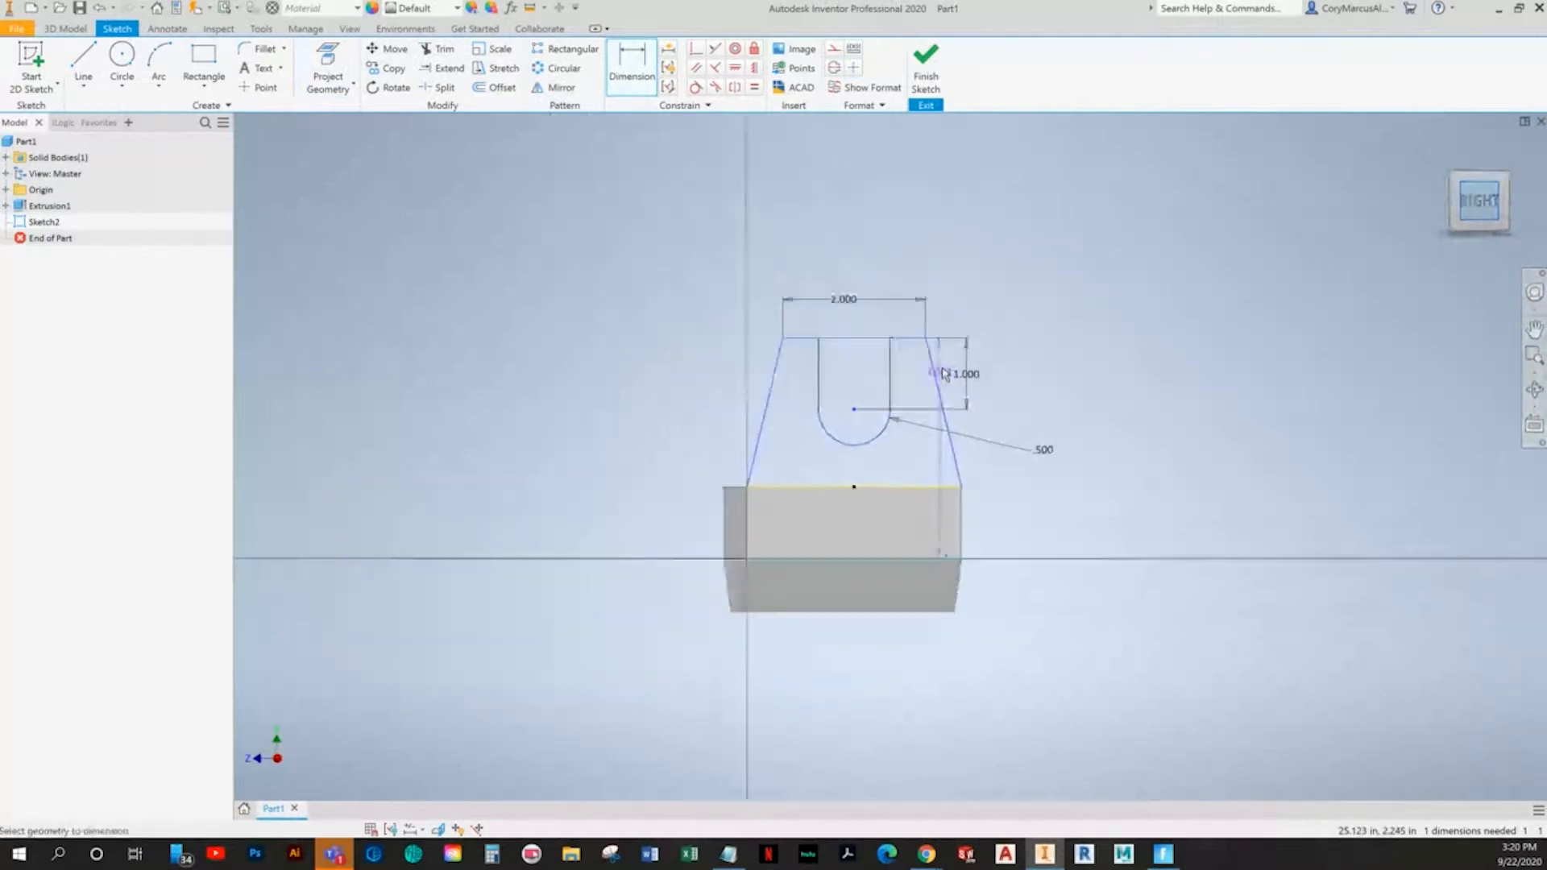
{"action": "left_click", "coordinate": [621, 466]}
{"action": "type", "text": "3.0831566"}
{"action": "key", "text": "Return"}
{"action": "left_click", "coordinate": [926, 65]}
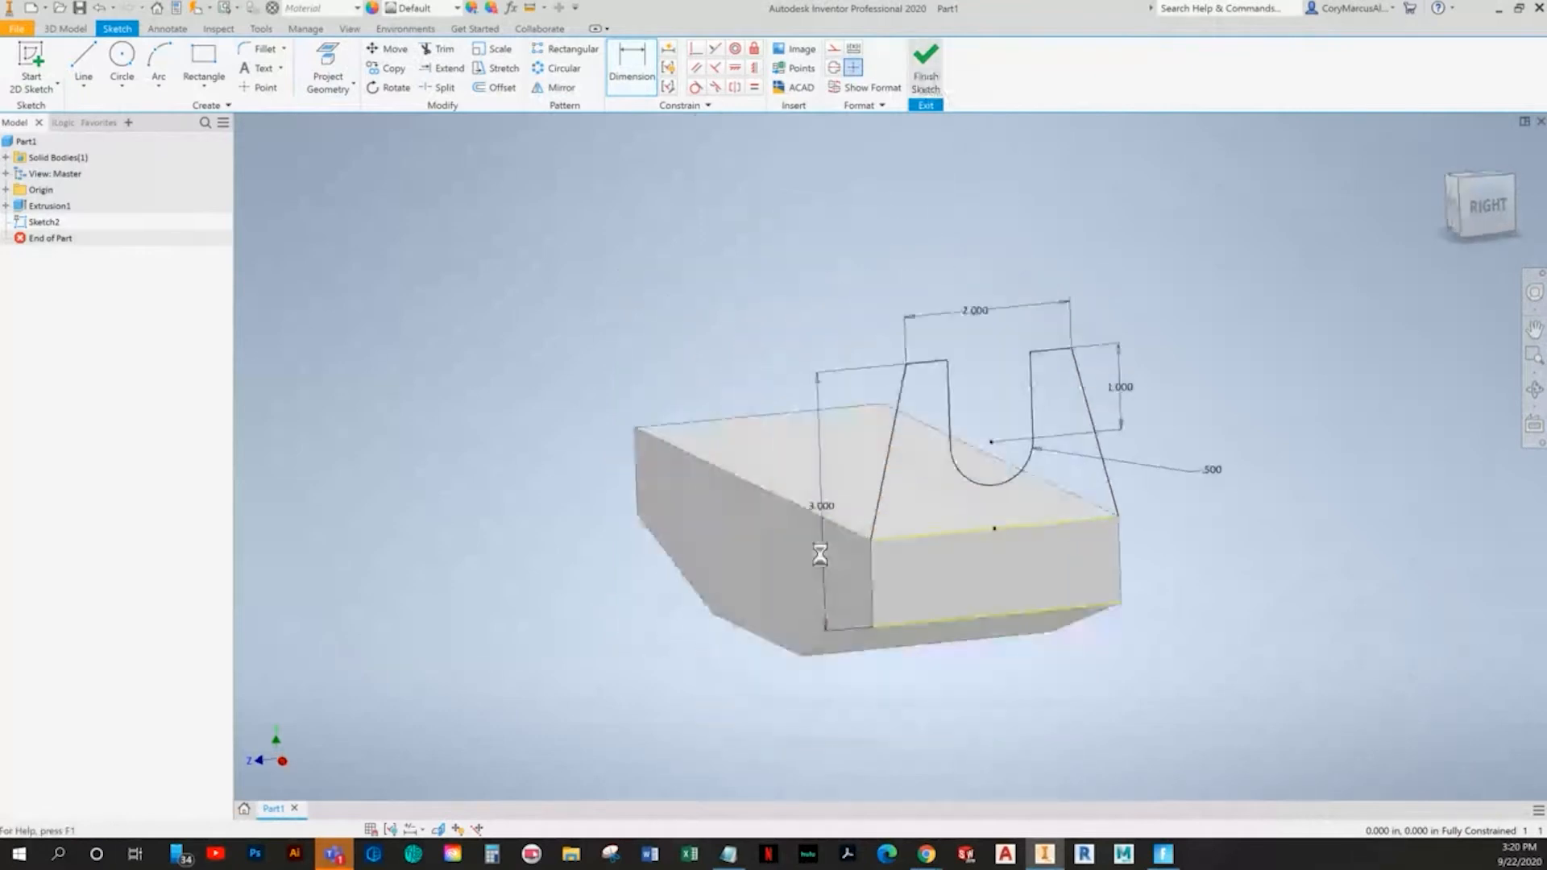
- Extrude the slotted upright profile 1 in inward over the base body, joined to it
{"action": "left_click", "coordinate": [84, 60]}
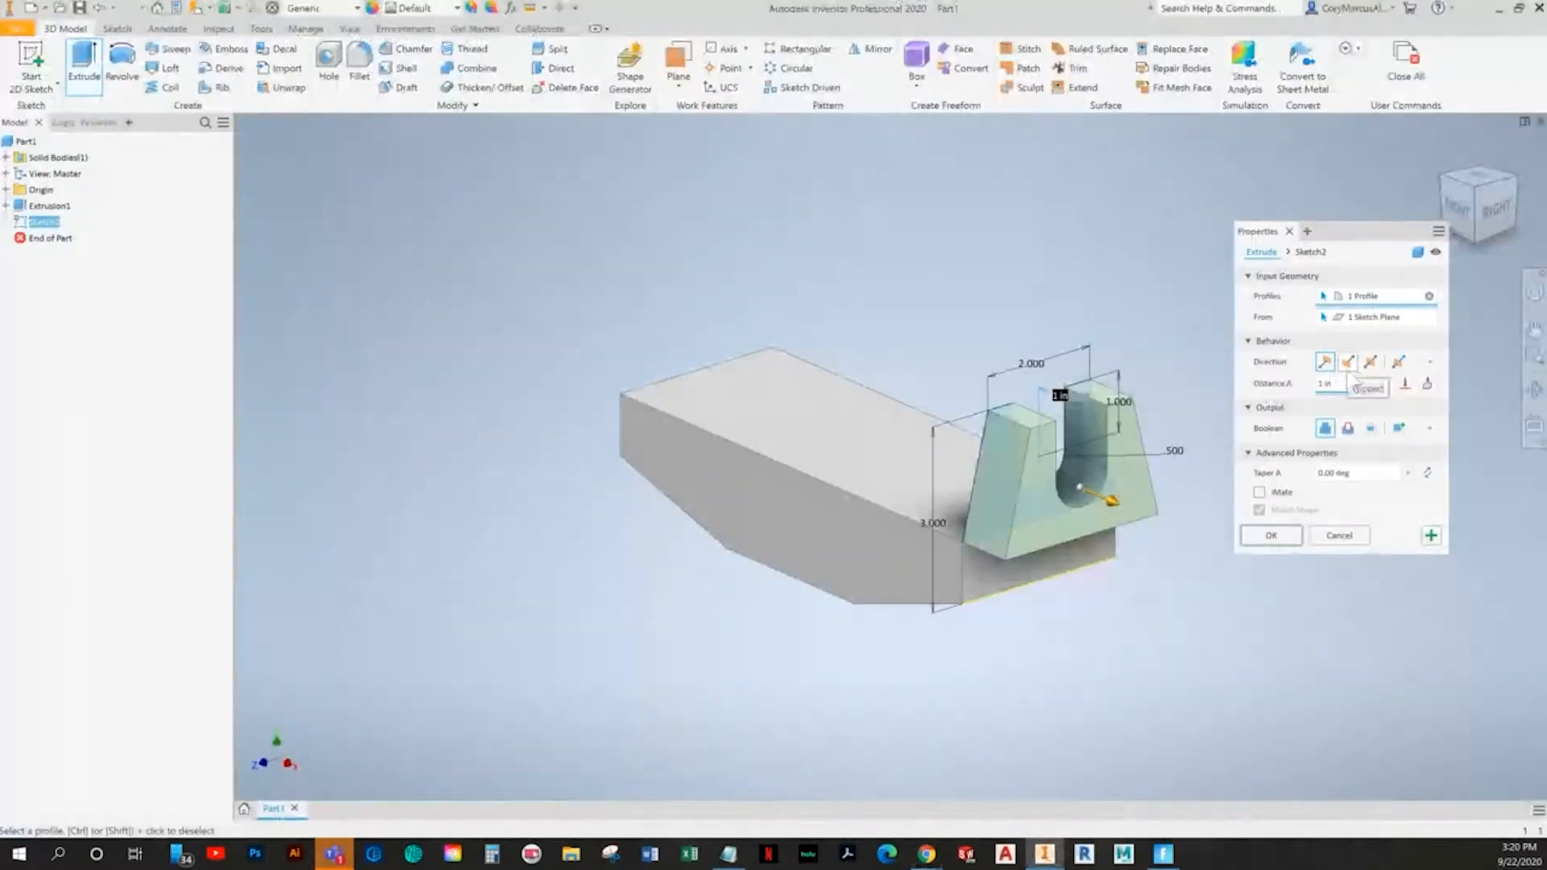
{"action": "left_click", "coordinate": [1347, 363]}
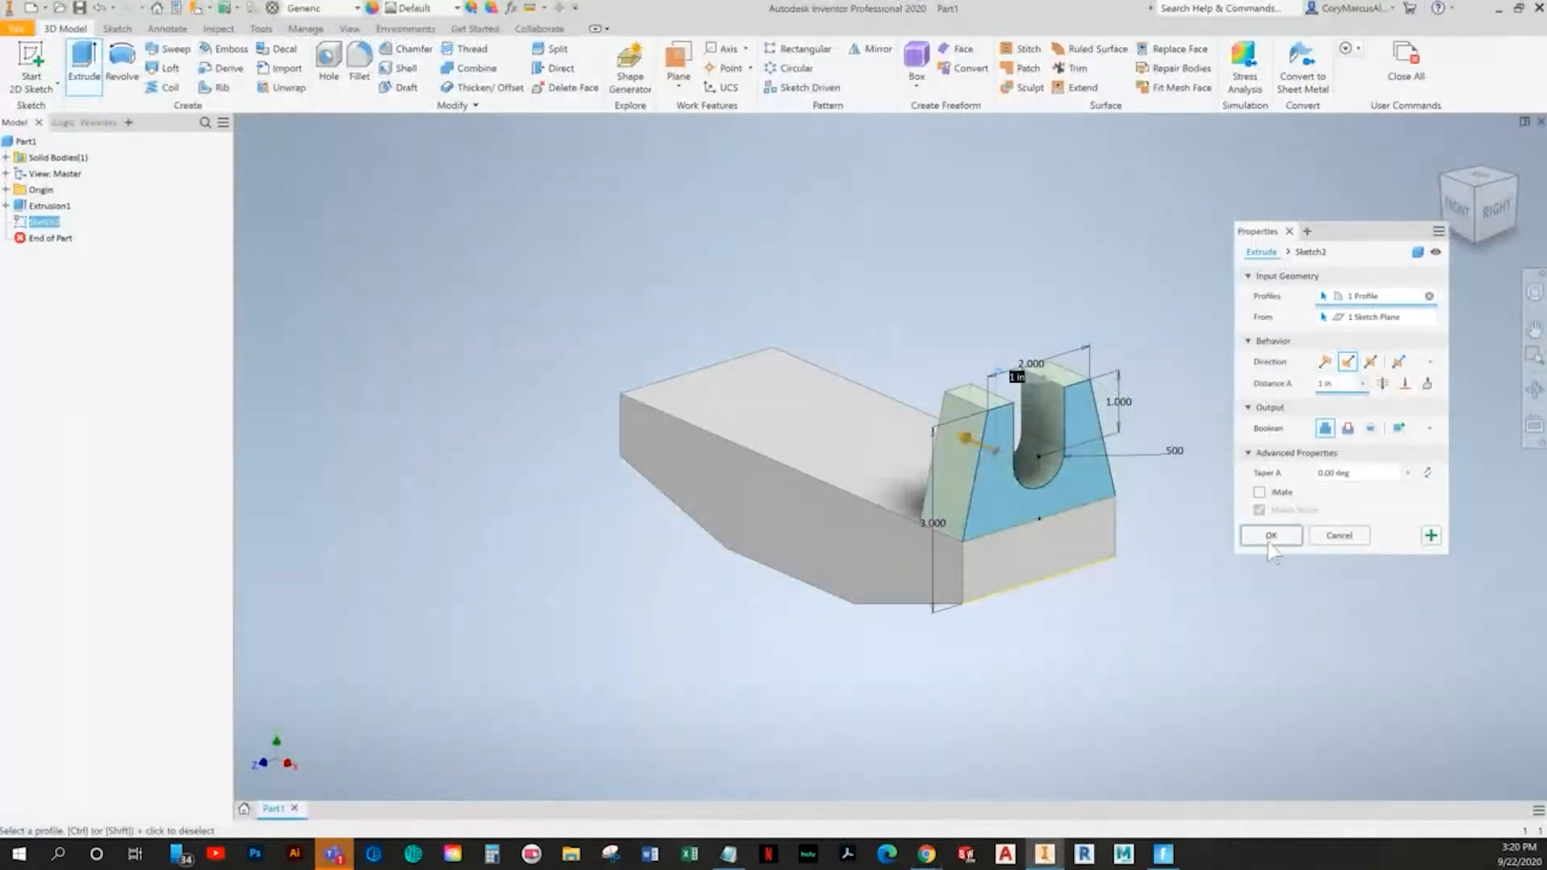
{"action": "left_click", "coordinate": [1272, 535]}
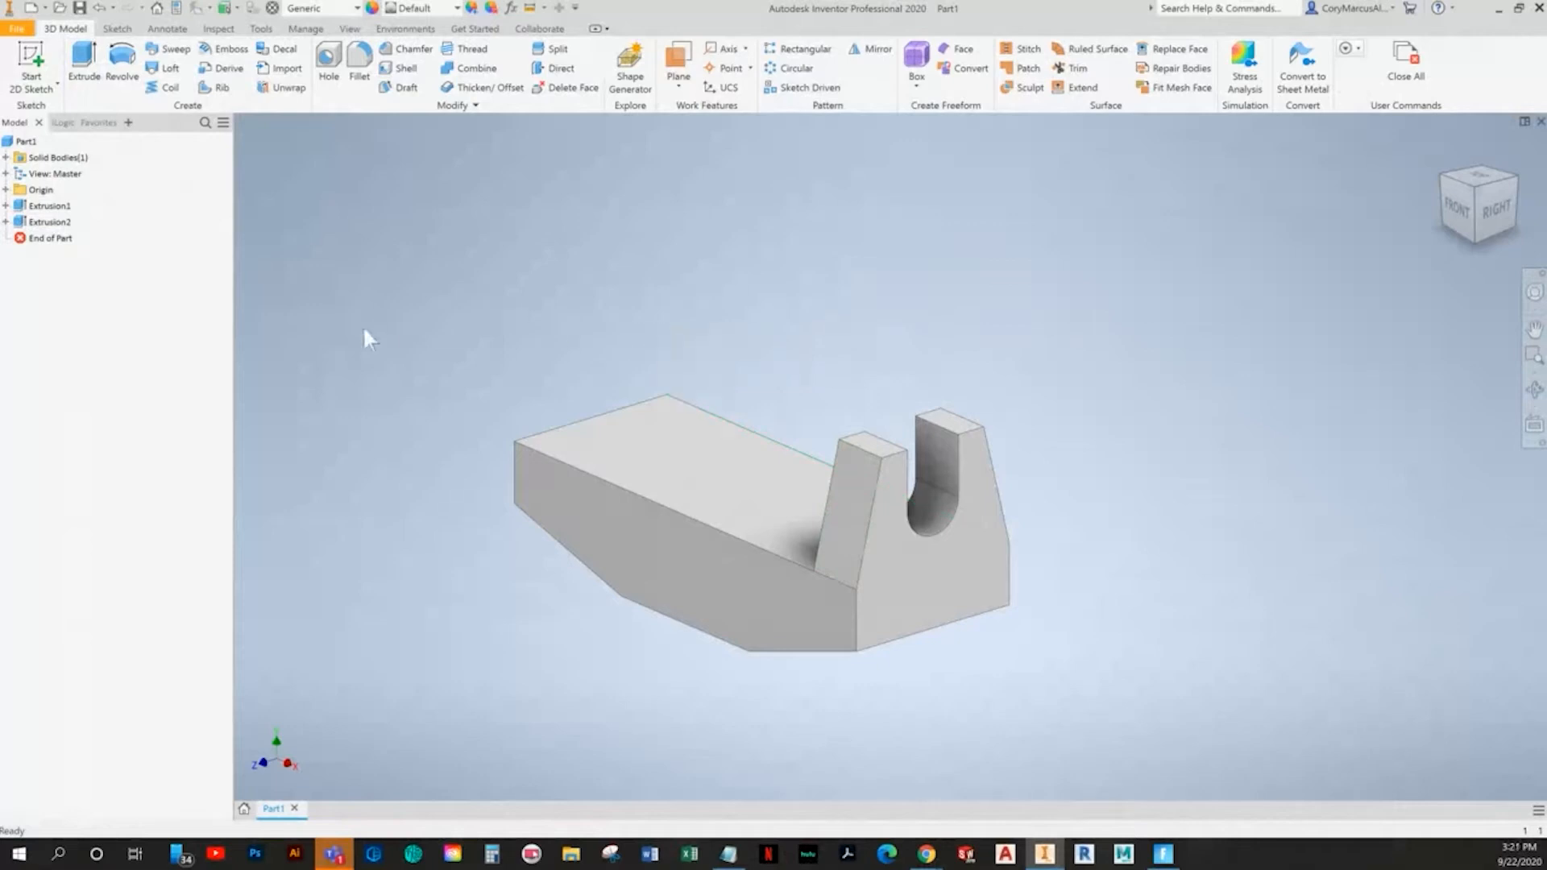
- Mirror the slotted upright extrusion across the YZ plane onto the opposite end of the base body
{"action": "left_click", "coordinate": [860, 50]}
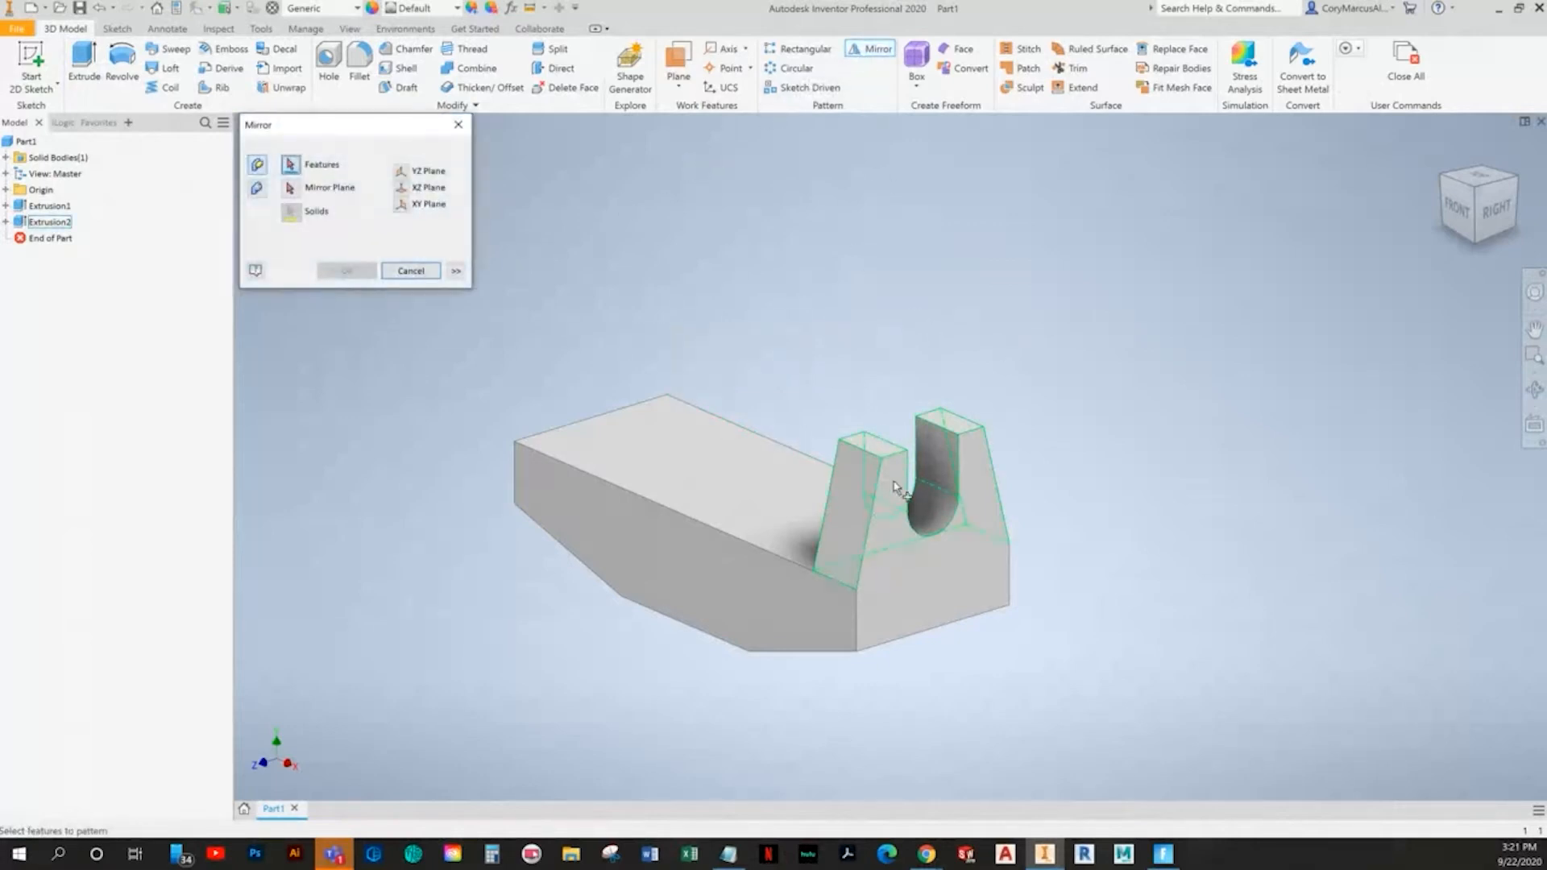
{"action": "left_click", "coordinate": [979, 439]}
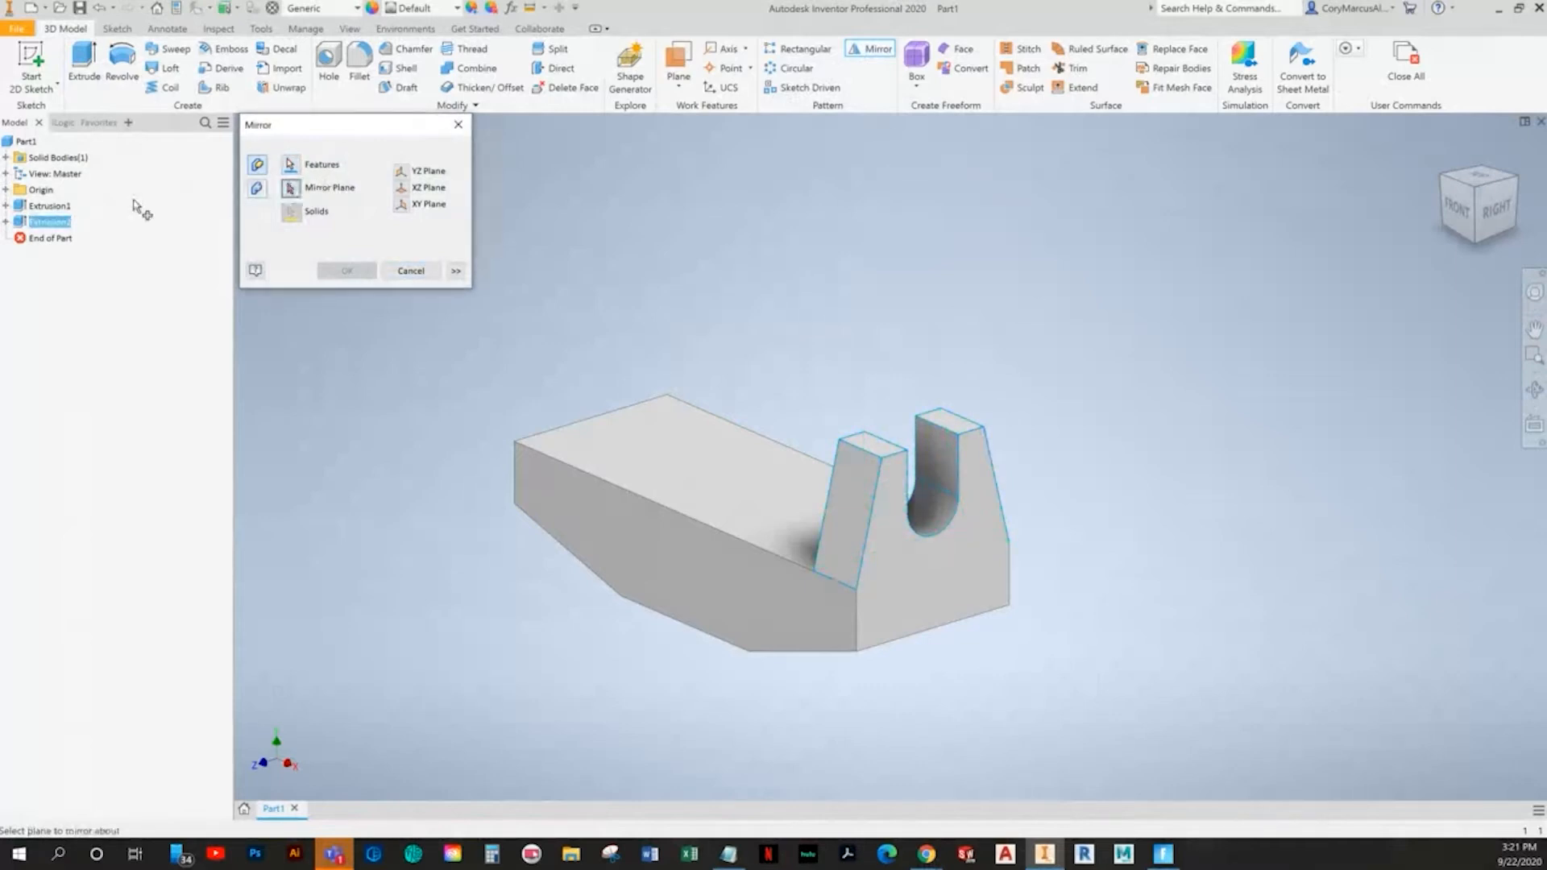
{"action": "left_click", "coordinate": [6, 191]}
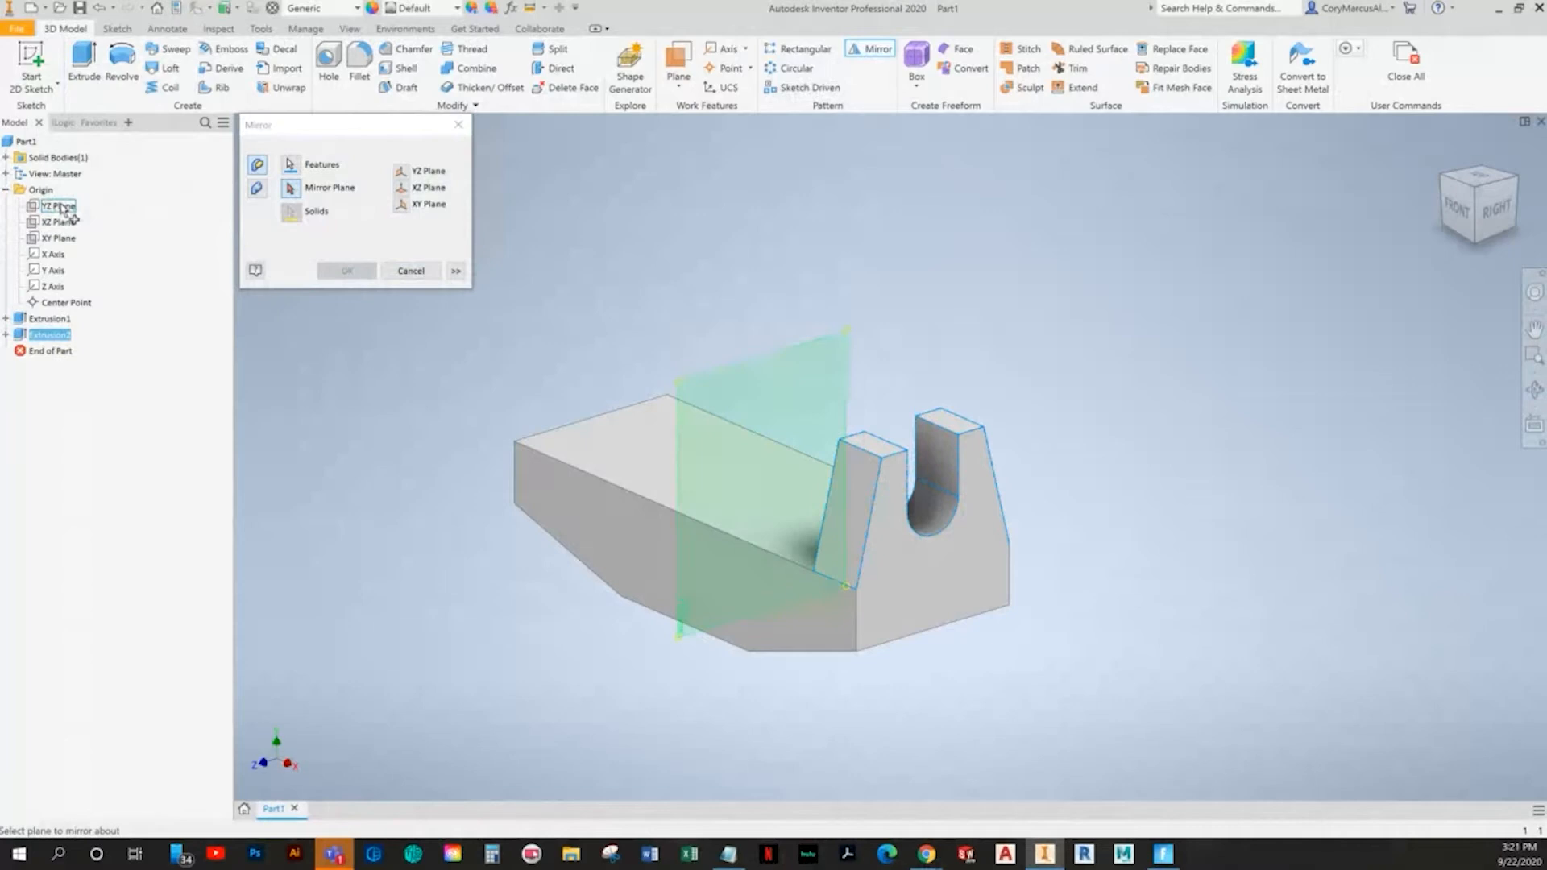
{"action": "left_click", "coordinate": [62, 207]}
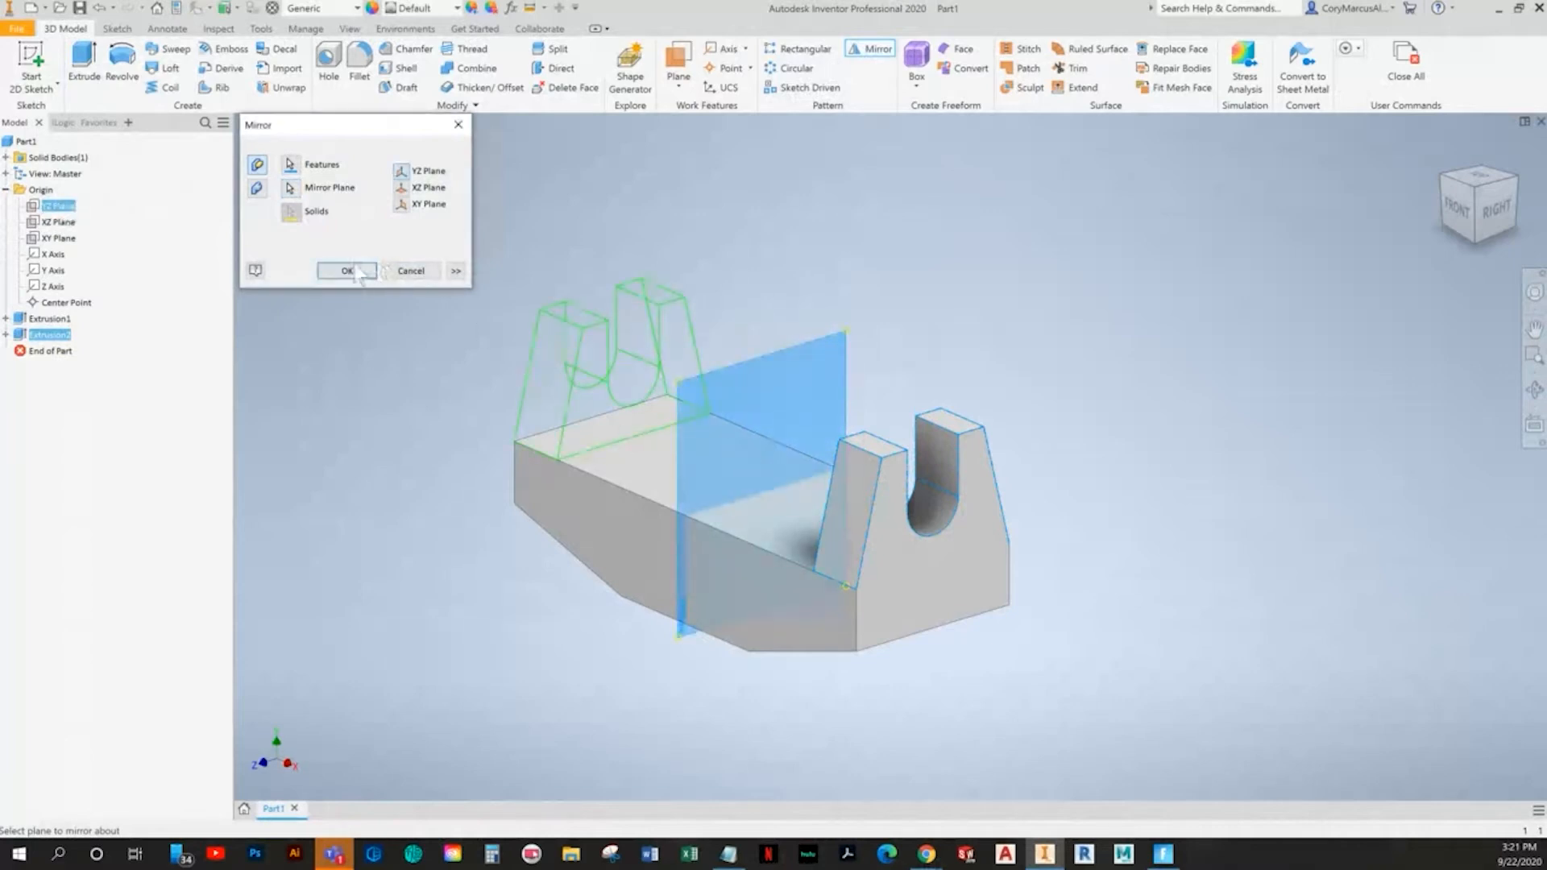
{"action": "left_click", "coordinate": [347, 271]}
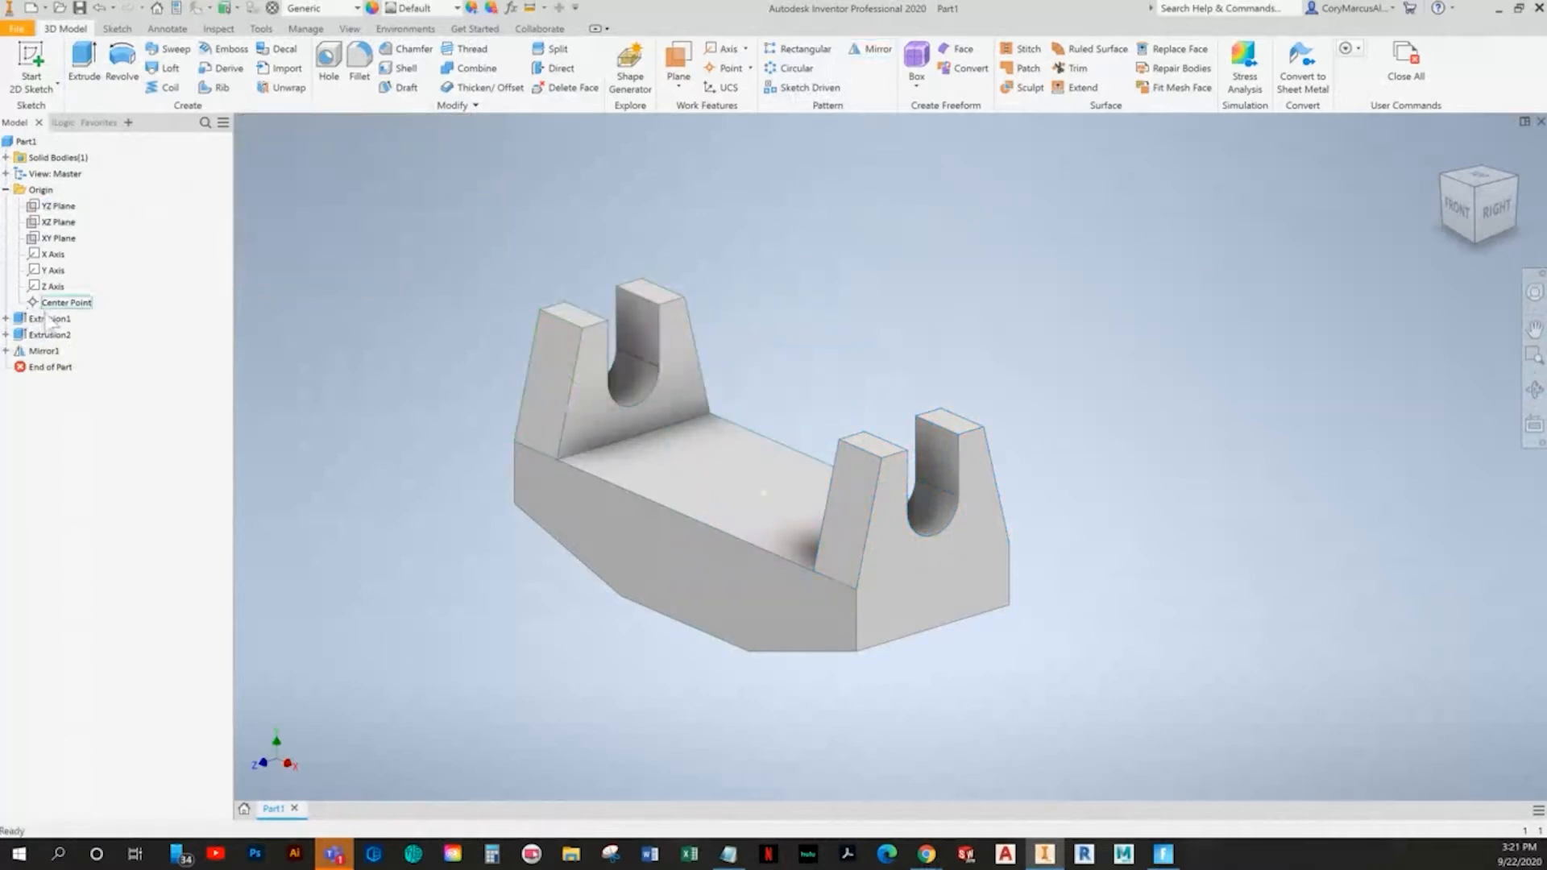
- Review the base extrusion's sketch and the mirrored upright, and check the exercise drawing for the remaining features
{"action": "left_click", "coordinate": [6, 318]}
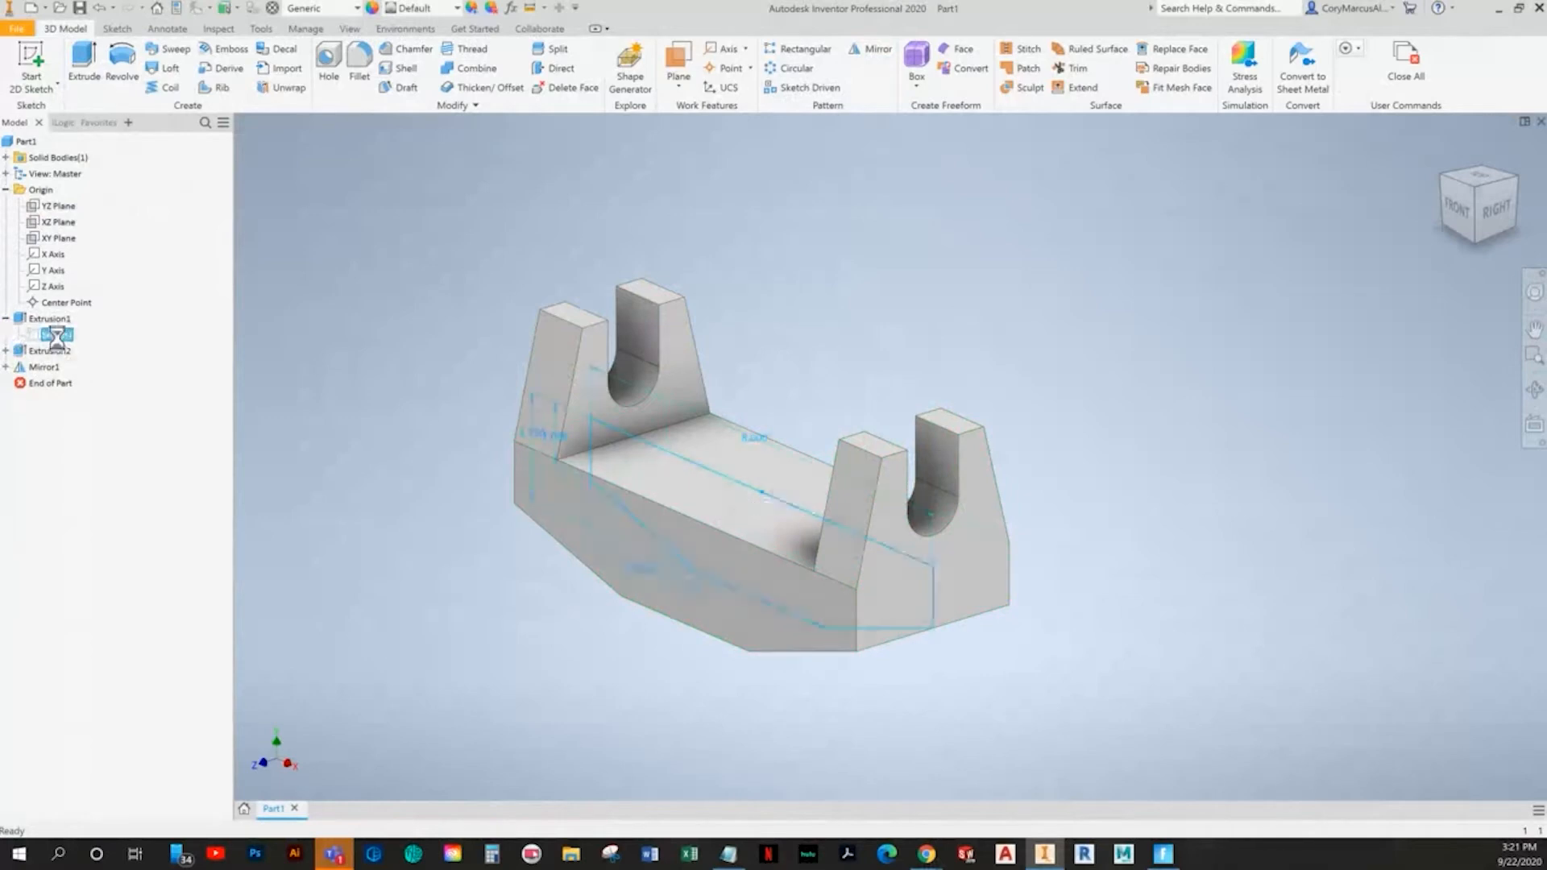
{"action": "double_click", "coordinate": [56, 334]}
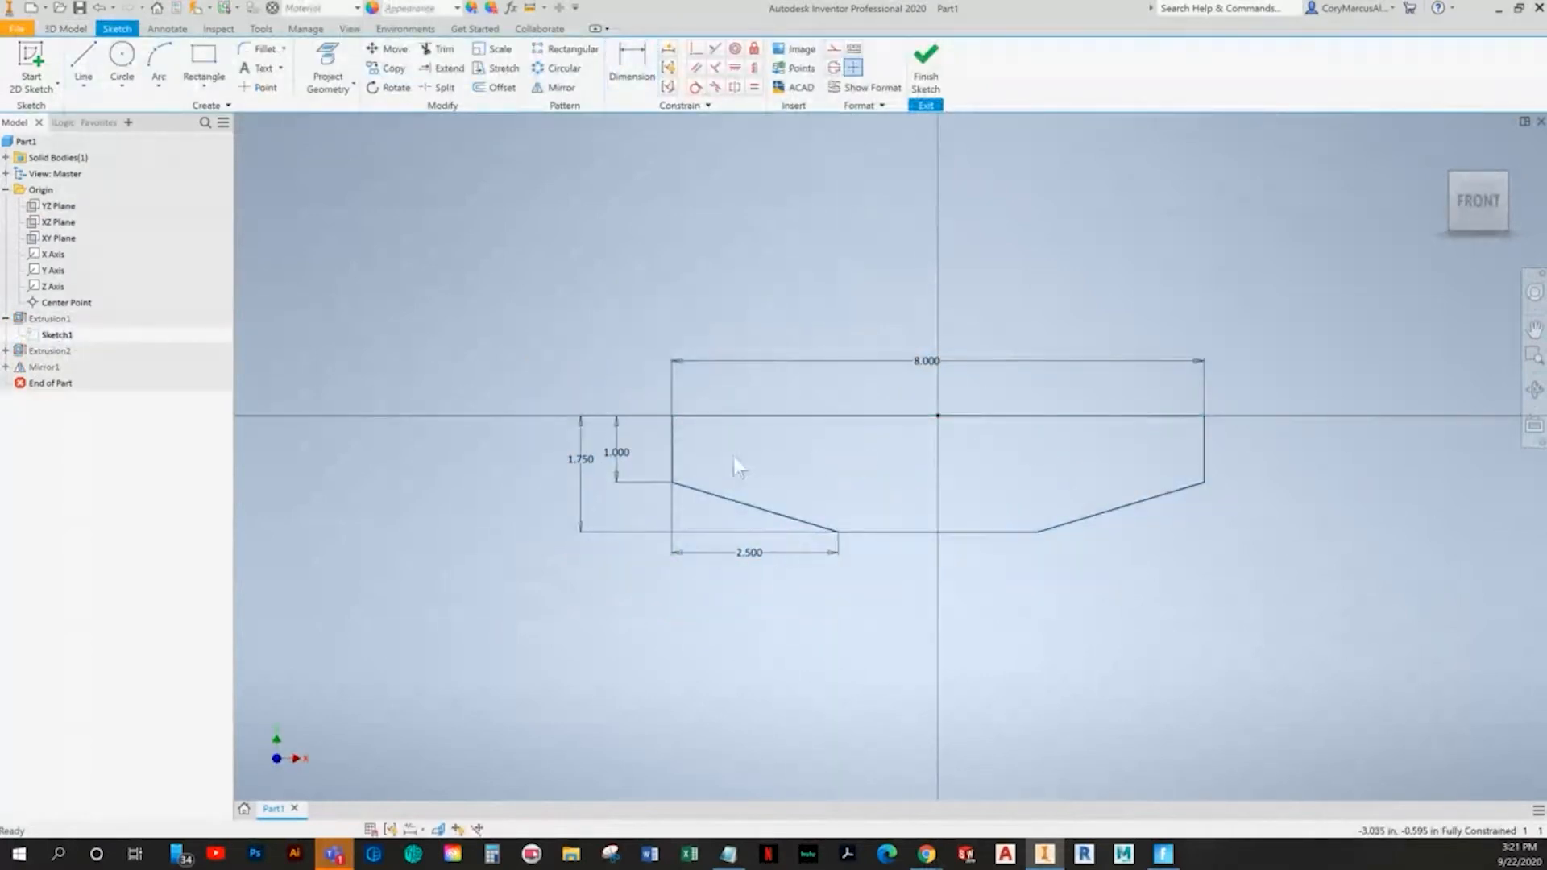
{"action": "left_click", "coordinate": [925, 64]}
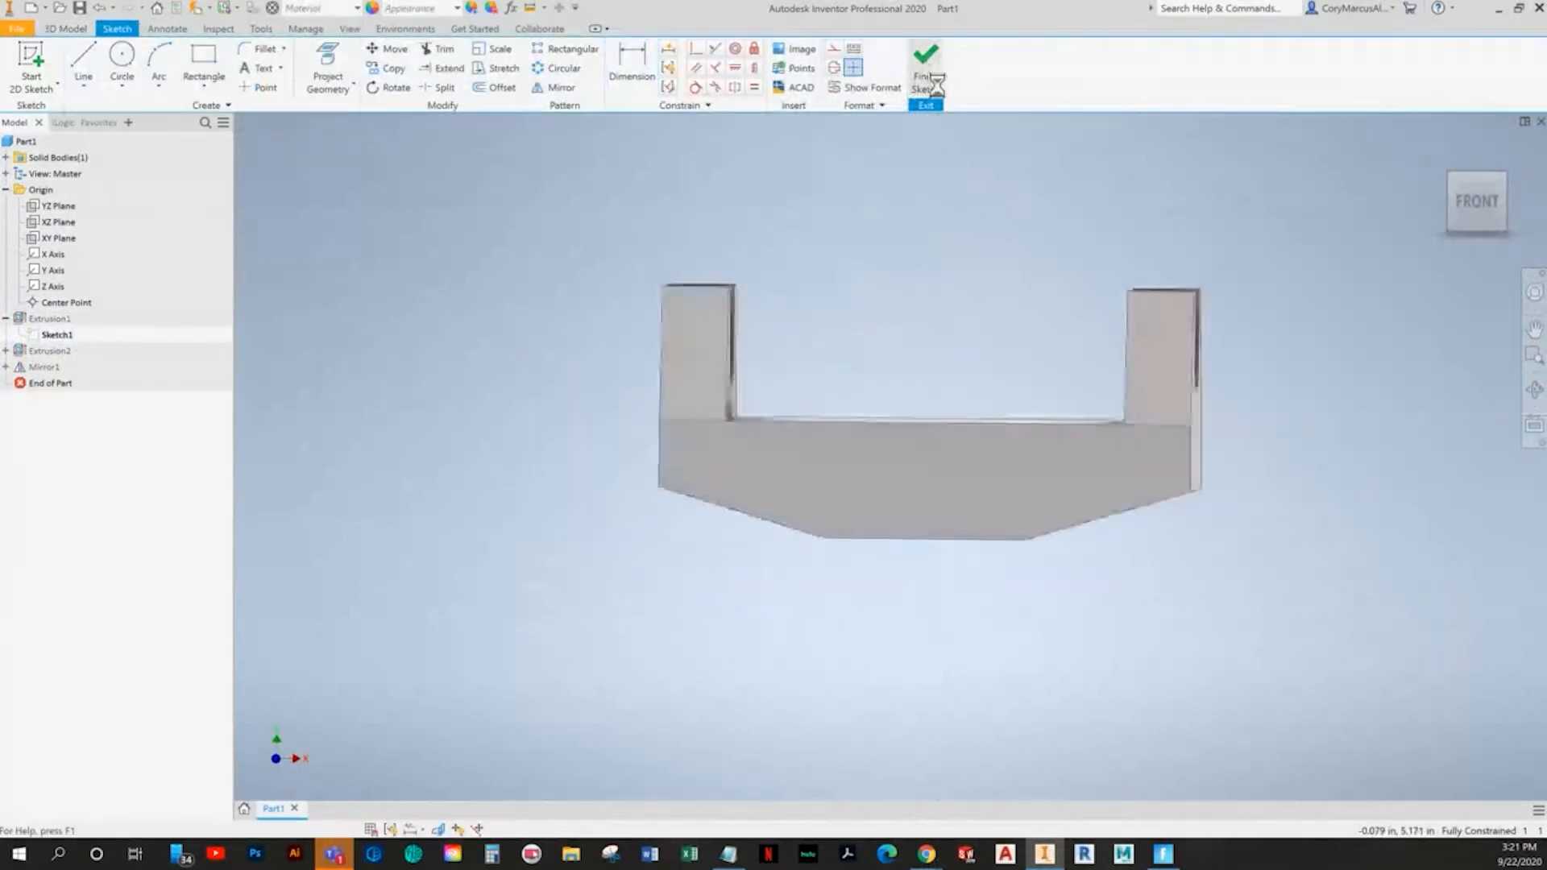
{"action": "left_click", "coordinate": [44, 367]}
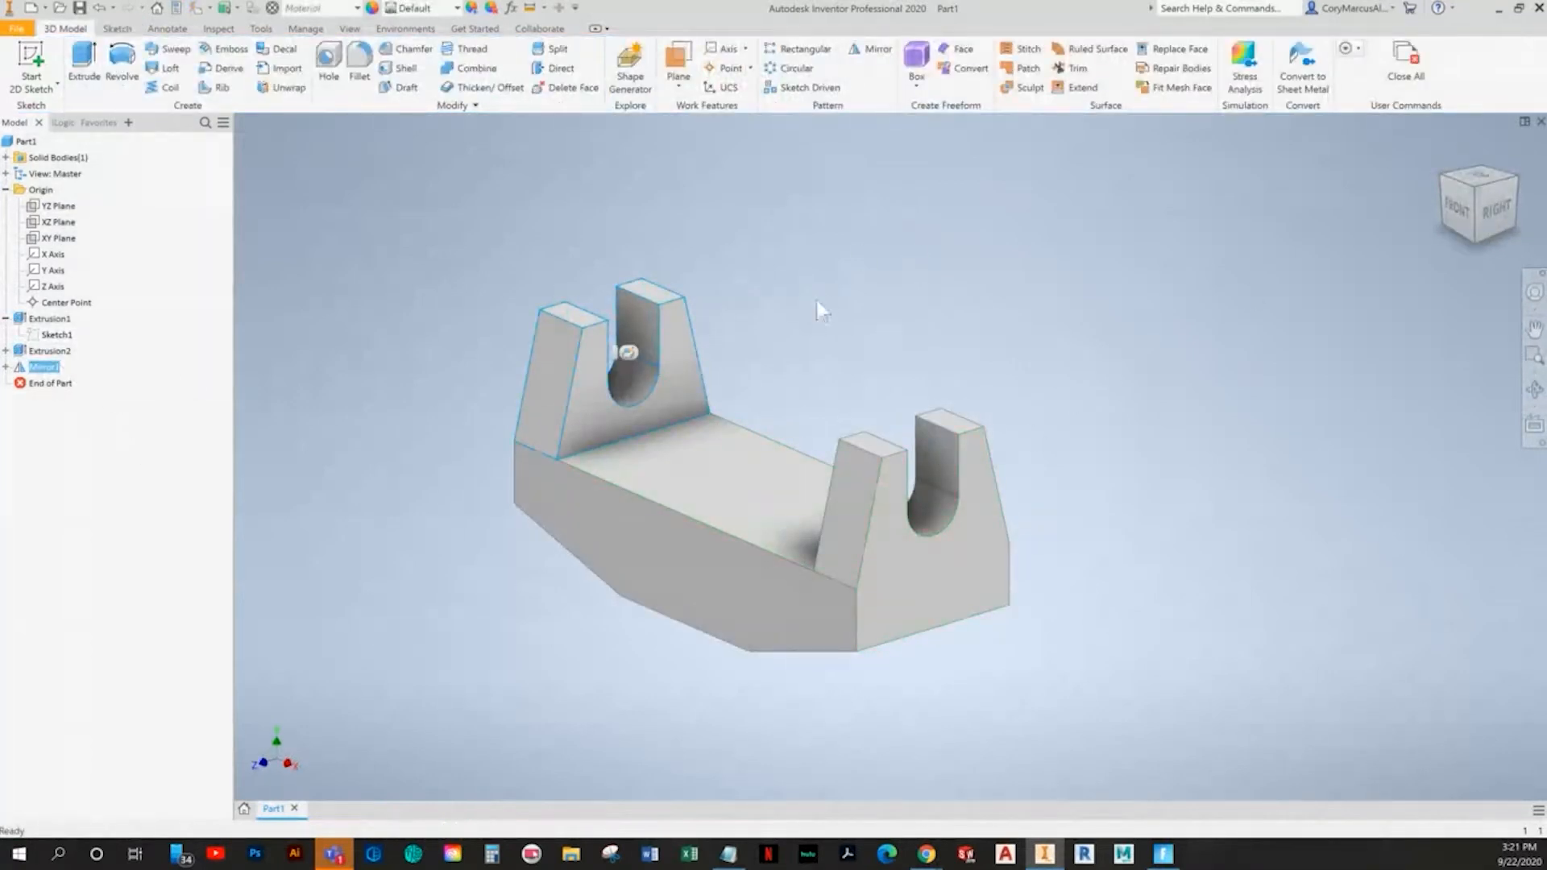
{"action": "key", "text": "Escape"}
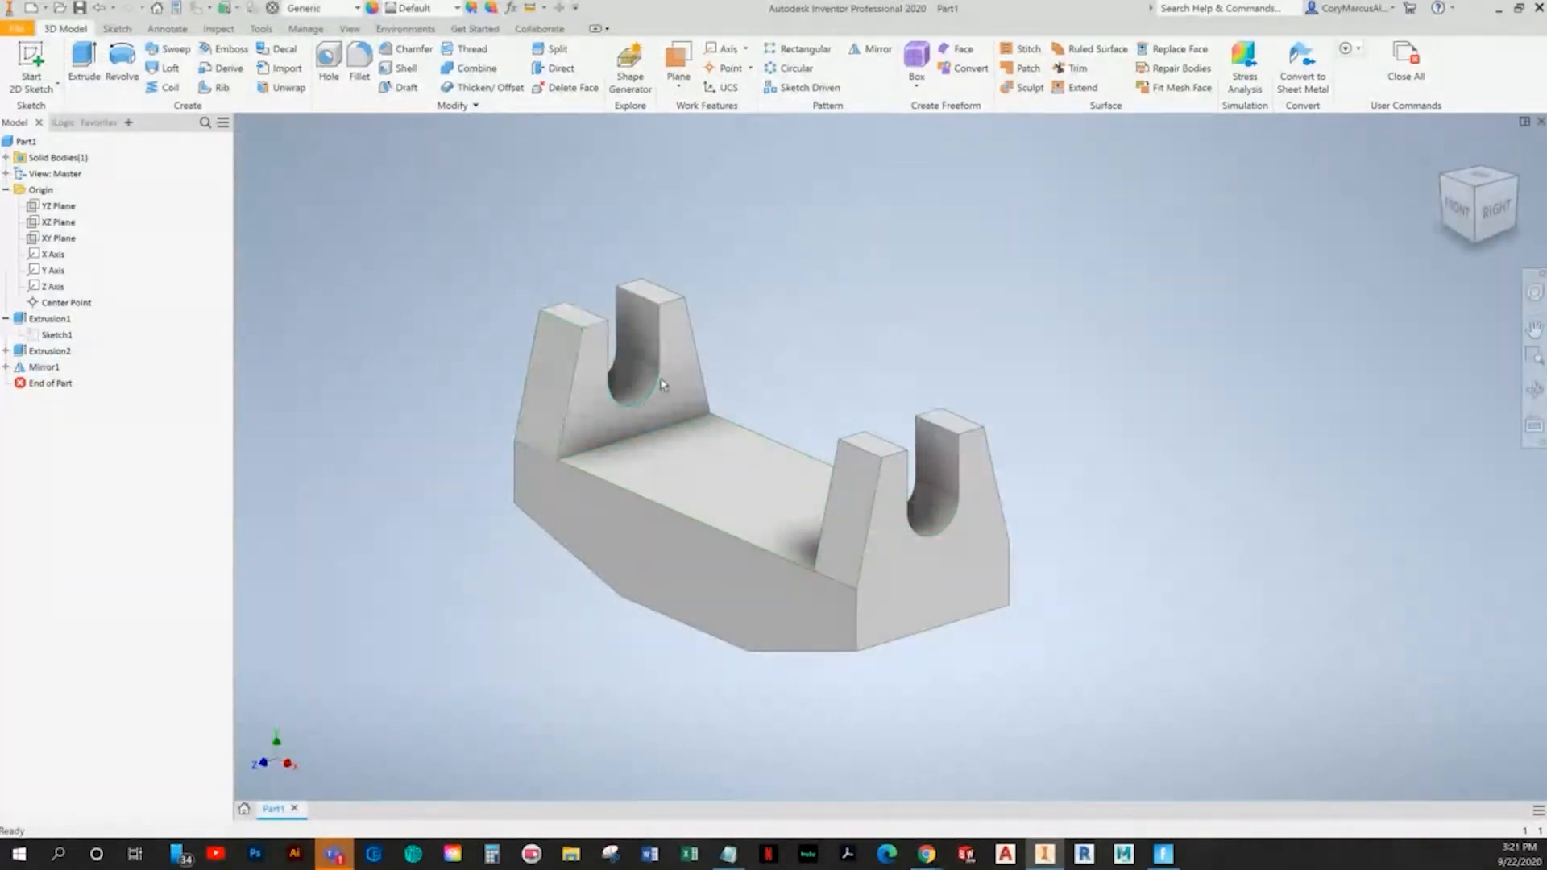
{"action": "middle_click_drag", "start_coordinate": [674, 484], "coordinate": [802, 346], "text": "shift"}
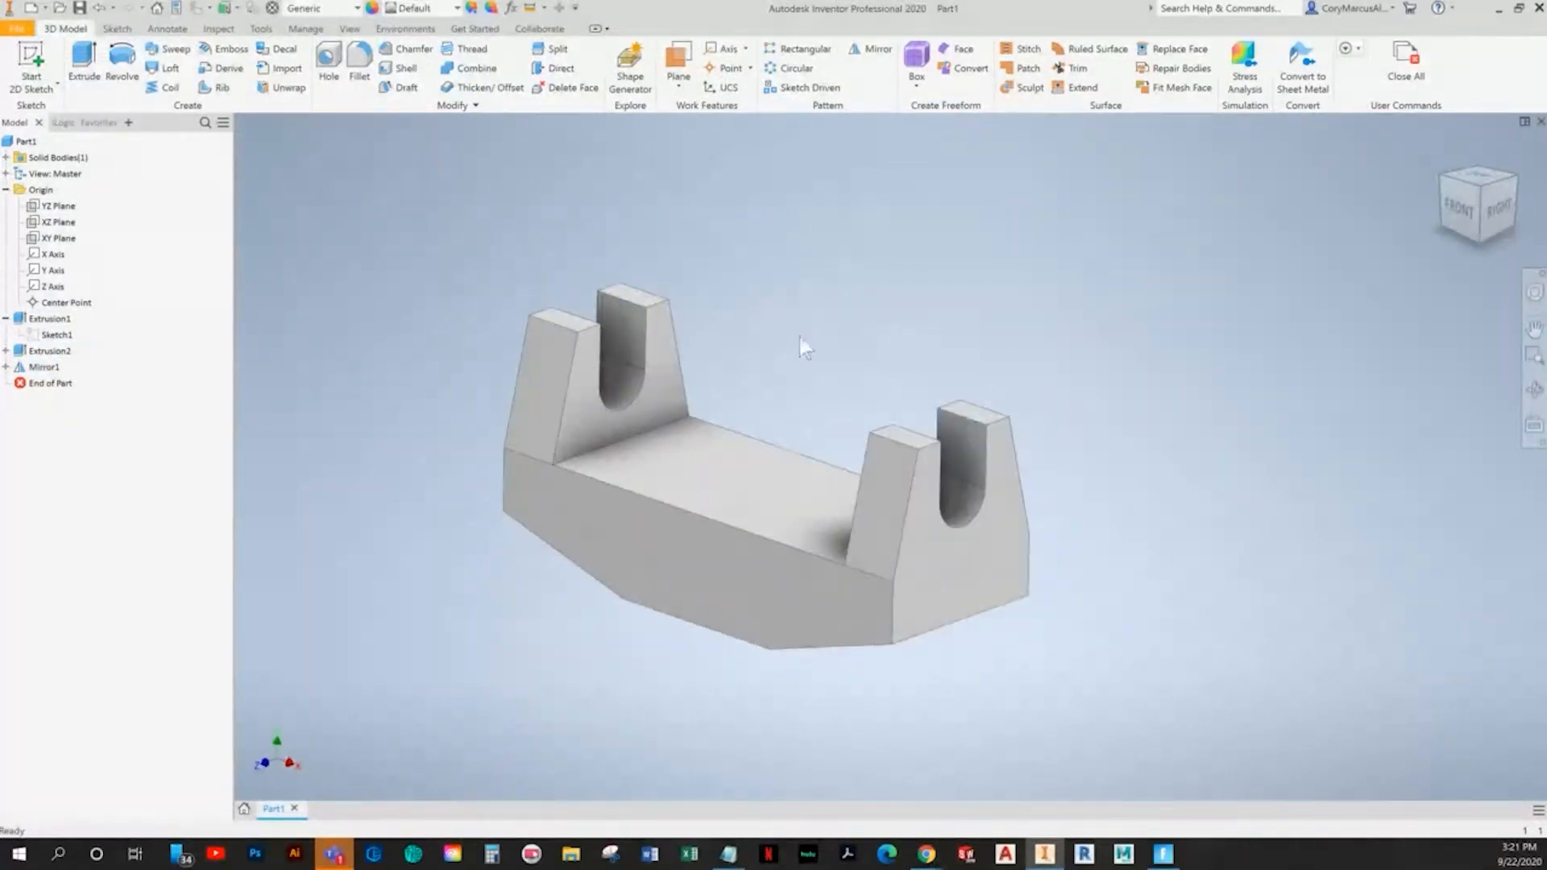
{"action": "key", "text": "alt+Tab"}
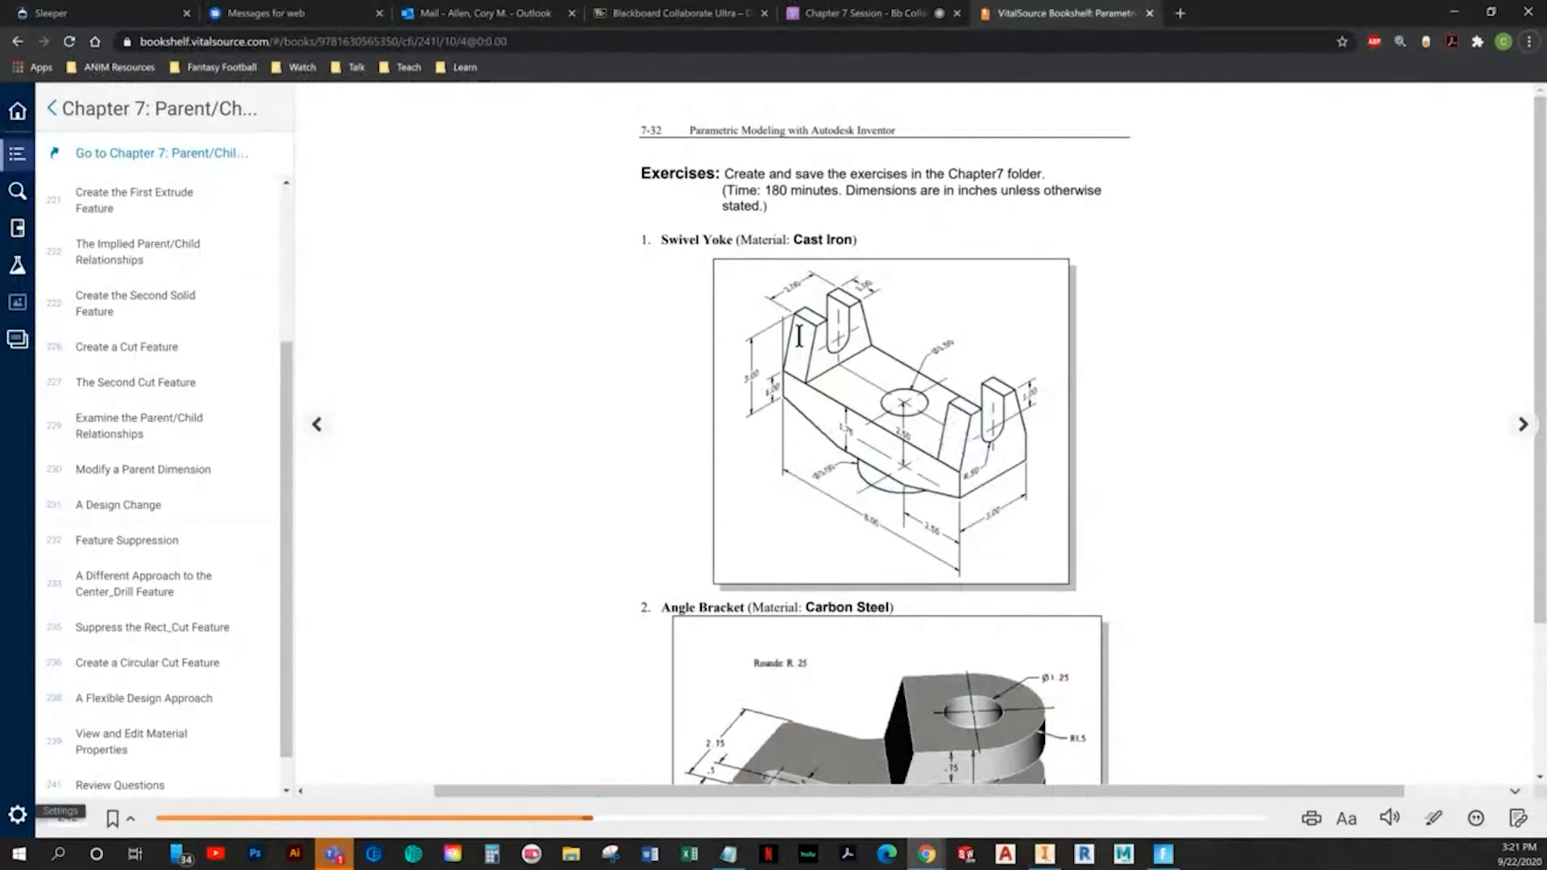
{"action": "key", "text": "alt+Tab"}
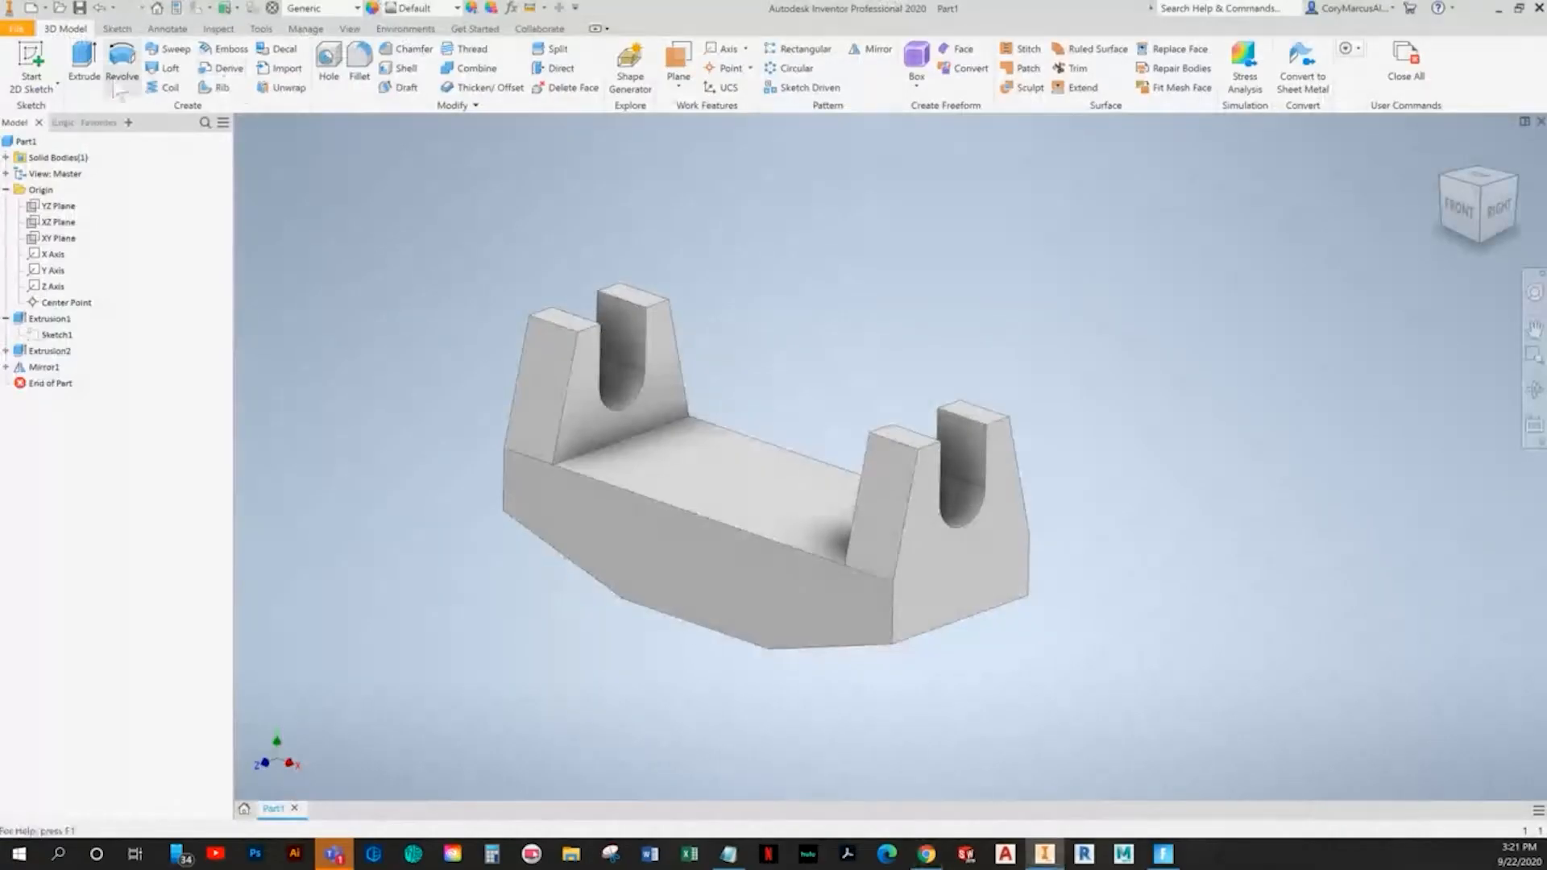
- Sketch a 1.5 in diameter circle on the XZ plane, centred on the base body's origin, and finish the sketch
{"action": "left_click", "coordinate": [695, 530]}
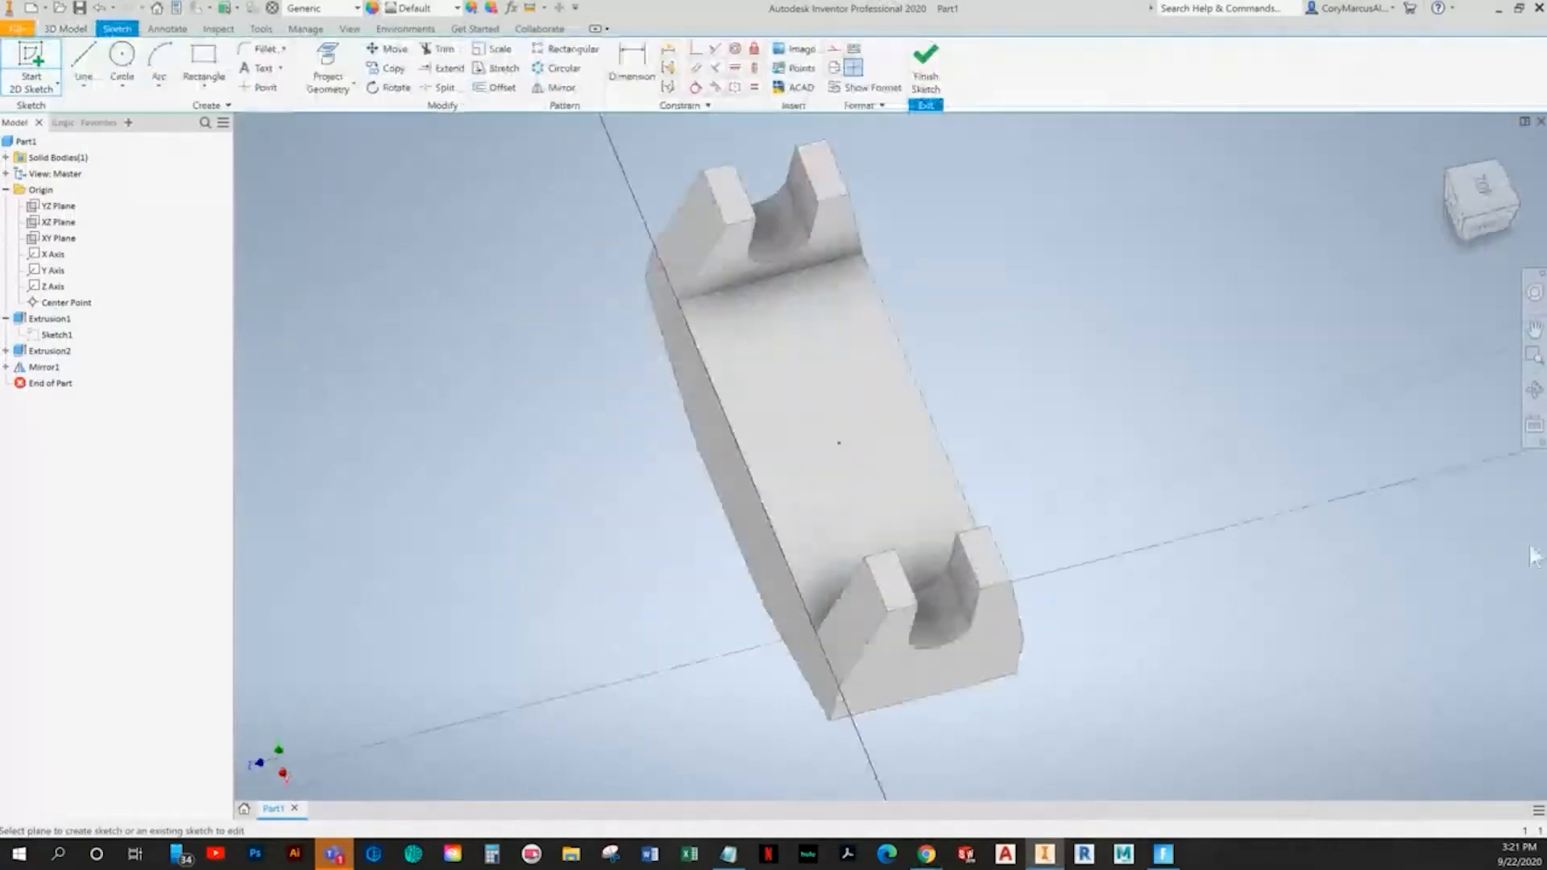
{"action": "key", "text": "ctrl+z"}
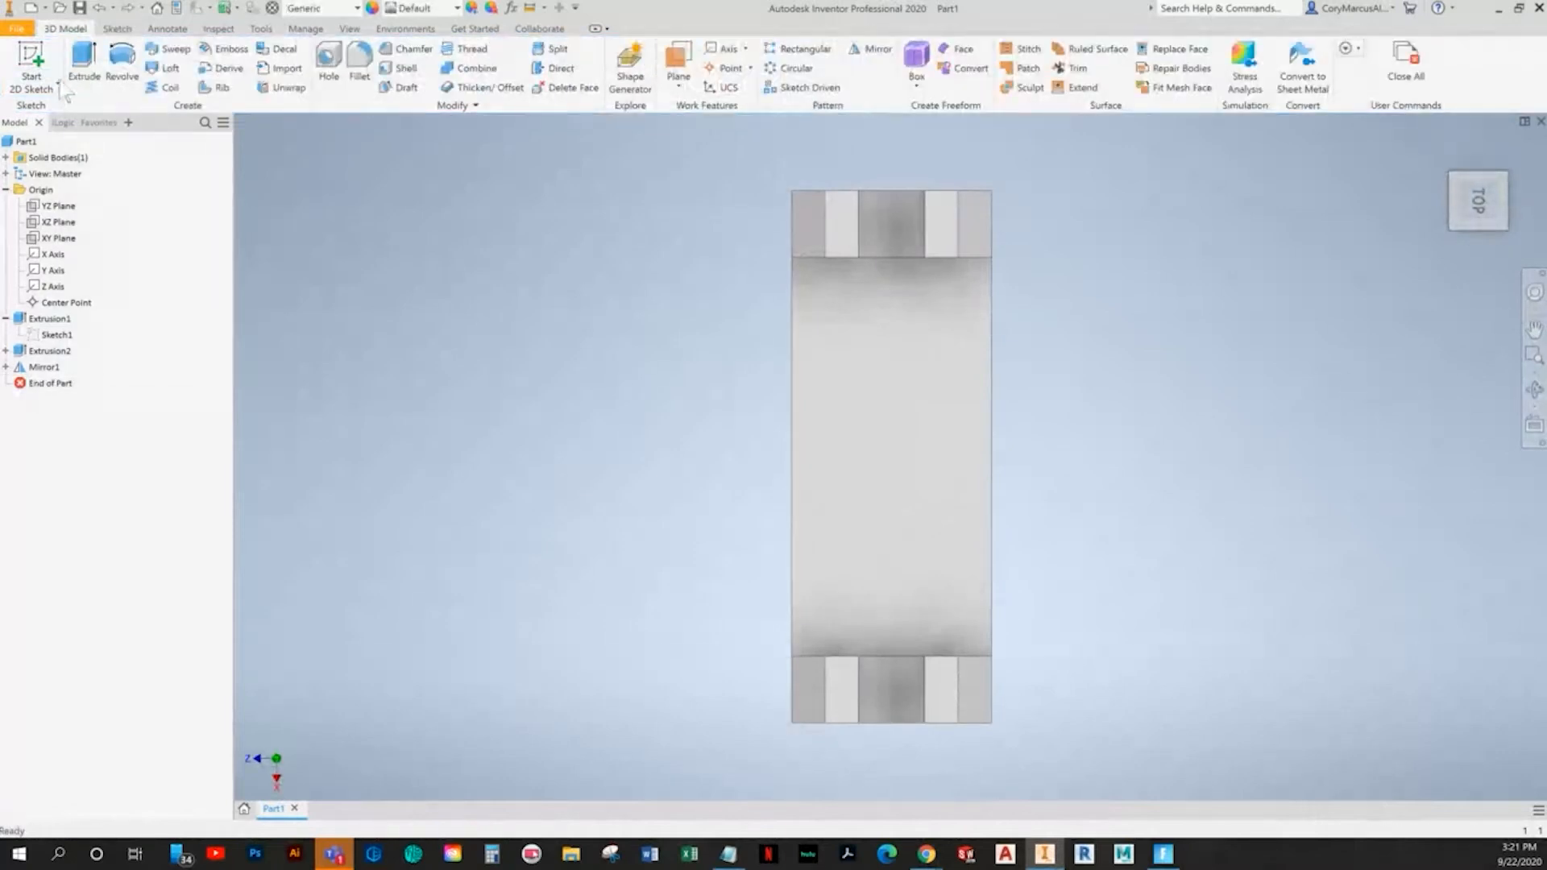
{"action": "left_click", "coordinate": [32, 66]}
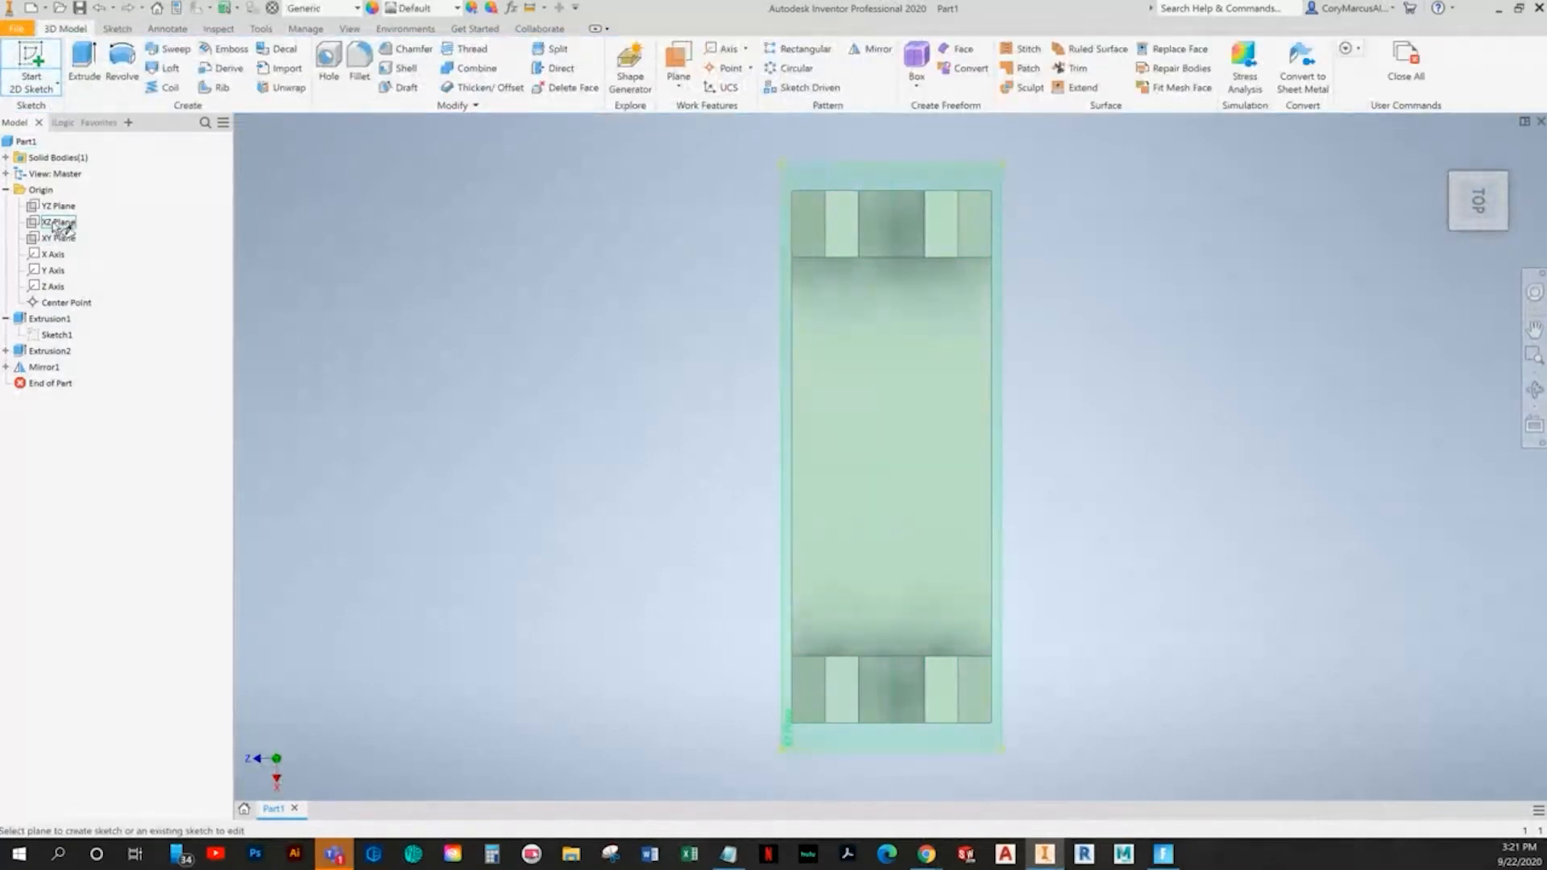
{"action": "left_click", "coordinate": [60, 226]}
{"action": "left_click", "coordinate": [1512, 157]}
{"action": "left_click_drag", "start_coordinate": [1513, 157], "coordinate": [842, 645]}
{"action": "left_click", "coordinate": [121, 61]}
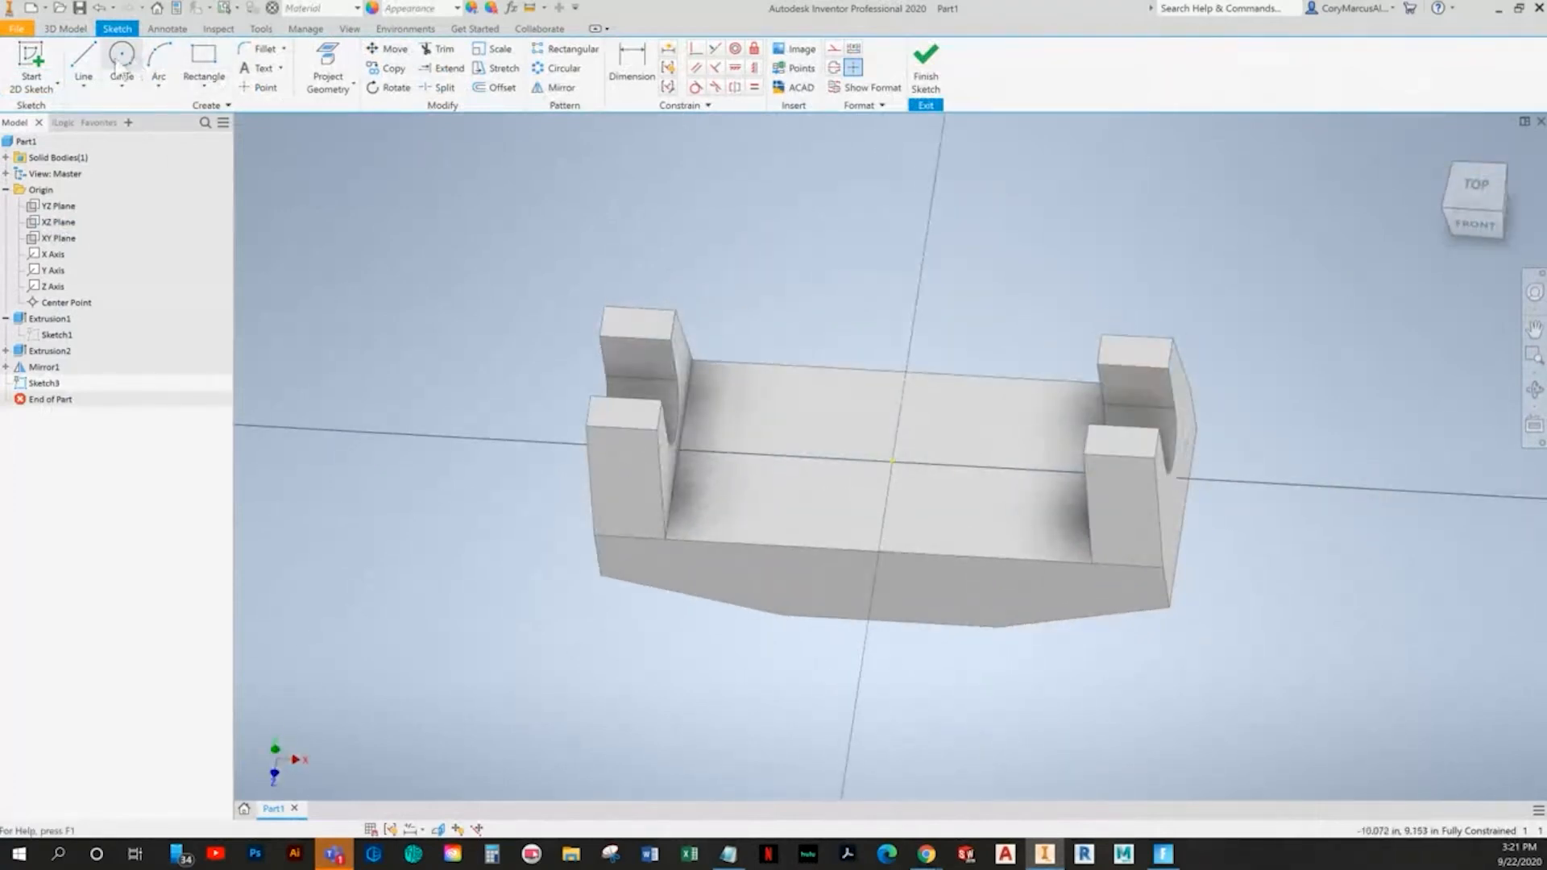
{"action": "left_click", "coordinate": [888, 459]}
{"action": "type", "text": "1.5"}
{"action": "key", "text": "Return"}
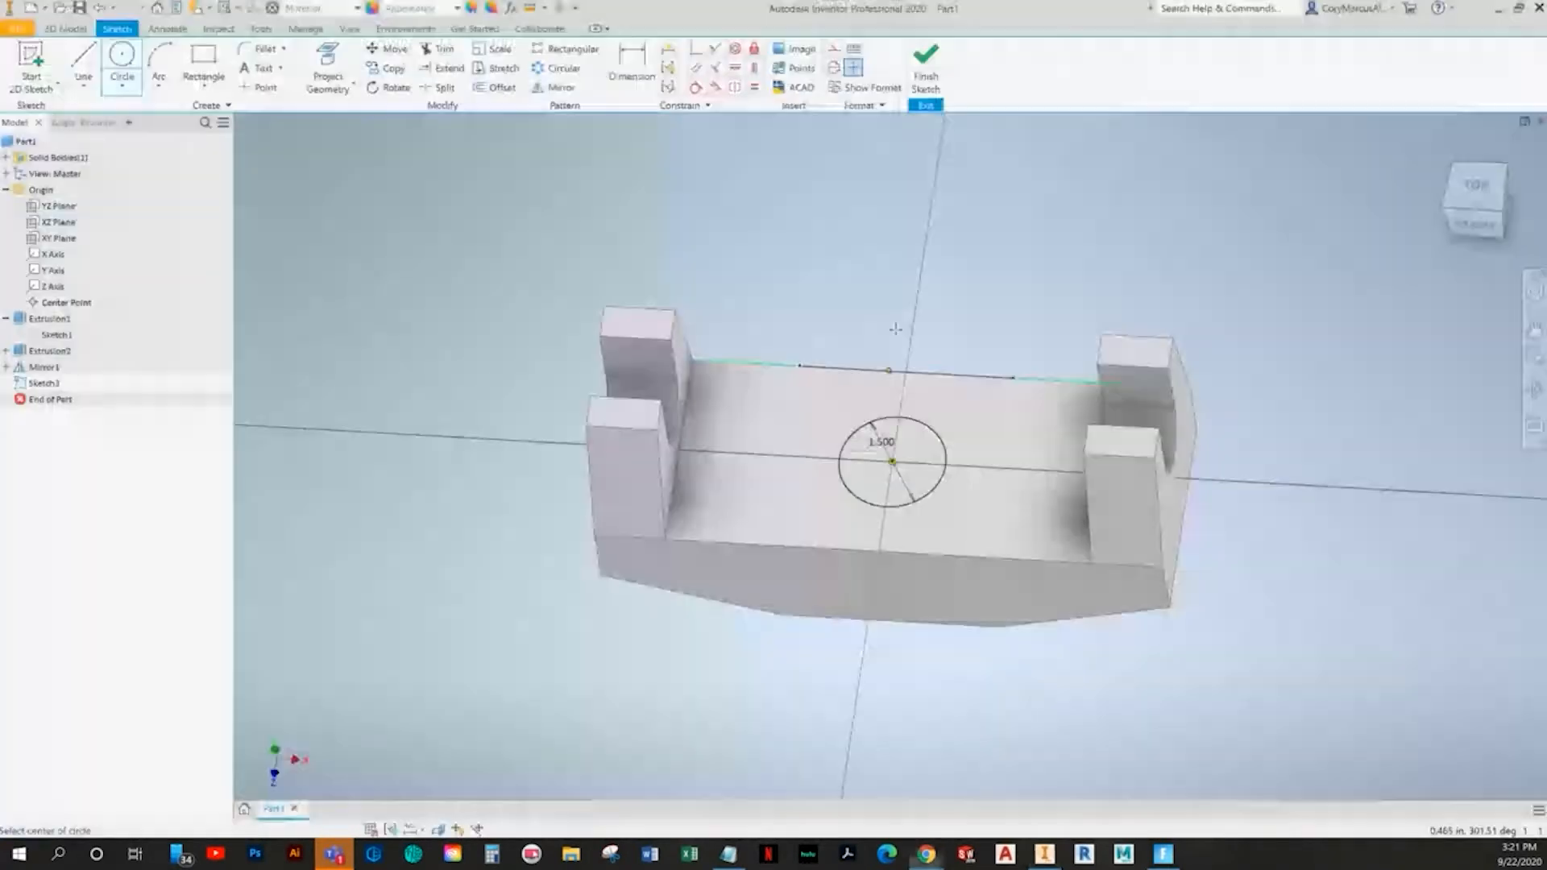
{"action": "left_click", "coordinate": [926, 64]}
- Sketch a 3 in diameter circle on the base body's flat bottom face, concentric with the 1.5 in circle, and finish the sketch
{"action": "middle_click_drag", "start_coordinate": [480, 481], "coordinate": [424, 449], "text": "shift"}
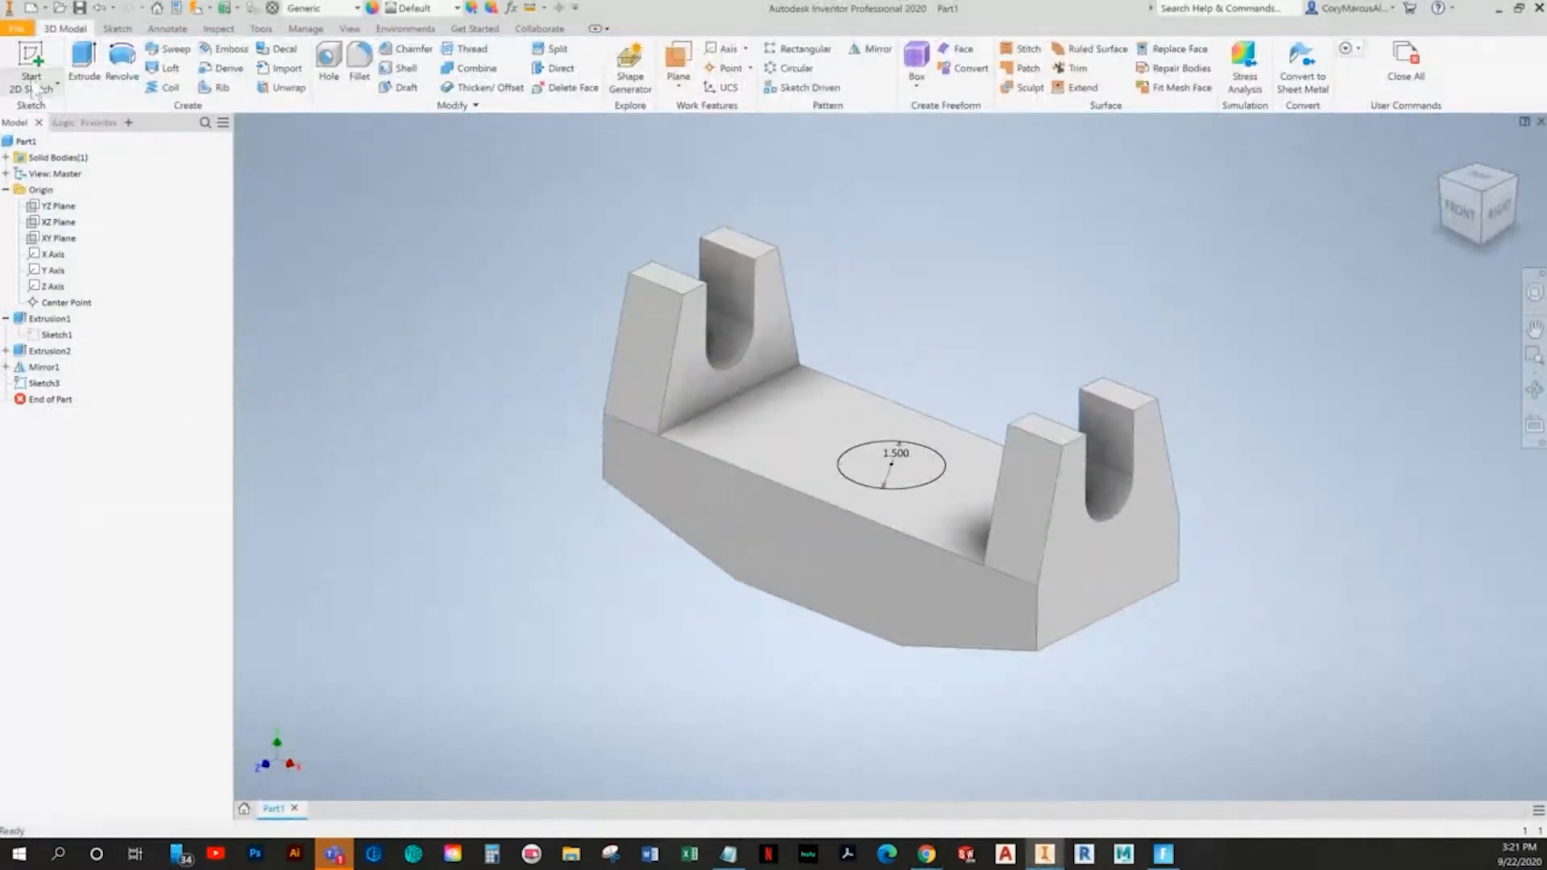
{"action": "middle_click_drag", "start_coordinate": [594, 577], "coordinate": [714, 539], "text": "shift"}
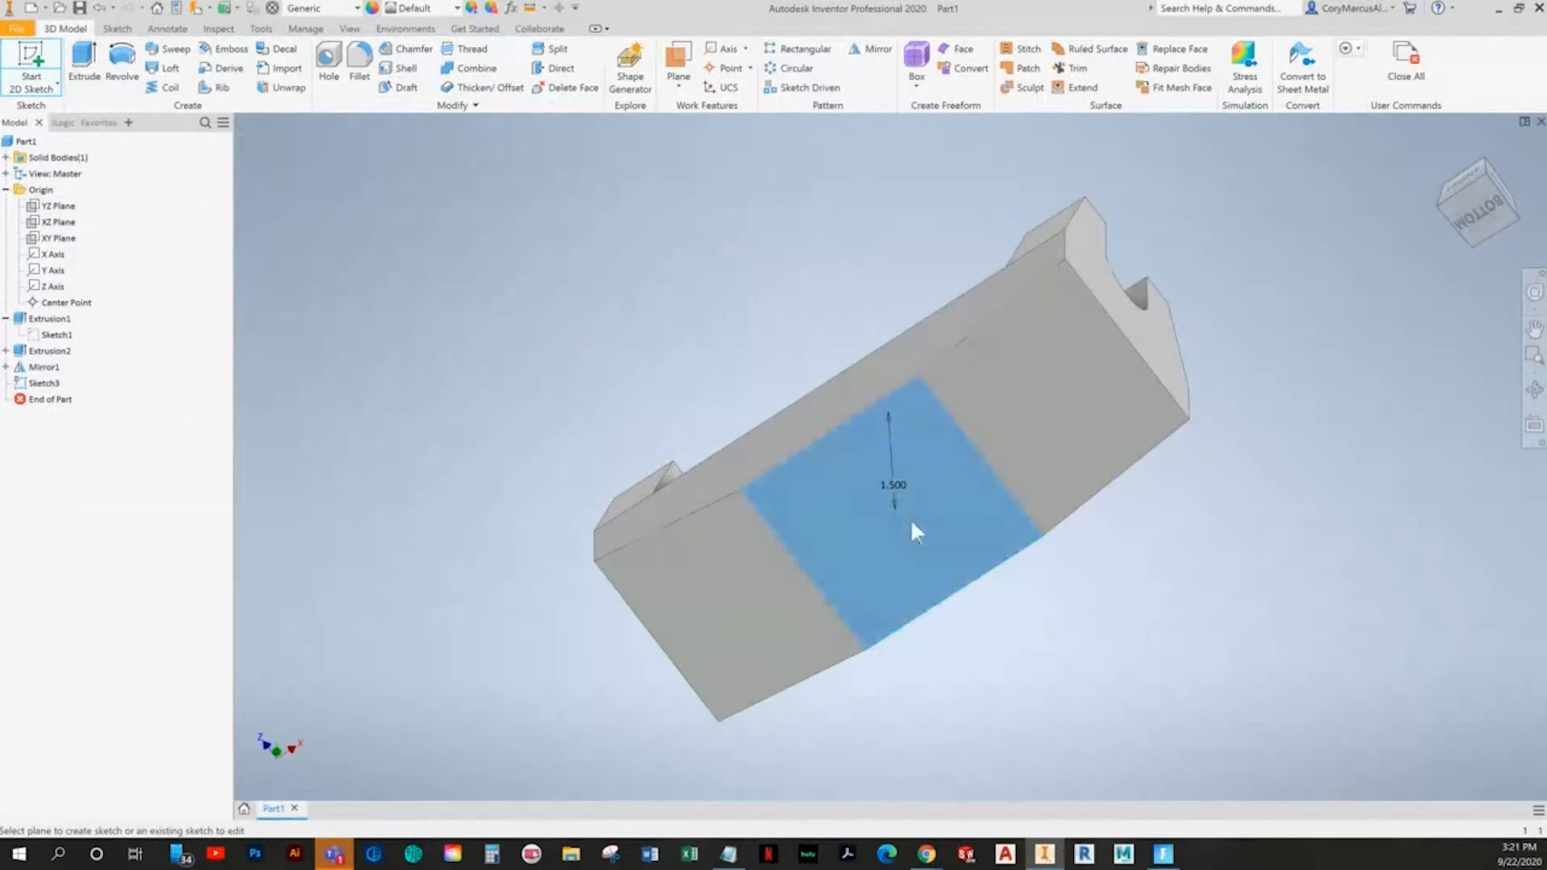
{"action": "left_click", "coordinate": [910, 518]}
{"action": "key", "text": "s"}
{"action": "key", "text": "c"}
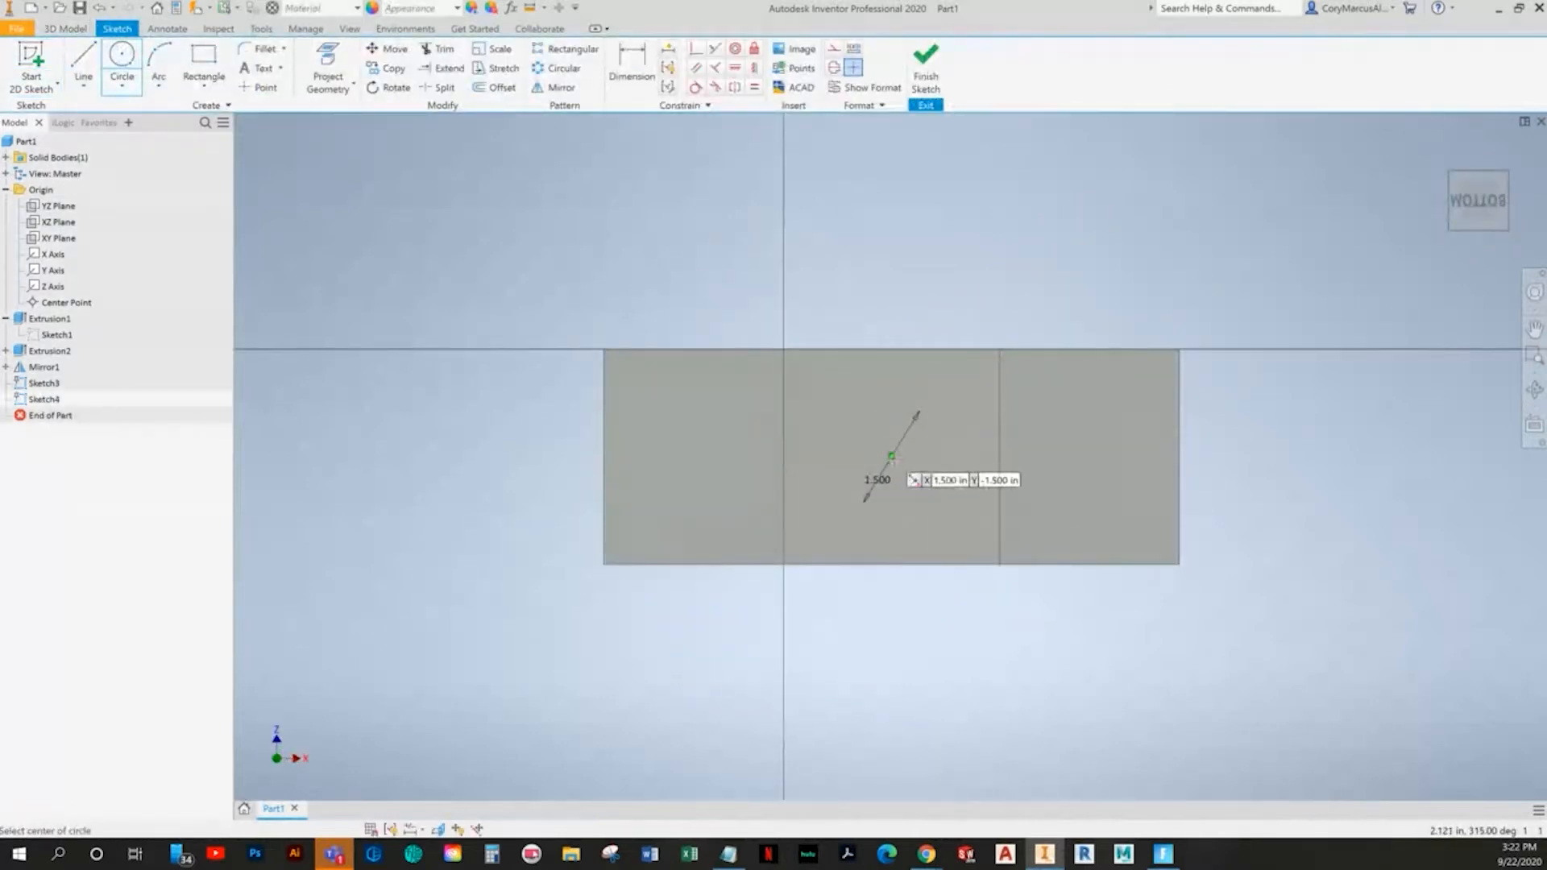
{"action": "key", "text": "alt+Tab"}
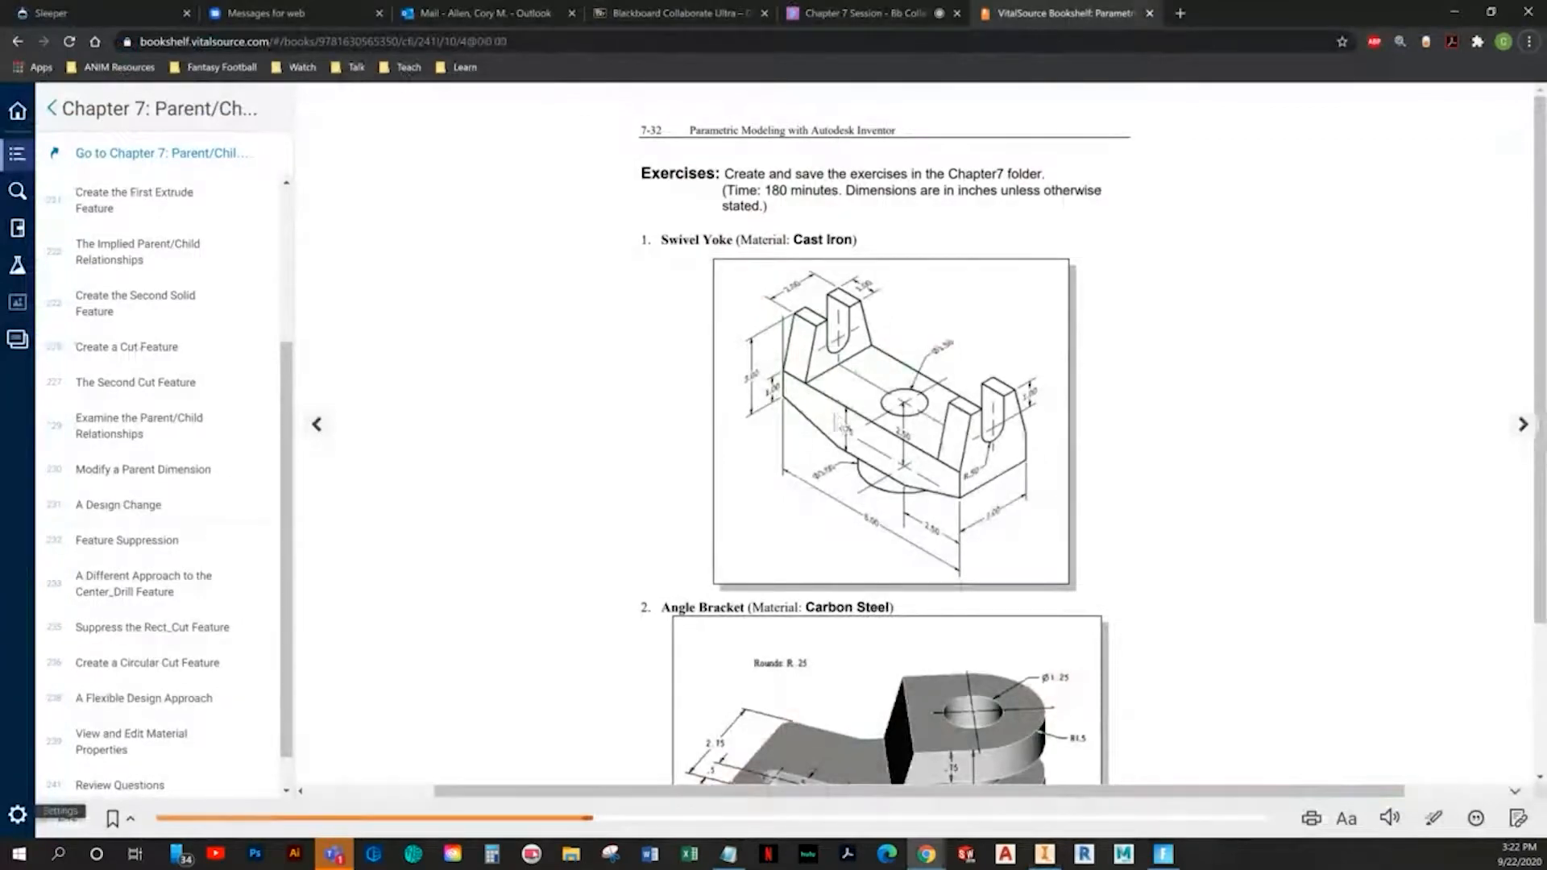
{"action": "key", "text": "alt+Tab"}
{"action": "left_click", "coordinate": [891, 457]}
{"action": "left_click", "coordinate": [809, 392]}
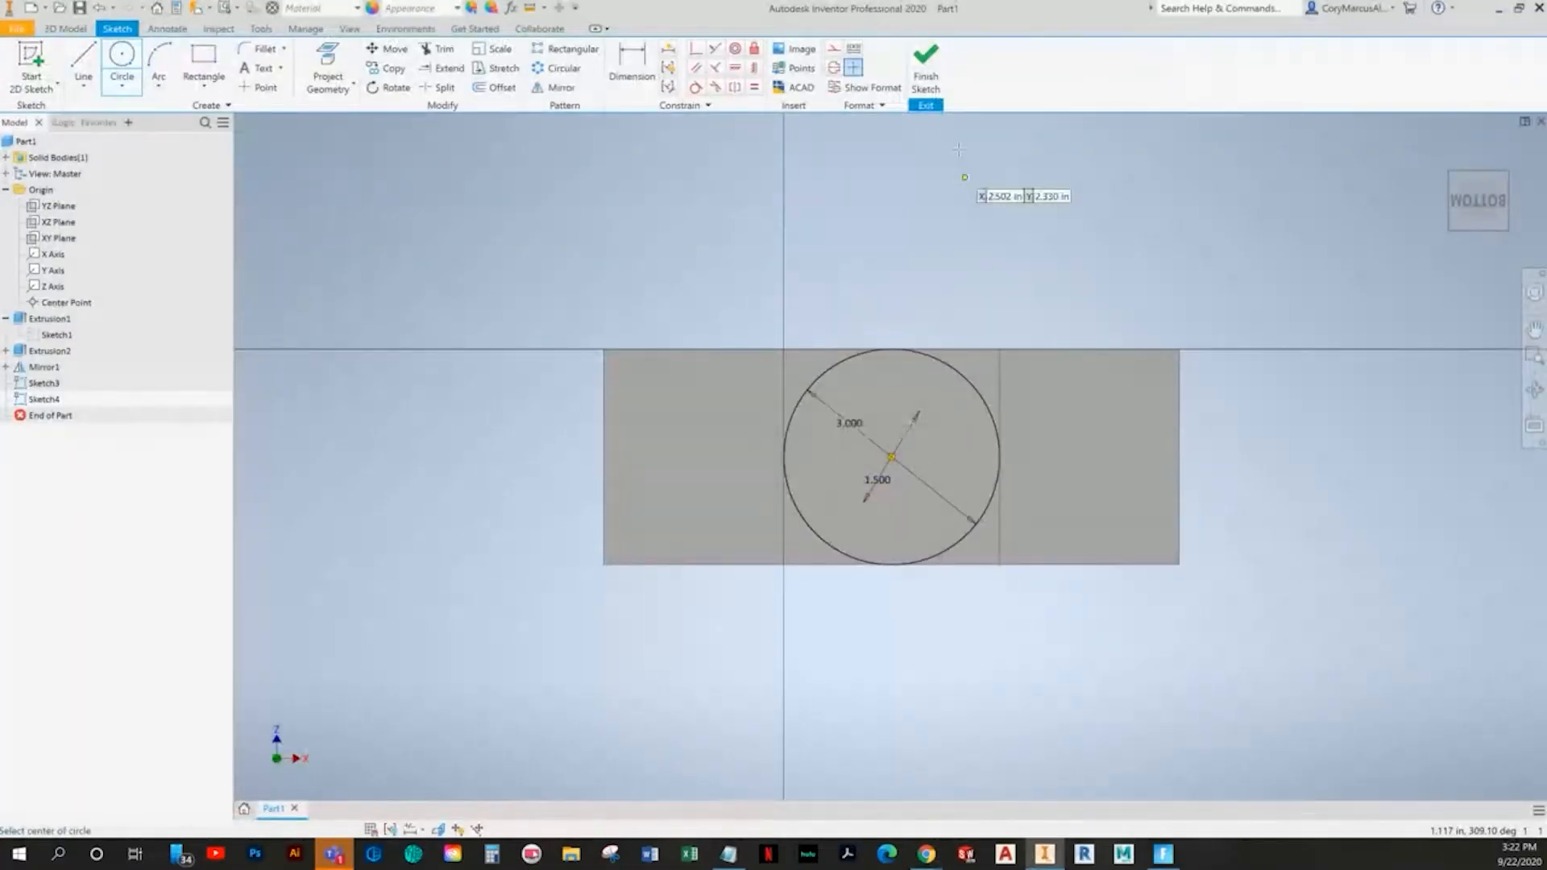
{"action": "left_click", "coordinate": [921, 80]}
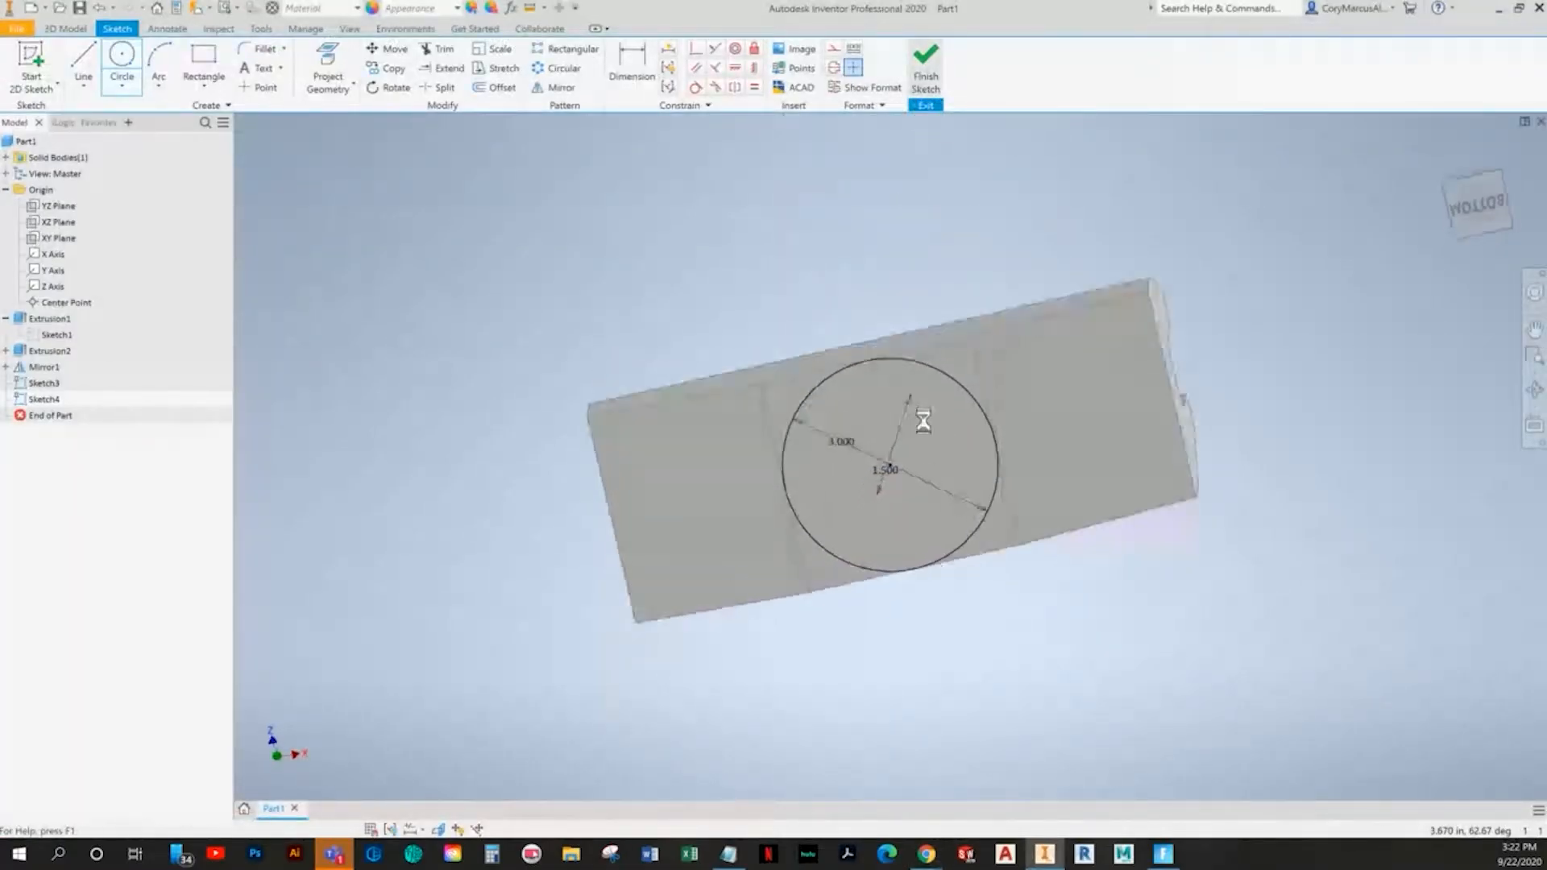
- Reorder the 1.5 in circle's sketch after the 3 in circle's sketch, and extrude the 3 in circle 0.75 in downward, joined to the body
{"action": "left_click_drag", "start_coordinate": [48, 382], "coordinate": [47, 401]}
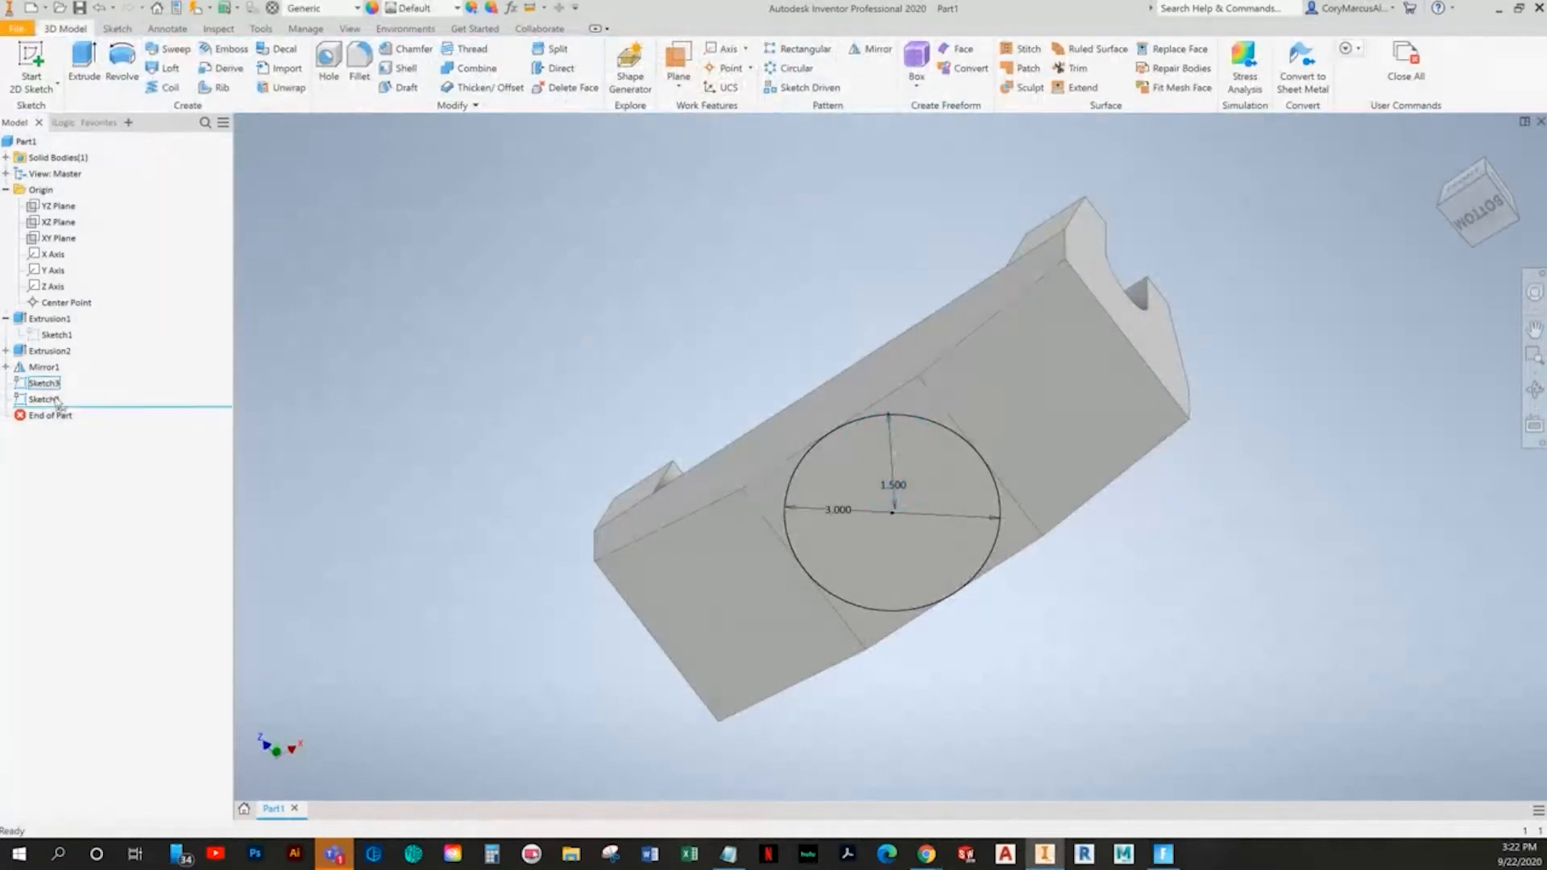
{"action": "mouse_move", "coordinate": [442, 327]}
{"action": "middle_mouse_down", "text": "shift"}
{"action": "mouse_move", "coordinate": [622, 404]}
{"action": "mouse_move", "coordinate": [625, 548]}
{"action": "middle_mouse_up", "text": "shift"}
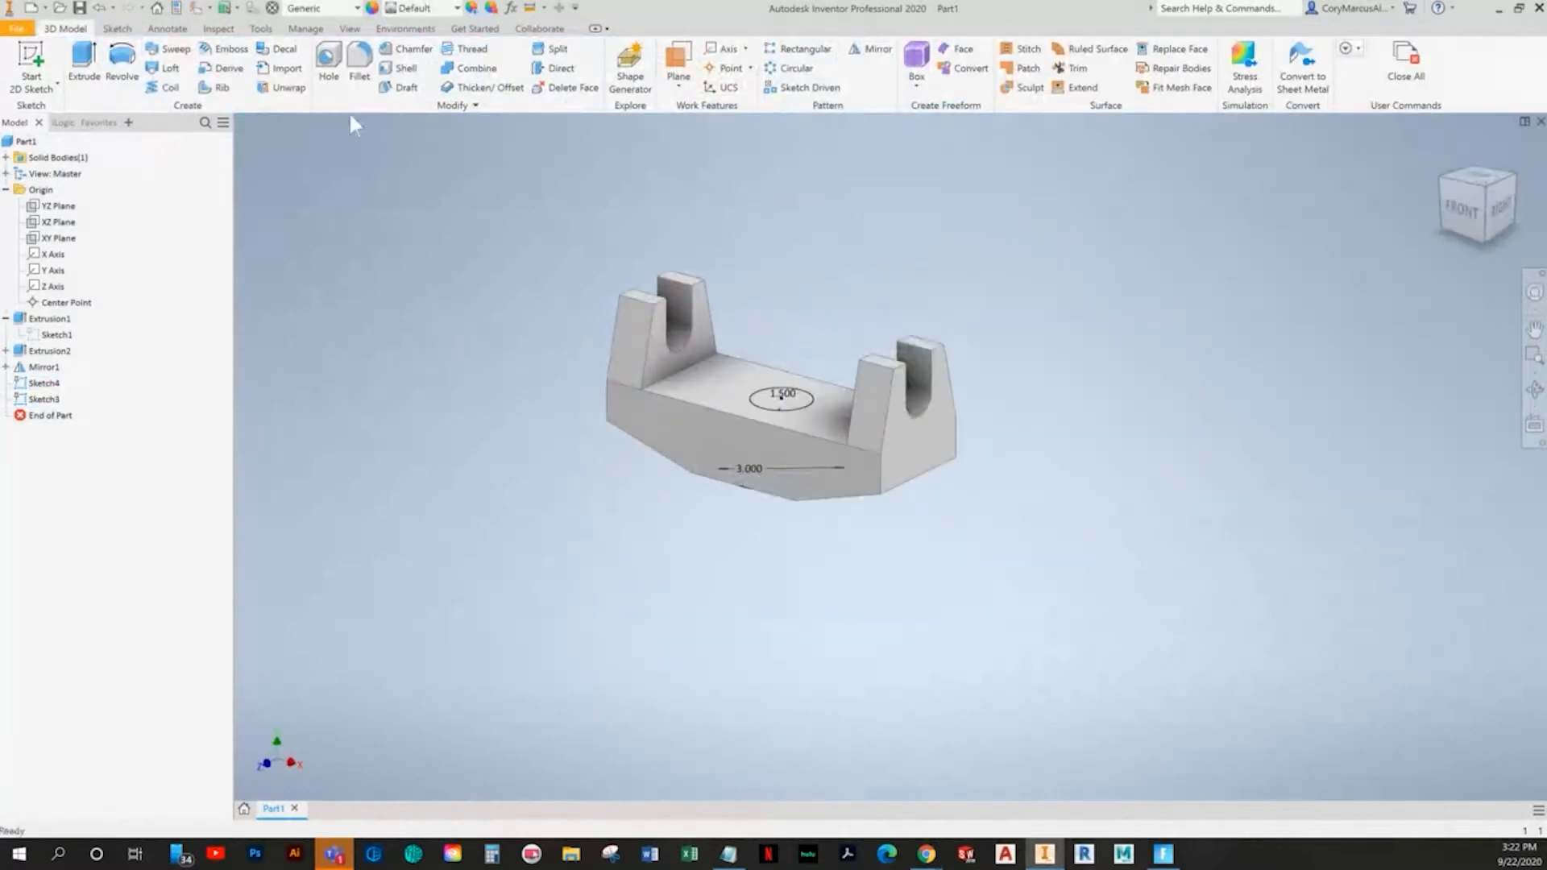
{"action": "left_click", "coordinate": [83, 65]}
{"action": "middle_click_drag", "start_coordinate": [331, 197], "coordinate": [933, 542], "text": "shift"}
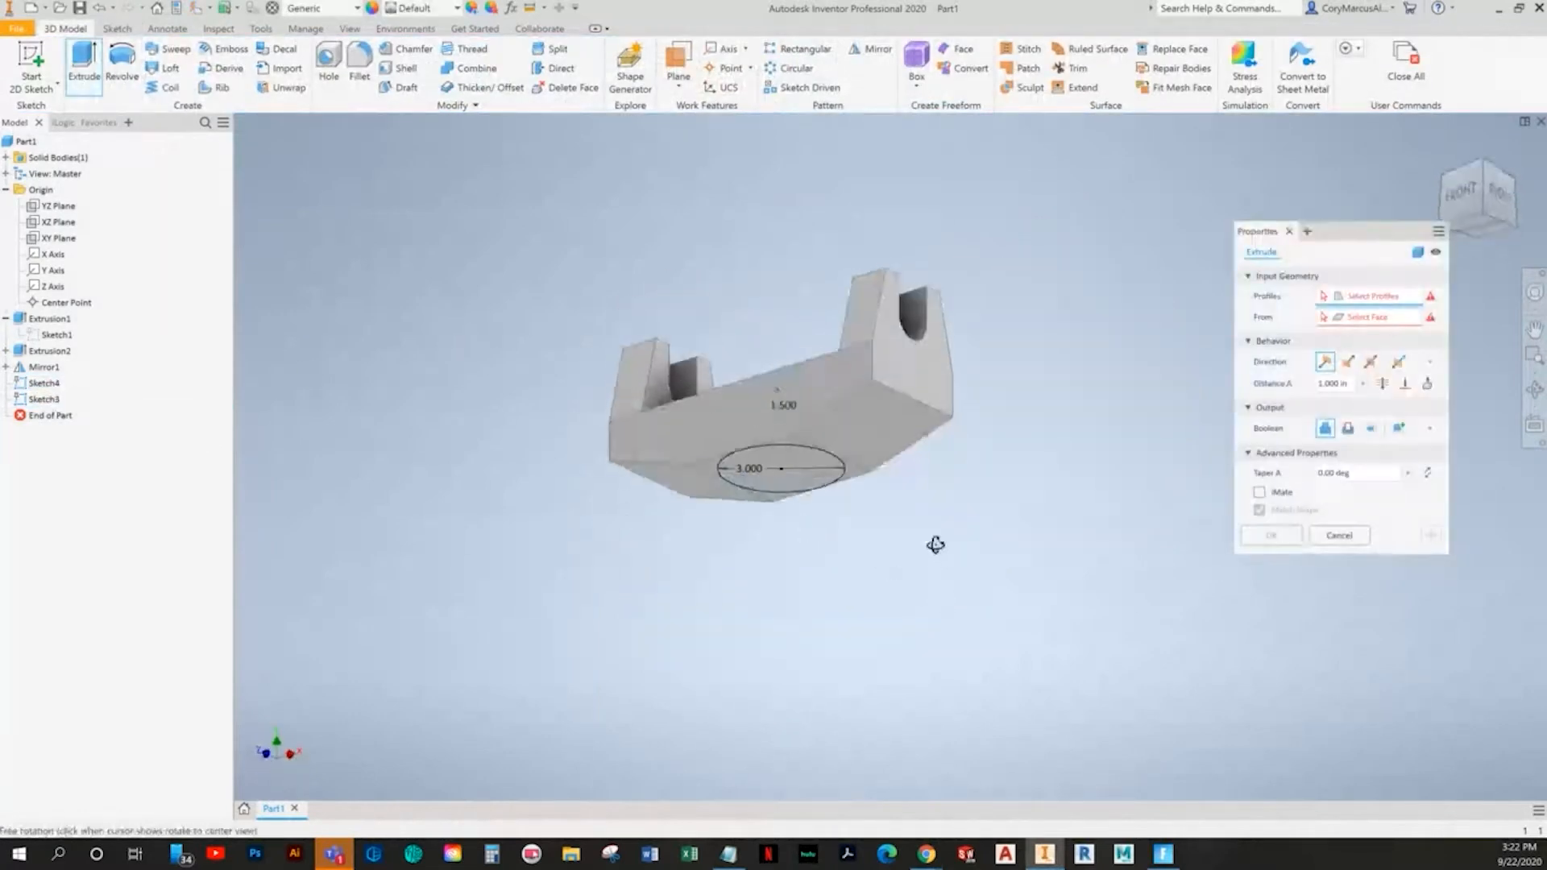
{"action": "left_click", "coordinate": [790, 466]}
{"action": "key", "text": "alt+Tab"}
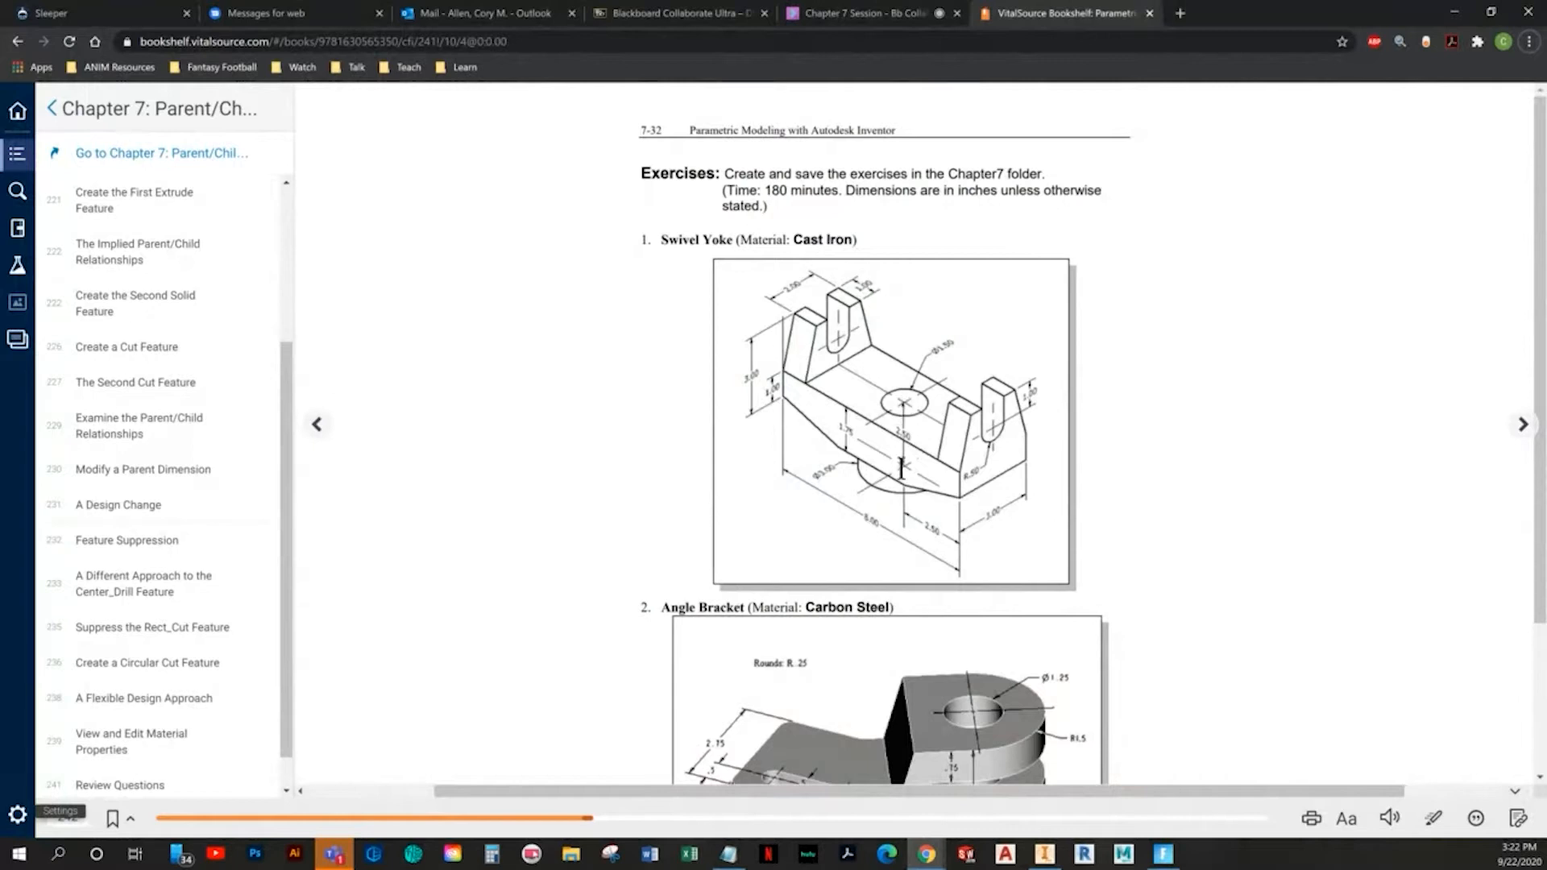
{"action": "key", "text": "alt+Tab"}
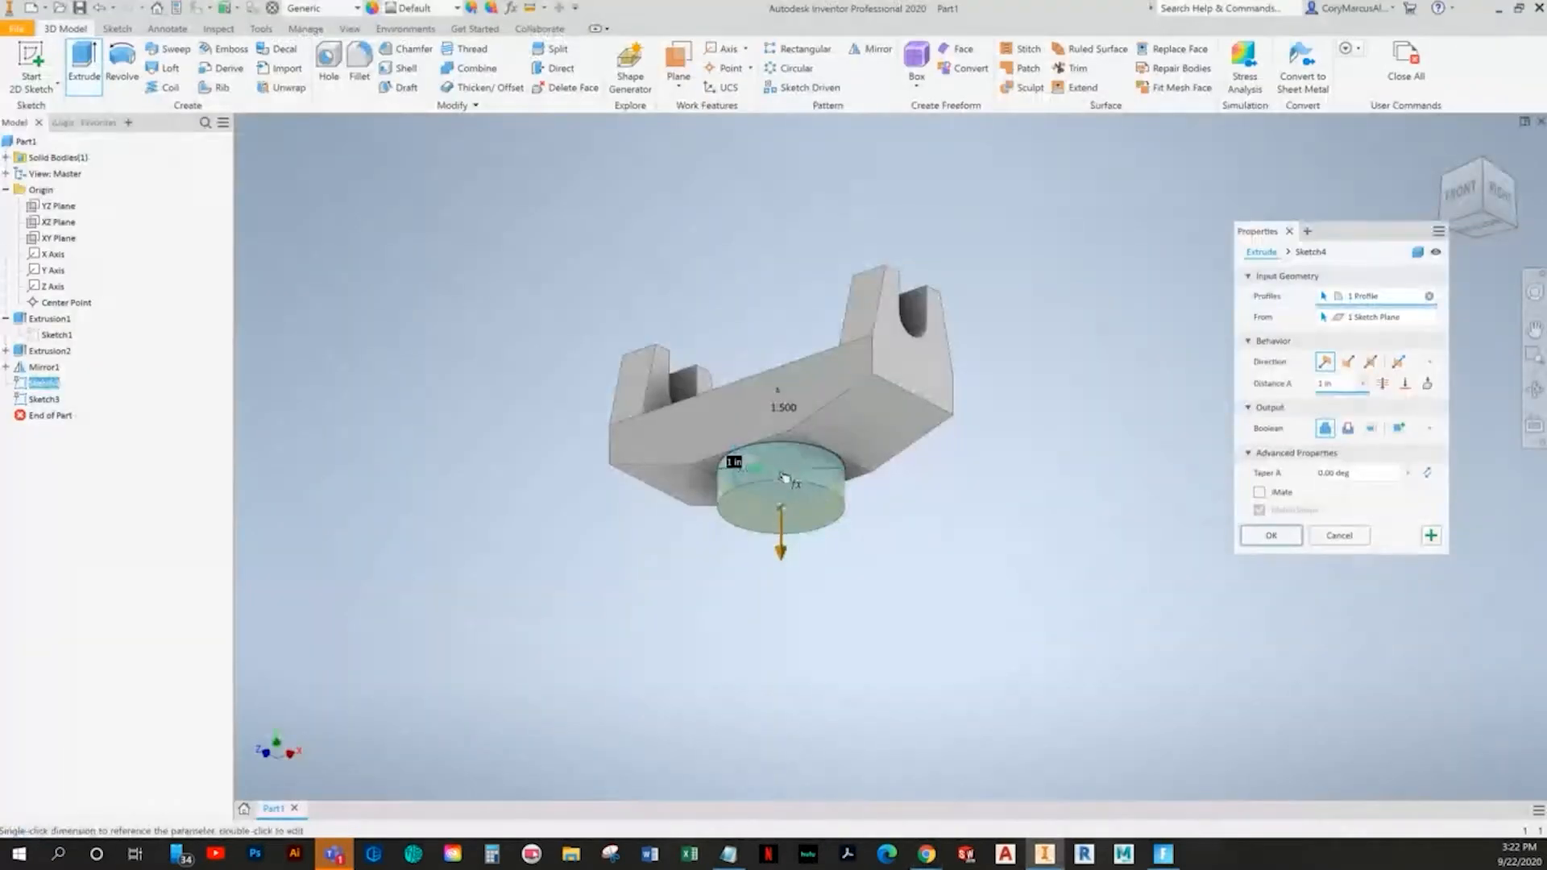
{"action": "key", "text": "alt+Tab"}
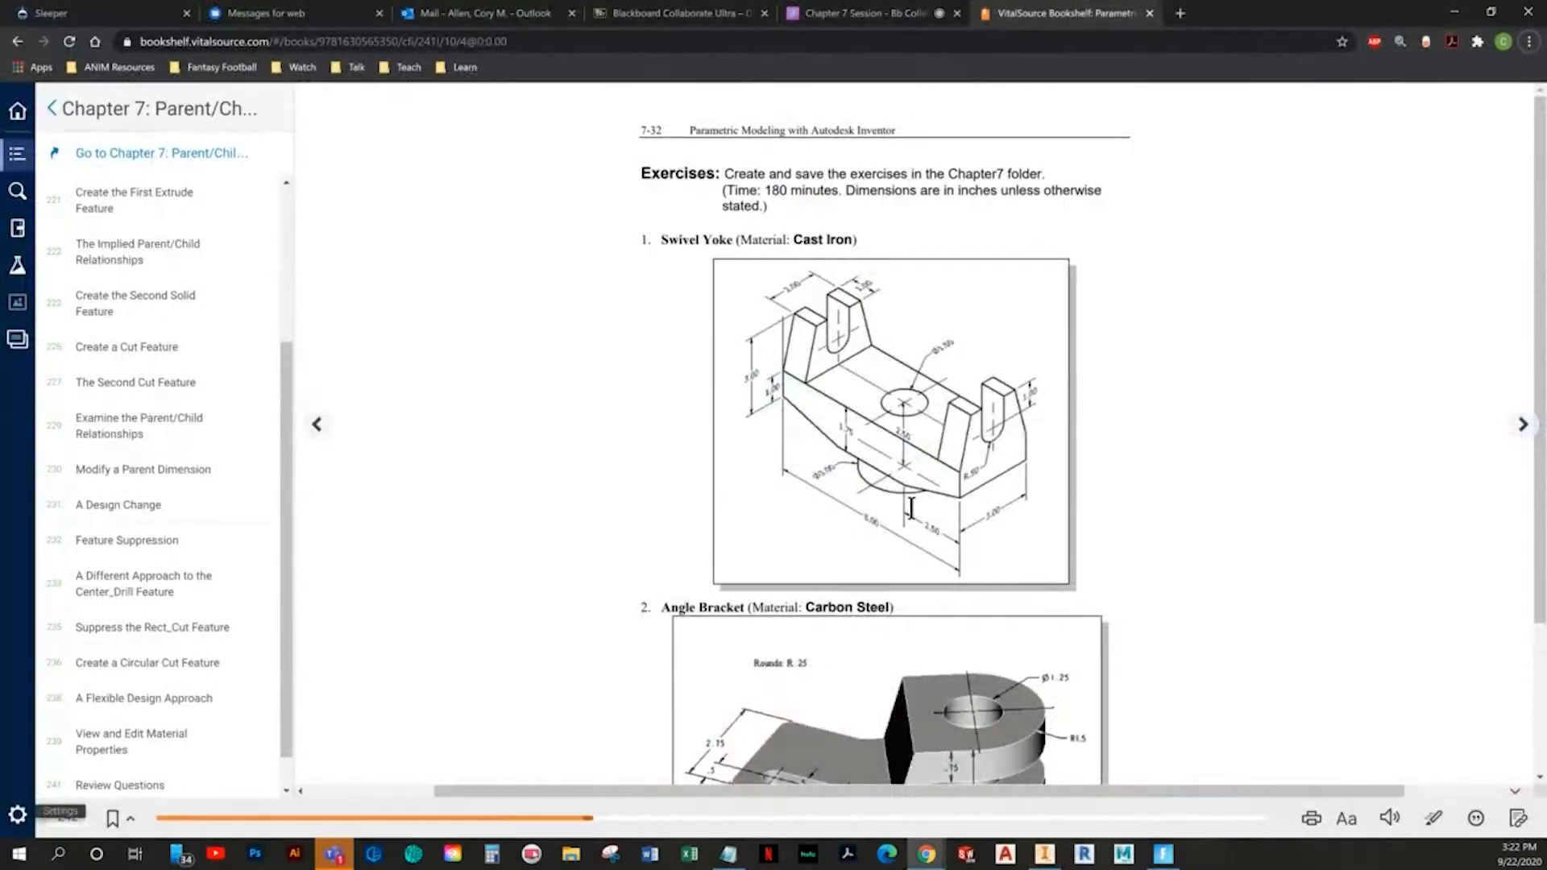
{"action": "key", "text": "alt+Tab"}
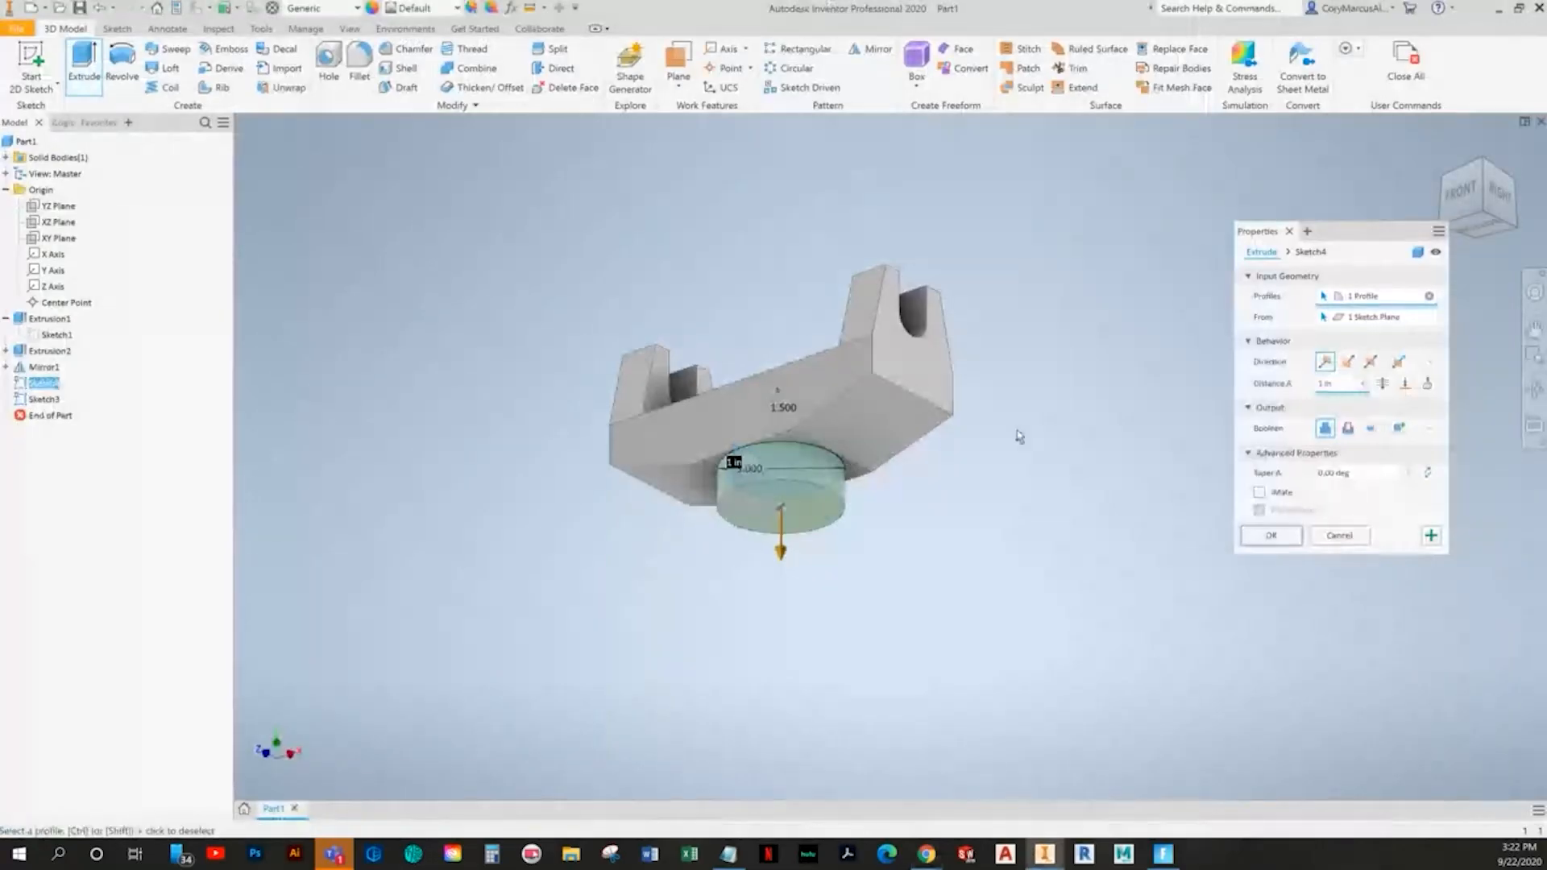
{"action": "type", "text": ".75"}
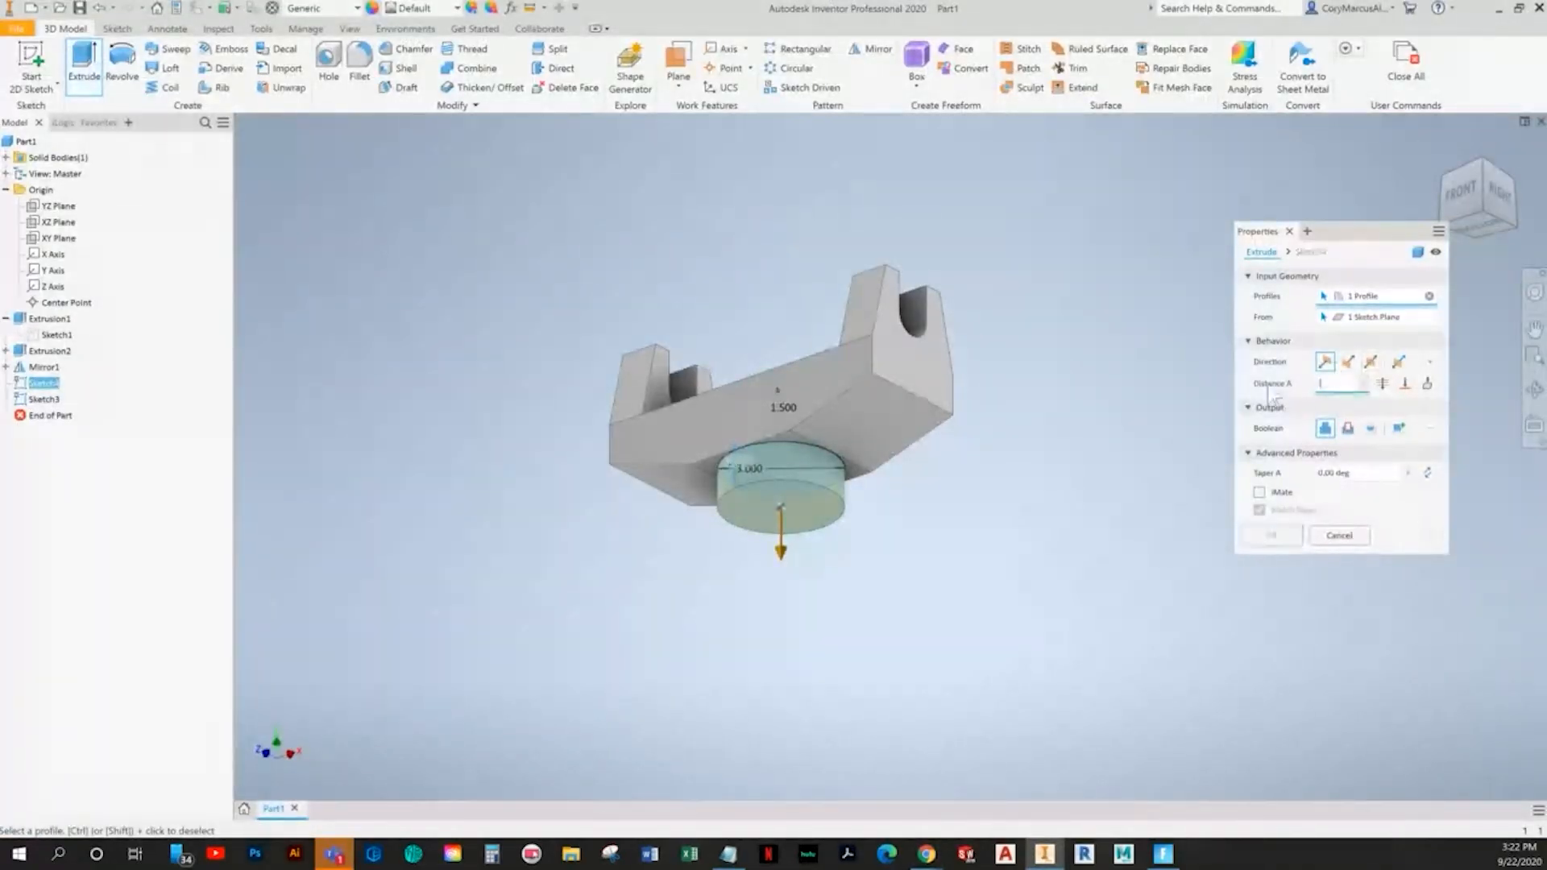
{"action": "left_click", "coordinate": [1288, 535]}
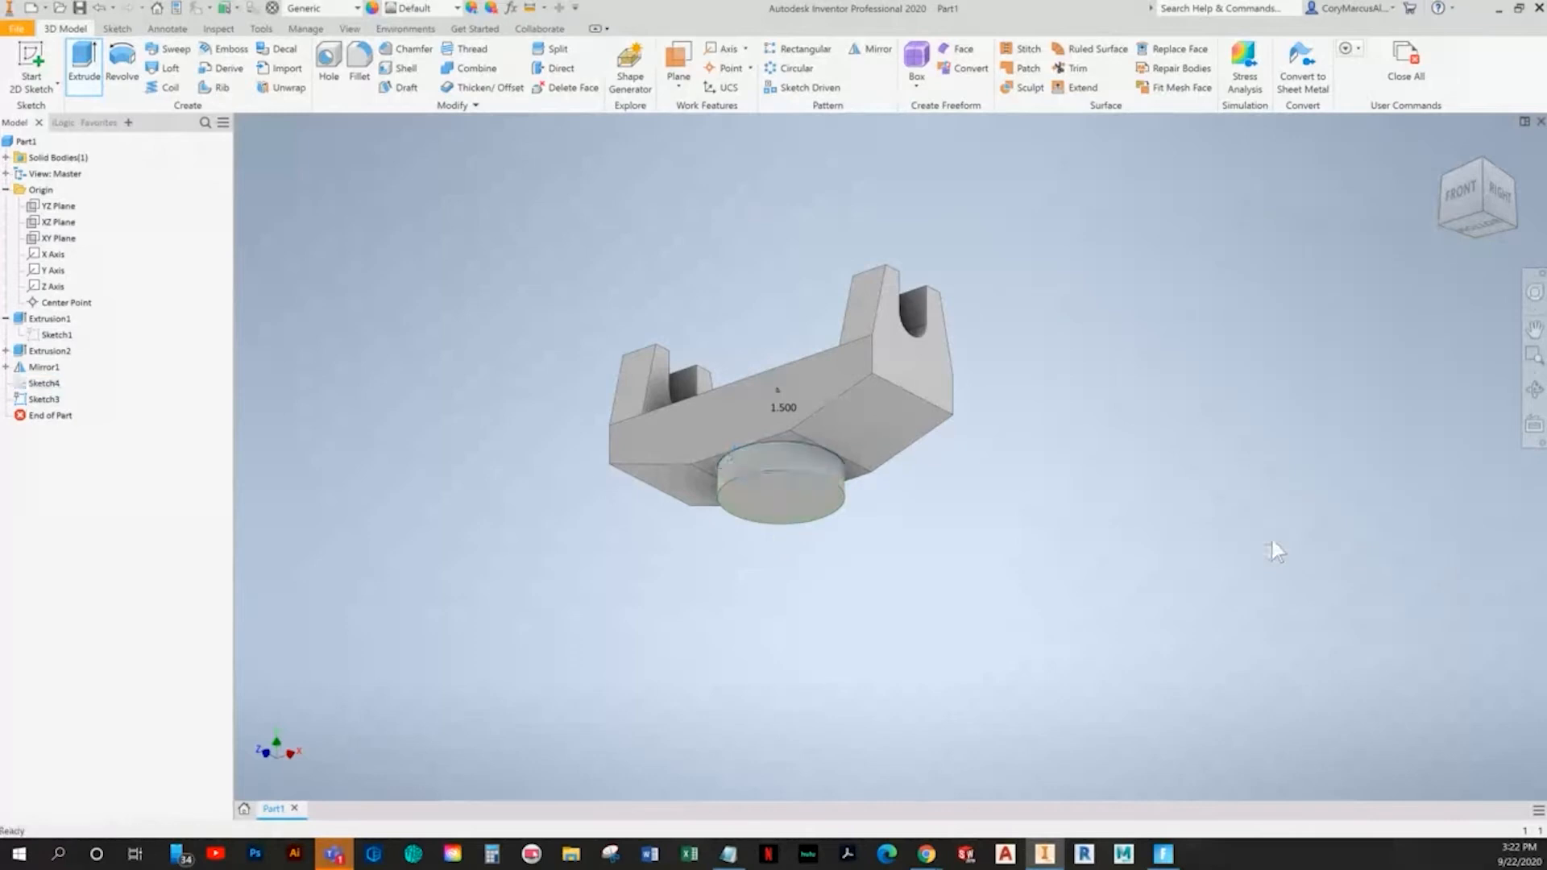
- Extrude the 1.5 in circle as a cut through the whole body to form the central hole
{"action": "key", "text": "F6"}
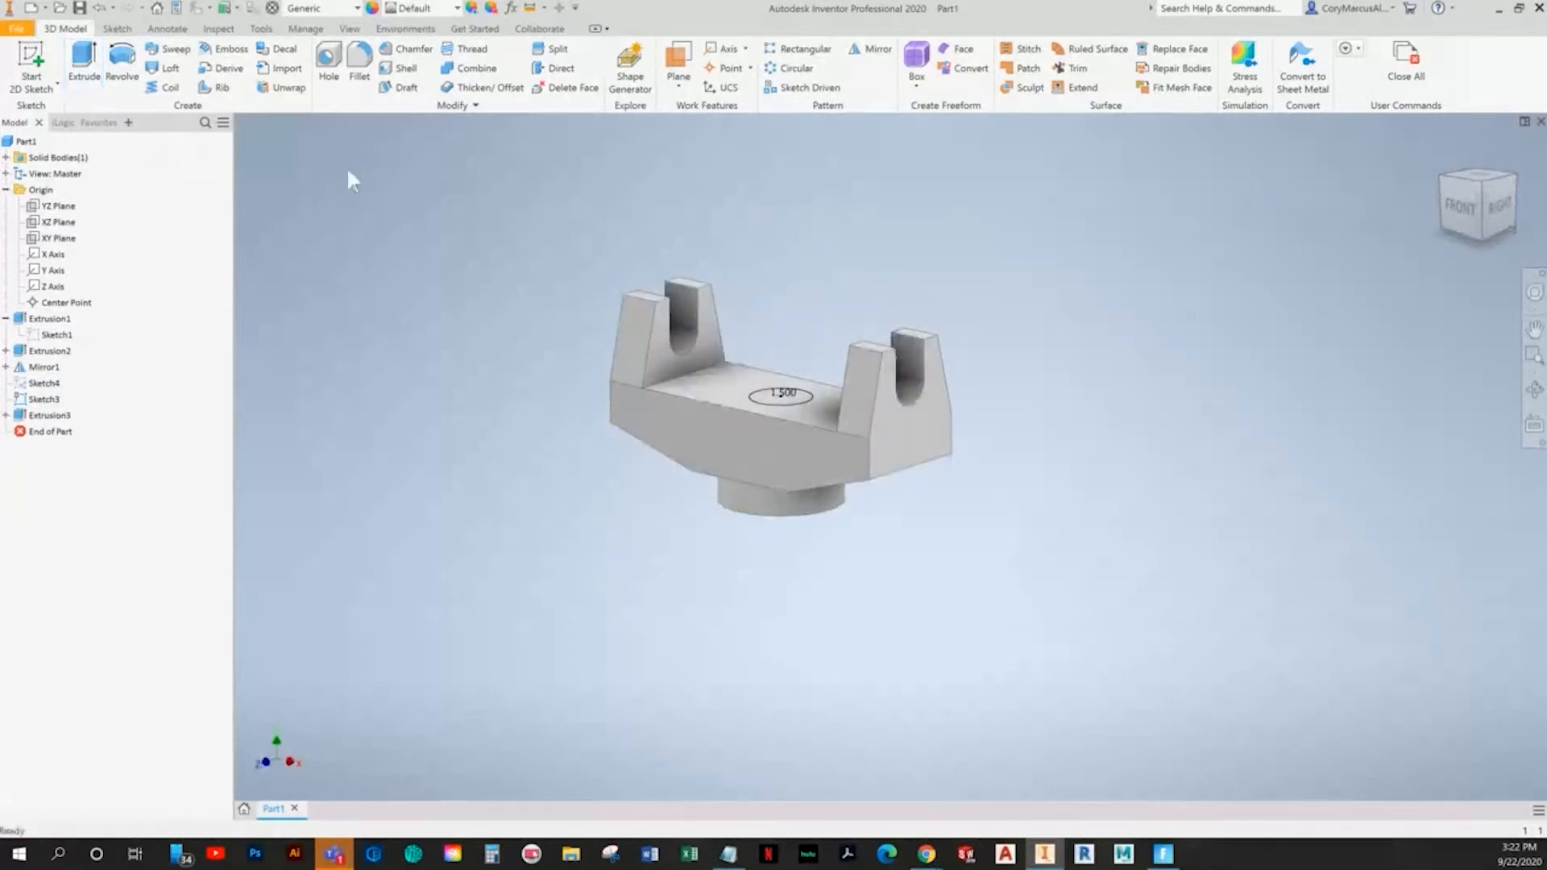
{"action": "left_click", "coordinate": [84, 64]}
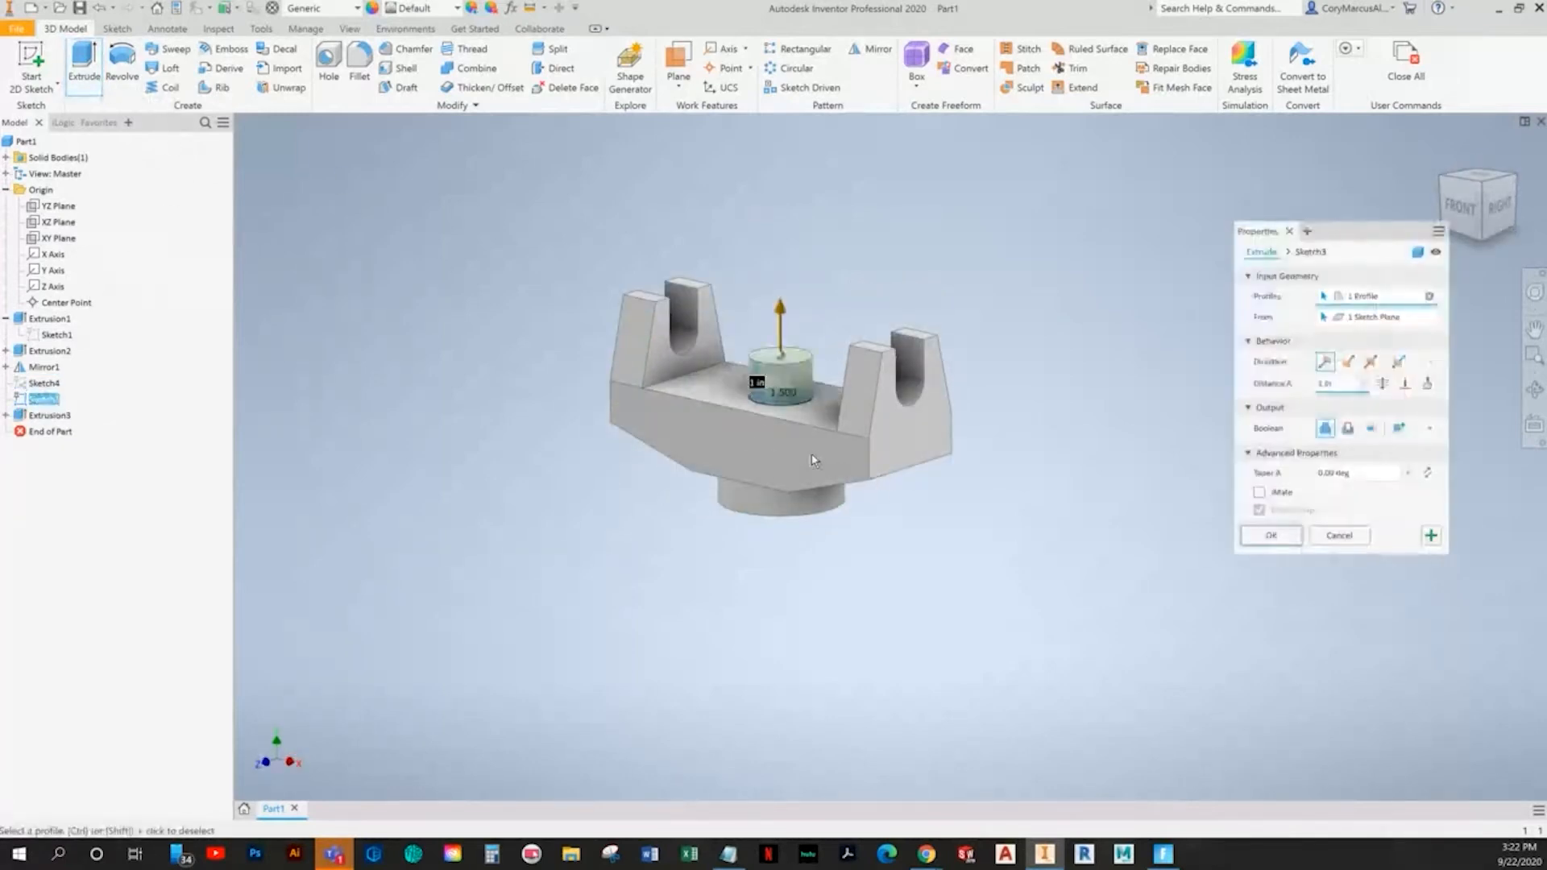
{"action": "left_click", "coordinate": [1381, 383]}
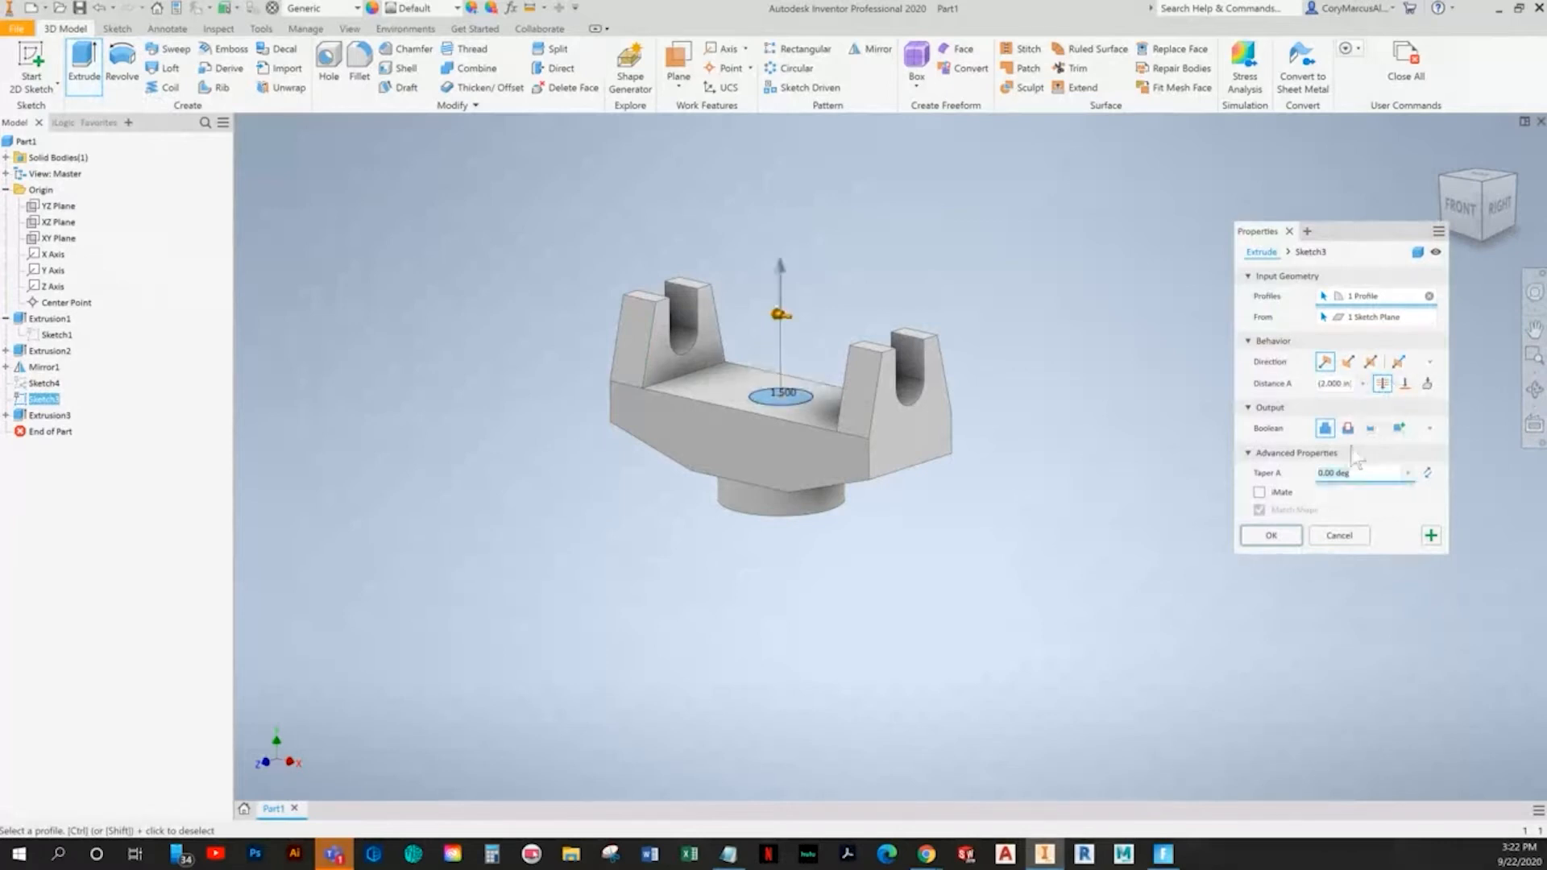
{"action": "left_click", "coordinate": [1348, 428]}
{"action": "left_click", "coordinate": [1273, 536]}
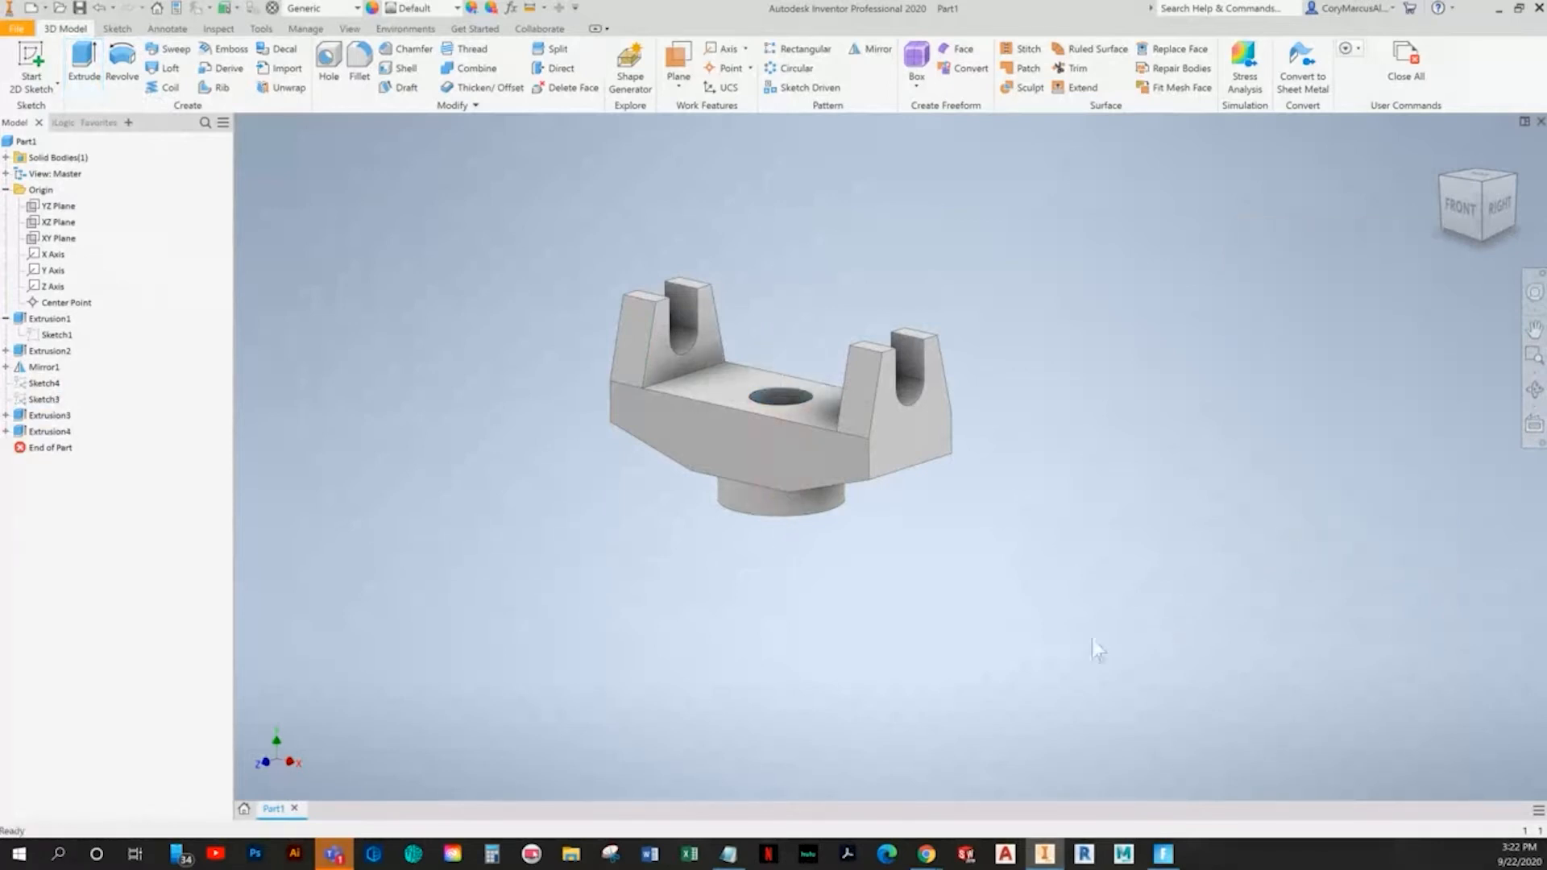
{"action": "middle_click_drag", "start_coordinate": [957, 606], "coordinate": [984, 639], "text": "shift"}
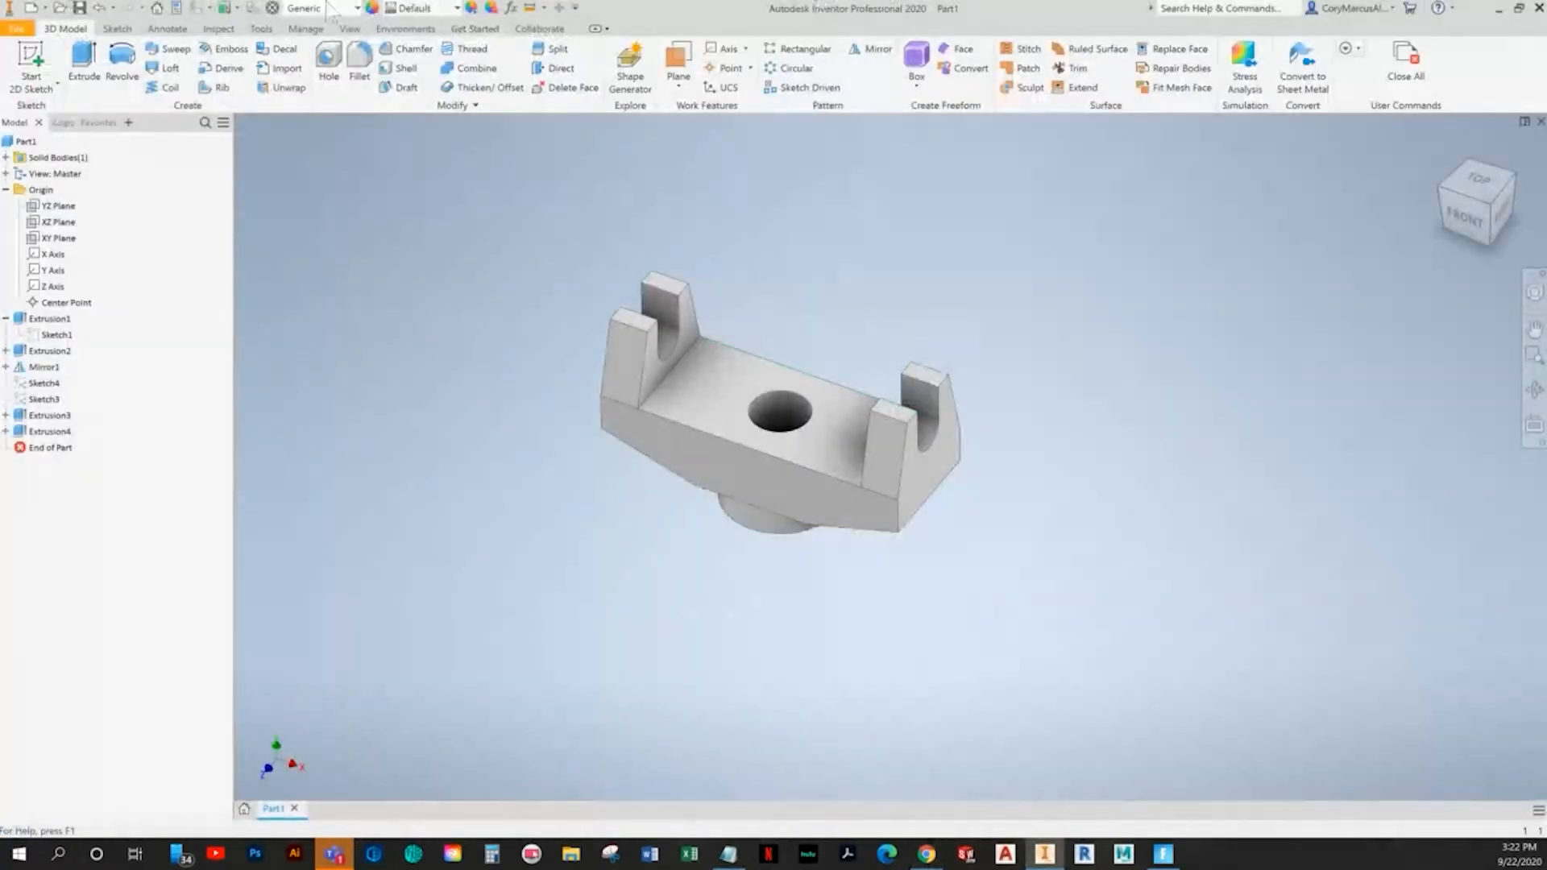
- Assign the Iron, Cast material to the Swivel Yoke part
{"action": "left_click", "coordinate": [328, 11]}
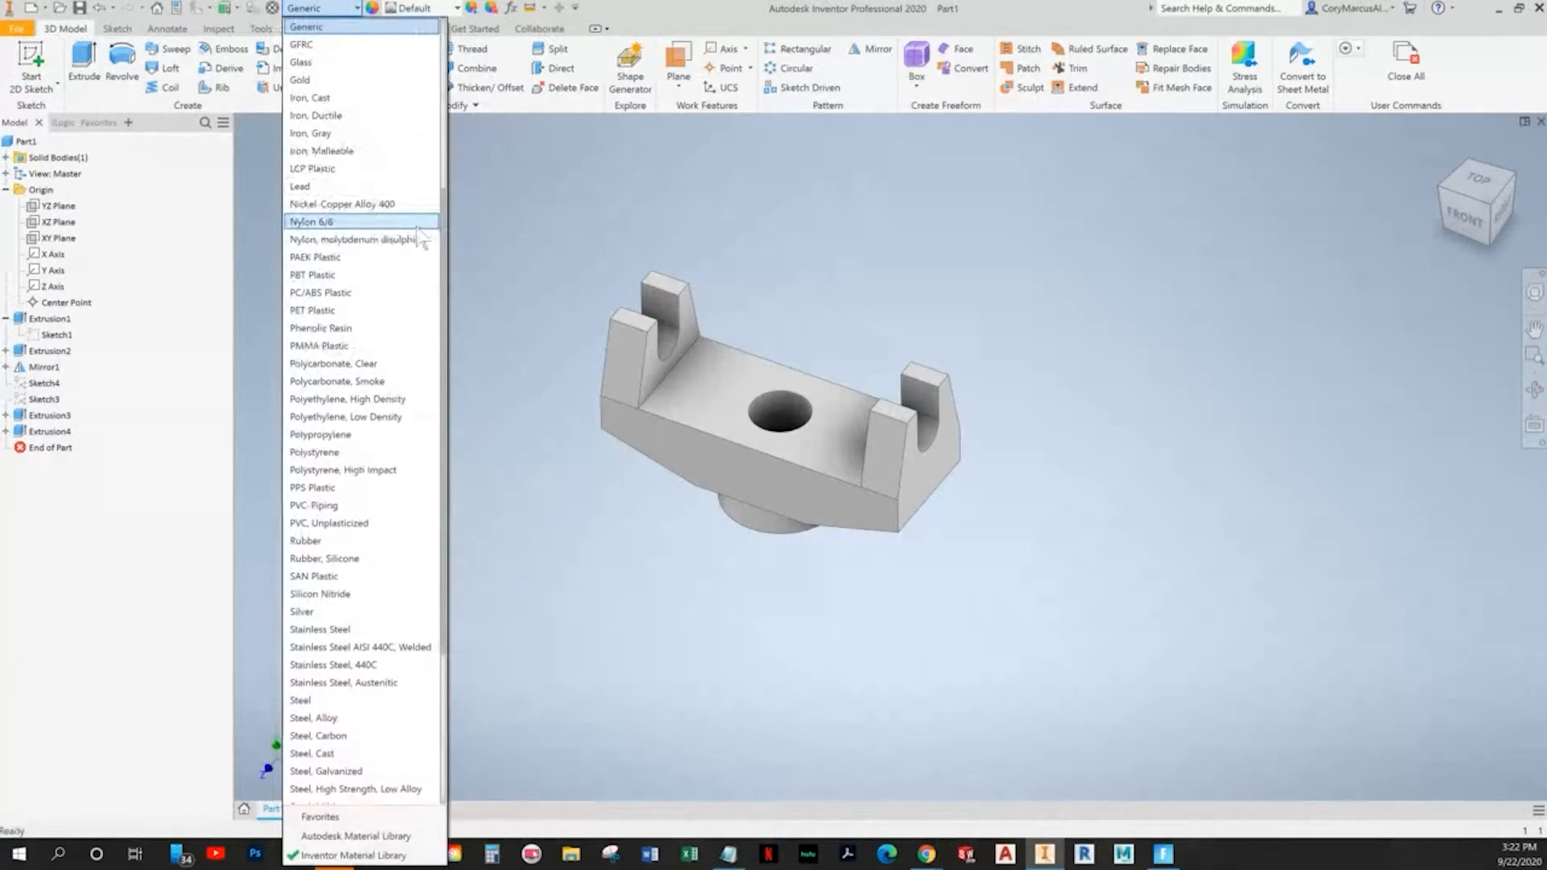
{"action": "left_click_drag", "start_coordinate": [444, 207], "coordinate": [451, 113]}
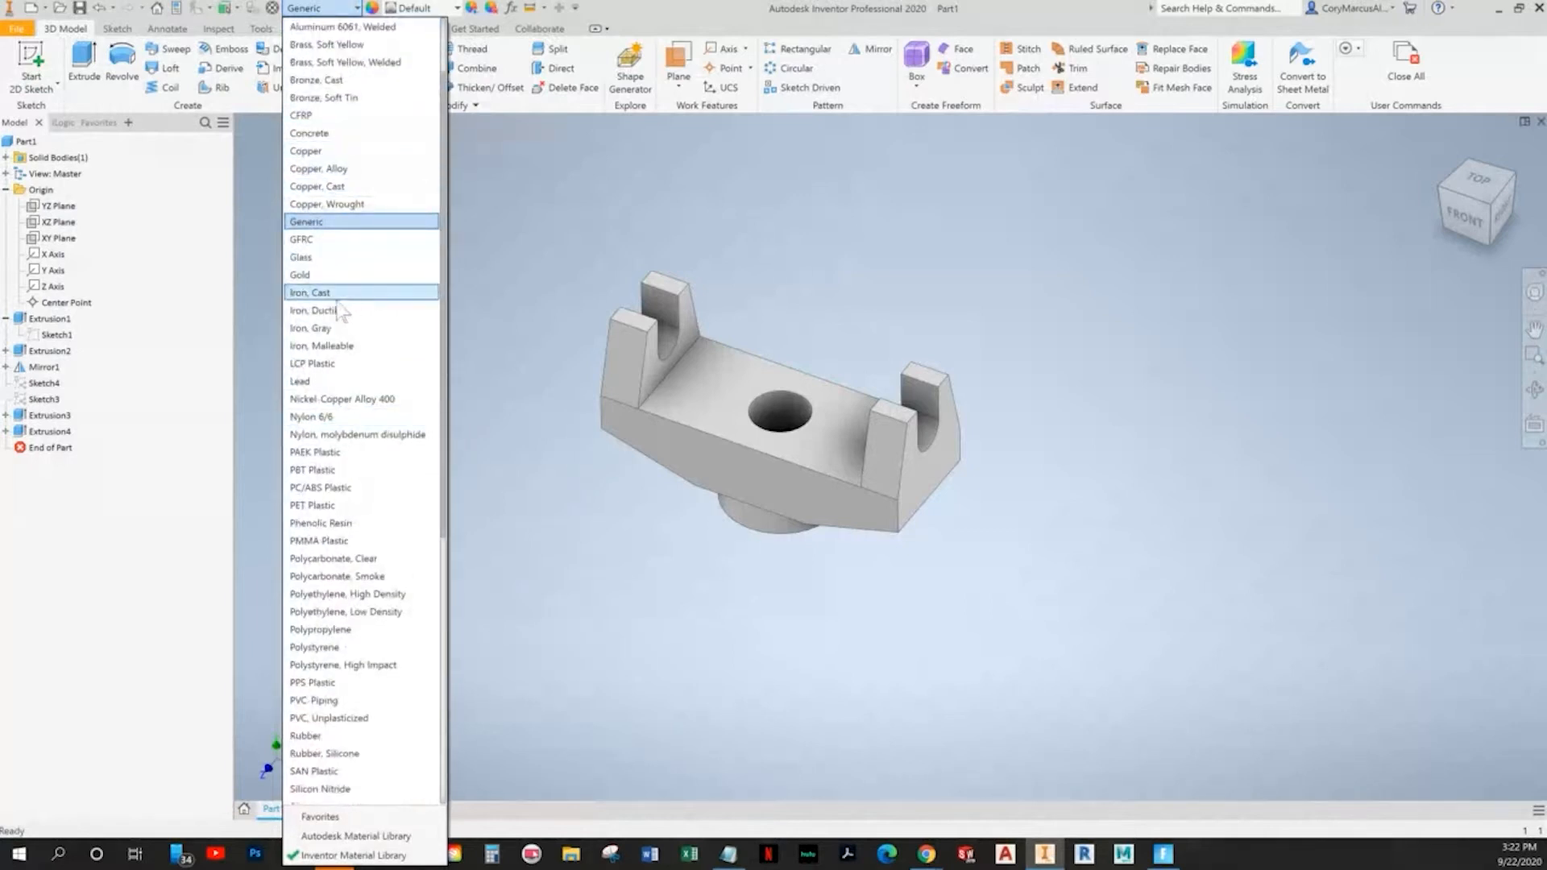
{"action": "left_click", "coordinate": [313, 294]}
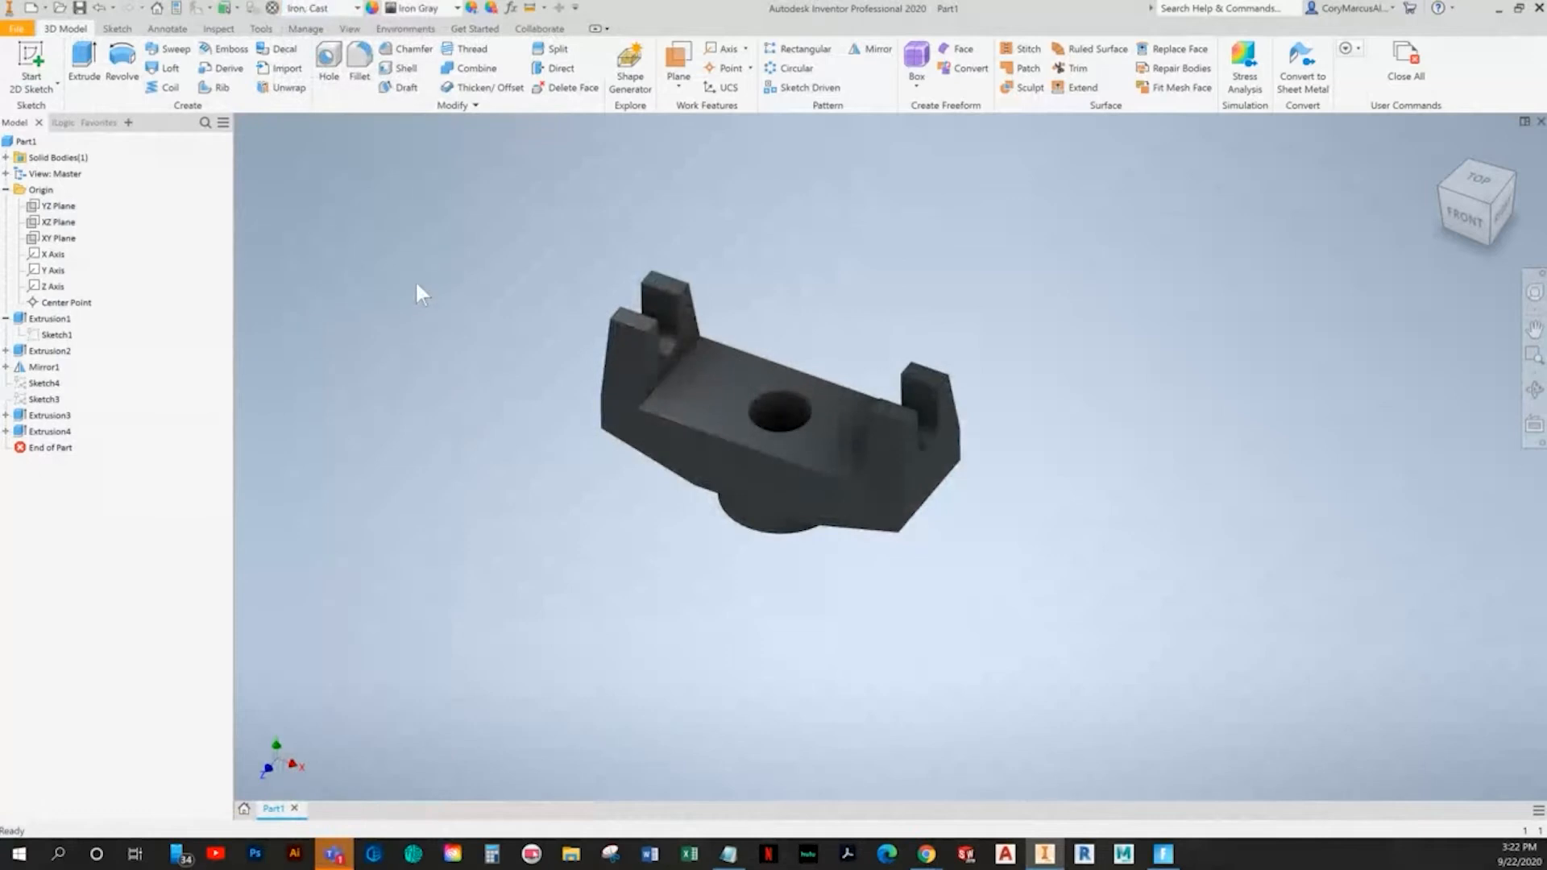
{"action": "key", "text": "F6"}
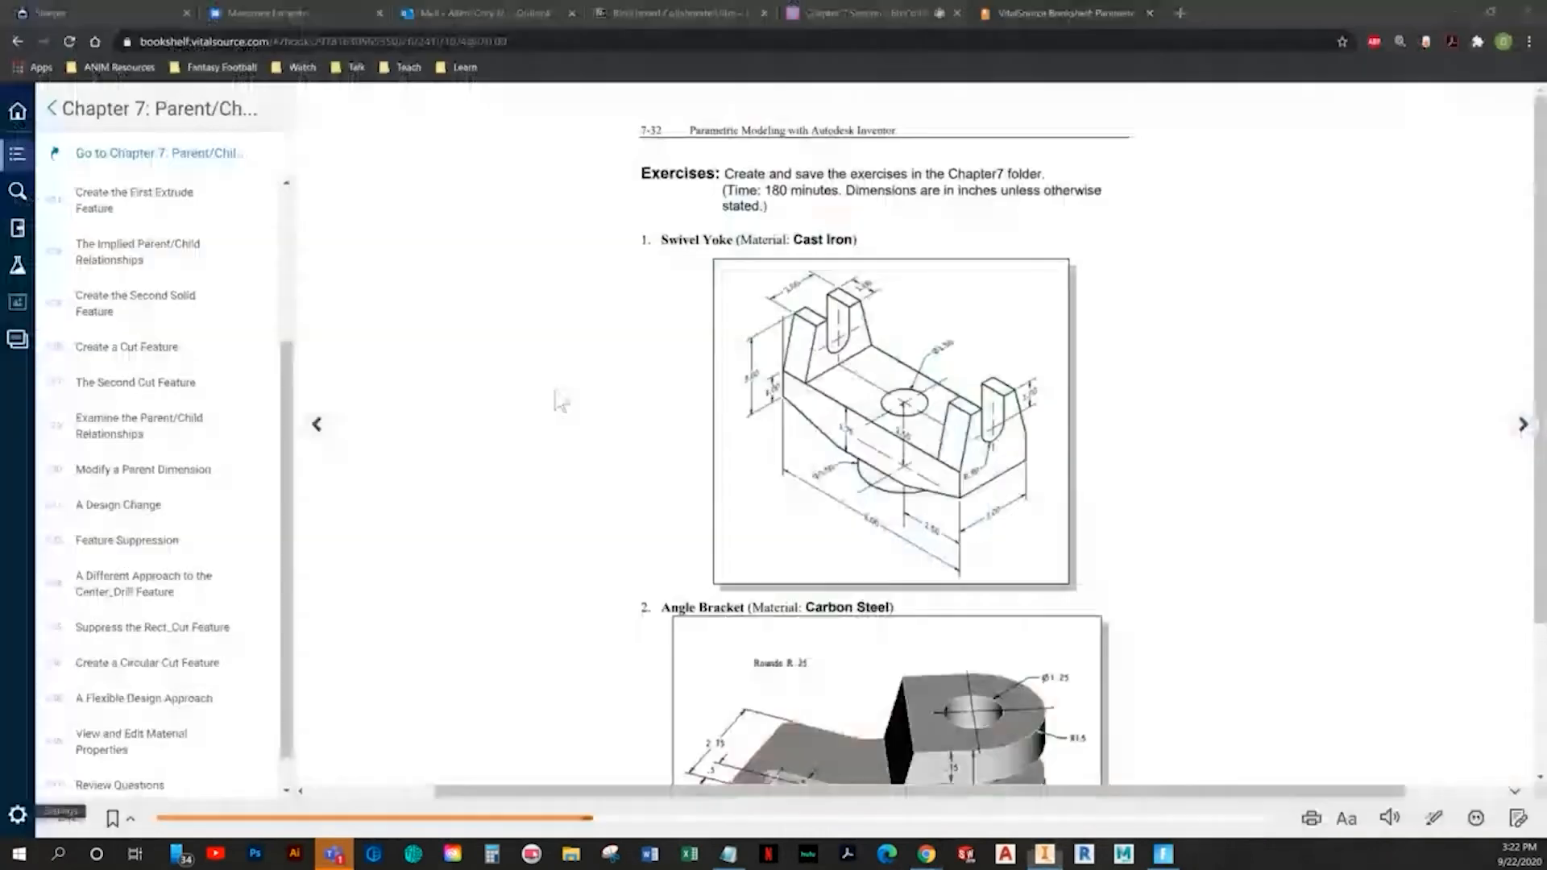
- Create a new Standard (in).ipt part, start a sketch on the horizontal XZ plane, and rotate the top view upright
{"action": "scroll", "coordinate": [709, 596], "scroll_direction": "down", "scroll_amount": 3}
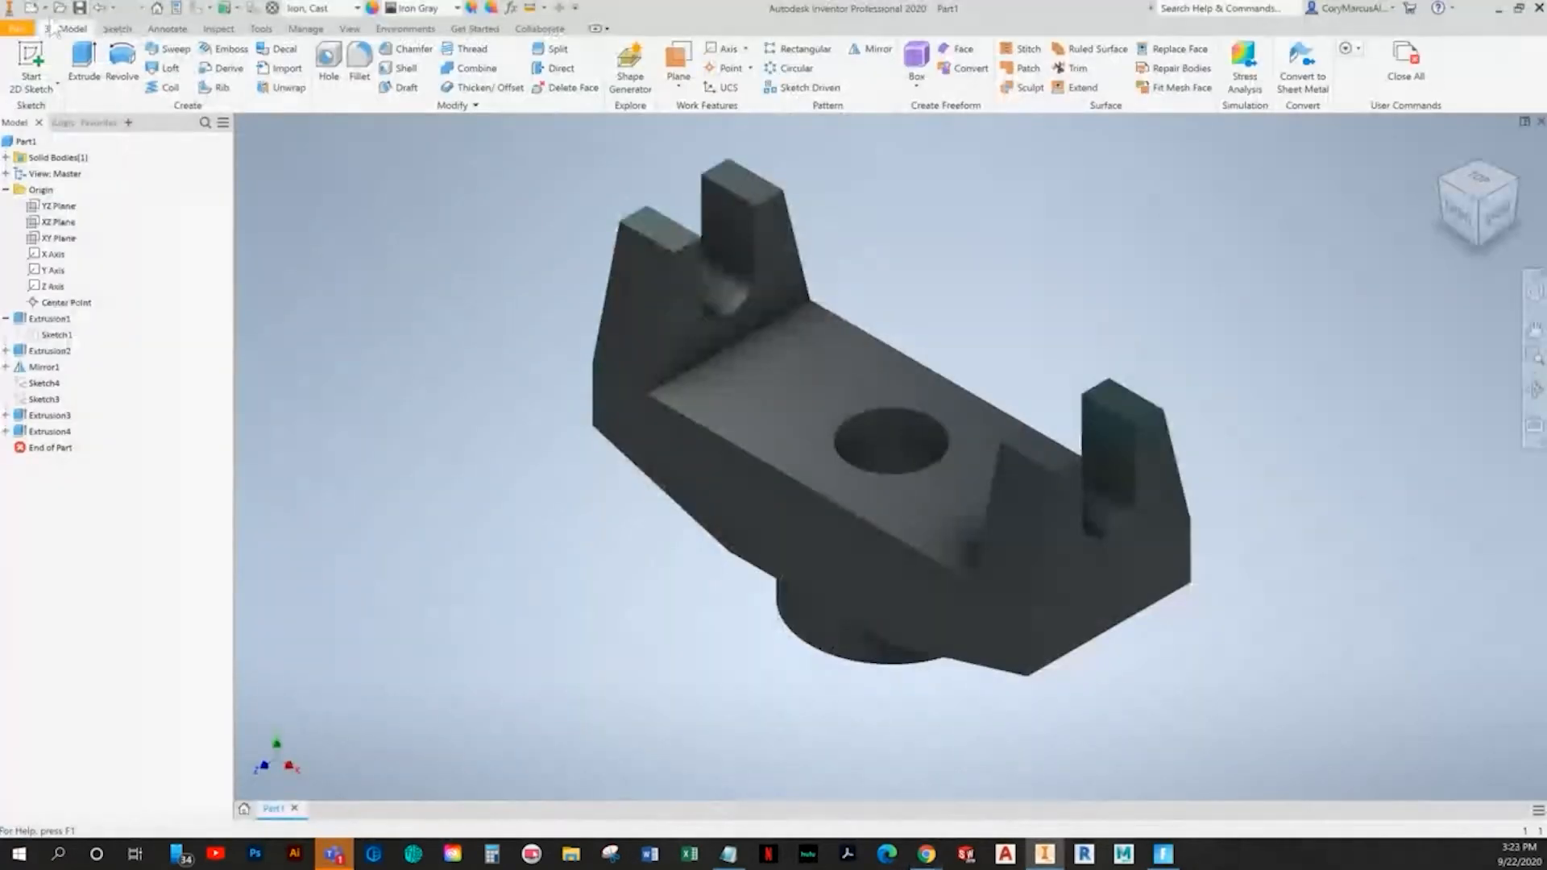
{"action": "left_click", "coordinate": [31, 8]}
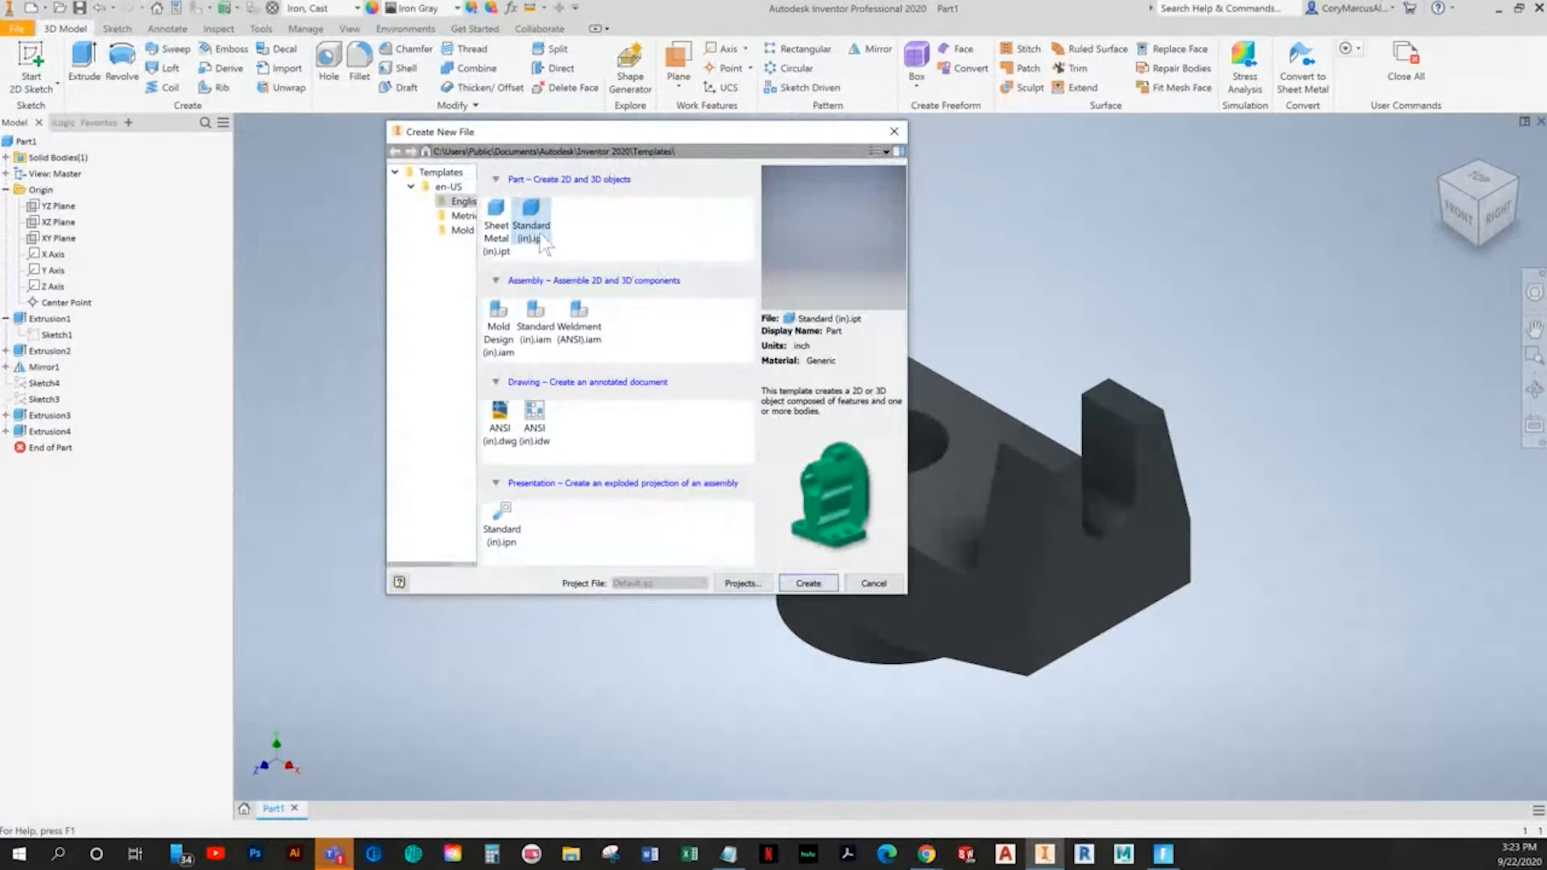
{"action": "double_click", "coordinate": [532, 230]}
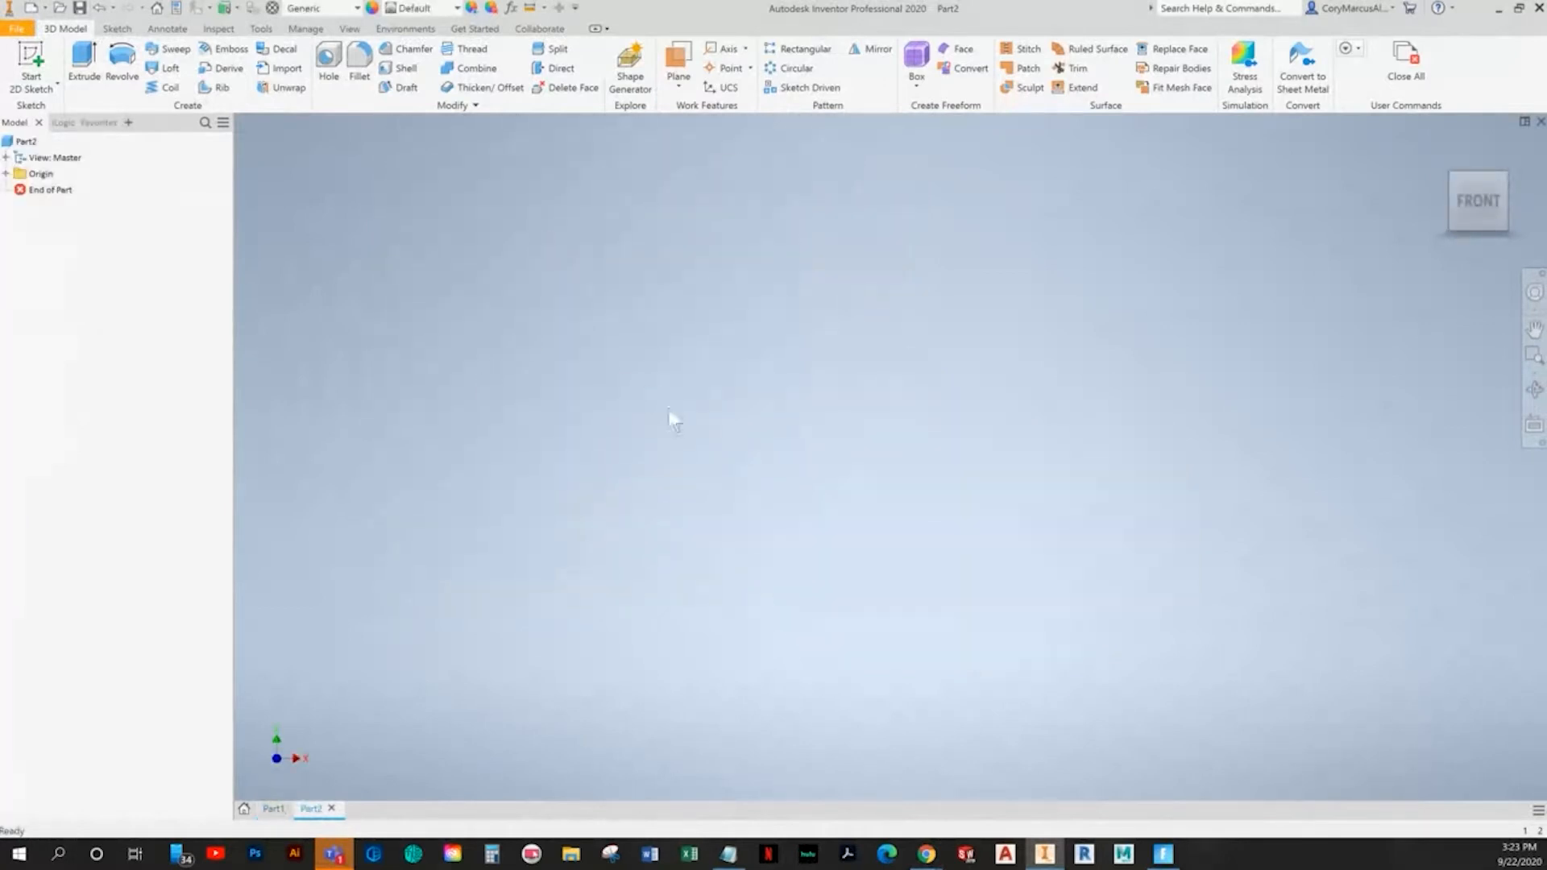
{"action": "left_click", "coordinate": [30, 61]}
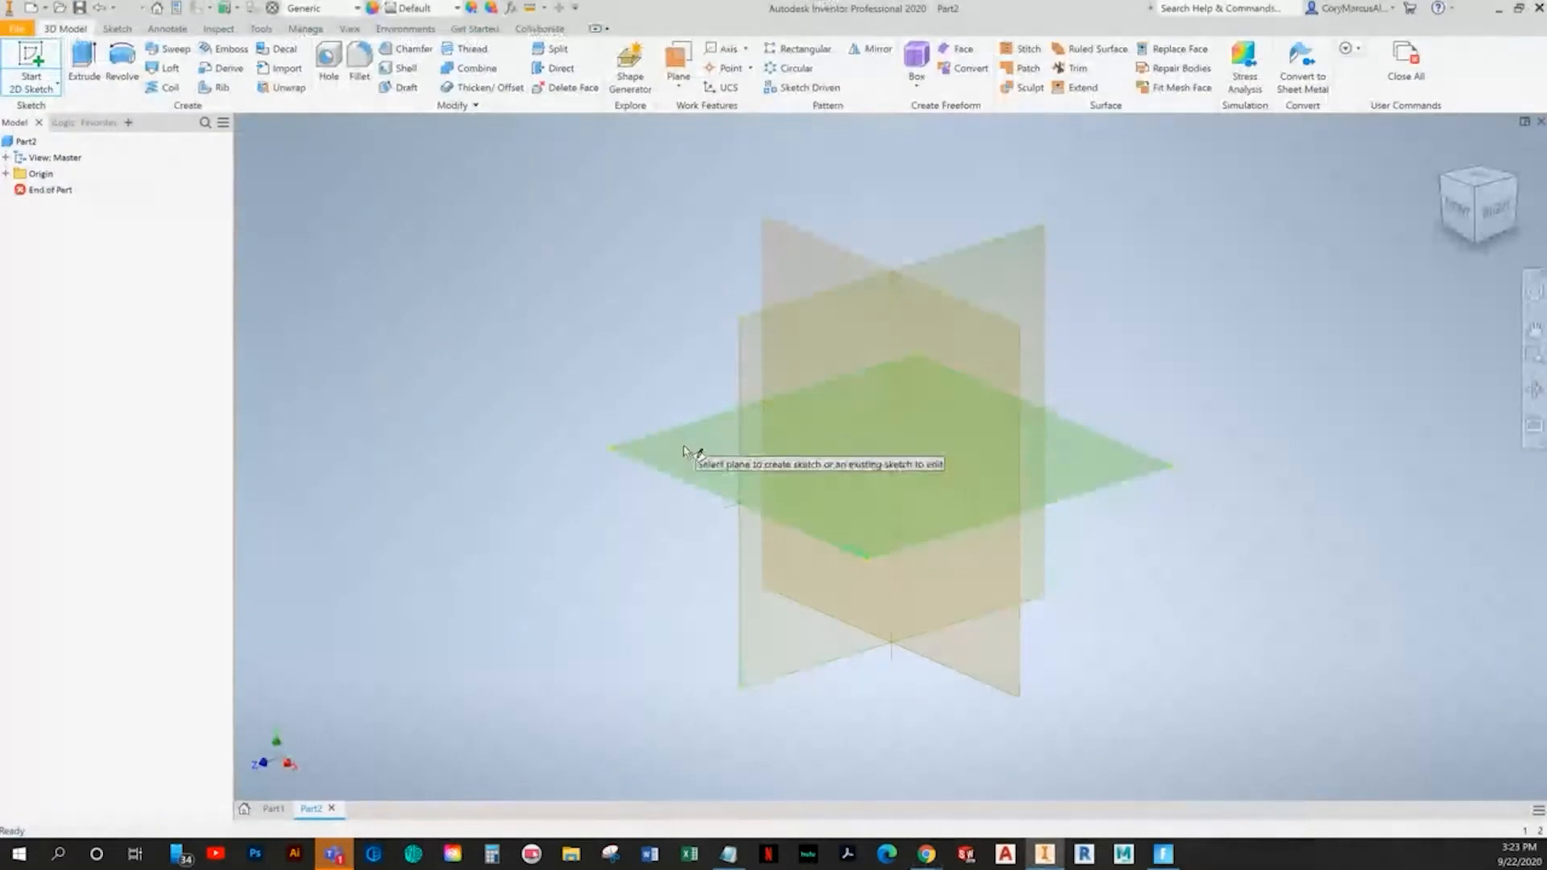
{"action": "left_click", "coordinate": [698, 452]}
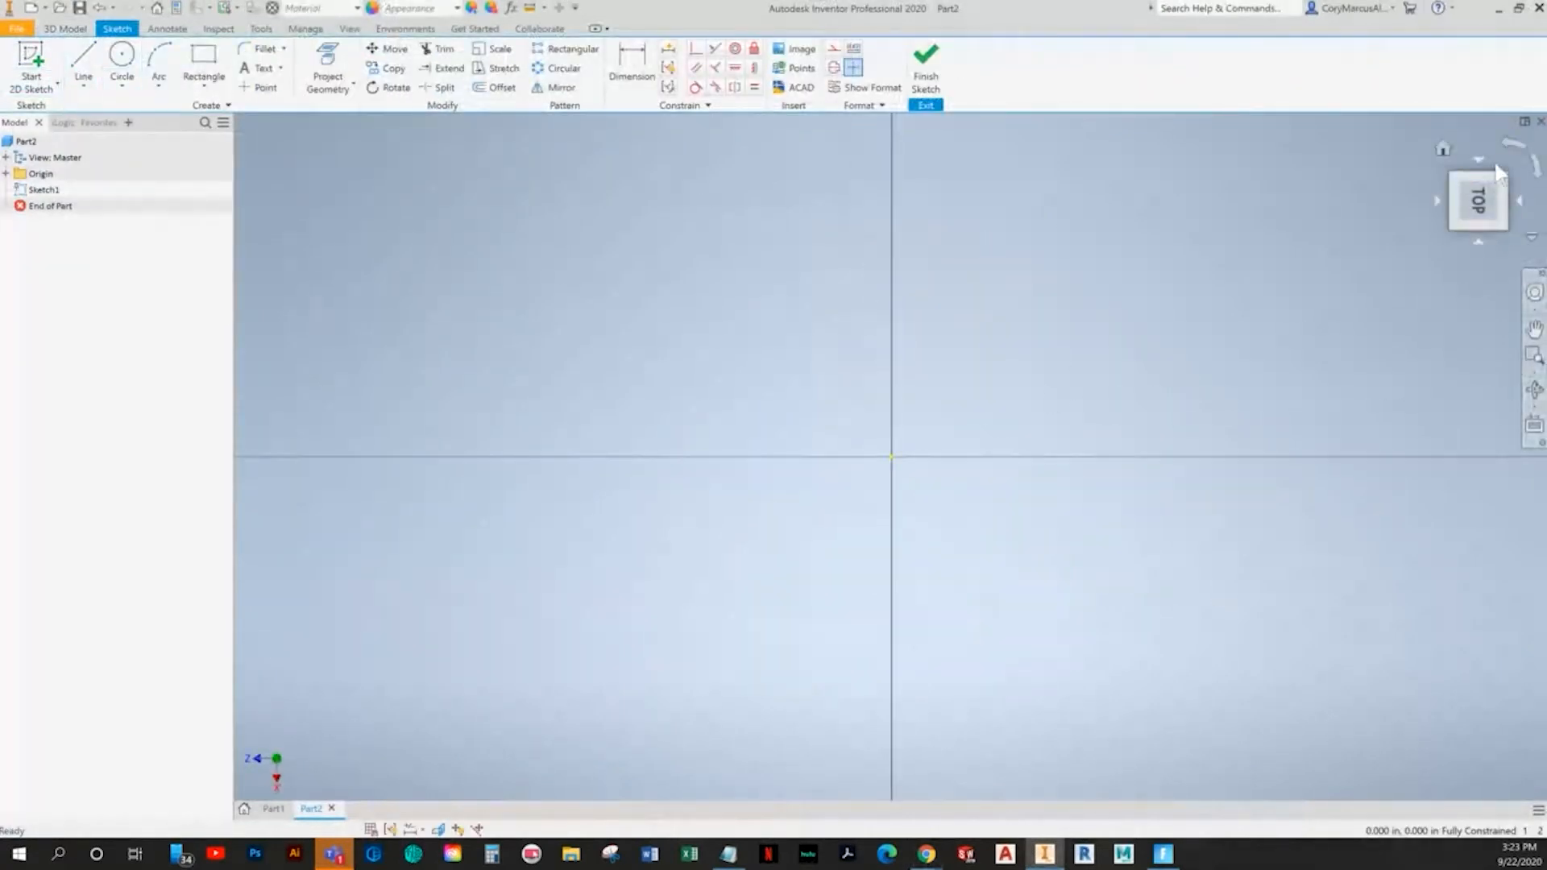
{"action": "left_click", "coordinate": [1513, 149]}
- Following the Angle Bracket drawing, sketch connected lines: a vertical end about 4.2 in long, a horizontal lower edge, and an upward-angled segment
{"action": "key", "text": "alt+Tab"}
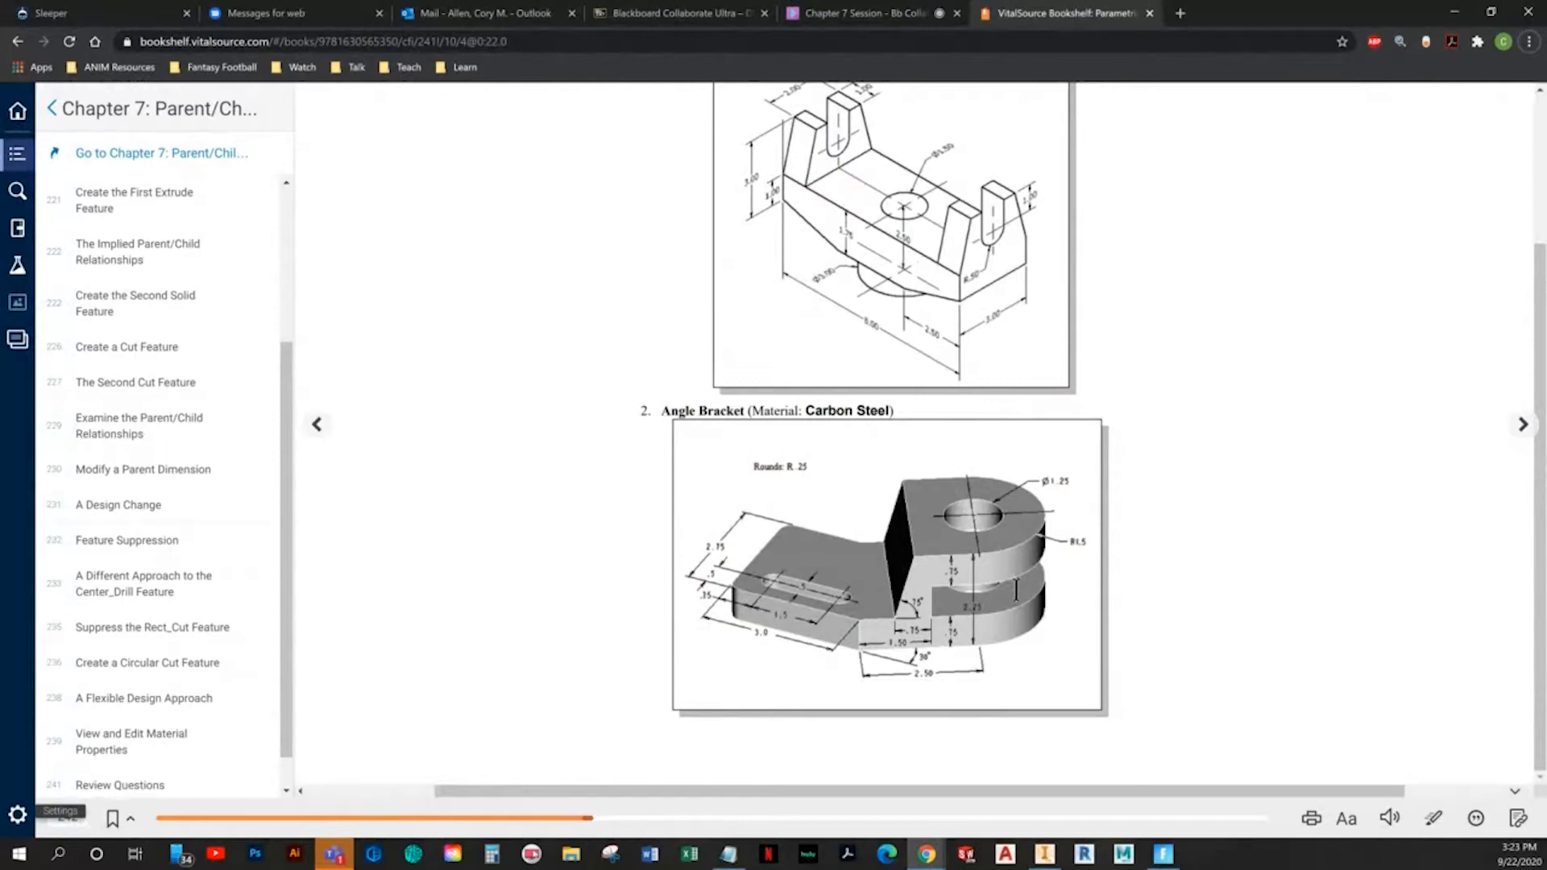
{"action": "left_click", "coordinate": [1045, 854]}
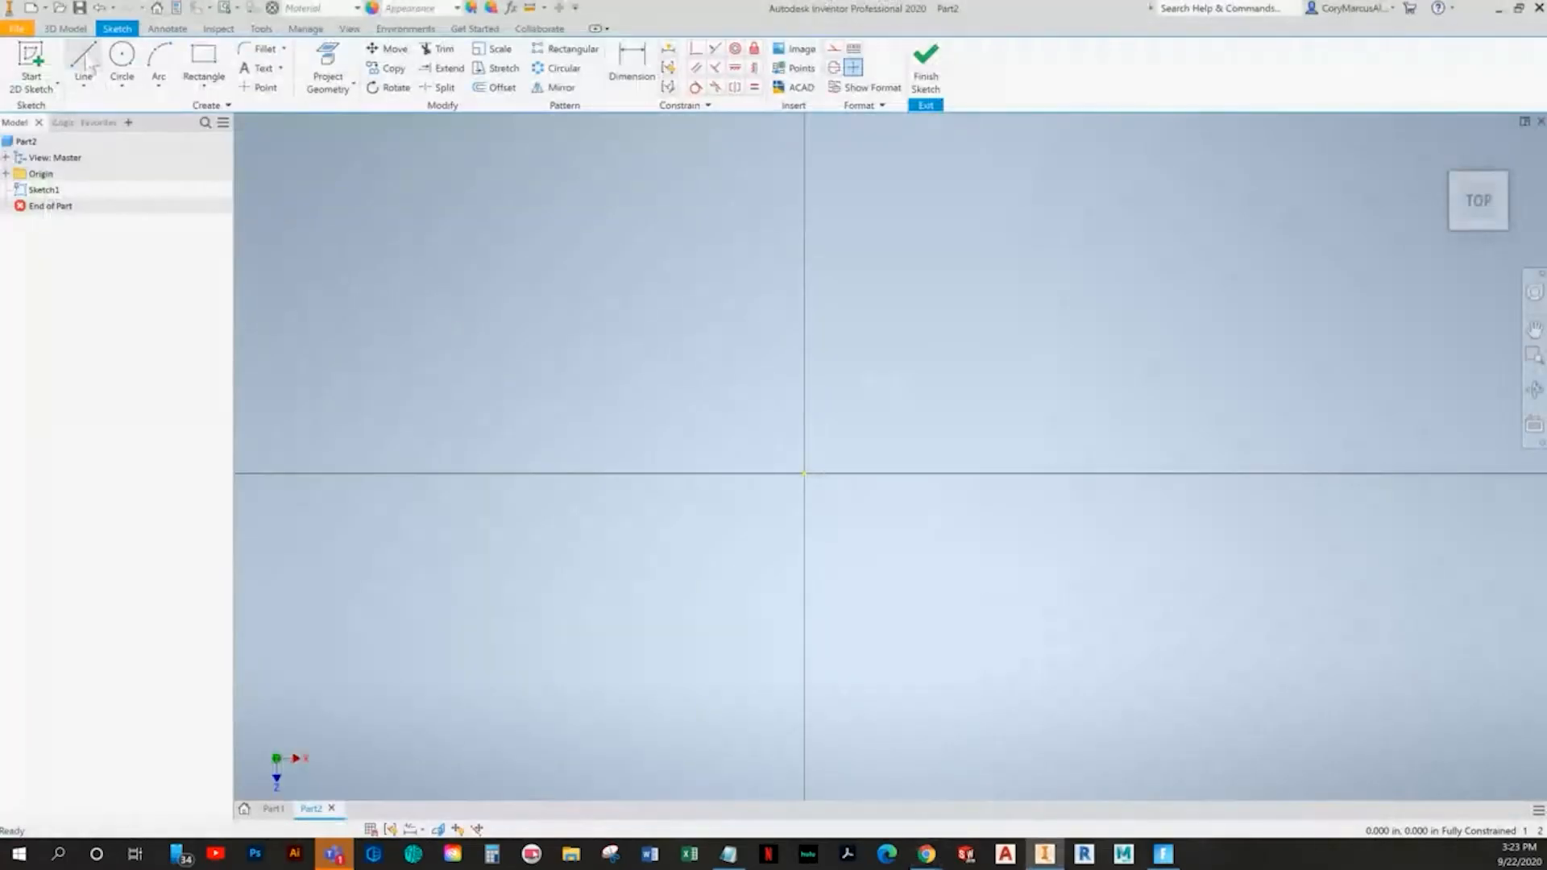
{"action": "key", "text": "alt+Tab"}
{"action": "key", "text": "alt+Tab"}
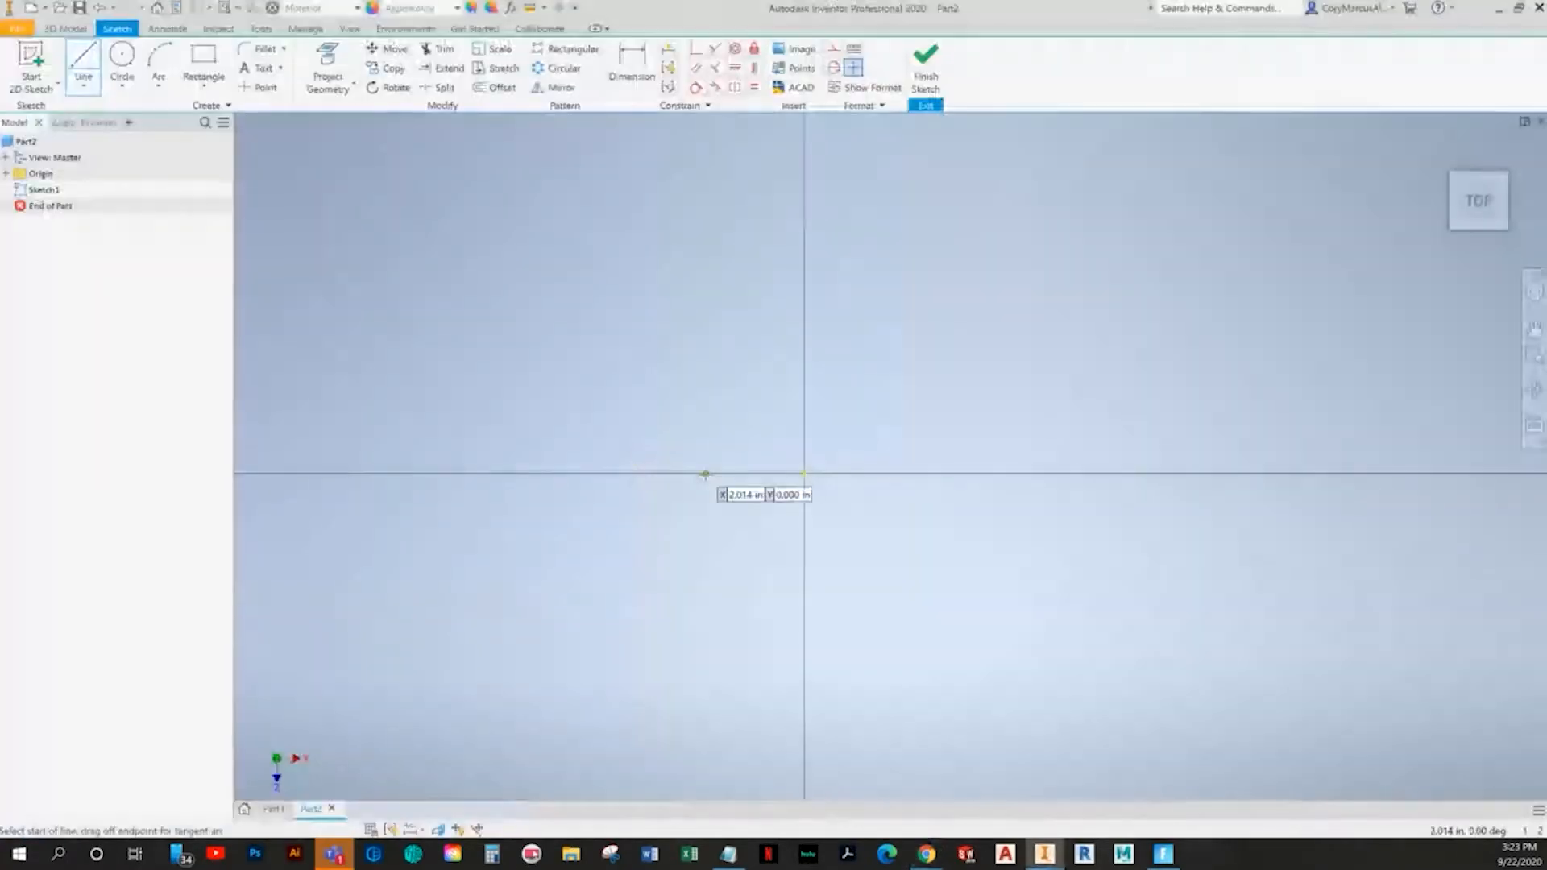
{"action": "key", "text": "alt+Tab"}
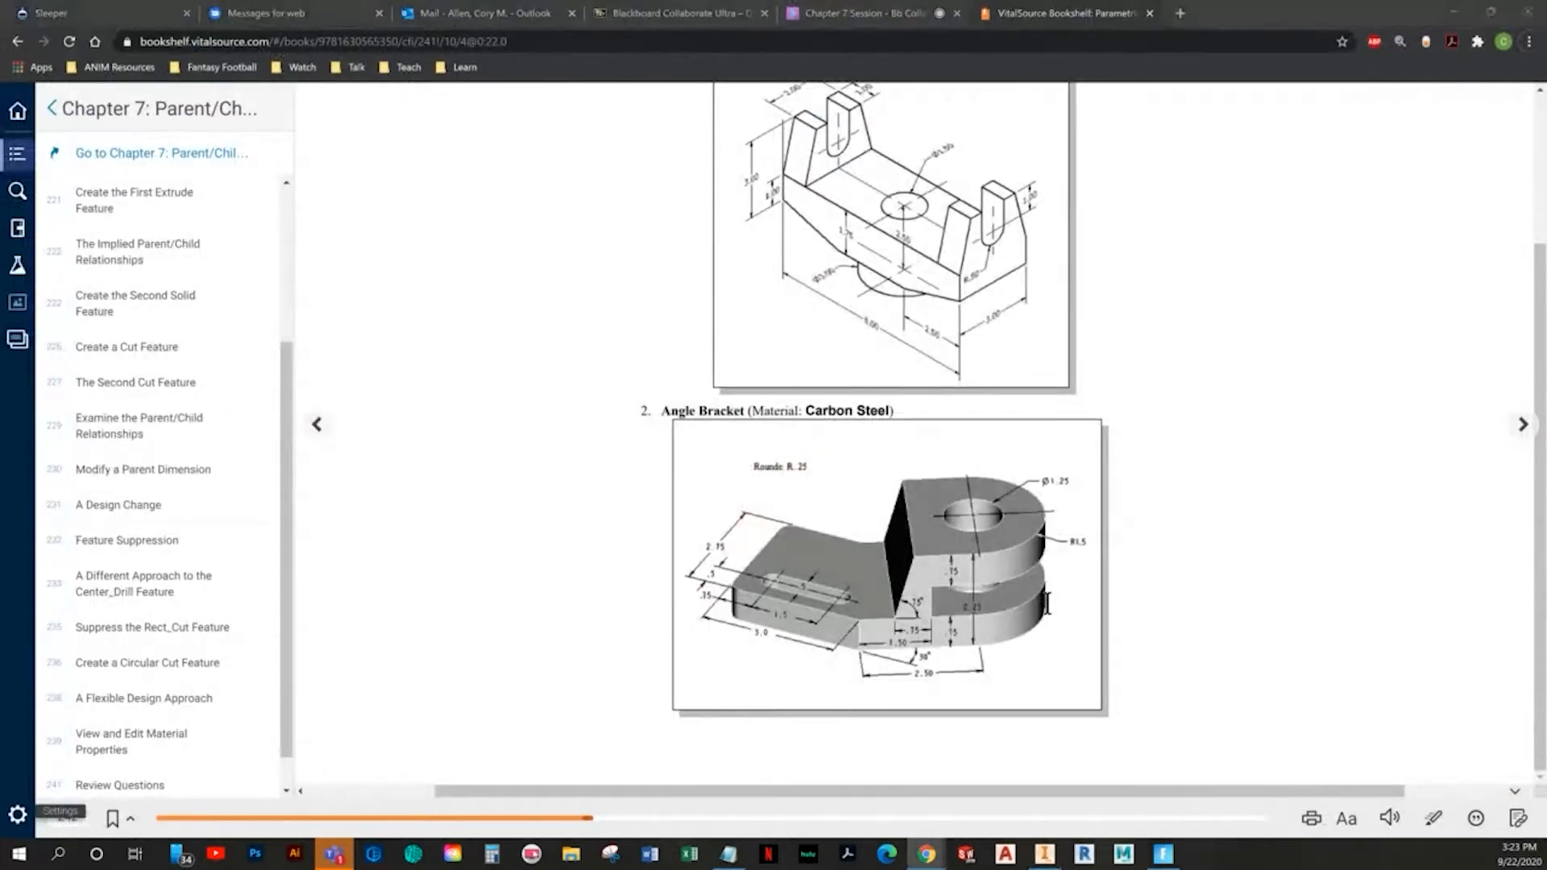
{"action": "key", "text": "alt+Tab"}
{"action": "left_click", "coordinate": [579, 225]}
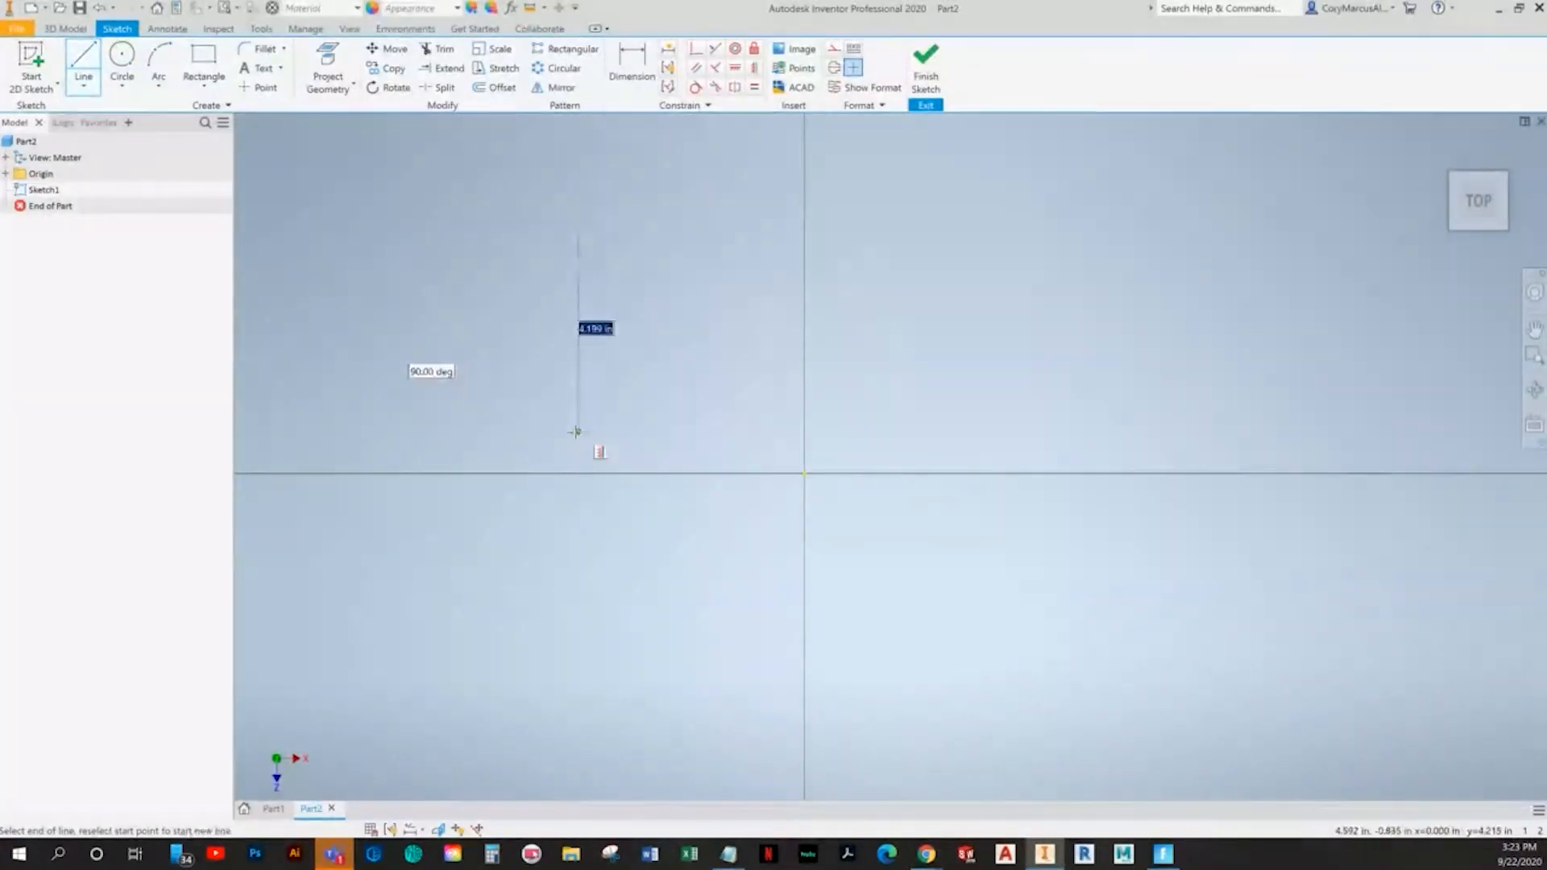
{"action": "left_click", "coordinate": [578, 433]}
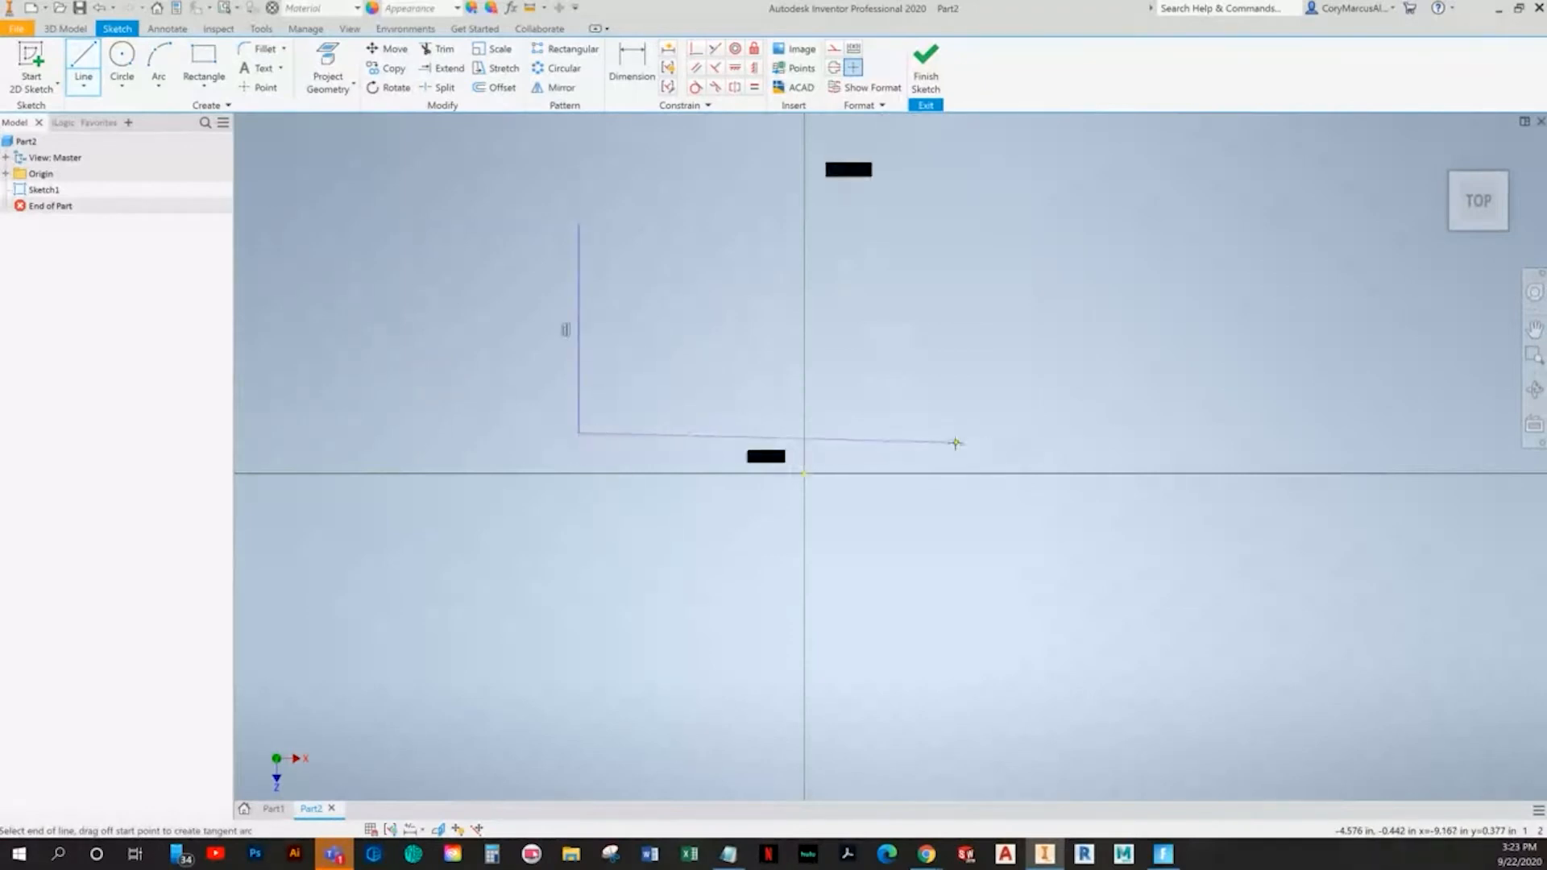
{"action": "left_click", "coordinate": [925, 433]}
{"action": "left_click", "coordinate": [1201, 292]}
{"action": "middle_click_drag", "start_coordinate": [1202, 291], "coordinate": [1133, 439]}
{"action": "key", "text": "Escape"}
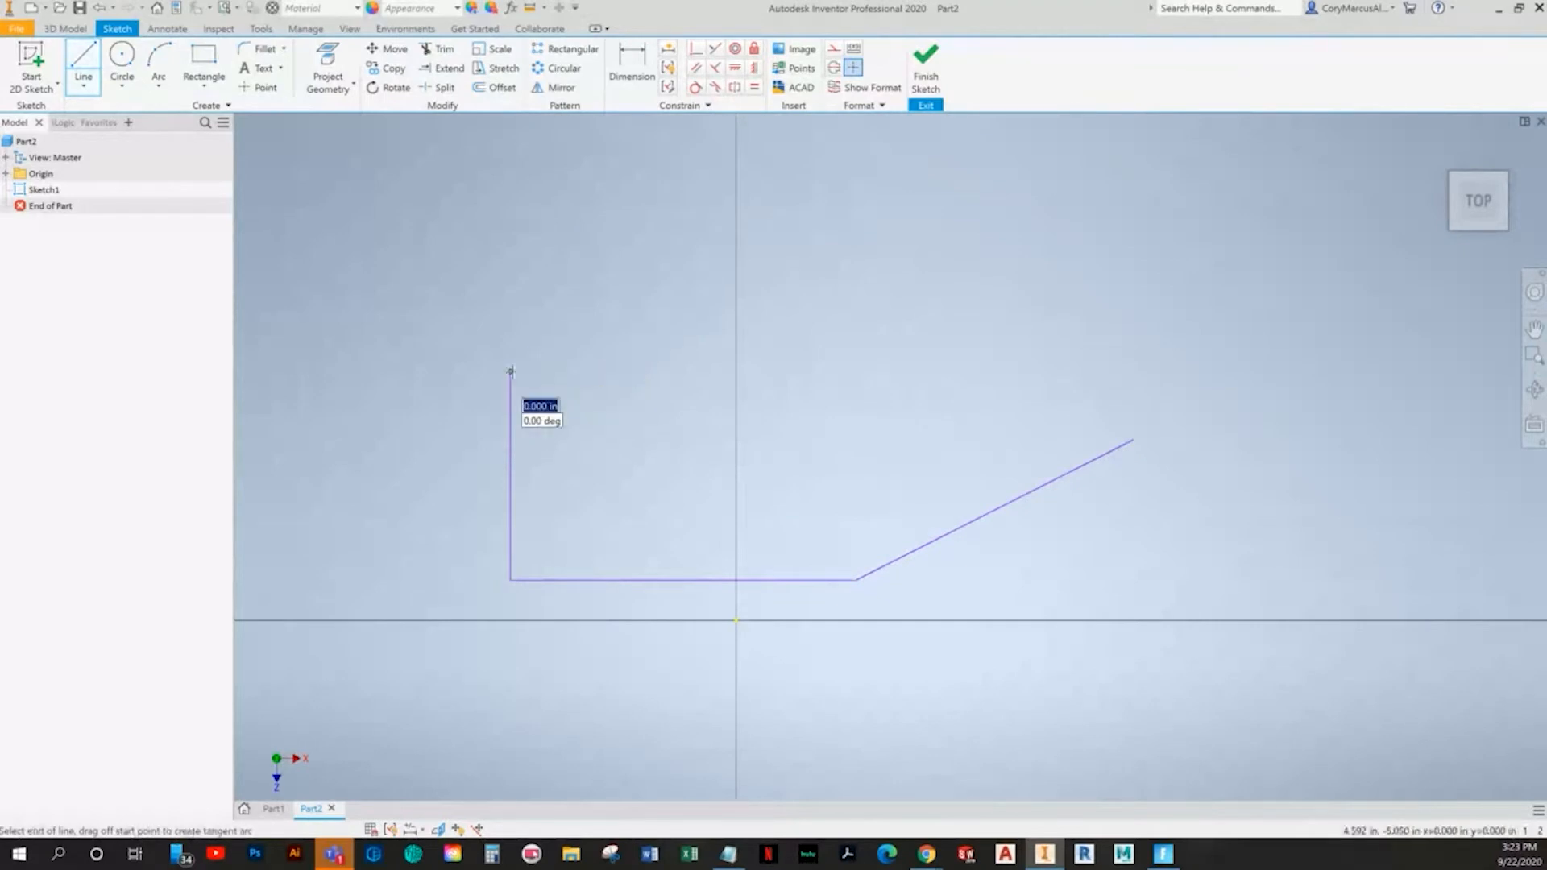
- Sketch the profile's upper edge from the vertical line's top end: a horizontal line followed by an upward-angled line about 5.8 in long
{"action": "key", "text": "alt+Tab"}
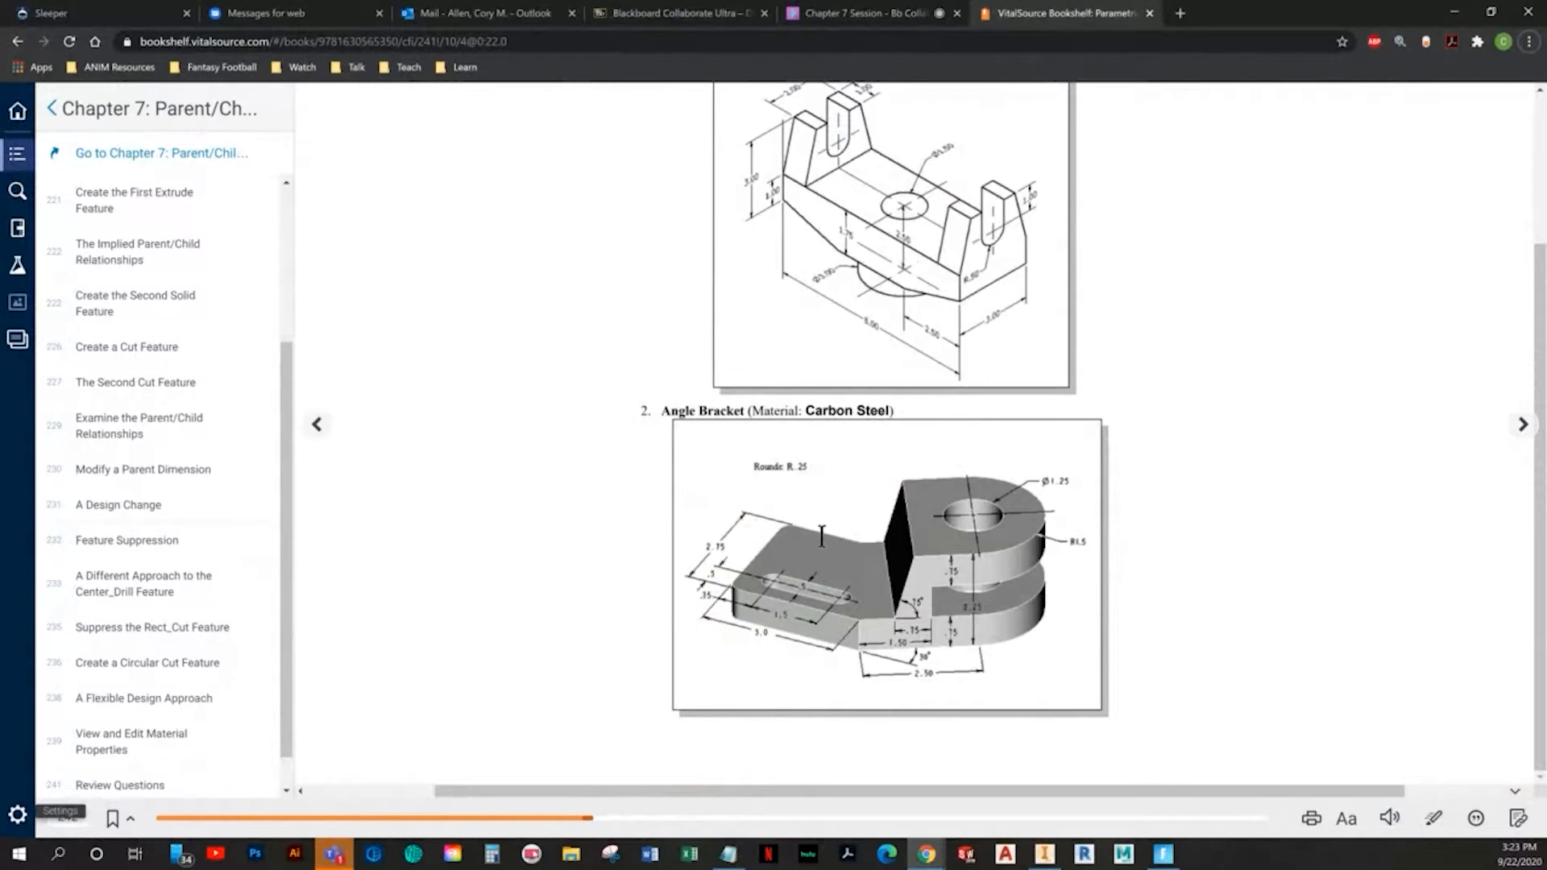
{"action": "key", "text": "alt+Tab"}
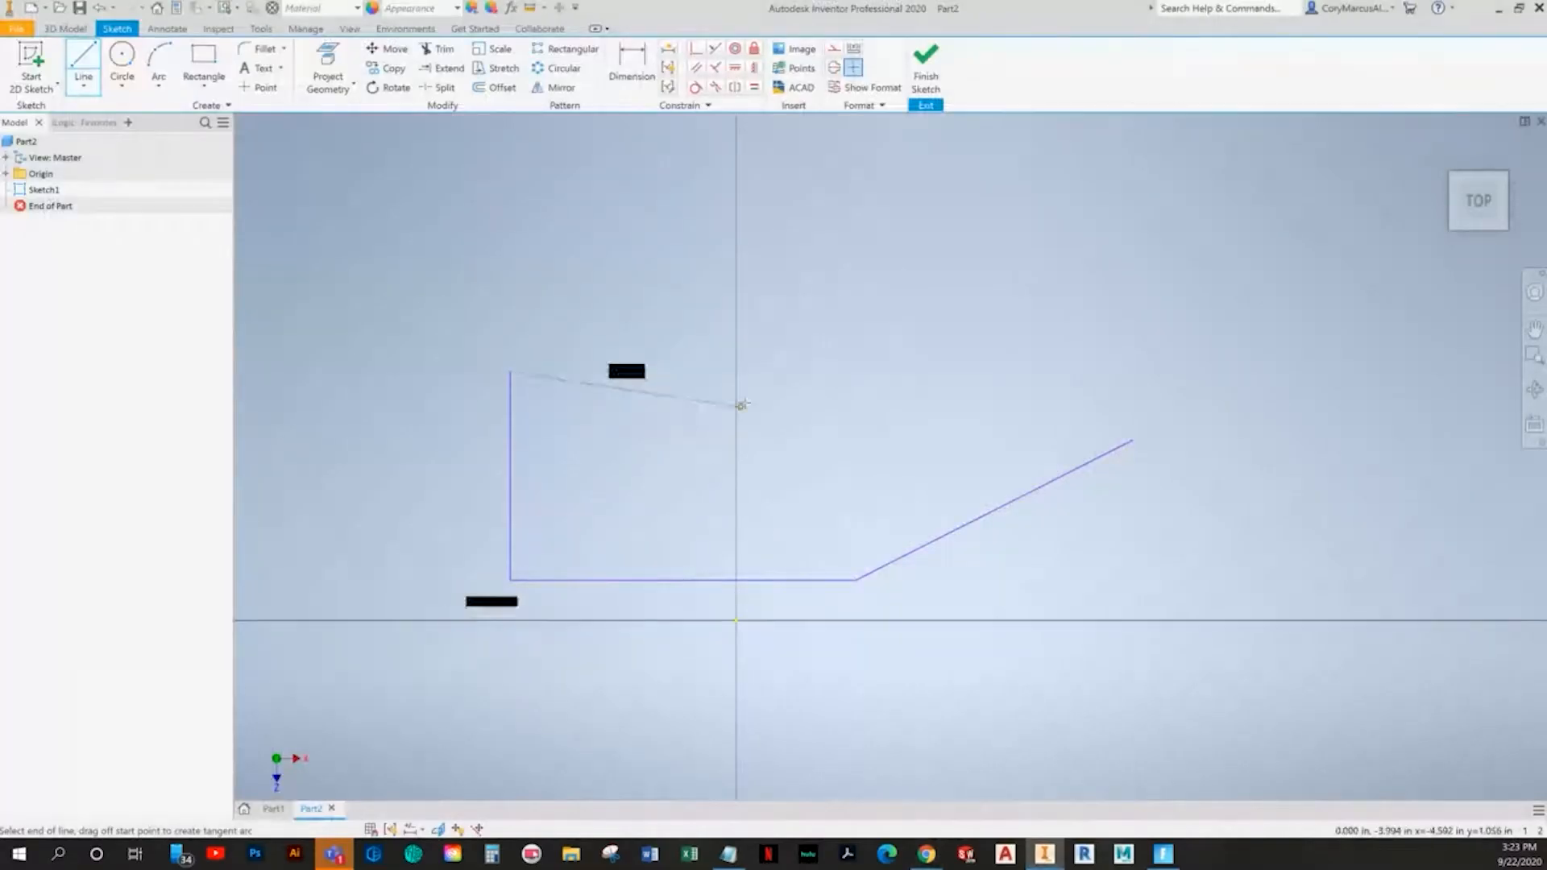
{"action": "left_click", "coordinate": [777, 370]}
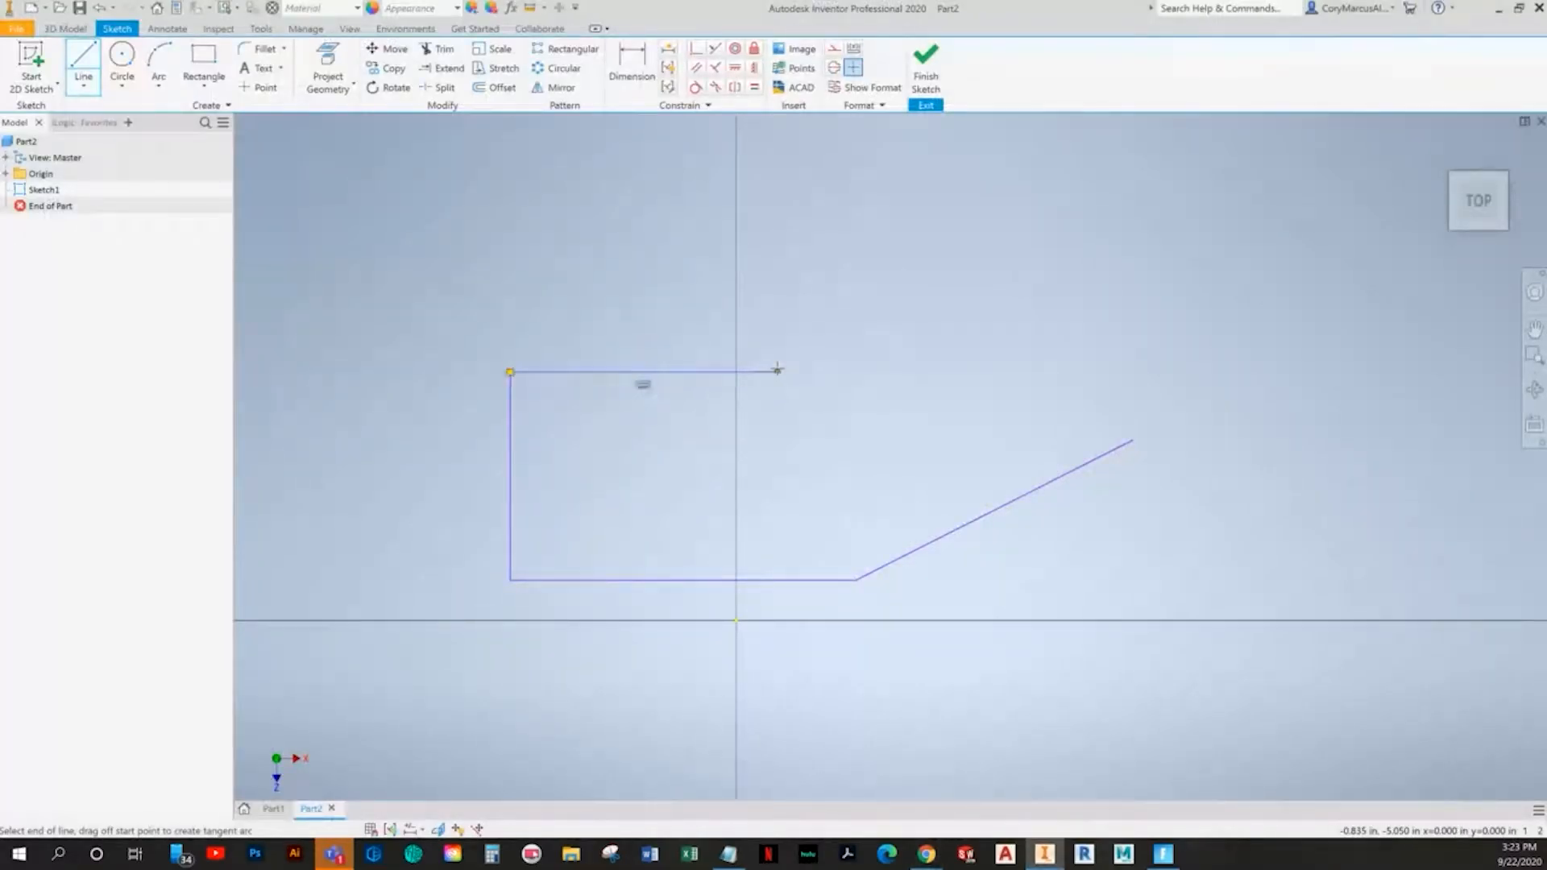
{"action": "key", "text": "alt+Tab"}
{"action": "key", "text": "alt+Tab"}
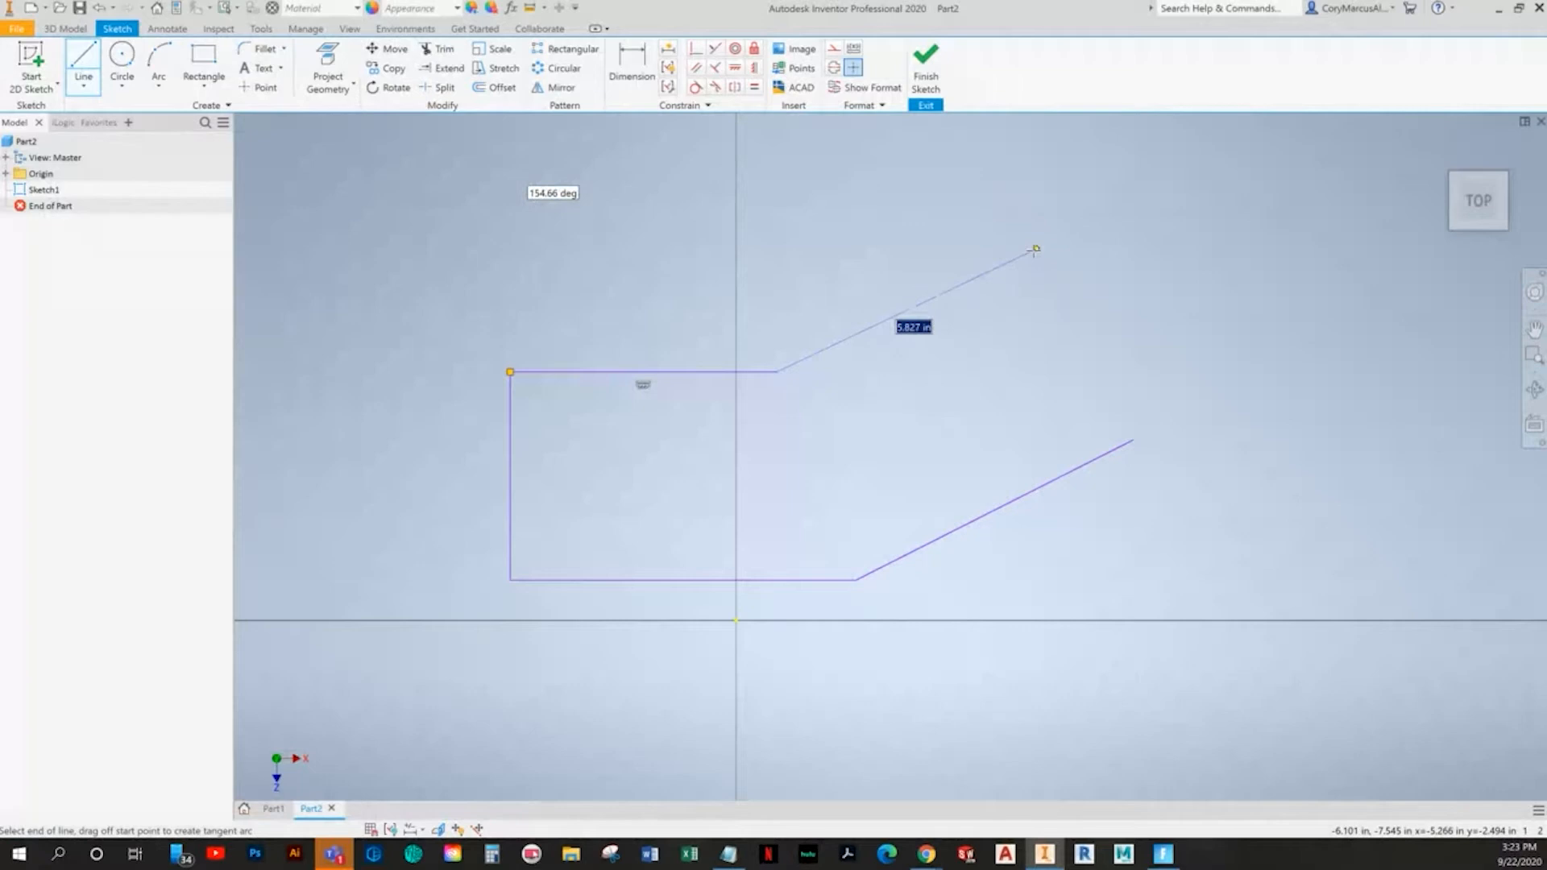
{"action": "left_click", "coordinate": [1035, 247]}
- Constrain the upper and lower angled lines to be parallel
{"action": "left_click", "coordinate": [695, 68]}
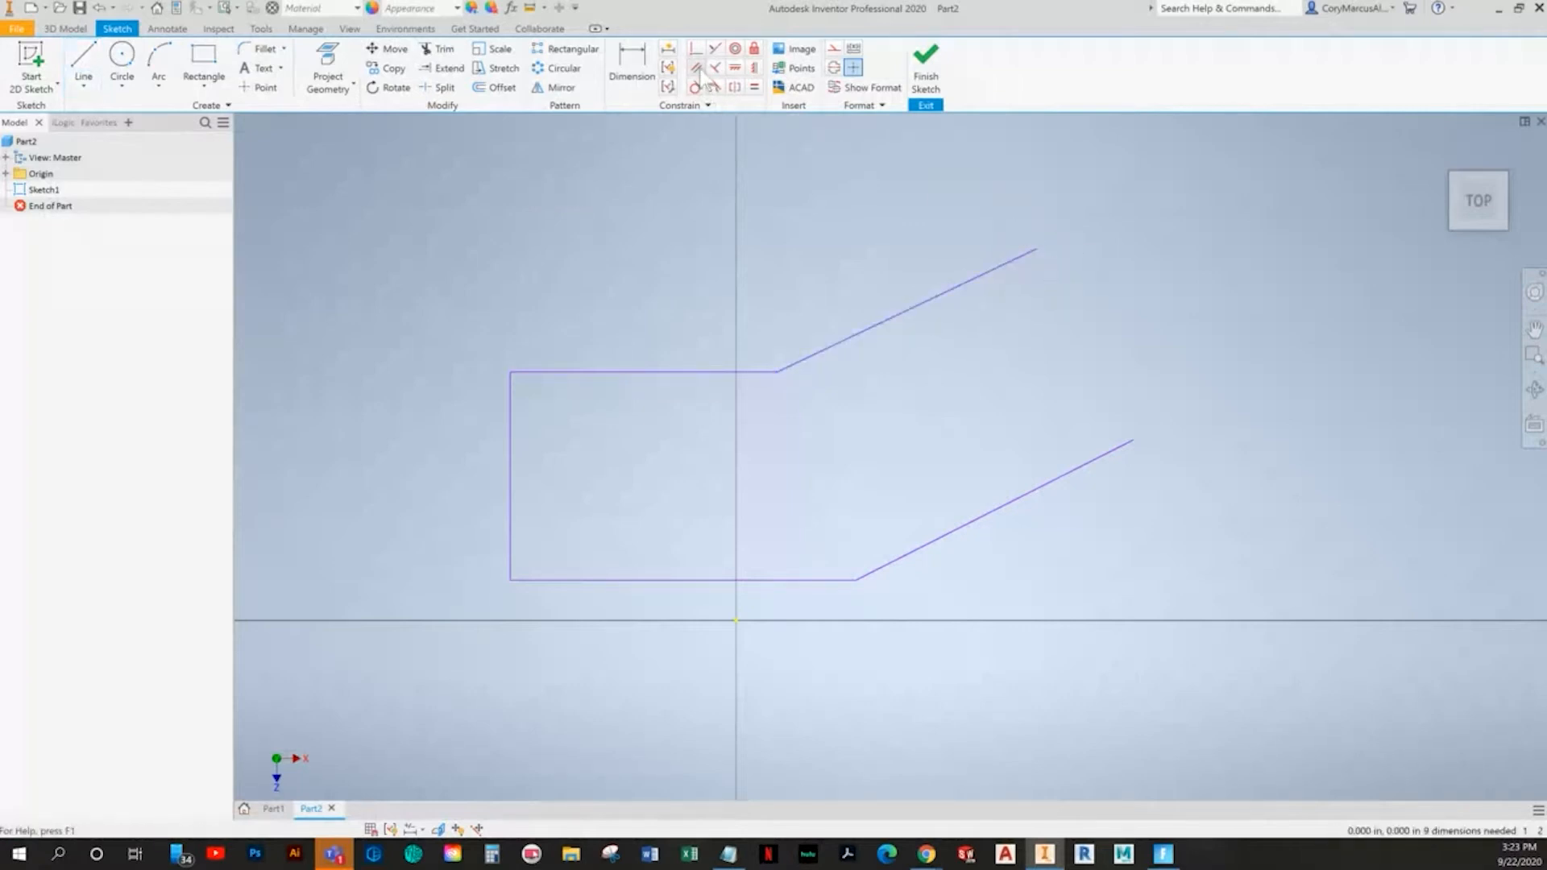
{"action": "left_click", "coordinate": [877, 327]}
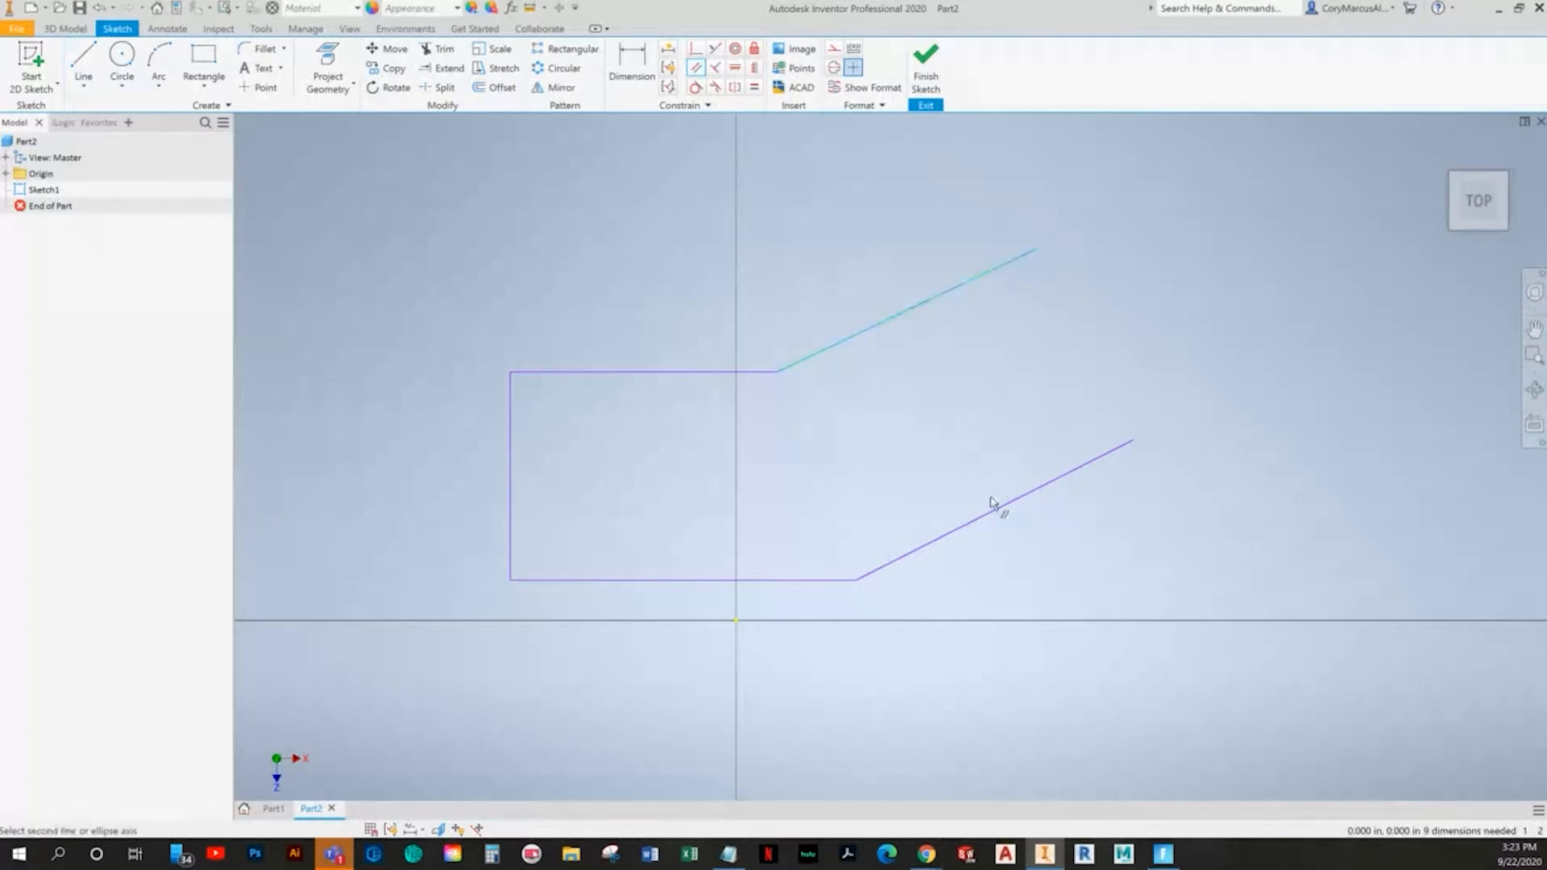
{"action": "left_click", "coordinate": [995, 522]}
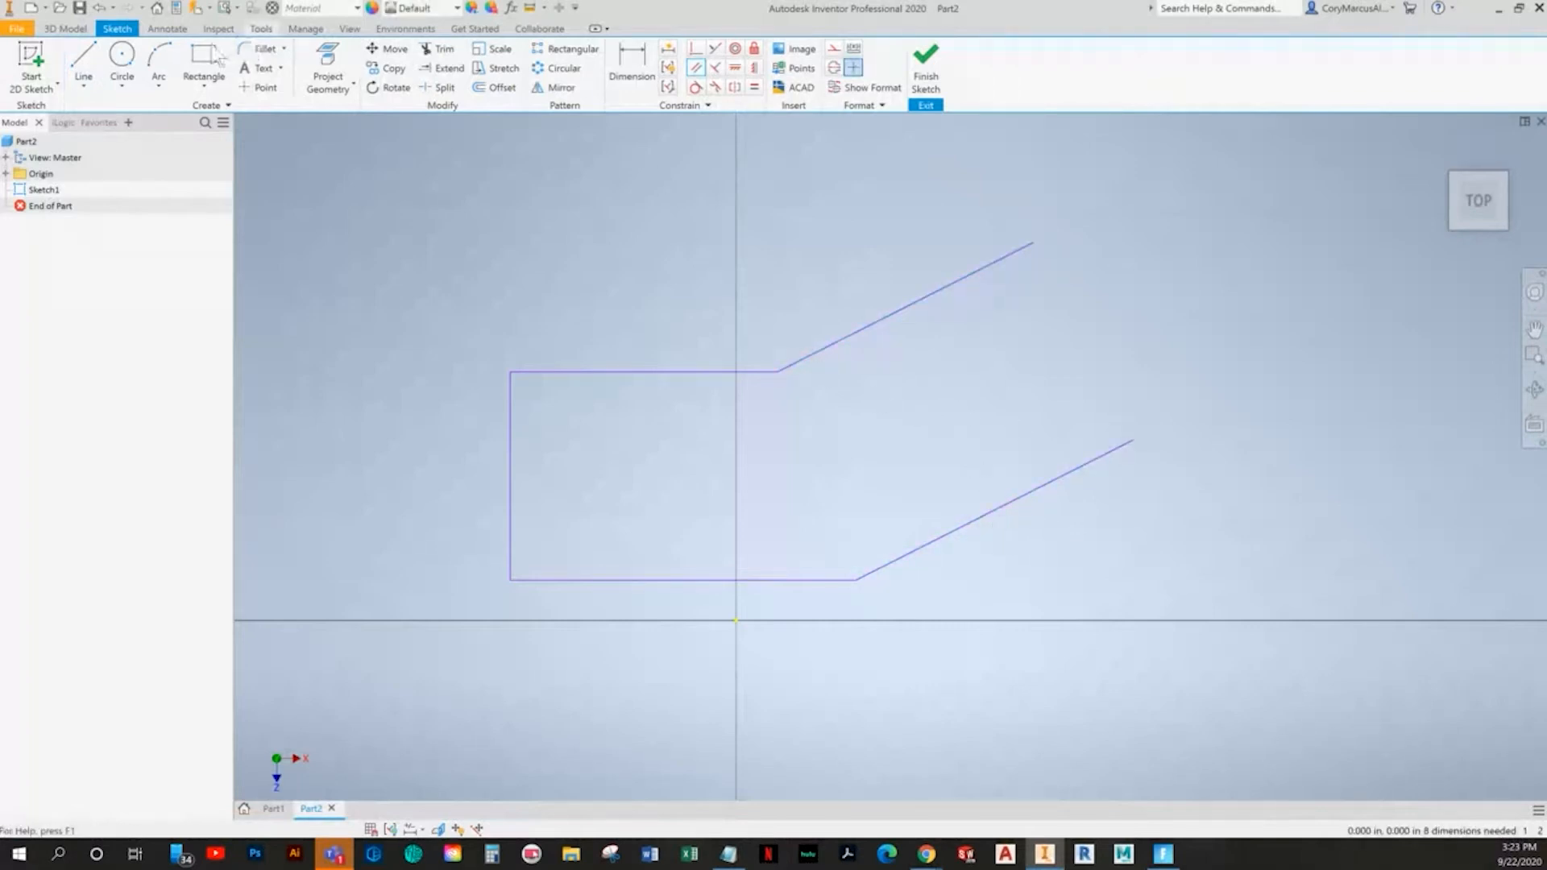
- Draw a circle between the two angled lines and make it tangent to both
{"action": "left_click", "coordinate": [122, 58]}
{"action": "left_click", "coordinate": [946, 414]}
{"action": "left_click", "coordinate": [1011, 360]}
{"action": "key", "text": "Escape"}
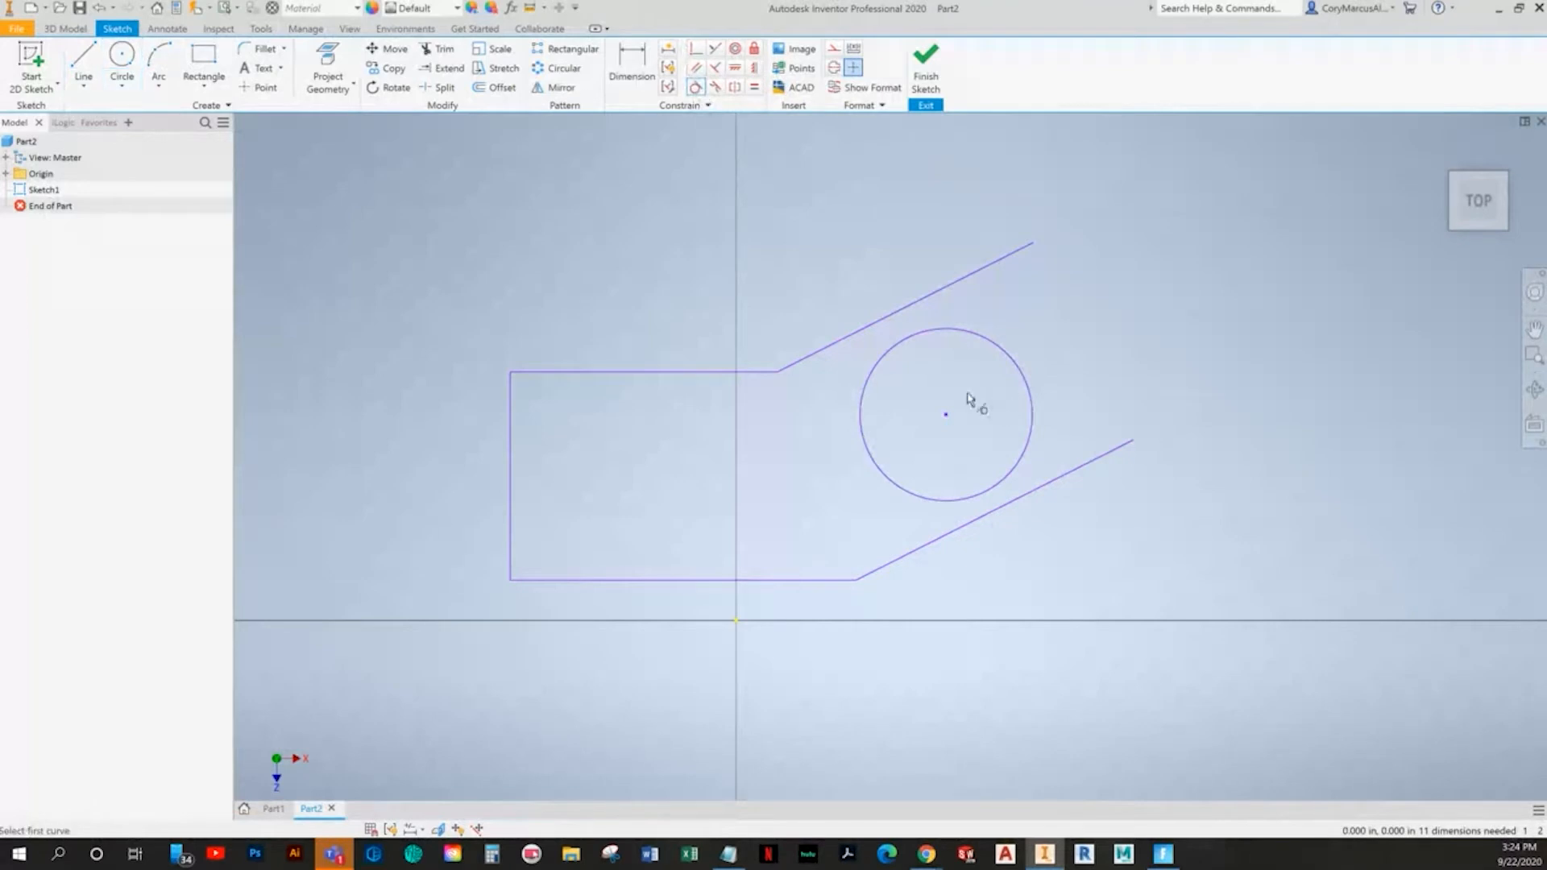
{"action": "left_click", "coordinate": [905, 354]}
{"action": "left_click", "coordinate": [899, 327]}
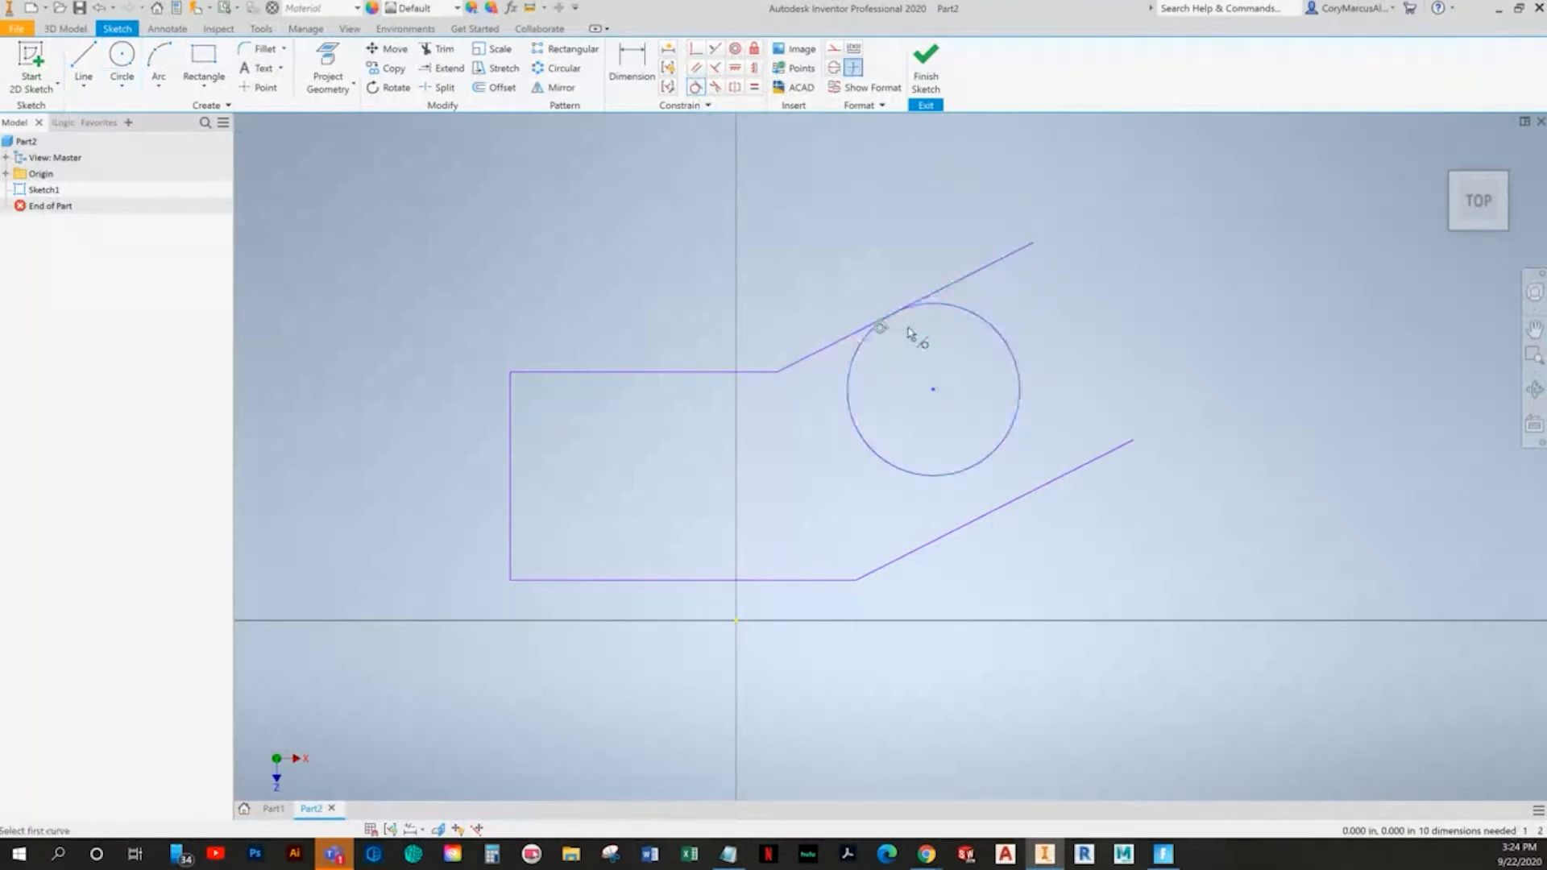
{"action": "left_click", "coordinate": [947, 317]}
{"action": "left_click", "coordinate": [1031, 493]}
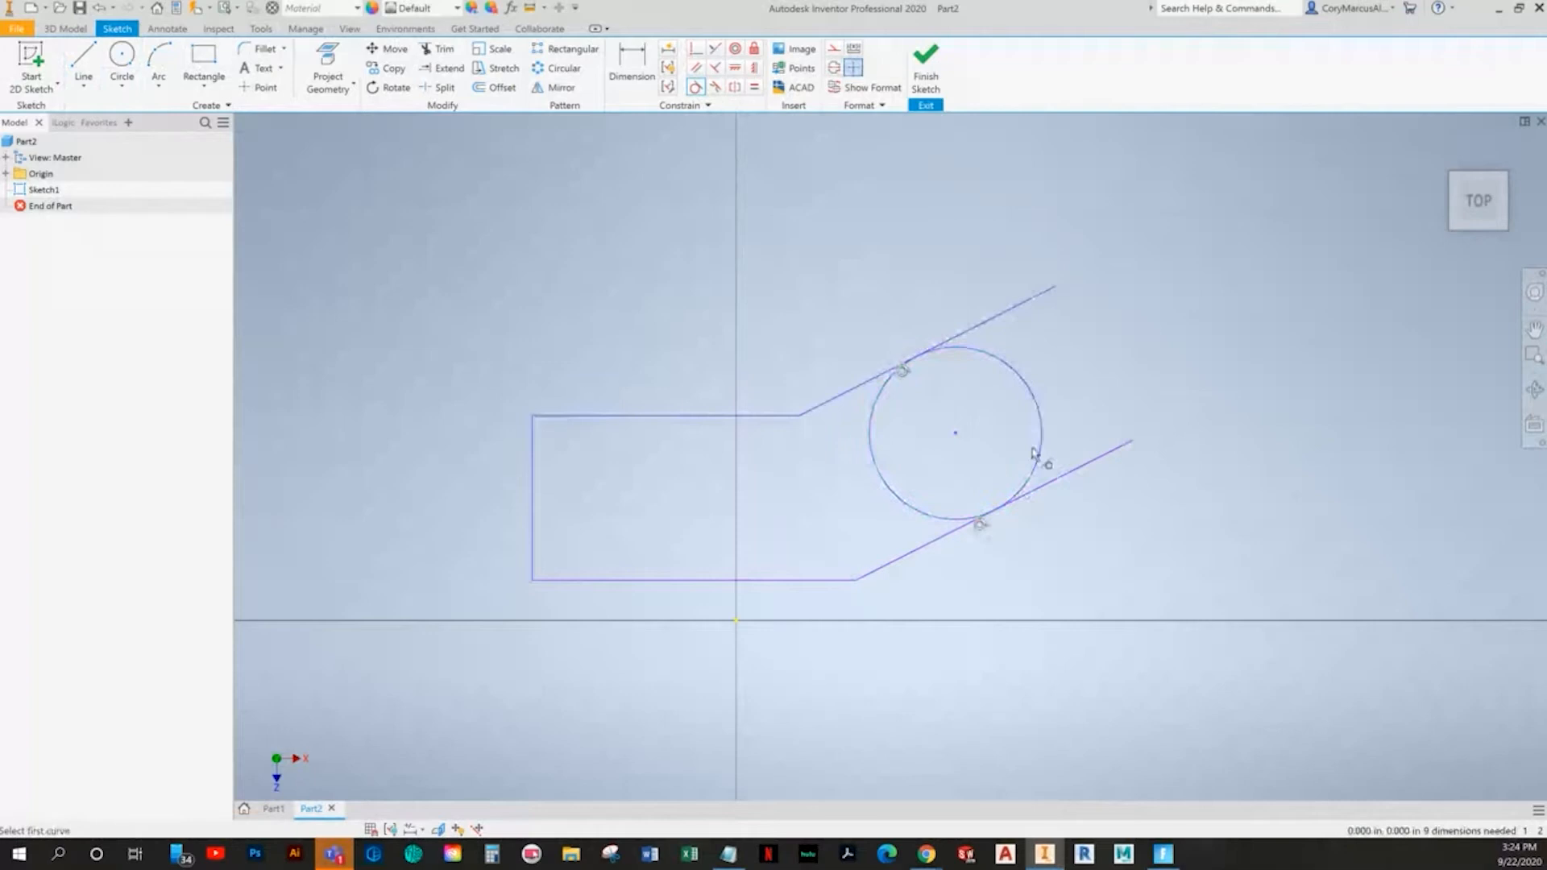
- Trim the circle's inner arc and the angled lines' overhanging ends to leave a closed profile with a rounded end
{"action": "left_click", "coordinate": [439, 49]}
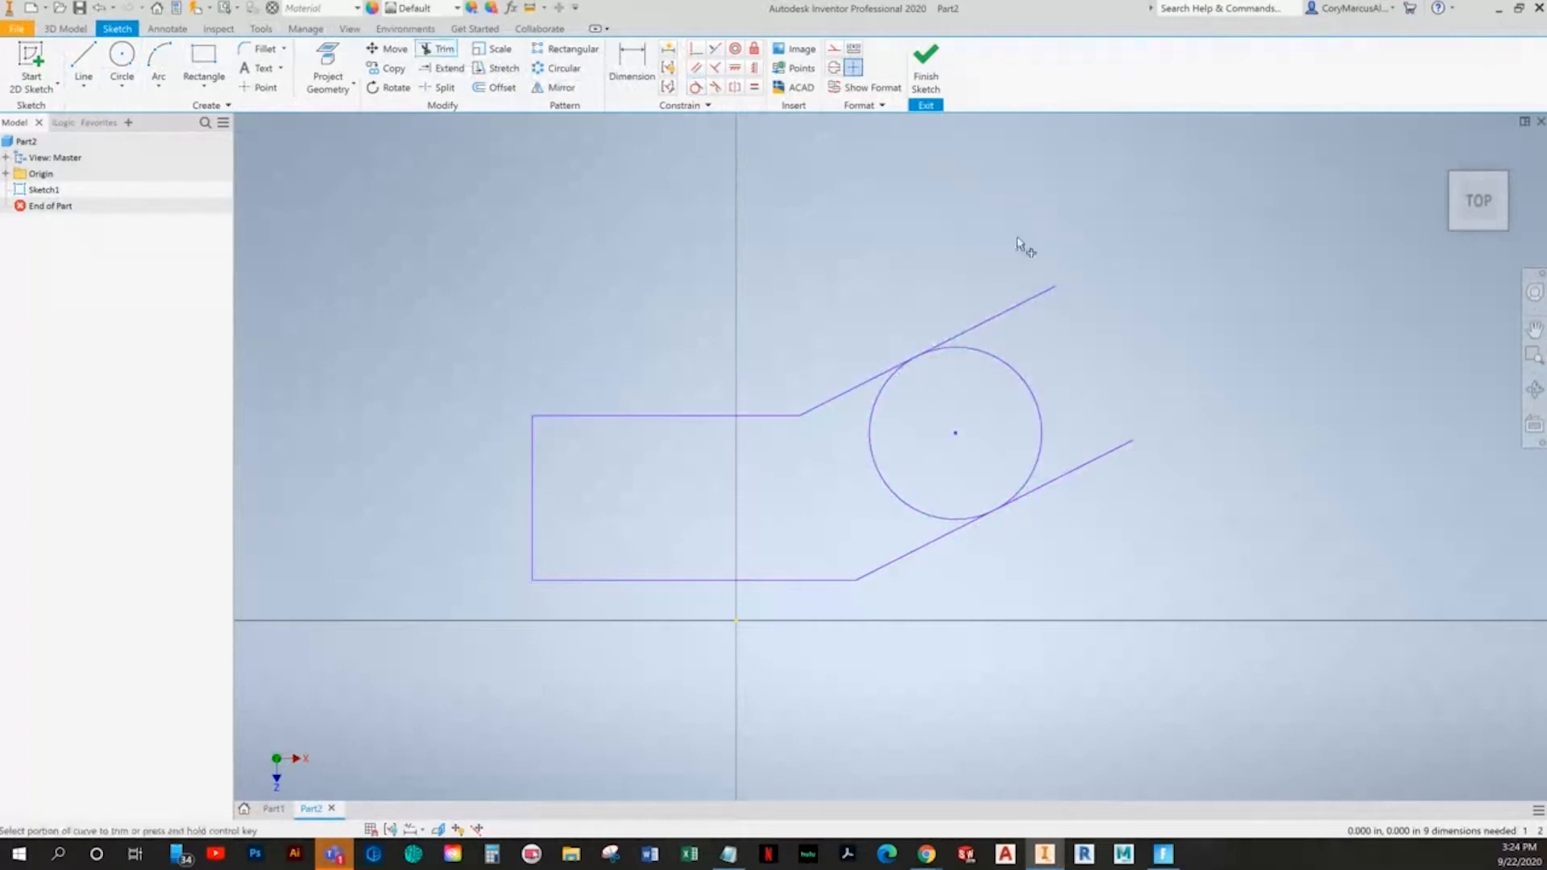
{"action": "left_click", "coordinate": [885, 489]}
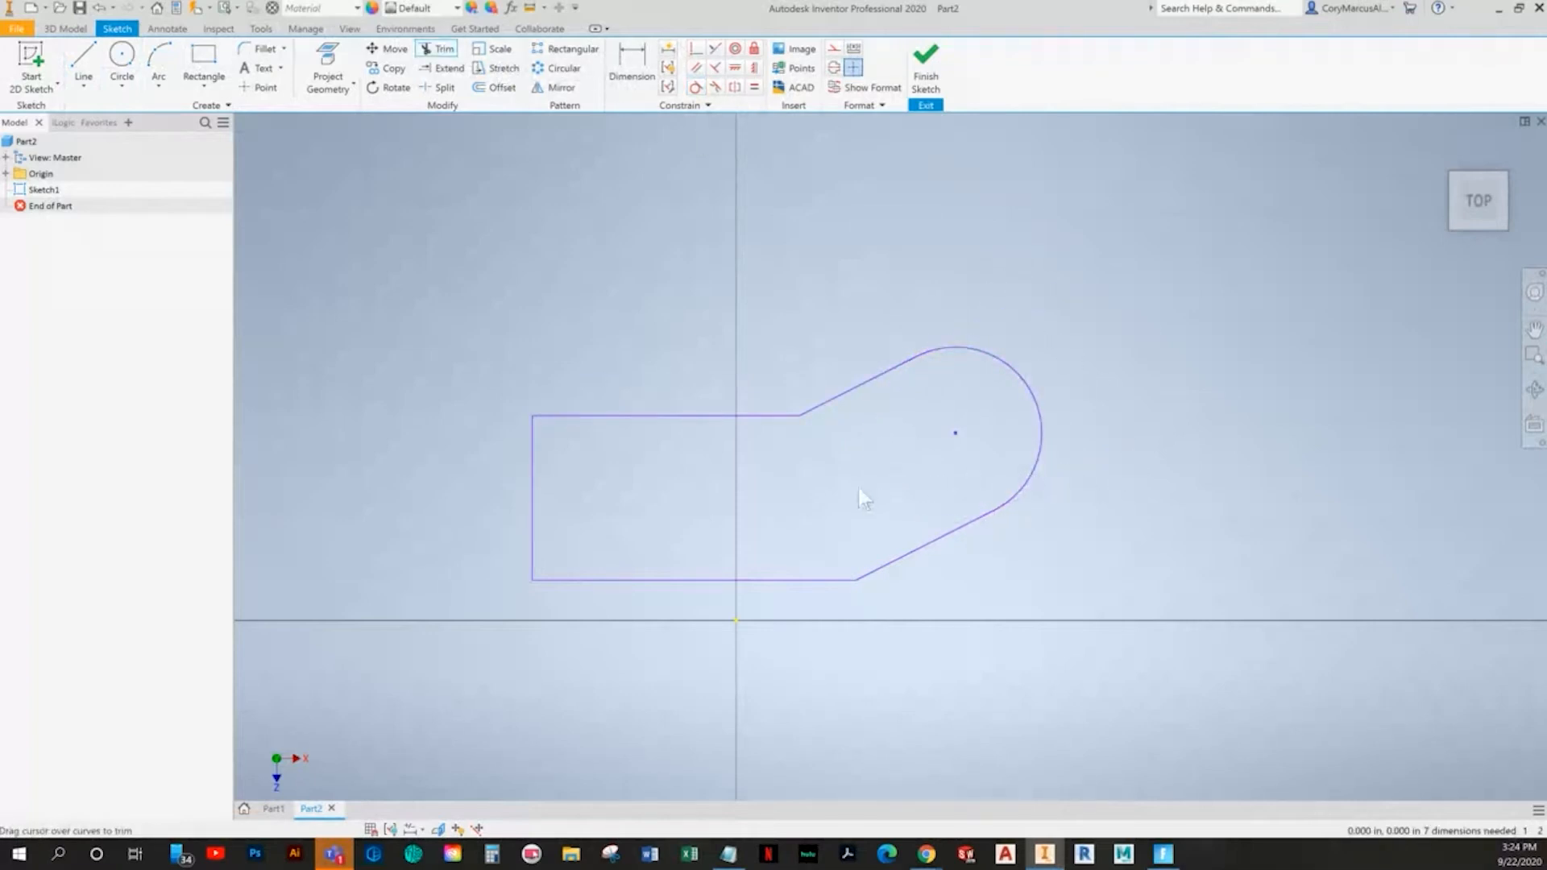
{"action": "middle_click_drag", "start_coordinate": [922, 480], "coordinate": [865, 471]}
- Dimension the profile's lower horizontal edge to 3 in, as given in the Angle Bracket drawing
{"action": "key", "text": "alt+Tab"}
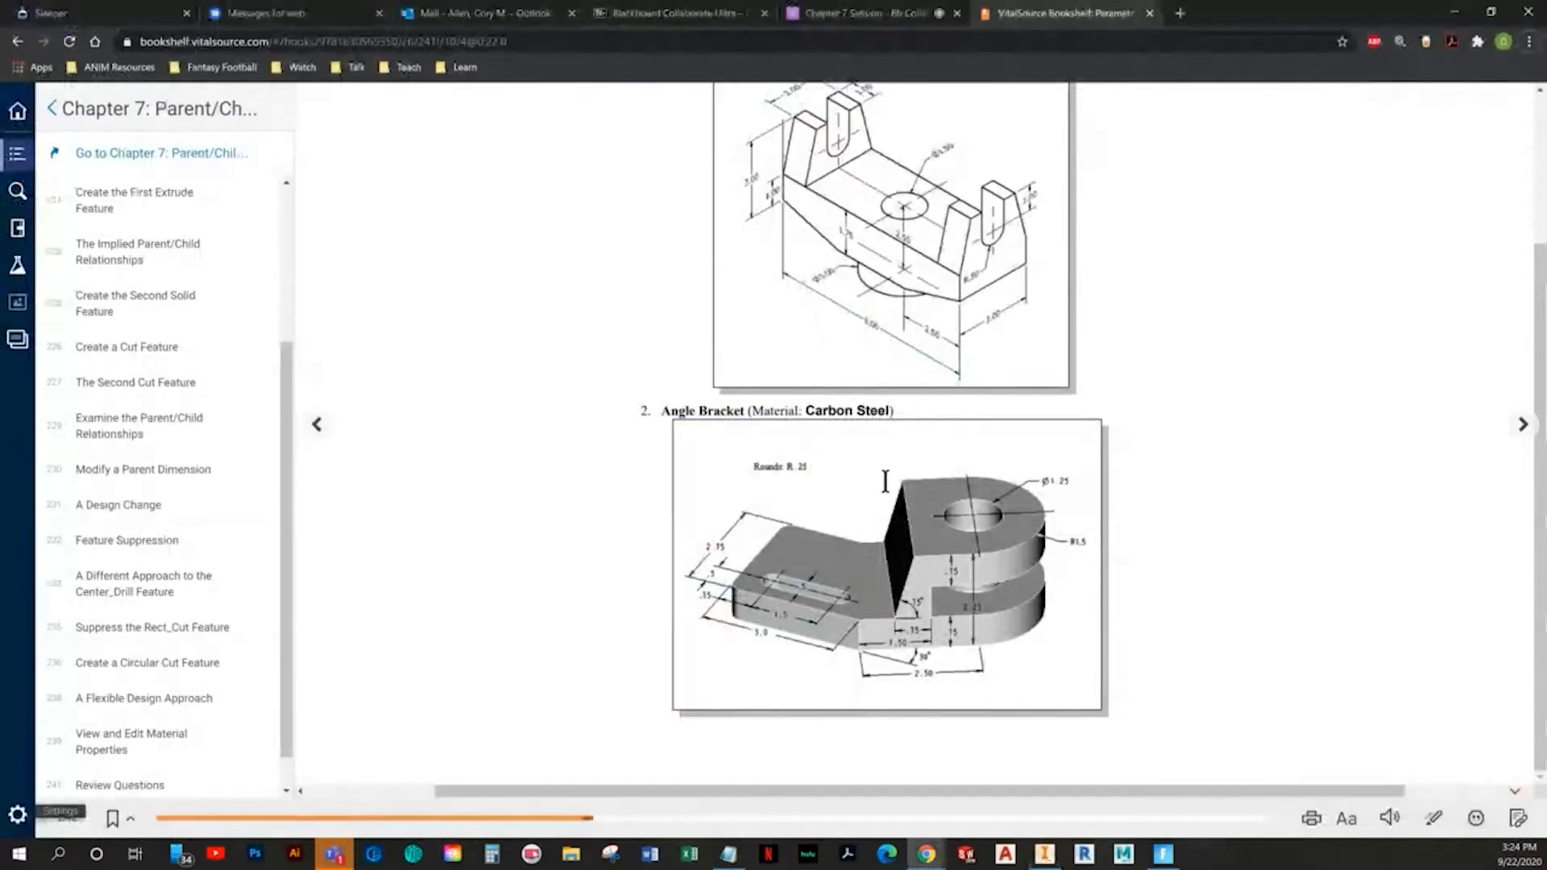
{"action": "key", "text": "alt+Tab"}
{"action": "key", "text": "d"}
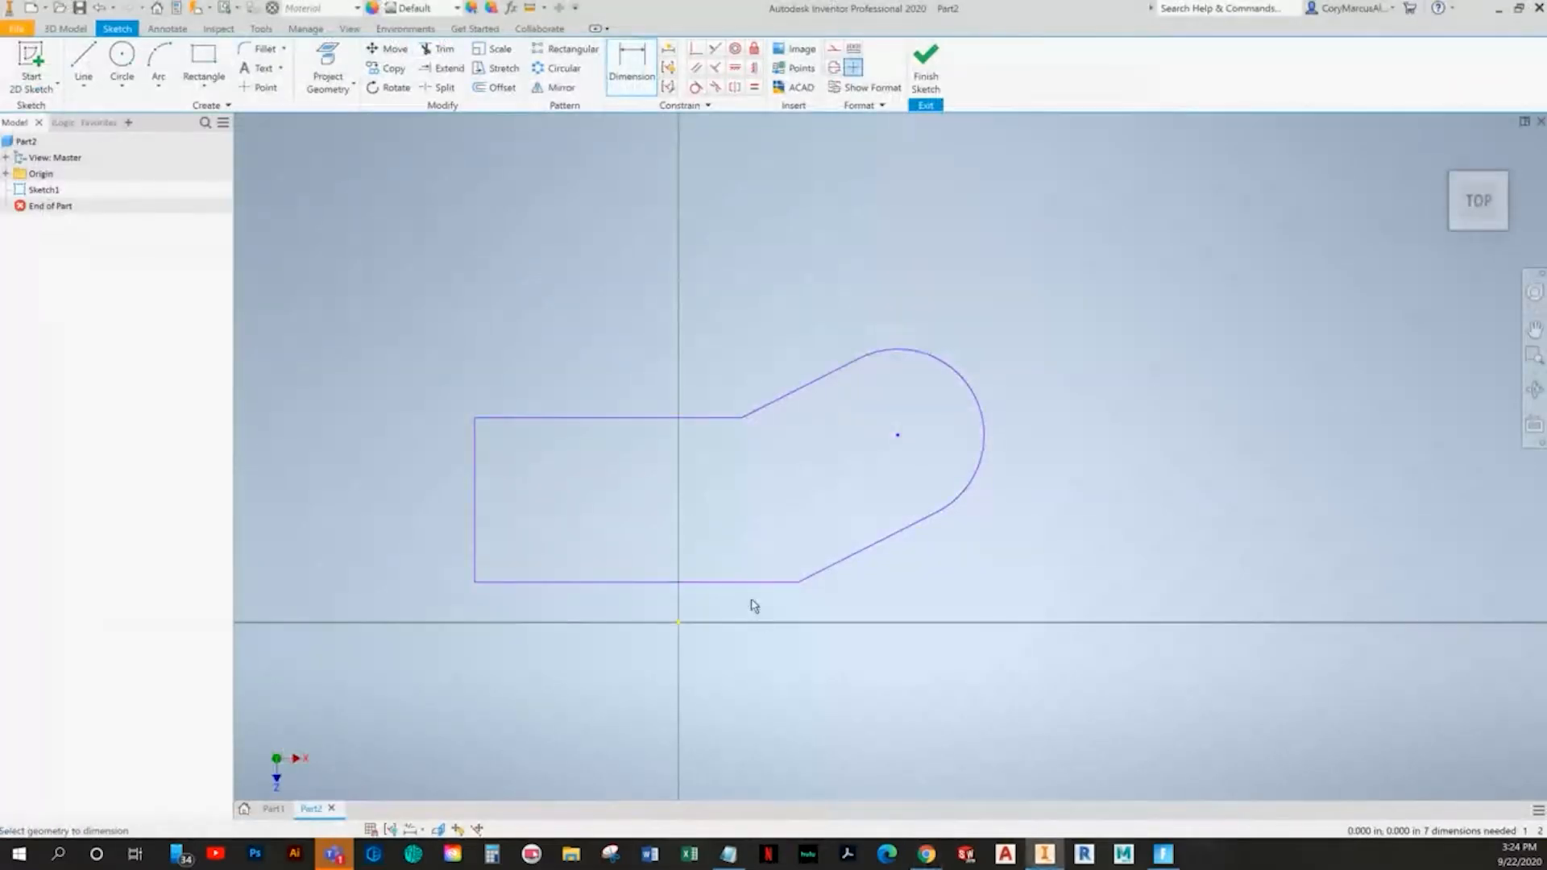
{"action": "left_click", "coordinate": [725, 591]}
{"action": "left_click", "coordinate": [673, 669]}
{"action": "type", "text": "3"}
{"action": "key", "text": "Return"}
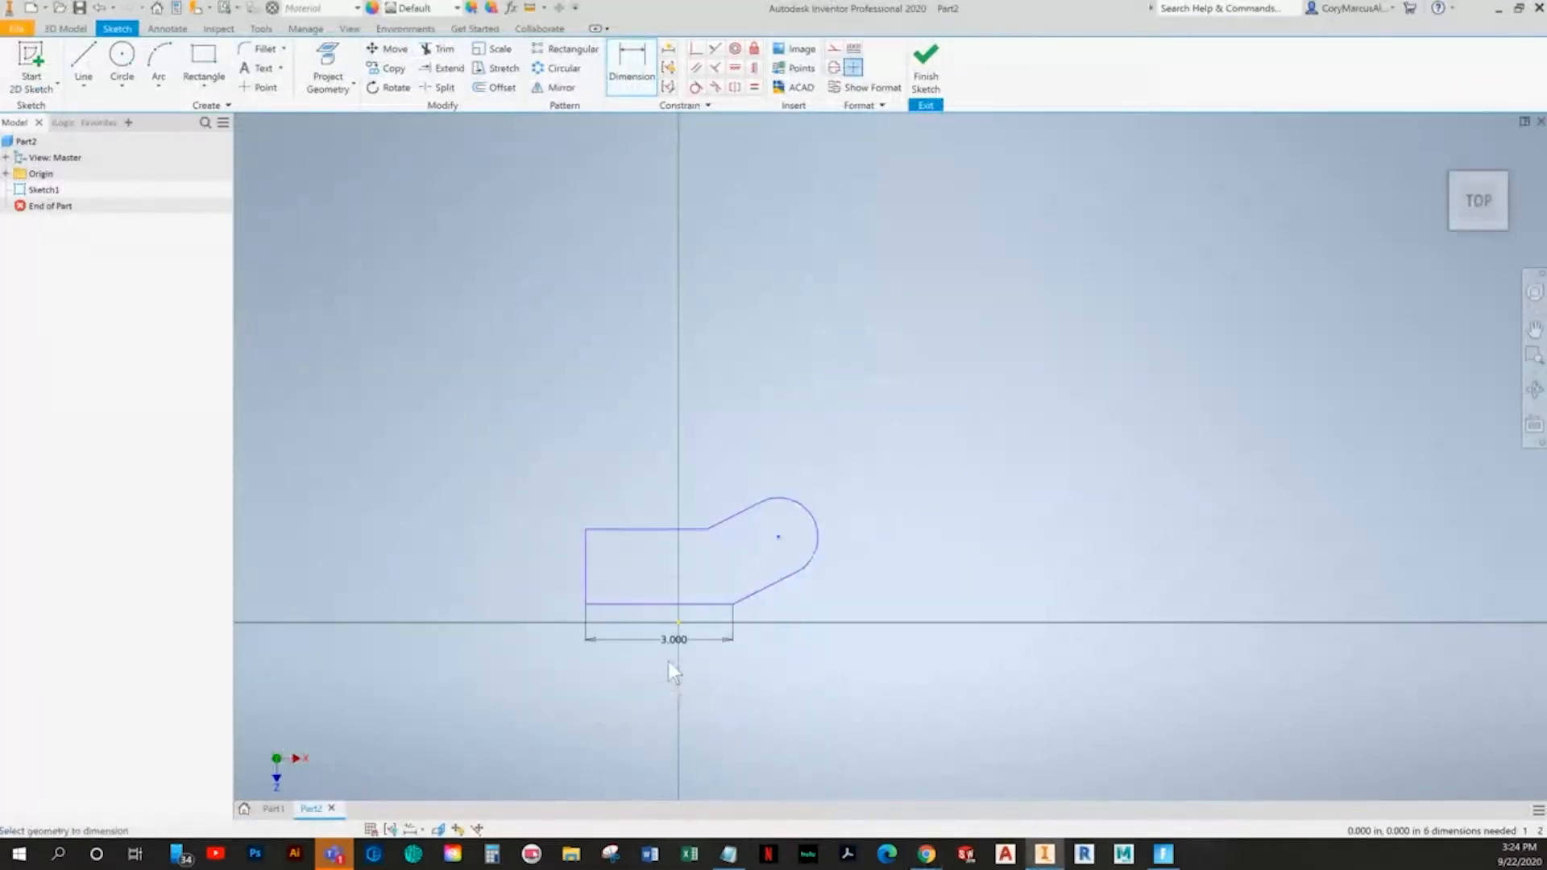
- Dimension the profile's vertical end edge to 2.75 in, taken from the textbook drawing
{"action": "key", "text": "alt+Tab"}
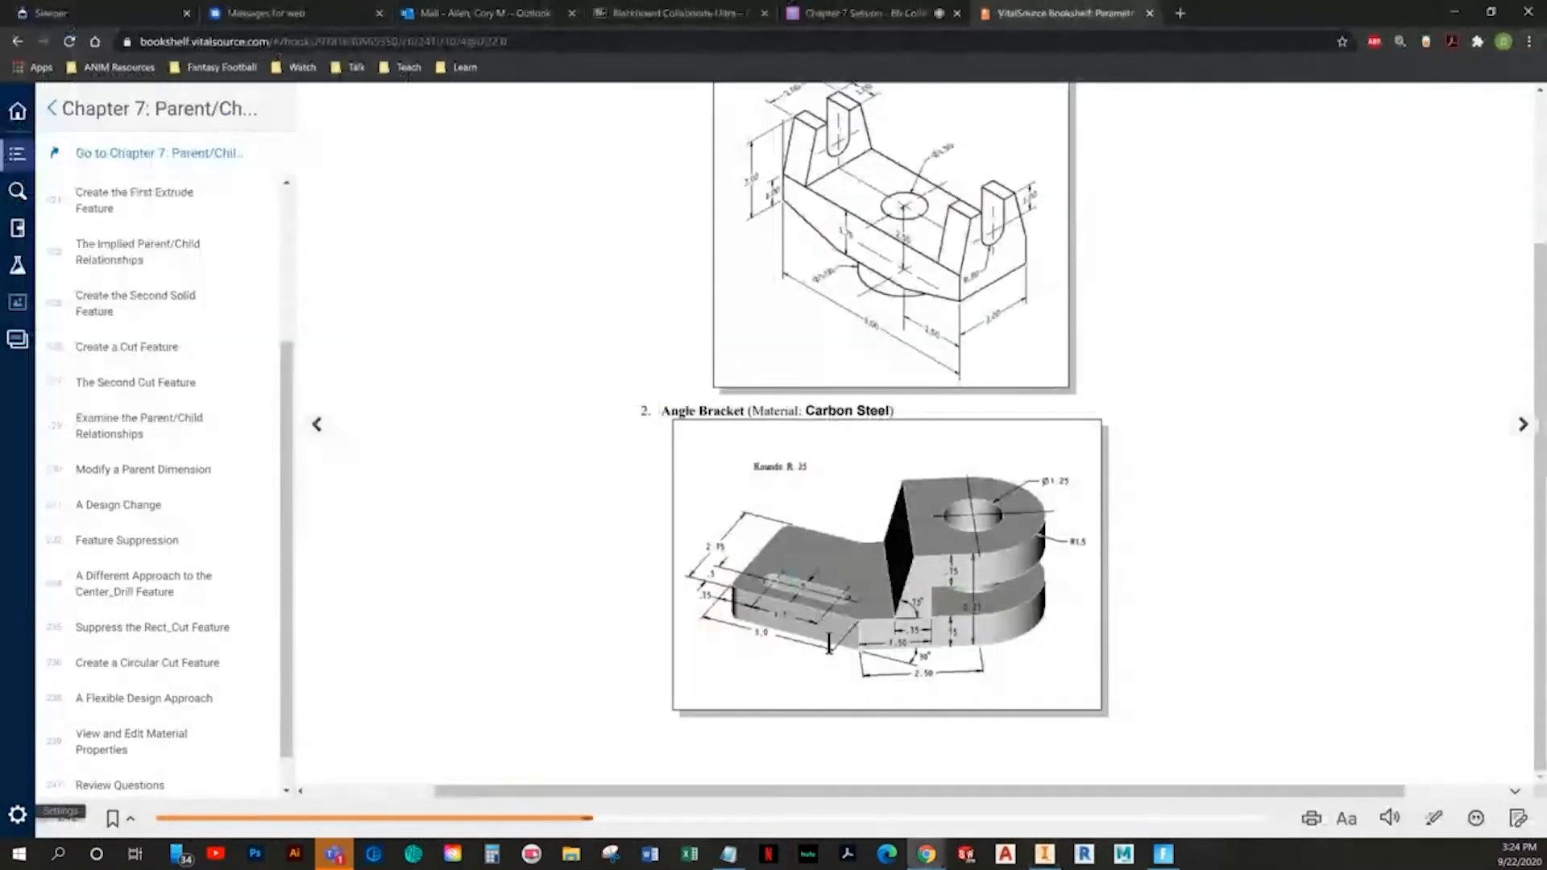
{"action": "key", "text": "alt+Tab"}
{"action": "left_click", "coordinate": [523, 411]}
{"action": "left_click", "coordinate": [421, 480]}
{"action": "type", "text": "2.75"}
{"action": "key", "text": "Return"}
- Check the drawing and dimension the lower angled line's aligned length to 2.5 in
{"action": "key", "text": "alt+Tab"}
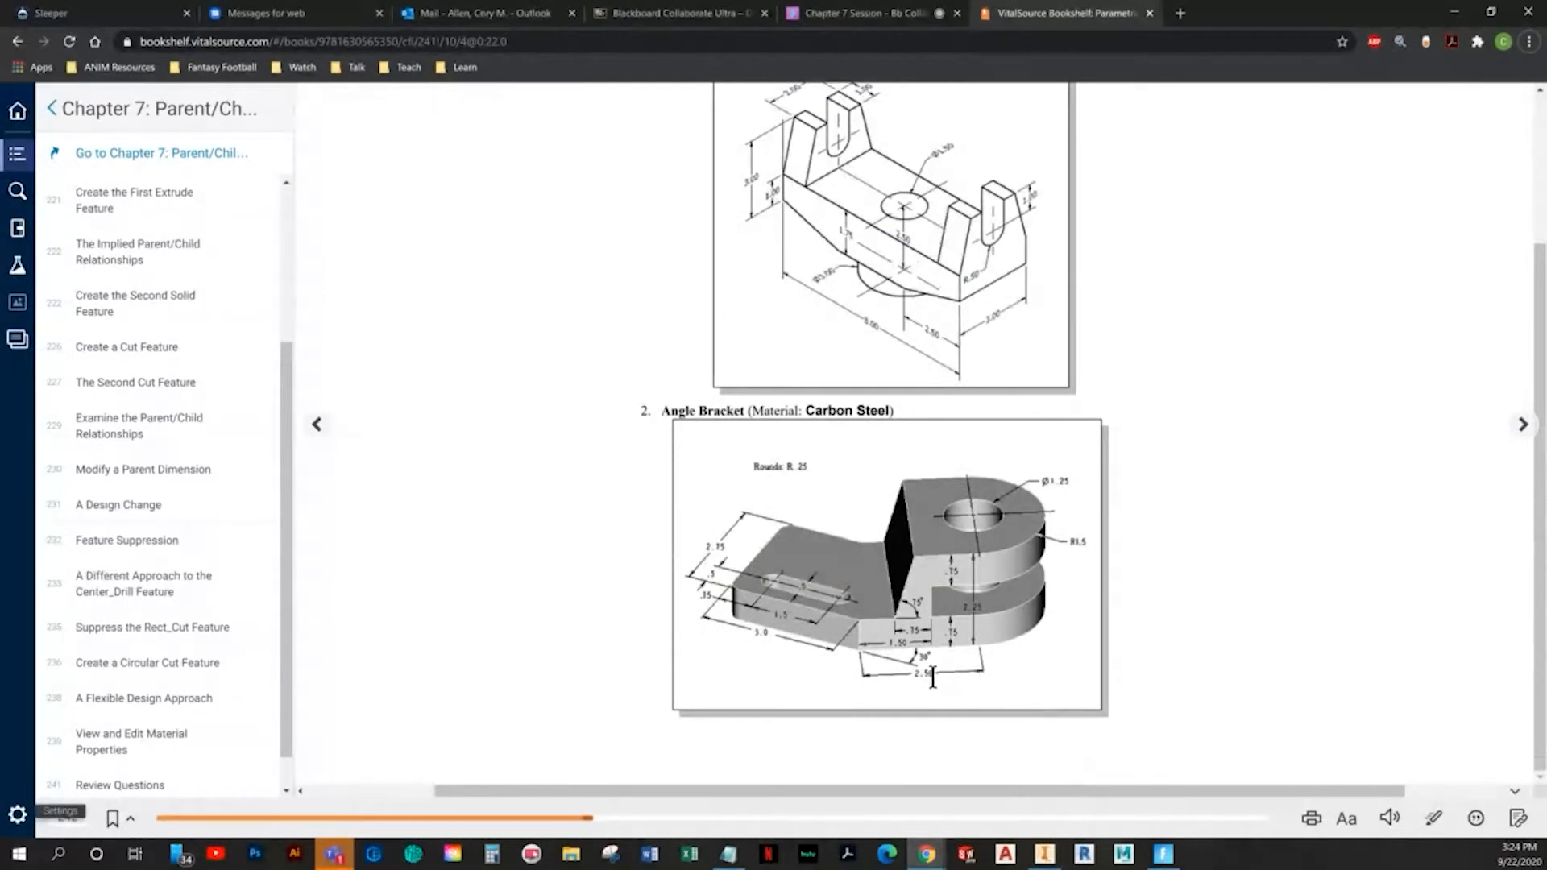
{"action": "key", "text": "alt+Tab"}
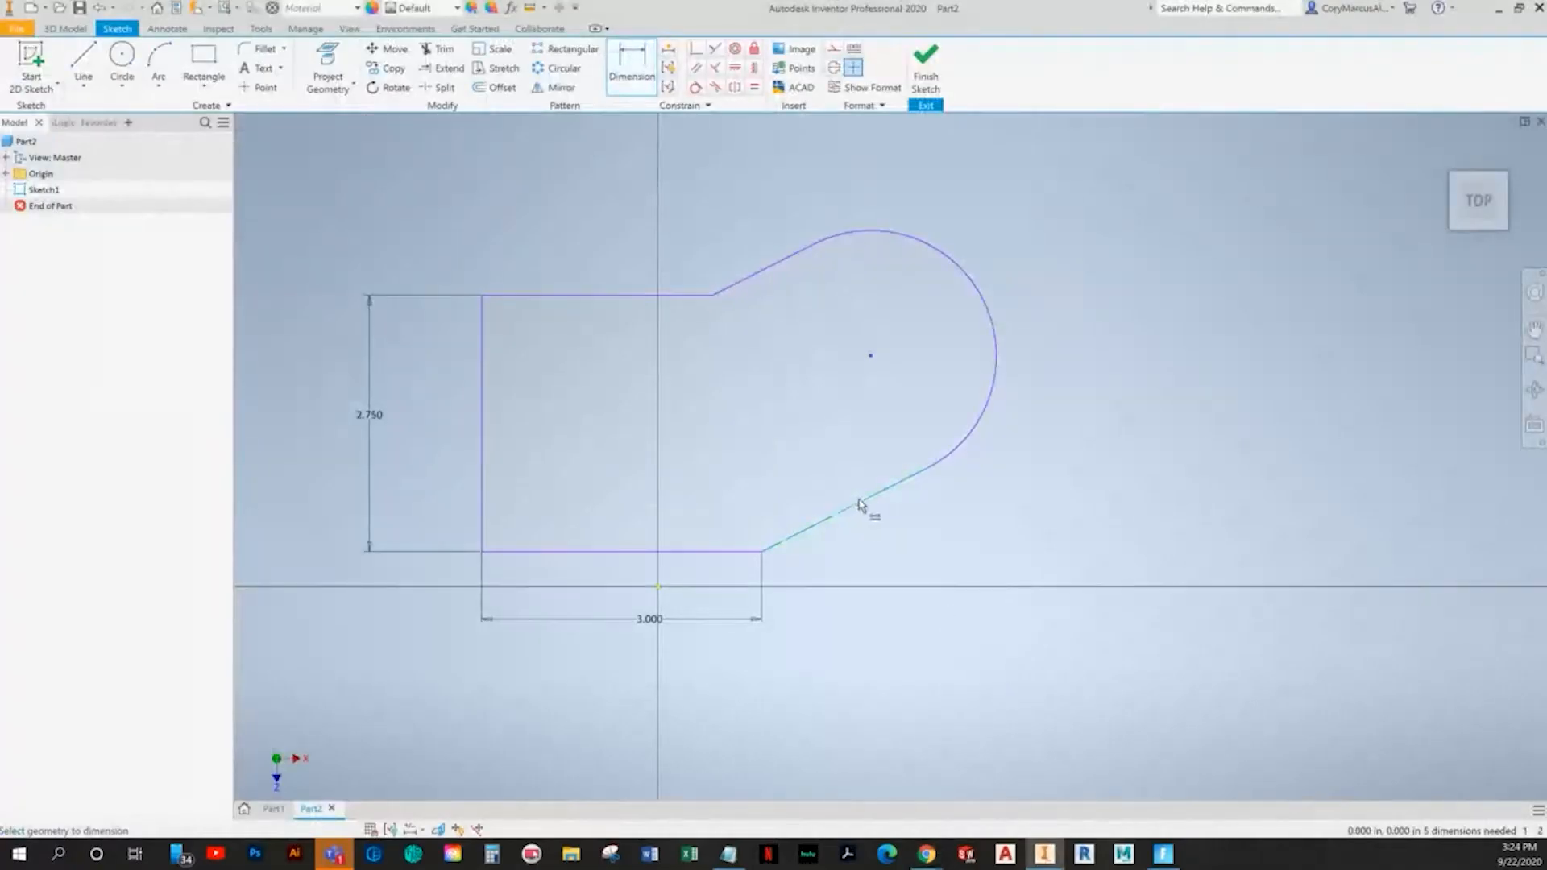
{"action": "left_click", "coordinate": [874, 534]}
{"action": "left_click", "coordinate": [877, 558]}
{"action": "type", "text": "2.5"}
{"action": "key", "text": "Return"}
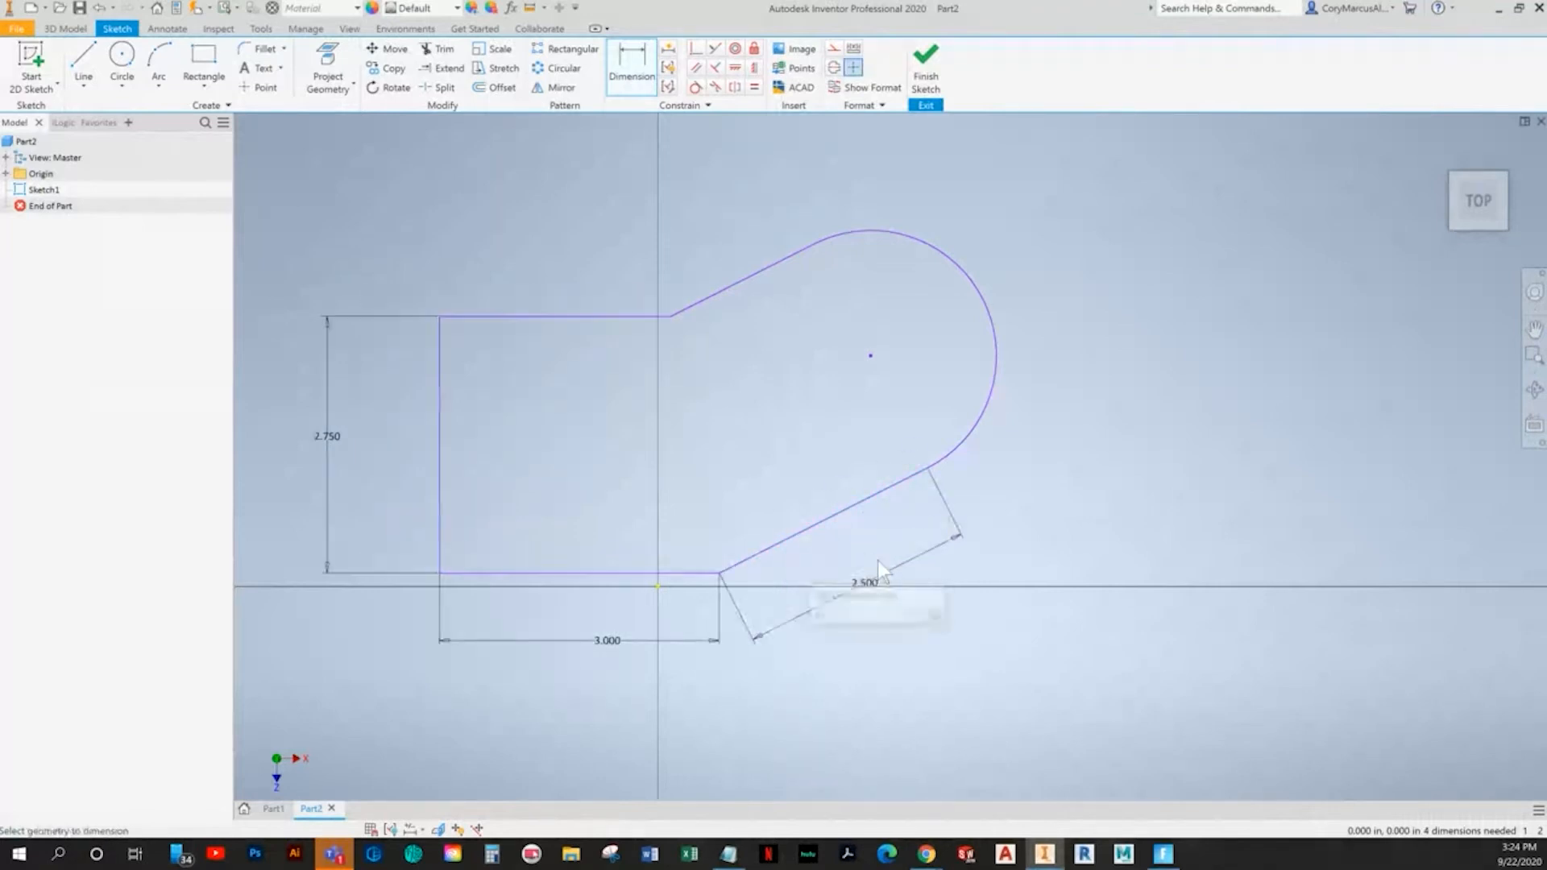
- Check the drawing and set the rounded end's radius to 1.5 in
{"action": "key", "text": "alt+Tab"}
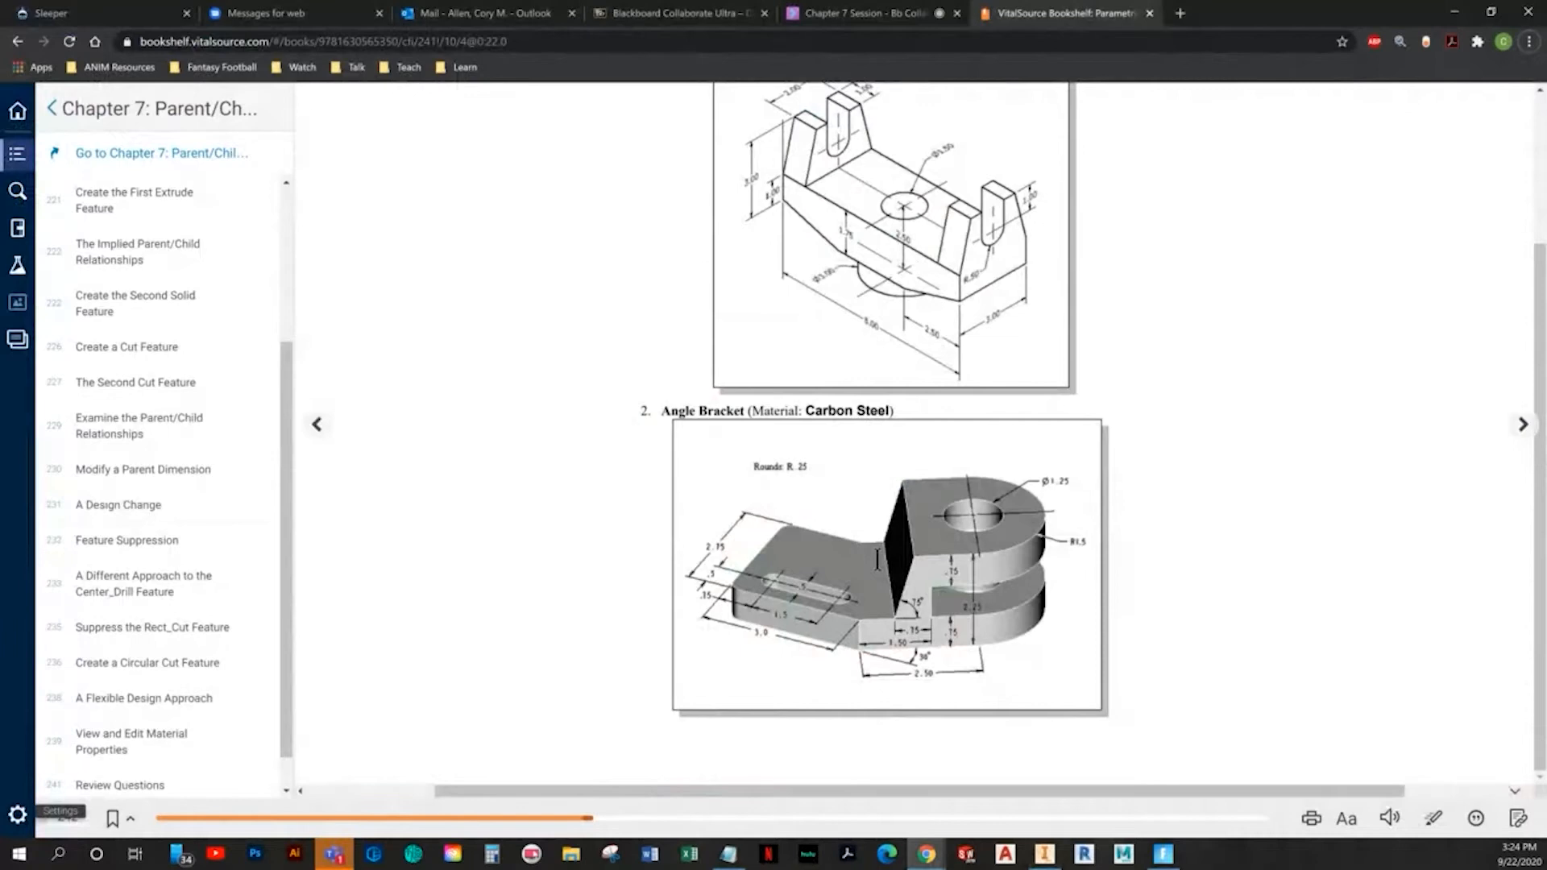
{"action": "key", "text": "alt+Tab"}
{"action": "left_click", "coordinate": [996, 351]}
{"action": "left_click", "coordinate": [1031, 427]}
{"action": "type", "text": "1"}
{"action": "key", "text": "Return"}
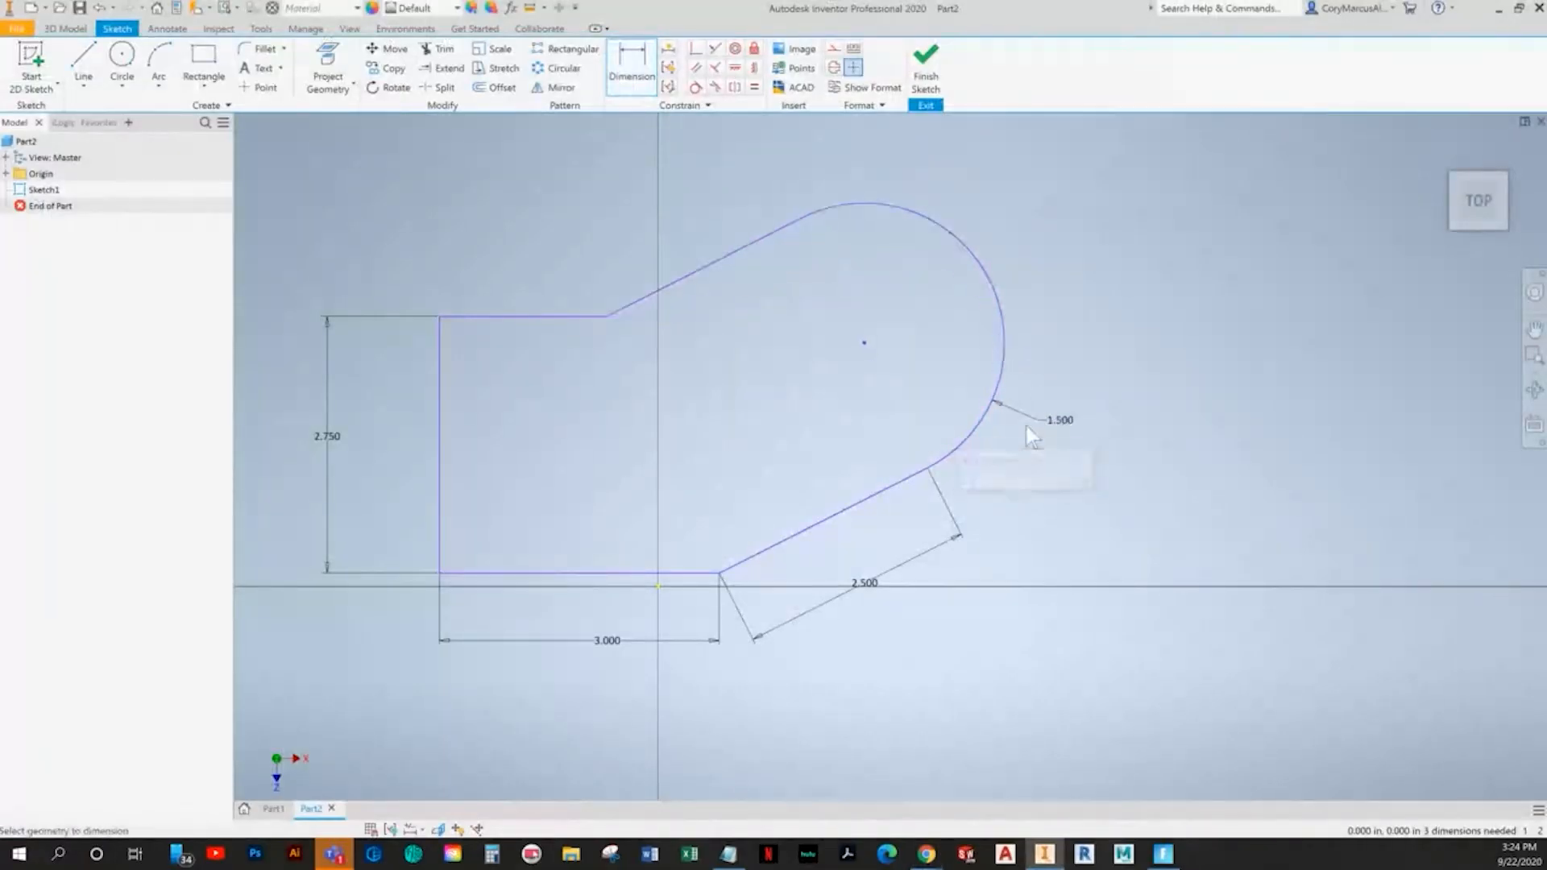
- Make the lower corner where the horizontal edge meets the angled line coincident with the sketch origin
{"action": "key", "text": "alt+Tab"}
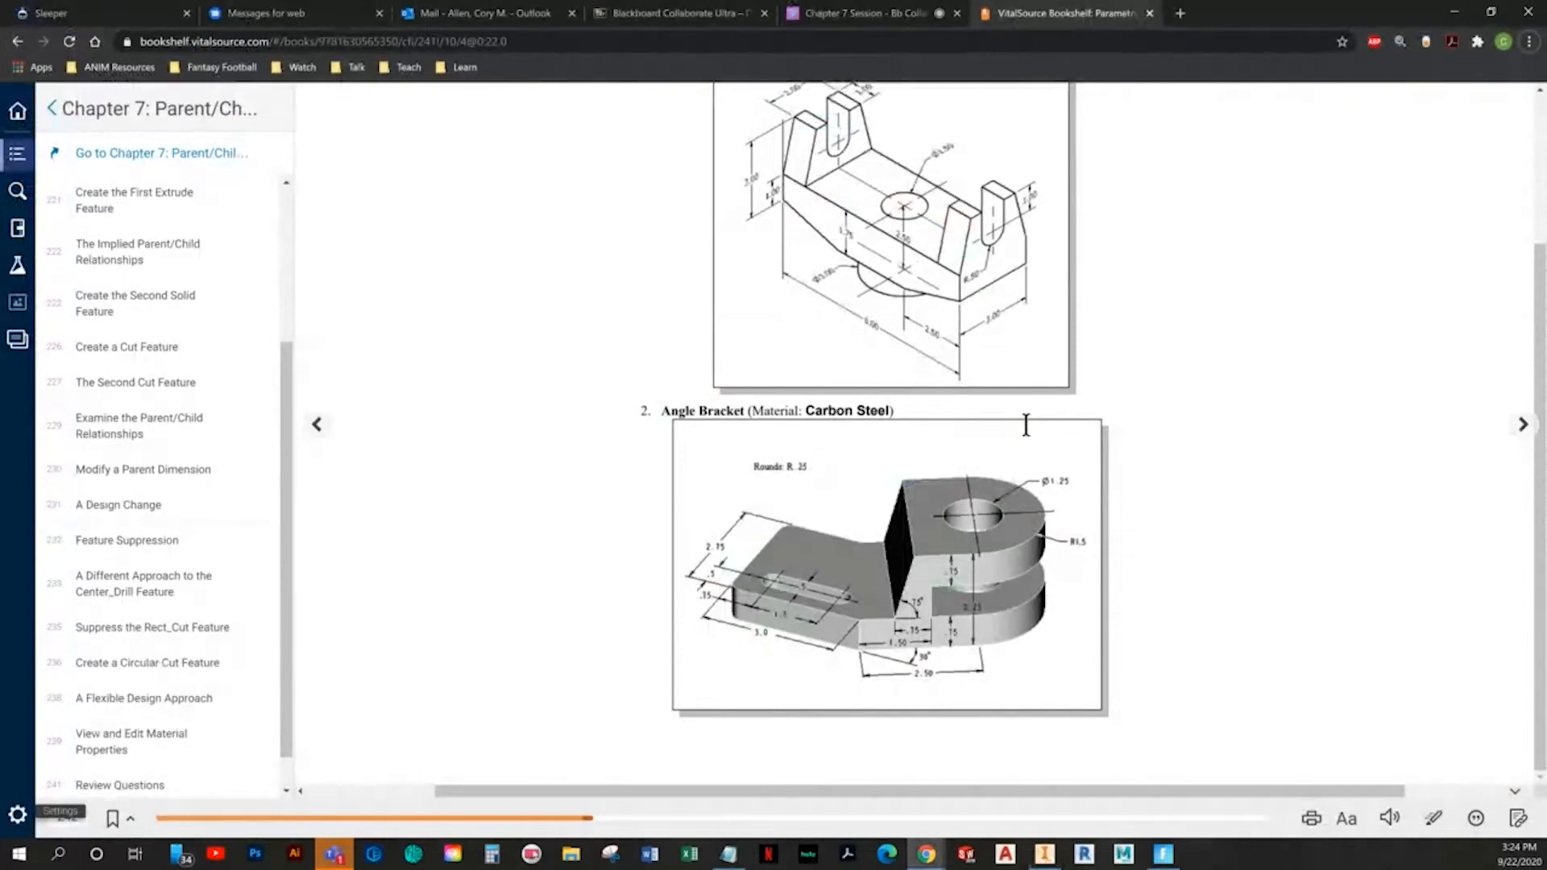
{"action": "key", "text": "alt+Tab"}
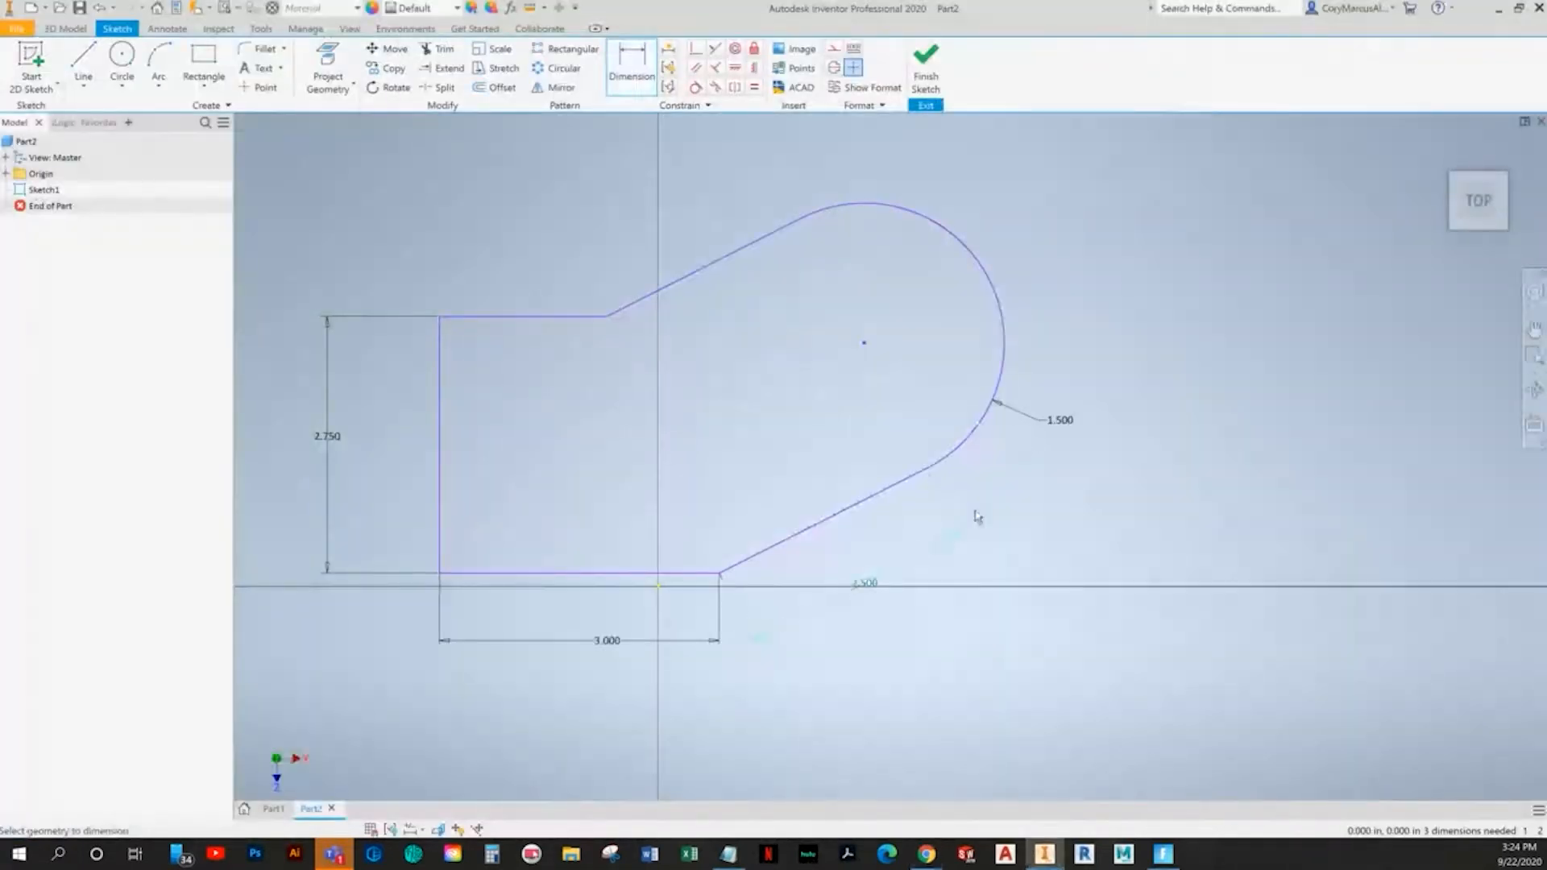
{"action": "key", "text": "alt+Tab"}
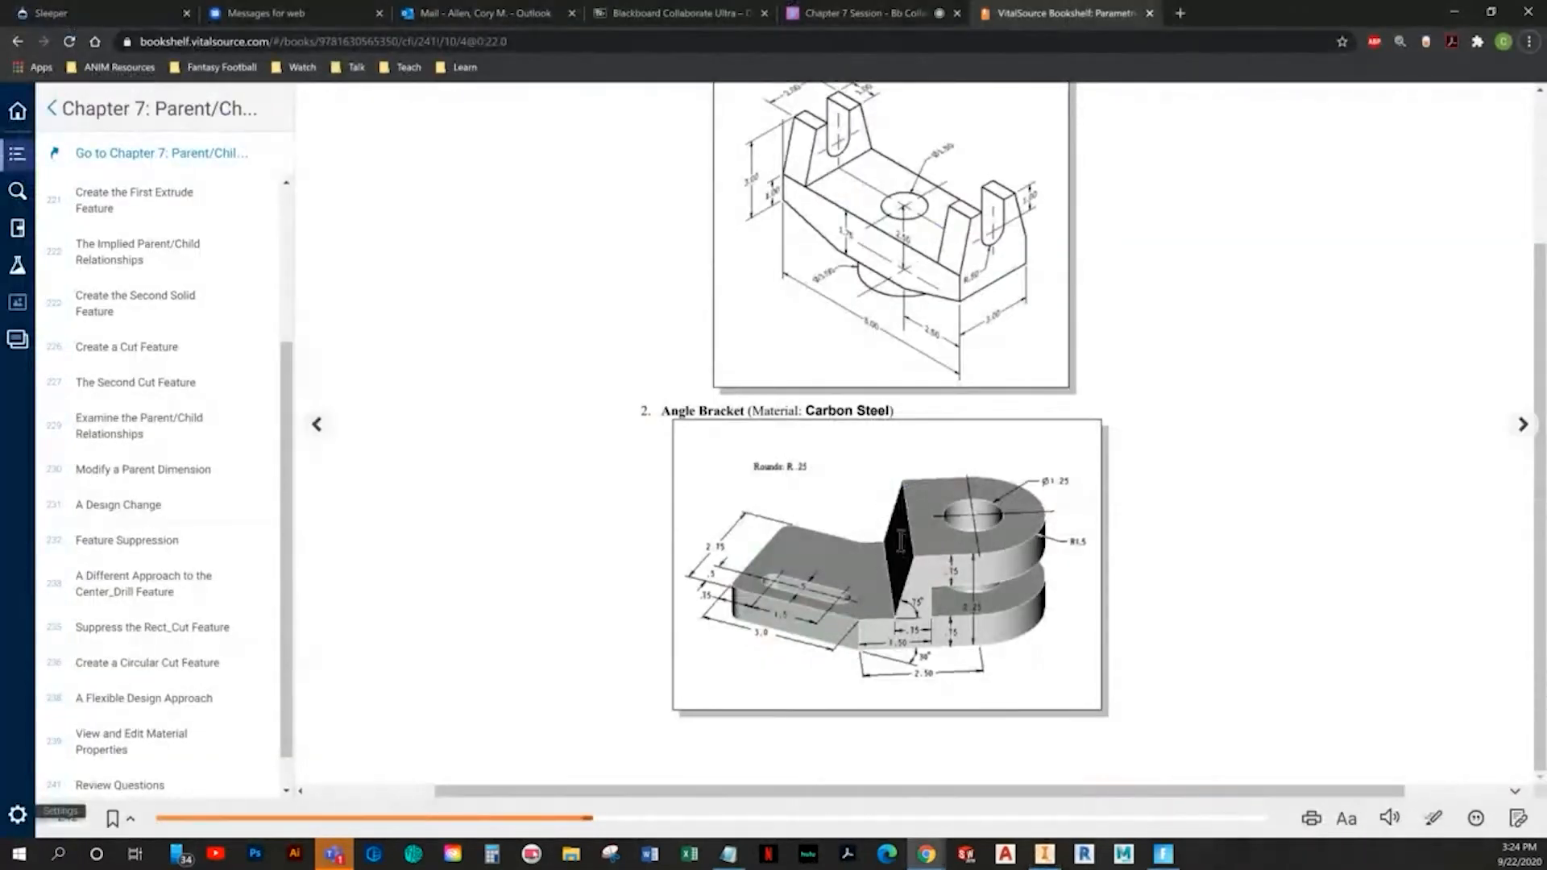
{"action": "key", "text": "alt+Tab"}
{"action": "right_click", "coordinate": [707, 447]}
{"action": "key", "text": "Escape"}
{"action": "key", "text": "Escape"}
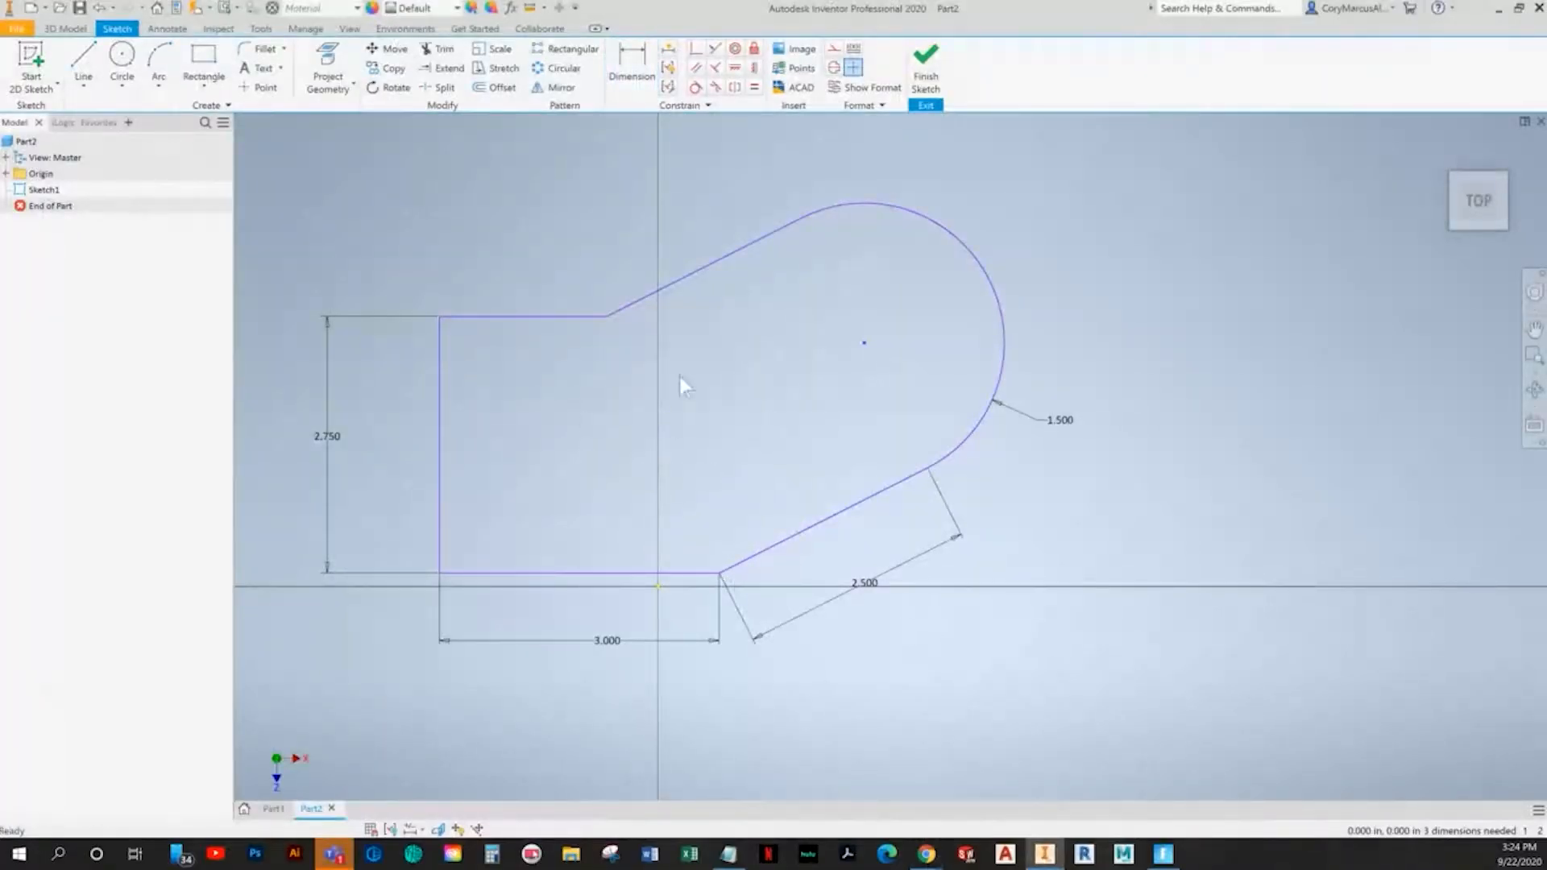
{"action": "left_click", "coordinate": [696, 49]}
{"action": "left_click", "coordinate": [659, 587]}
{"action": "right_click", "coordinate": [716, 446]}
{"action": "key", "text": "Escape"}
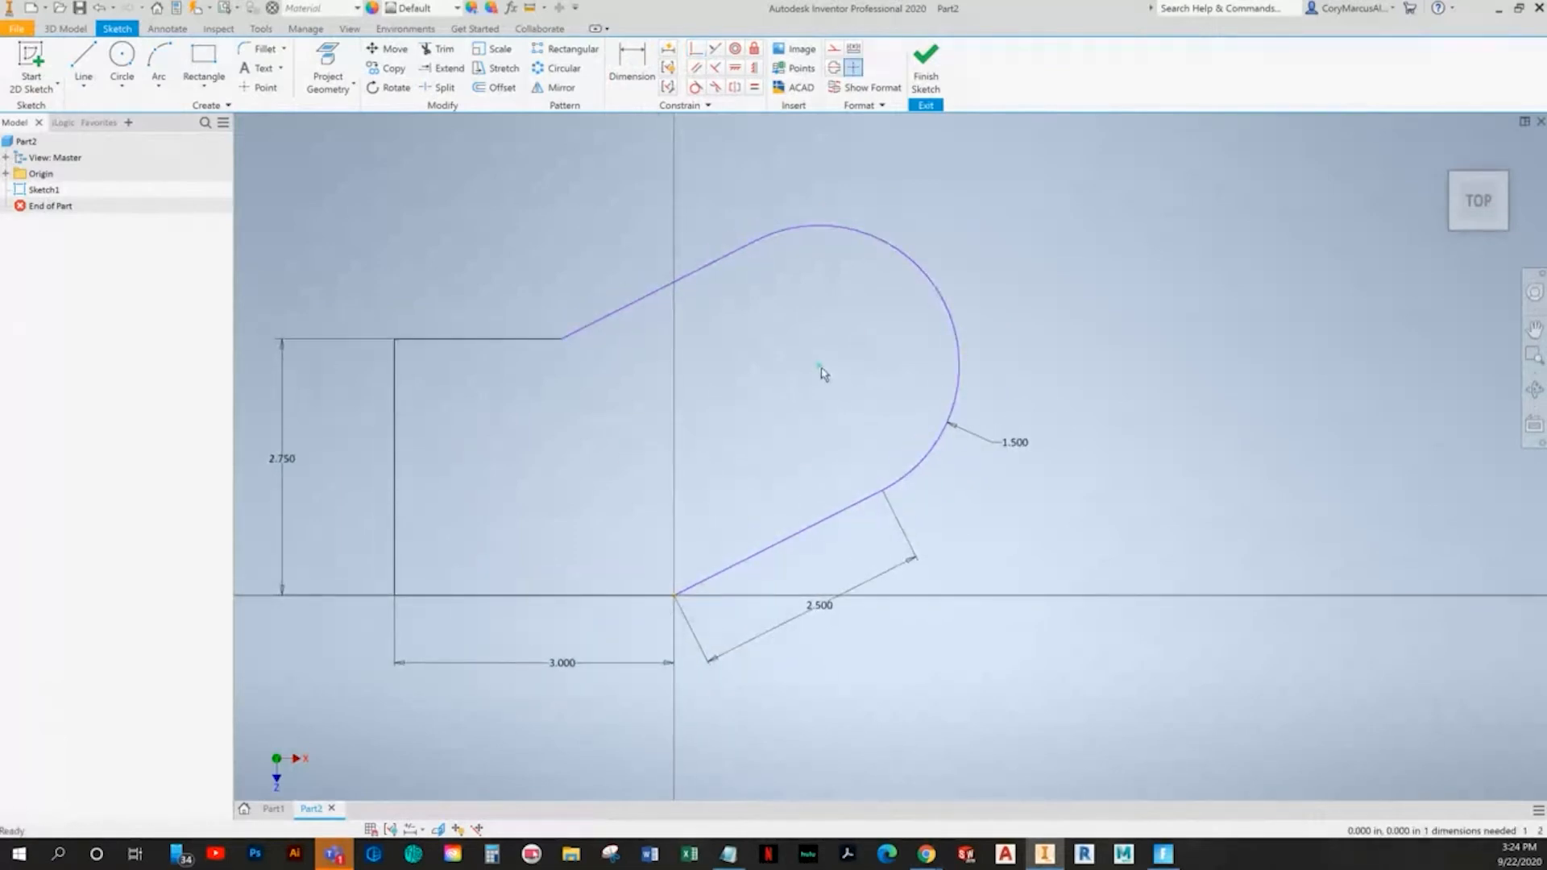
- Dimension the lower angled line at 30 degrees to the horizontal, as in the drawing
{"action": "key", "text": "alt+Tab"}
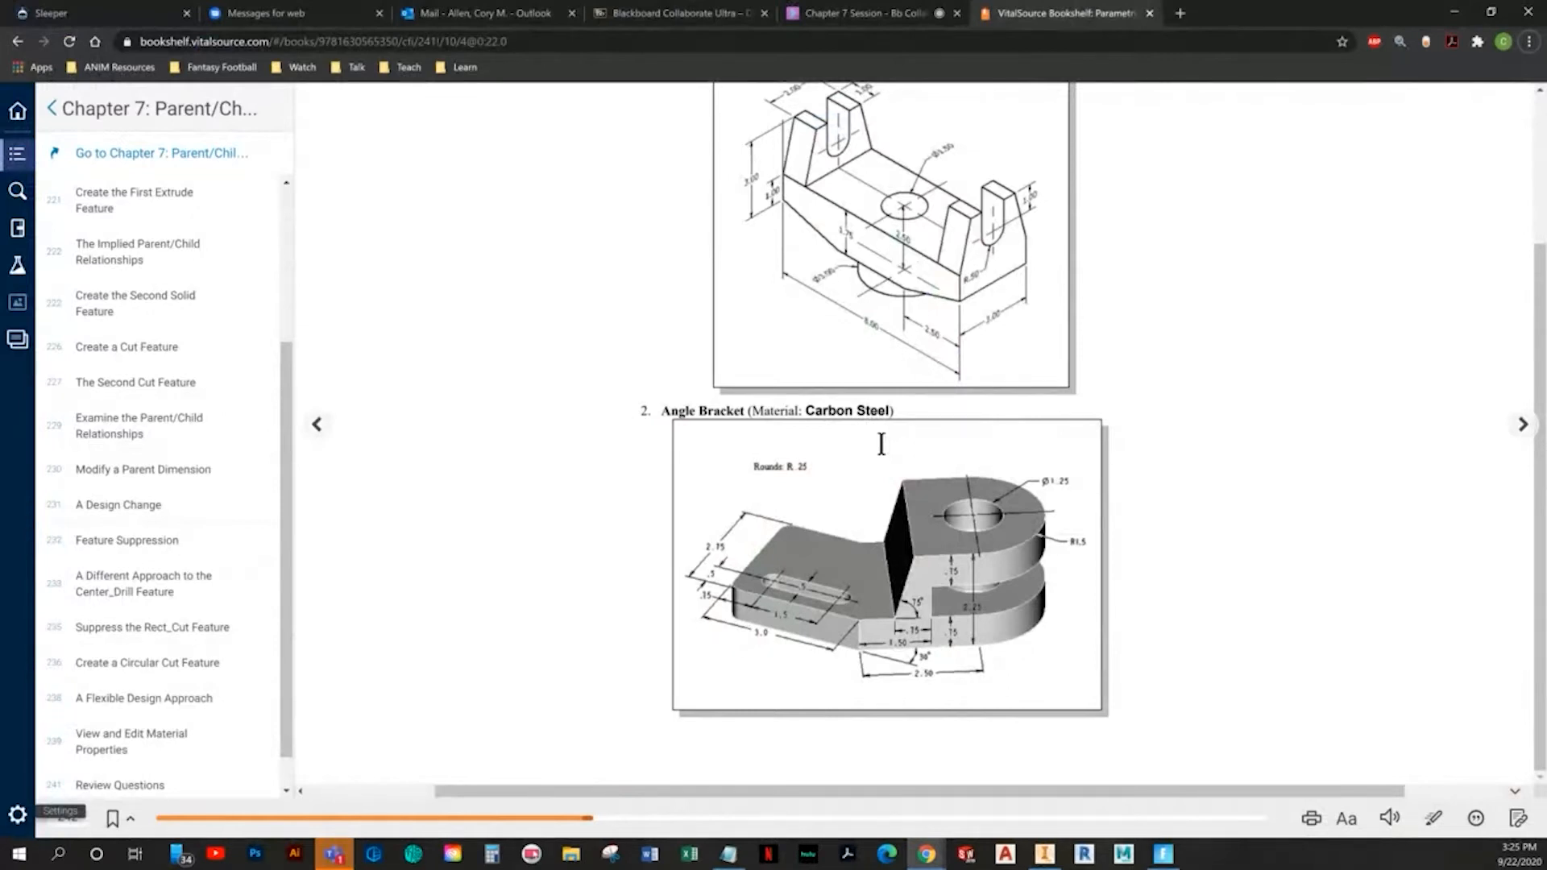
{"action": "key", "text": "alt+Tab"}
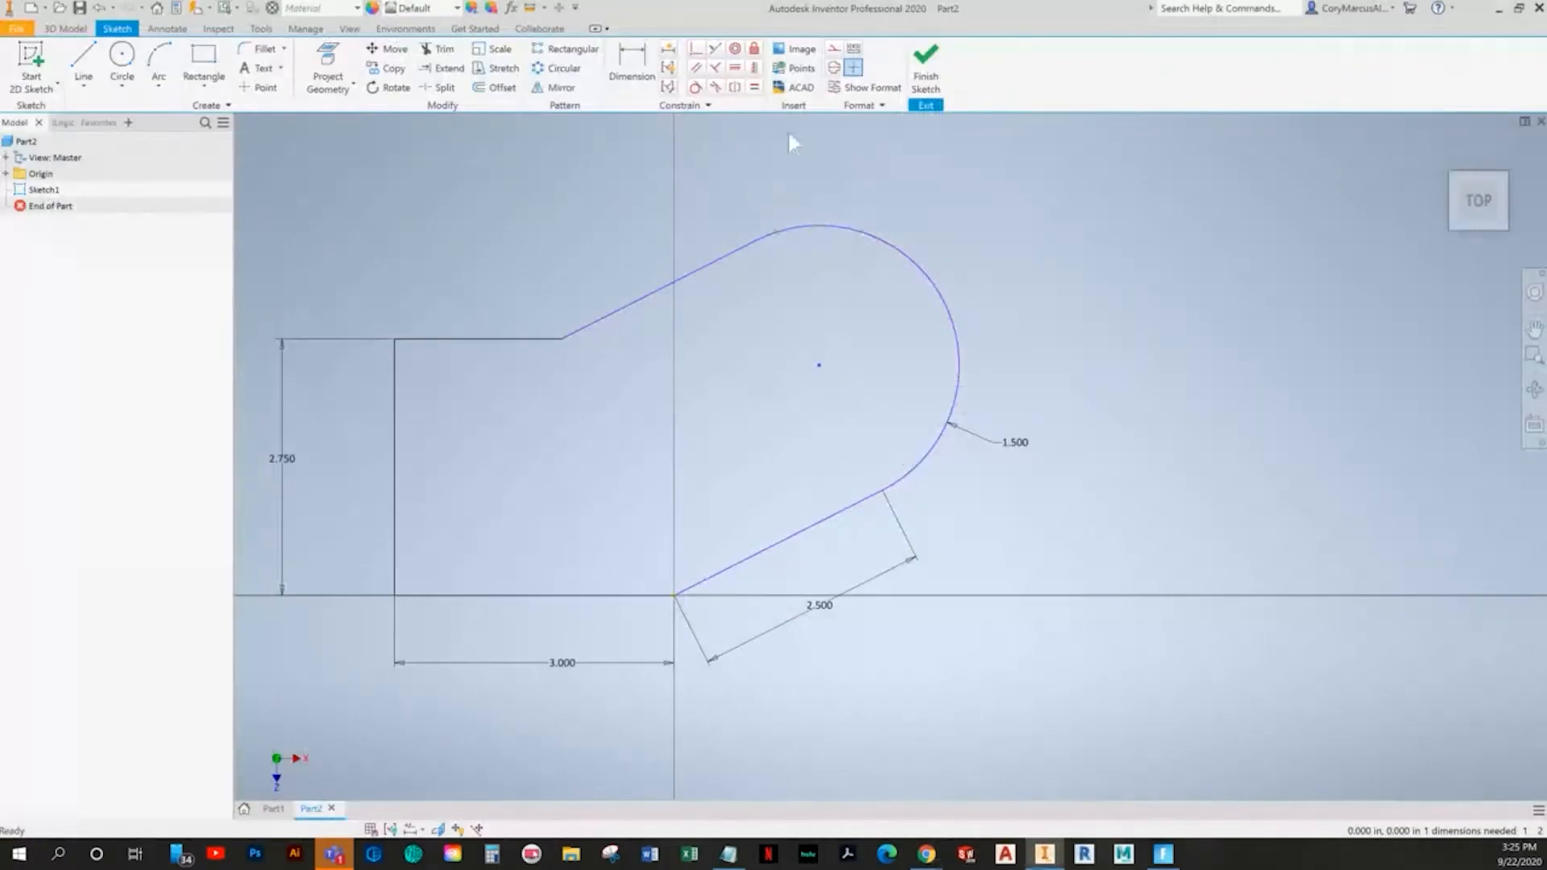
{"action": "left_click", "coordinate": [653, 83]}
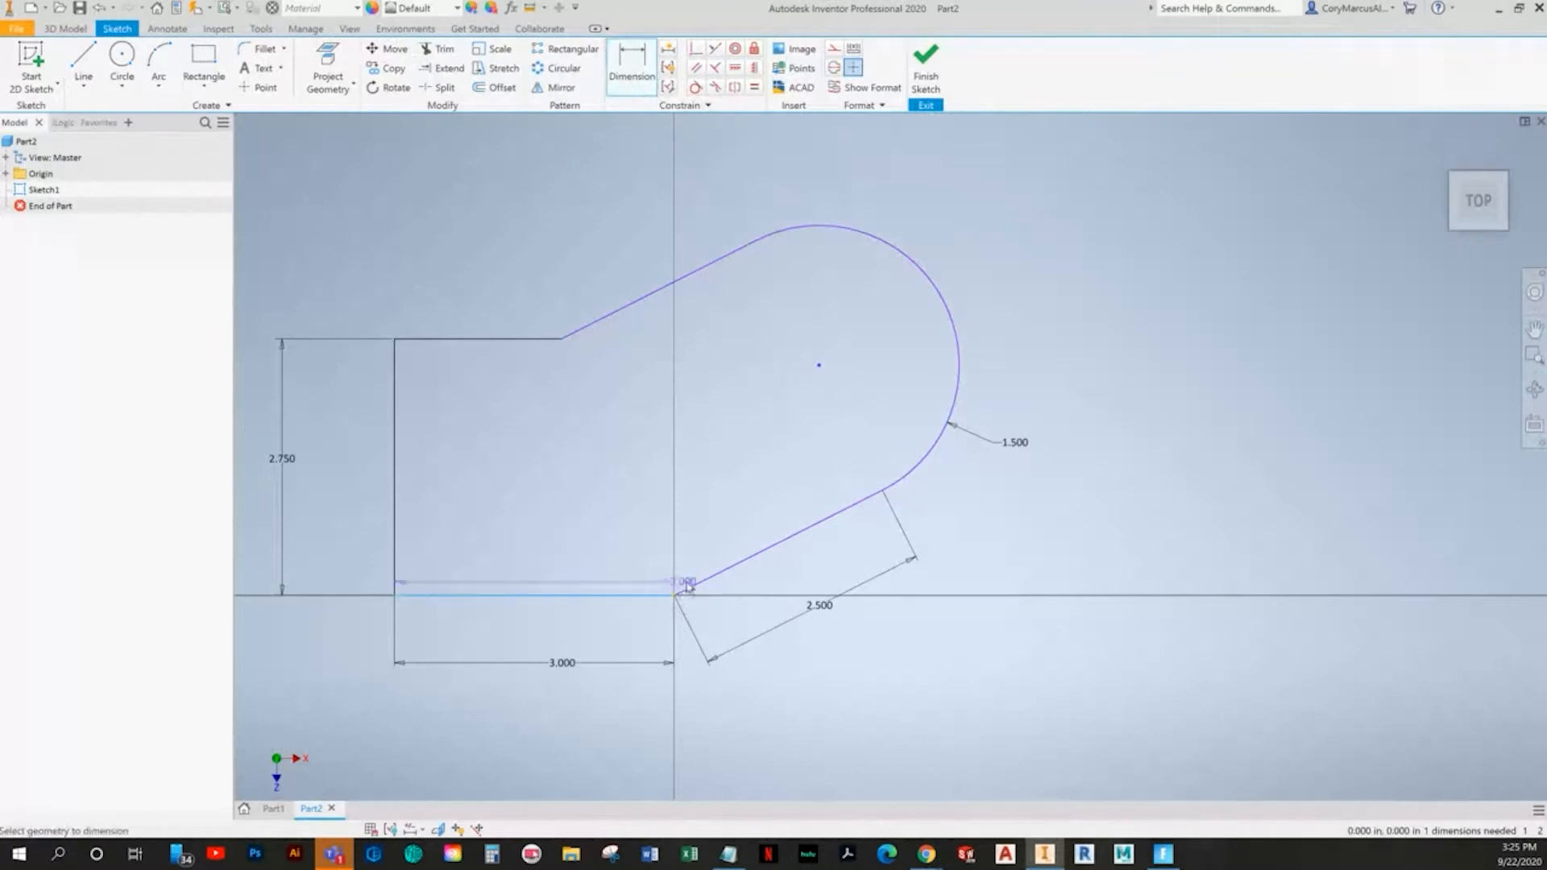
{"action": "left_click", "coordinate": [740, 594]}
{"action": "type", "text": "40"}
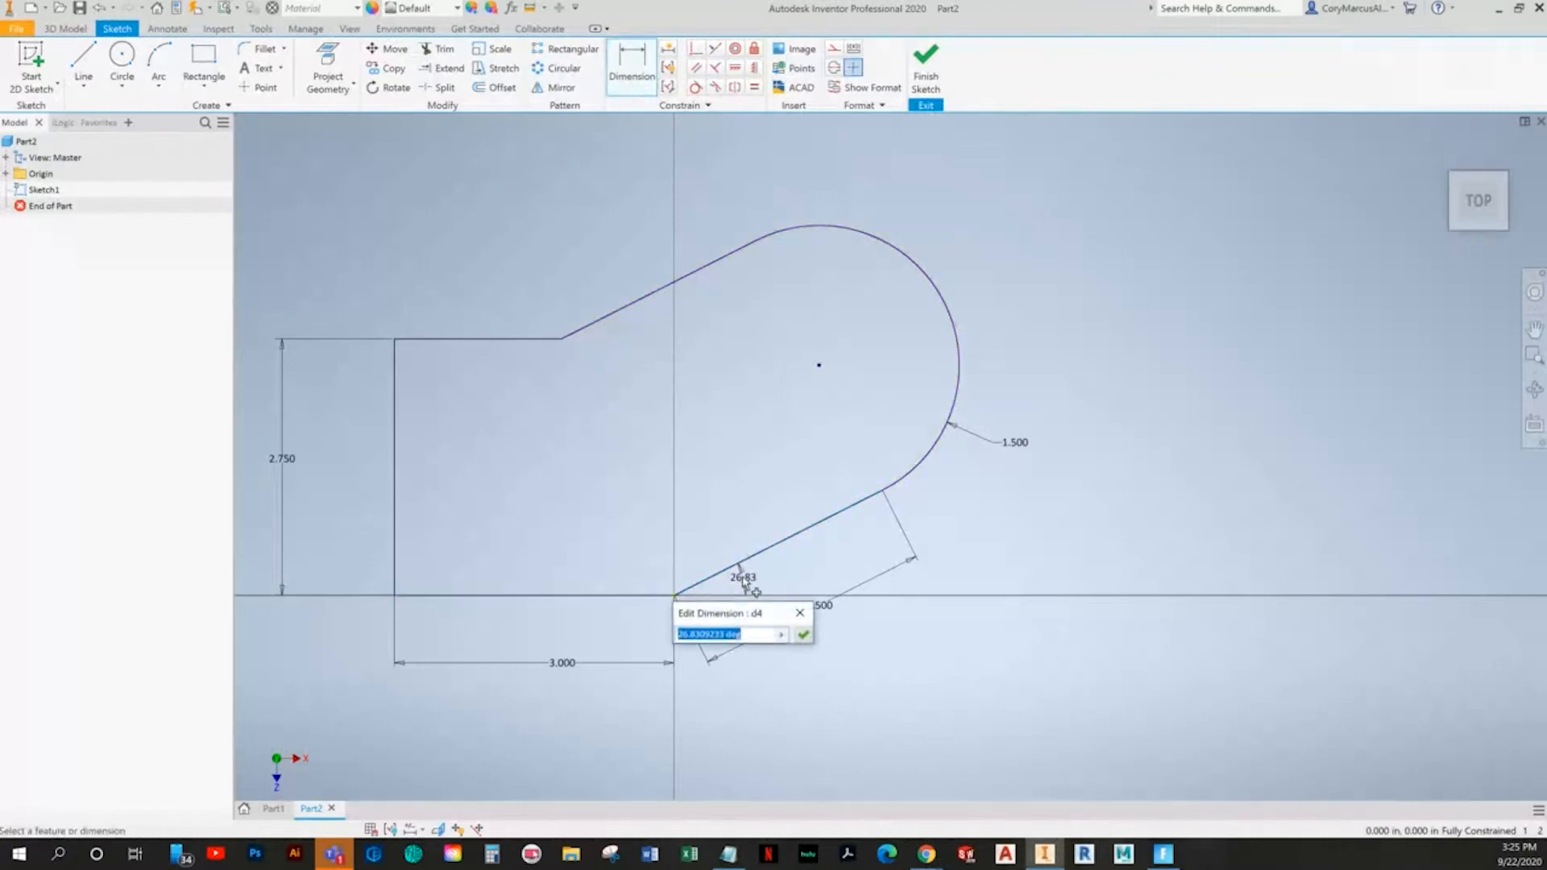
{"action": "key", "text": "Return"}
{"action": "middle_click_drag", "start_coordinate": [958, 492], "coordinate": [1032, 490]}
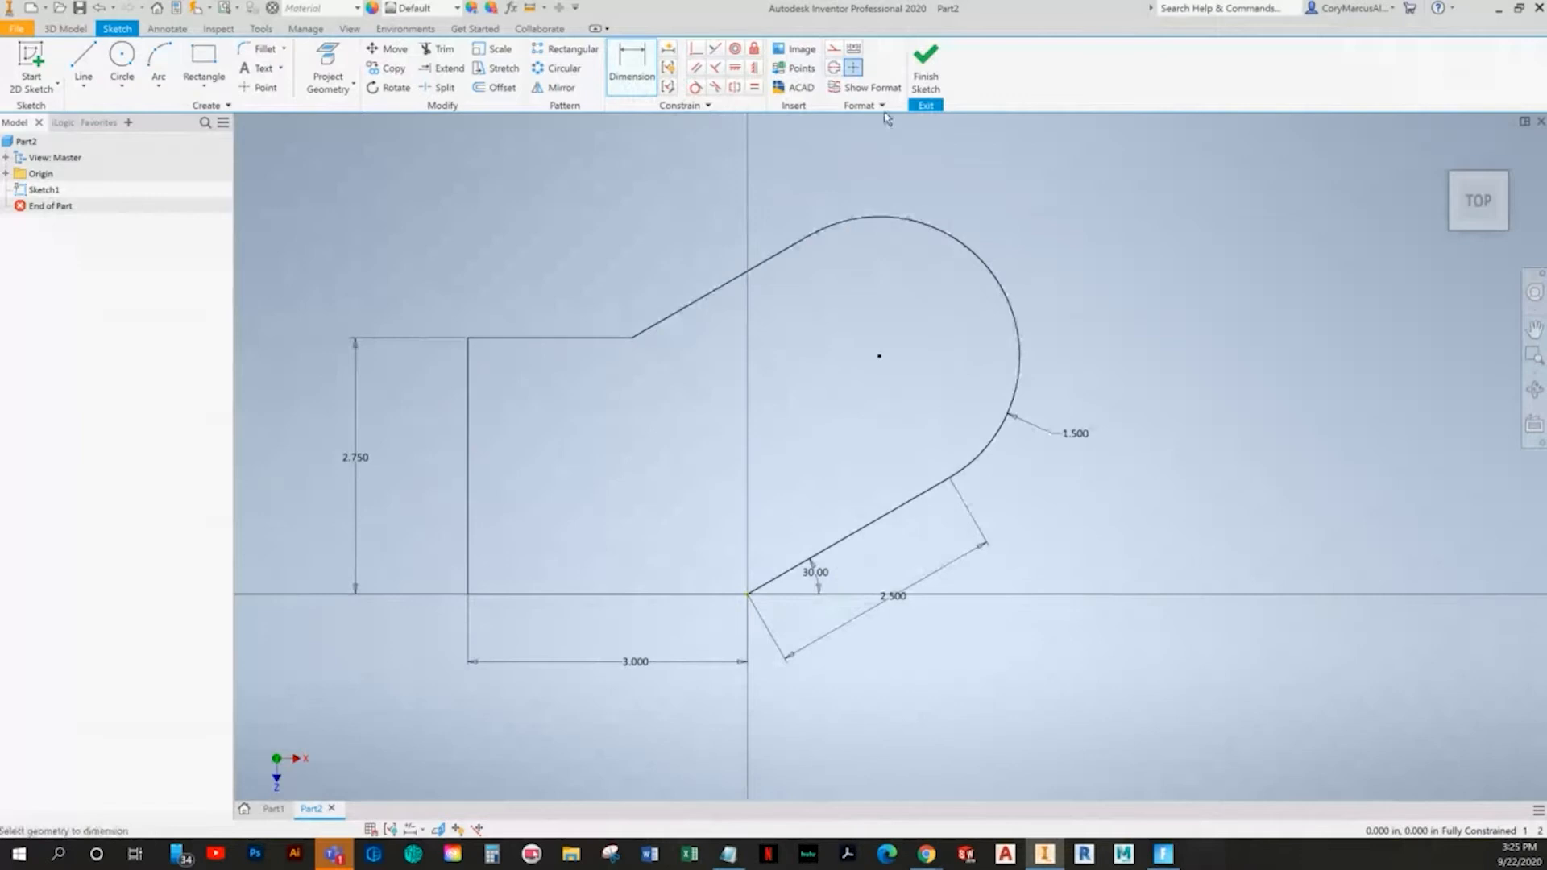
- Draw a 1.25 in diameter circle centred on the rounded end's centre point and finish the sketch
{"action": "left_click", "coordinate": [484, 88]}
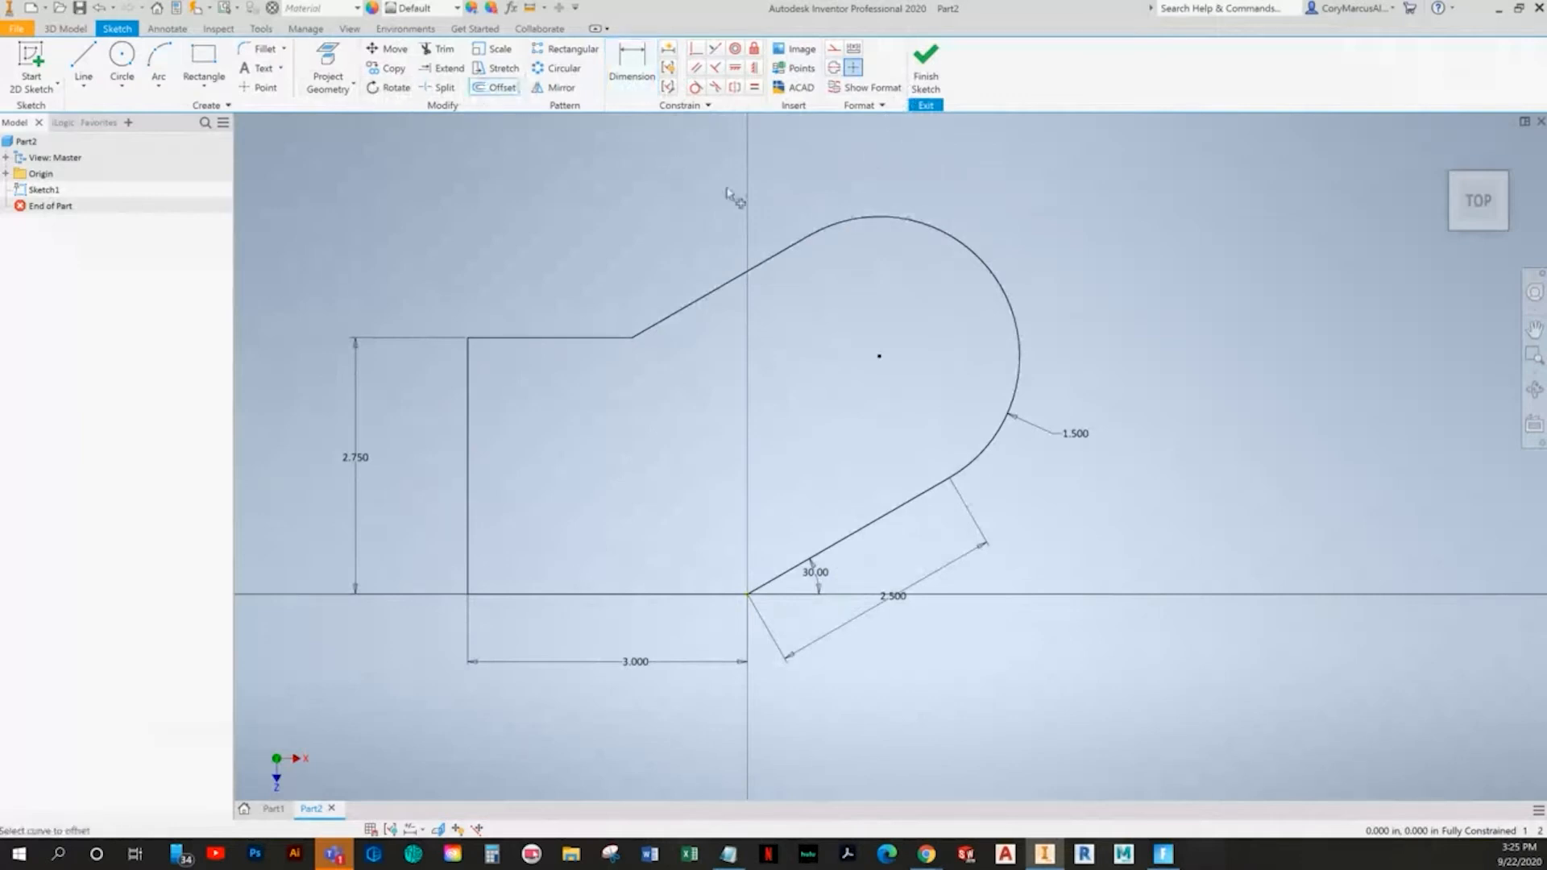
{"action": "left_click", "coordinate": [122, 60]}
{"action": "left_click", "coordinate": [880, 360]}
{"action": "key", "text": "alt+Tab"}
{"action": "key", "text": "alt+Tab"}
{"action": "type", "text": "1.25"}
{"action": "key", "text": "Return"}
{"action": "left_click", "coordinate": [926, 65]}
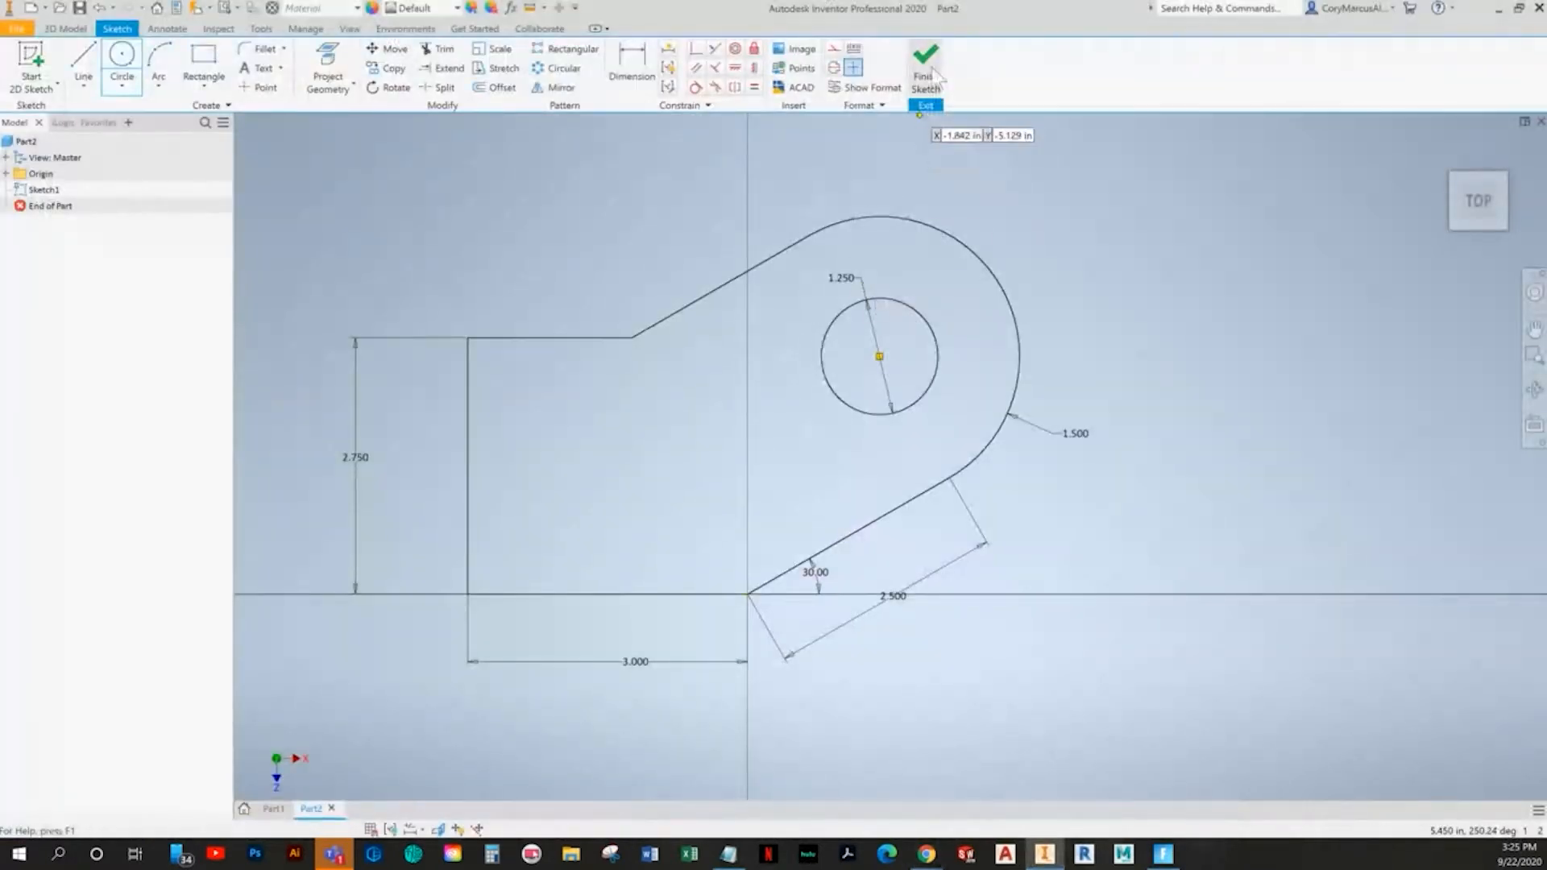
- Extrude the bracket profile around the hole upward by .75 in
{"action": "middle_click_drag", "start_coordinate": [760, 355], "coordinate": [738, 375]}
{"action": "scroll", "coordinate": [738, 375], "scroll_direction": "down", "scroll_amount": 3}
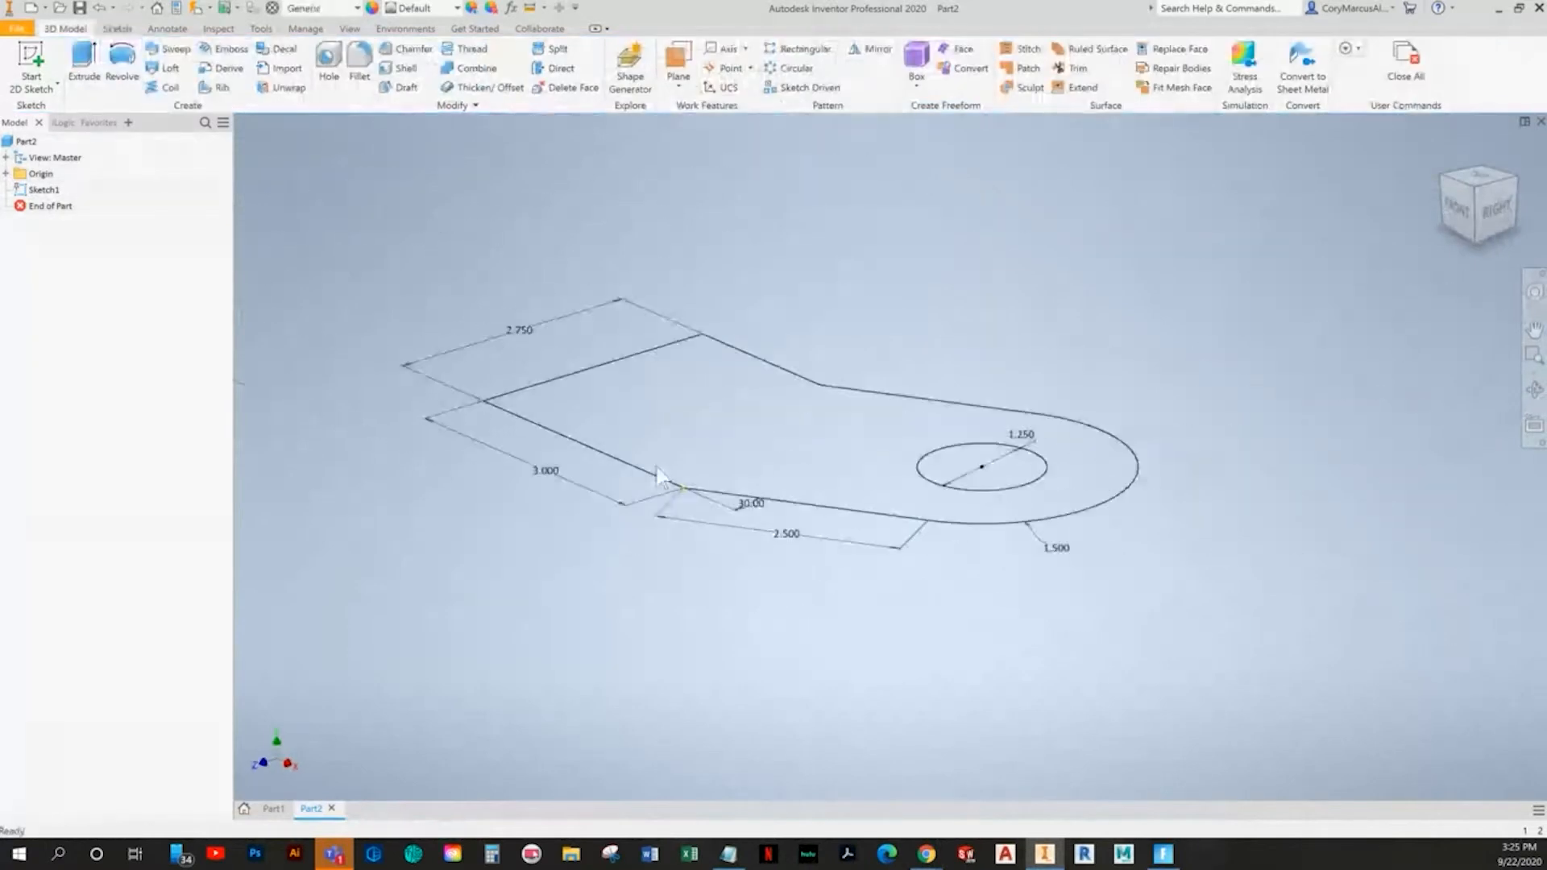
{"action": "middle_click_drag", "start_coordinate": [621, 425], "coordinate": [592, 451]}
{"action": "left_click", "coordinate": [84, 64]}
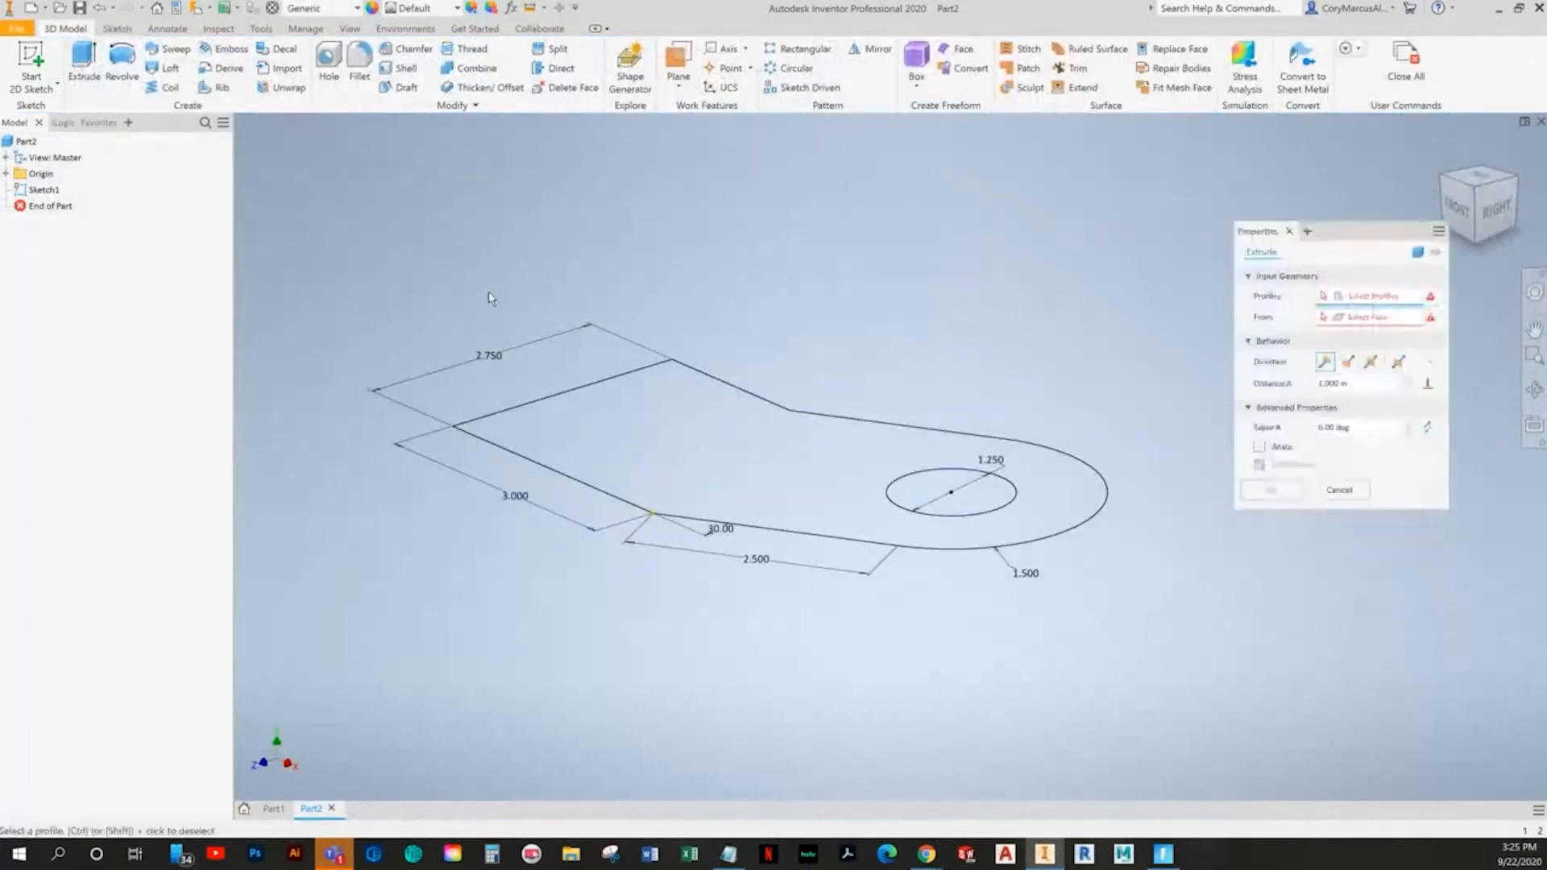
{"action": "left_click", "coordinate": [662, 434]}
{"action": "key", "text": "alt+Tab"}
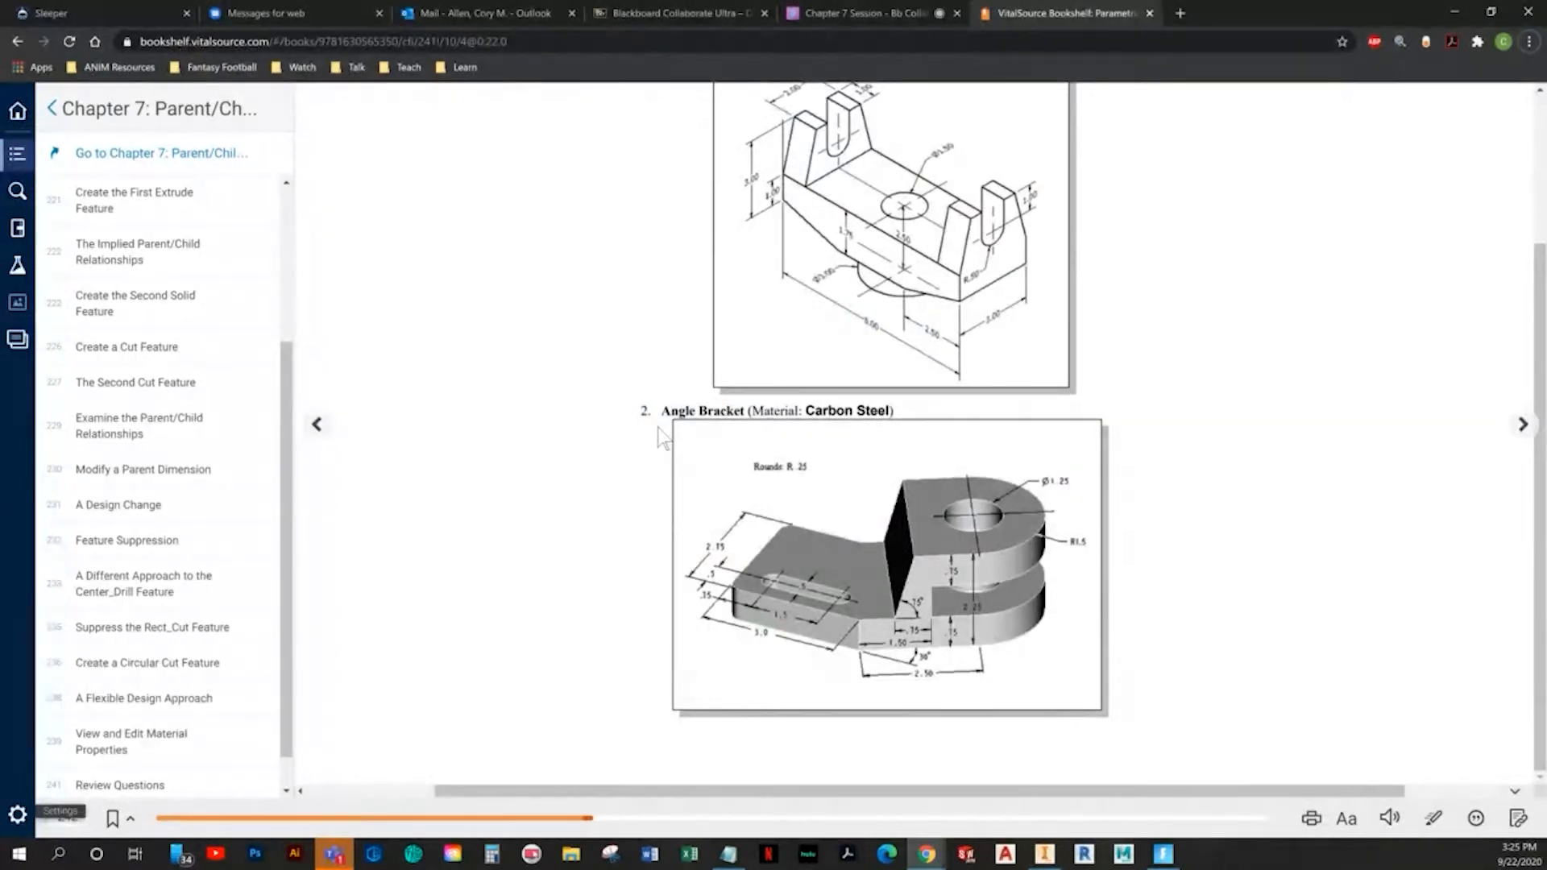
{"action": "key", "text": "alt+Tab"}
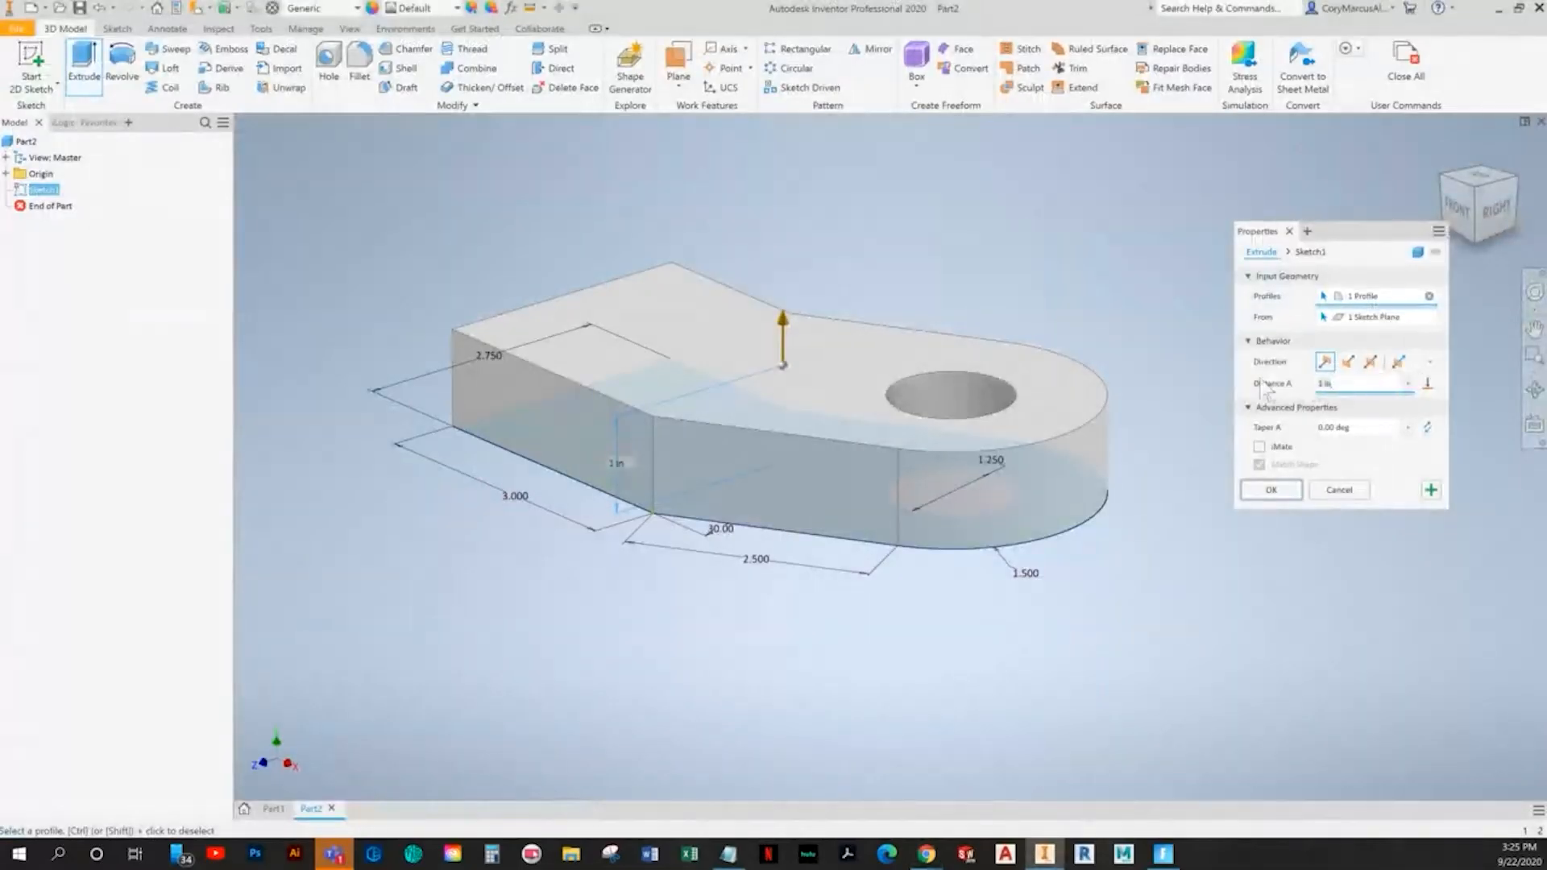
{"action": "type", "text": ".75"}
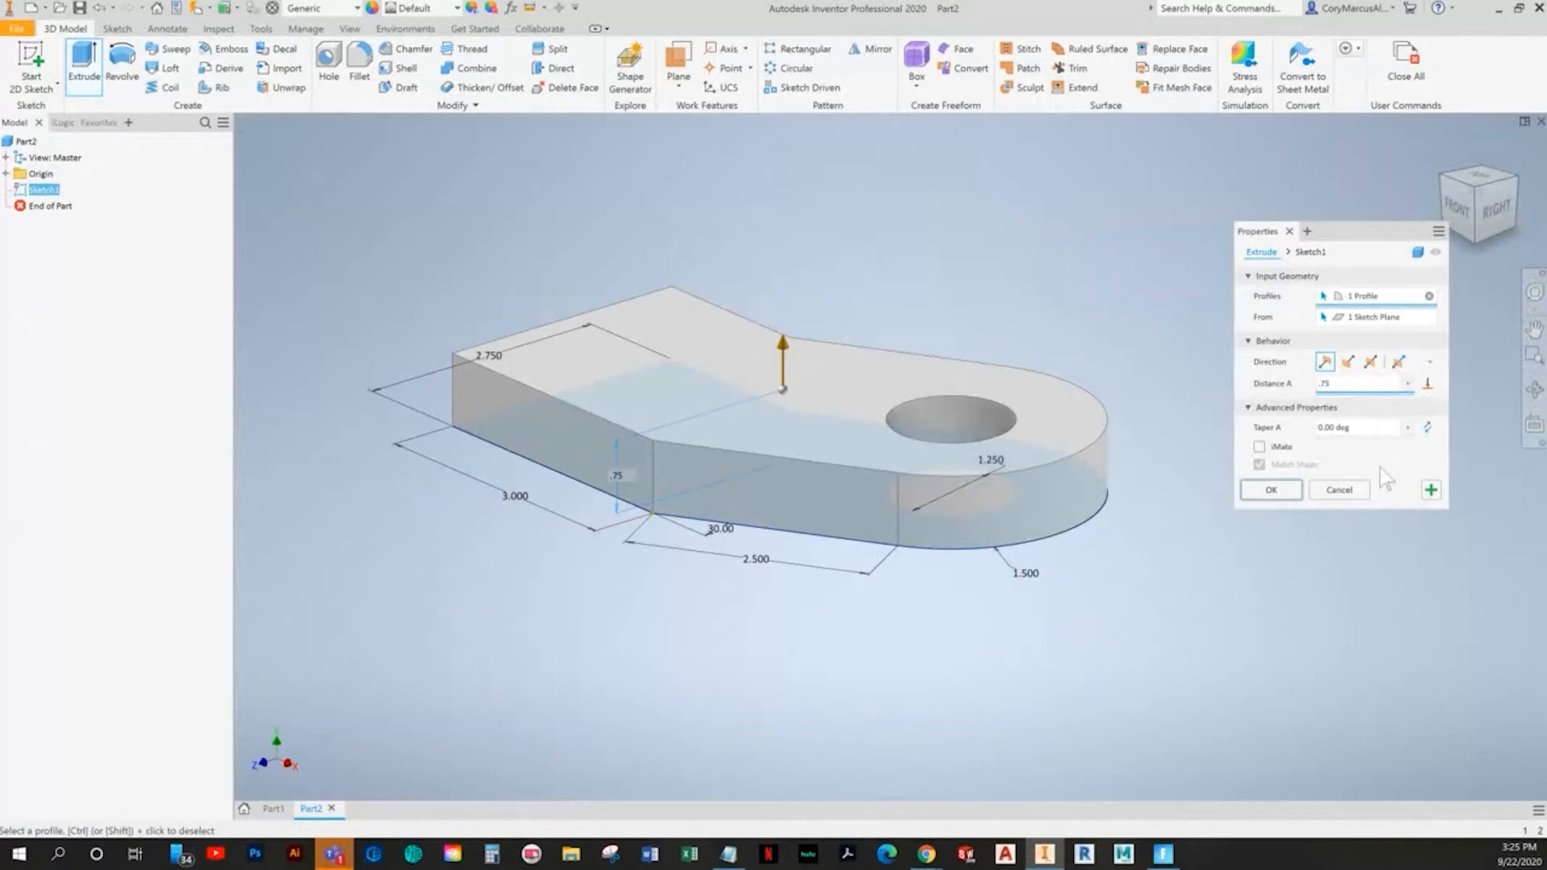
{"action": "left_click", "coordinate": [1271, 490]}
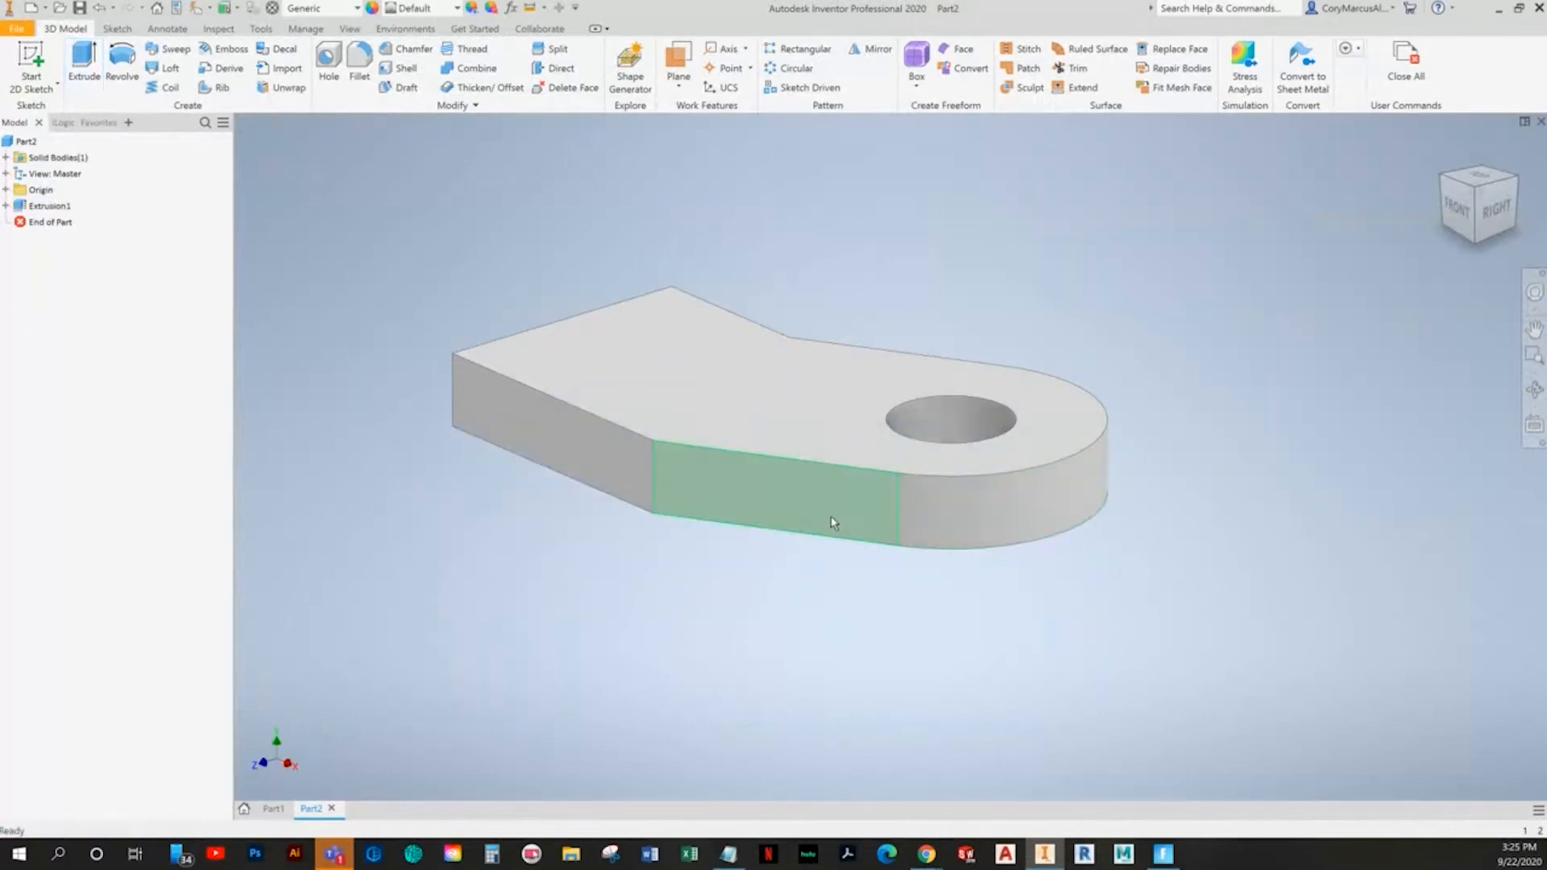
- Start a sketch on the flat side face of the angled arm and project its vertical corner edge and upper edge
{"action": "key", "text": "alt+Tab"}
{"action": "key", "text": "alt+Tab"}
{"action": "left_click", "coordinate": [31, 64]}
{"action": "left_click", "coordinate": [739, 484]}
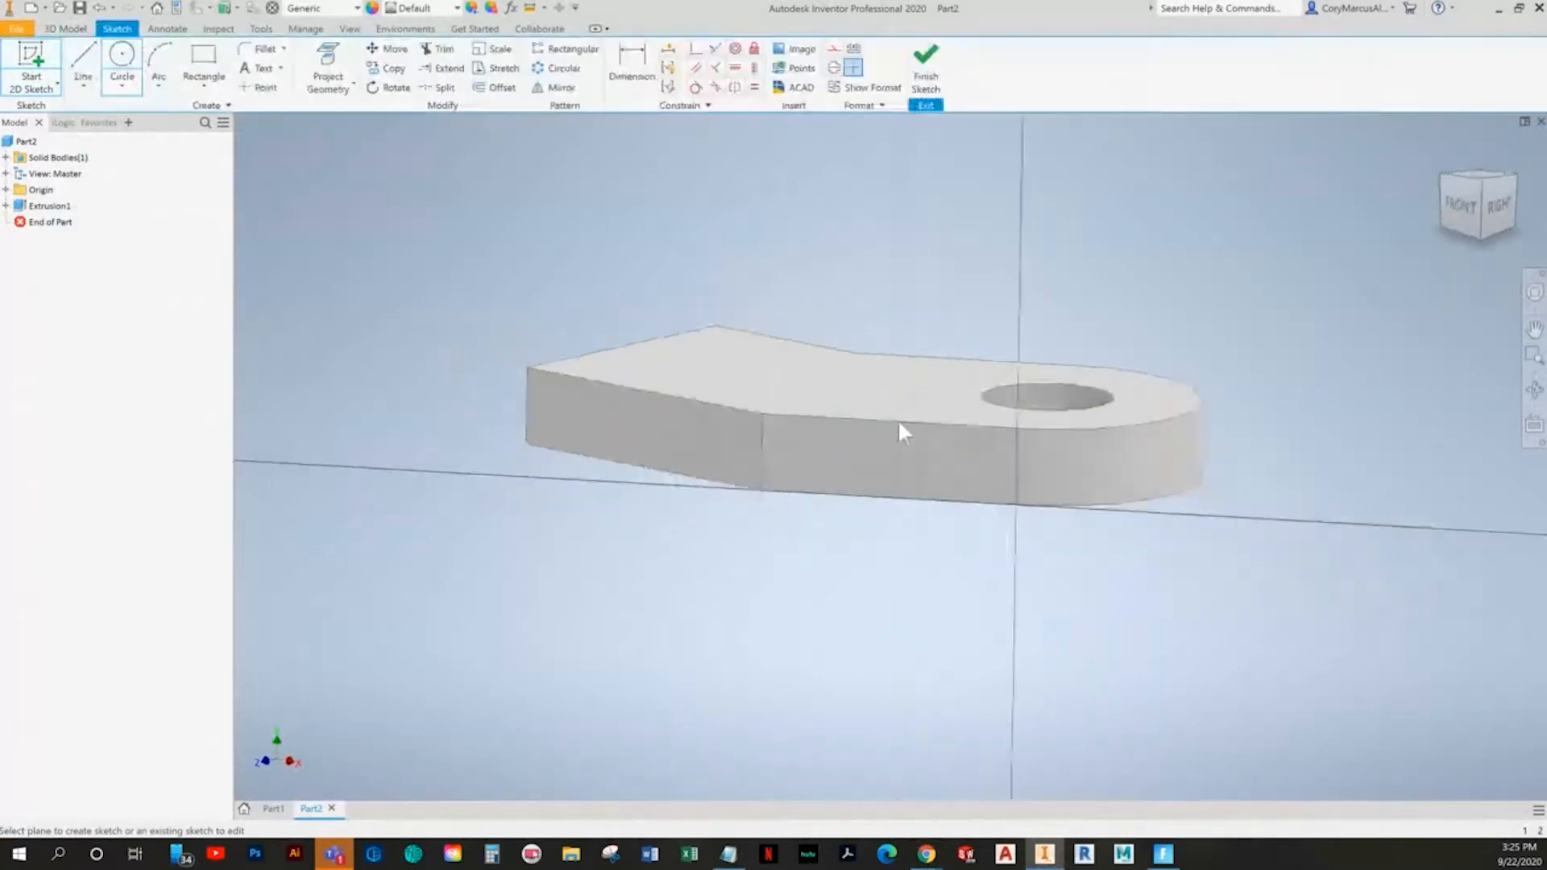
{"action": "left_click", "coordinate": [328, 71]}
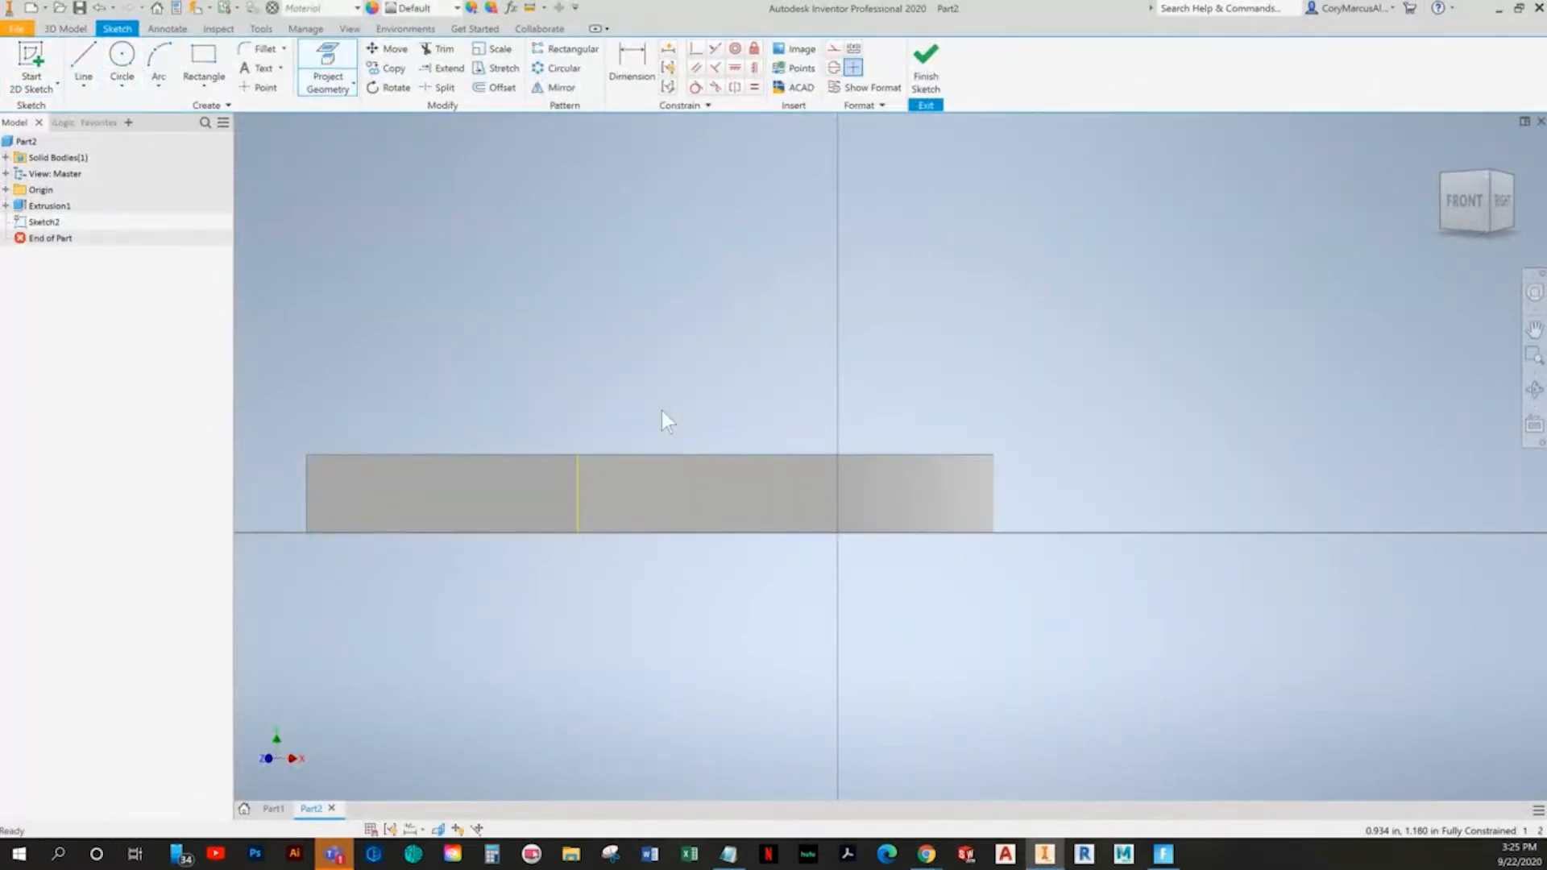
{"action": "key", "text": "alt+Tab"}
{"action": "key", "text": "alt+Tab"}
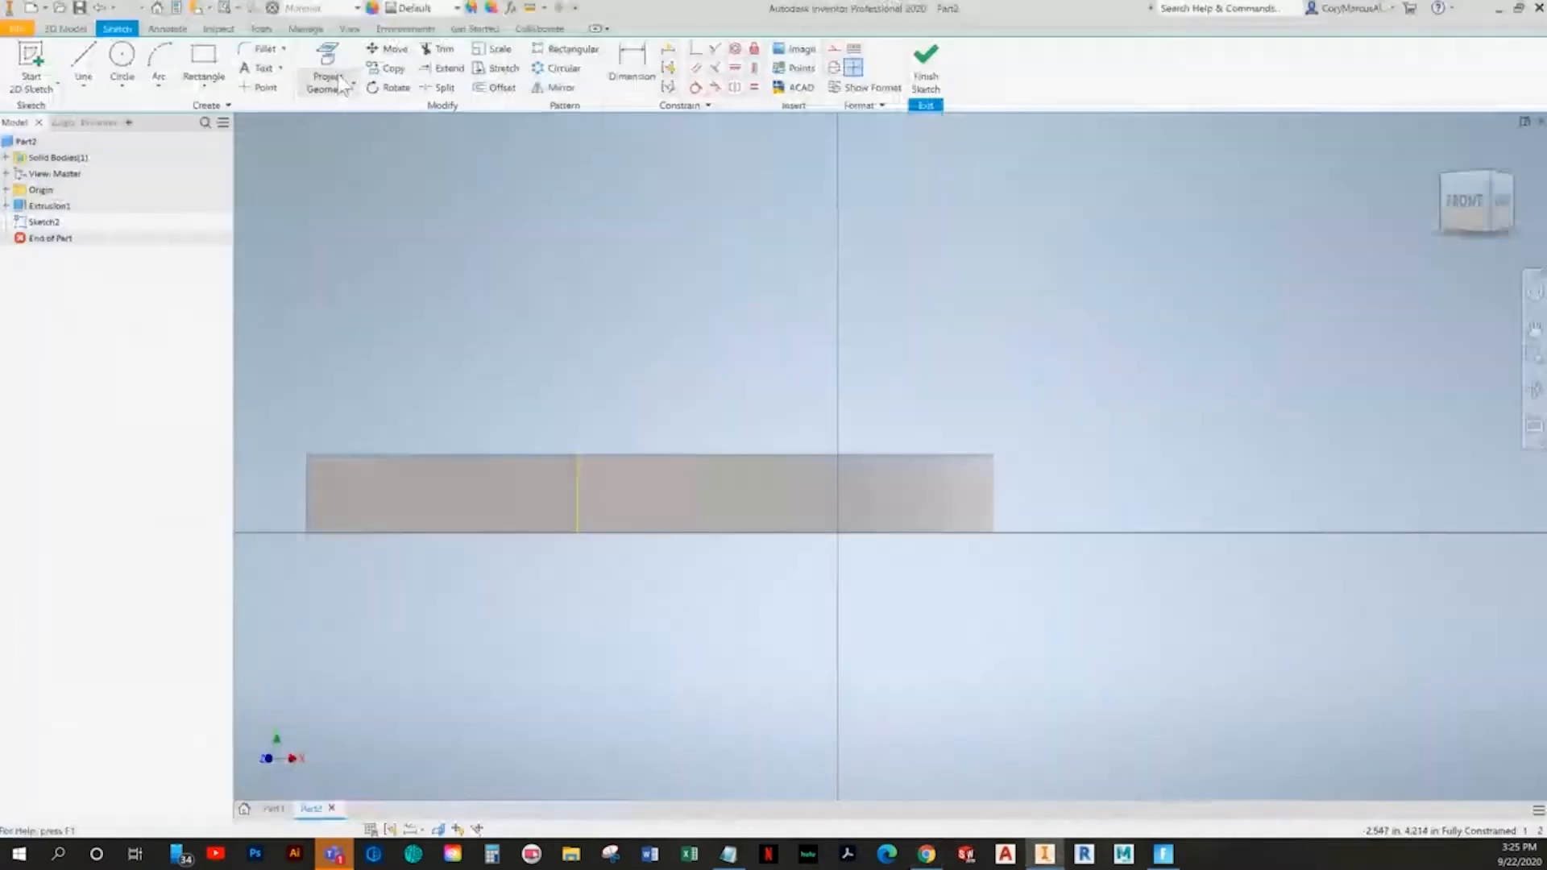
{"action": "left_click", "coordinate": [711, 457]}
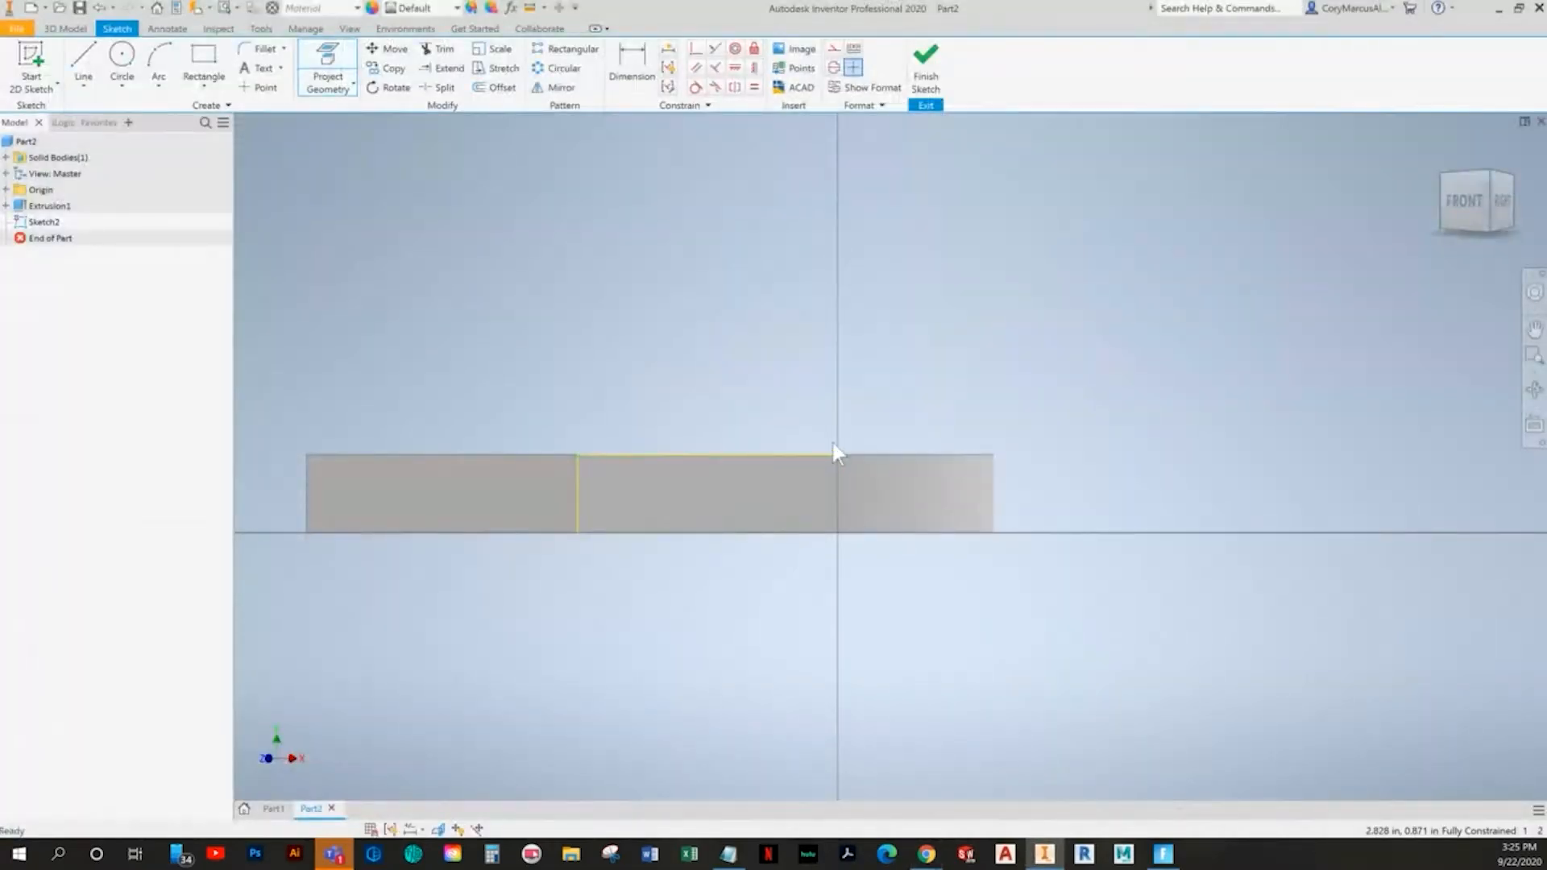
{"action": "key", "text": "Escape"}
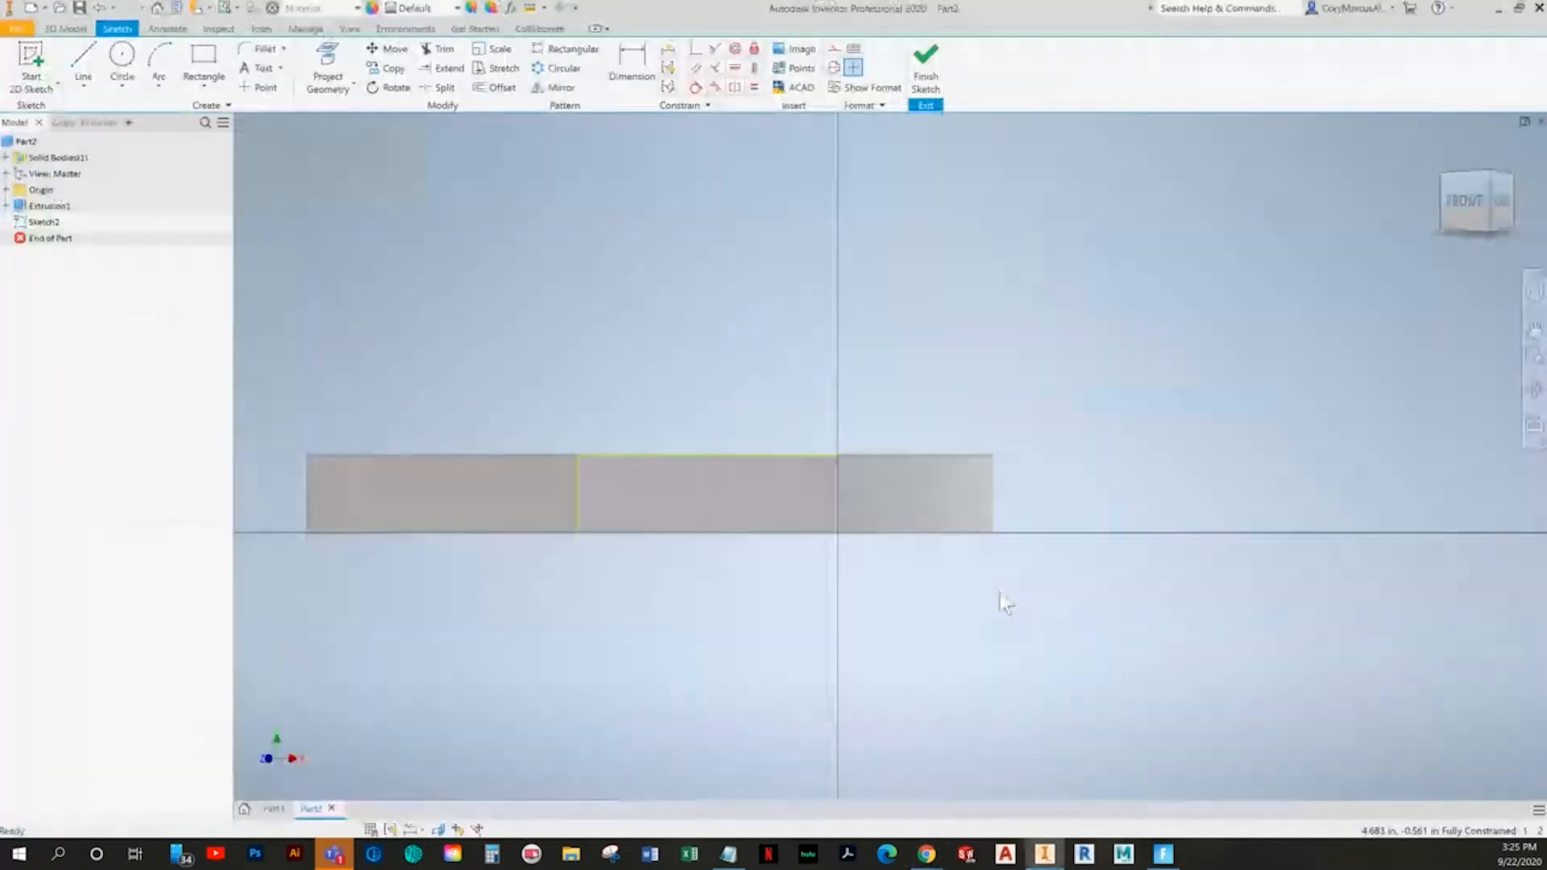
- Following the Angle Bracket drawing, sketch a line rising at about 56 degrees from the arm and a horizontal top line toward the rounded end
{"action": "key", "text": "alt+Tab"}
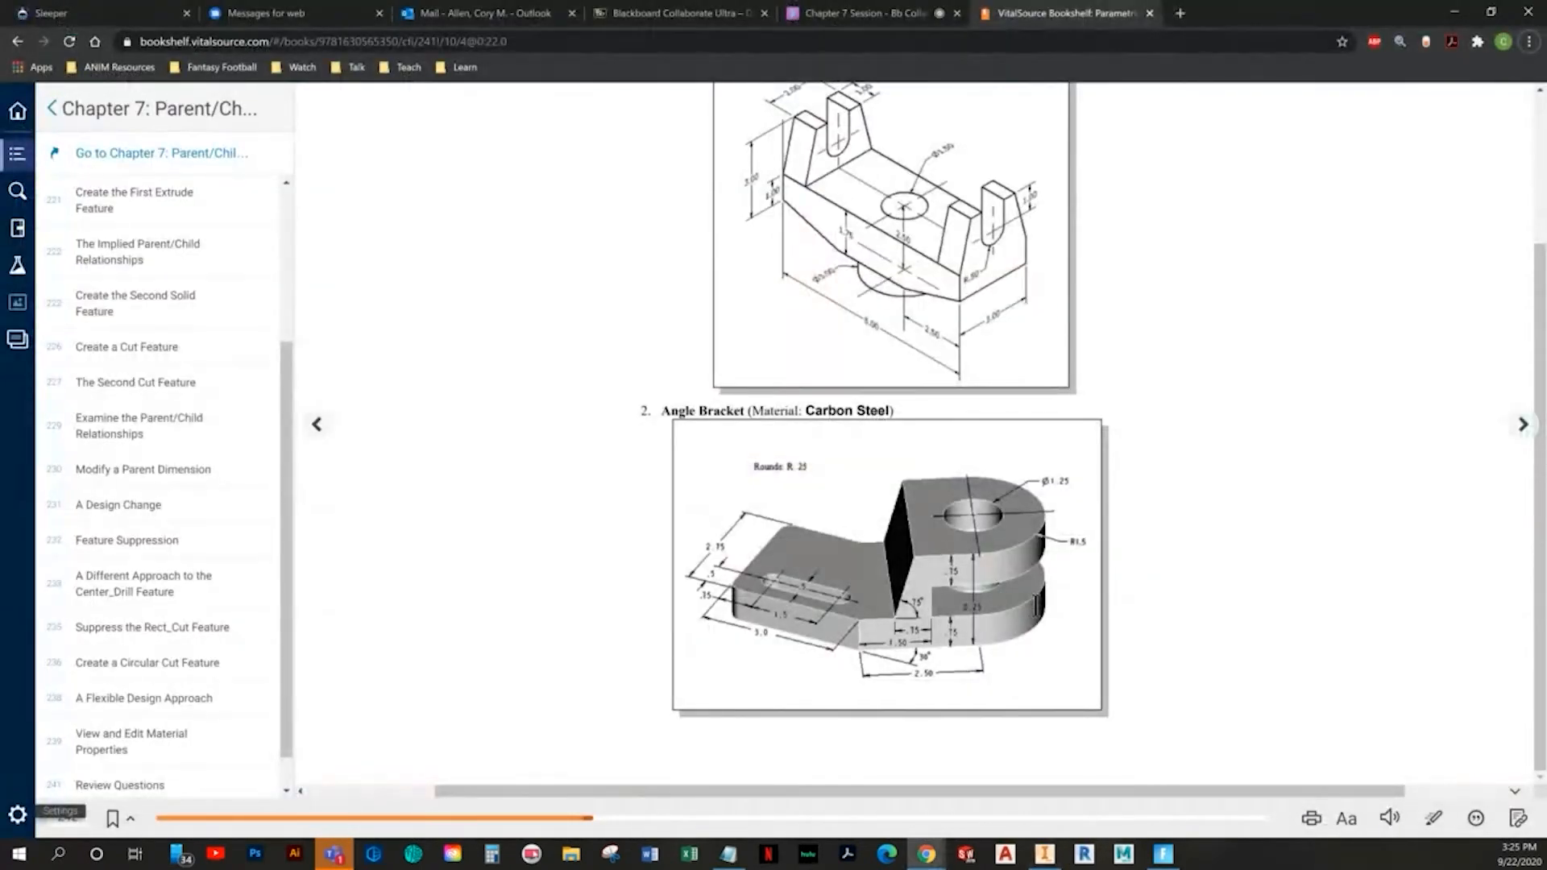
{"action": "key", "text": "alt+Tab"}
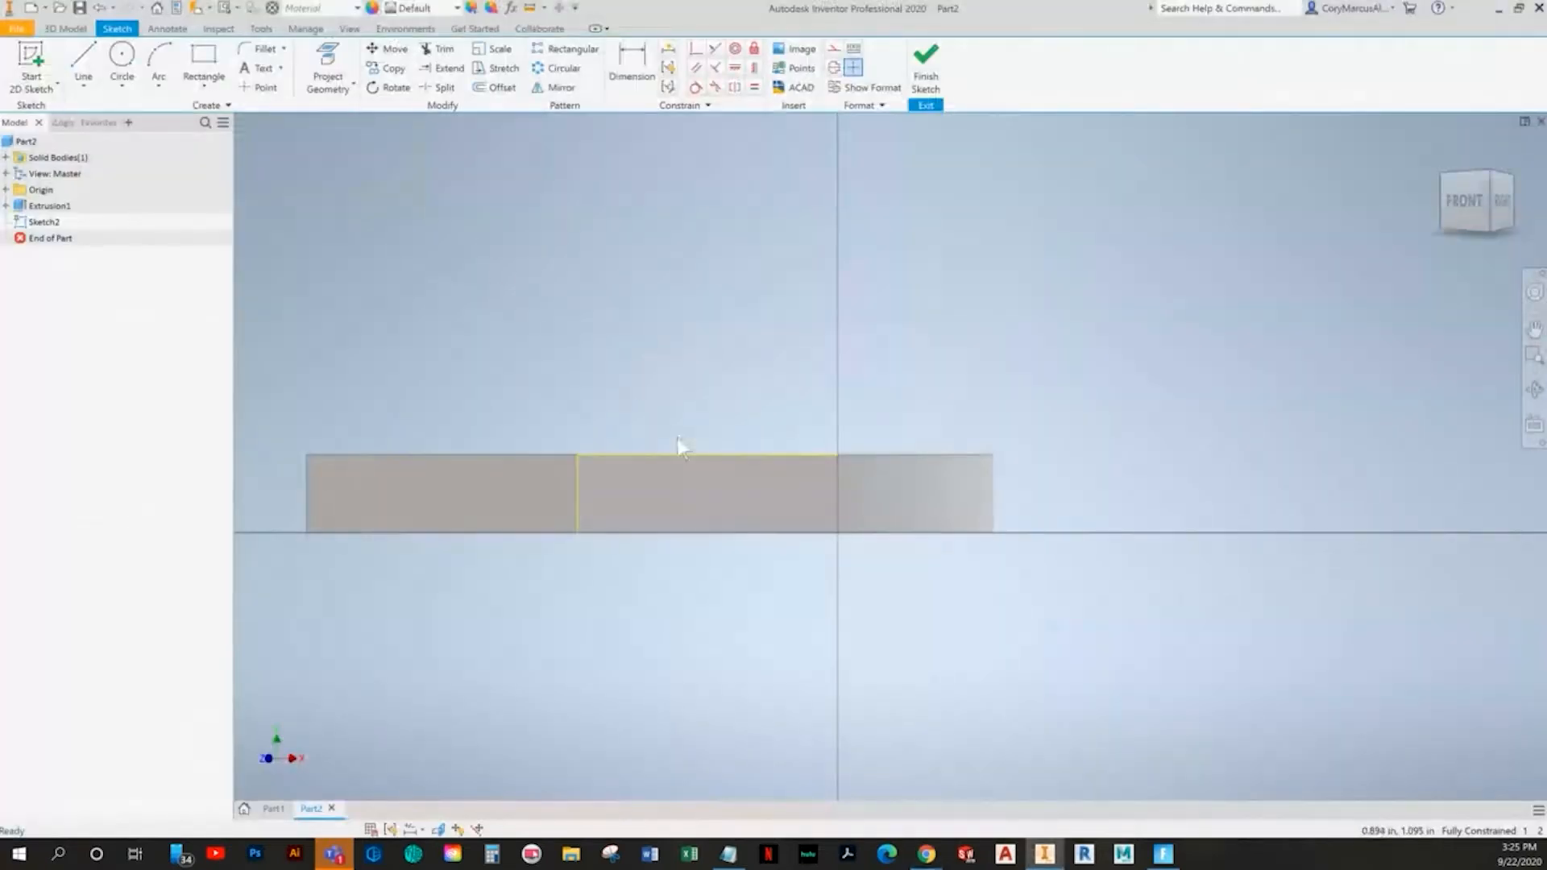
{"action": "key", "text": "alt+Tab"}
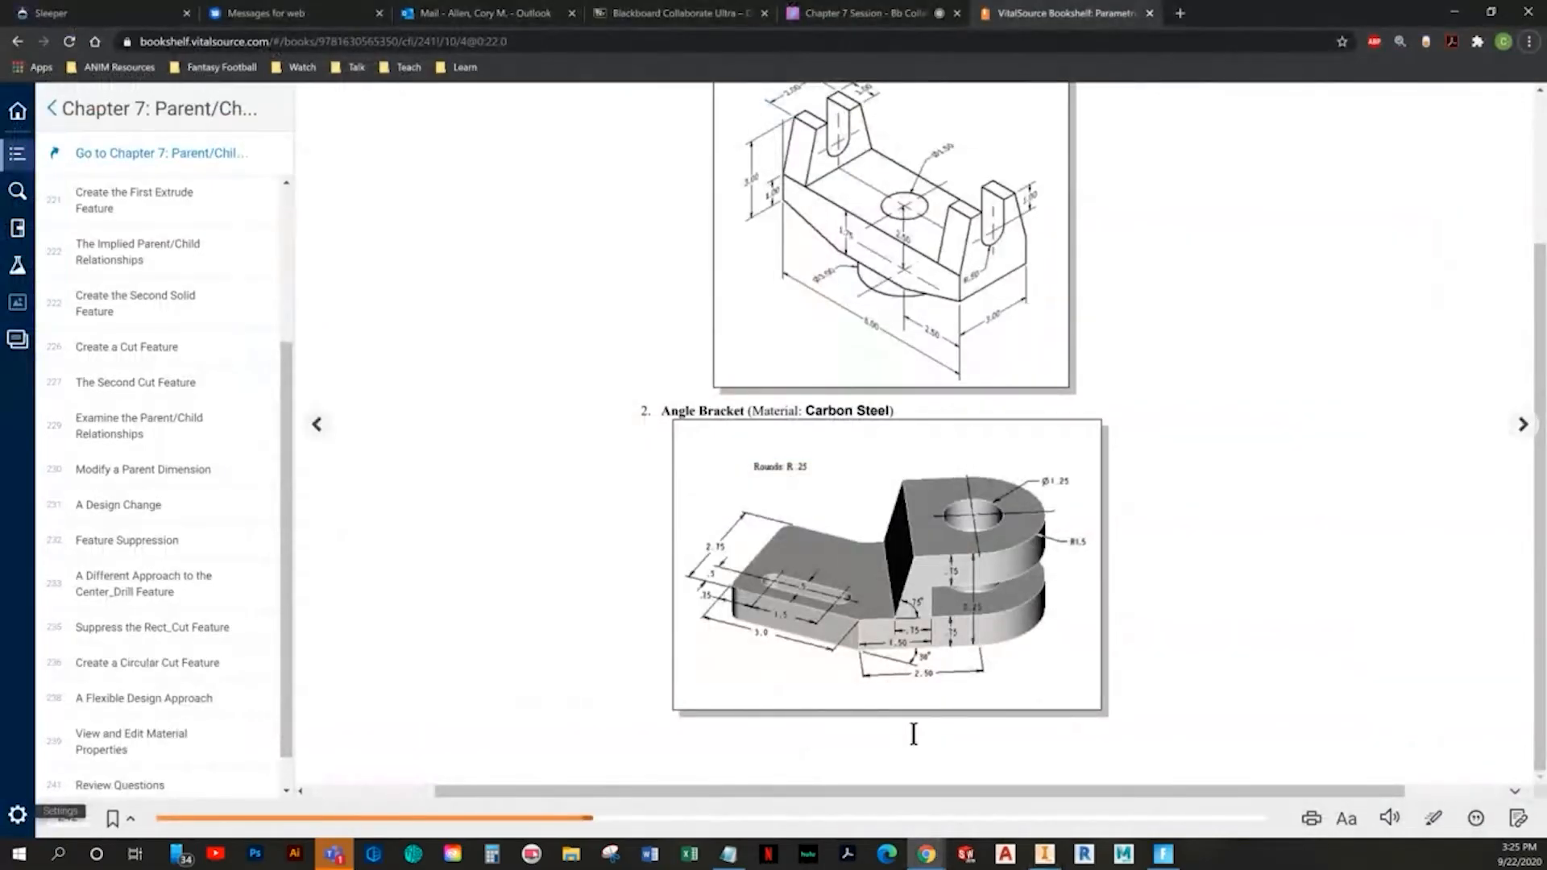
{"action": "key", "text": "alt+Tab"}
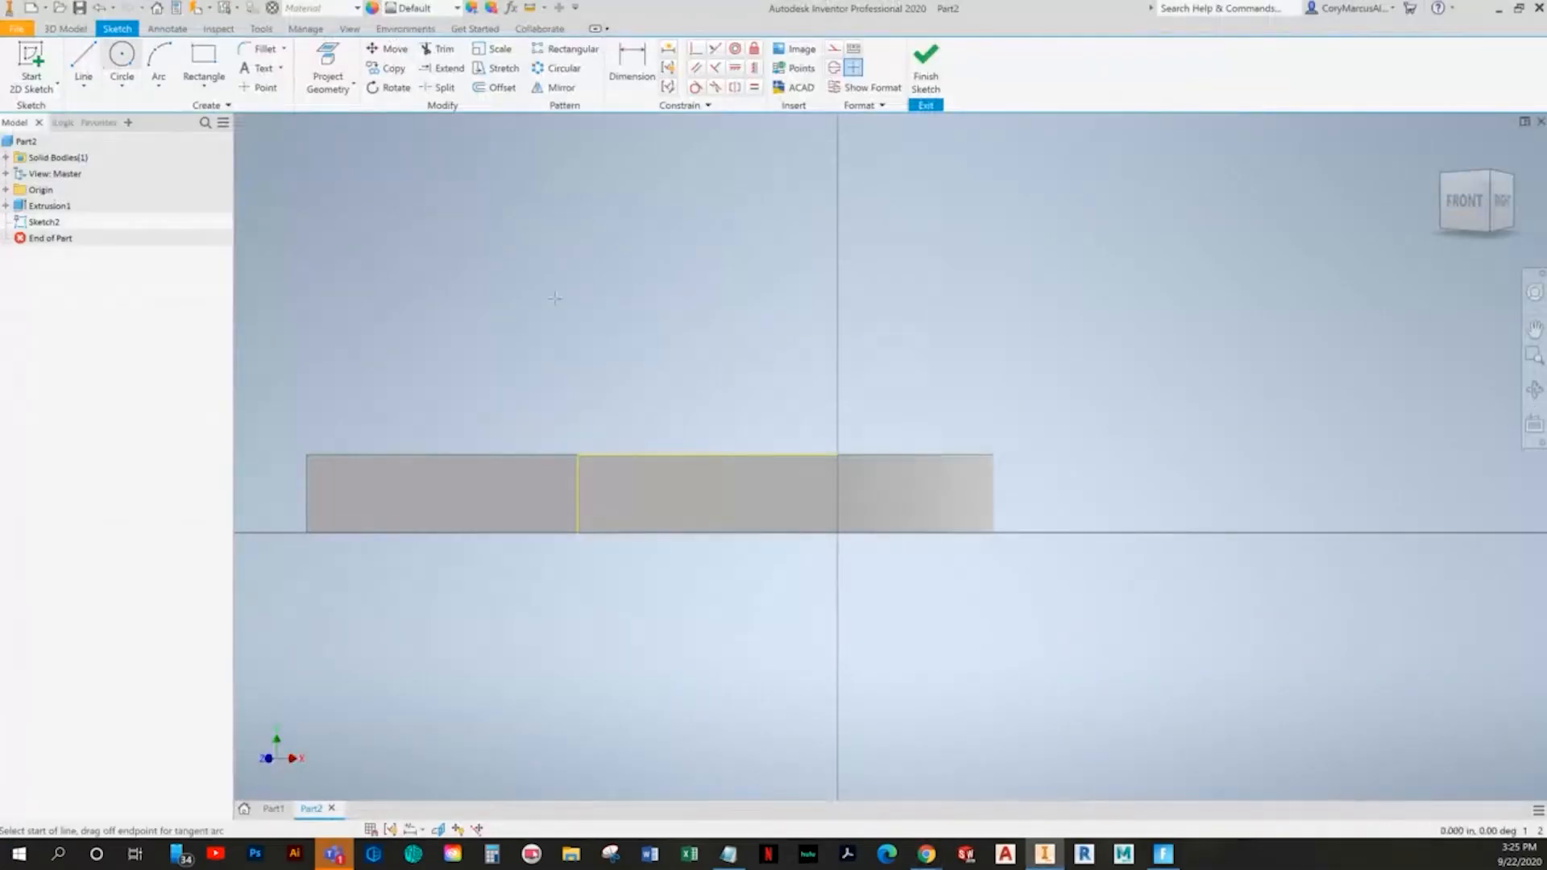
{"action": "left_click", "coordinate": [614, 470]}
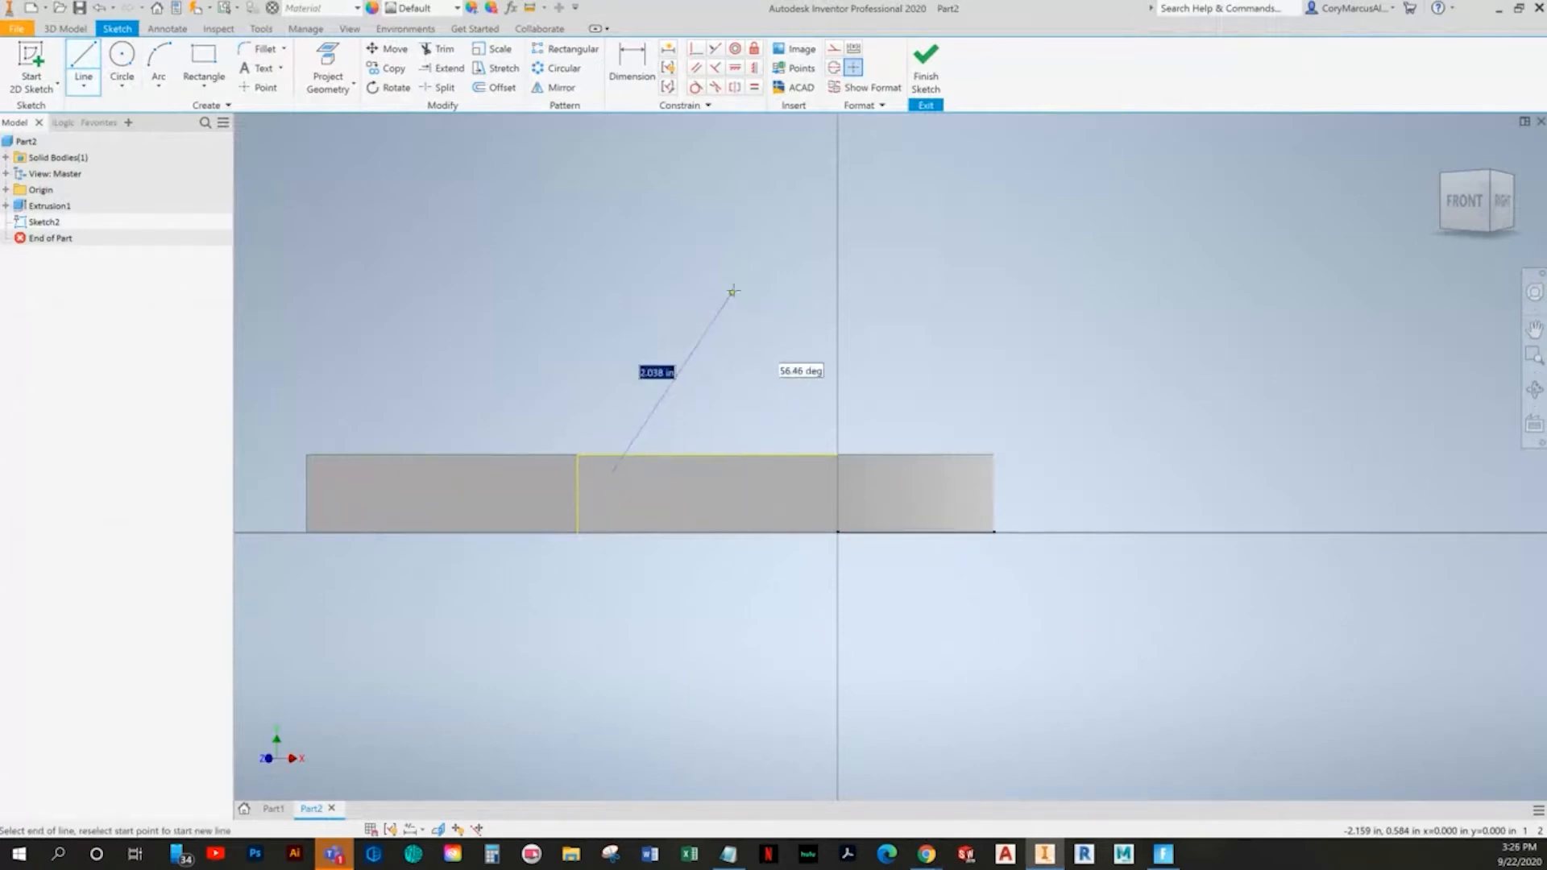
{"action": "left_click", "coordinate": [753, 262]}
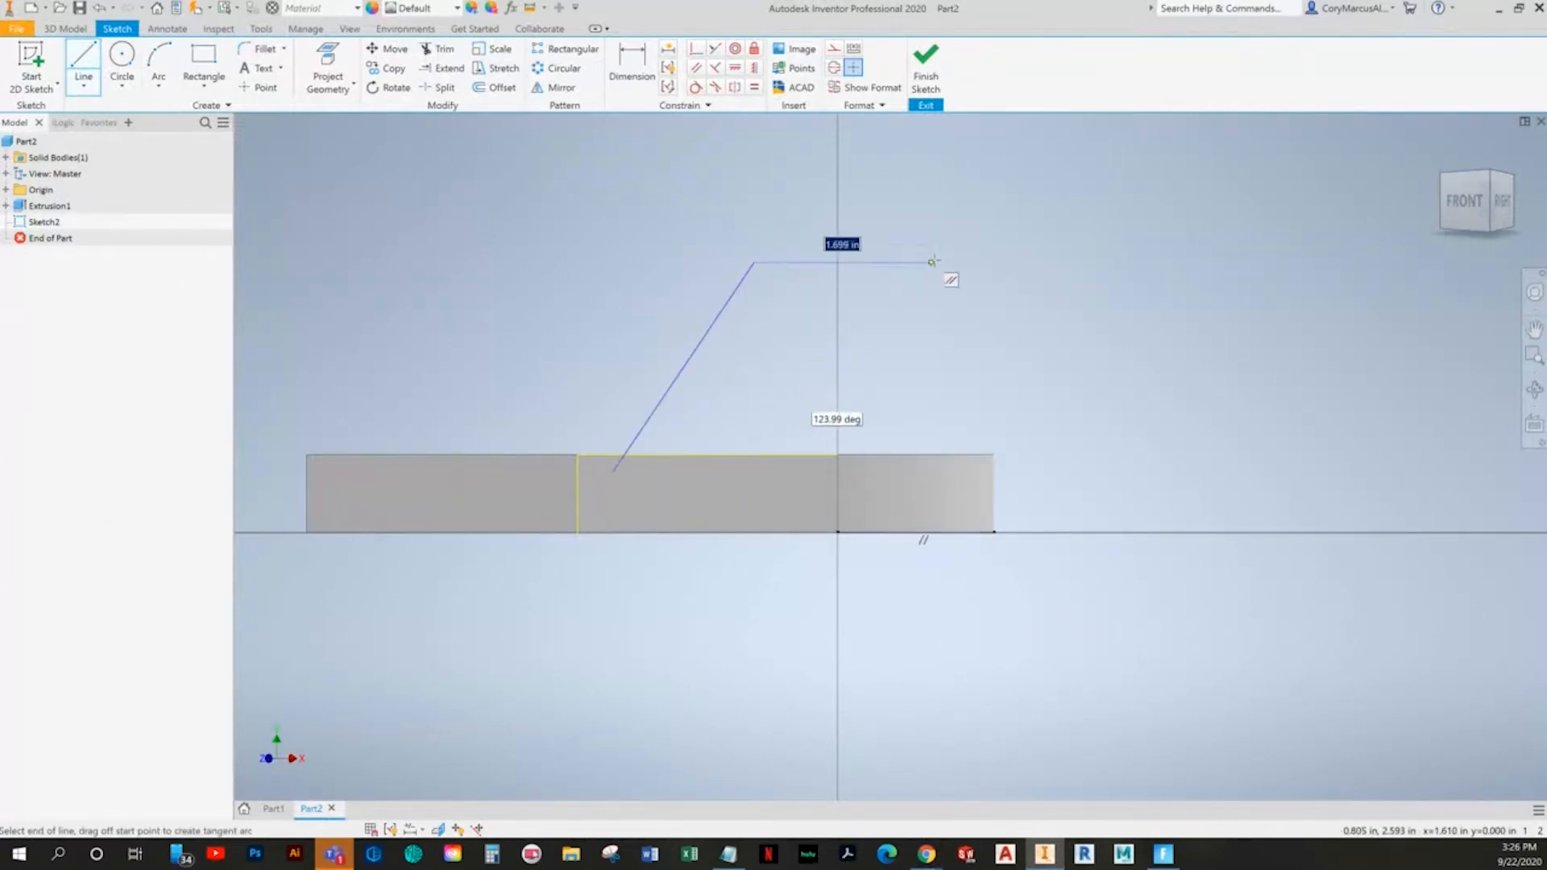
{"action": "left_click", "coordinate": [975, 262]}
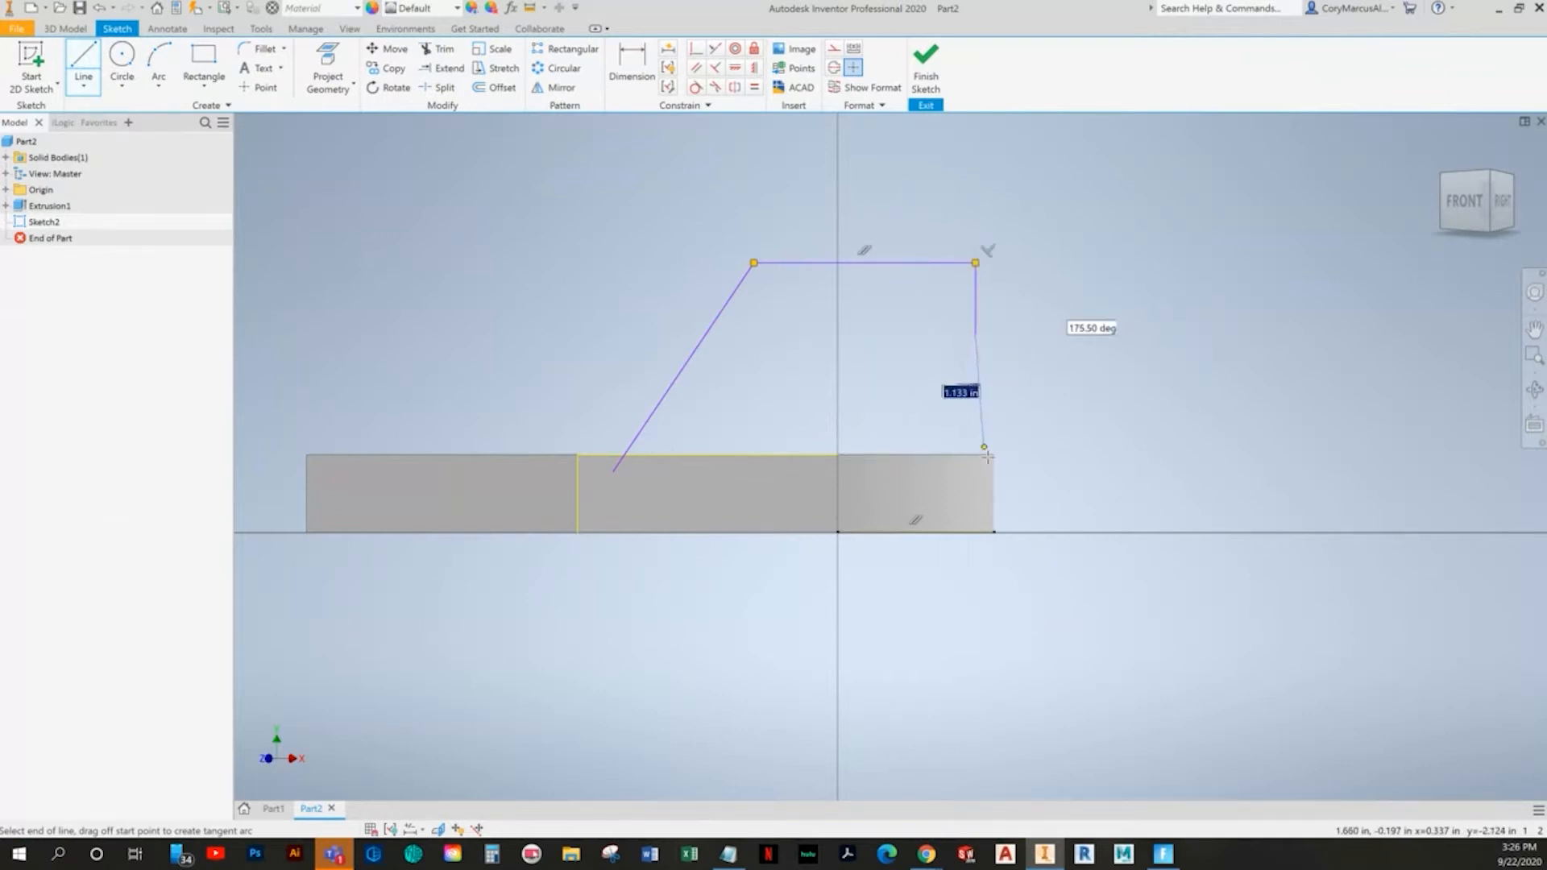
- Continue the fork profile with a short vertical end, a parallel underside, and a vertical line down past the base's upper edge
{"action": "key", "text": "alt+Tab"}
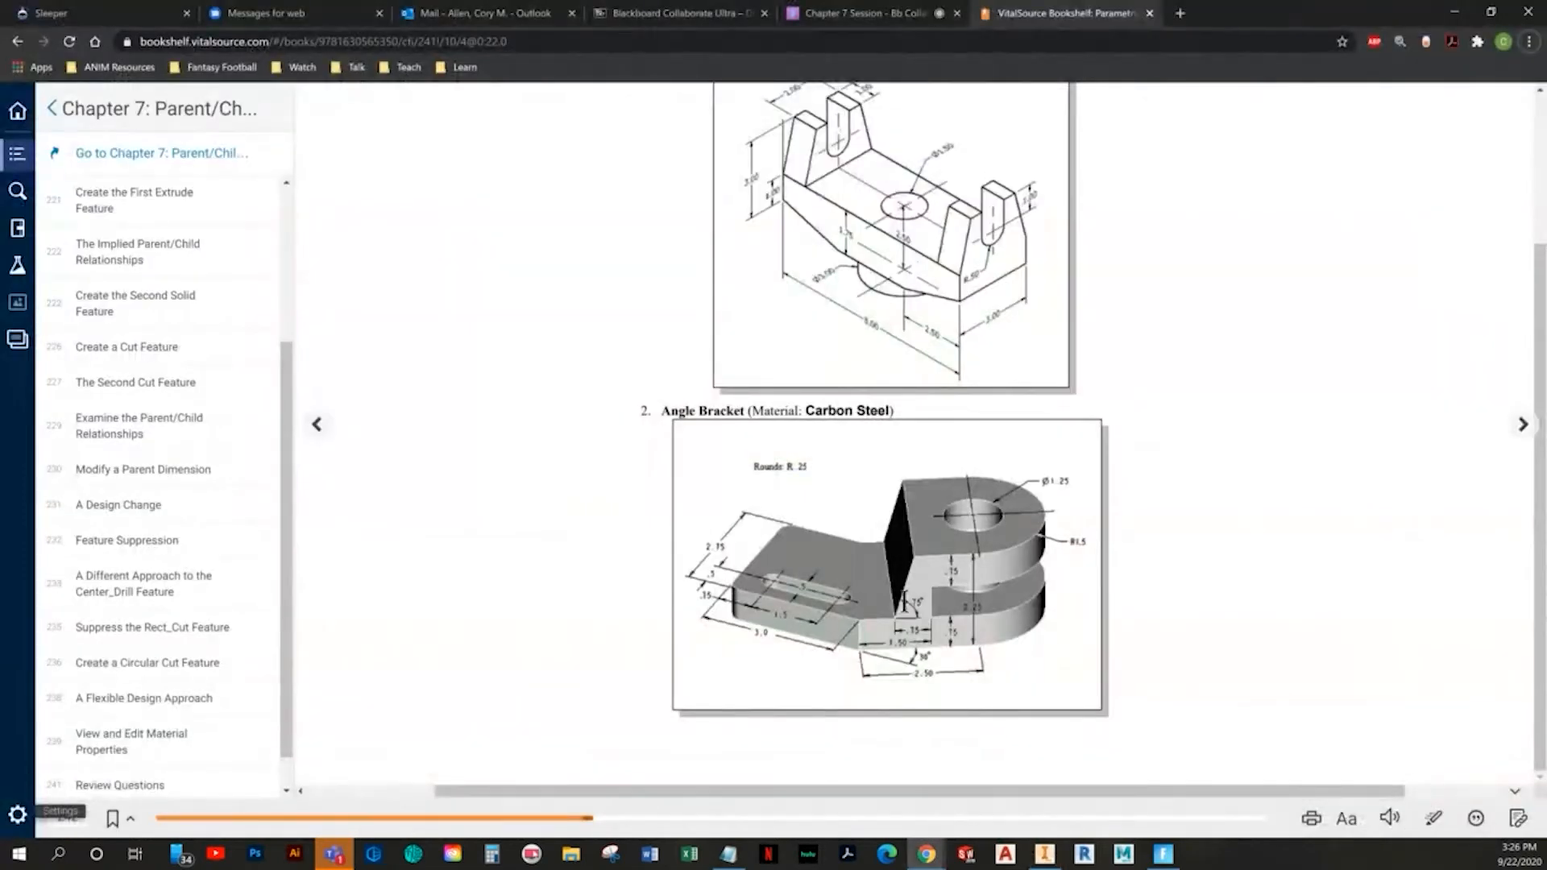
{"action": "key", "text": "alt+Tab"}
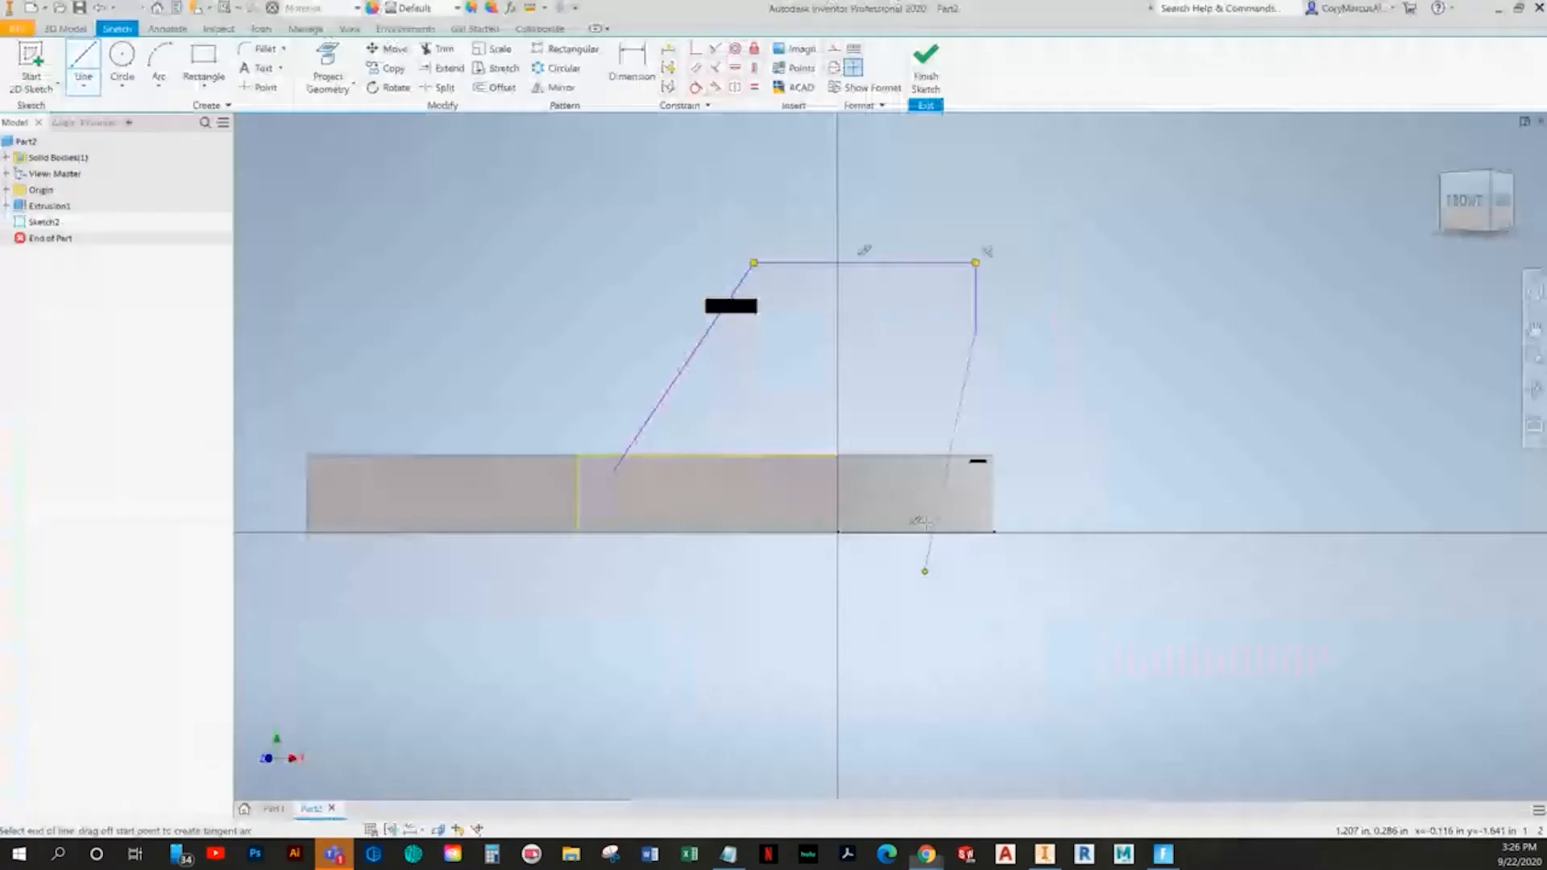
{"action": "left_click", "coordinate": [975, 330]}
{"action": "key", "text": "alt+Tab"}
{"action": "key", "text": "alt+Tab"}
{"action": "left_click", "coordinate": [782, 331]}
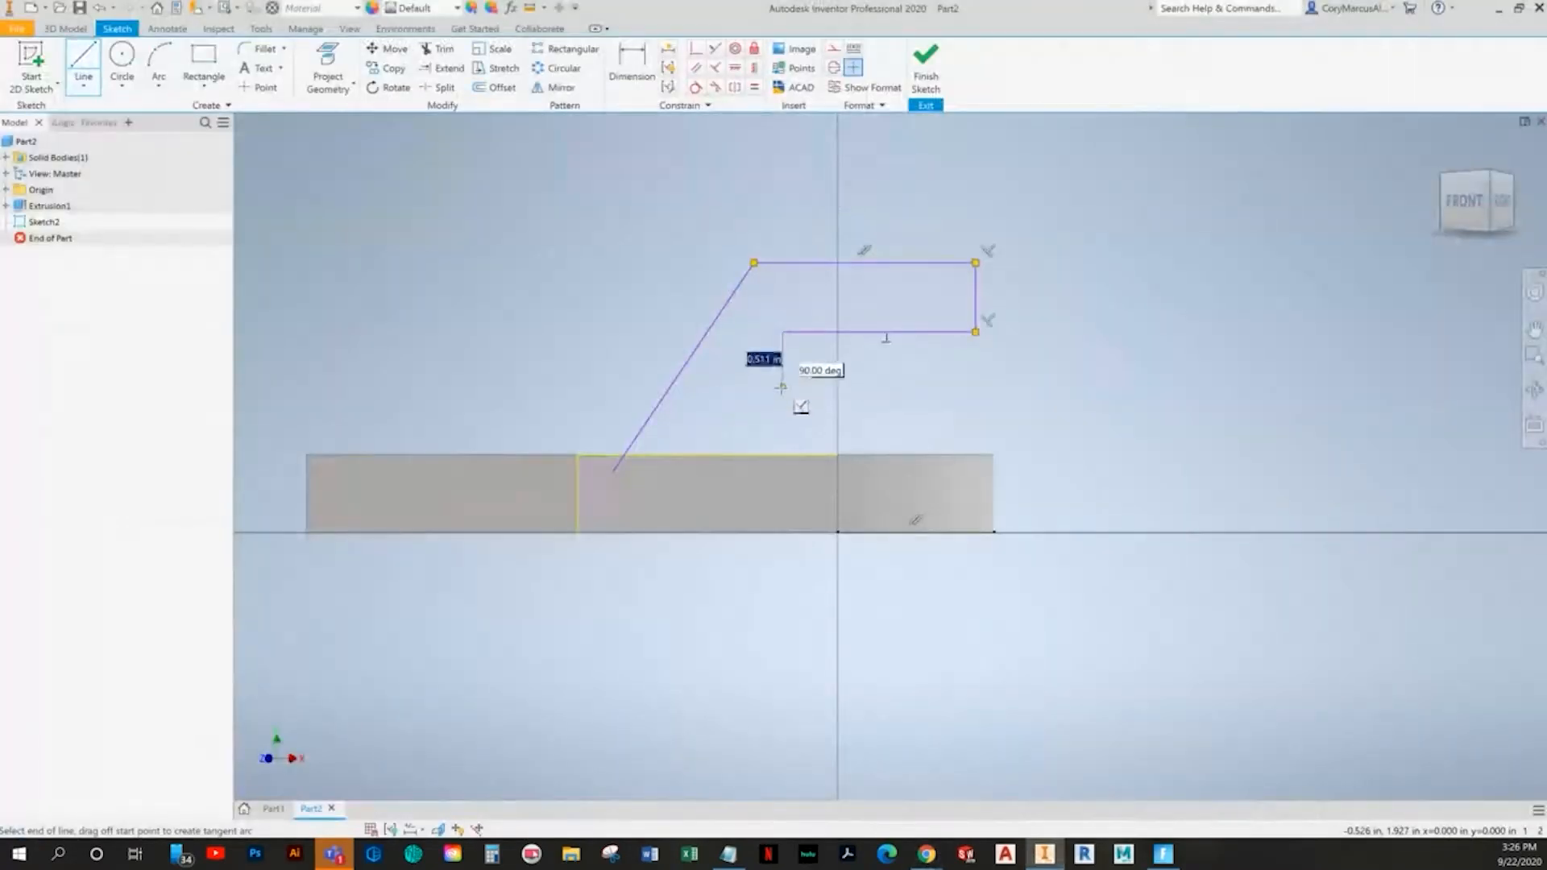
{"action": "key", "text": "alt+Tab"}
{"action": "key", "text": "alt+Tab"}
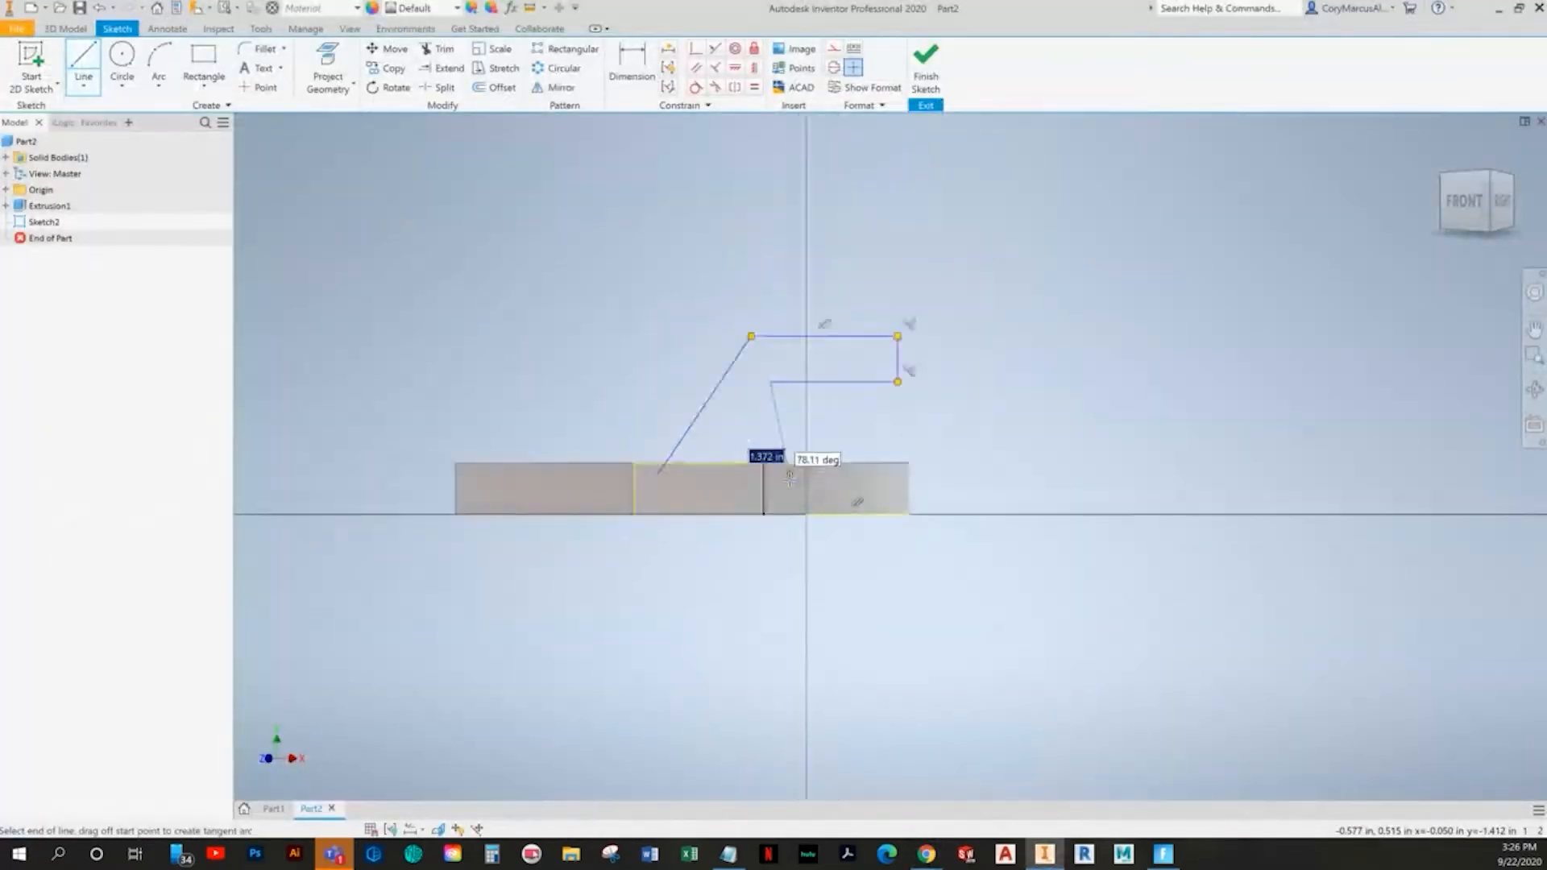
{"action": "scroll", "coordinate": [765, 477], "scroll_direction": "up", "scroll_amount": 3}
{"action": "left_click", "coordinate": [727, 466]}
{"action": "key", "text": "Escape"}
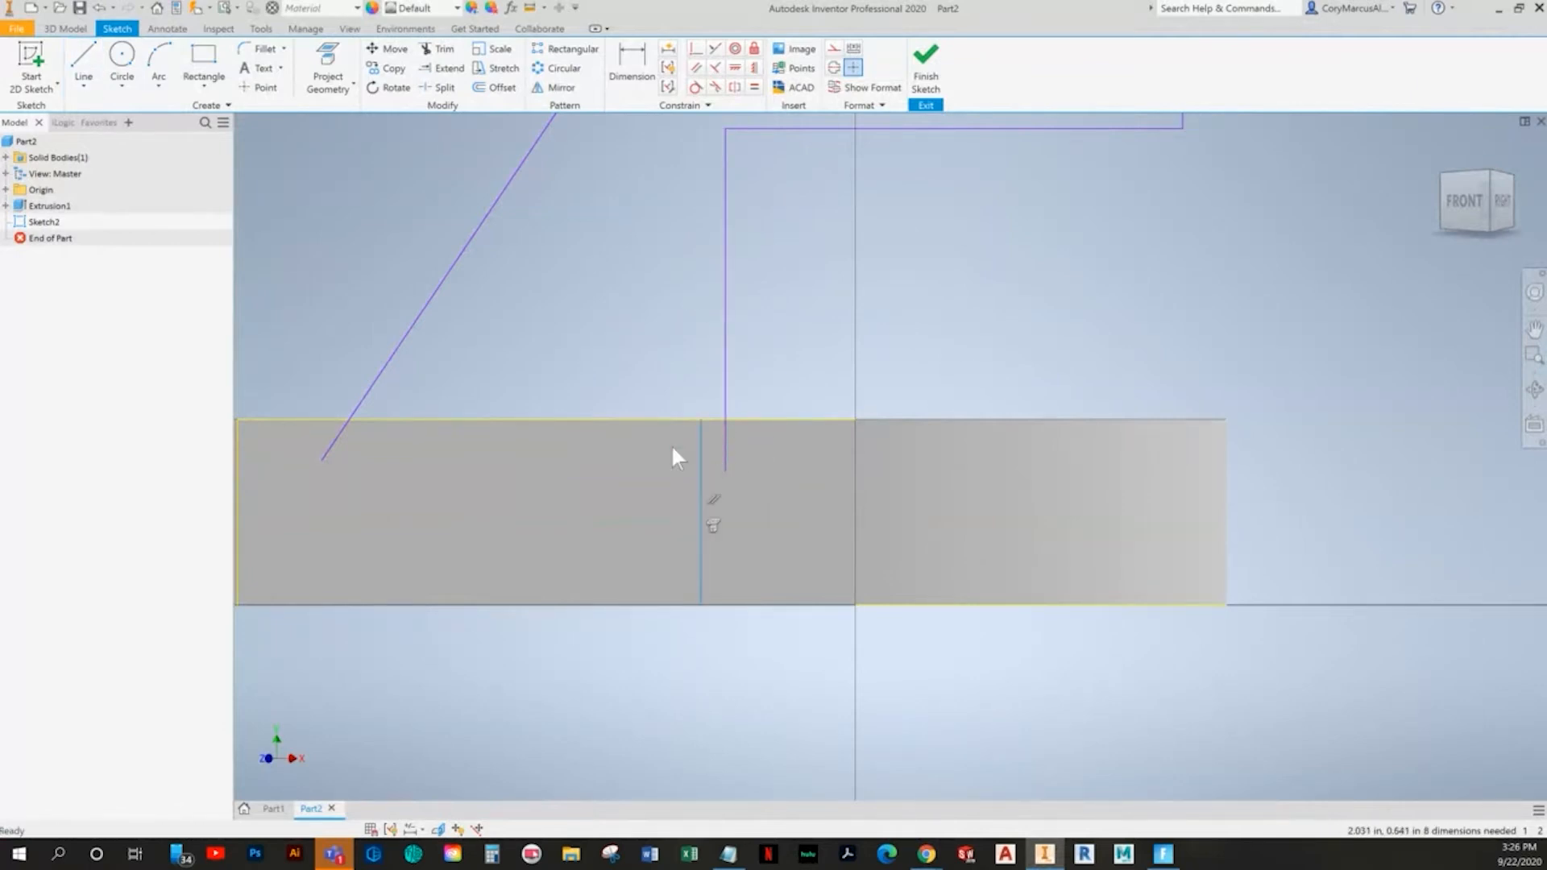
- Trim the slanted and vertical lines where they run below the base's projected upper edge, and finish the sketch
{"action": "scroll", "coordinate": [849, 316], "scroll_direction": "down", "scroll_amount": 2}
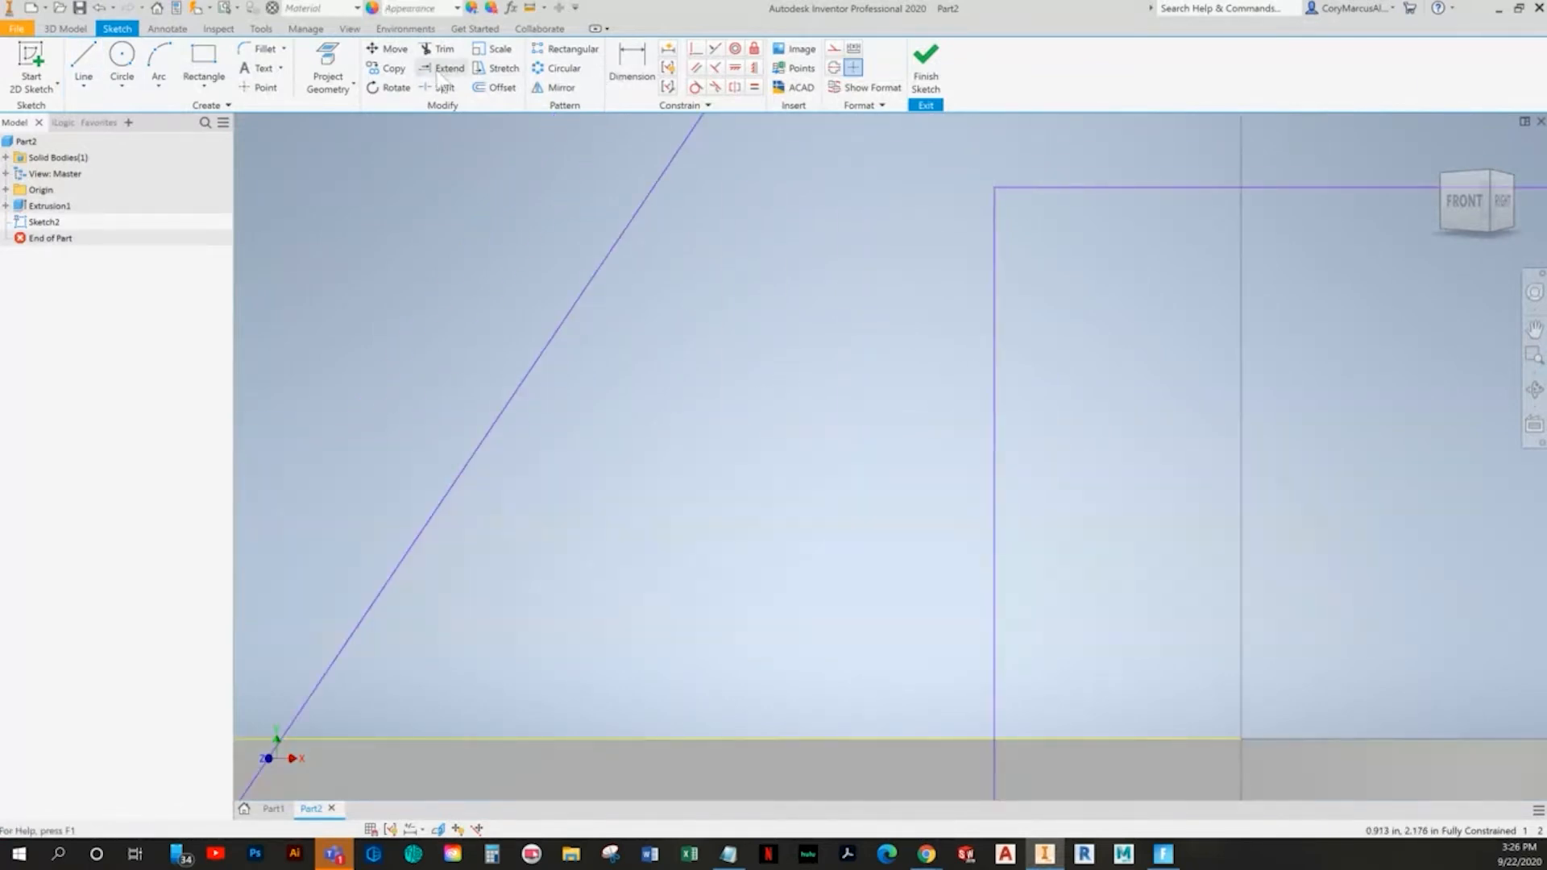
{"action": "left_click", "coordinate": [439, 48]}
{"action": "middle_click_drag", "start_coordinate": [681, 257], "coordinate": [757, 195]}
{"action": "left_click", "coordinate": [501, 452]}
{"action": "middle_click_drag", "start_coordinate": [843, 395], "coordinate": [843, 505]}
{"action": "scroll", "coordinate": [842, 505], "scroll_direction": "down", "scroll_amount": 2}
{"action": "left_click", "coordinate": [917, 76]}
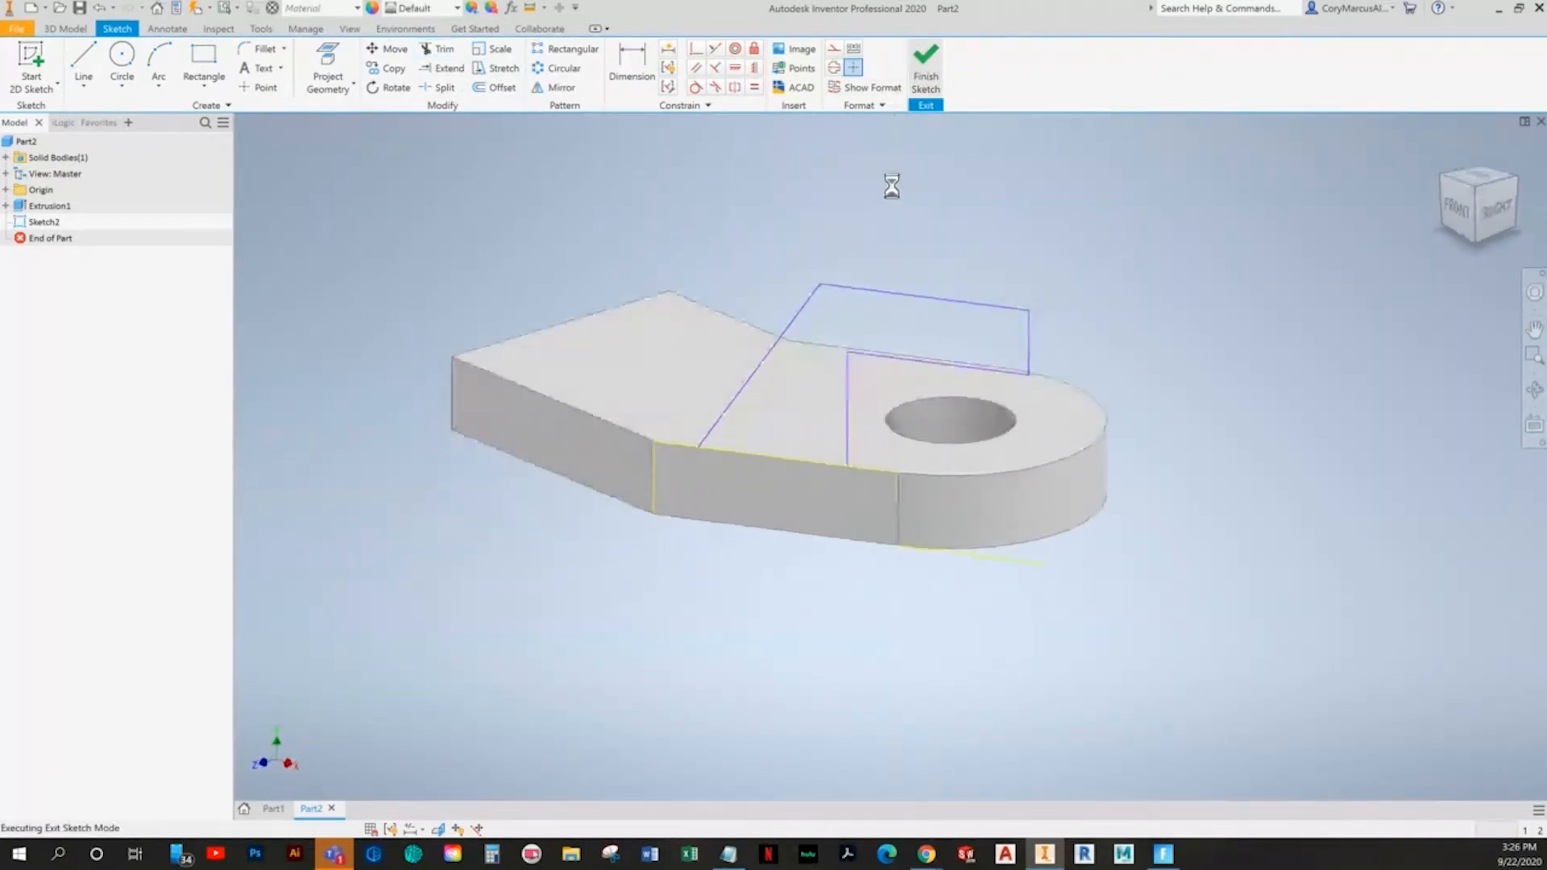
- Reopen the fork sketch and dimension its long vertical line 1.5 in from the projected corner edge
{"action": "double_click", "coordinate": [43, 222]}
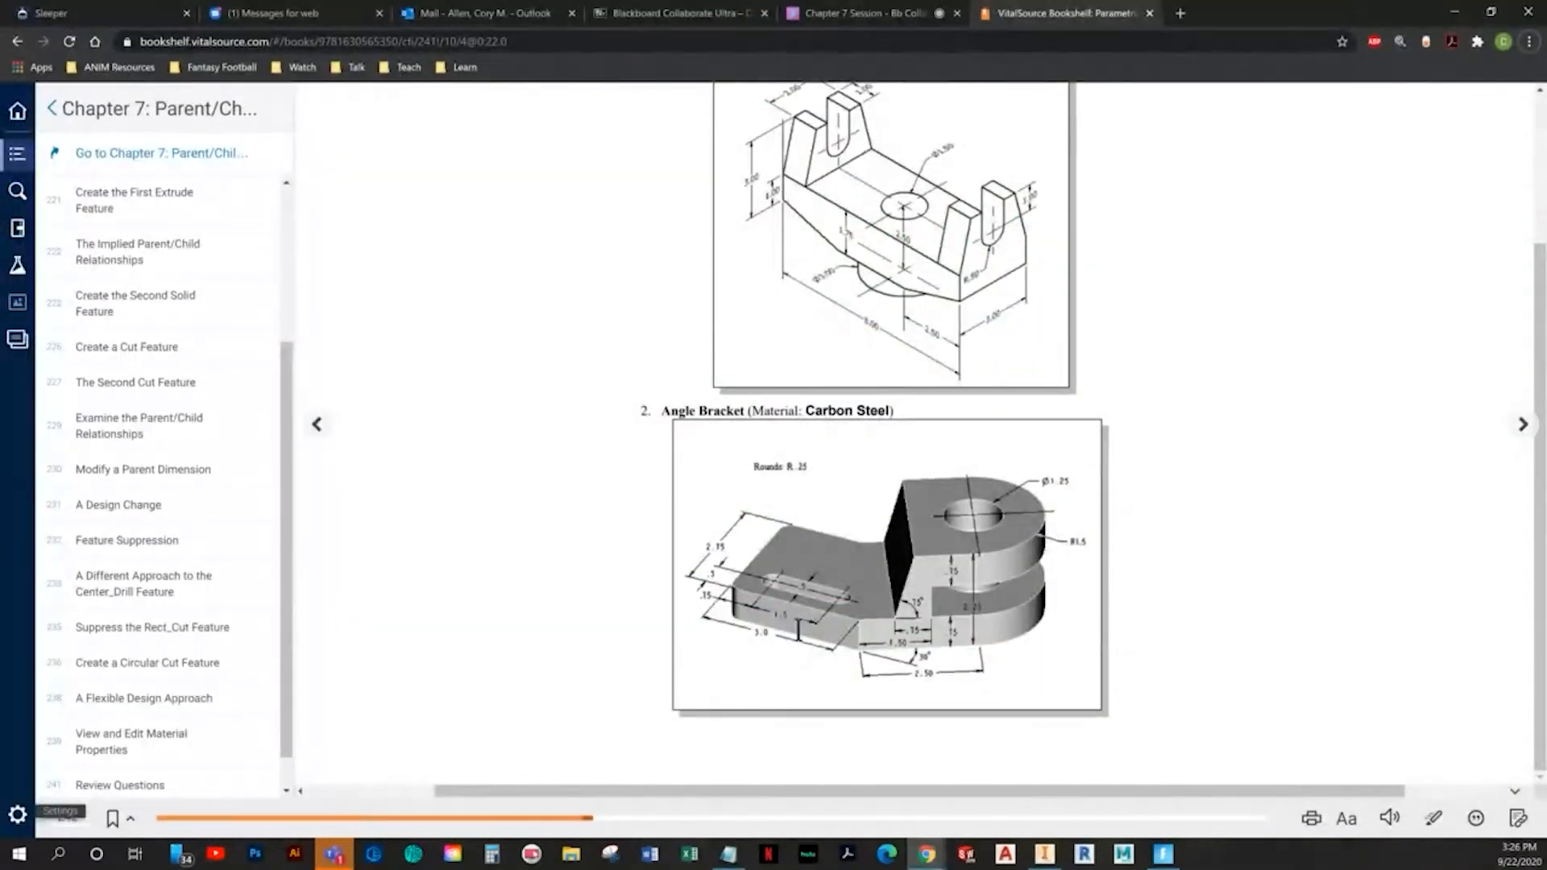
{"action": "key", "text": "alt+Tab"}
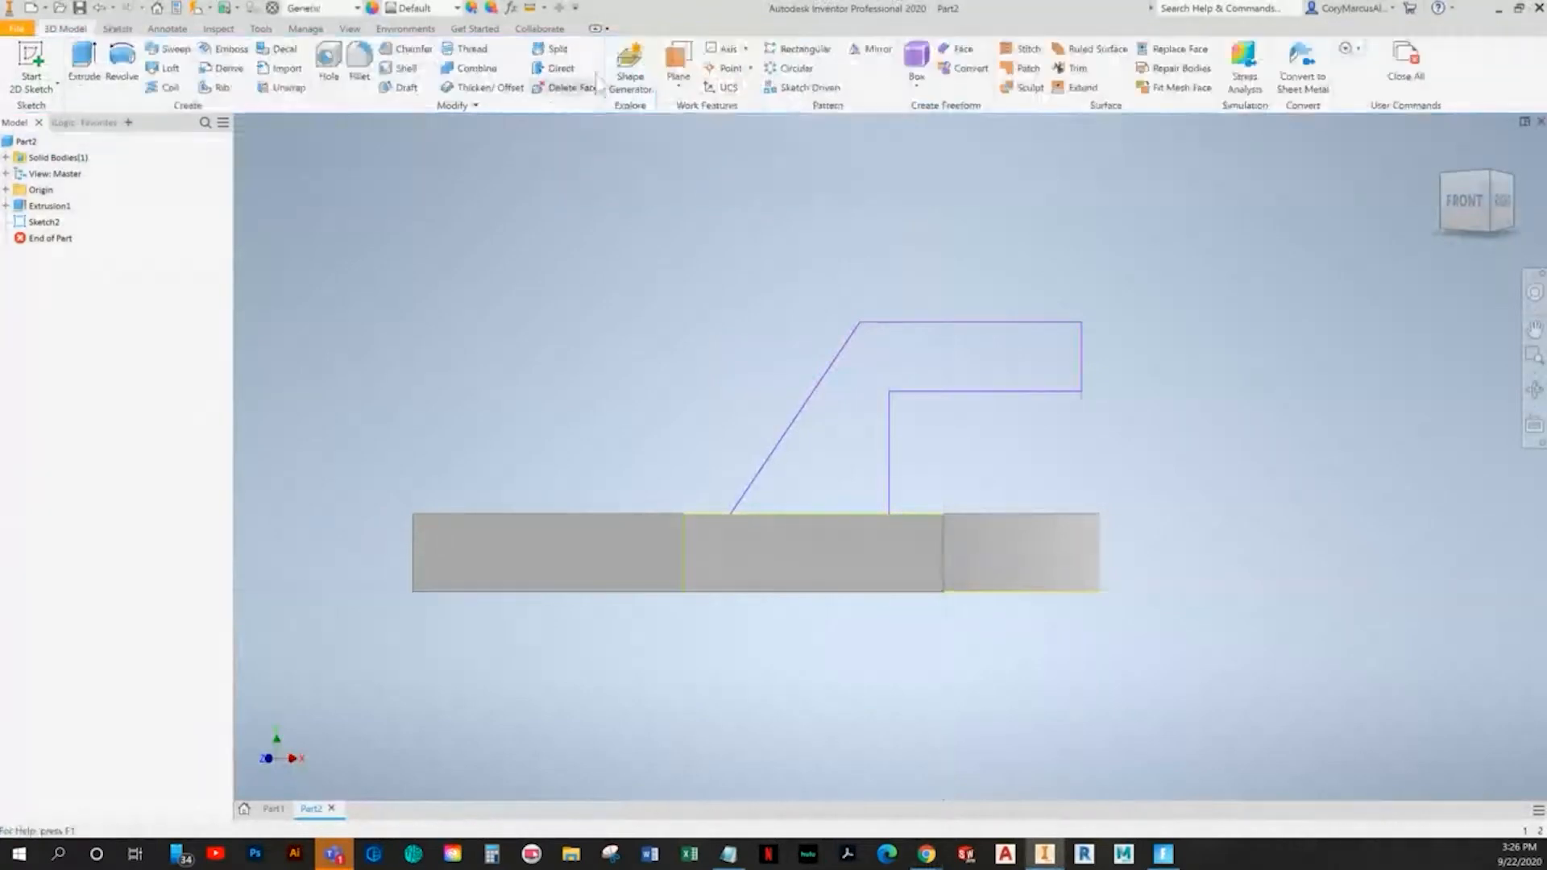
{"action": "left_click", "coordinate": [29, 225]}
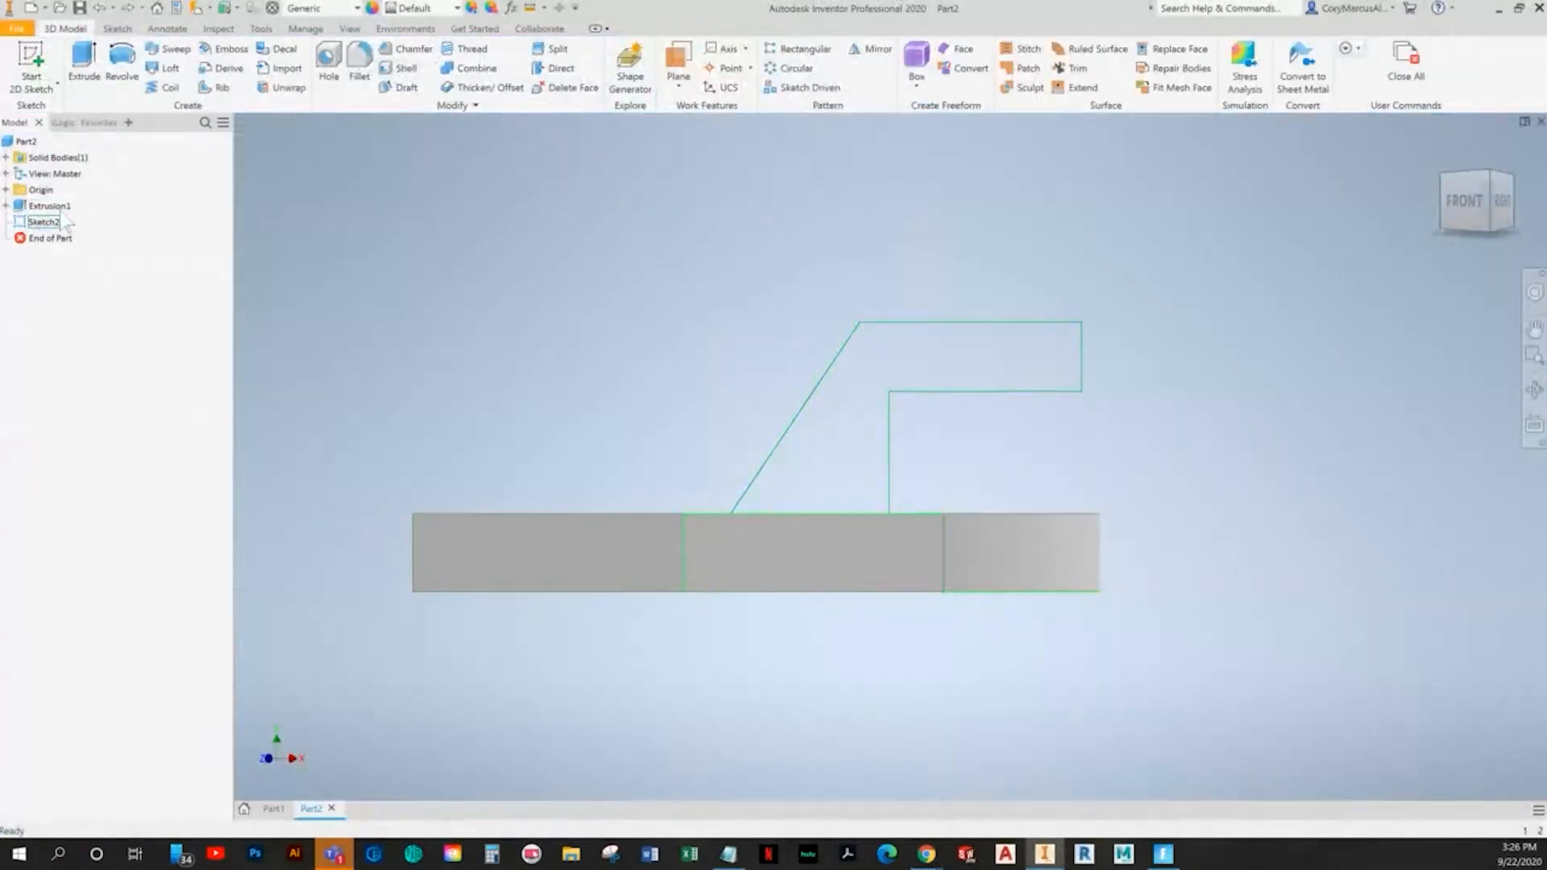
{"action": "double_click", "coordinate": [63, 222]}
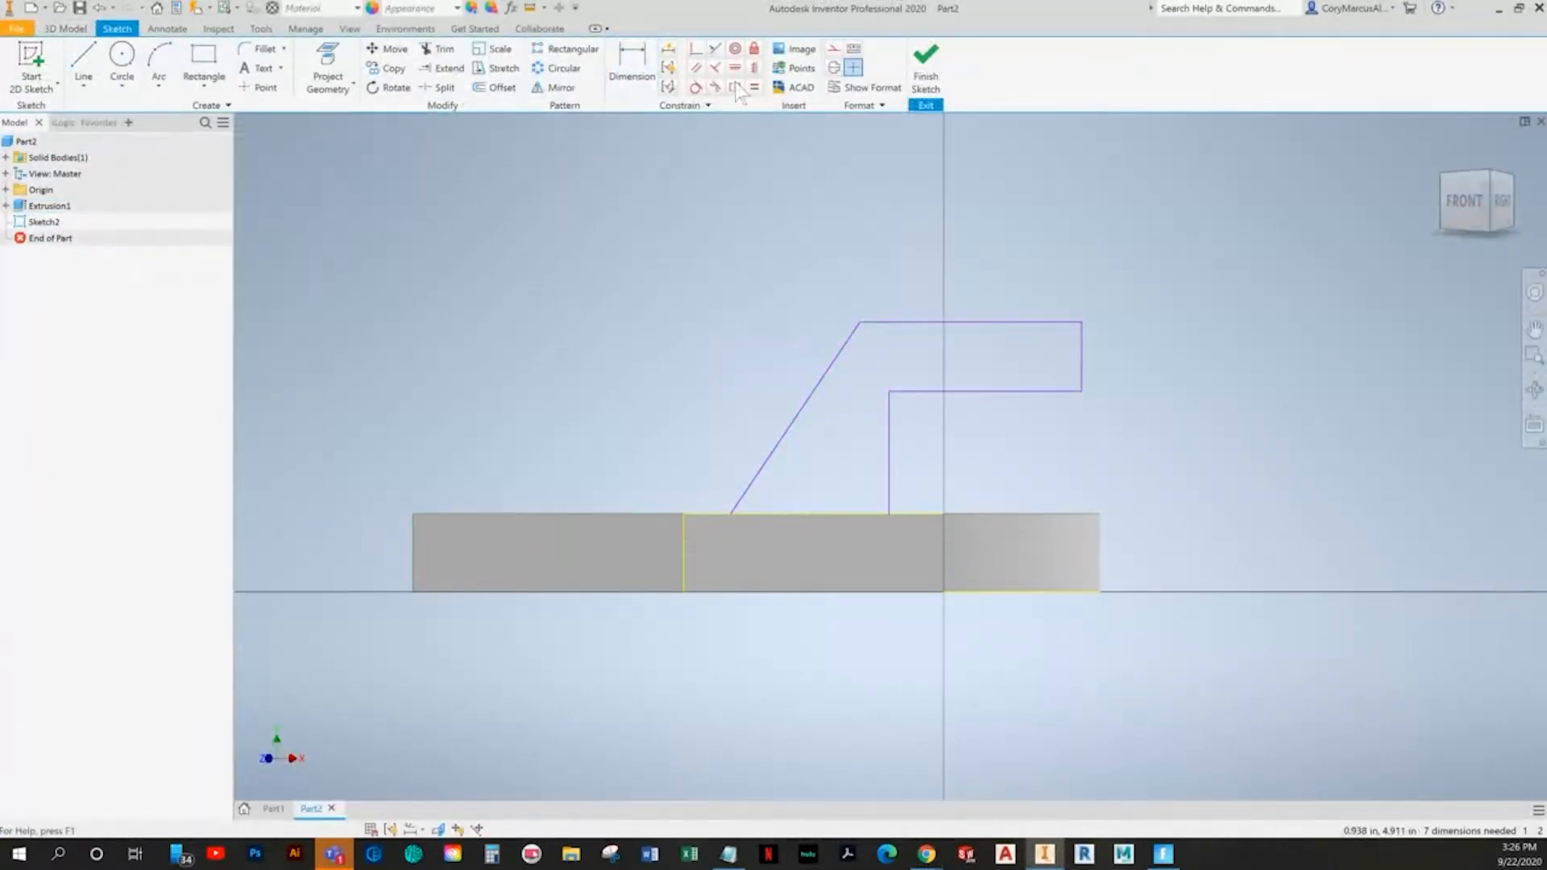
{"action": "left_click", "coordinate": [631, 68]}
{"action": "left_click", "coordinate": [889, 427]}
{"action": "left_click", "coordinate": [687, 548]}
{"action": "left_click", "coordinate": [788, 666]}
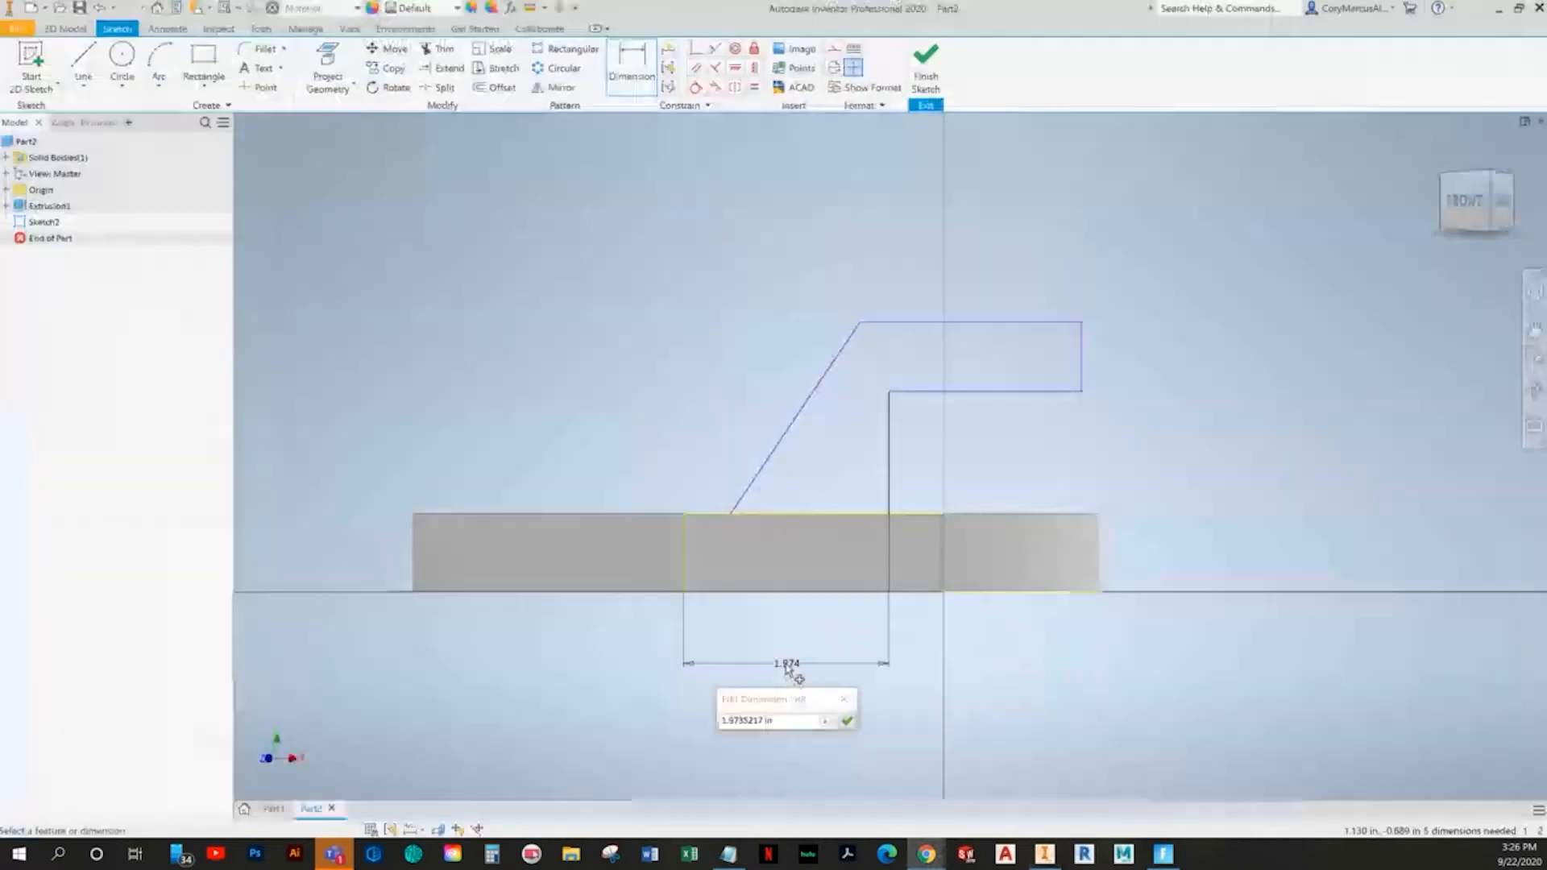
{"action": "type", "text": "1.5"}
{"action": "key", "text": "Return"}
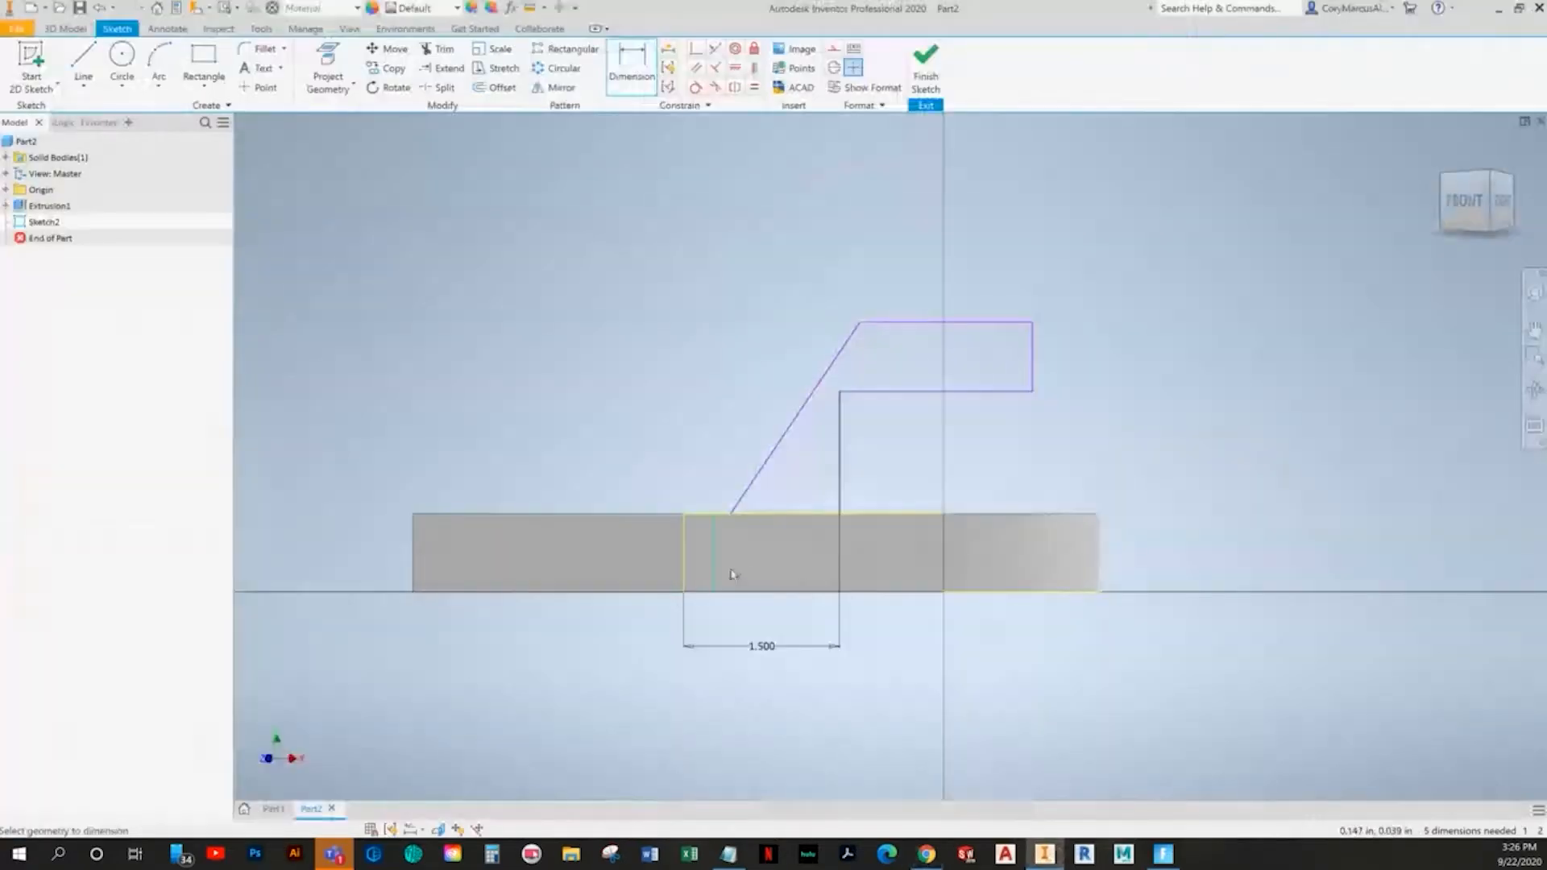
- Dimension the gap between the vertical line and the slanted line's lower endpoint at .75 in
{"action": "left_click", "coordinate": [838, 500]}
{"action": "left_click", "coordinate": [730, 513]}
{"action": "left_click", "coordinate": [794, 622]}
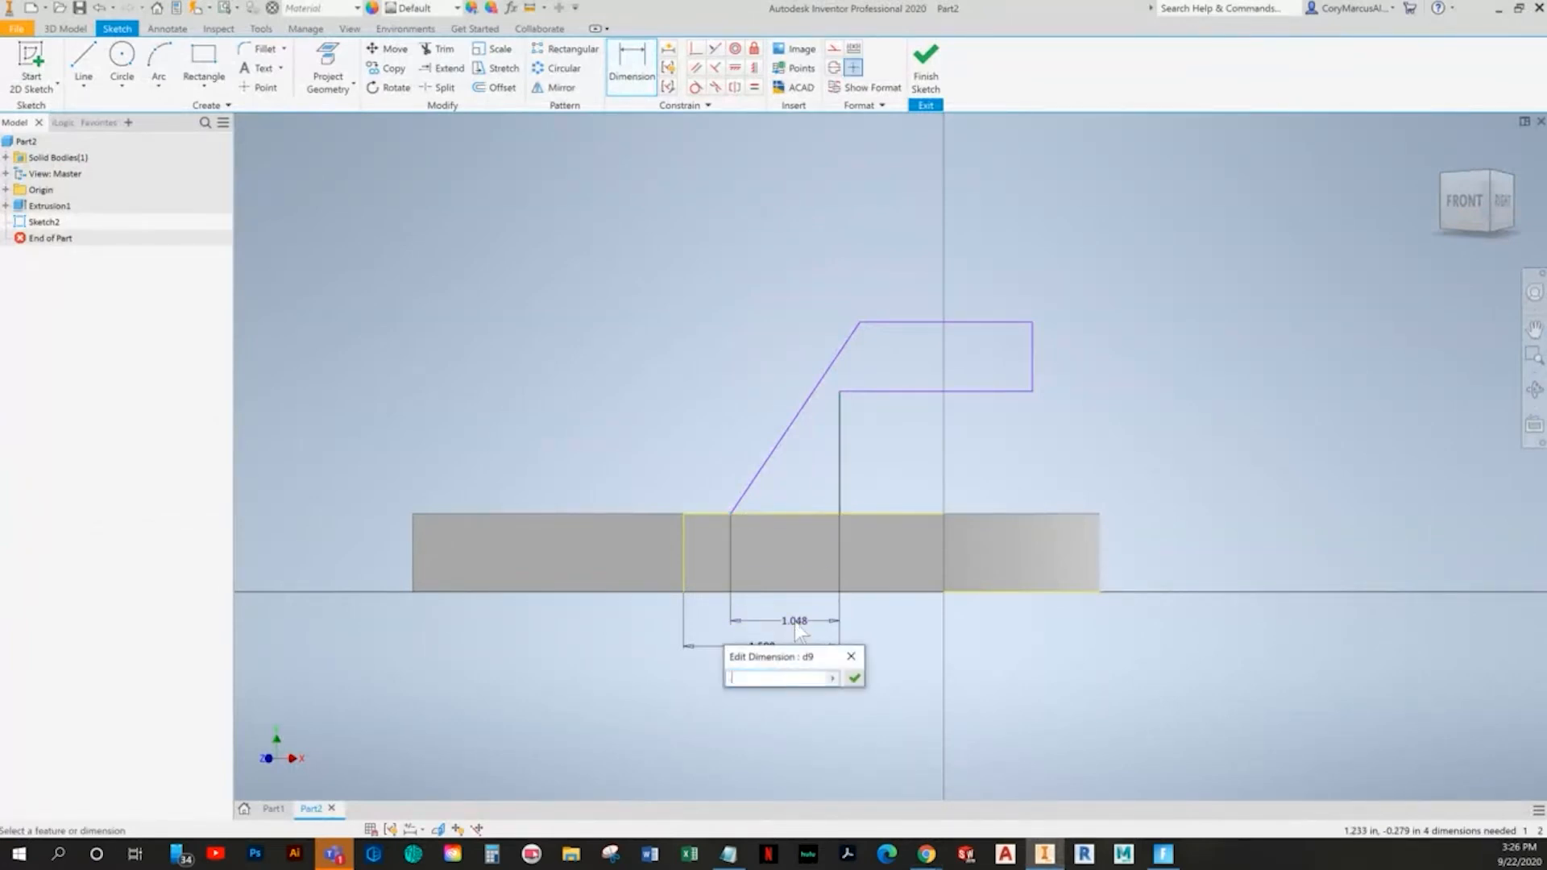
{"action": "key", "text": "Return"}
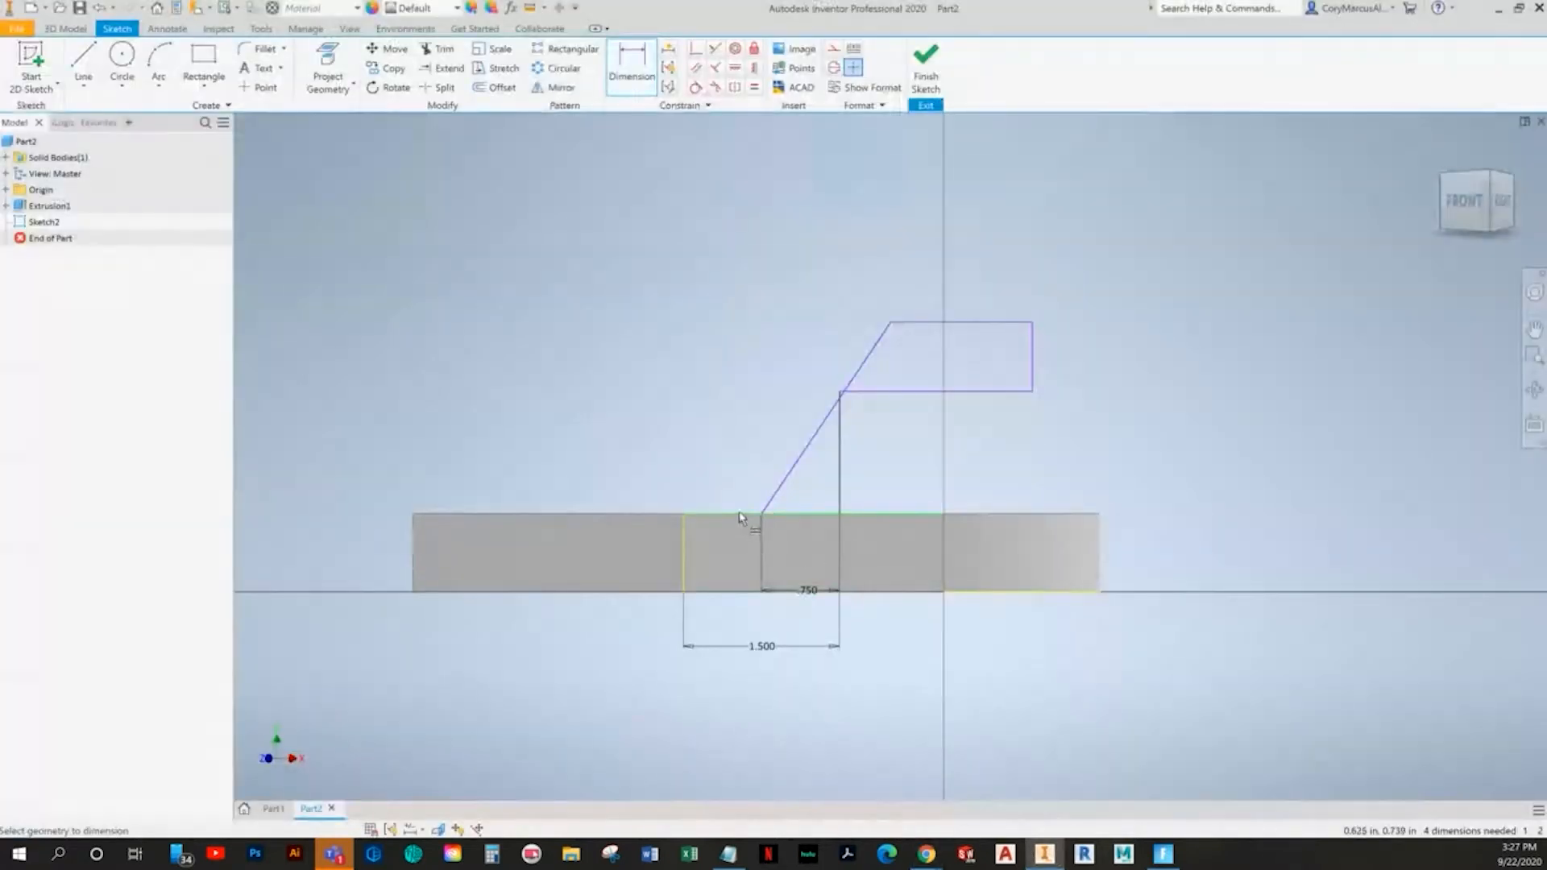
- Dimension the slanted line at 75 degrees to the base's upper edge
{"action": "left_click", "coordinate": [761, 514]}
{"action": "left_click", "coordinate": [774, 501]}
{"action": "left_click", "coordinate": [799, 496]}
{"action": "type", "text": "75"}
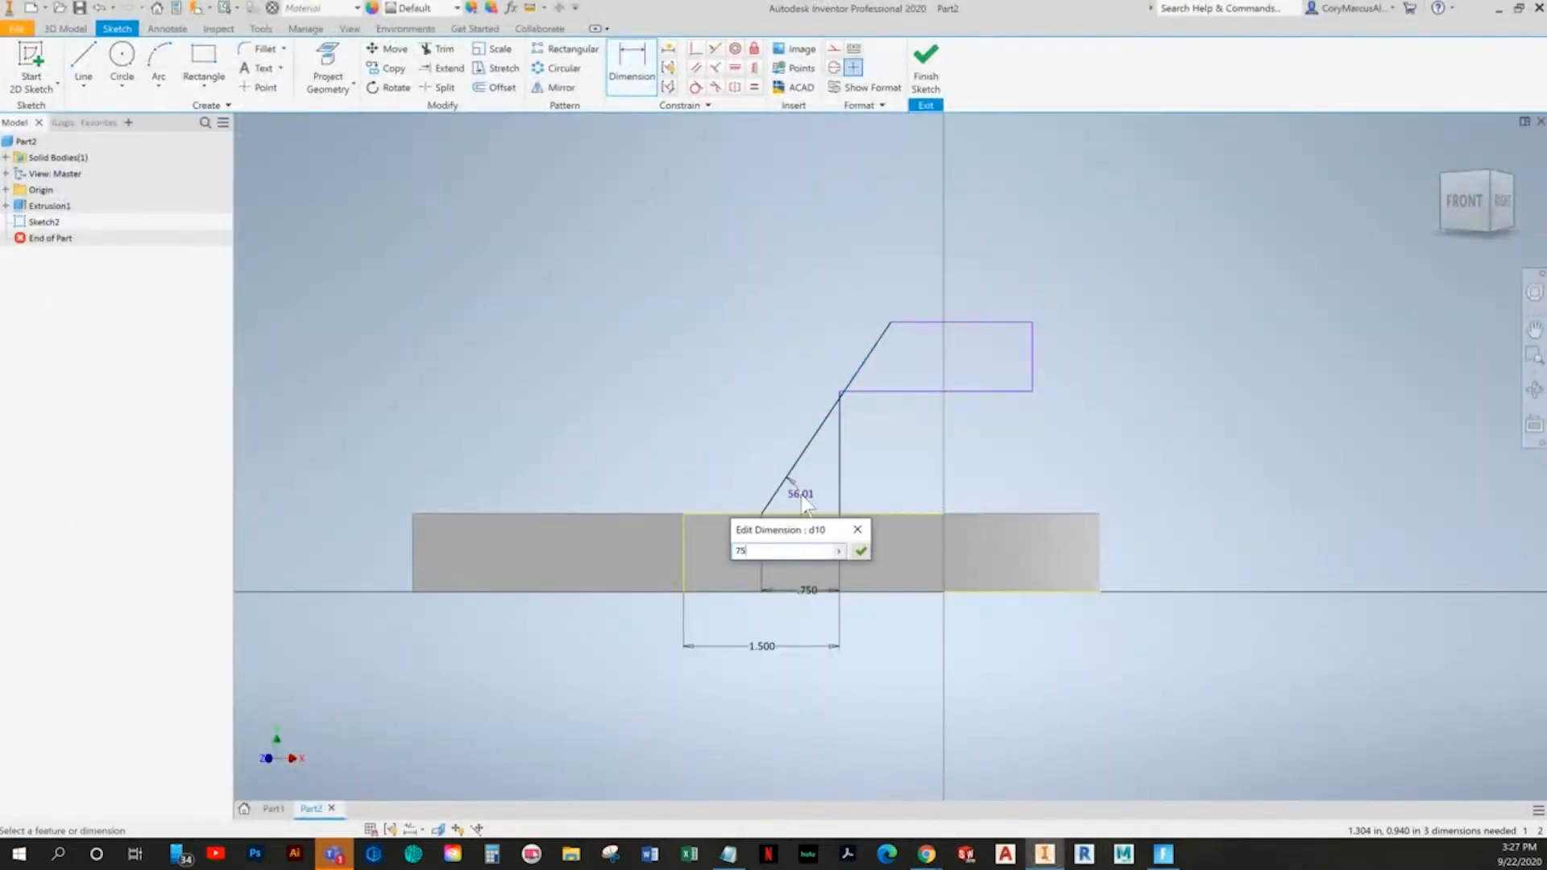
{"action": "key", "text": "Return"}
- Dimension the short vertical end of the fork's upper prong at .75 in, as in the drawing
{"action": "middle_click_drag", "start_coordinate": [941, 484], "coordinate": [755, 525]}
{"action": "key", "text": "alt+Tab"}
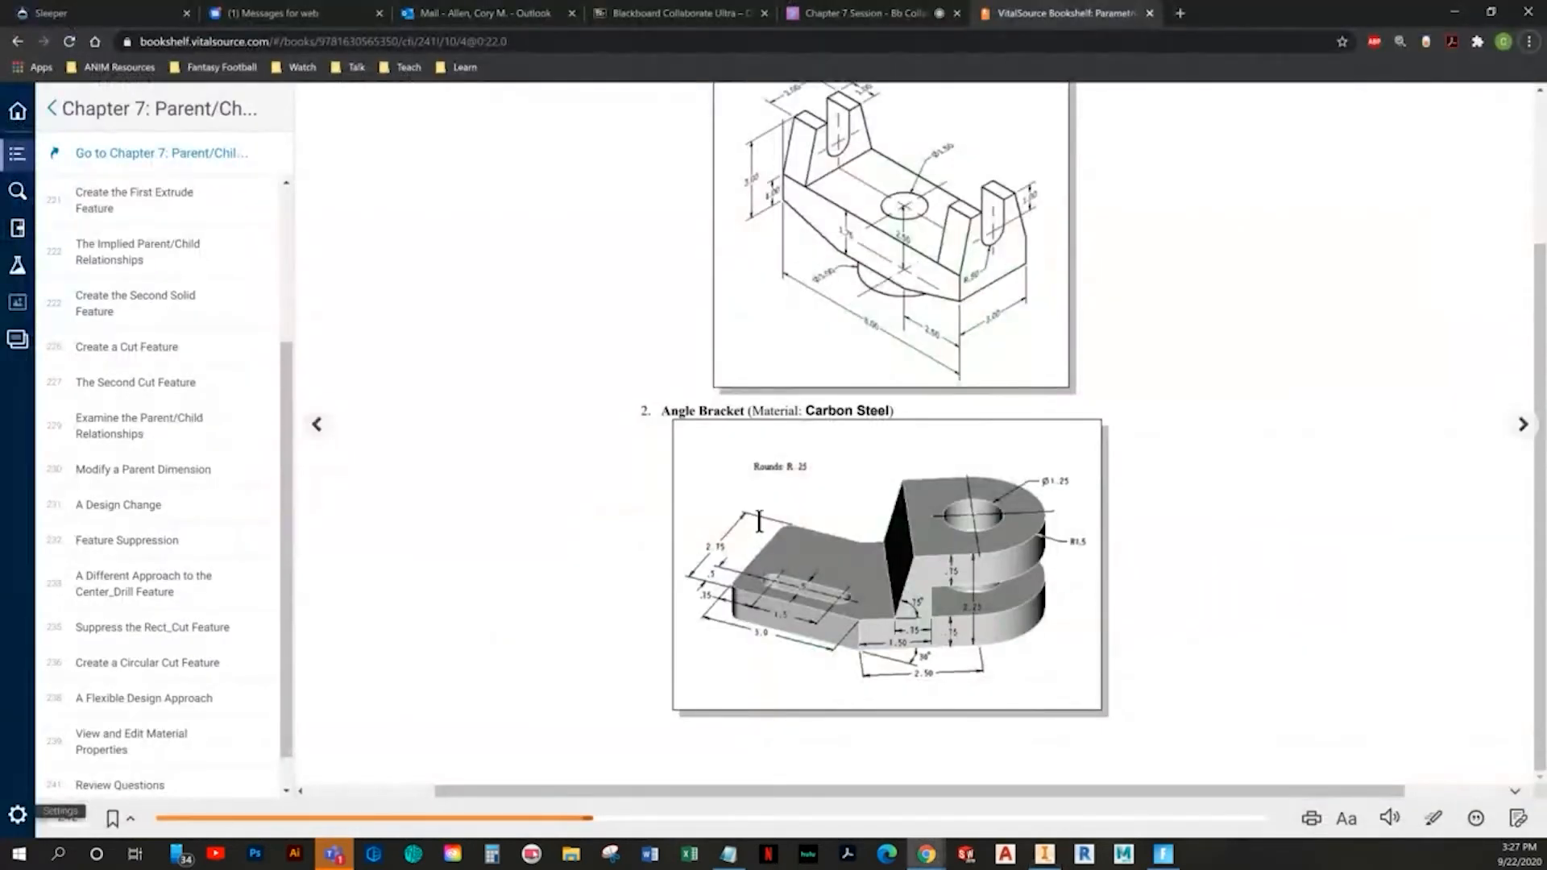
{"action": "key", "text": "alt+Tab"}
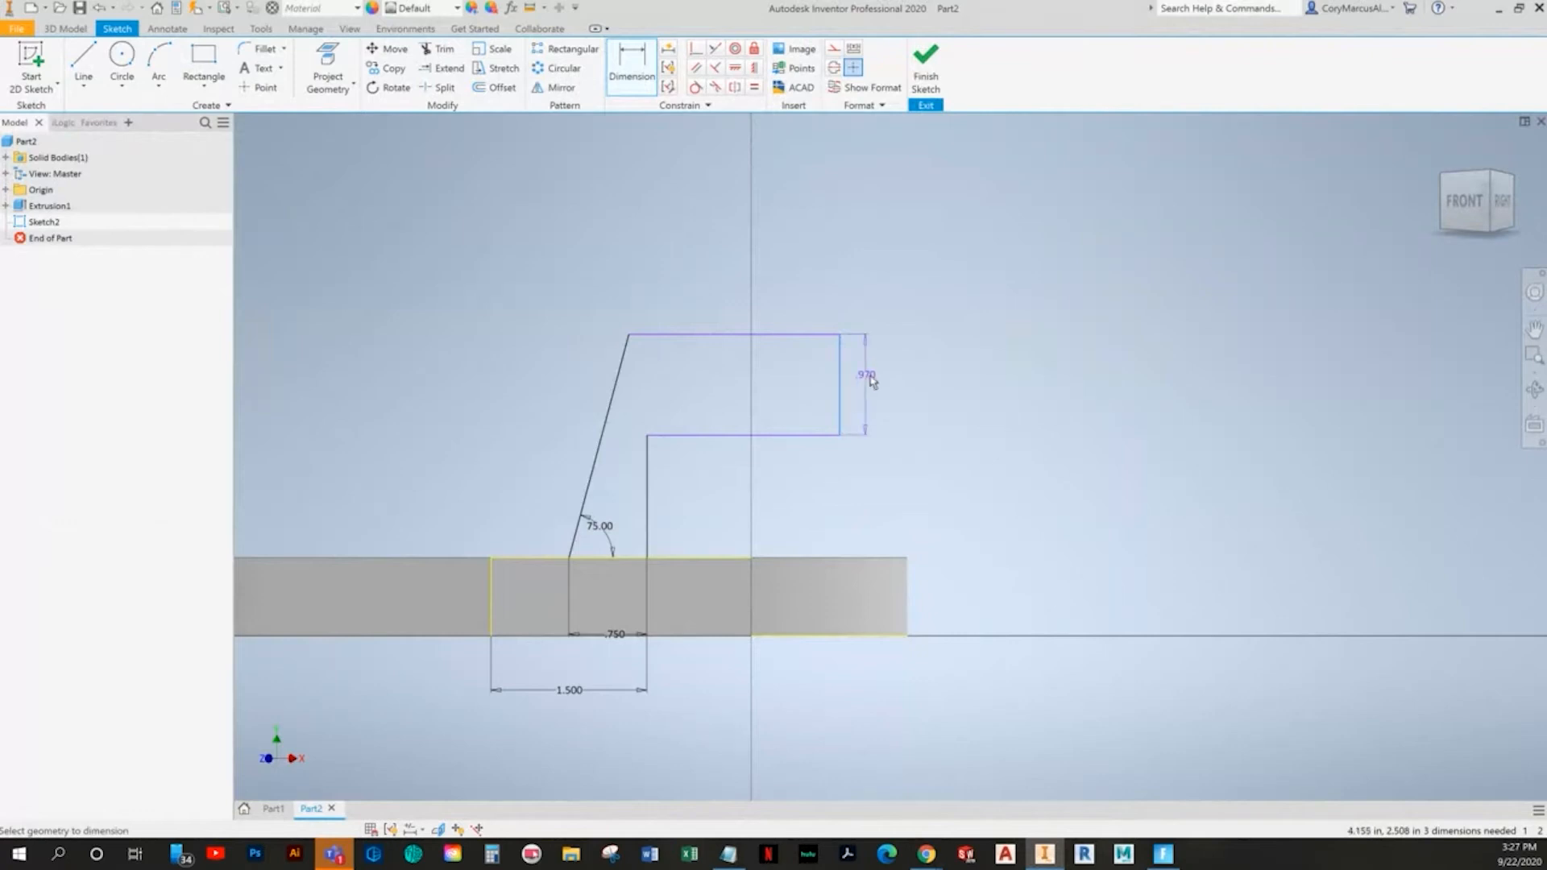
{"action": "left_click", "coordinate": [873, 381]}
{"action": "key", "text": "Return"}
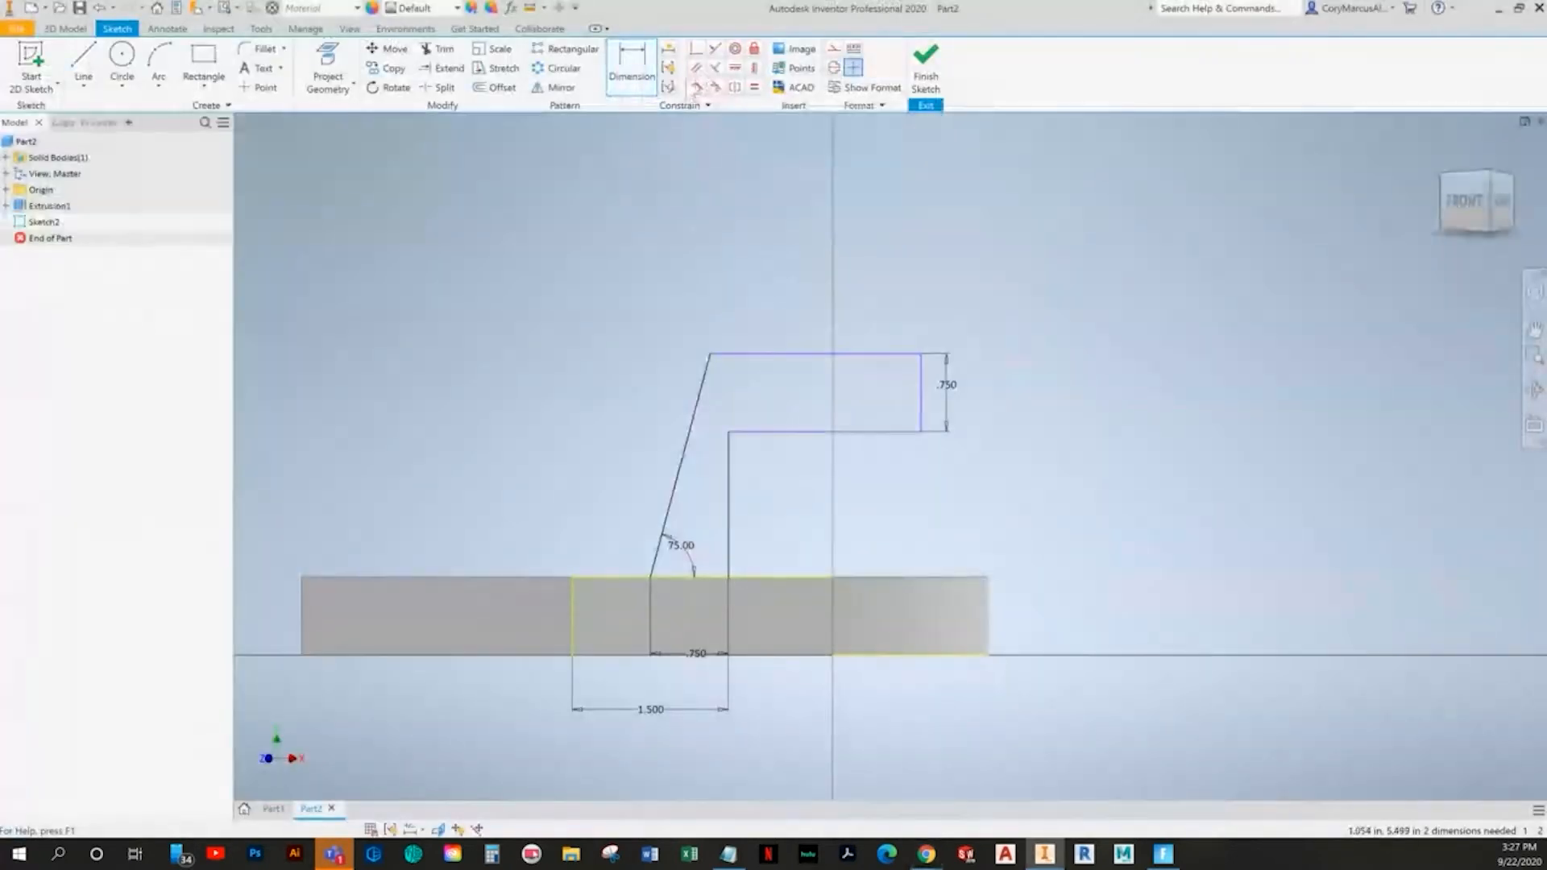
- Project the rounded end's outermost vertical edge and make the prong's short end line collinear with it
{"action": "left_click", "coordinate": [328, 71]}
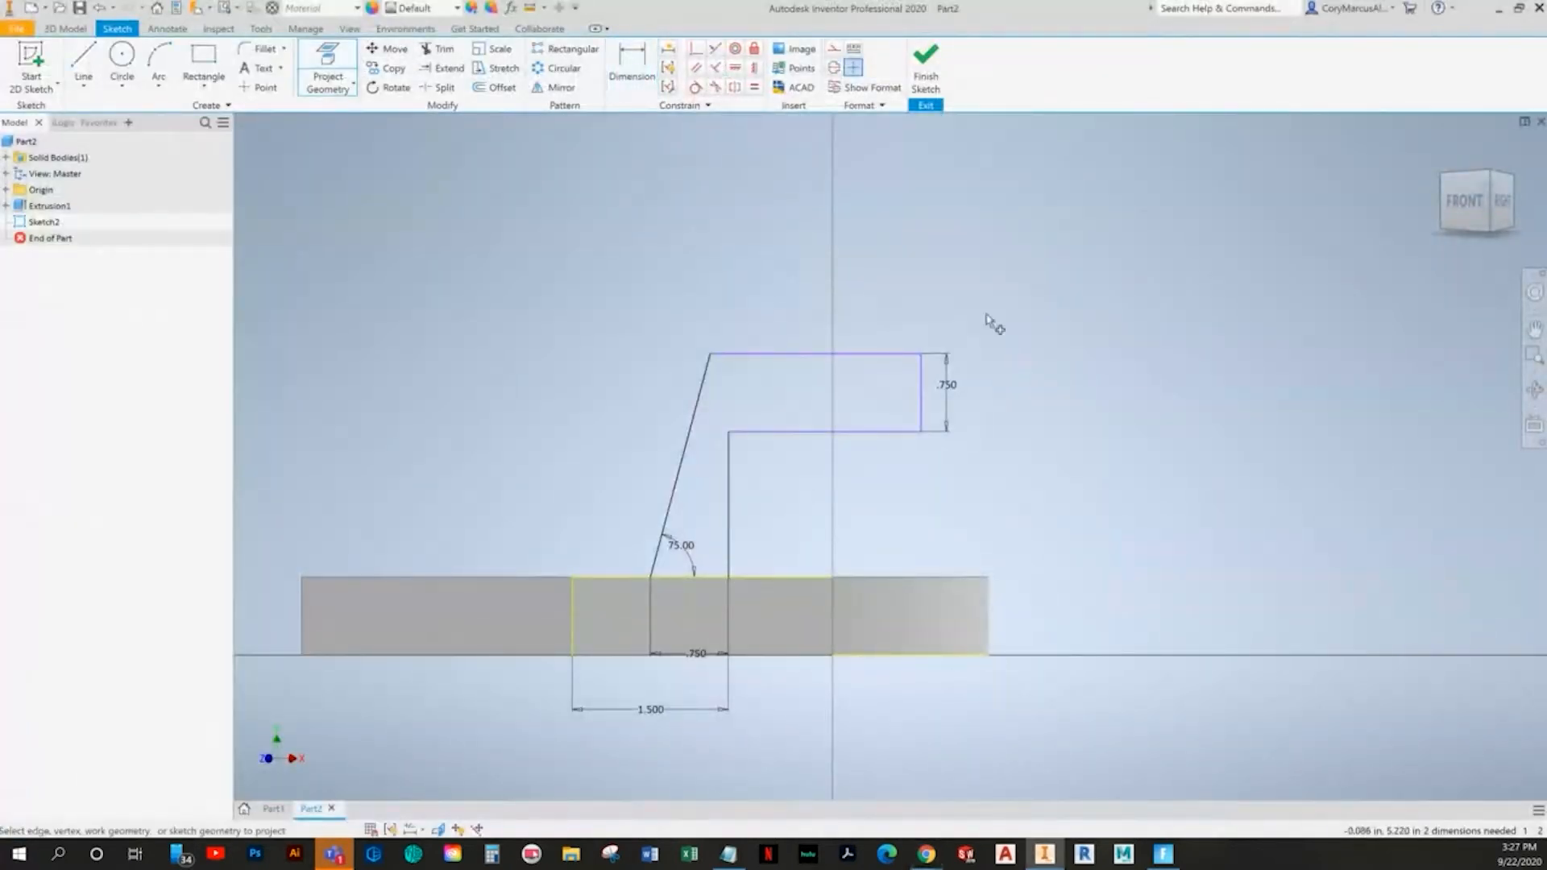
{"action": "right_click", "coordinate": [1094, 412]}
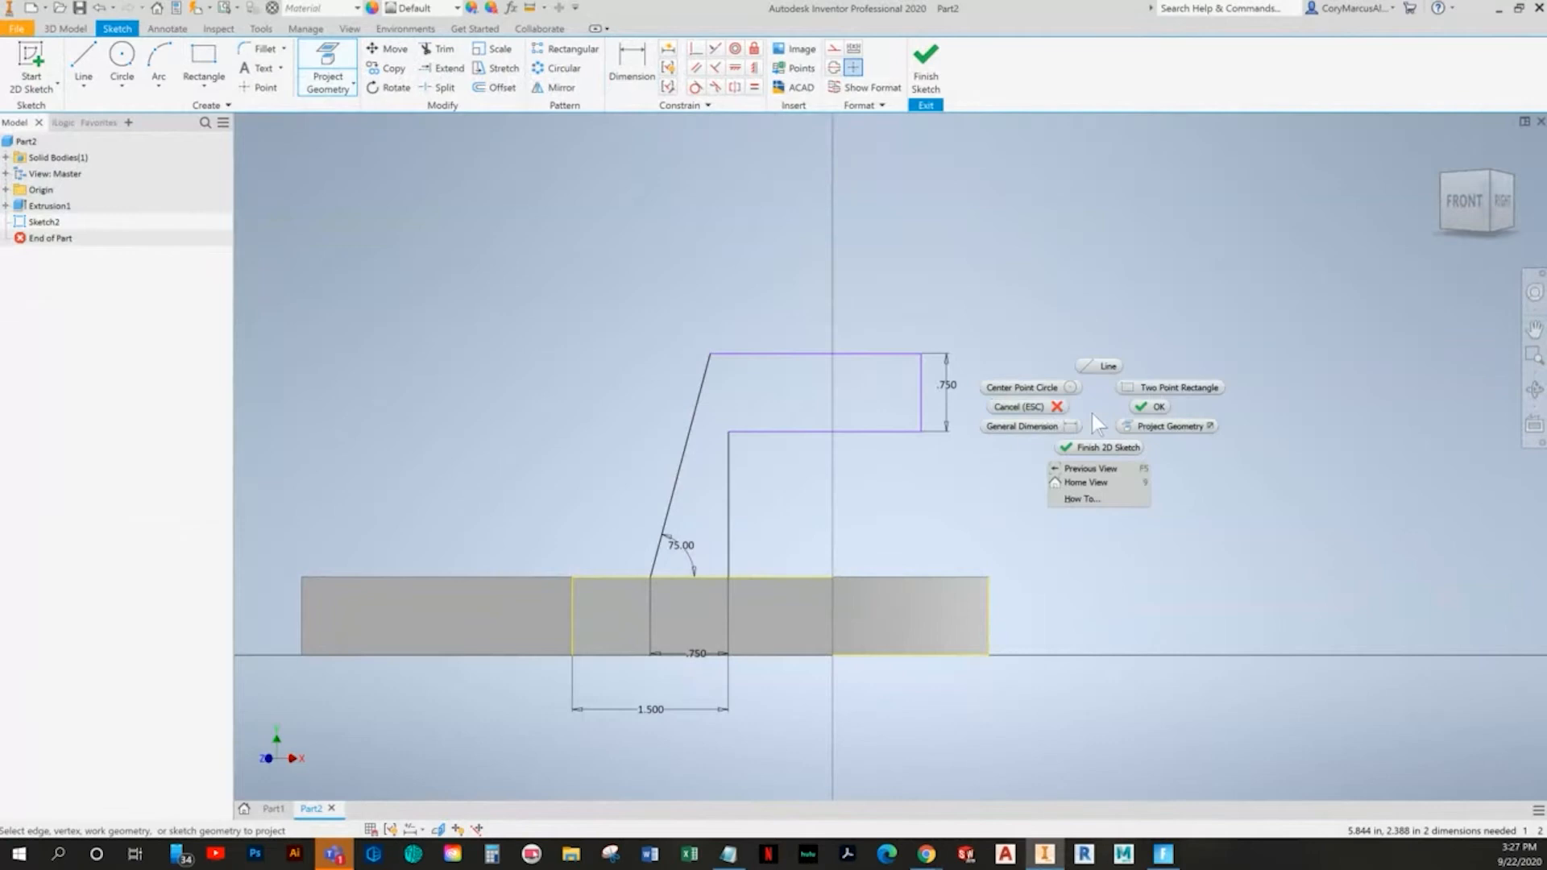
{"action": "left_click", "coordinate": [1035, 411]}
{"action": "left_click", "coordinate": [714, 49]}
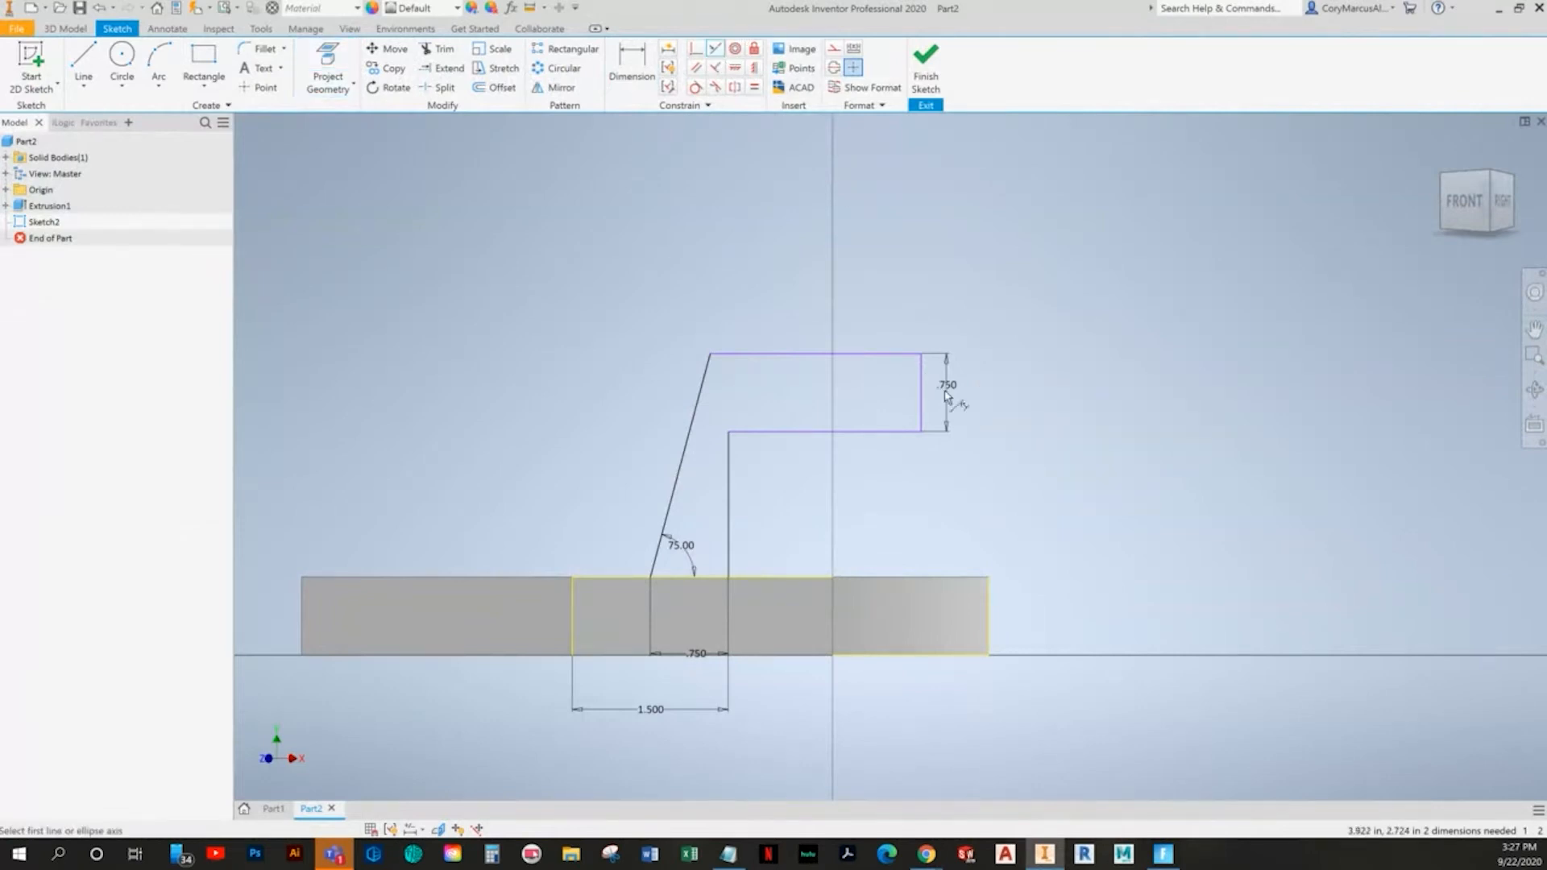
{"action": "left_click", "coordinate": [992, 600]}
{"action": "right_click", "coordinate": [1053, 415]}
{"action": "left_click", "coordinate": [987, 416]}
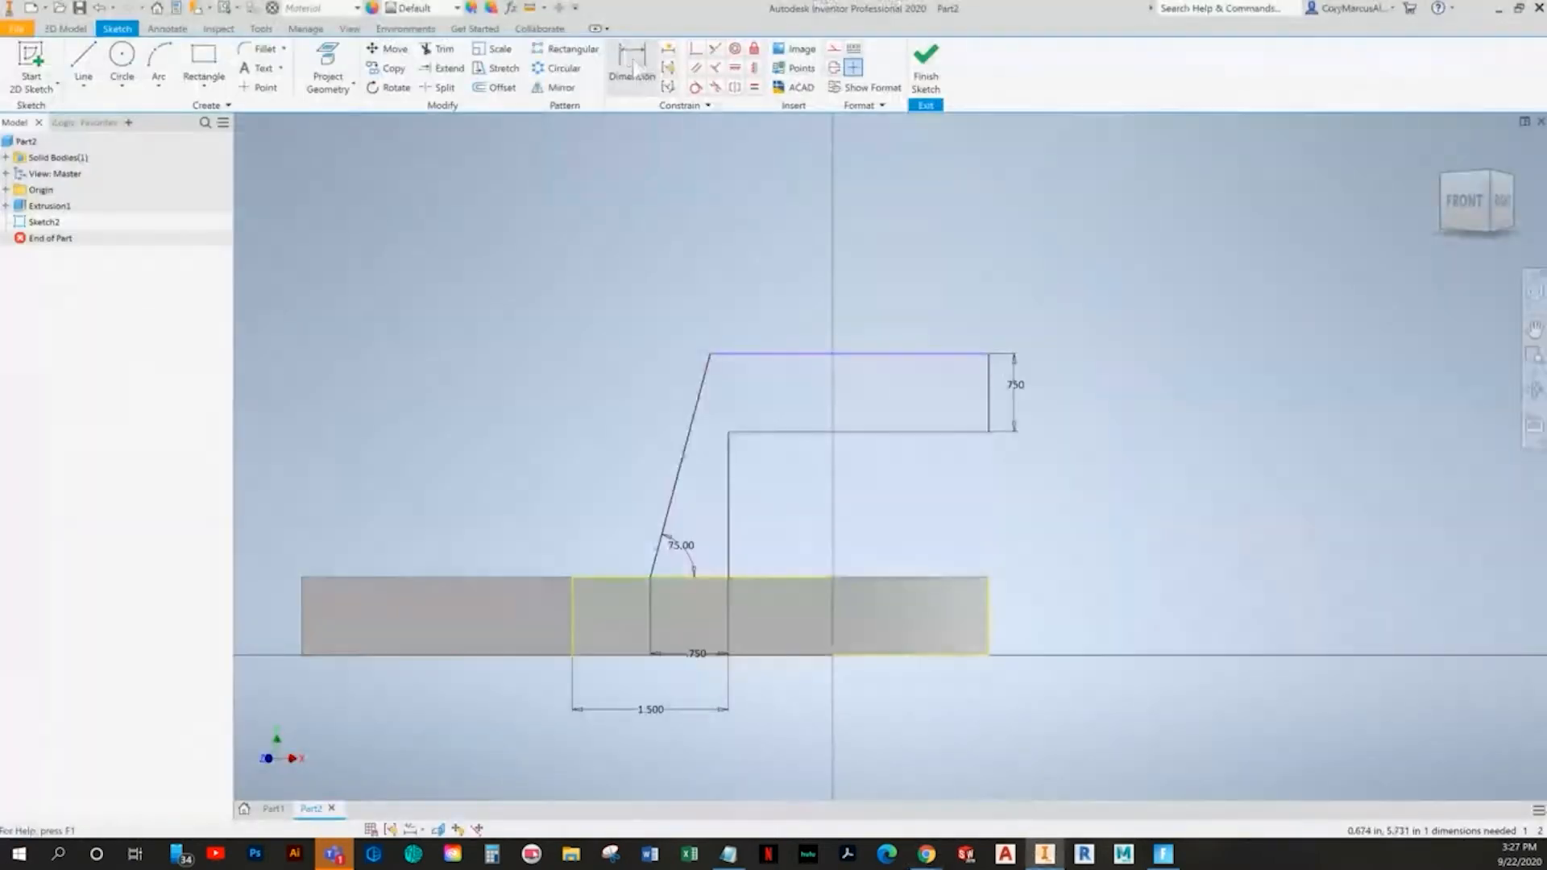
- Dimension the overall height from the base's bottom edge to the prong's top line at 2.25 in and finish the sketch
{"action": "left_click", "coordinate": [634, 67]}
{"action": "left_click", "coordinate": [904, 657]}
{"action": "left_click", "coordinate": [1089, 547]}
{"action": "type", "text": "2.25"}
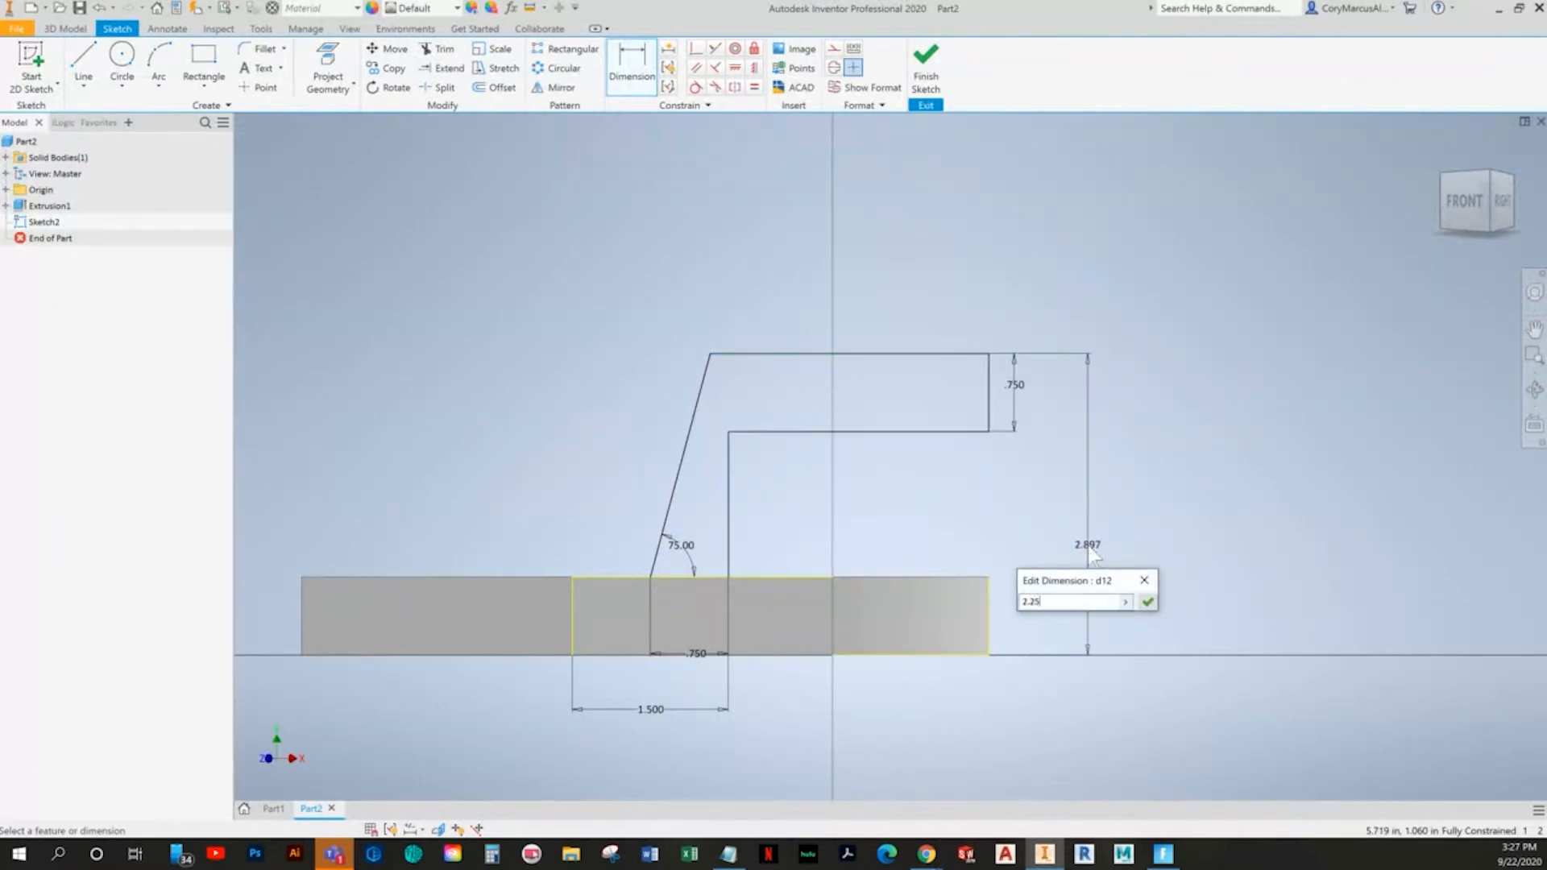
{"action": "key", "text": "Return"}
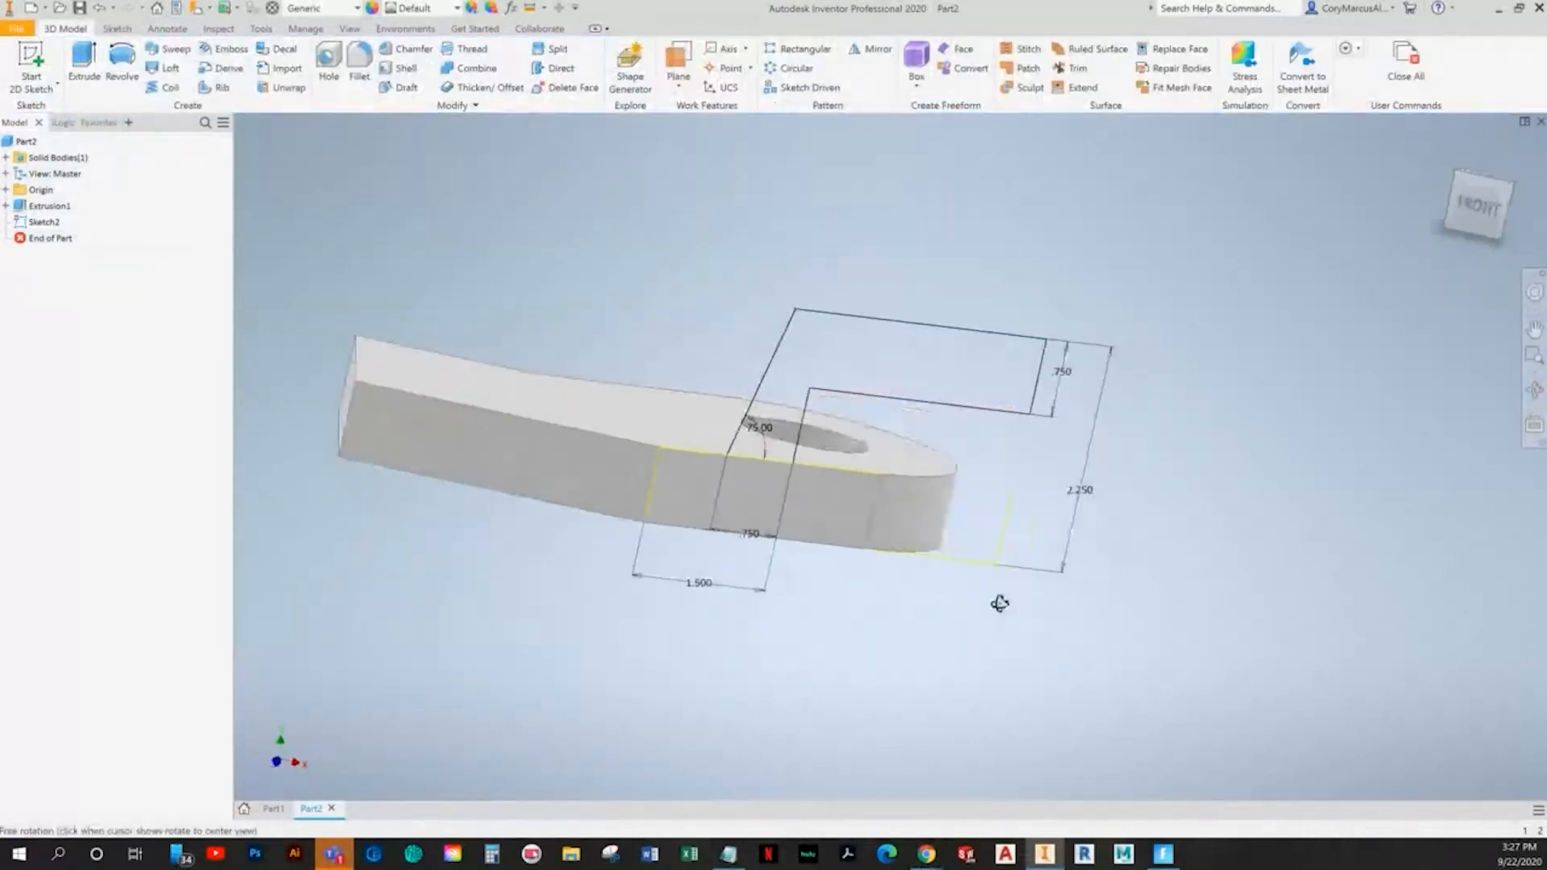
- Extrude the fork profile across the base up to the base's opposite side face, joining it to the solid
{"action": "left_click", "coordinate": [87, 62]}
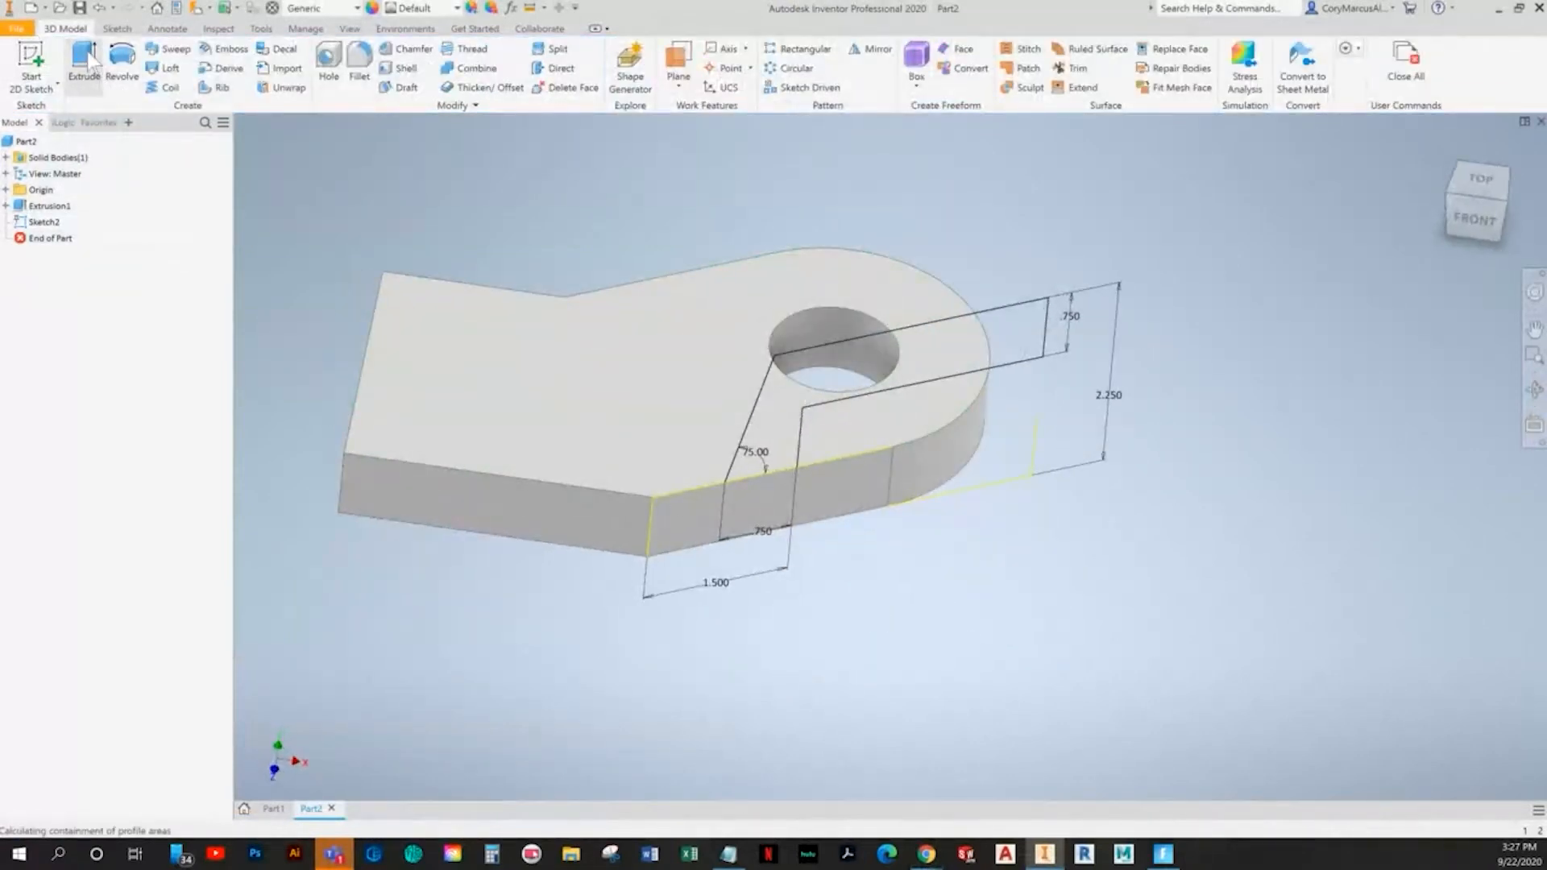
{"action": "key", "text": "alt+Tab"}
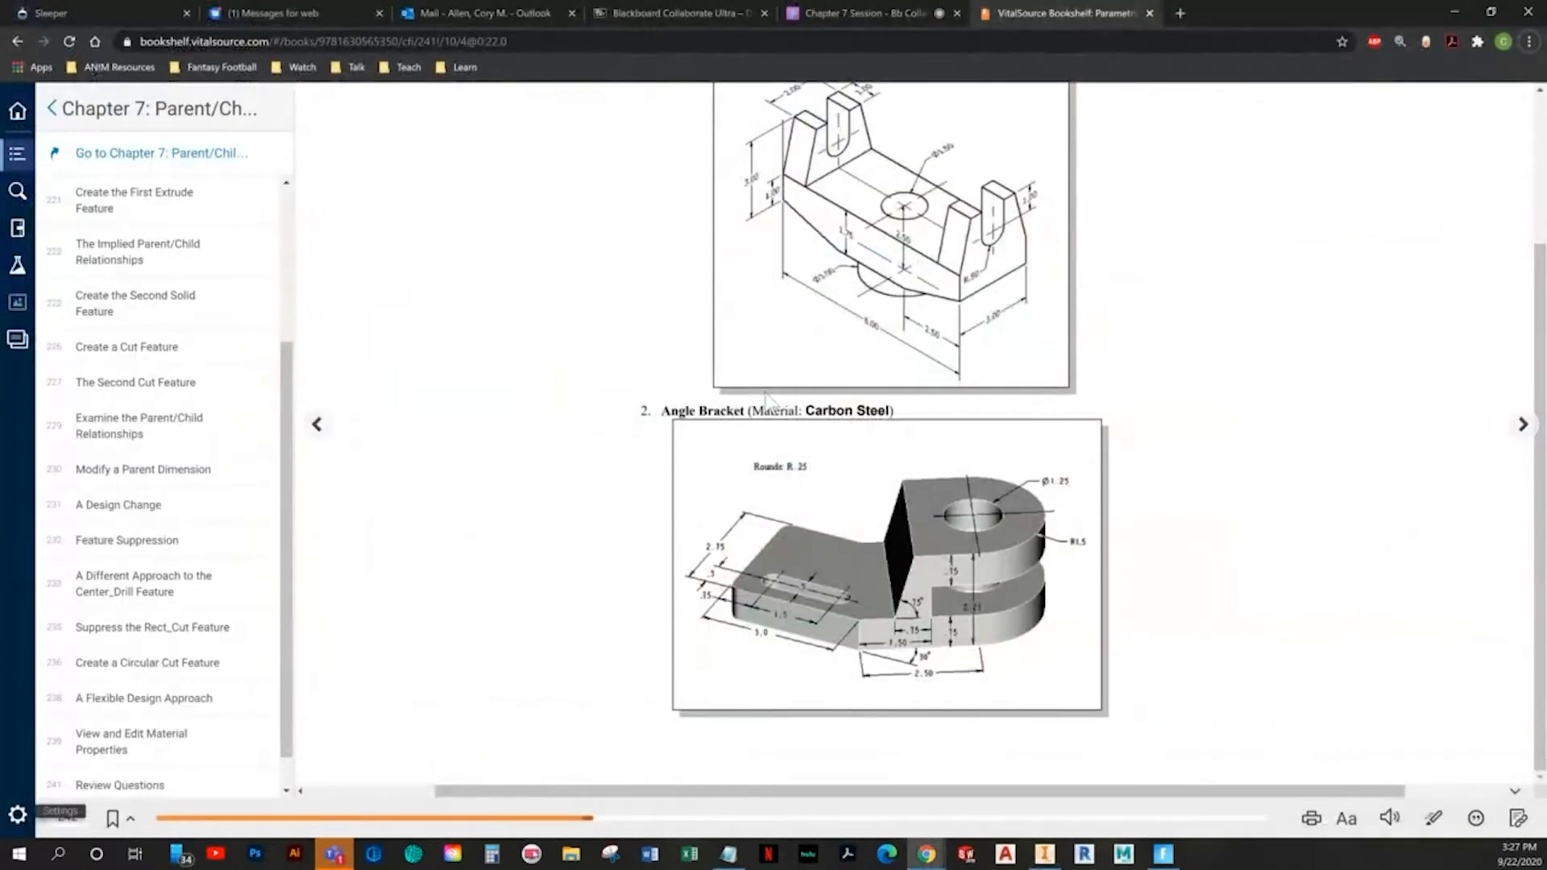
{"action": "key", "text": "alt+Tab"}
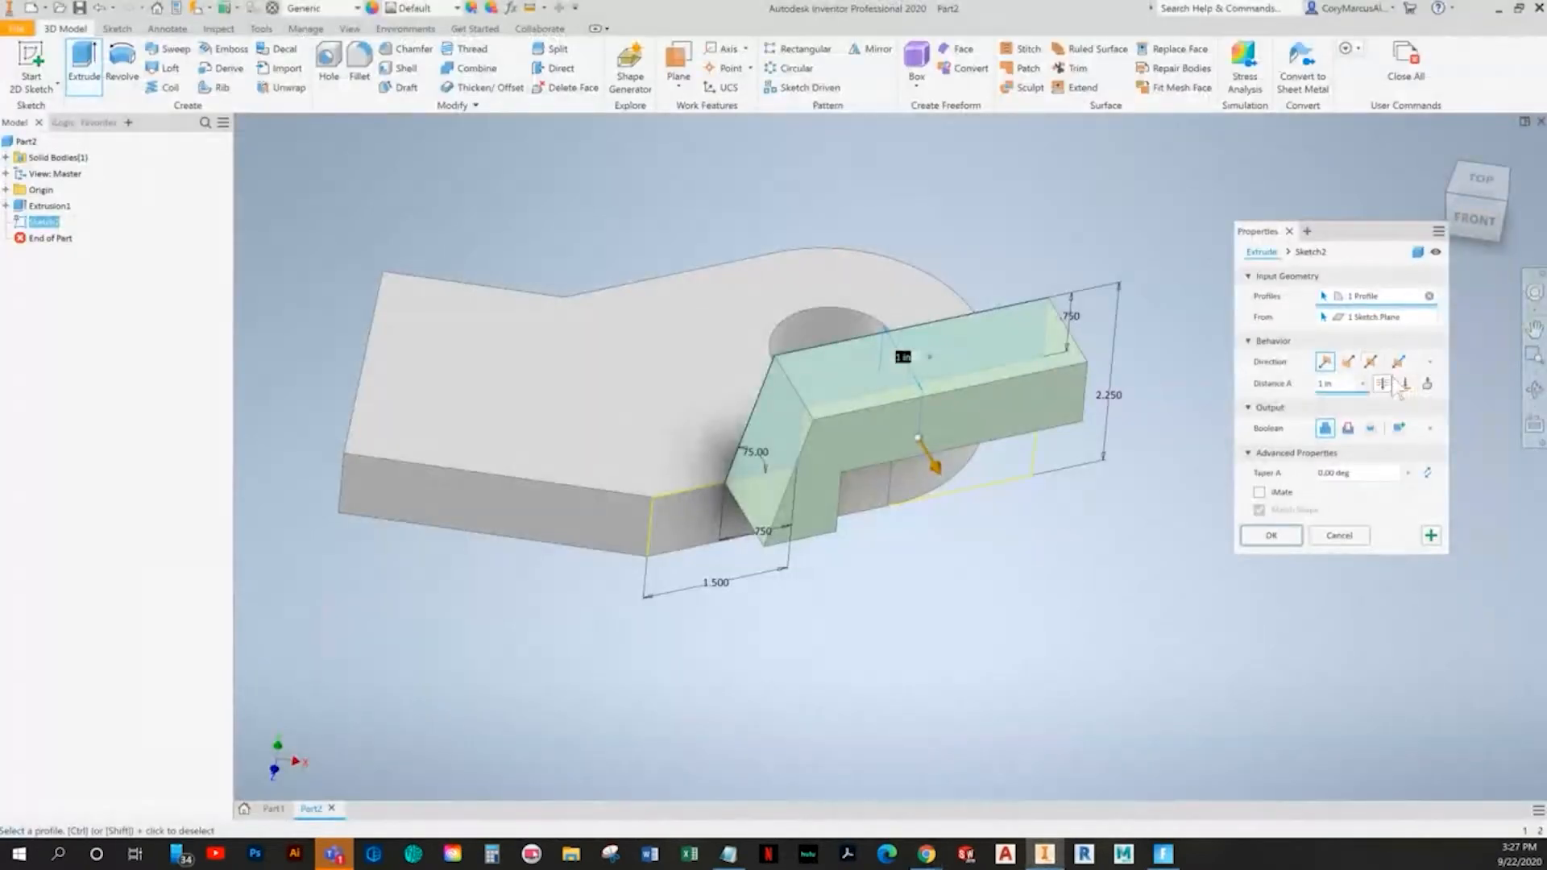
{"action": "left_click", "coordinate": [1407, 383]}
{"action": "middle_click_drag", "start_coordinate": [1008, 564], "coordinate": [874, 298], "text": "shift"}
{"action": "left_click", "coordinate": [698, 145]}
{"action": "middle_click_drag", "start_coordinate": [822, 500], "coordinate": [814, 379], "text": "shift"}
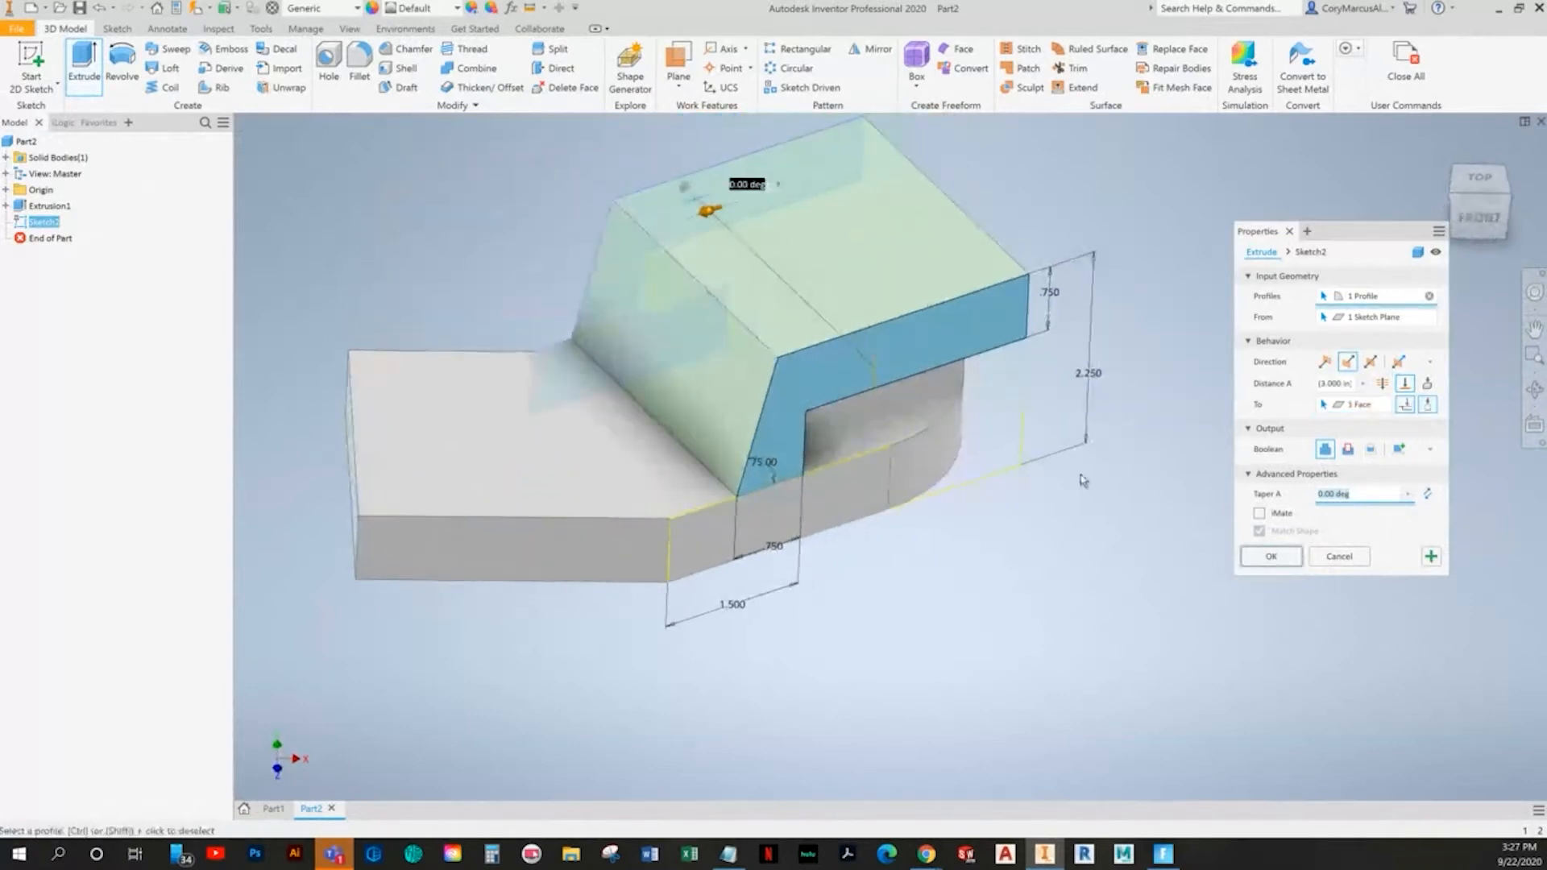
{"action": "left_click", "coordinate": [1271, 556]}
- Start a sketch on the upper prong's top face, project the base's rounded end and hole outline into it, and finish the sketch
{"action": "left_click", "coordinate": [47, 61]}
{"action": "left_click", "coordinate": [887, 283]}
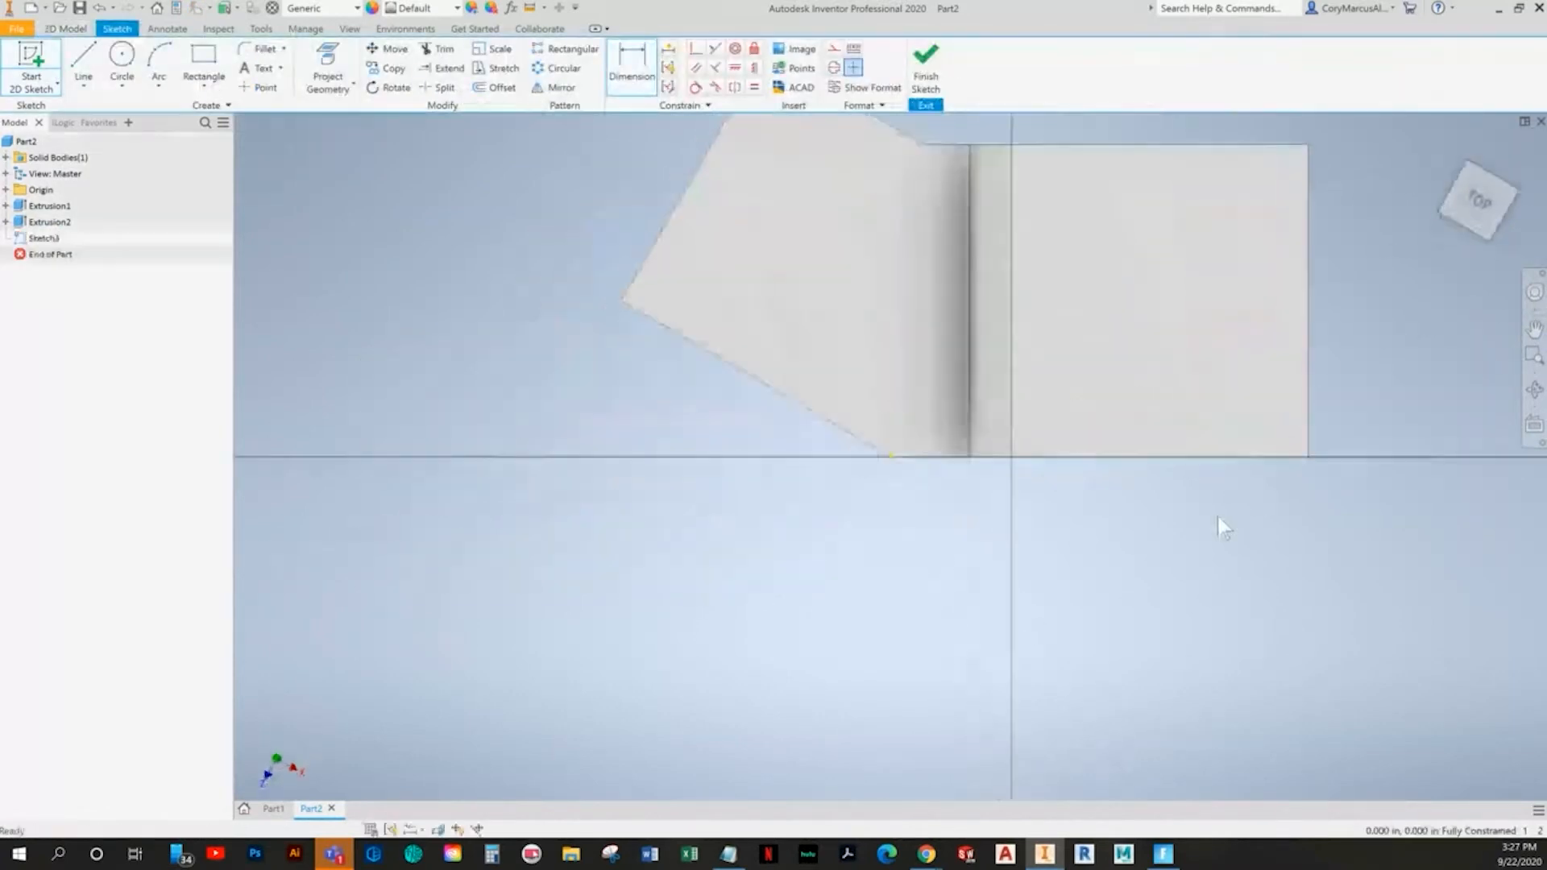
{"action": "key", "text": "p"}
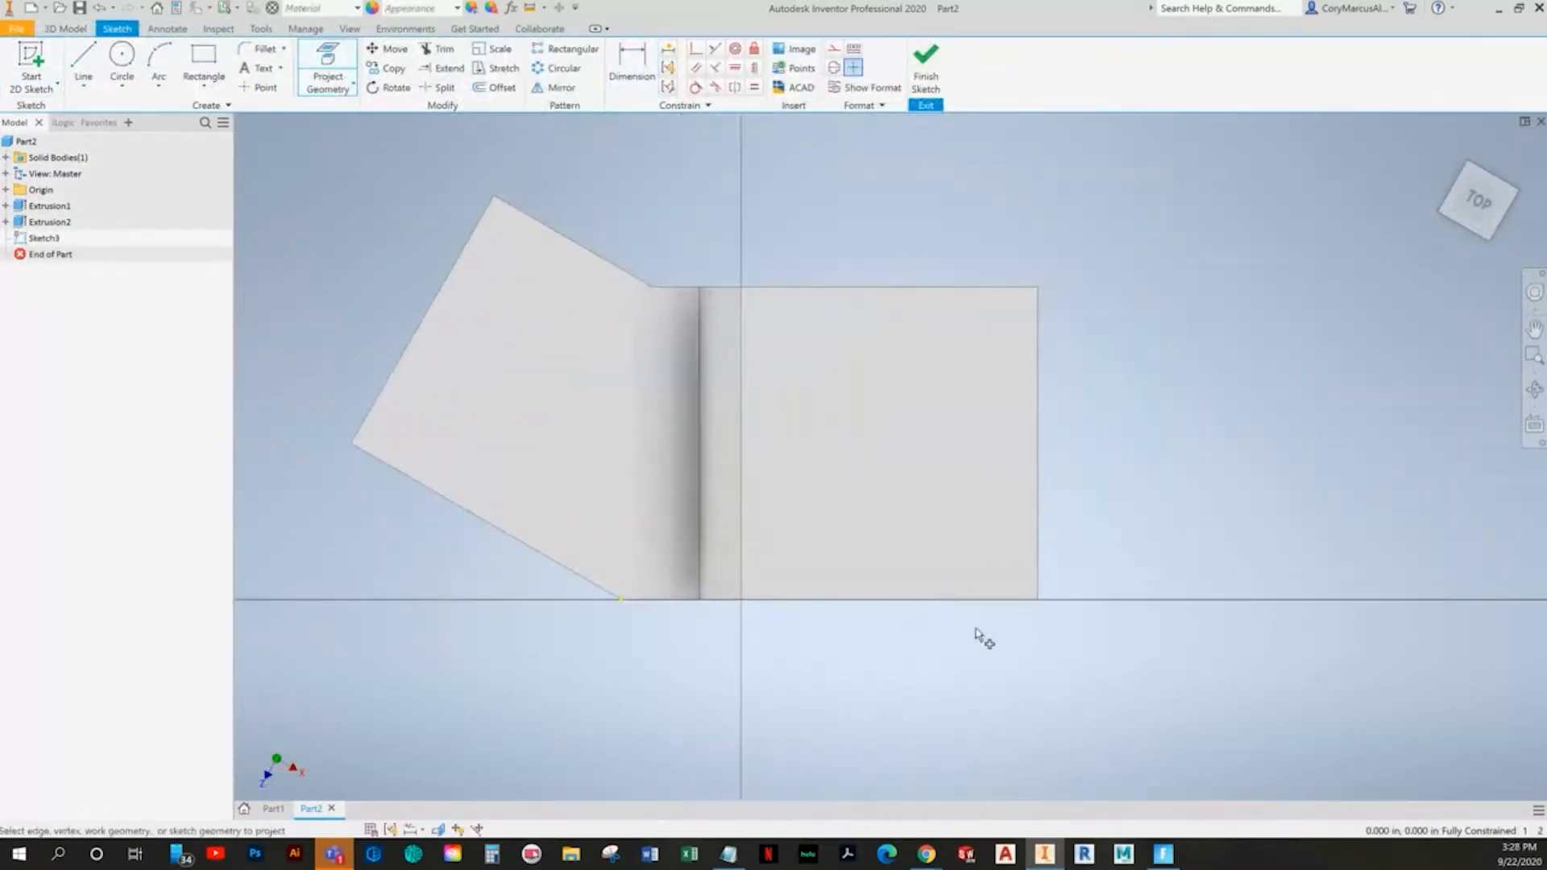
{"action": "key", "text": "F6"}
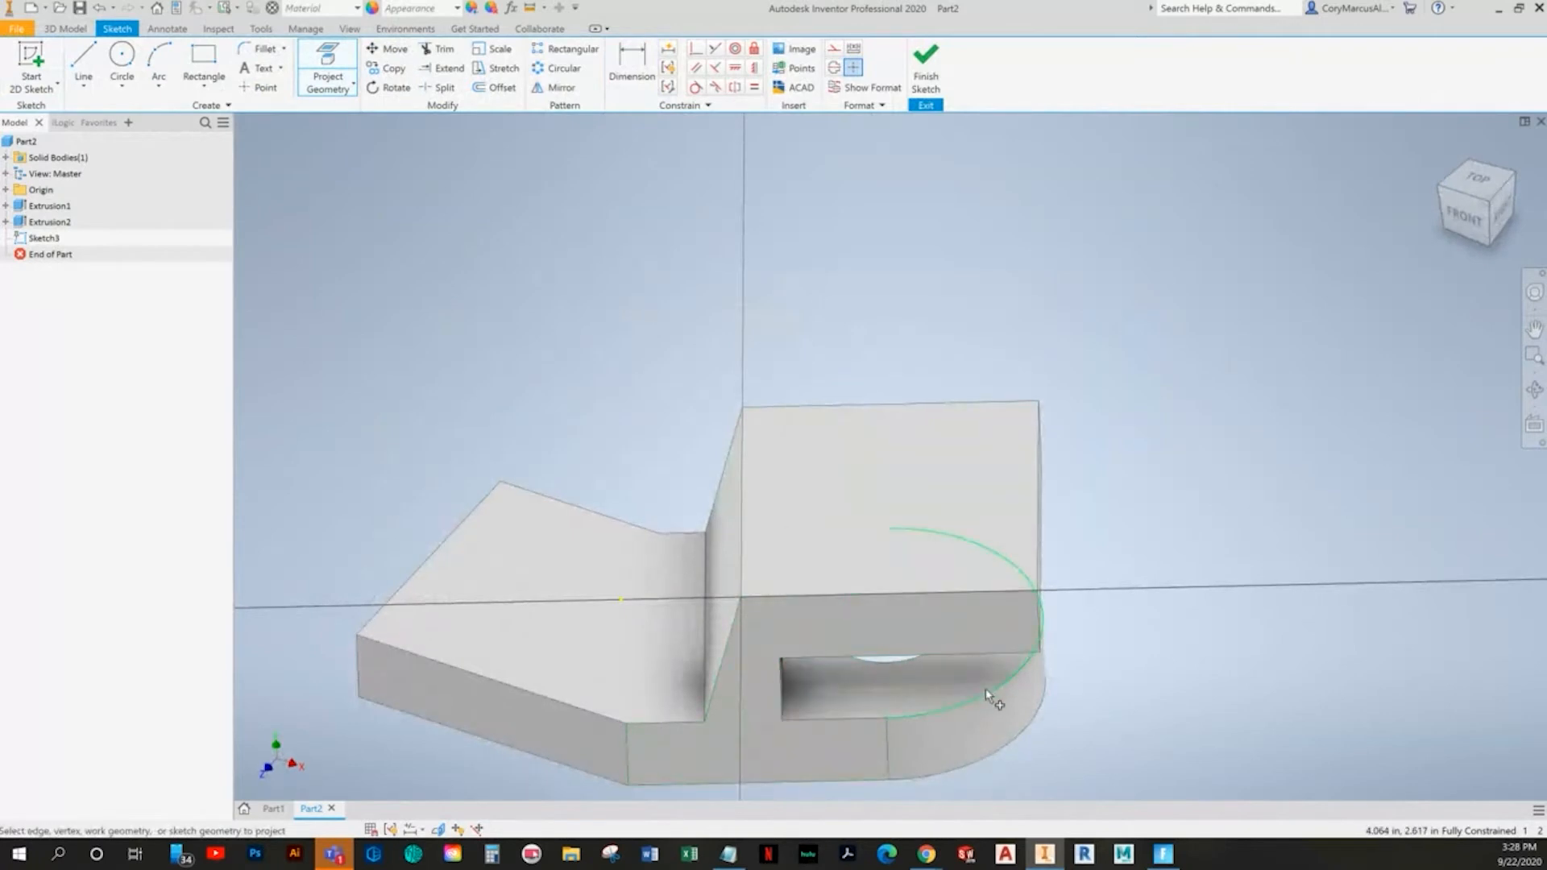
{"action": "left_click", "coordinate": [984, 689]}
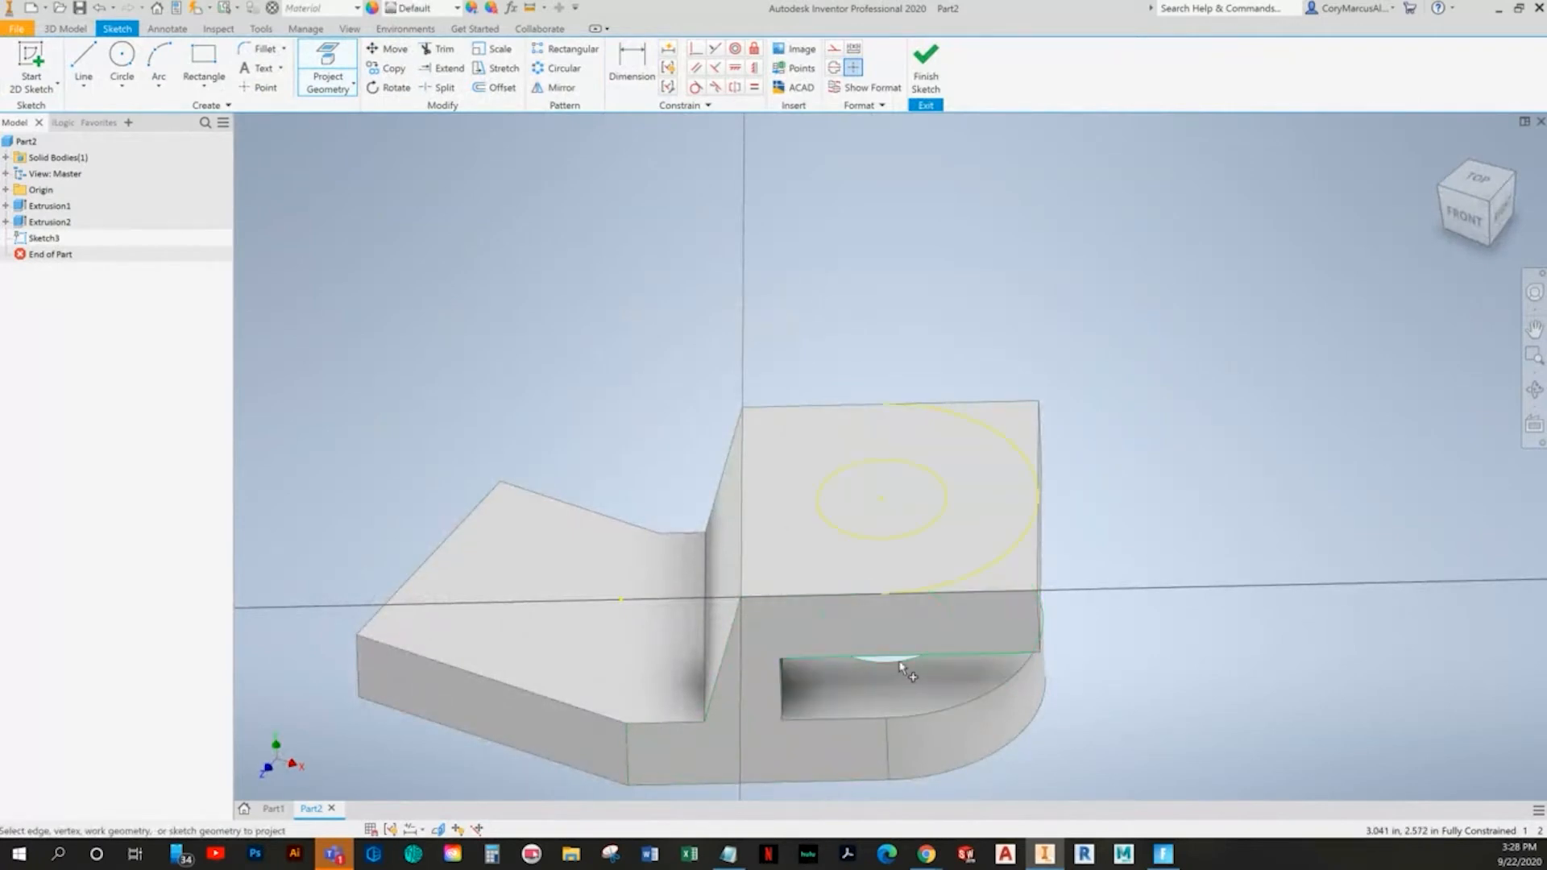
{"action": "right_click", "coordinate": [1090, 317]}
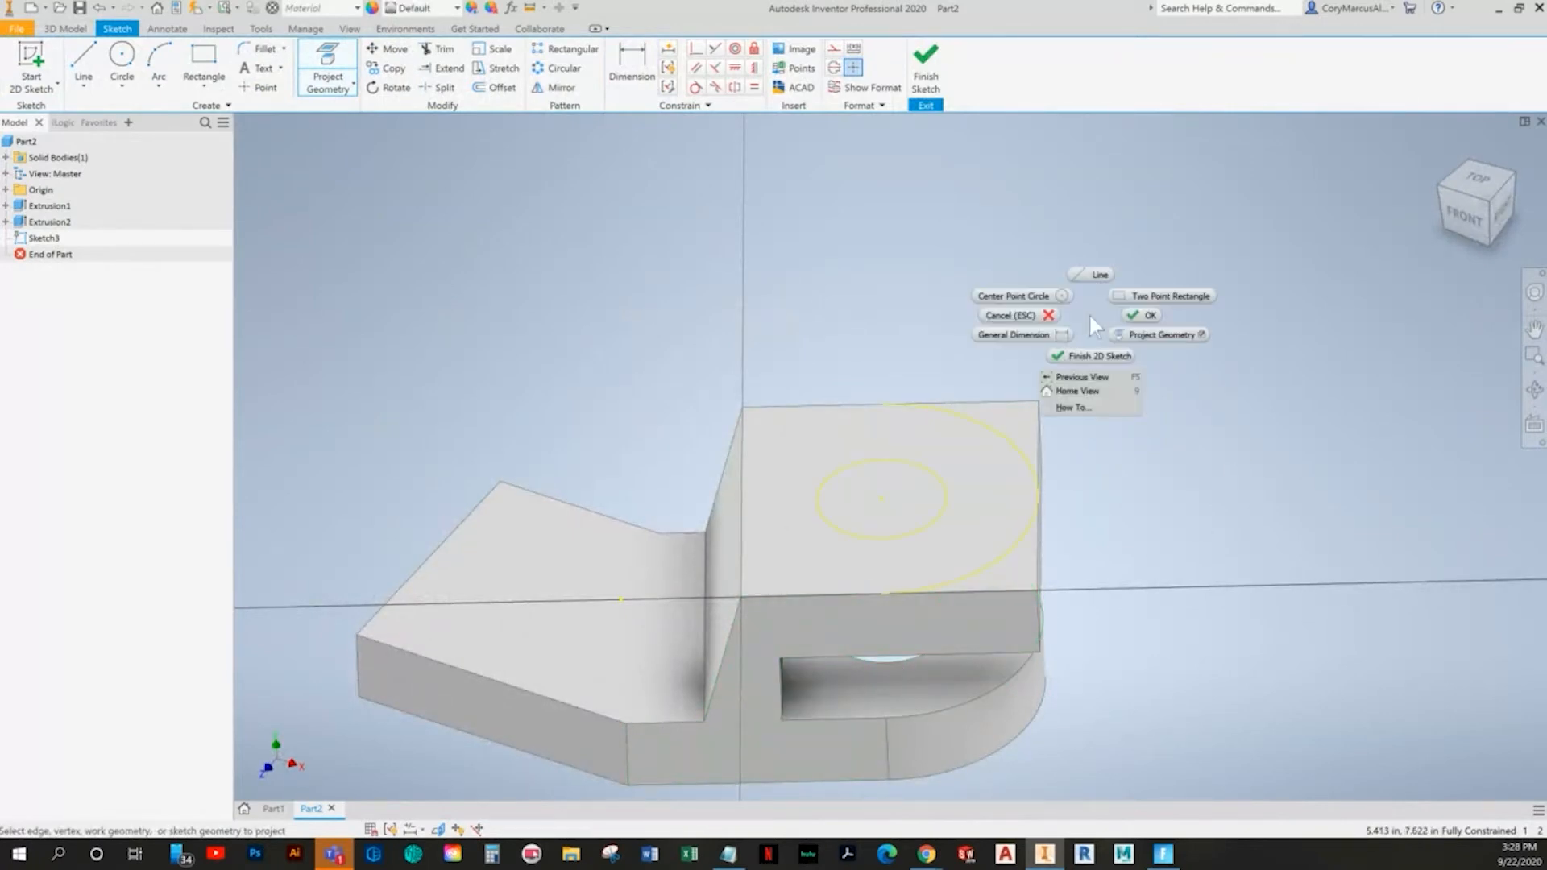
{"action": "left_click", "coordinate": [1044, 316]}
{"action": "left_click", "coordinate": [927, 64]}
- Reopen the prong's top sketch, project the top face's outline to close the corner regions, and finish the sketch
{"action": "left_click", "coordinate": [93, 68]}
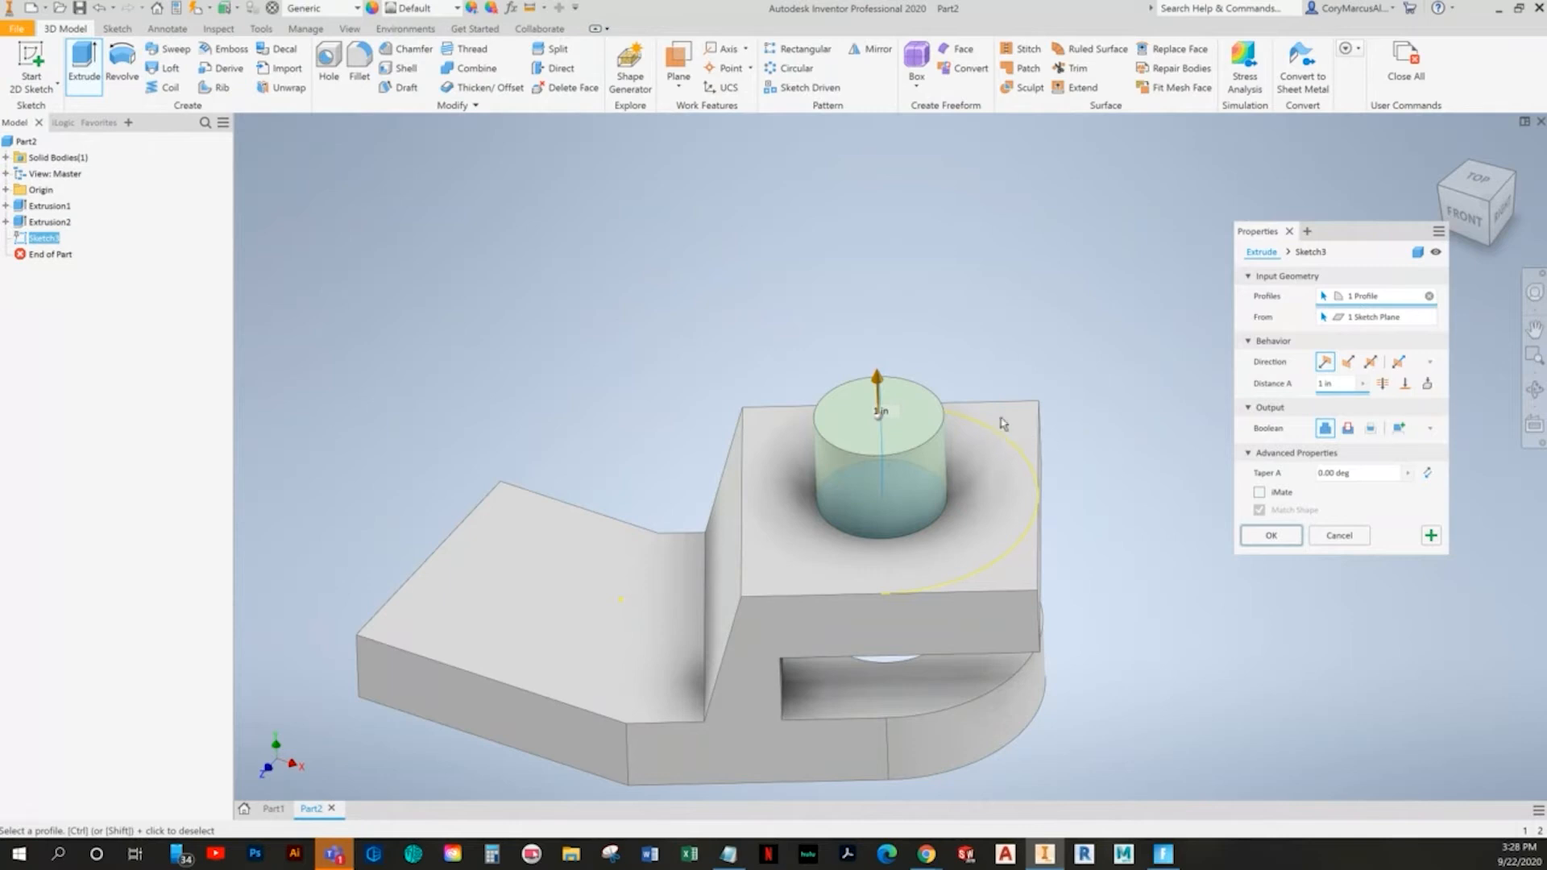
{"action": "key", "text": "Escape"}
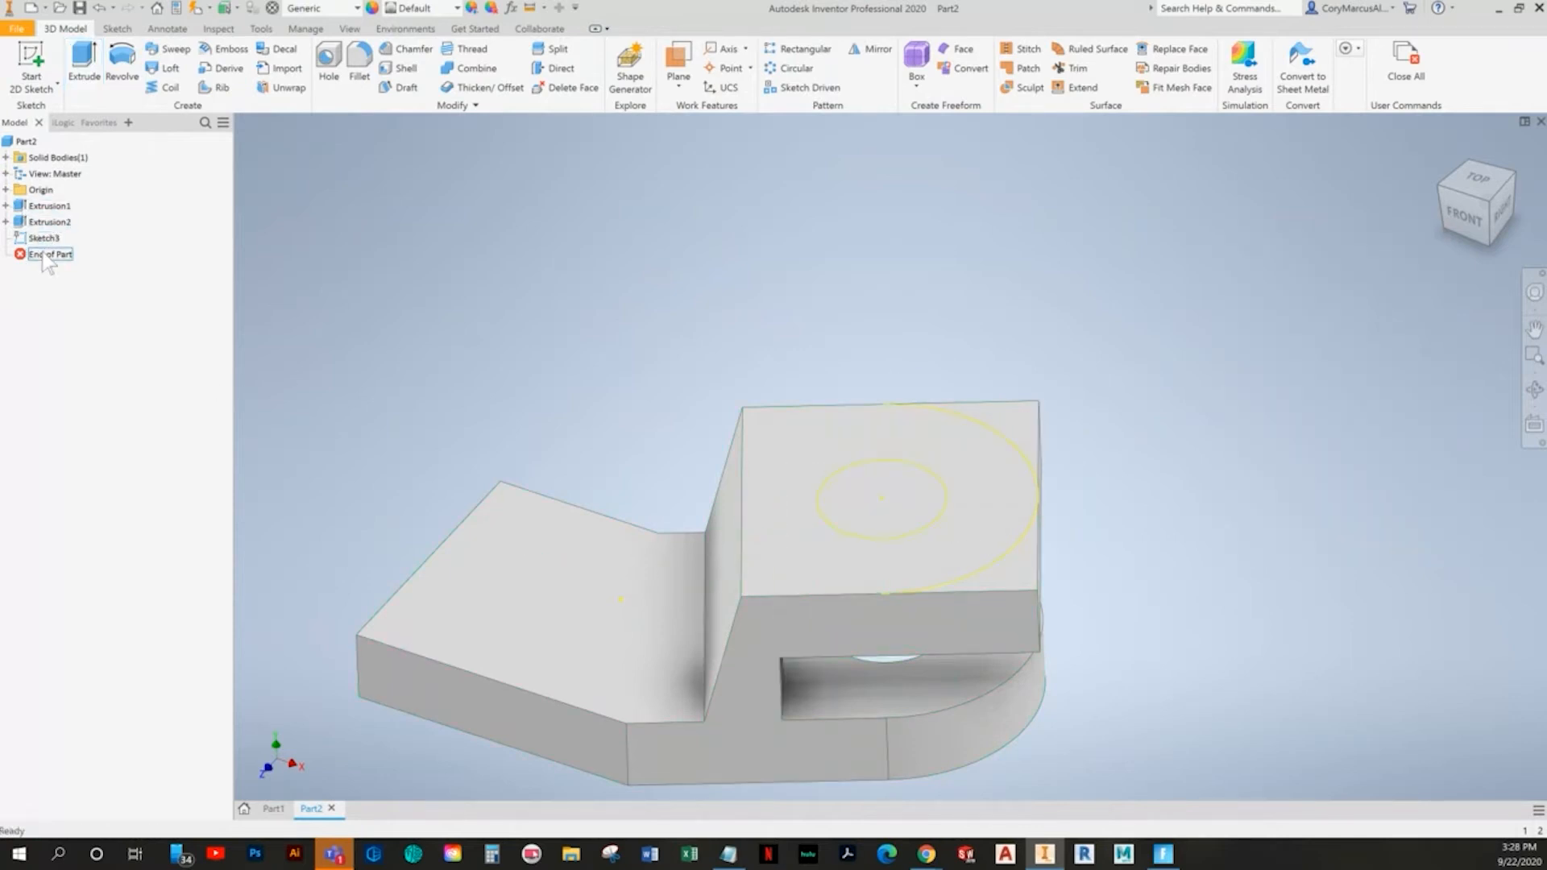
{"action": "double_click", "coordinate": [44, 238]}
{"action": "mouse_move", "coordinate": [1183, 481]}
{"action": "middle_mouse_down", "text": "shift"}
{"action": "mouse_move", "coordinate": [1123, 411]}
{"action": "mouse_move", "coordinate": [1023, 435]}
{"action": "mouse_move", "coordinate": [1029, 366]}
{"action": "middle_mouse_up", "text": "shift"}
{"action": "left_click", "coordinate": [328, 71]}
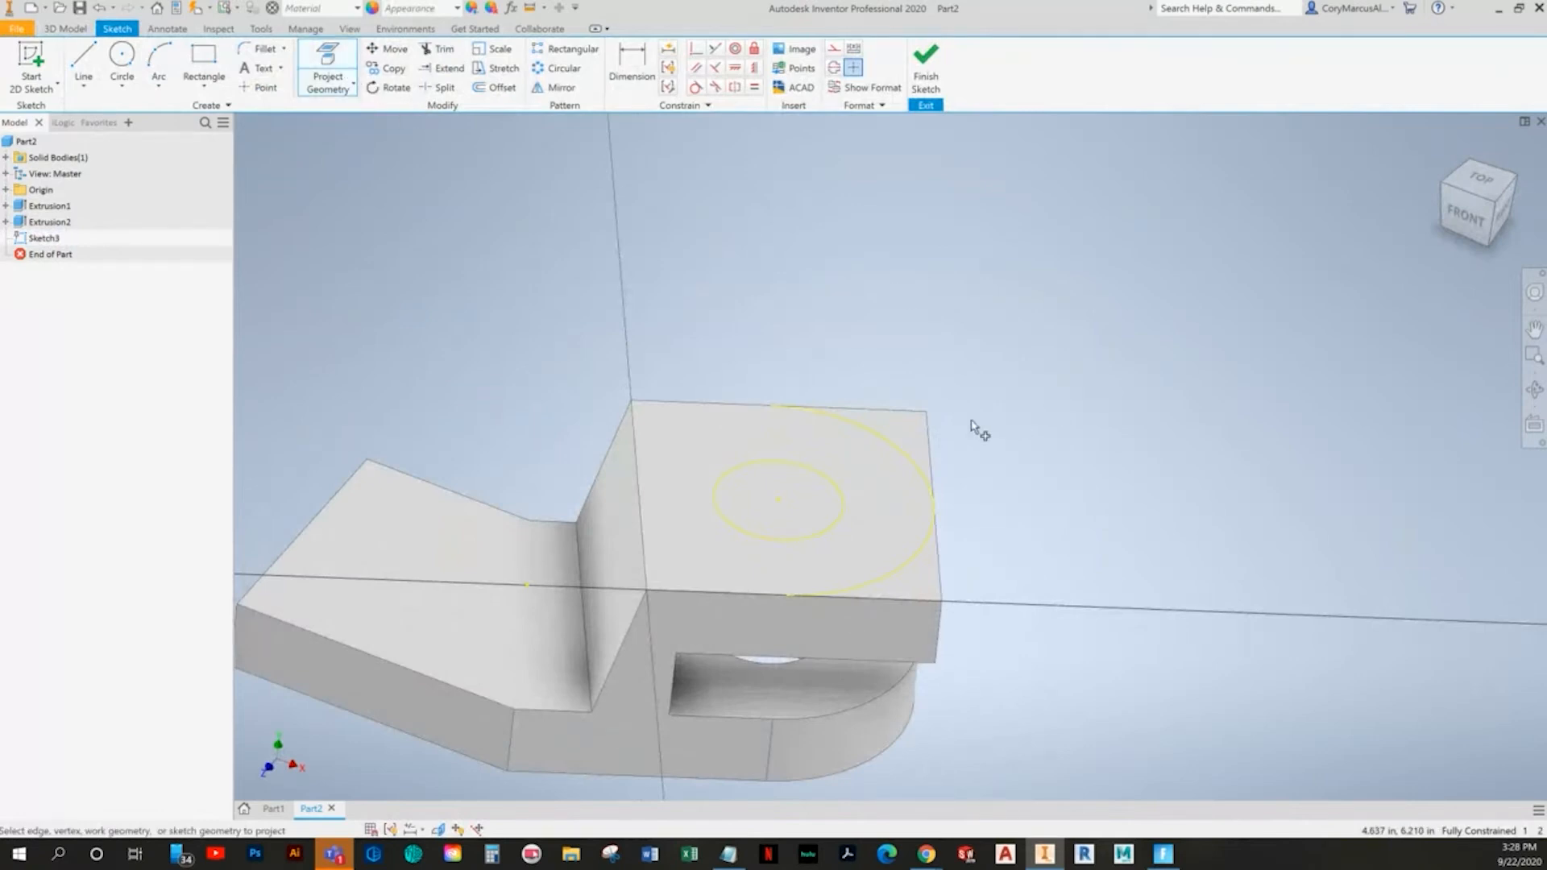
{"action": "left_click", "coordinate": [923, 423]}
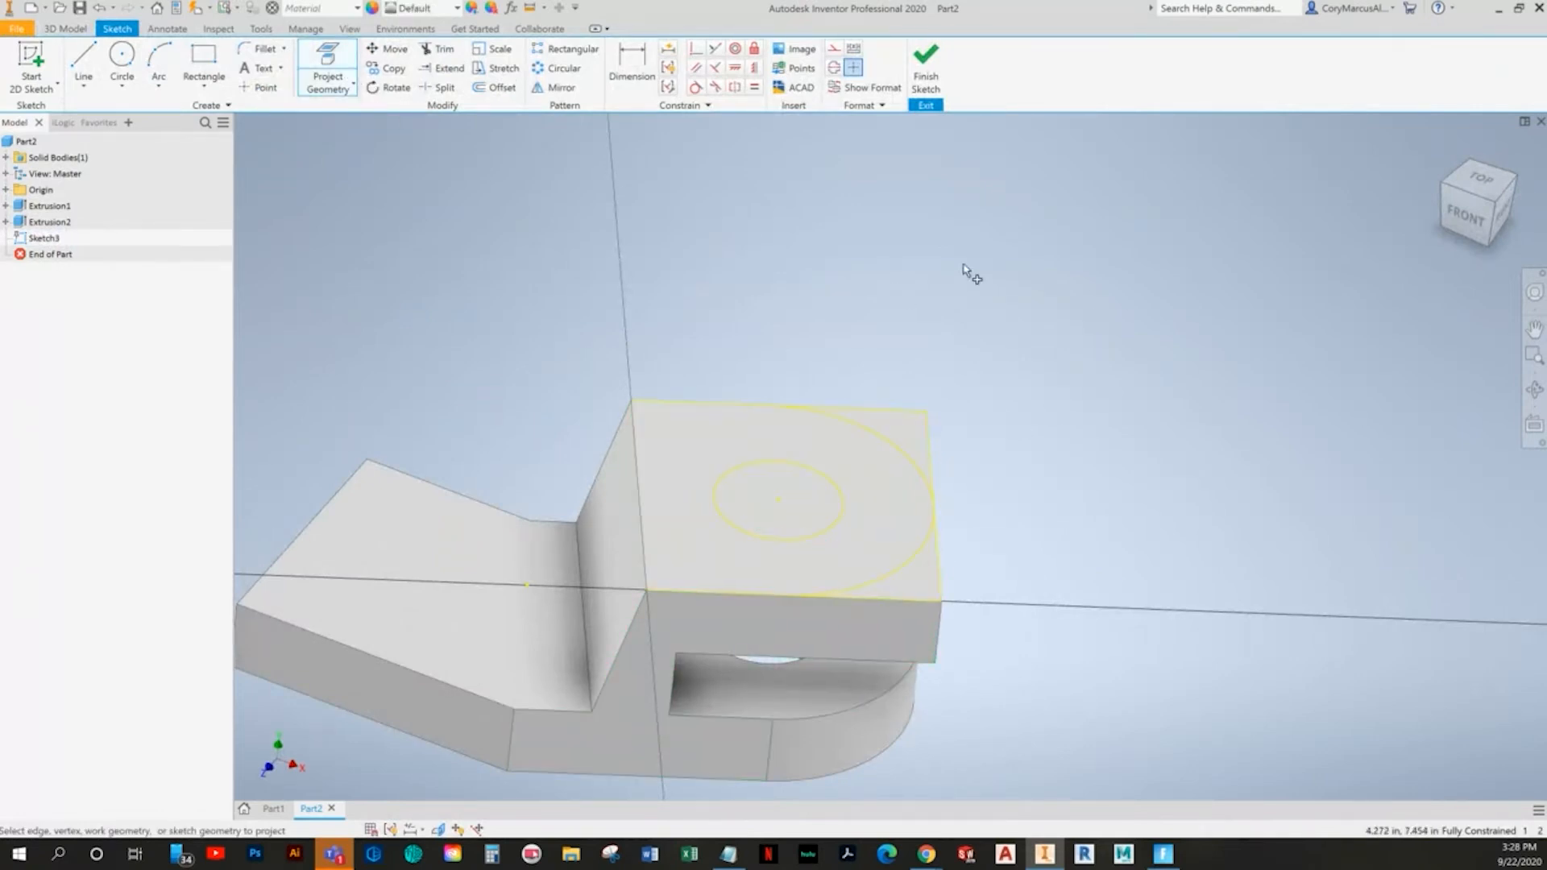
{"action": "left_click", "coordinate": [927, 81]}
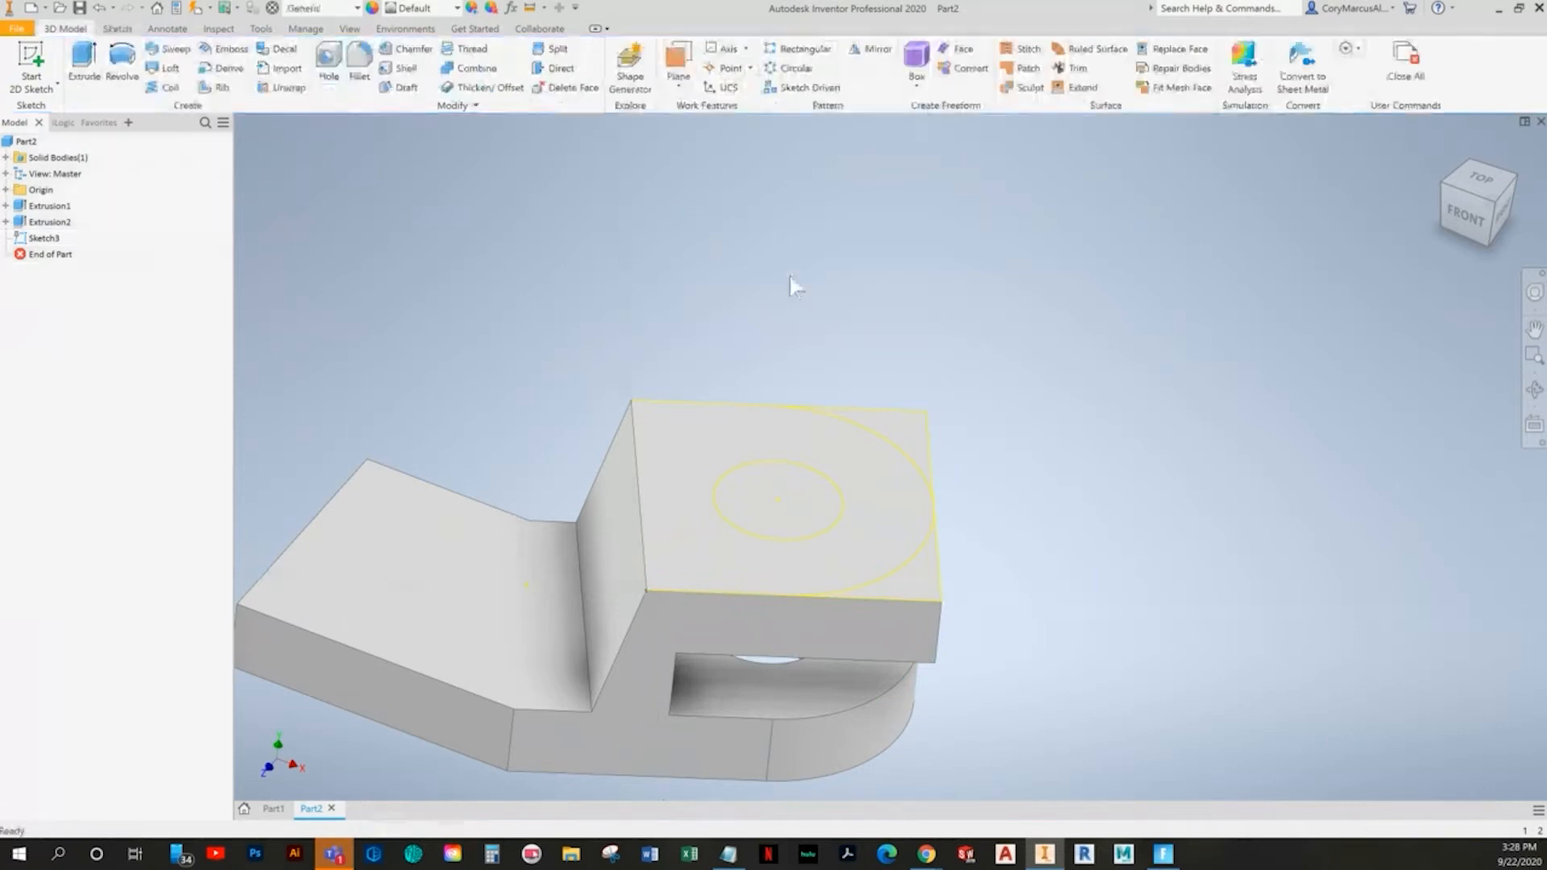
- Extrude the two outer corner regions and the hole circle up to the upper prong's underside, removing them from the prong
{"action": "left_click", "coordinate": [84, 65]}
{"action": "left_click", "coordinate": [917, 443]}
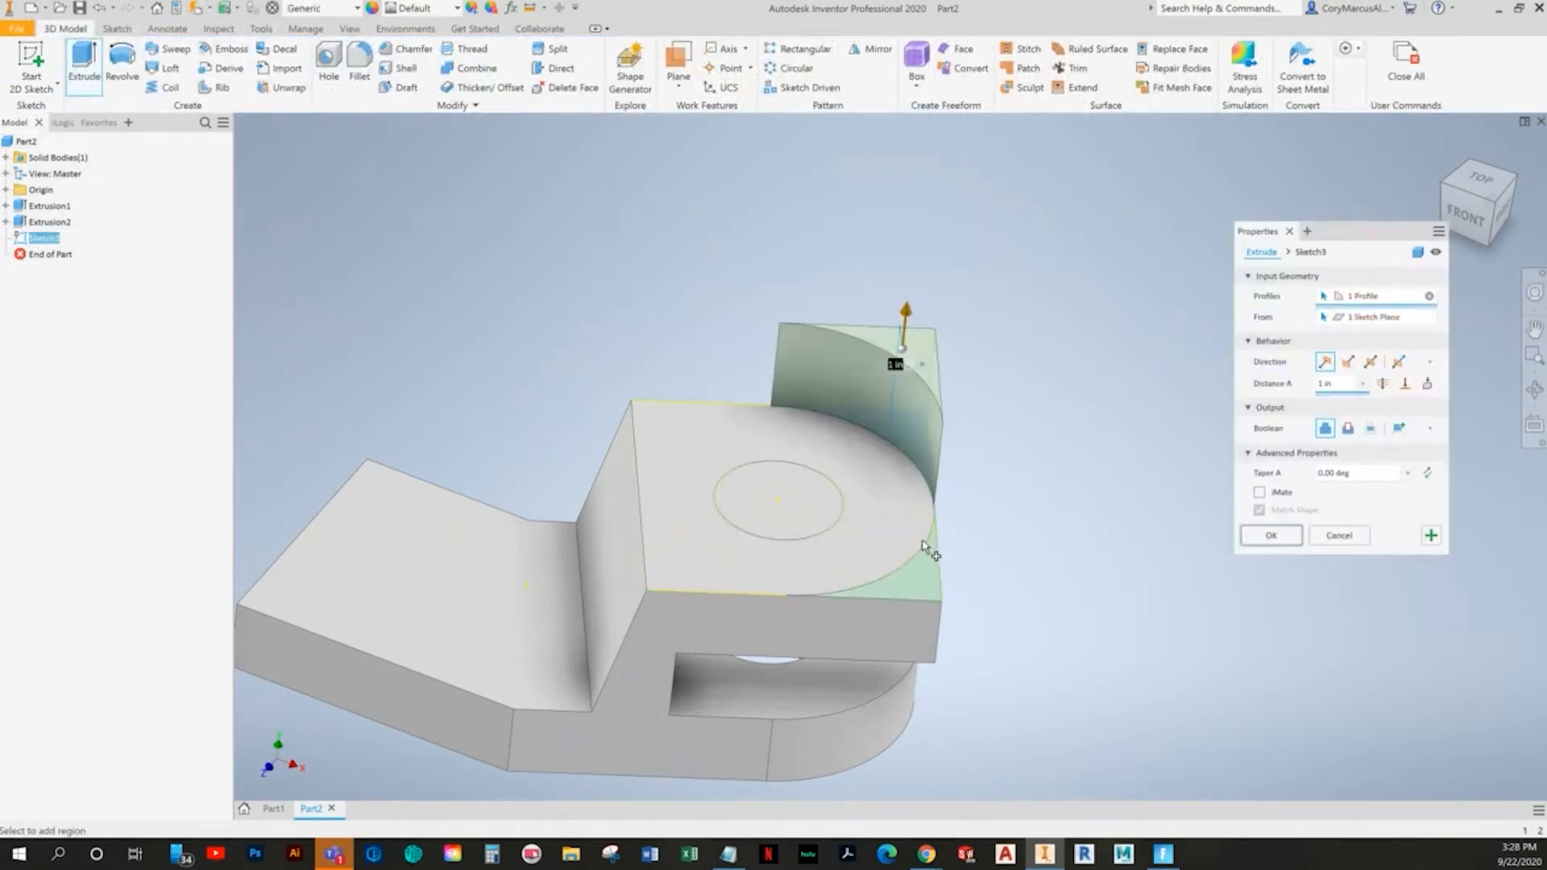
{"action": "left_click", "coordinate": [928, 566]}
{"action": "left_click", "coordinate": [815, 494]}
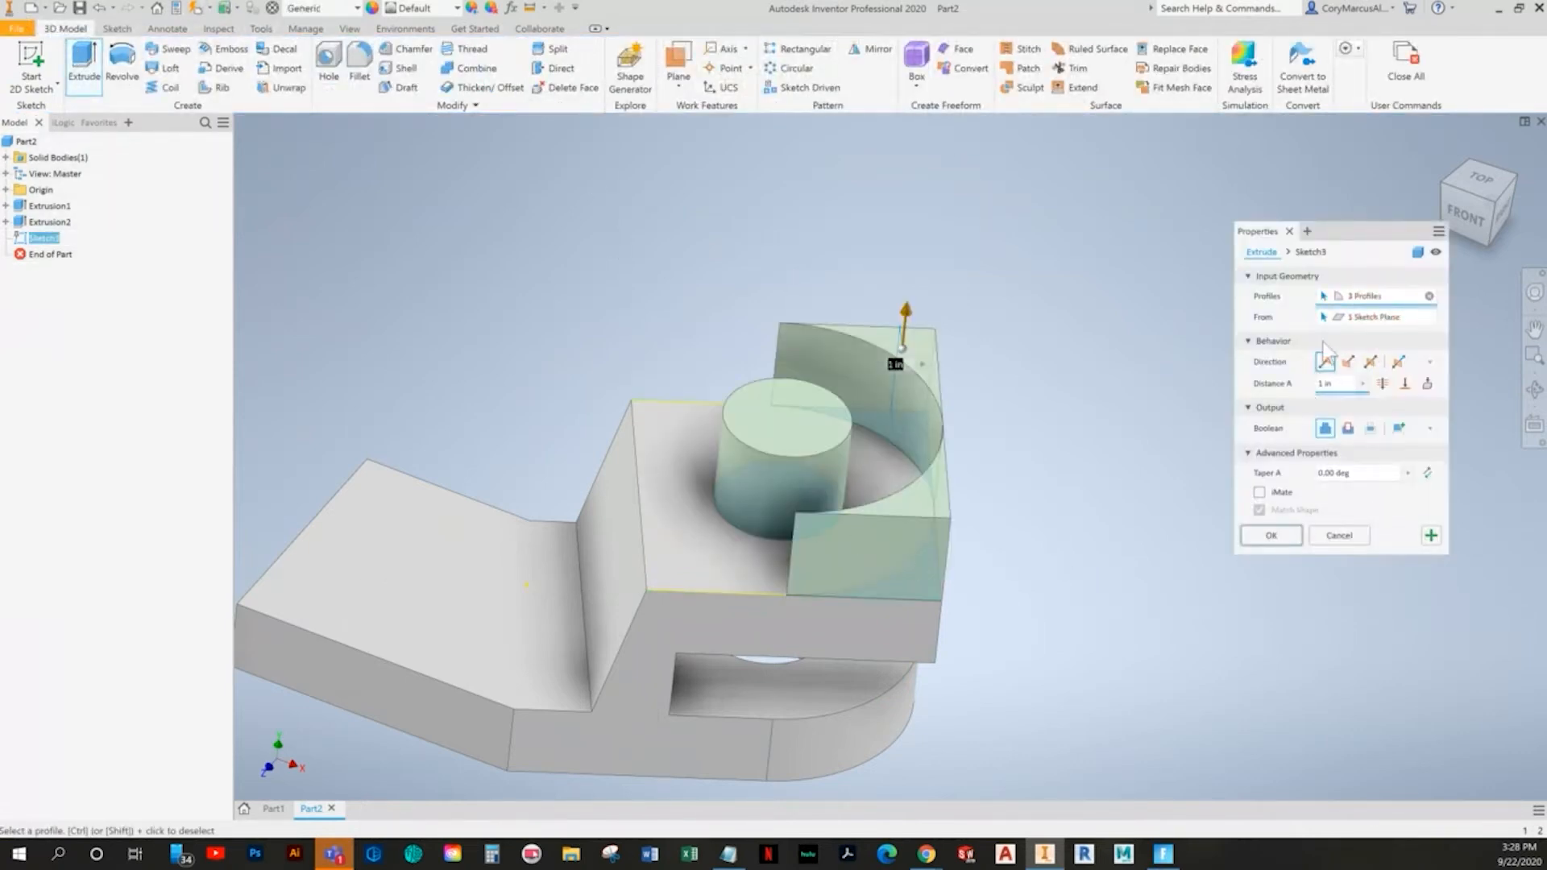
{"action": "left_click", "coordinate": [1406, 385]}
{"action": "middle_click_drag", "start_coordinate": [933, 583], "coordinate": [1121, 578], "text": "shift"}
{"action": "left_click", "coordinate": [911, 413]}
{"action": "left_click", "coordinate": [1271, 556]}
- Compare the modelled bracket with the Angle Bracket drawing in the textbook, checking which features are still missing
{"action": "middle_click_drag", "start_coordinate": [988, 567], "coordinate": [1064, 481]}
{"action": "key", "text": "alt+Tab"}
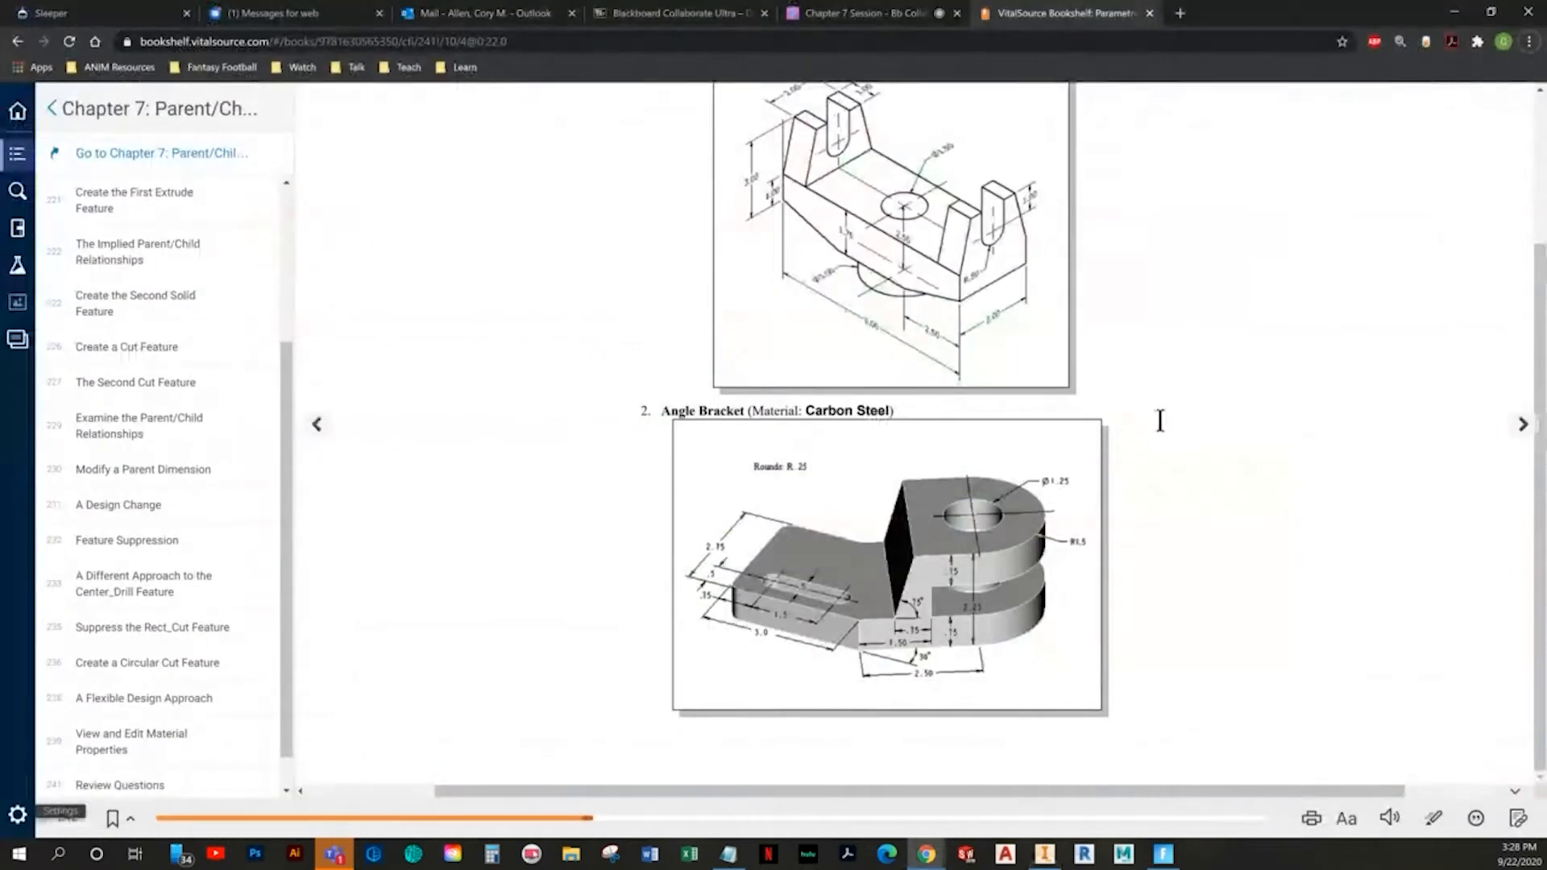
{"action": "key", "text": "alt+Tab"}
{"action": "key", "text": "F6"}
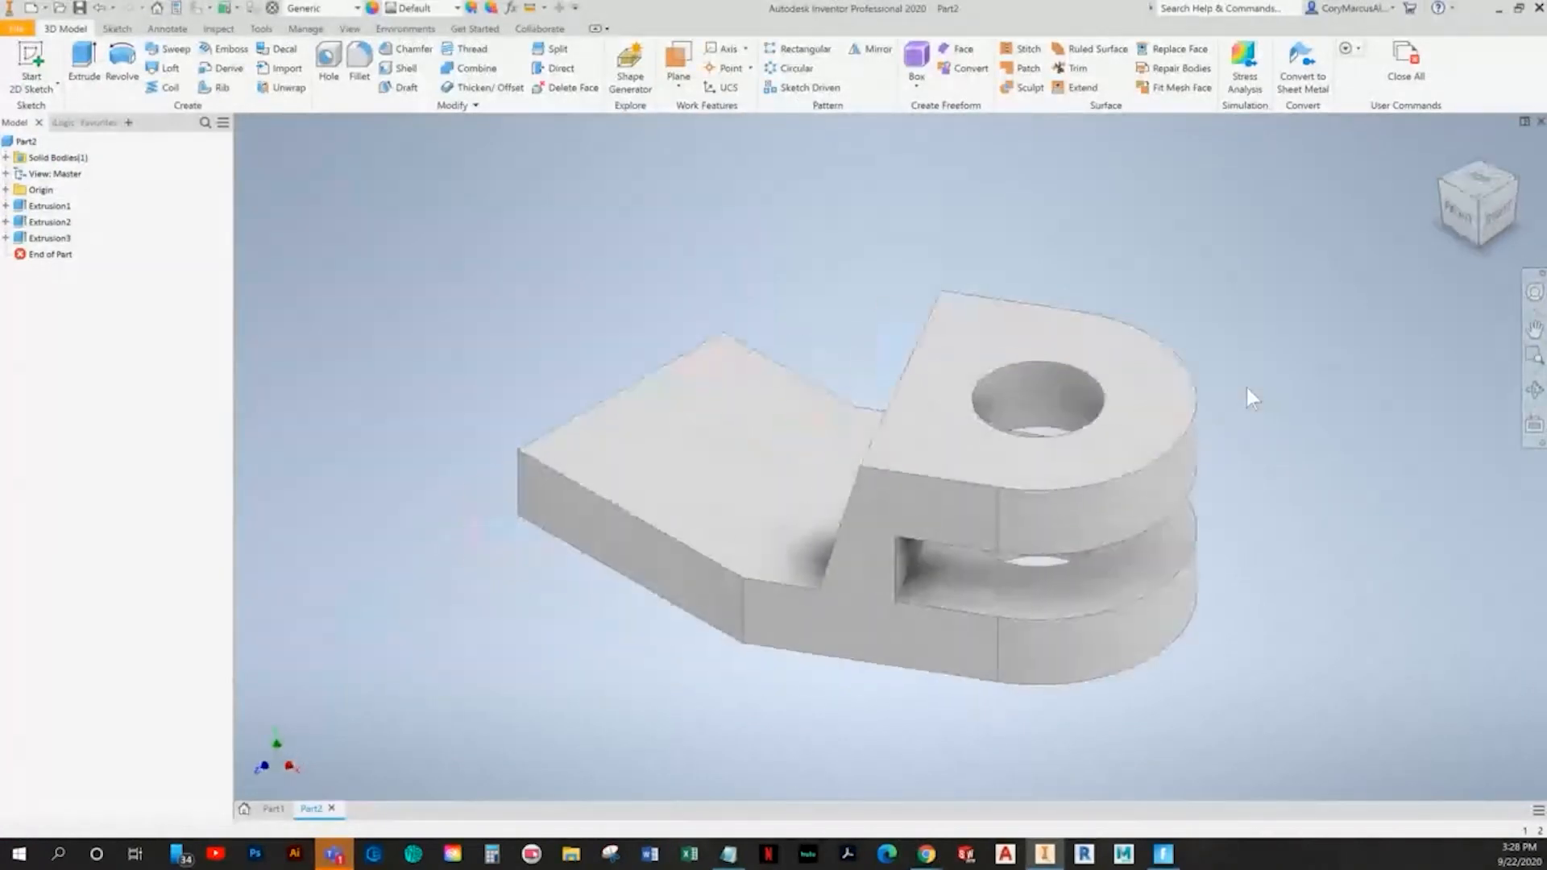
{"action": "key", "text": "alt+Tab"}
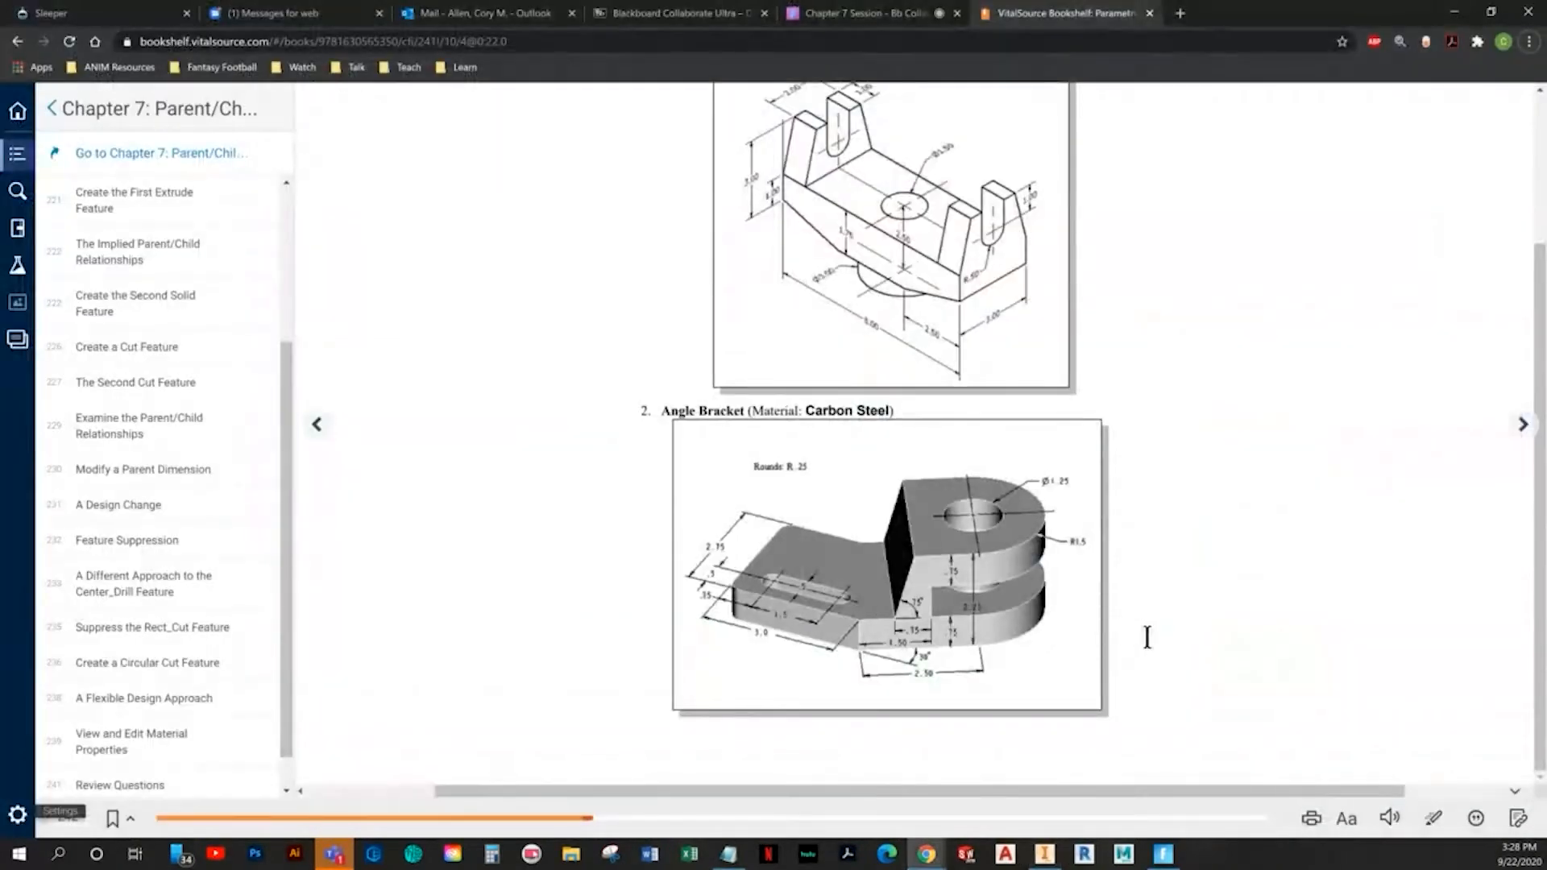
{"action": "key", "text": "alt+Tab"}
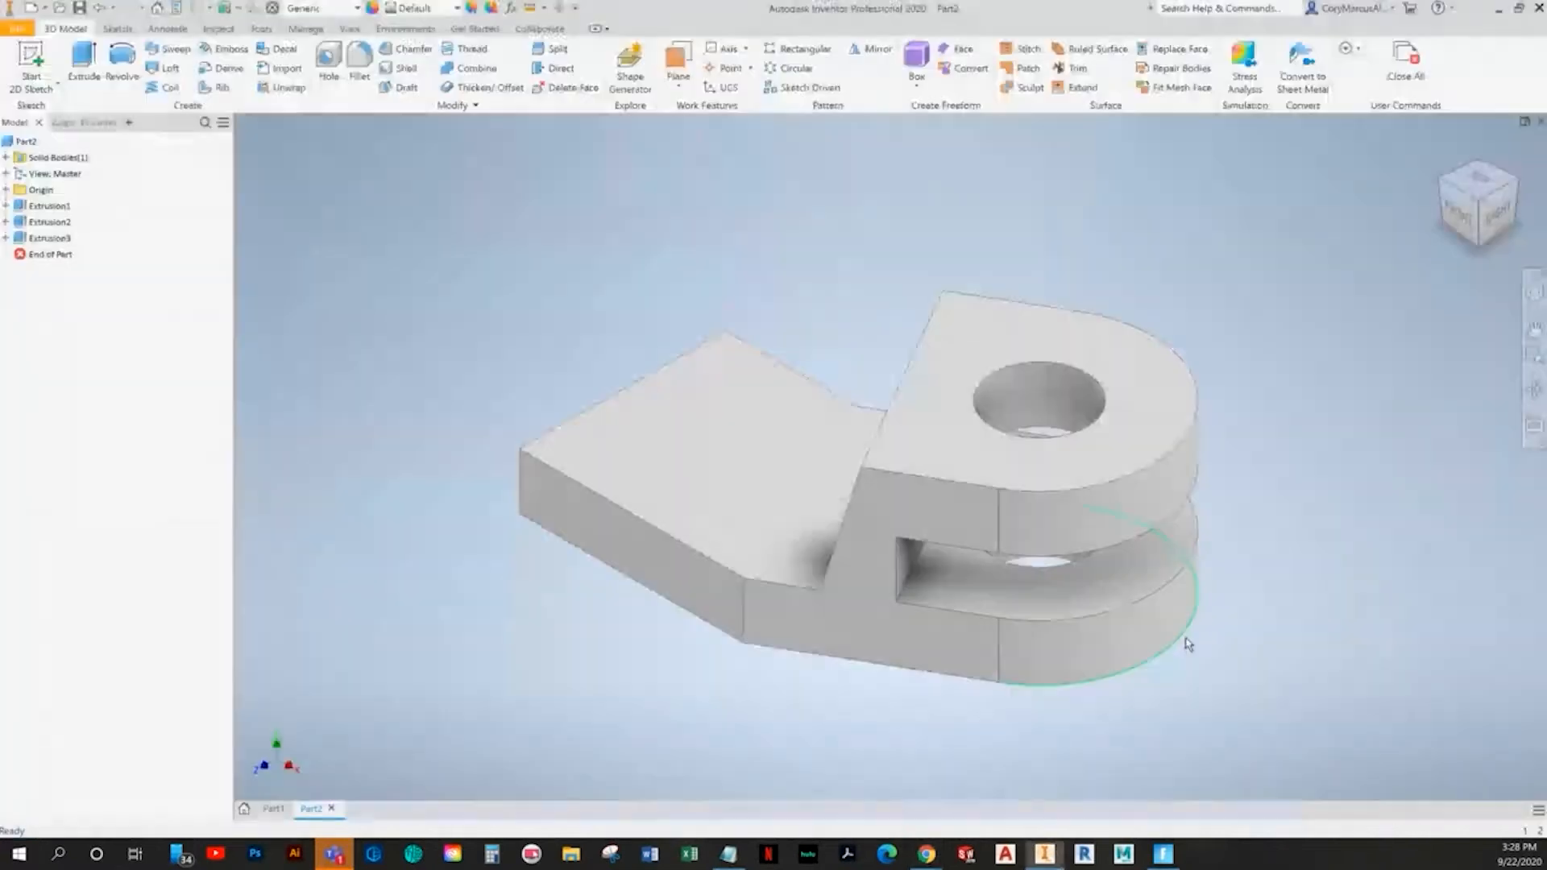
{"action": "key", "text": "alt+Tab"}
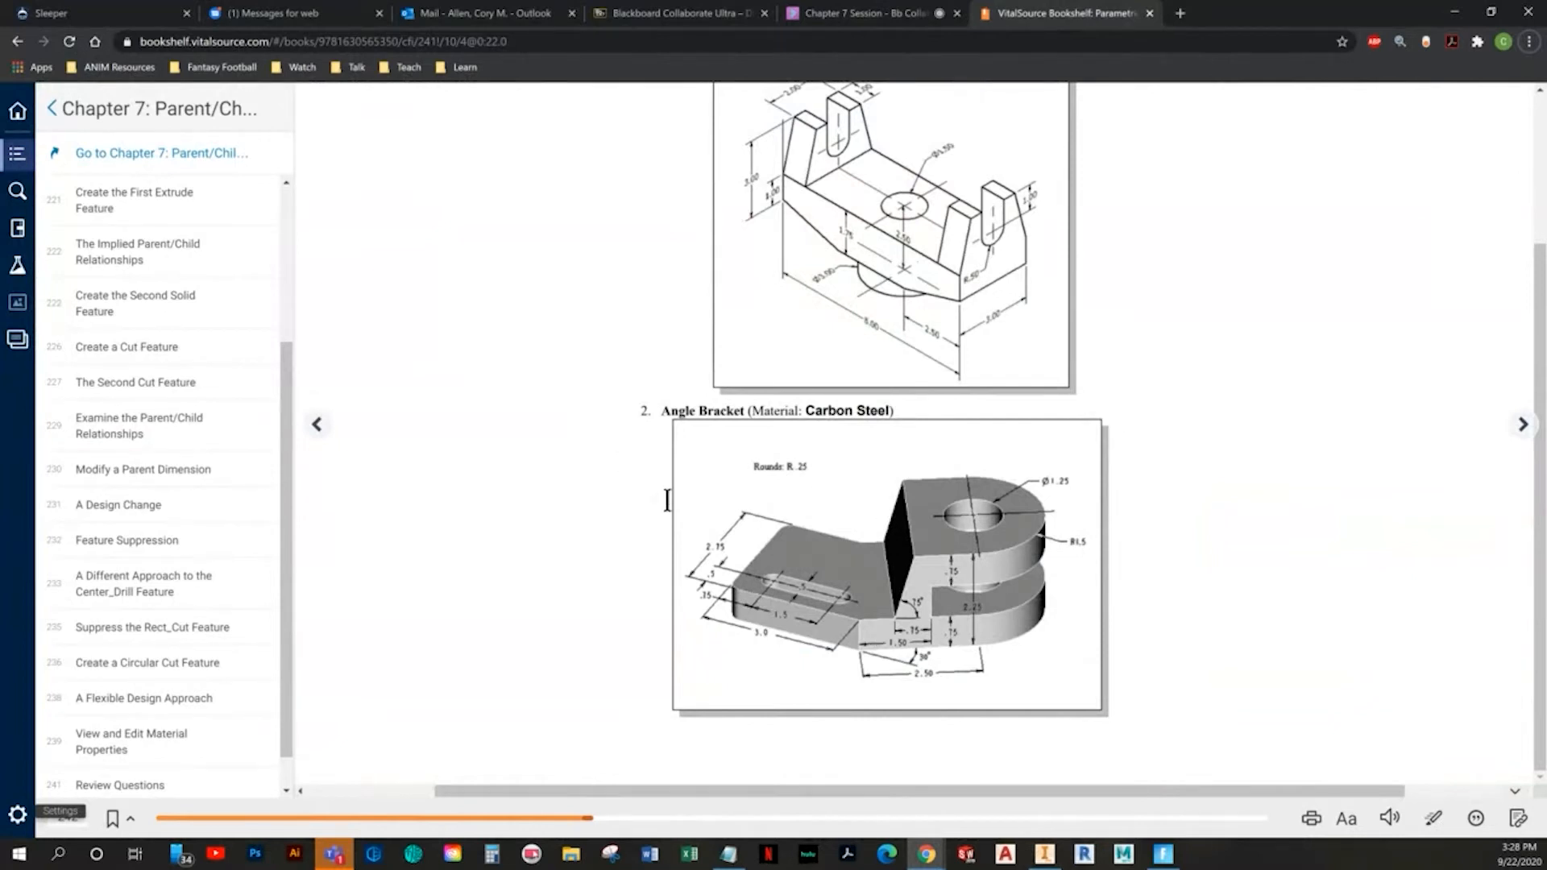
{"action": "key", "text": "alt+Tab"}
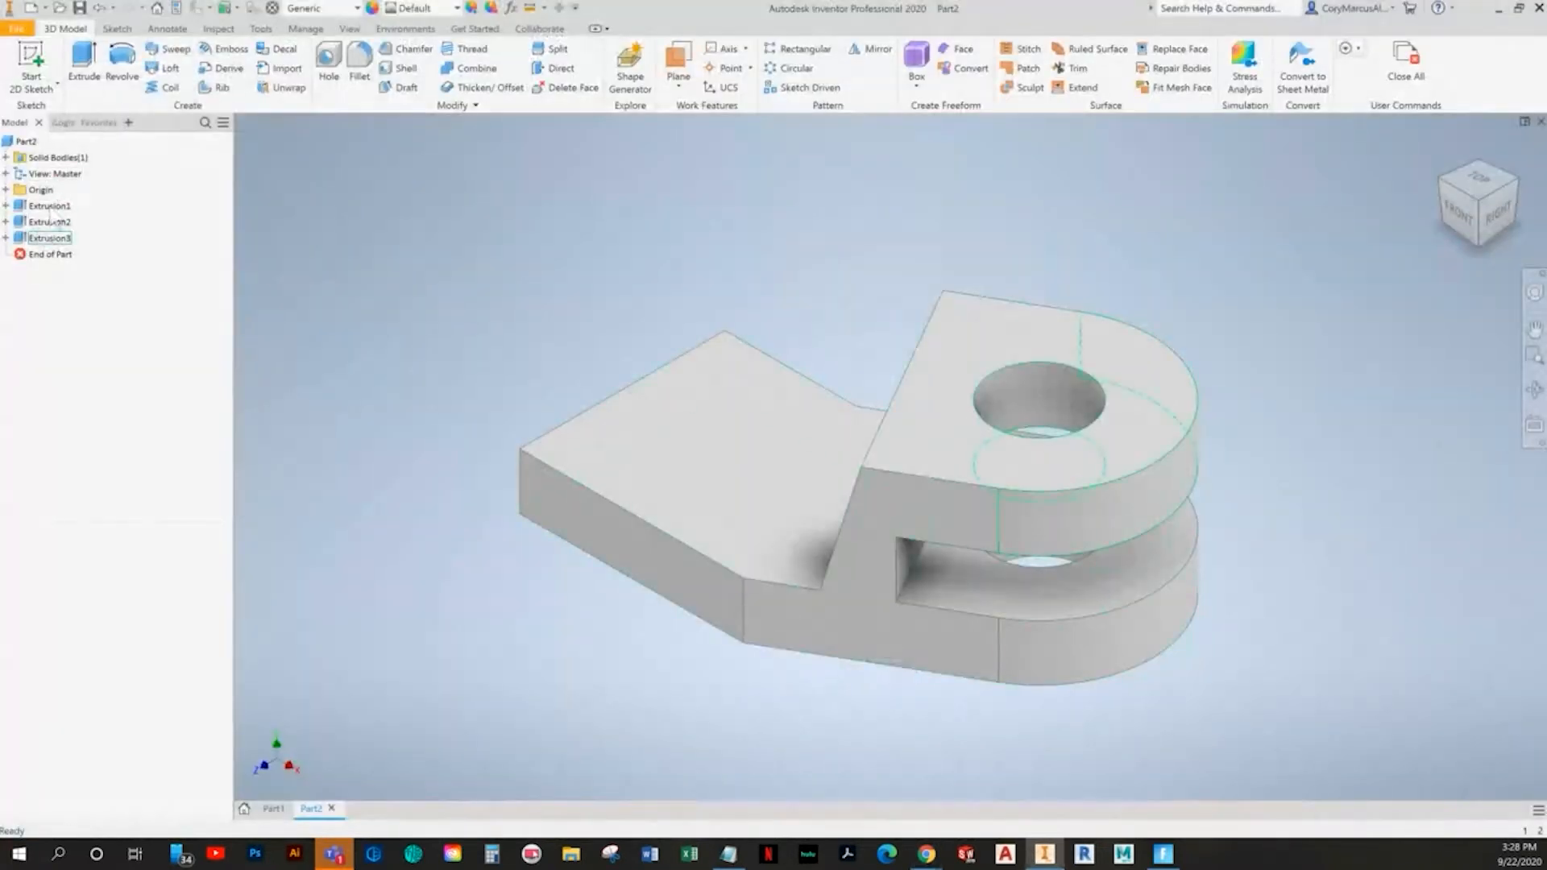
{"action": "left_click", "coordinate": [32, 65]}
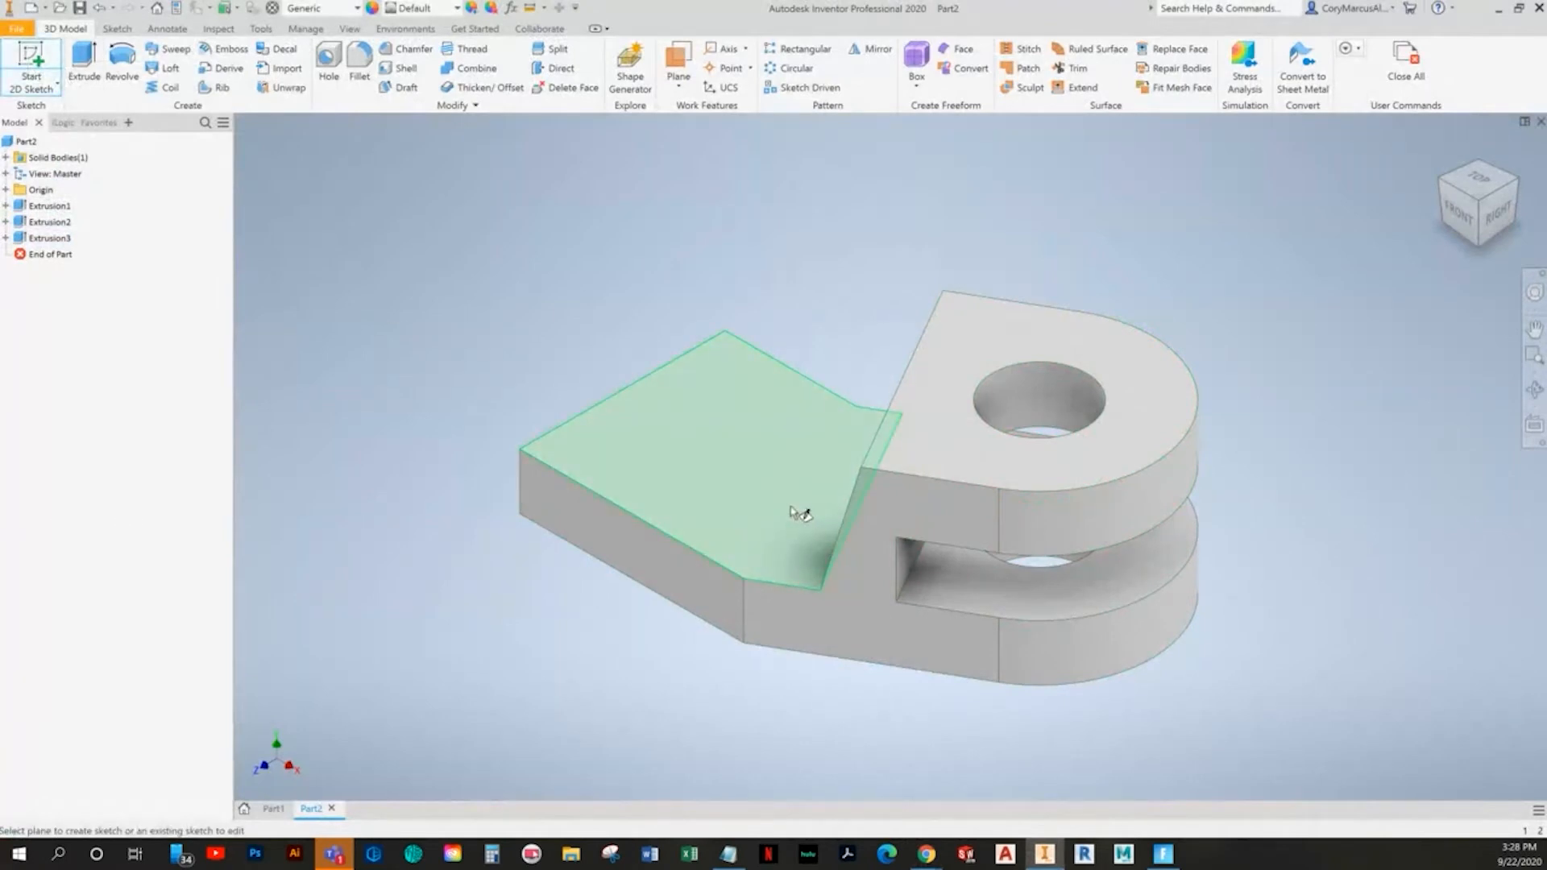
{"action": "right_click", "coordinate": [471, 304]}
{"action": "left_click", "coordinate": [500, 322]}
- Edit the base extrusion's sketch and draw a horizontal center point slot near the 3.000 in edge
{"action": "left_click", "coordinate": [49, 207]}
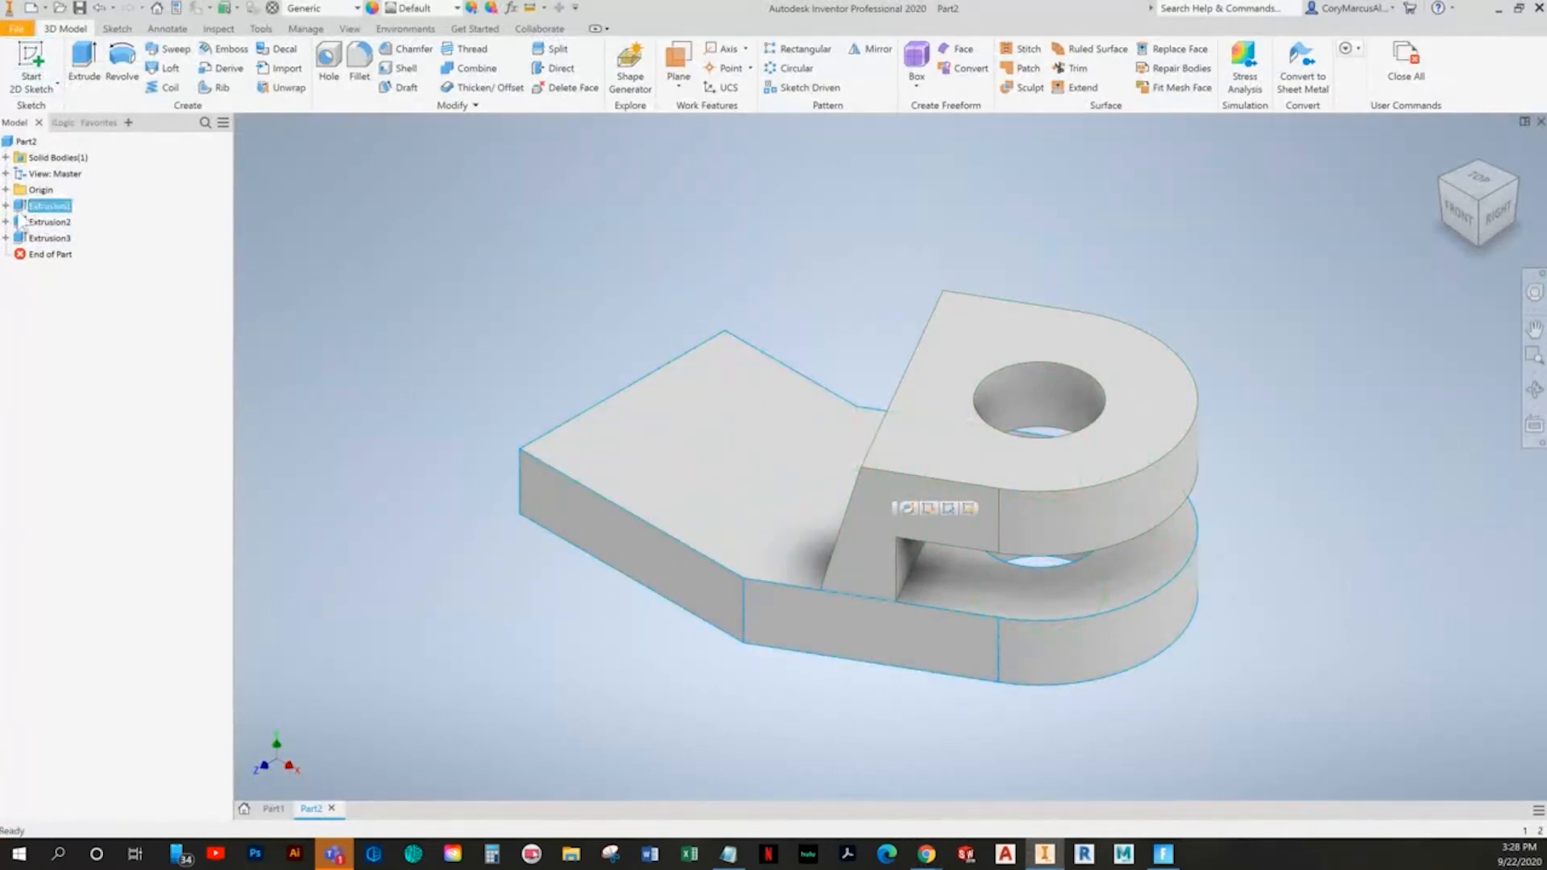
{"action": "left_click", "coordinate": [907, 507]}
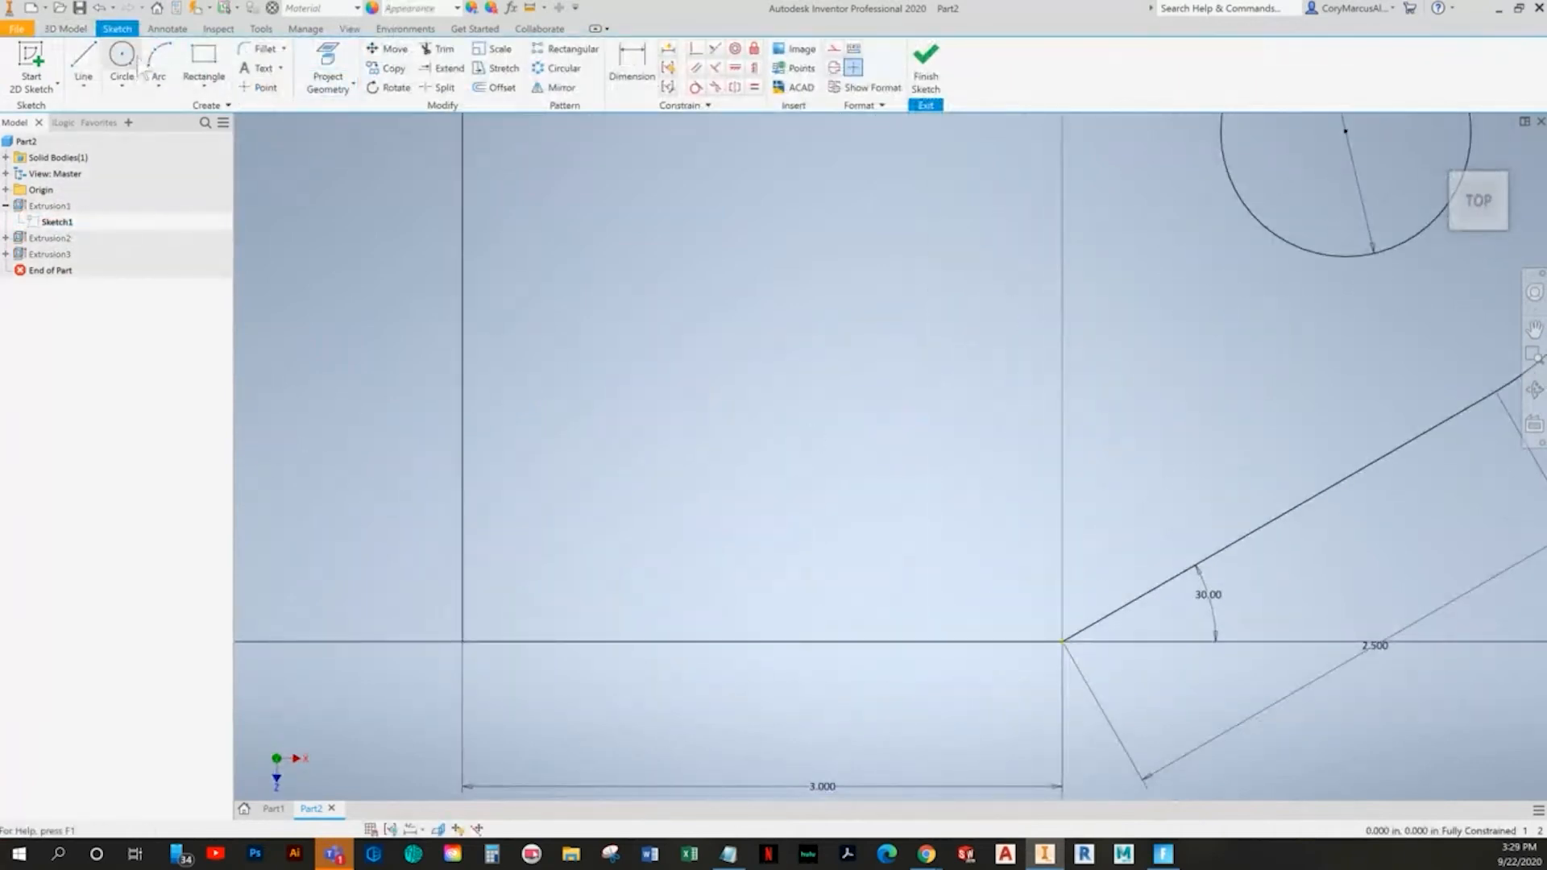
{"action": "left_click", "coordinate": [127, 84]}
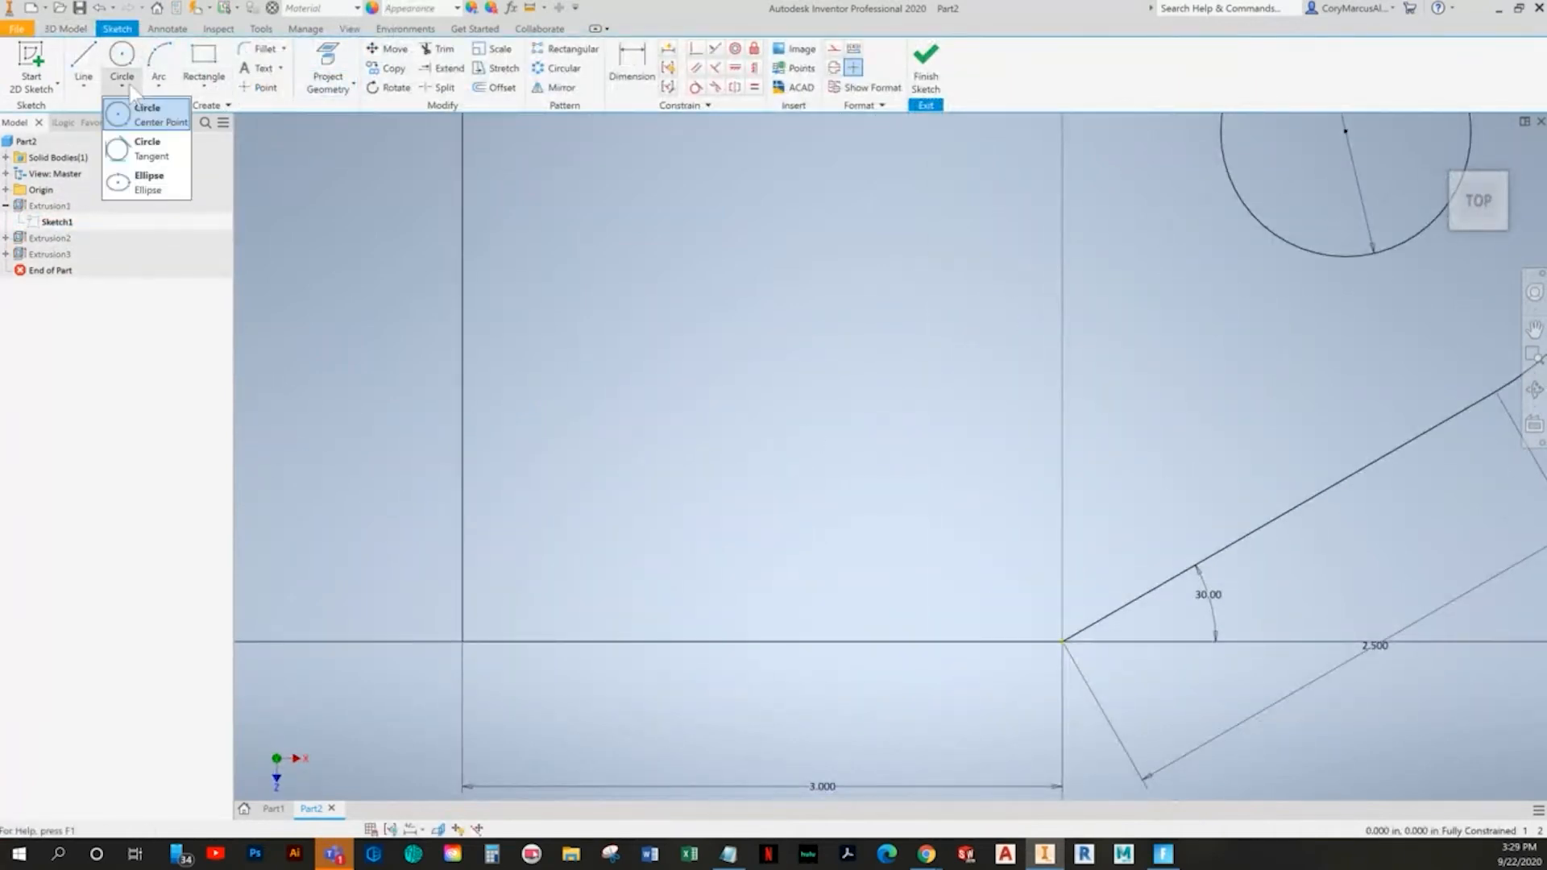
{"action": "left_click", "coordinate": [130, 86]}
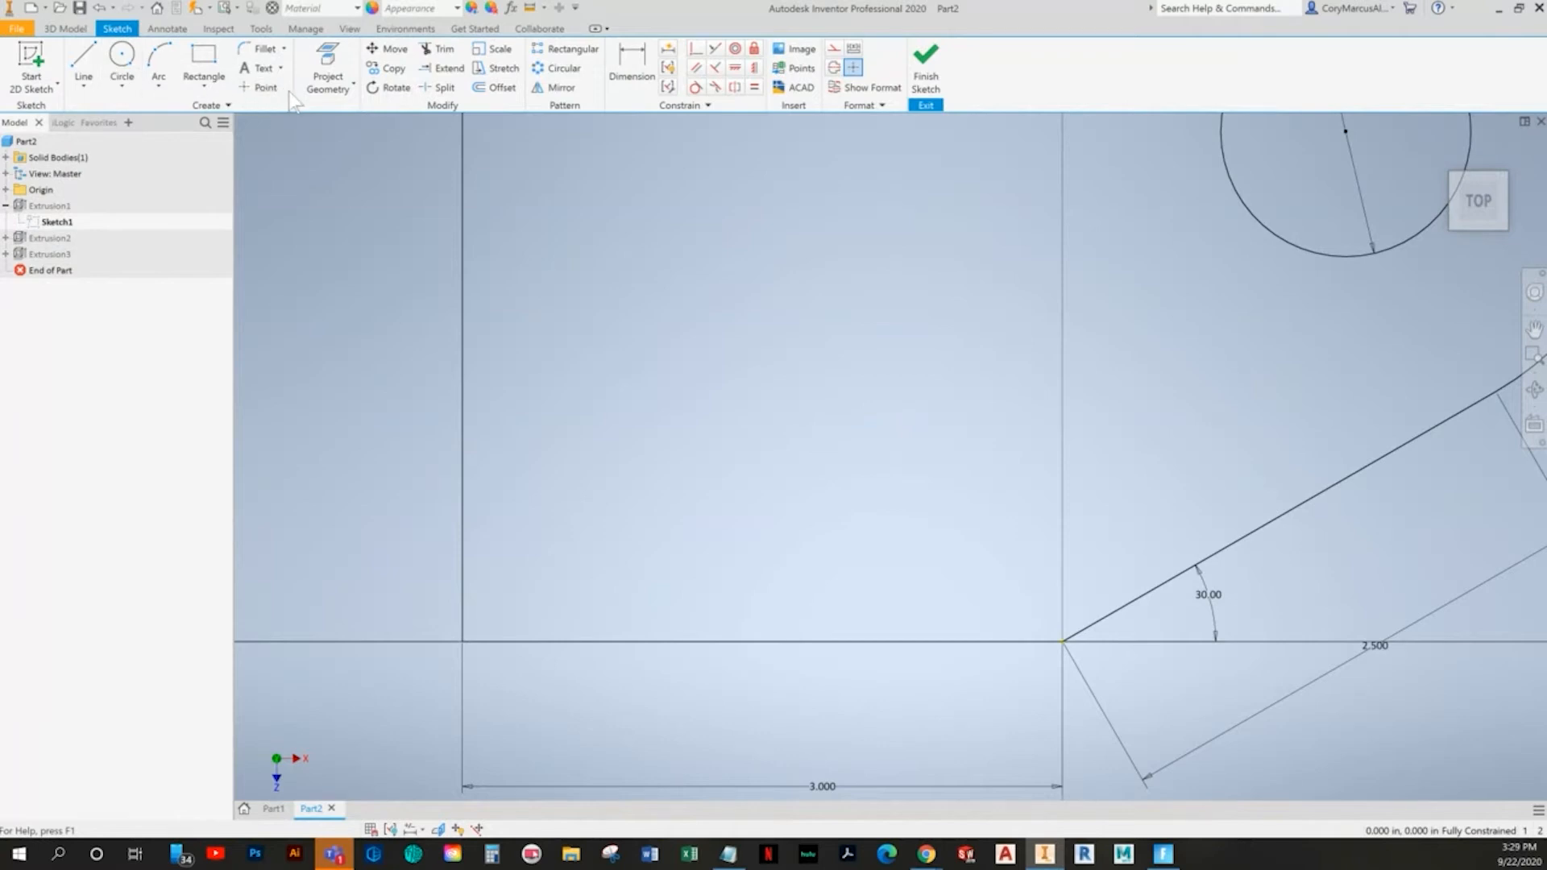
{"action": "left_click", "coordinate": [204, 87]}
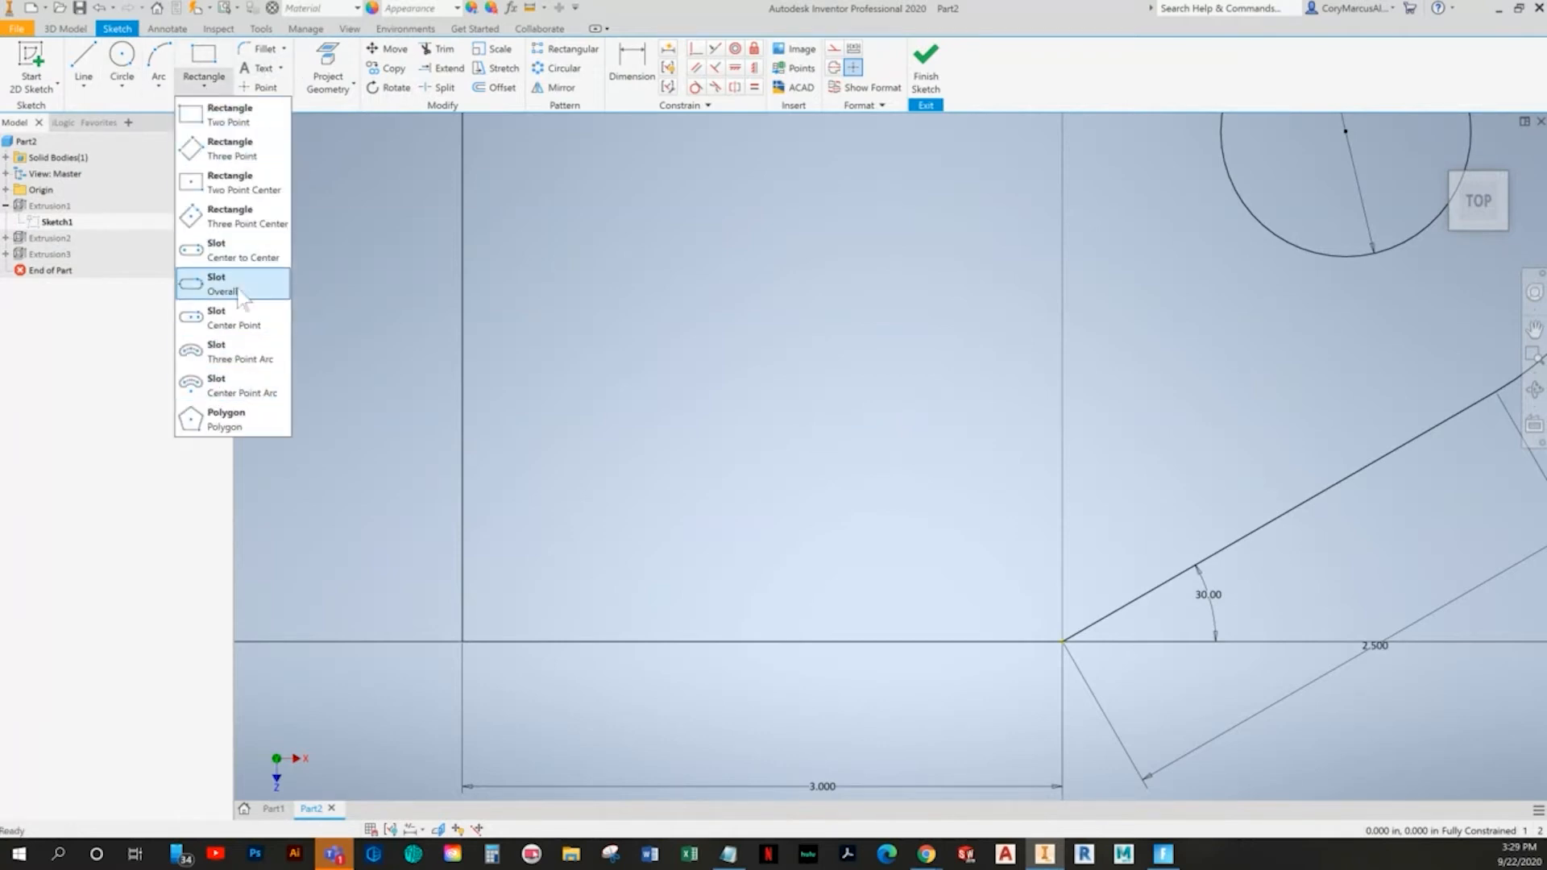
{"action": "left_click", "coordinate": [236, 319]}
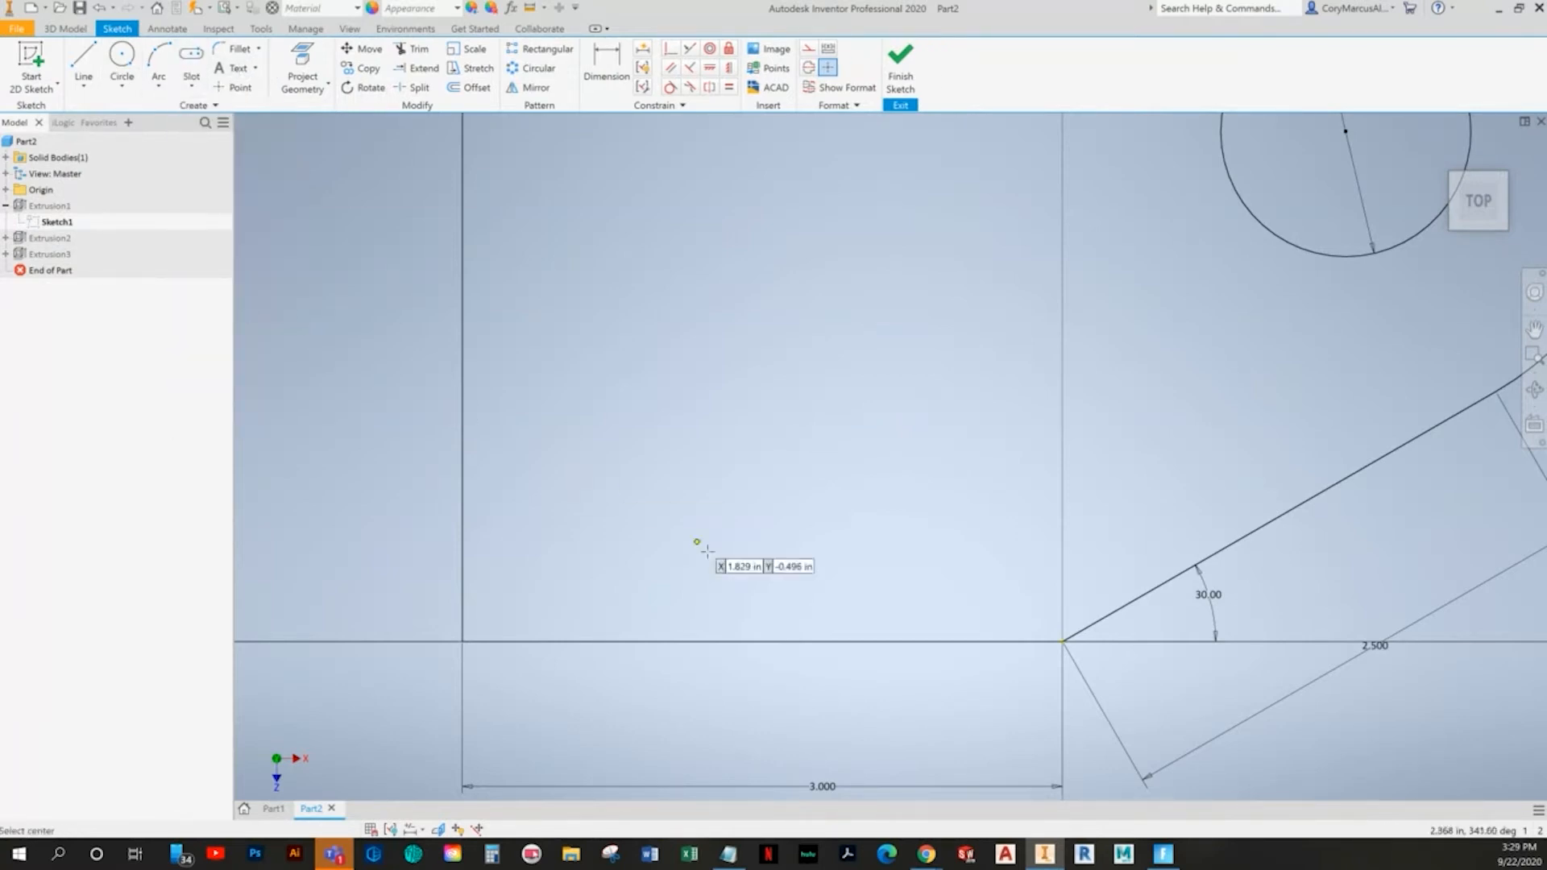
{"action": "left_click", "coordinate": [653, 546]}
{"action": "left_click", "coordinate": [762, 546]}
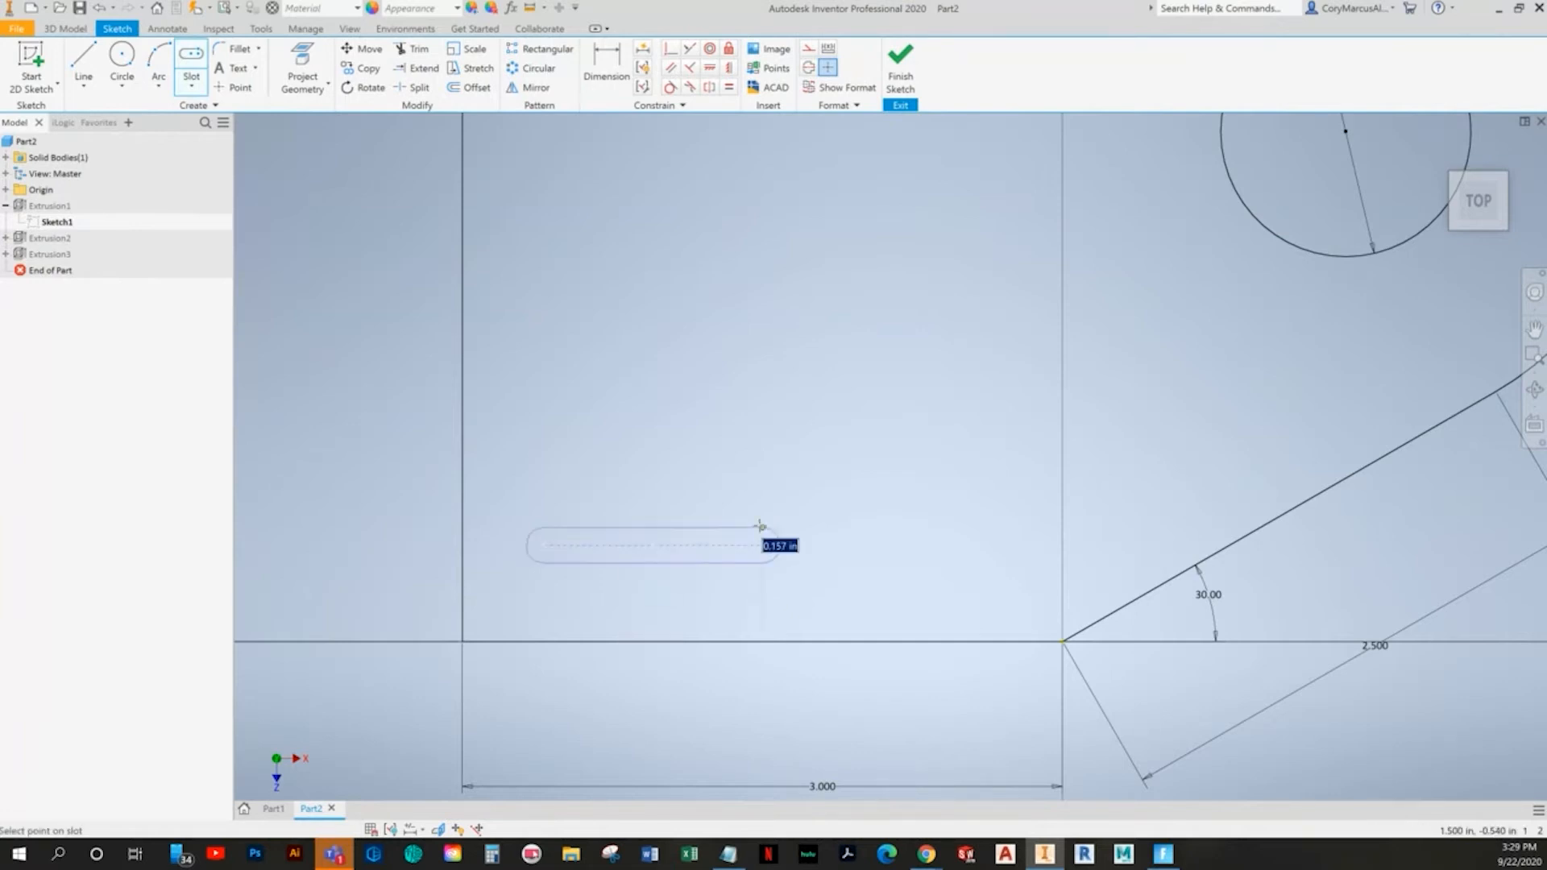
{"action": "left_click", "coordinate": [756, 514]}
{"action": "scroll", "coordinate": [756, 514], "scroll_direction": "down", "scroll_amount": 3}
- Check the drawing and dimension the slot's nearer arc center at .75 in from the 2.750 in vertical edge
{"action": "key", "text": "alt+Tab"}
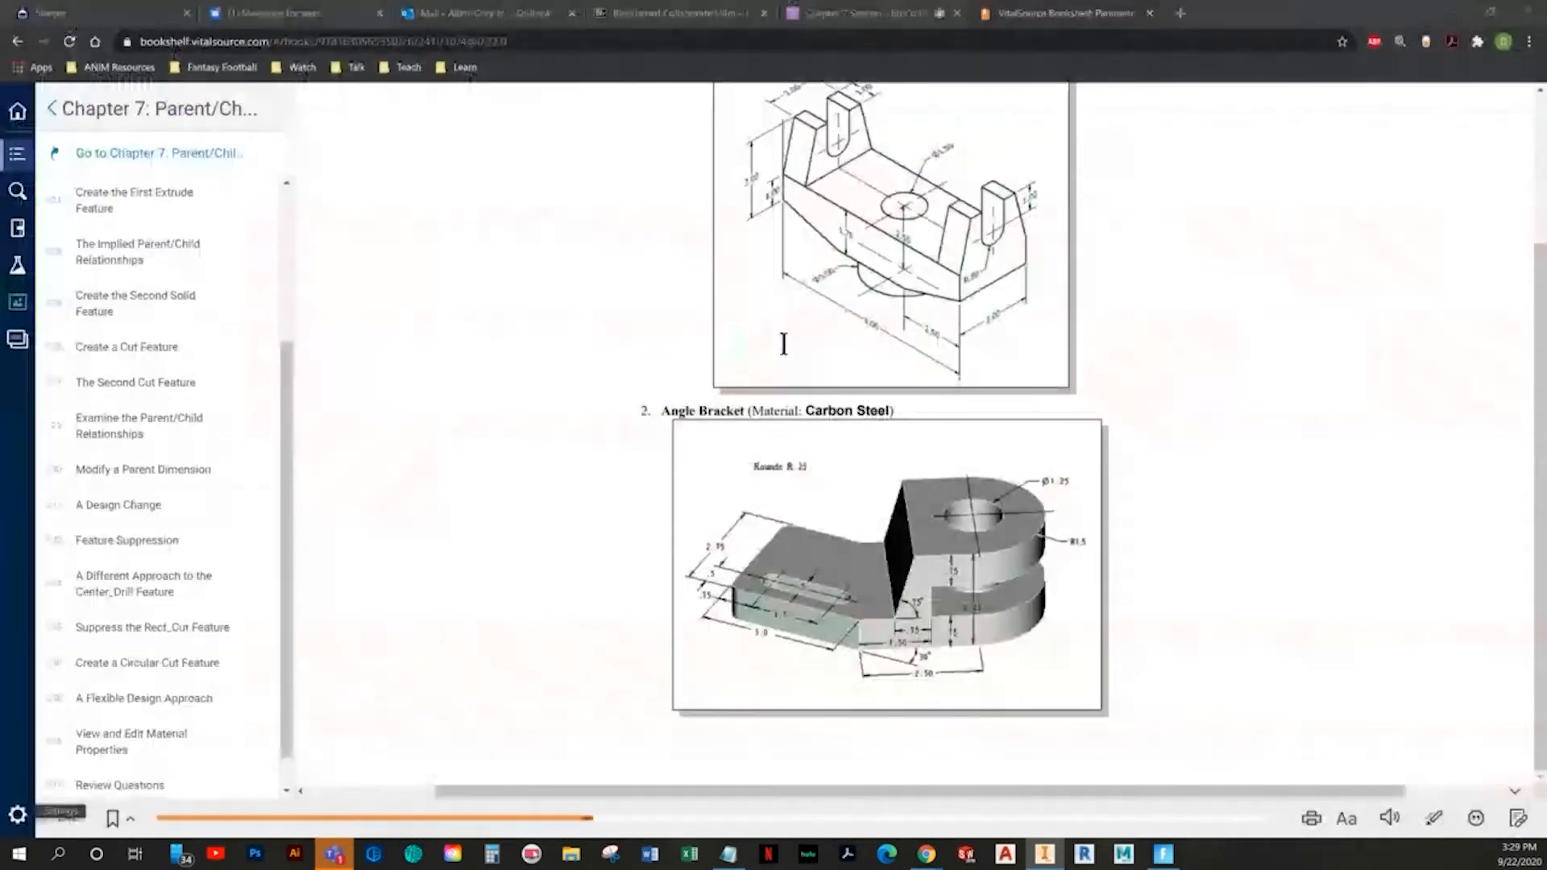
{"action": "key", "text": "alt+Tab"}
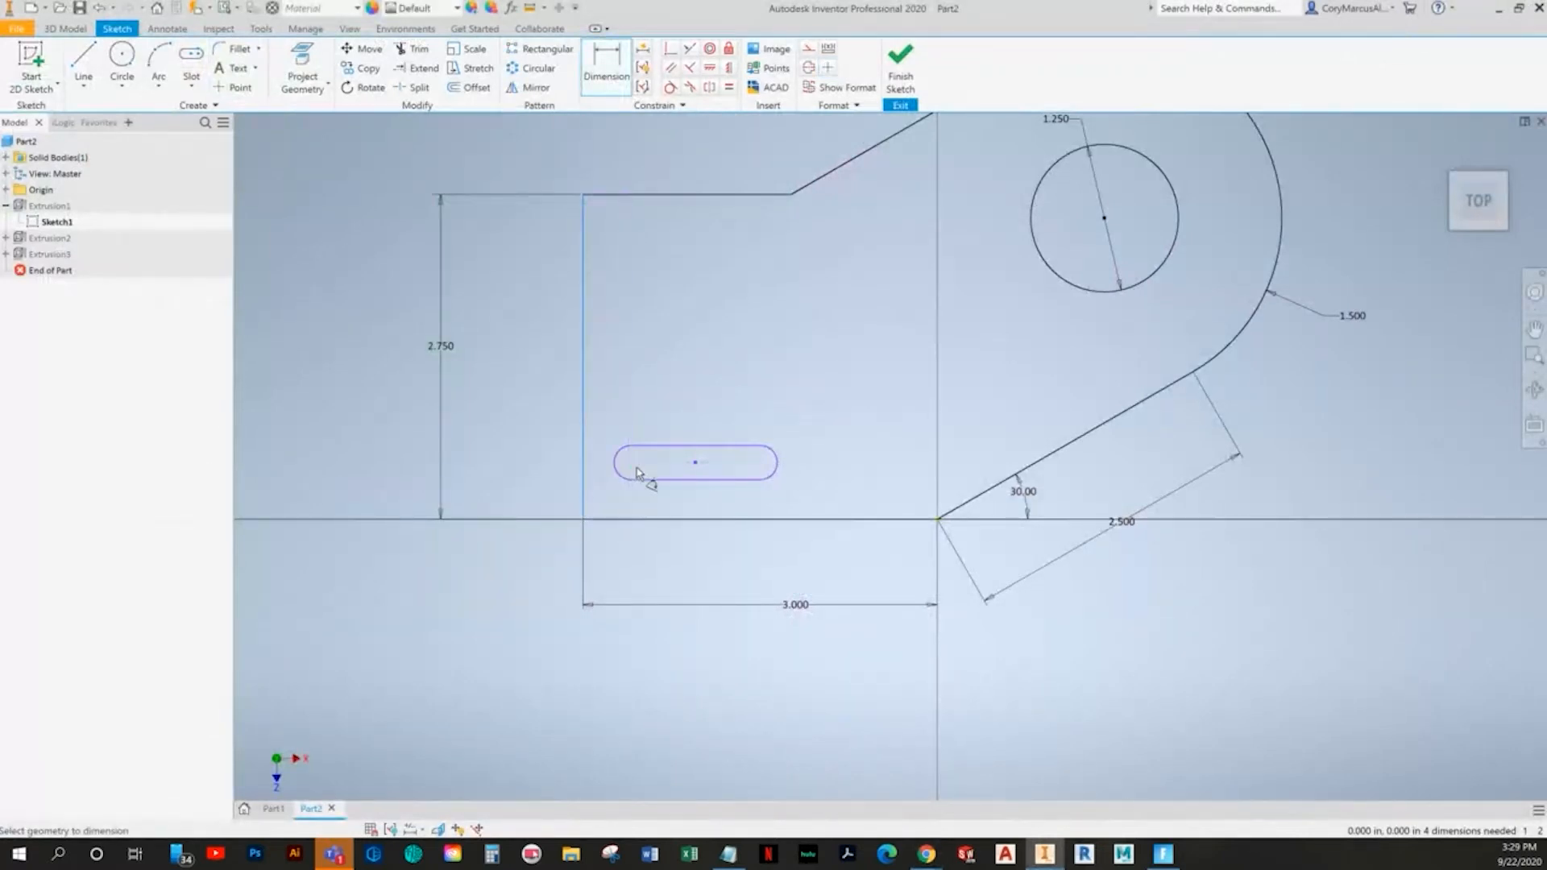
{"action": "left_click", "coordinate": [609, 575]}
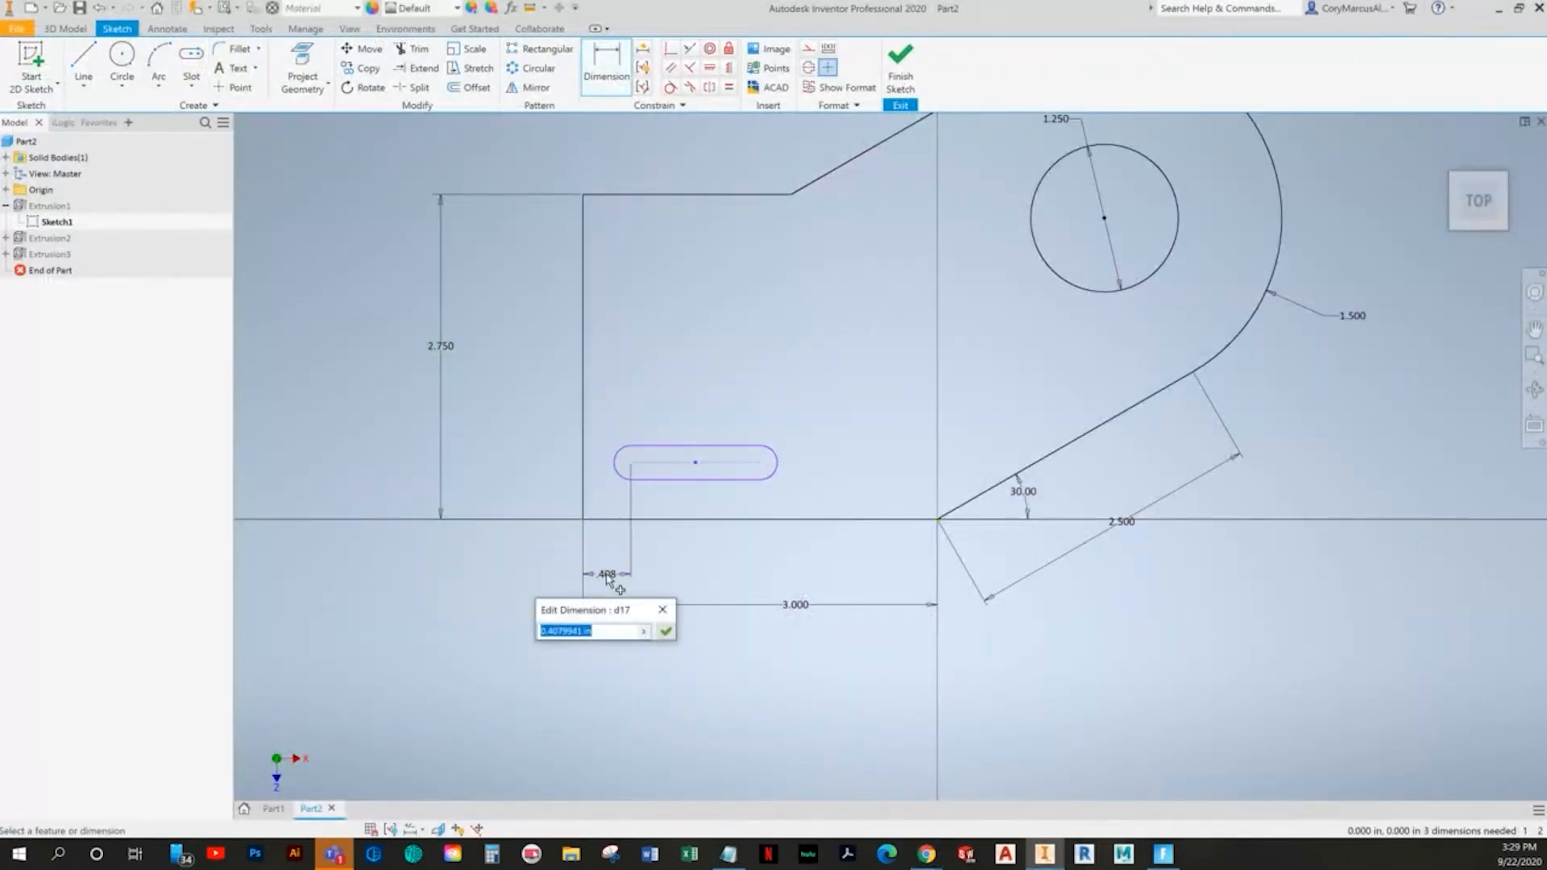
{"action": "type", "text": ".75"}
{"action": "key", "text": "Return"}
- Check the drawing for the slot length and dimension the distance between the slot's arc centers at 1.5 in
{"action": "key", "text": "alt+Tab"}
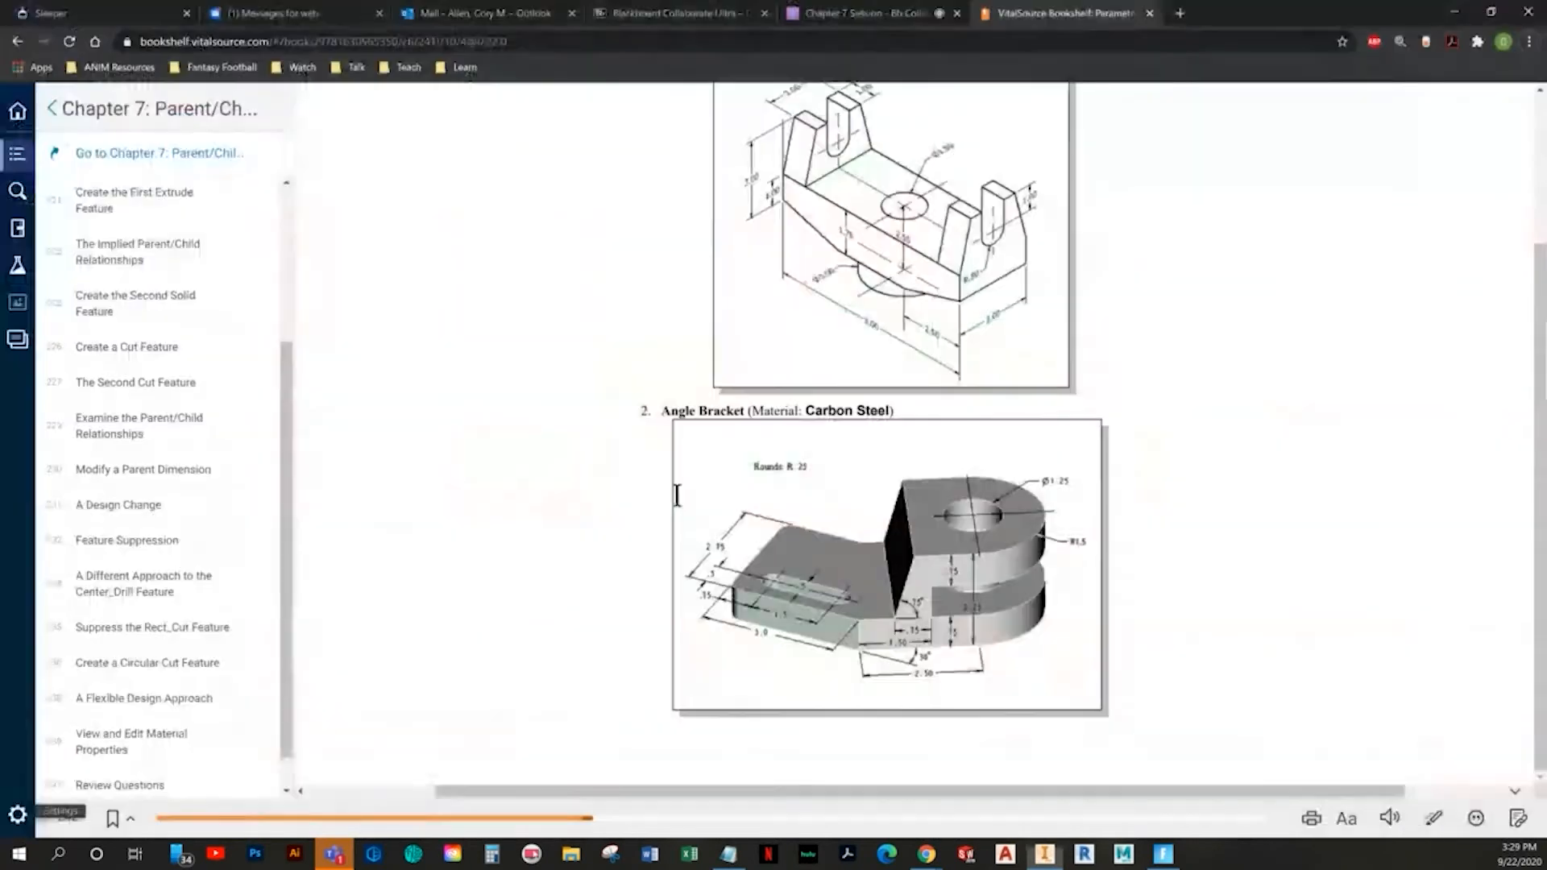
{"action": "key", "text": "alt+Tab"}
{"action": "left_click", "coordinate": [788, 473]}
{"action": "left_click", "coordinate": [742, 569]}
{"action": "type", "text": "1.5"}
{"action": "key", "text": "Return"}
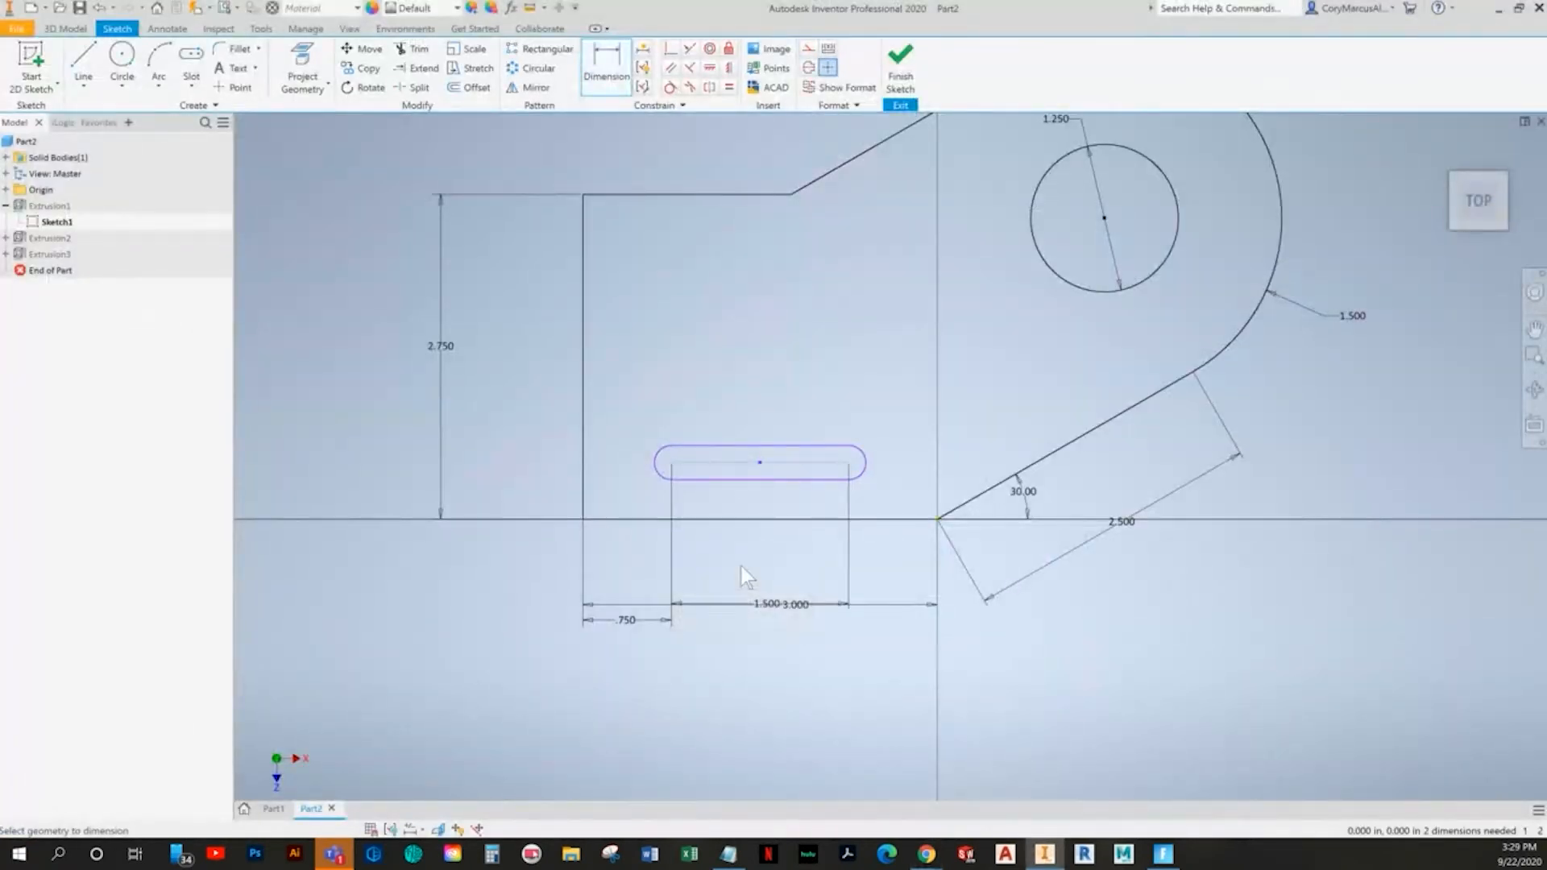
- Check the slot width on the Angle Bracket drawing and dimension the sketched slot's width at .5 in
{"action": "key", "text": "alt+Tab"}
{"action": "key", "text": "alt+Tab"}
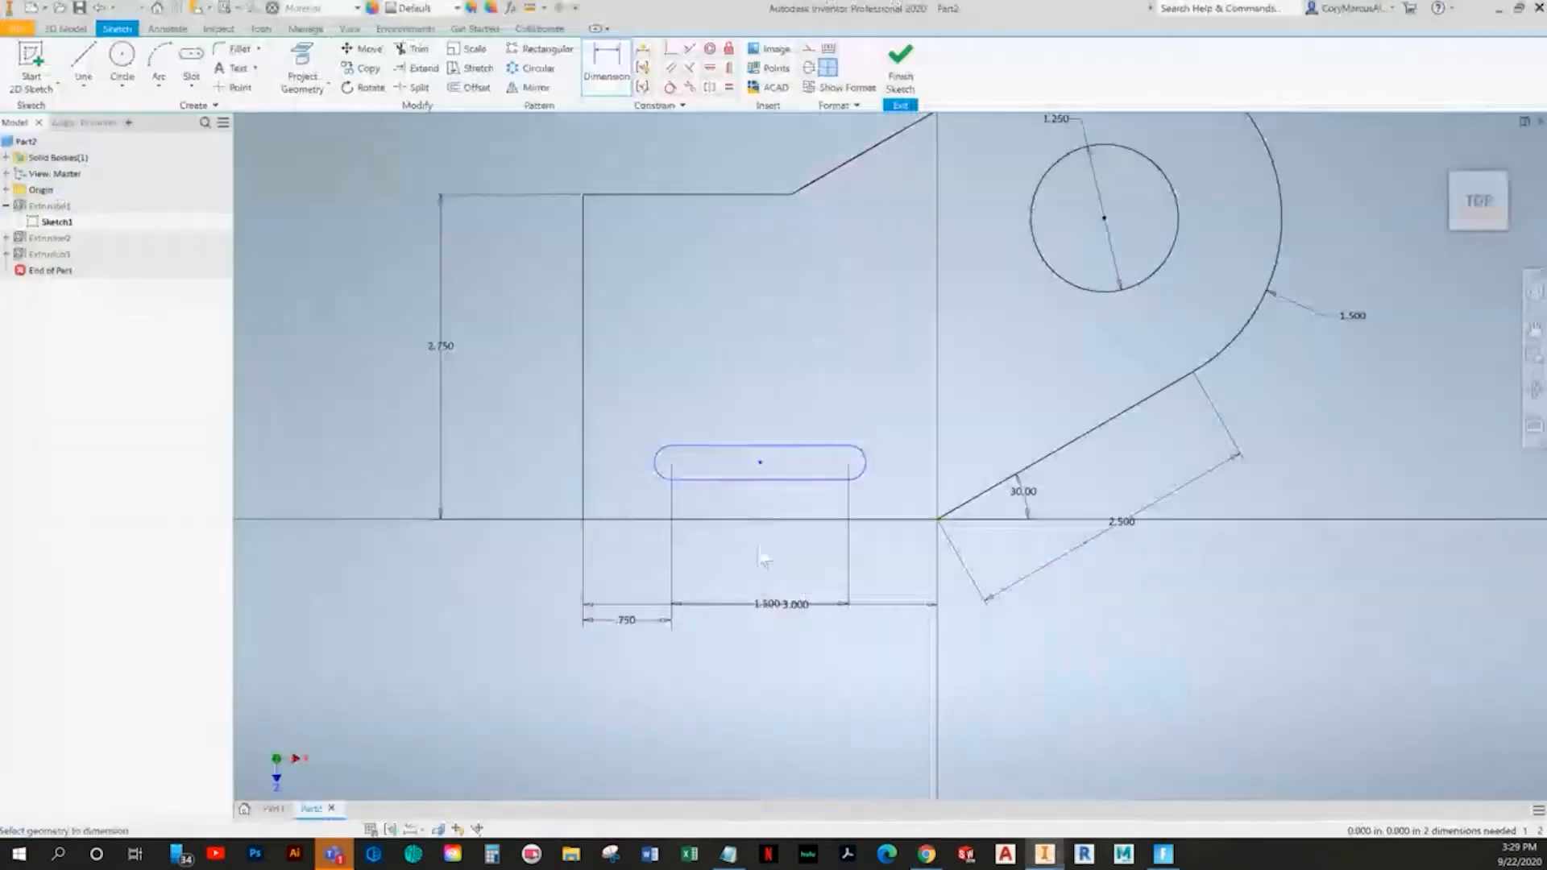
{"action": "left_click", "coordinate": [728, 464]}
{"action": "left_click", "coordinate": [726, 415]}
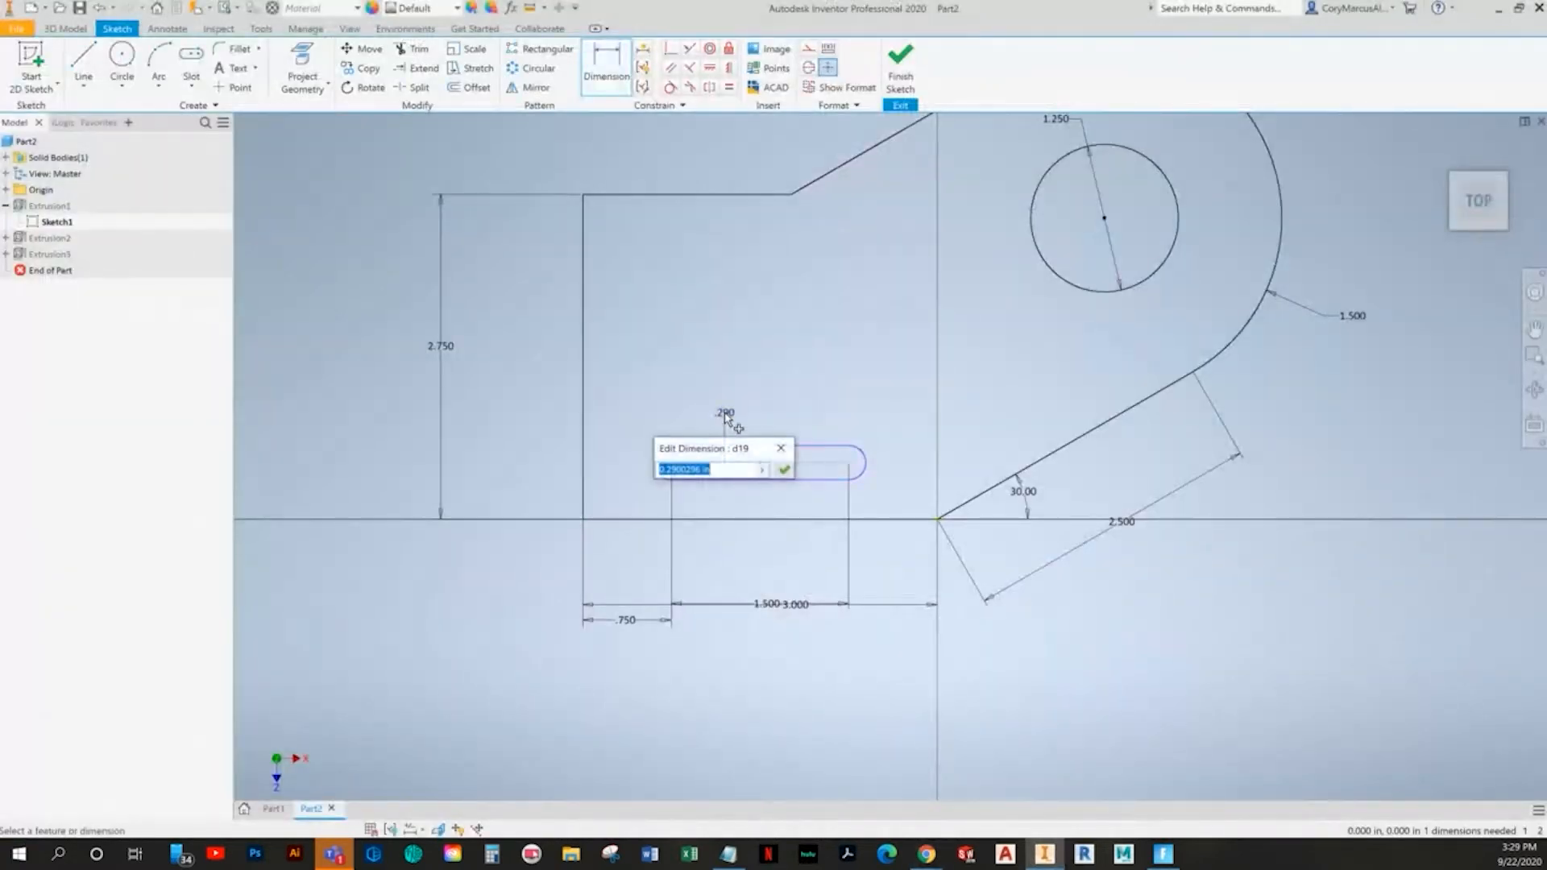
{"action": "type", "text": ".5"}
{"action": "key", "text": "Return"}
- Check the drawing and dimension the slot's arc center at .5 in above the 3.000 in edge
{"action": "scroll", "coordinate": [725, 487], "scroll_direction": "up", "scroll_amount": 3}
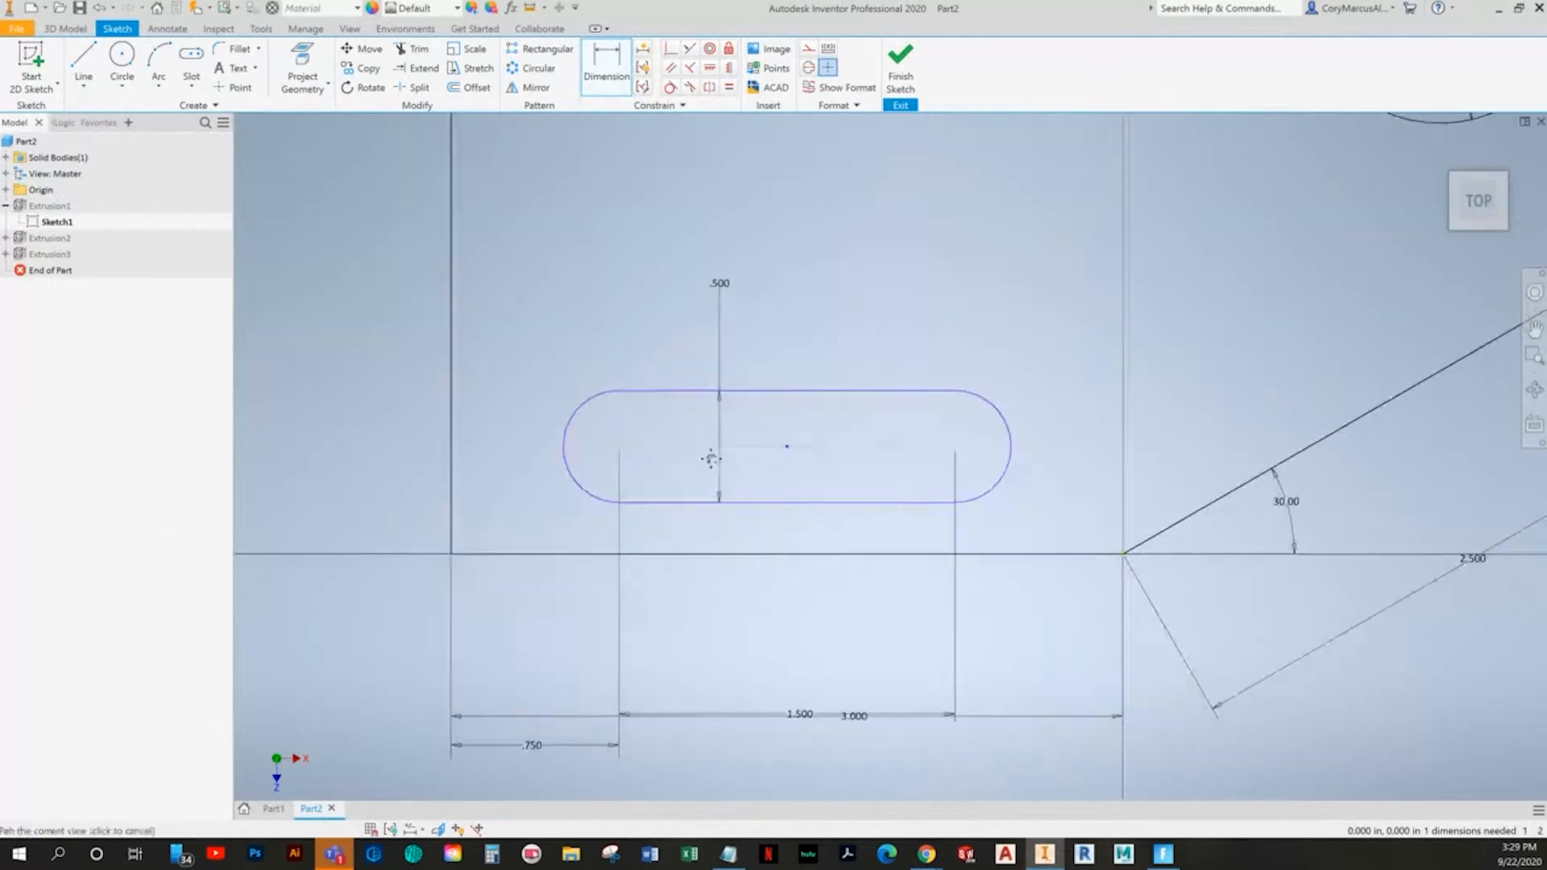
{"action": "key", "text": "alt+Tab"}
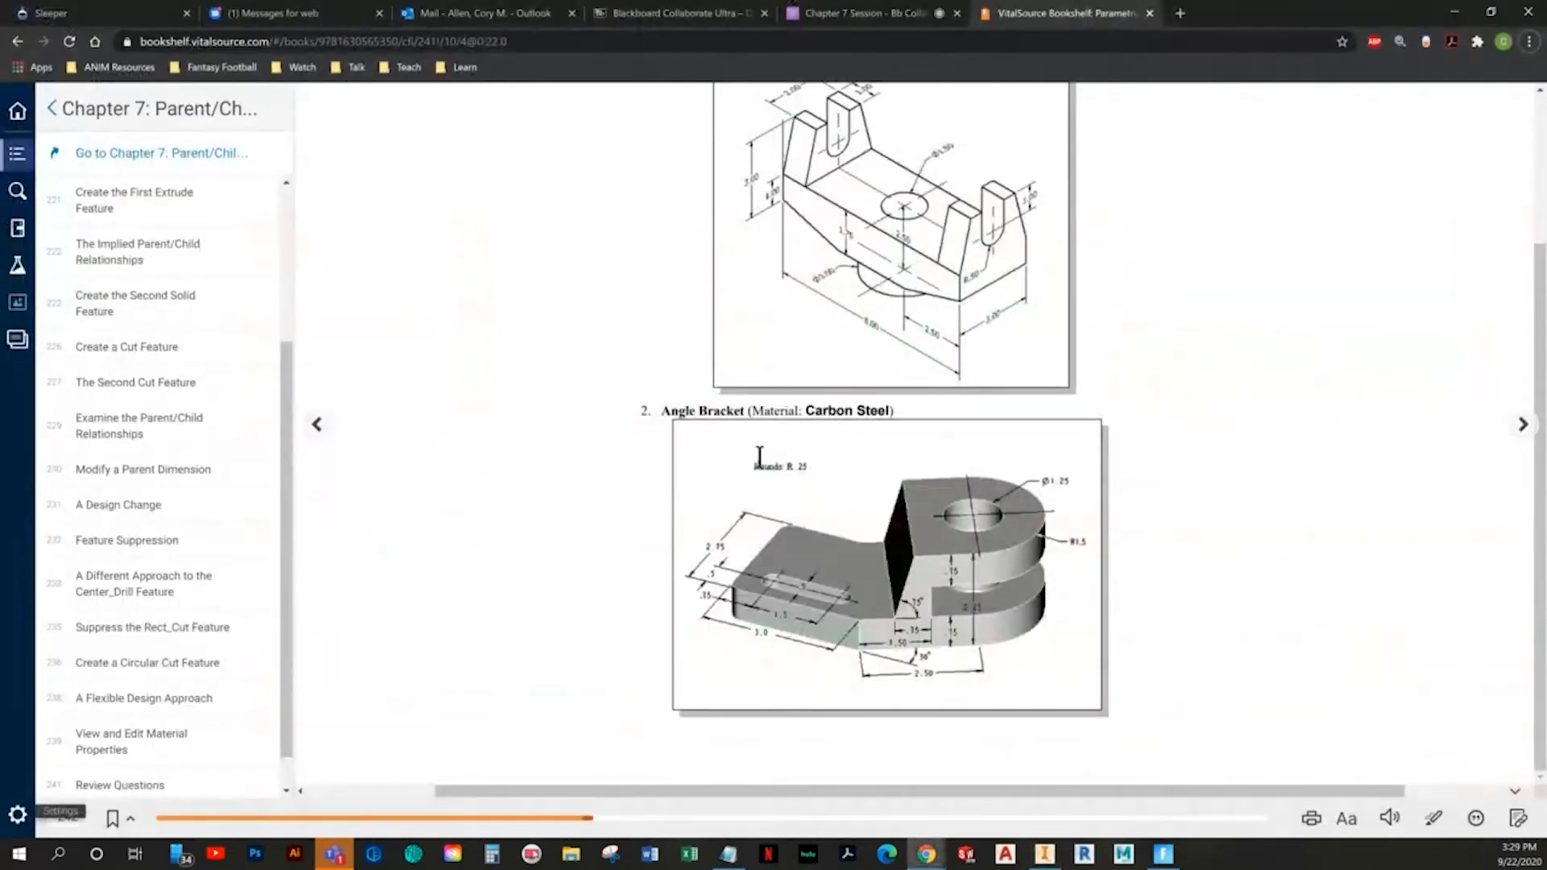
{"action": "key", "text": "alt+Tab"}
{"action": "left_click", "coordinate": [676, 542]}
{"action": "left_click", "coordinate": [615, 435]}
{"action": "left_click", "coordinate": [347, 476]}
{"action": "type", "text": ".5"}
{"action": "key", "text": "Return"}
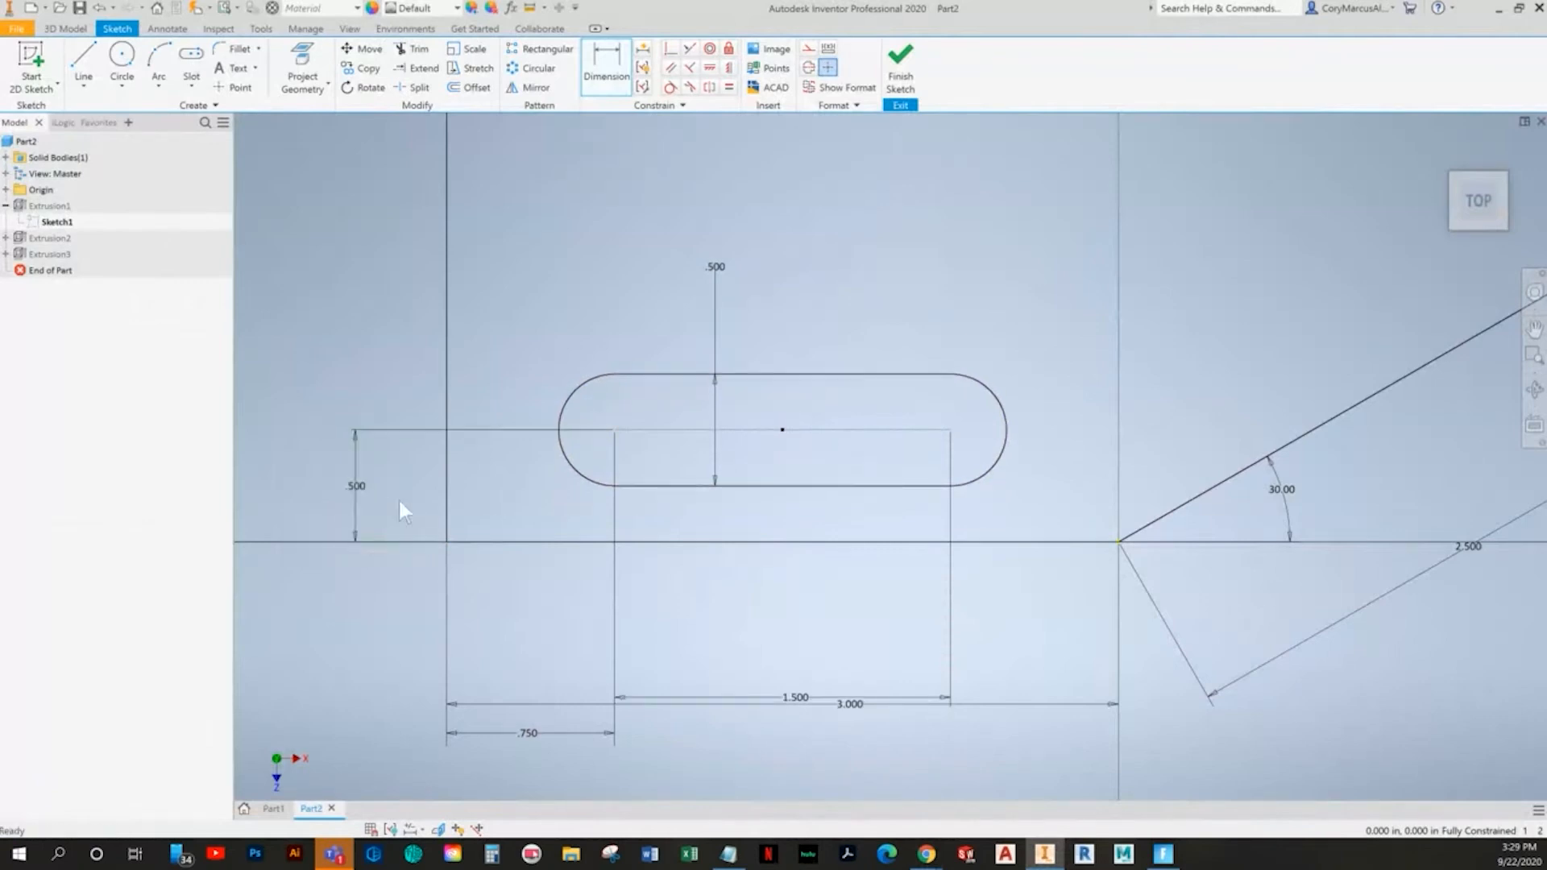
{"action": "key", "text": "Escape"}
- Rearrange the slot's .750, 1.500 and width dimensions so they sit clear of the 3.000 dimension and the slot
{"action": "left_click_drag", "start_coordinate": [534, 725], "coordinate": [538, 643]}
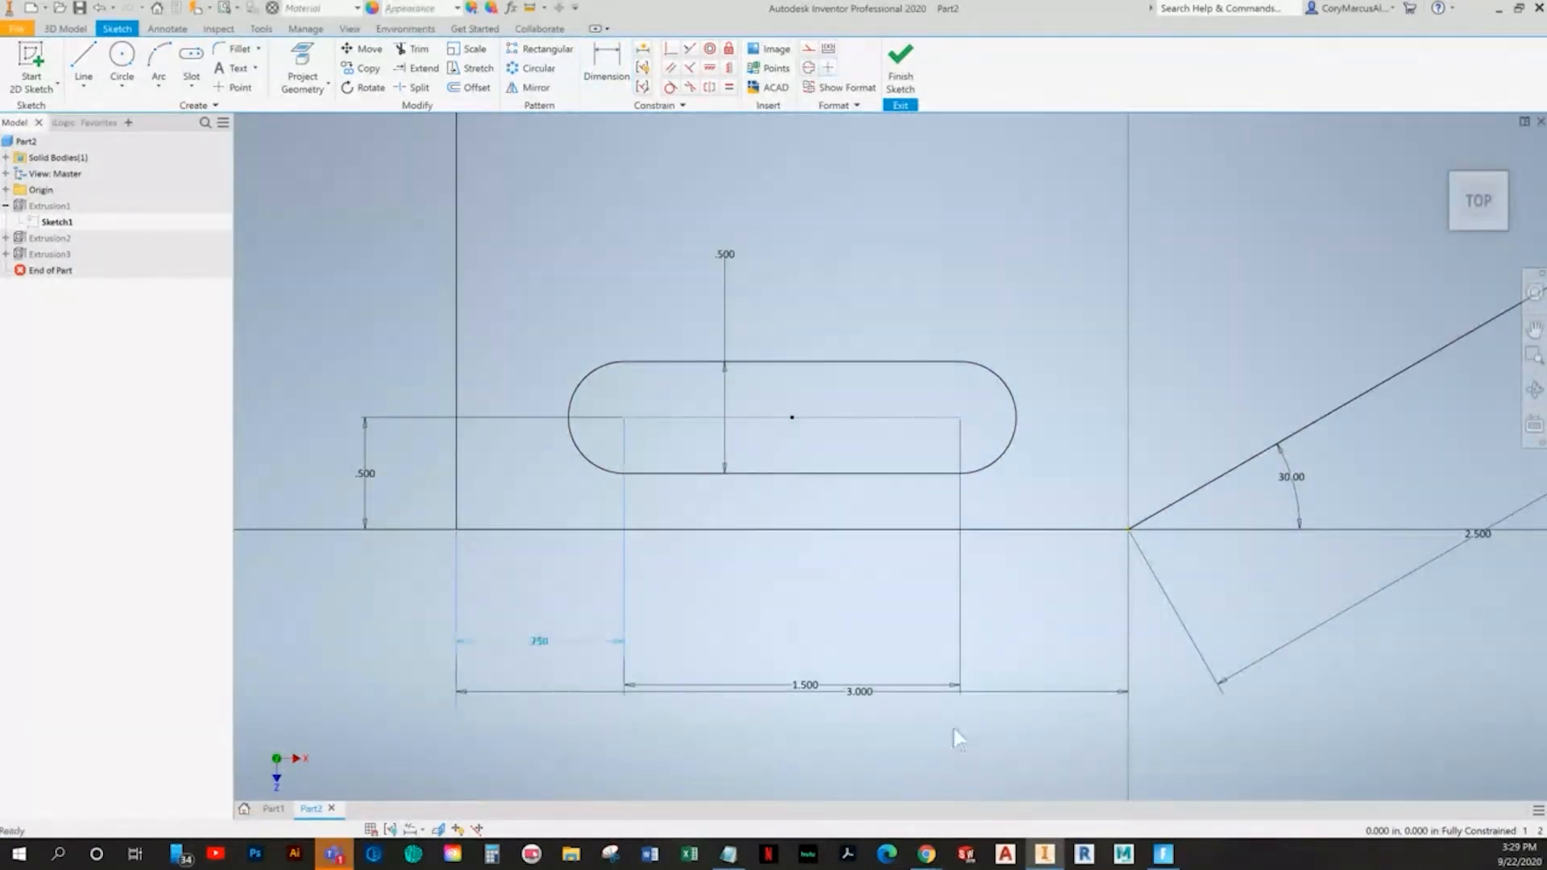
{"action": "left_click_drag", "start_coordinate": [802, 686], "coordinate": [788, 641]}
{"action": "left_click", "coordinate": [790, 602]}
{"action": "left_click_drag", "start_coordinate": [731, 260], "coordinate": [1075, 399]}
{"action": "scroll", "coordinate": [886, 499], "scroll_direction": "down", "scroll_amount": 4}
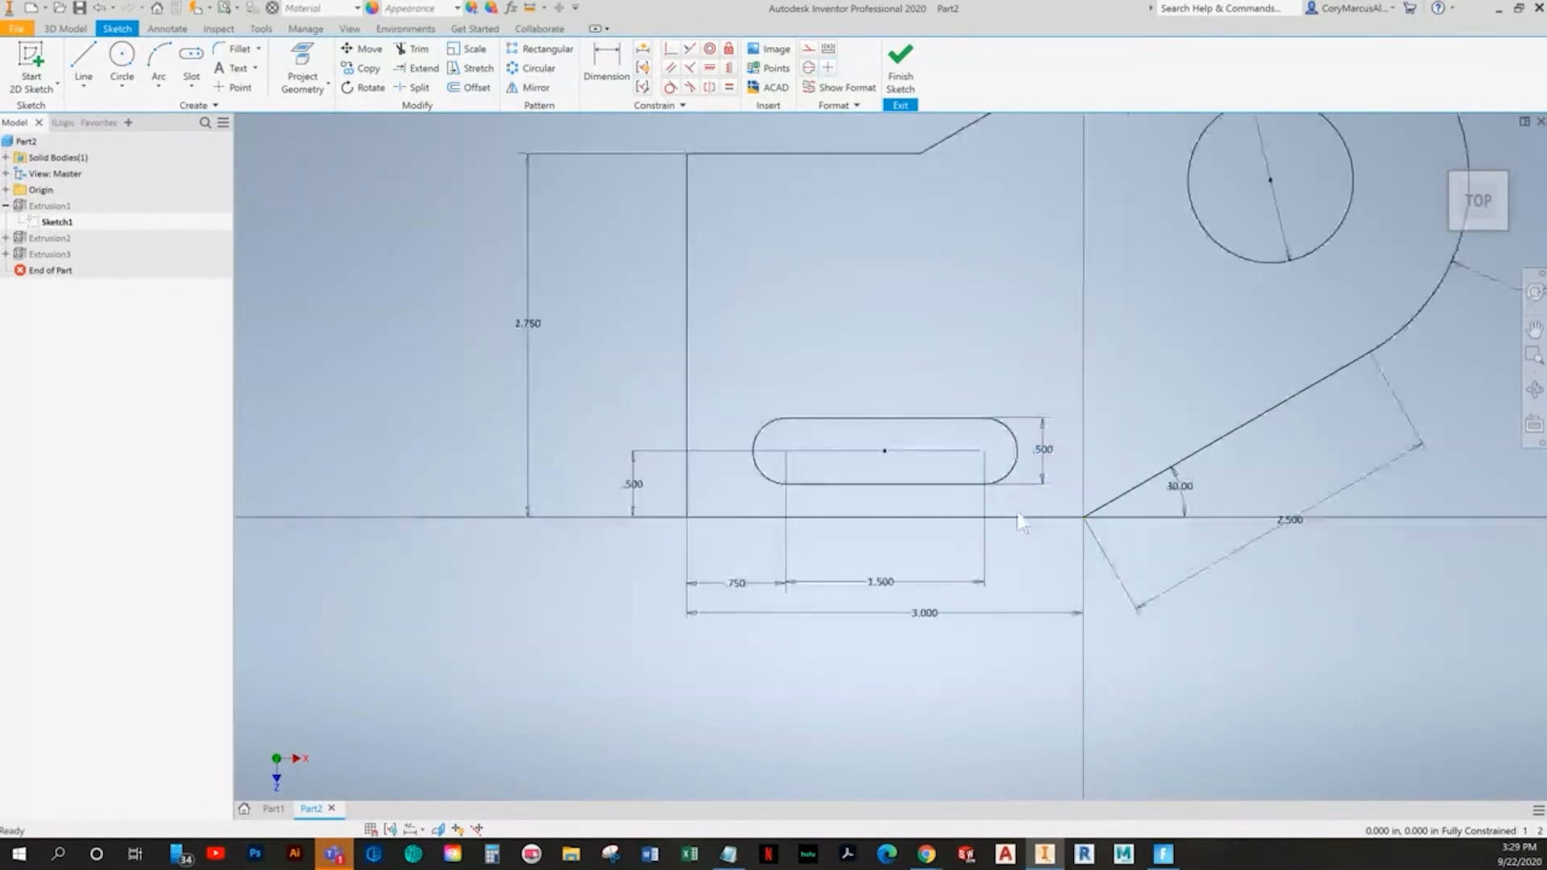
- Finish the base sketch and edit the base extrusion to exclude the slot profile, leaving an opening through the plate
{"action": "left_click", "coordinate": [910, 84]}
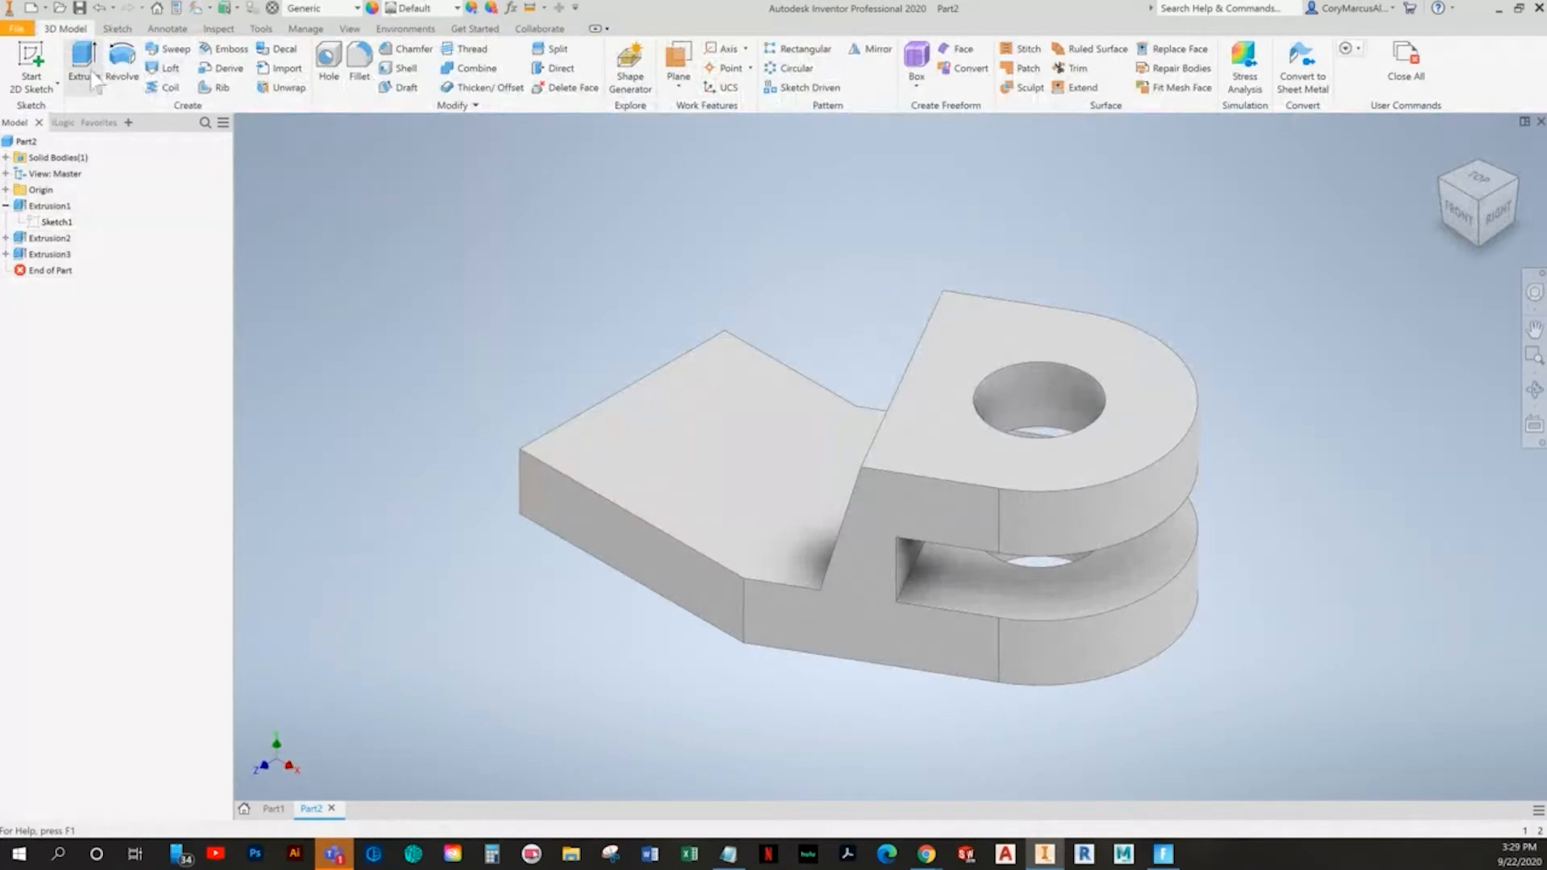
{"action": "double_click", "coordinate": [51, 206]}
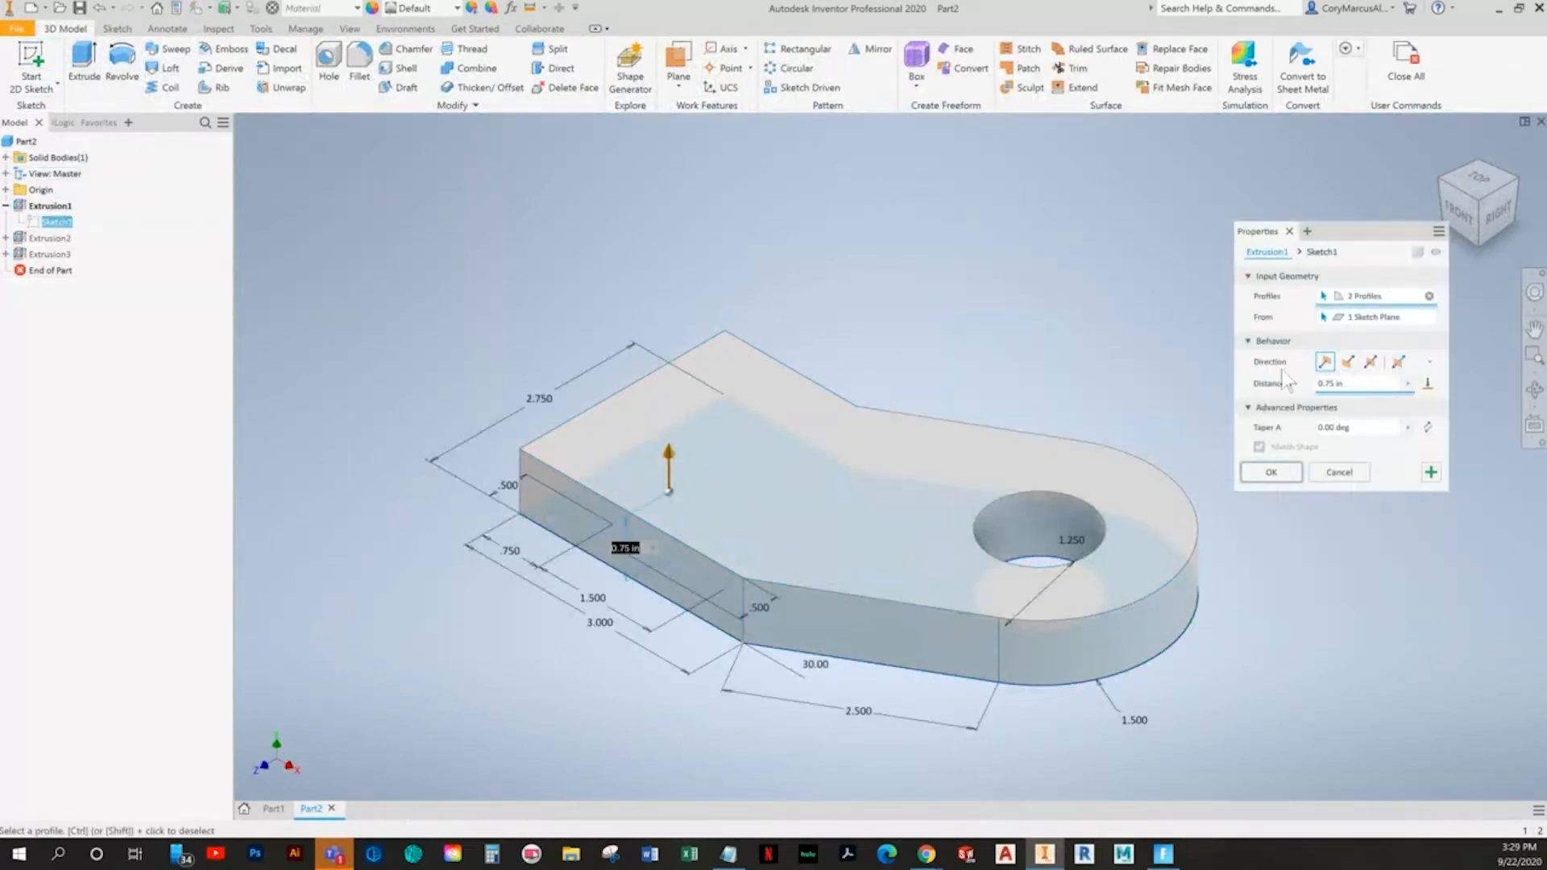
{"action": "left_click", "coordinate": [665, 549], "text": "ctrl"}
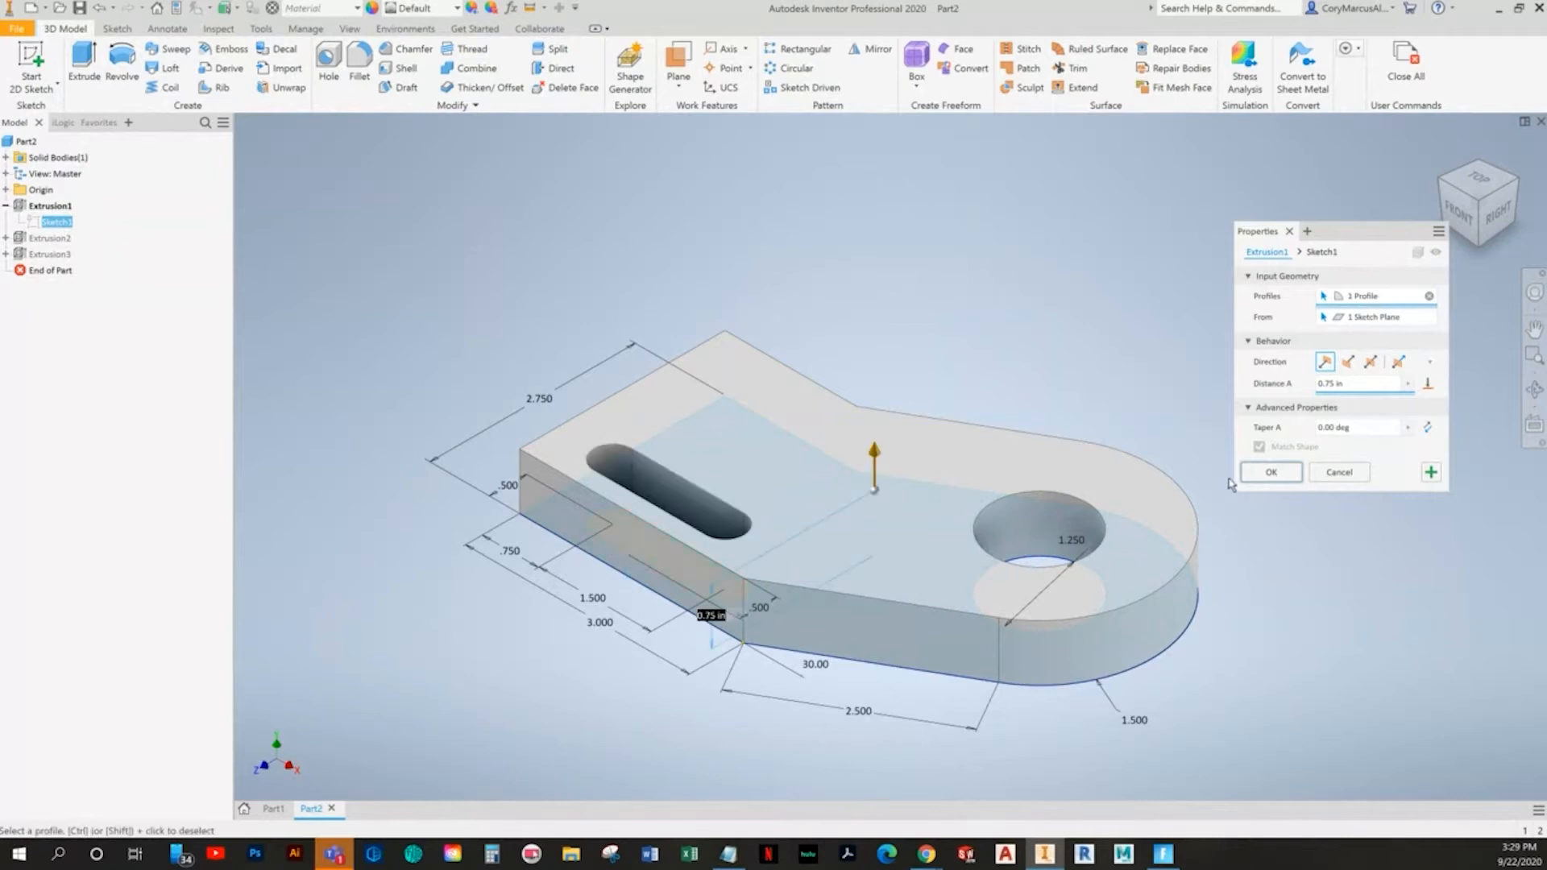
{"action": "left_click", "coordinate": [1258, 474]}
- Check the drawing for the rounds and fillet the base plate's two outer vertical corner edges with a .25 in radius
{"action": "key", "text": "alt+Tab"}
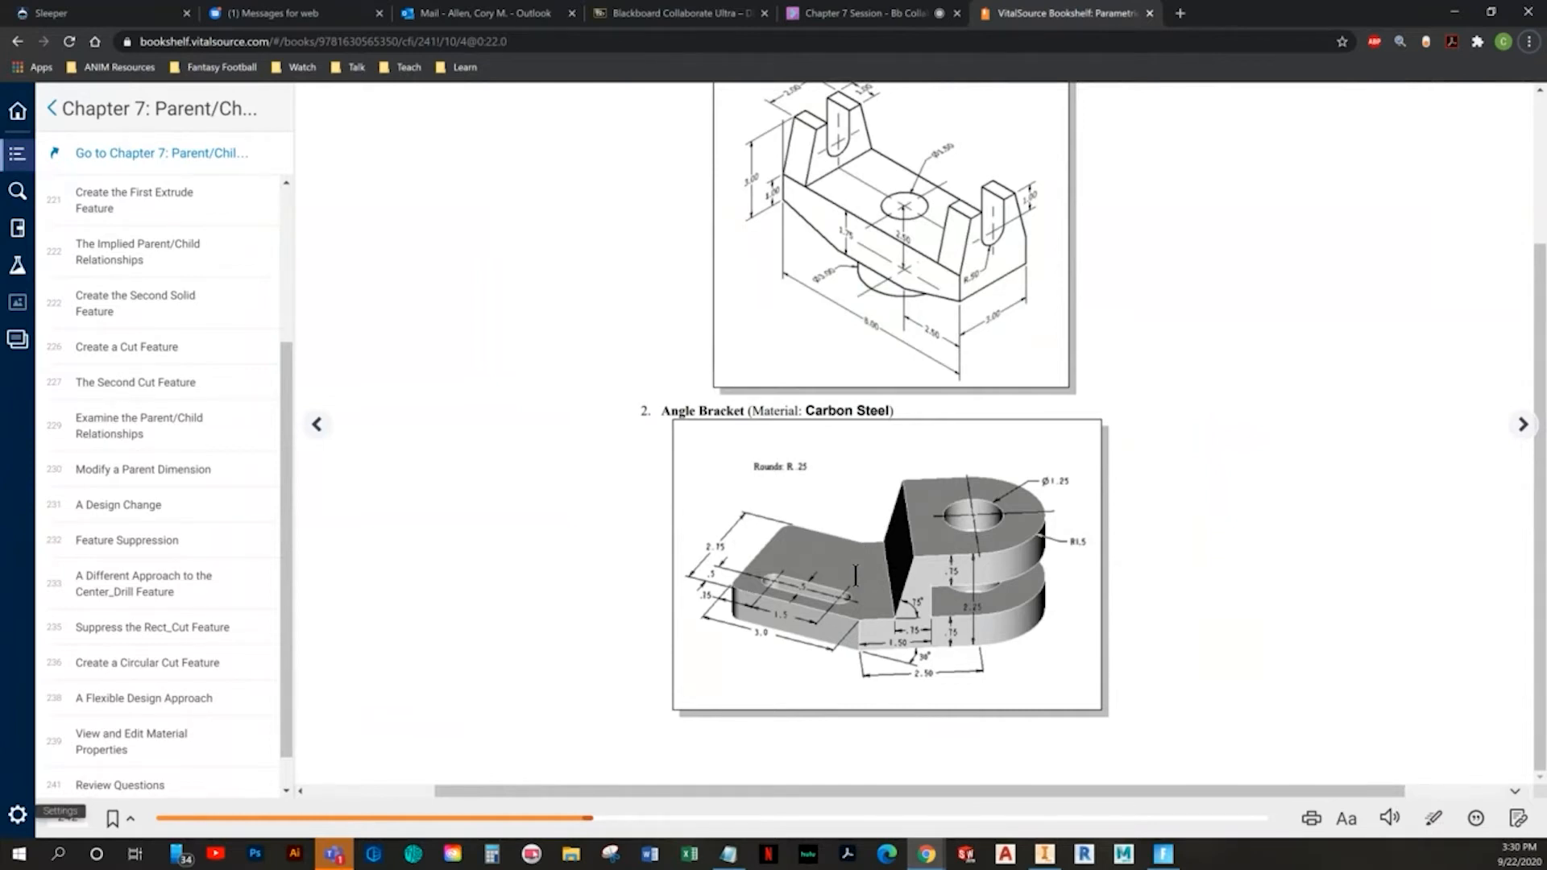
{"action": "key", "text": "alt+Tab"}
{"action": "key", "text": "f"}
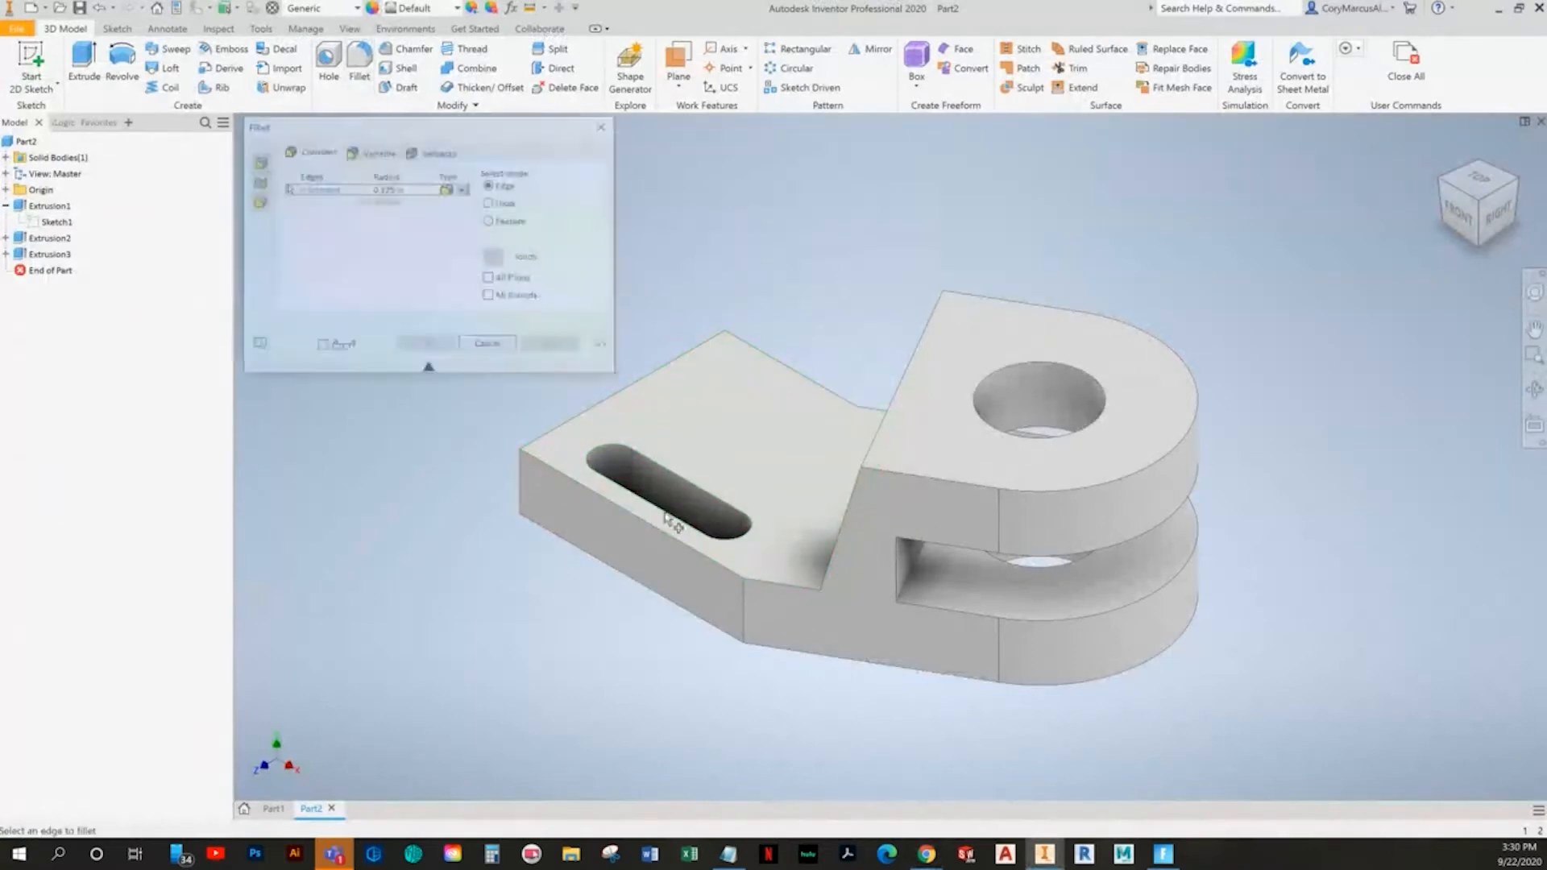
{"action": "type", "text": ".25"}
{"action": "left_click", "coordinate": [516, 456]}
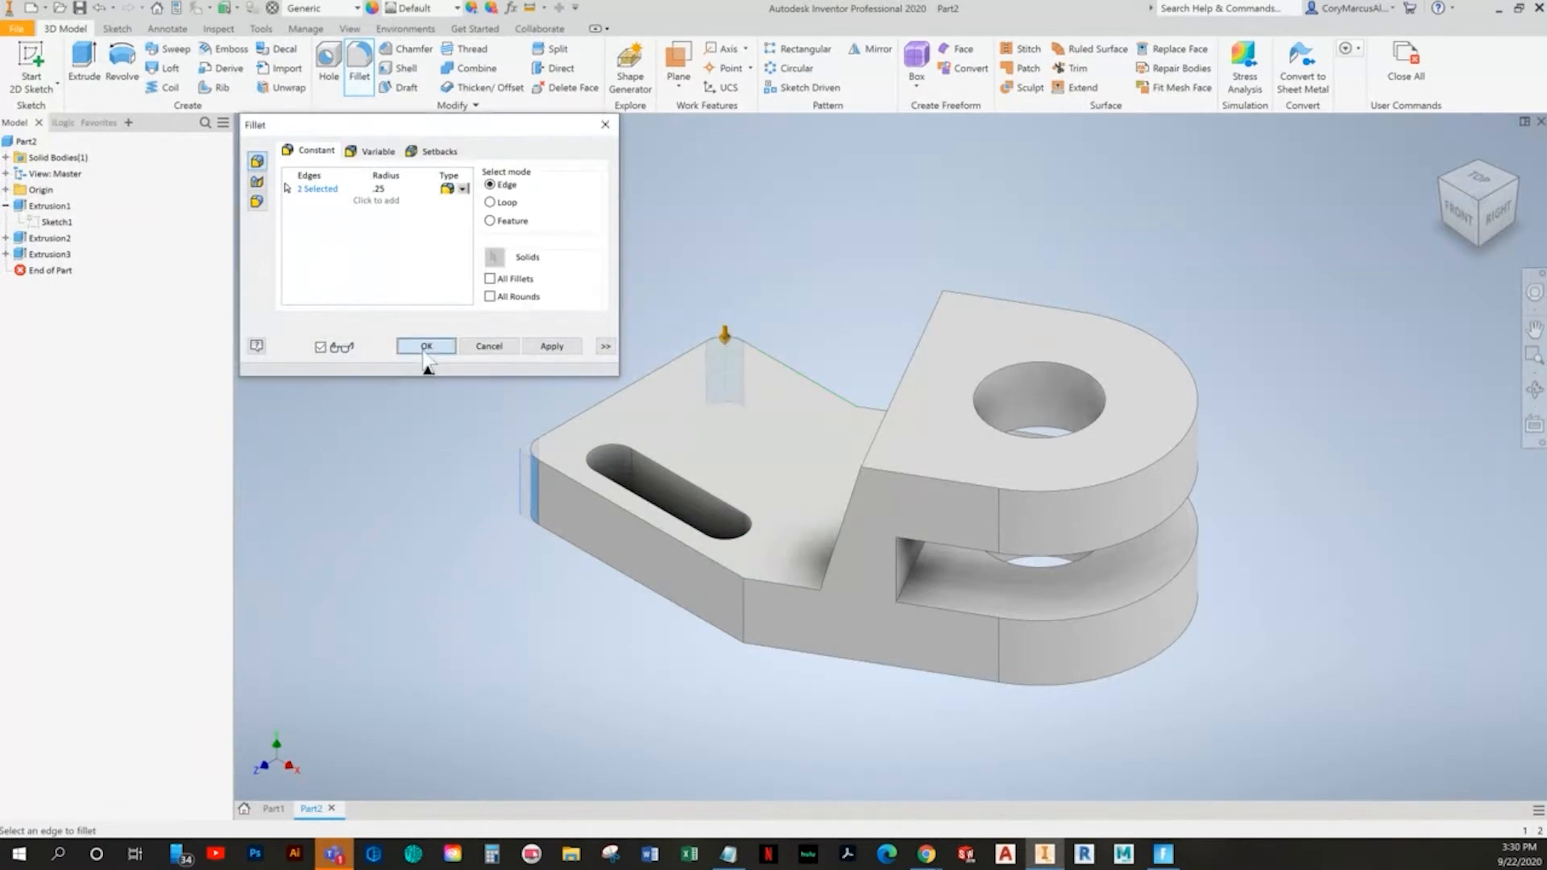
{"action": "left_click", "coordinate": [426, 346]}
- Check the specified material on the drawing and set the bracket's material to Steel, Carbon
{"action": "middle_click_drag", "start_coordinate": [888, 411], "coordinate": [827, 423]}
{"action": "key", "text": "alt+Tab"}
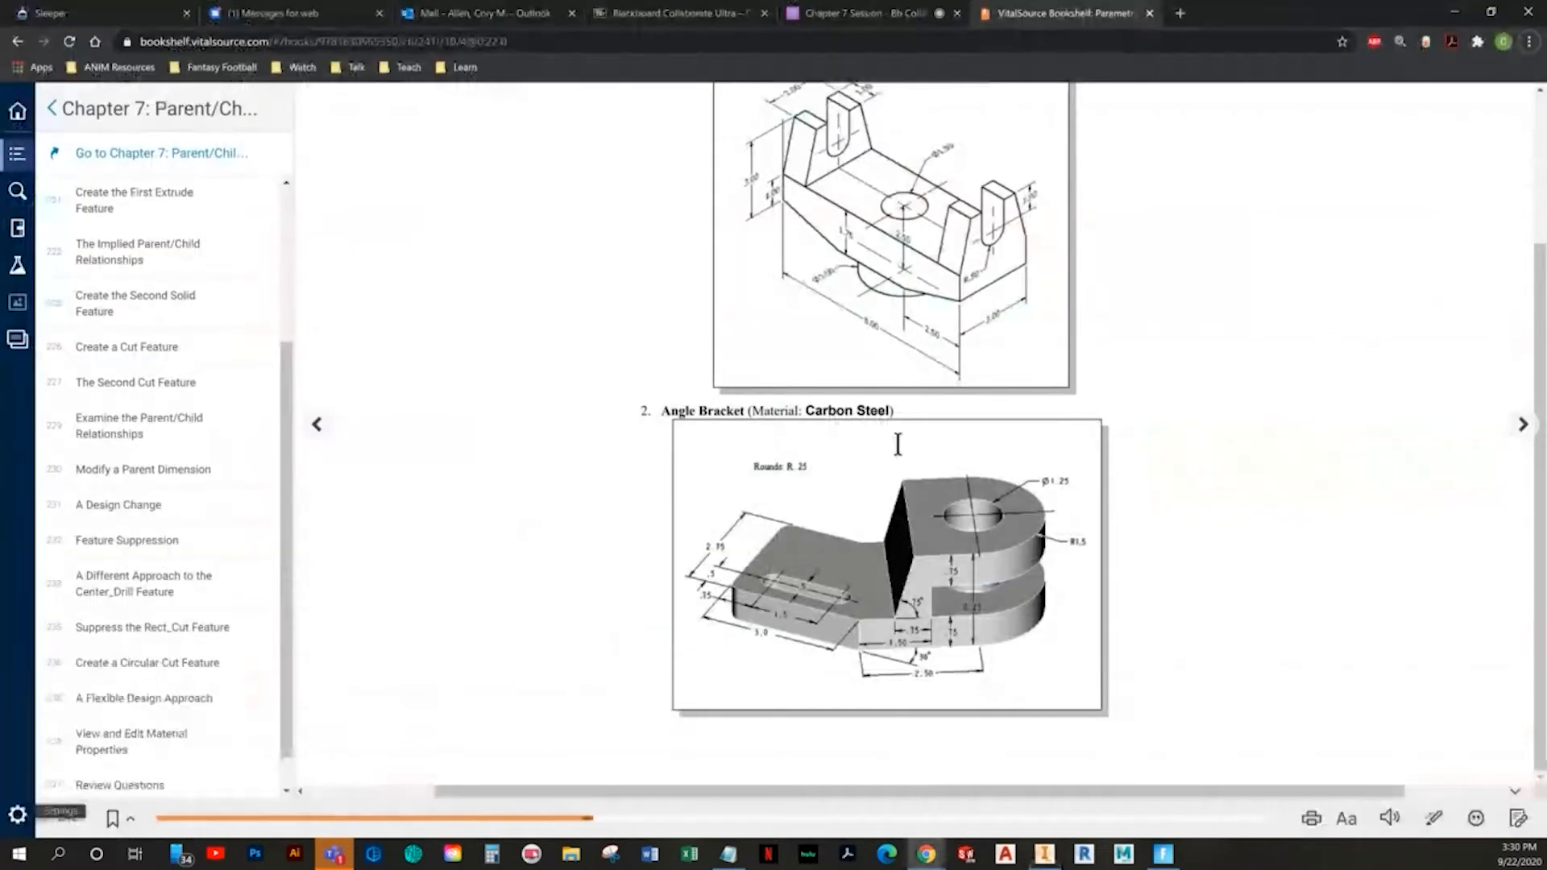
{"action": "key", "text": "alt+Tab"}
{"action": "left_click", "coordinate": [316, 9]}
{"action": "scroll", "coordinate": [374, 234], "scroll_direction": "up", "scroll_amount": 5}
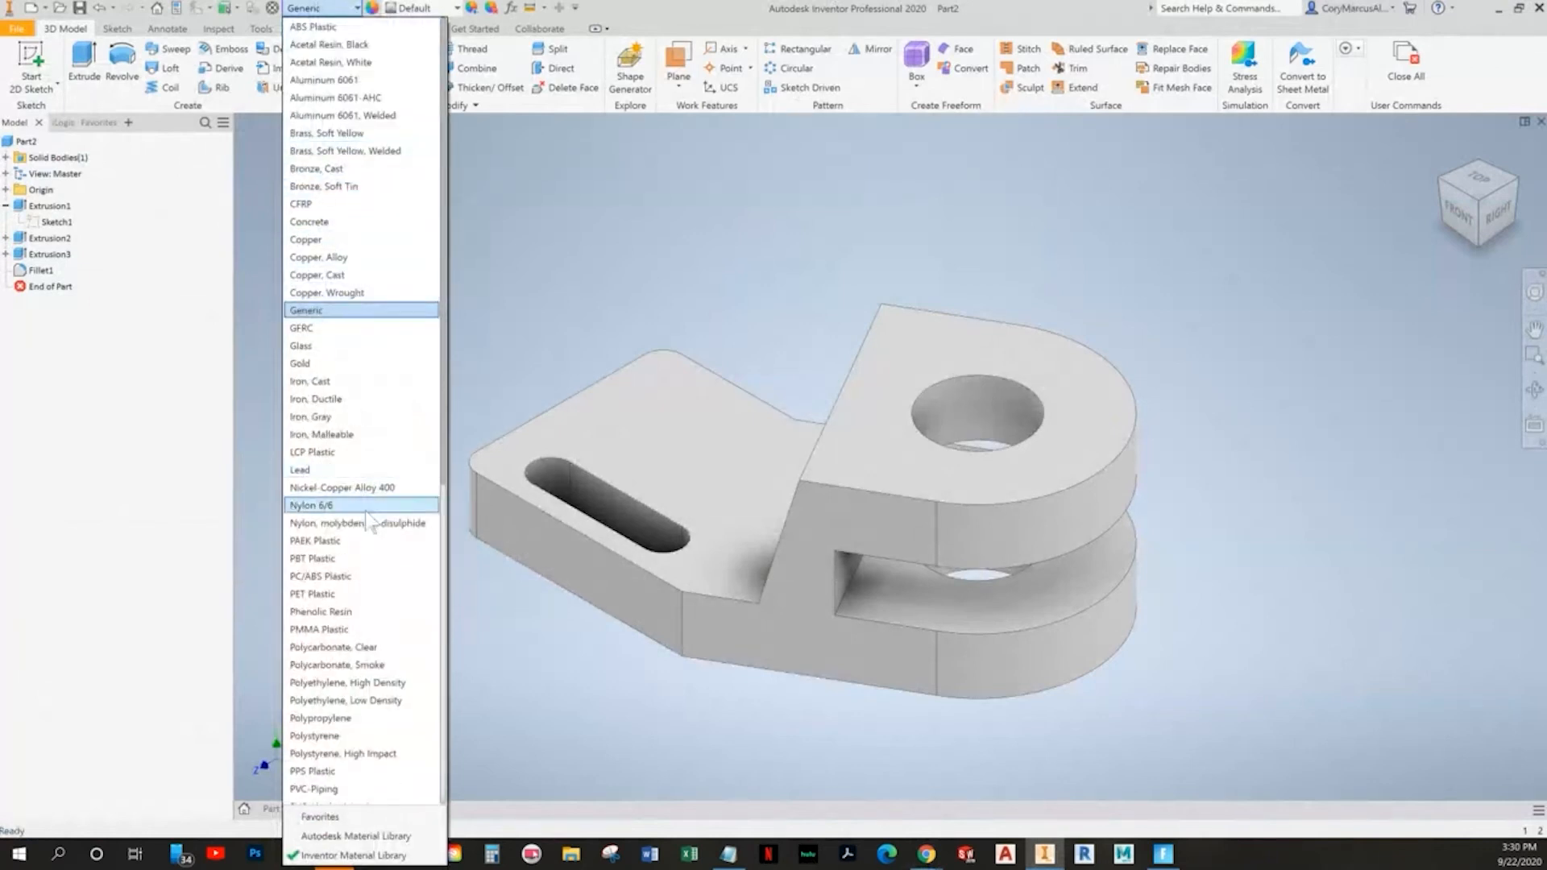
{"action": "scroll", "coordinate": [395, 581], "scroll_direction": "down", "scroll_amount": 6}
{"action": "left_click", "coordinate": [387, 700]}
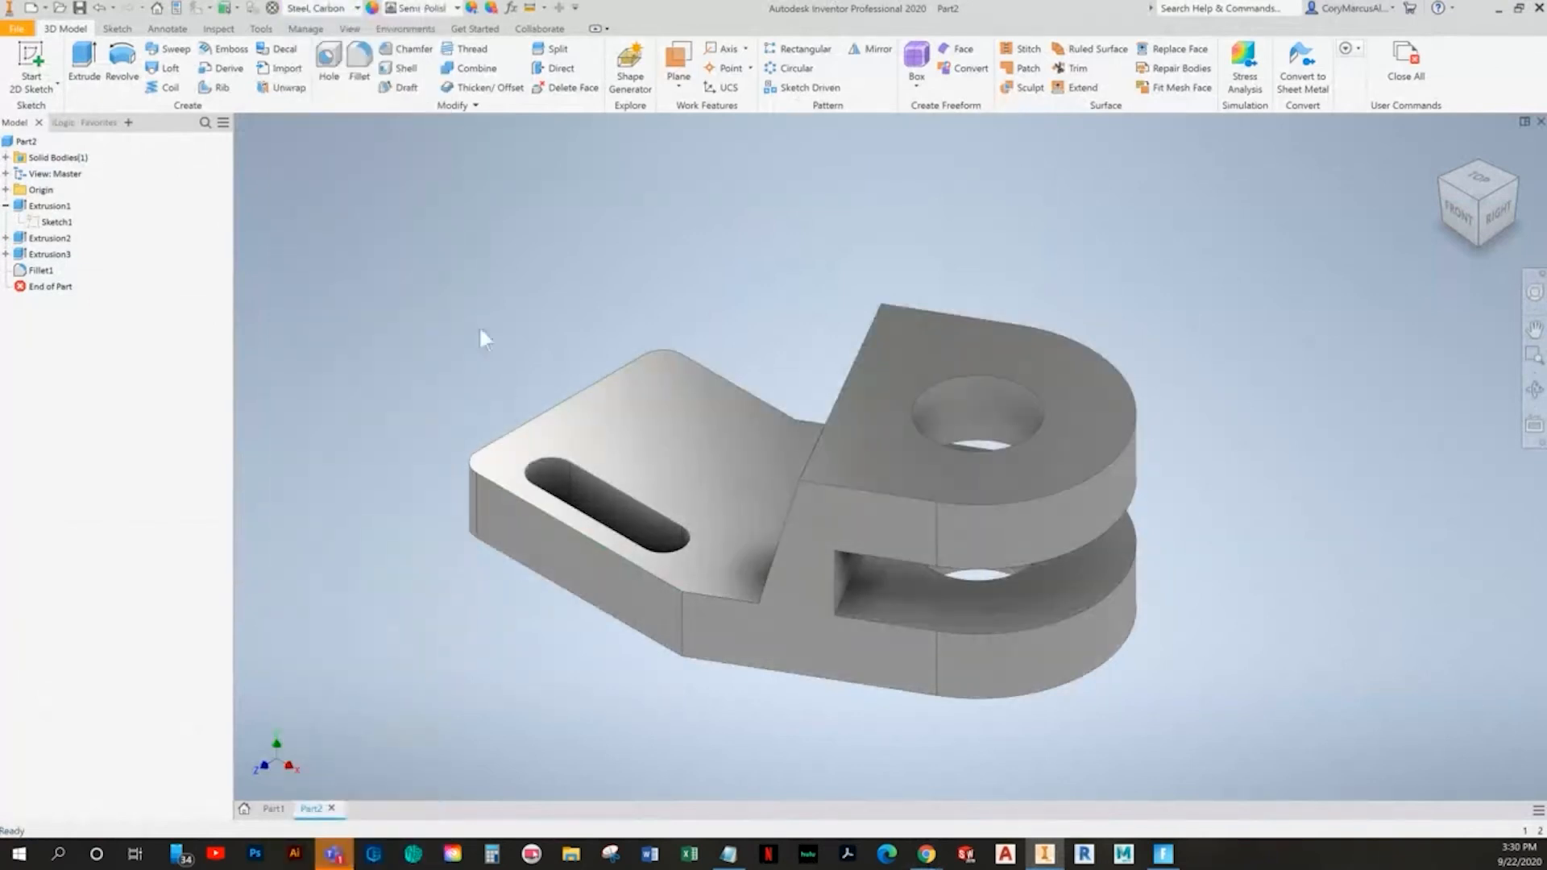
- Compare the finished bracket with its drawing and turn to the next textbook page showing the Connecting Rod exercise
{"action": "left_click", "coordinate": [1479, 202]}
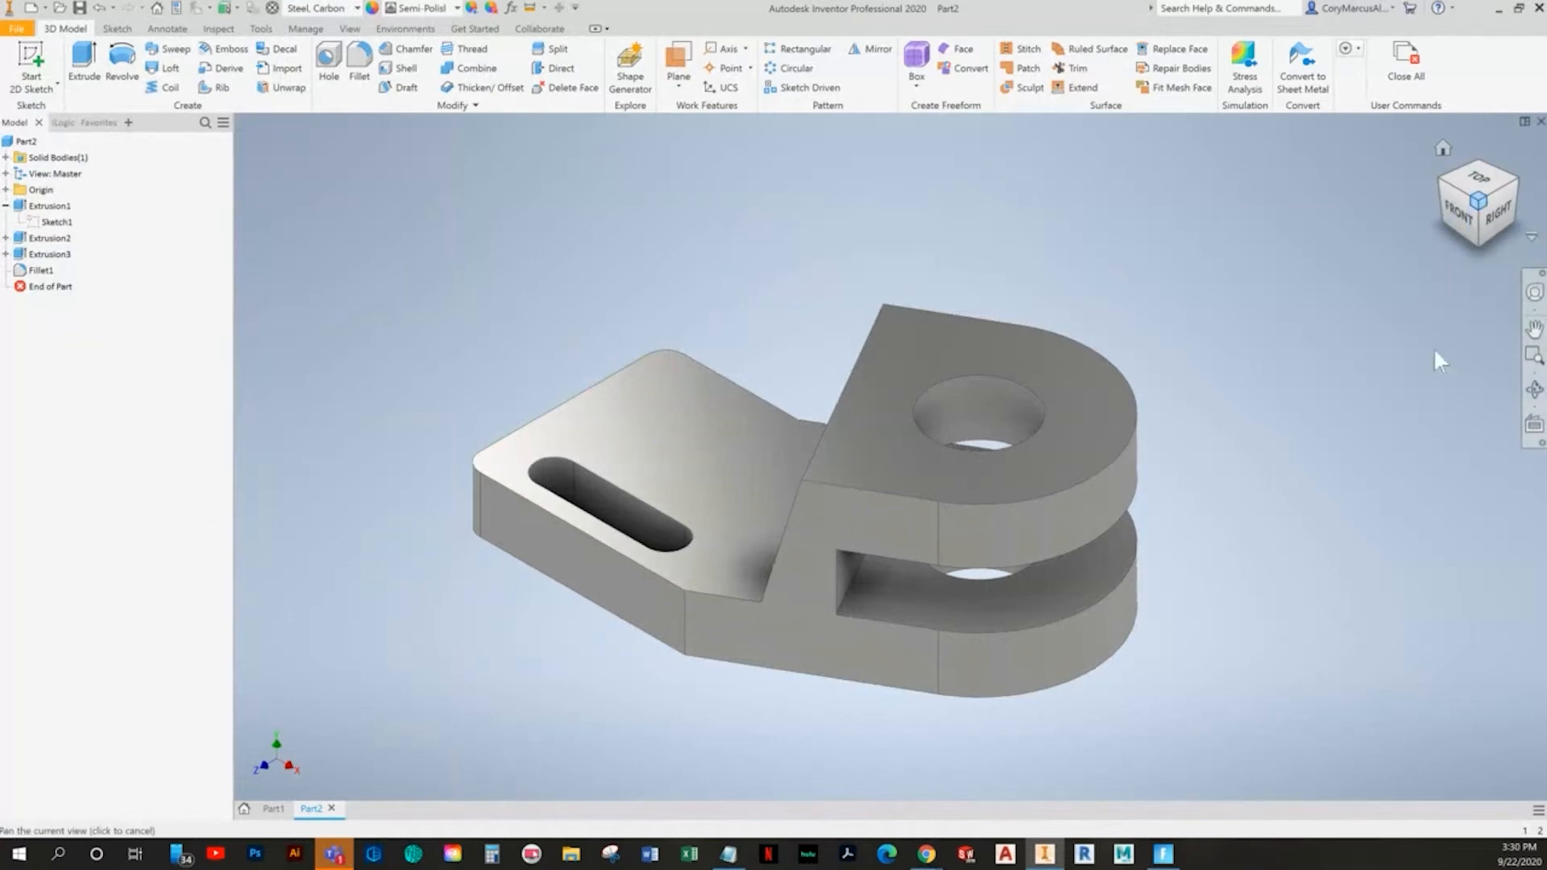
{"action": "key", "text": "alt+Tab"}
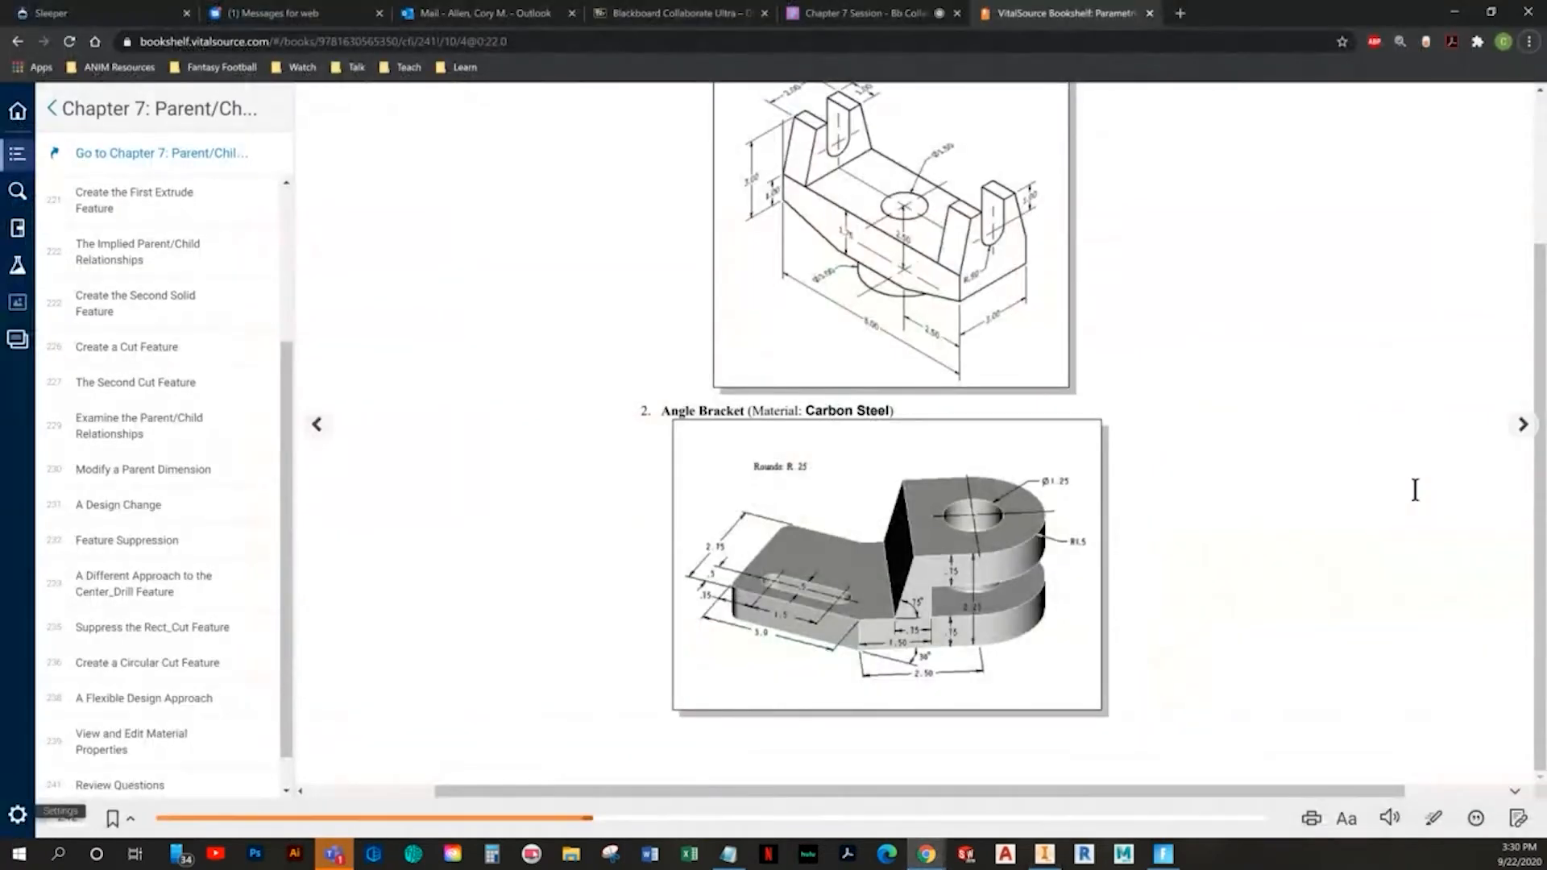
{"action": "key", "text": "alt+Tab"}
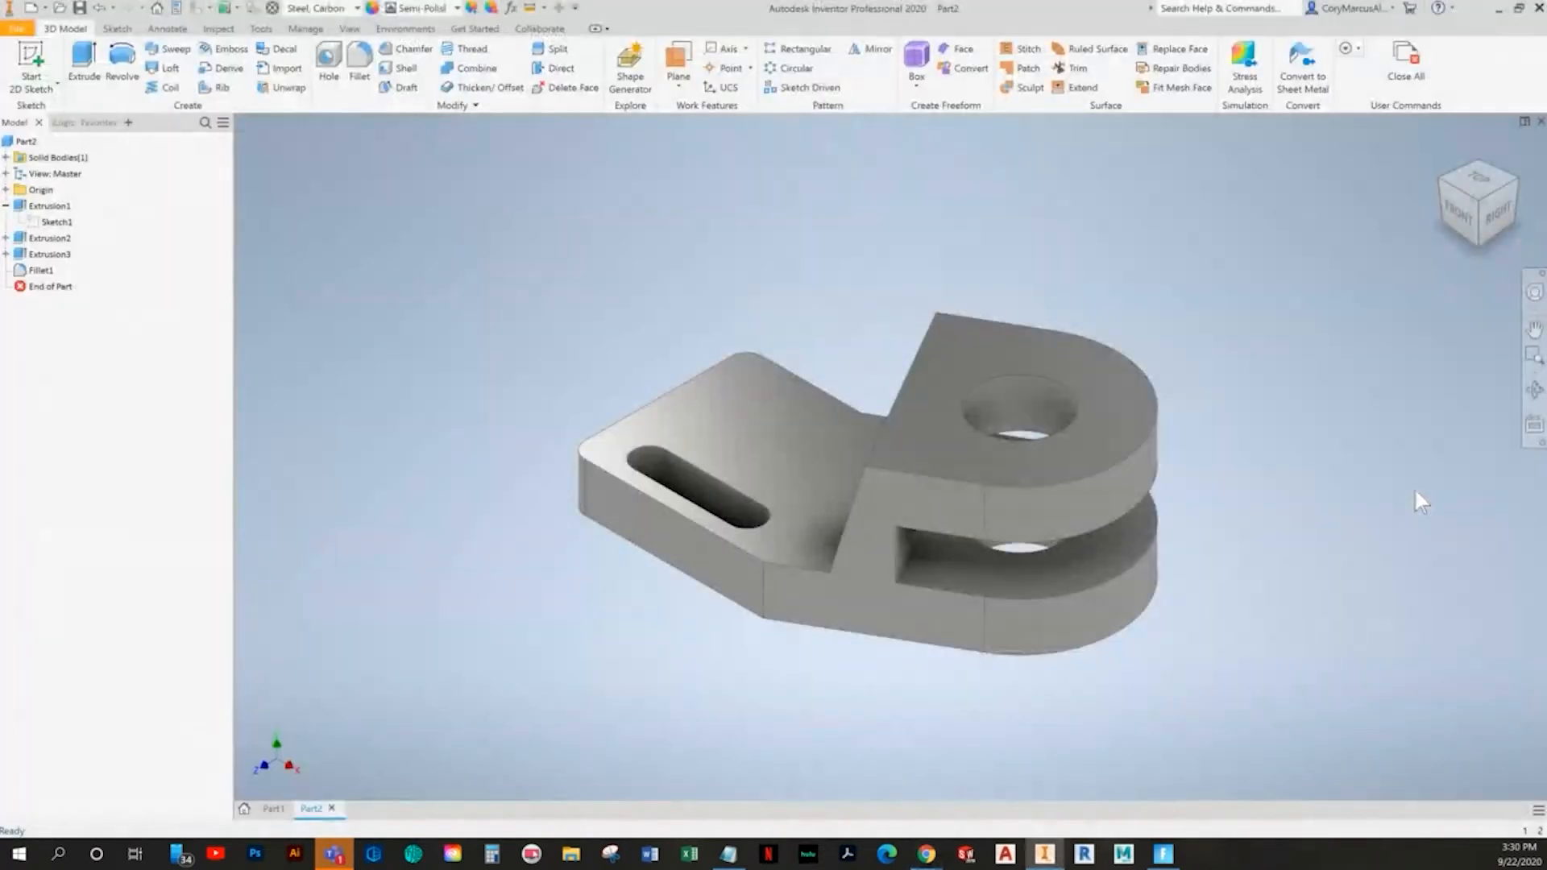
{"action": "key", "text": "alt+Tab"}
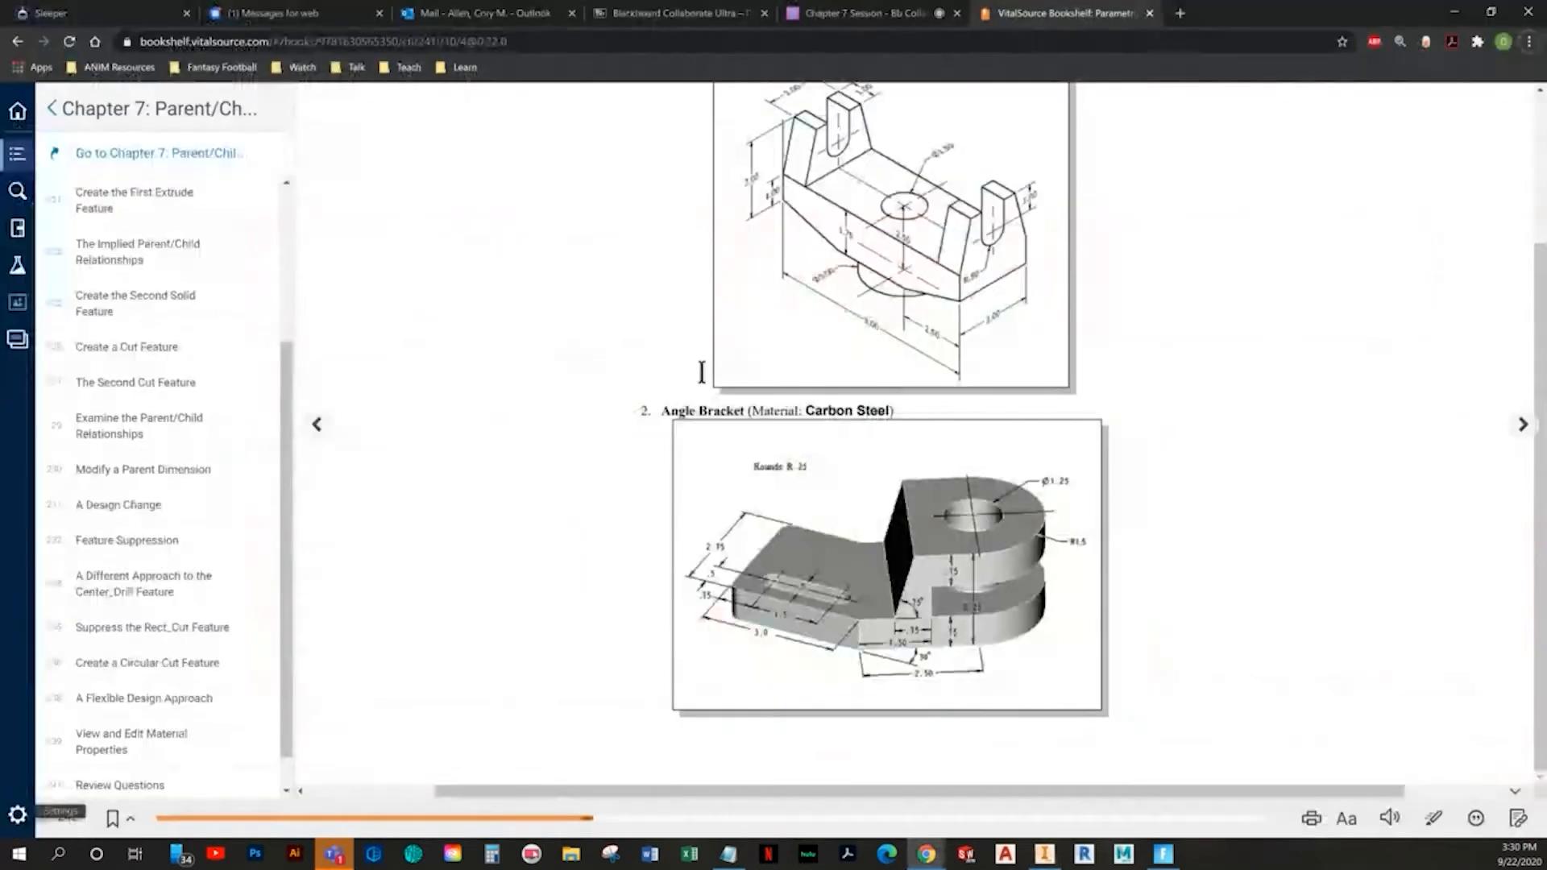
{"action": "left_click", "coordinate": [1513, 440]}
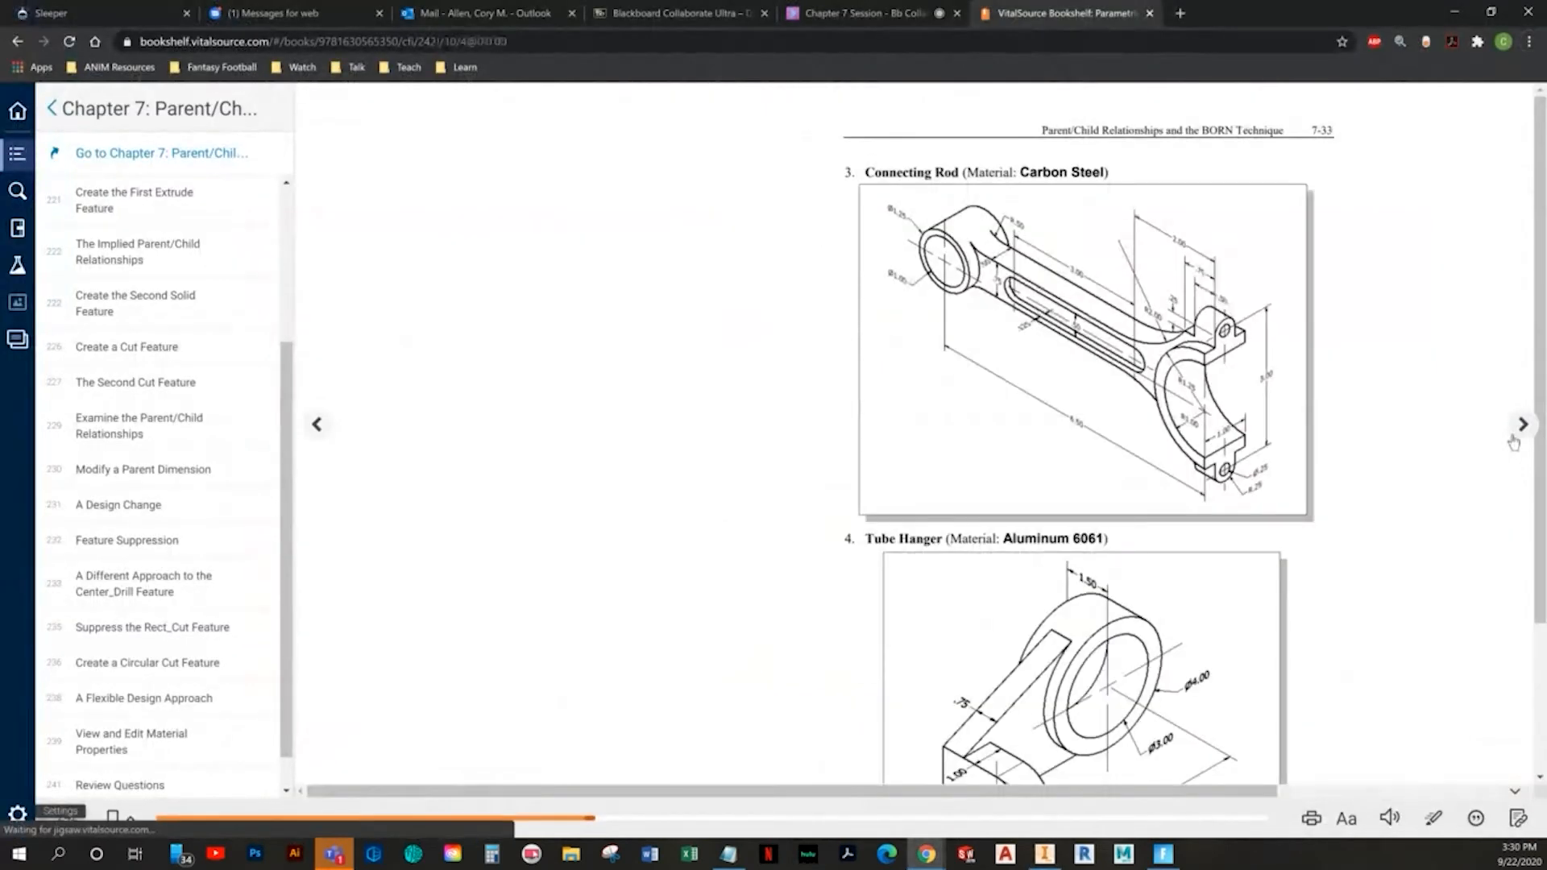
{"action": "left_click_drag", "start_coordinate": [683, 798], "coordinate": [898, 798]}
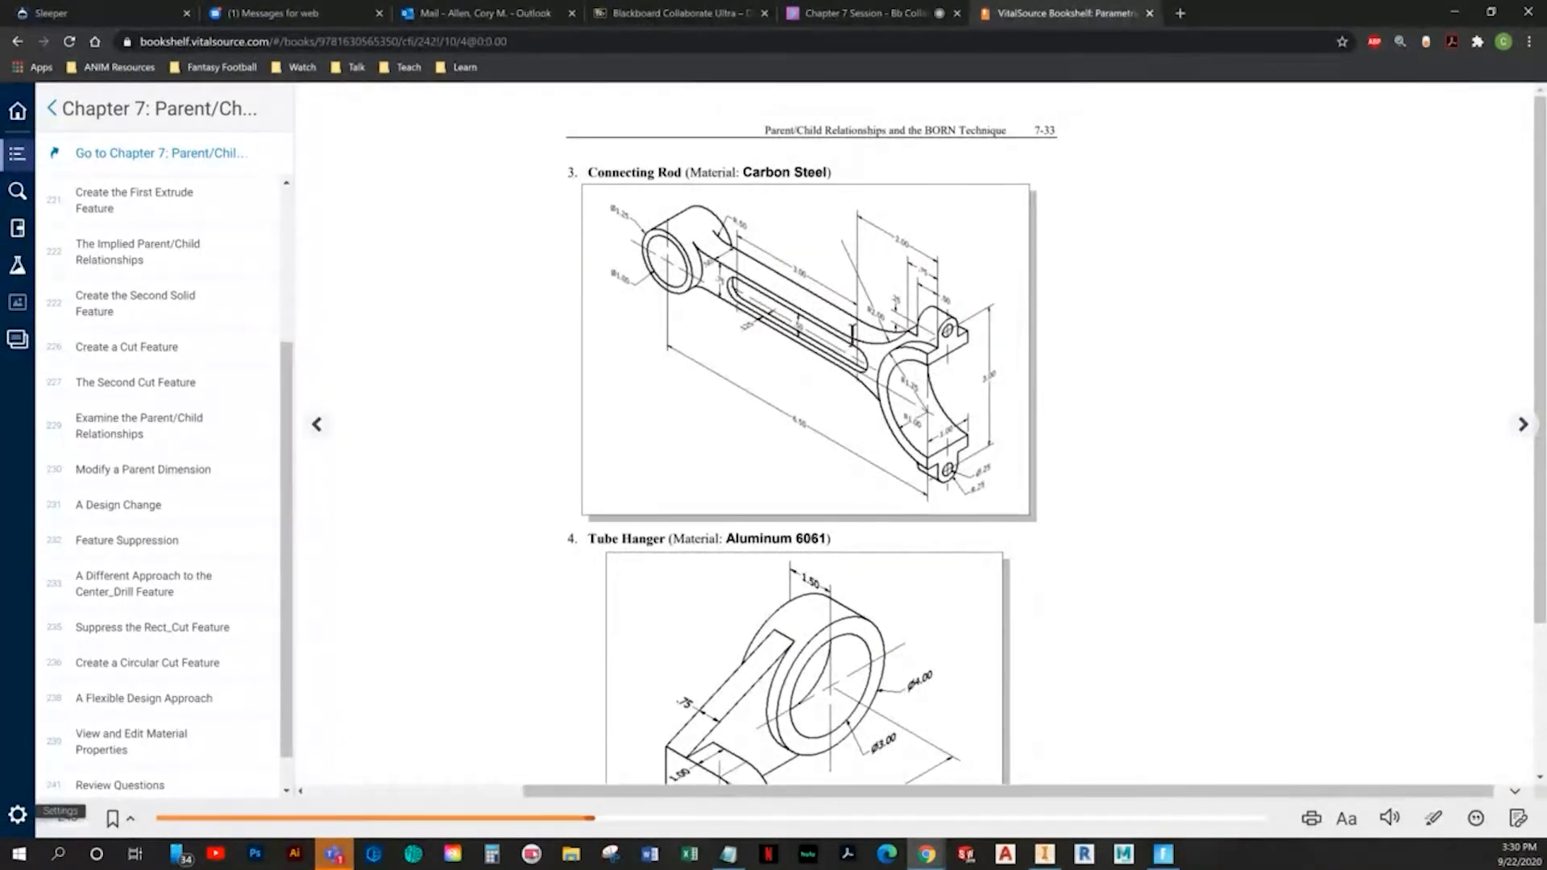
- Create a new part for the Connecting Rod and start a 2D sketch on the front XY plane
{"action": "key", "text": "alt+Tab"}
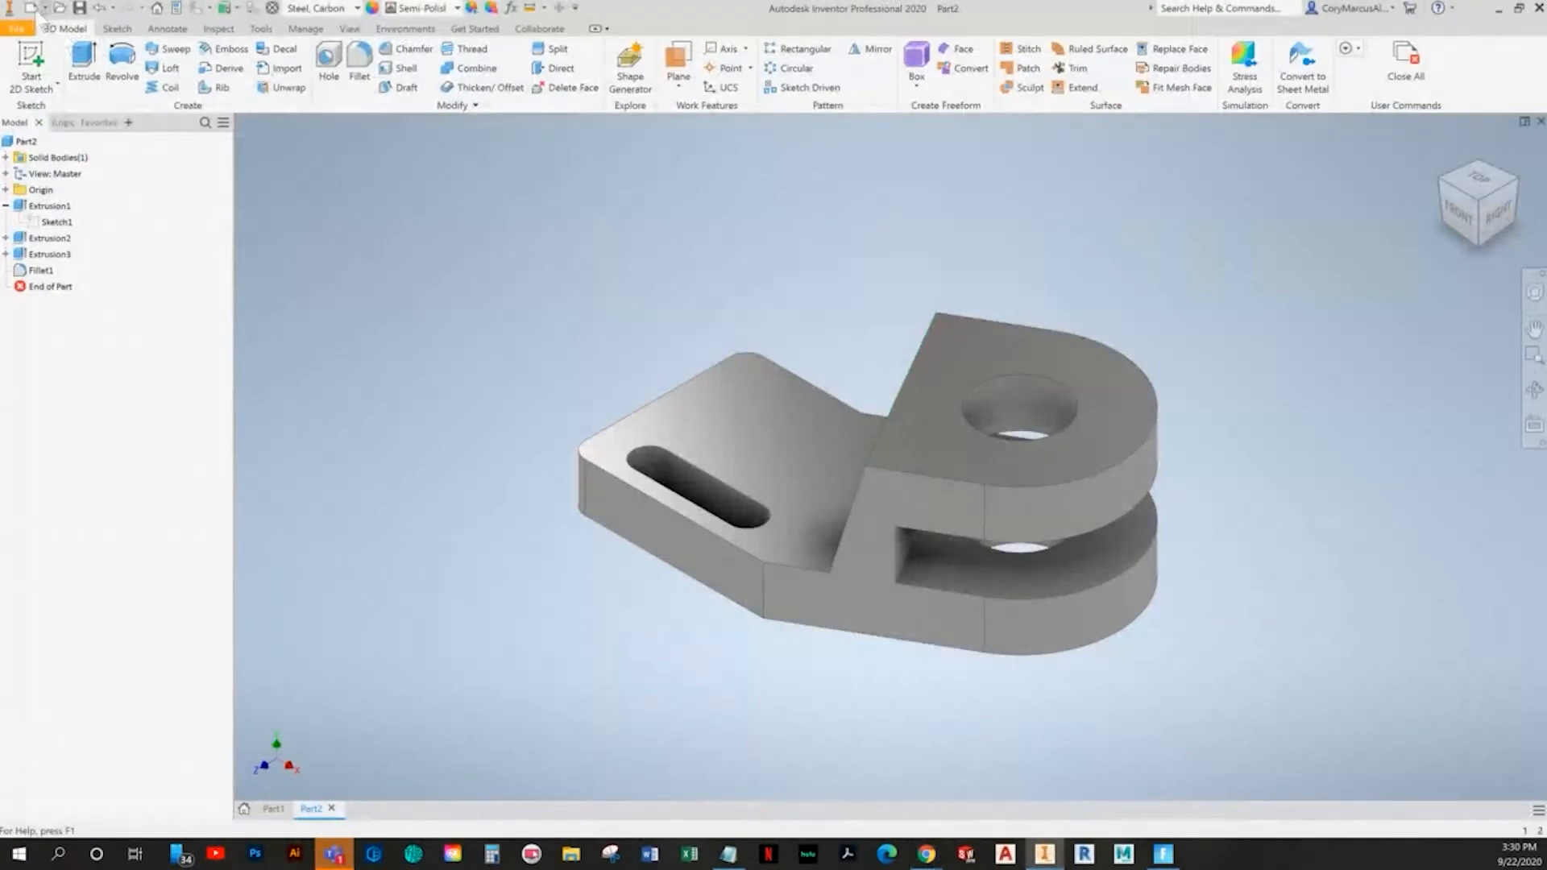
{"action": "left_click", "coordinate": [31, 8]}
{"action": "left_click", "coordinate": [811, 583]}
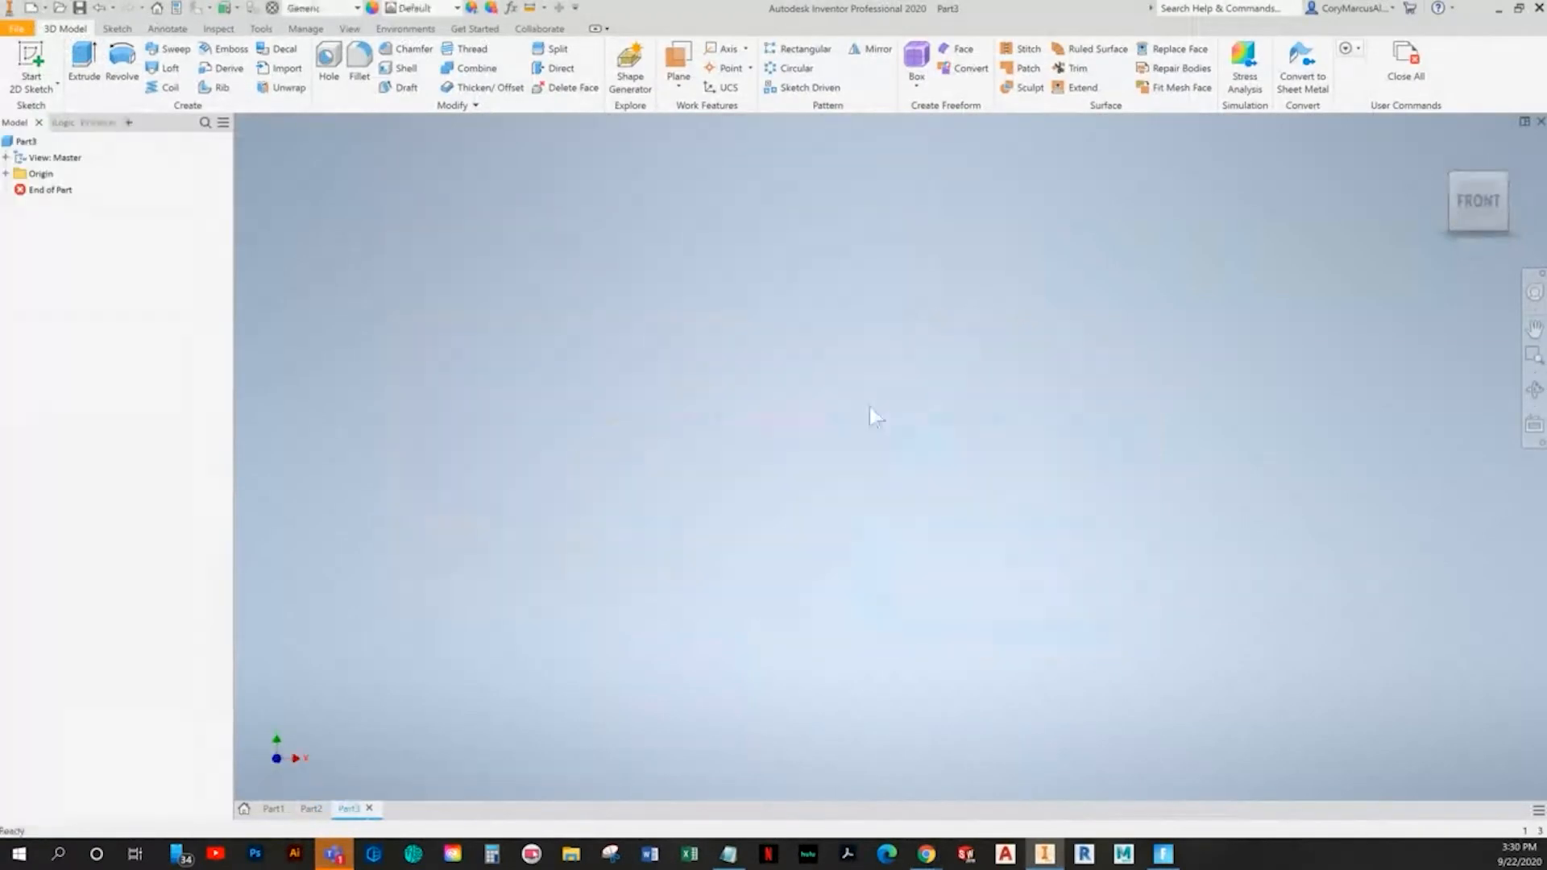
{"action": "key", "text": "alt+Tab"}
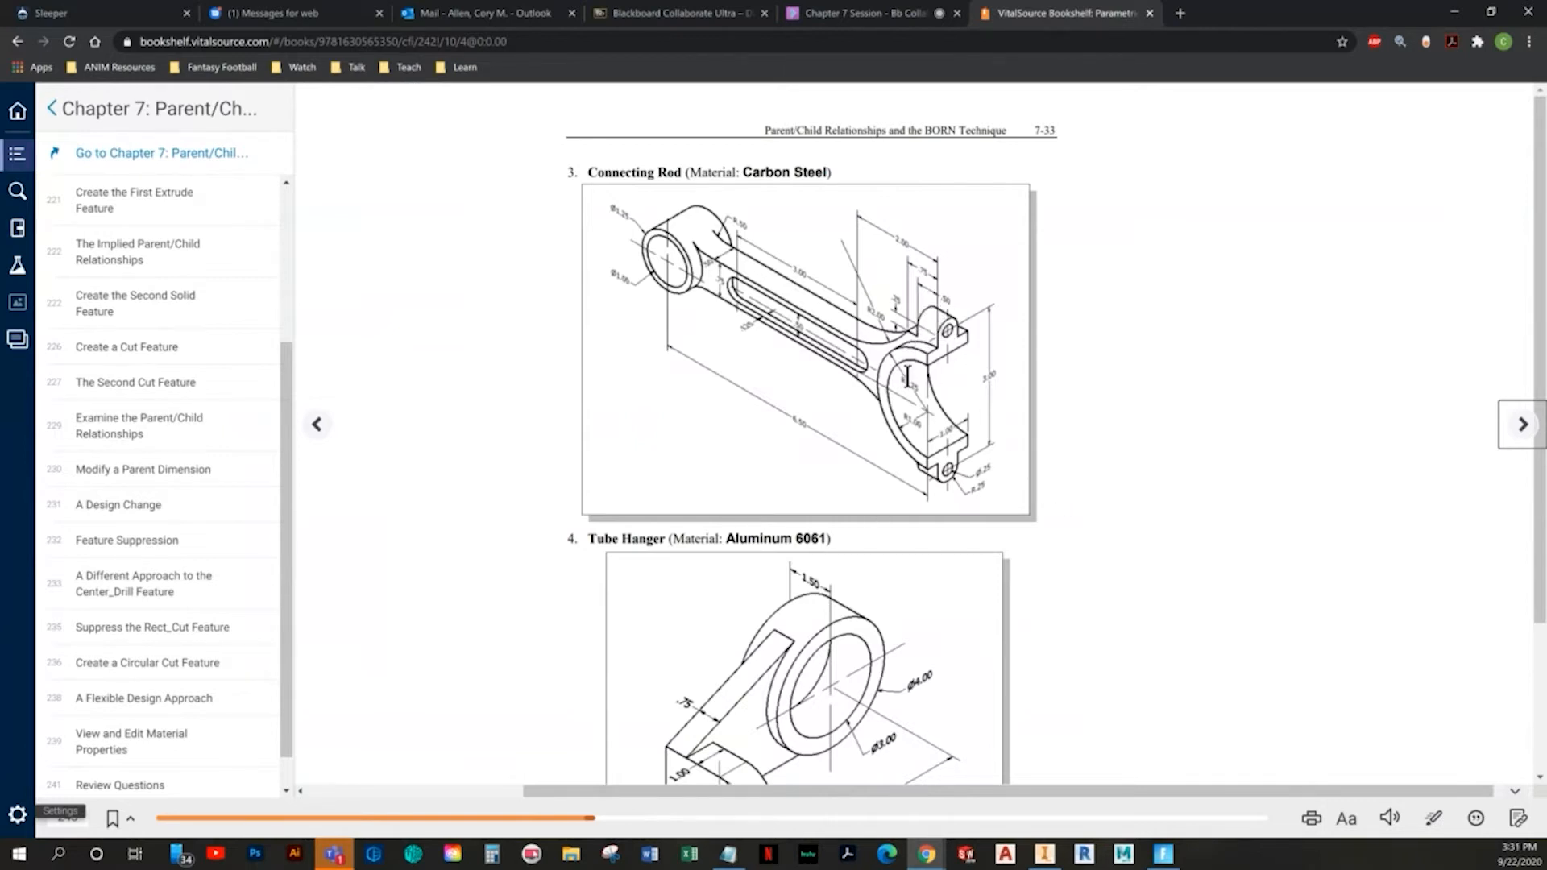
{"action": "key", "text": "alt+Tab"}
{"action": "key", "text": "s"}
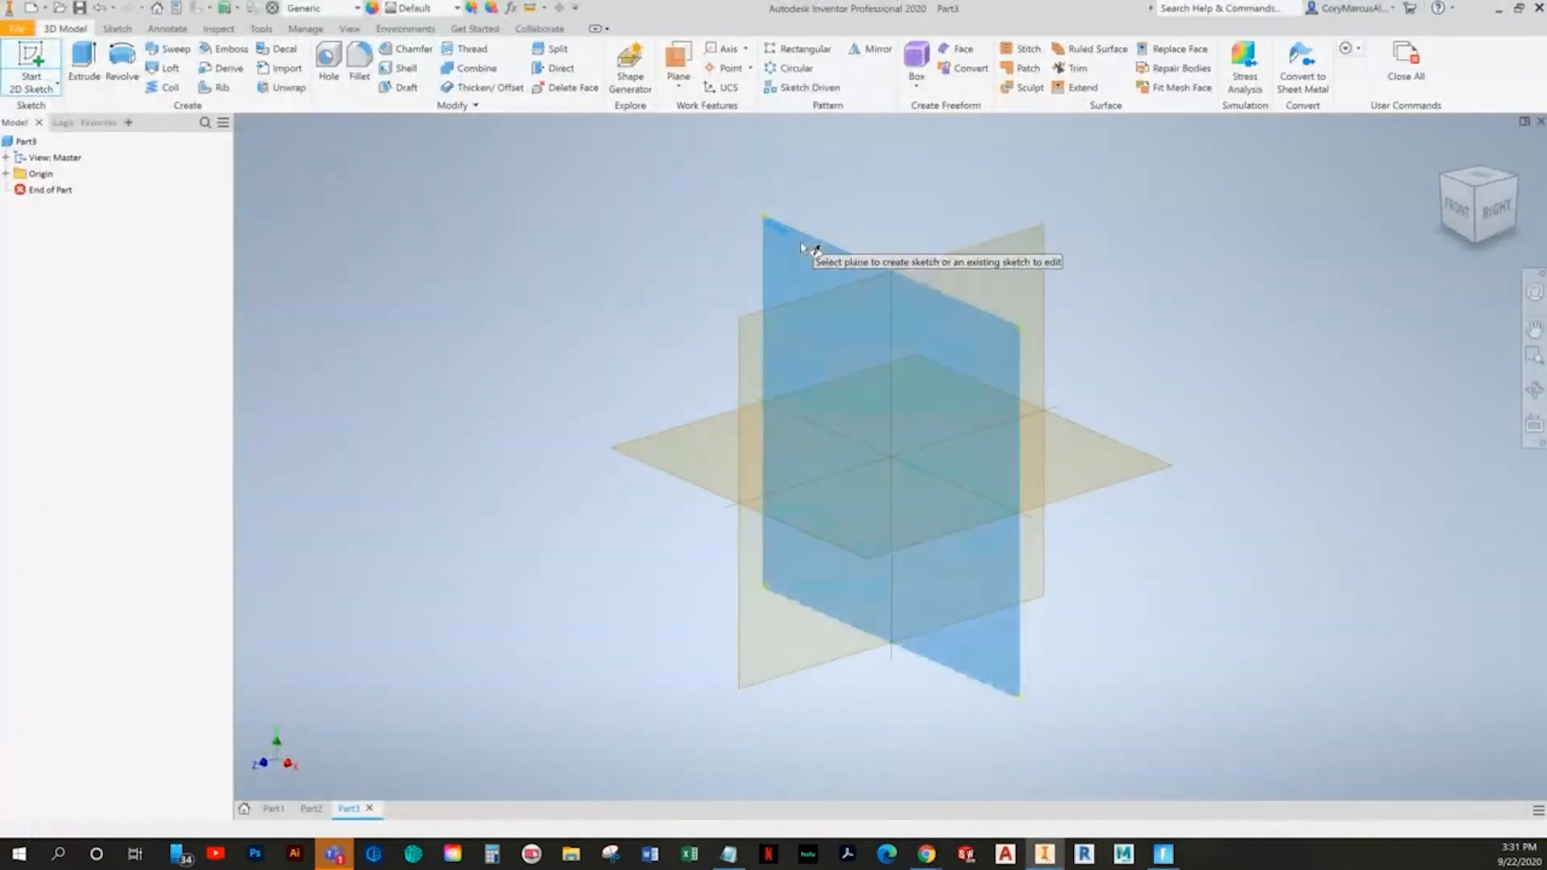
{"action": "left_click", "coordinate": [805, 242]}
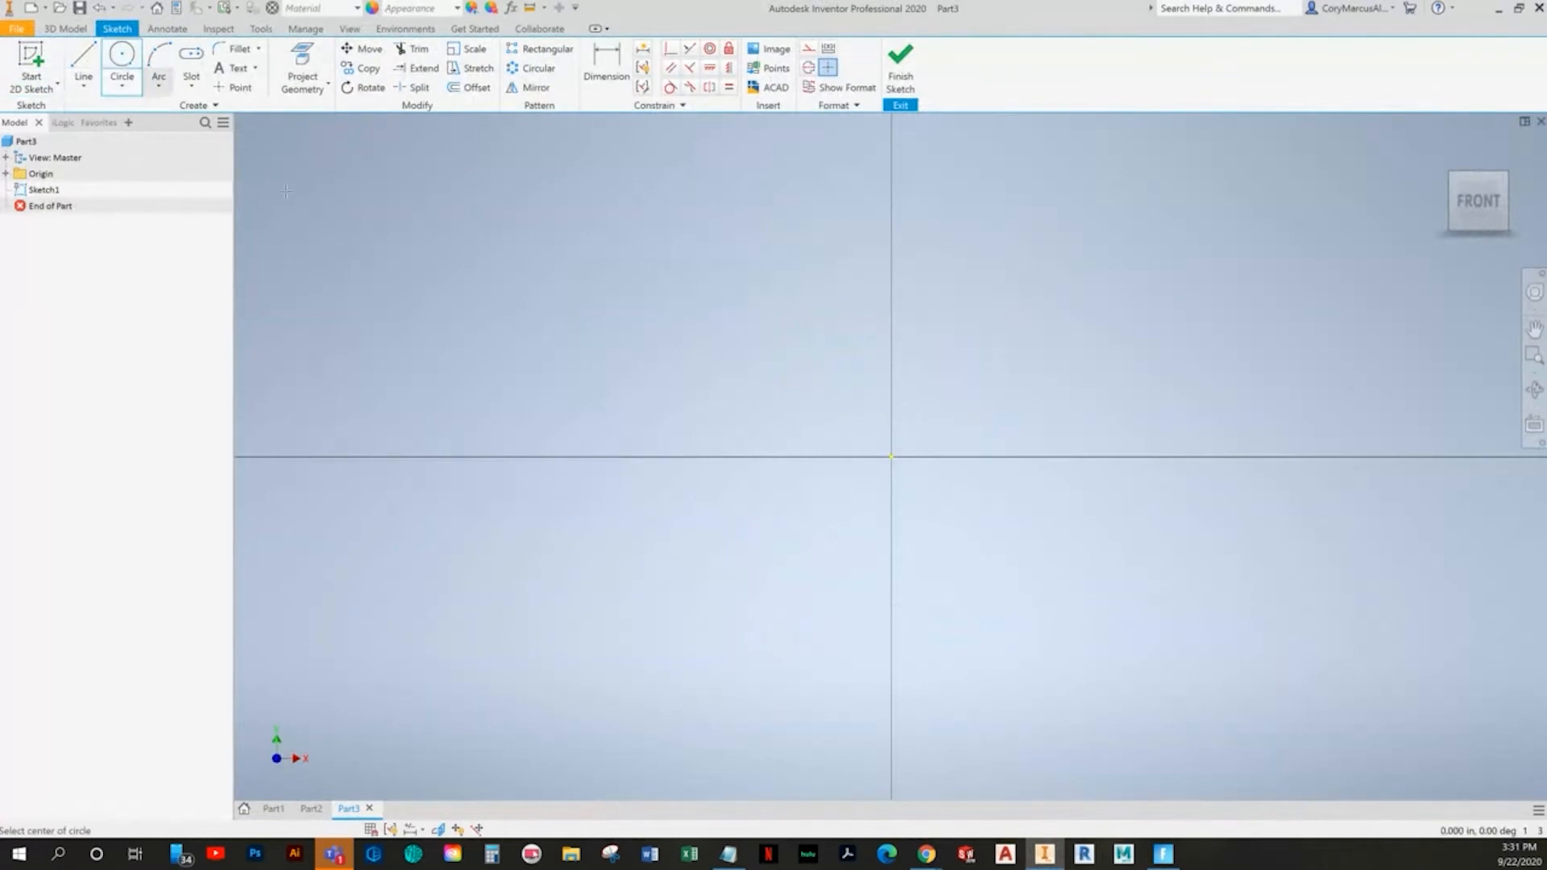
- Consult the Connecting Rod drawing and draw a circle of 2 in diameter centered on the sketch origin
{"action": "key", "text": "alt+Tab"}
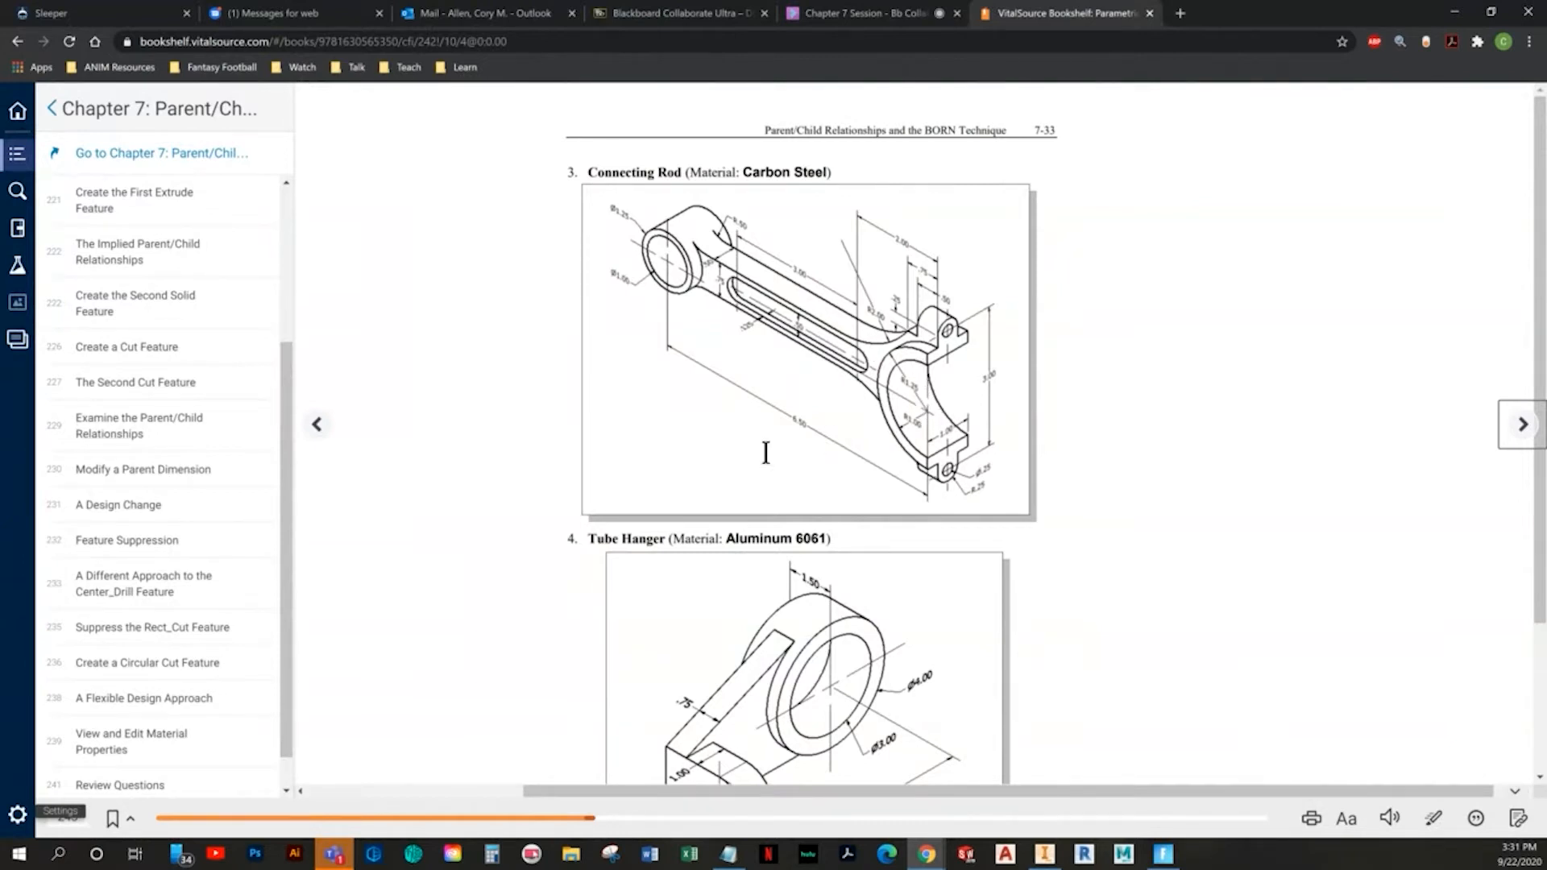
{"action": "key", "text": "alt+Tab"}
{"action": "scroll", "coordinate": [650, 305], "scroll_direction": "down", "scroll_amount": 5}
{"action": "key", "text": "alt+Tab"}
{"action": "key", "text": "alt+Tab"}
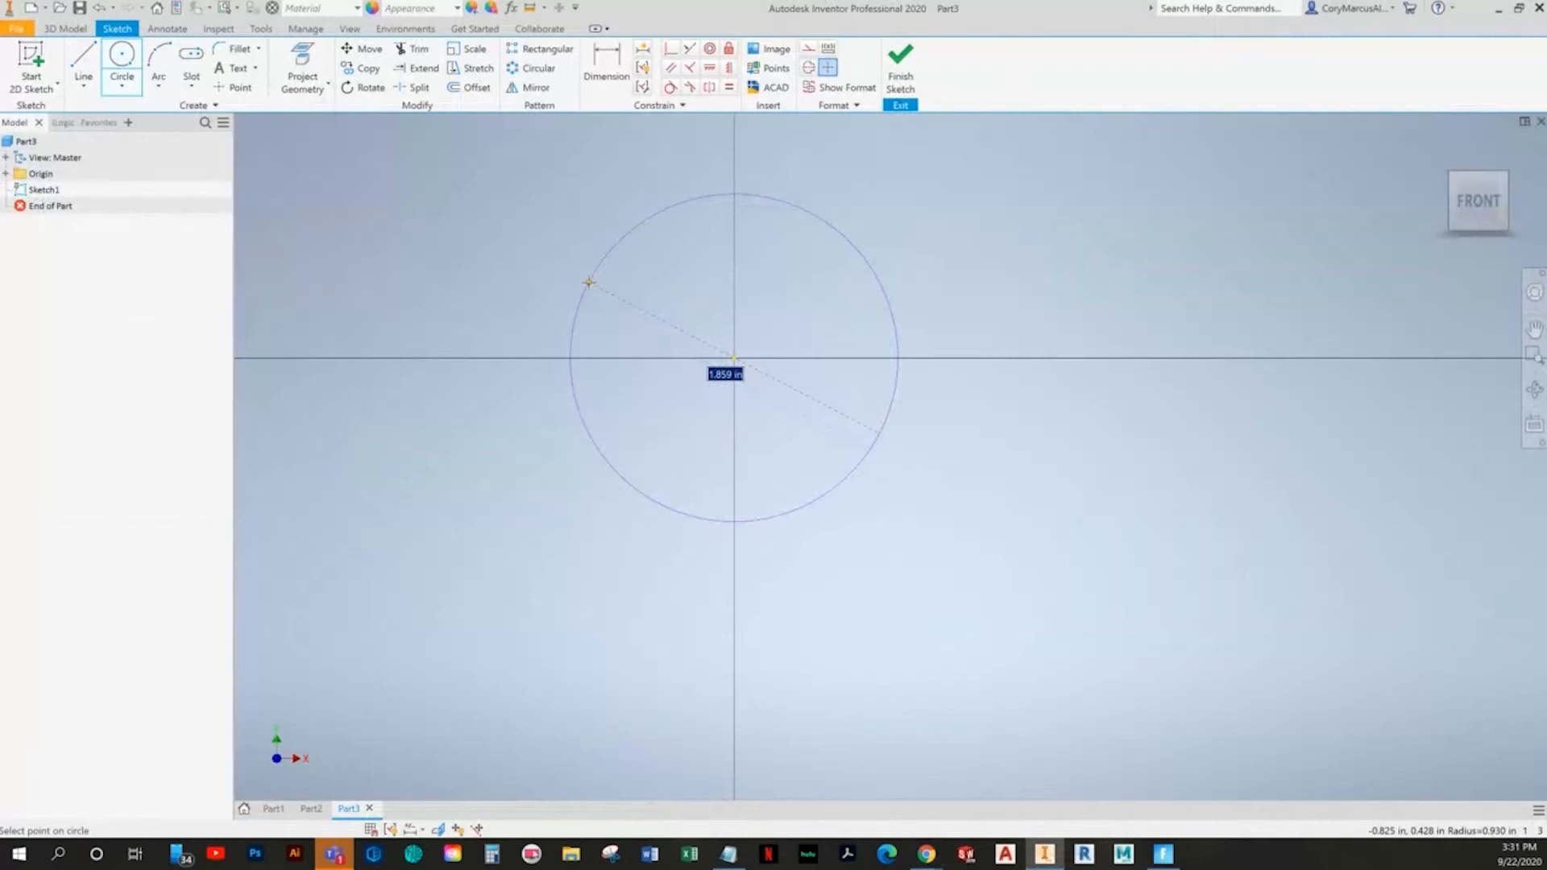
{"action": "type", "text": "2"}
{"action": "key", "text": "Return"}
- Check the drawing for the outer radius and draw a concentric circle of 2.5 in diameter at the origin
{"action": "scroll", "coordinate": [685, 432], "scroll_direction": "up", "scroll_amount": 1}
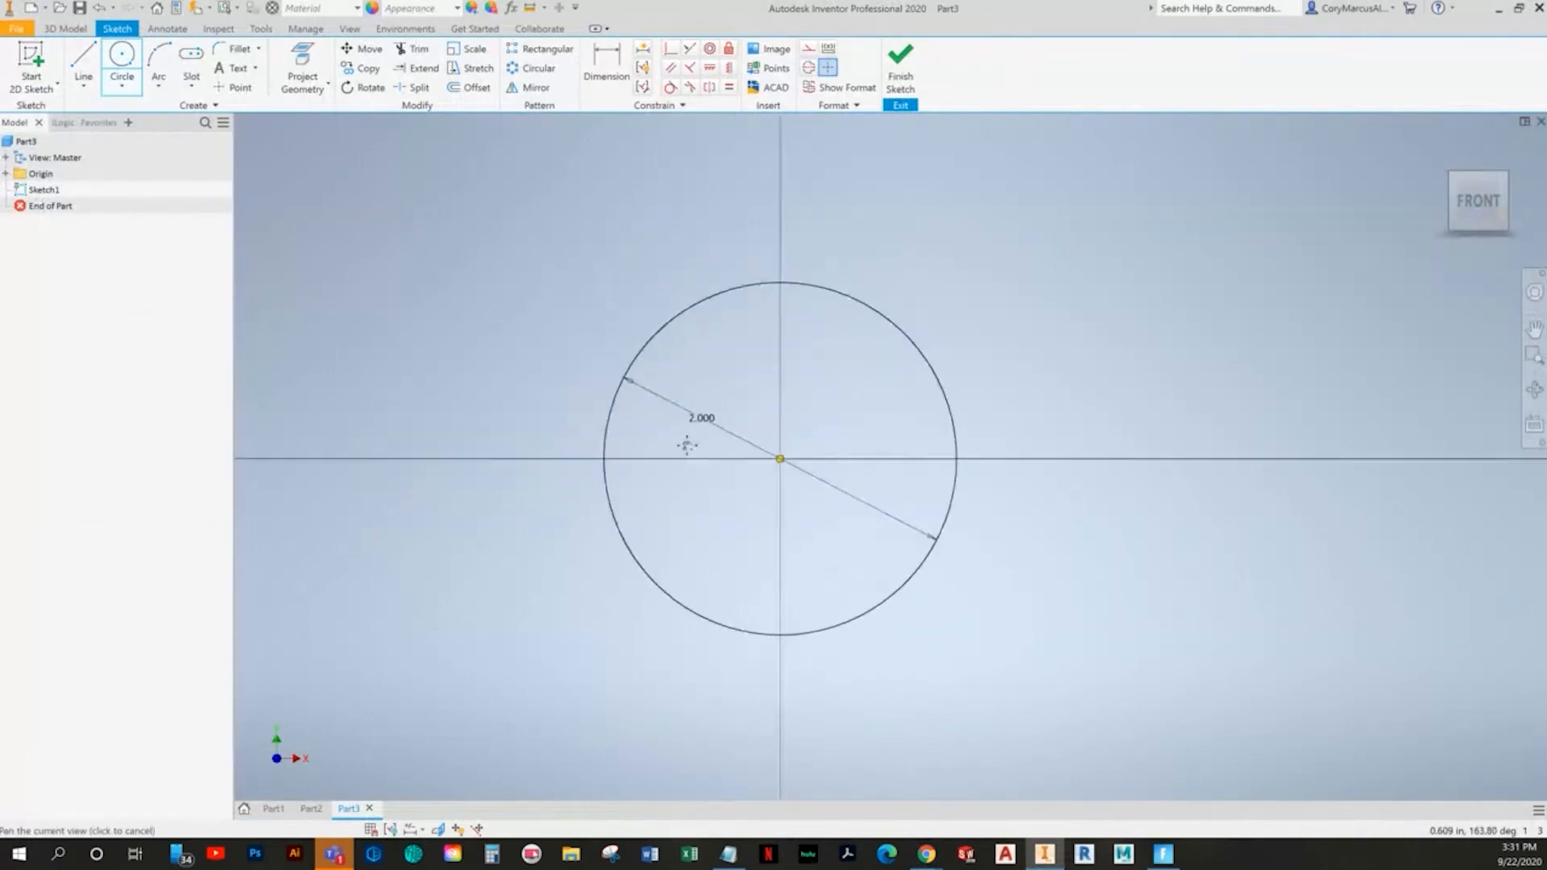
{"action": "left_click", "coordinate": [789, 477]}
{"action": "key", "text": "alt+Tab"}
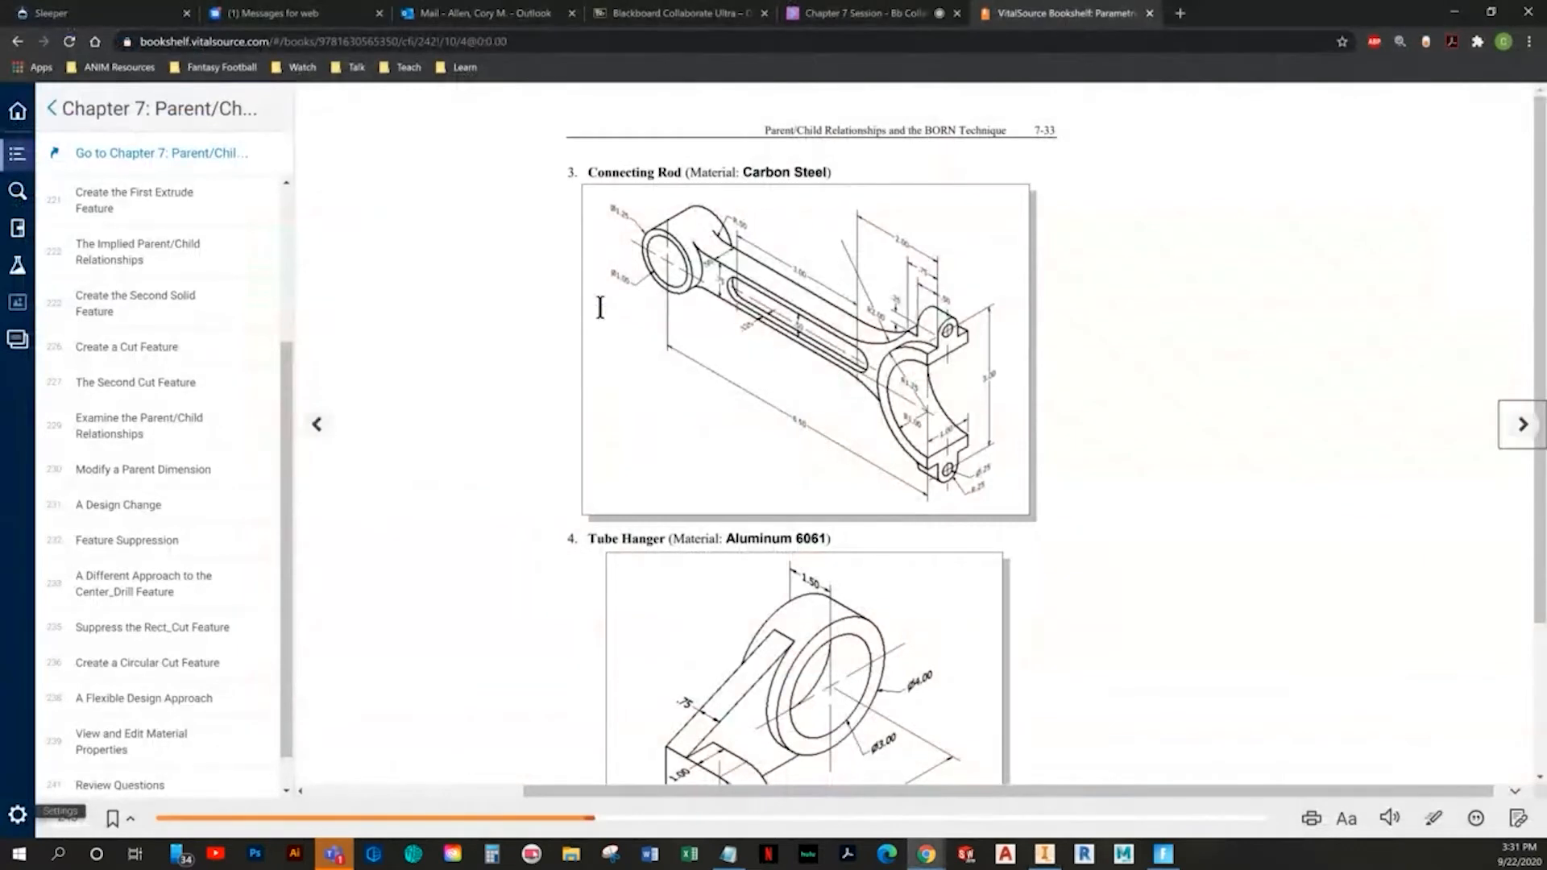
{"action": "key", "text": "alt+Tab"}
{"action": "type", "text": "2.5"}
{"action": "key", "text": "Return"}
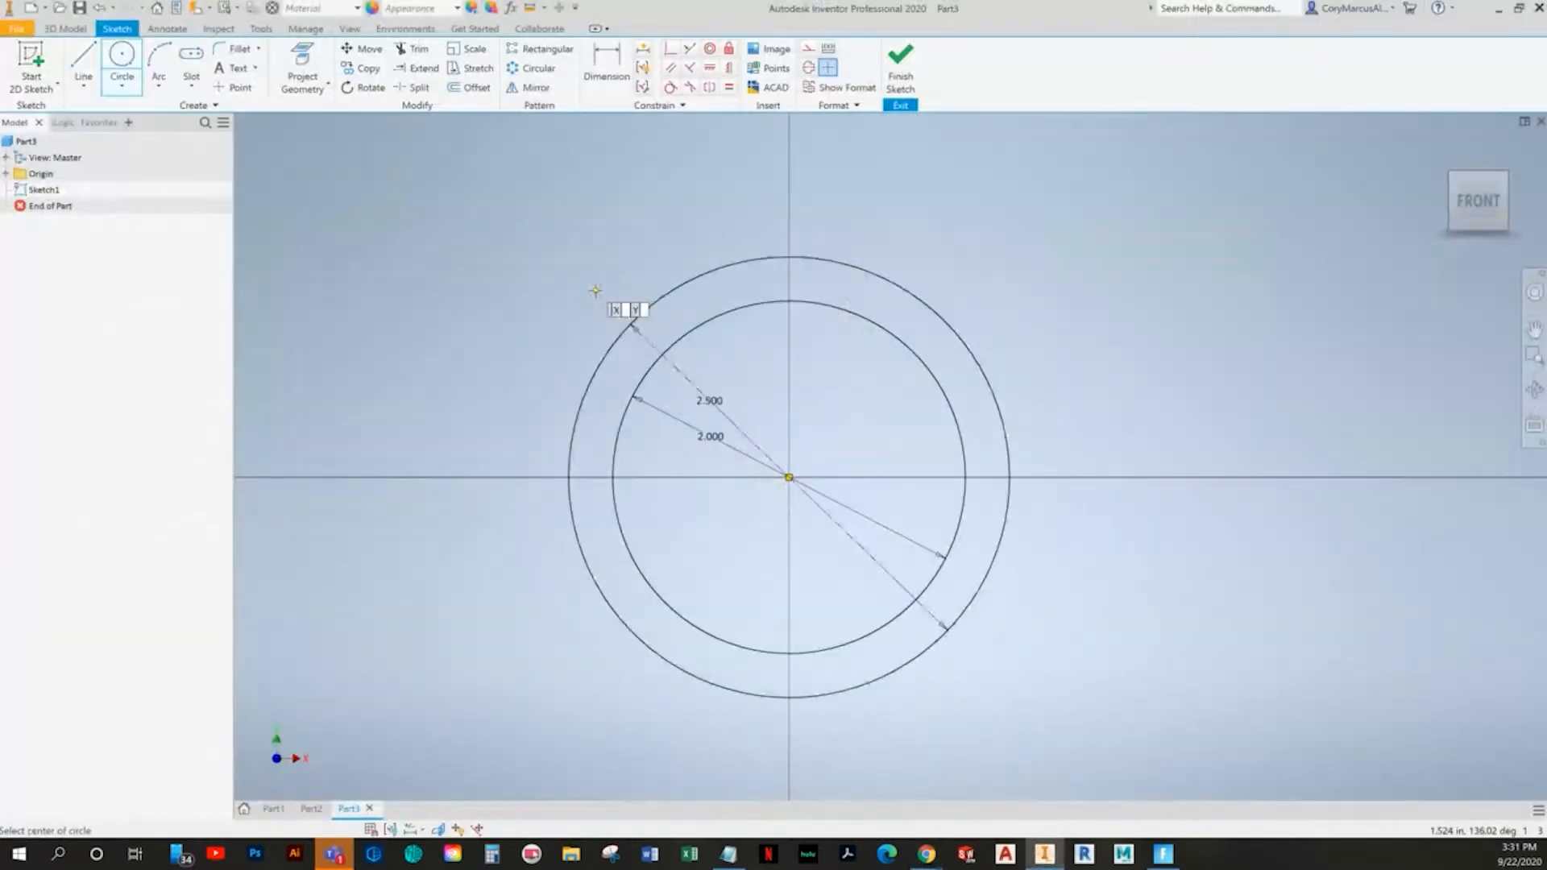
- Consult the Connecting Rod drawing for the geometry that extends from the two concentric circles
{"action": "middle_click_drag", "start_coordinate": [718, 375], "coordinate": [863, 473]}
{"action": "key", "text": "alt+Tab"}
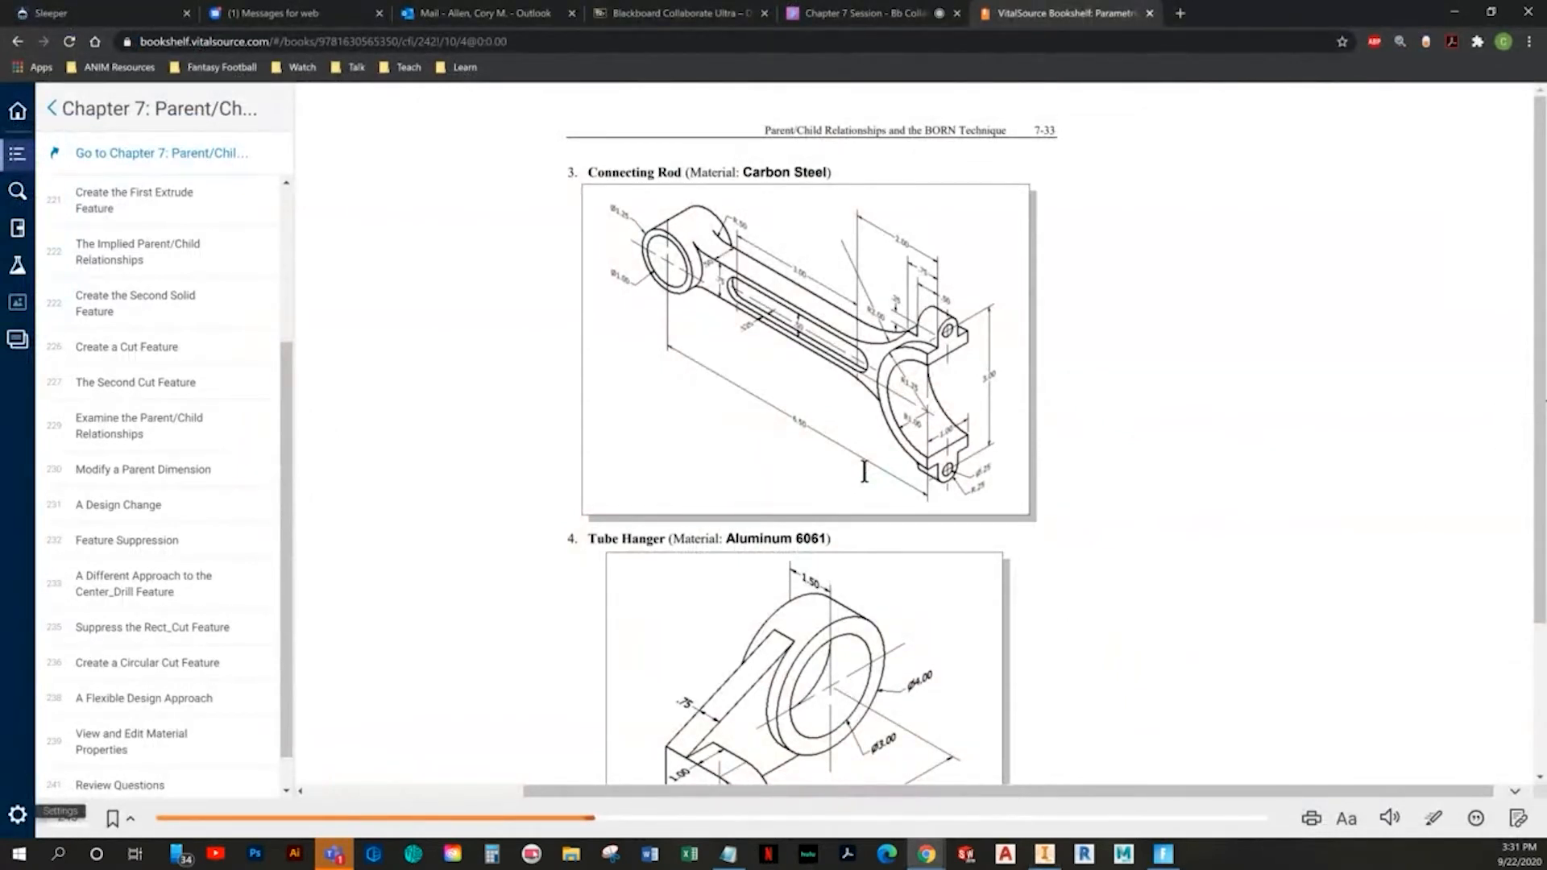
{"action": "key", "text": "alt+Tab"}
{"action": "scroll", "coordinate": [873, 390], "scroll_direction": "down", "scroll_amount": 5}
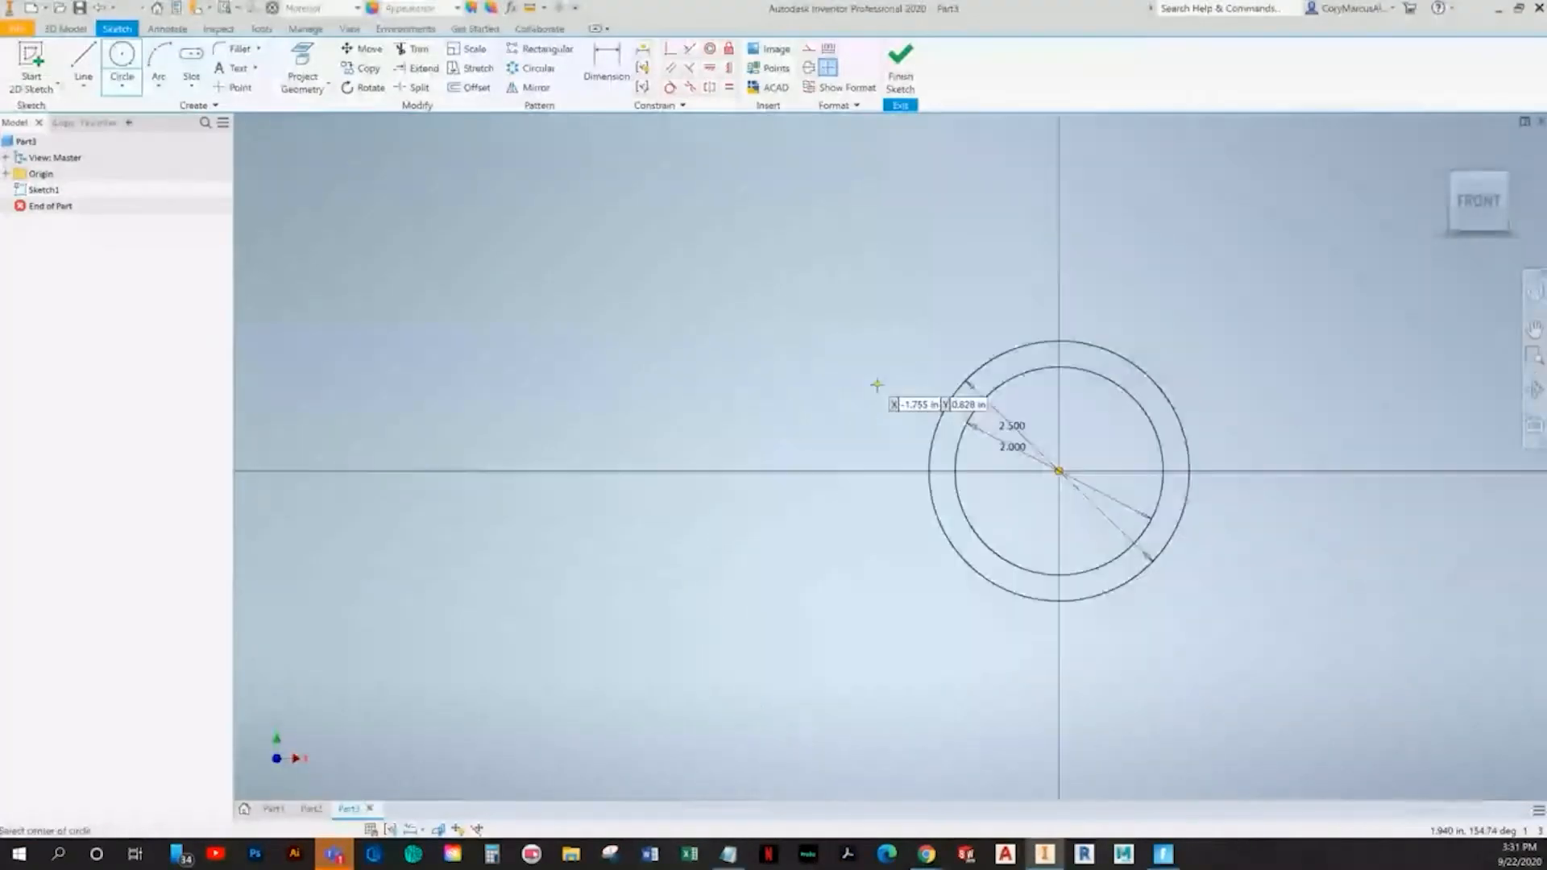
- Draw two concentric circles of 1.000 in and 1.250 in diameter on the horizontal axis, well left of the large circles
{"action": "left_click", "coordinate": [518, 462]}
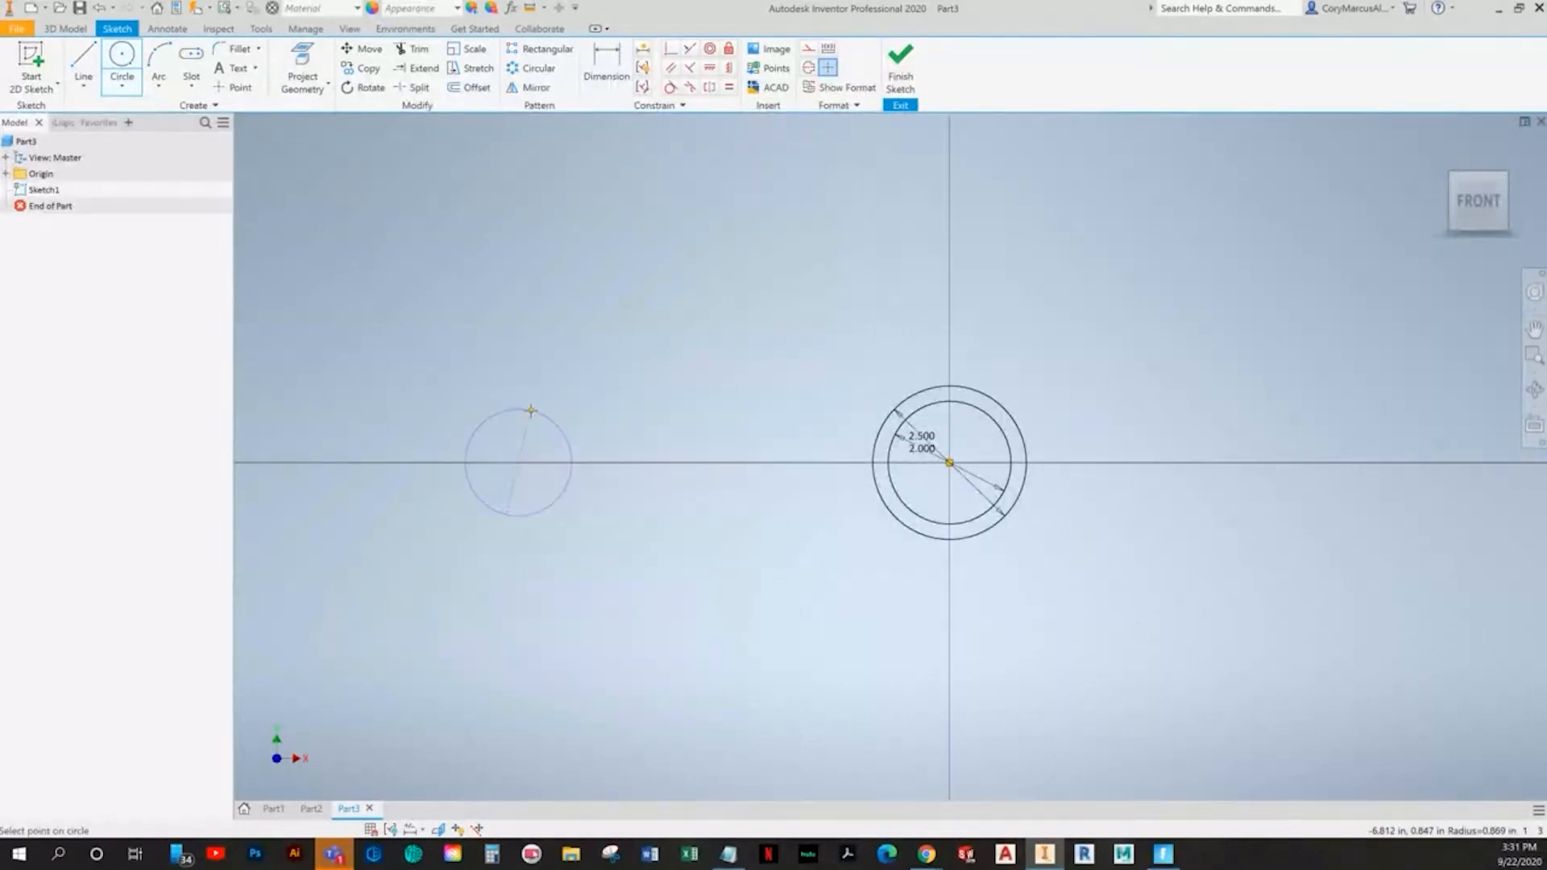
{"action": "key", "text": "alt+Tab"}
{"action": "key", "text": "alt+Tab"}
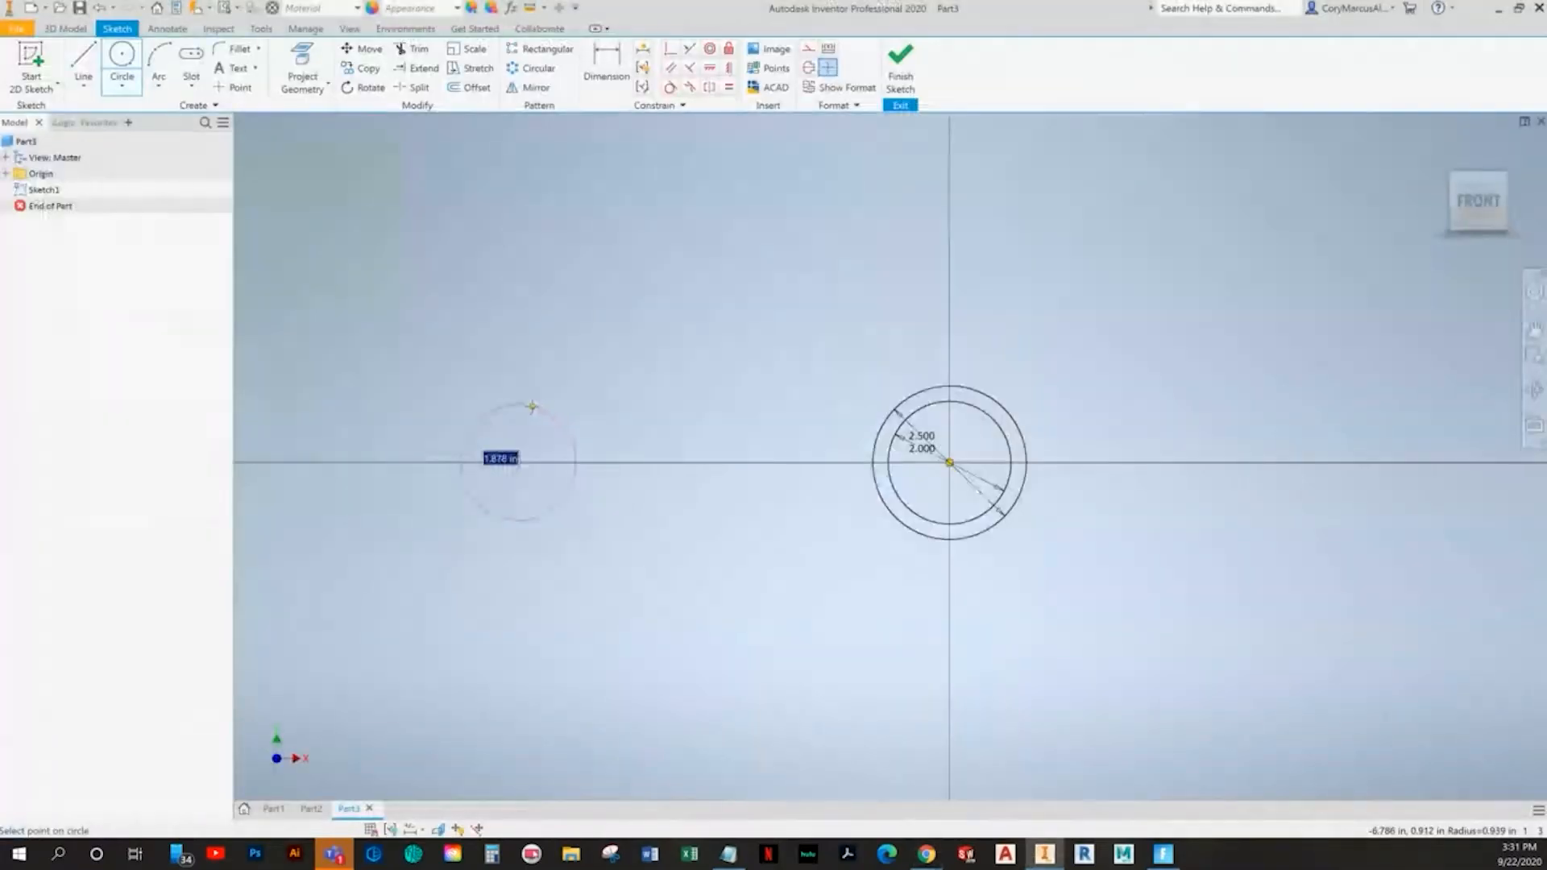
{"action": "key", "text": "alt+Tab"}
{"action": "key", "text": "alt+Tab"}
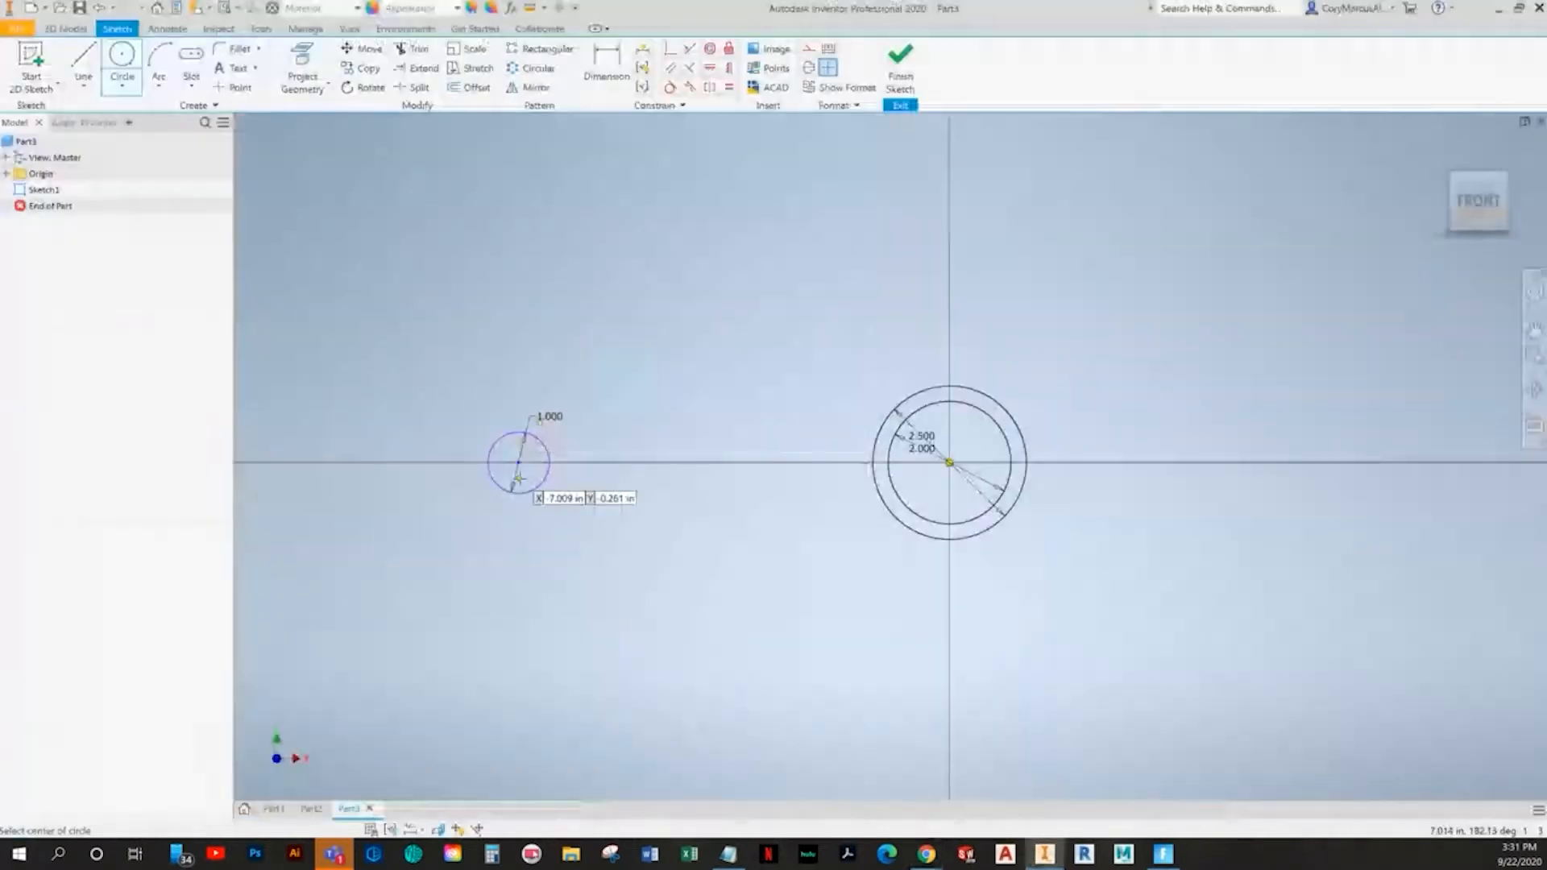
{"action": "type", "text": "1.25"}
{"action": "key", "text": "Return"}
{"action": "middle_click_drag", "start_coordinate": [841, 516], "coordinate": [870, 519]}
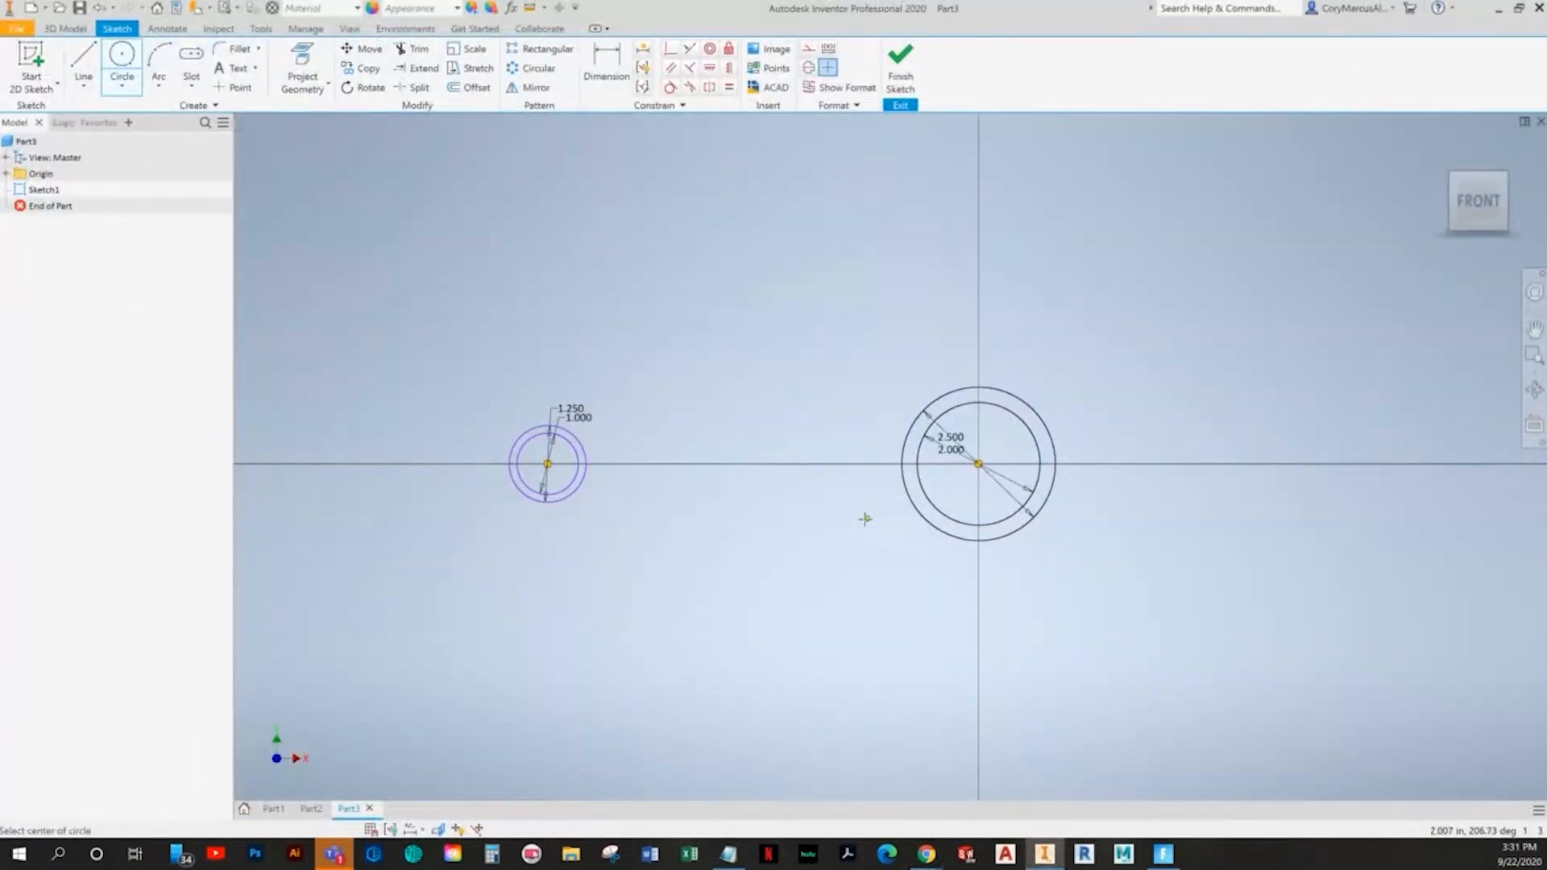
- Dimension the horizontal distance between the small and large circle pairs and set it to 6.5 in
{"action": "key", "text": "alt+Tab"}
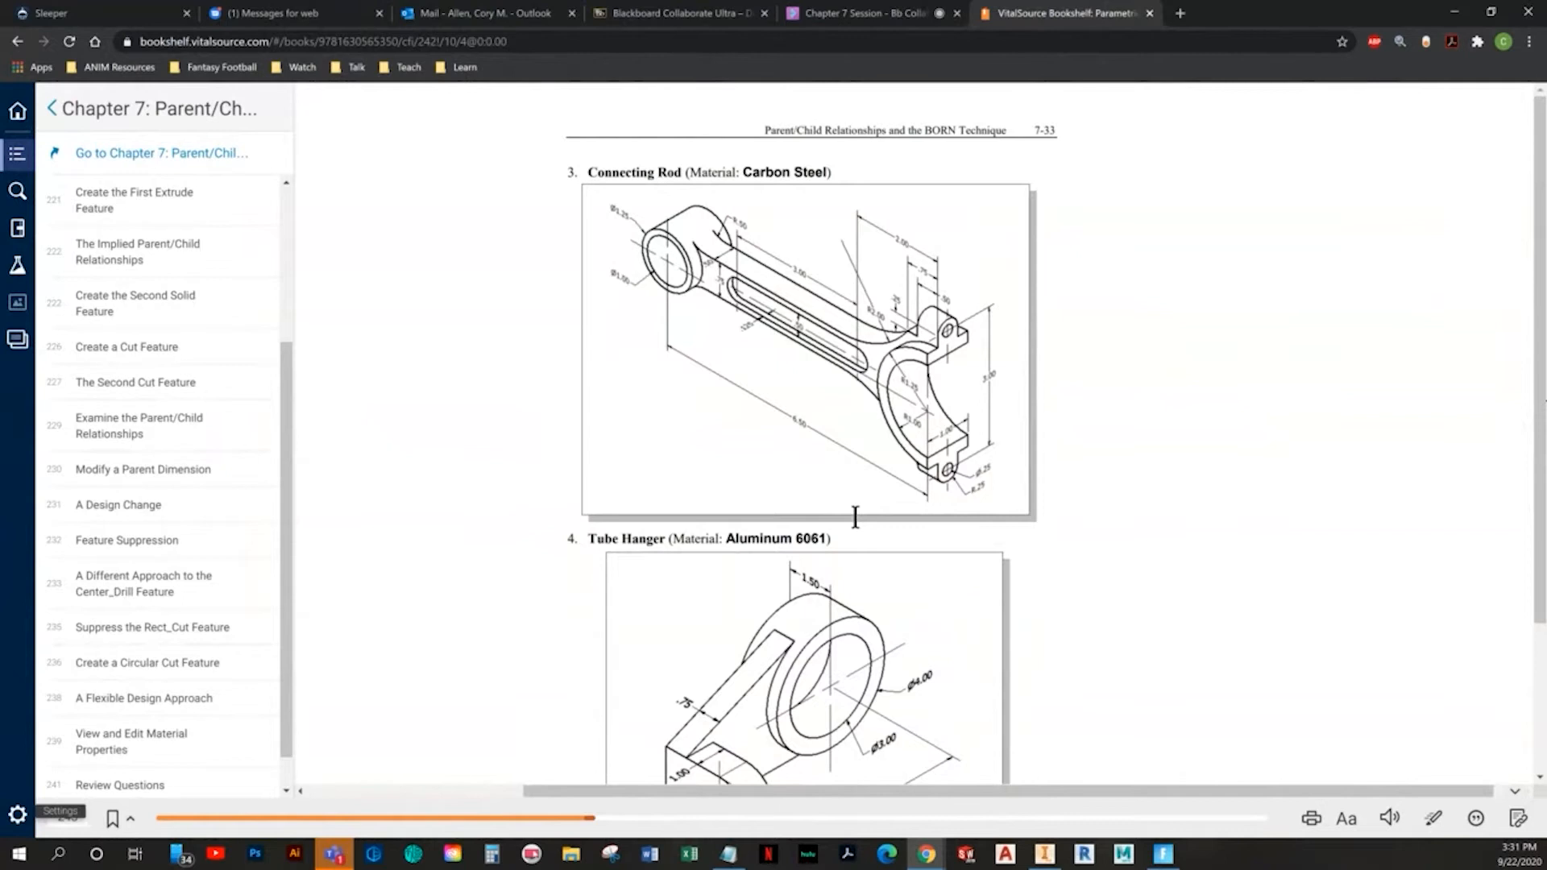
{"action": "key", "text": "alt+Tab"}
{"action": "mouse_move", "coordinate": [788, 453]}
{"action": "middle_mouse_down"}
{"action": "mouse_move", "coordinate": [615, 497]}
{"action": "mouse_move", "coordinate": [693, 497]}
{"action": "middle_mouse_up"}
{"action": "left_click", "coordinate": [84, 65]}
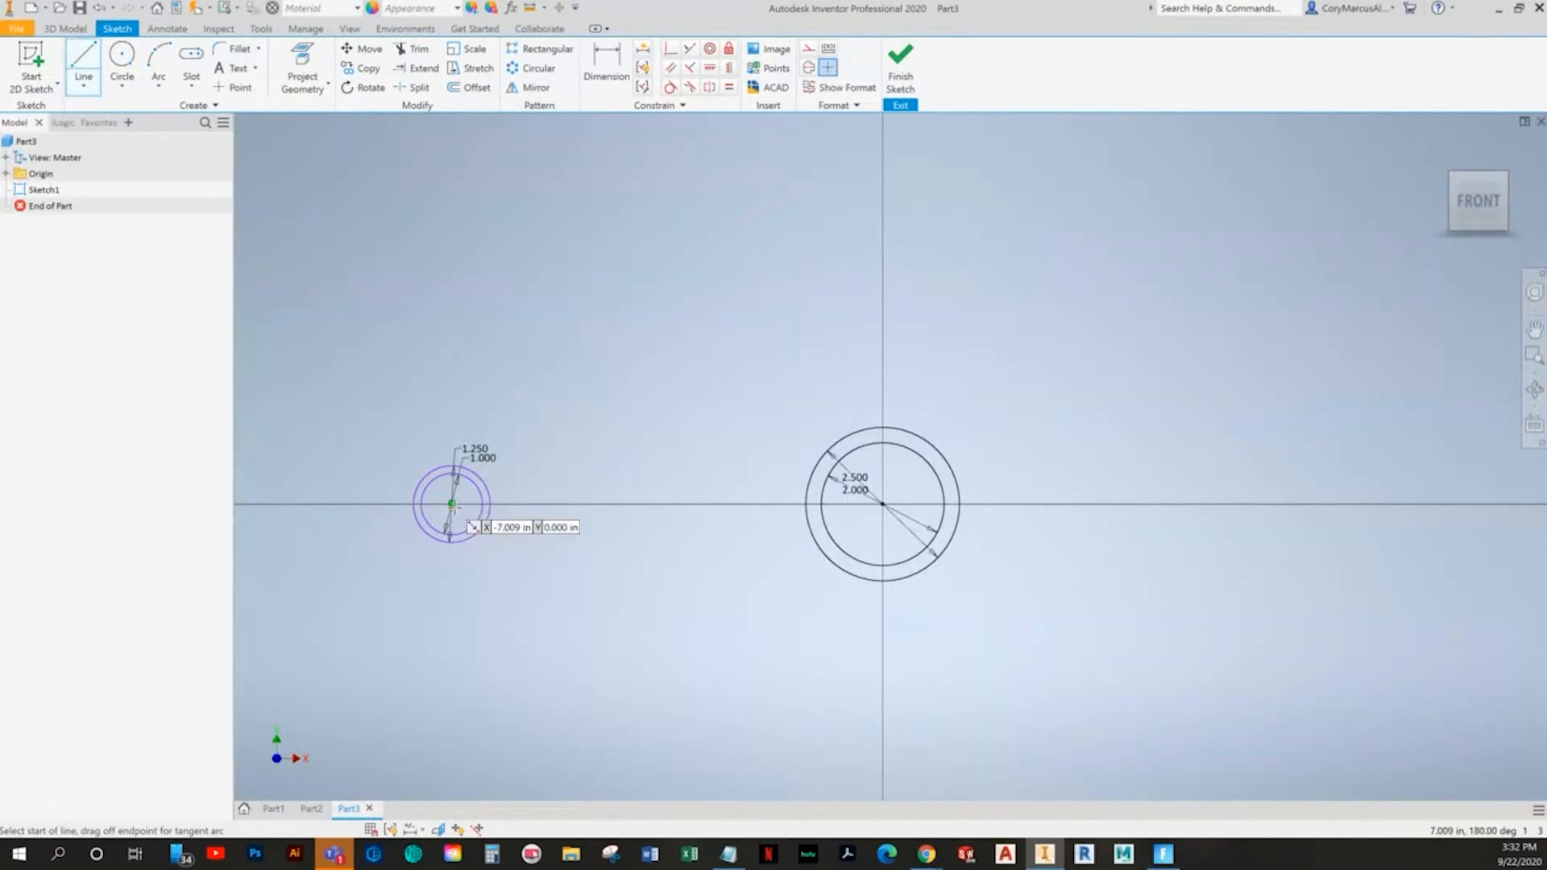
{"action": "key", "text": "Escape"}
{"action": "left_click", "coordinate": [597, 71]}
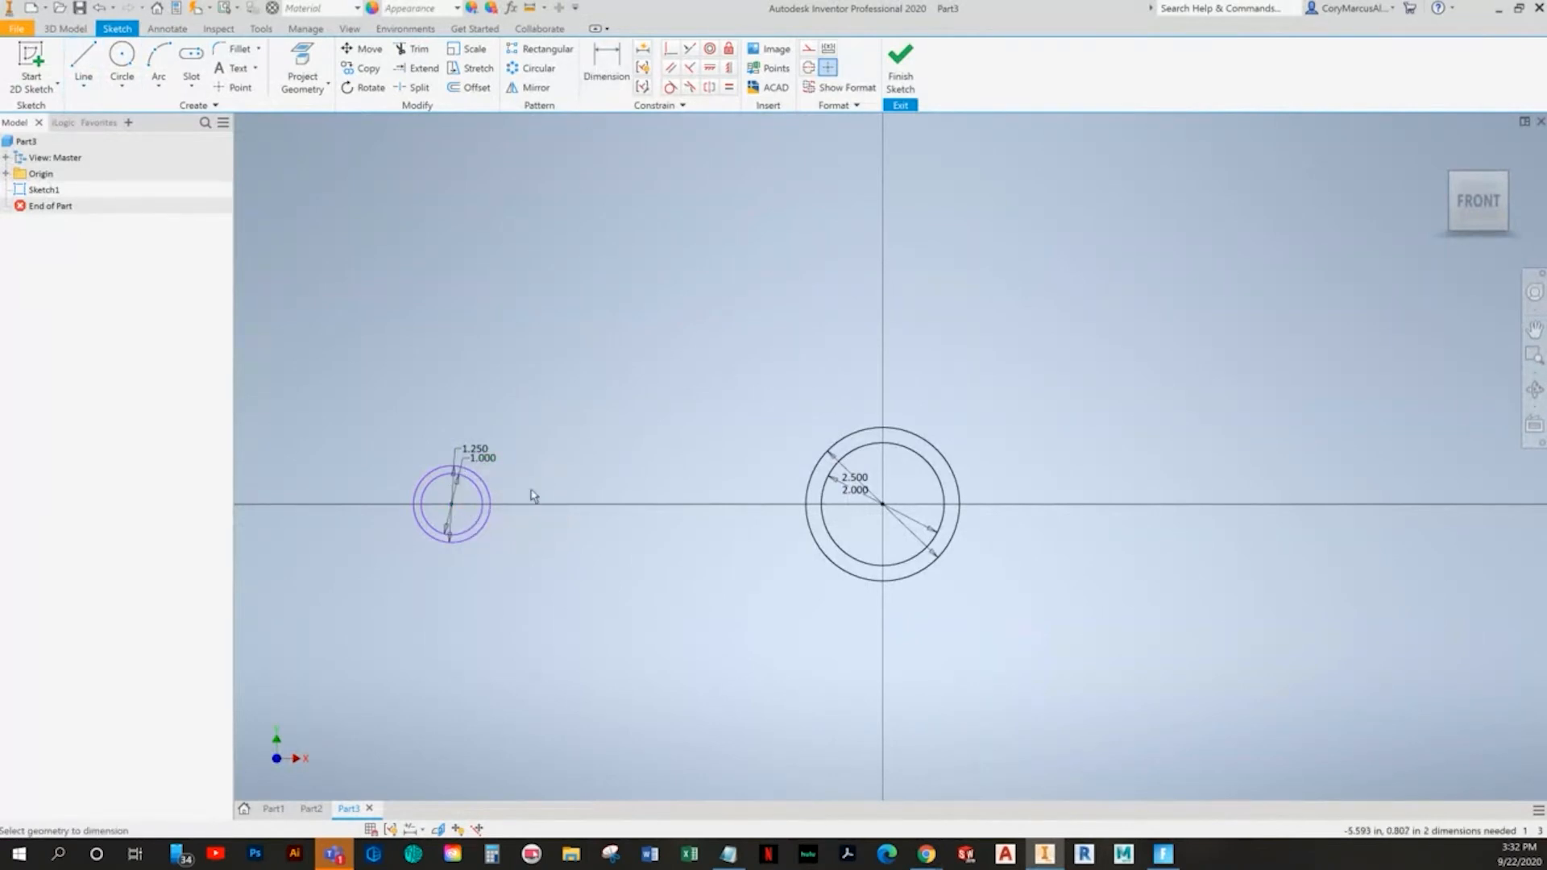
{"action": "left_click", "coordinate": [485, 526]}
{"action": "left_click", "coordinate": [863, 584]}
{"action": "left_click", "coordinate": [676, 623]}
{"action": "key", "text": "alt+Tab"}
{"action": "key", "text": "alt+Tab"}
{"action": "type", "text": "6.5"}
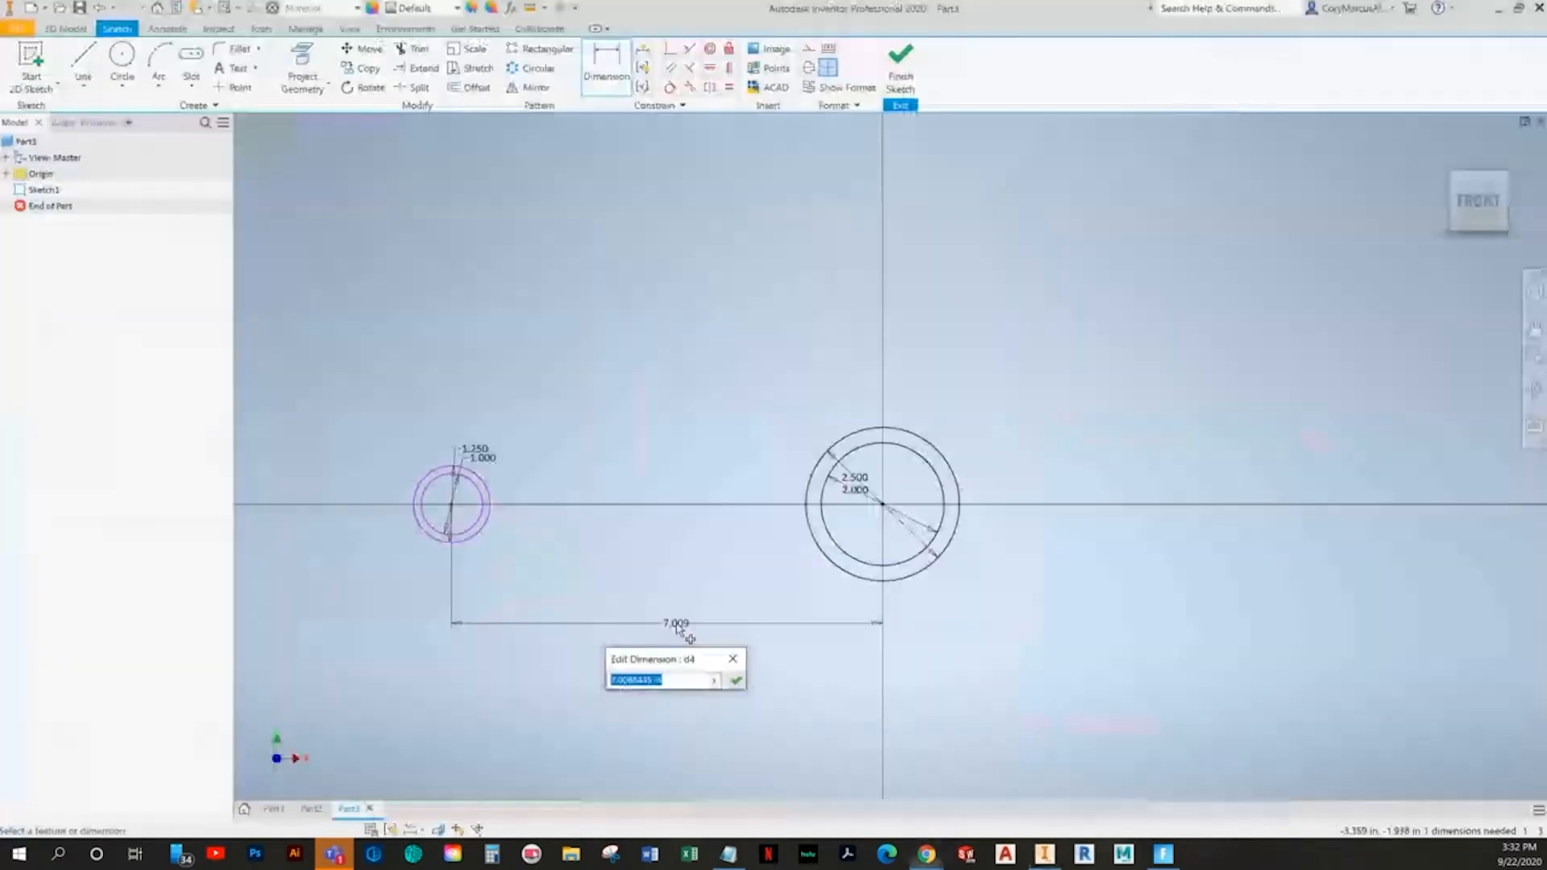
{"action": "key", "text": "Return"}
- Apply a horizontal constraint between the centre points of the small and large circles
{"action": "scroll", "coordinate": [482, 627], "scroll_direction": "up", "scroll_amount": 3}
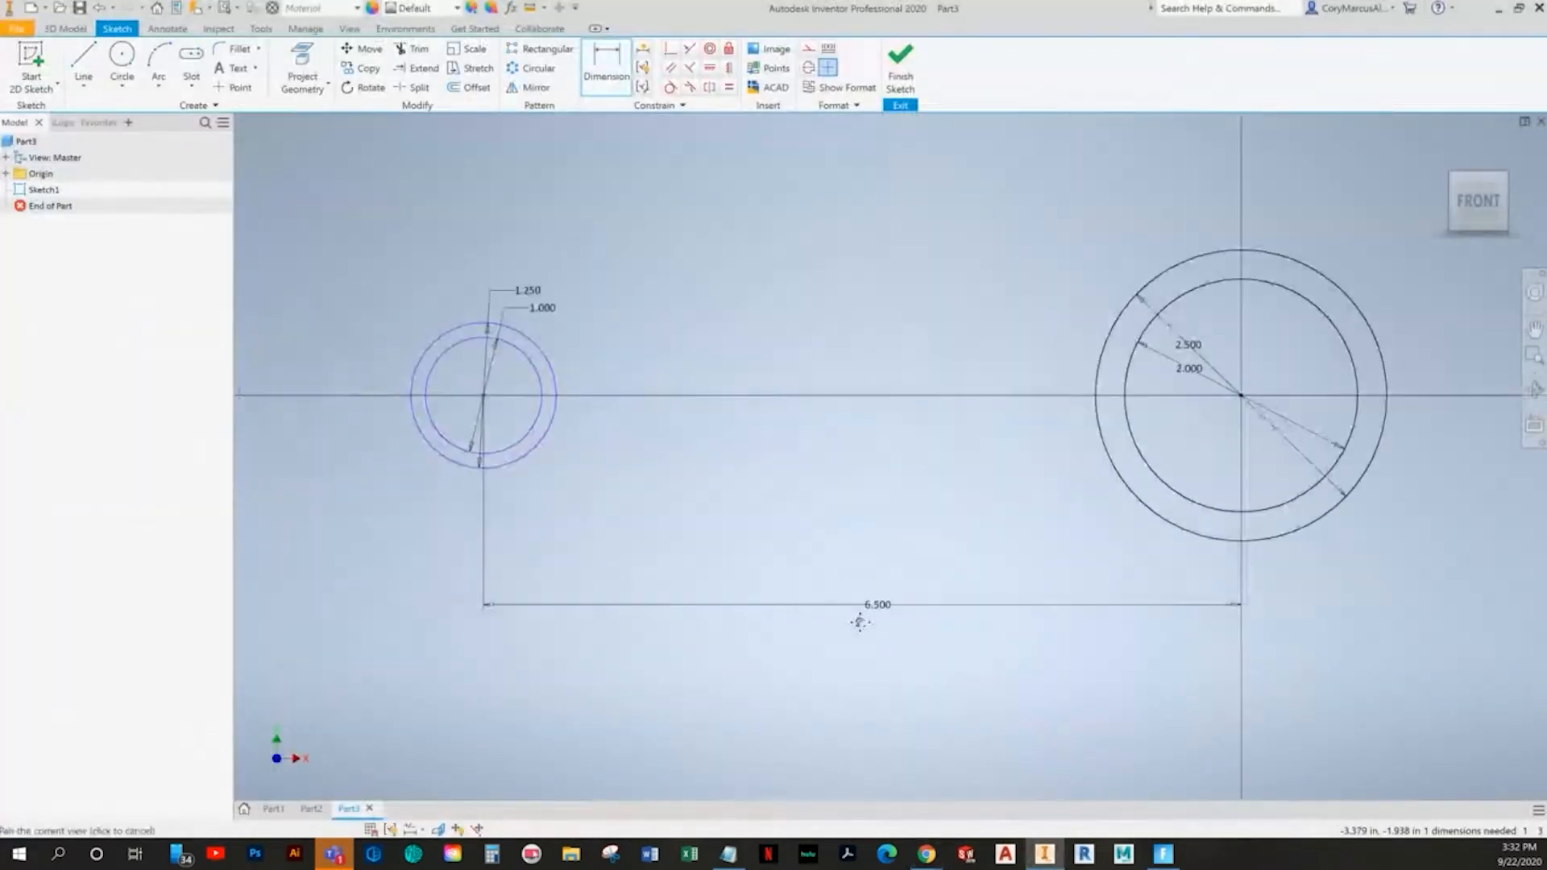
{"action": "left_click", "coordinate": [709, 67]}
{"action": "left_click", "coordinate": [485, 396]}
{"action": "left_click", "coordinate": [1240, 397]}
{"action": "right_click", "coordinate": [580, 179]}
{"action": "left_click", "coordinate": [498, 179]}
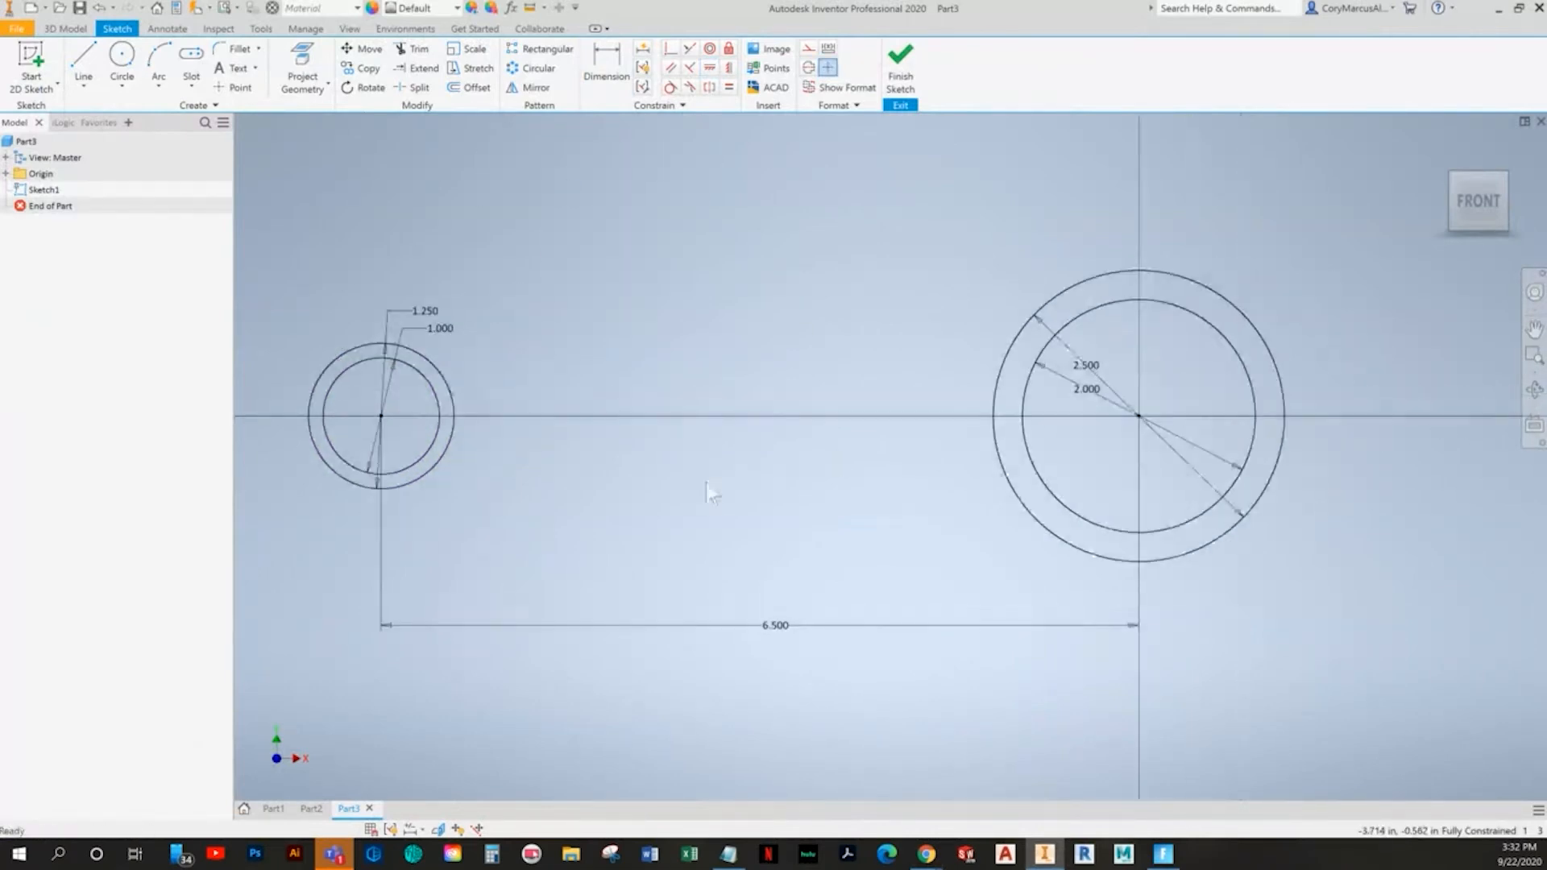
- Draw one horizontal line above and one below the large circles, each extending past both sides of their centre
{"action": "key", "text": "alt+Tab"}
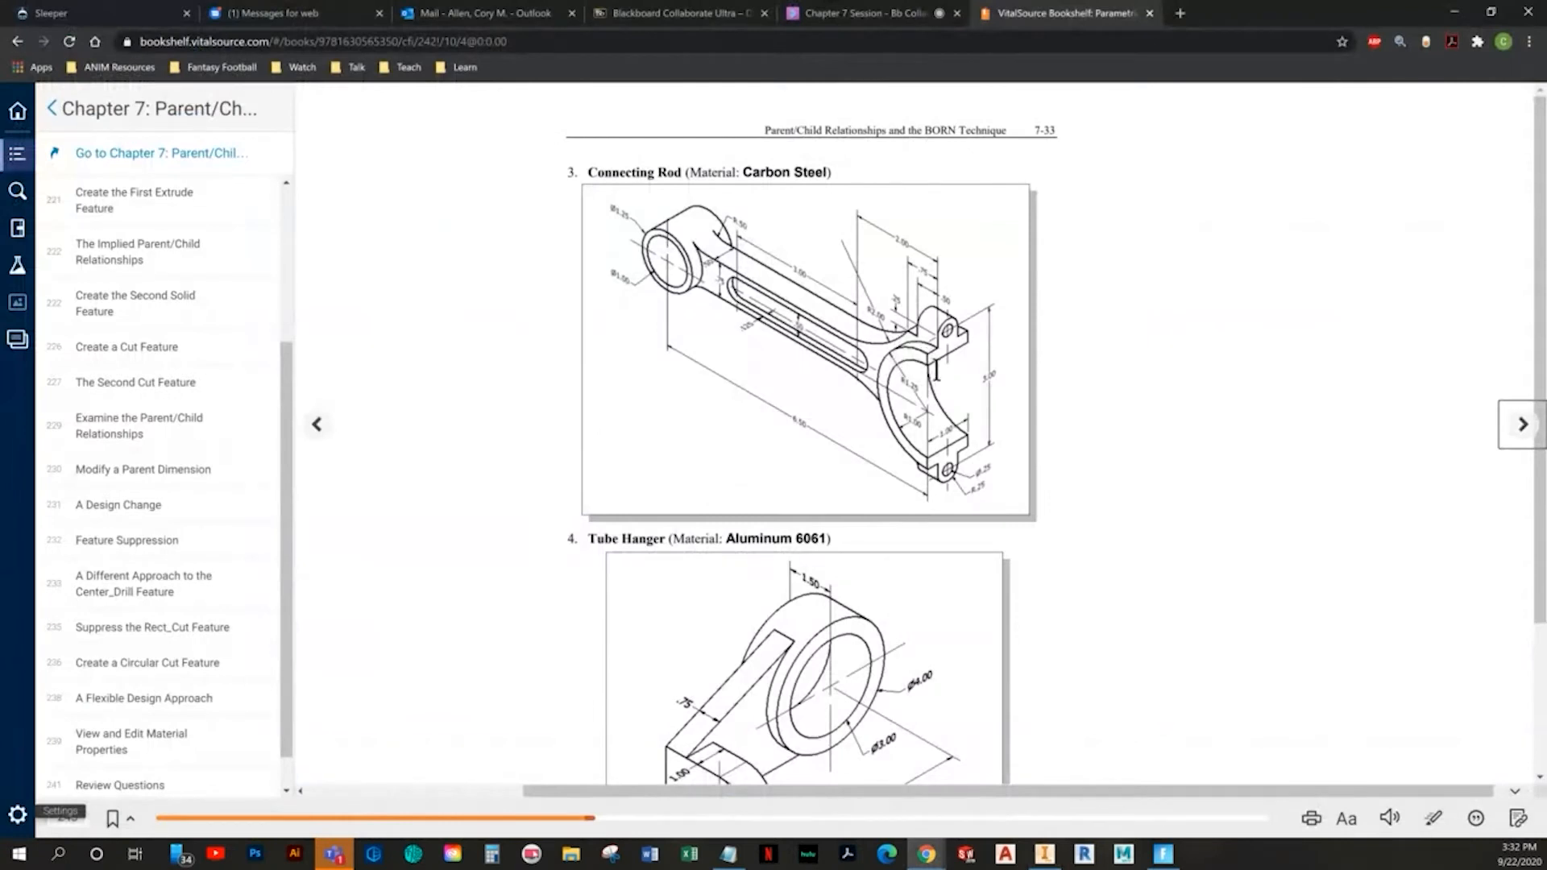
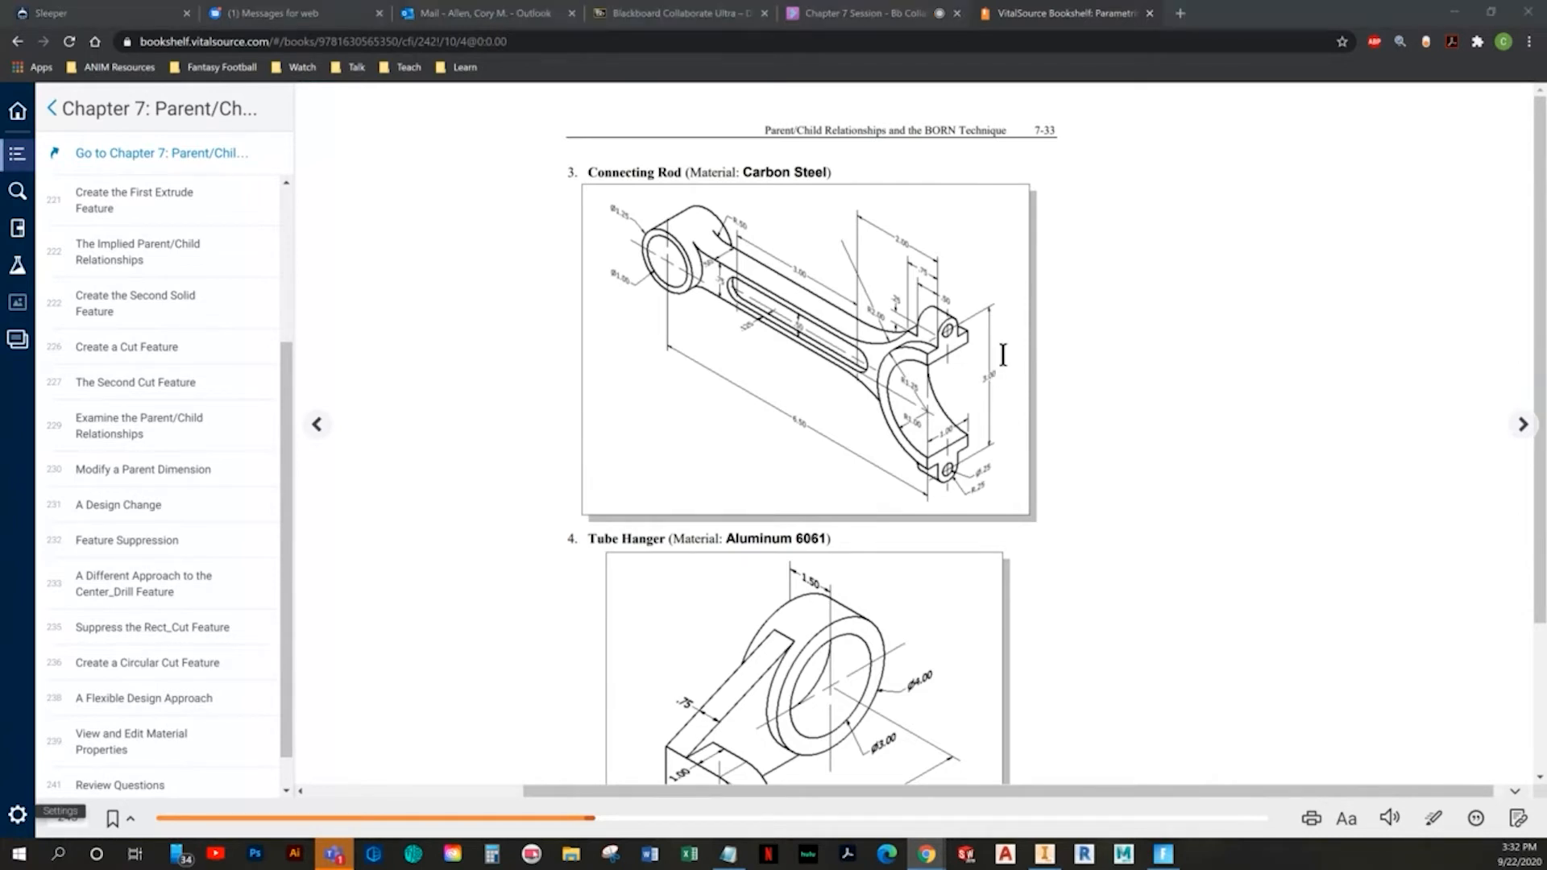
{"action": "key", "text": "alt+Tab"}
{"action": "middle_click_drag", "start_coordinate": [929, 354], "coordinate": [856, 393]}
{"action": "left_click", "coordinate": [89, 63]}
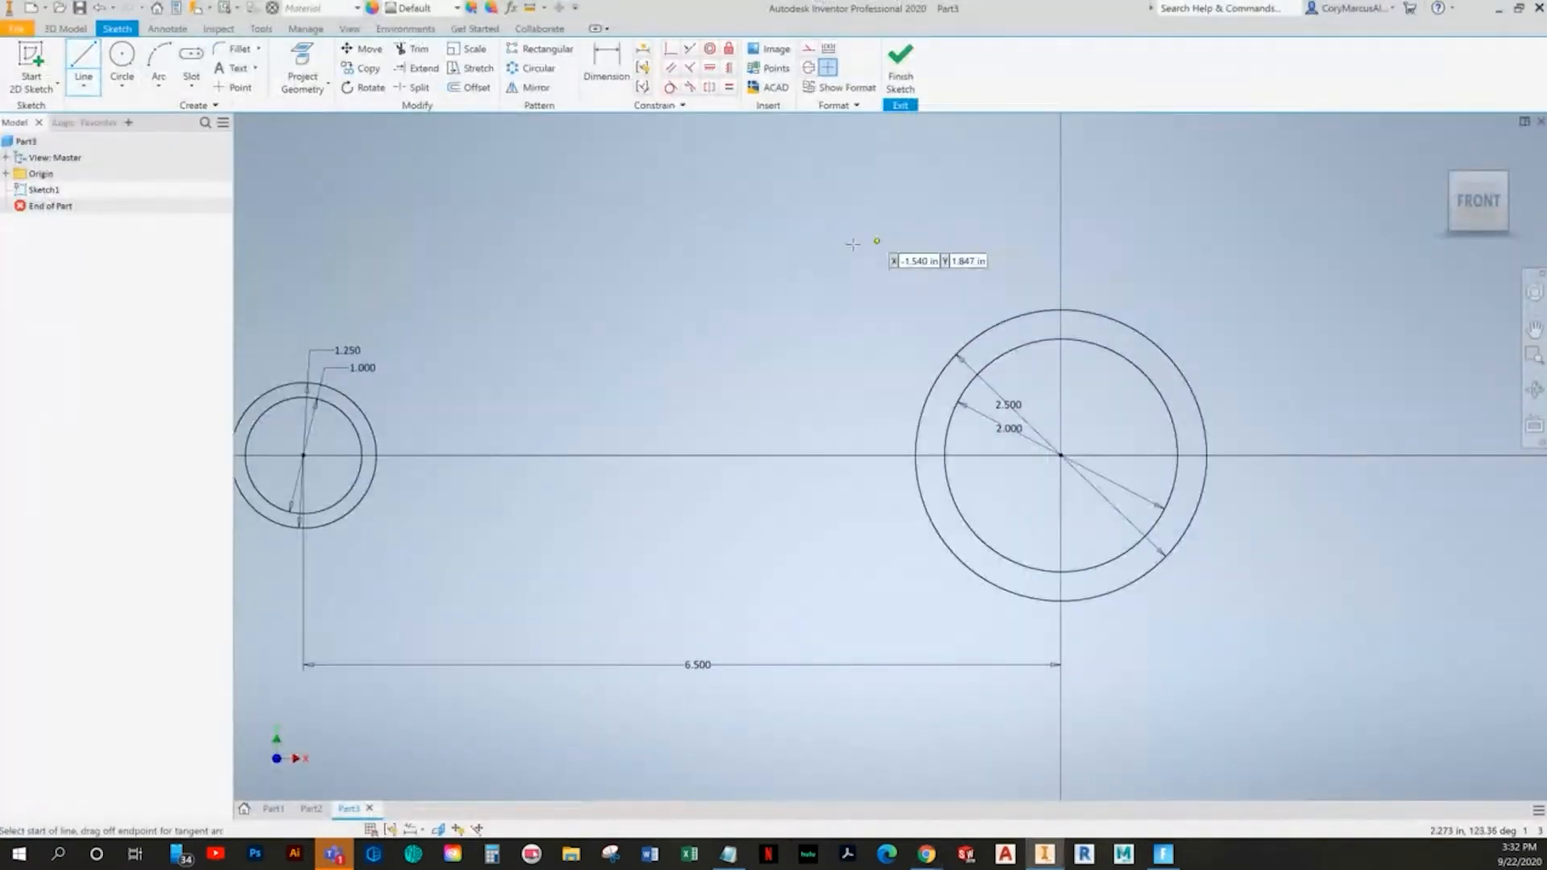
{"action": "left_click", "coordinate": [792, 255]}
{"action": "double_click", "coordinate": [1138, 256]}
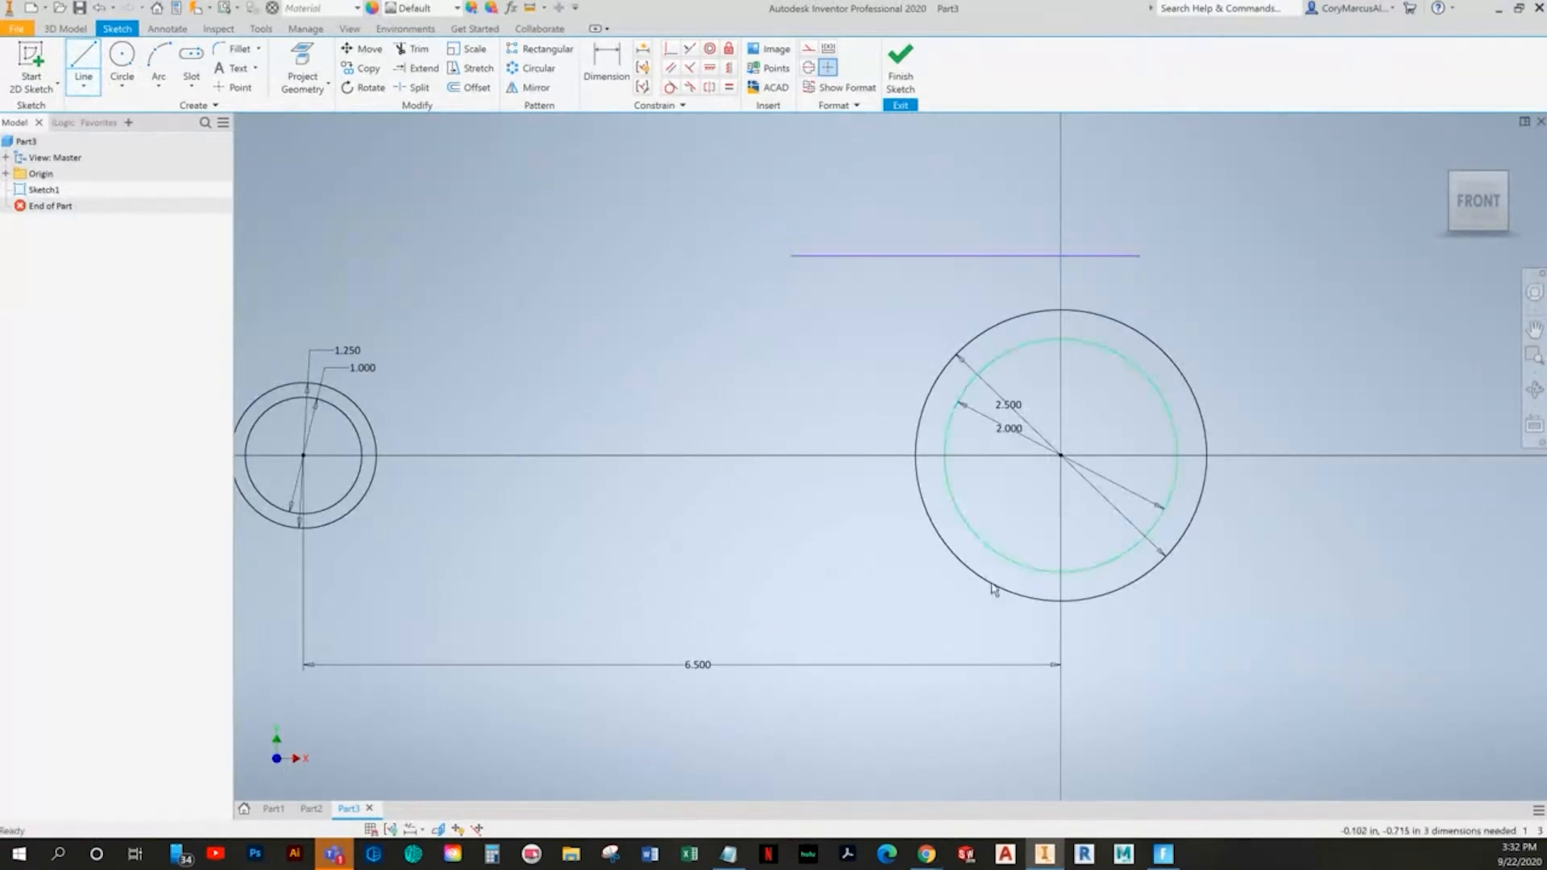
{"action": "left_click", "coordinate": [737, 625]}
{"action": "double_click", "coordinate": [1256, 626]}
- Constrain both horizontal lines tangent to the 2.500 in outer circle
{"action": "left_click", "coordinate": [670, 87]}
{"action": "left_click", "coordinate": [1043, 256]}
{"action": "left_click", "coordinate": [1096, 317]}
{"action": "left_click", "coordinate": [1192, 626]}
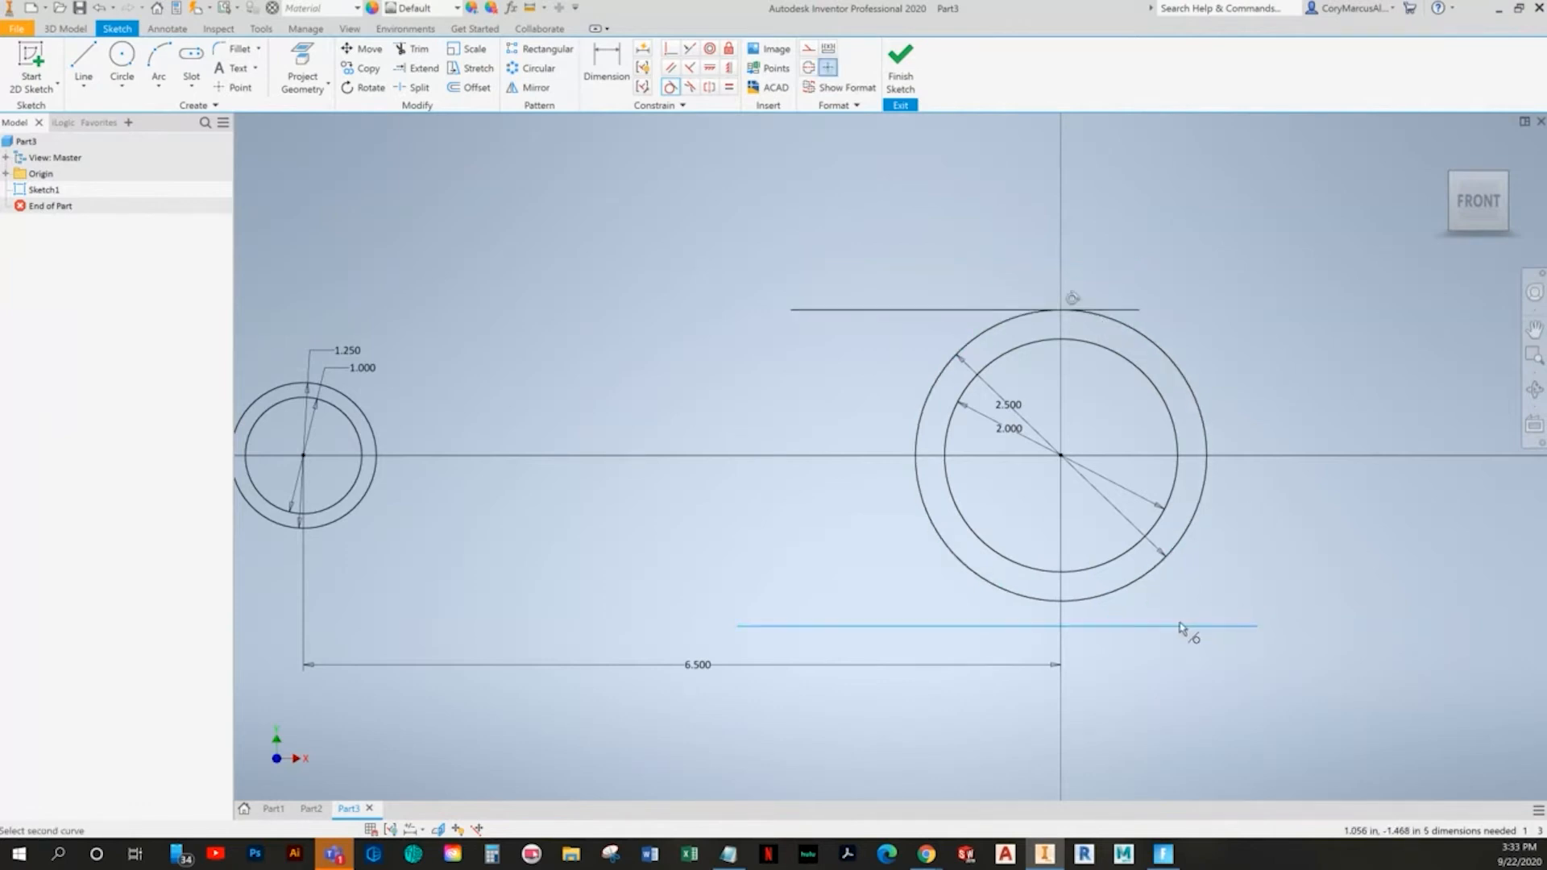
{"action": "left_click", "coordinate": [1162, 558]}
{"action": "key", "text": "Escape"}
- Draw a vertical line about 3.06 in long through the large circles' centre, crossing both tangent lines
{"action": "key", "text": "alt+Tab"}
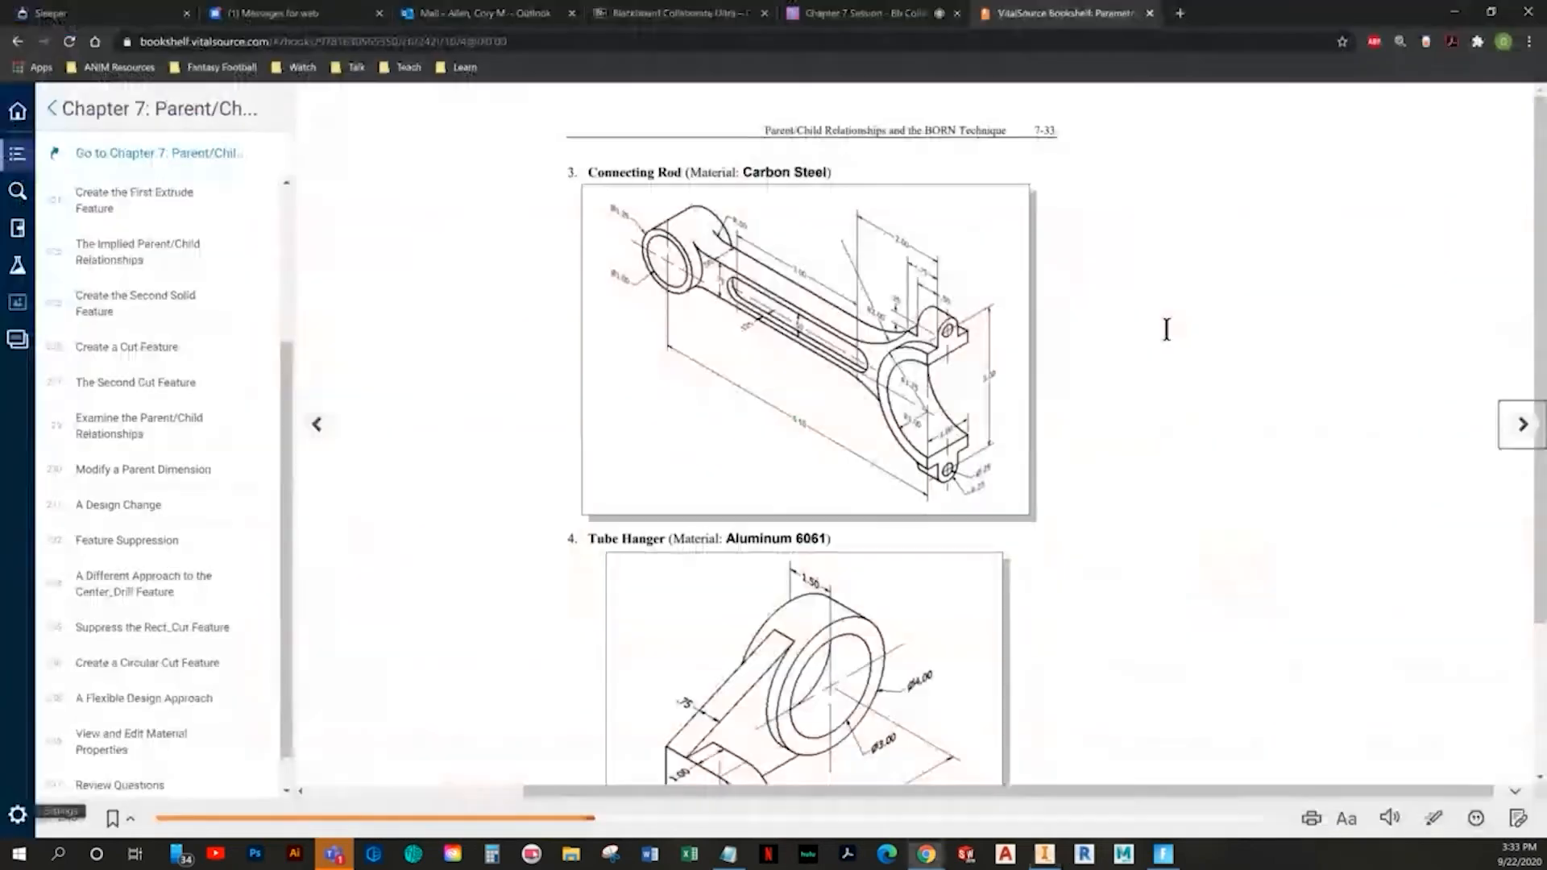
{"action": "key", "text": "alt+Tab"}
{"action": "key", "text": "l"}
{"action": "left_click", "coordinate": [1062, 277]}
{"action": "left_click", "coordinate": [1071, 630]}
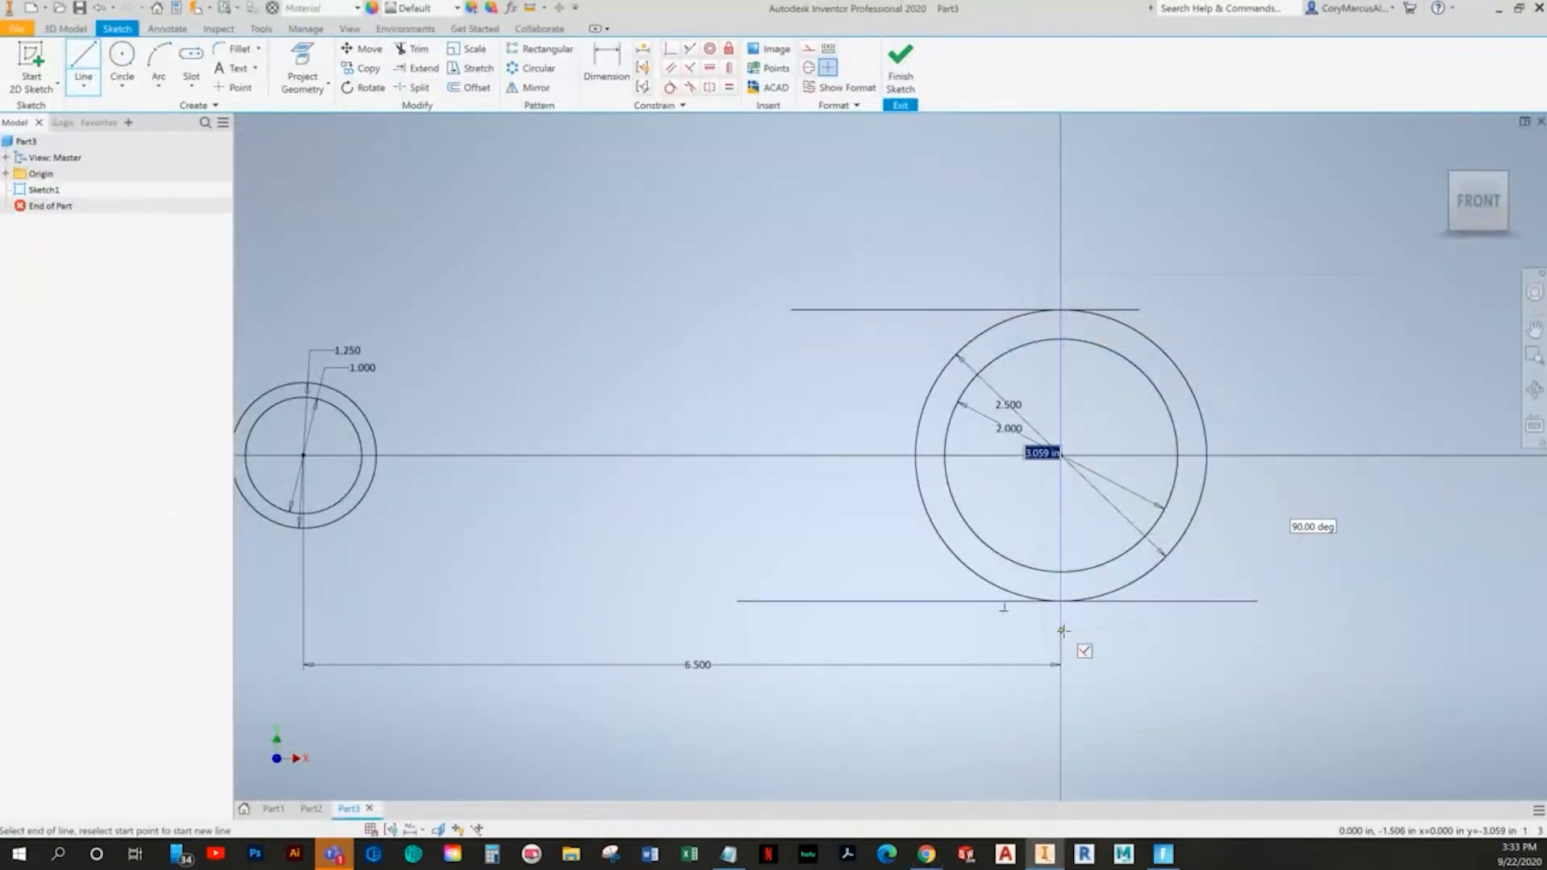
{"action": "key", "text": "Escape"}
- Trim away the right halves of the large circles and the tangent line portions beyond the vertical line
{"action": "left_click", "coordinate": [413, 48]}
{"action": "mouse_move", "coordinate": [1040, 290]}
{"action": "left_mouse_down"}
{"action": "mouse_move", "coordinate": [1076, 319]}
{"action": "mouse_move", "coordinate": [1078, 347]}
{"action": "left_mouse_up"}
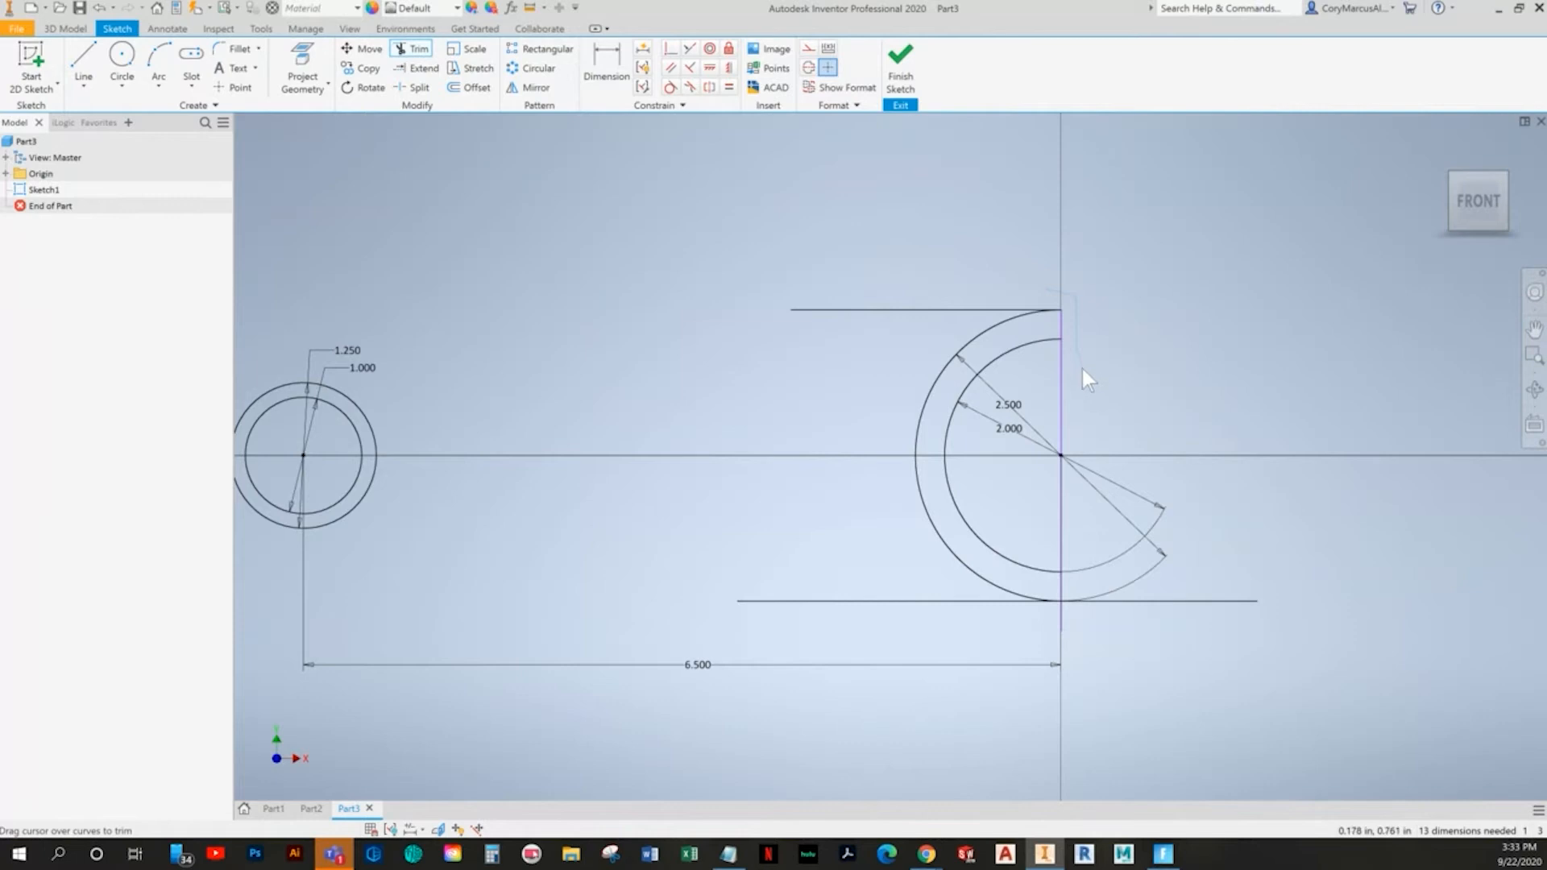
{"action": "left_click", "coordinate": [1062, 597]}
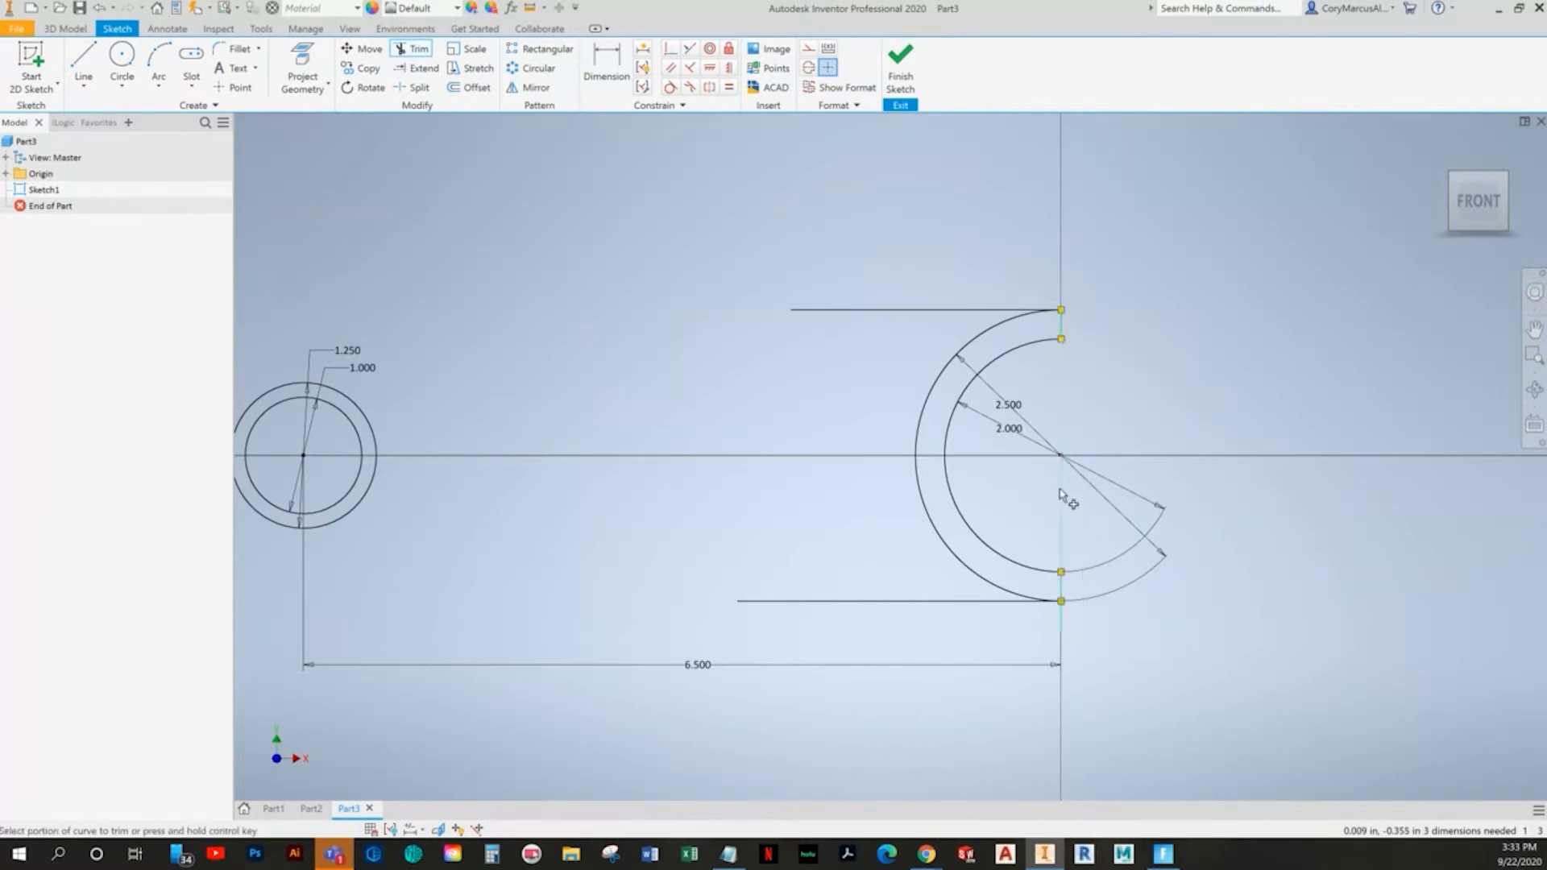
{"action": "key", "text": "Escape"}
- Replace the large arcs' diameter dimensions with radius dimensions of 1.000 in for the inner arc and 1.250 in for the outer arc
{"action": "key", "text": "d"}
{"action": "left_click", "coordinate": [1024, 345]}
{"action": "left_click", "coordinate": [1132, 377]}
{"action": "key", "text": "Return"}
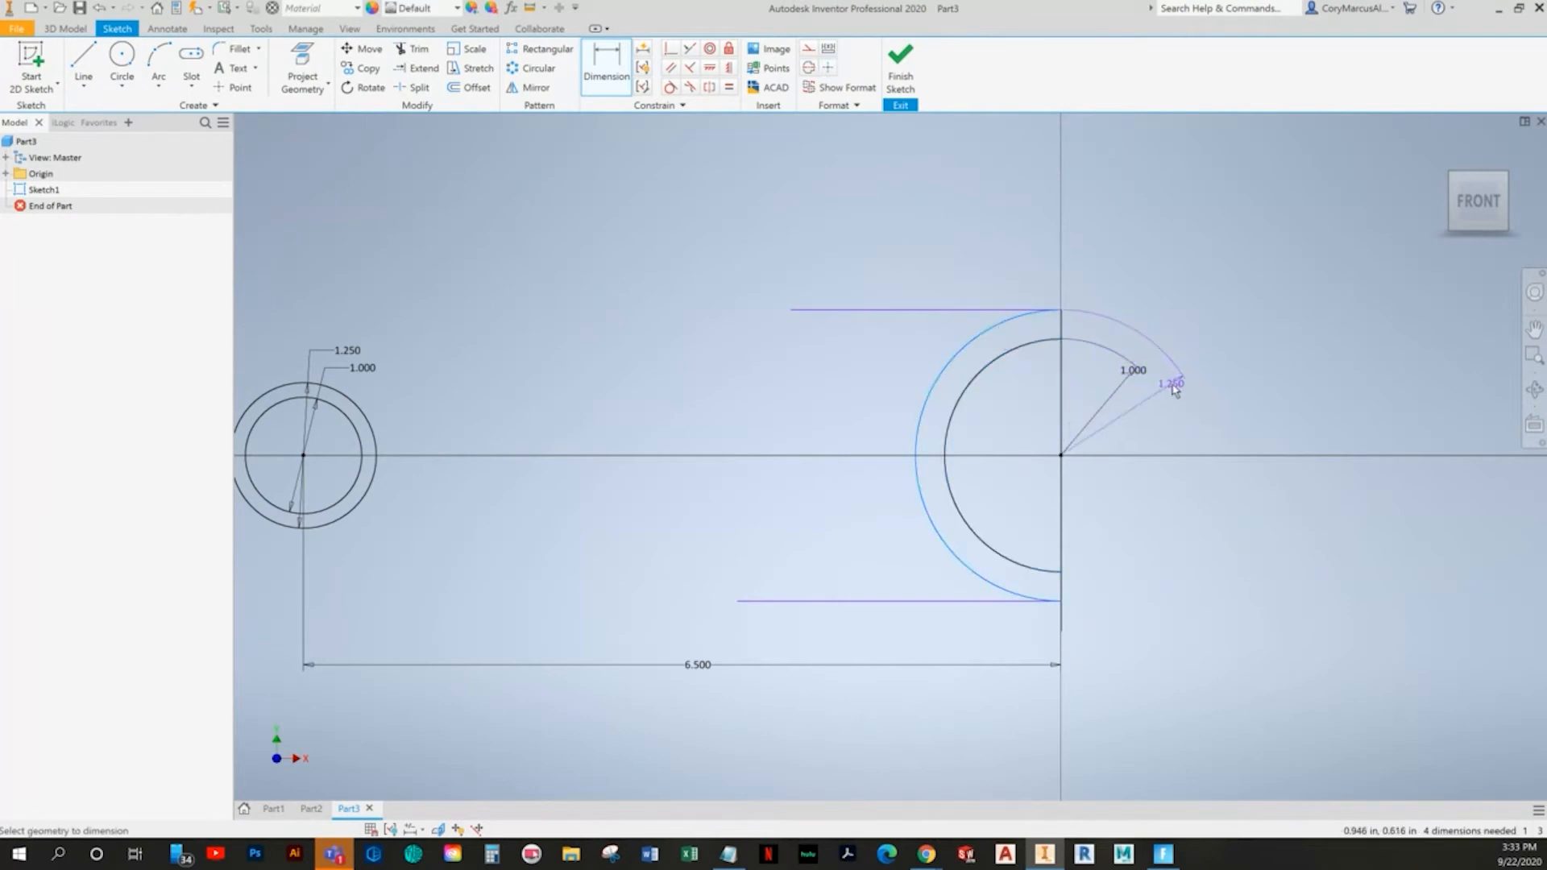
{"action": "left_click", "coordinate": [1170, 414]}
{"action": "key", "text": "Return"}
{"action": "key", "text": "Escape"}
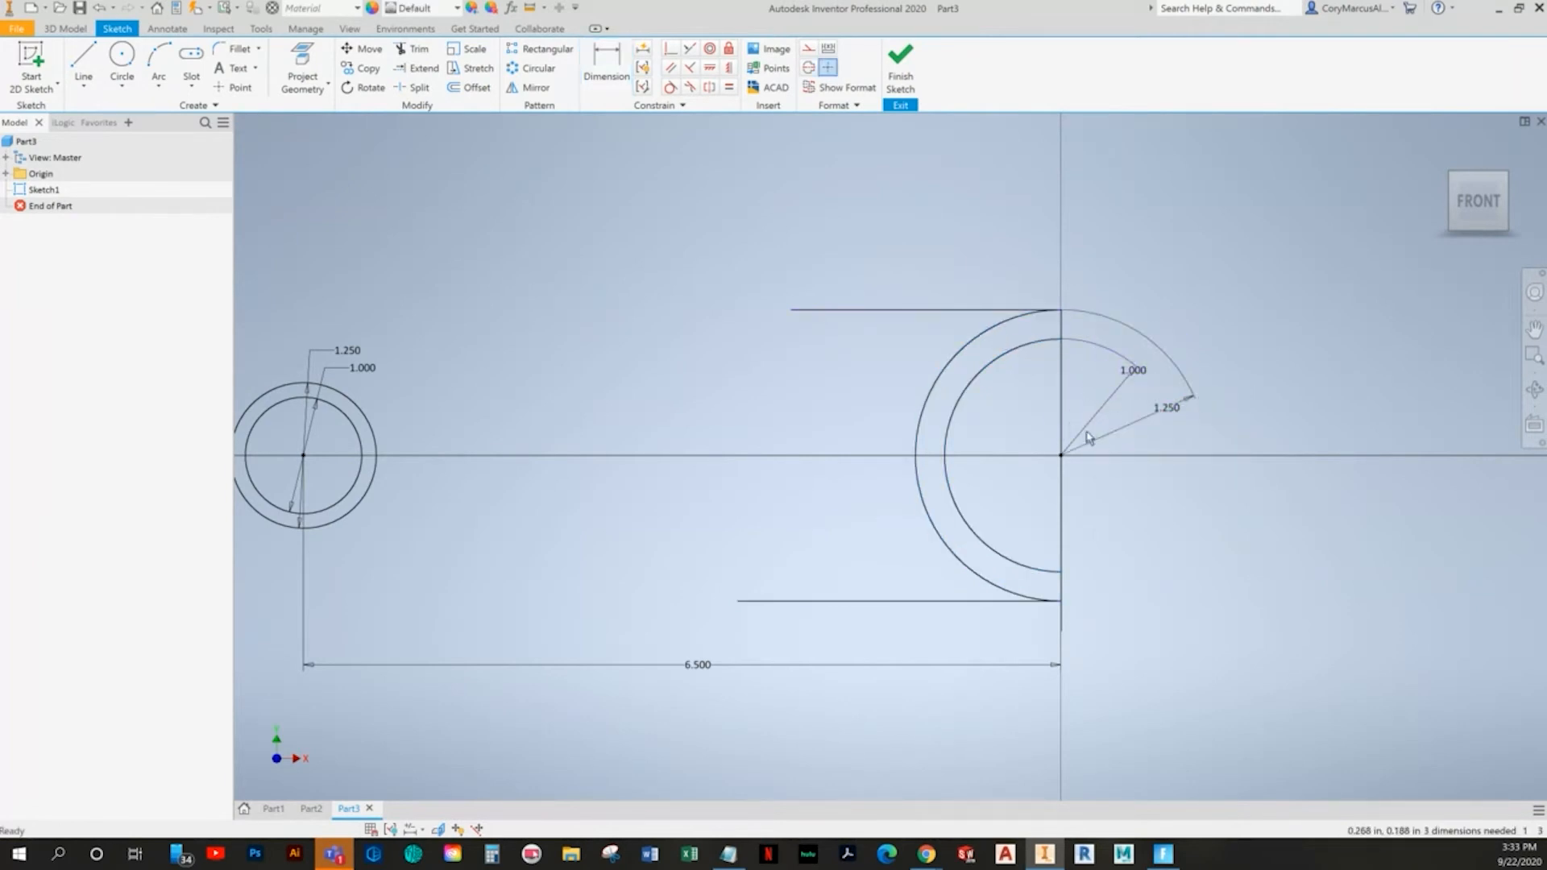
- Draw two horizontal lines about 0.57 in apart, one above and one below the centreline, from inside the small circles to beyond the large arcs
{"action": "key", "text": "alt+Tab"}
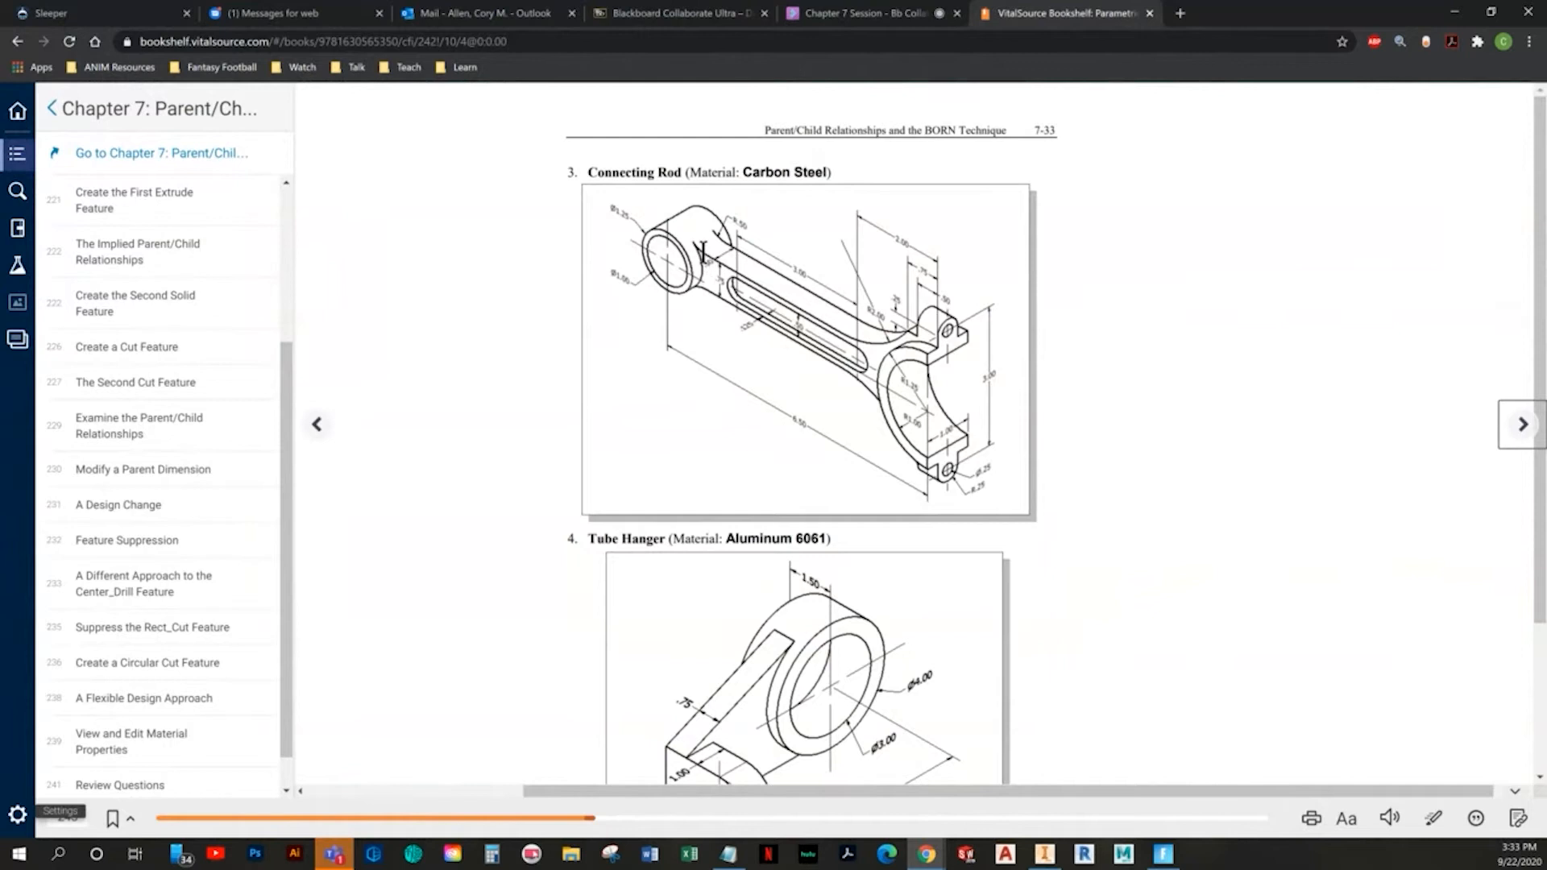
{"action": "key", "text": "alt+Tab"}
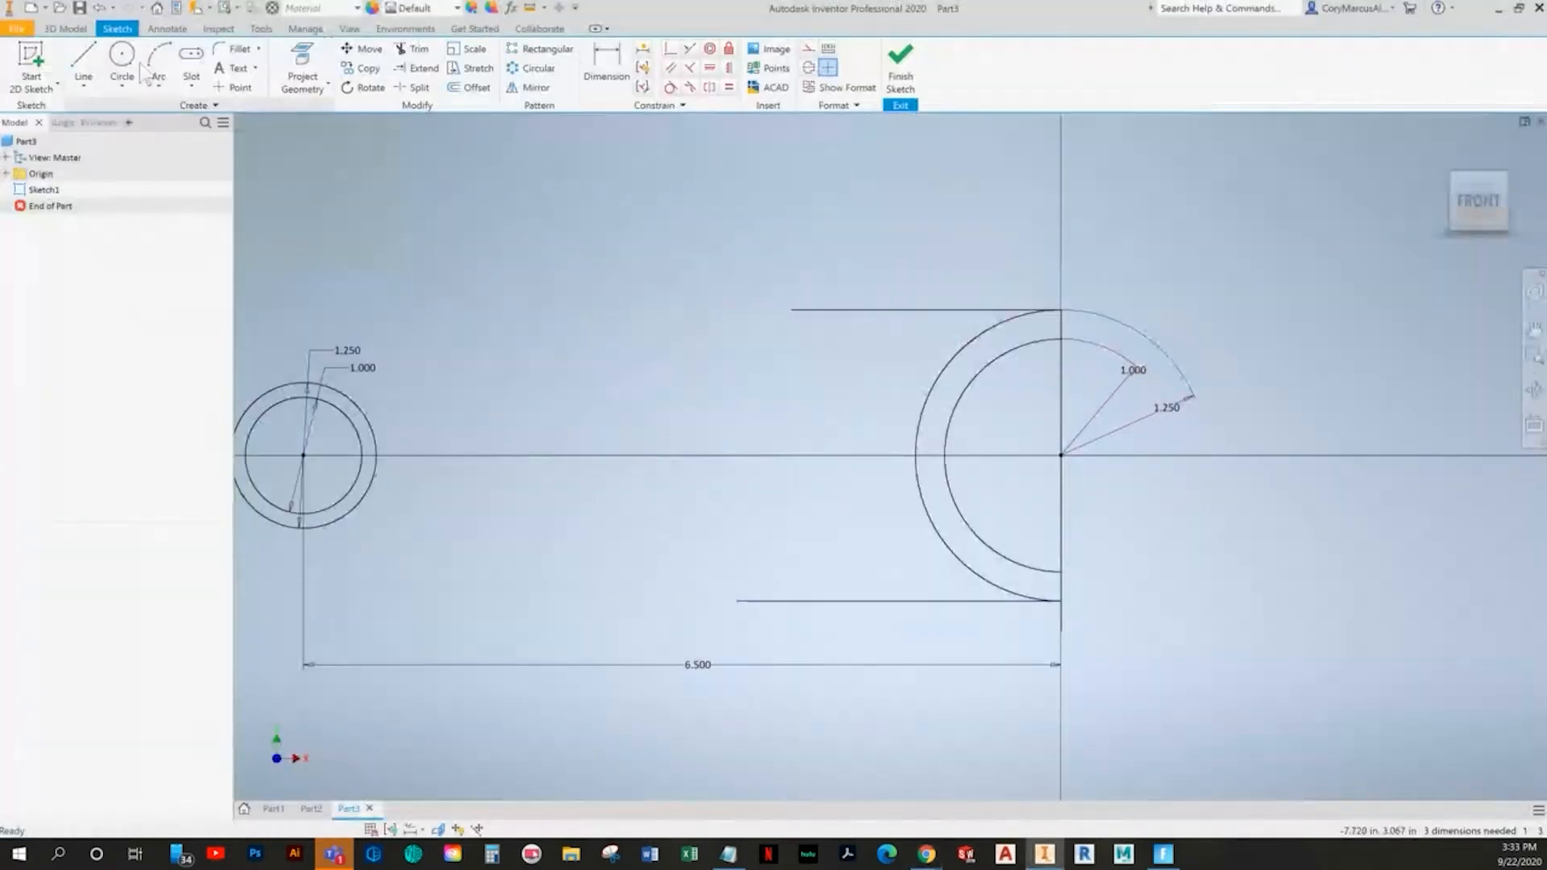
{"action": "key", "text": "F2"}
{"action": "left_click_drag", "start_coordinate": [640, 403], "coordinate": [655, 406]}
{"action": "key", "text": "l"}
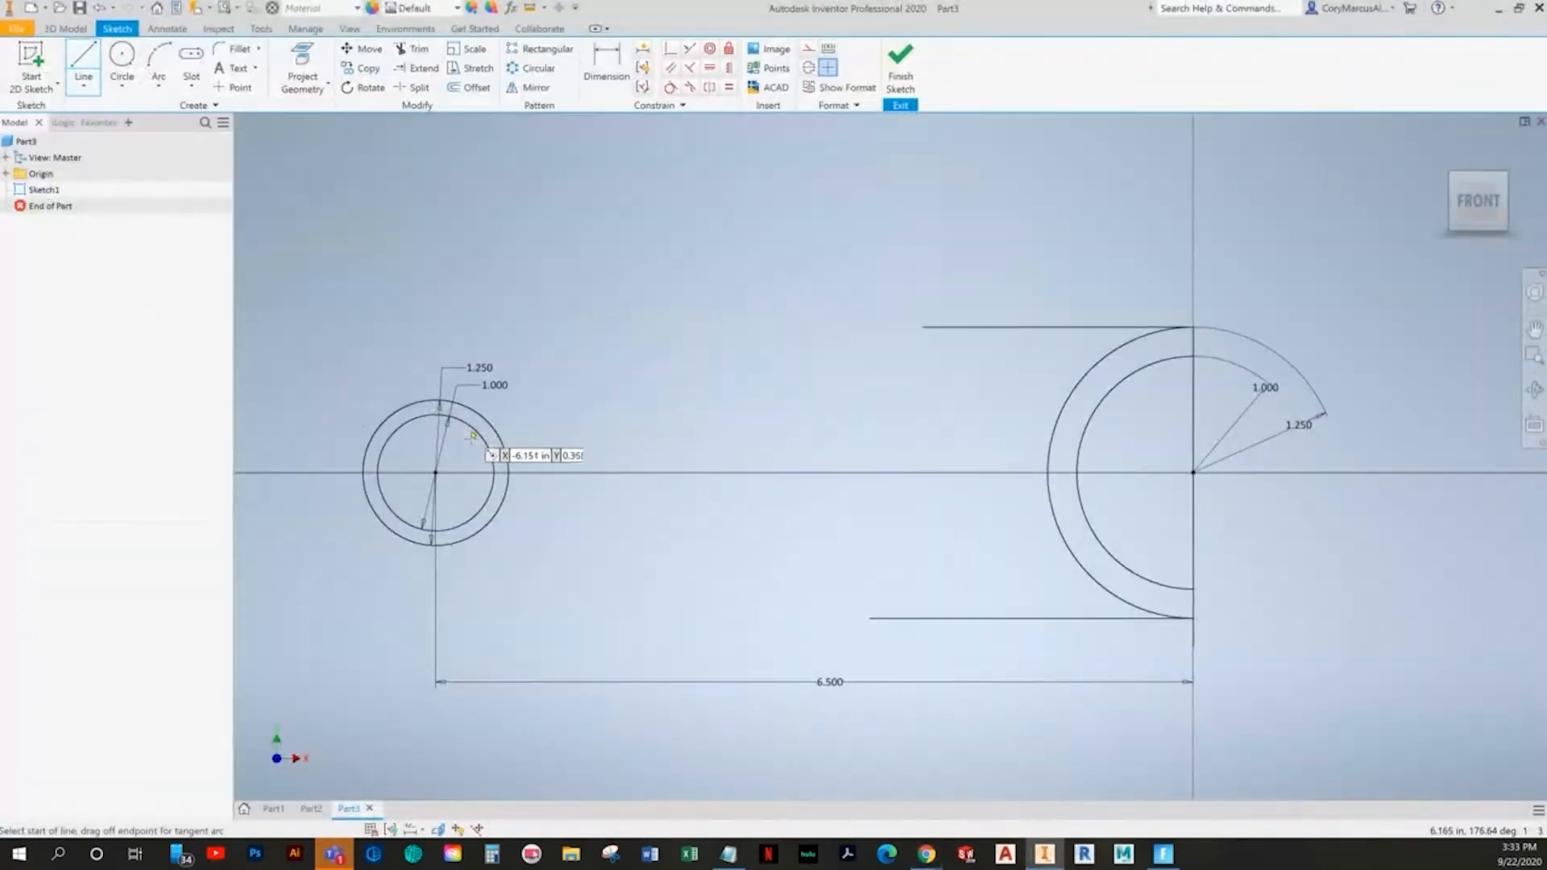
{"action": "left_click", "coordinate": [464, 441]}
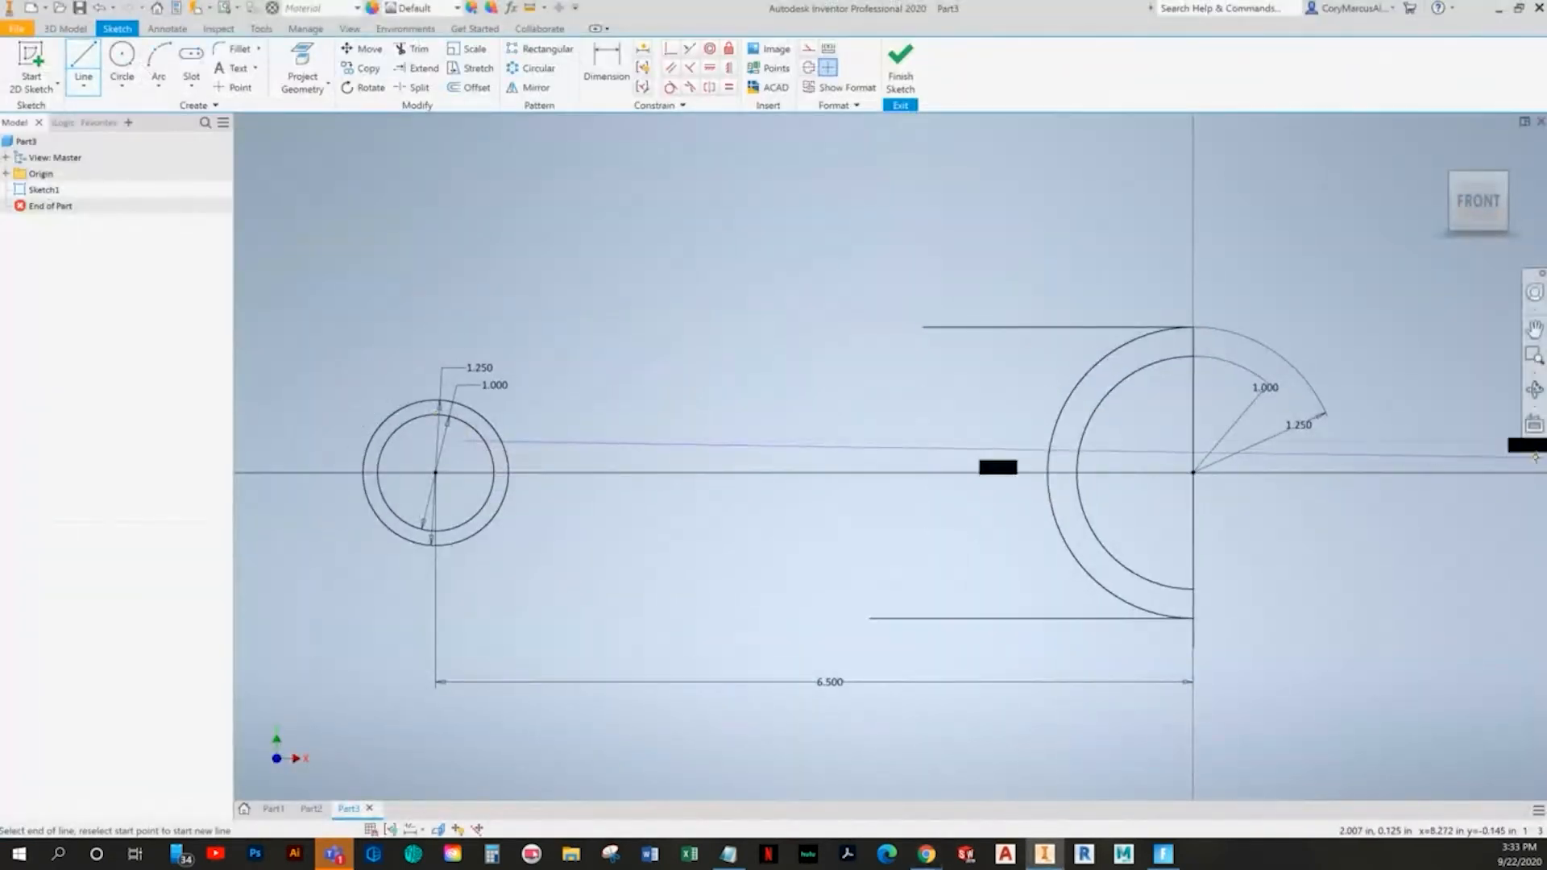
{"action": "left_click", "coordinate": [1419, 441]}
{"action": "left_click", "coordinate": [455, 507]}
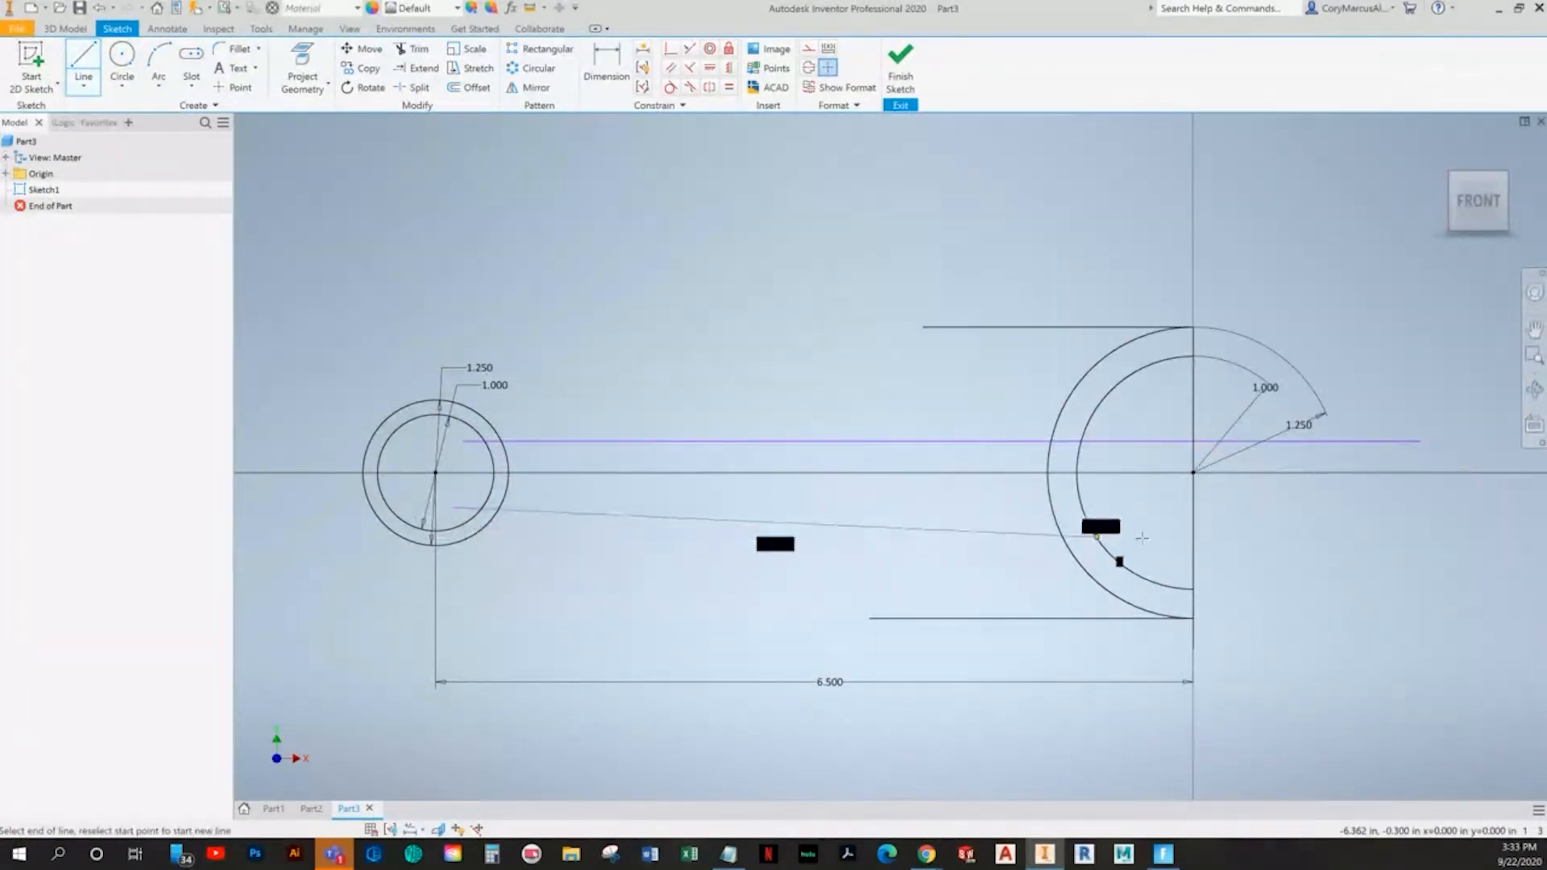
{"action": "left_click", "coordinate": [1409, 507]}
{"action": "key", "text": "Escape"}
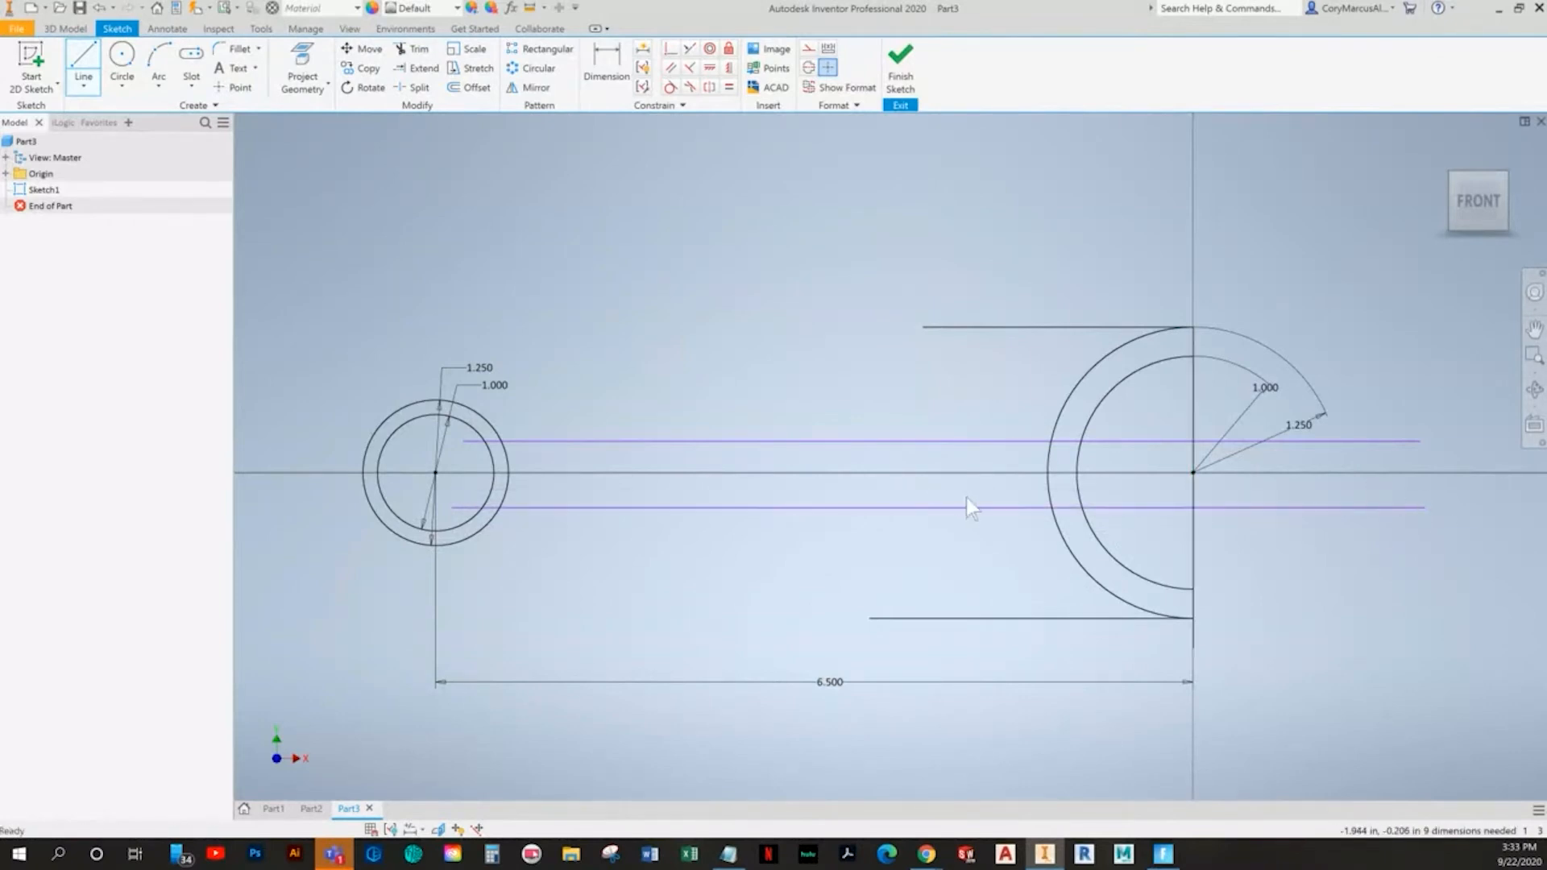
- Dimension the spacing between the two long rod lines and set it to 0.75 in
{"action": "middle_click_drag", "start_coordinate": [966, 497], "coordinate": [916, 501]}
{"action": "left_click", "coordinate": [606, 64]}
{"action": "left_click", "coordinate": [643, 510]}
{"action": "left_click", "coordinate": [641, 445]}
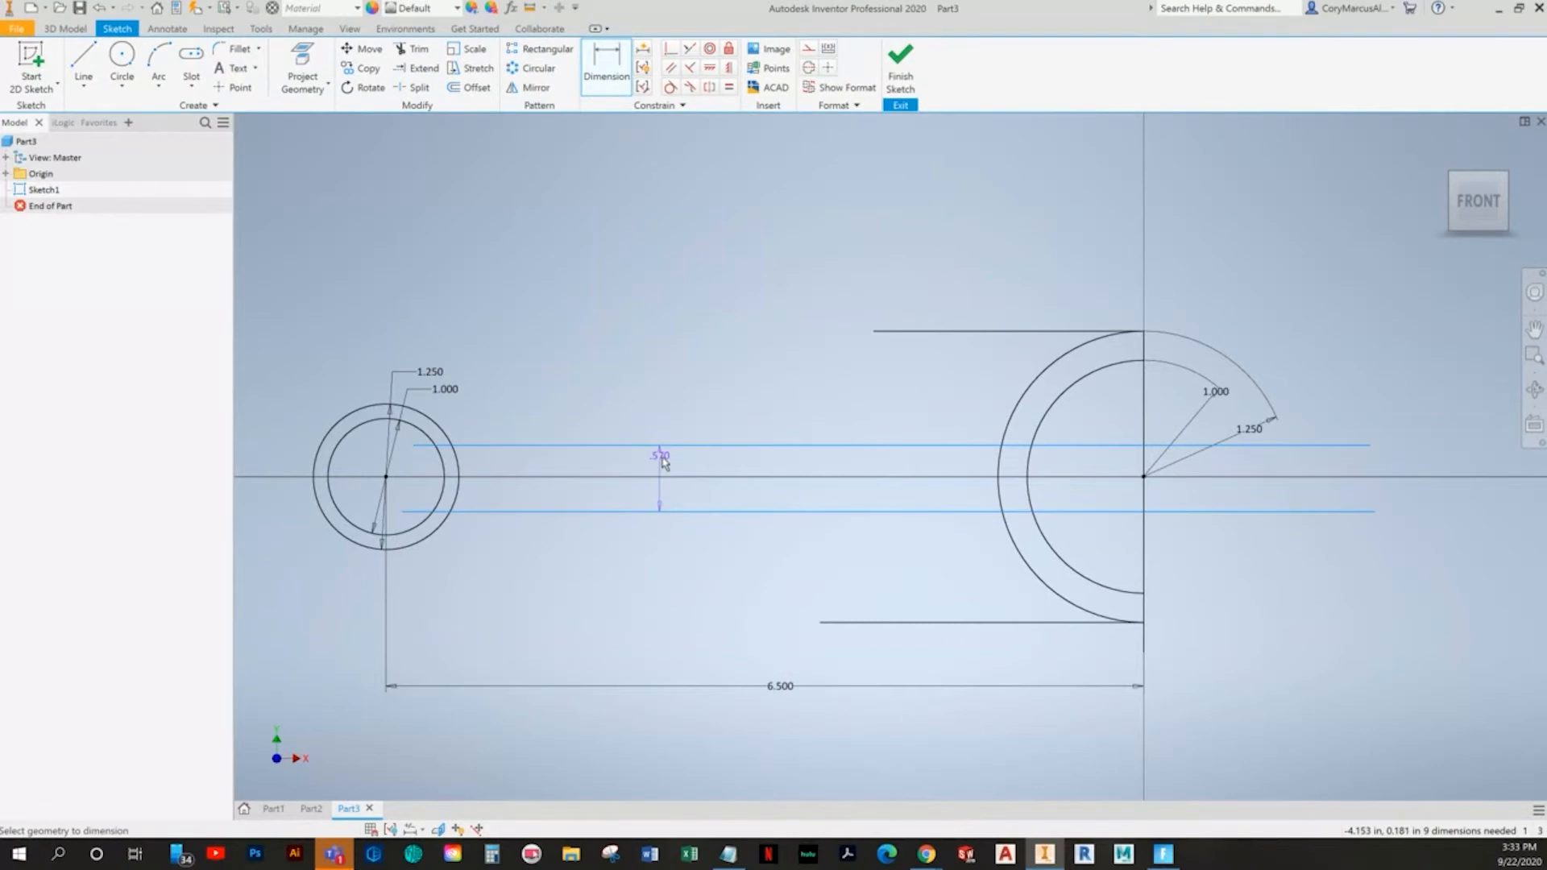
{"action": "left_click", "coordinate": [689, 488]}
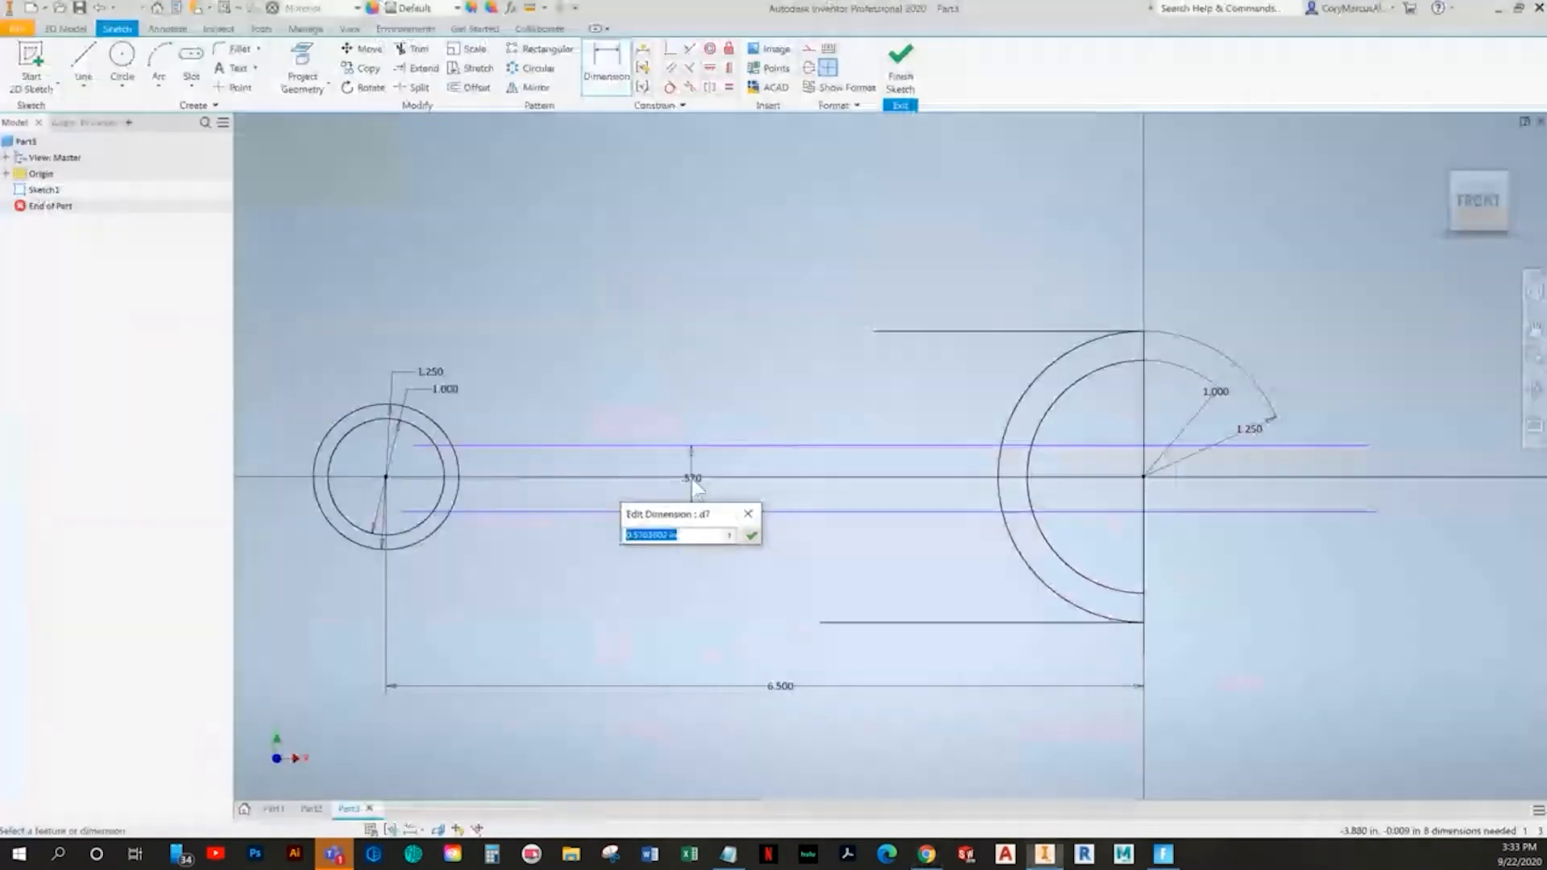
{"action": "type", "text": ".75"}
{"action": "key", "text": "Return"}
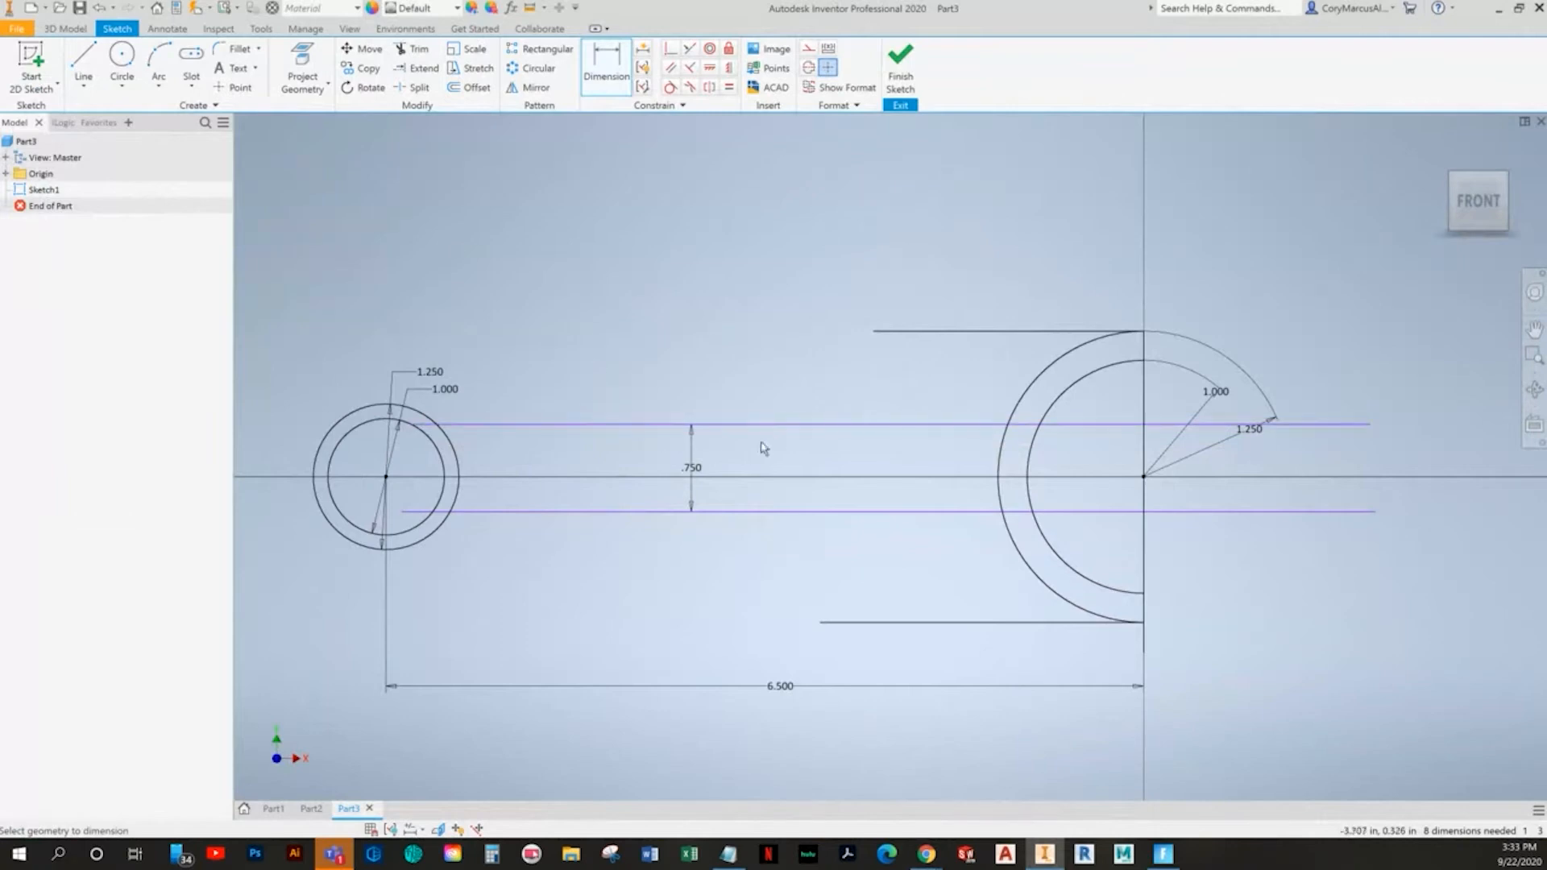
- Dimension the upper rod line's height above the large arcs' centre with the formula d7/2
{"action": "left_click", "coordinate": [806, 425]}
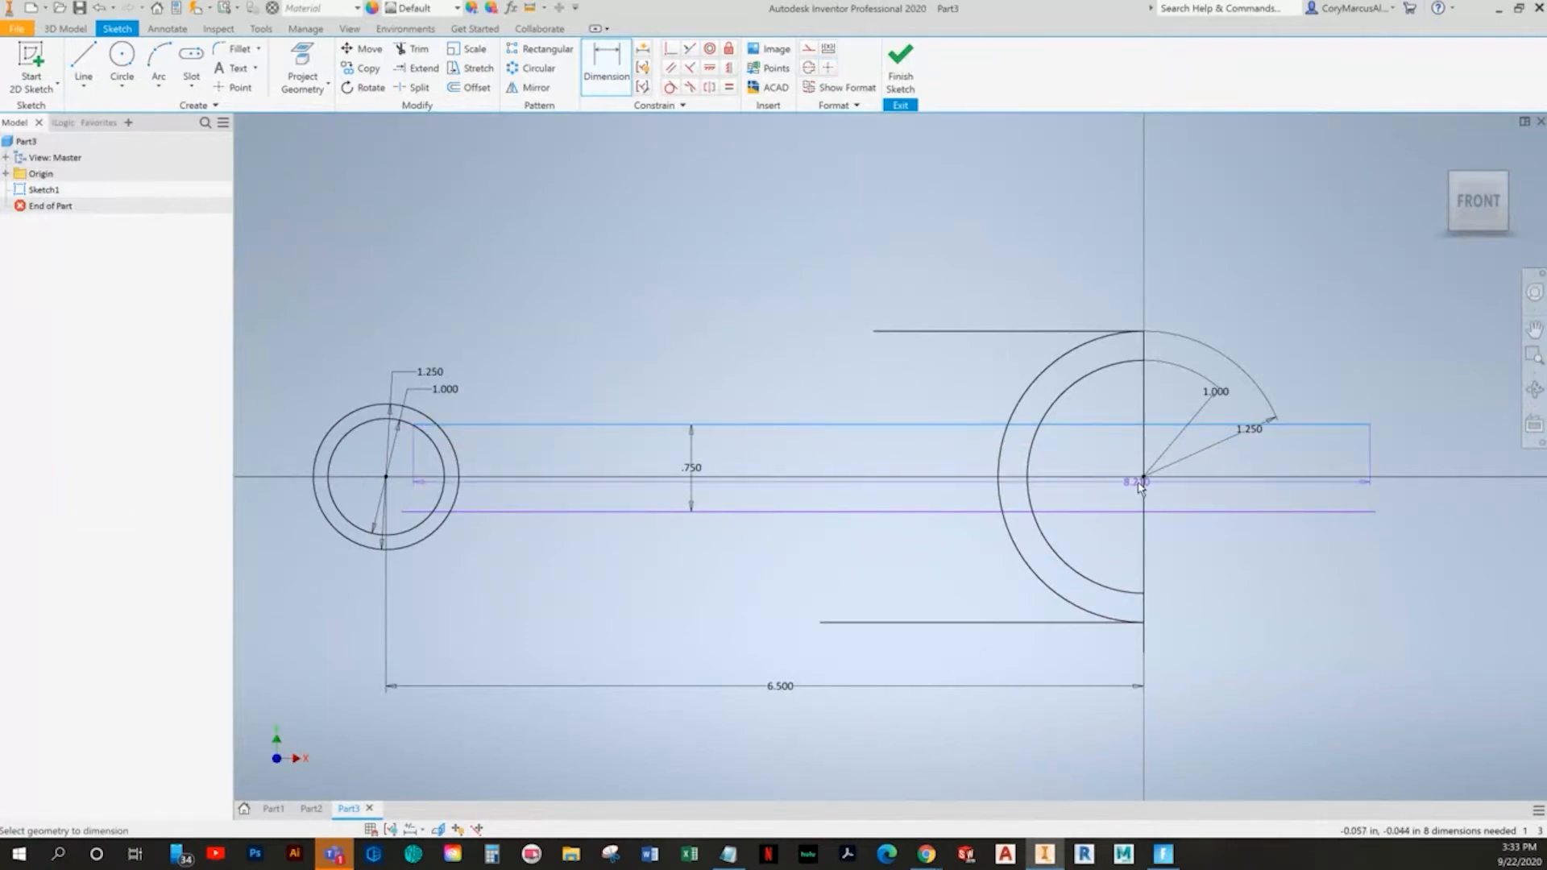
{"action": "left_click", "coordinate": [740, 451]}
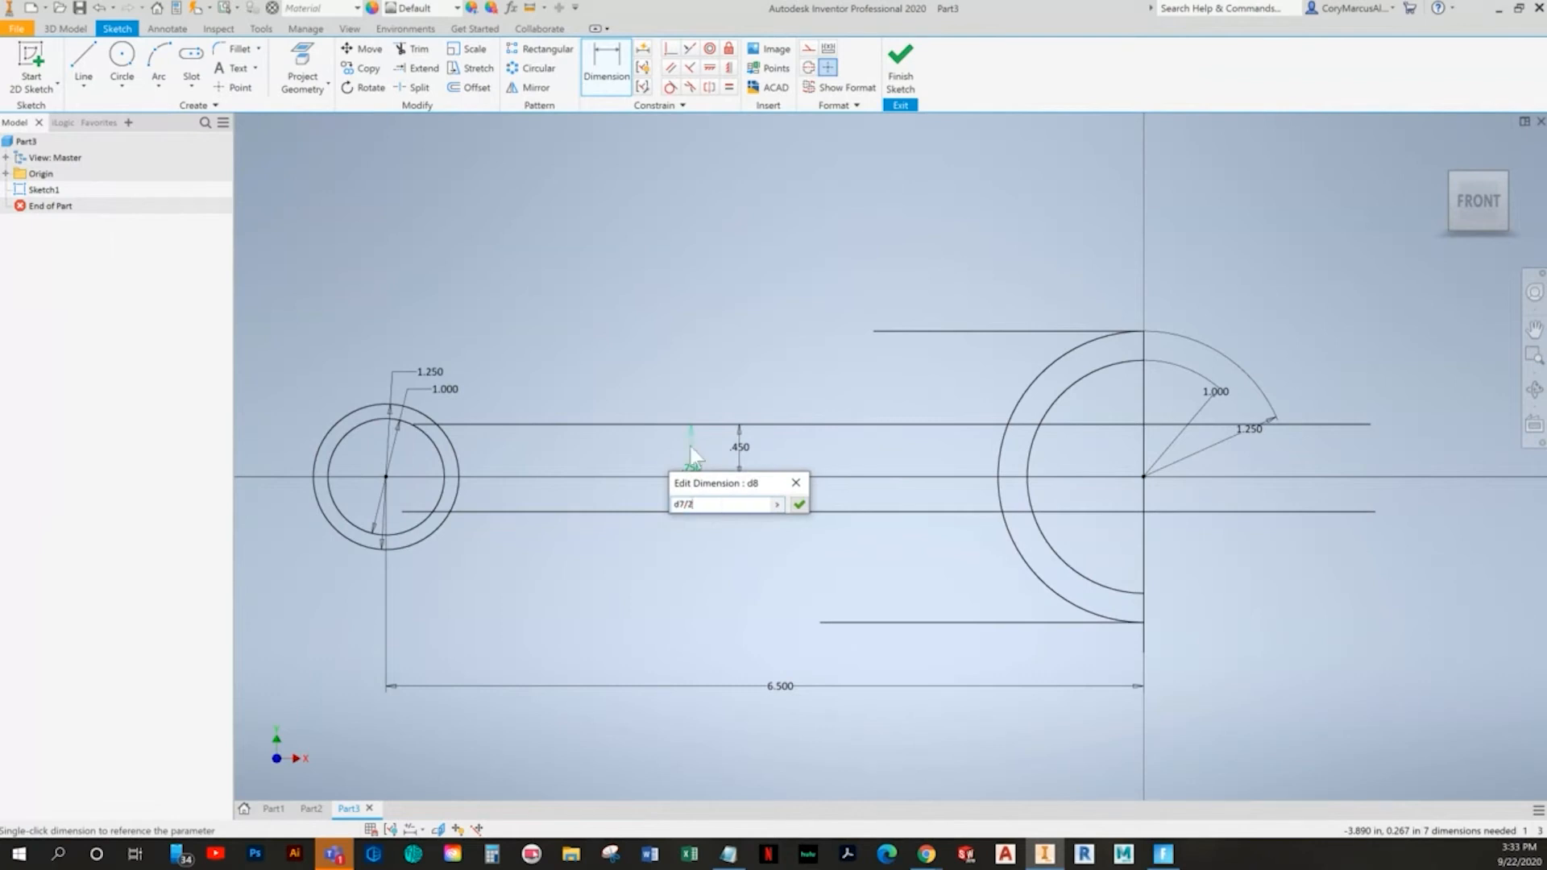
{"action": "key", "text": "Return"}
{"action": "left_click", "coordinate": [694, 452]}
{"action": "key", "text": "Escape"}
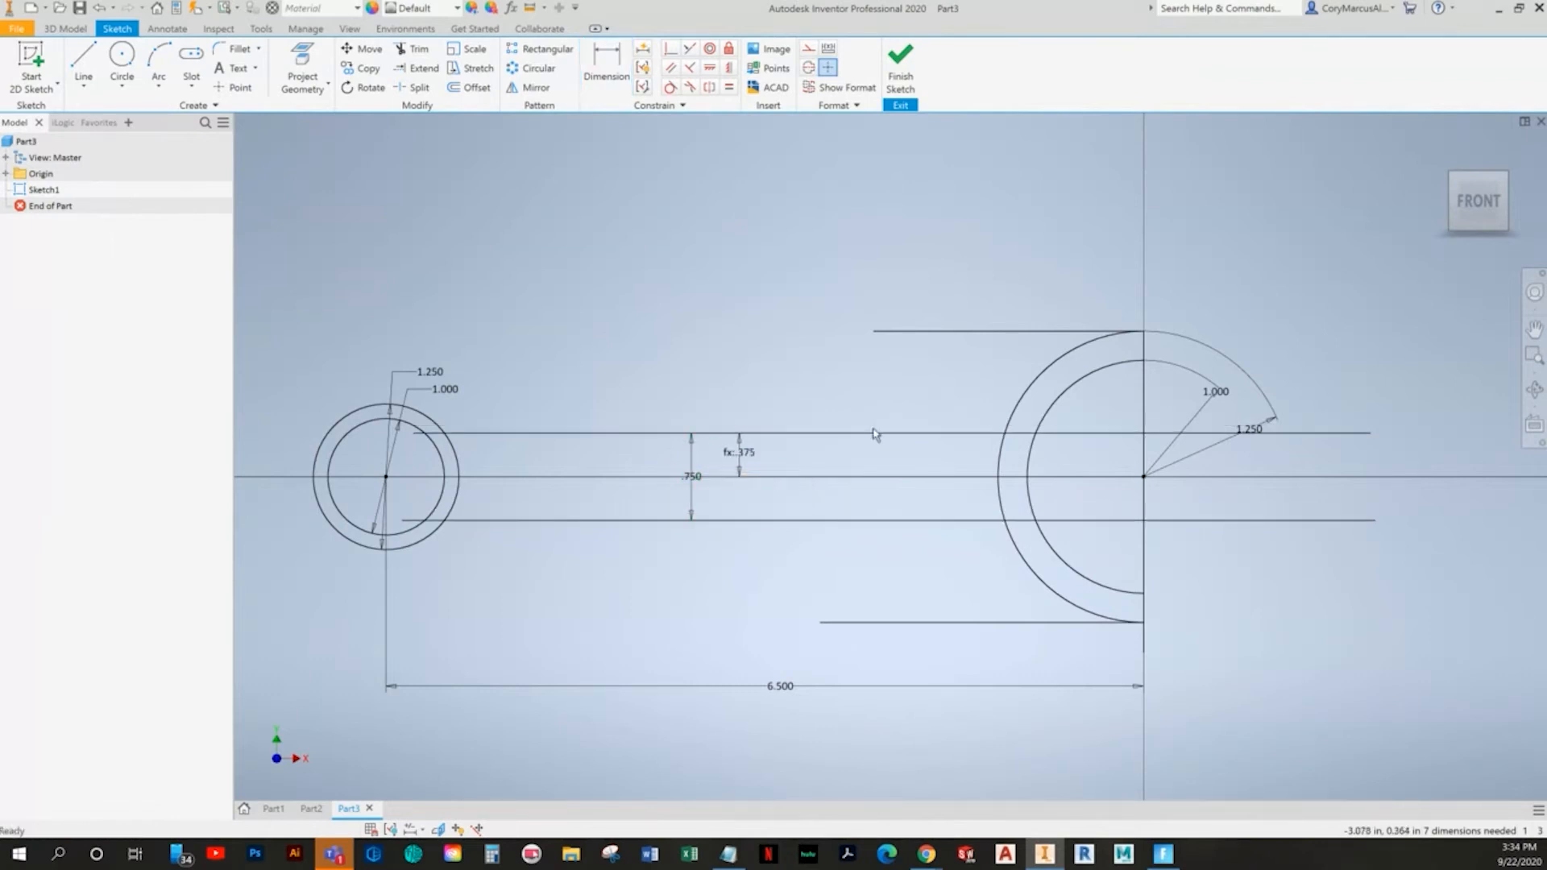
- Trim both rod lines back to the inner large arc and remove the vertical segment between that arc's ends
{"action": "middle_click_drag", "start_coordinate": [880, 449], "coordinate": [843, 449]}
{"action": "left_click", "coordinate": [412, 52]}
{"action": "left_click_drag", "start_coordinate": [1306, 397], "coordinate": [1195, 550]}
{"action": "left_click_drag", "start_coordinate": [1065, 421], "coordinate": [1053, 522]}
{"action": "key", "text": "Escape"}
{"action": "key", "text": "x"}
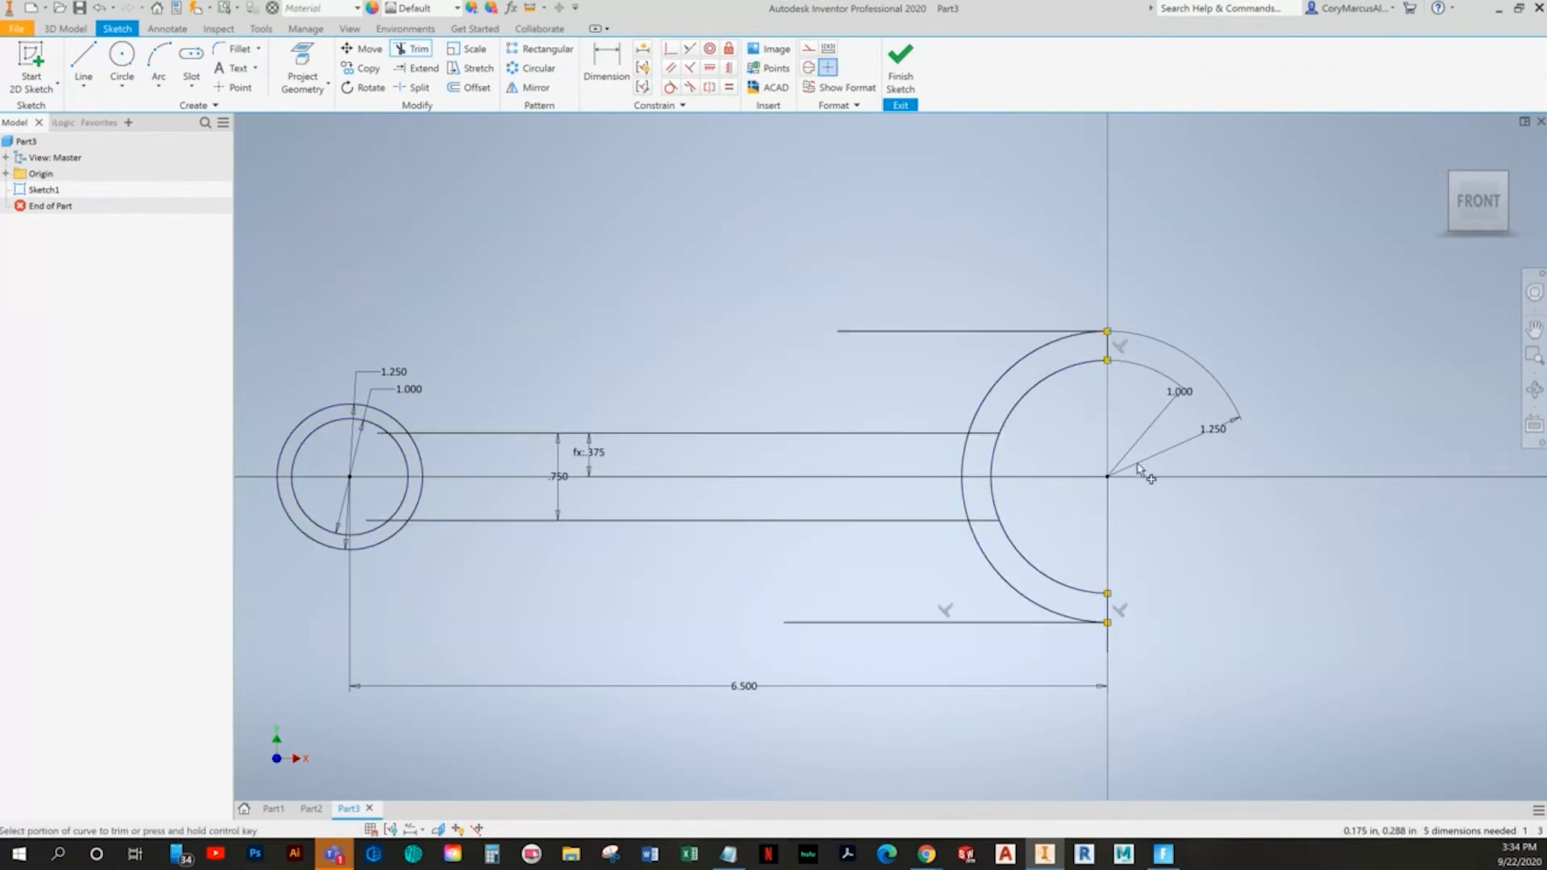
{"action": "left_click", "coordinate": [1108, 548]}
{"action": "key", "text": "Escape"}
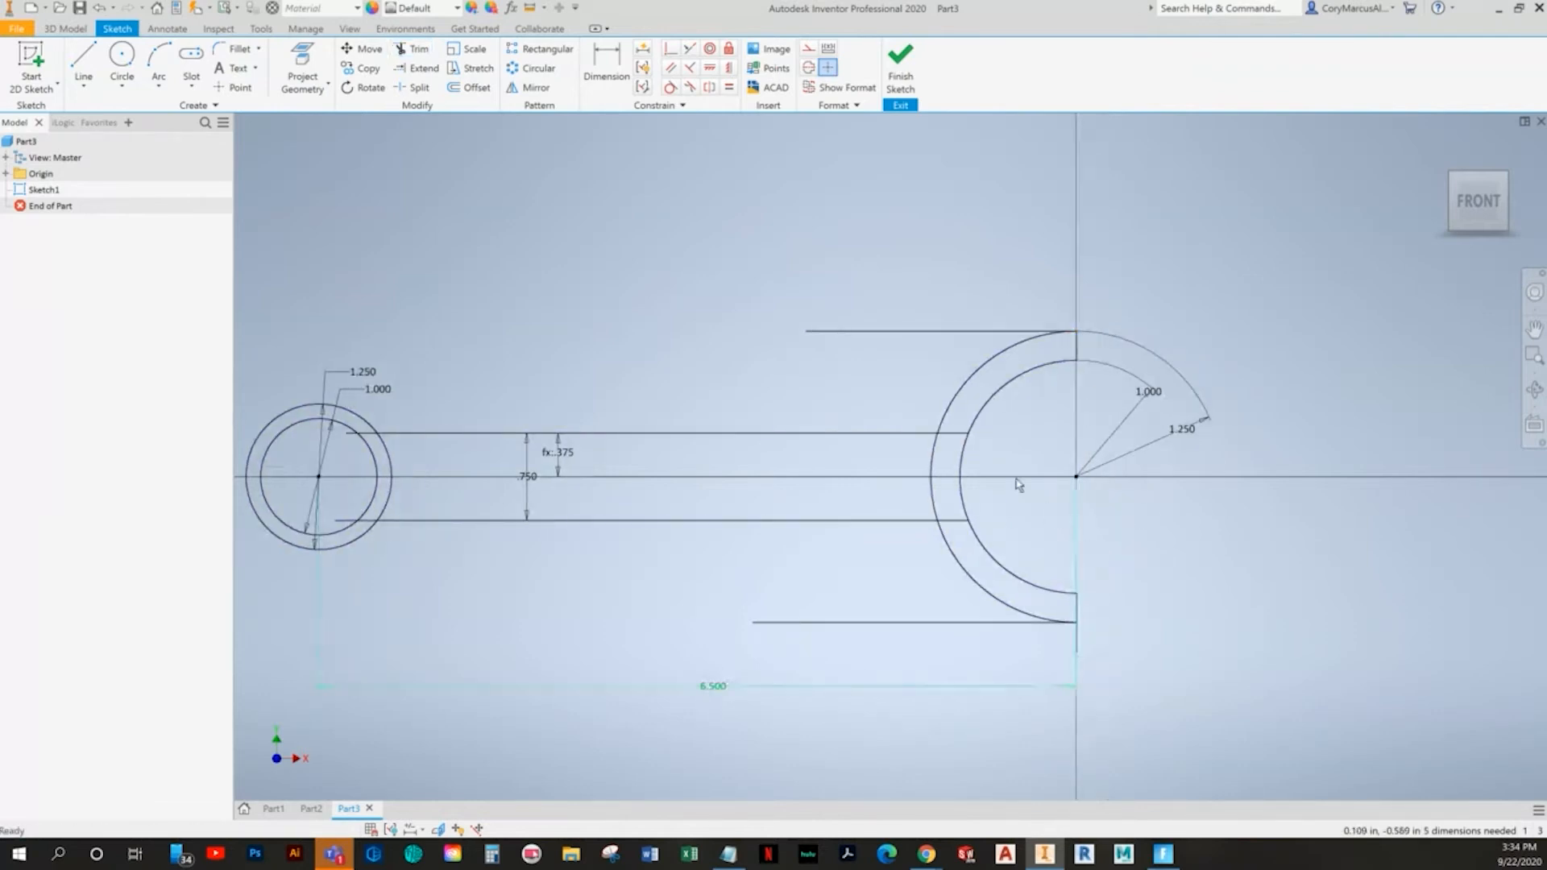
- Trim both rod lines back to the small outer circle and to the large outer arc
{"action": "key", "text": "x"}
{"action": "scroll", "coordinate": [991, 416], "scroll_direction": "up", "scroll_amount": 3}
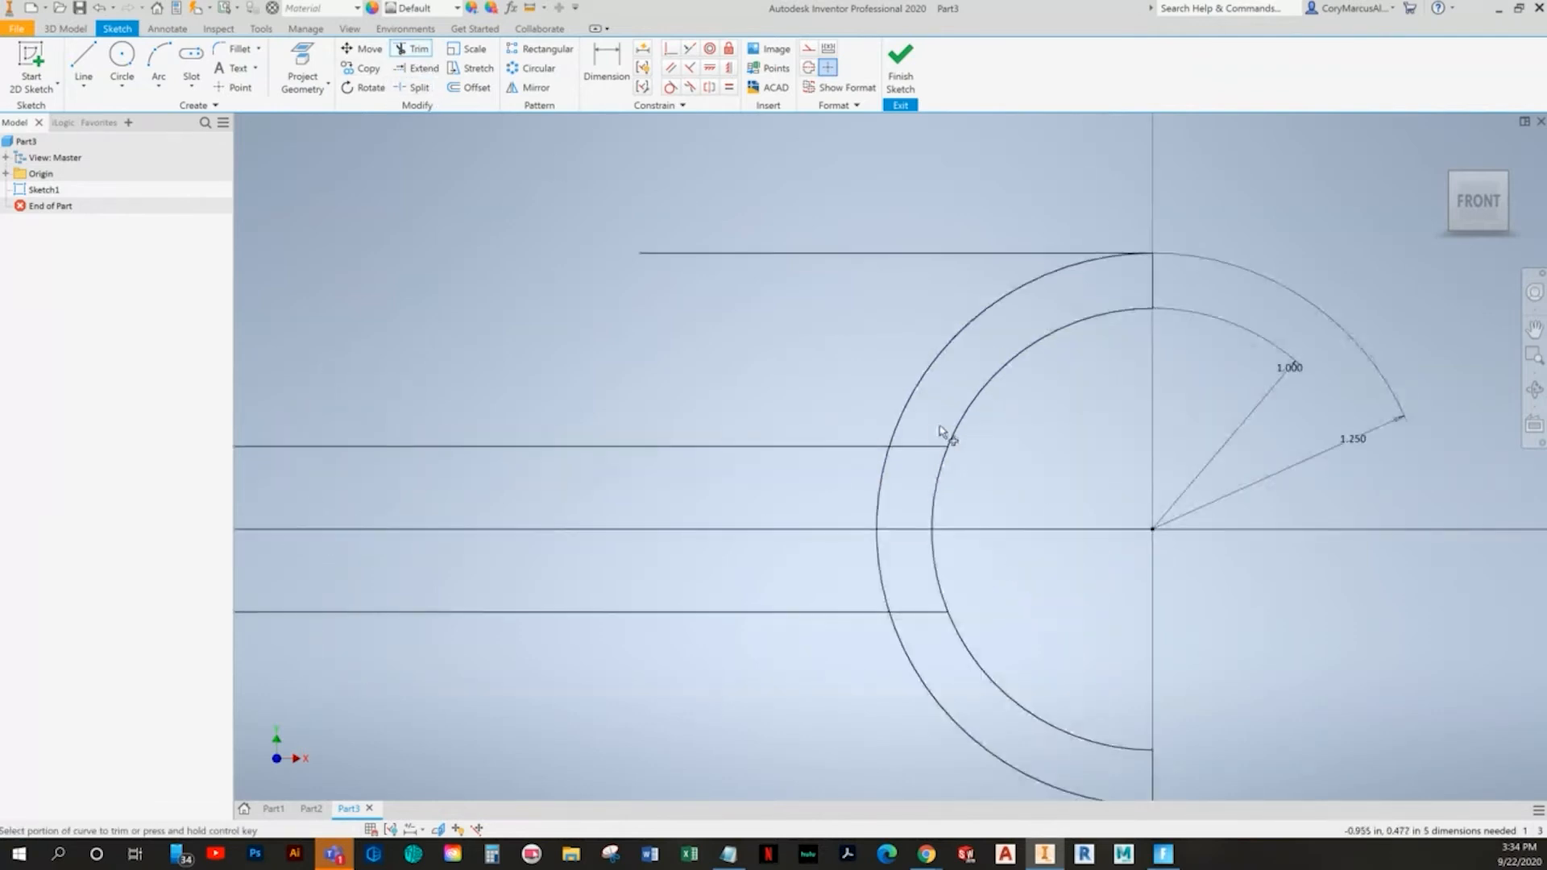
{"action": "scroll", "coordinate": [920, 620], "scroll_direction": "down", "scroll_amount": 3}
{"action": "scroll", "coordinate": [415, 449], "scroll_direction": "up", "scroll_amount": 4}
{"action": "left_click", "coordinate": [378, 402]}
{"action": "left_click", "coordinate": [365, 608]}
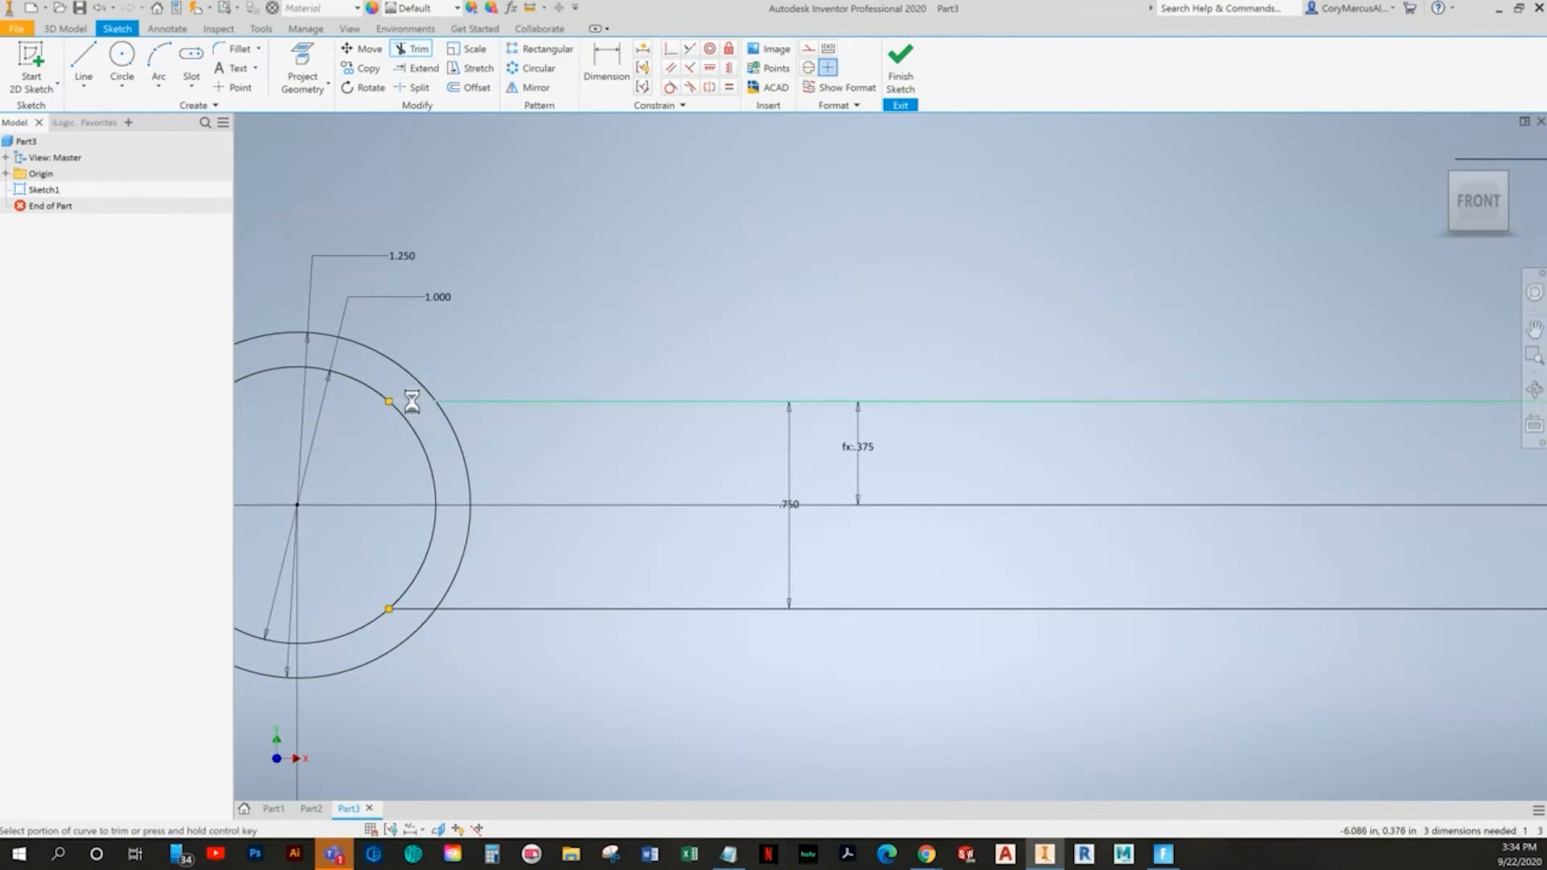
{"action": "scroll", "coordinate": [886, 556], "scroll_direction": "down", "scroll_amount": 4}
{"action": "key", "text": "Escape"}
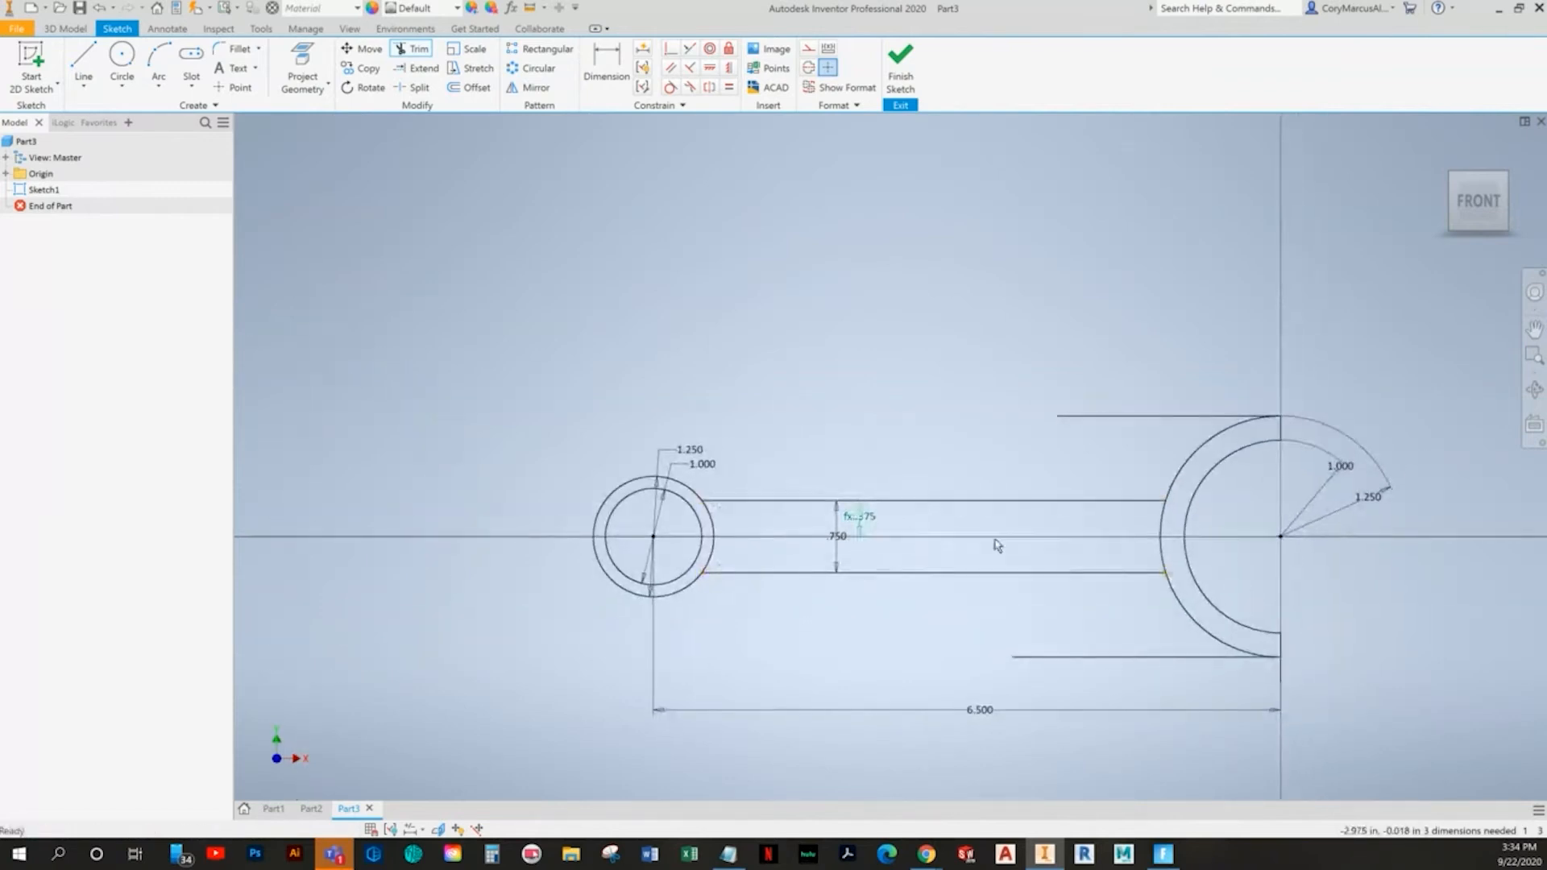
- Check the textbook drawing and dimension the short horizontal line on top of the large half ring to 0.75 in
{"action": "middle_click_drag", "start_coordinate": [1023, 542], "coordinate": [857, 537]}
{"action": "key", "text": "alt+Tab"}
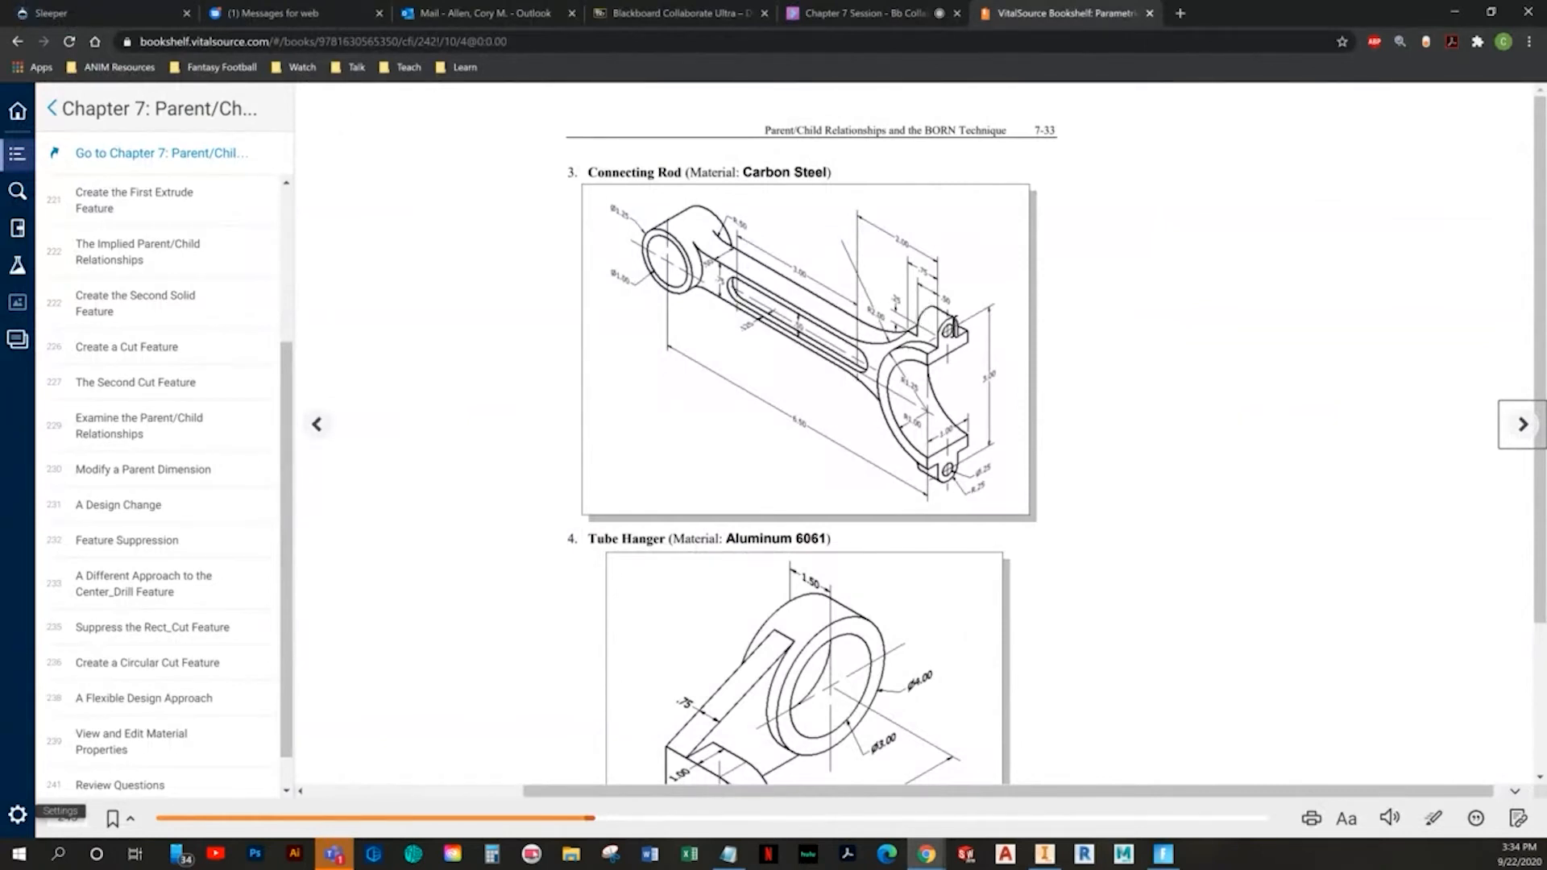
{"action": "key", "text": "alt+Tab"}
{"action": "scroll", "coordinate": [1007, 436], "scroll_direction": "up", "scroll_amount": 5}
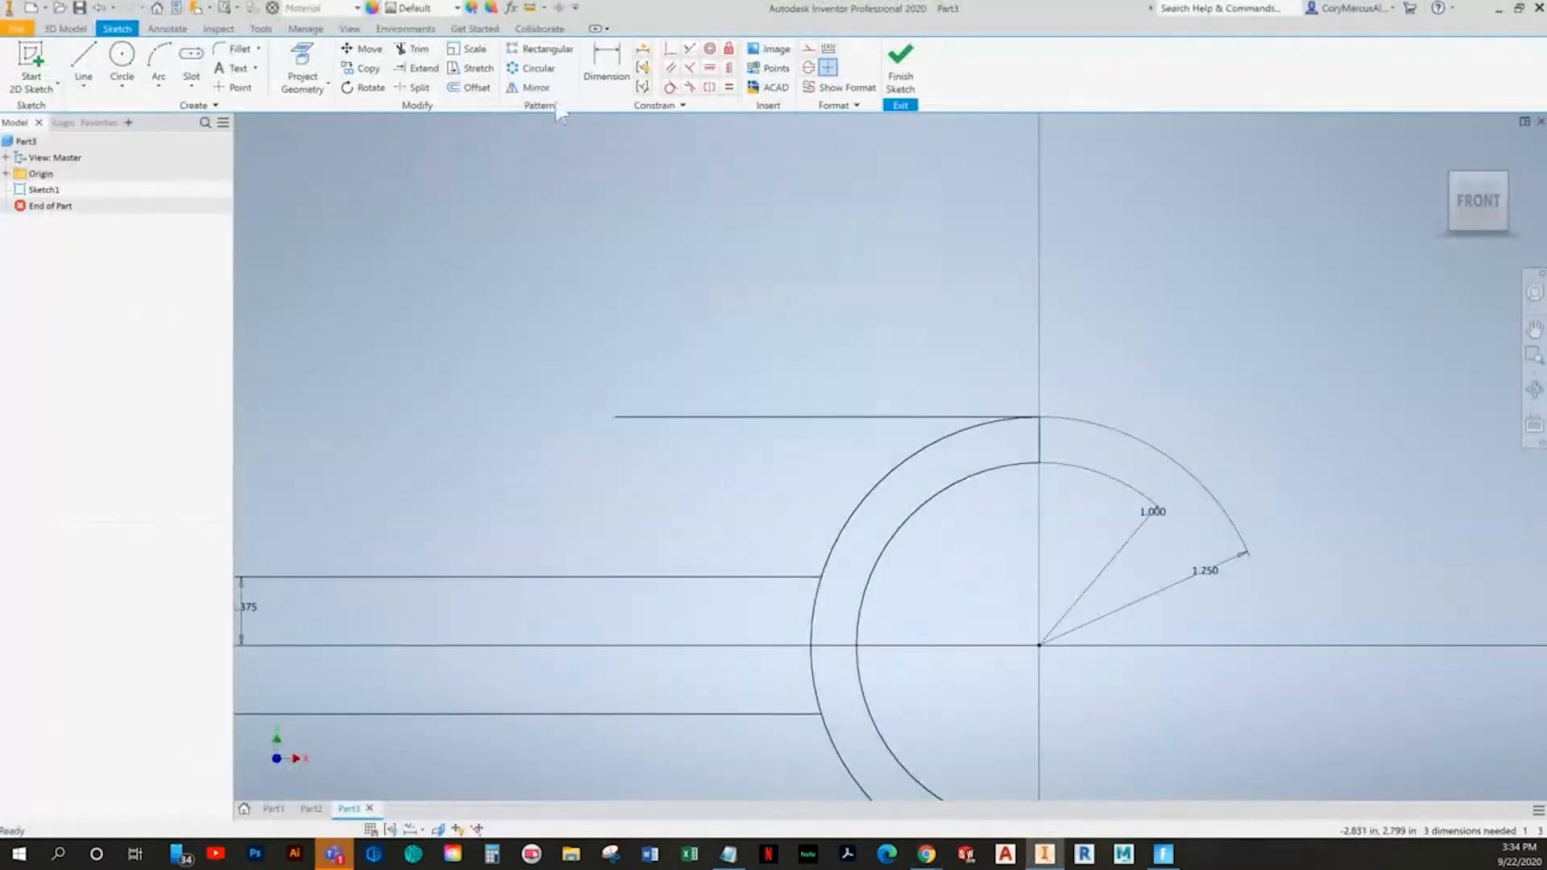
{"action": "key", "text": "d"}
{"action": "left_click", "coordinate": [832, 418]}
{"action": "left_click", "coordinate": [833, 346]}
{"action": "type", "text": ".75"}
{"action": "key", "text": "Return"}
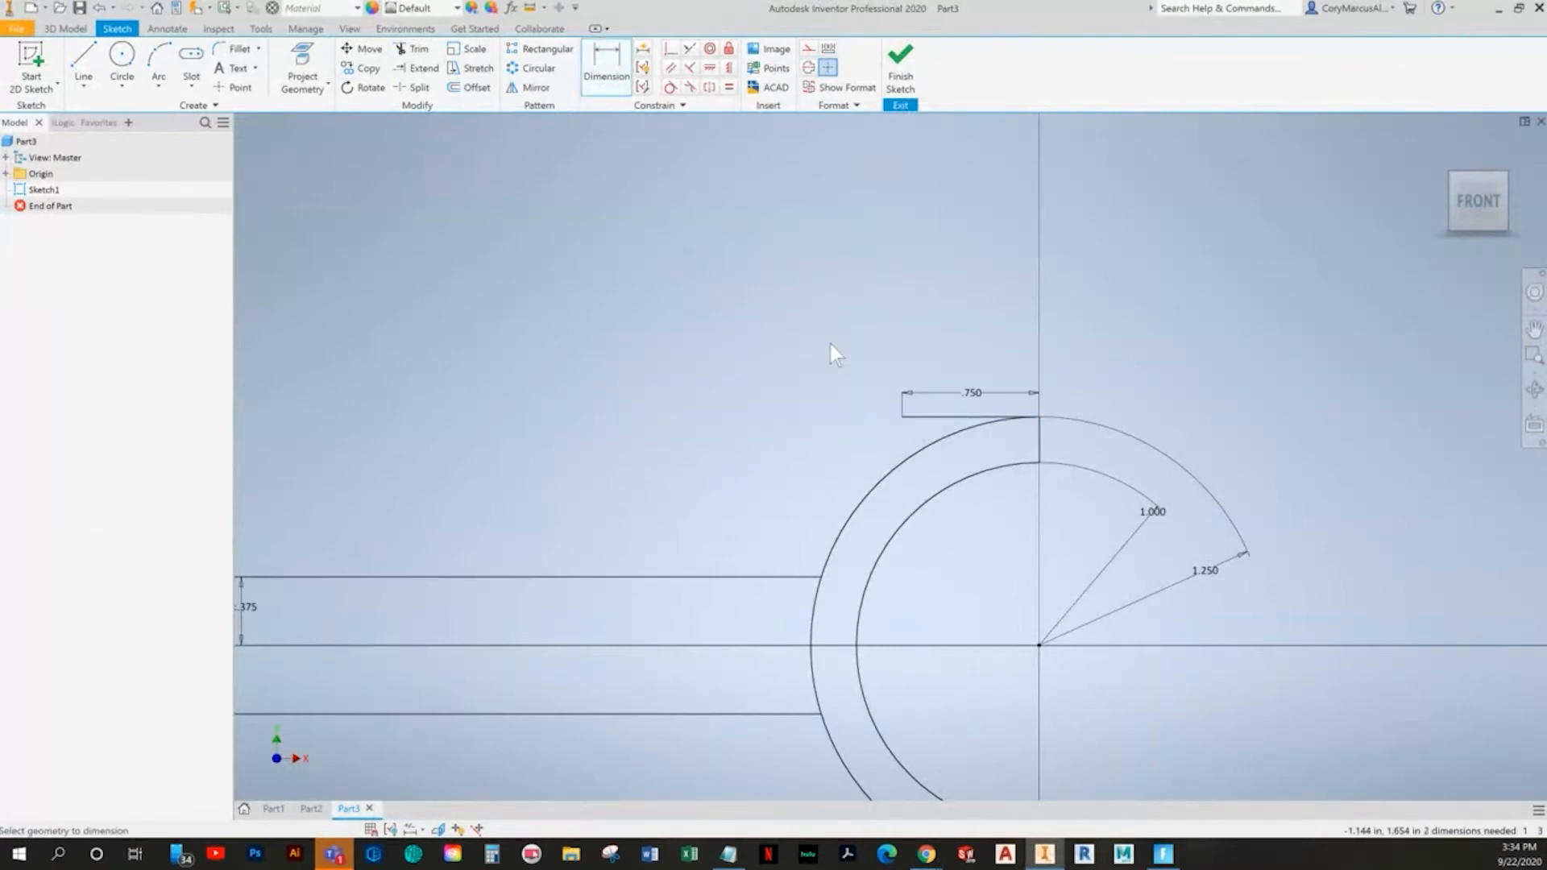
- Constrain the short horizontal line below the large half ring to equal length with the upper one
{"action": "middle_click_drag", "start_coordinate": [830, 344], "coordinate": [683, 258]}
{"action": "left_click", "coordinate": [730, 89]}
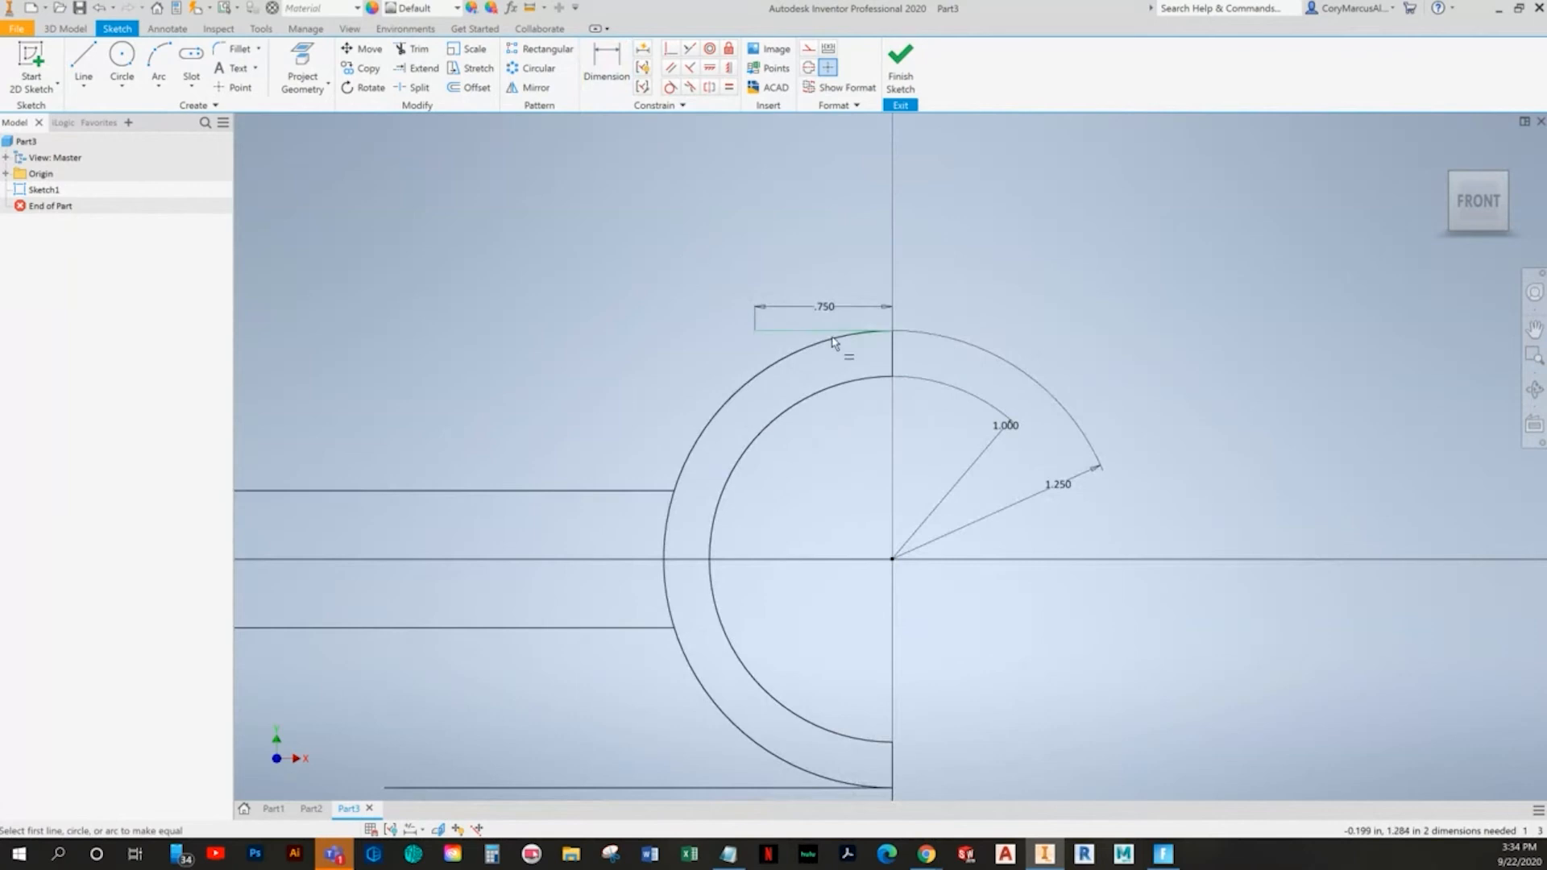
{"action": "mouse_move", "coordinate": [758, 776]}
{"action": "middle_mouse_down"}
{"action": "mouse_move", "coordinate": [787, 580]}
{"action": "mouse_move", "coordinate": [793, 699]}
{"action": "middle_mouse_up"}
{"action": "left_click", "coordinate": [775, 593]}
{"action": "middle_click_drag", "start_coordinate": [474, 321], "coordinate": [674, 397]}
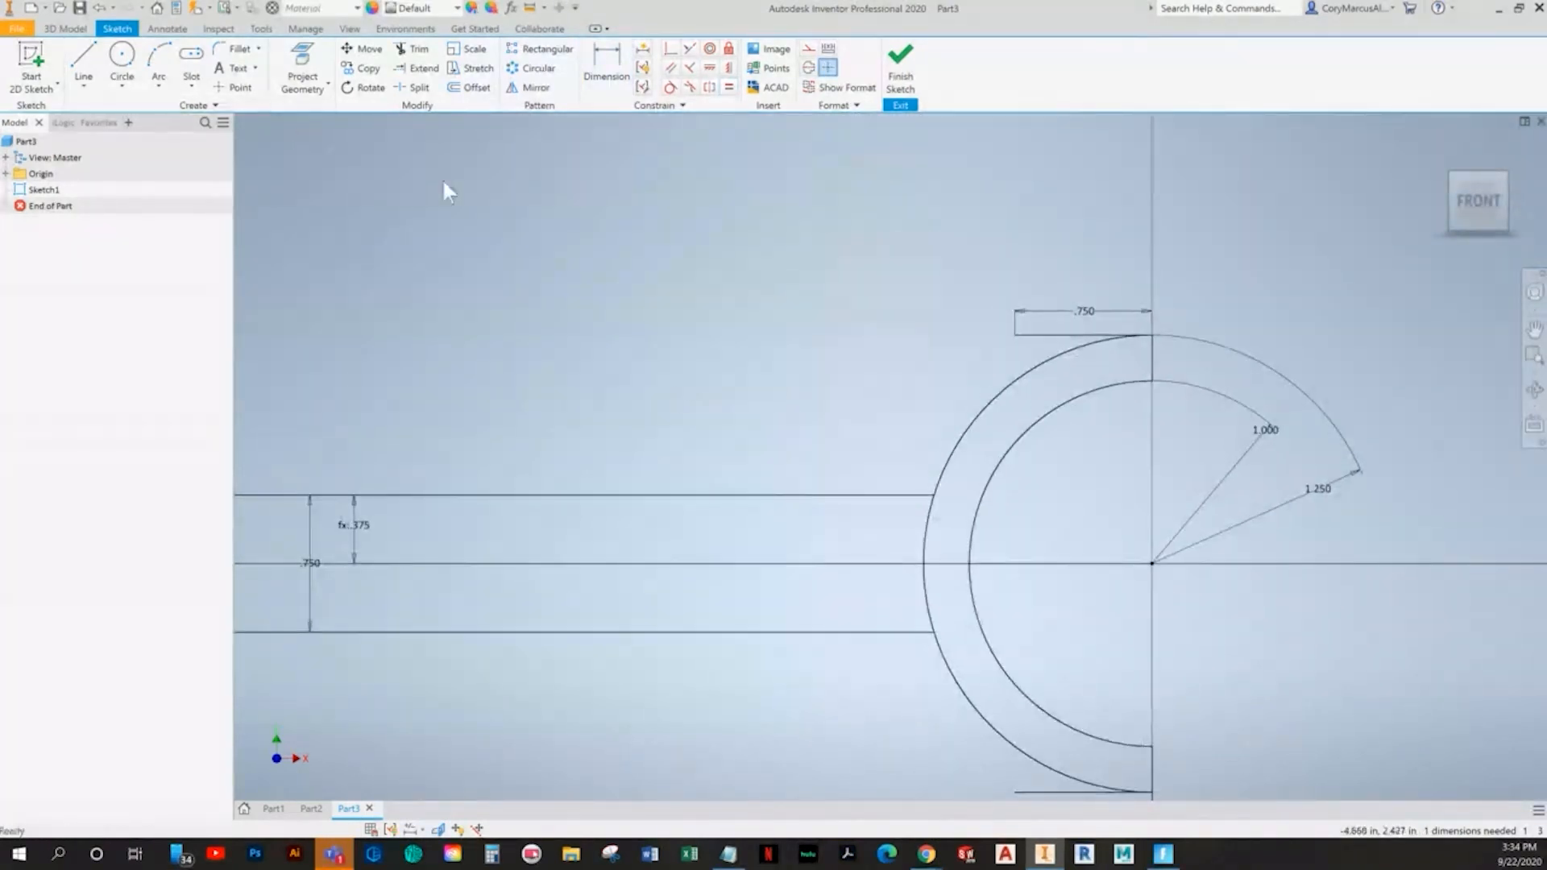
- Check the textbook drawing and sketch a circle of about 2.12 in diameter above the rod near the large half ring
{"action": "key", "text": "alt+Tab"}
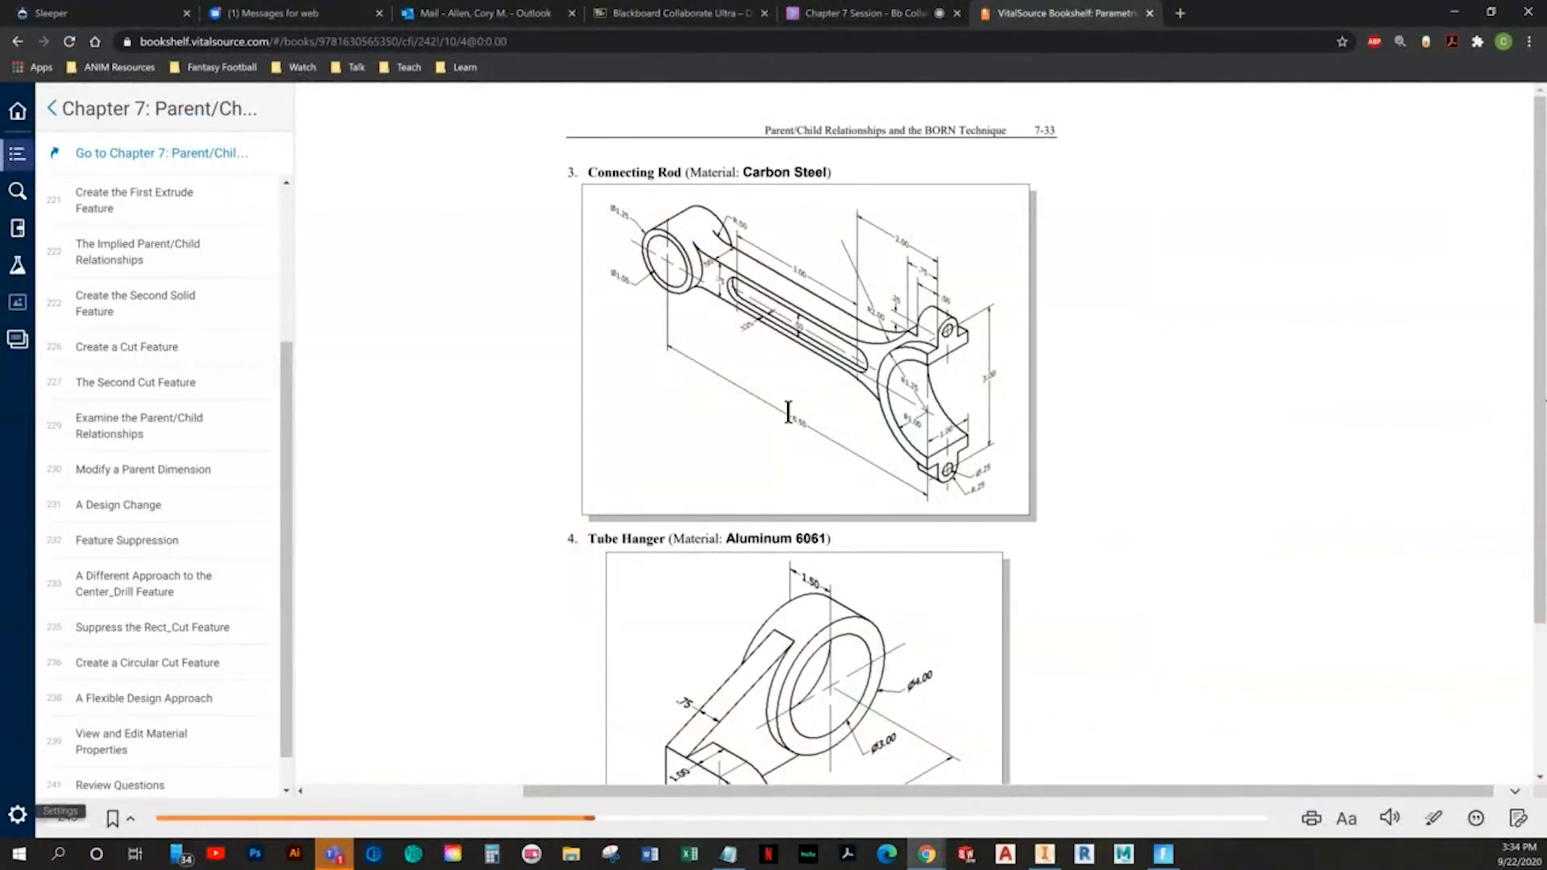
{"action": "key", "text": "alt+Tab"}
{"action": "key", "text": "c"}
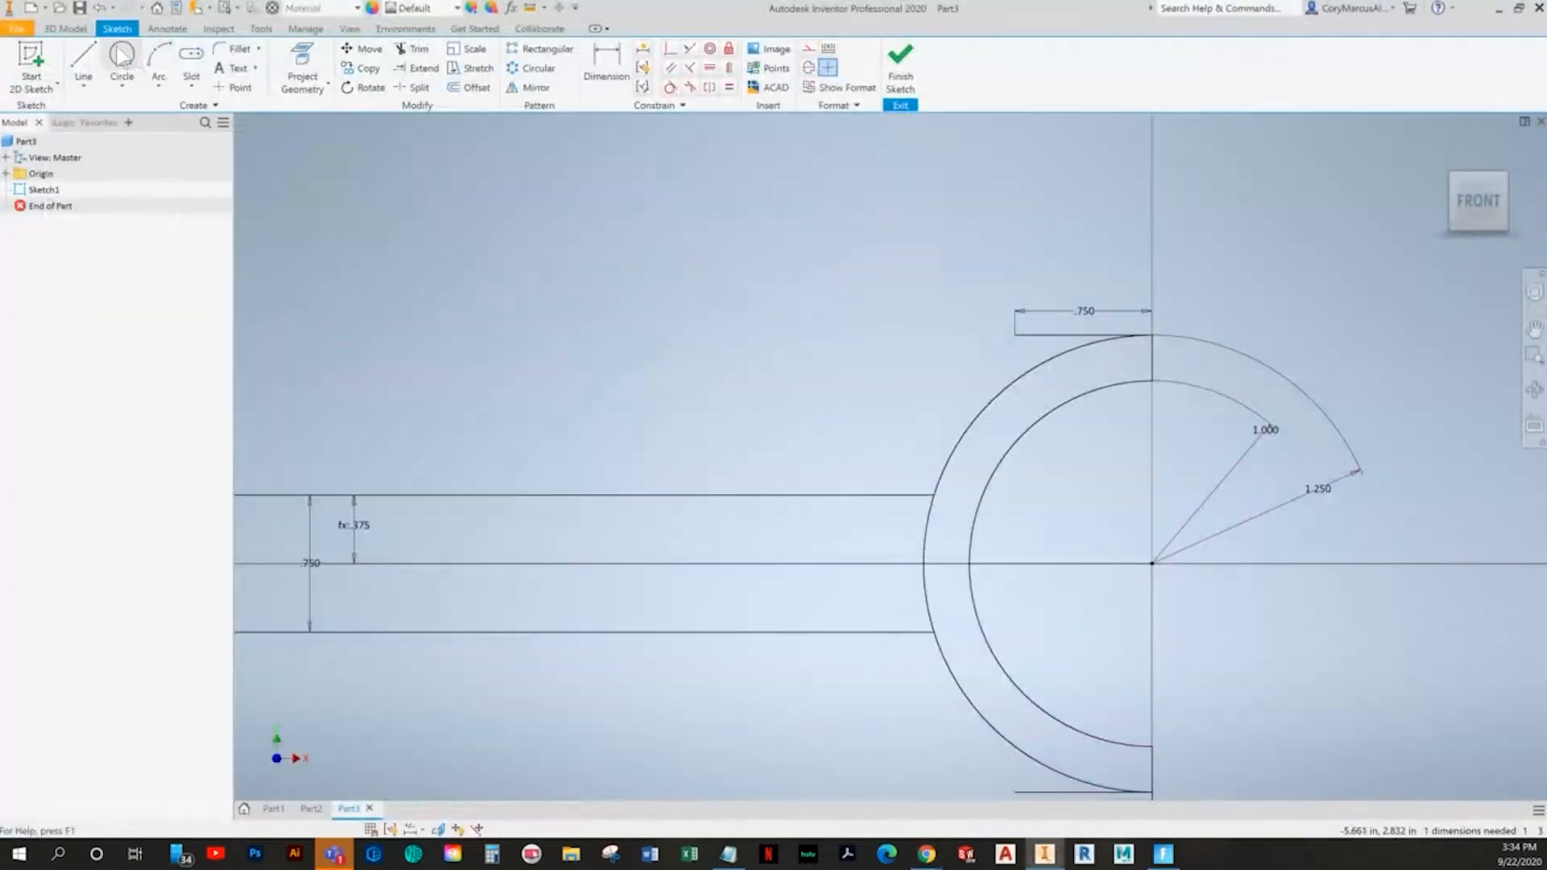
{"action": "left_click", "coordinate": [685, 334]}
{"action": "left_click", "coordinate": [856, 249]}
- Dimension the new circle by its radius and set it to 2 in
{"action": "key", "text": "d"}
{"action": "left_click", "coordinate": [586, 174]}
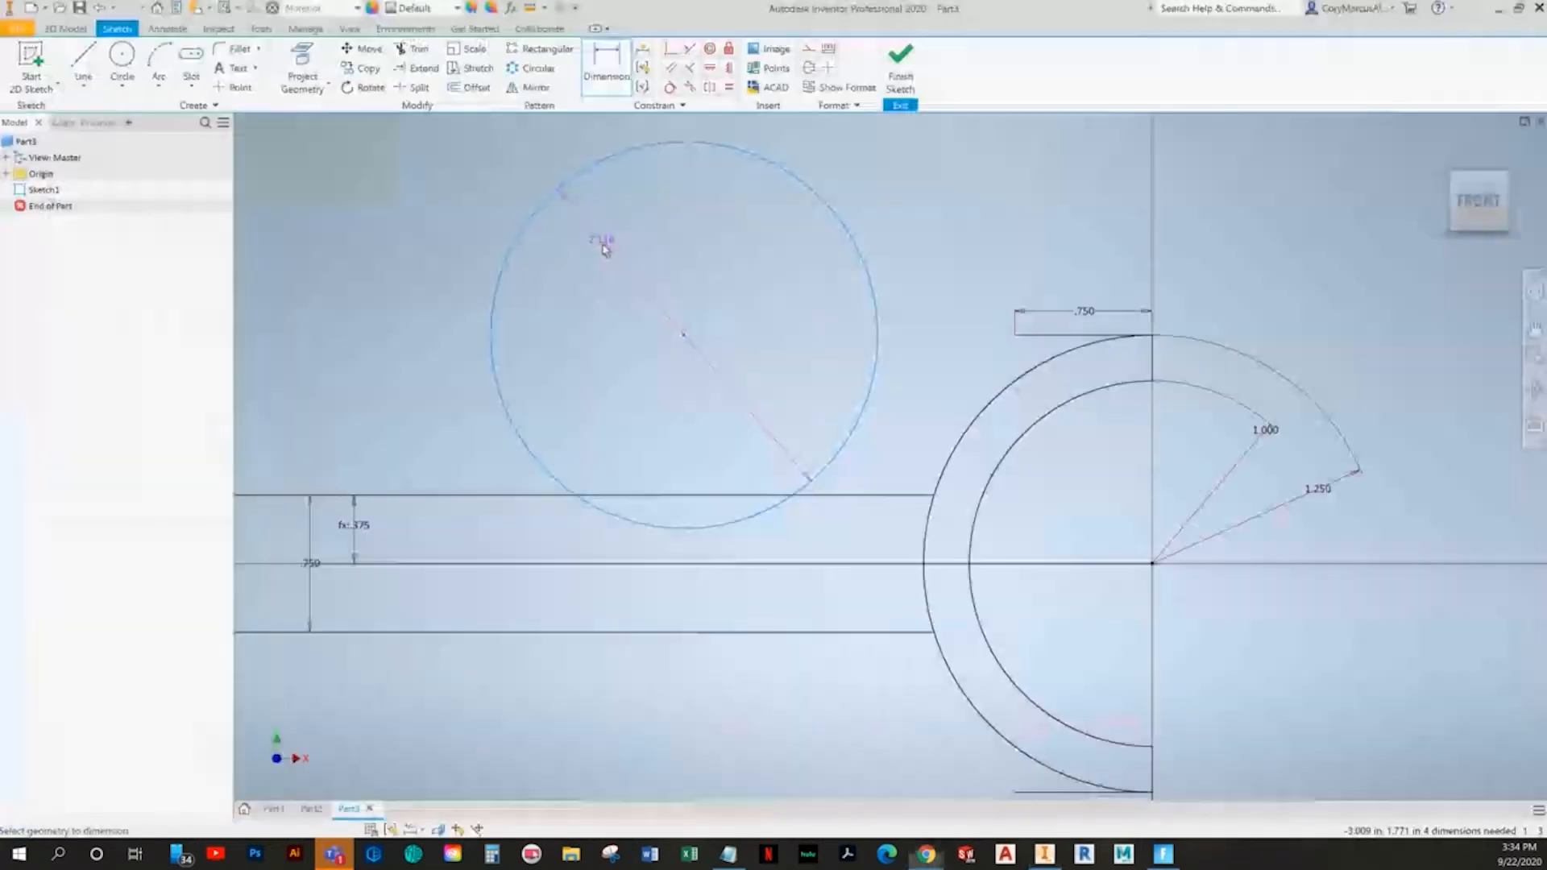
{"action": "right_click", "coordinate": [604, 250]}
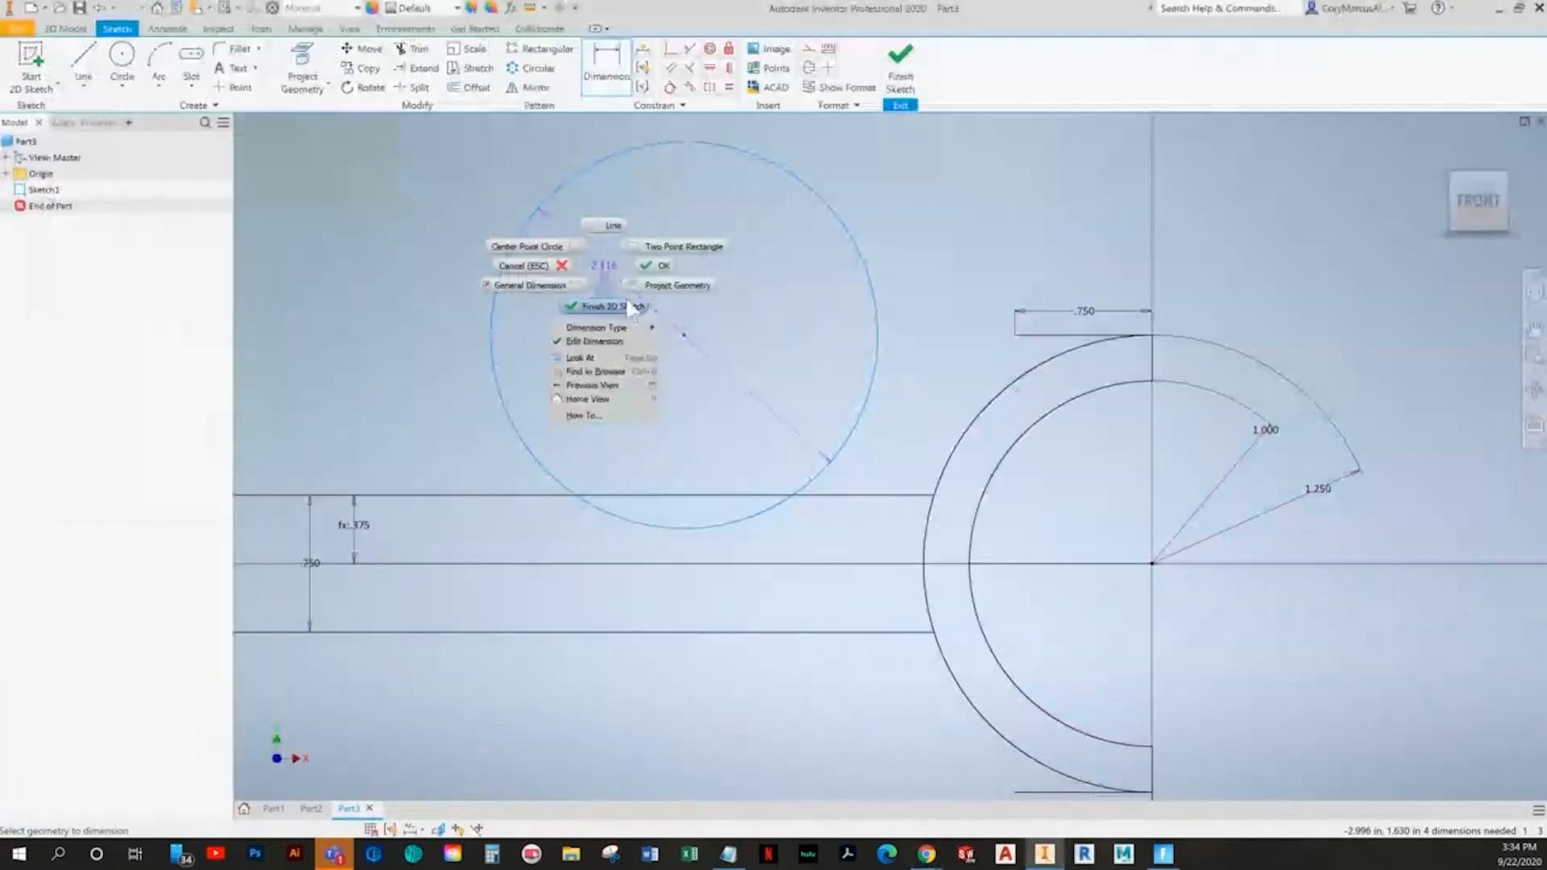
{"action": "left_click", "coordinate": [669, 329]}
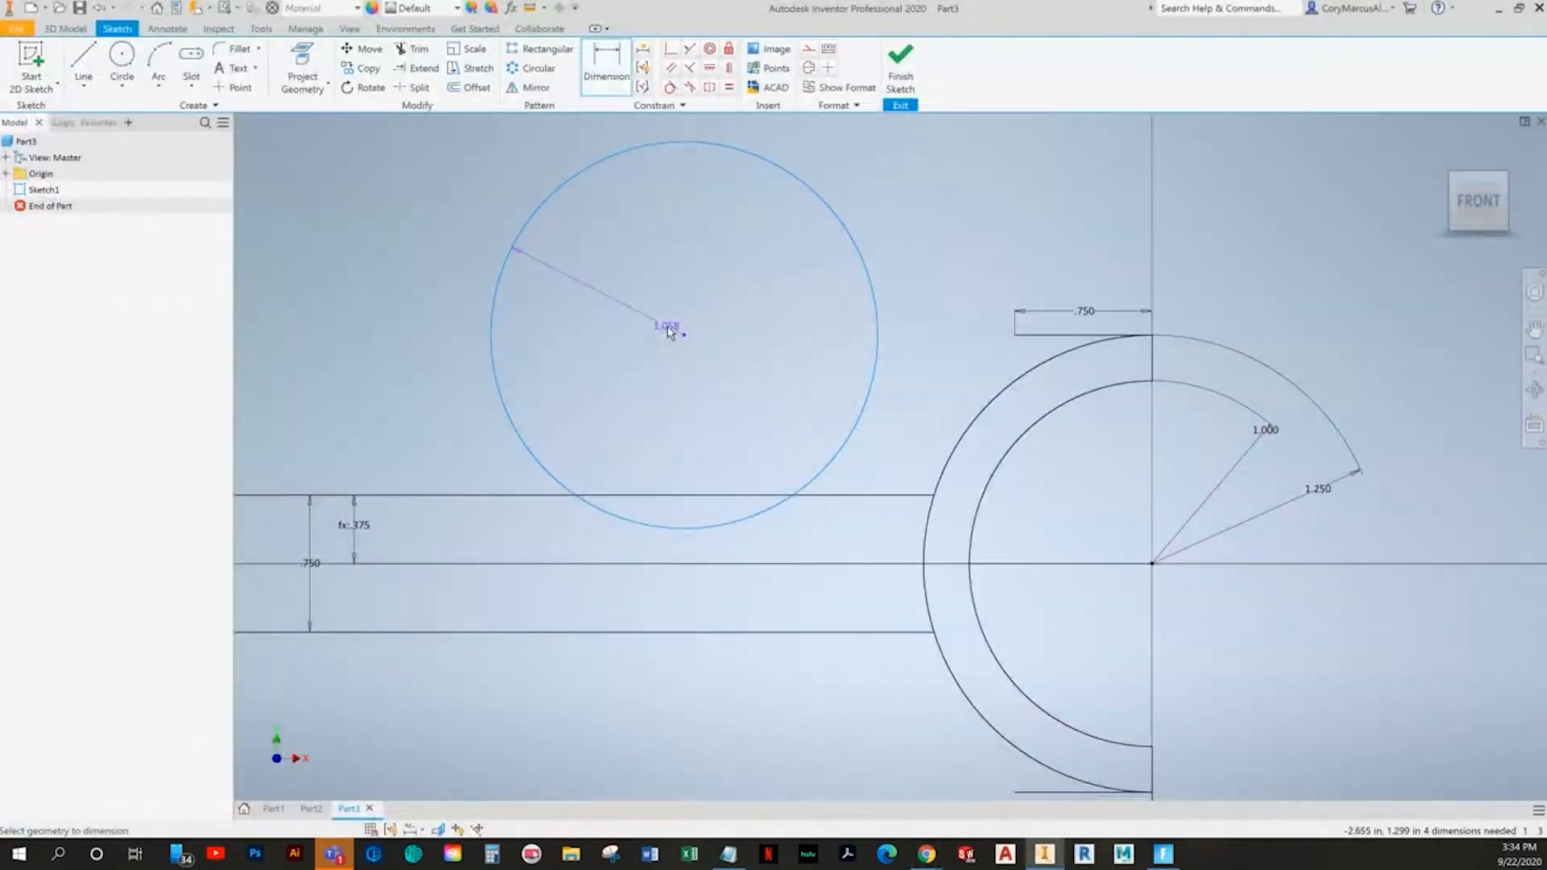
{"action": "left_click", "coordinate": [623, 305]}
{"action": "type", "text": "2"}
{"action": "key", "text": "Return"}
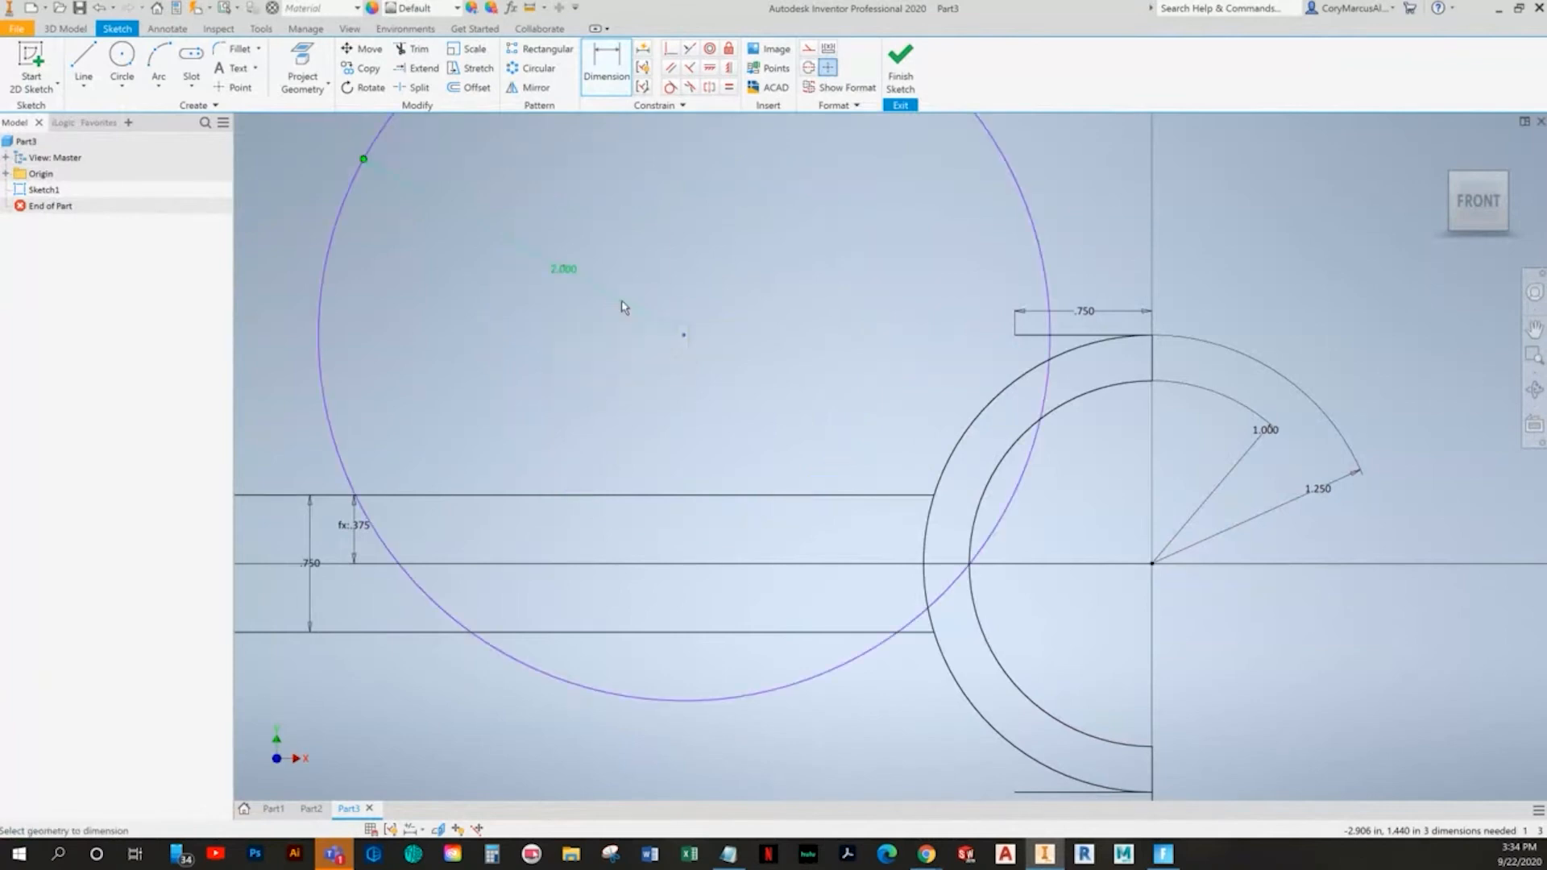
- Make the 2 in radius circle tangent to the upper rod line and coincident with the free end of the upper short line
{"action": "scroll", "coordinate": [693, 435], "scroll_direction": "down", "scroll_amount": 5}
{"action": "key", "text": "Escape"}
{"action": "left_click_drag", "start_coordinate": [704, 438], "coordinate": [694, 368]}
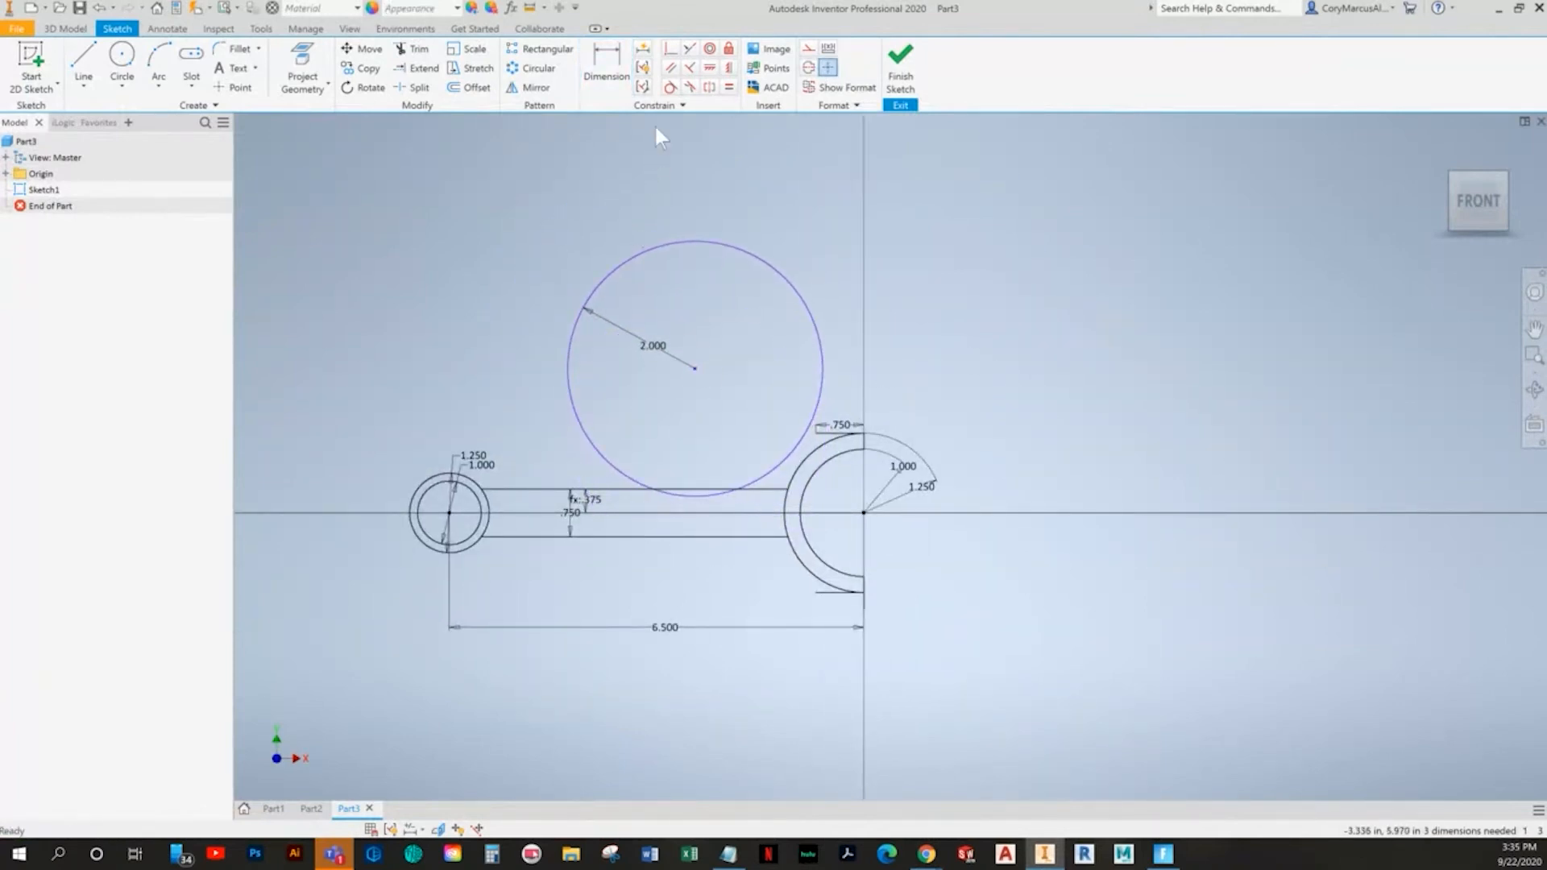
{"action": "left_click", "coordinate": [670, 87]}
{"action": "left_click", "coordinate": [773, 471]}
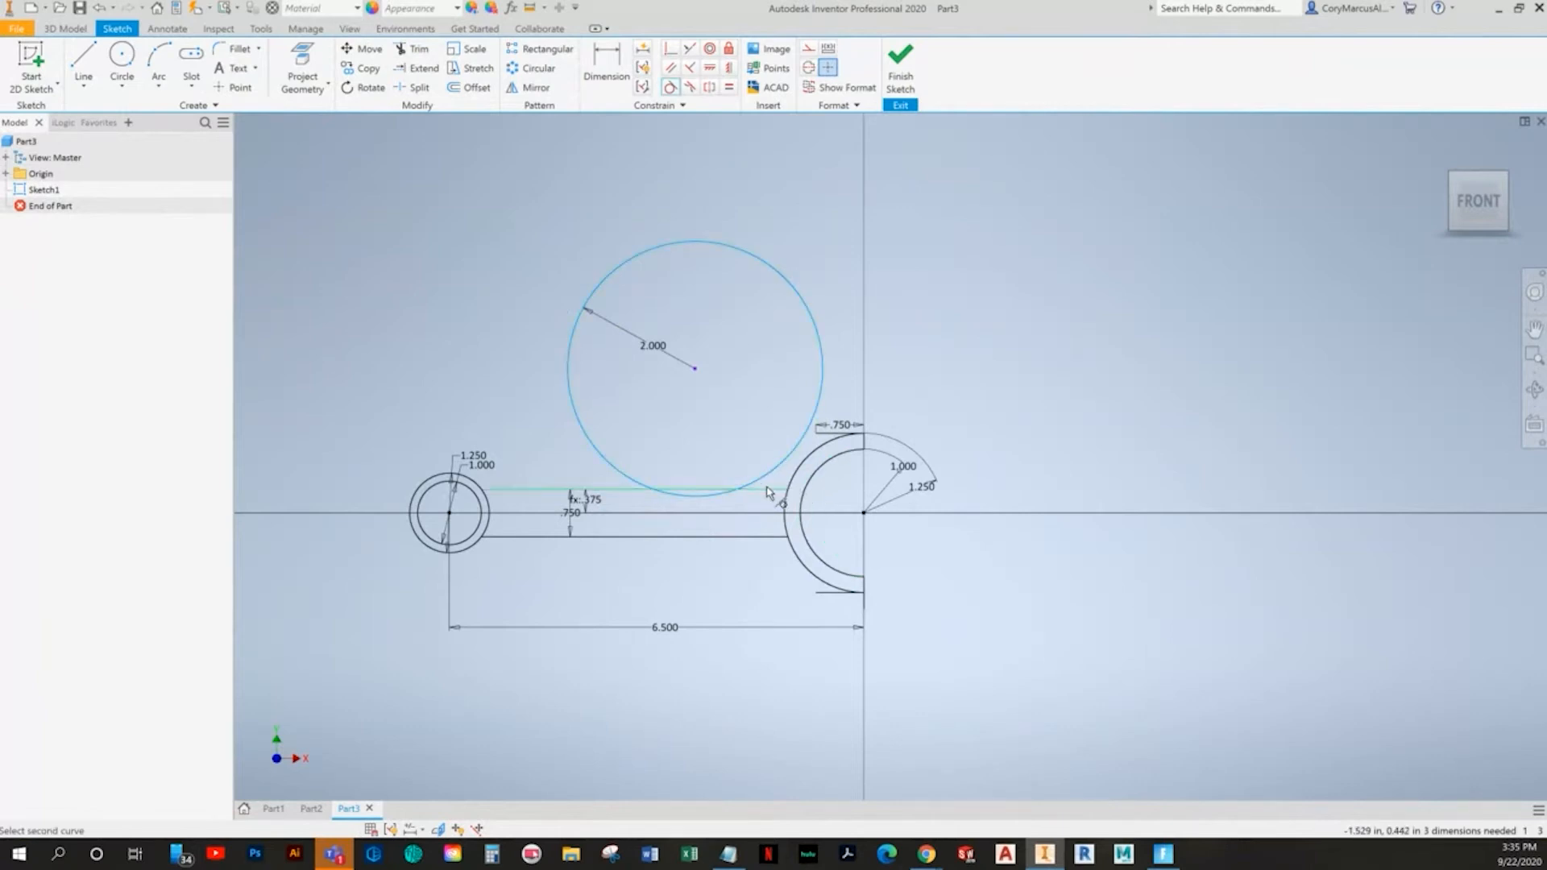
{"action": "left_click", "coordinate": [768, 490]}
{"action": "left_click", "coordinate": [818, 396]}
{"action": "left_click", "coordinate": [817, 436]}
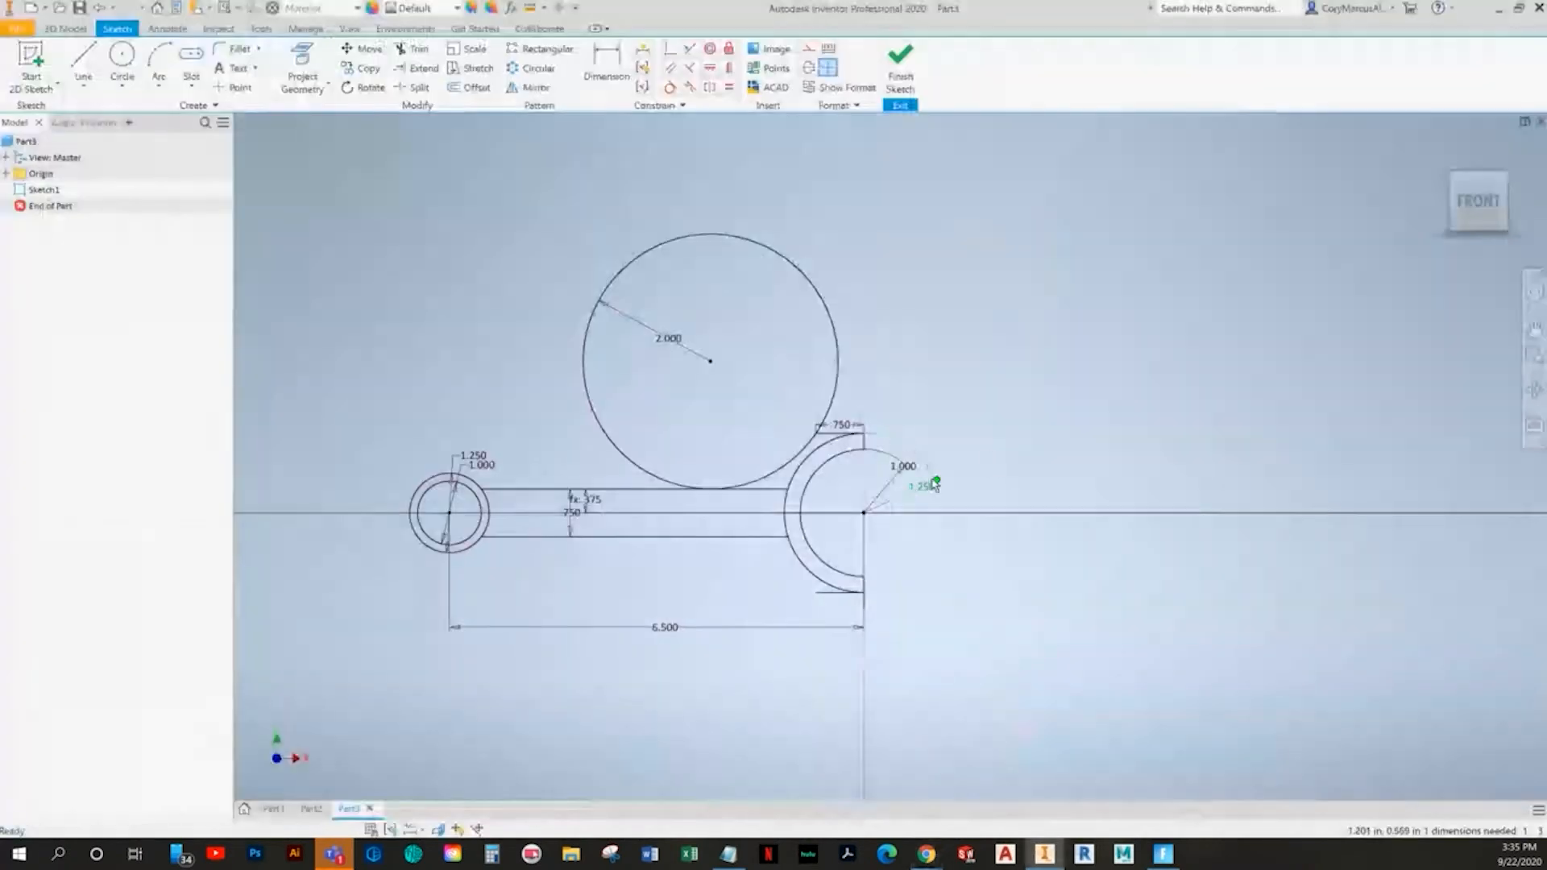
{"action": "left_click", "coordinate": [935, 484]}
- Trim the circle to leave only the arc between the upper rod line and the upper short line
{"action": "scroll", "coordinate": [935, 483], "scroll_direction": "up", "scroll_amount": 4}
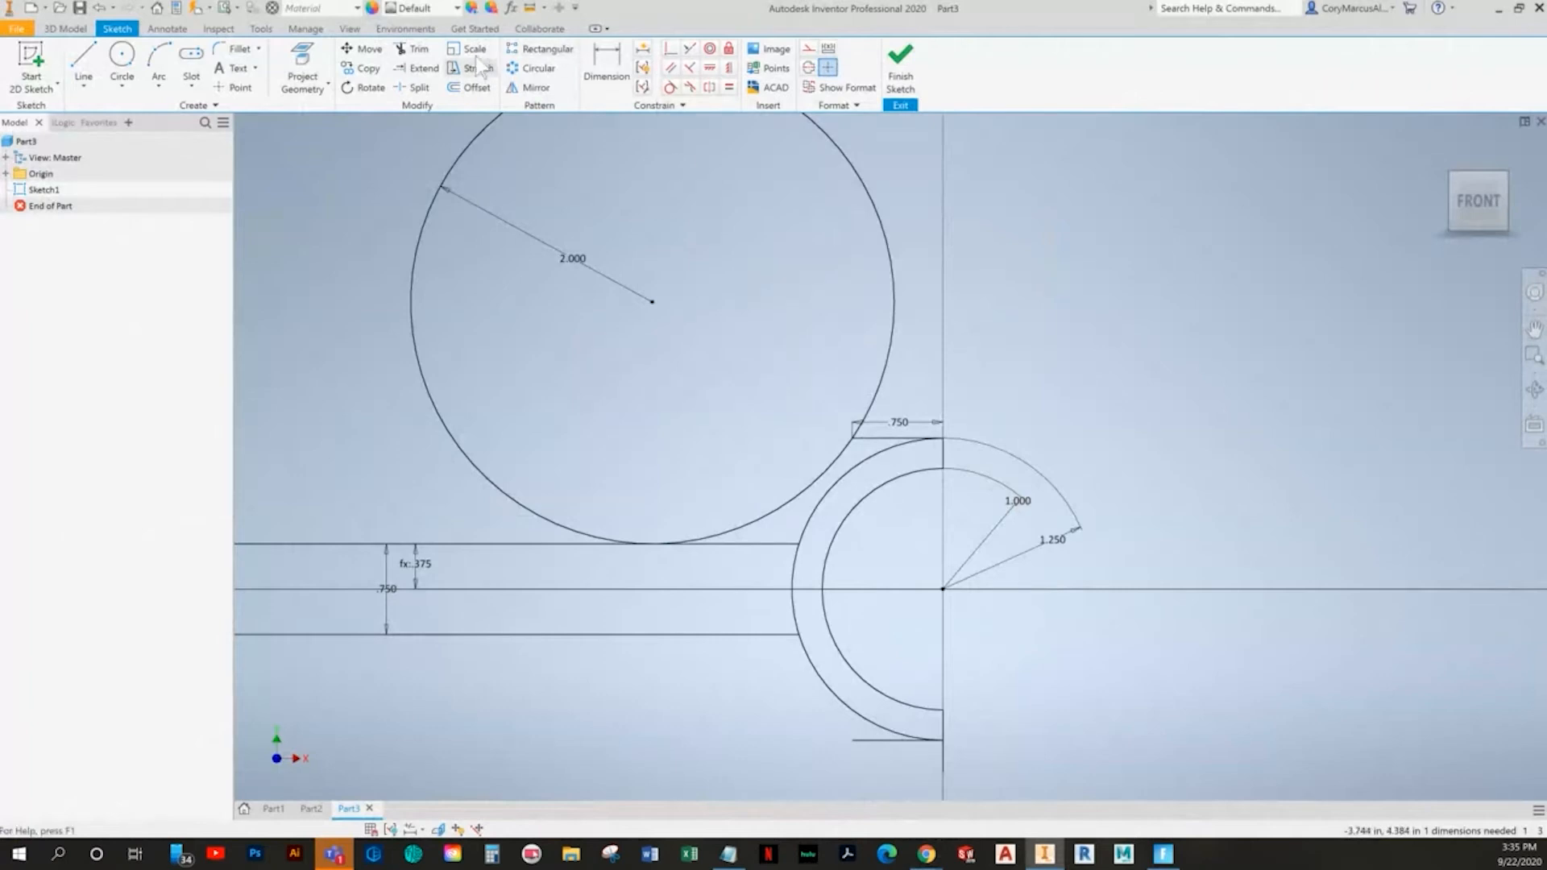
{"action": "left_click", "coordinate": [415, 48]}
{"action": "left_click", "coordinate": [890, 262]}
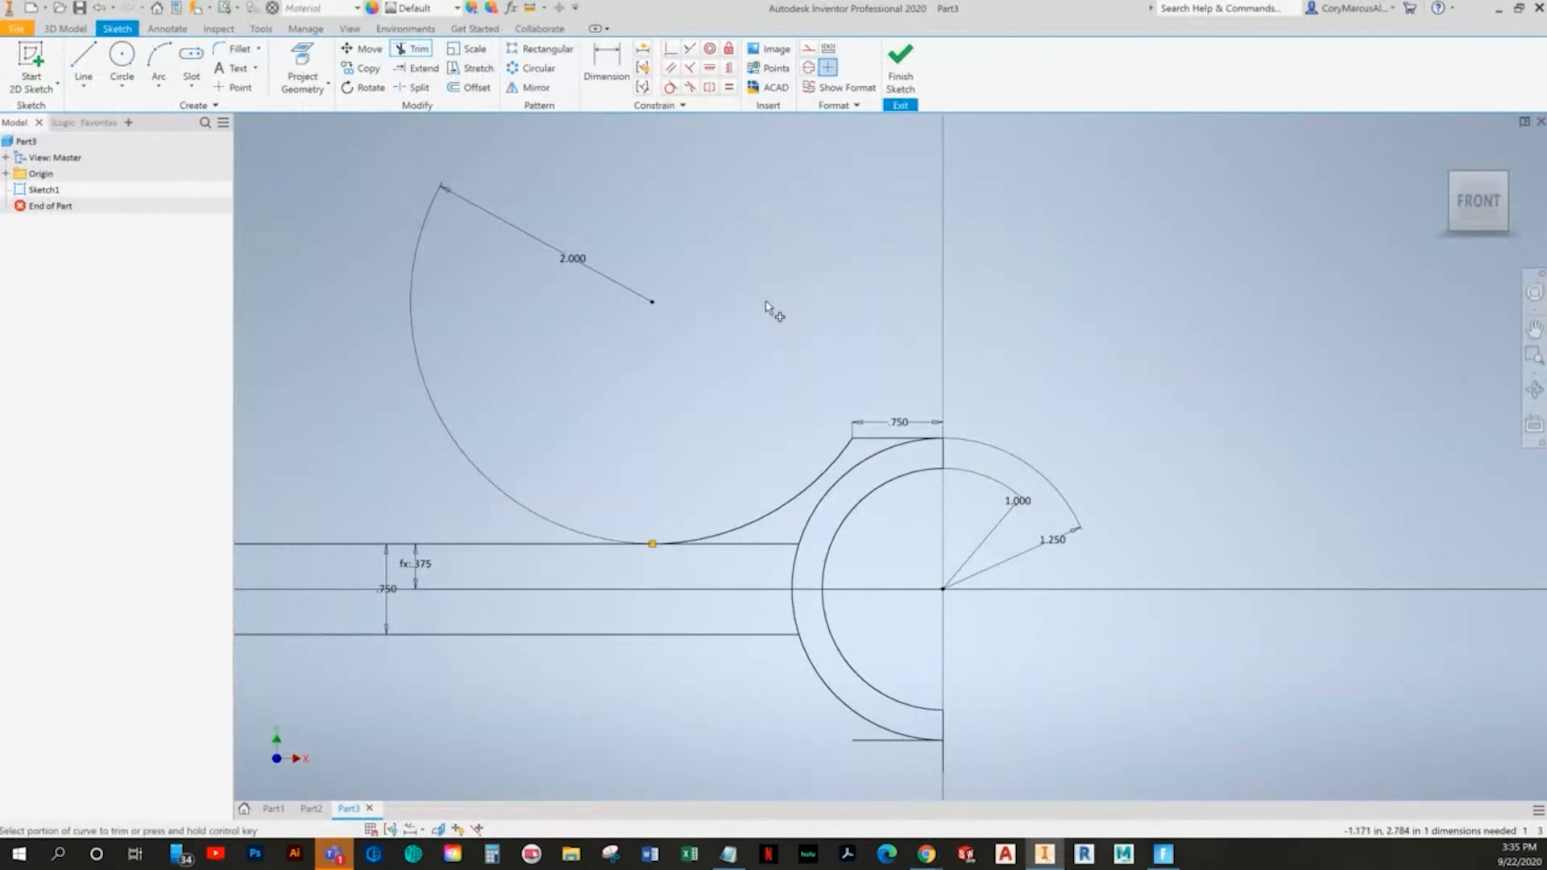
{"action": "left_click", "coordinate": [484, 476]}
{"action": "key", "text": "Escape"}
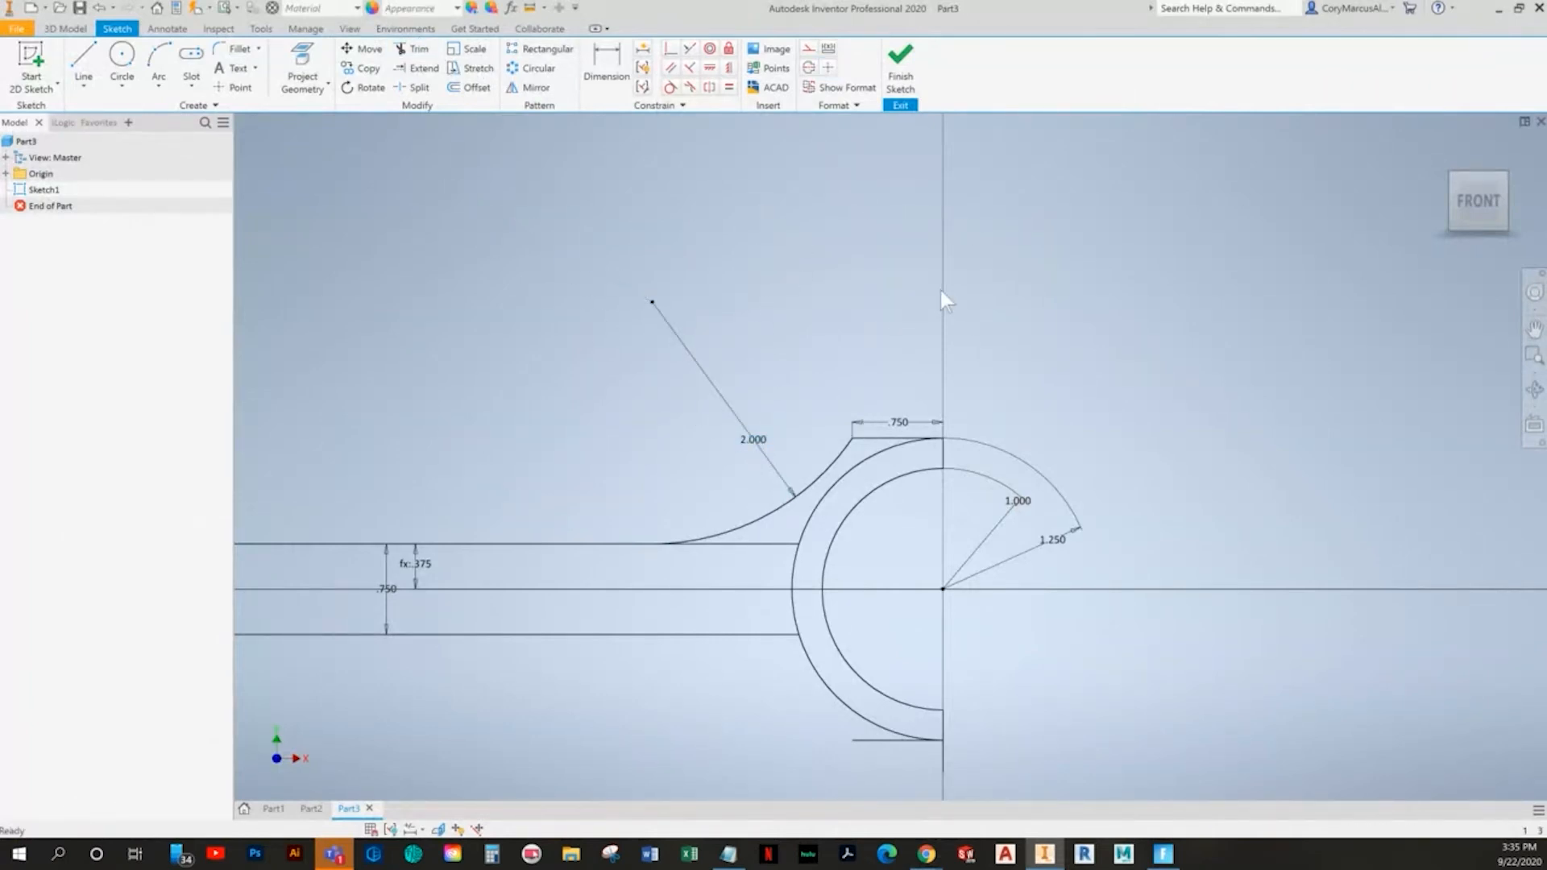
- Draw a circle with a 4 in diameter below the rod
{"action": "middle_click_drag", "start_coordinate": [940, 380], "coordinate": [1041, 286]}
{"action": "left_click", "coordinate": [121, 55]}
{"action": "middle_click_drag", "start_coordinate": [790, 590], "coordinate": [916, 508]}
{"action": "middle_click_drag", "start_coordinate": [876, 697], "coordinate": [899, 519]}
{"action": "left_click", "coordinate": [806, 612]}
{"action": "type", "text": "4"}
{"action": "key", "text": "Return"}
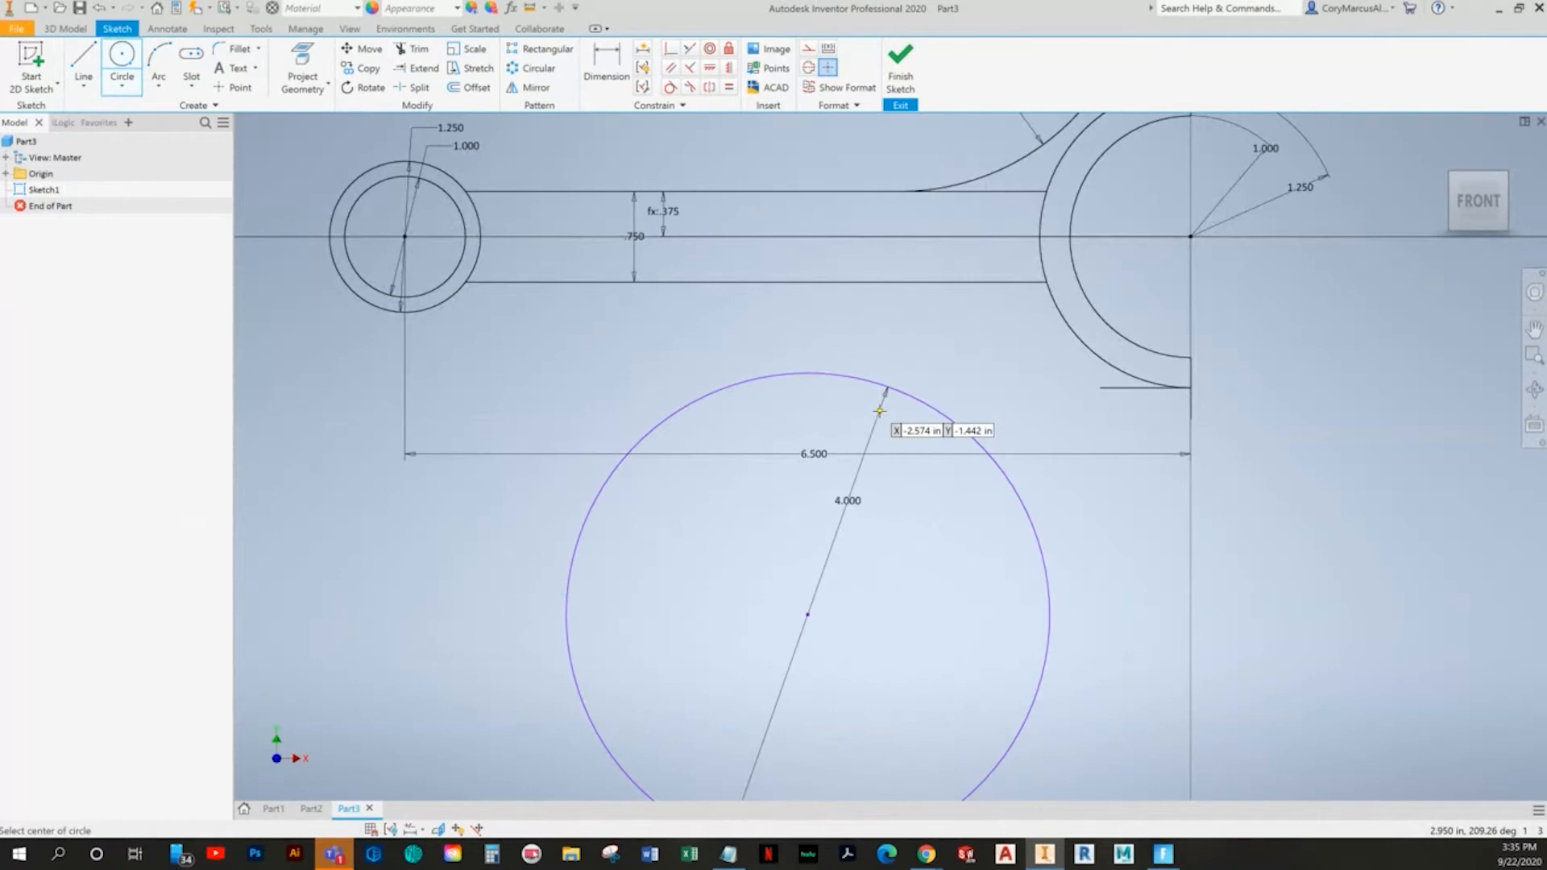
- Make the lower circle coincident with the free end of the lower short line
{"action": "key", "text": "Escape"}
{"action": "left_click", "coordinate": [670, 50]}
{"action": "left_click", "coordinate": [902, 392]}
{"action": "left_click", "coordinate": [1101, 390]}
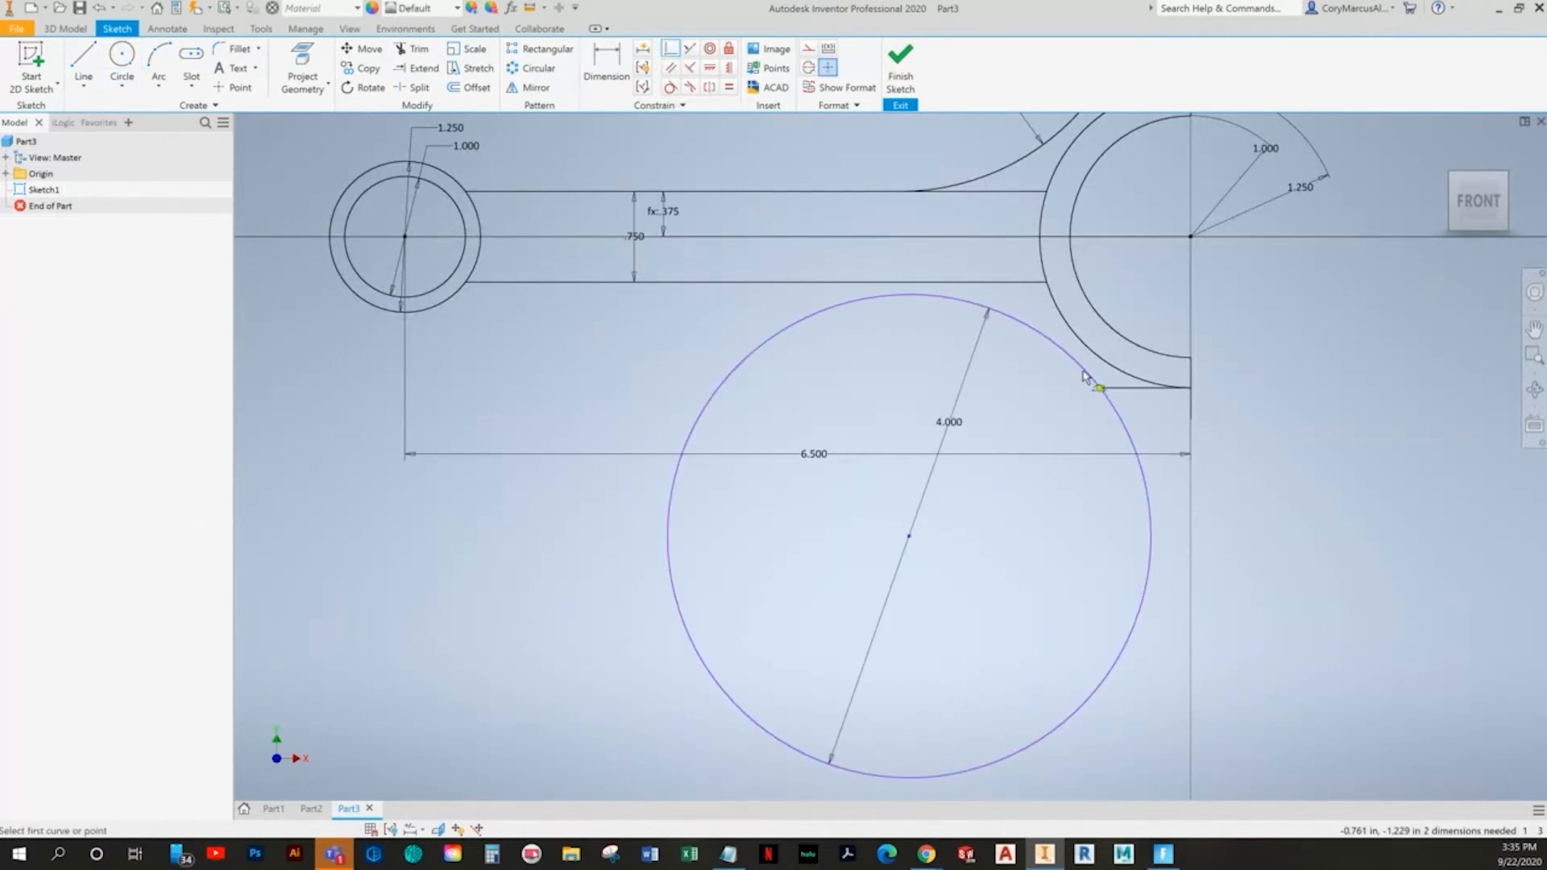
- Make the lower circle tangent to the lower rod line
{"action": "left_click", "coordinate": [670, 86]}
{"action": "left_click", "coordinate": [913, 296]}
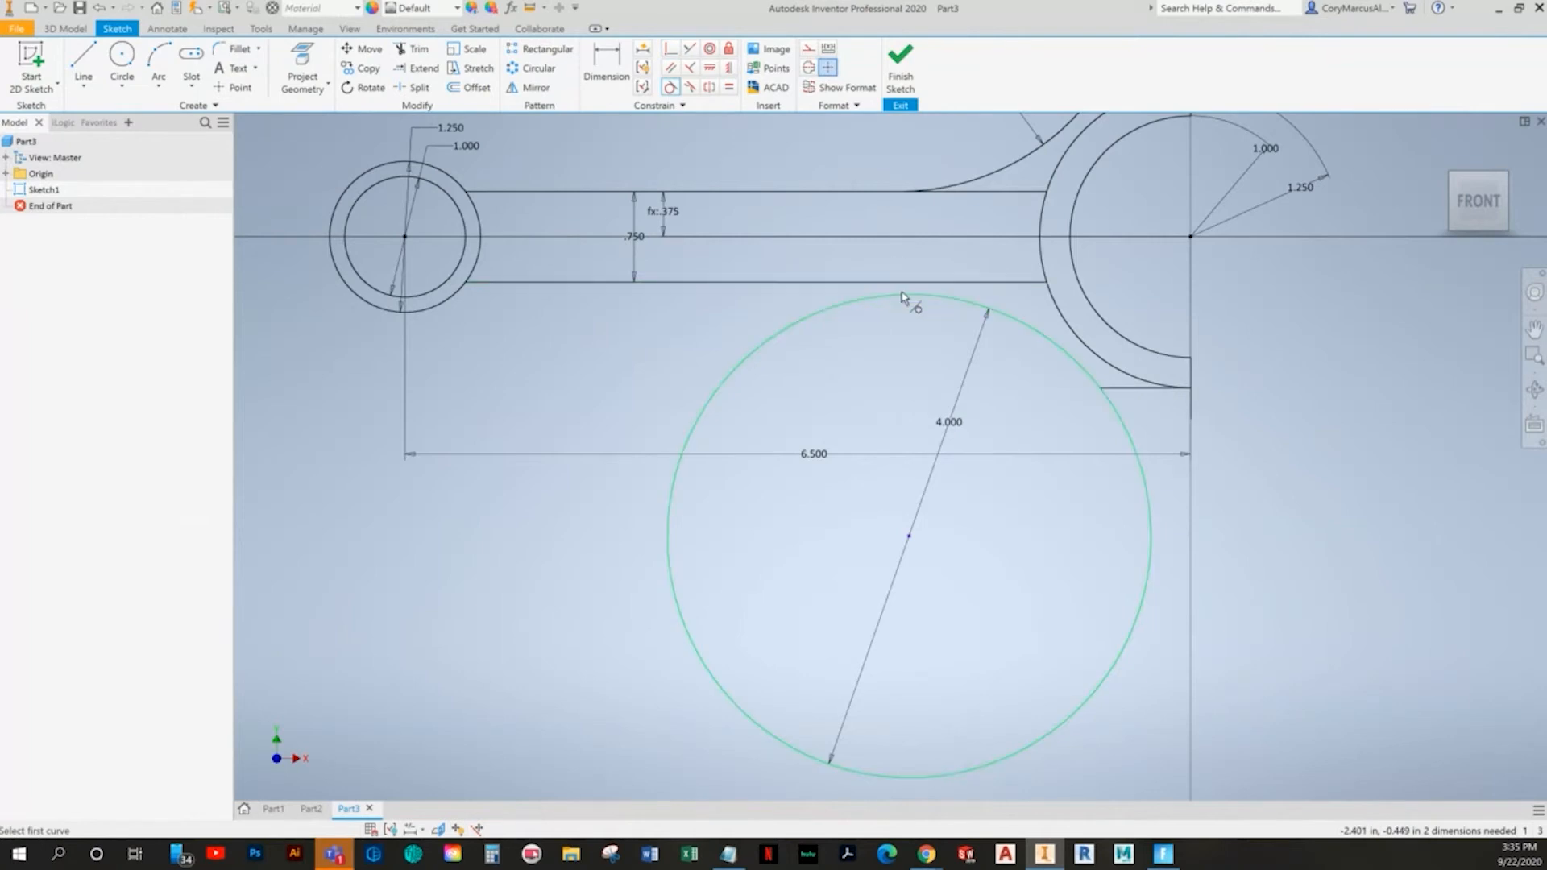
{"action": "left_click", "coordinate": [918, 283]}
{"action": "middle_click_drag", "start_coordinate": [1030, 400], "coordinate": [923, 453]}
{"action": "key", "text": "Escape"}
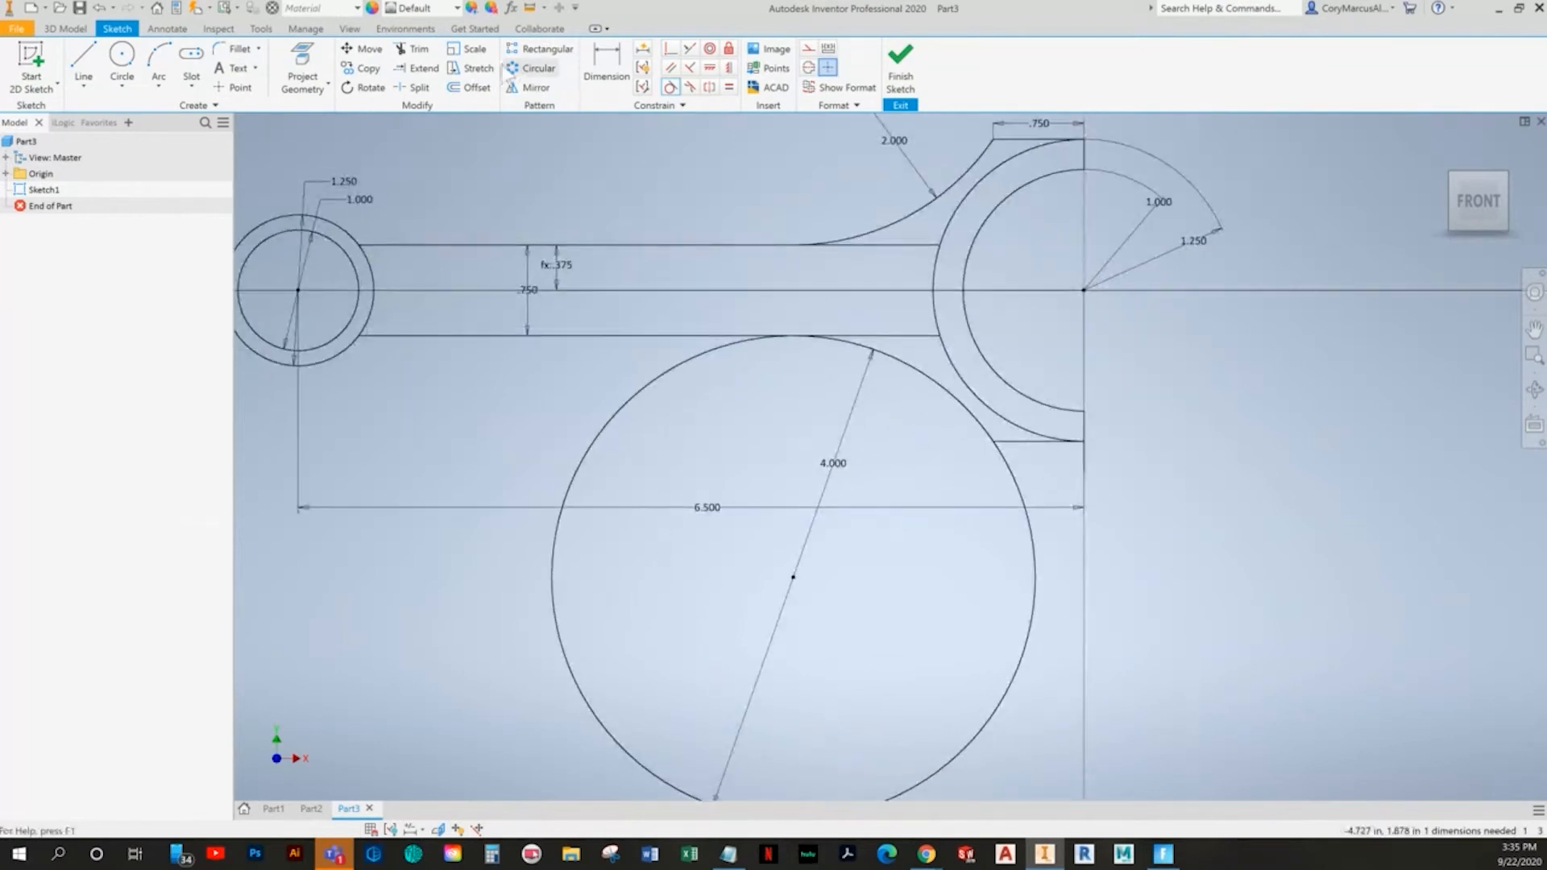
- Trim the lower circle to leave only the arc between the lower rod line and the lower short line
{"action": "left_click", "coordinate": [417, 52]}
{"action": "left_click", "coordinate": [1031, 614]}
{"action": "key", "text": "Escape"}
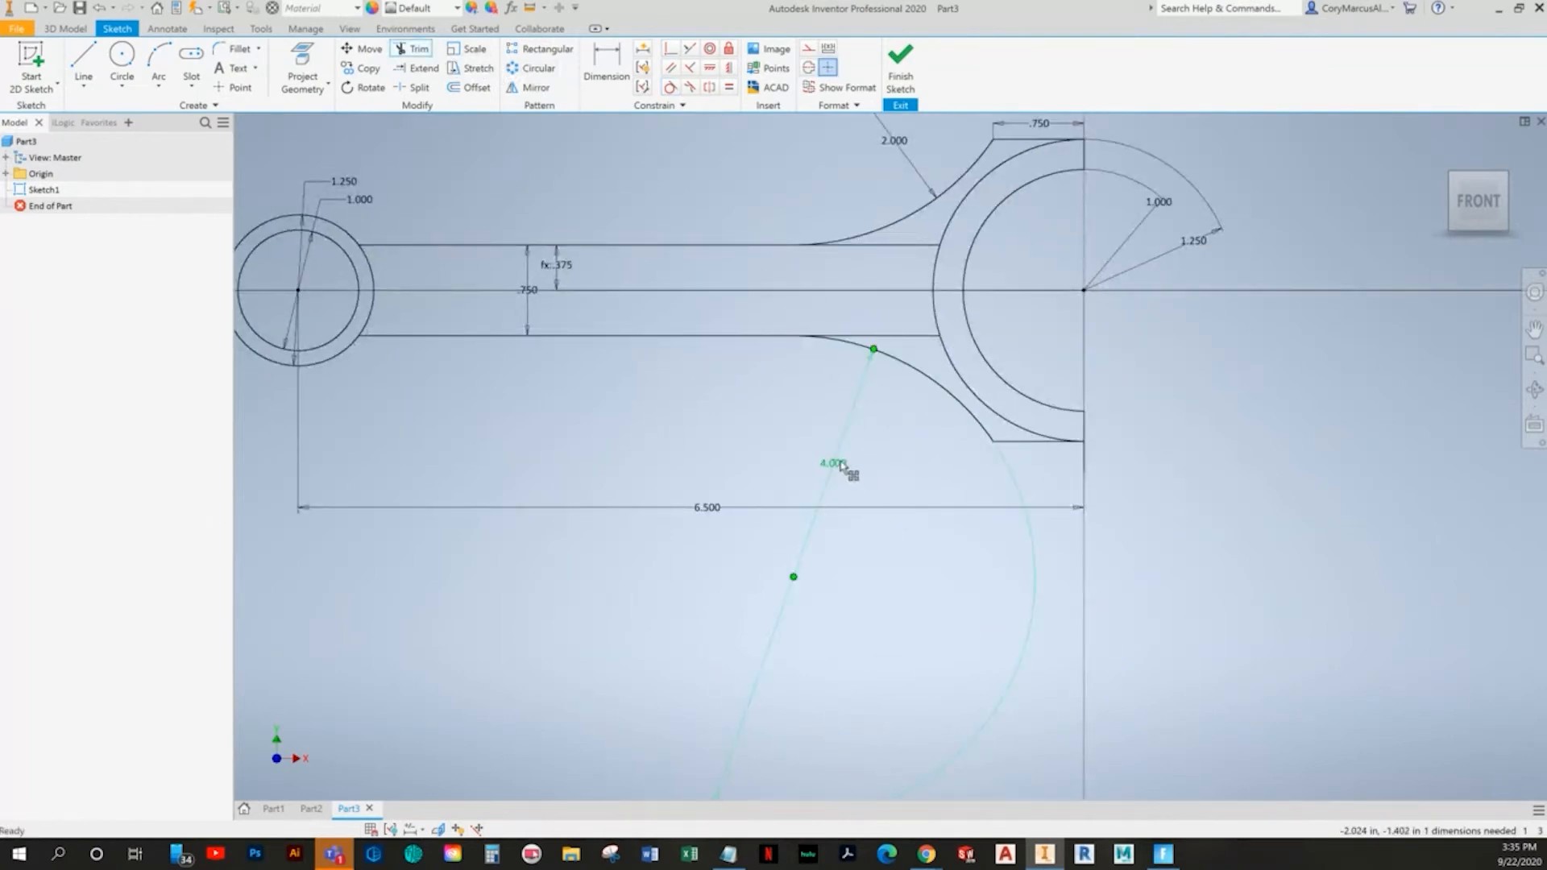
- Remove the lower arc's 4 in diameter dimension and constrain the arc equal to the upper one
{"action": "left_click", "coordinate": [729, 87]}
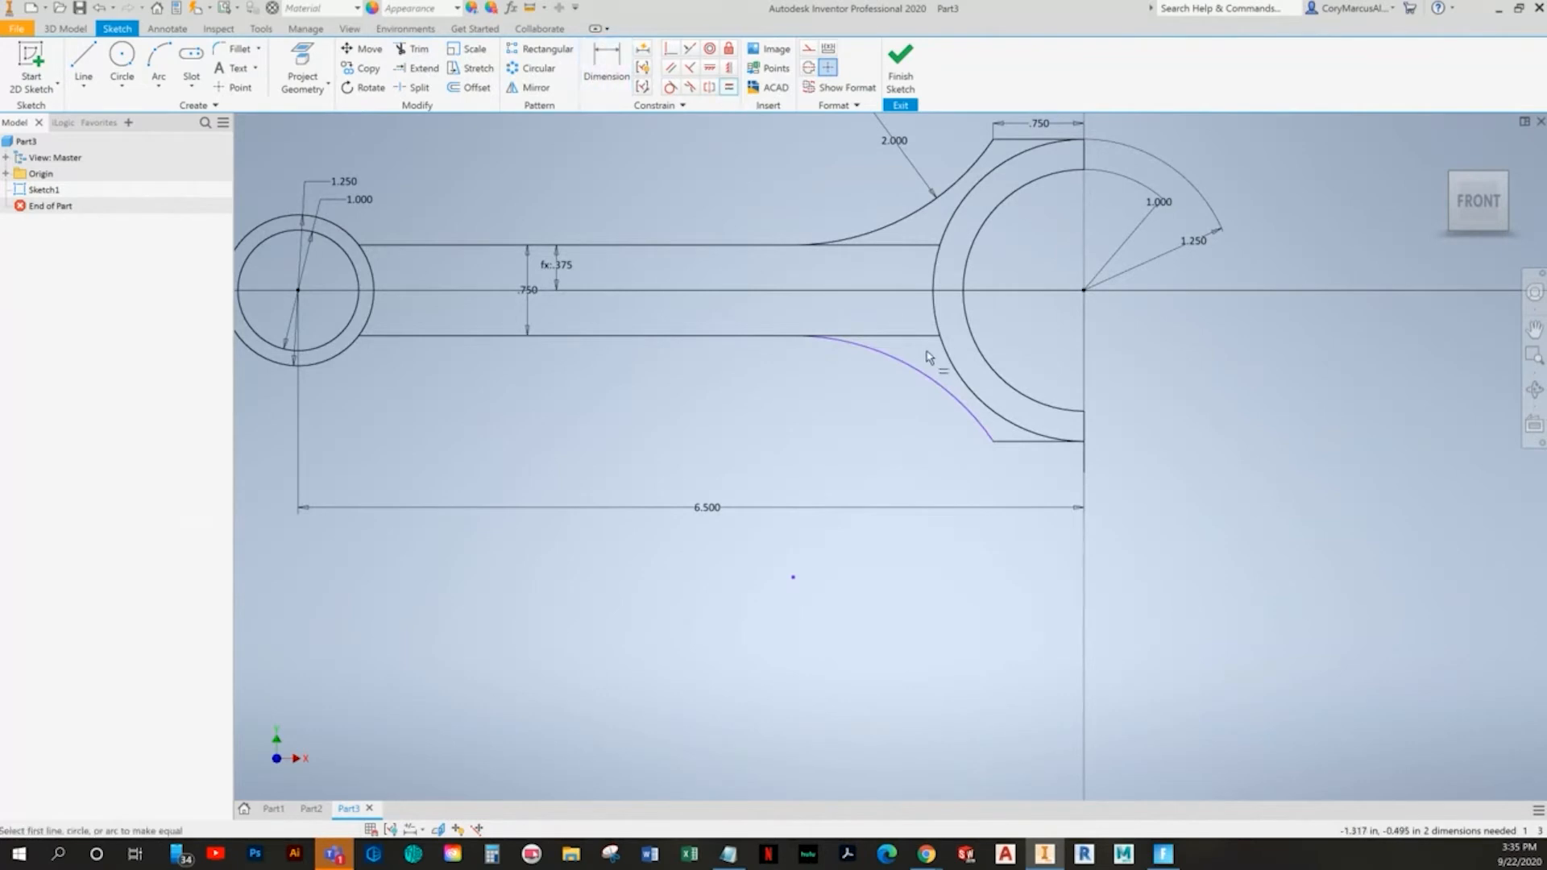
{"action": "left_click", "coordinate": [903, 365]}
{"action": "left_click", "coordinate": [907, 224]}
{"action": "scroll", "coordinate": [891, 528], "scroll_direction": "down", "scroll_amount": 2}
{"action": "key", "text": "Escape"}
- Check the textbook drawing and sketch a circle of about 0.69 in diameter above the rod beside the small ring
{"action": "key", "text": "alt+Tab"}
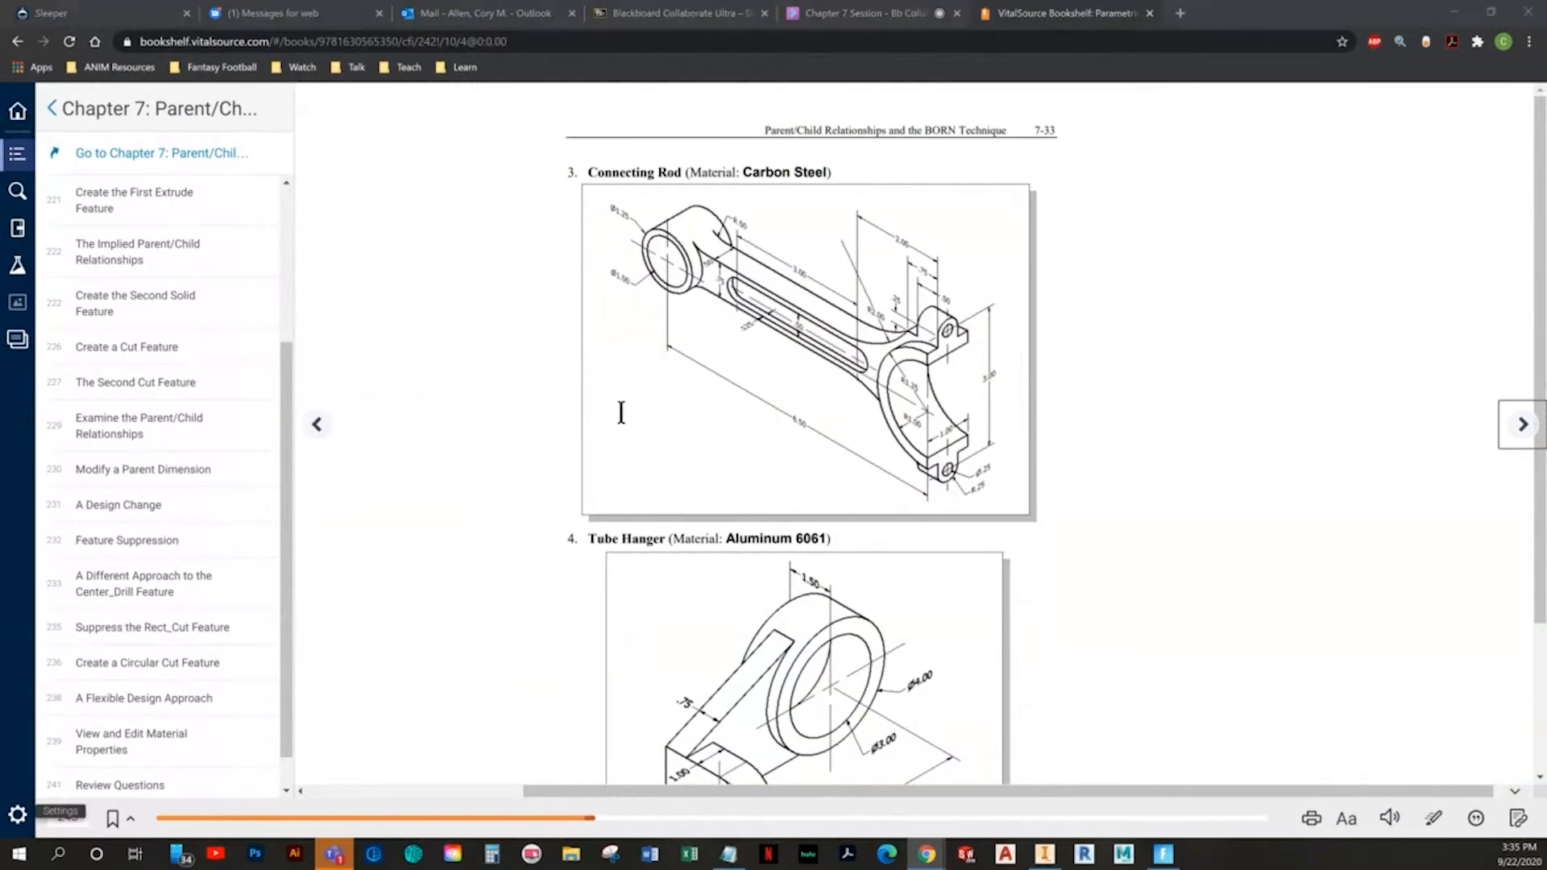
{"action": "key", "text": "alt+Tab"}
{"action": "scroll", "coordinate": [629, 421], "scroll_direction": "up", "scroll_amount": 4}
{"action": "left_click", "coordinate": [122, 58]}
{"action": "scroll", "coordinate": [725, 358], "scroll_direction": "up", "scroll_amount": 1}
{"action": "left_click", "coordinate": [724, 316]}
{"action": "left_click", "coordinate": [664, 210]}
{"action": "key", "text": "d"}
{"action": "left_click", "coordinate": [684, 199]}
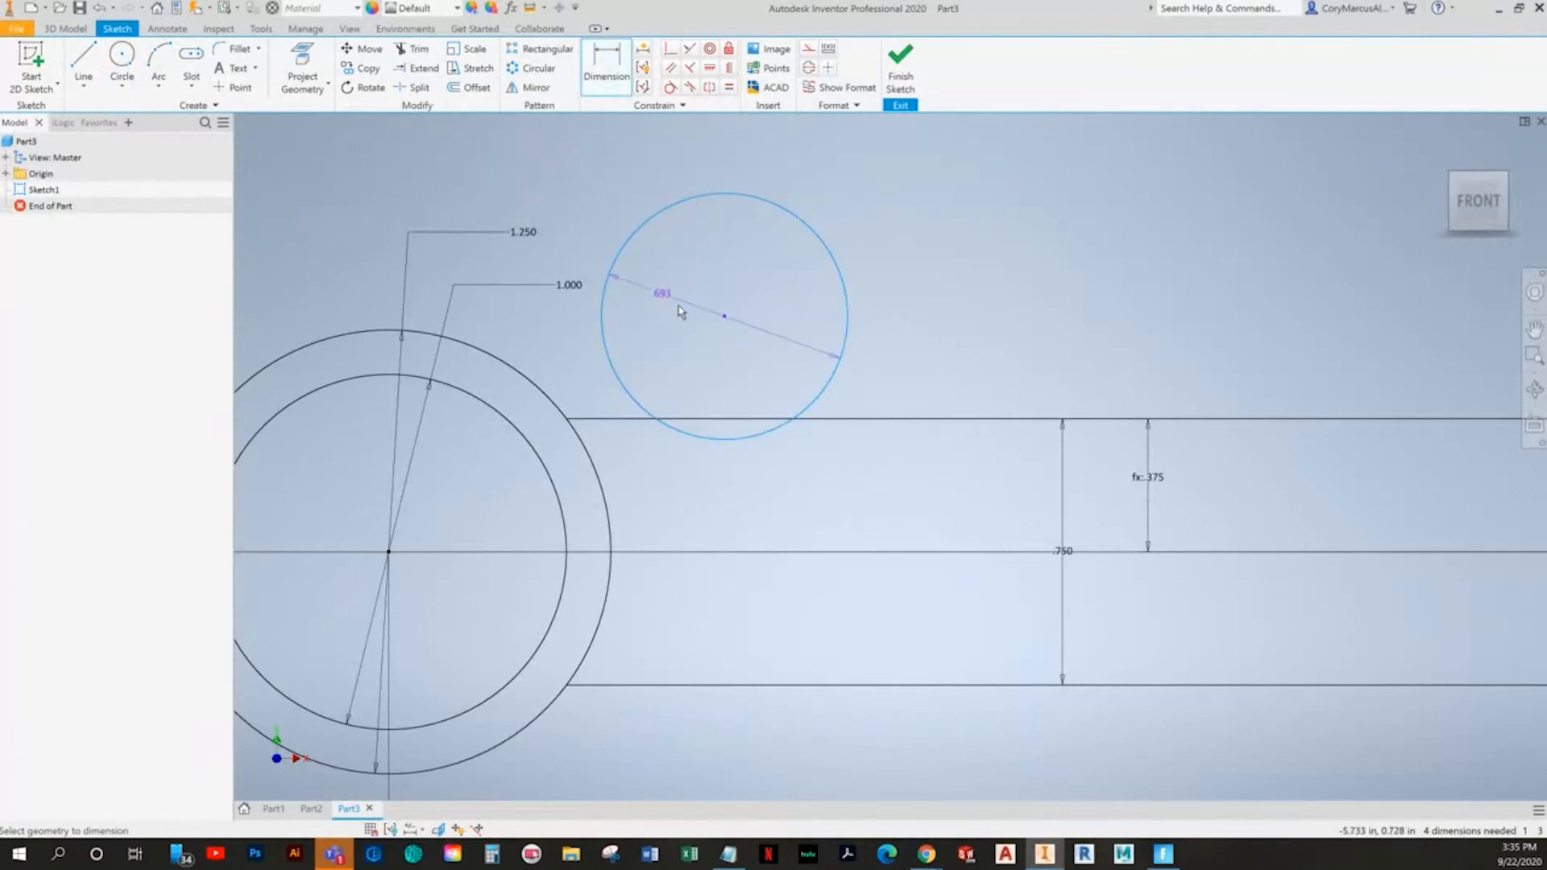
{"action": "right_click", "coordinate": [685, 342]}
{"action": "key", "text": "Escape"}
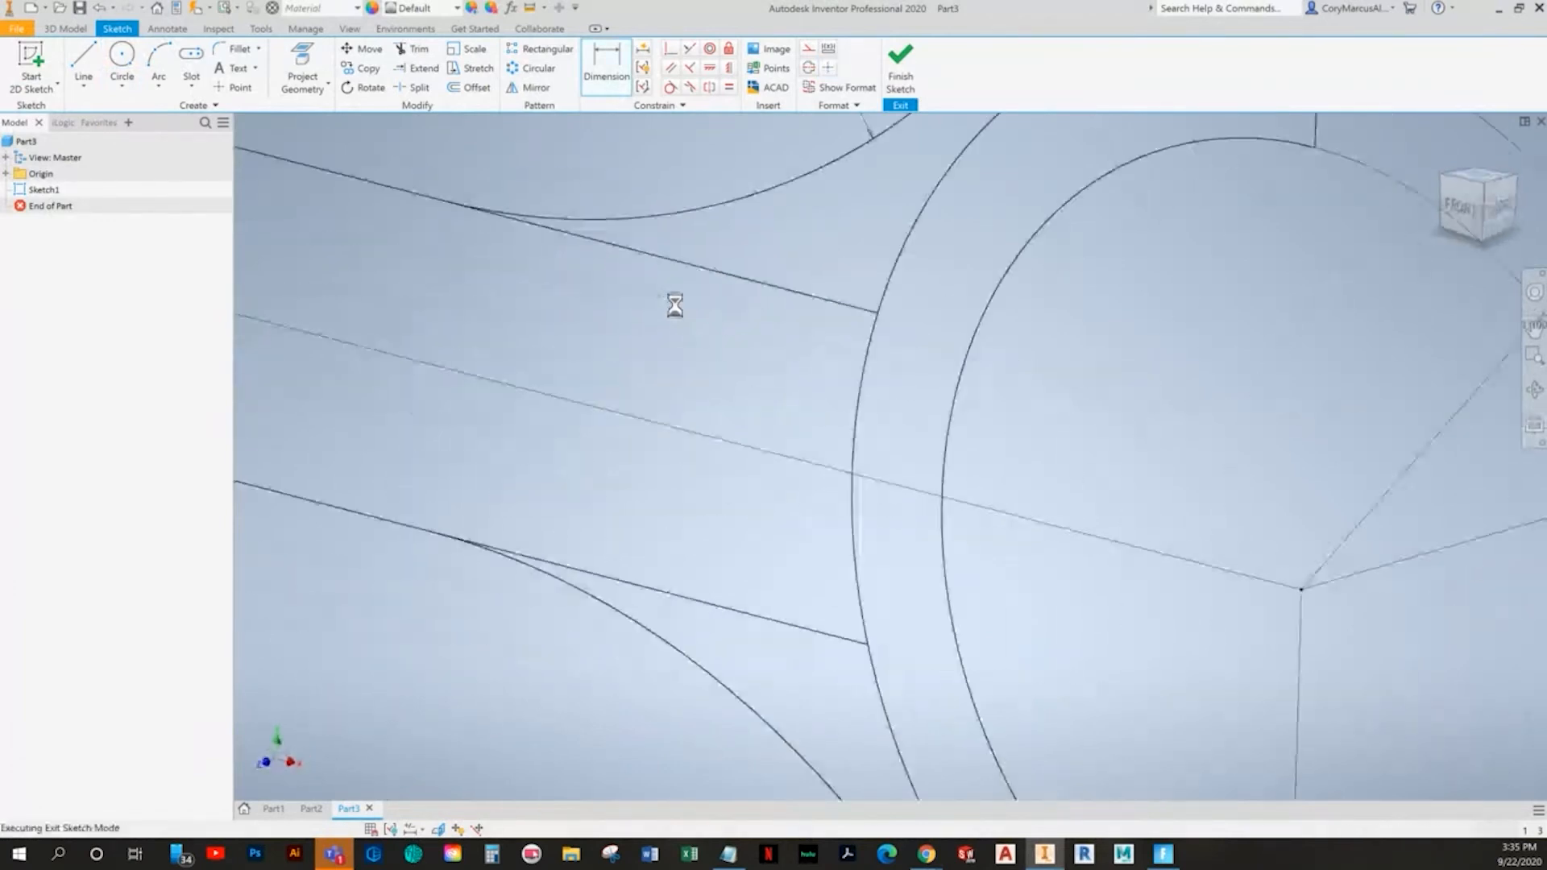
{"action": "double_click", "coordinate": [42, 190]}
- Dimension the circle beside the small ring by its radius and set it to 0.5 in
{"action": "left_click", "coordinate": [606, 71]}
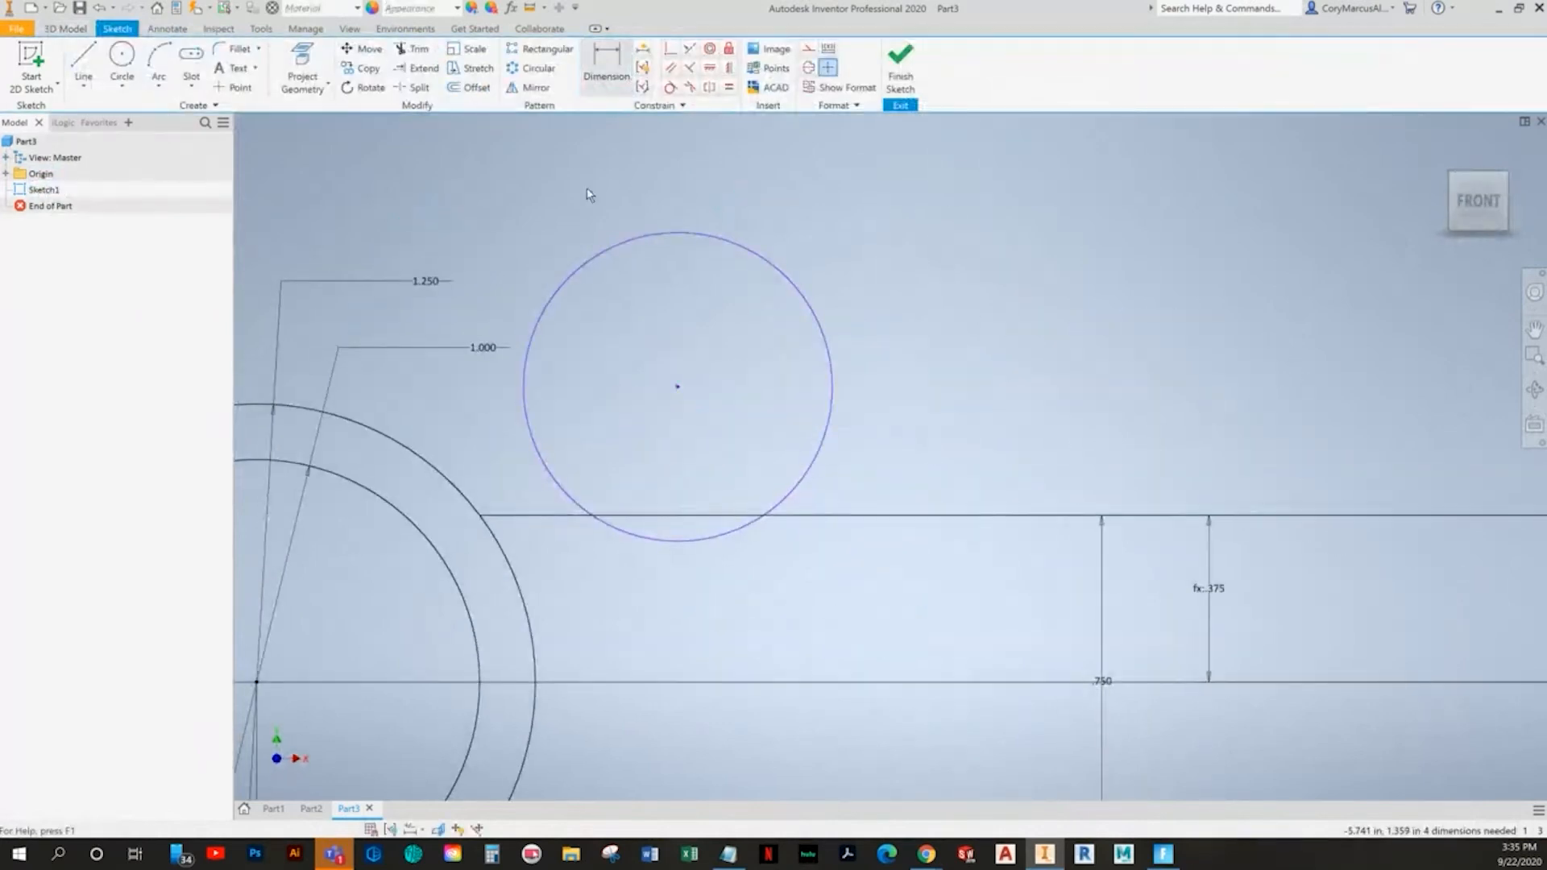
{"action": "left_click", "coordinate": [569, 282]}
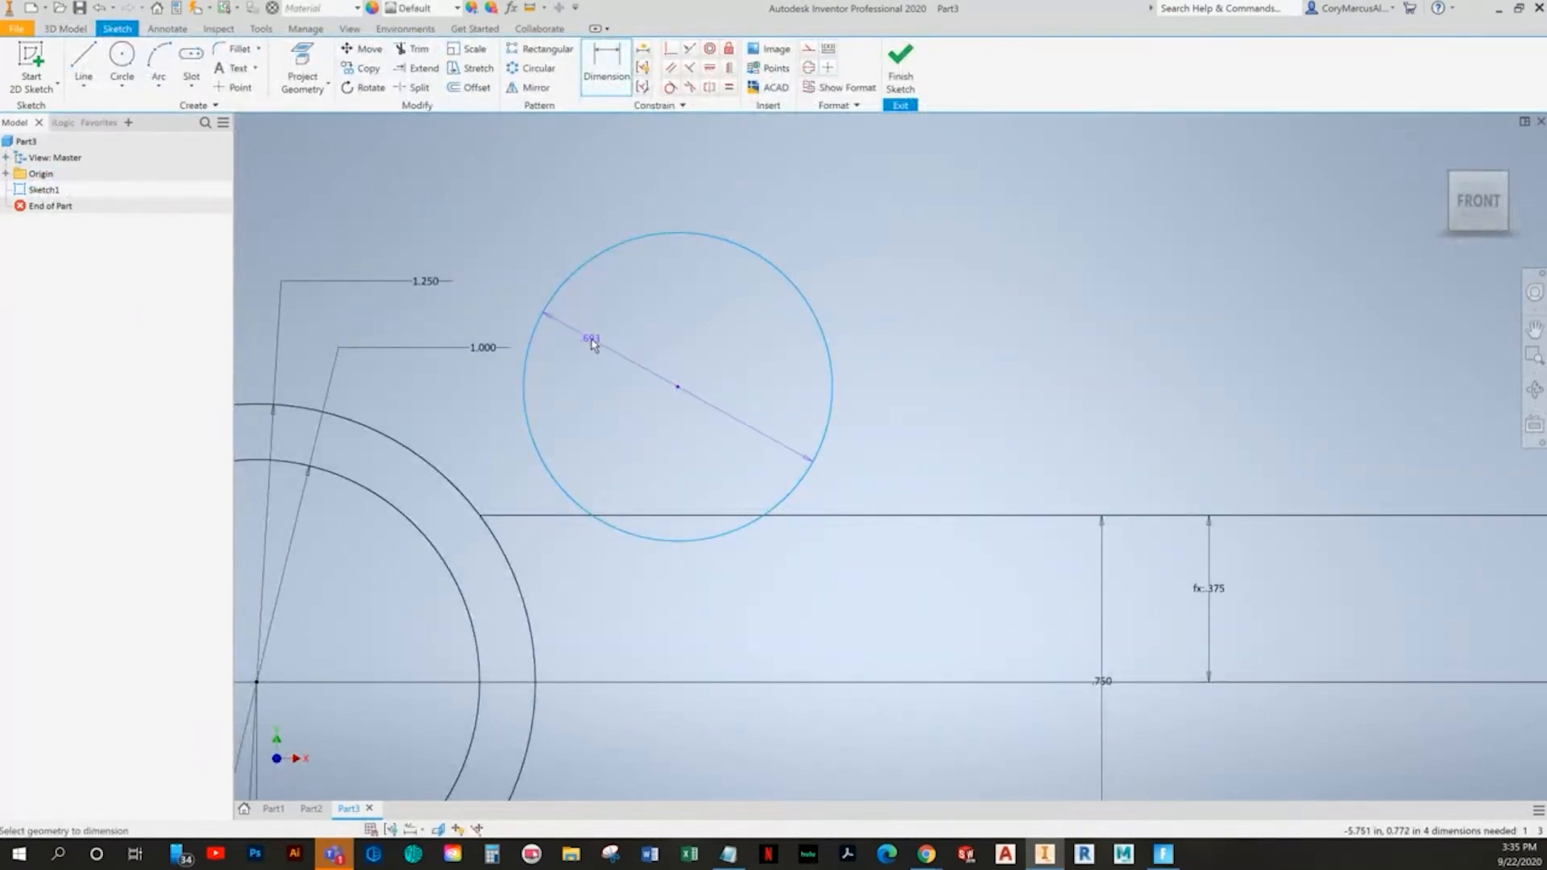
{"action": "right_click", "coordinate": [593, 345]}
{"action": "left_click", "coordinate": [656, 403]}
{"action": "left_click", "coordinate": [594, 346]}
{"action": "type", "text": ".5"}
{"action": "key", "text": "Return"}
- Check the textbook drawing and copy the 0.5 in radius circle to below the rod beside the small ring
{"action": "key", "text": "alt+Tab"}
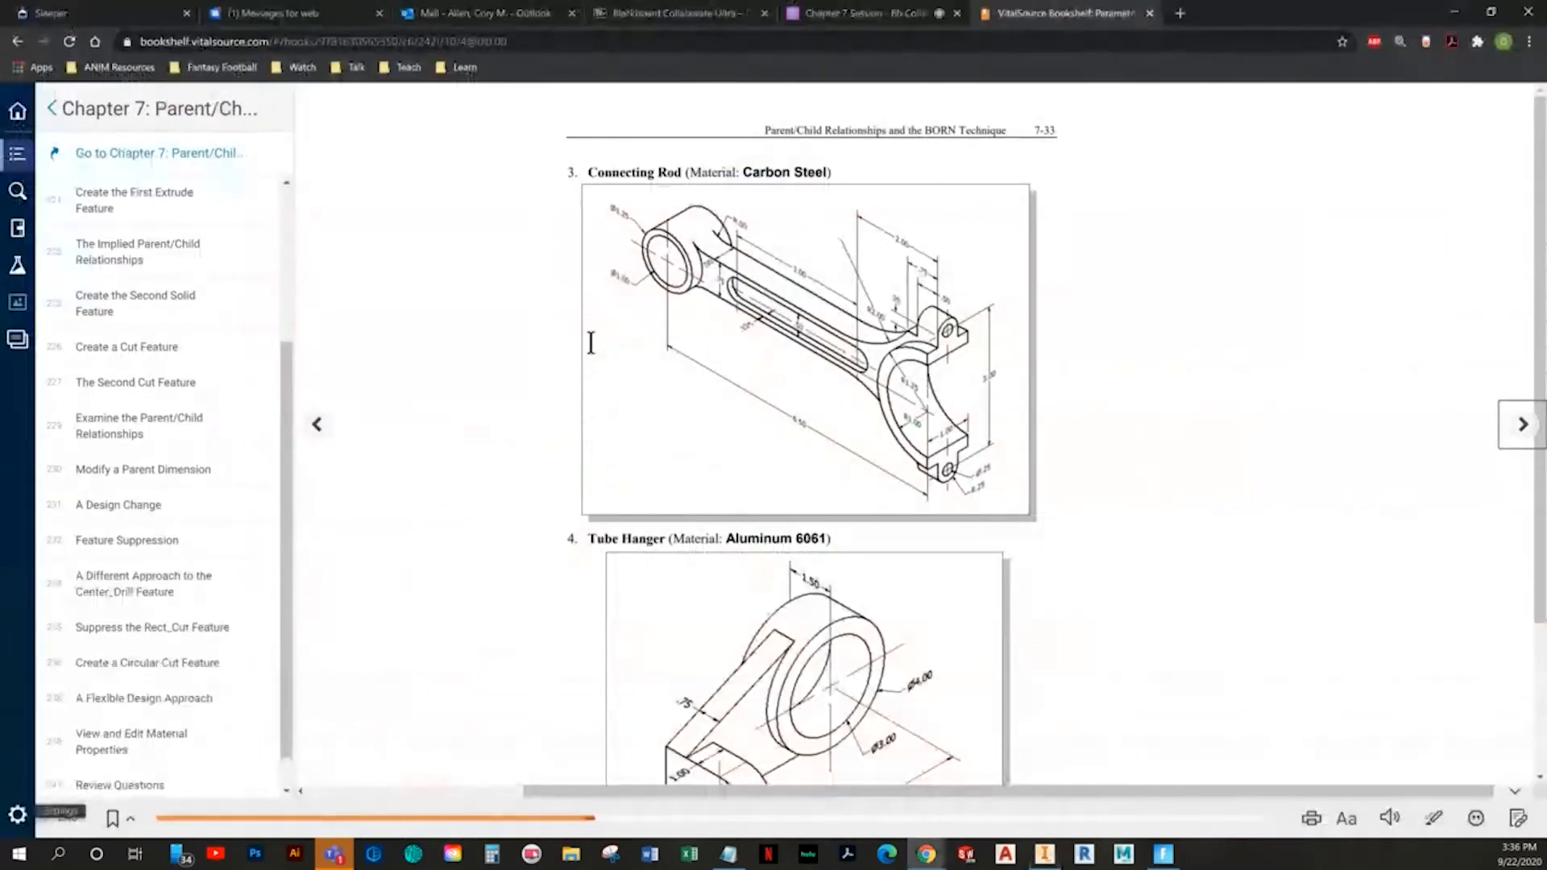
{"action": "key", "text": "alt+Tab"}
{"action": "scroll", "coordinate": [636, 401], "scroll_direction": "up", "scroll_amount": 3}
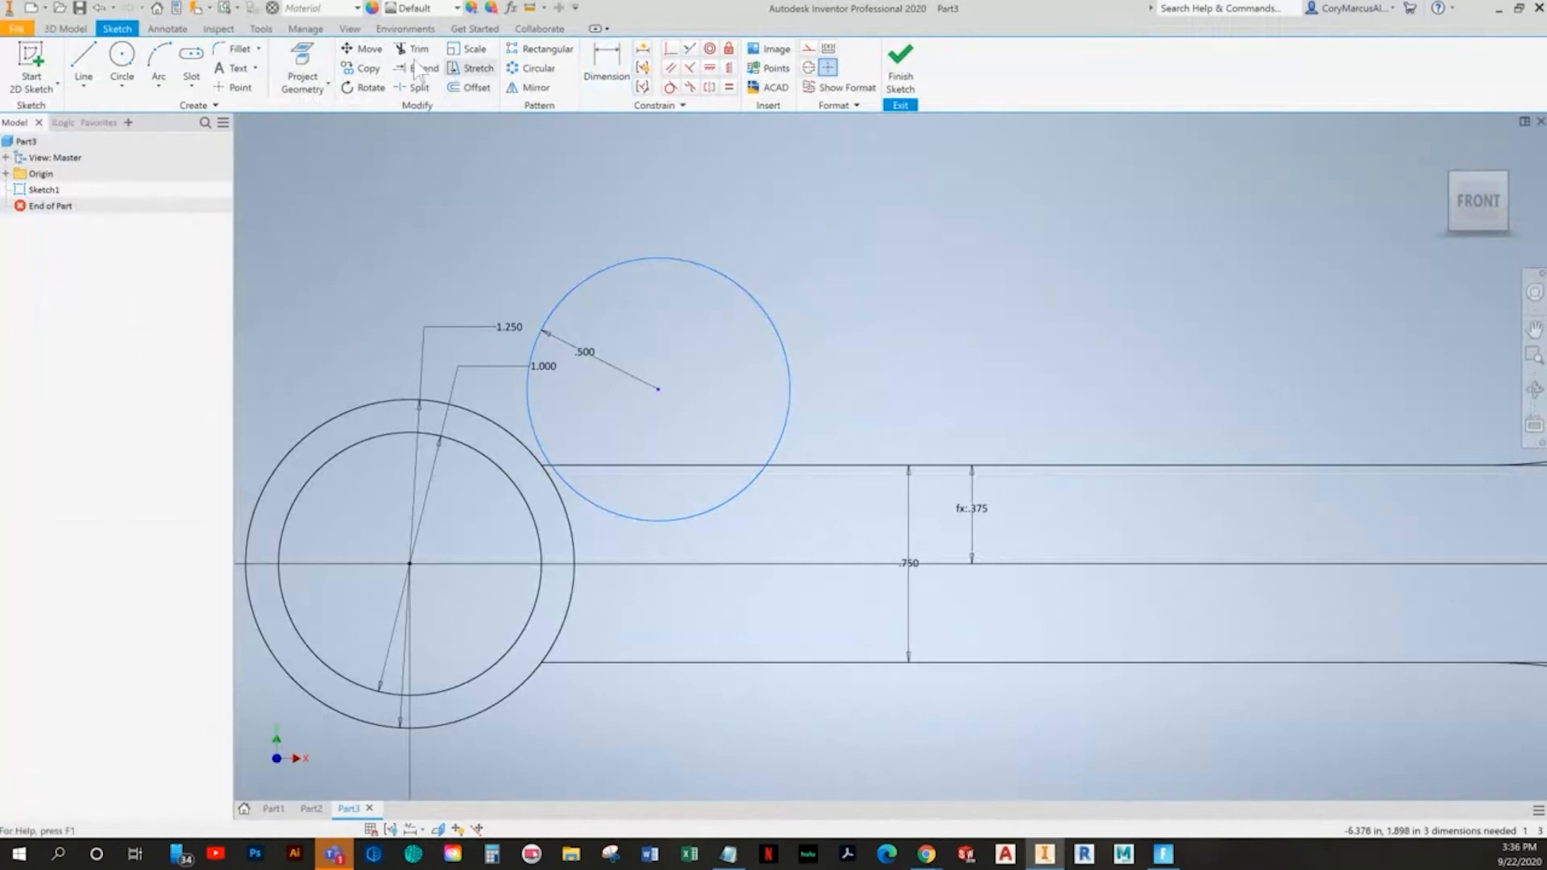
{"action": "left_click", "coordinate": [360, 68]}
{"action": "left_click", "coordinate": [705, 367]}
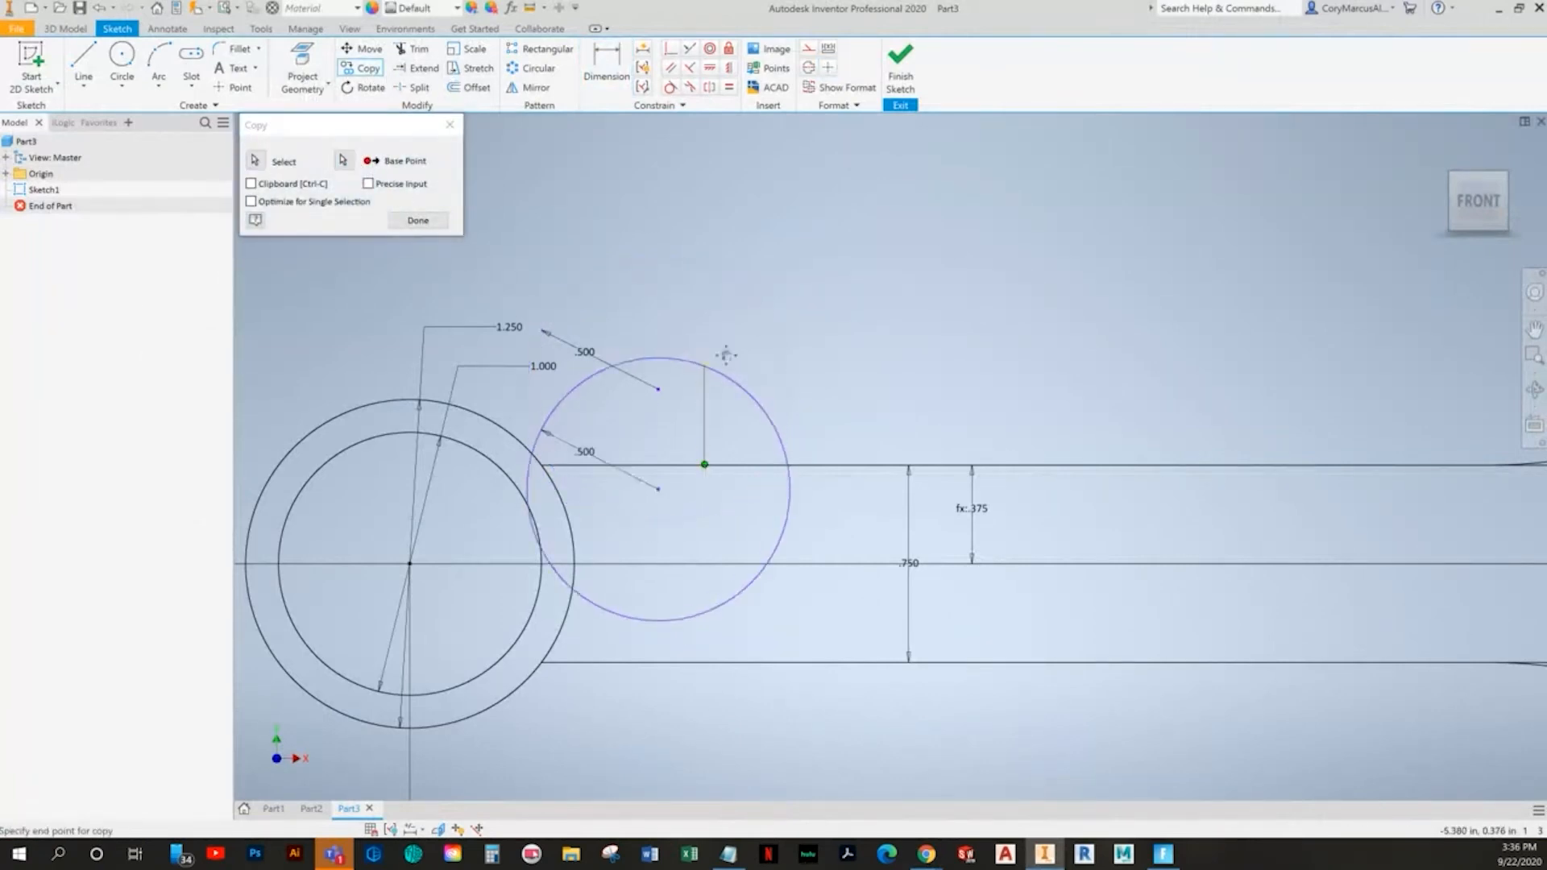
{"action": "scroll", "coordinate": [707, 475], "scroll_direction": "down", "scroll_amount": 4}
{"action": "scroll", "coordinate": [723, 679], "scroll_direction": "up", "scroll_amount": 3}
{"action": "scroll", "coordinate": [725, 628], "scroll_direction": "down", "scroll_amount": 3}
{"action": "key", "text": "Escape"}
{"action": "scroll", "coordinate": [638, 606], "scroll_direction": "up", "scroll_amount": 4}
{"action": "scroll", "coordinate": [661, 548], "scroll_direction": "down", "scroll_amount": 2}
{"action": "scroll", "coordinate": [684, 485], "scroll_direction": "up", "scroll_amount": 2}
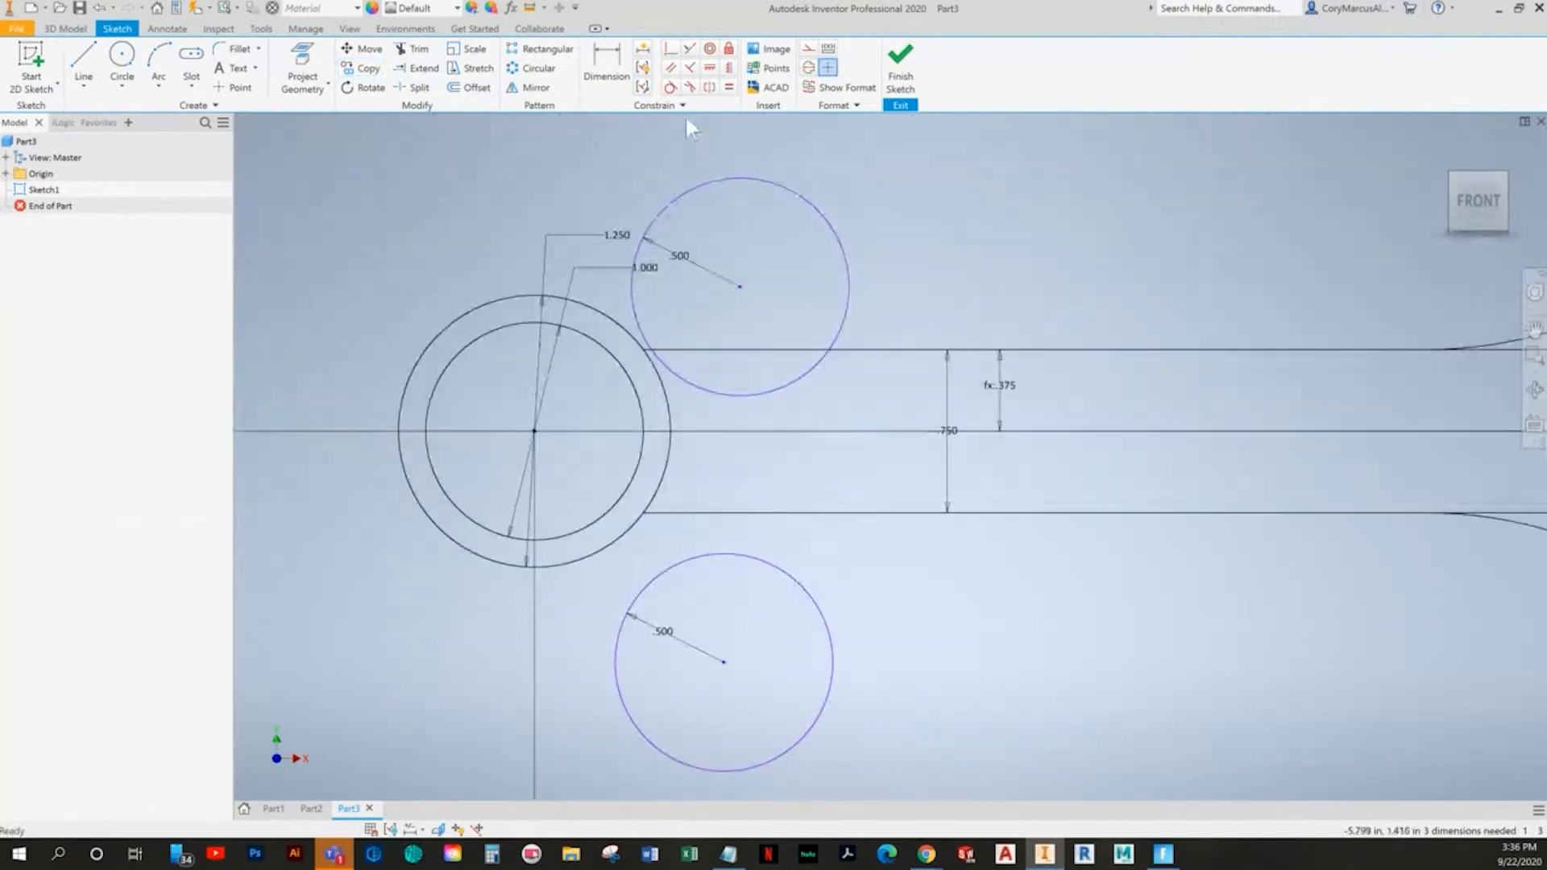
- Make both 0.5 in radius circles tangent to the adjacent shank edges and to the small ring's outer circle
{"action": "left_click", "coordinate": [844, 320]}
{"action": "left_click", "coordinate": [841, 349]}
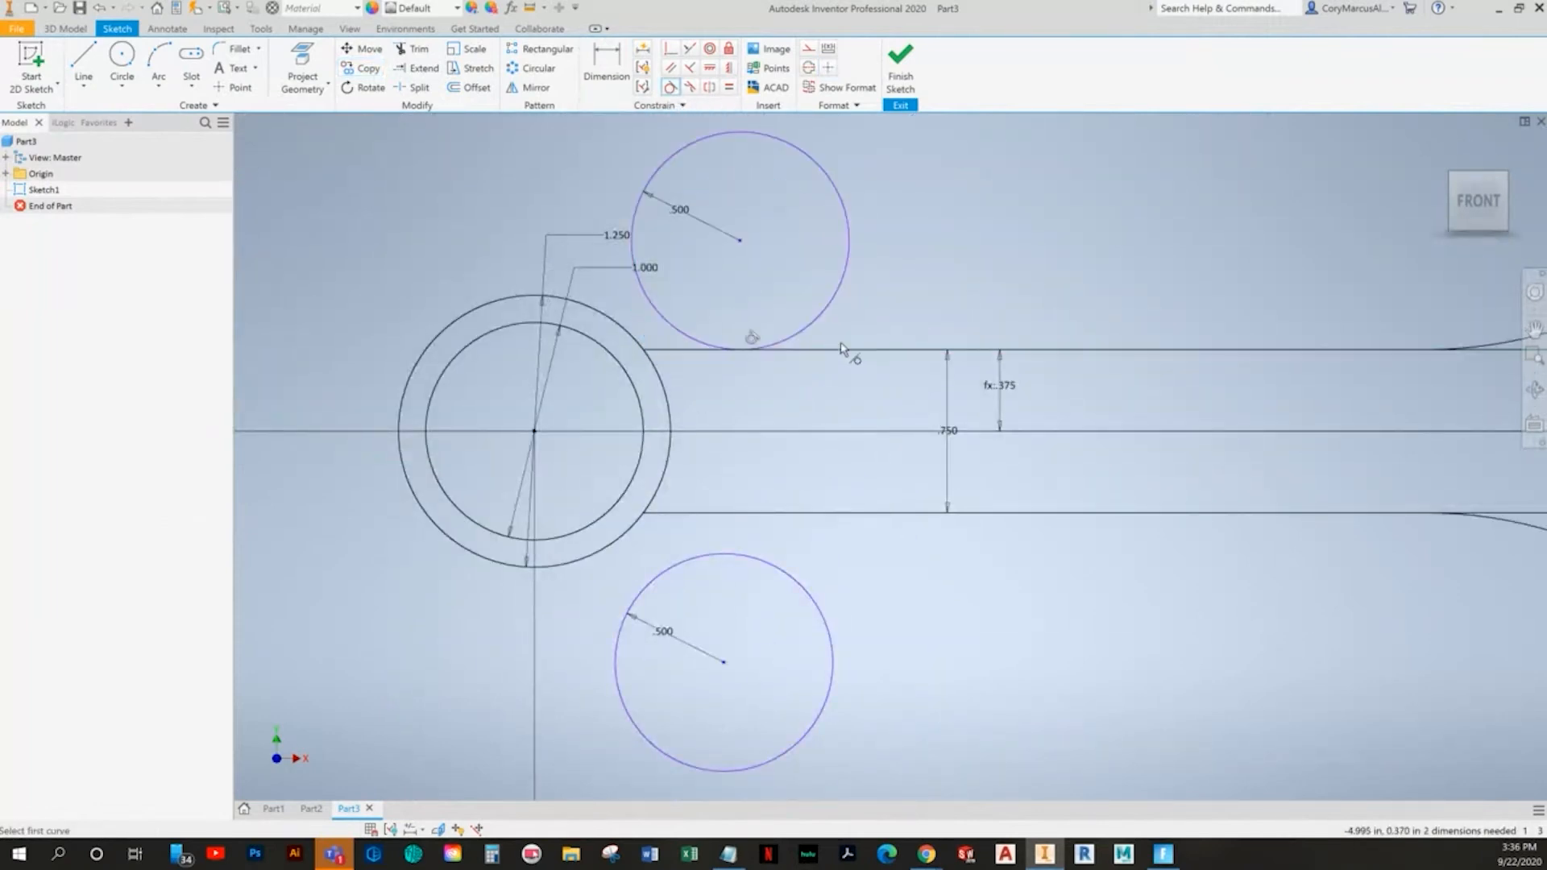
{"action": "left_click", "coordinate": [655, 297]}
{"action": "left_click", "coordinate": [632, 326]}
{"action": "left_click", "coordinate": [738, 555]}
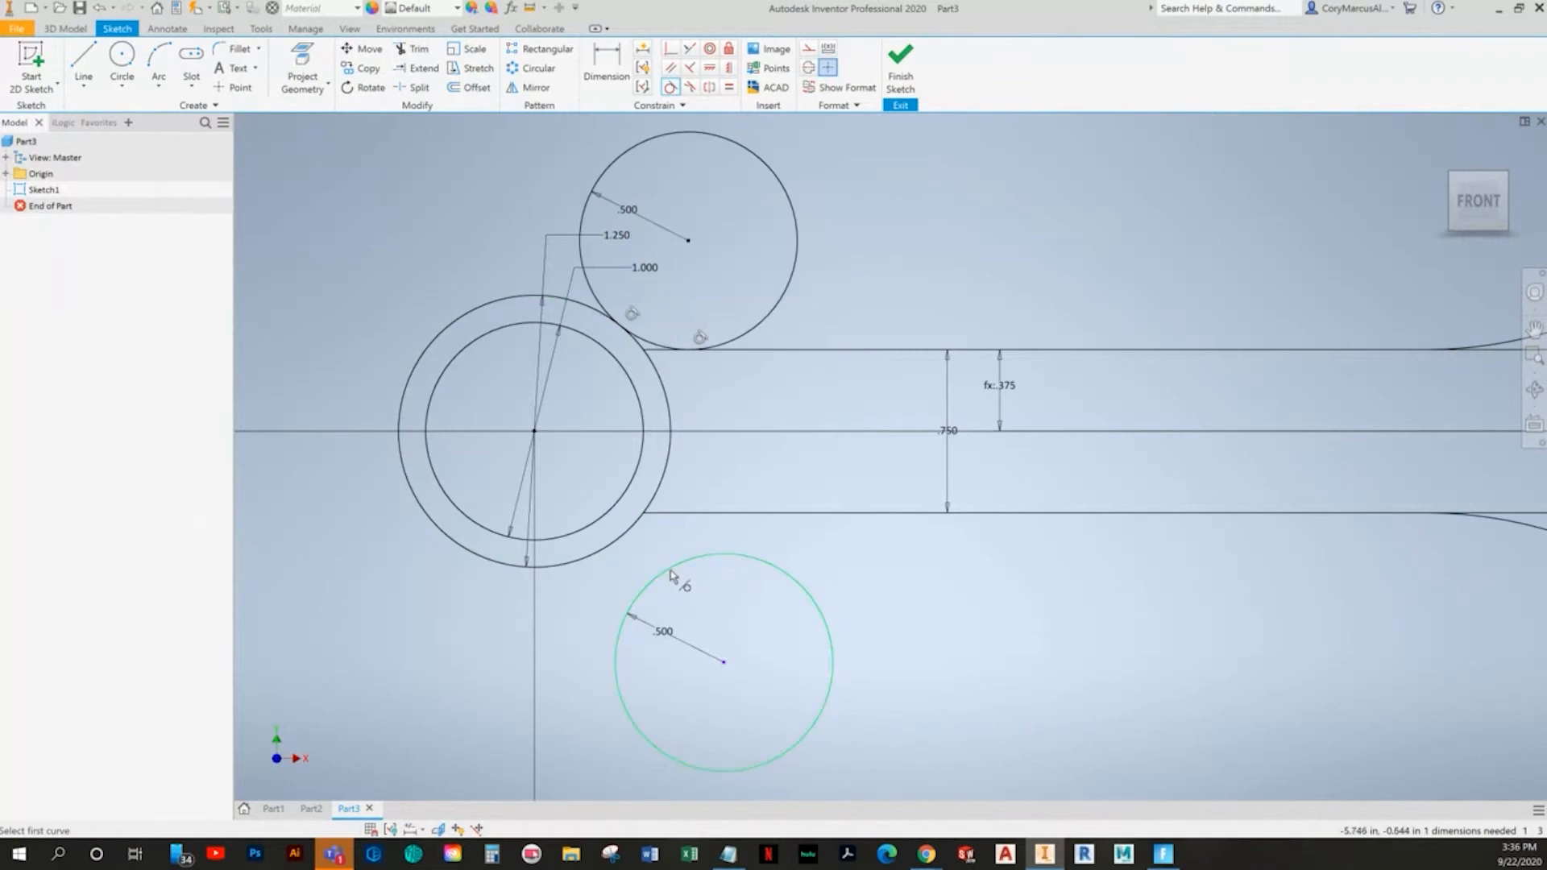
{"action": "left_click", "coordinate": [630, 535]}
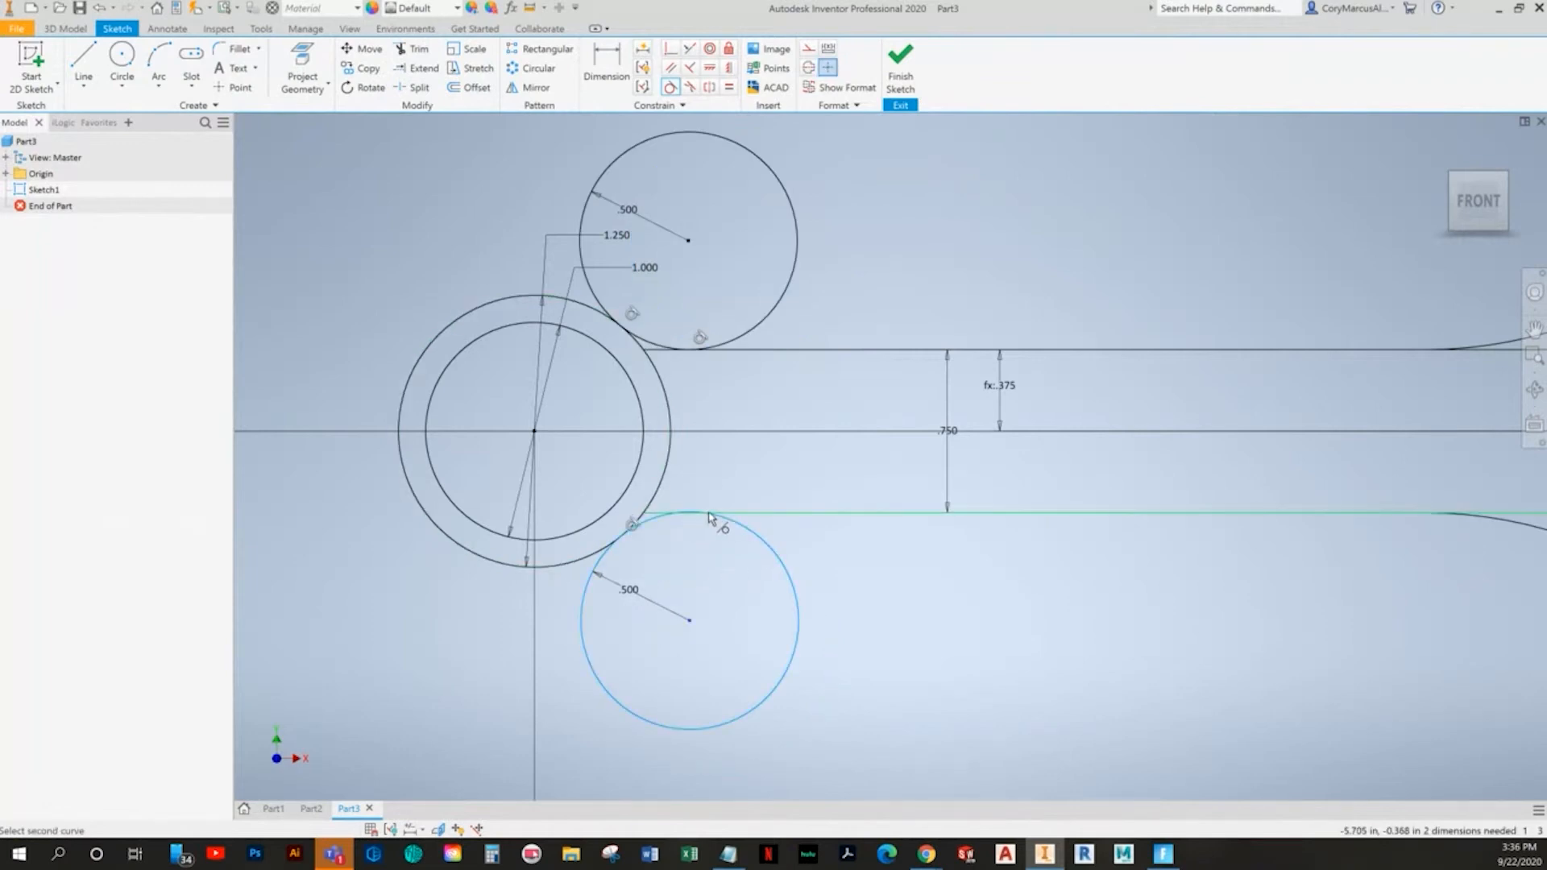
{"action": "left_click", "coordinate": [766, 514]}
- Trim the outer portions of both 0.5 in radius circles, leaving the short fillet arcs between the ring and the shank
{"action": "scroll", "coordinate": [778, 515], "scroll_direction": "down", "scroll_amount": 3}
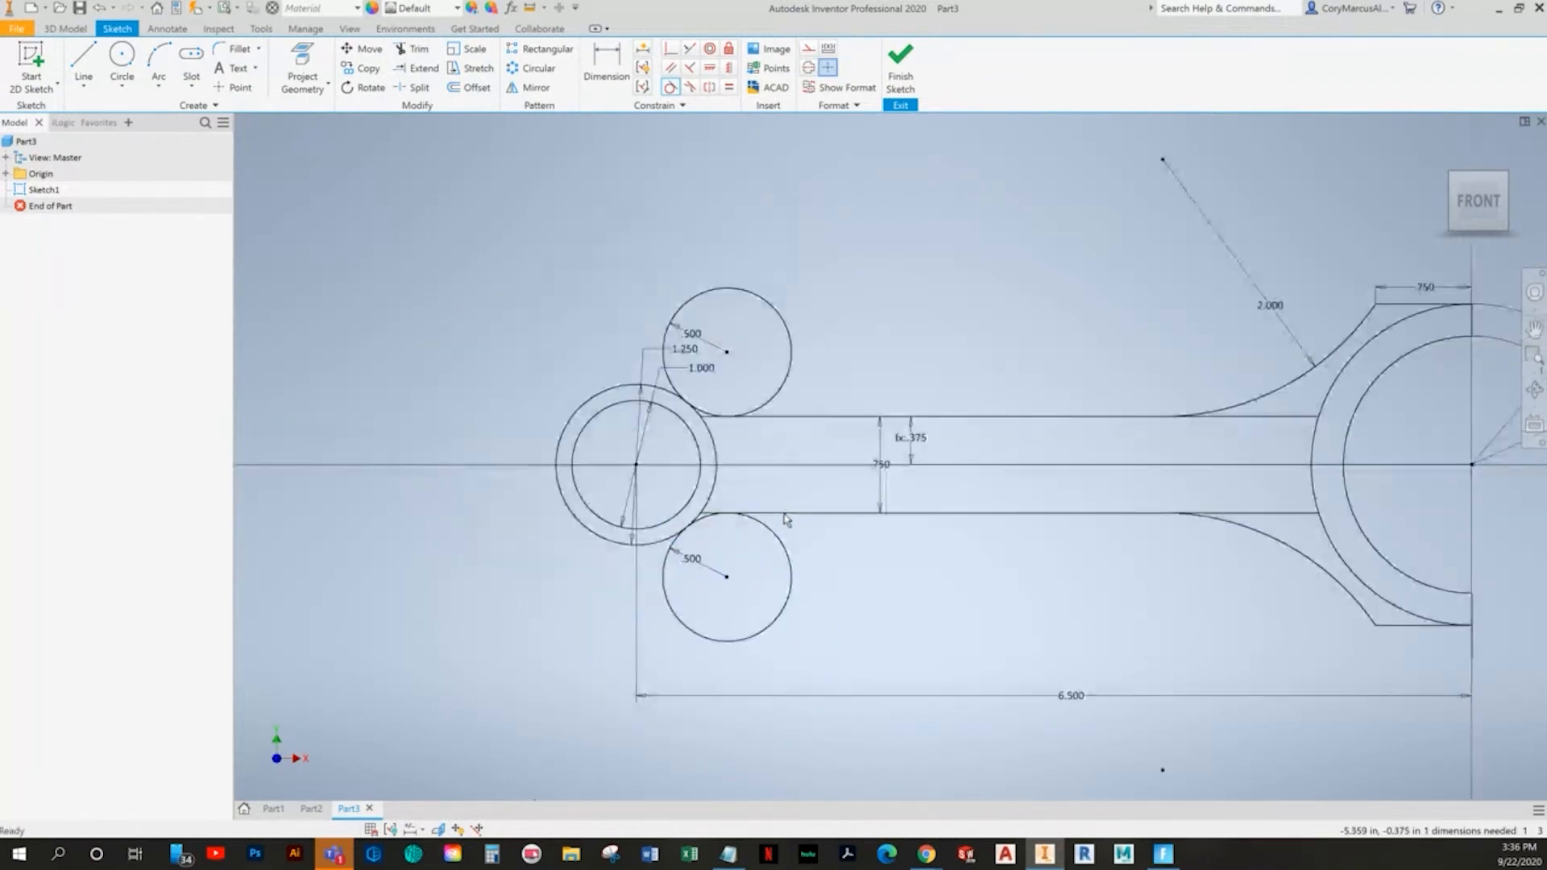
{"action": "left_click", "coordinate": [415, 50]}
{"action": "left_click", "coordinate": [776, 310]}
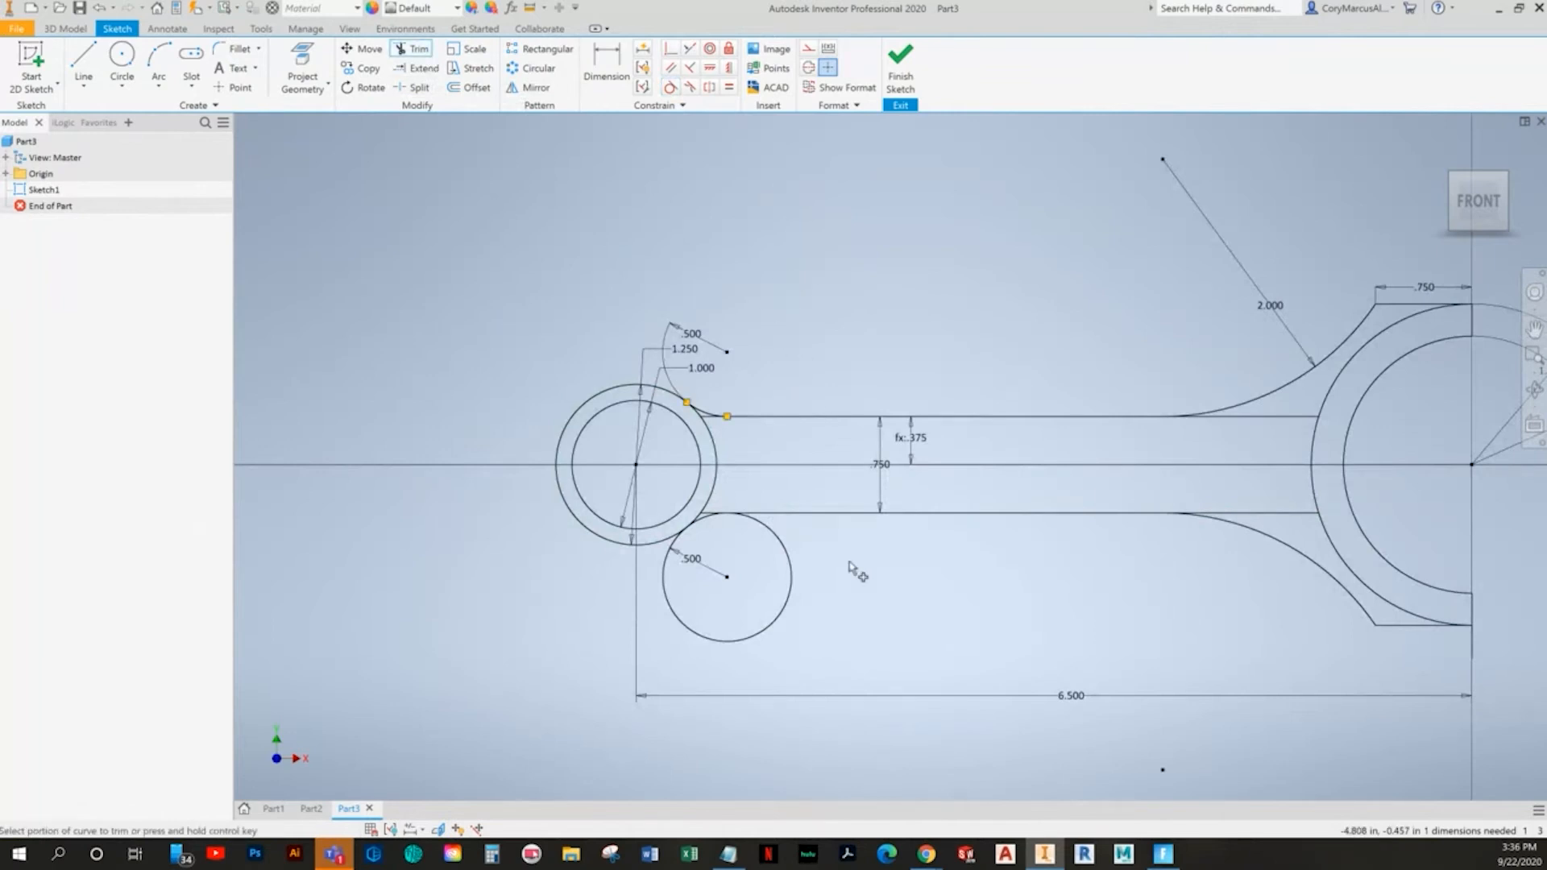
{"action": "left_click", "coordinate": [786, 593]}
{"action": "scroll", "coordinate": [769, 562], "scroll_direction": "down", "scroll_amount": 3}
- Trim the leftover shank line ends beside the small ring and beyond the 2 in arcs at the half-ring end
{"action": "scroll", "coordinate": [725, 451], "scroll_direction": "up", "scroll_amount": 8}
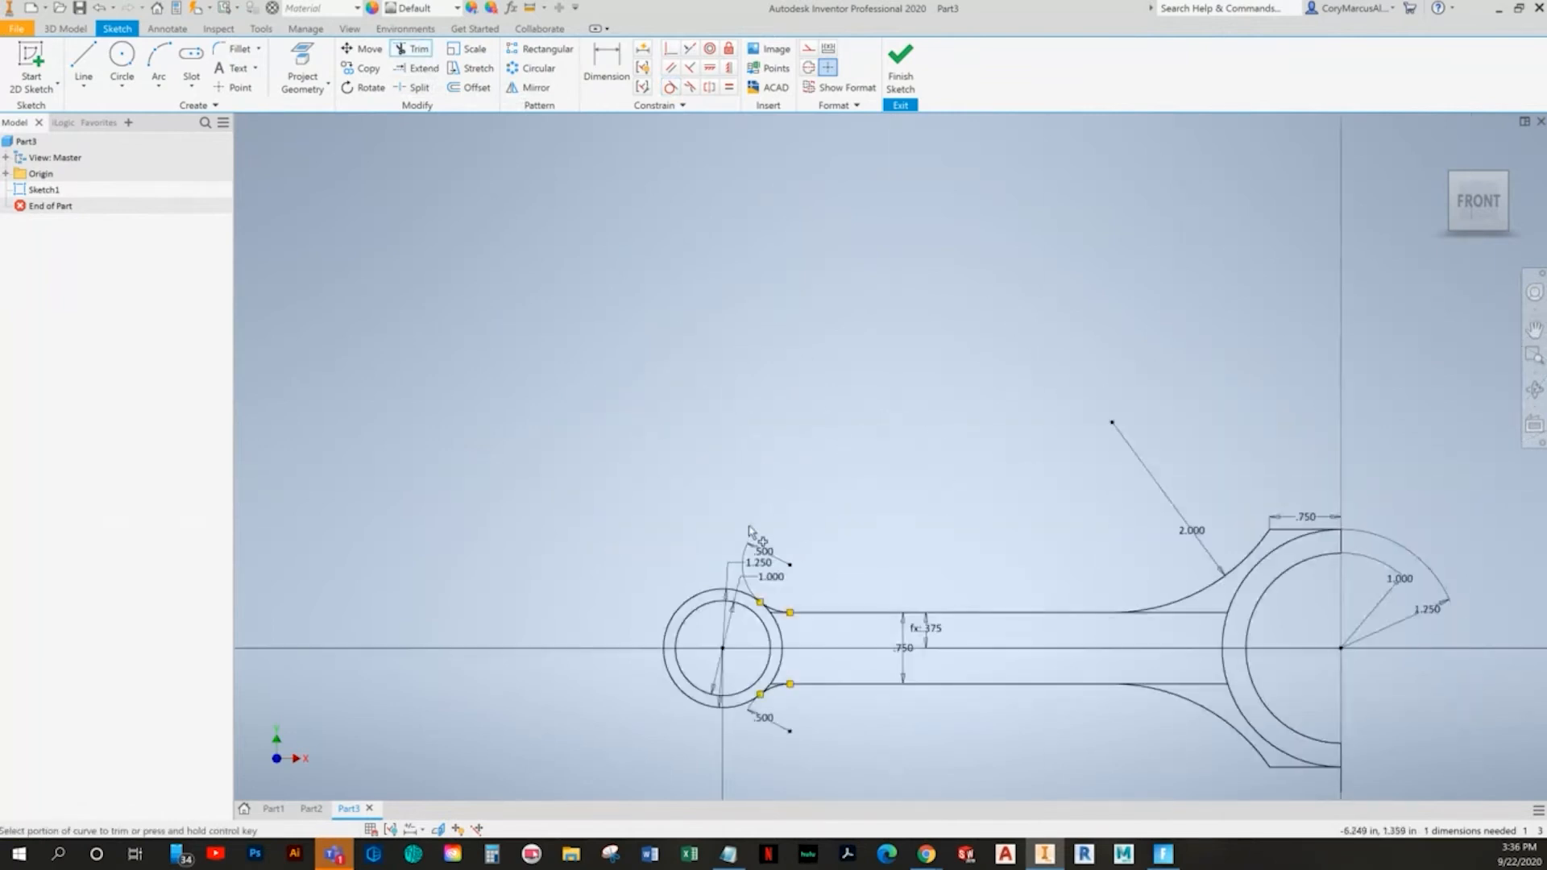
{"action": "left_click", "coordinate": [664, 384]}
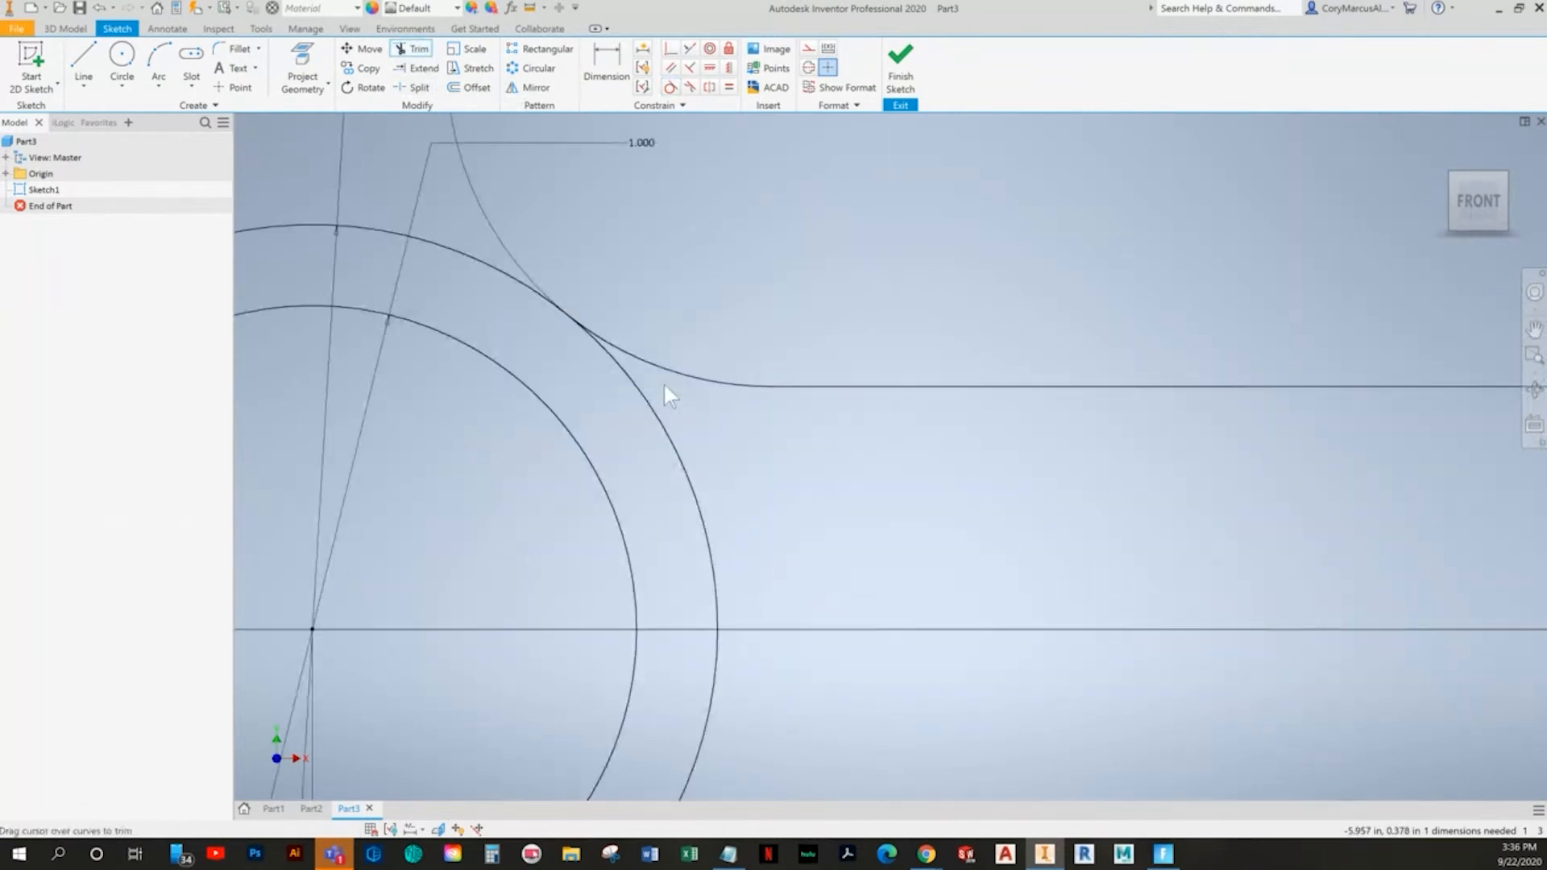
{"action": "middle_click_drag", "start_coordinate": [774, 484], "coordinate": [749, 118]}
{"action": "left_click", "coordinate": [654, 513]}
{"action": "scroll", "coordinate": [887, 492], "scroll_direction": "down", "scroll_amount": 6}
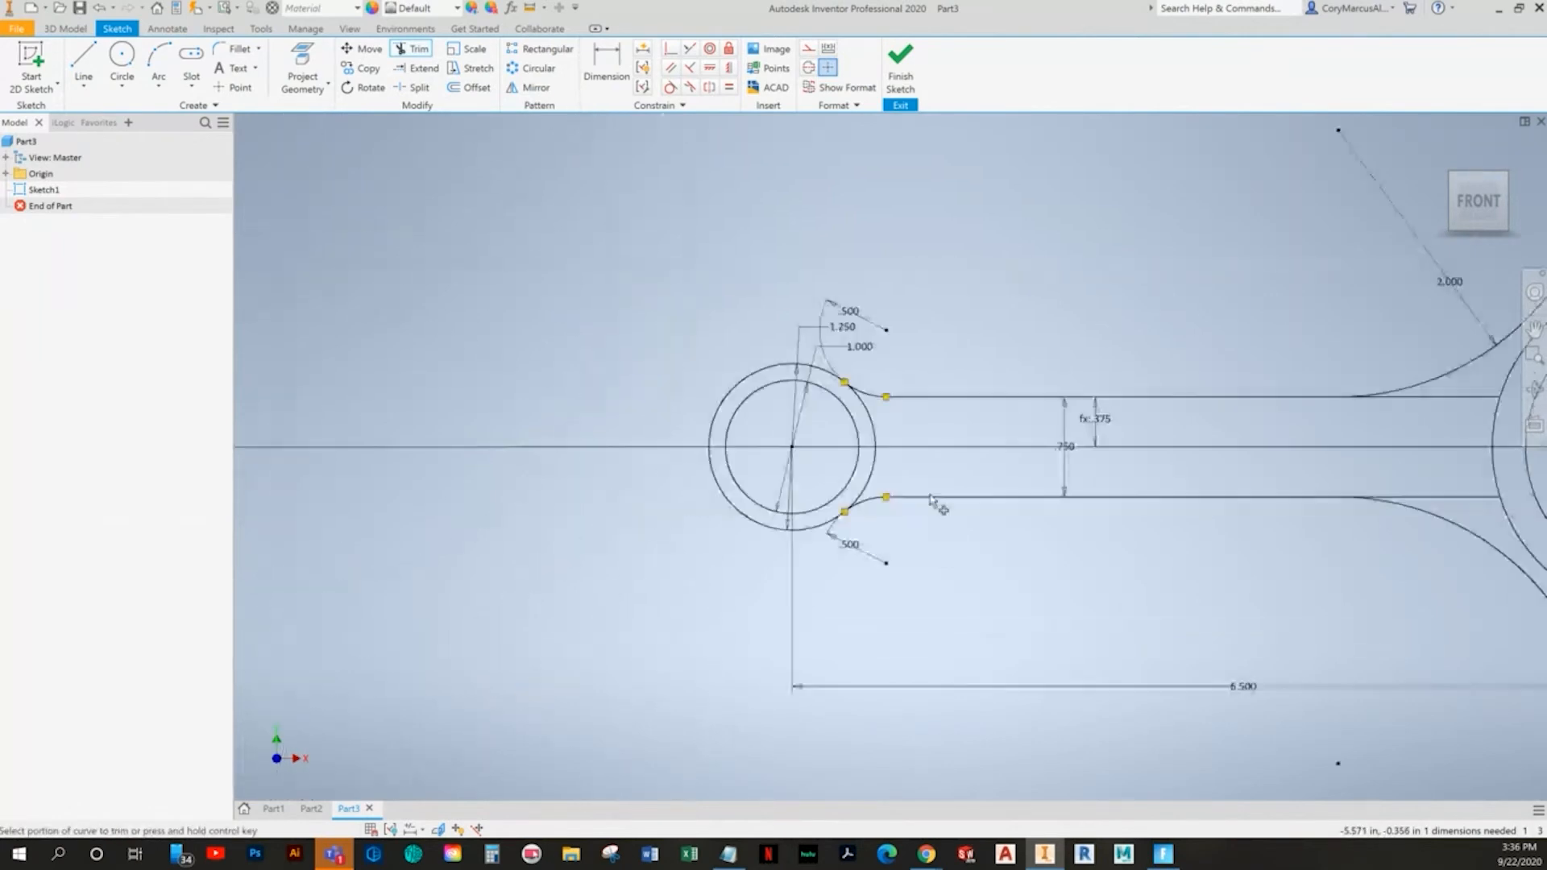
{"action": "middle_click_drag", "start_coordinate": [1128, 499], "coordinate": [870, 524]}
{"action": "scroll", "coordinate": [992, 493], "scroll_direction": "up", "scroll_amount": 4}
{"action": "left_click", "coordinate": [1037, 551]}
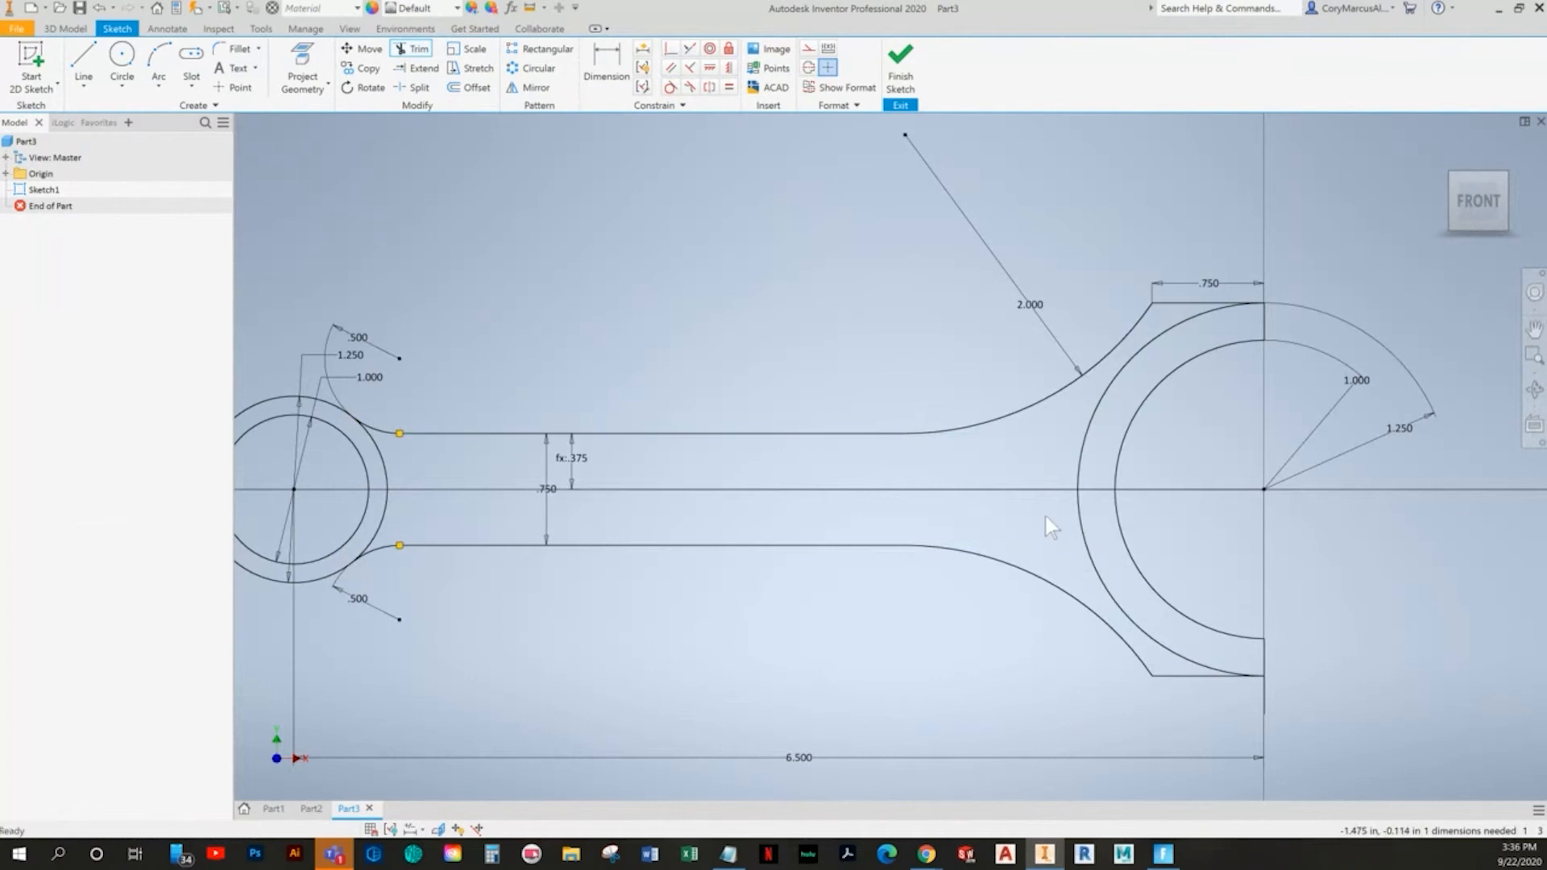
- Check the textbook drawing and sketch a centre-point slot on the shank centreline, about 3.19 in between its end-arc centres
{"action": "key", "text": "alt+Tab"}
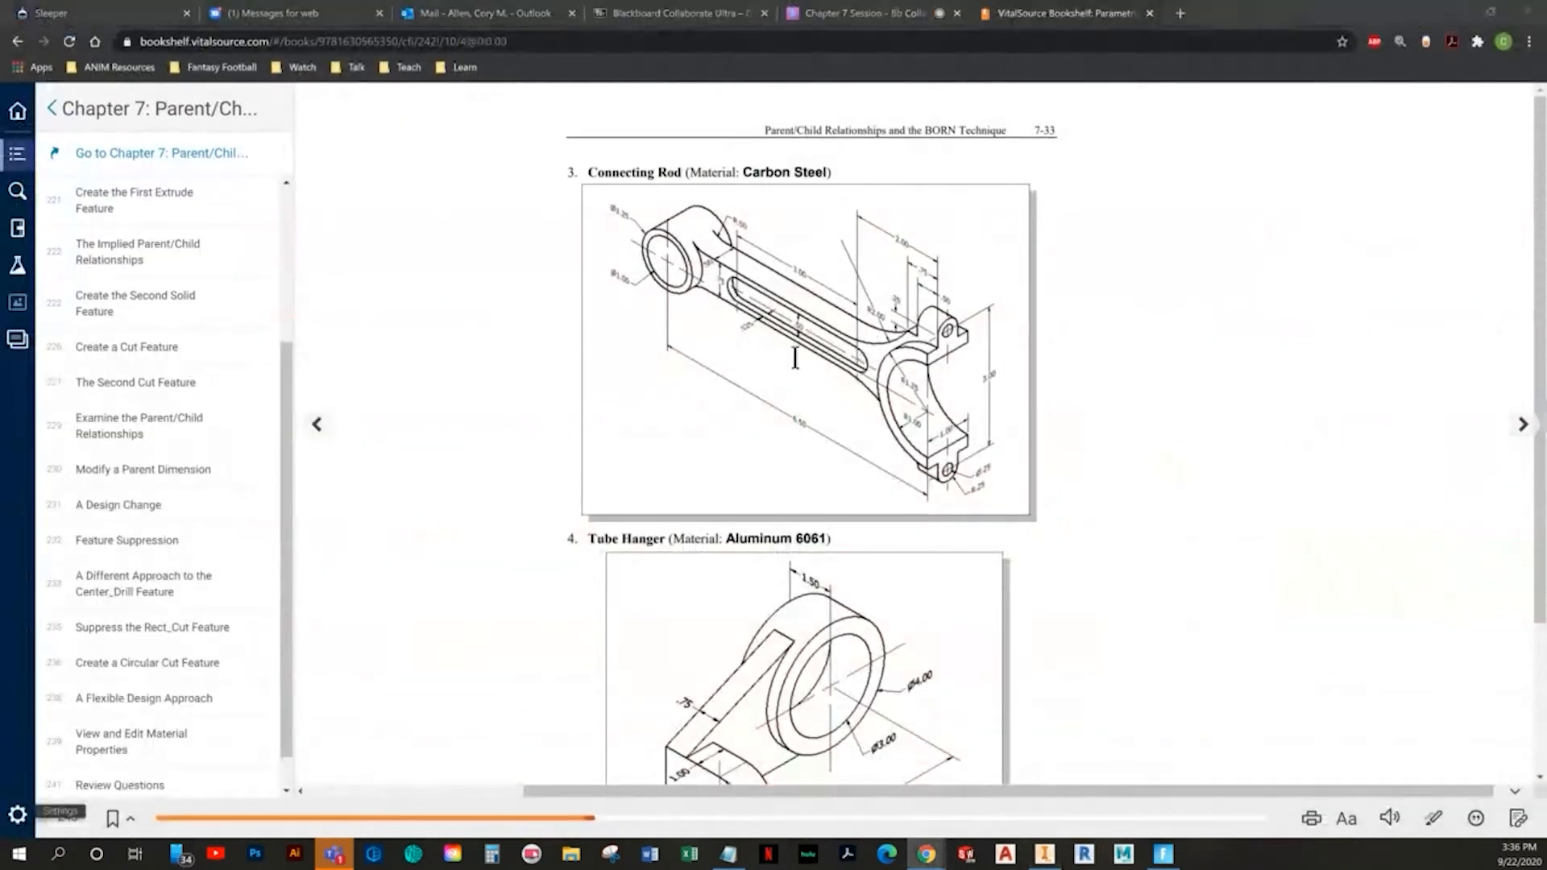
{"action": "key", "text": "alt+Tab"}
{"action": "left_click", "coordinate": [192, 56]}
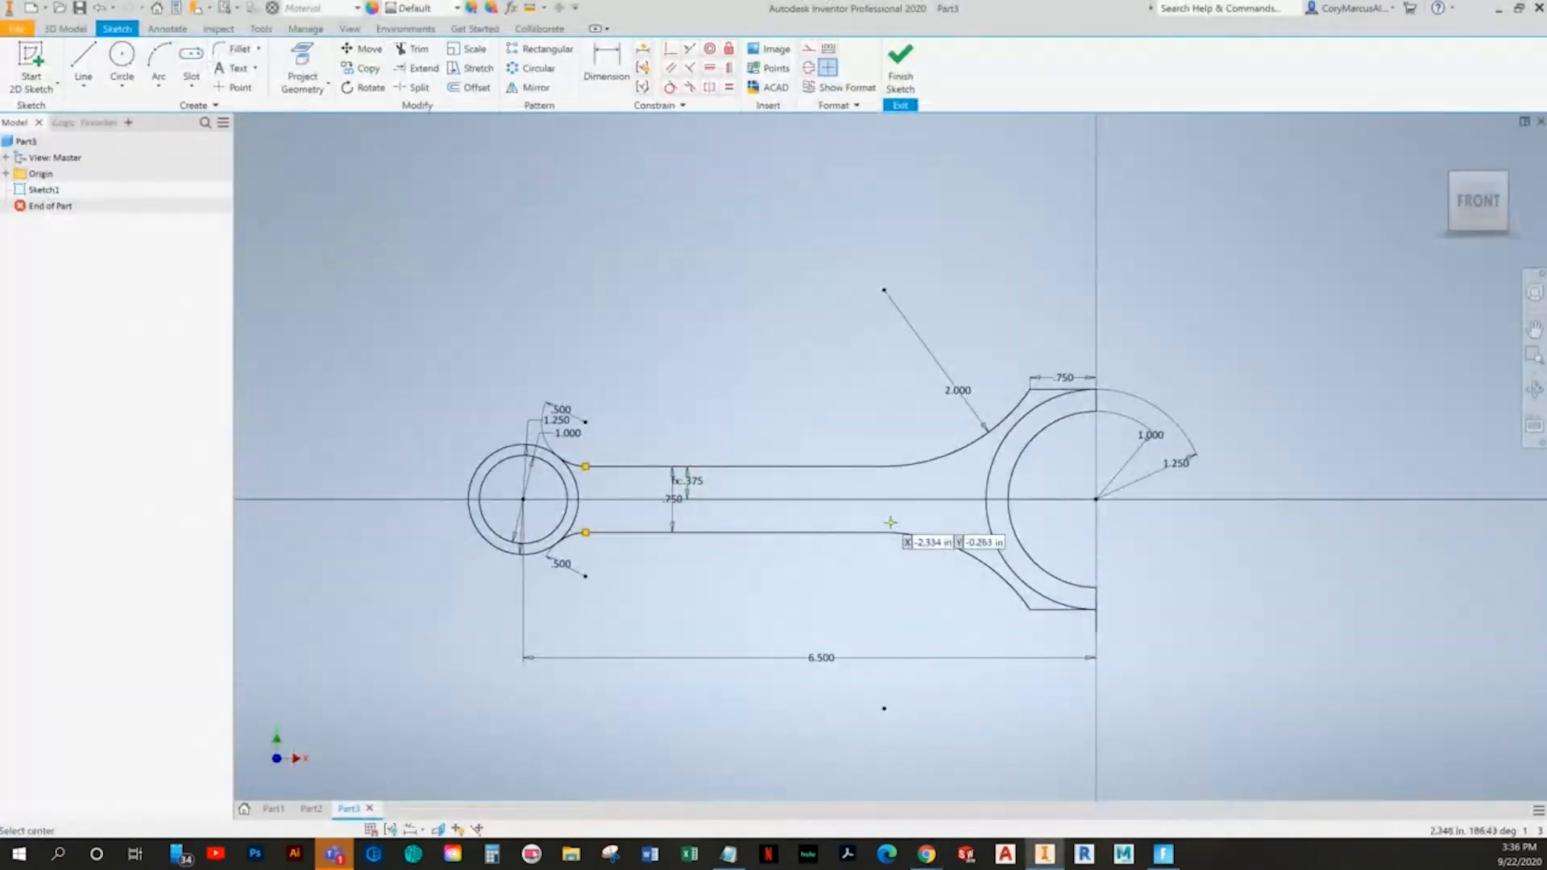
{"action": "scroll", "coordinate": [878, 531], "scroll_direction": "up", "scroll_amount": 3}
{"action": "left_click", "coordinate": [608, 472]}
{"action": "left_click", "coordinate": [874, 472]}
{"action": "left_click", "coordinate": [855, 457]}
{"action": "key", "text": "Escape"}
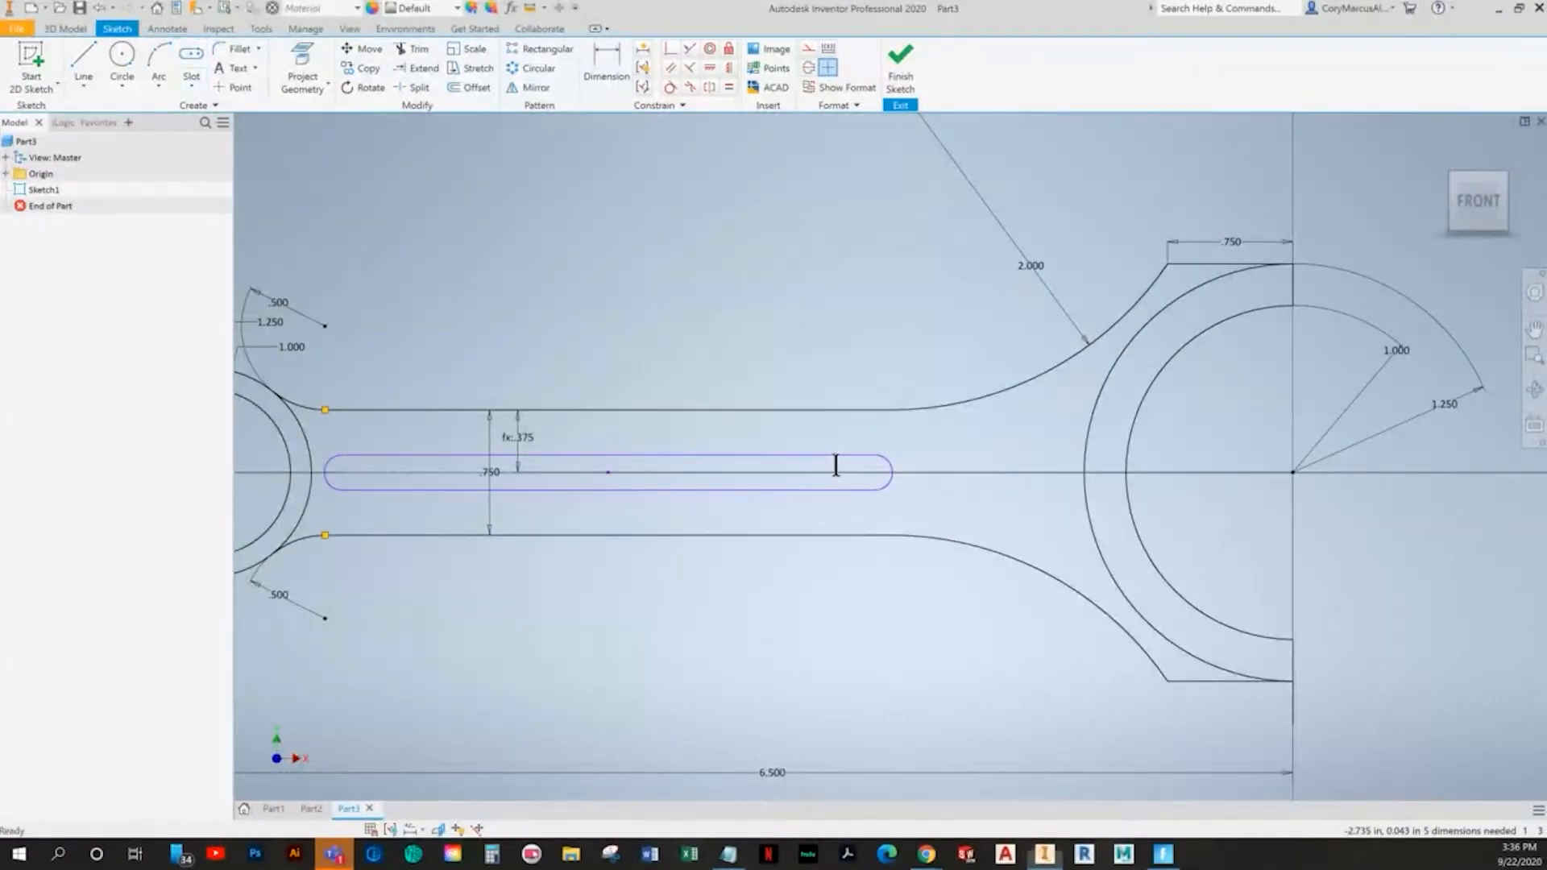
- Check the textbook drawing and dimension the slot's width between its two straight edges as 0.5 in
{"action": "key", "text": "alt+Tab"}
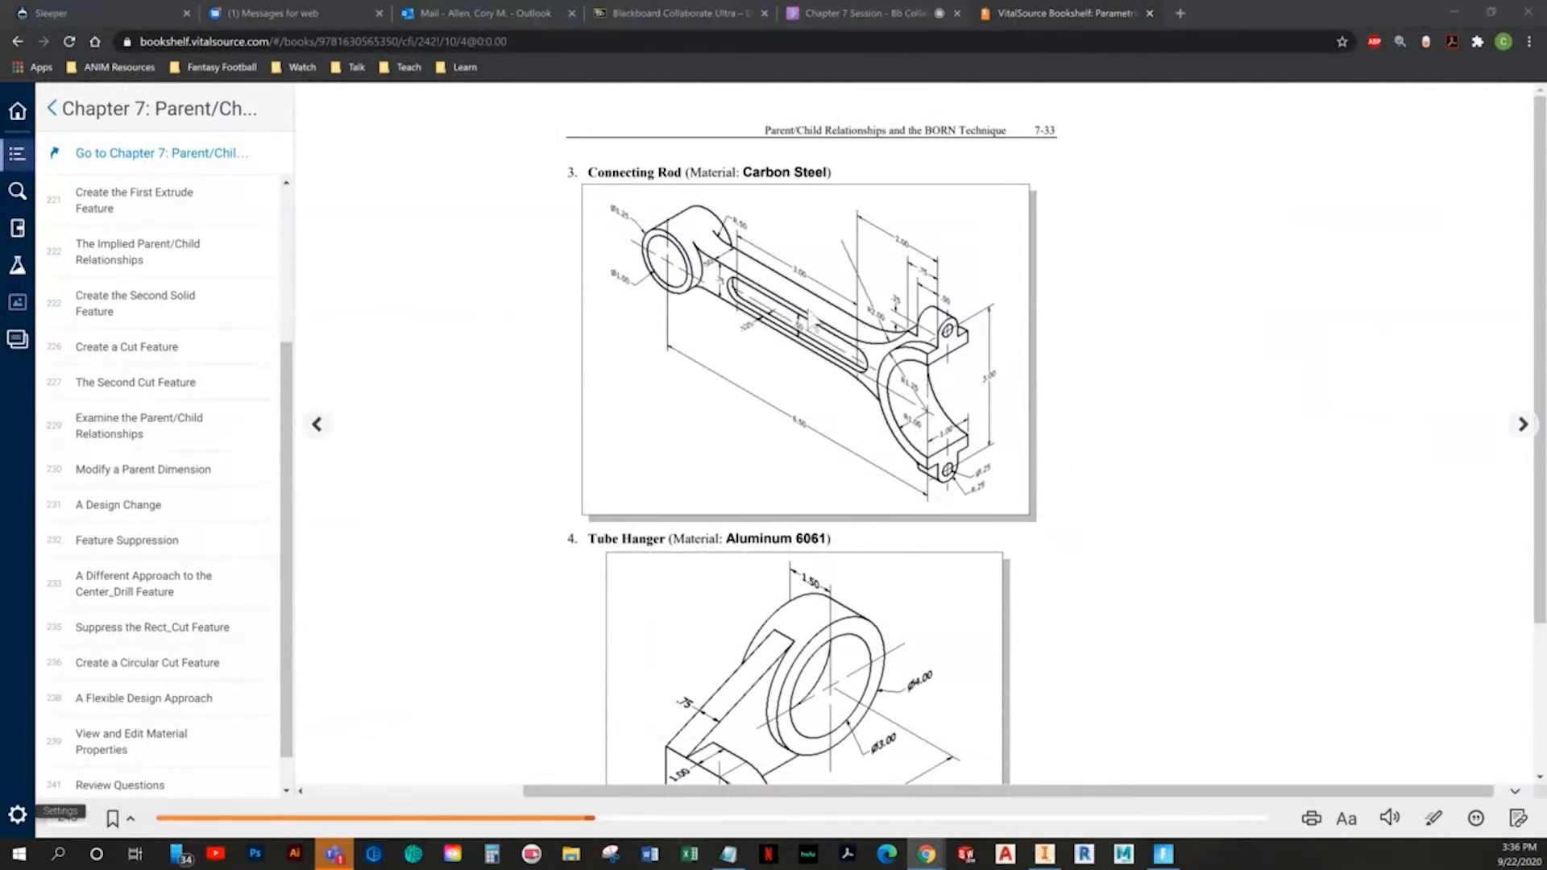
{"action": "key", "text": "alt+Tab"}
{"action": "left_click", "coordinate": [617, 61]}
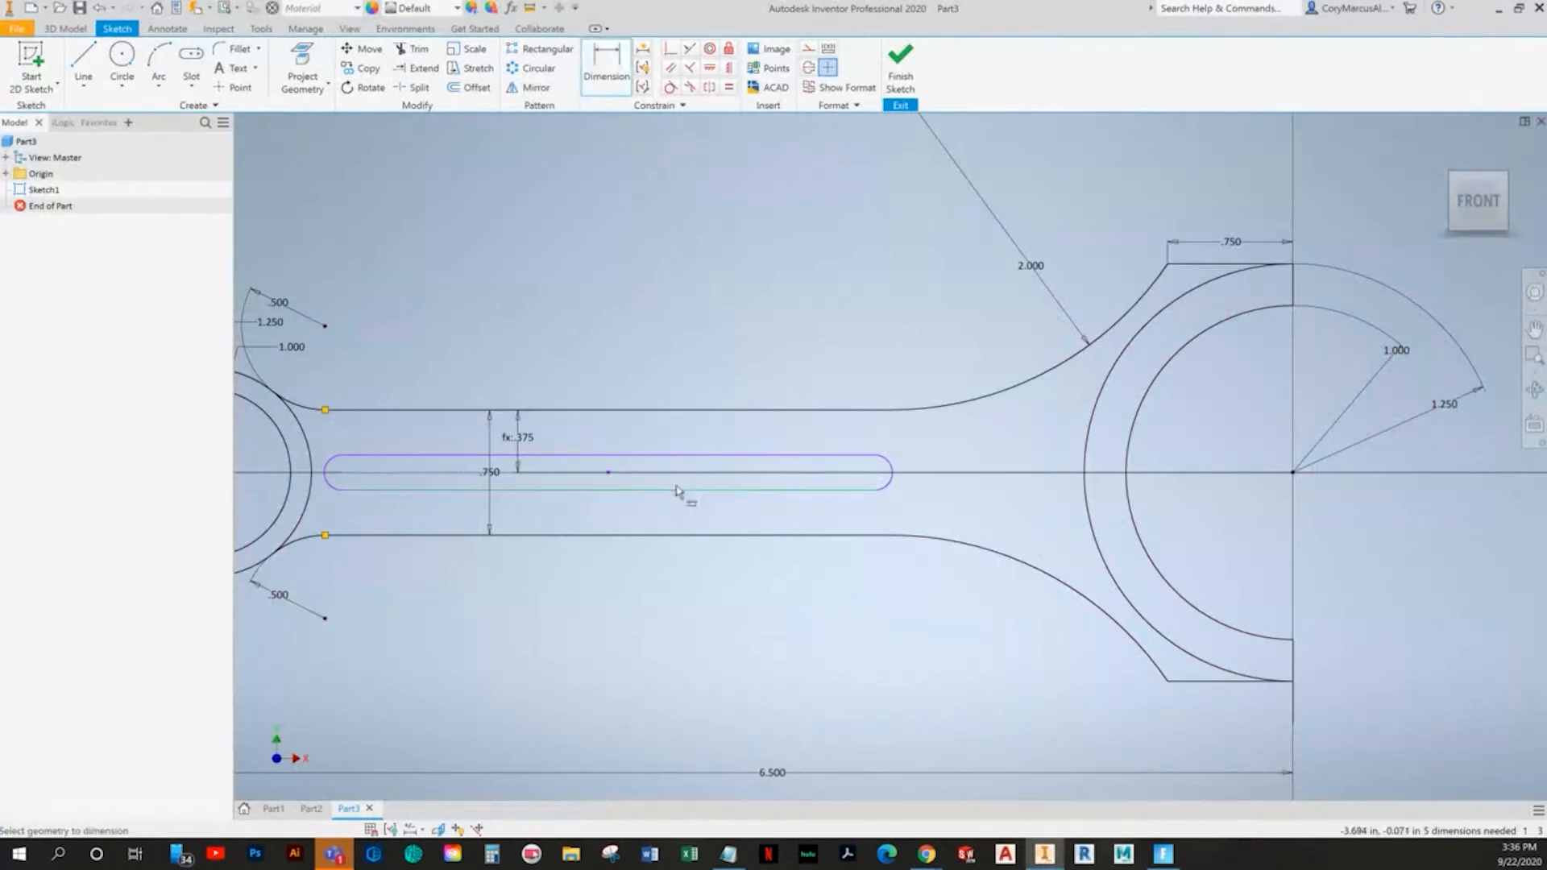
{"action": "left_click", "coordinate": [677, 456]}
{"action": "left_click", "coordinate": [878, 489]}
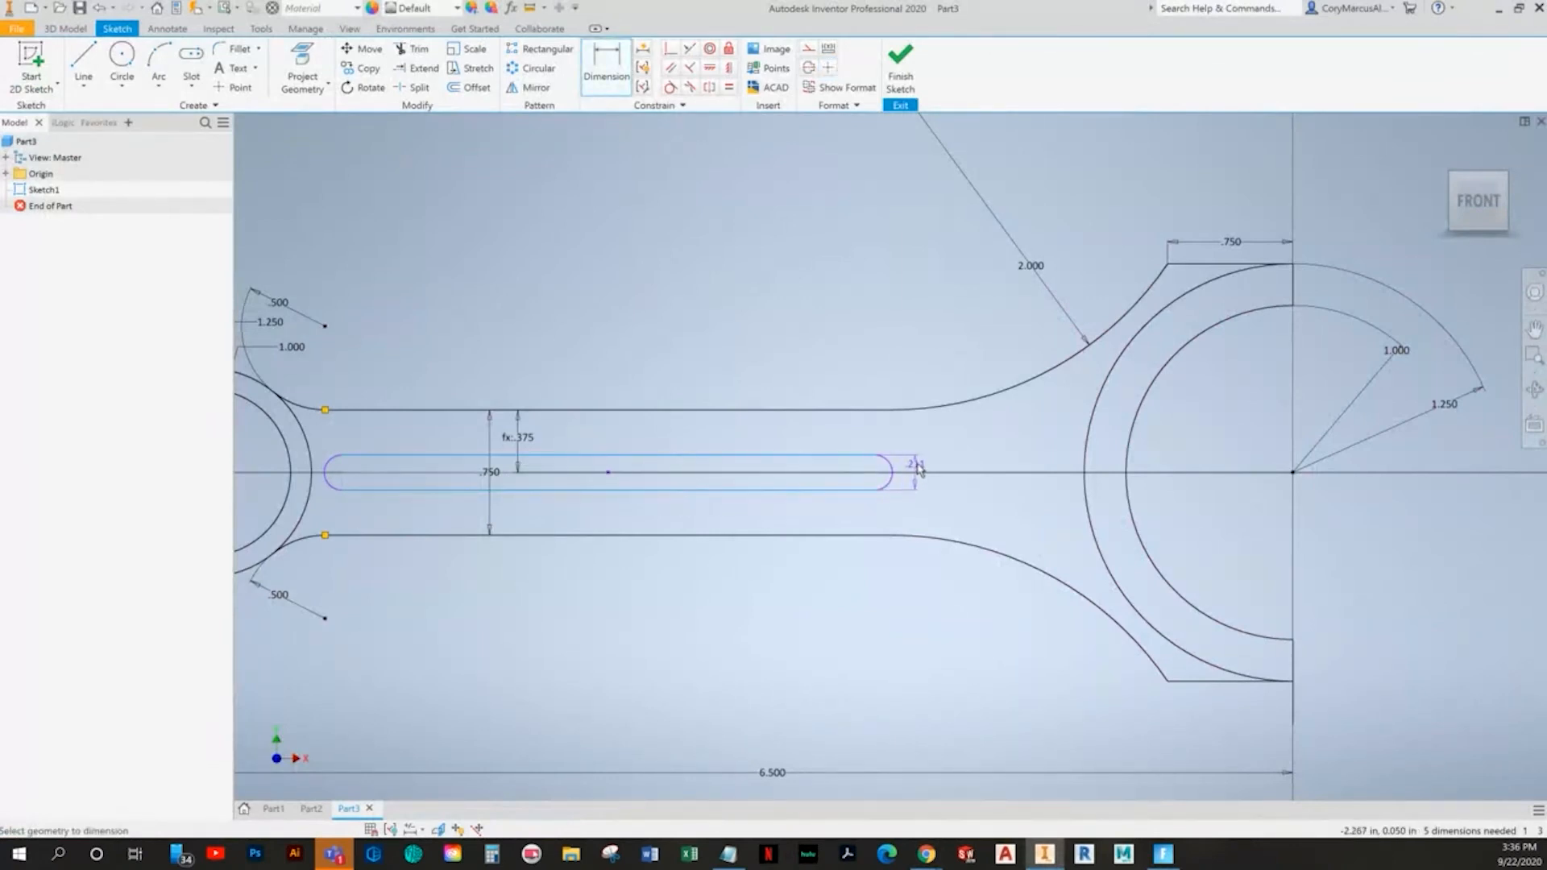
{"action": "left_click", "coordinate": [928, 472]}
{"action": "type", "text": ".5"}
{"action": "key", "text": "Return"}
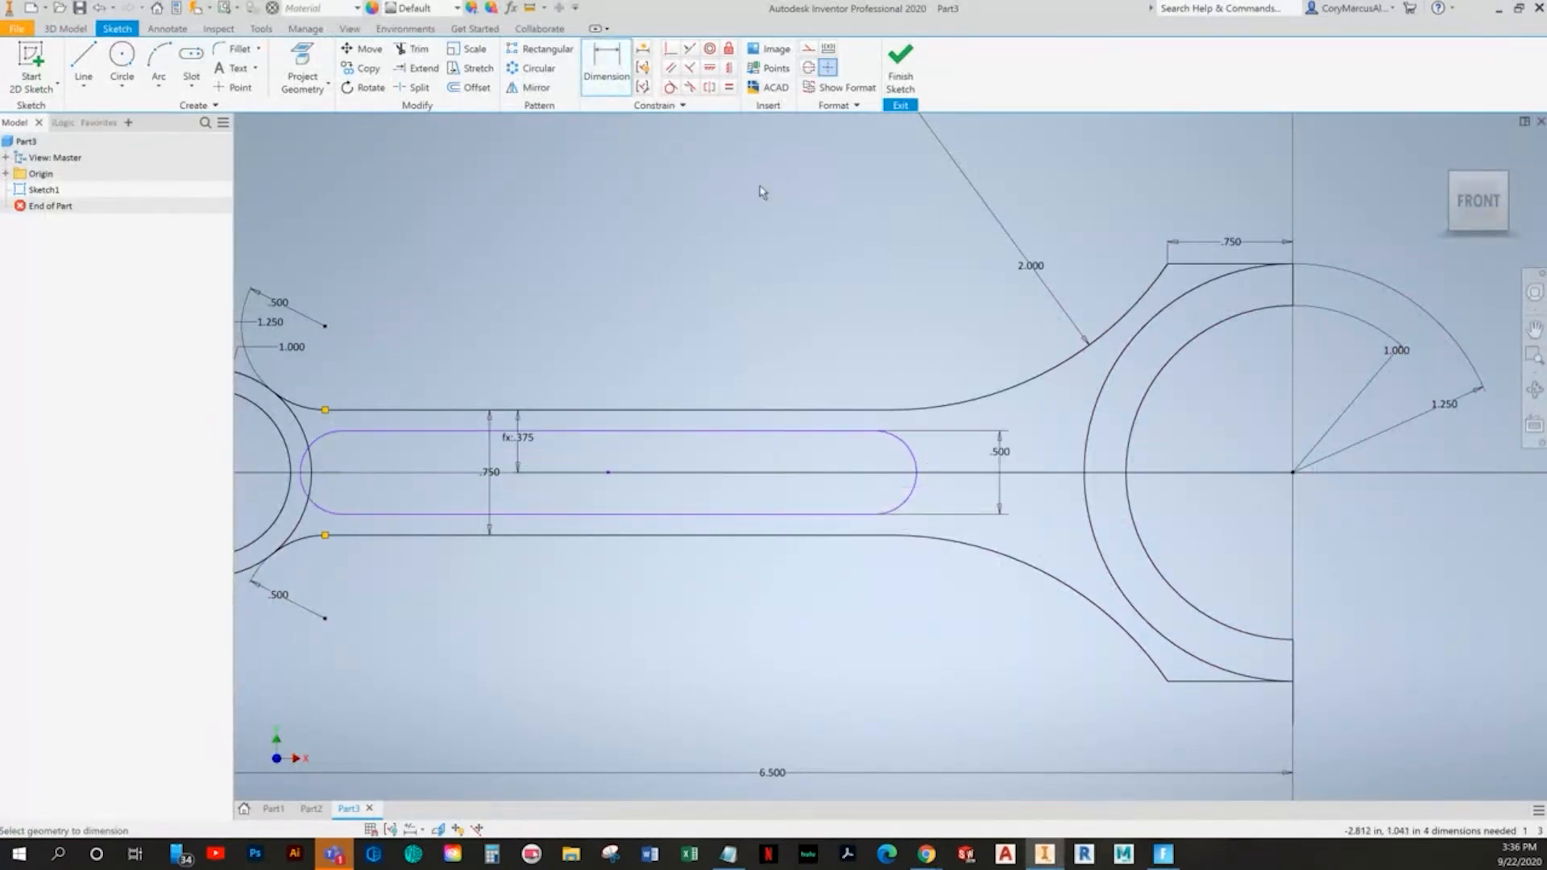
- Align the slot's centre point horizontally with the half-ring's centre point
{"action": "left_click", "coordinate": [709, 68]}
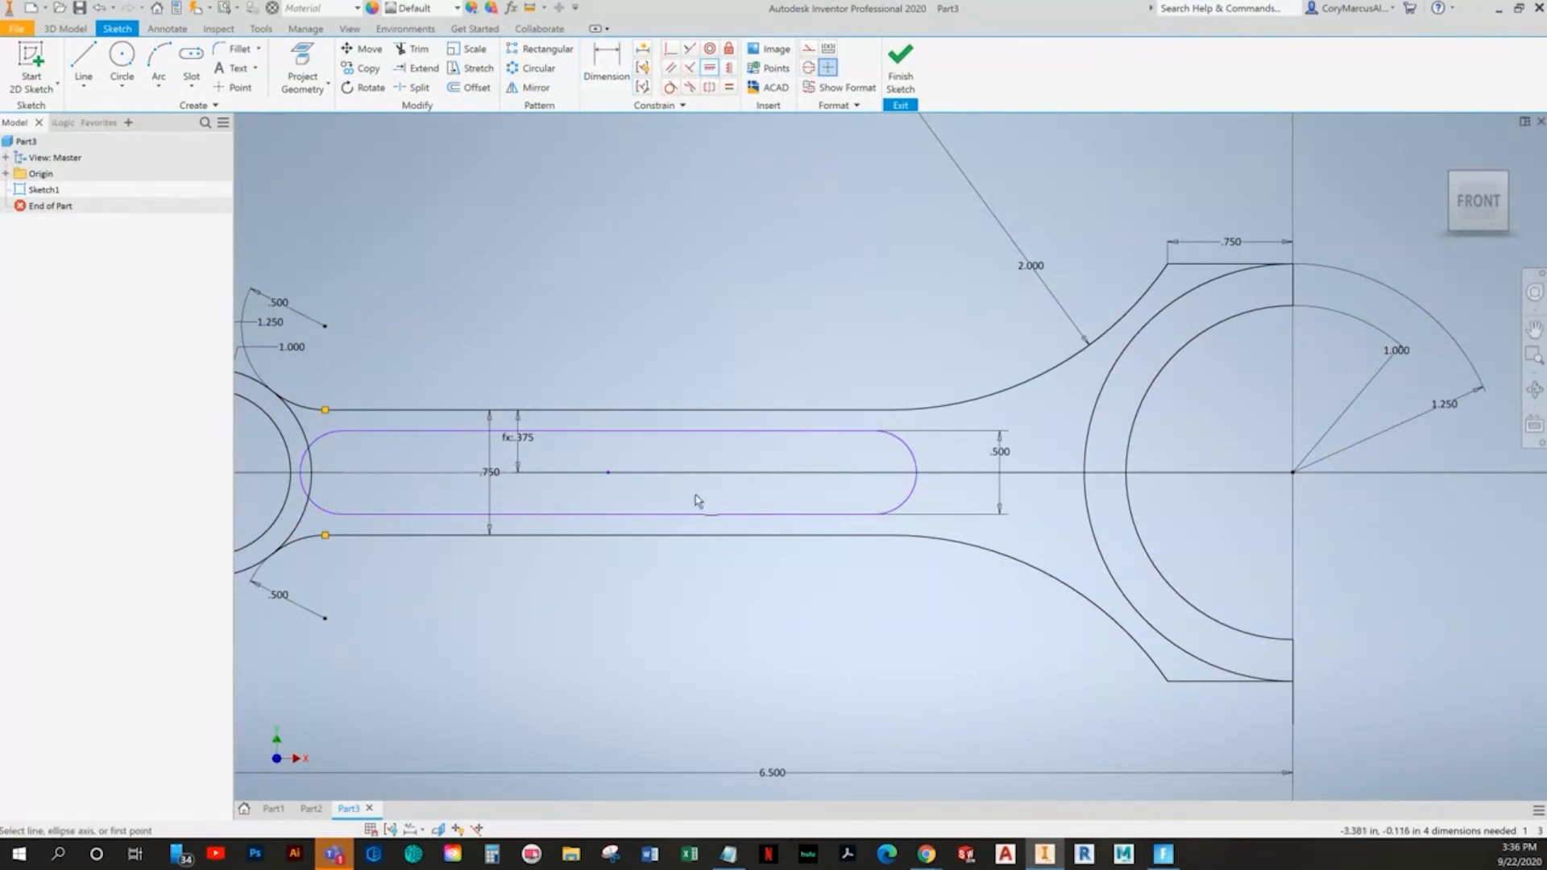
{"action": "left_click", "coordinate": [610, 476]}
{"action": "left_click", "coordinate": [1293, 473]}
- Dimension the distance between the slot's two end-arc centres as 3 in
{"action": "key", "text": "d"}
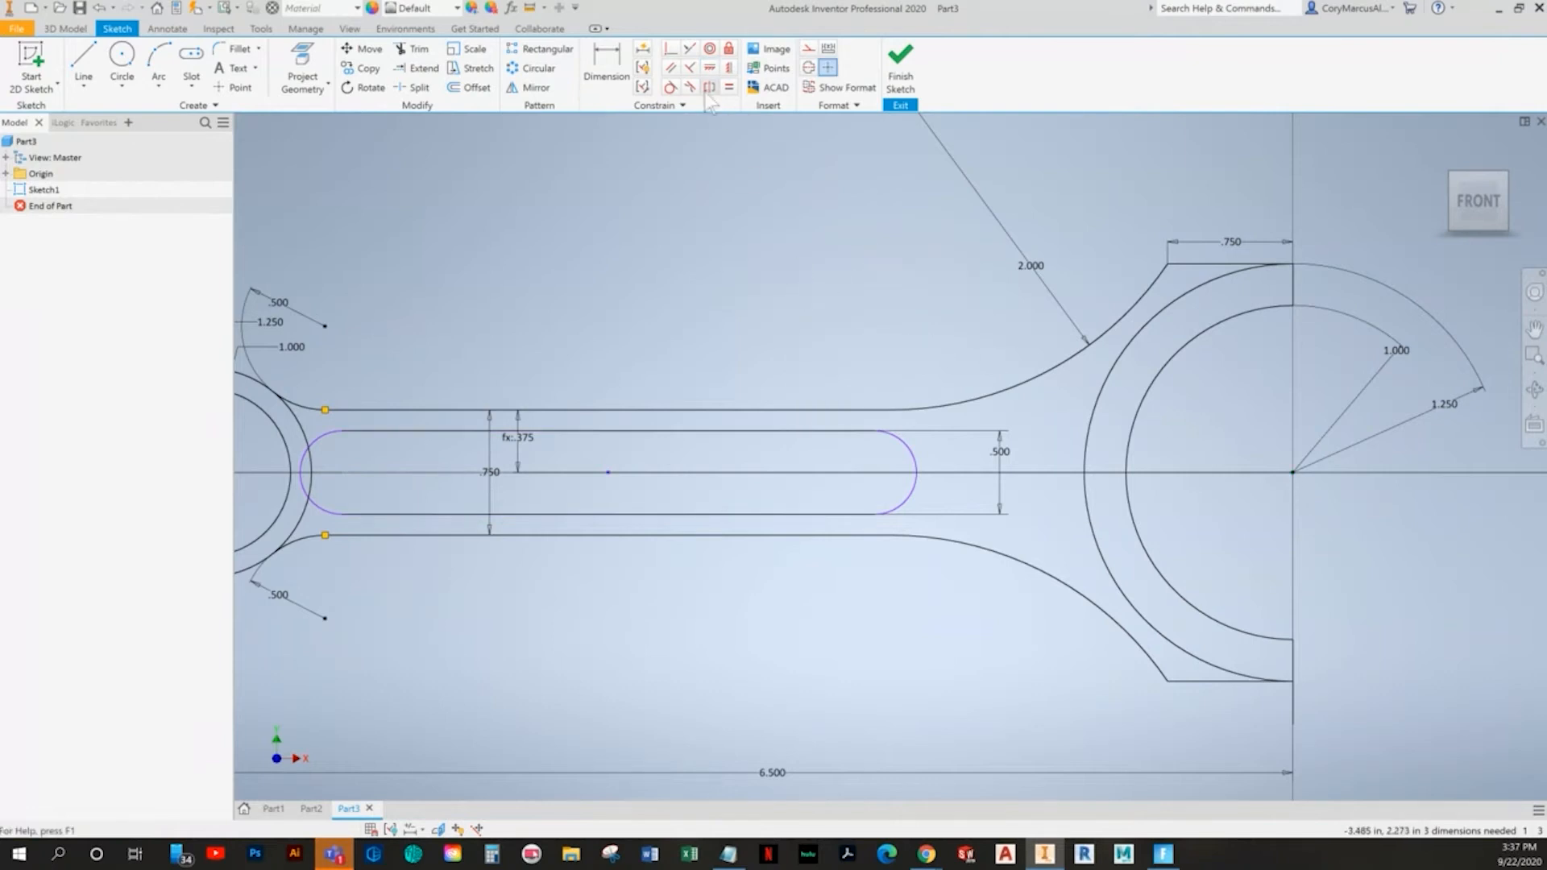
{"action": "left_click", "coordinate": [918, 454]}
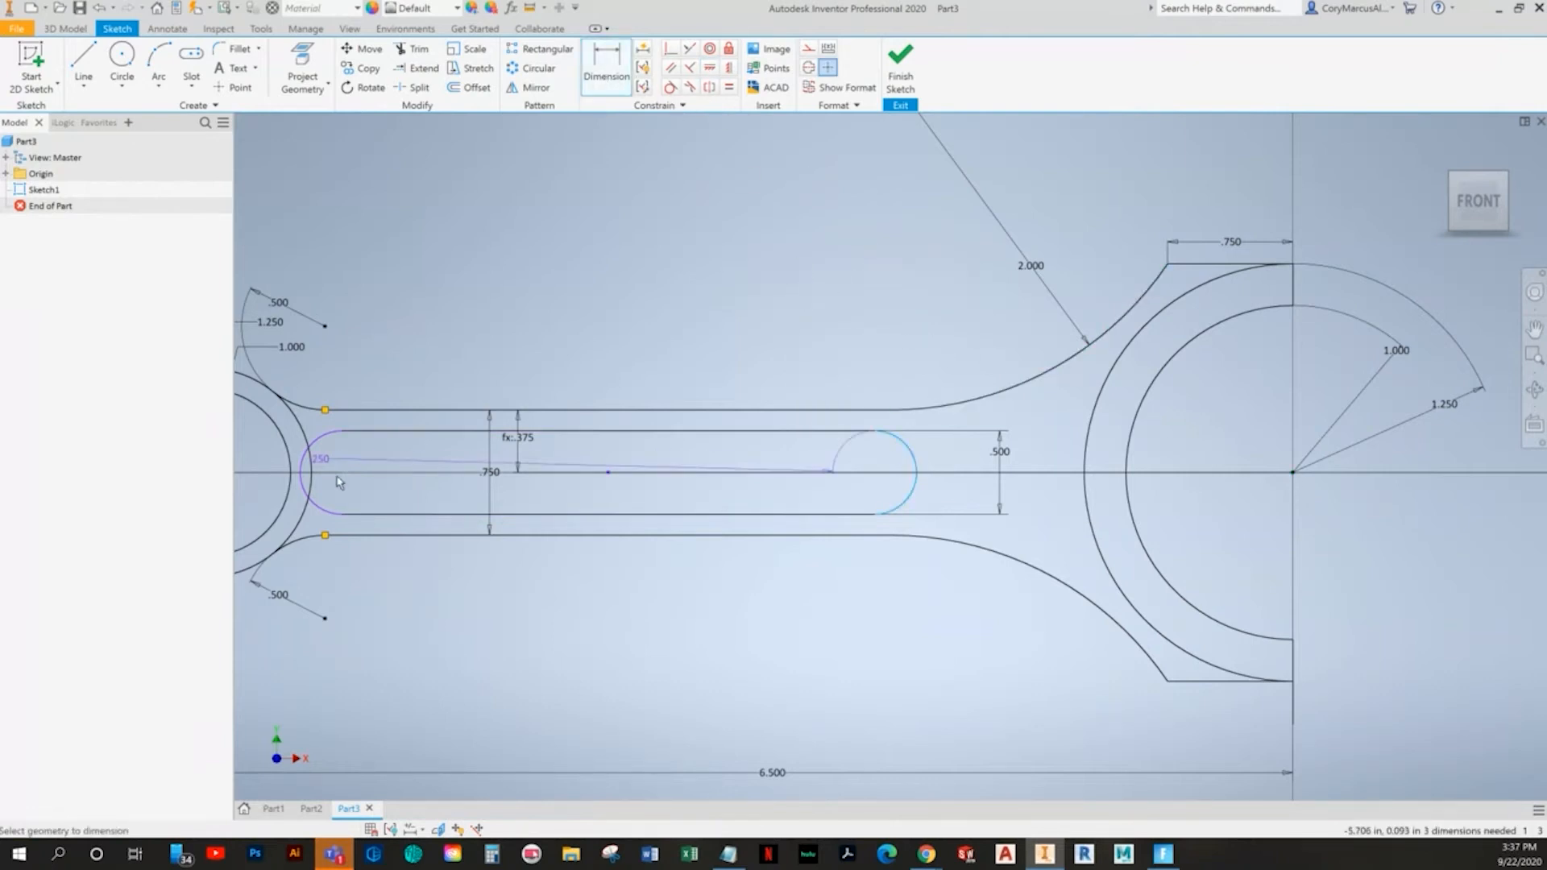
{"action": "left_click", "coordinate": [304, 455]}
{"action": "left_click", "coordinate": [632, 335]}
{"action": "type", "text": "3.1900797"}
{"action": "key", "text": "Return"}
- Check the textbook drawing and position the slot's end-arc centre 2 in from the half-ring's vertical centreline
{"action": "key", "text": "alt+Tab"}
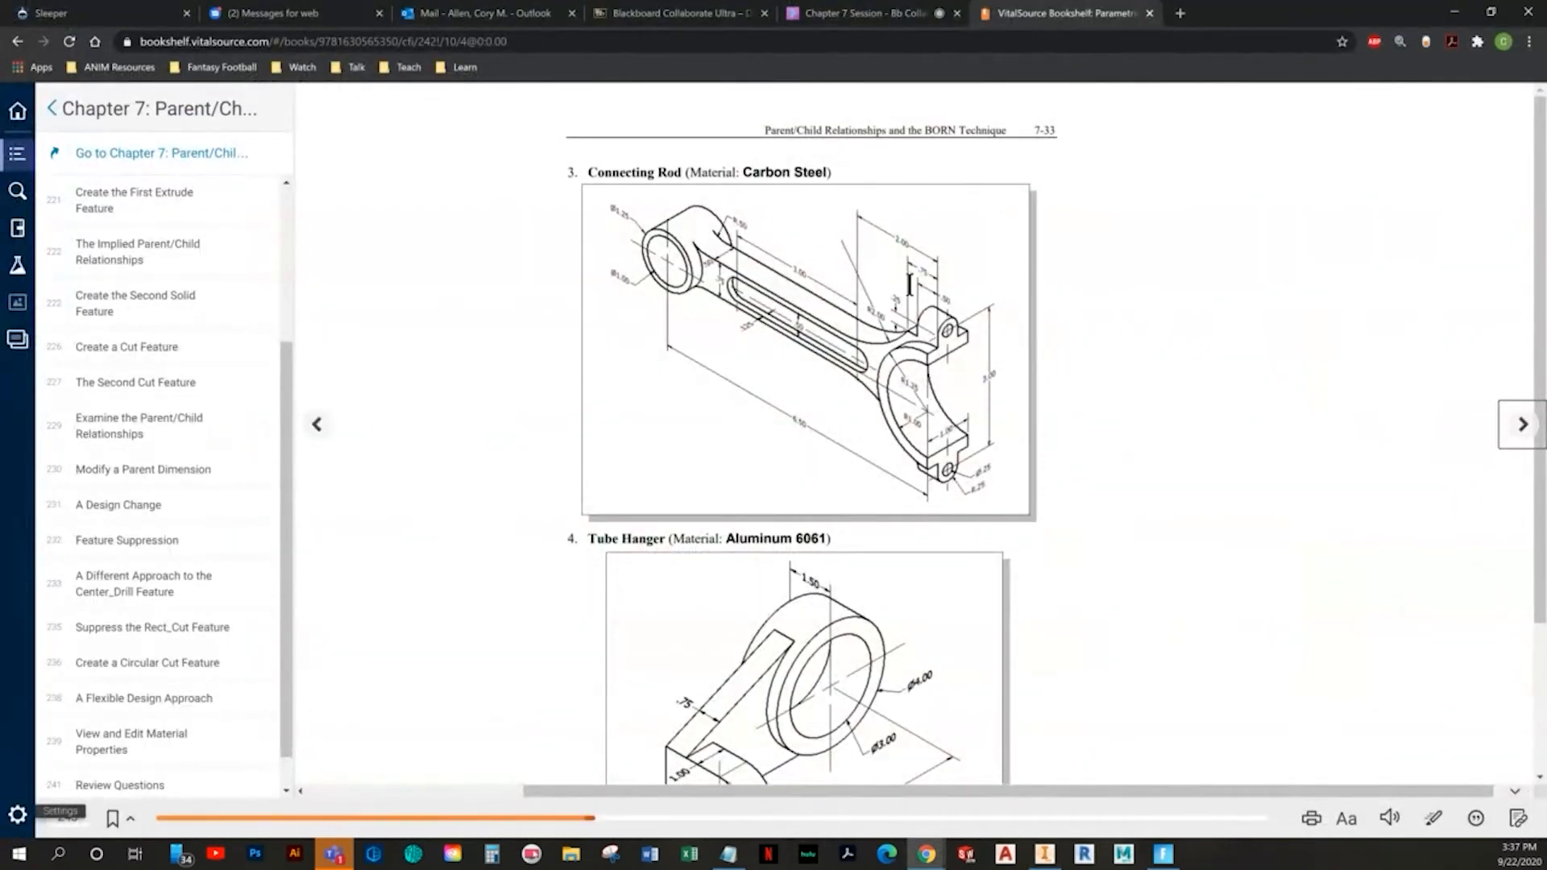
{"action": "key", "text": "alt+Tab"}
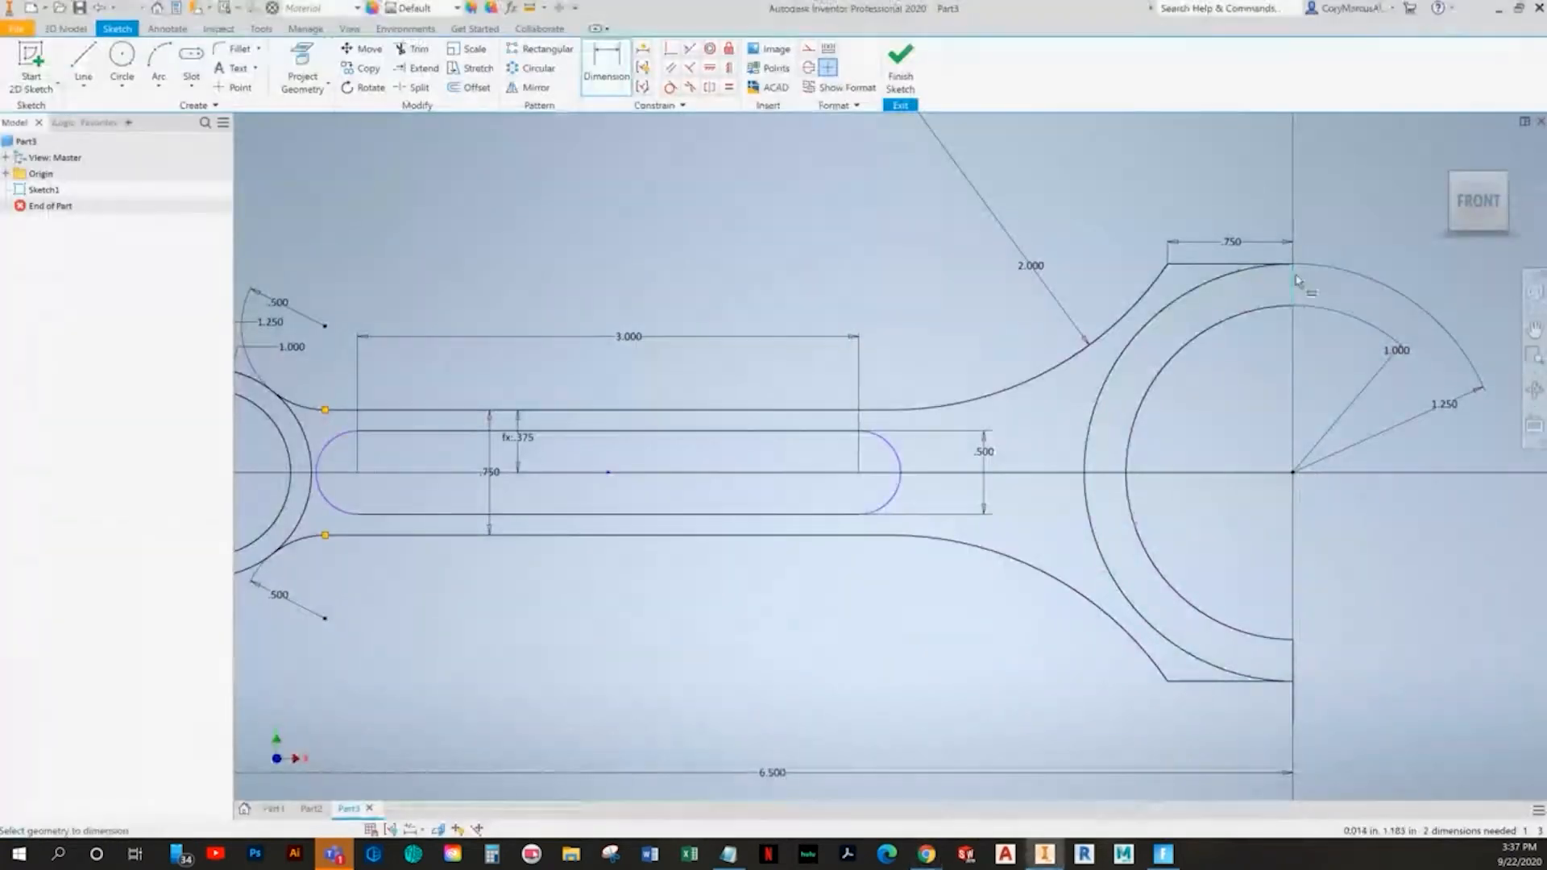
{"action": "left_click", "coordinate": [902, 475]}
{"action": "left_click", "coordinate": [1039, 191]}
{"action": "type", "text": "2.5982439"}
{"action": "key", "text": "Return"}
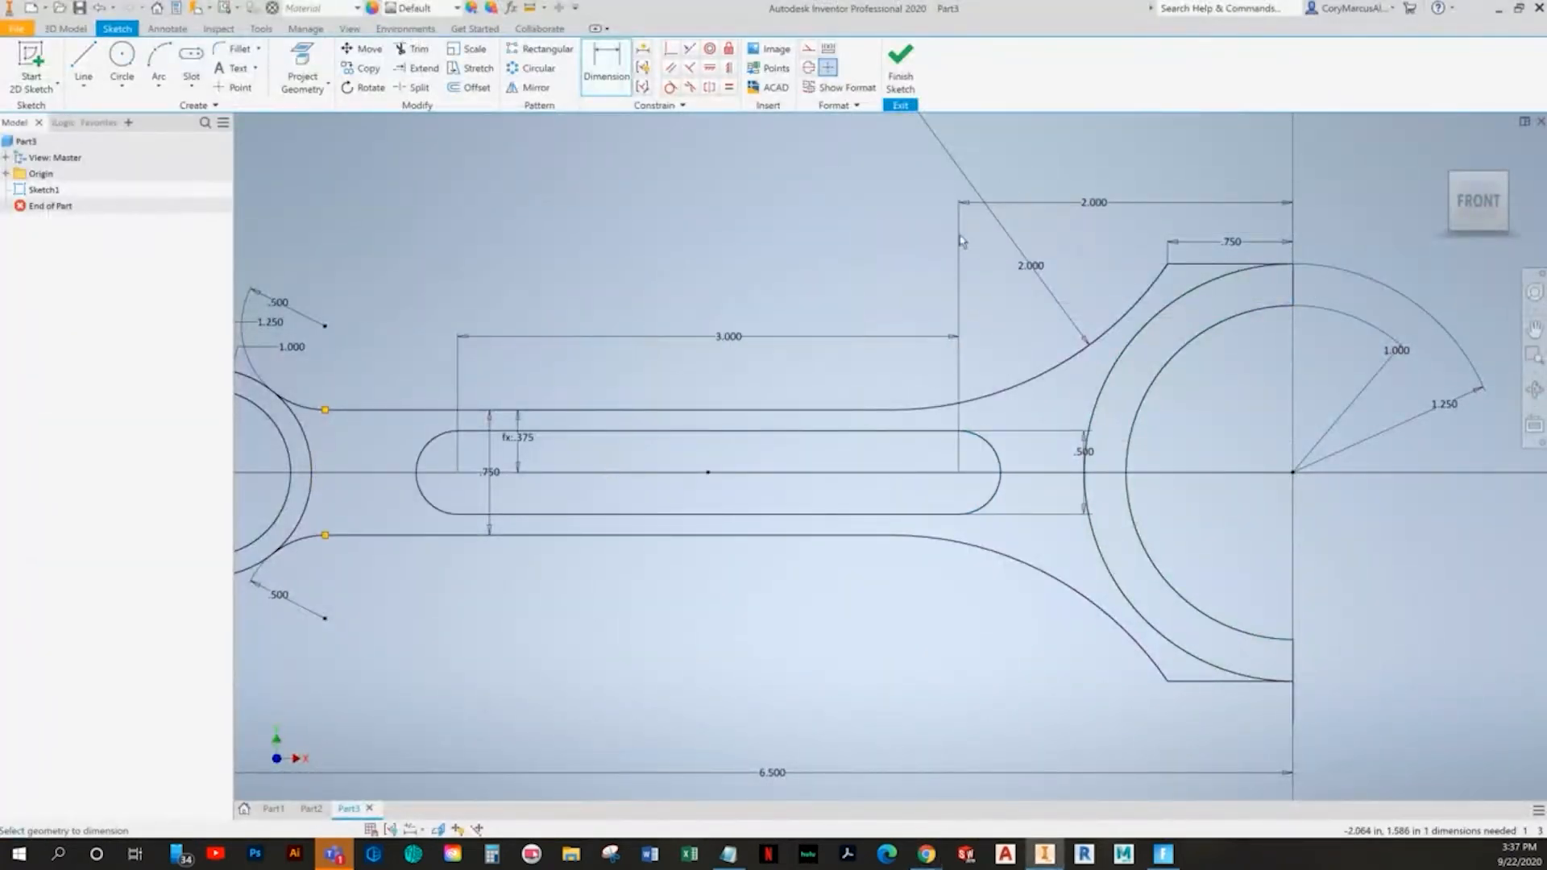
{"action": "key", "text": "Escape"}
{"action": "scroll", "coordinate": [585, 629], "scroll_direction": "down", "scroll_amount": 3}
{"action": "middle_click_drag", "start_coordinate": [584, 629], "coordinate": [630, 597]}
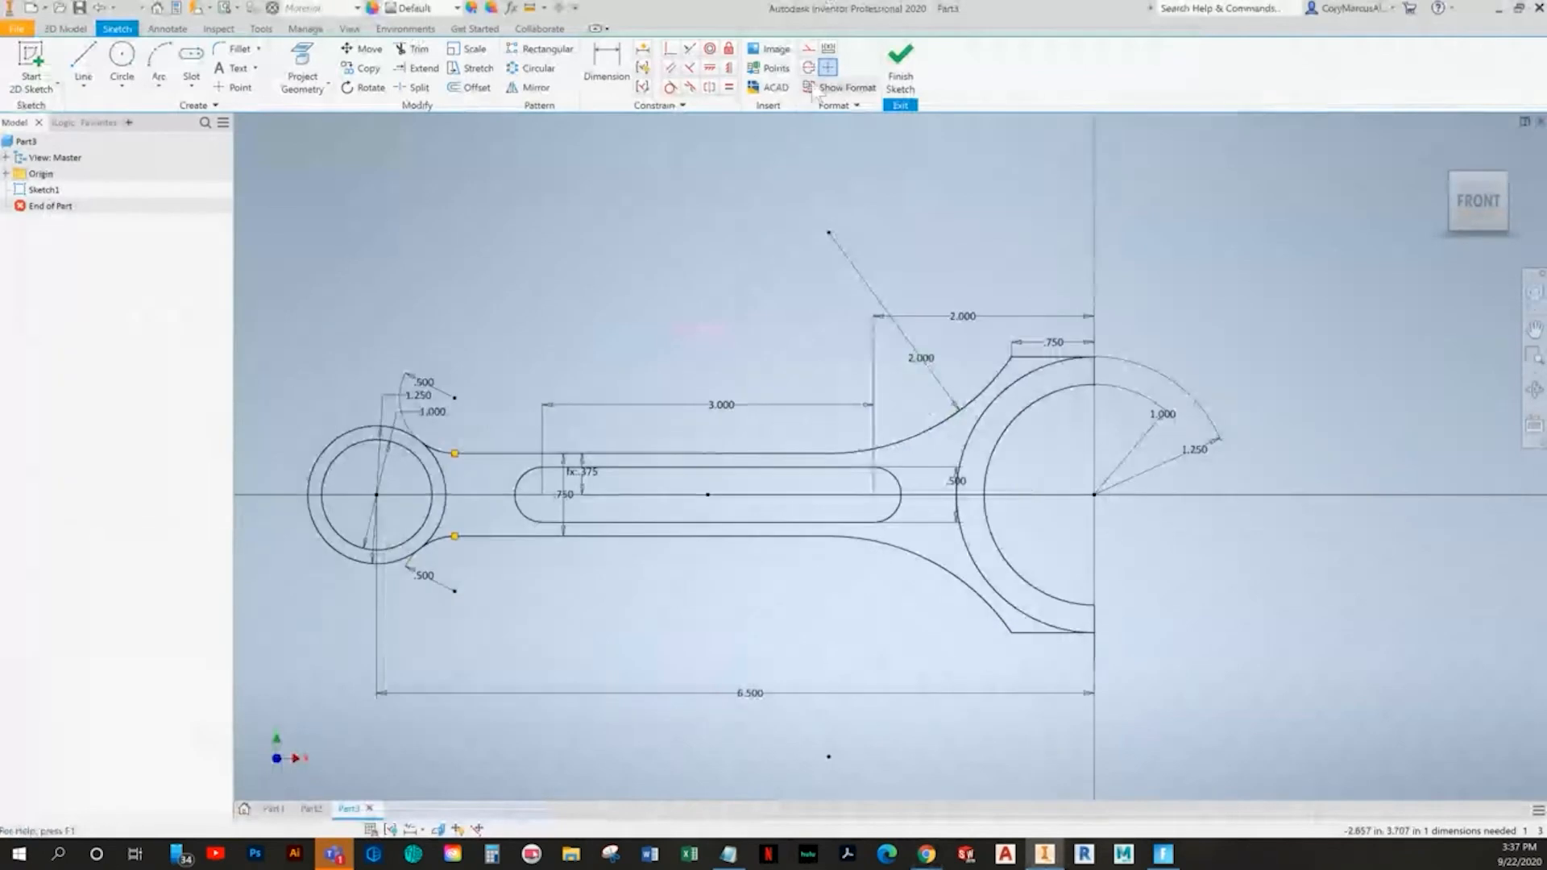
{"action": "left_click", "coordinate": [898, 65]}
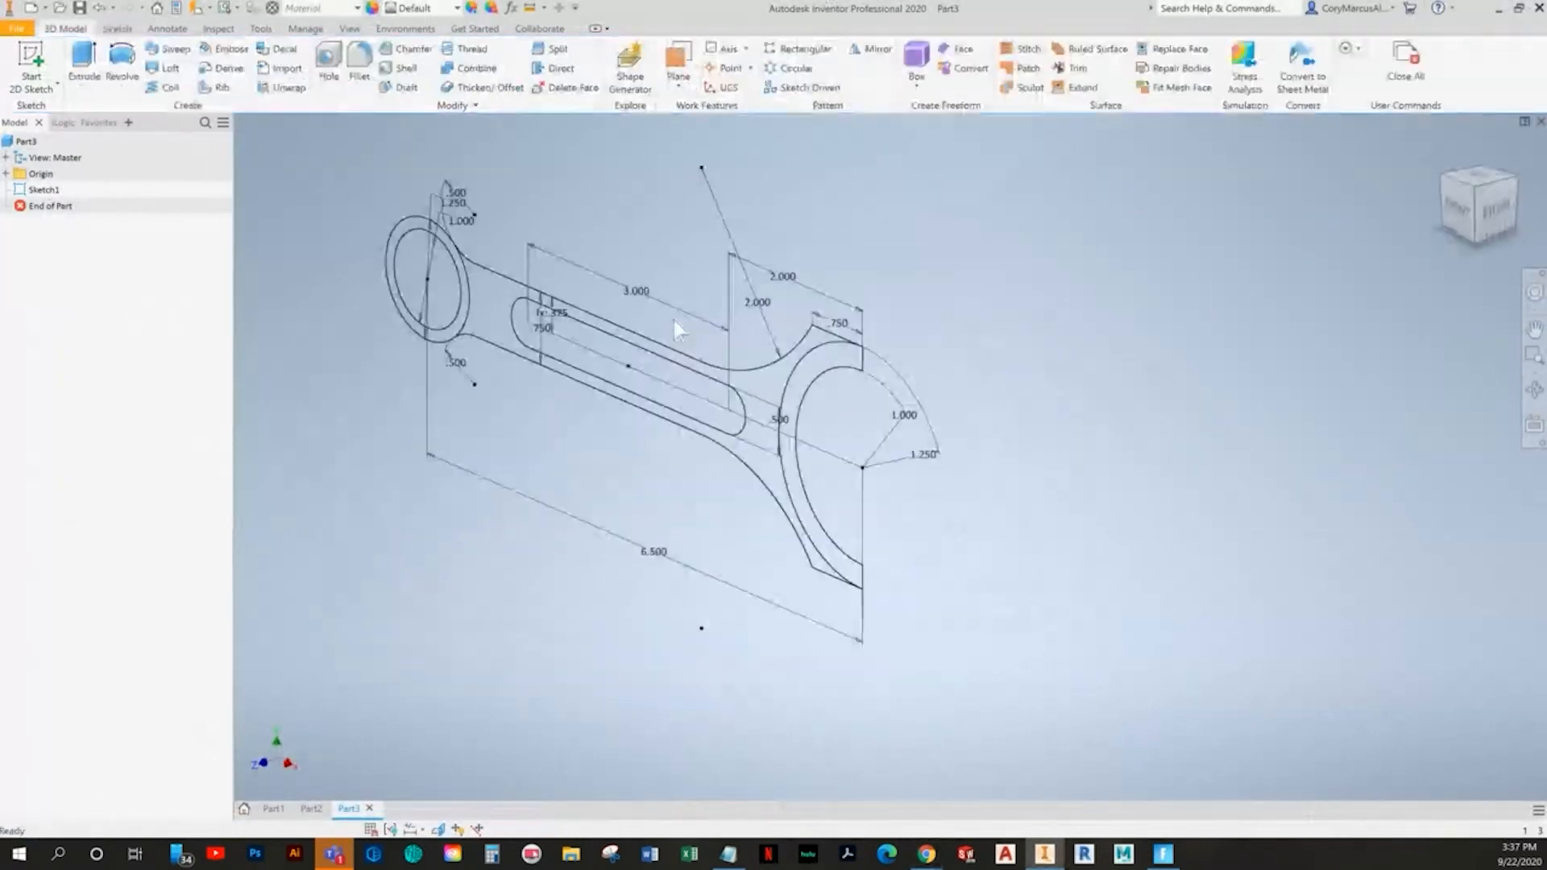
{"action": "left_click", "coordinate": [87, 81]}
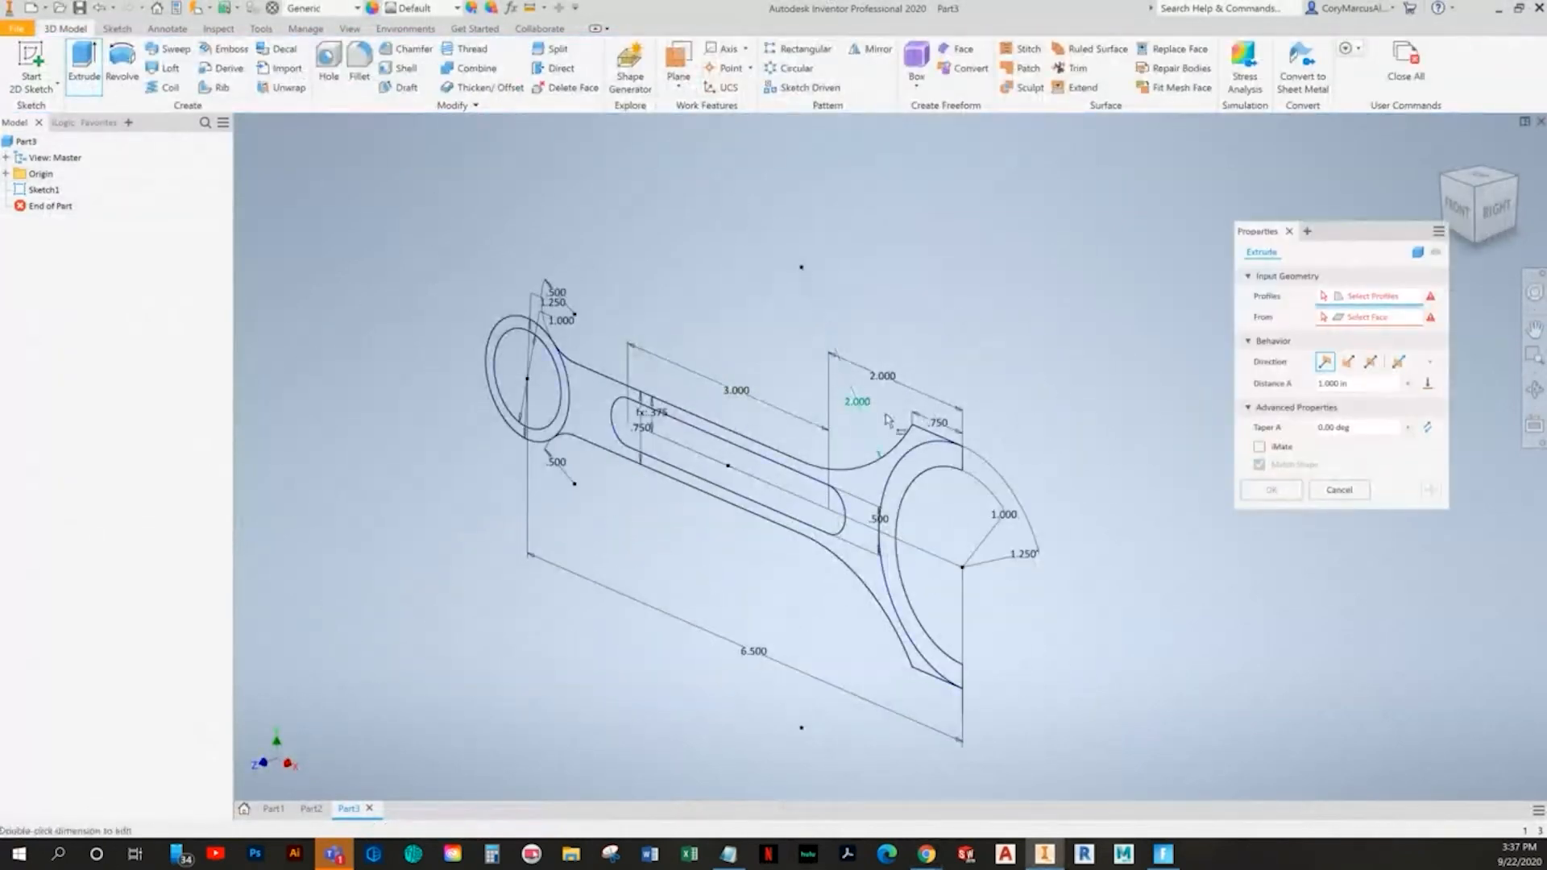
{"action": "double_click", "coordinate": [44, 190]}
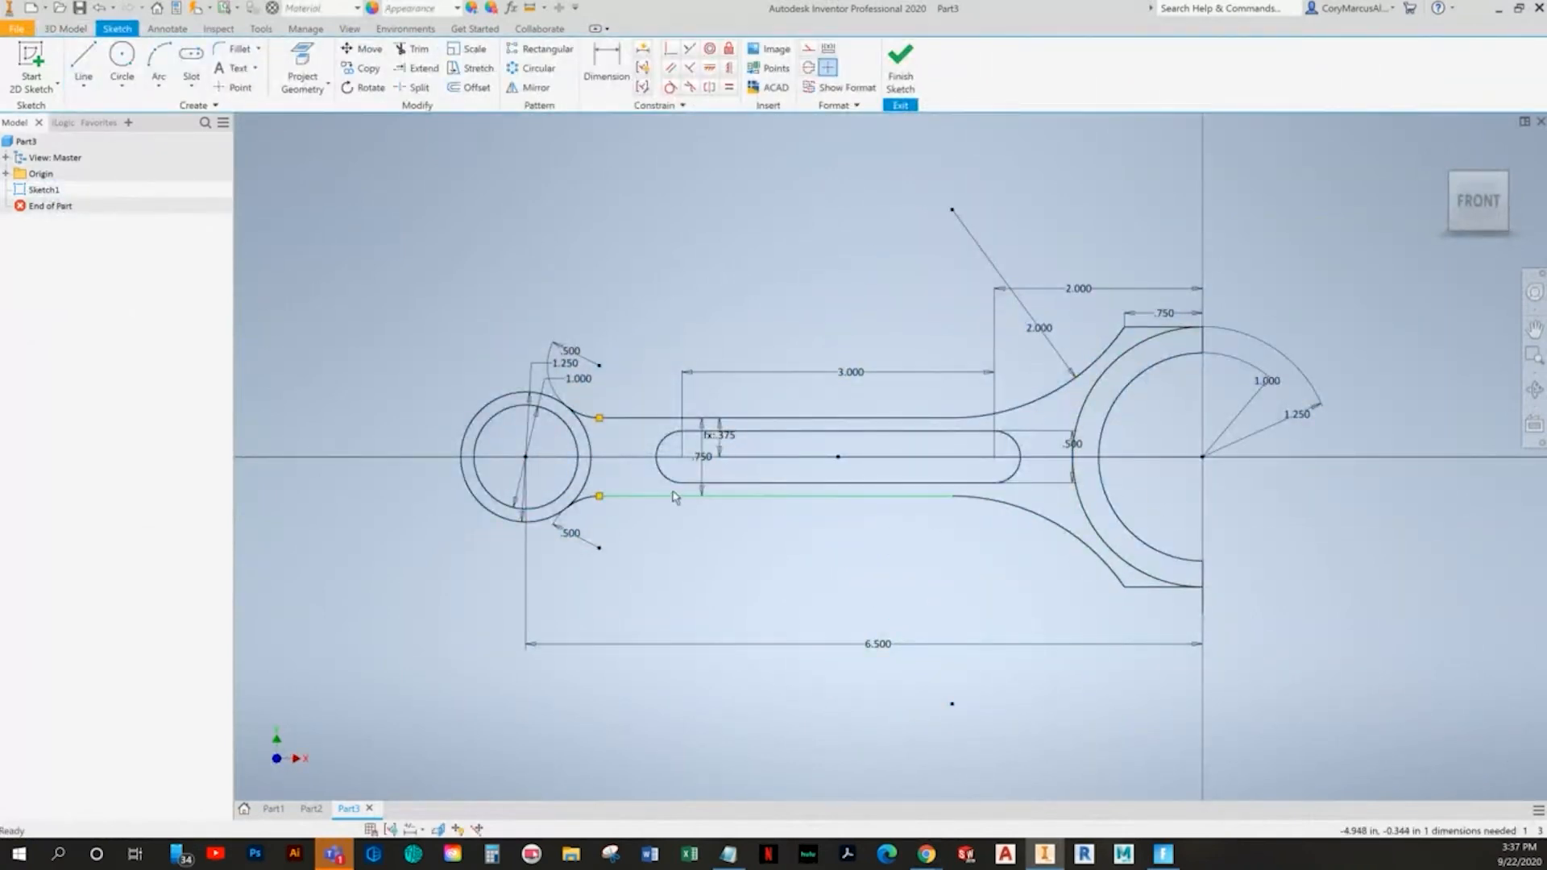
- Show all sketch constraints, examine them from the small ring to the half-ring end for a missing one, and hide them again
{"action": "scroll", "coordinate": [681, 497], "scroll_direction": "up", "scroll_amount": 3}
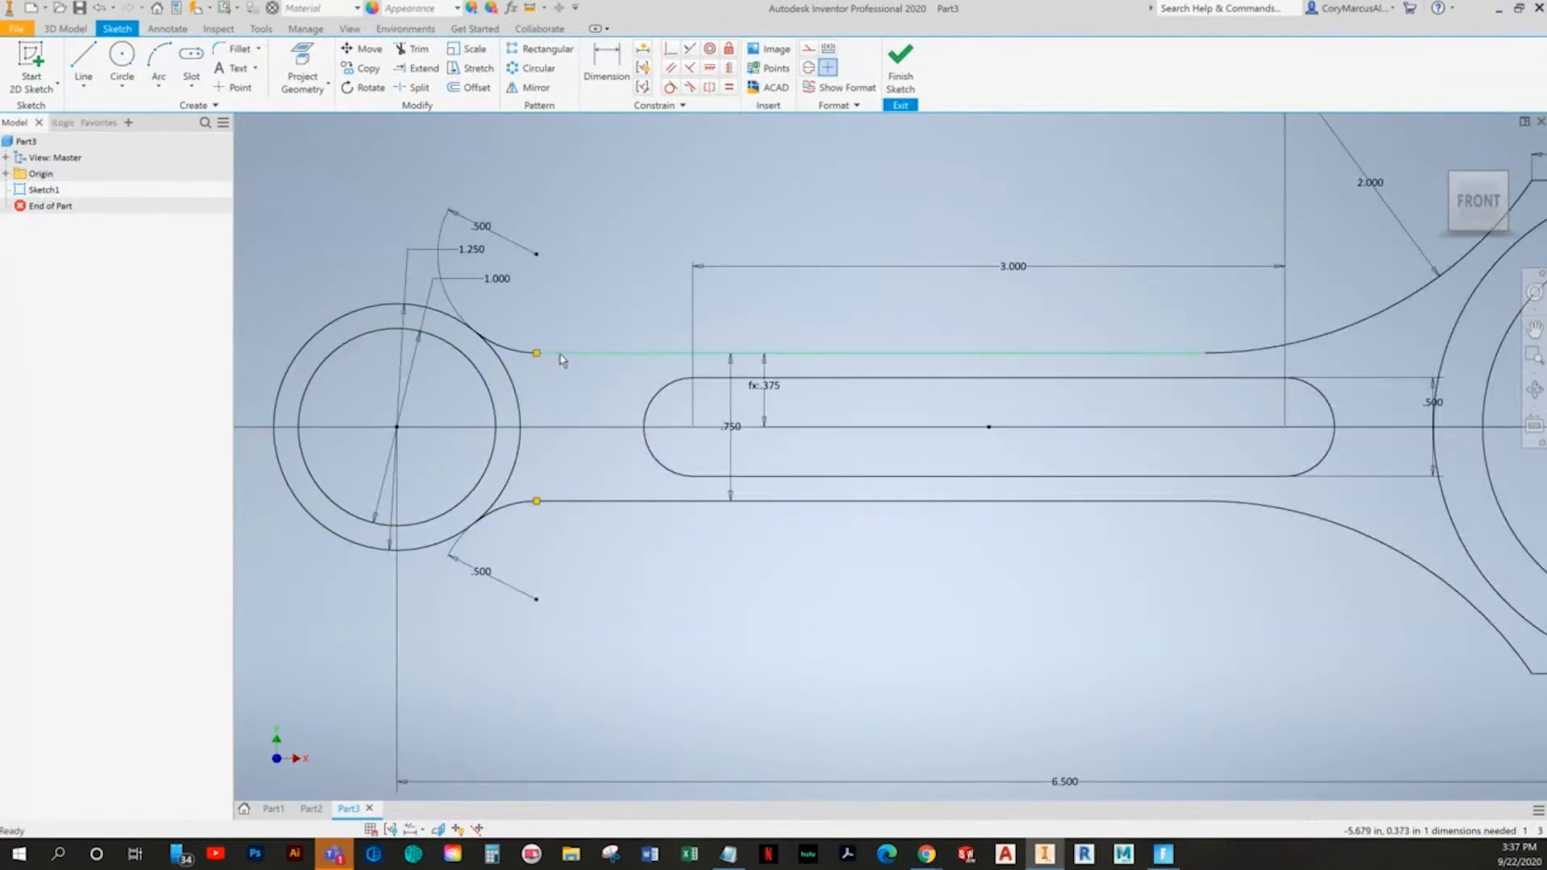
{"action": "left_click", "coordinate": [390, 831]}
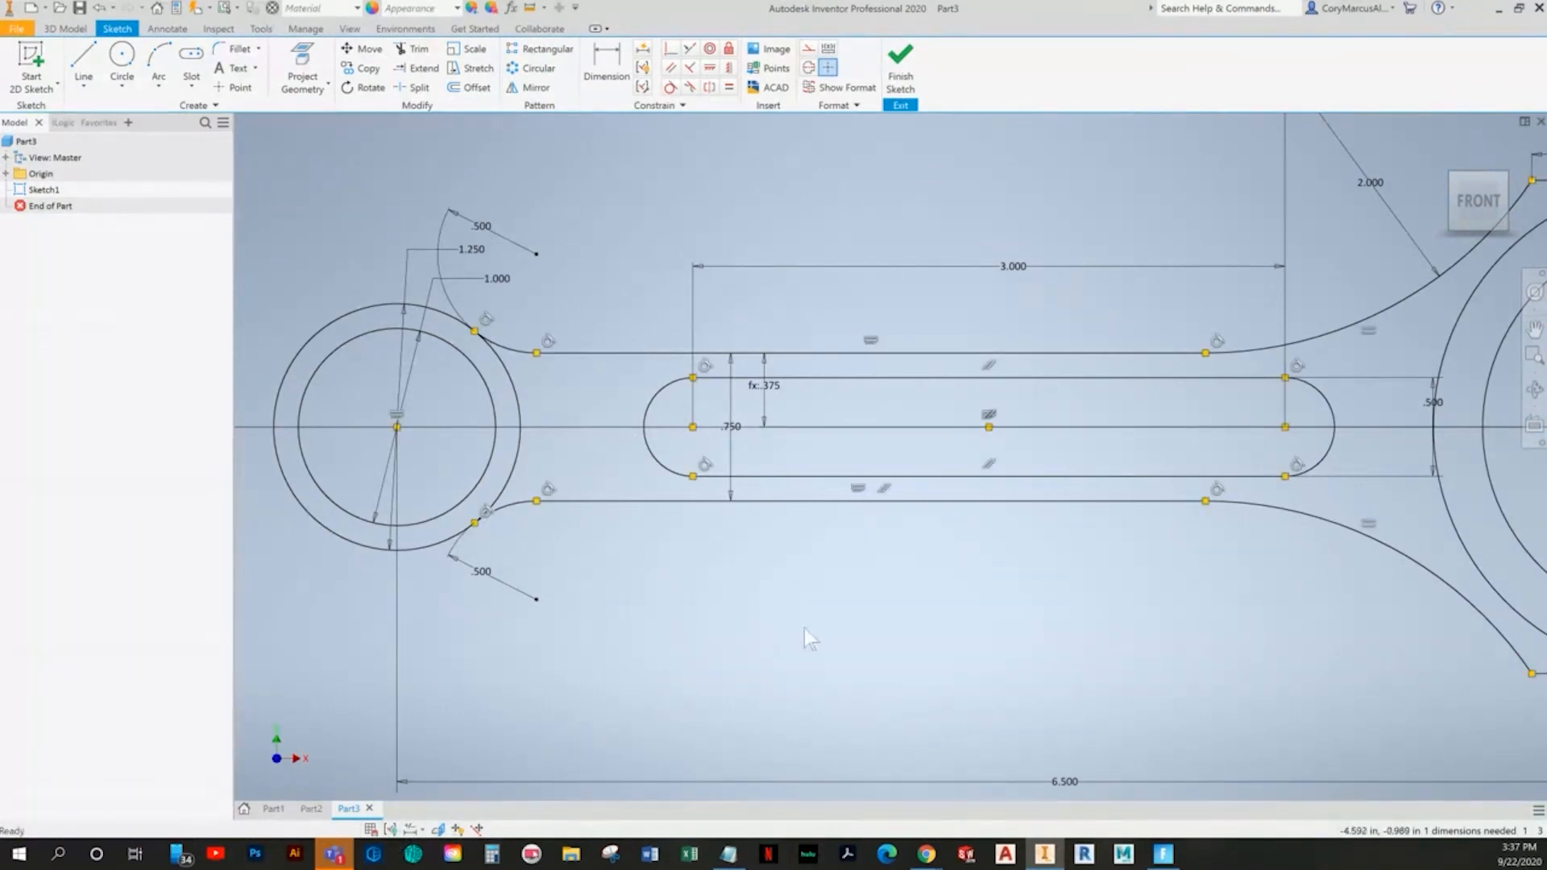
{"action": "scroll", "coordinate": [479, 513], "scroll_direction": "up", "scroll_amount": 3}
{"action": "middle_click_drag", "start_coordinate": [836, 579], "coordinate": [466, 626]}
{"action": "scroll", "coordinate": [687, 625], "scroll_direction": "down", "scroll_amount": 3}
{"action": "middle_click_drag", "start_coordinate": [684, 626], "coordinate": [250, 572]}
{"action": "middle_click_drag", "start_coordinate": [717, 580], "coordinate": [553, 593]}
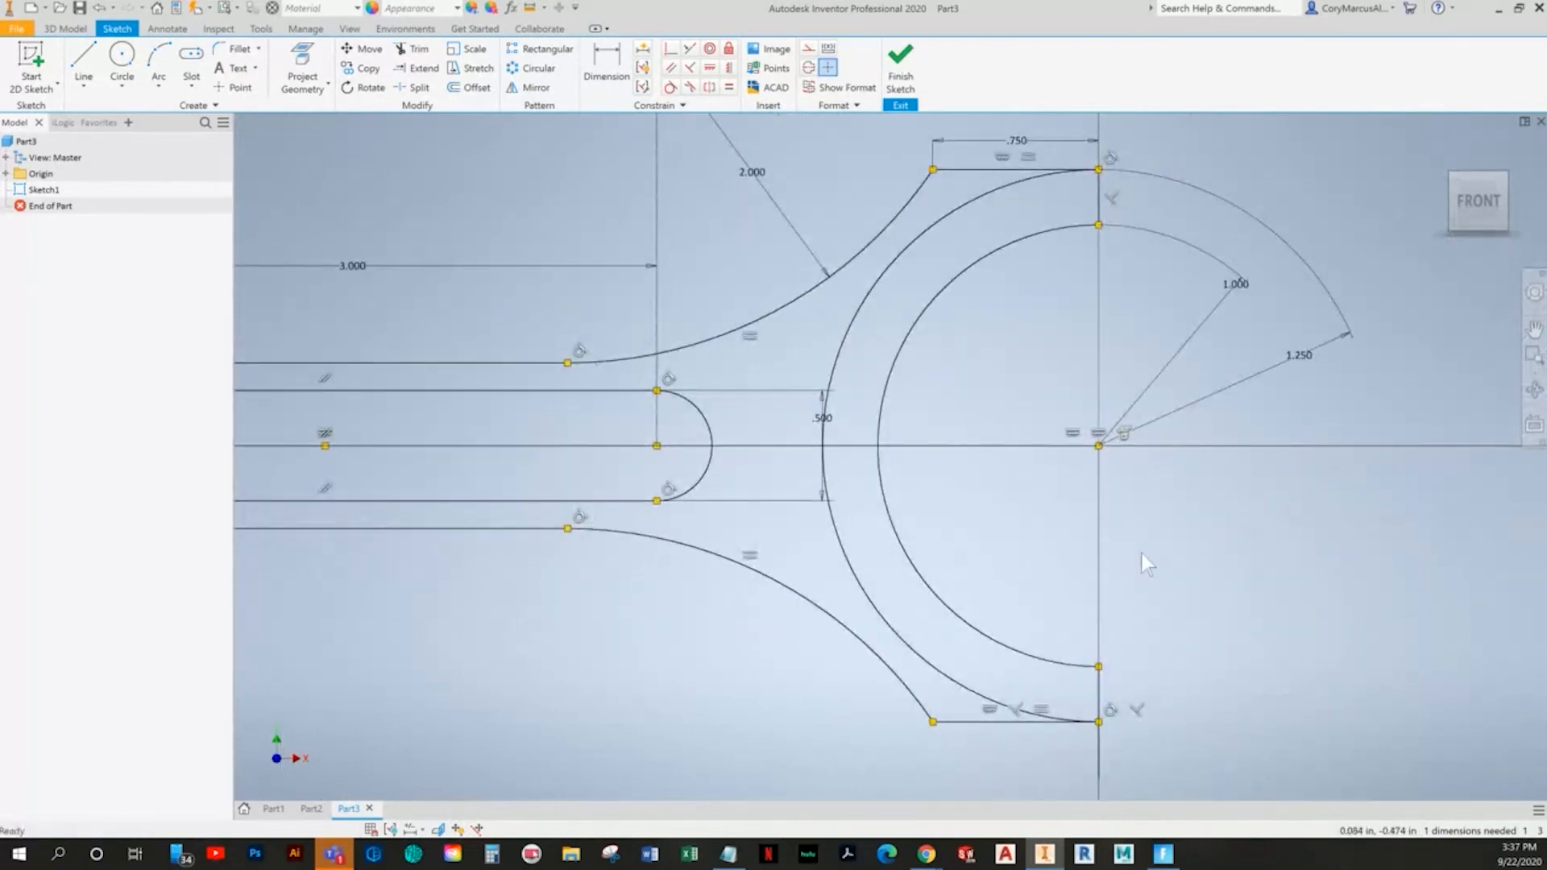
{"action": "middle_click_drag", "start_coordinate": [1240, 641], "coordinate": [1217, 631]}
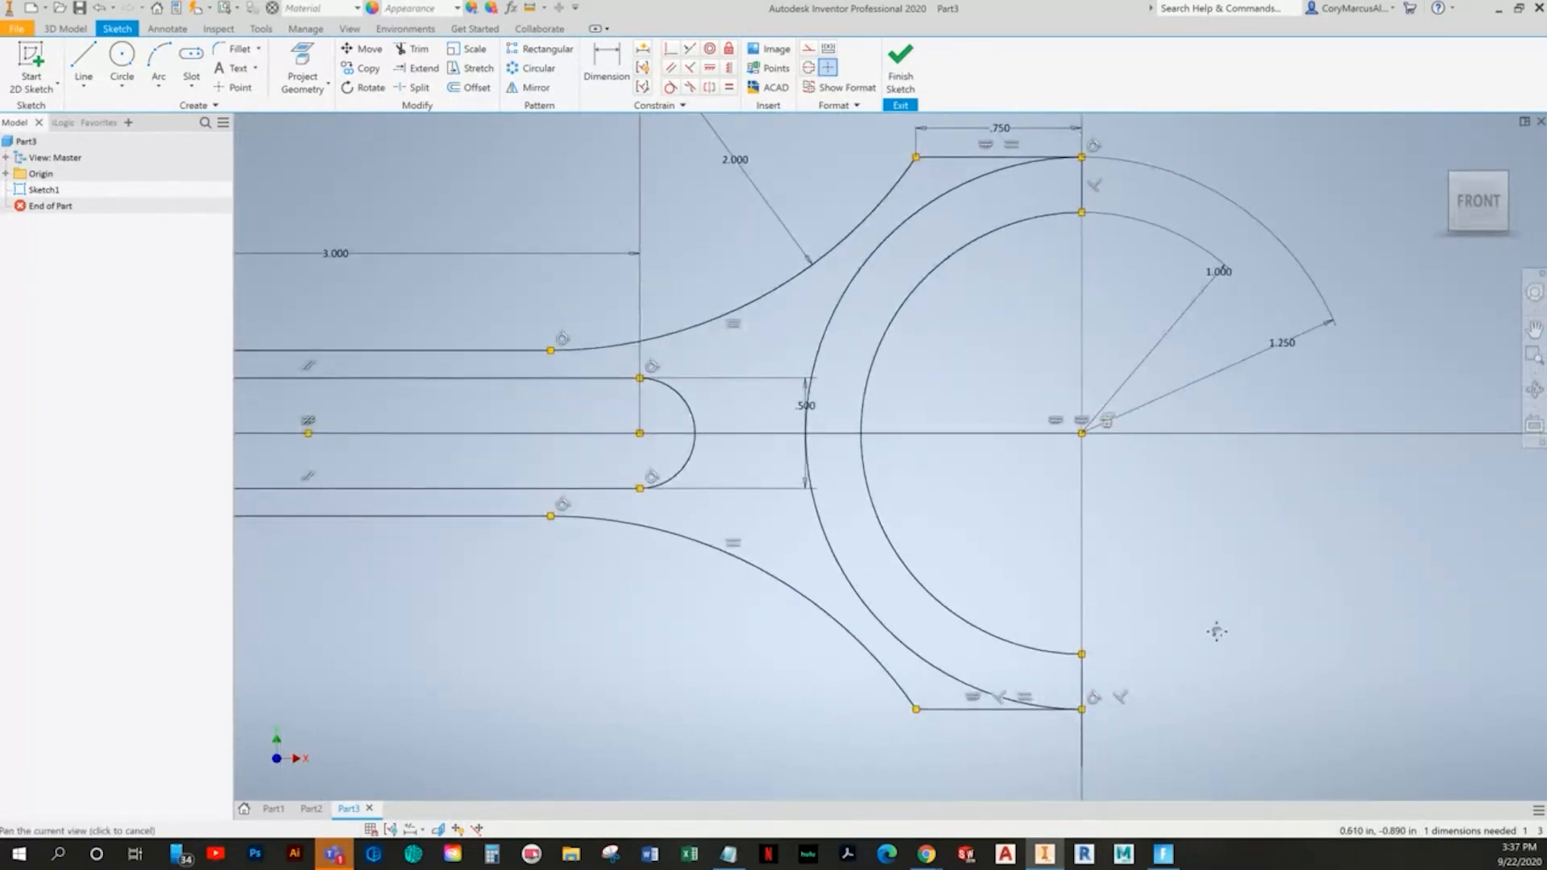
{"action": "scroll", "coordinate": [1221, 631], "scroll_direction": "down", "scroll_amount": 5}
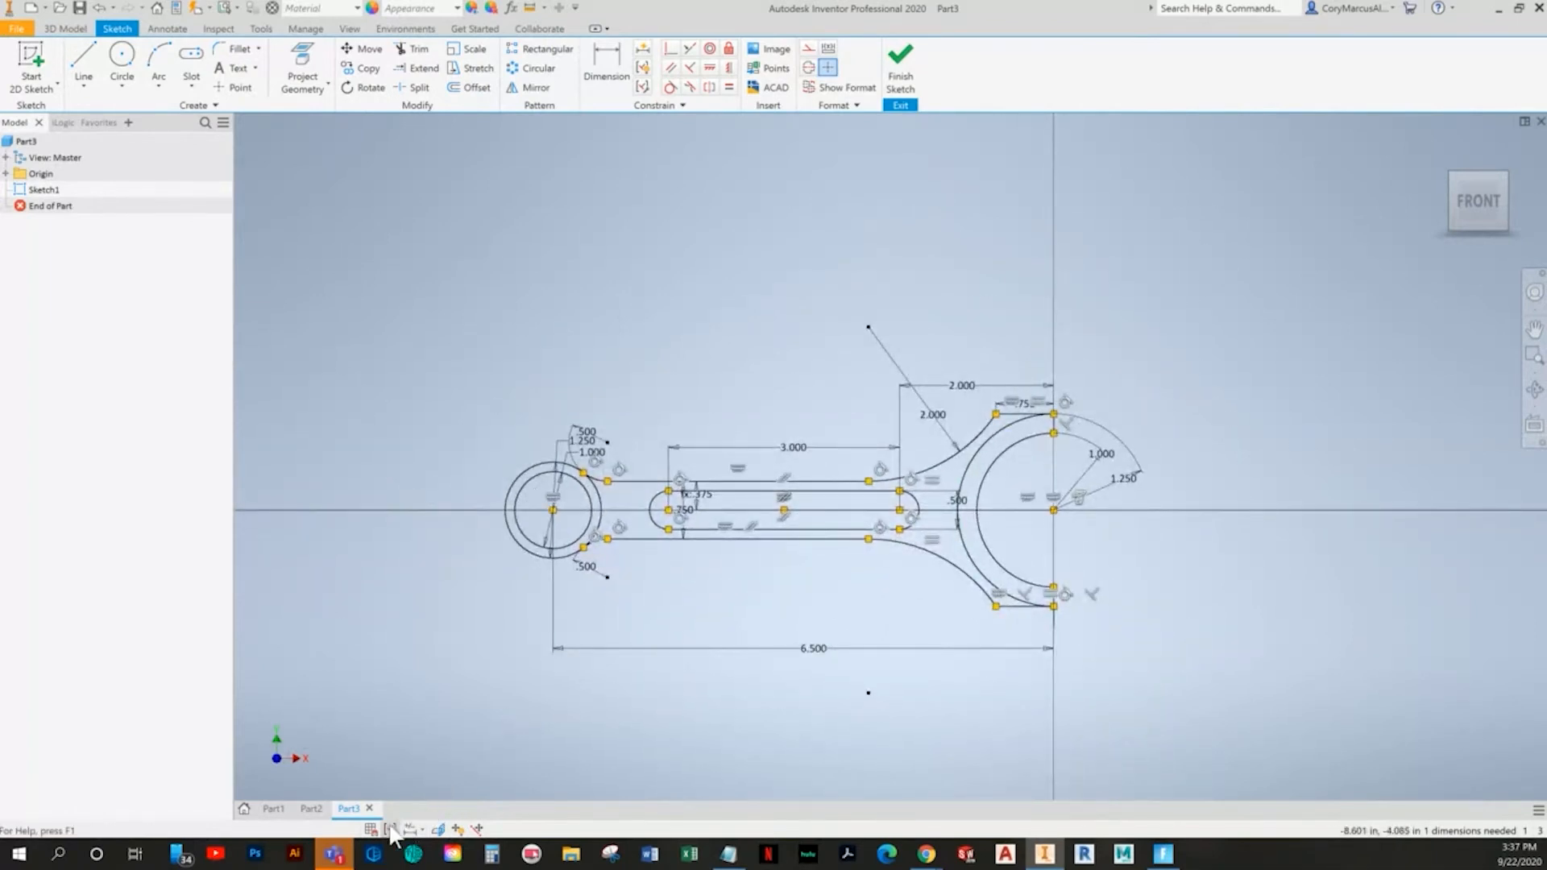
{"action": "key", "text": "F9"}
{"action": "scroll", "coordinate": [580, 574], "scroll_direction": "up", "scroll_amount": 3}
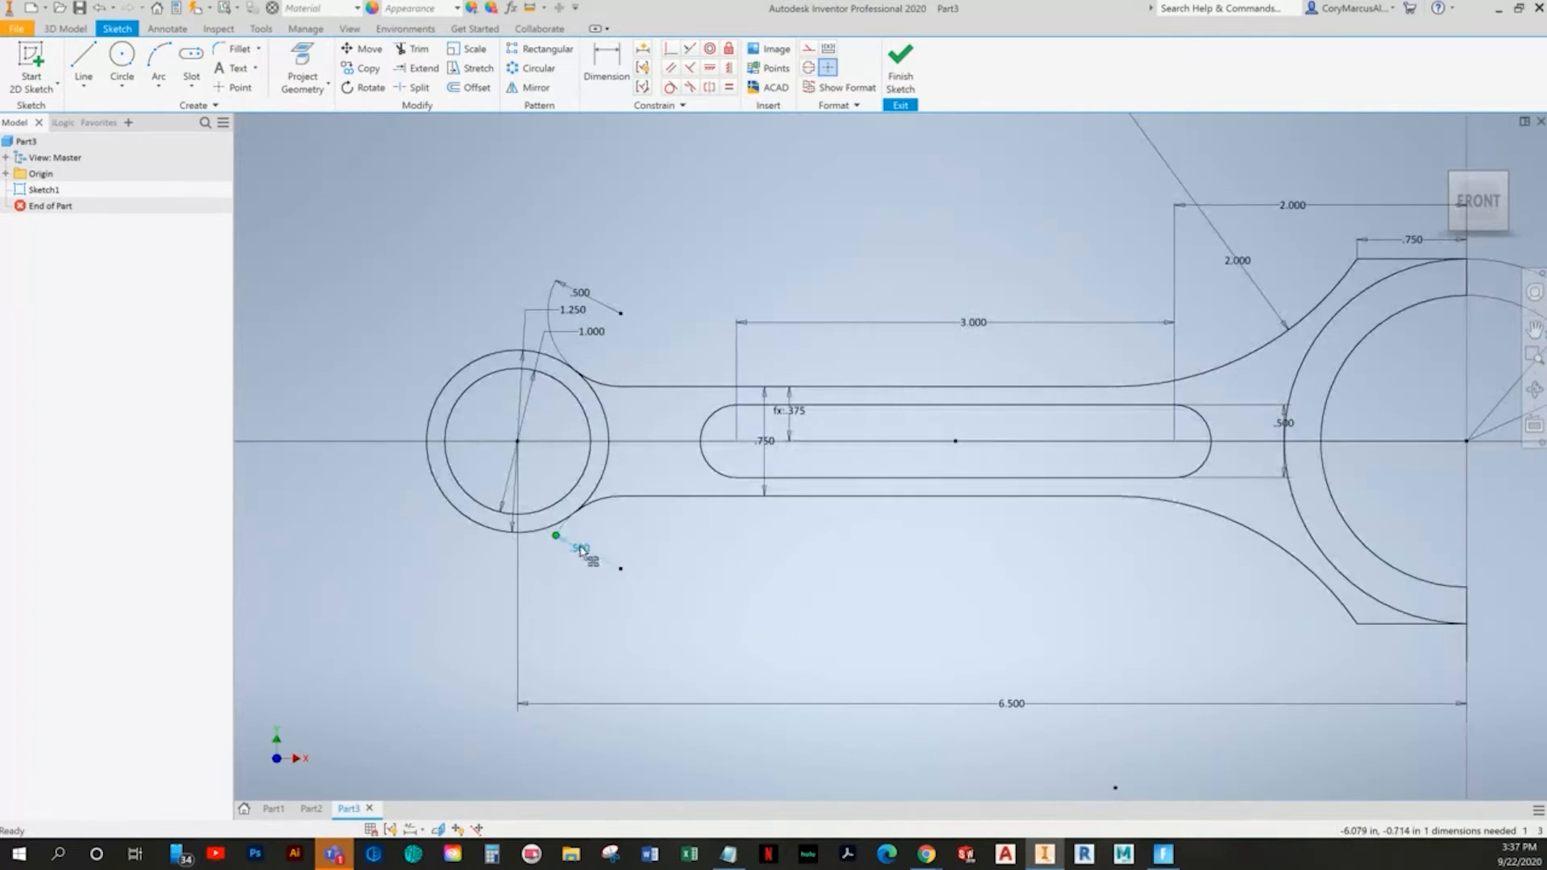
{"action": "left_click", "coordinate": [728, 87]}
{"action": "left_click", "coordinate": [603, 385]}
{"action": "key", "text": "Escape"}
- Move the slot's 0.5 in width dimension closer to the slot, clear of the half-ring's outer arc
{"action": "middle_click_drag", "start_coordinate": [1047, 588], "coordinate": [868, 544]}
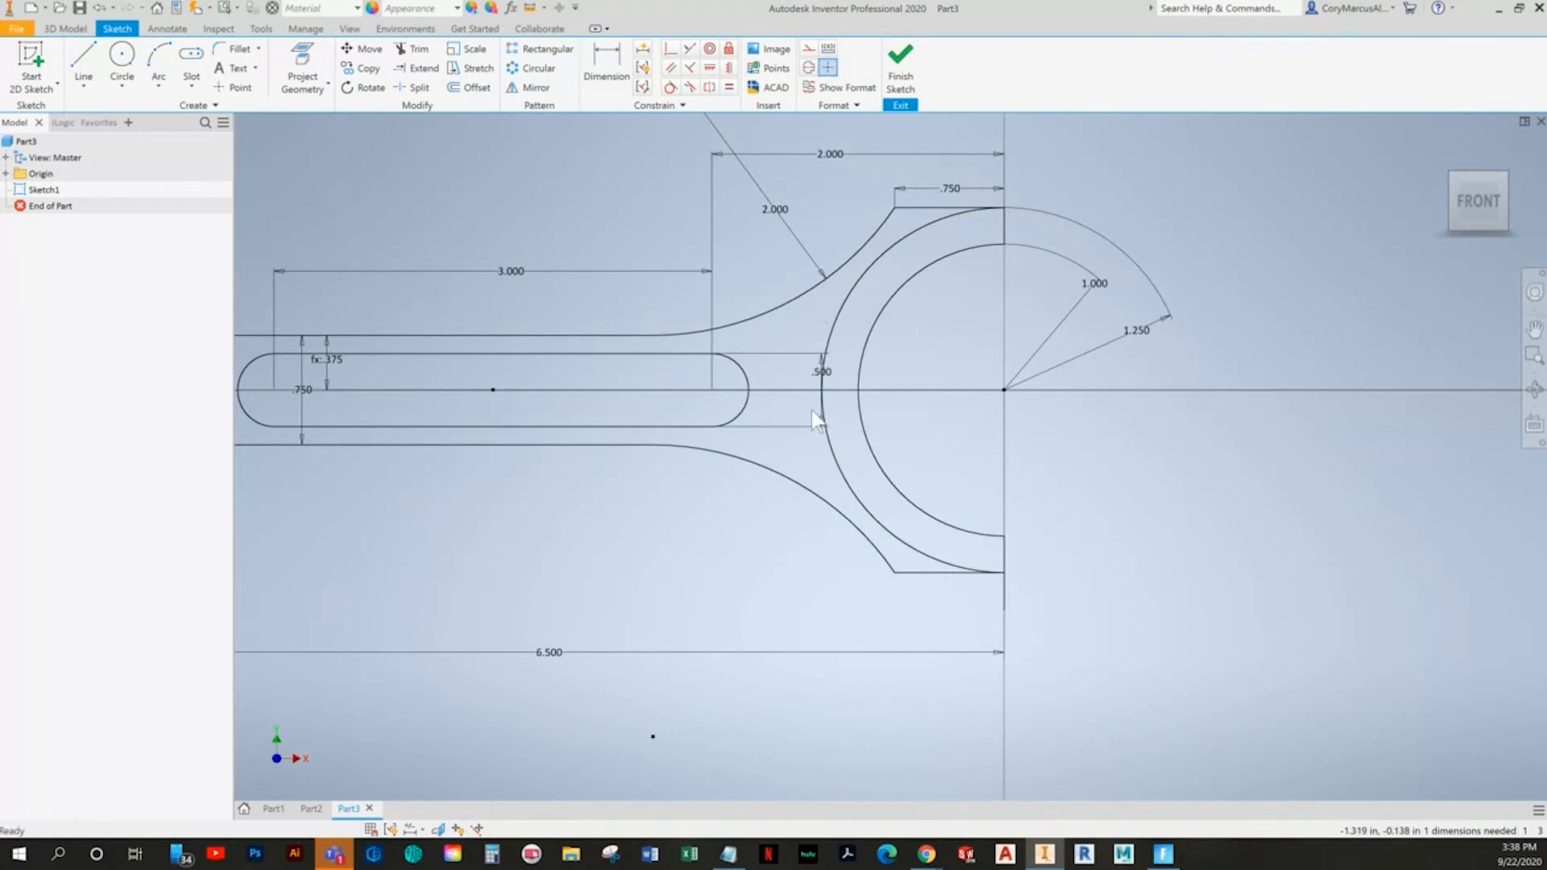
{"action": "left_click_drag", "start_coordinate": [824, 373], "coordinate": [779, 374]}
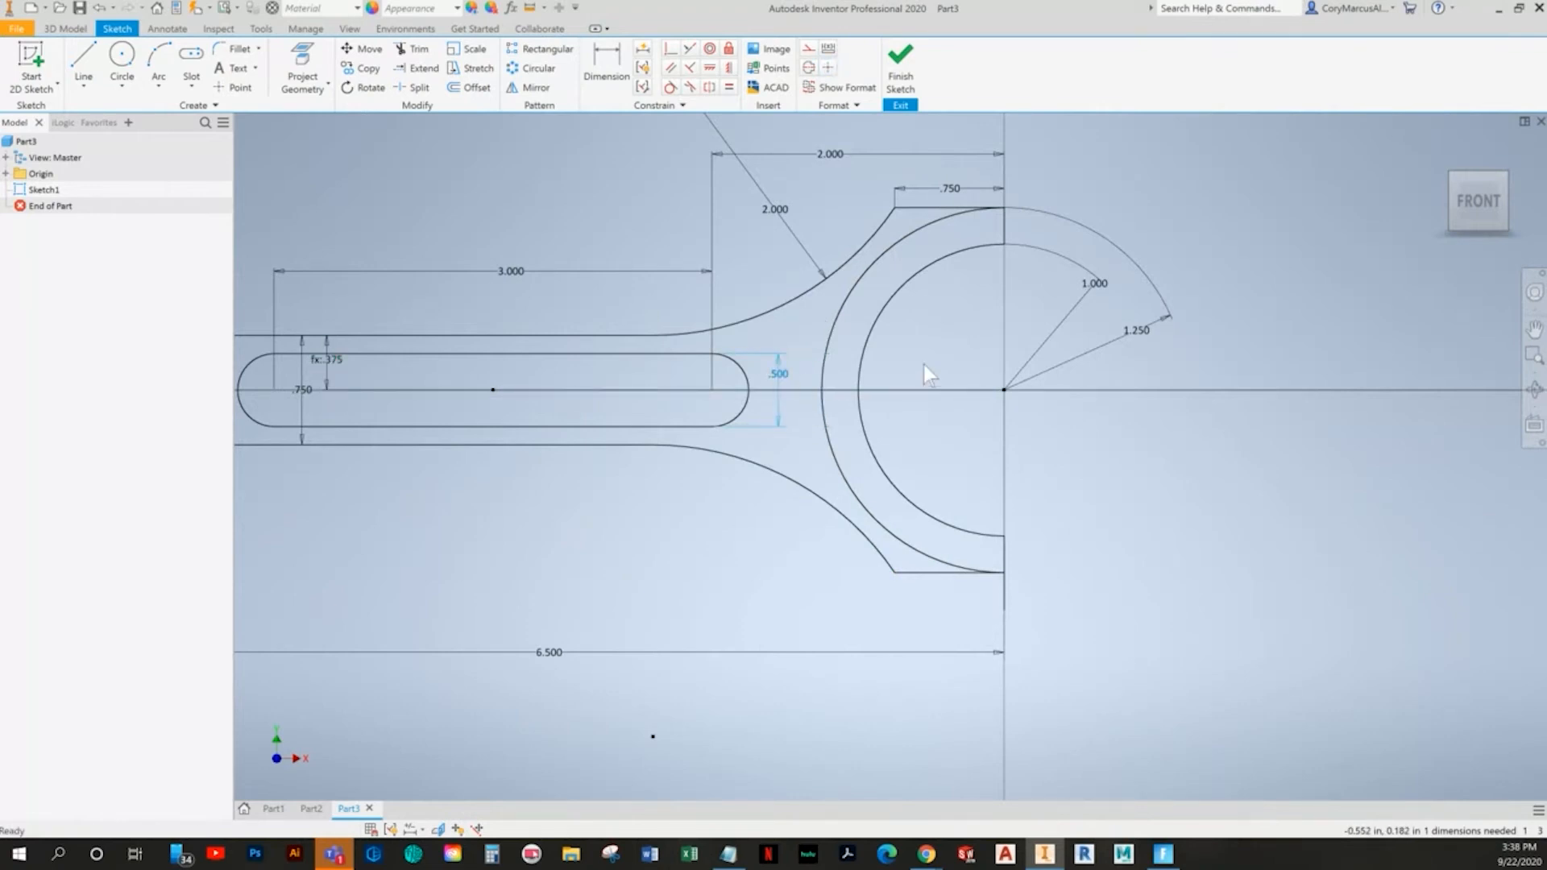
{"action": "left_click", "coordinate": [998, 298]}
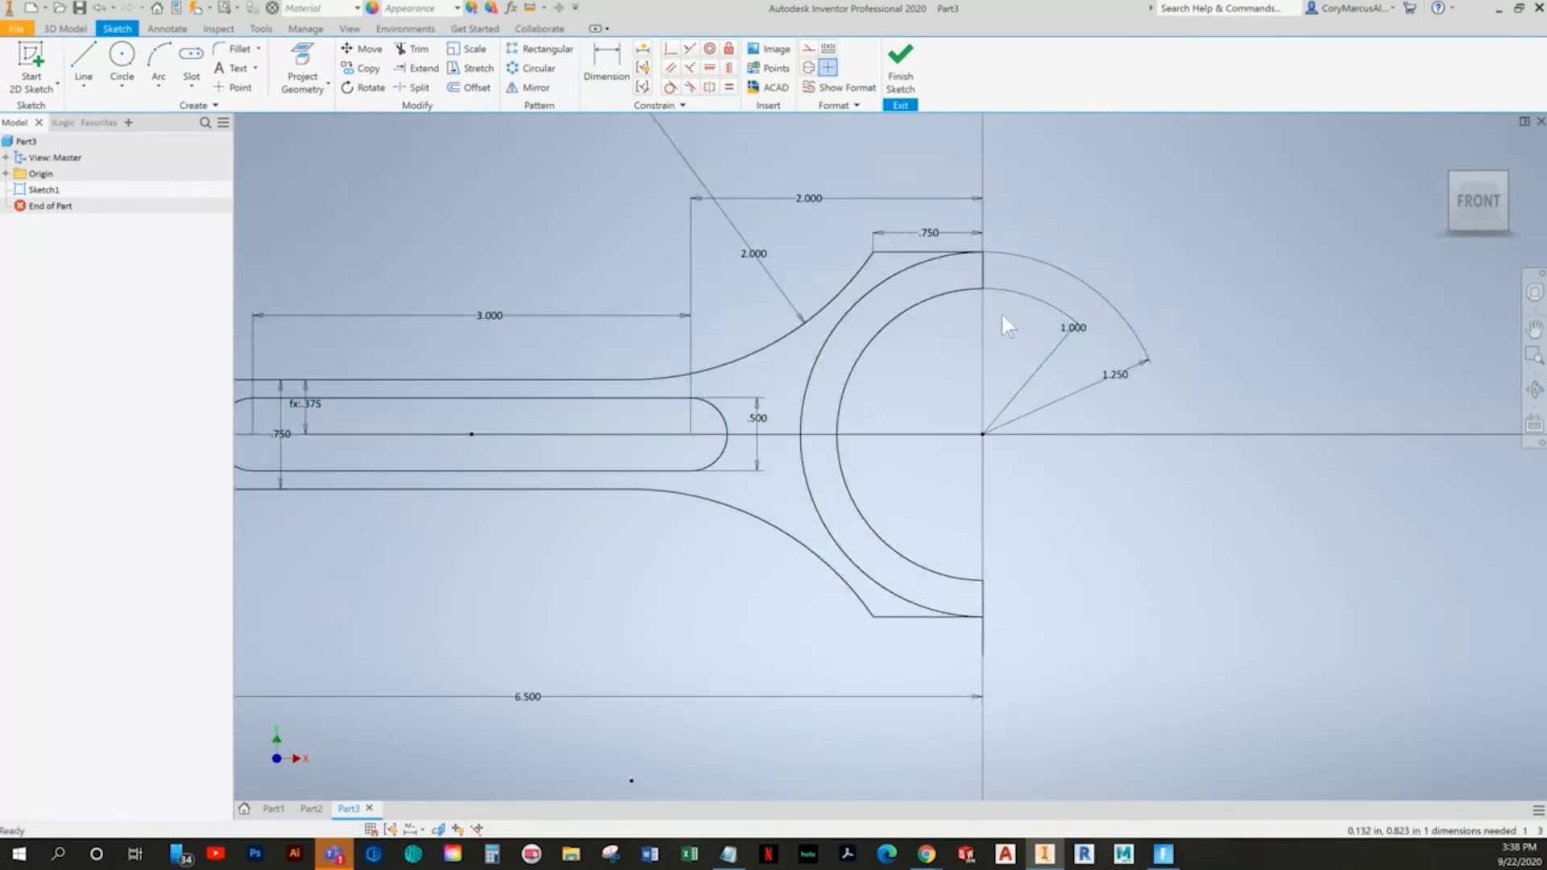
- Pull the overhanging lower end of the half-ring's vertical edge up to the lower flat's corner and finish the sketch
{"action": "left_click", "coordinate": [927, 252]}
{"action": "left_click", "coordinate": [1051, 225]}
{"action": "left_click_drag", "start_coordinate": [984, 641], "coordinate": [983, 616]}
{"action": "scroll", "coordinate": [926, 548], "scroll_direction": "down", "scroll_amount": 3}
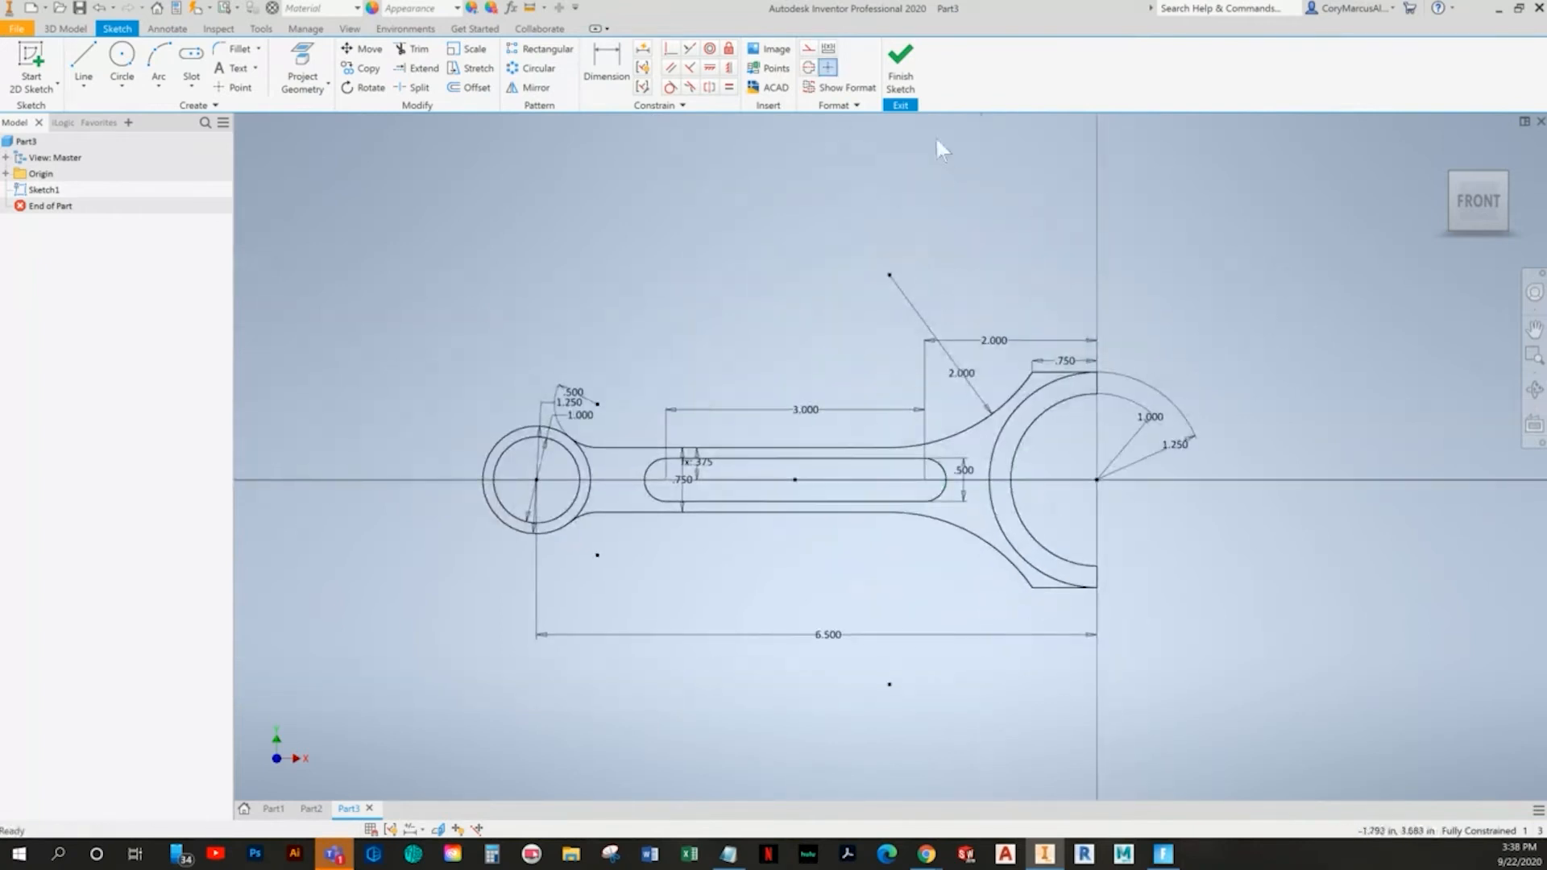
{"action": "left_click", "coordinate": [900, 72]}
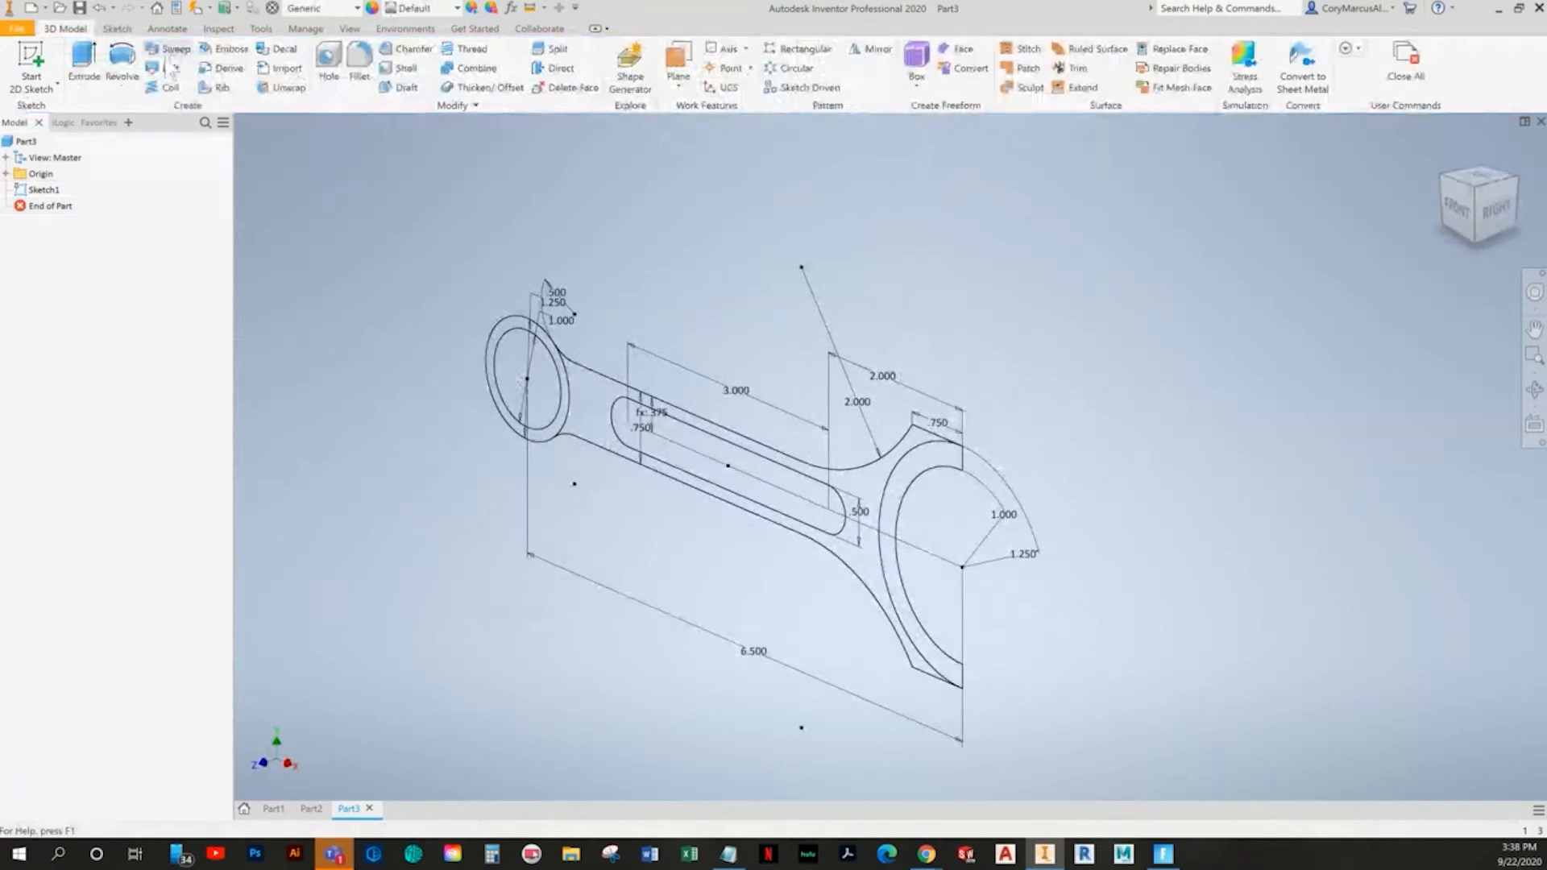
- Check the textbook drawing and extrude the half-ring and small ring profiles symmetrically about the sketch plane, 1 in thick
{"action": "left_click", "coordinate": [83, 64]}
{"action": "key", "text": "alt+Tab"}
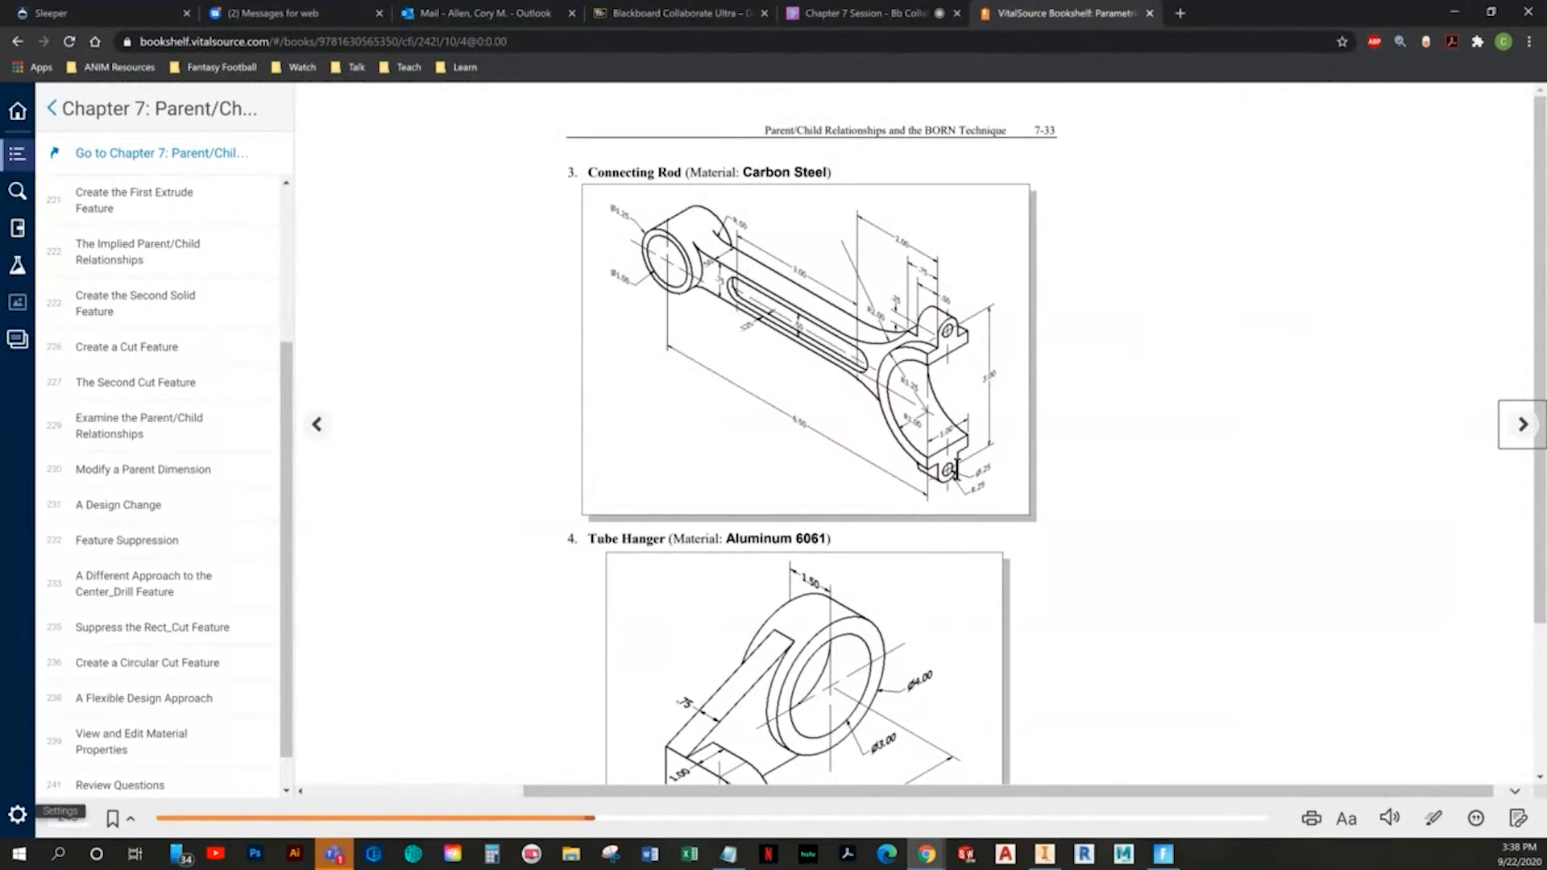
{"action": "key", "text": "alt+Tab"}
{"action": "left_click", "coordinate": [946, 460]}
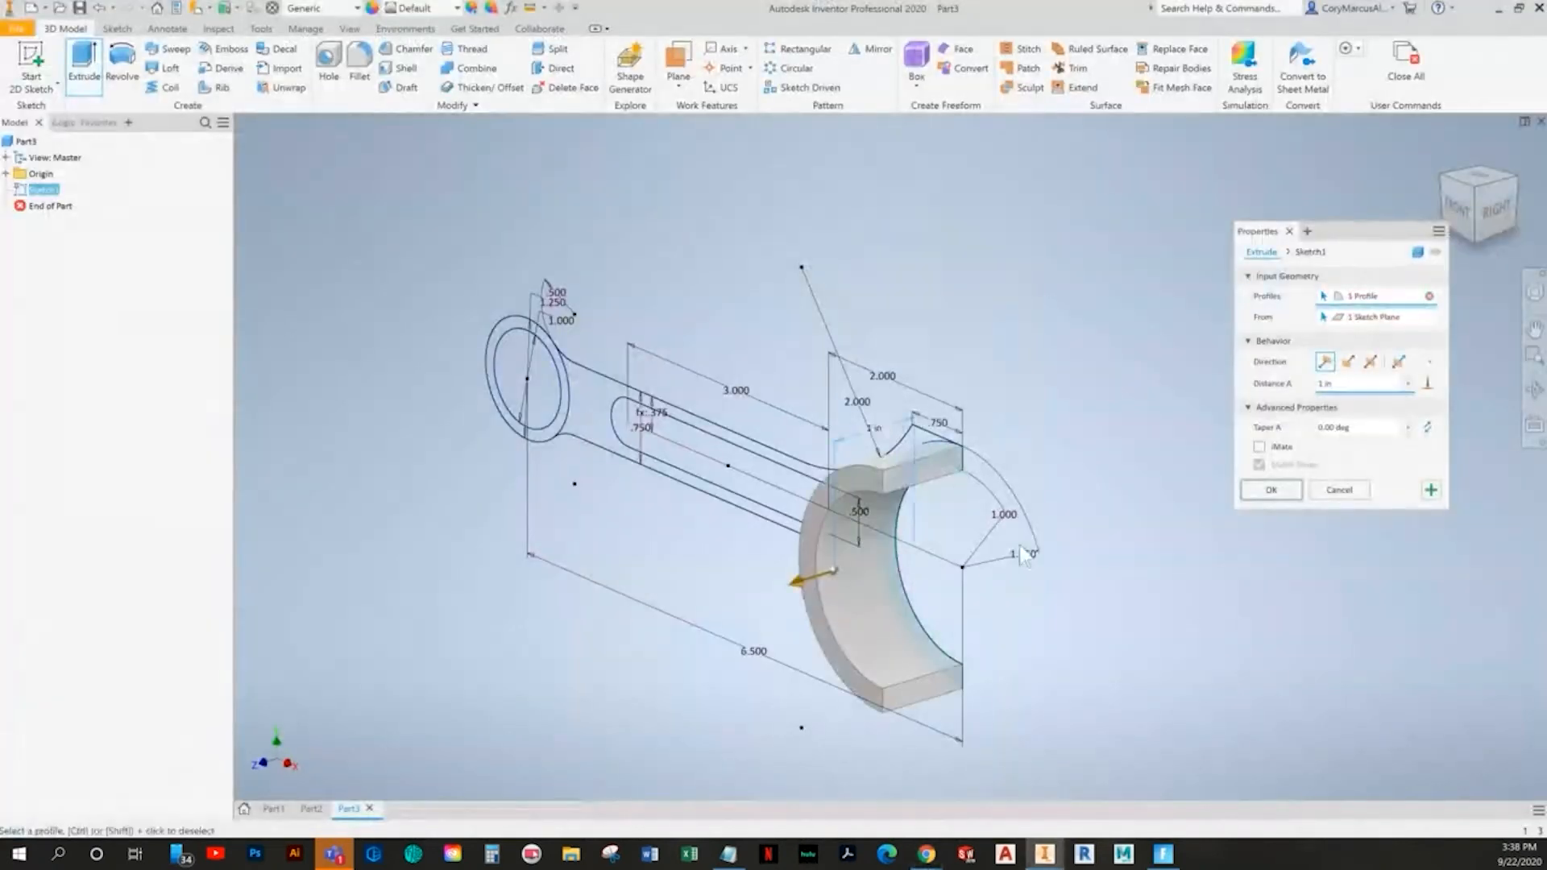
{"action": "key", "text": "alt+Tab"}
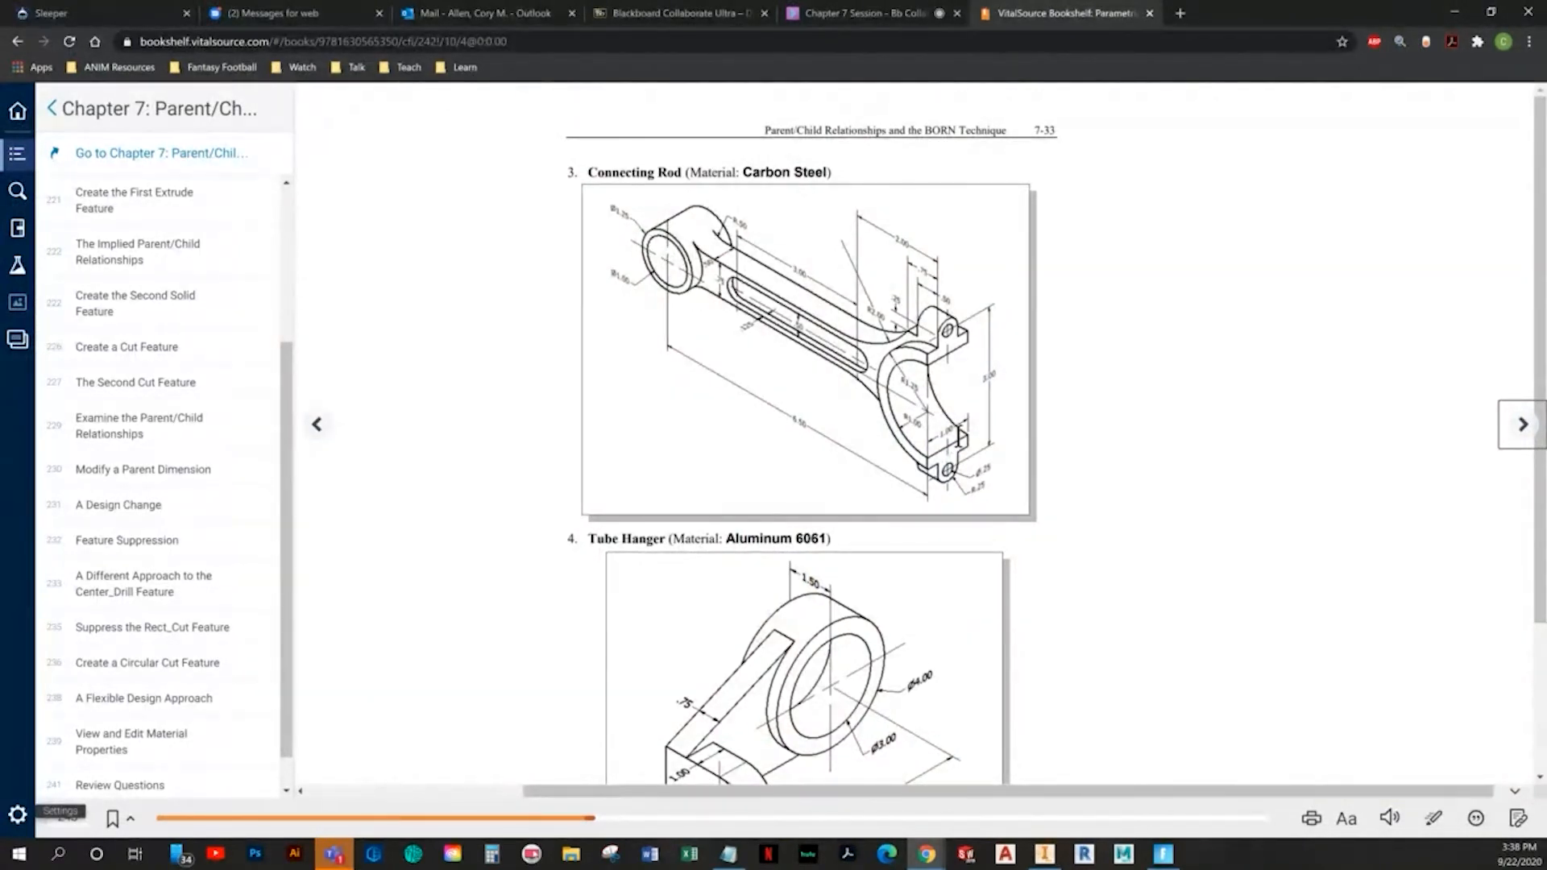
{"action": "key", "text": "alt+Tab"}
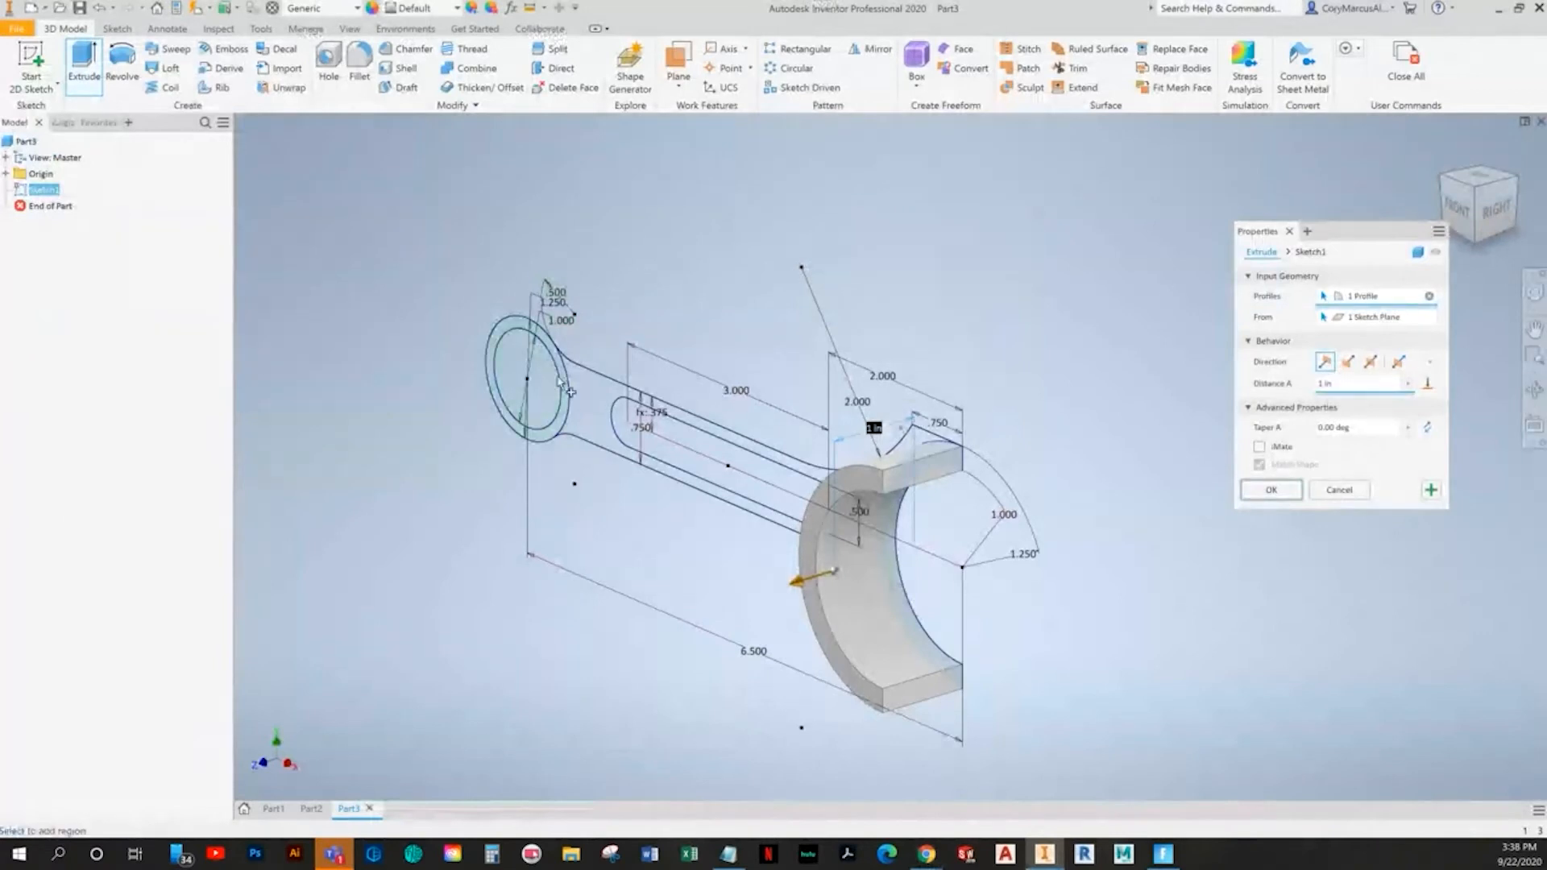
{"action": "scroll", "coordinate": [564, 403], "scroll_direction": "down", "scroll_amount": 3}
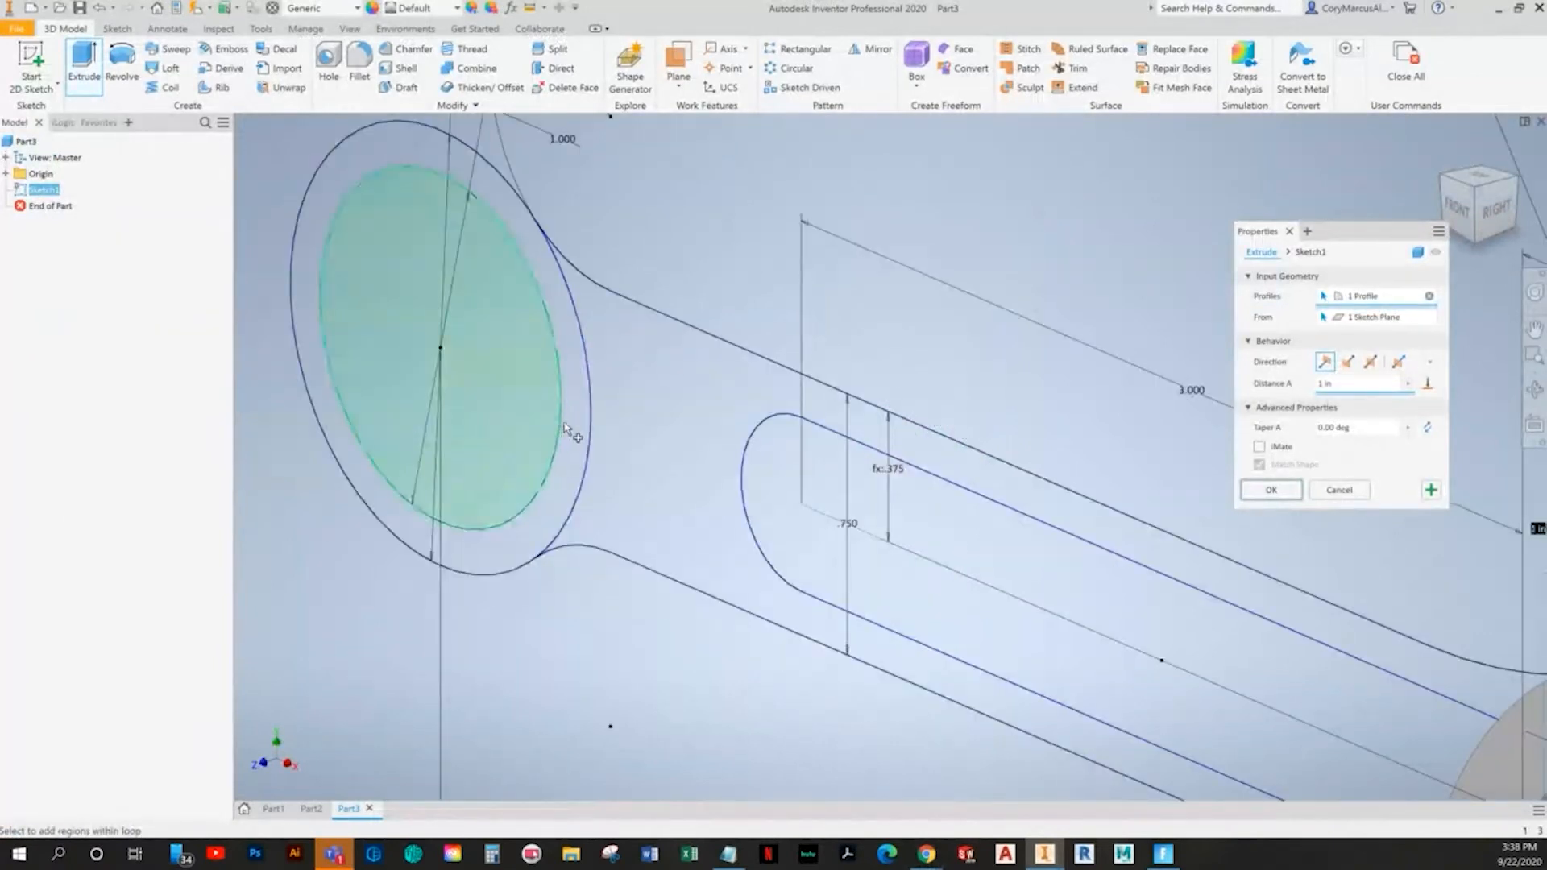
{"action": "left_click", "coordinate": [572, 431]}
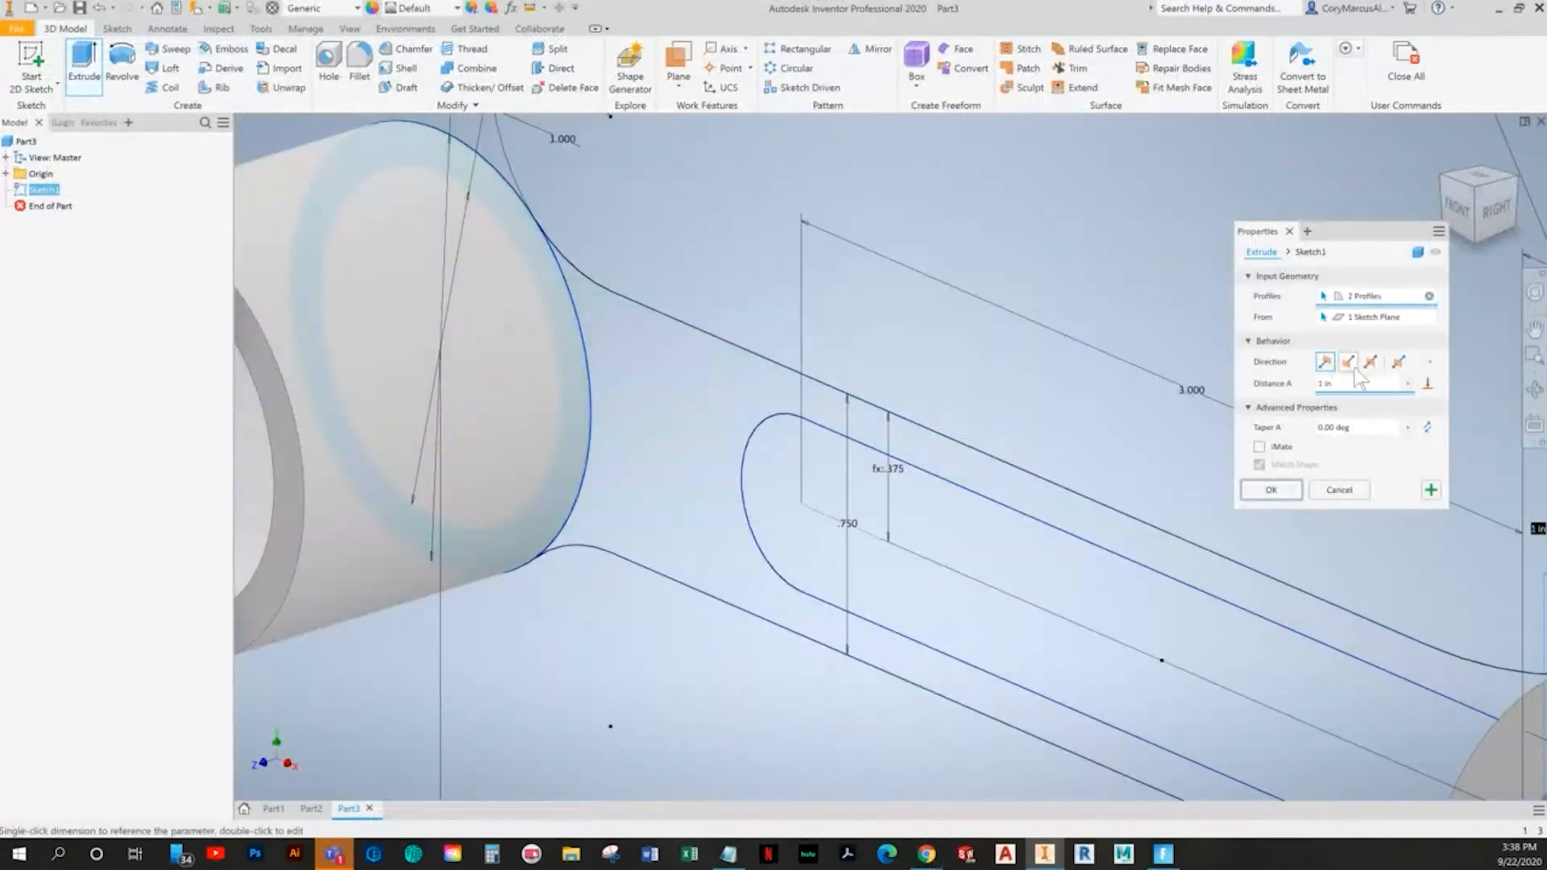
{"action": "left_click", "coordinate": [1370, 361]}
{"action": "scroll", "coordinate": [1014, 504], "scroll_direction": "up", "scroll_amount": 5}
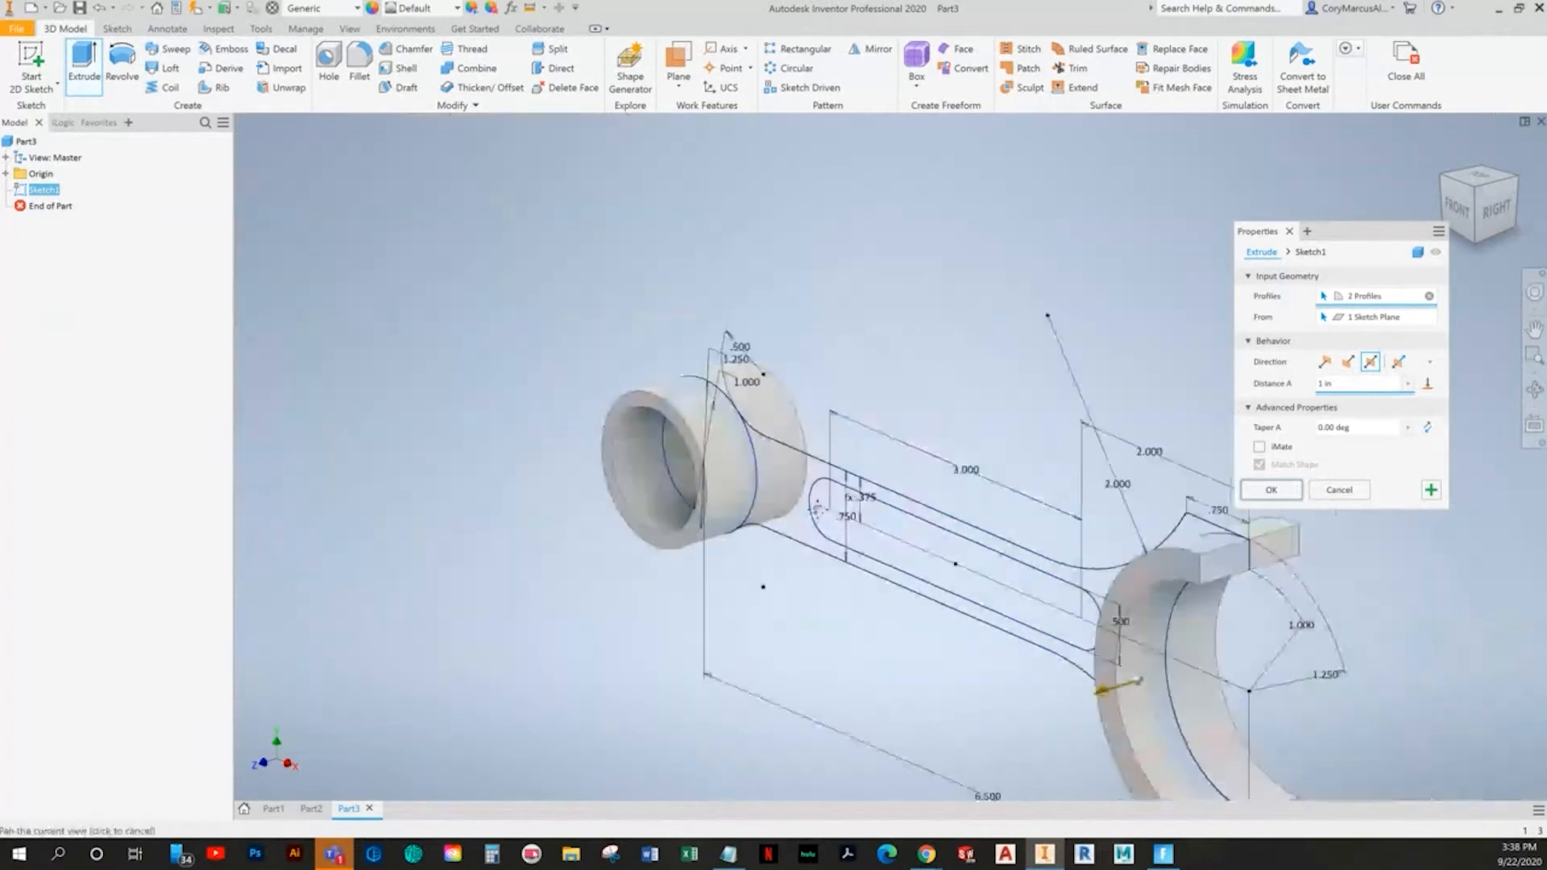
{"action": "left_click", "coordinate": [1272, 490]}
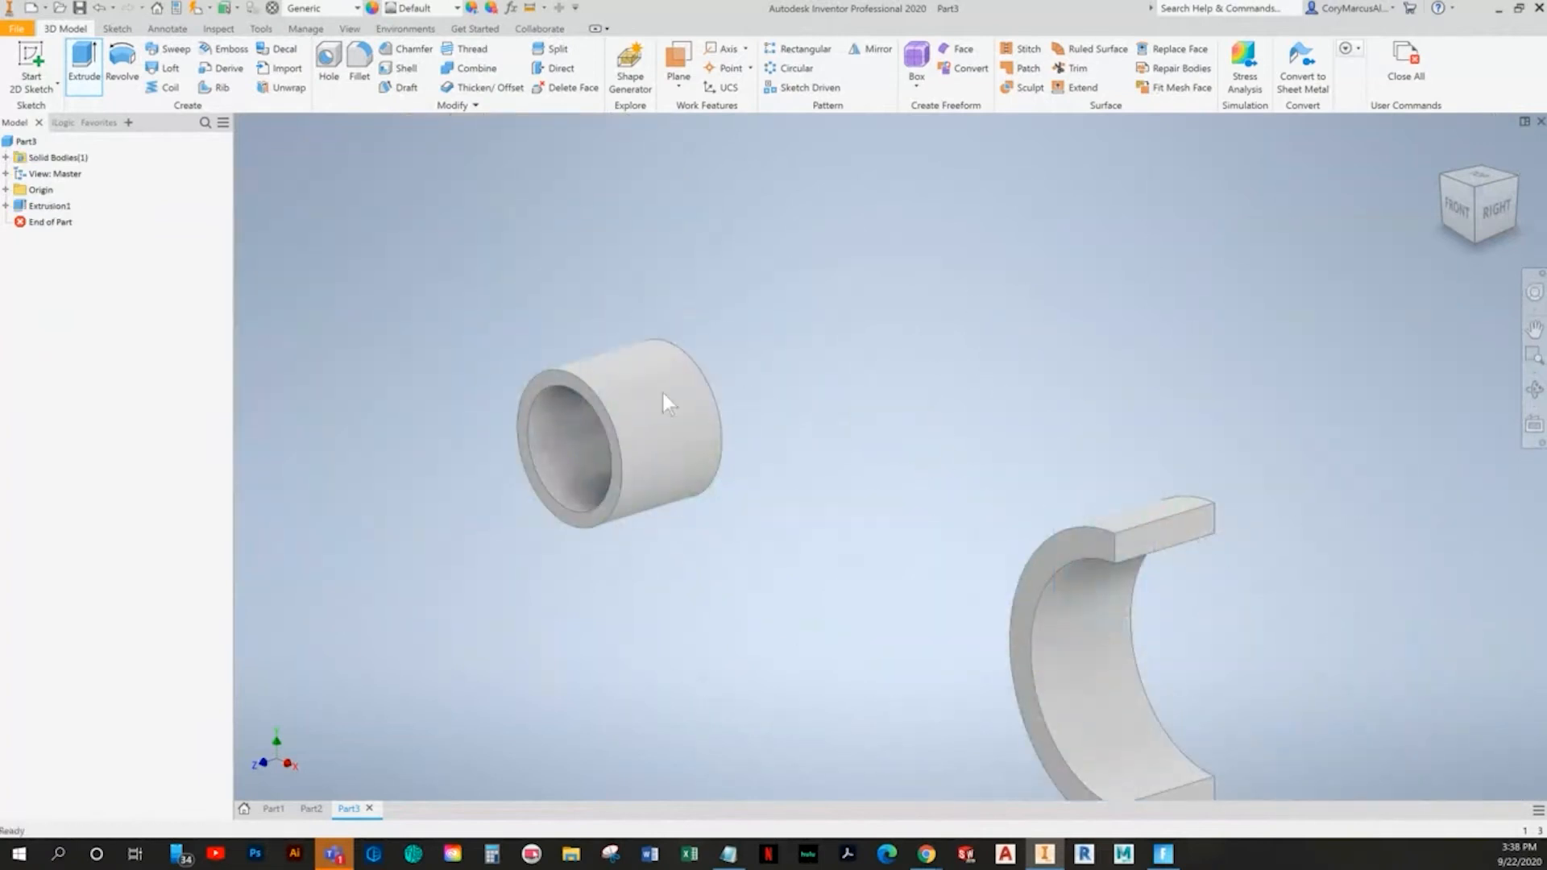
- Make the rod profile sketch used by the first extrusion visible again
{"action": "left_click", "coordinate": [6, 206]}
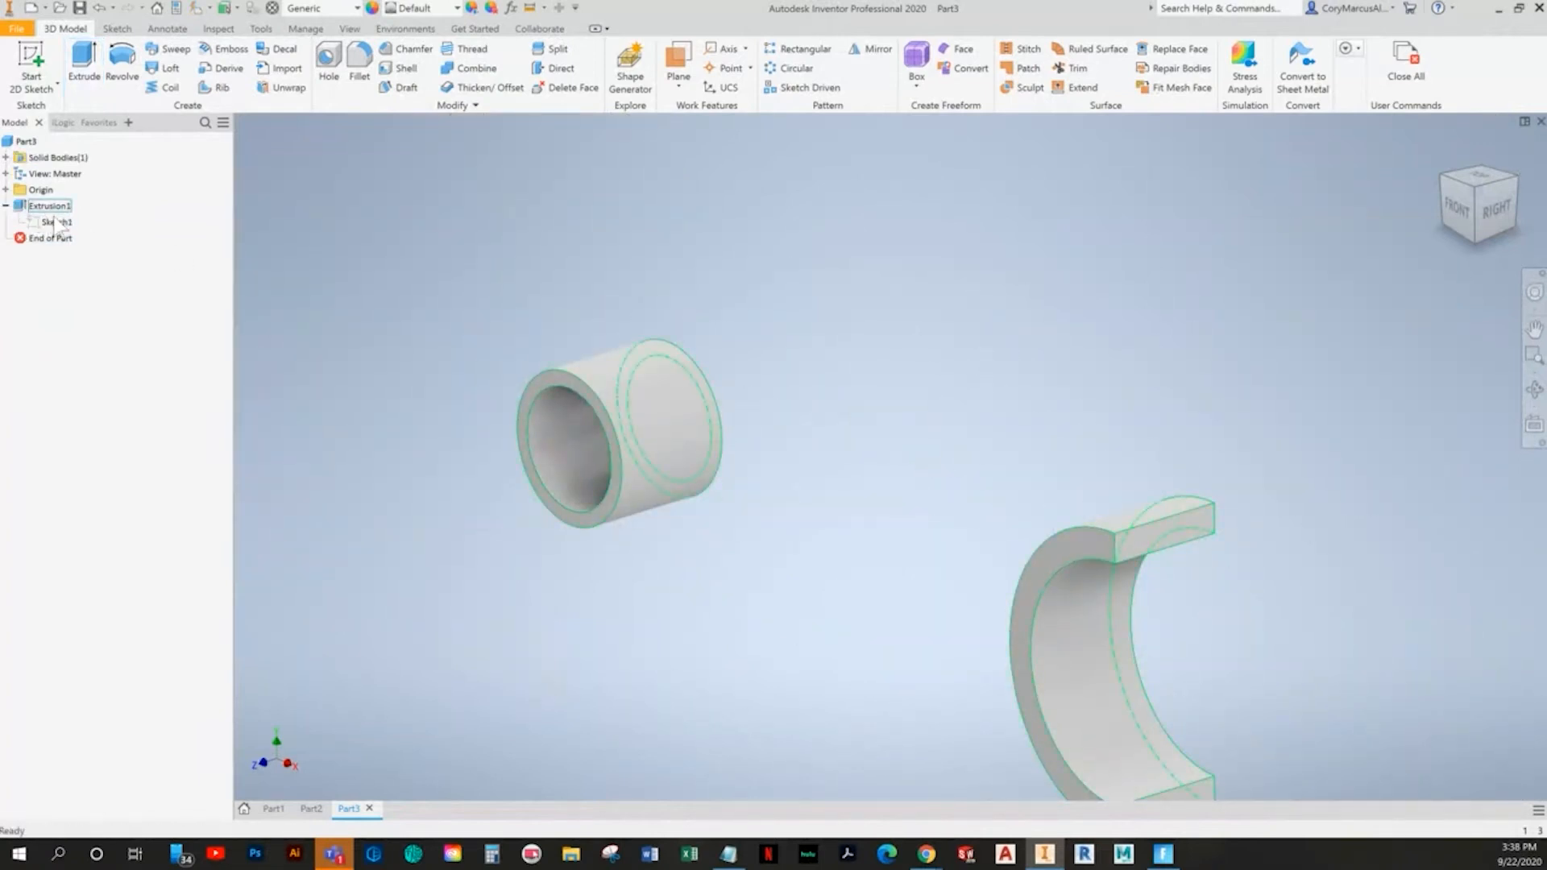
{"action": "right_click", "coordinate": [56, 223]}
{"action": "left_click", "coordinate": [96, 395]}
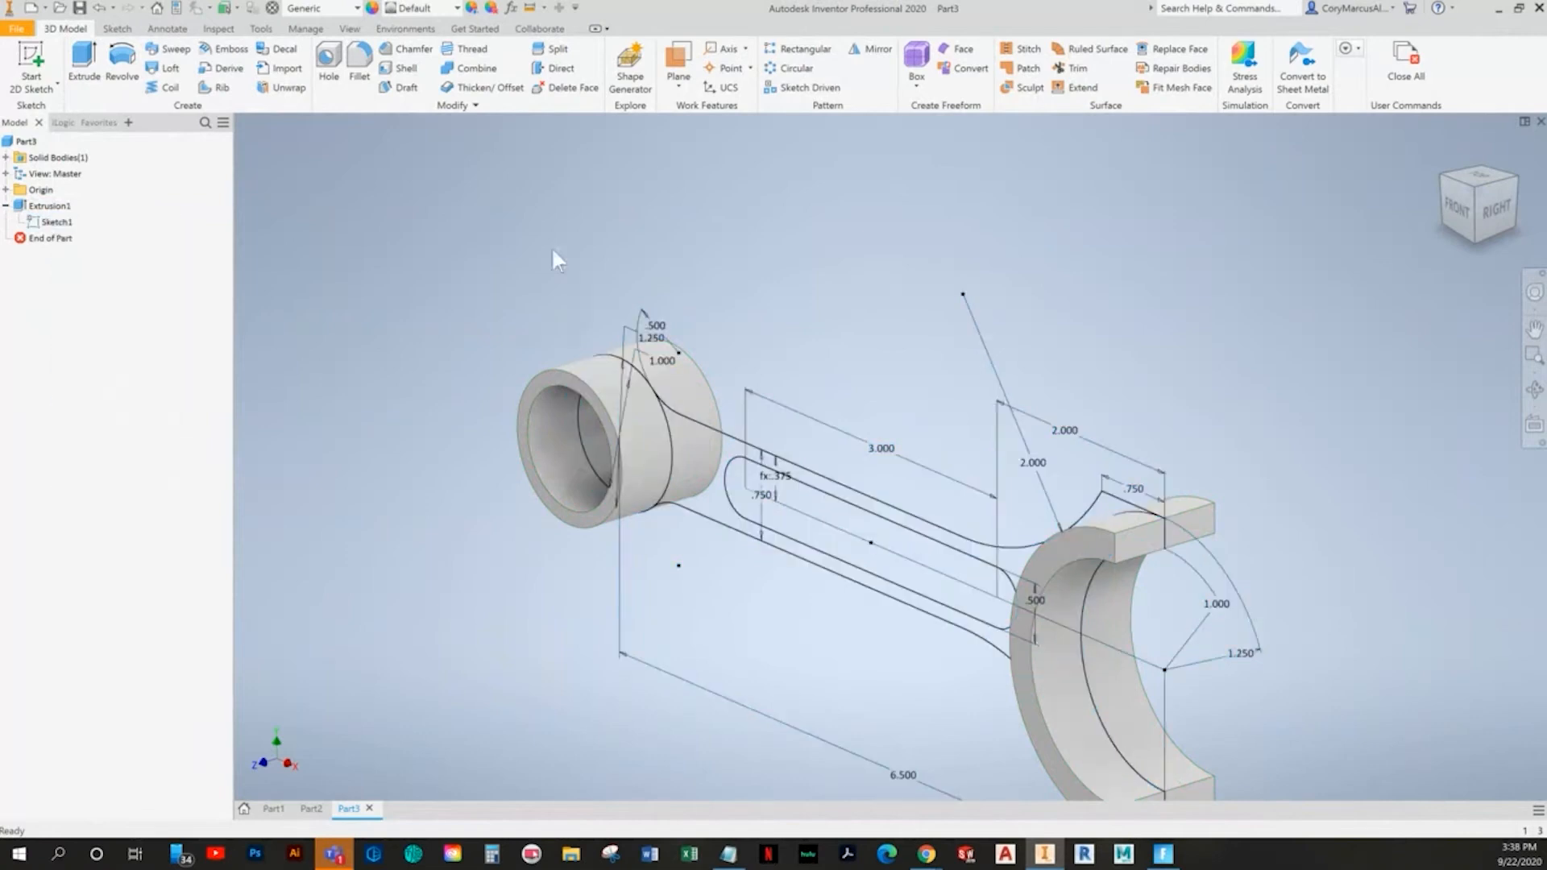
- Extrude the shank profile together with the slot region symmetrically, 0.5 in thick, joined to the ring ends
{"action": "left_click", "coordinate": [84, 62]}
{"action": "left_click", "coordinate": [824, 485]}
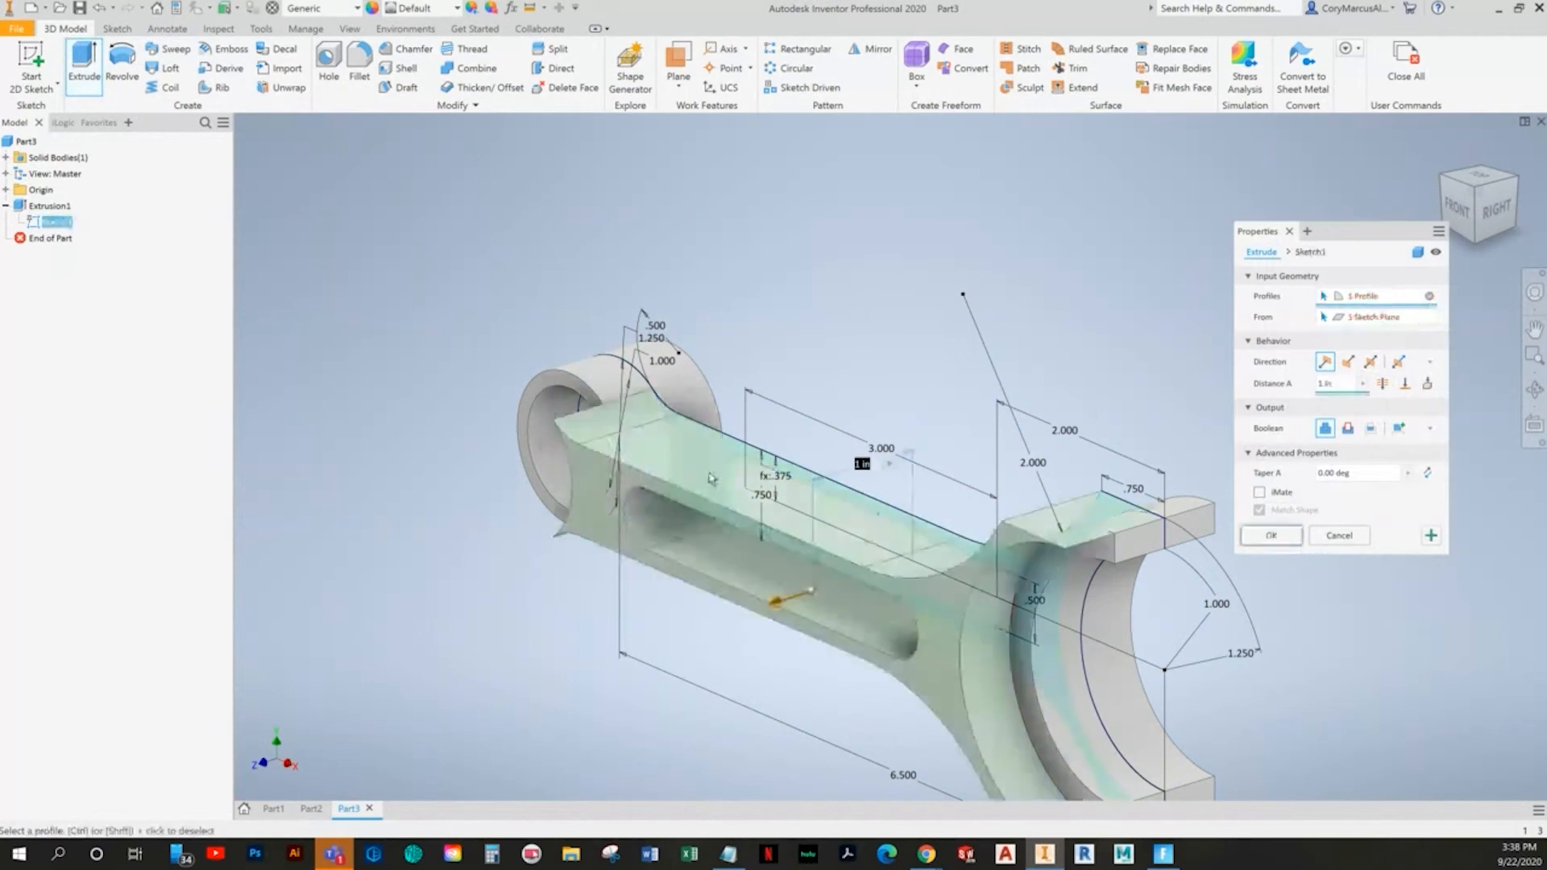
{"action": "key", "text": "alt+Tab"}
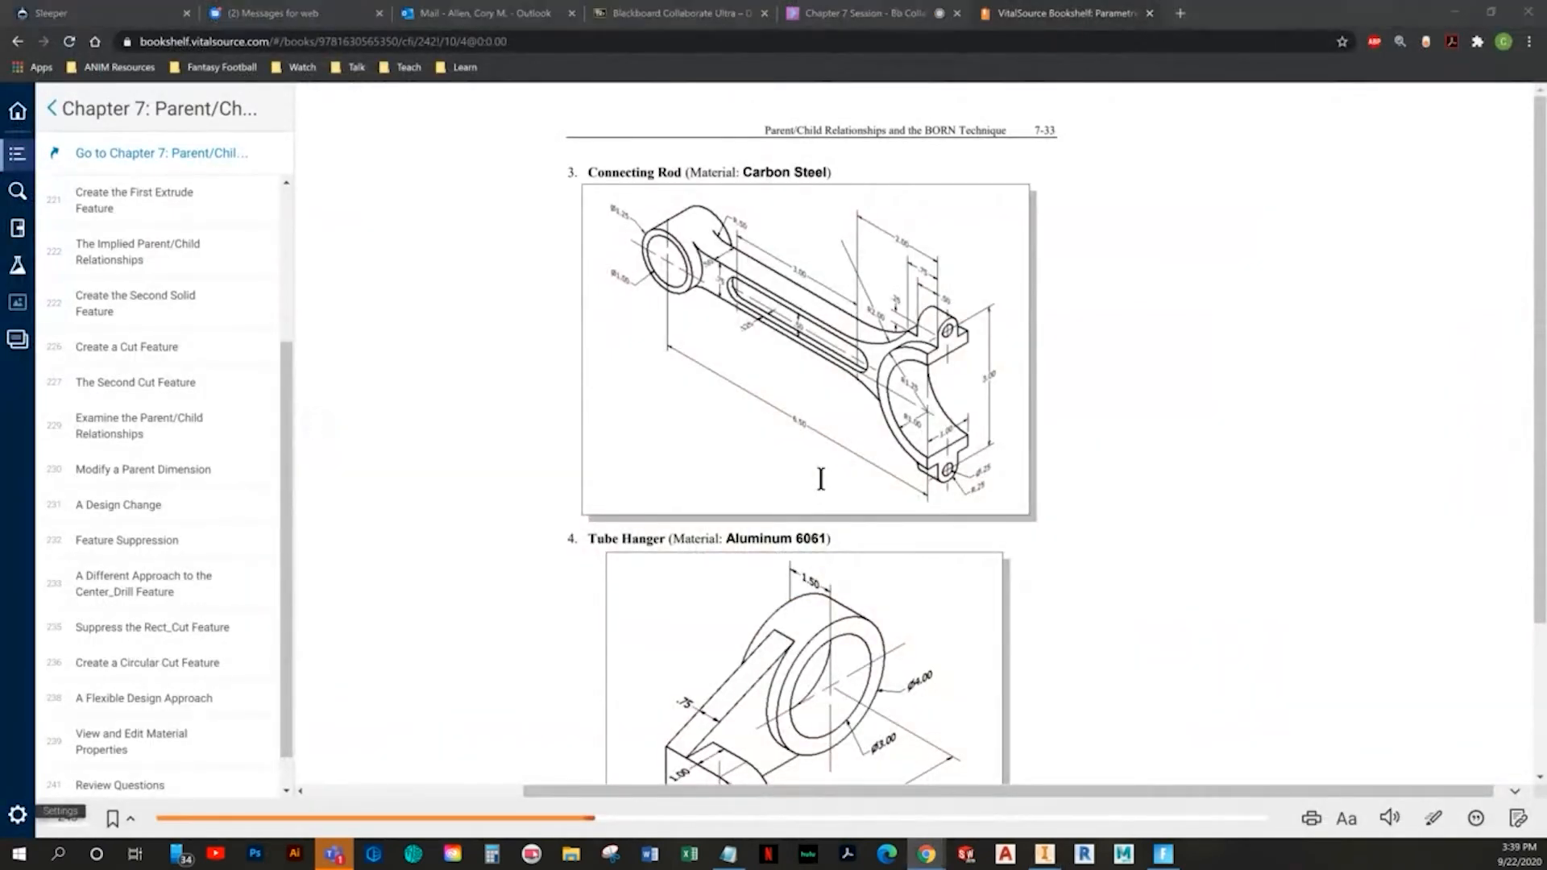
{"action": "key", "text": "alt+Tab"}
{"action": "left_click", "coordinate": [1369, 364]}
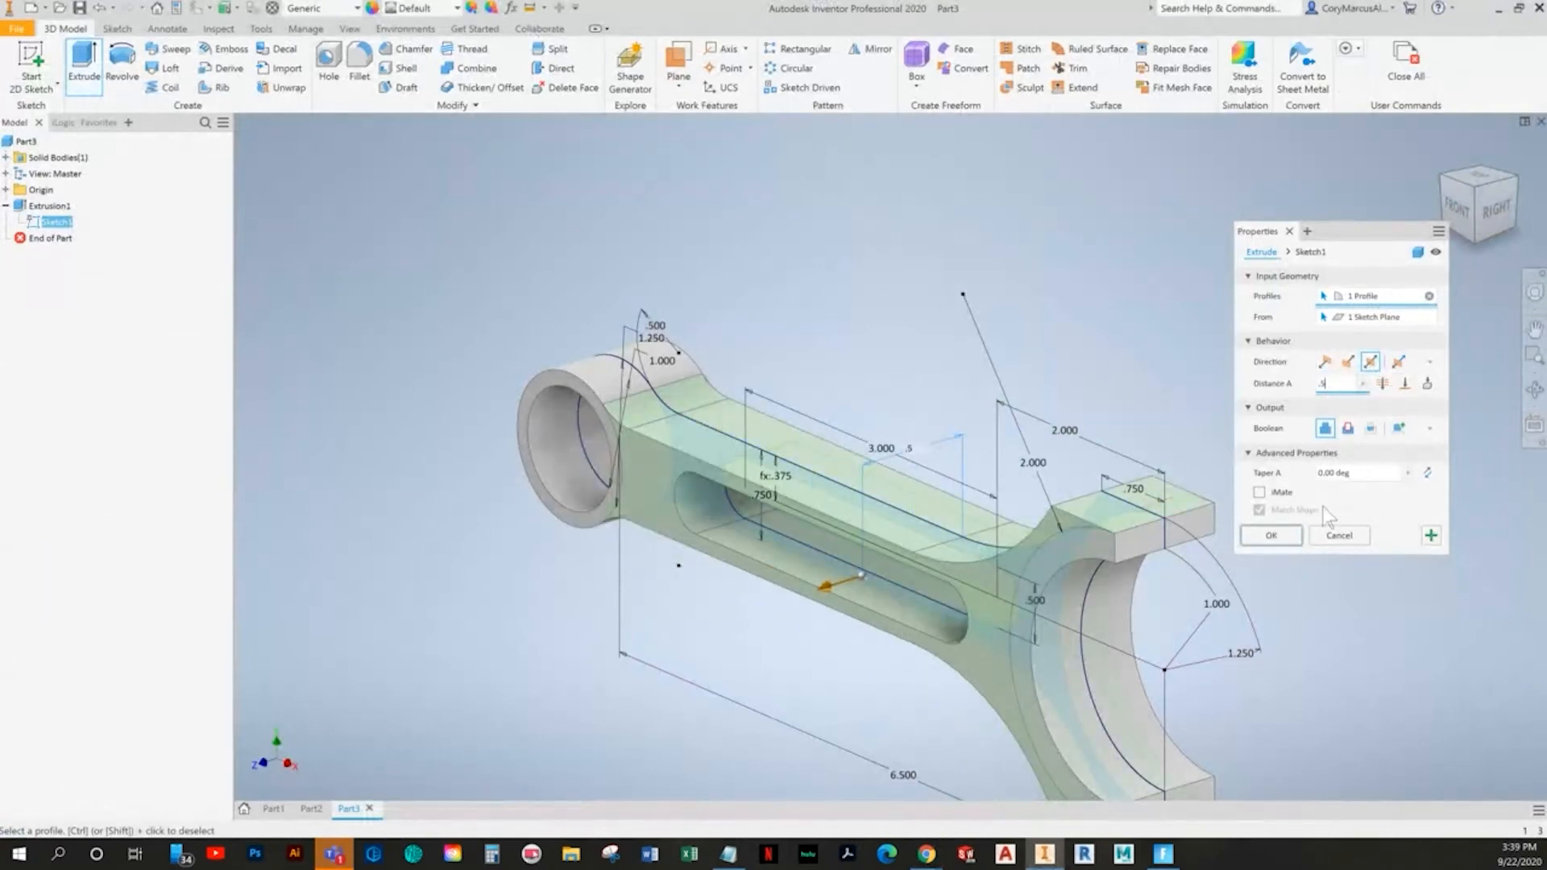
{"action": "type", "text": ".5"}
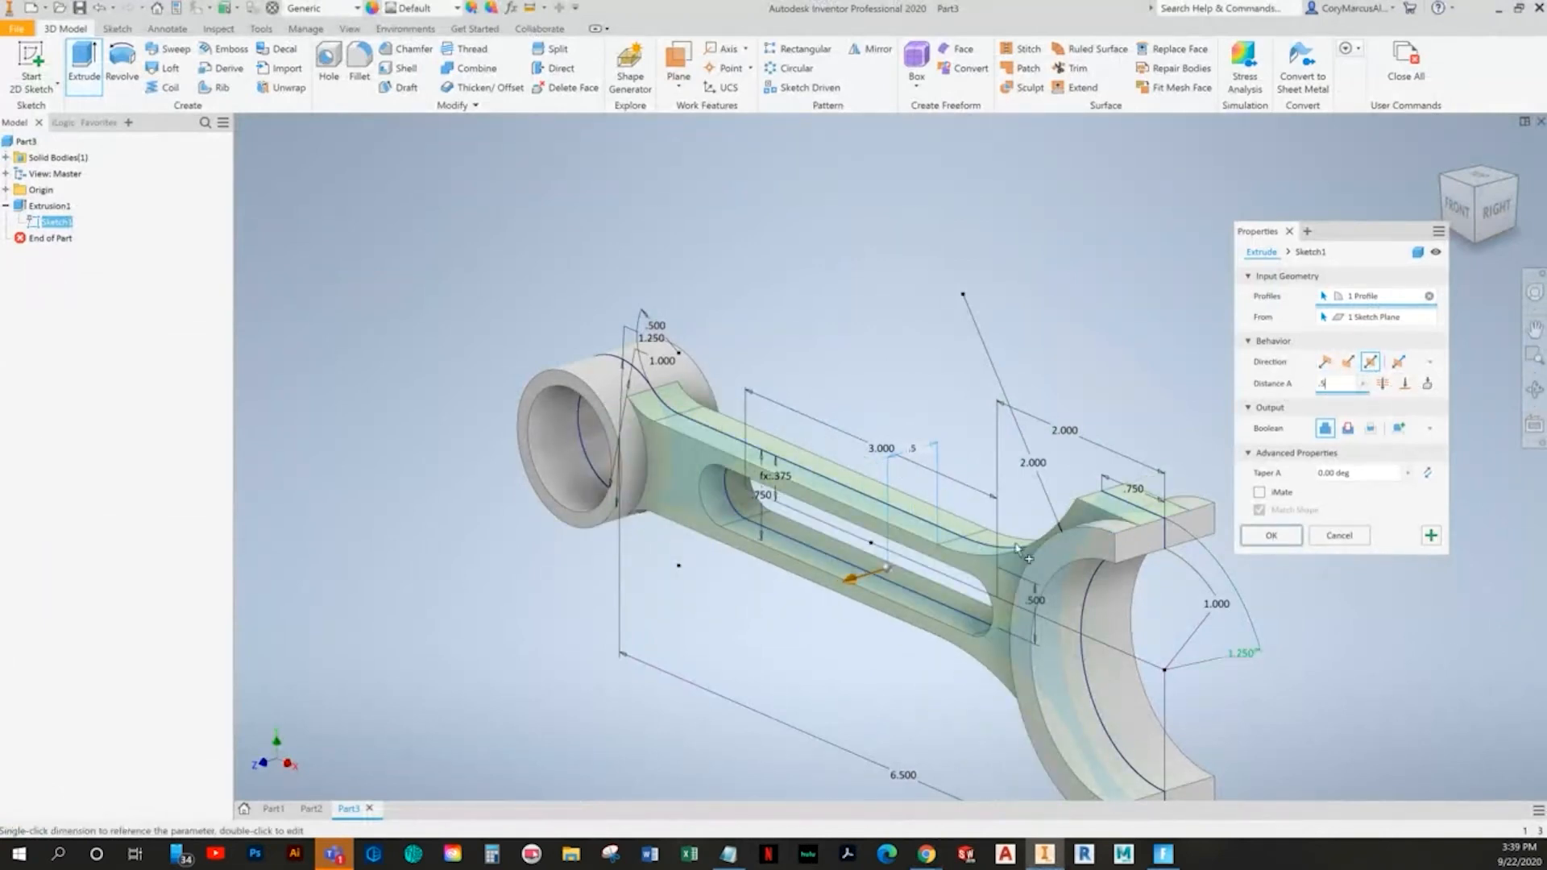
{"action": "left_click", "coordinate": [841, 538]}
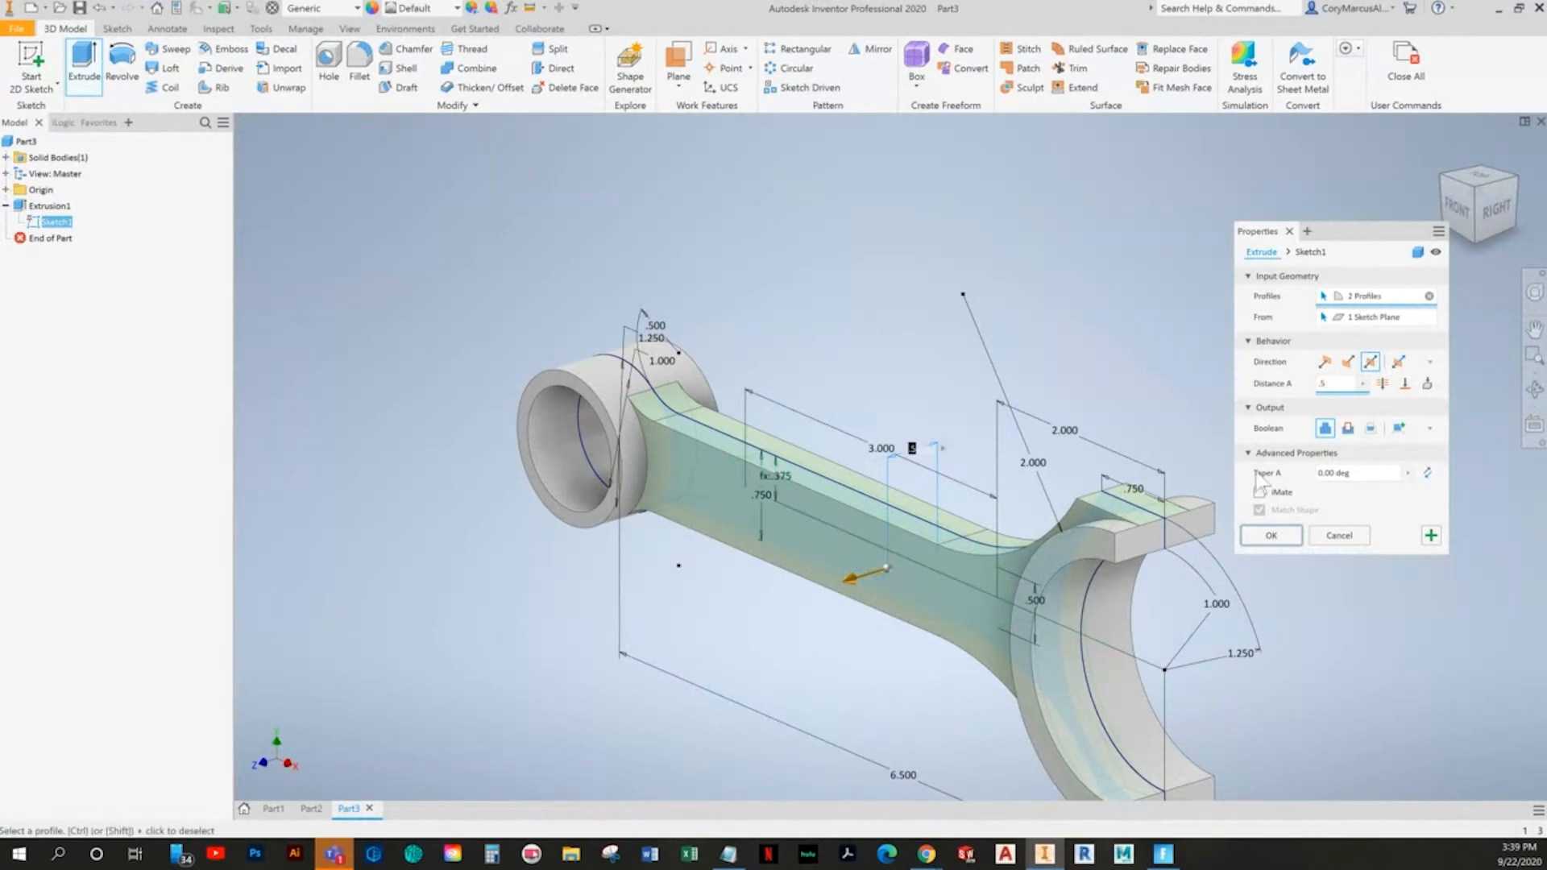
{"action": "left_click", "coordinate": [1268, 536]}
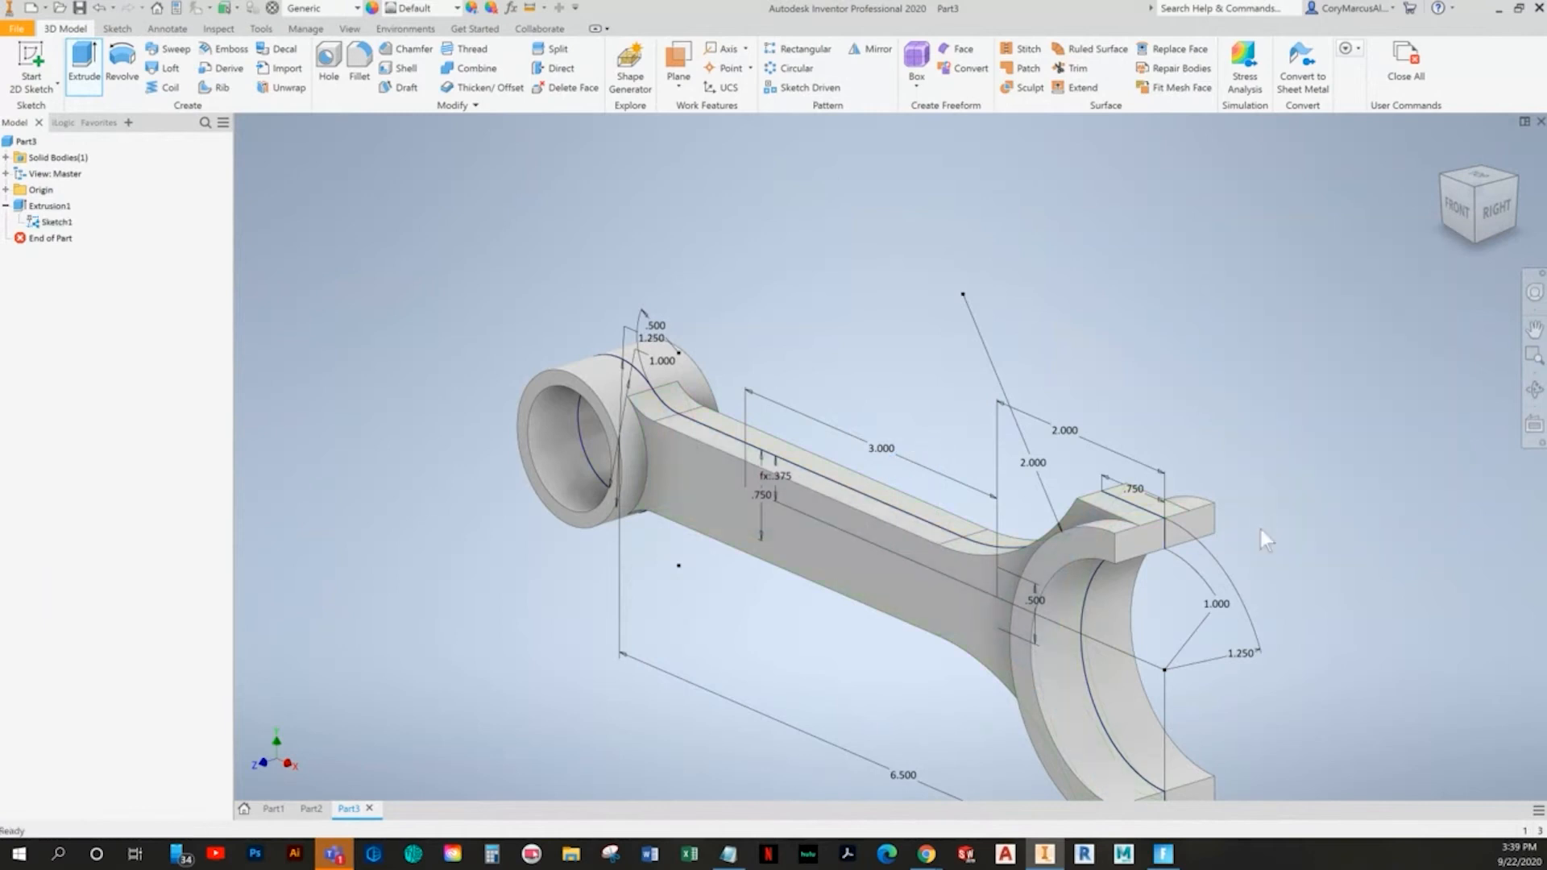
- Examine the shank's slot and its dimensions in the textbook's connecting rod drawing
{"action": "key", "text": "alt+Tab"}
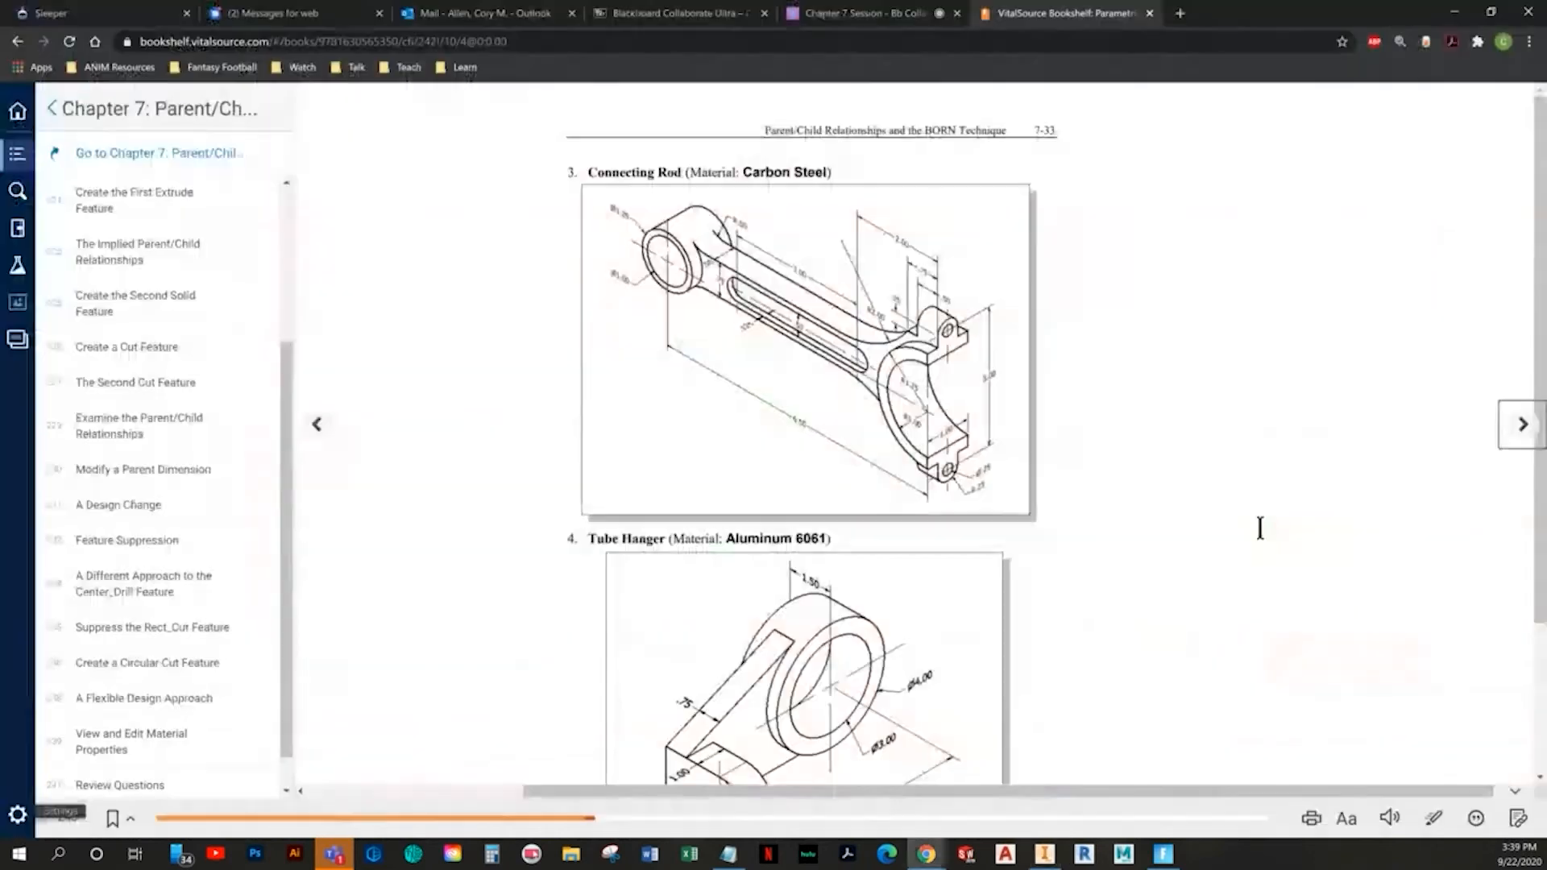
{"action": "key", "text": "alt+Tab"}
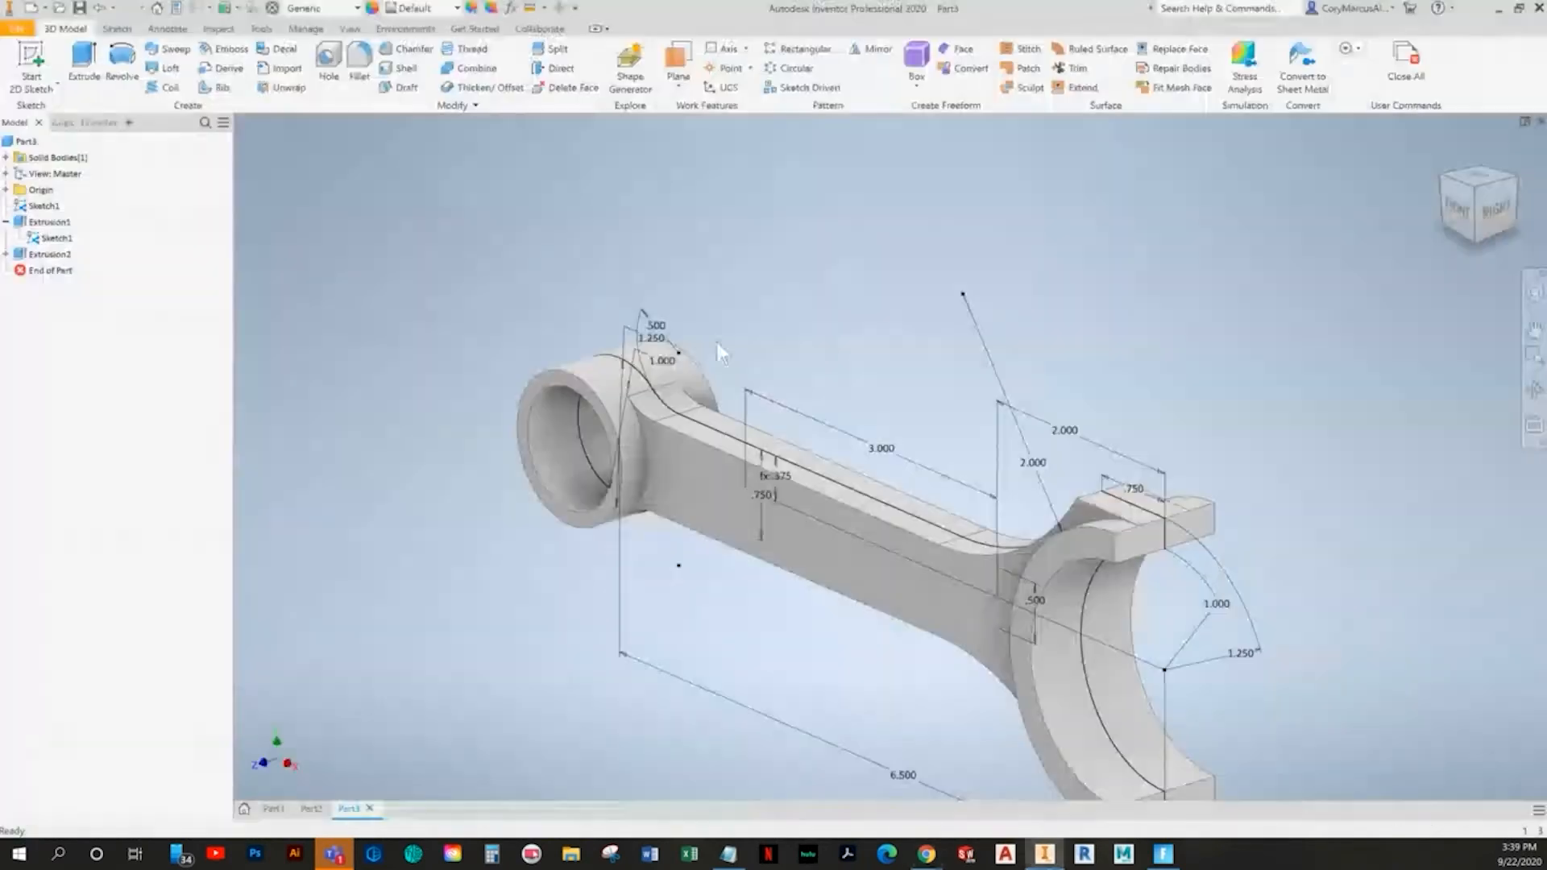
{"action": "key", "text": "alt+Tab"}
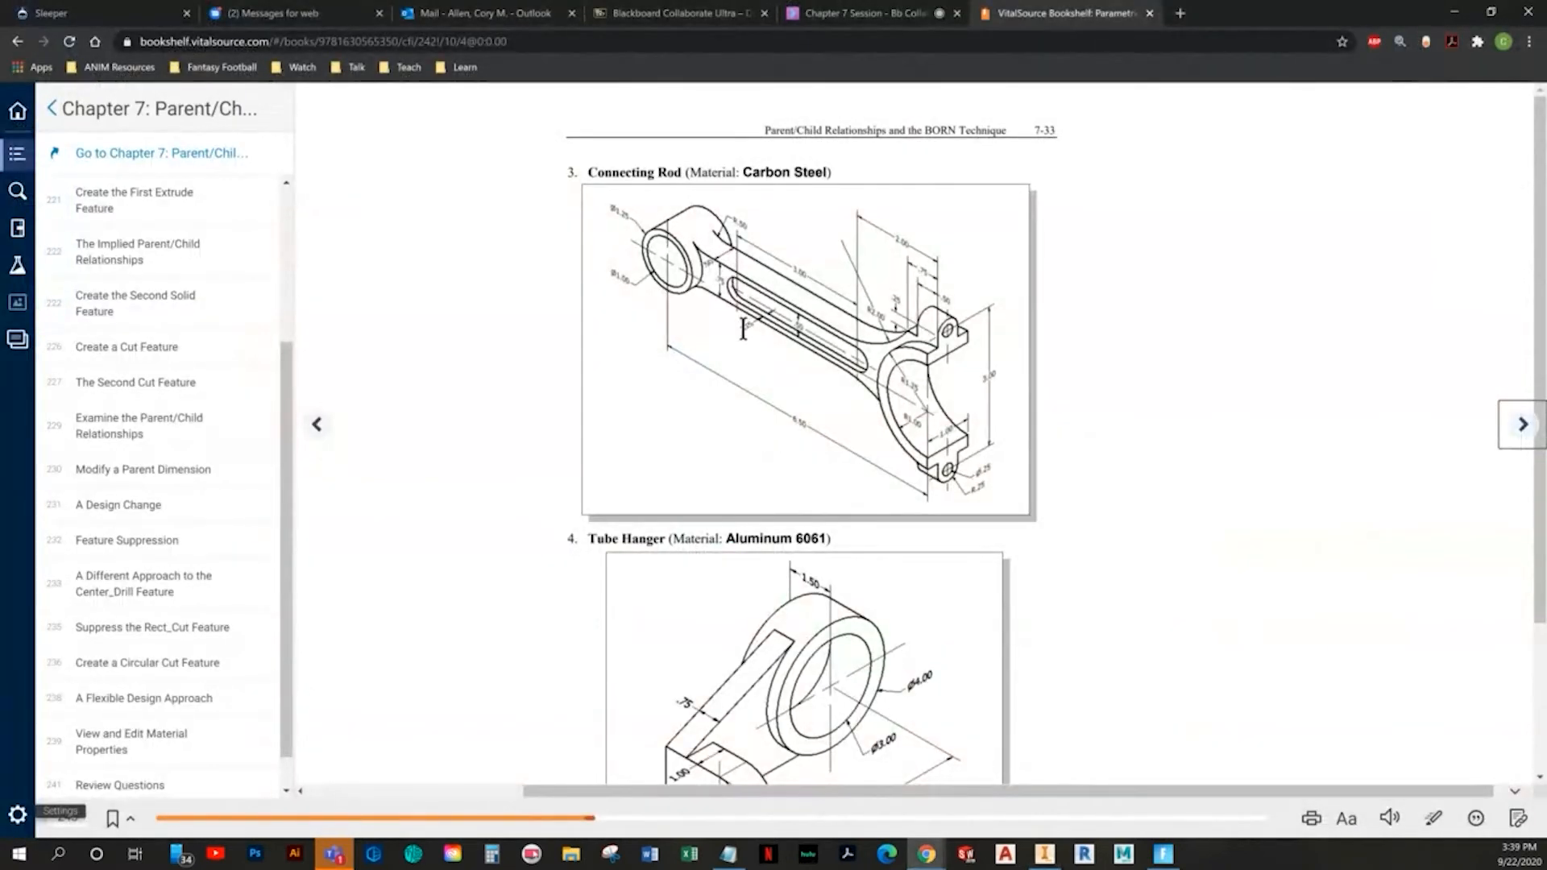
{"action": "key", "text": "alt+Tab"}
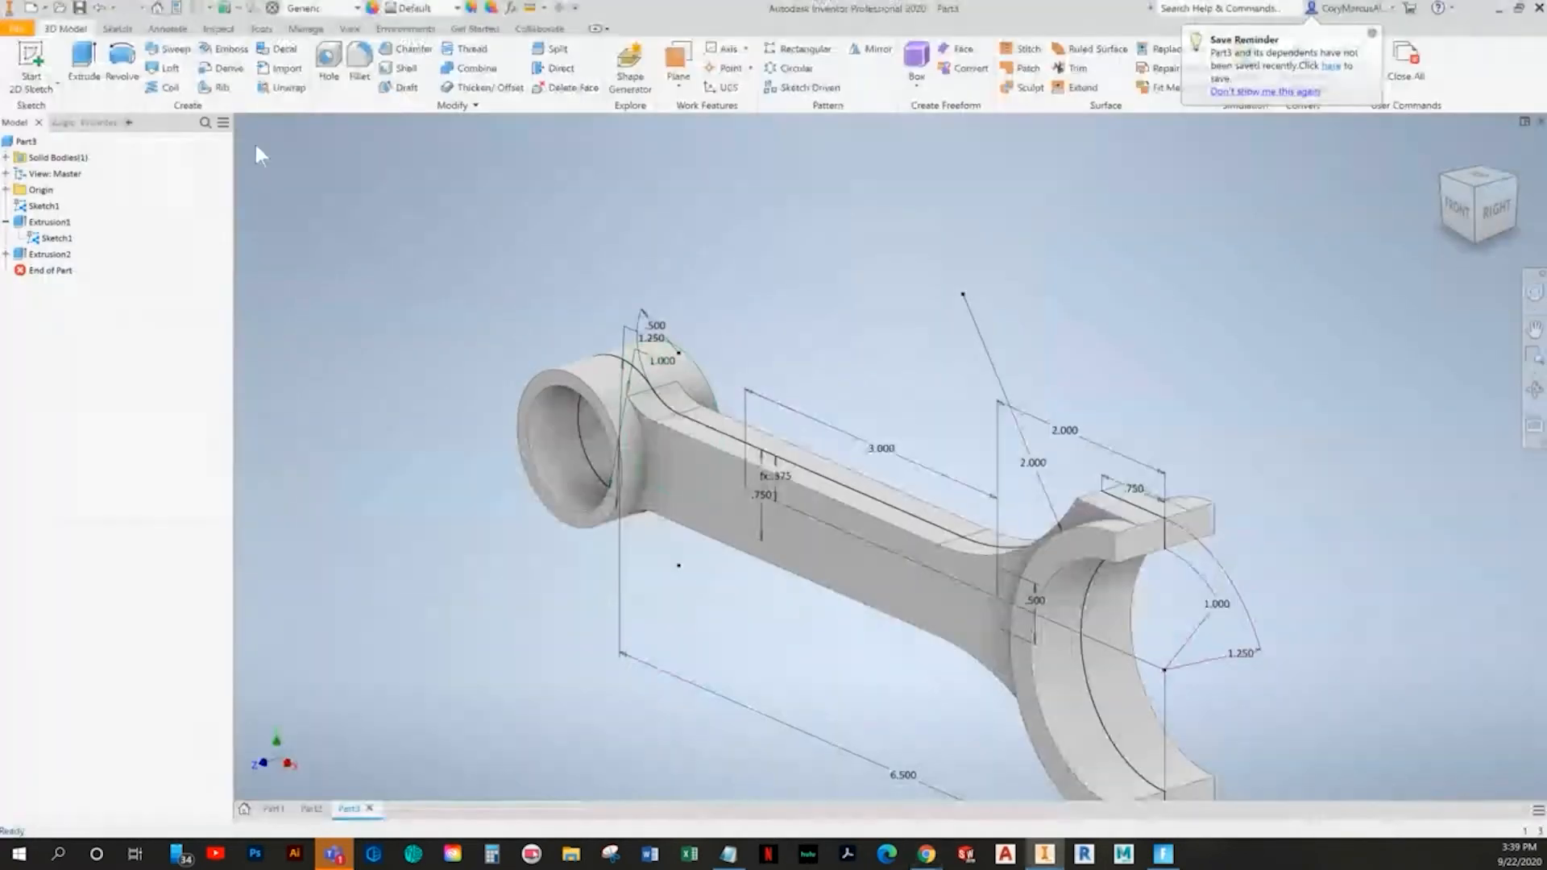
{"action": "left_click", "coordinate": [84, 64]}
{"action": "left_click", "coordinate": [794, 530]}
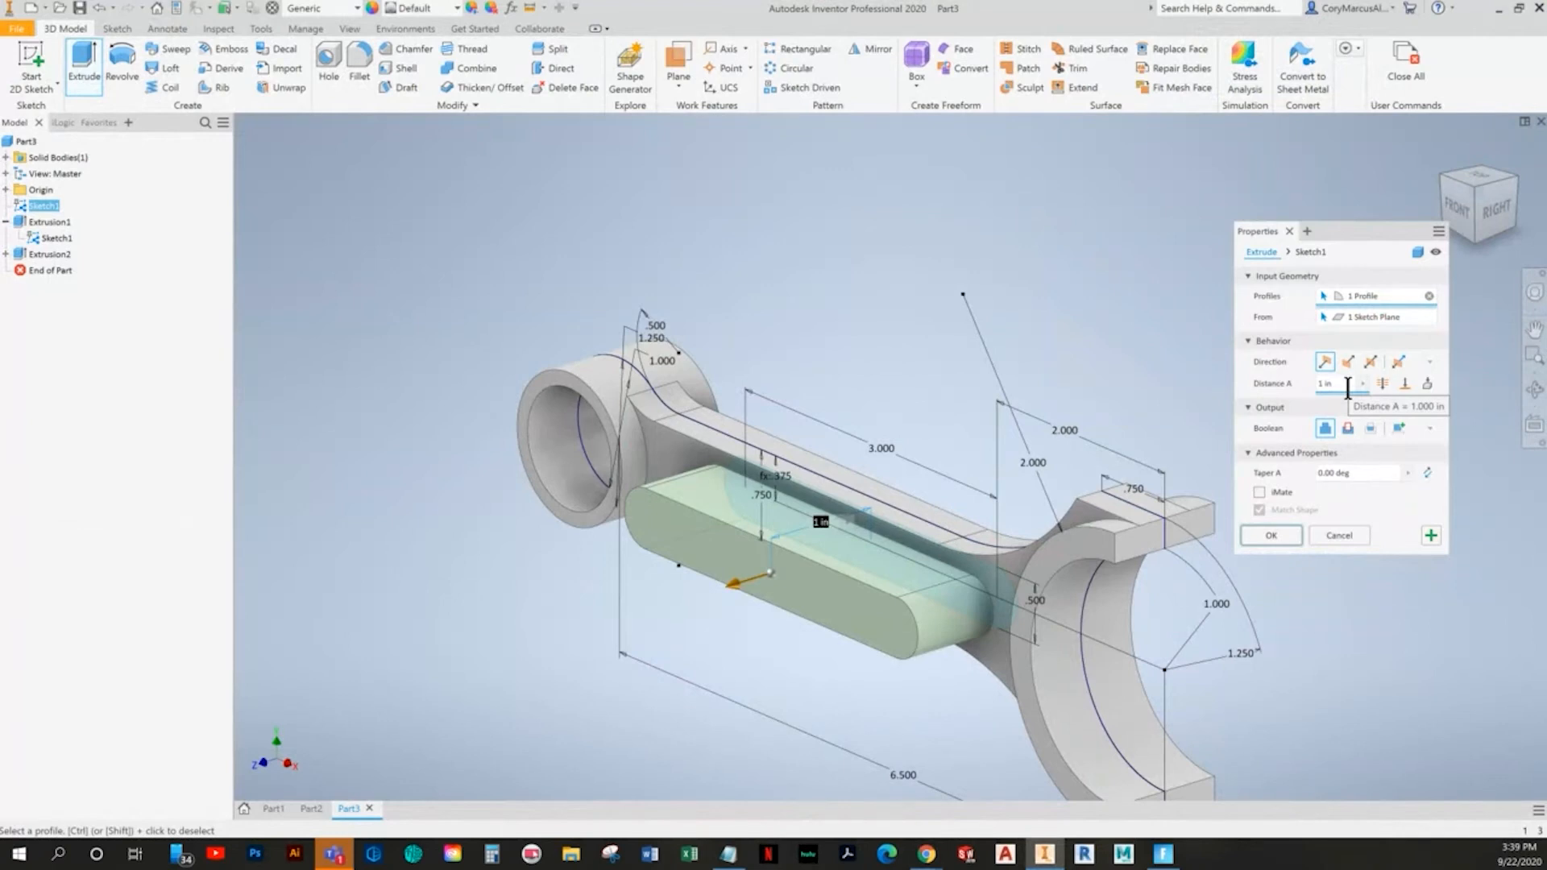
{"action": "left_click", "coordinate": [1340, 536]}
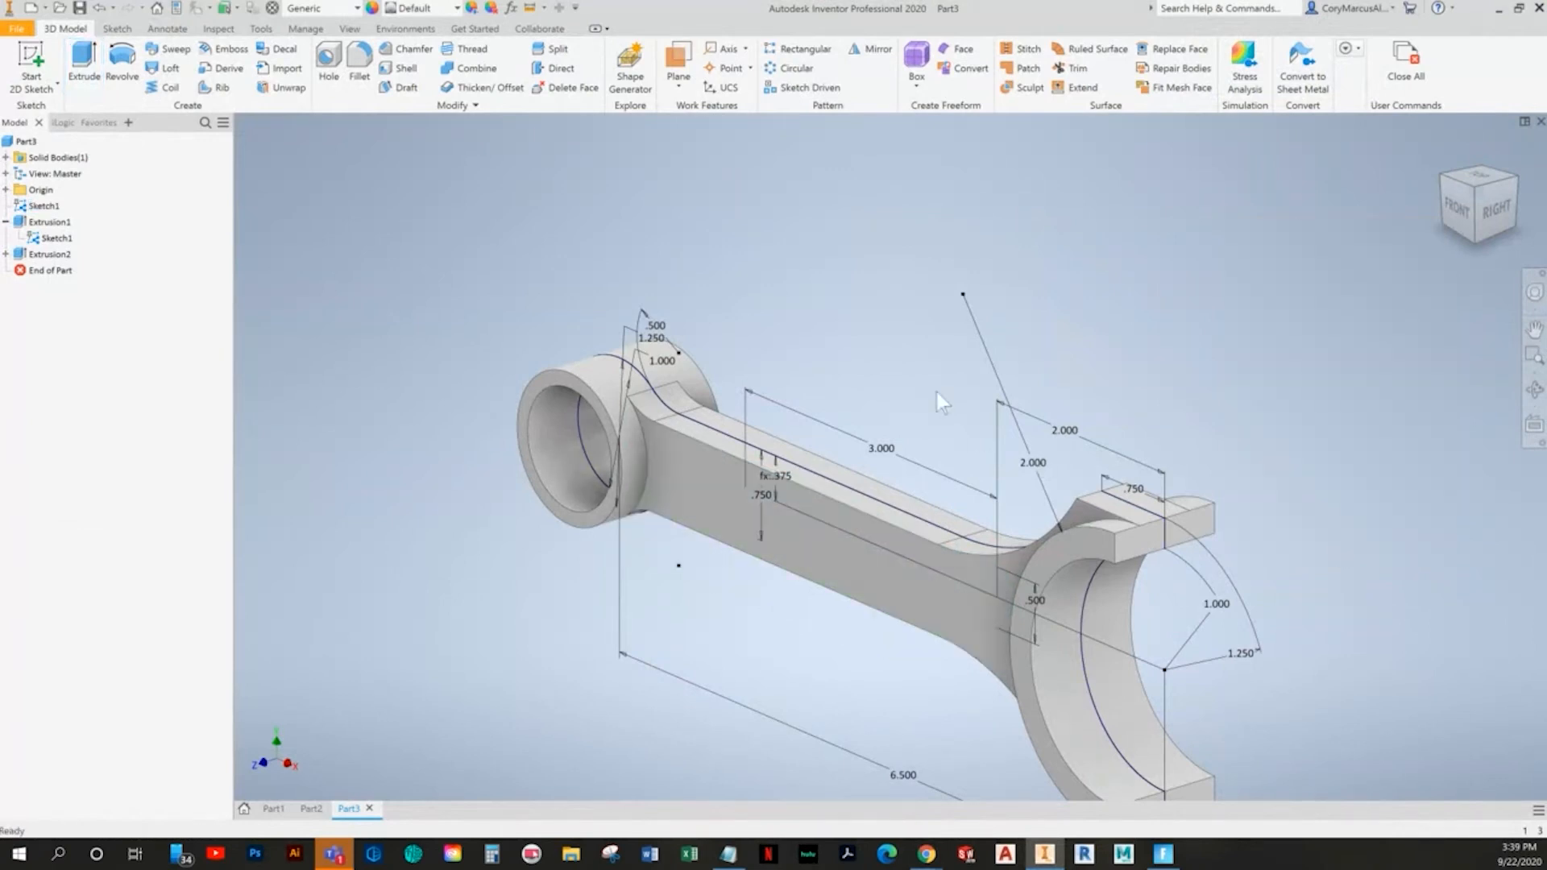
- Start a new sketch on the flat front face of the shank
{"action": "left_click", "coordinate": [31, 68]}
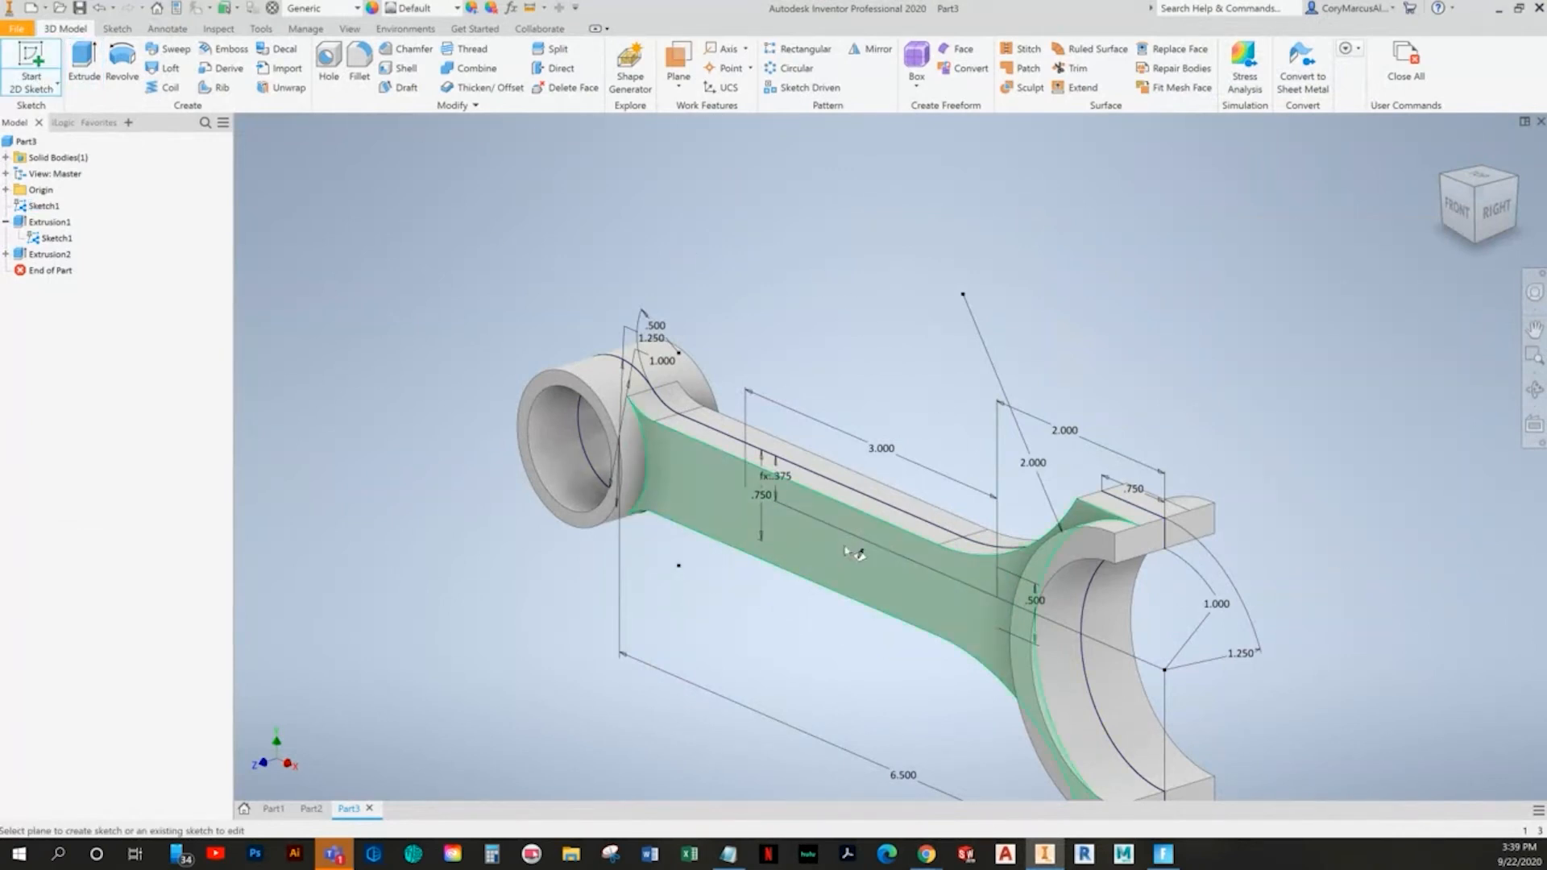
{"action": "left_click", "coordinate": [814, 538]}
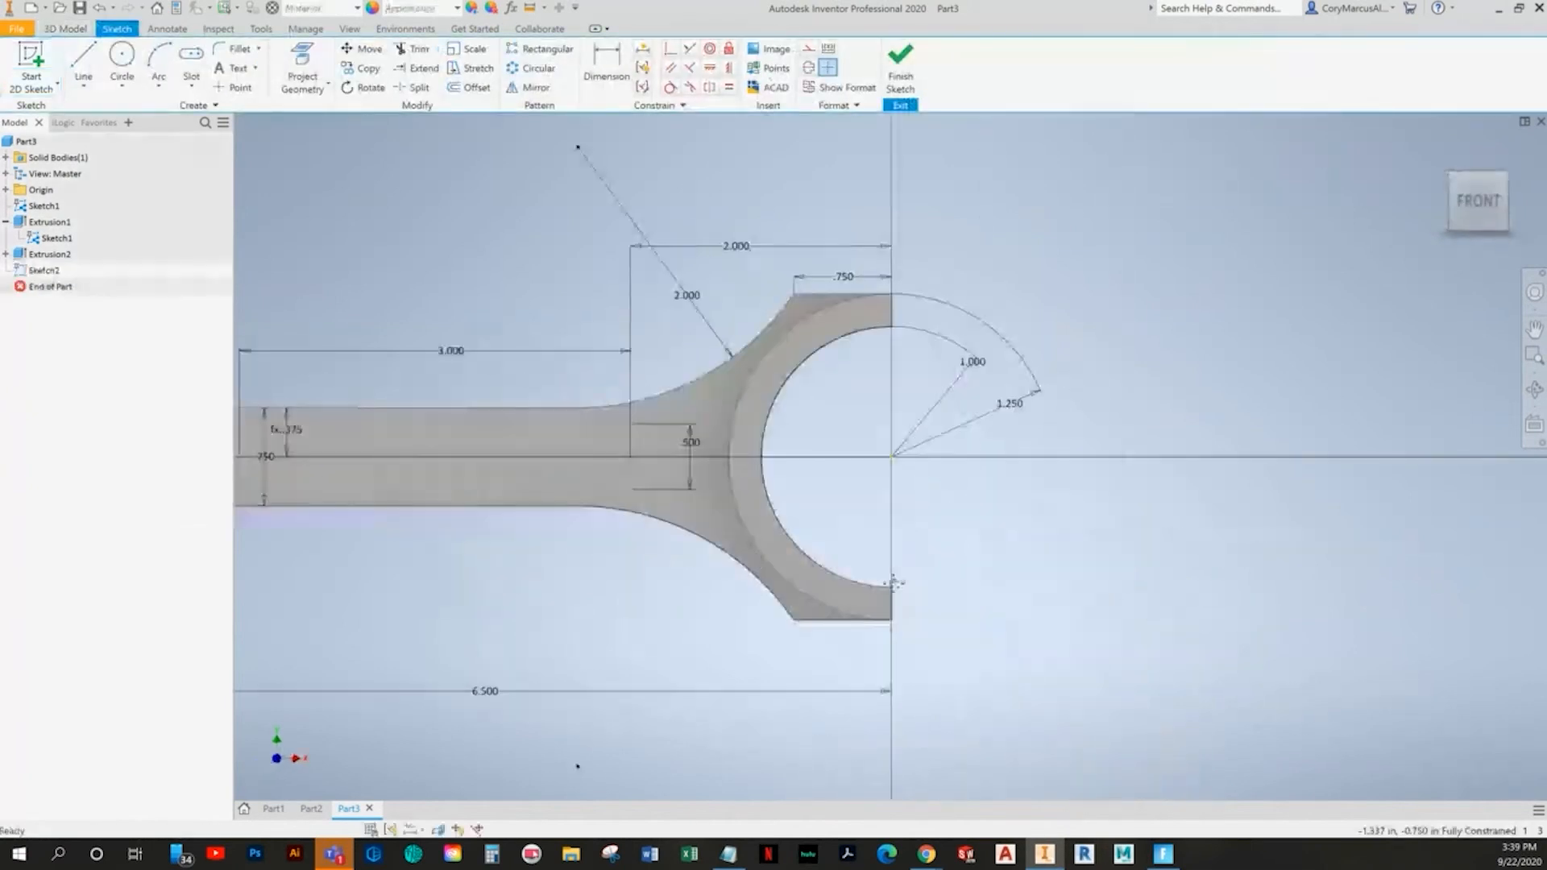
{"action": "middle_click_drag", "start_coordinate": [999, 484], "coordinate": [957, 518], "text": "shift"}
{"action": "scroll", "coordinate": [1004, 366], "scroll_direction": "up", "scroll_amount": 5}
{"action": "scroll", "coordinate": [1003, 366], "scroll_direction": "down", "scroll_amount": 2}
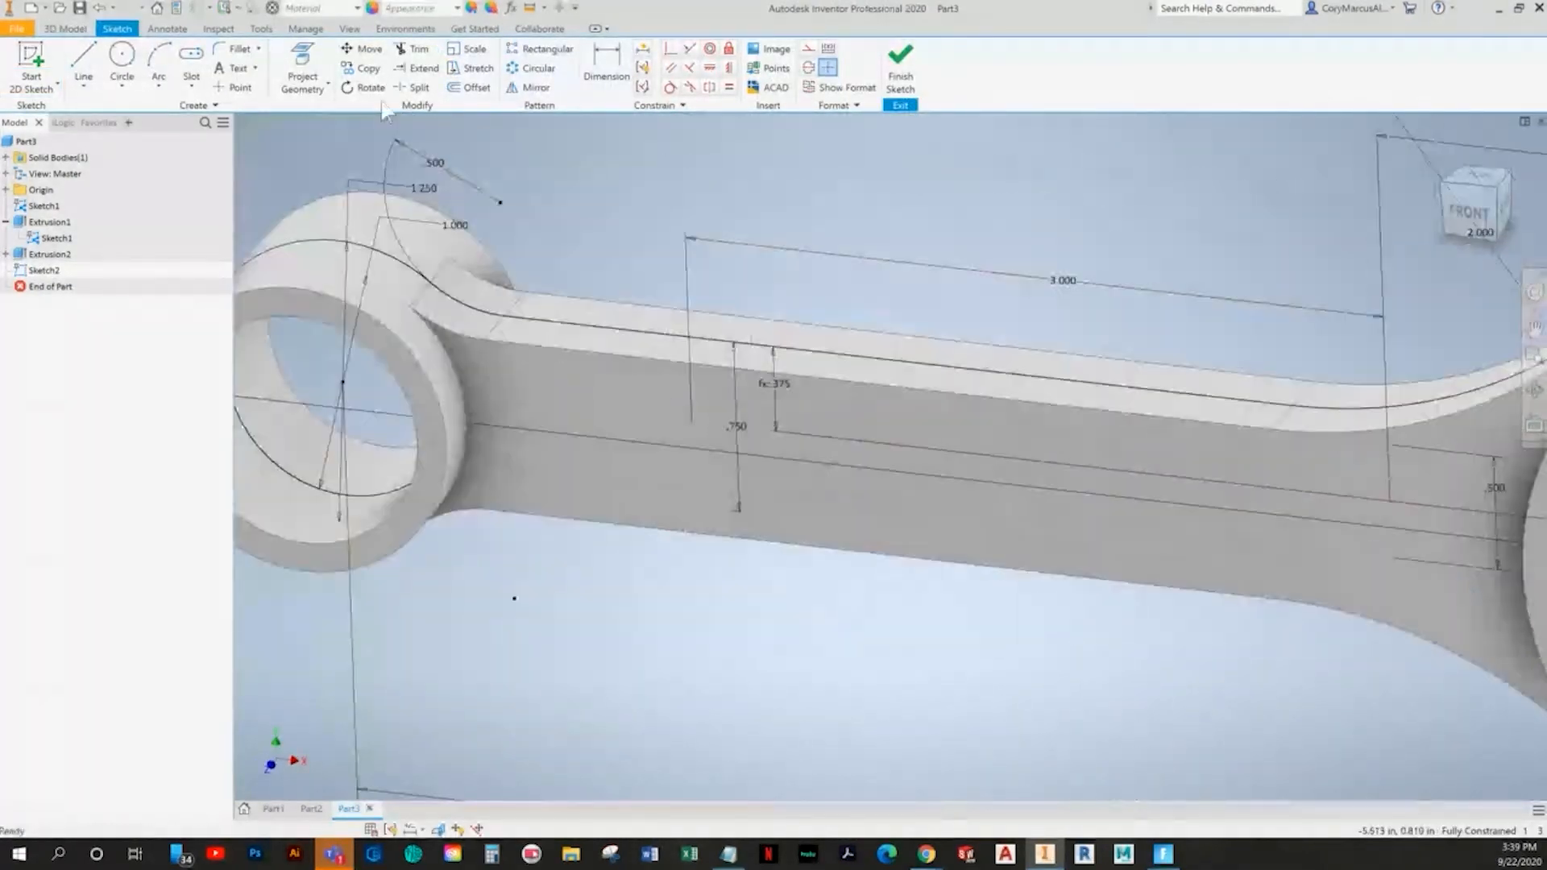
{"action": "left_click", "coordinate": [317, 61]}
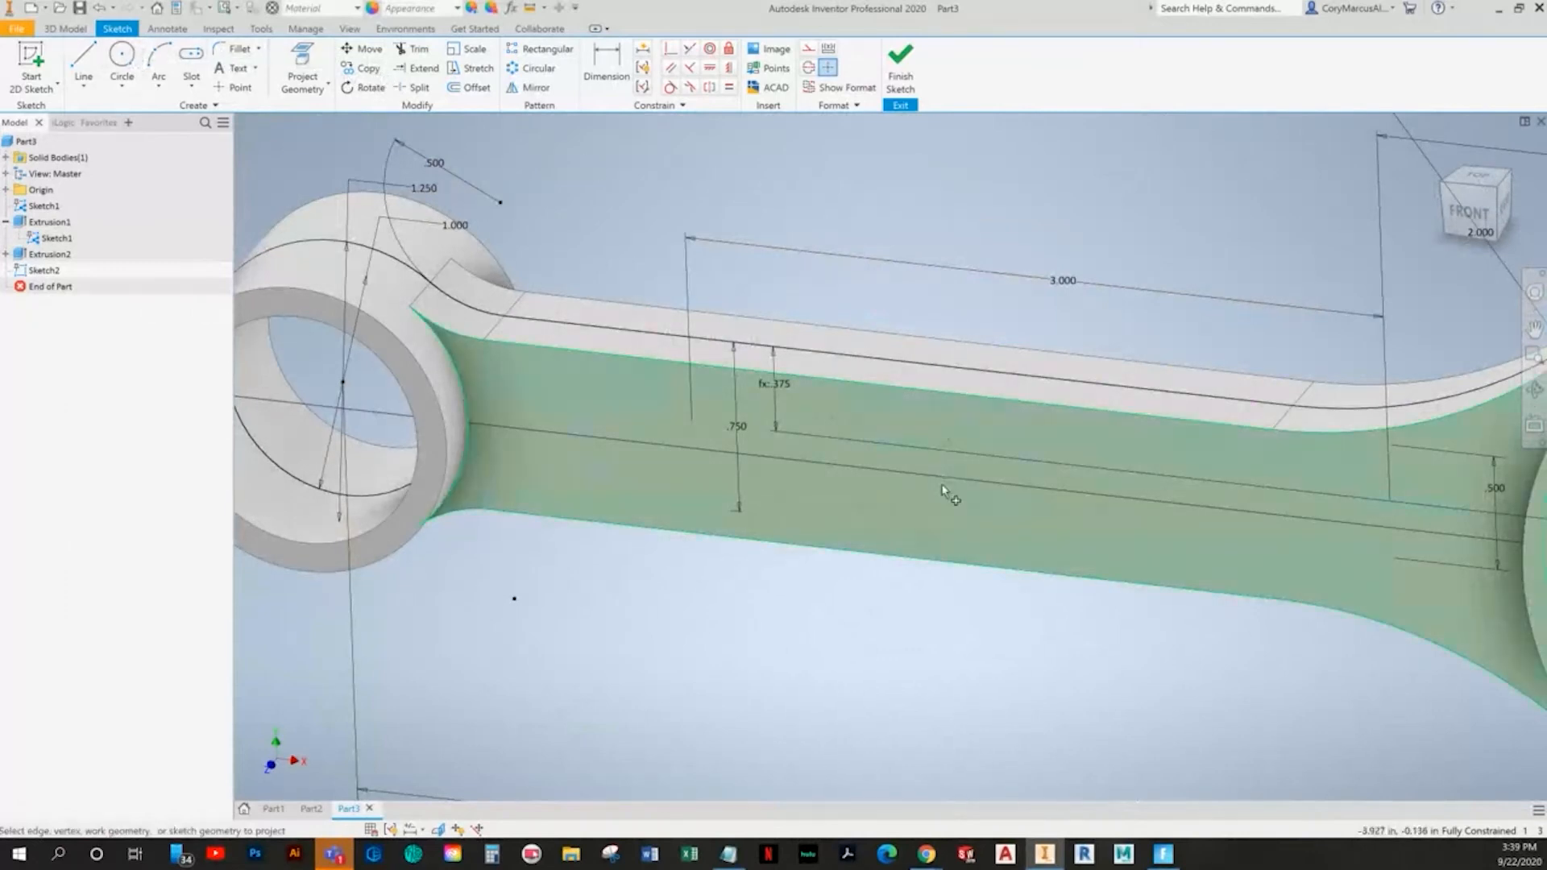
{"action": "middle_click_drag", "start_coordinate": [839, 542], "coordinate": [838, 335], "text": "shift"}
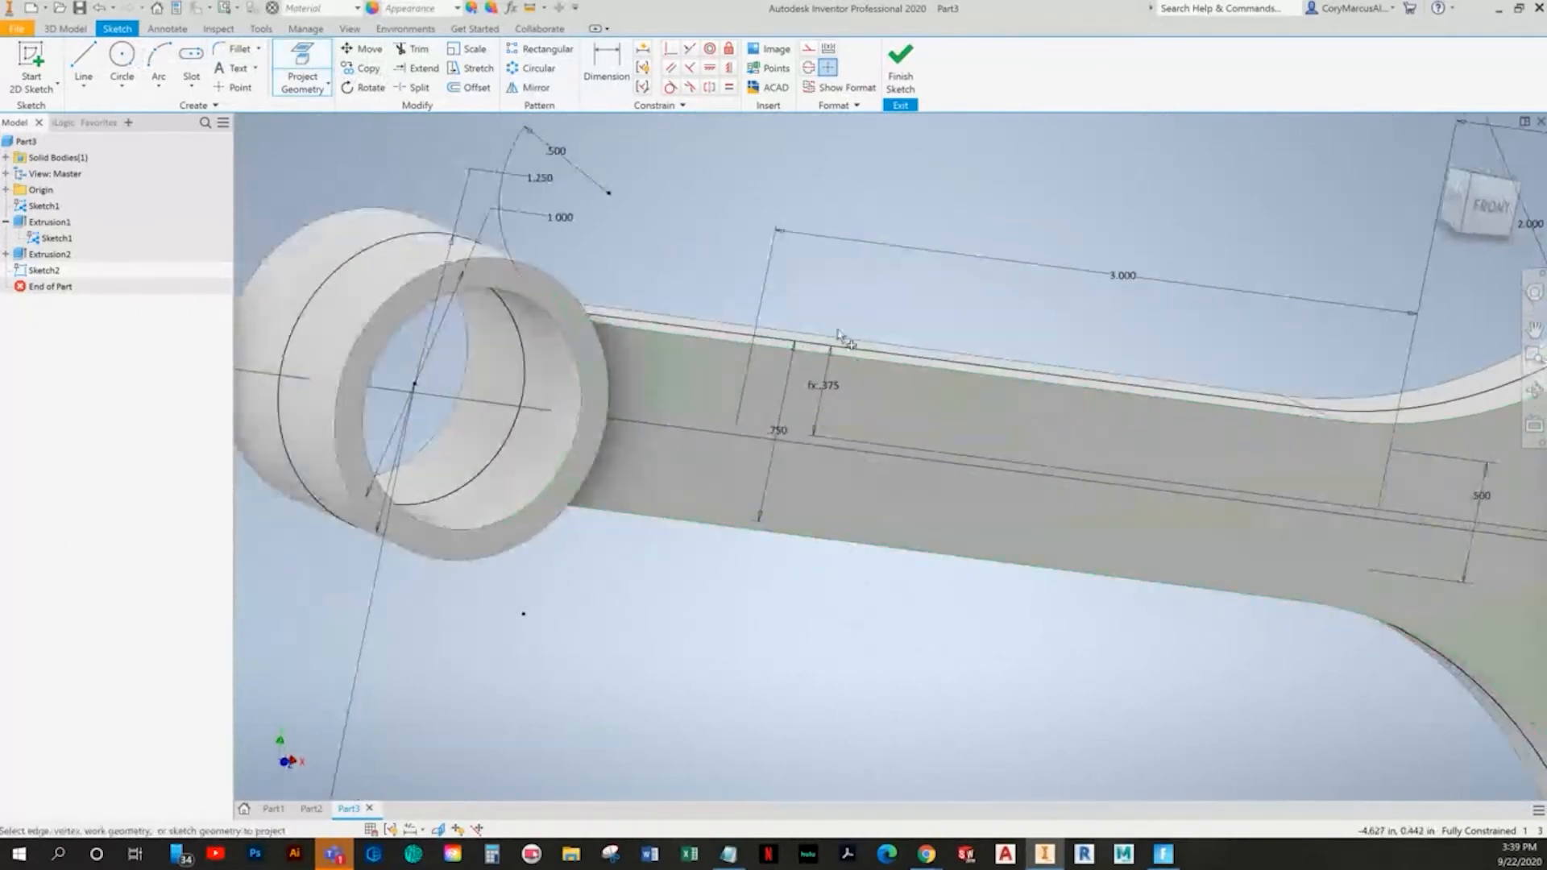
{"action": "right_click", "coordinate": [917, 307]}
{"action": "left_click", "coordinate": [830, 306]}
{"action": "mouse_move", "coordinate": [883, 438]}
{"action": "middle_mouse_down", "text": "shift"}
{"action": "mouse_move", "coordinate": [1013, 532]}
{"action": "mouse_move", "coordinate": [793, 611]}
{"action": "middle_mouse_up", "text": "shift"}
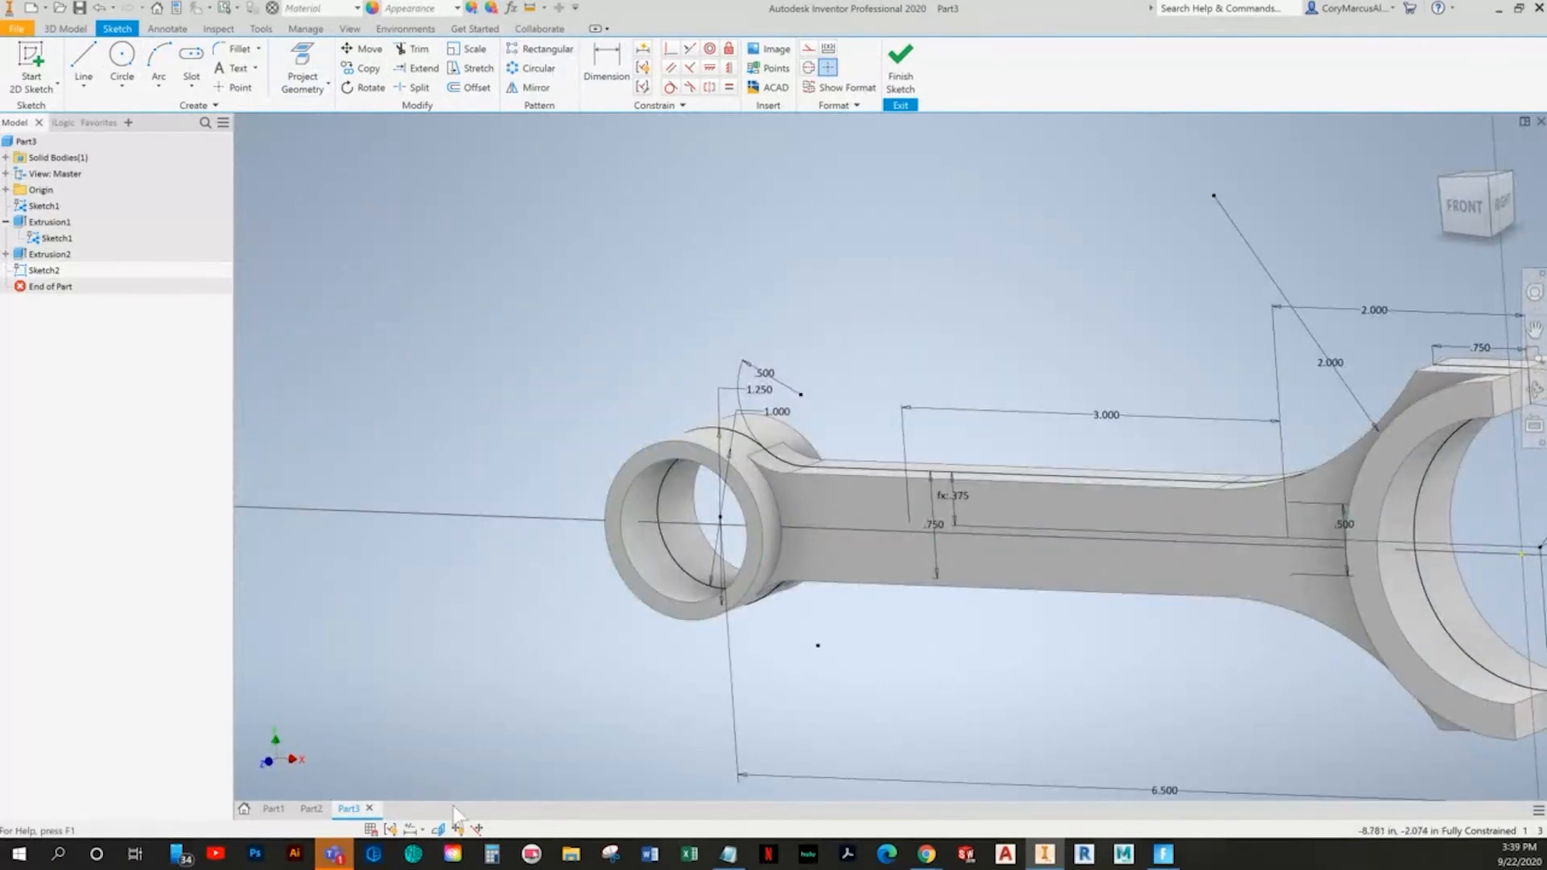
- Slice the graphics at the sketch plane and face the shank straight from the front
{"action": "left_click", "coordinate": [438, 829]}
{"action": "scroll", "coordinate": [1031, 624], "scroll_direction": "down", "scroll_amount": 3}
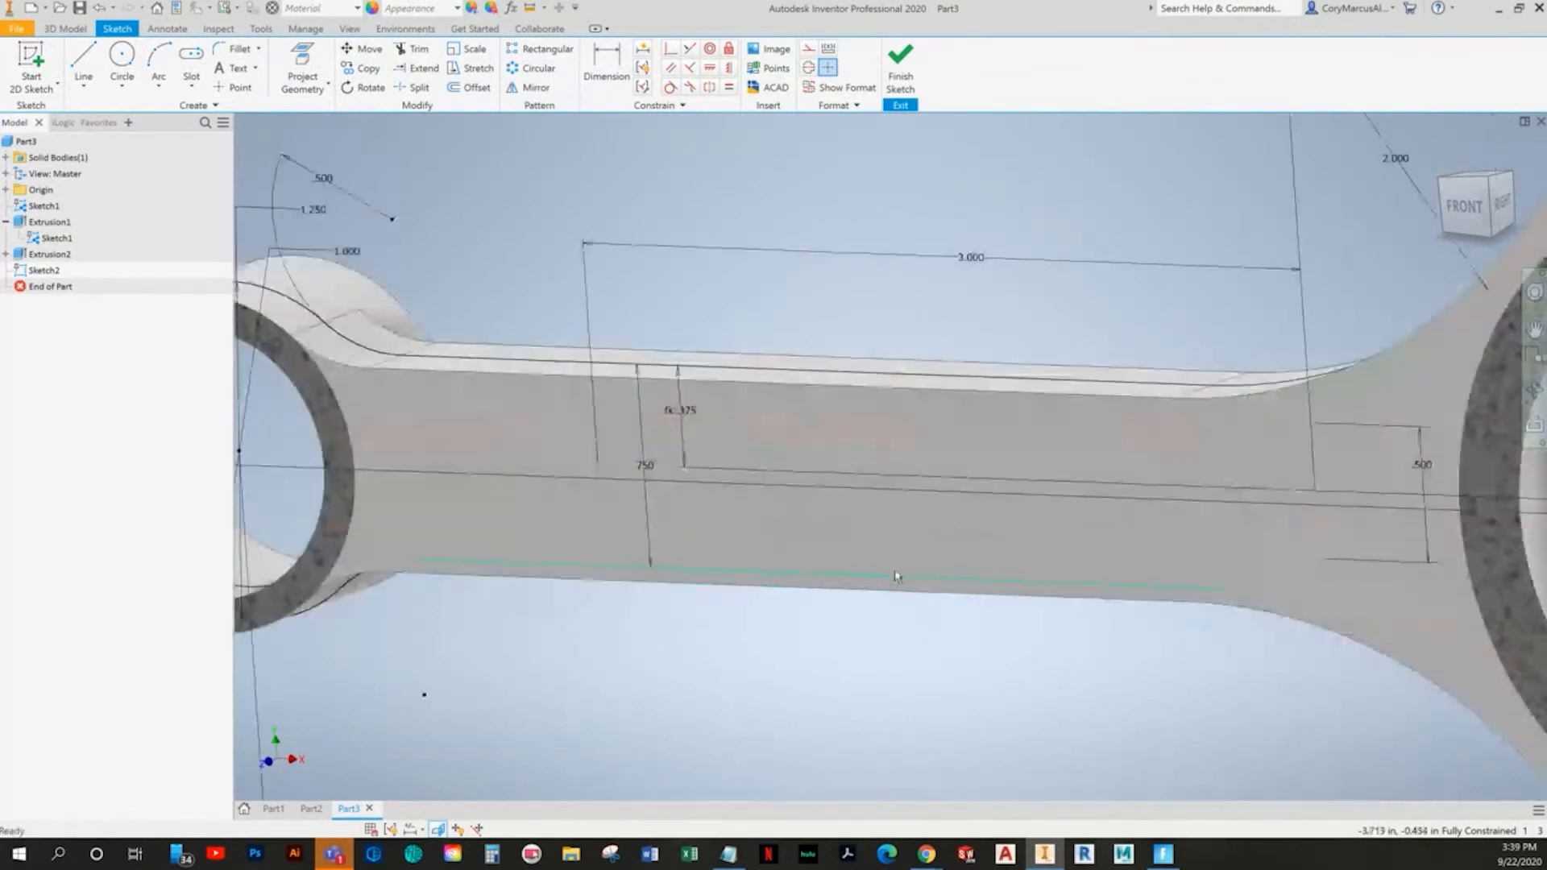
{"action": "scroll", "coordinate": [910, 572], "scroll_direction": "up", "scroll_amount": 5}
{"action": "left_click", "coordinate": [1465, 211]}
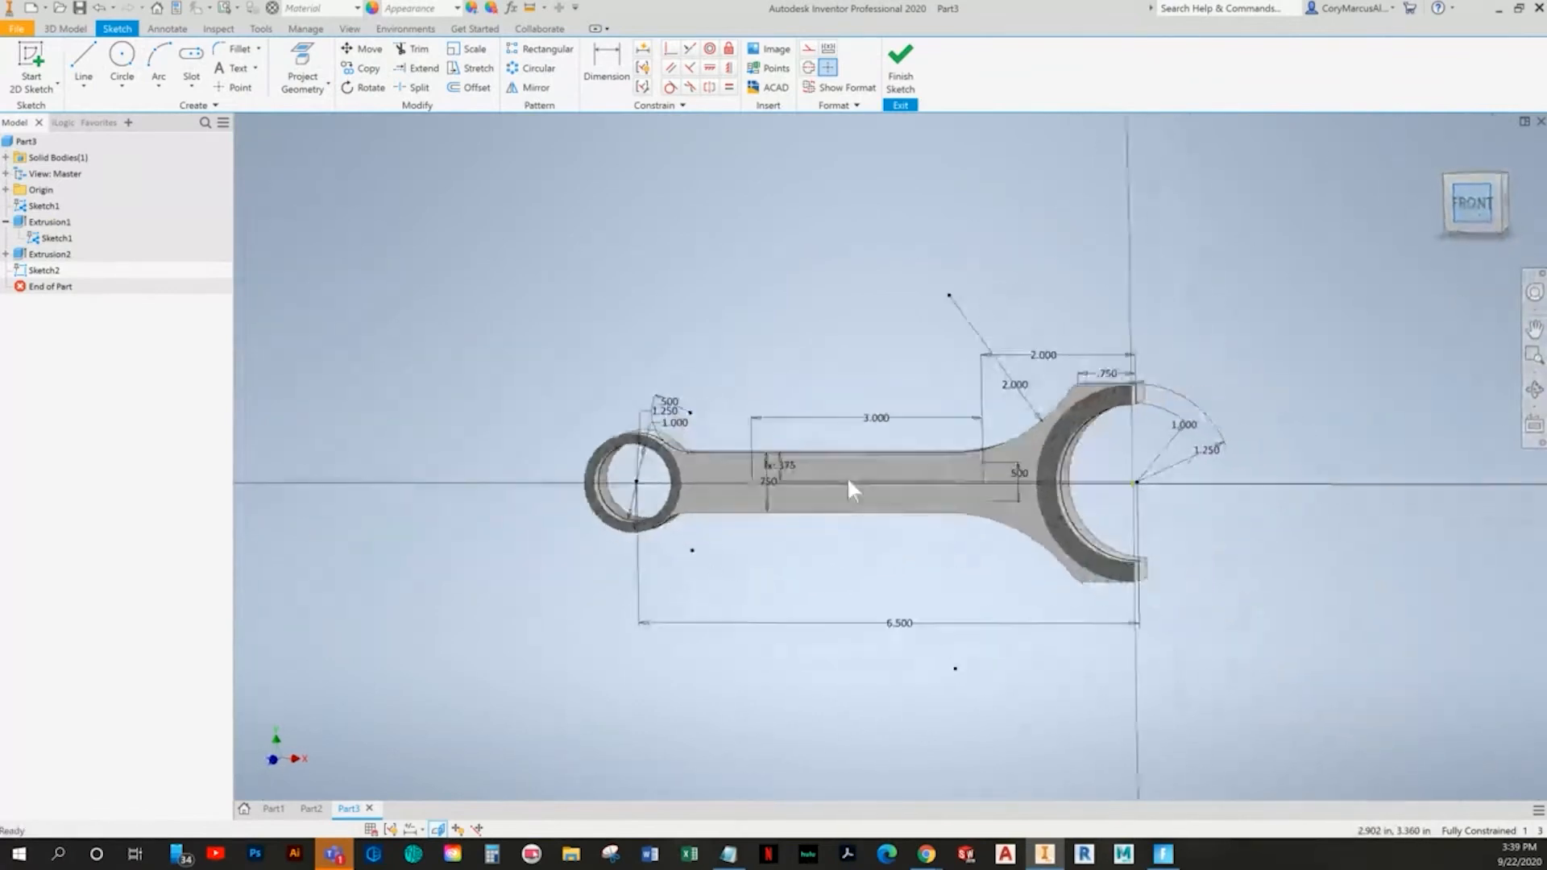
{"action": "scroll", "coordinate": [822, 477], "scroll_direction": "down", "scroll_amount": 3}
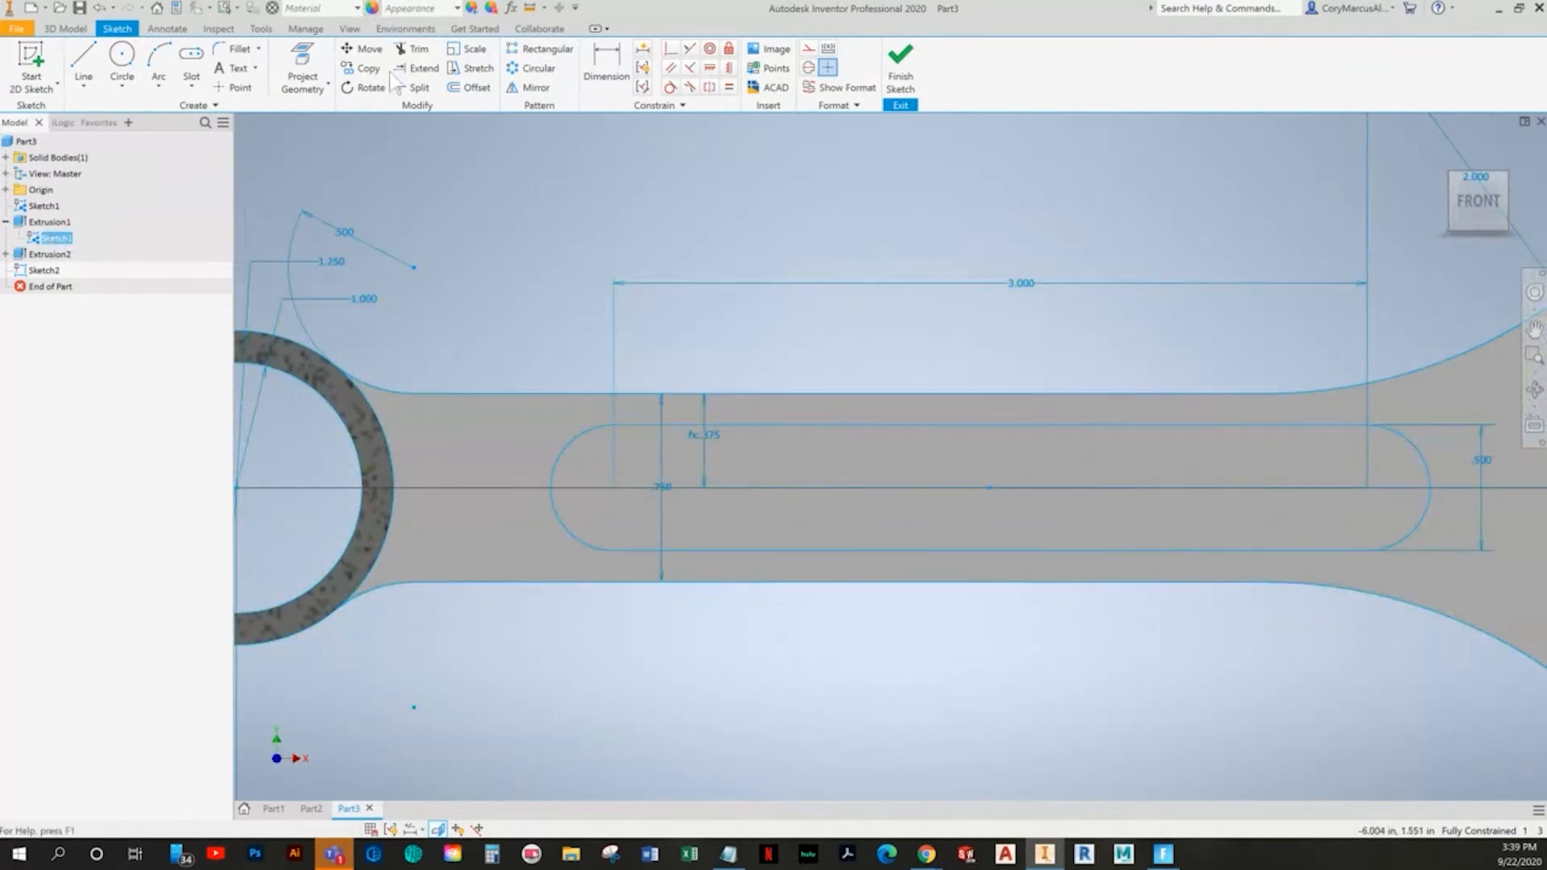
{"action": "left_click", "coordinate": [392, 190]}
{"action": "left_click", "coordinate": [329, 74]}
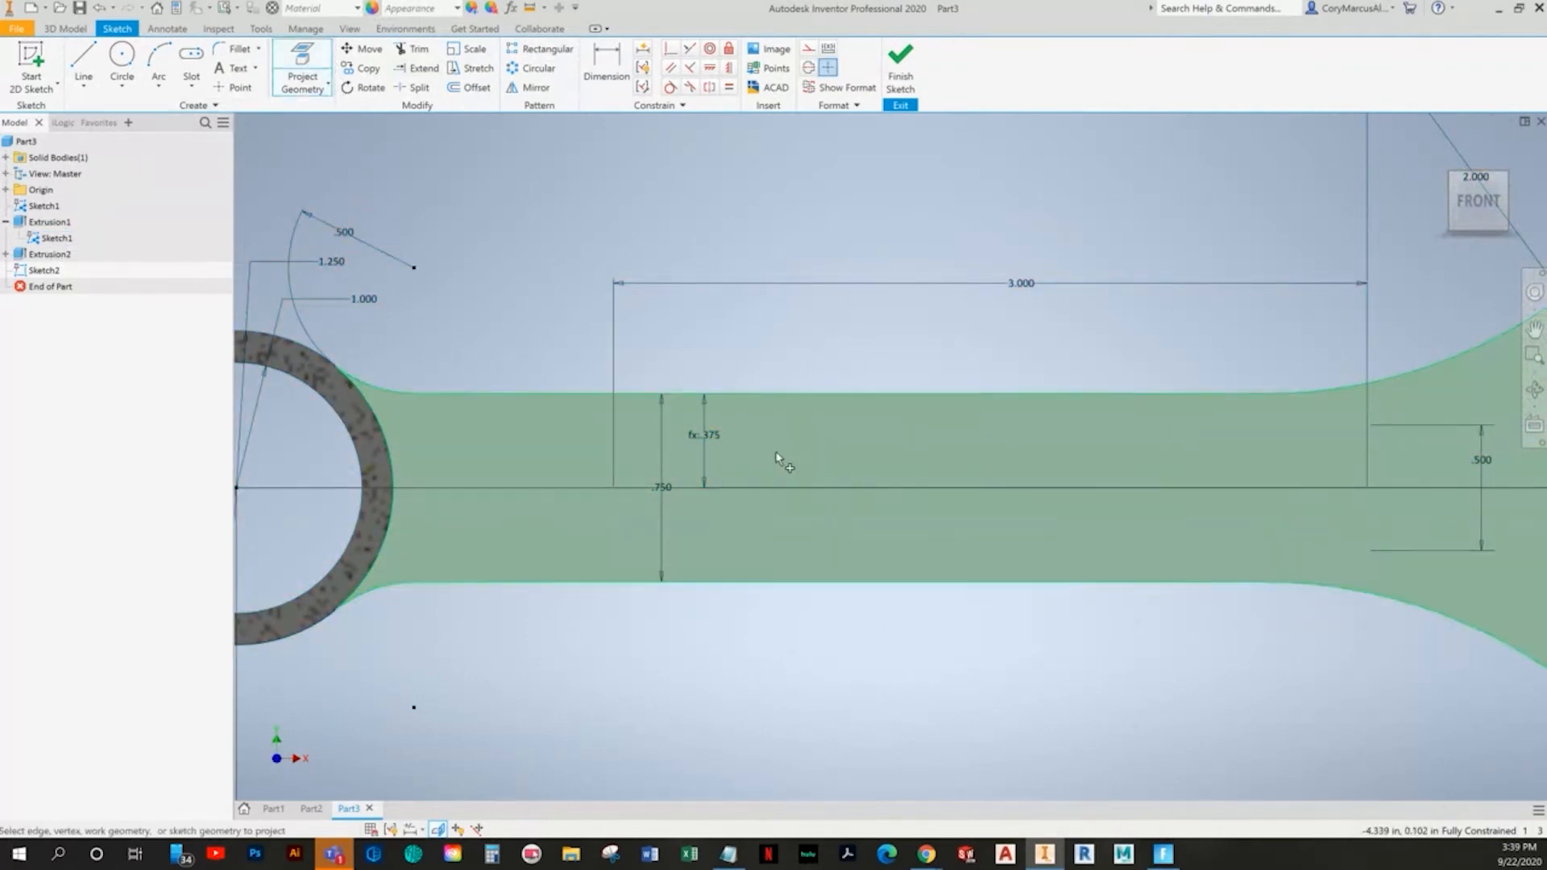
{"action": "right_click", "coordinate": [788, 311]}
{"action": "left_click", "coordinate": [725, 297]}
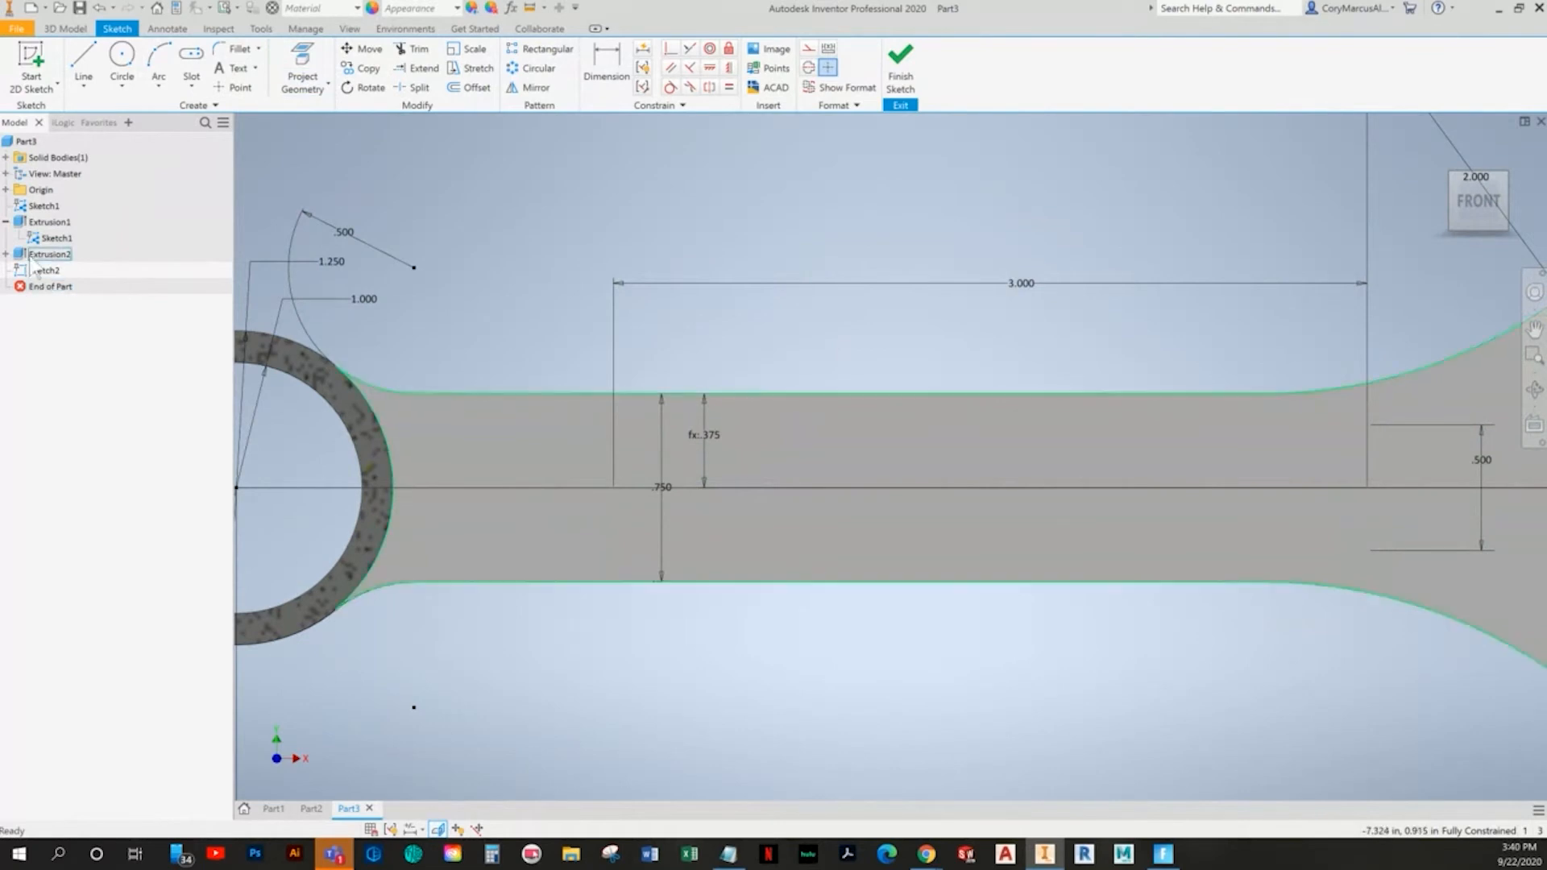
- Open the base profile sketch shared by the first extrusion for editing
{"action": "left_click", "coordinate": [55, 239]}
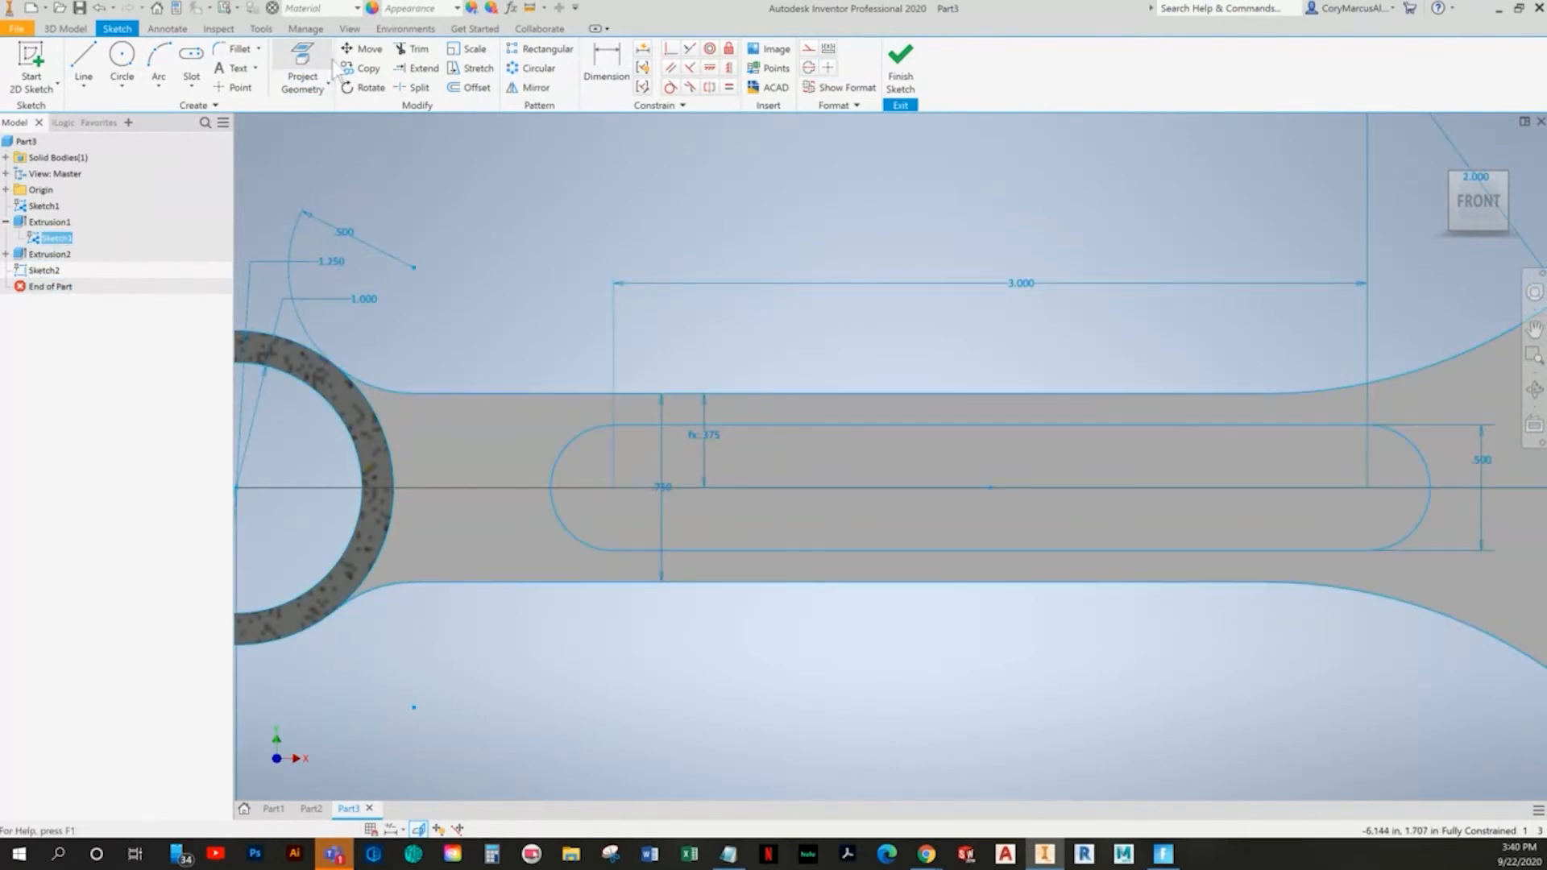
{"action": "left_click", "coordinate": [901, 68]}
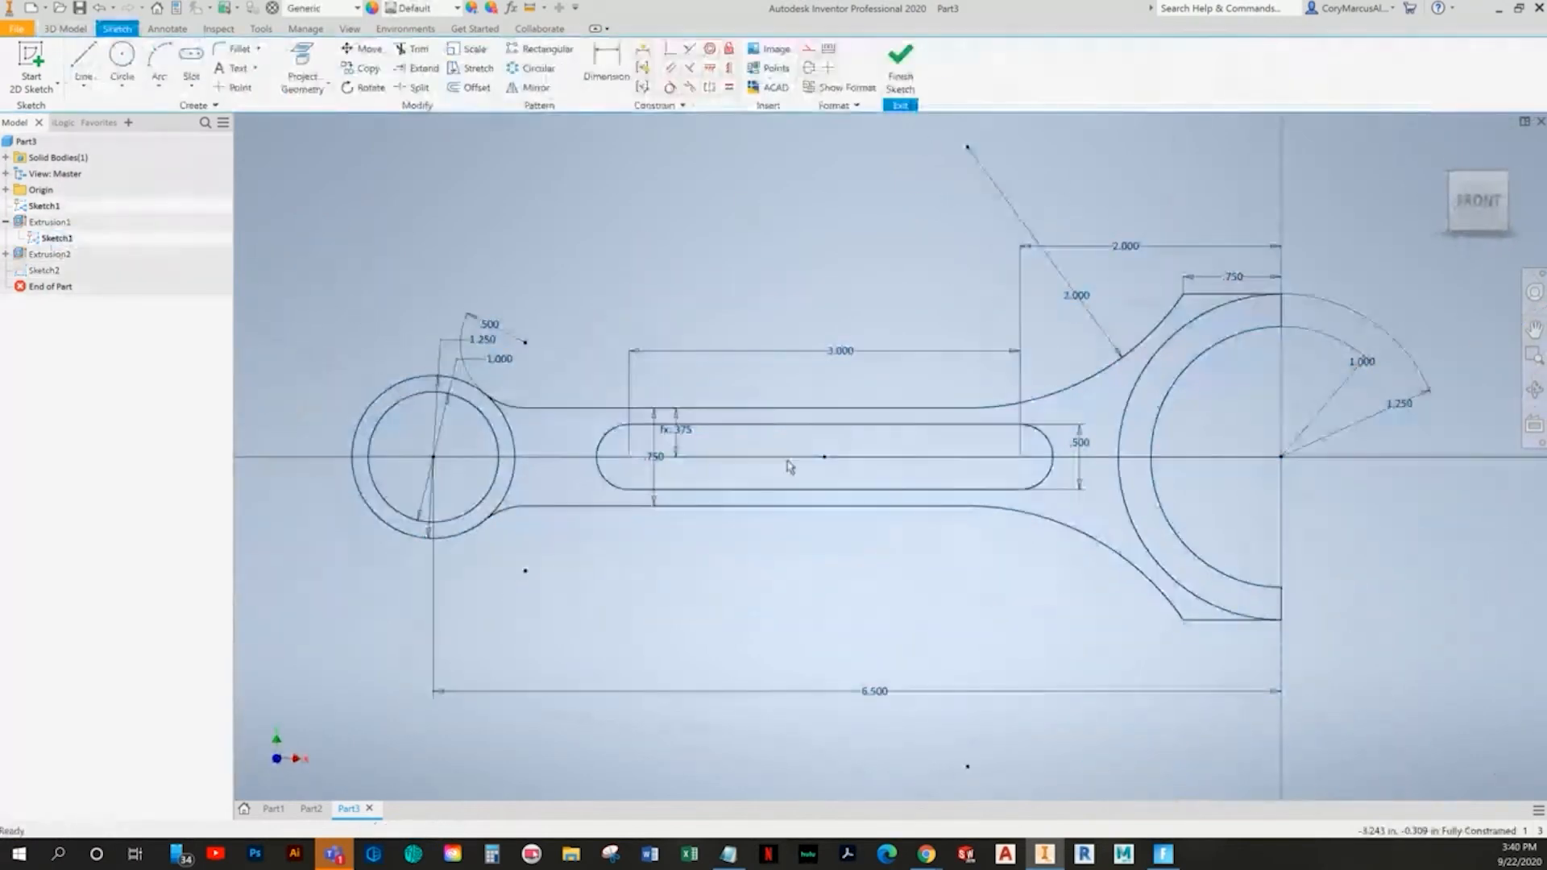
- Try to remove the slot from the base profile sketch by deleting its straight edges and end arc one by one
{"action": "scroll", "coordinate": [789, 466], "scroll_direction": "up", "scroll_amount": 3}
{"action": "left_click", "coordinate": [756, 417]}
{"action": "key", "text": "Delete"}
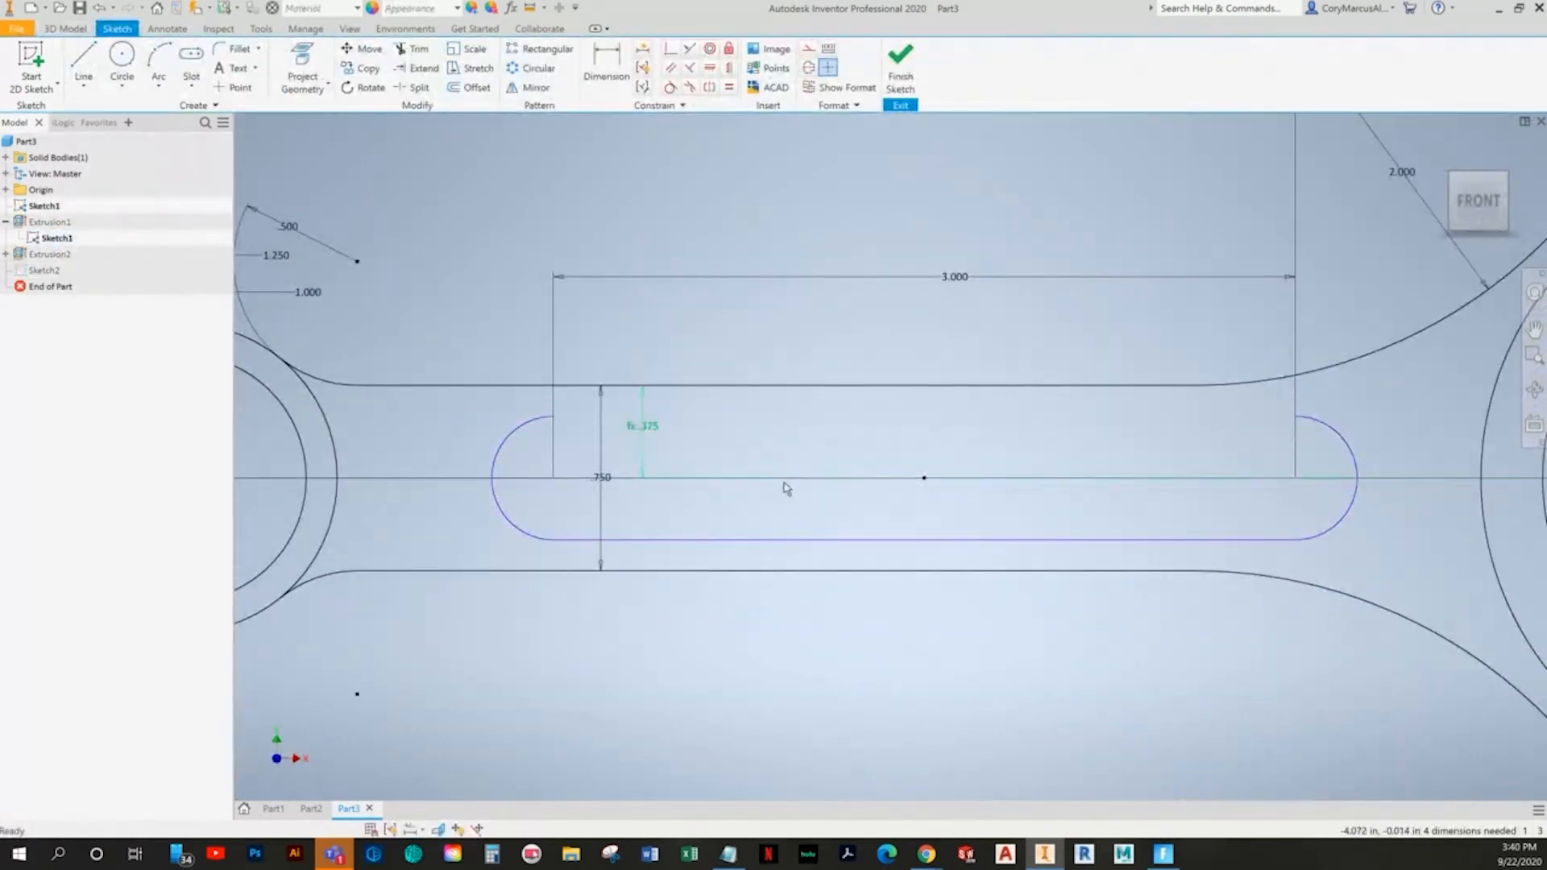
{"action": "key", "text": "Delete"}
{"action": "left_click", "coordinate": [511, 439]}
{"action": "key", "text": "Delete"}
{"action": "left_click", "coordinate": [674, 539]}
{"action": "key", "text": "Delete"}
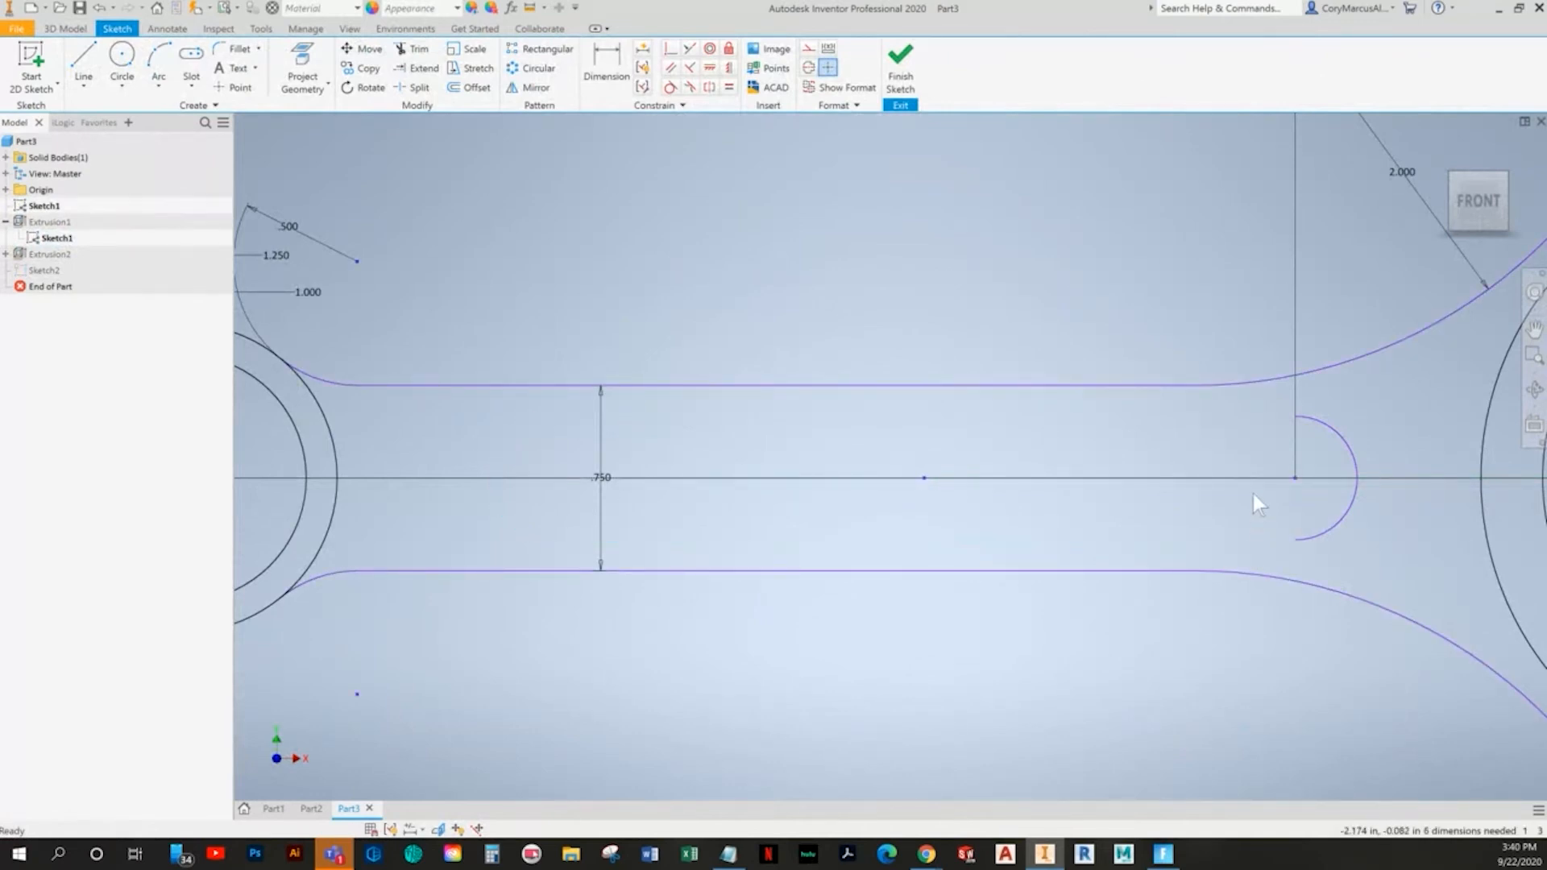
- Undo the piecemeal slot deletions in the base profile sketch
{"action": "scroll", "coordinate": [1315, 468], "scroll_direction": "down", "scroll_amount": 5}
{"action": "scroll", "coordinate": [887, 499], "scroll_direction": "up", "scroll_amount": 3}
{"action": "key", "text": "ctrl+z"}
{"action": "key", "text": "ctrl+z"}
{"action": "key", "text": "ctrl+z"}
{"action": "key", "text": "ctrl+z"}
{"action": "key", "text": "ctrl+z"}
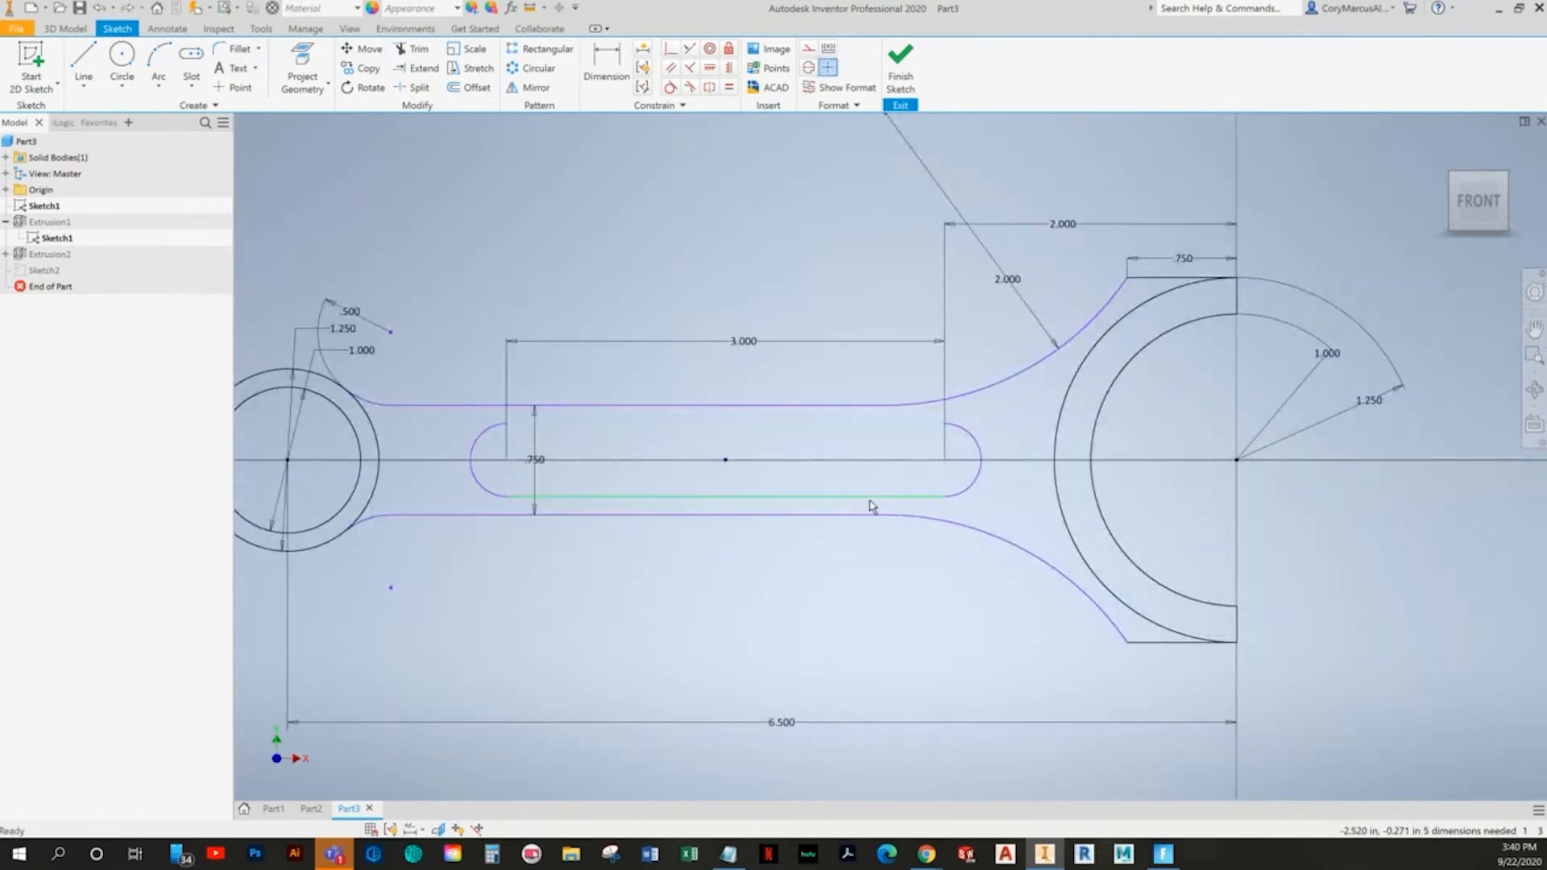
{"action": "key", "text": "ctrl+z"}
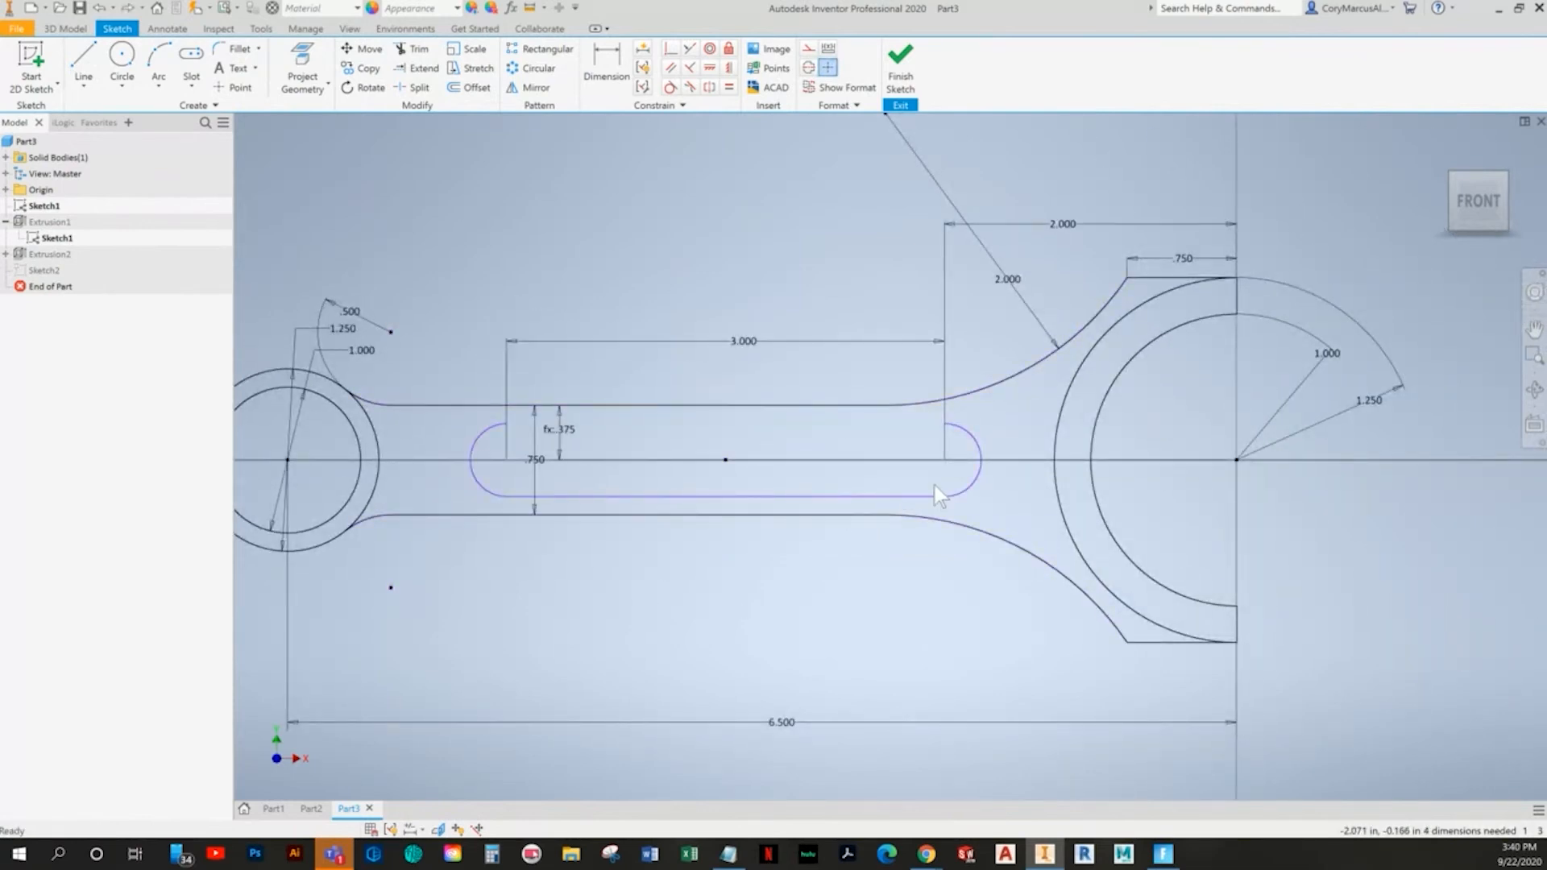
{"action": "key", "text": "ctrl+z"}
- Delete the slot's 2.000 in position dimension and the whole slot from the base profile sketch, and finish the sketch
{"action": "left_click", "coordinate": [1063, 229]}
{"action": "key", "text": "Delete"}
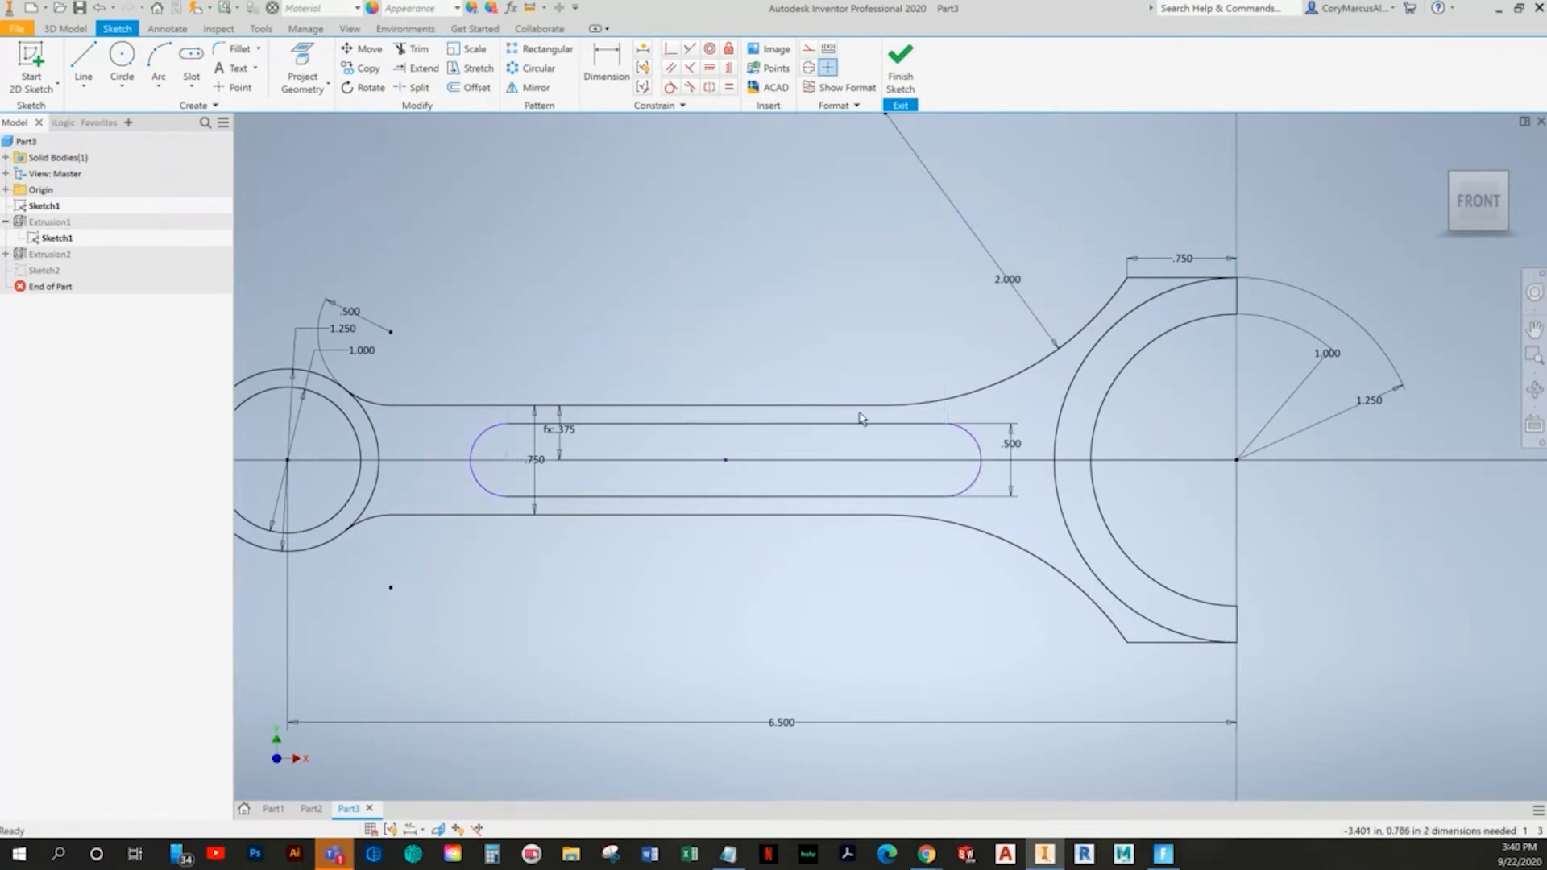
{"action": "scroll", "coordinate": [860, 418], "scroll_direction": "up", "scroll_amount": 3}
{"action": "left_click", "coordinate": [887, 424]}
{"action": "left_click", "coordinate": [927, 377]}
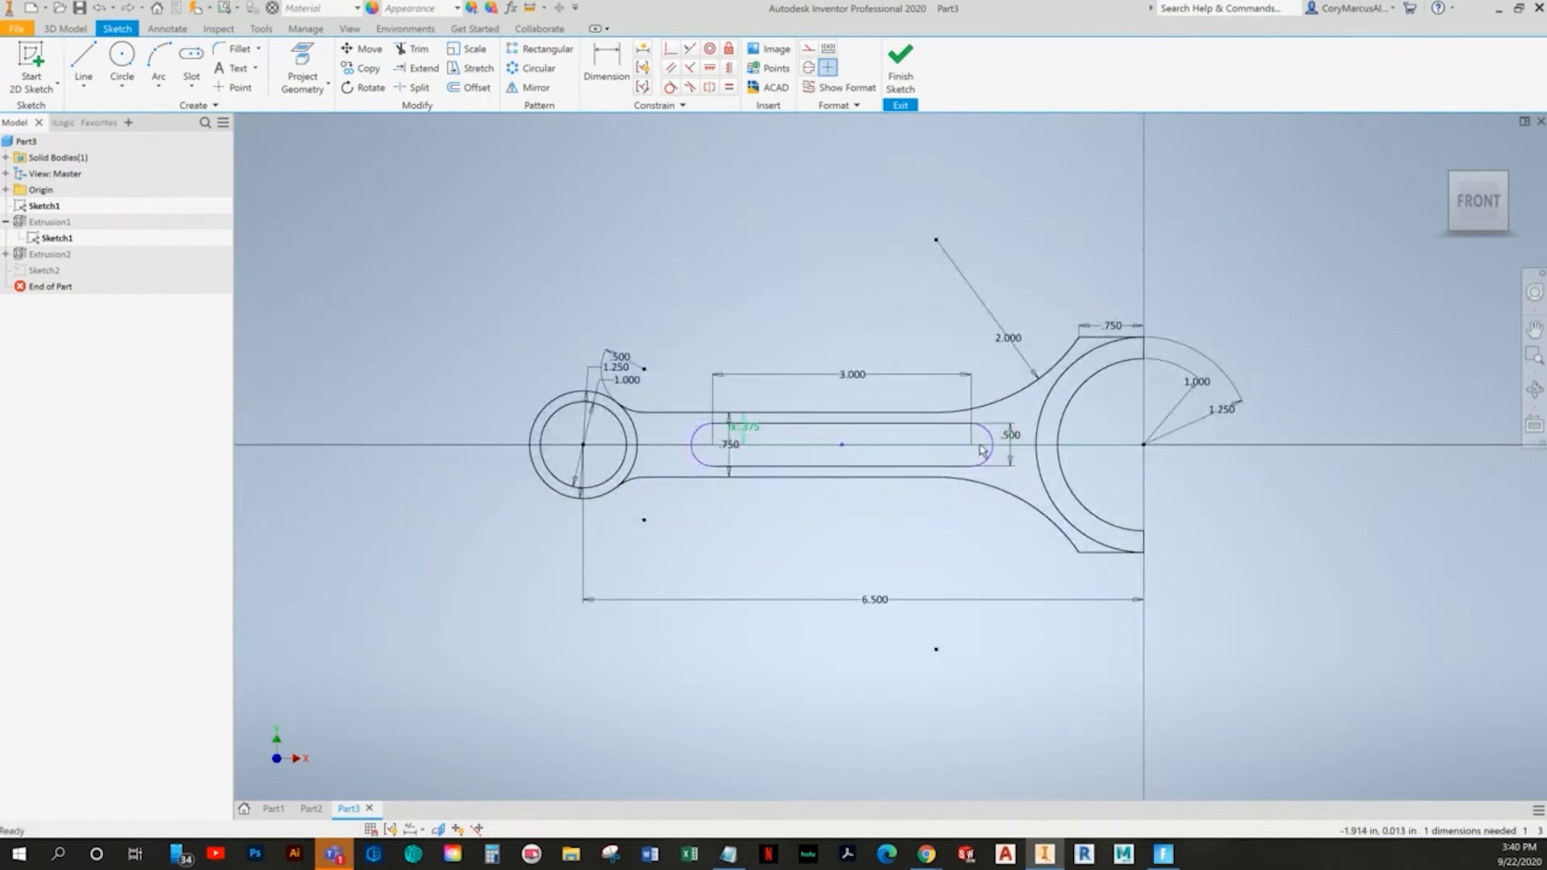
{"action": "left_click_drag", "start_coordinate": [841, 444], "coordinate": [266, 444]}
{"action": "middle_click_drag", "start_coordinate": [490, 491], "coordinate": [814, 519]}
{"action": "key", "text": "Delete"}
{"action": "middle_click_drag", "start_coordinate": [790, 496], "coordinate": [491, 510]}
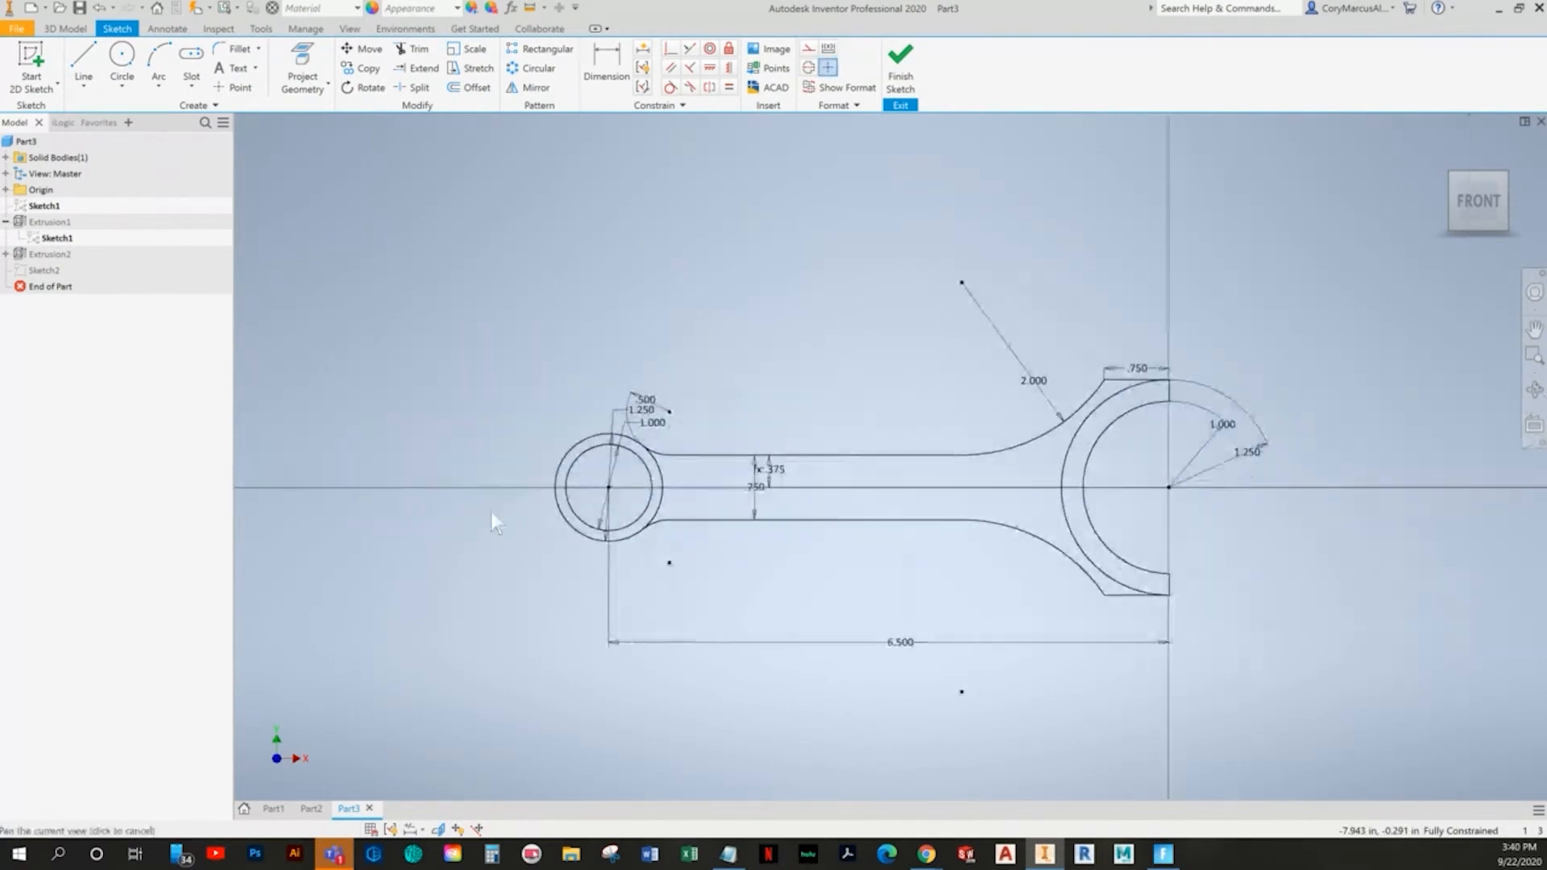
{"action": "left_click", "coordinate": [901, 80]}
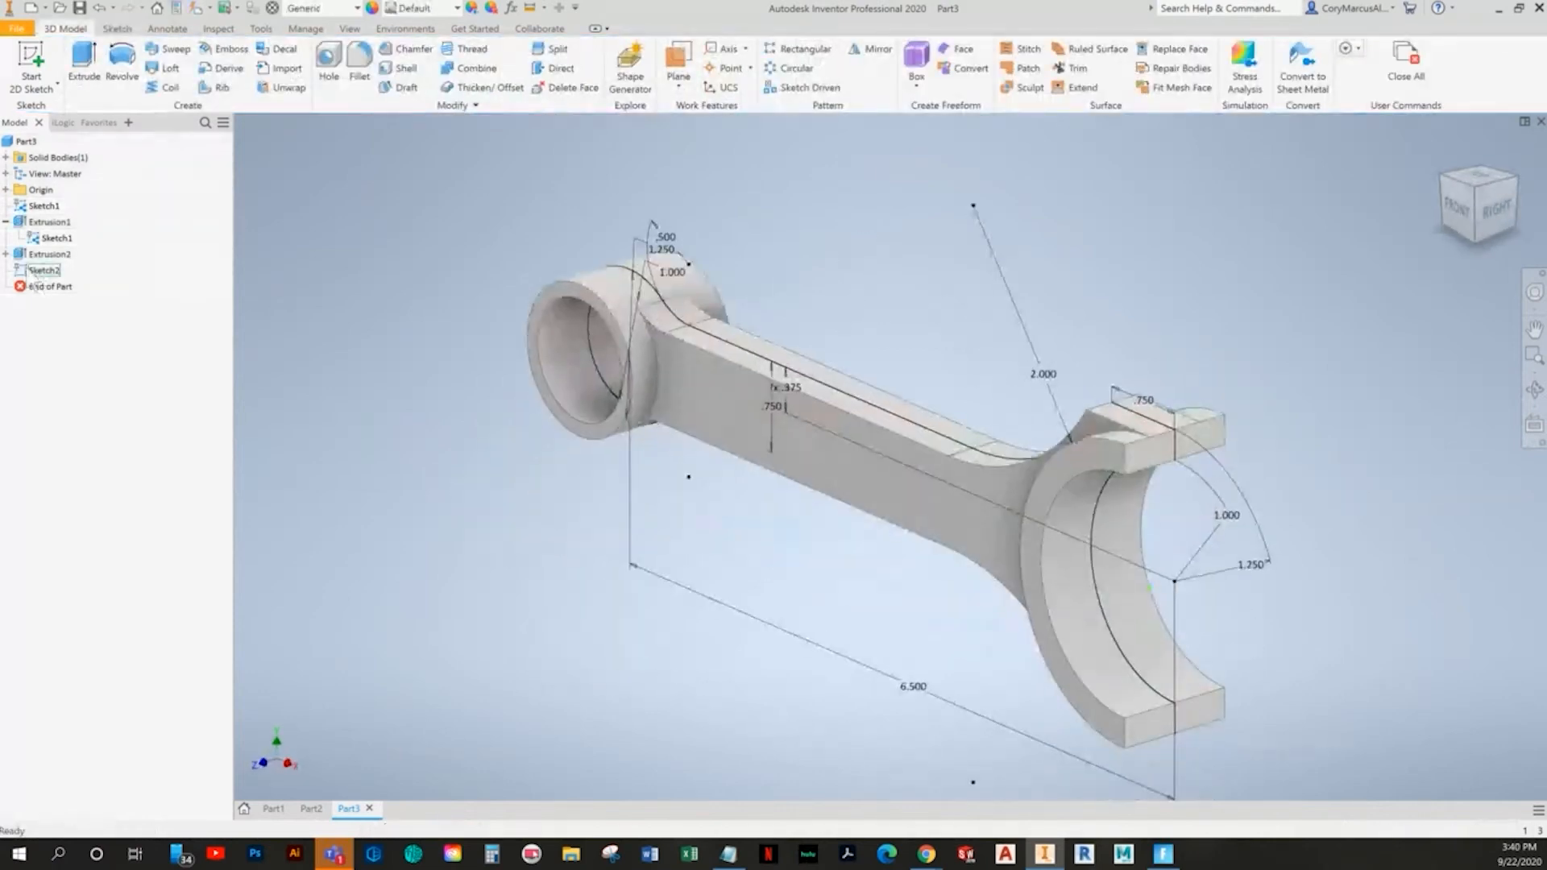
- Start a new sketch on the shank's flat front face and hide the shared base profile sketch
{"action": "left_click", "coordinate": [30, 63]}
{"action": "left_click", "coordinate": [895, 485]}
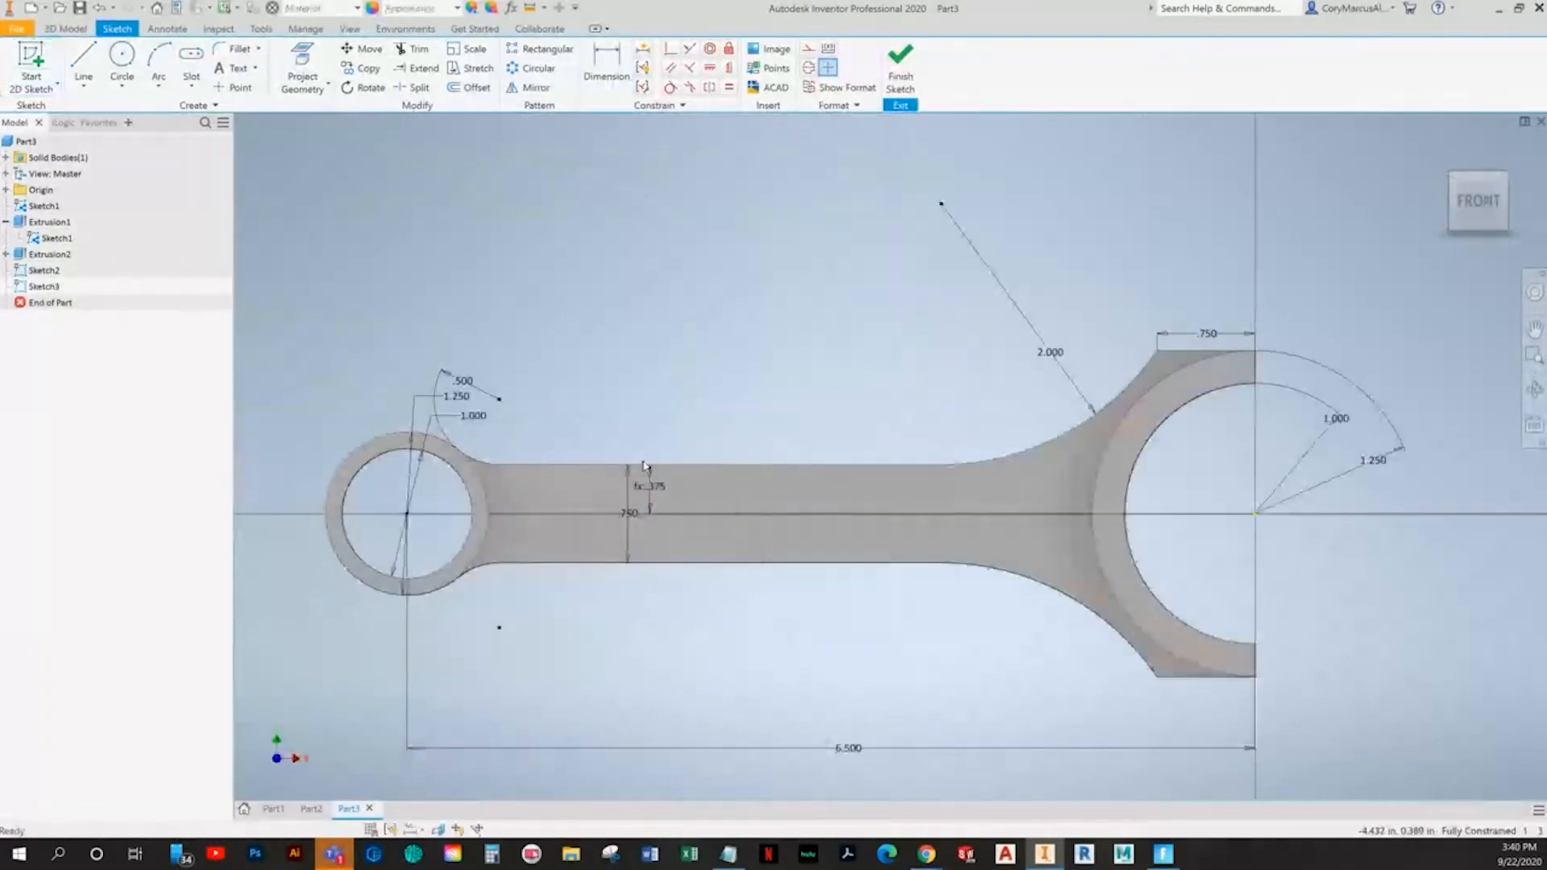
{"action": "scroll", "coordinate": [644, 466], "scroll_direction": "up", "scroll_amount": 3}
{"action": "right_click", "coordinate": [57, 238]}
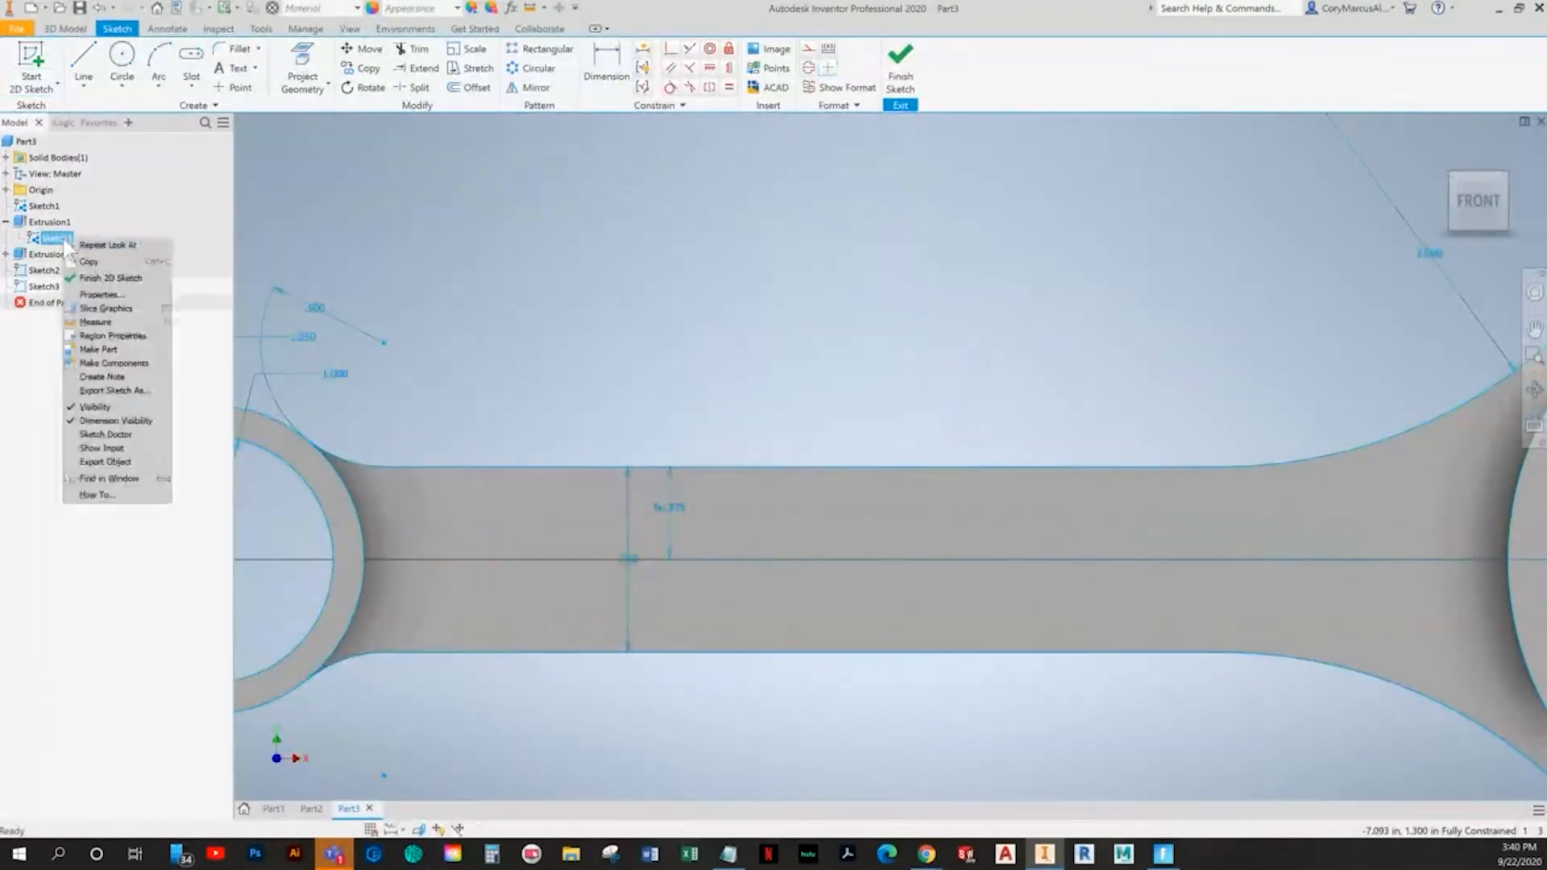
{"action": "left_click", "coordinate": [137, 406]}
{"action": "middle_click_drag", "start_coordinate": [663, 412], "coordinate": [688, 360]}
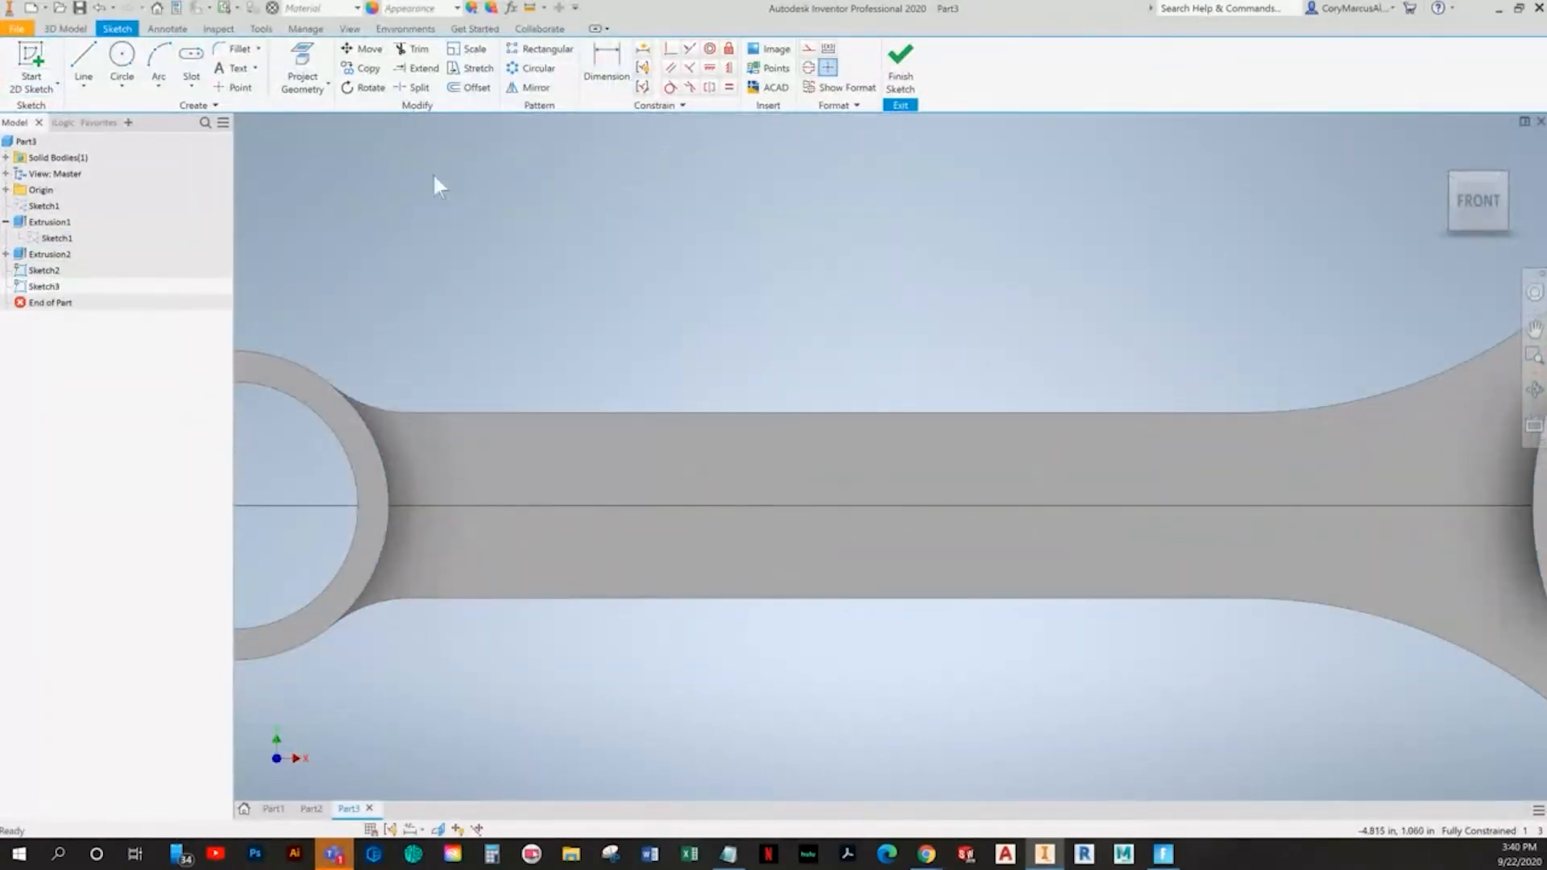
- Sketch a center-point slot along the shank's midline, its big-end arc center about 2.74 in from the large bore's axis
{"action": "left_click", "coordinate": [191, 56]}
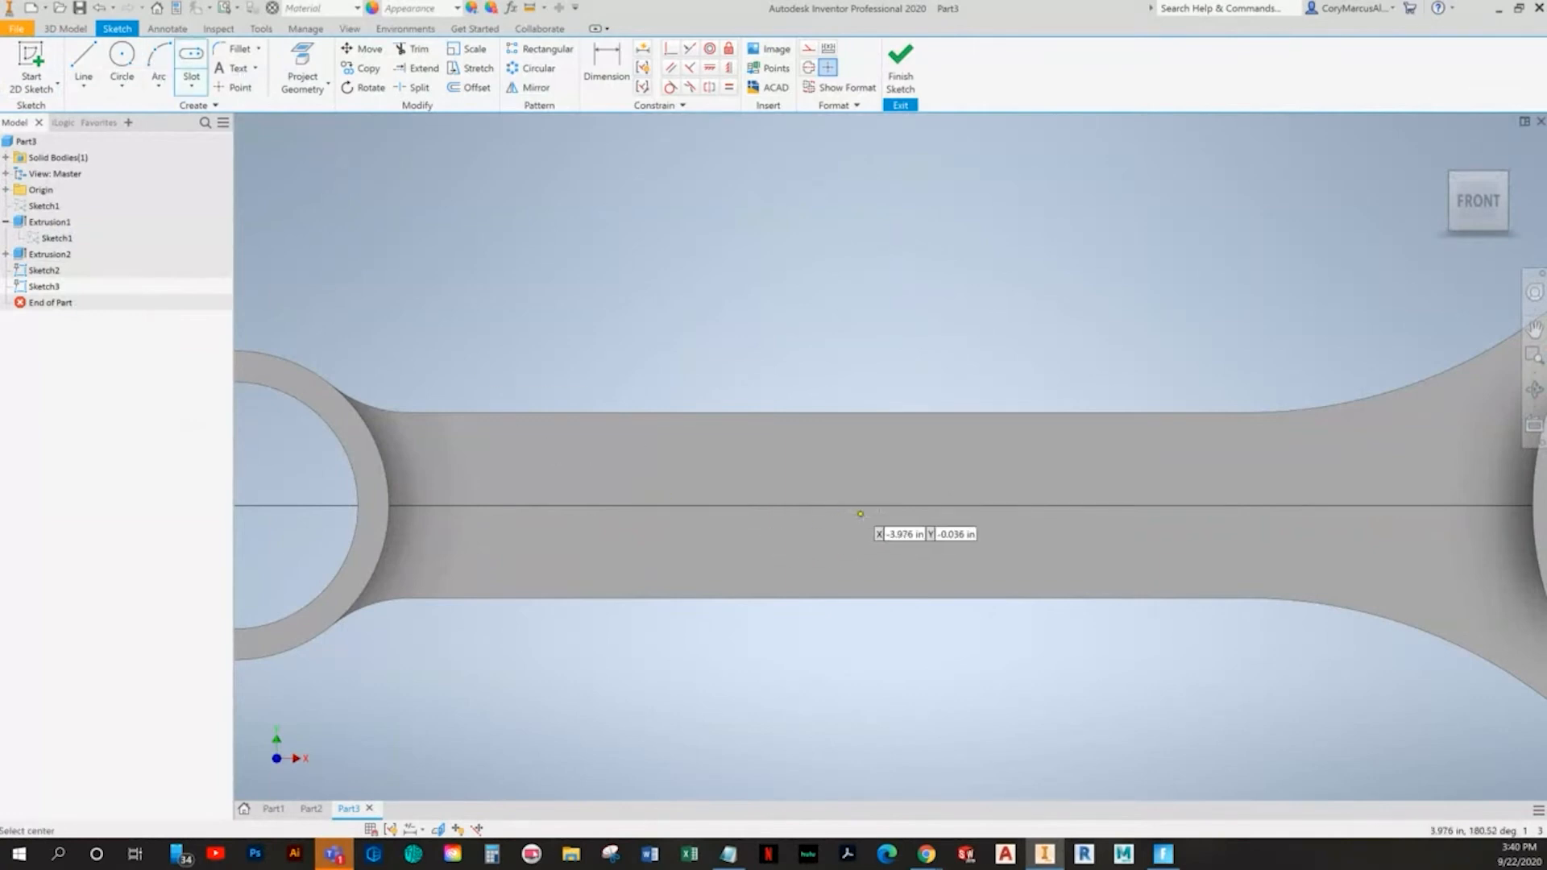
{"action": "left_click", "coordinate": [918, 505]}
{"action": "left_click", "coordinate": [682, 505]}
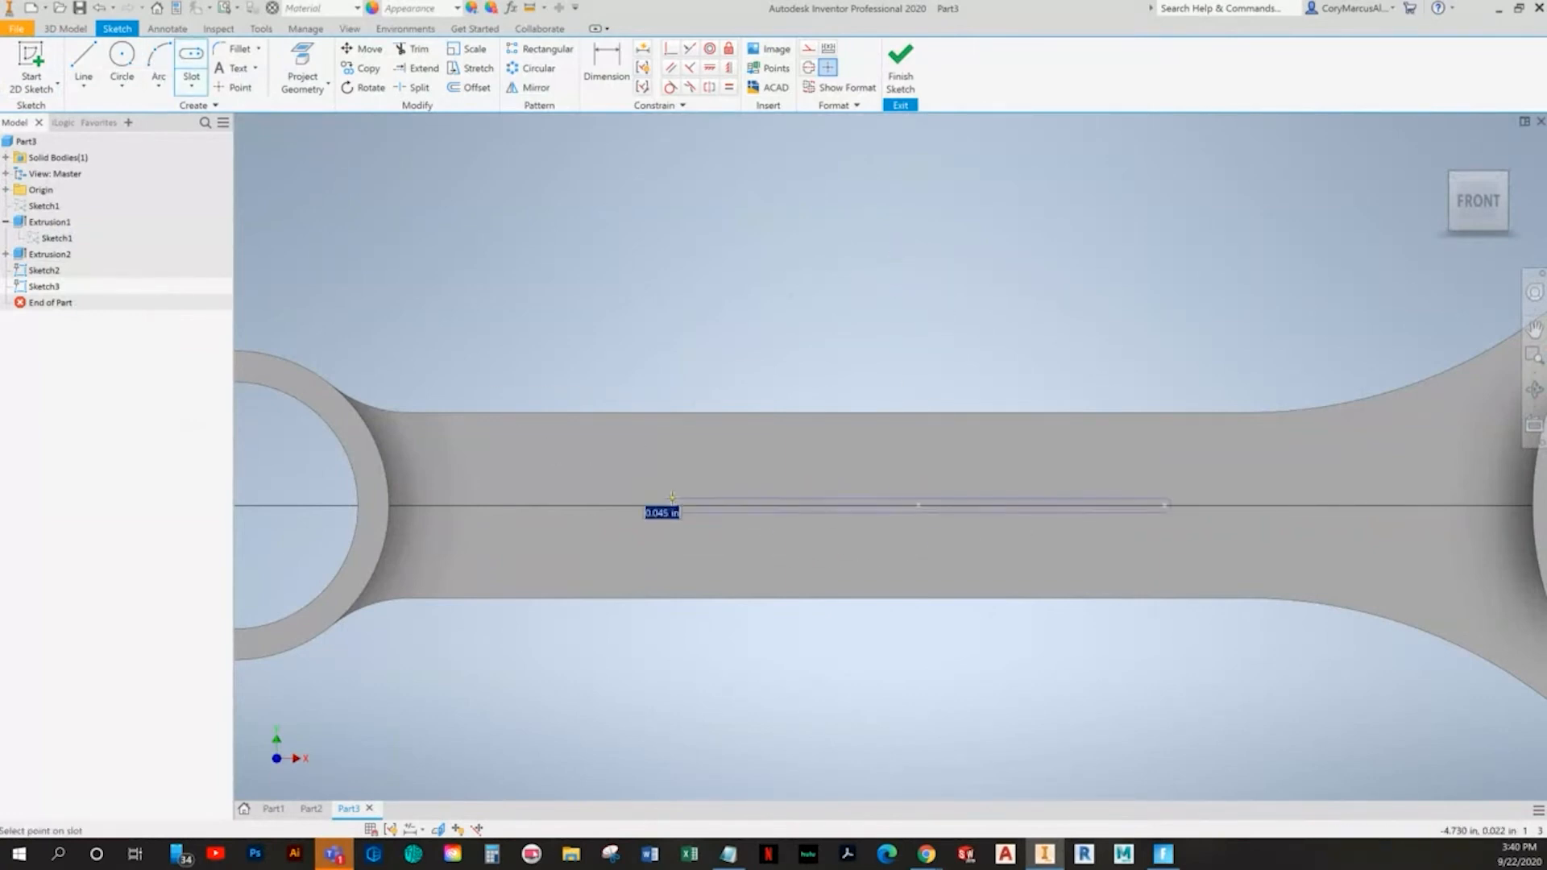
{"action": "left_click", "coordinate": [725, 455]}
- Dimension the slot's big-end arc center 2 in horizontally from the large bore's vertical end edge
{"action": "key", "text": "d"}
{"action": "scroll", "coordinate": [991, 399], "scroll_direction": "down", "scroll_amount": 5}
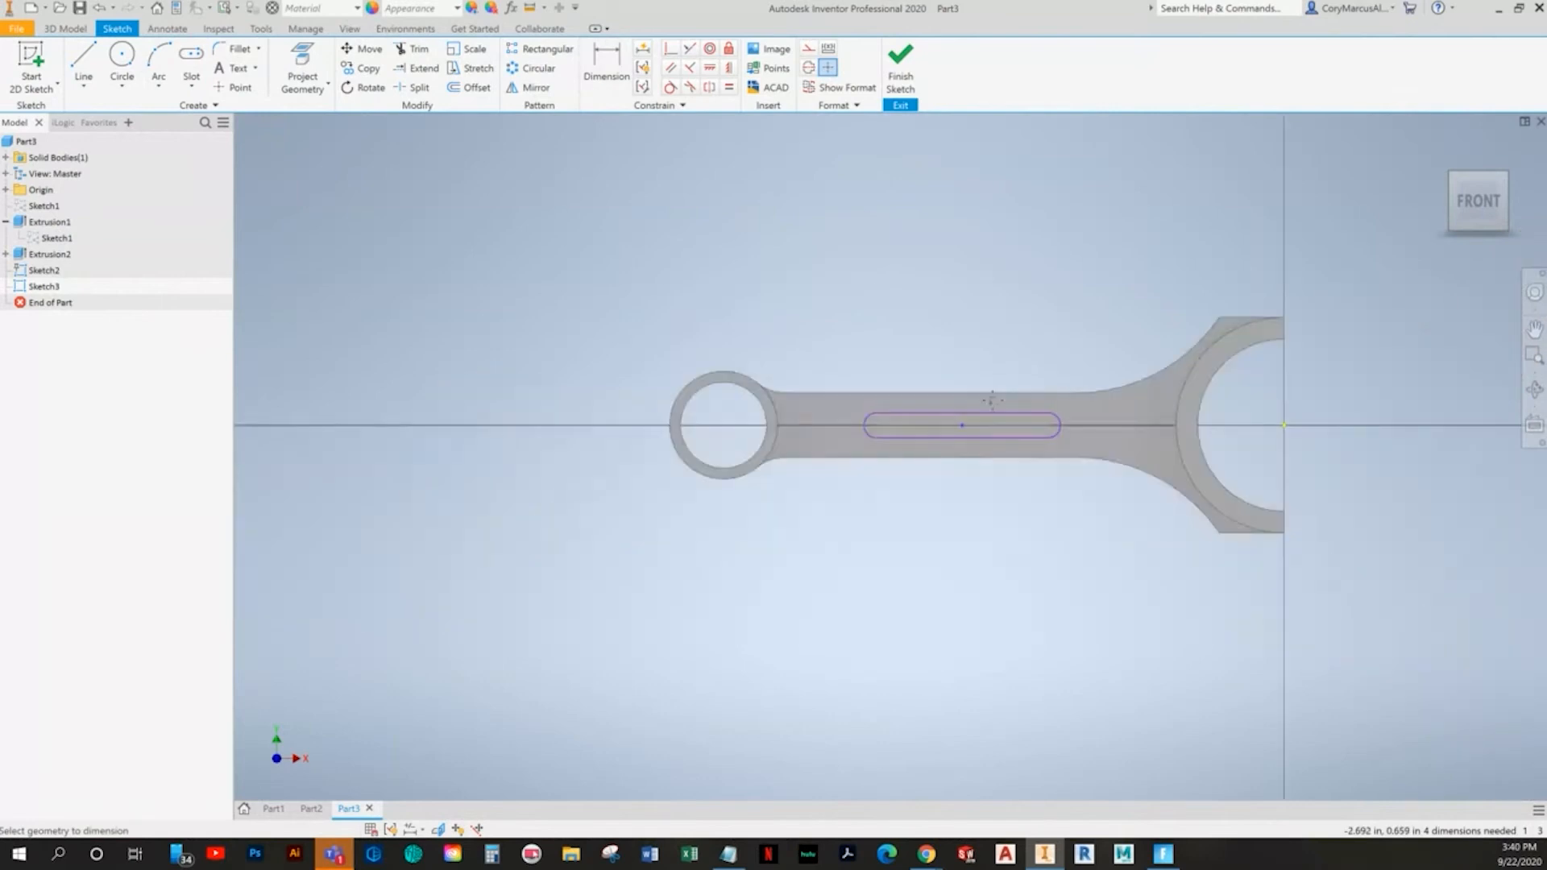
{"action": "scroll", "coordinate": [1280, 379], "scroll_direction": "up", "scroll_amount": 3}
{"action": "scroll", "coordinate": [1304, 348], "scroll_direction": "up", "scroll_amount": 3}
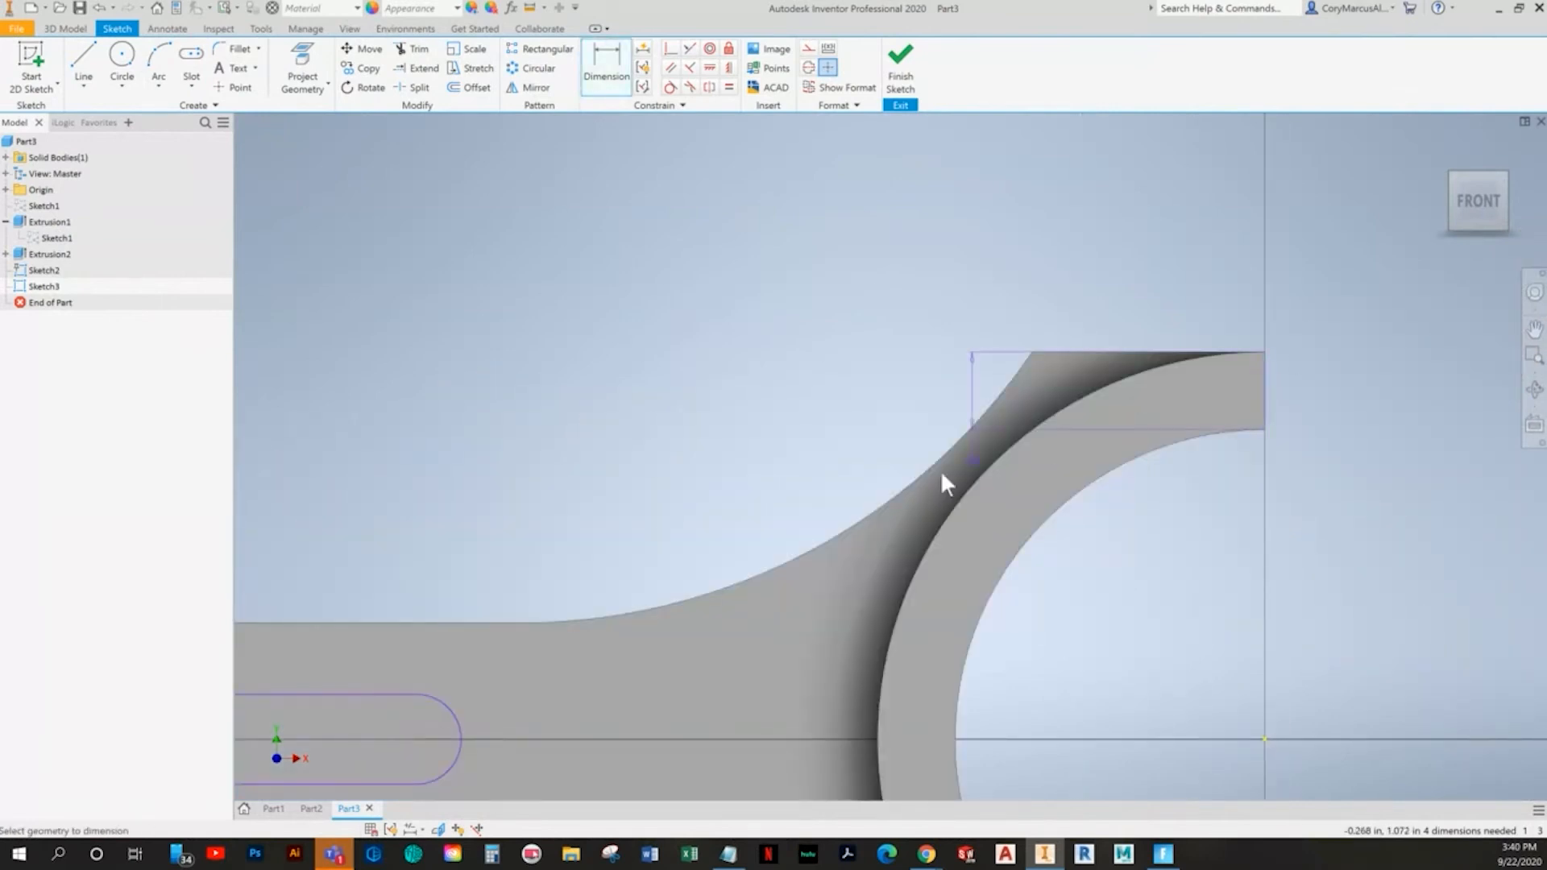
{"action": "scroll", "coordinate": [942, 481], "scroll_direction": "down", "scroll_amount": 2}
{"action": "left_click", "coordinate": [625, 615]}
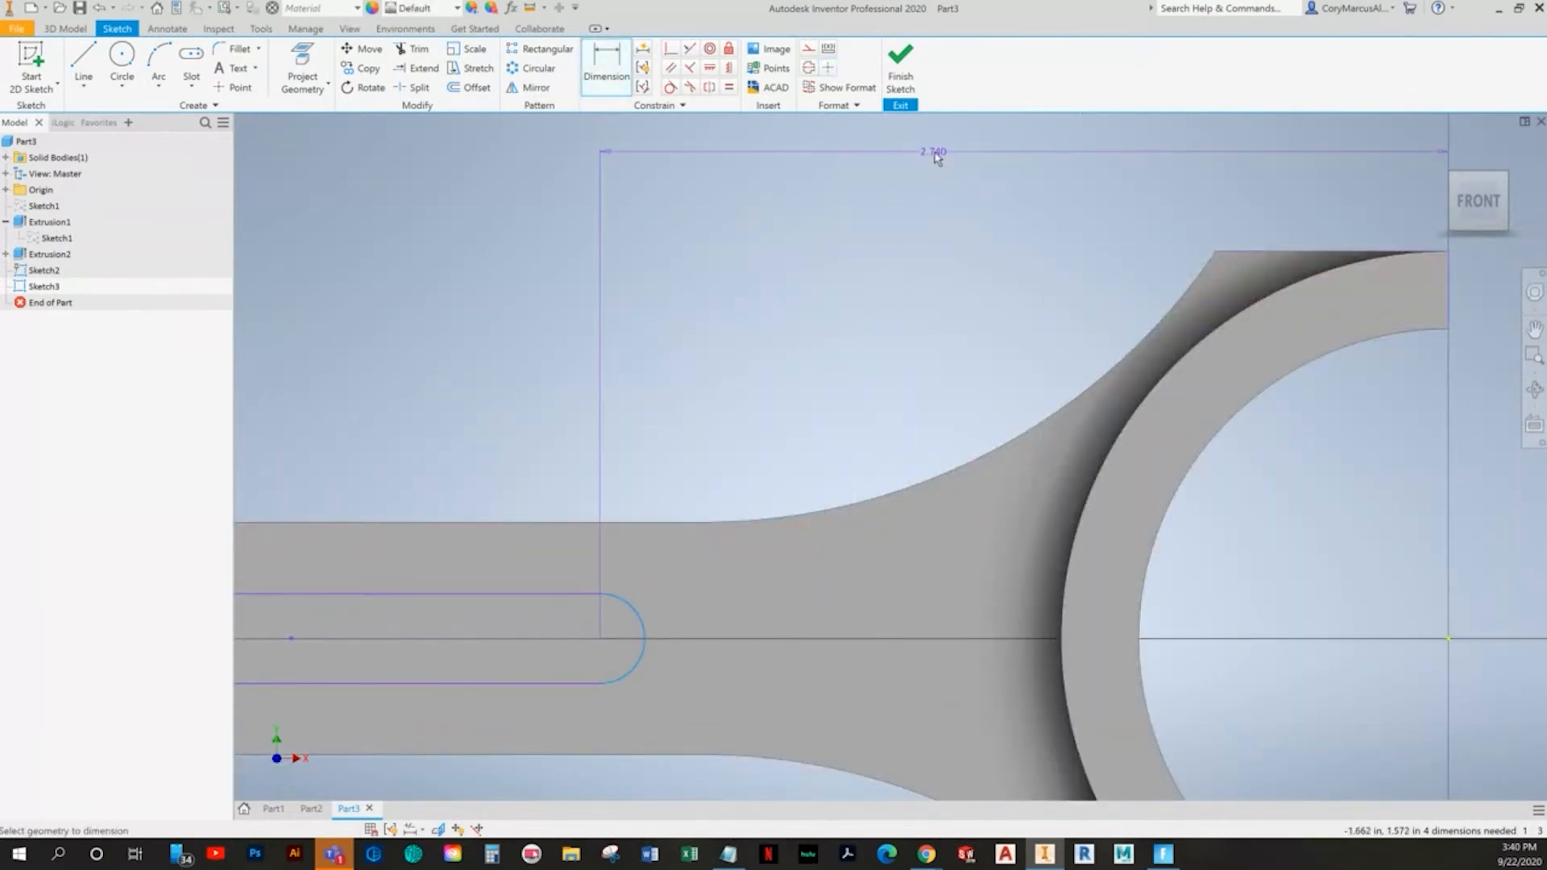
{"action": "left_click", "coordinate": [1017, 161]}
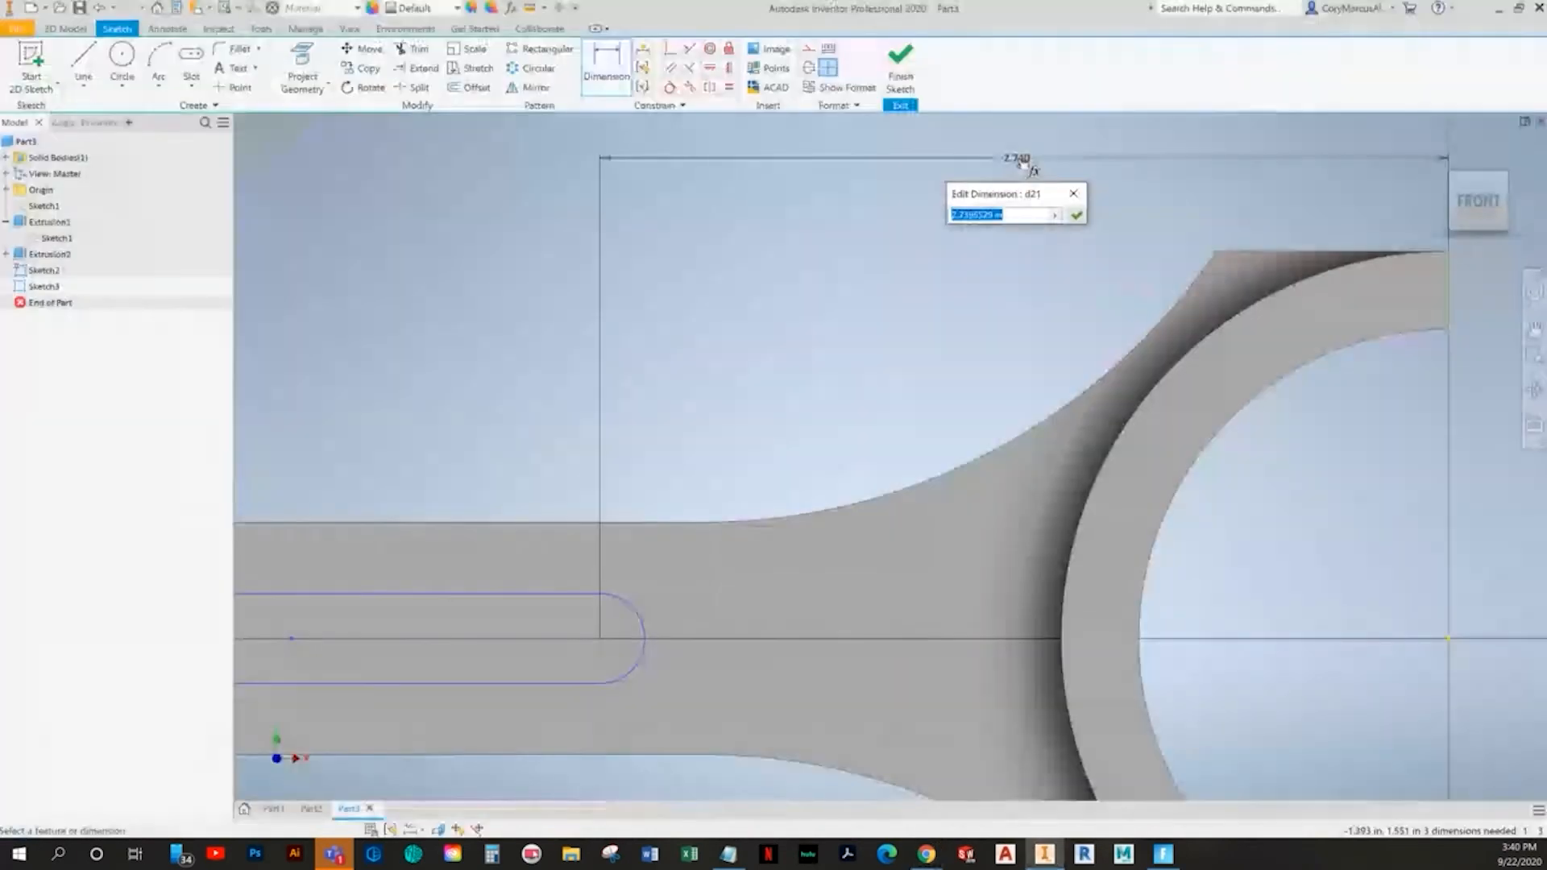
{"action": "type", "text": "2"}
{"action": "key", "text": "Return"}
- Dimension the slot's center-to-center length as 3 in
{"action": "scroll", "coordinate": [863, 595], "scroll_direction": "down", "scroll_amount": 2}
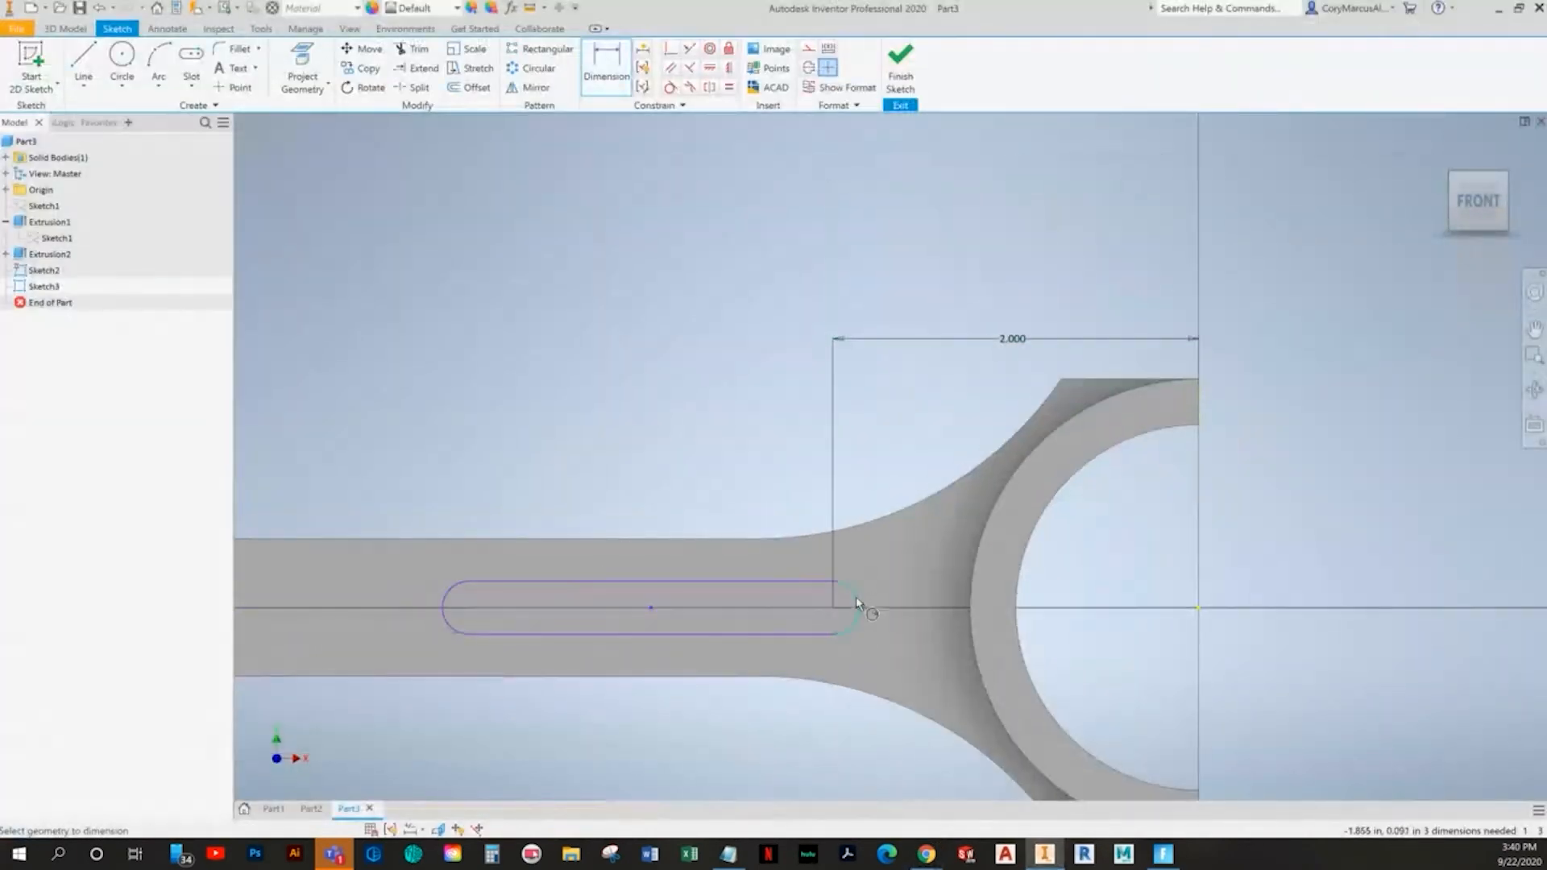
{"action": "left_click", "coordinate": [451, 607]}
{"action": "left_click", "coordinate": [643, 337]}
{"action": "type", "text": "3"}
{"action": "key", "text": "Return"}
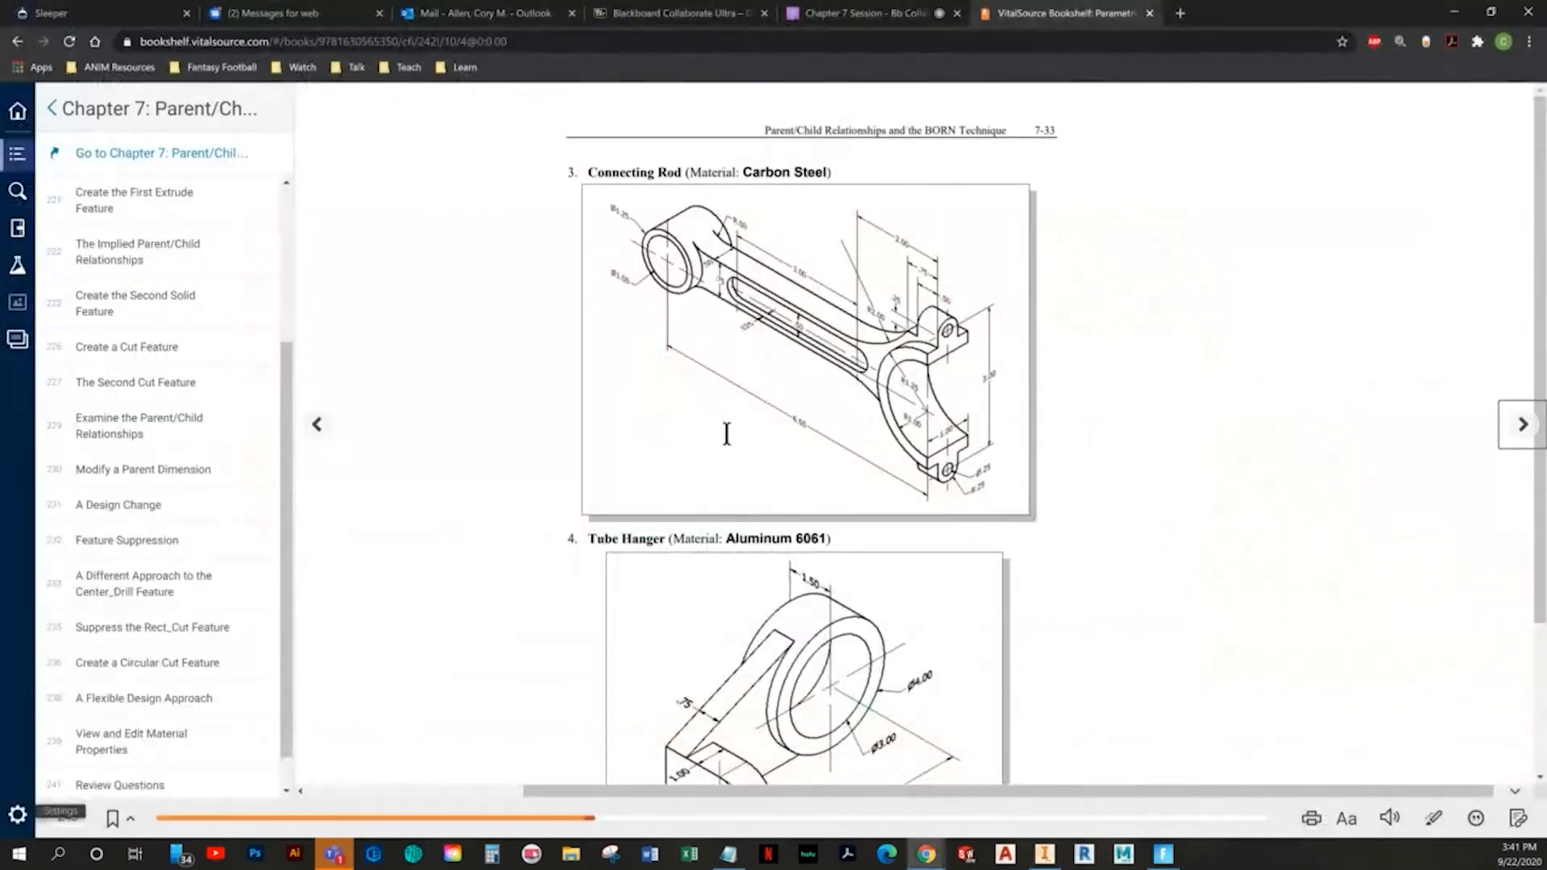
- Return from the textbook drawing to Inventor and dimension the slot's width as 0.5 in
{"action": "key", "text": "alt+Tab"}
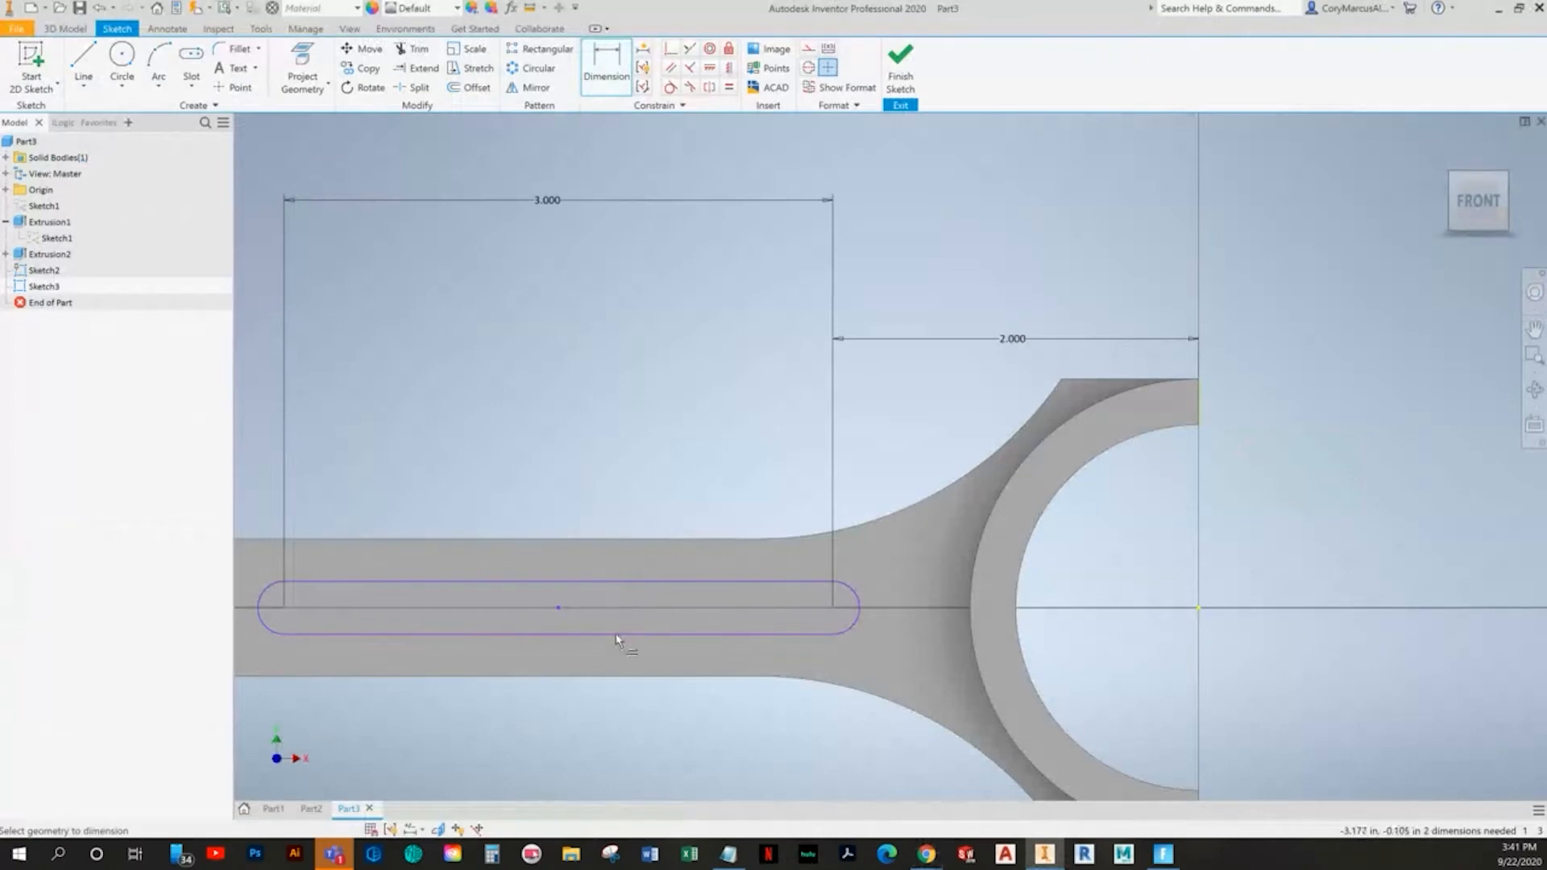
{"action": "left_click", "coordinate": [613, 584]}
{"action": "left_click", "coordinate": [639, 595]}
{"action": "type", "text": ".5"}
{"action": "key", "text": "Return"}
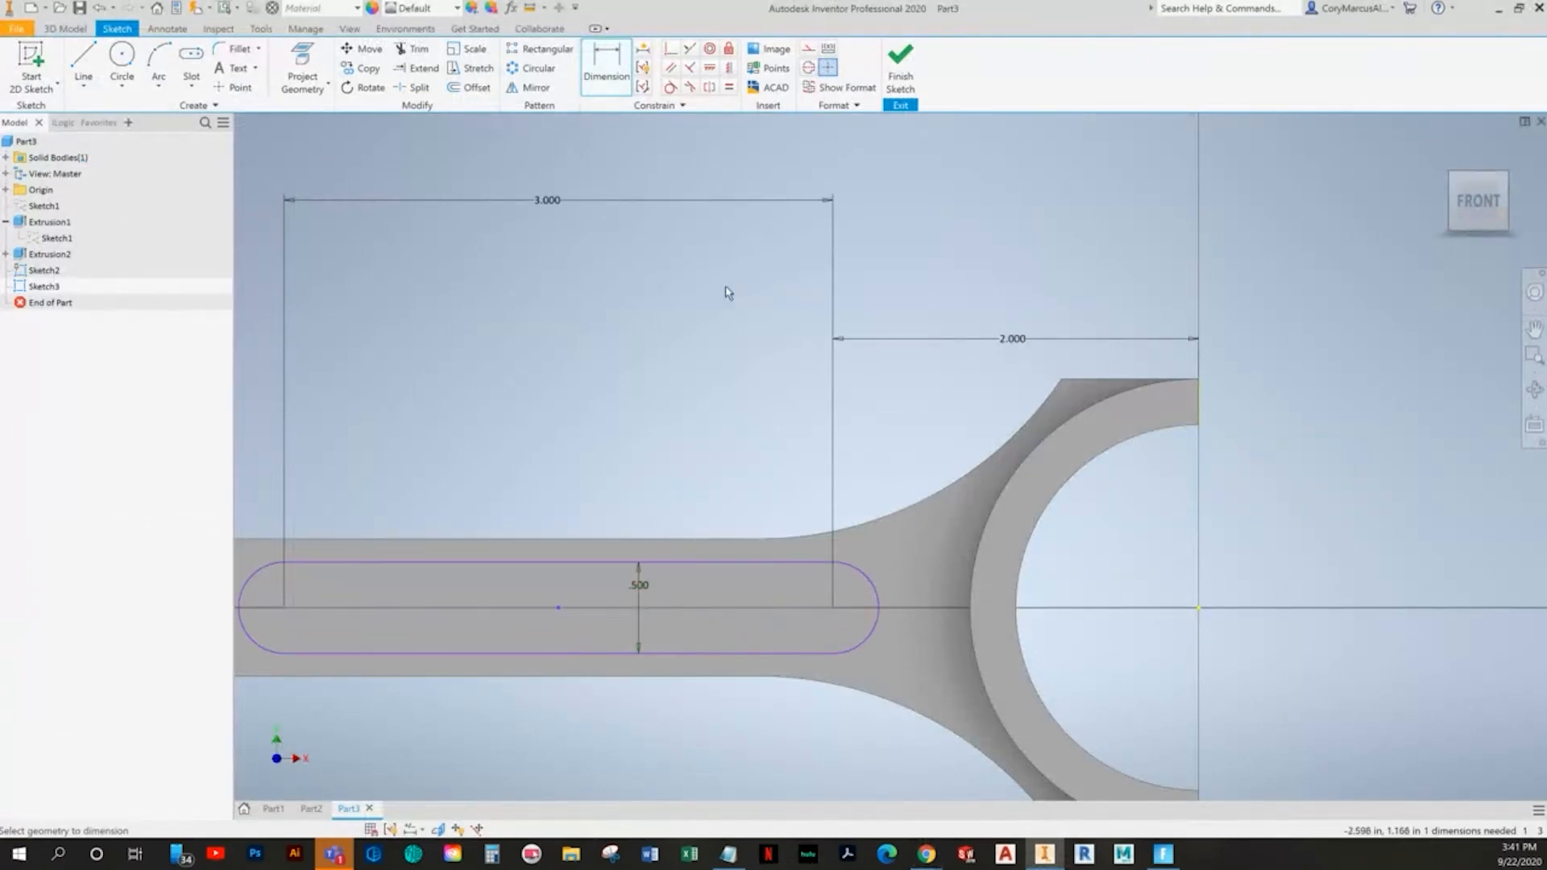
- Align the slot's center point horizontally with the sketch origin and finish the sketch
{"action": "left_click", "coordinate": [710, 69]}
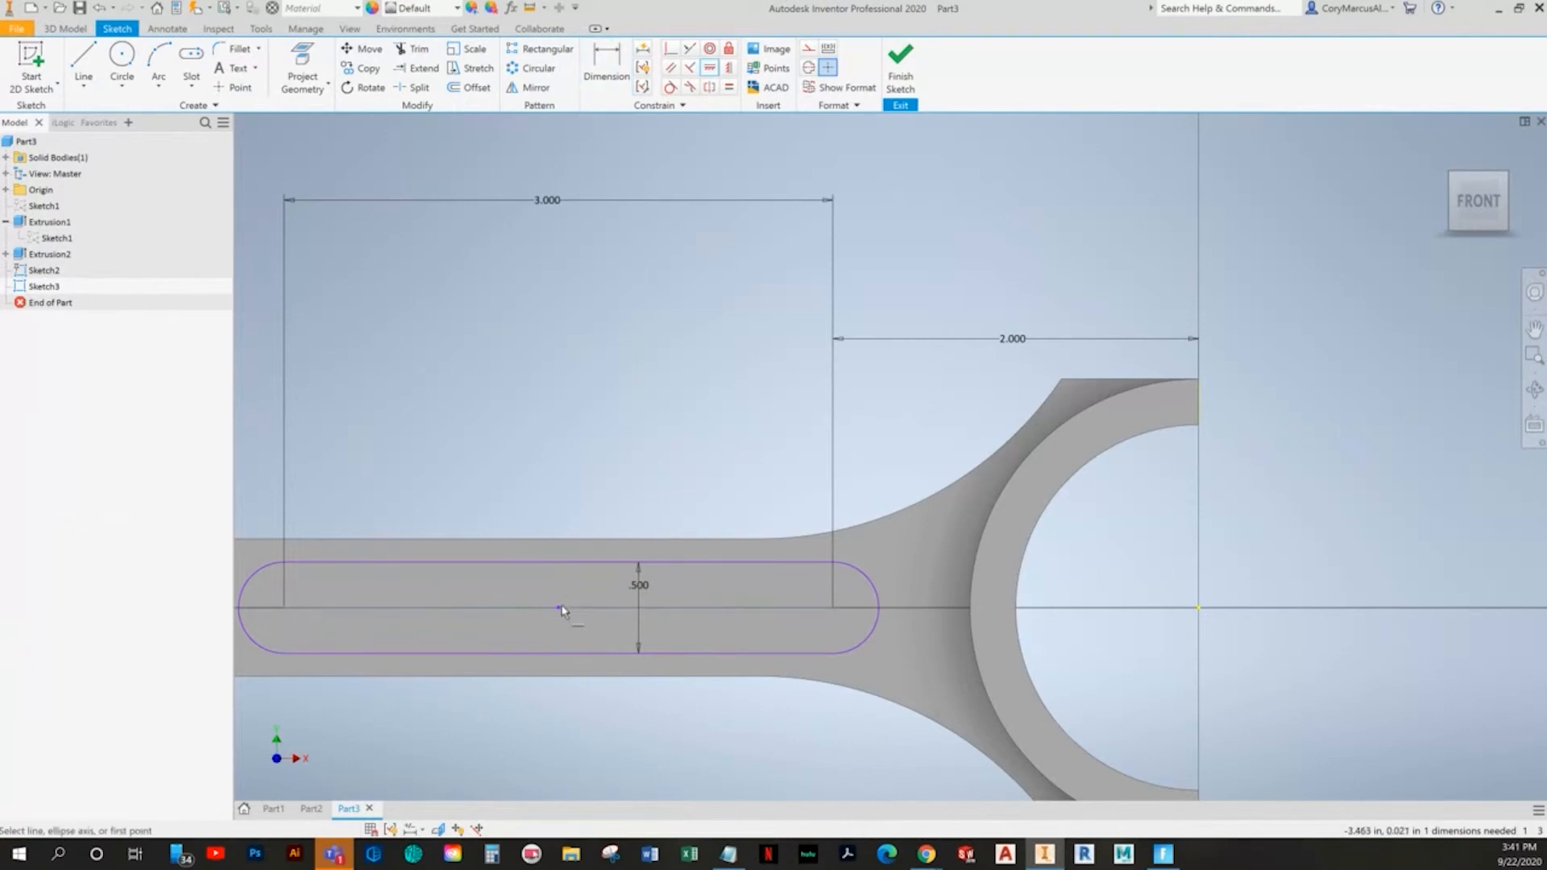
{"action": "left_click", "coordinate": [1200, 608]}
{"action": "right_click", "coordinate": [1309, 459]}
{"action": "left_click", "coordinate": [1258, 451]}
{"action": "scroll", "coordinate": [1185, 439], "scroll_direction": "down", "scroll_amount": 3}
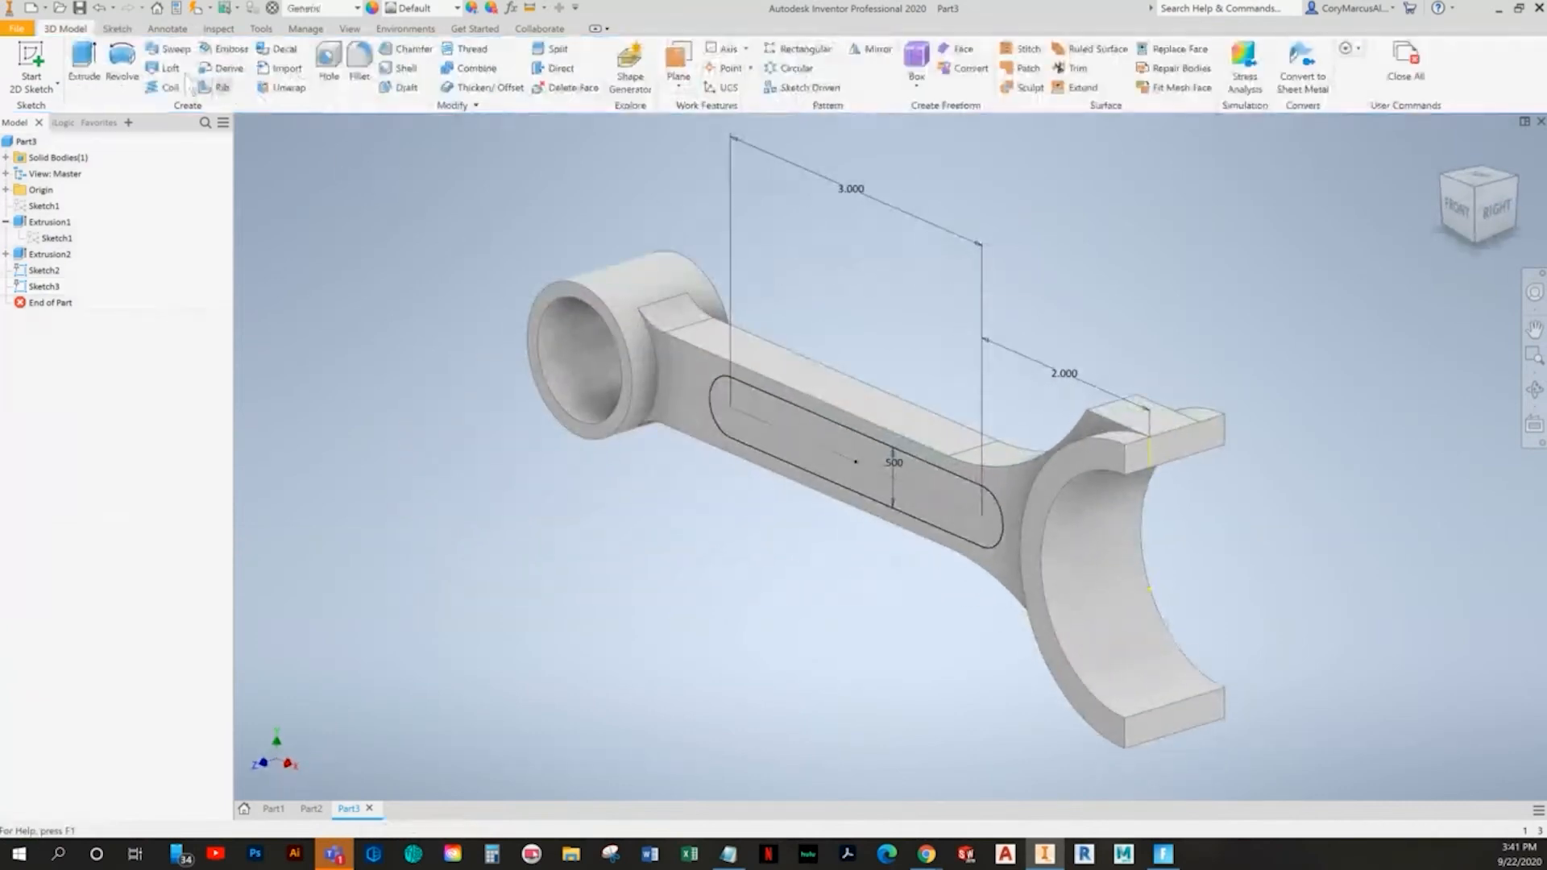
{"action": "key", "text": "e"}
{"action": "scroll", "coordinate": [887, 419], "scroll_direction": "up", "scroll_amount": 3}
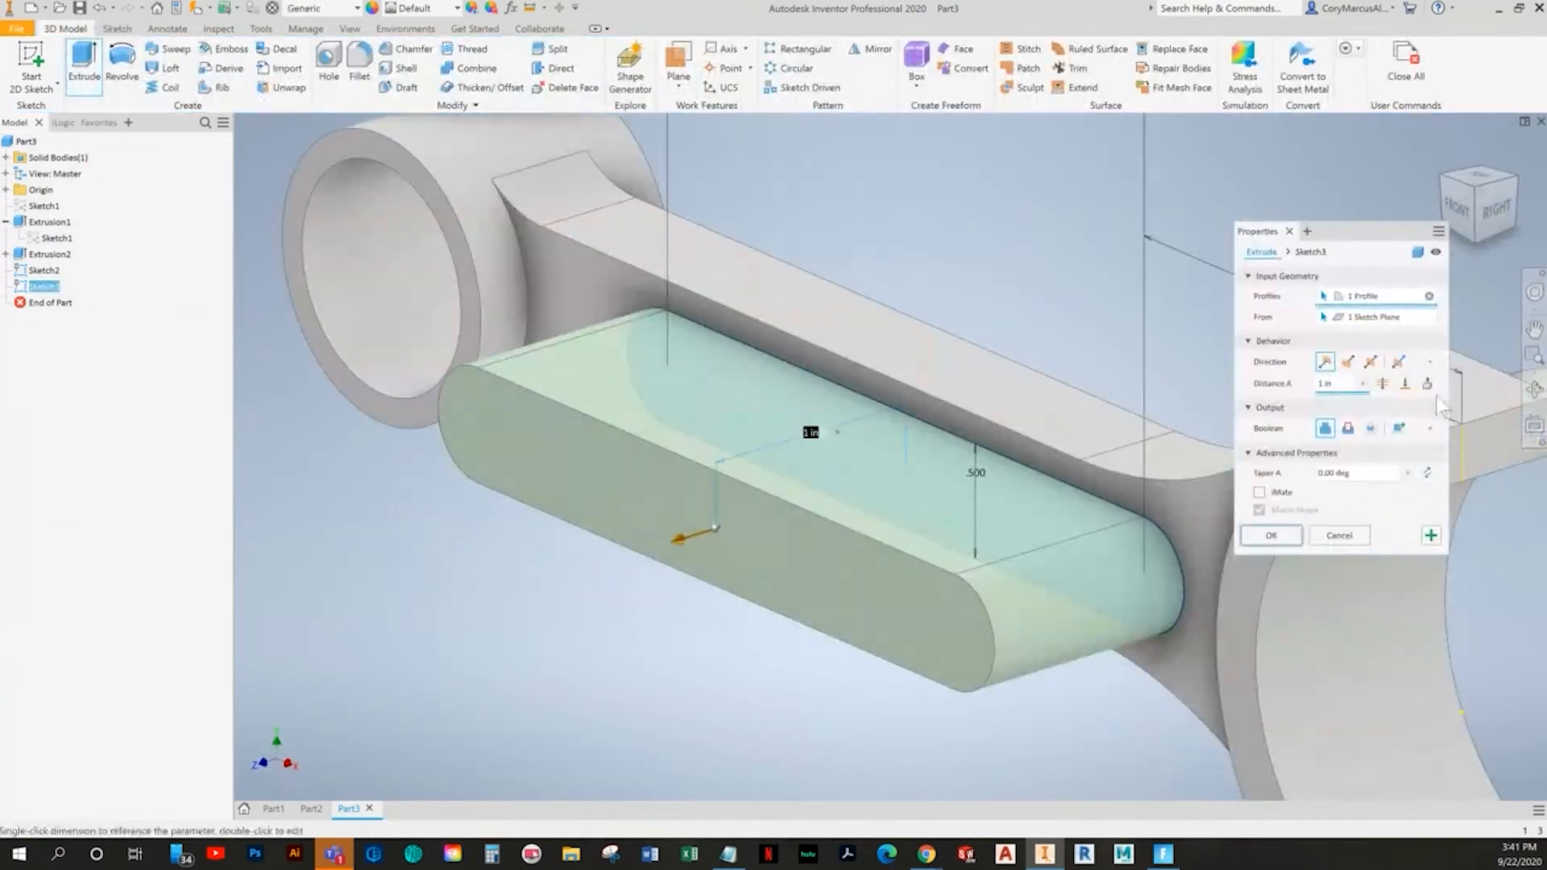
{"action": "left_click", "coordinate": [1383, 385]}
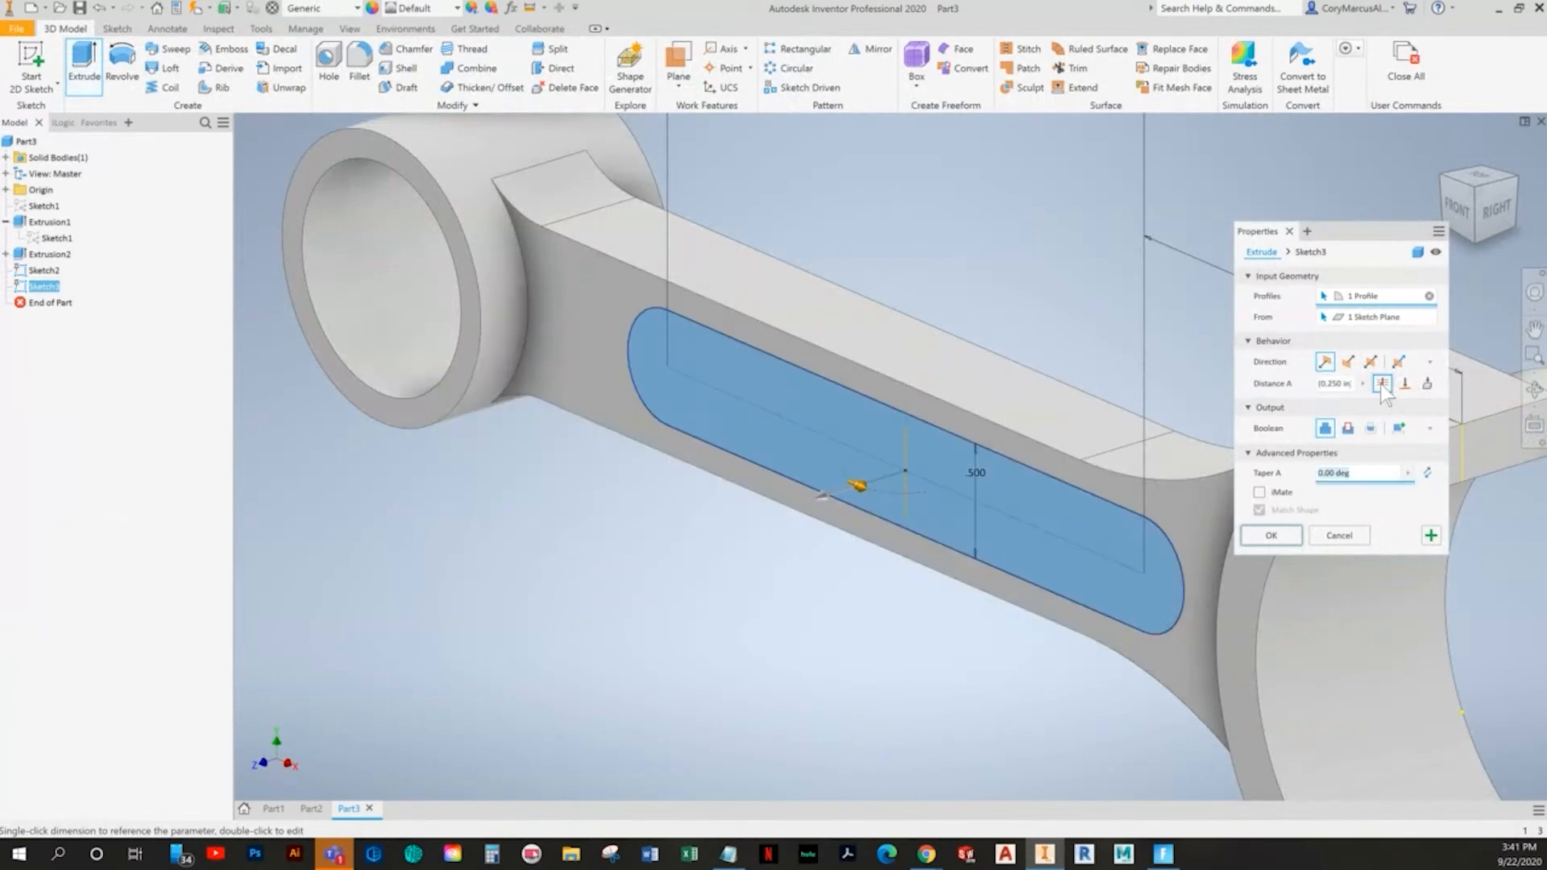
{"action": "left_click", "coordinate": [1347, 428]}
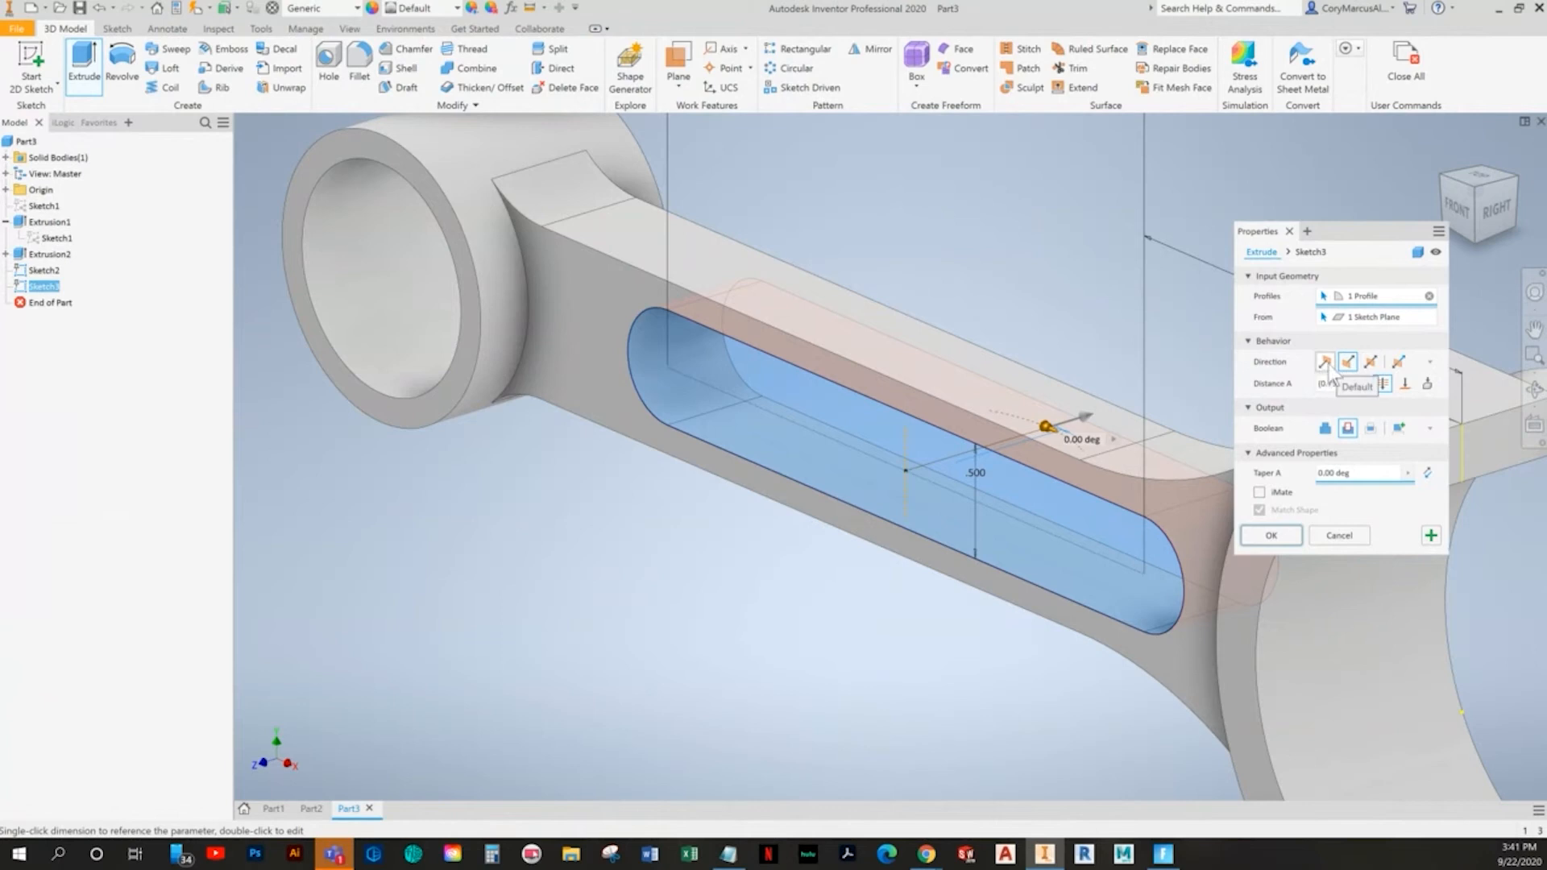
{"action": "key", "text": "Escape"}
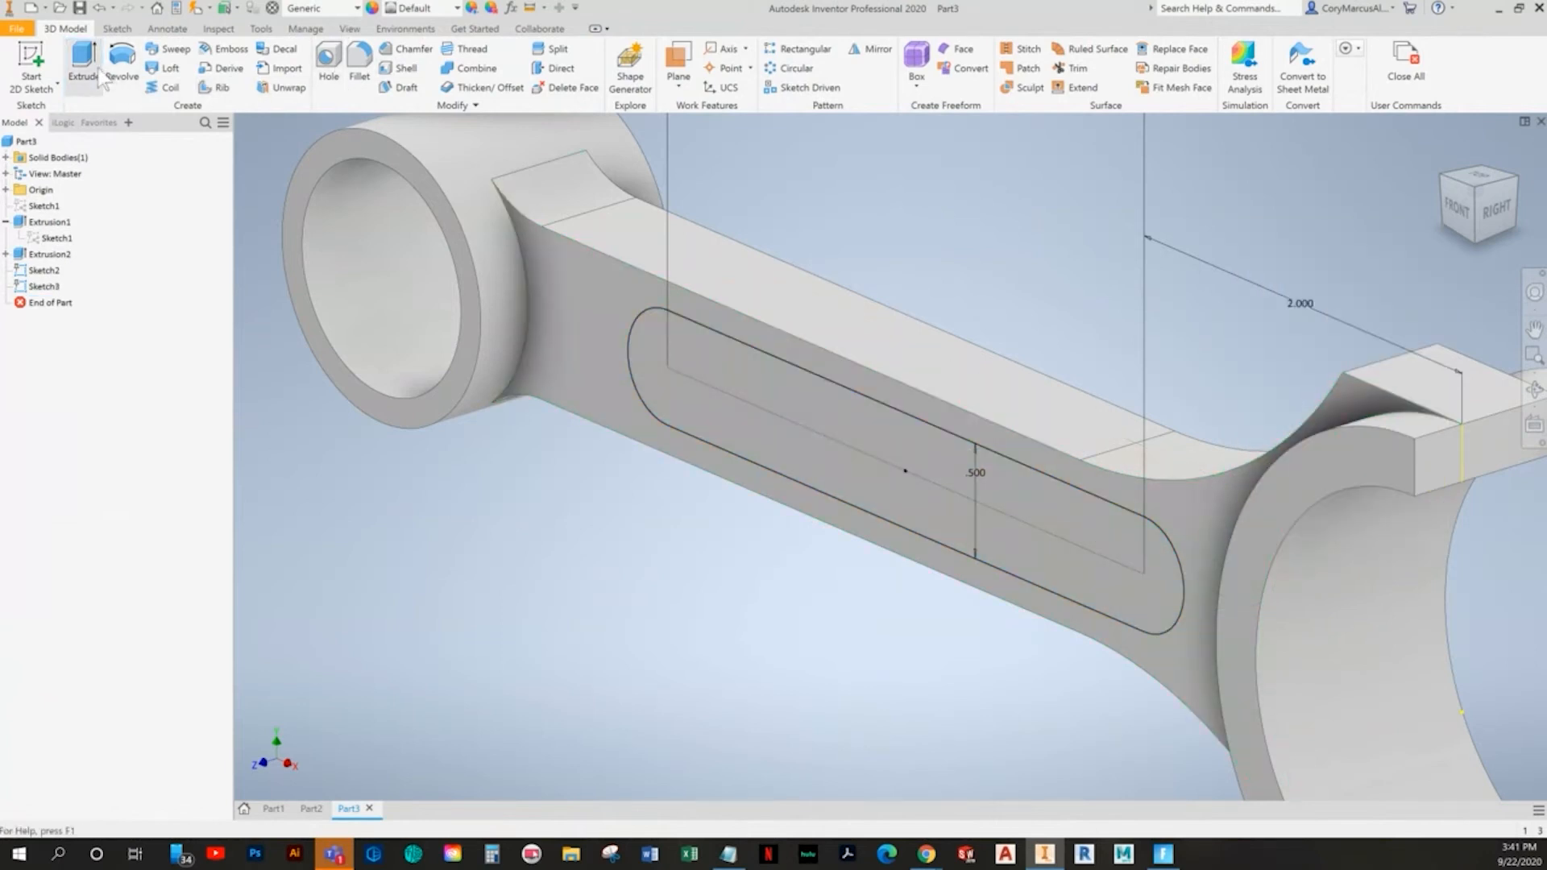
- Extrude the slot profile as a cut about 0.12 in deep into the shank, using the flipped direction
{"action": "left_click", "coordinate": [97, 71]}
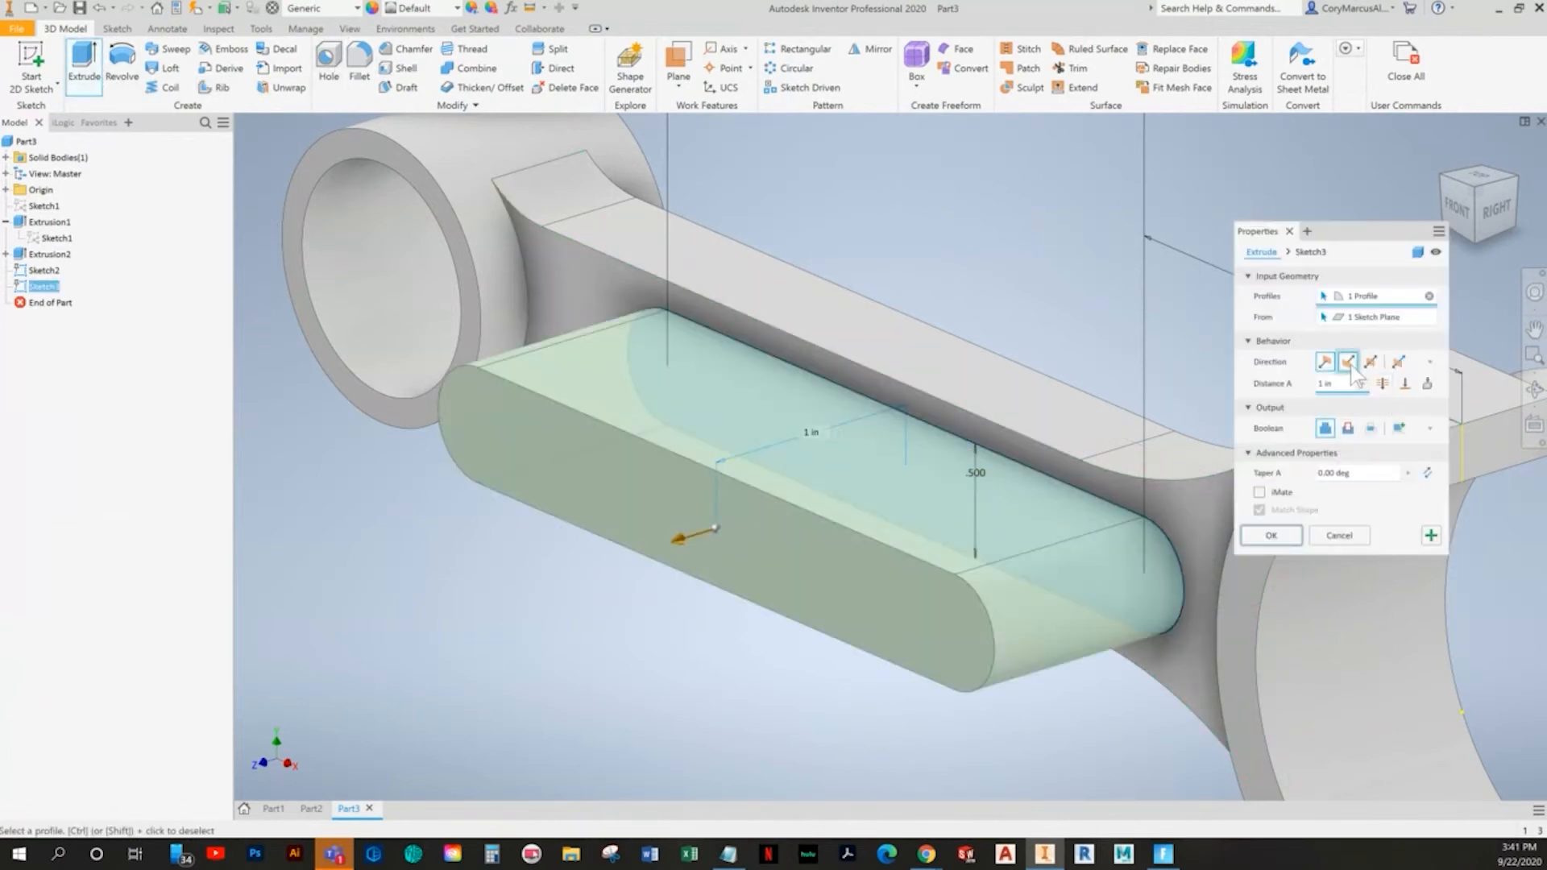
{"action": "left_click", "coordinate": [1349, 363]}
{"action": "left_click", "coordinate": [1363, 473]}
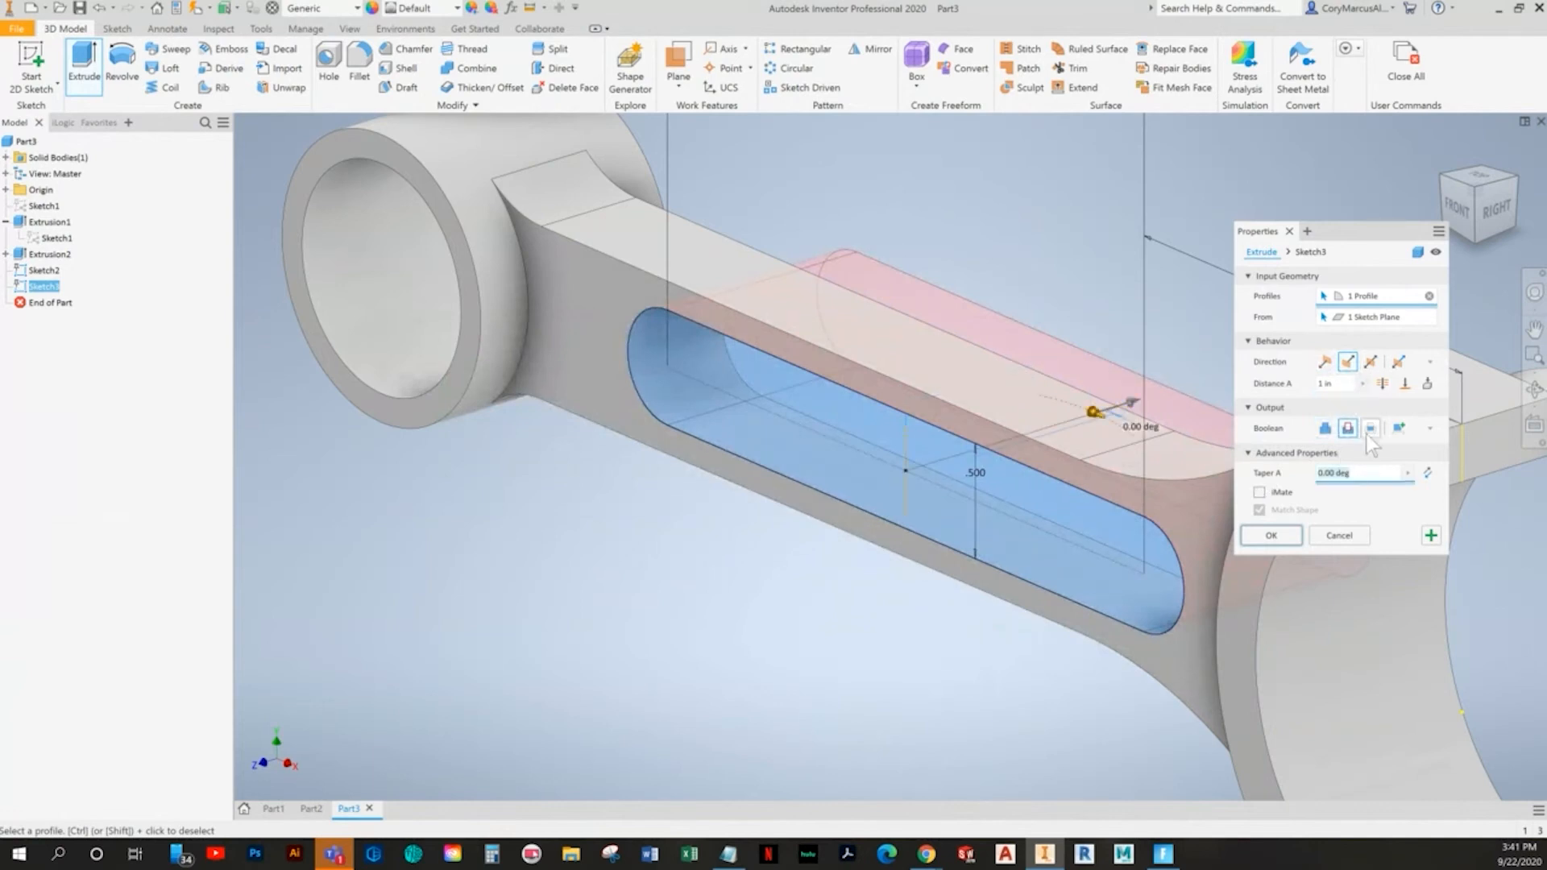
{"action": "left_click", "coordinate": [1342, 385]}
{"action": "type", "text": ".25"}
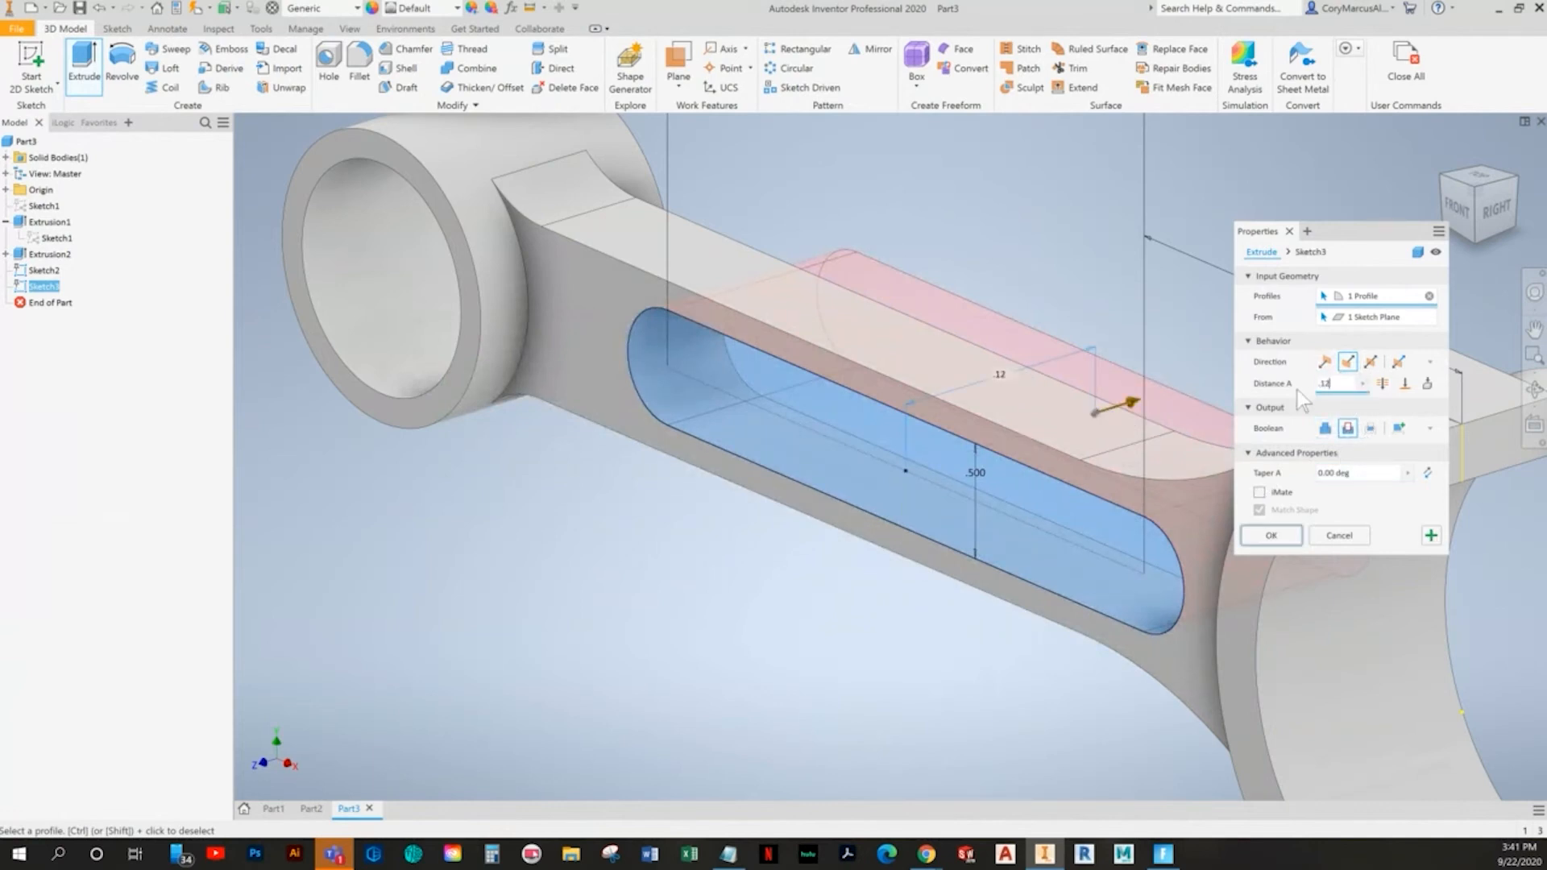
{"action": "left_click", "coordinate": [1271, 535]}
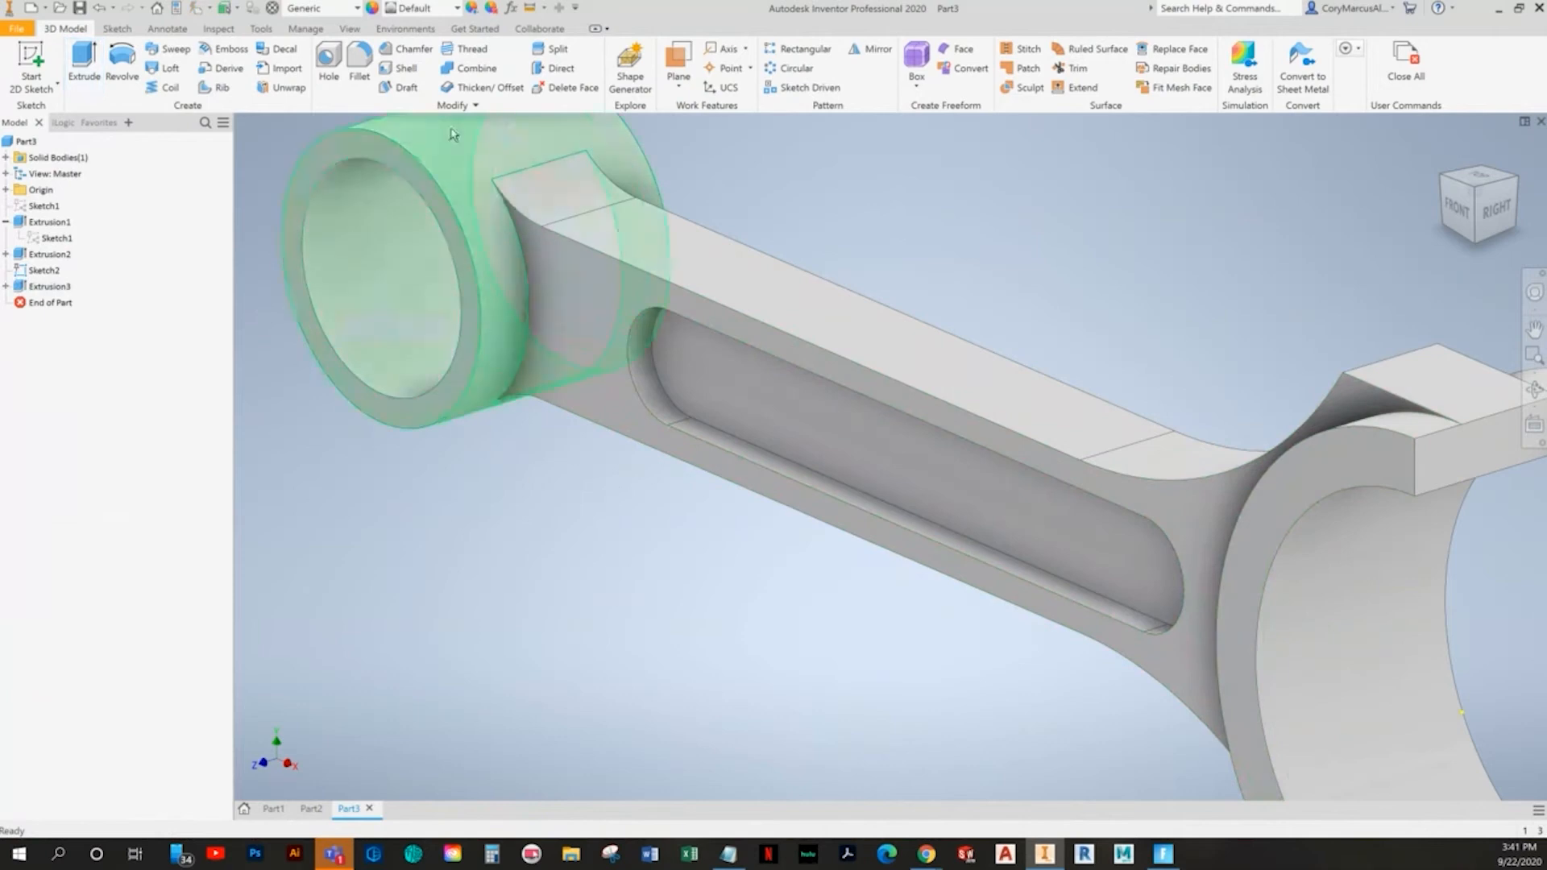
- Mirror the slot cut in the shank's front face about the XY Plane to the back face
{"action": "key", "text": "Home"}
{"action": "left_click", "coordinate": [870, 65]}
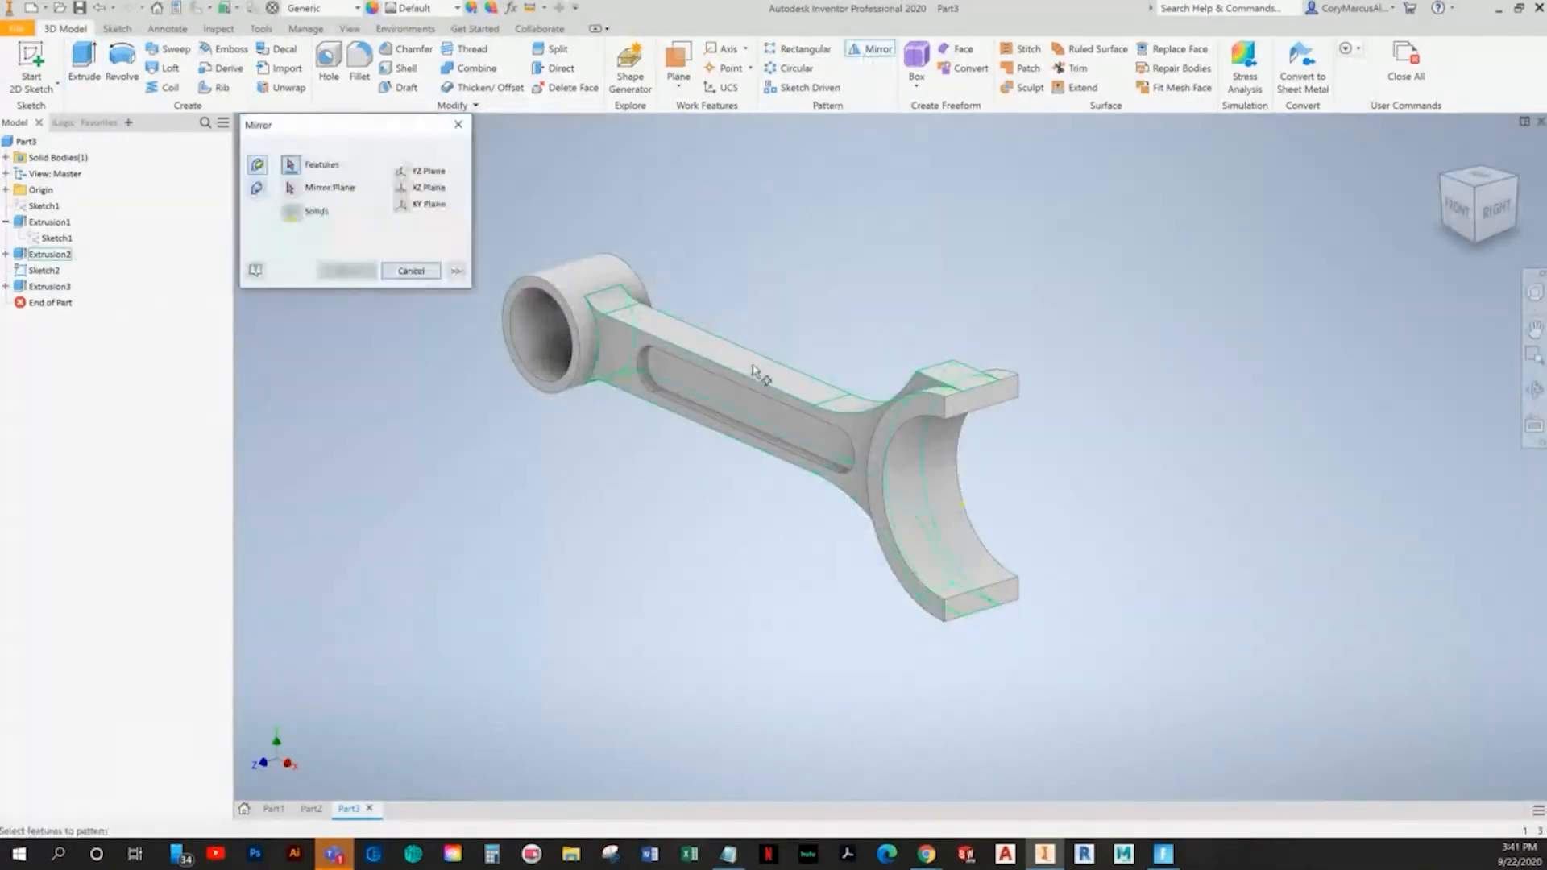
{"action": "left_click", "coordinate": [713, 387]}
{"action": "left_click", "coordinate": [290, 189]}
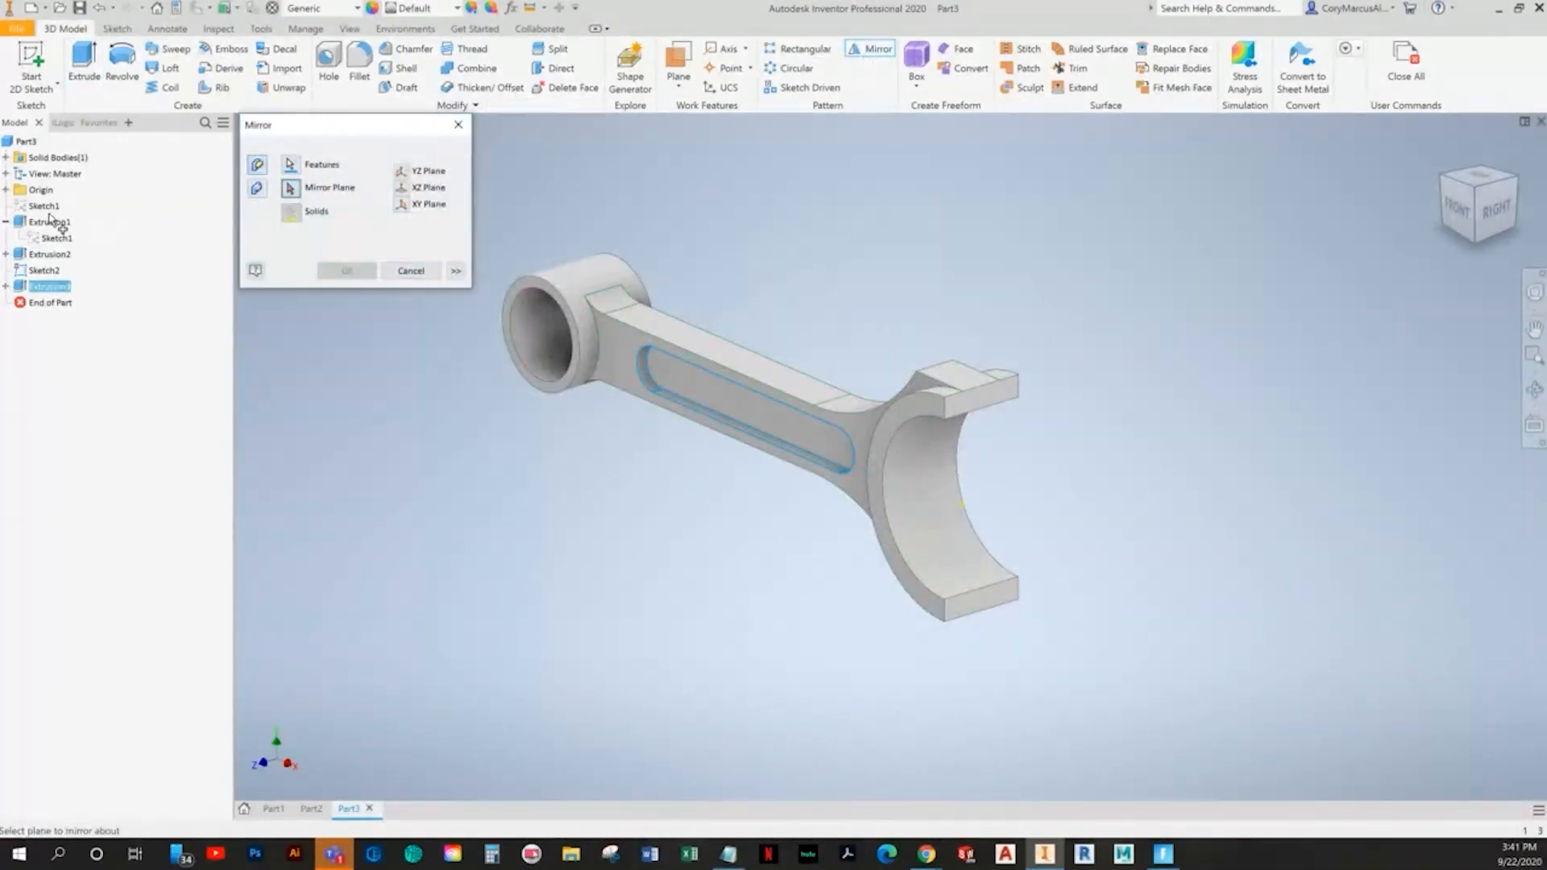
{"action": "left_click", "coordinate": [8, 190]}
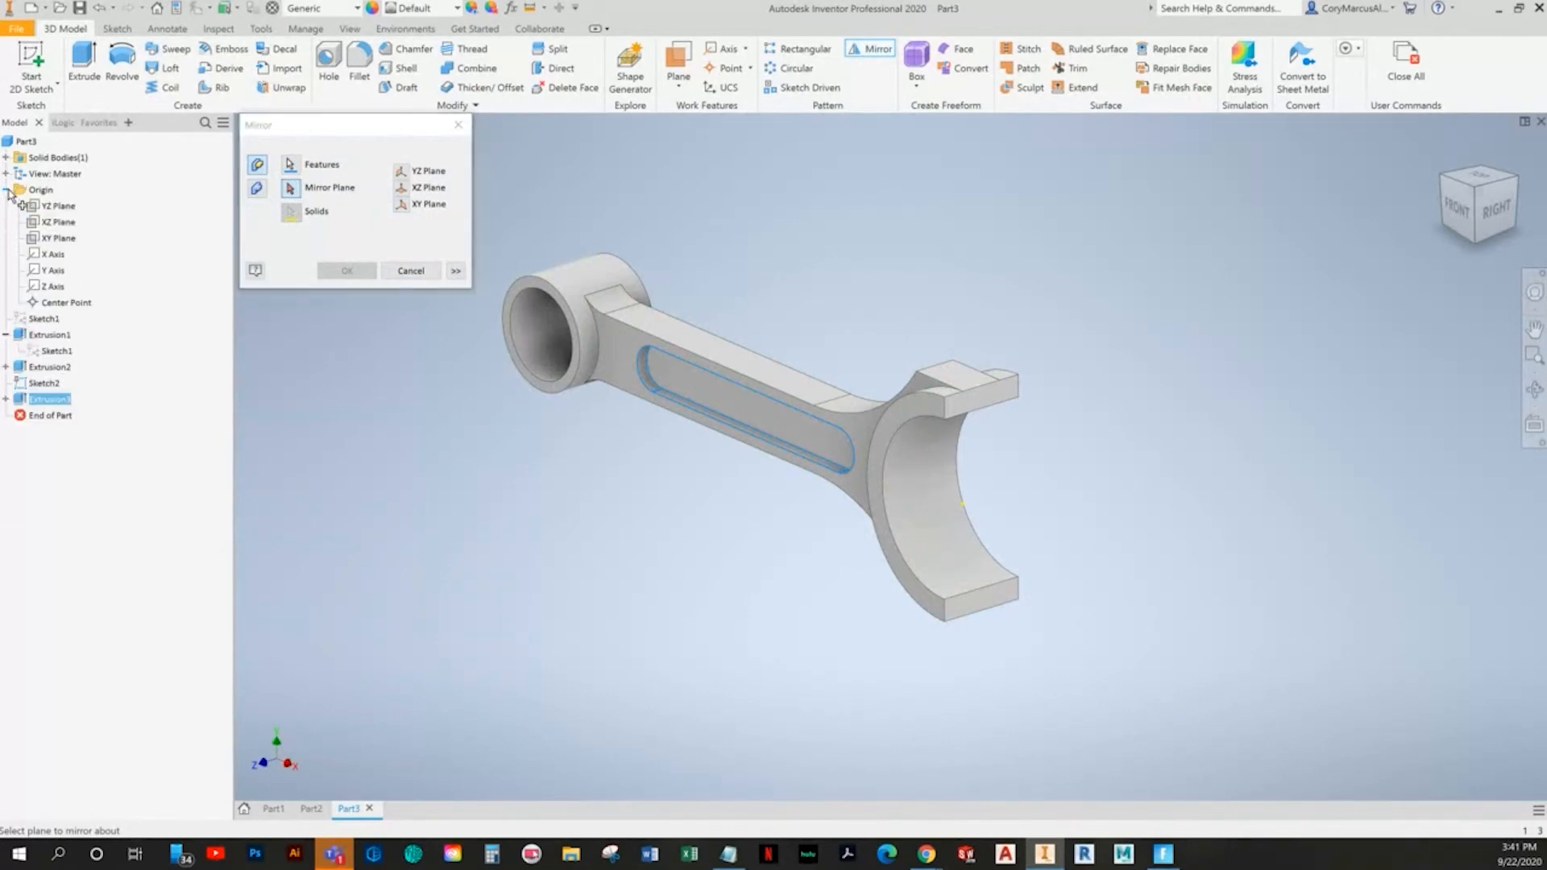
{"action": "left_click", "coordinate": [53, 239]}
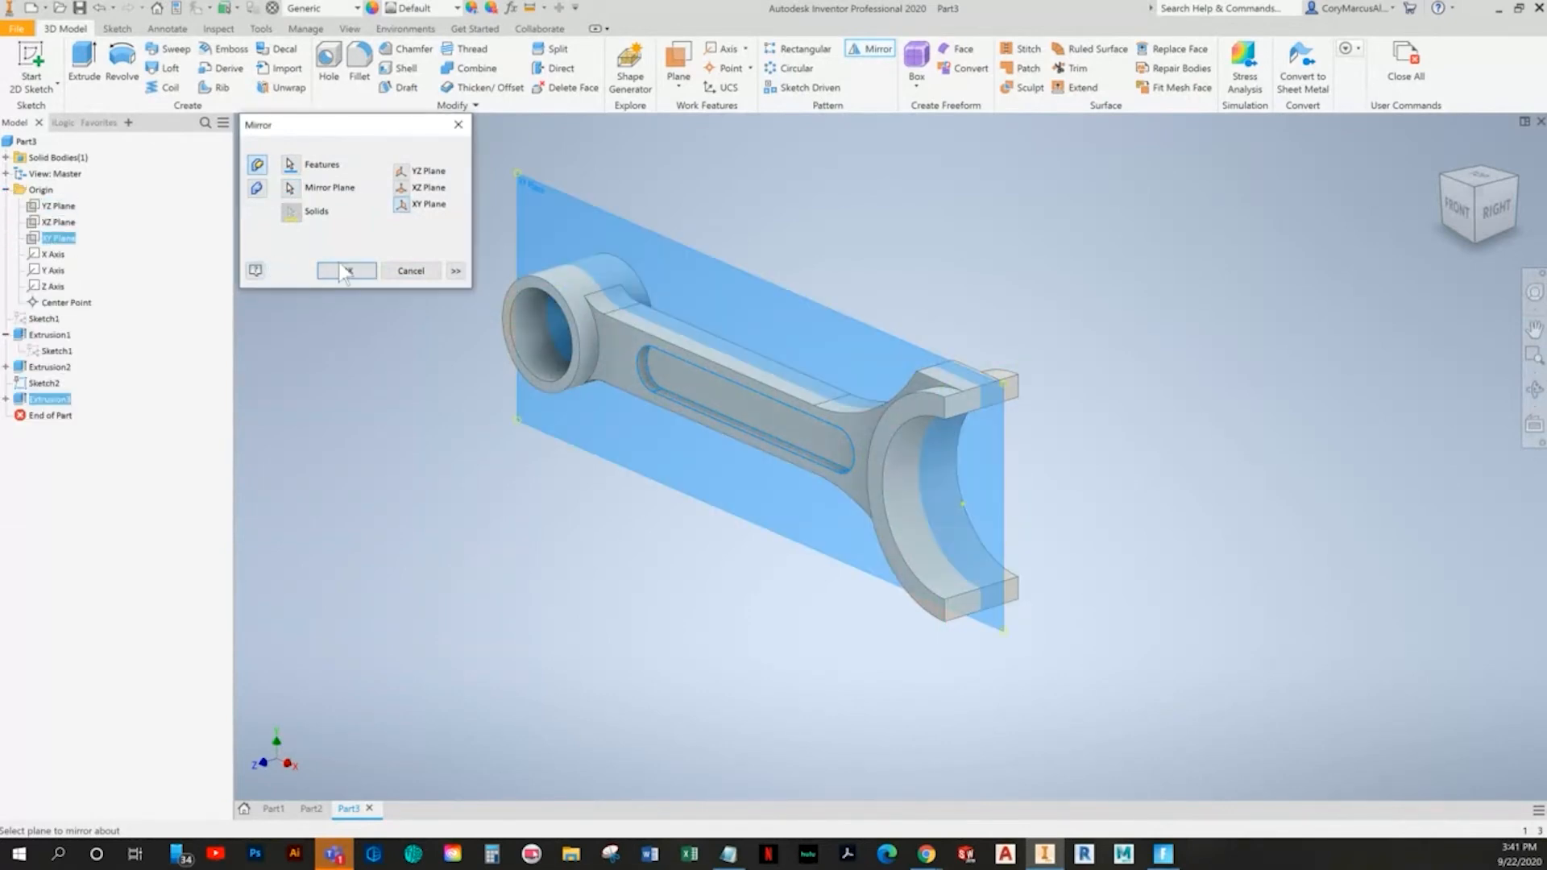
{"action": "left_click", "coordinate": [335, 268]}
- Compare the part with the connecting rod drawing on the browser's textbook page and return to Inventor
{"action": "middle_click_drag", "start_coordinate": [989, 340], "coordinate": [838, 405], "text": "shift"}
{"action": "scroll", "coordinate": [824, 440], "scroll_direction": "up", "scroll_amount": 3}
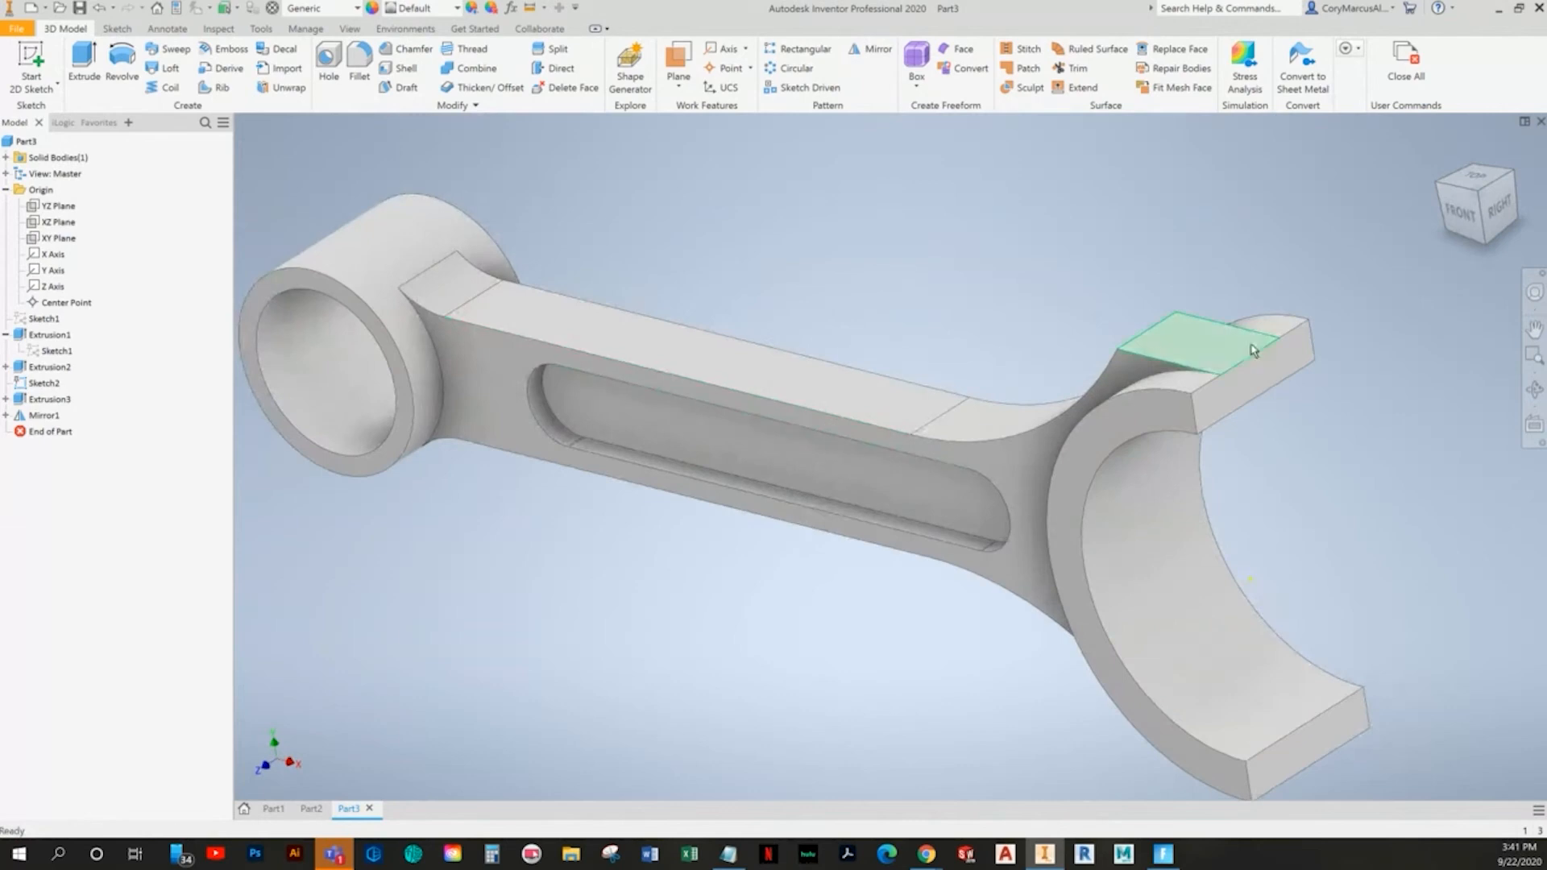
{"action": "key", "text": "alt+Tab"}
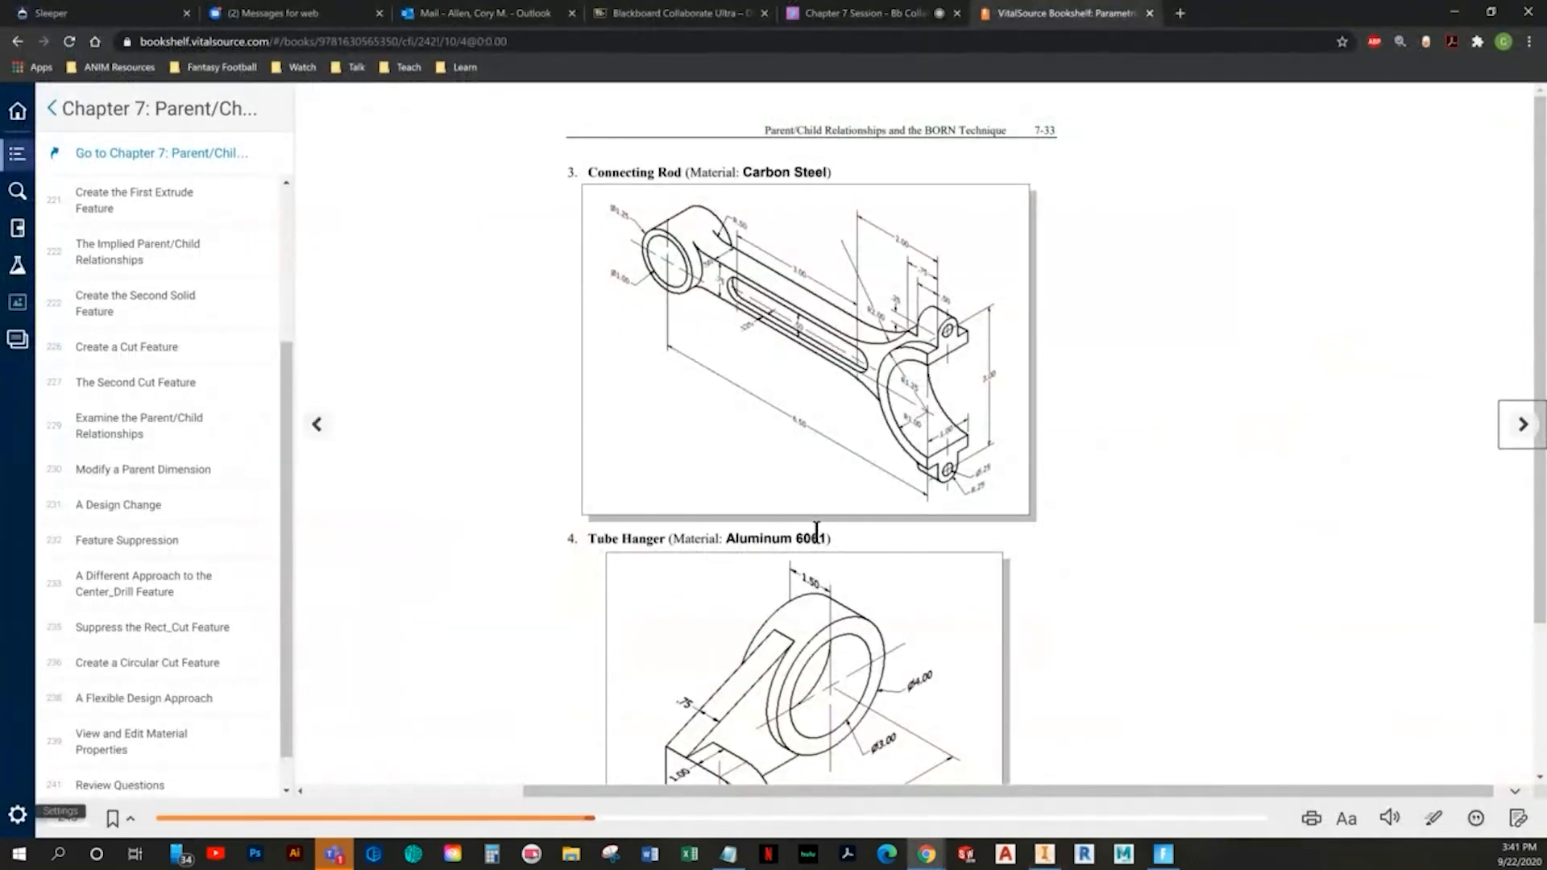
{"action": "key", "text": "alt+Tab"}
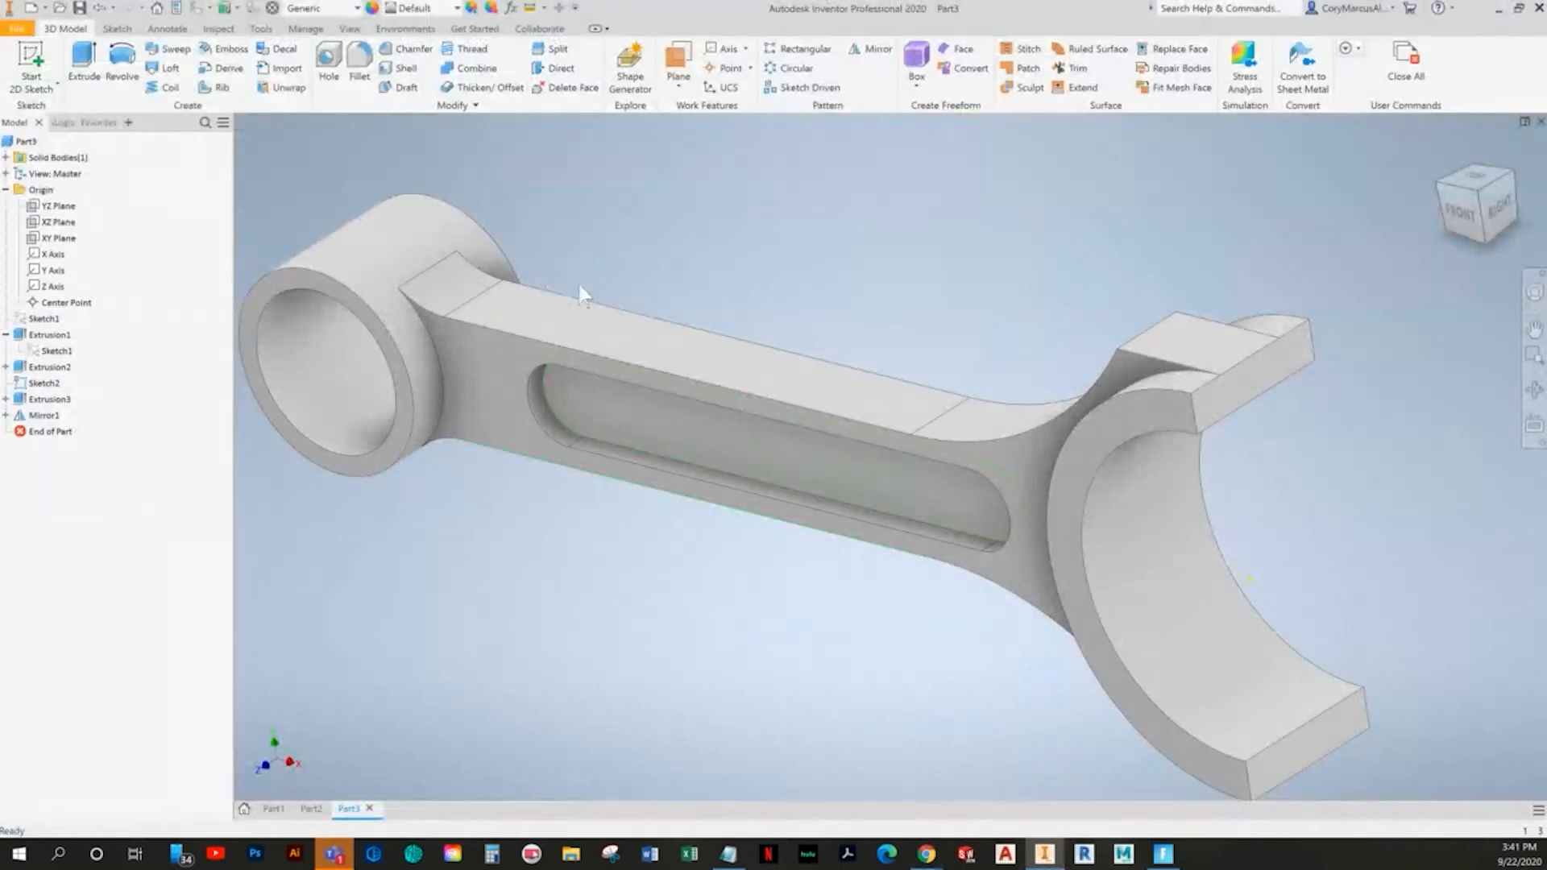
{"action": "key", "text": "alt+Tab"}
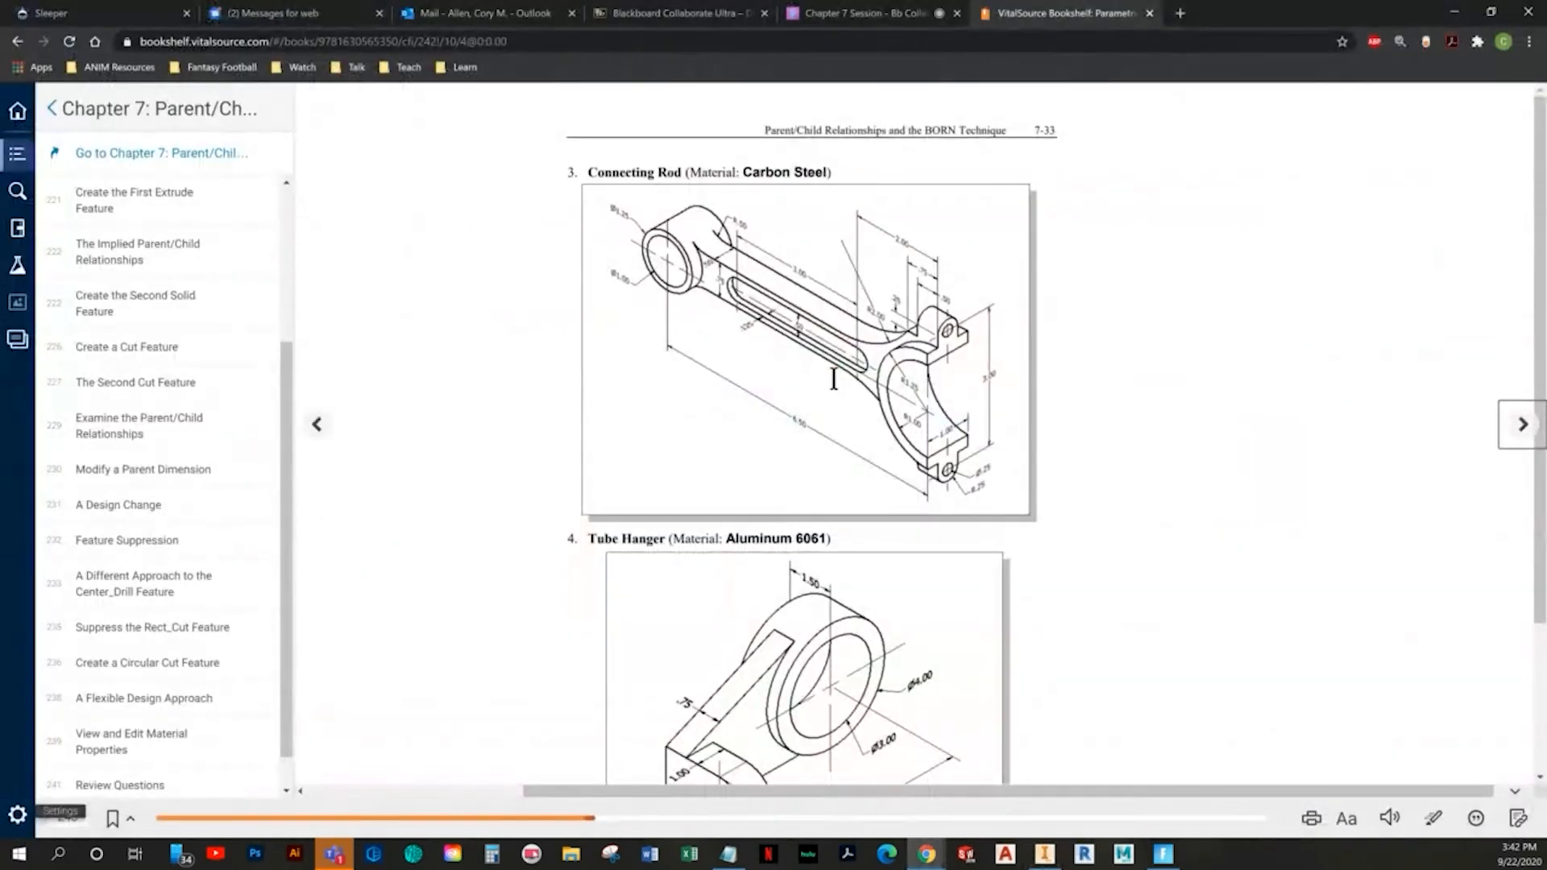
{"action": "key", "text": "alt+Tab"}
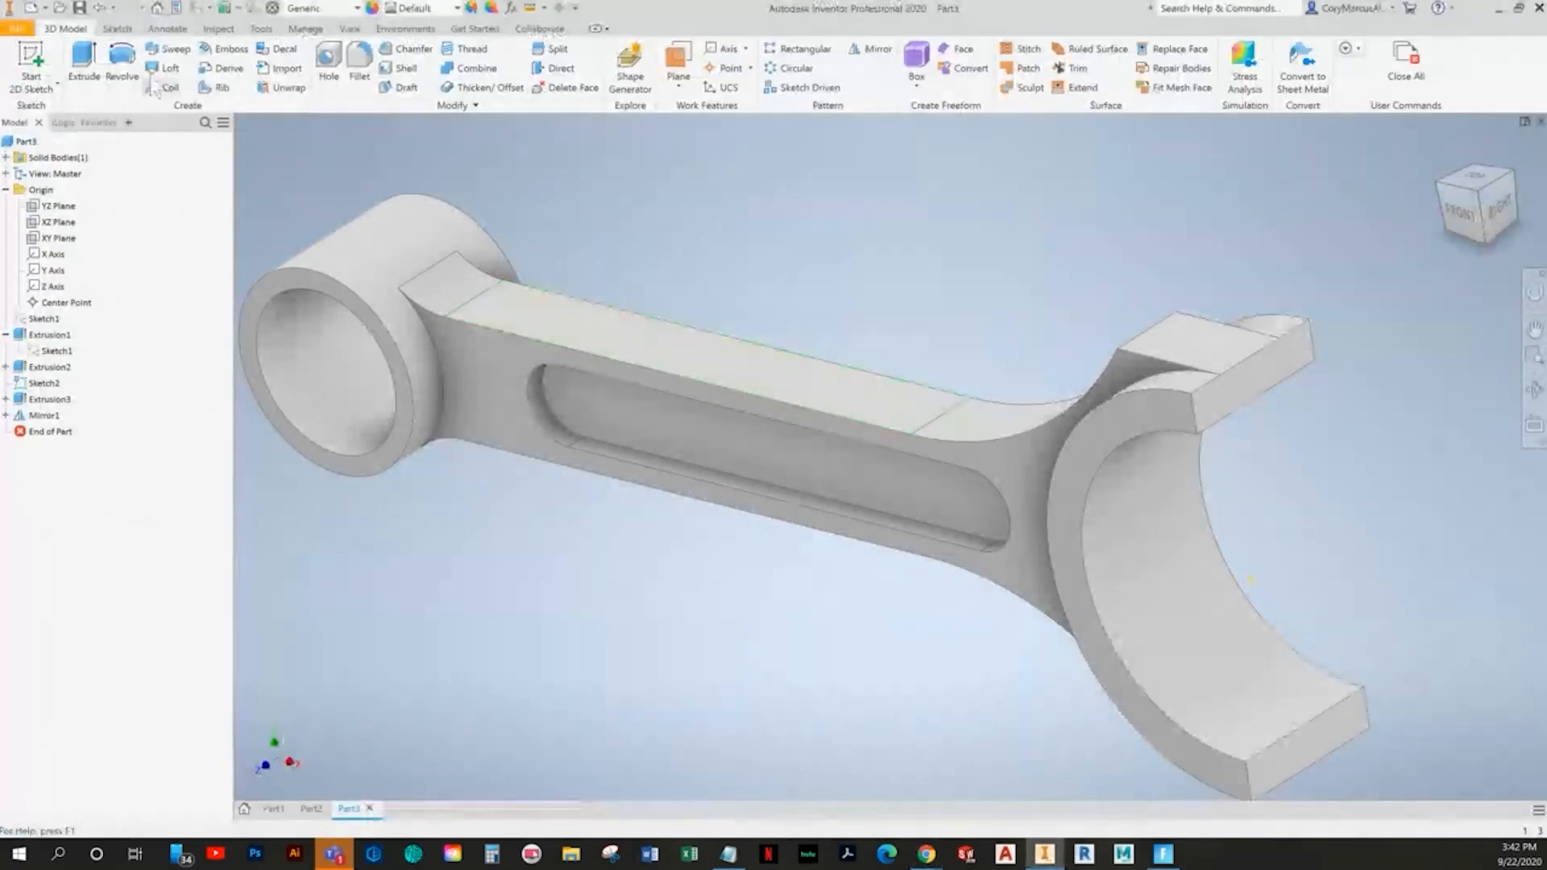
- Start a sketch on the flat upper end face of the half-round big end and project its top edge
{"action": "left_click", "coordinate": [1233, 364]}
{"action": "left_click", "coordinate": [100, 8]}
{"action": "mouse_move", "coordinate": [759, 604]}
{"action": "middle_mouse_down", "text": "shift"}
{"action": "mouse_move", "coordinate": [664, 556]}
{"action": "mouse_move", "coordinate": [632, 516]}
{"action": "middle_mouse_up", "text": "shift"}
{"action": "left_click", "coordinate": [32, 60]}
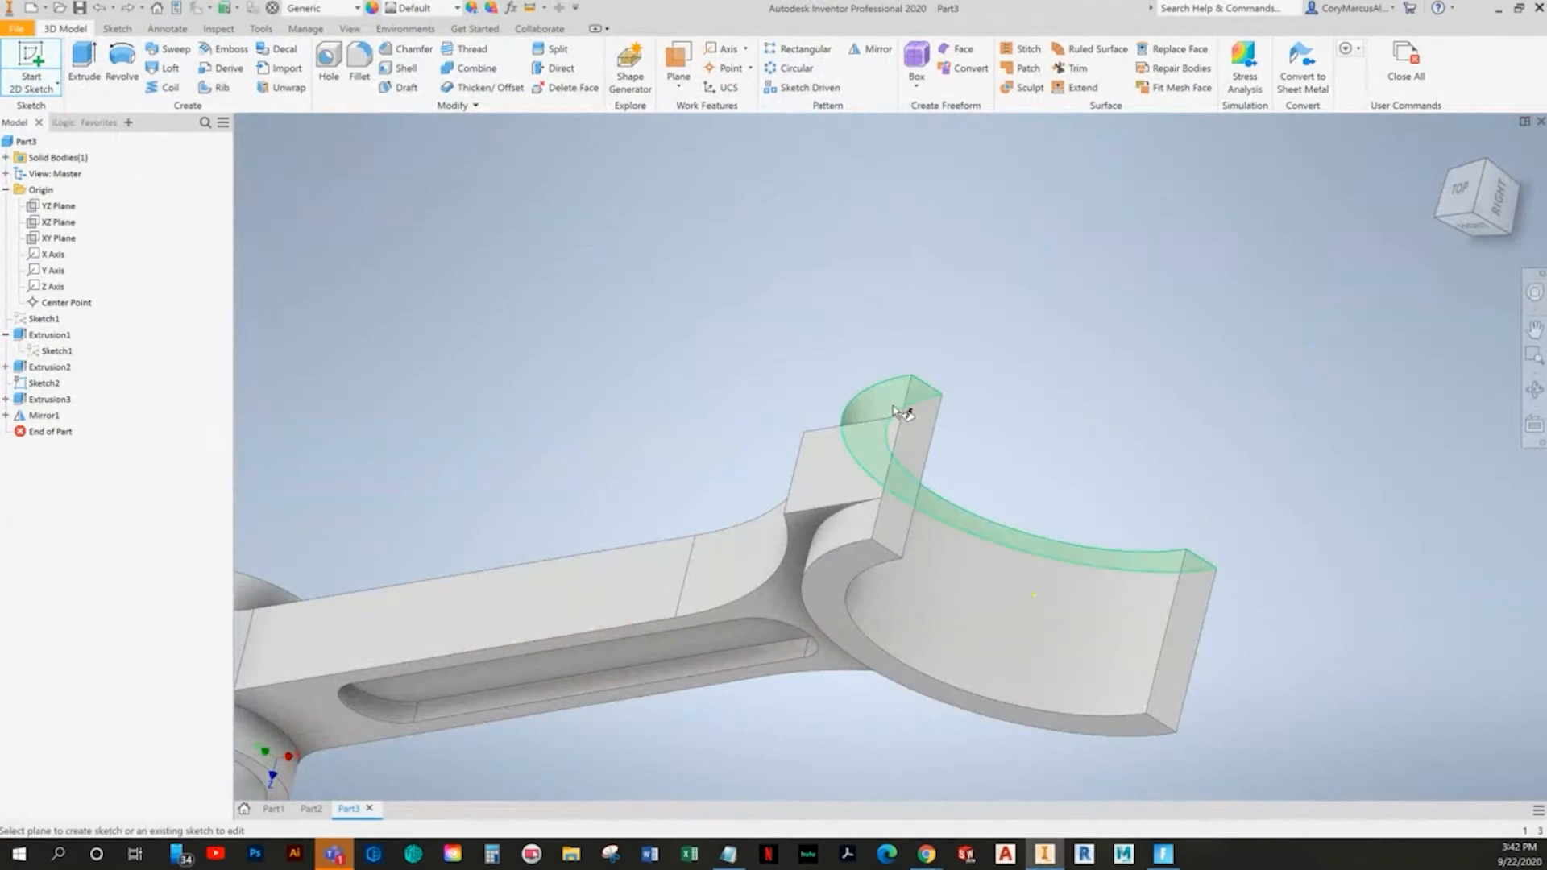
{"action": "left_click", "coordinate": [923, 415]}
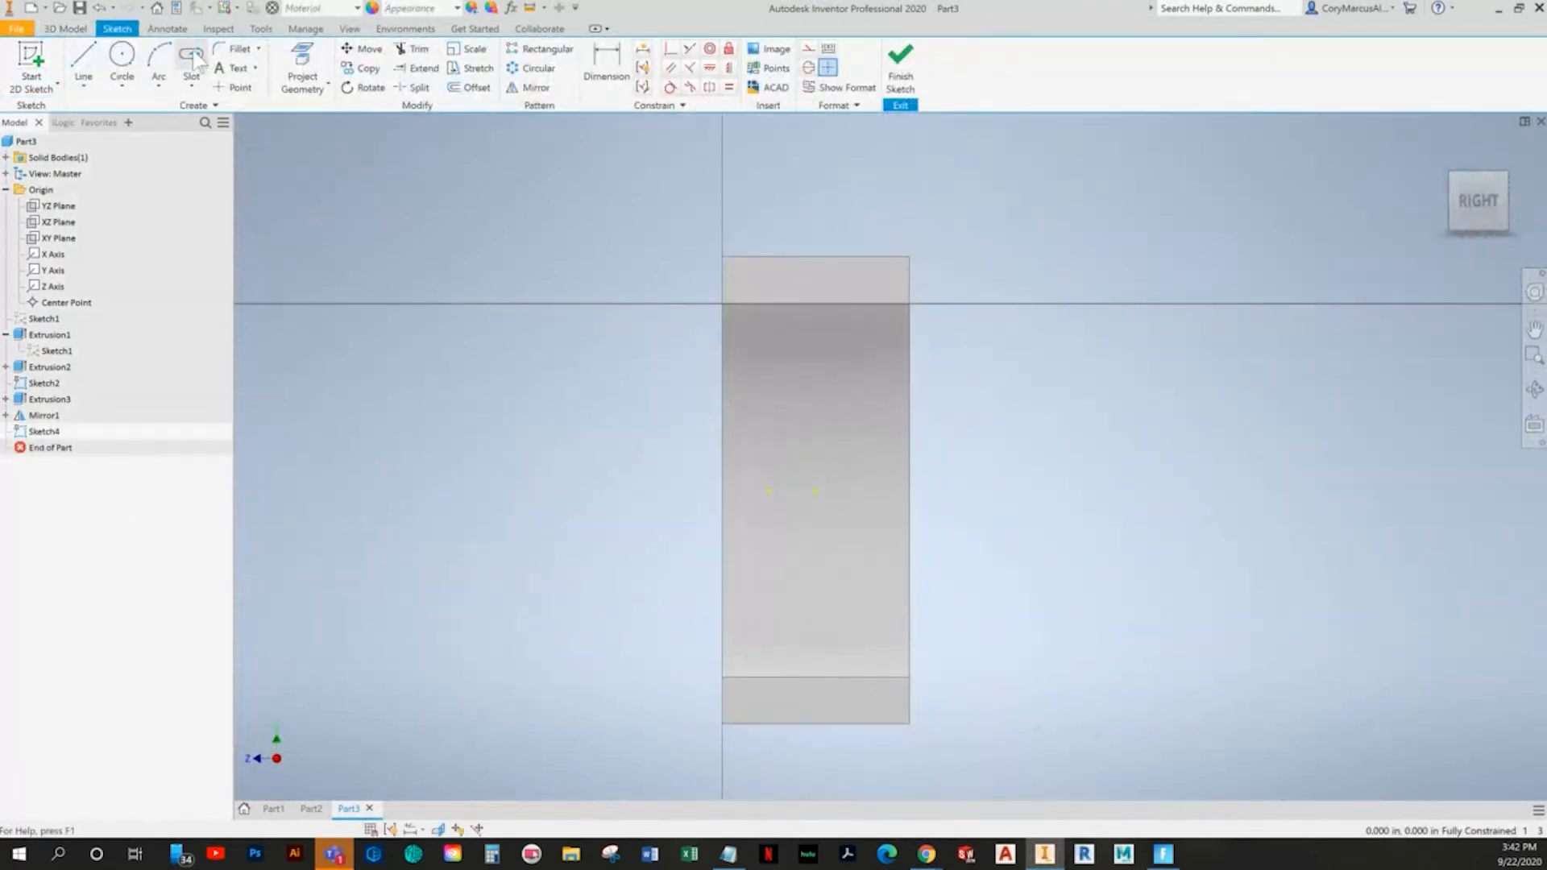
{"action": "left_click", "coordinate": [280, 50]}
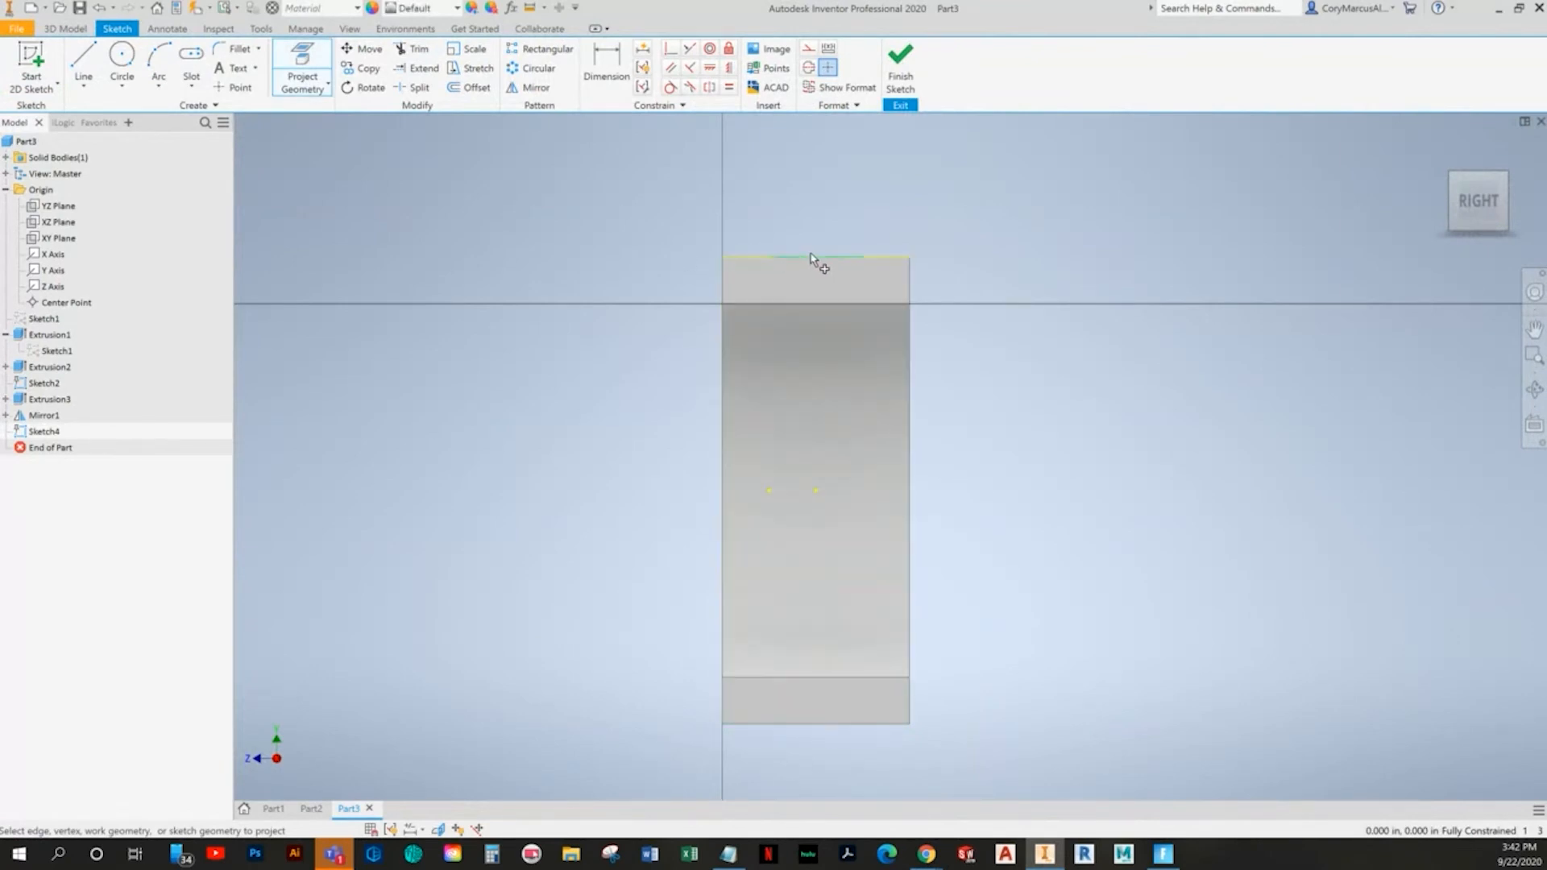
{"action": "key", "text": "Escape"}
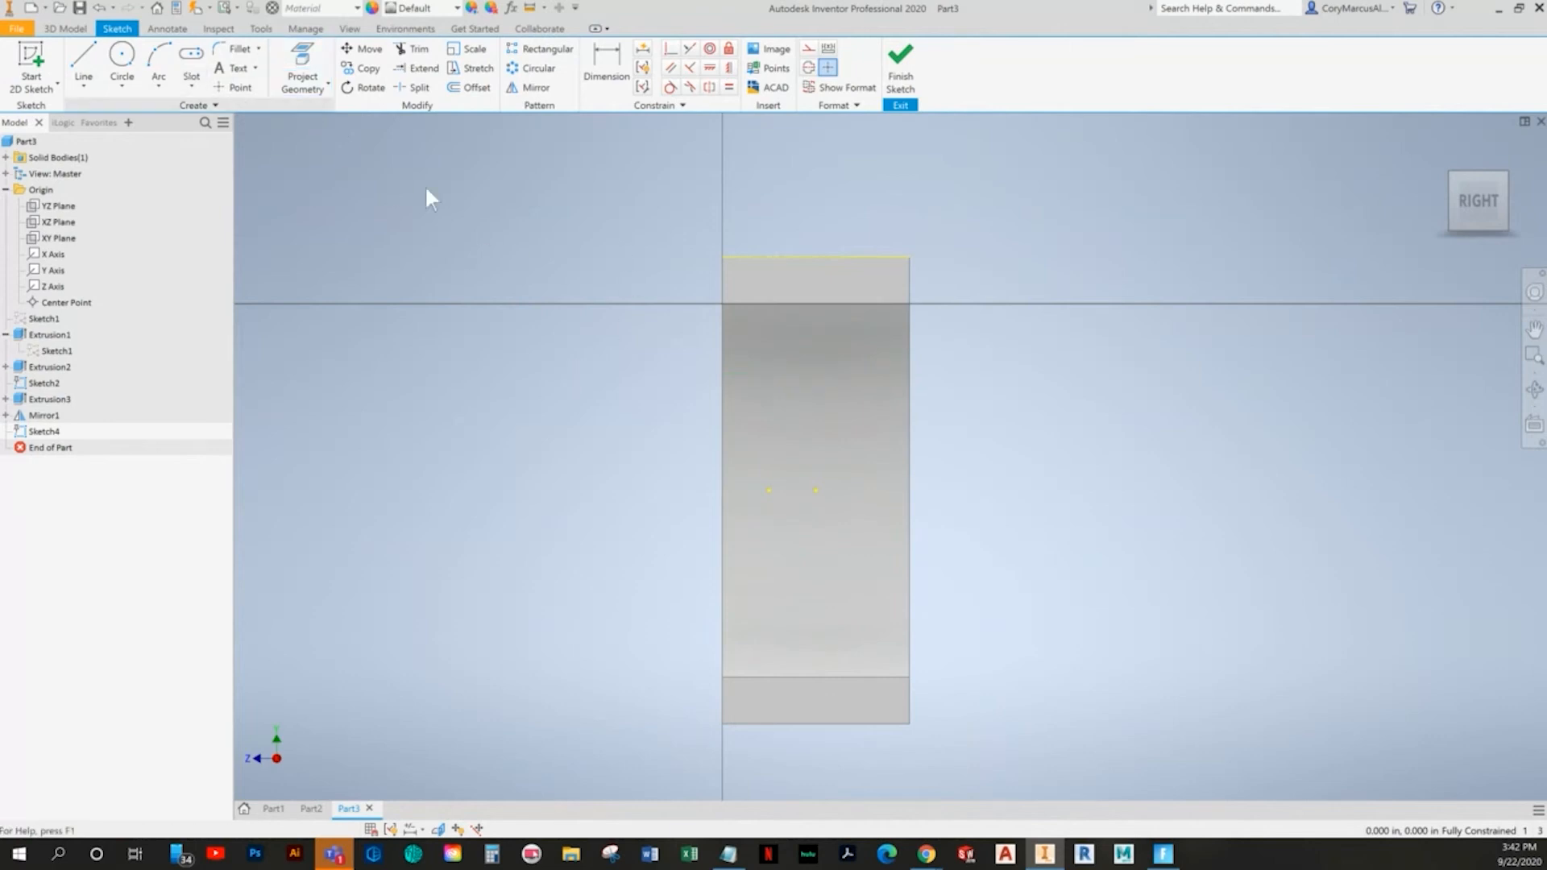
- Sketch two vertical lines, the first about 0.56 in long, rising across the end face's top edge
{"action": "middle_click_drag", "start_coordinate": [335, 131], "coordinate": [363, 245]}
{"action": "left_click", "coordinate": [85, 74]}
{"action": "scroll", "coordinate": [721, 306], "scroll_direction": "down", "scroll_amount": 3}
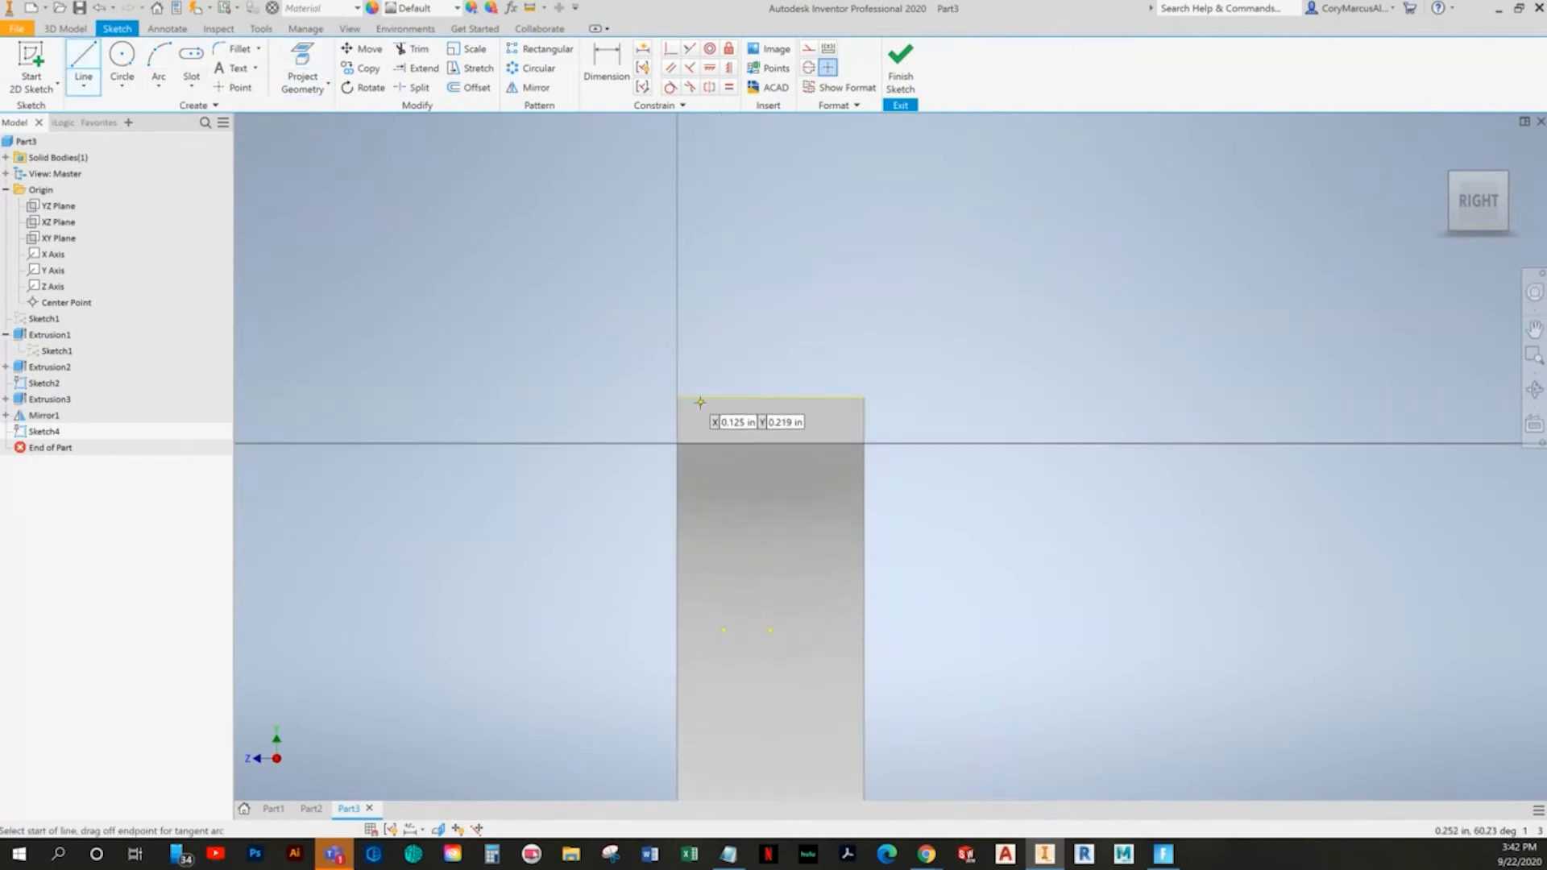
{"action": "left_click", "coordinate": [708, 410]}
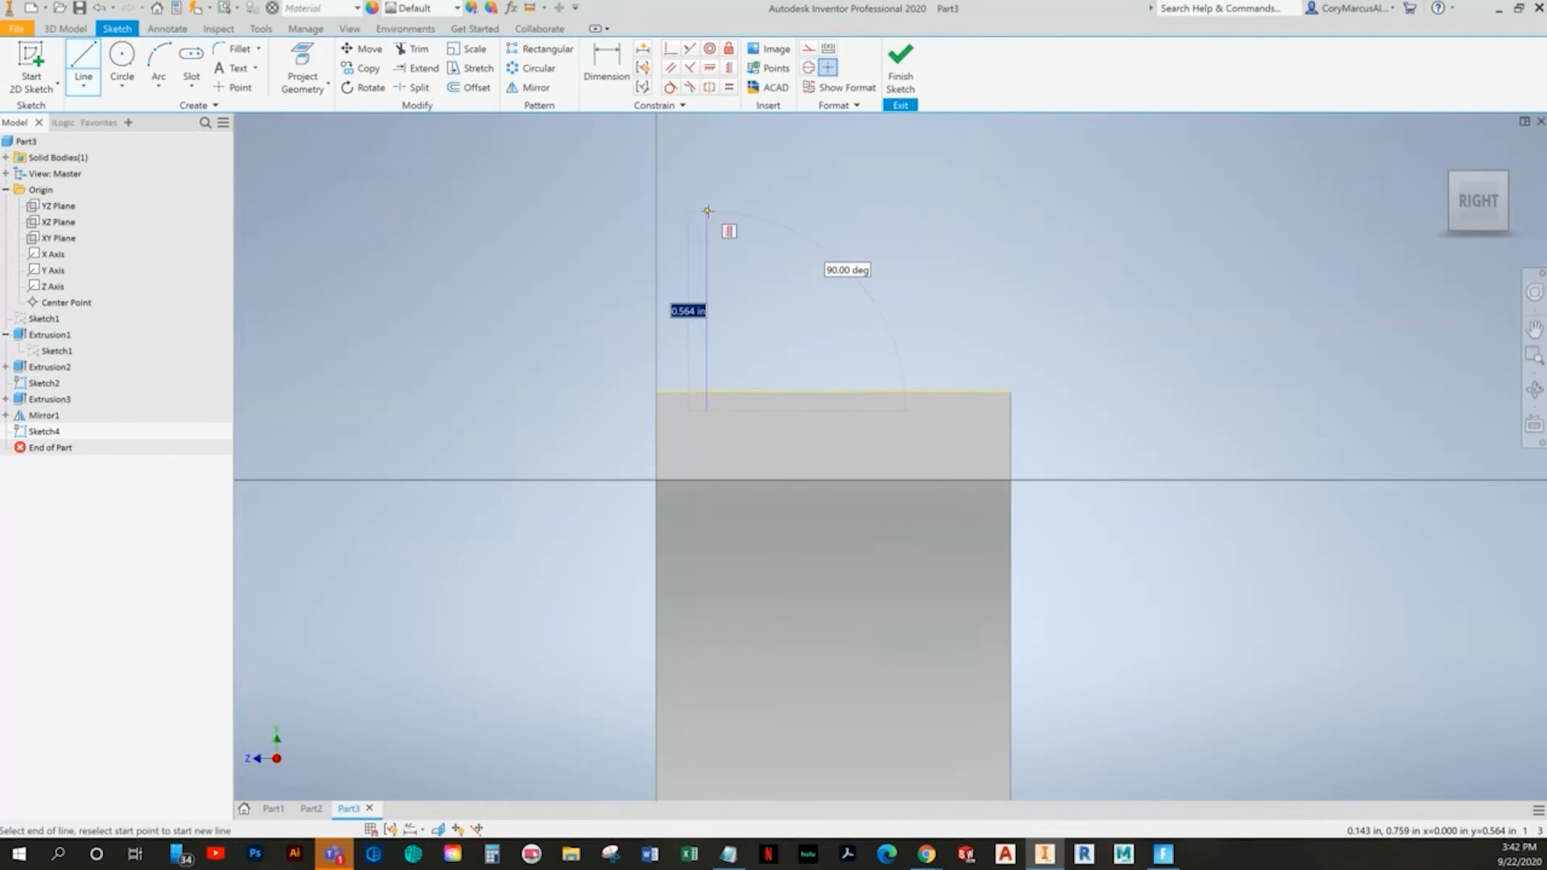
{"action": "left_click", "coordinate": [705, 208]}
{"action": "left_click", "coordinate": [930, 421]}
{"action": "left_click", "coordinate": [931, 208]}
- Draw a circle near the lines' upper ends and make it tangent to both vertical lines
{"action": "left_click", "coordinate": [122, 57]}
{"action": "left_click", "coordinate": [824, 261]}
{"action": "left_click", "coordinate": [883, 241]}
{"action": "key", "text": "Escape"}
{"action": "left_click", "coordinate": [707, 228]}
{"action": "left_click", "coordinate": [777, 235]}
{"action": "left_click", "coordinate": [930, 255]}
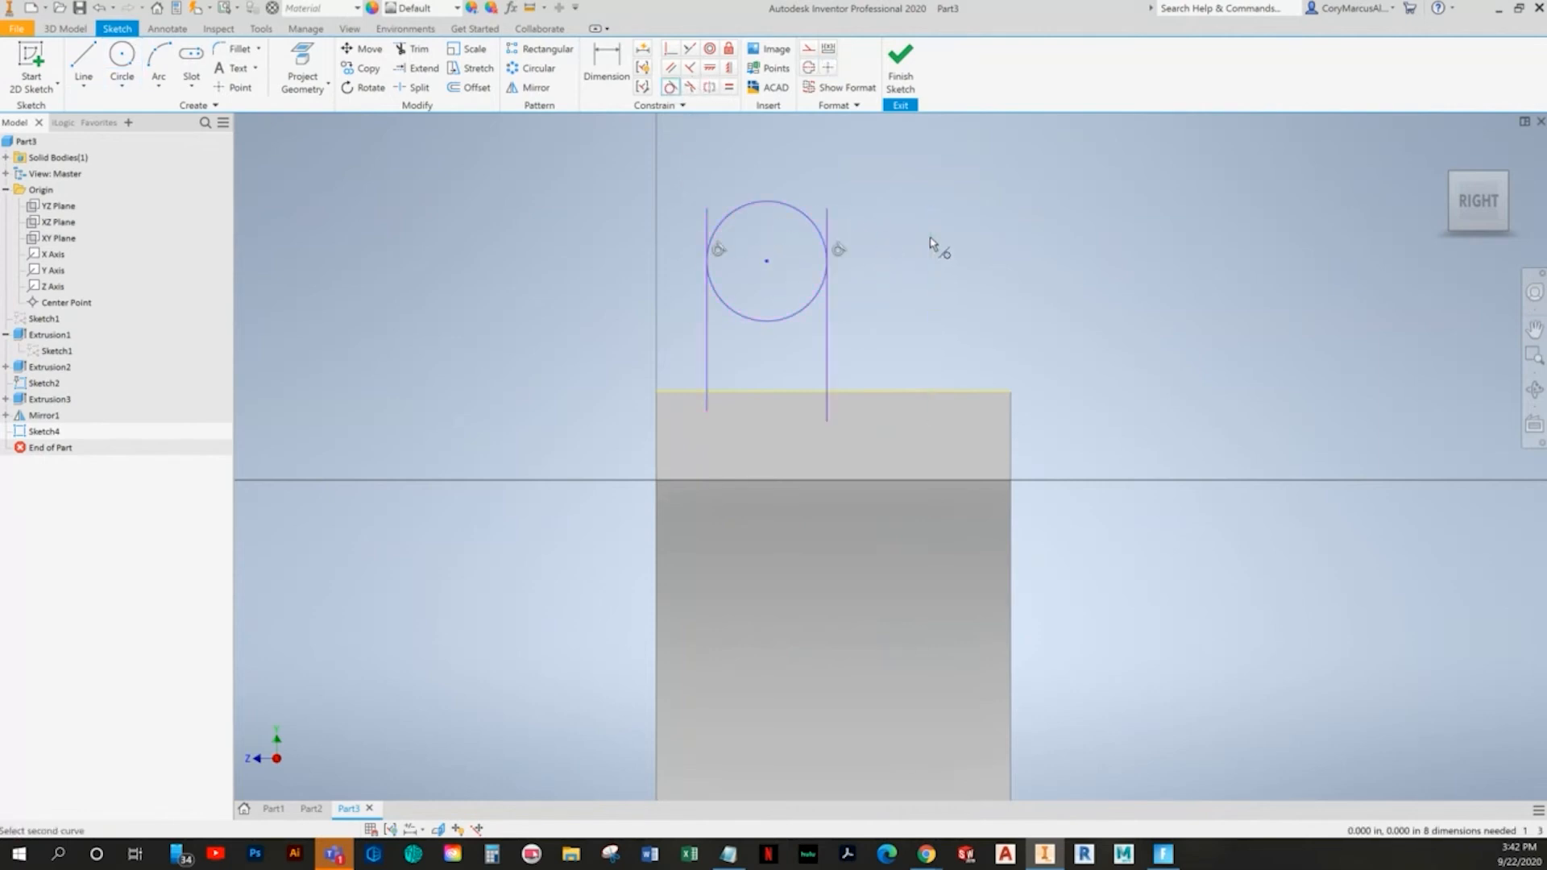
- Trim the excess line ends and the circle's lower half to leave a round-topped lug profile on the edge
{"action": "left_click", "coordinate": [412, 49]}
{"action": "scroll", "coordinate": [863, 427], "scroll_direction": "up", "scroll_amount": 3}
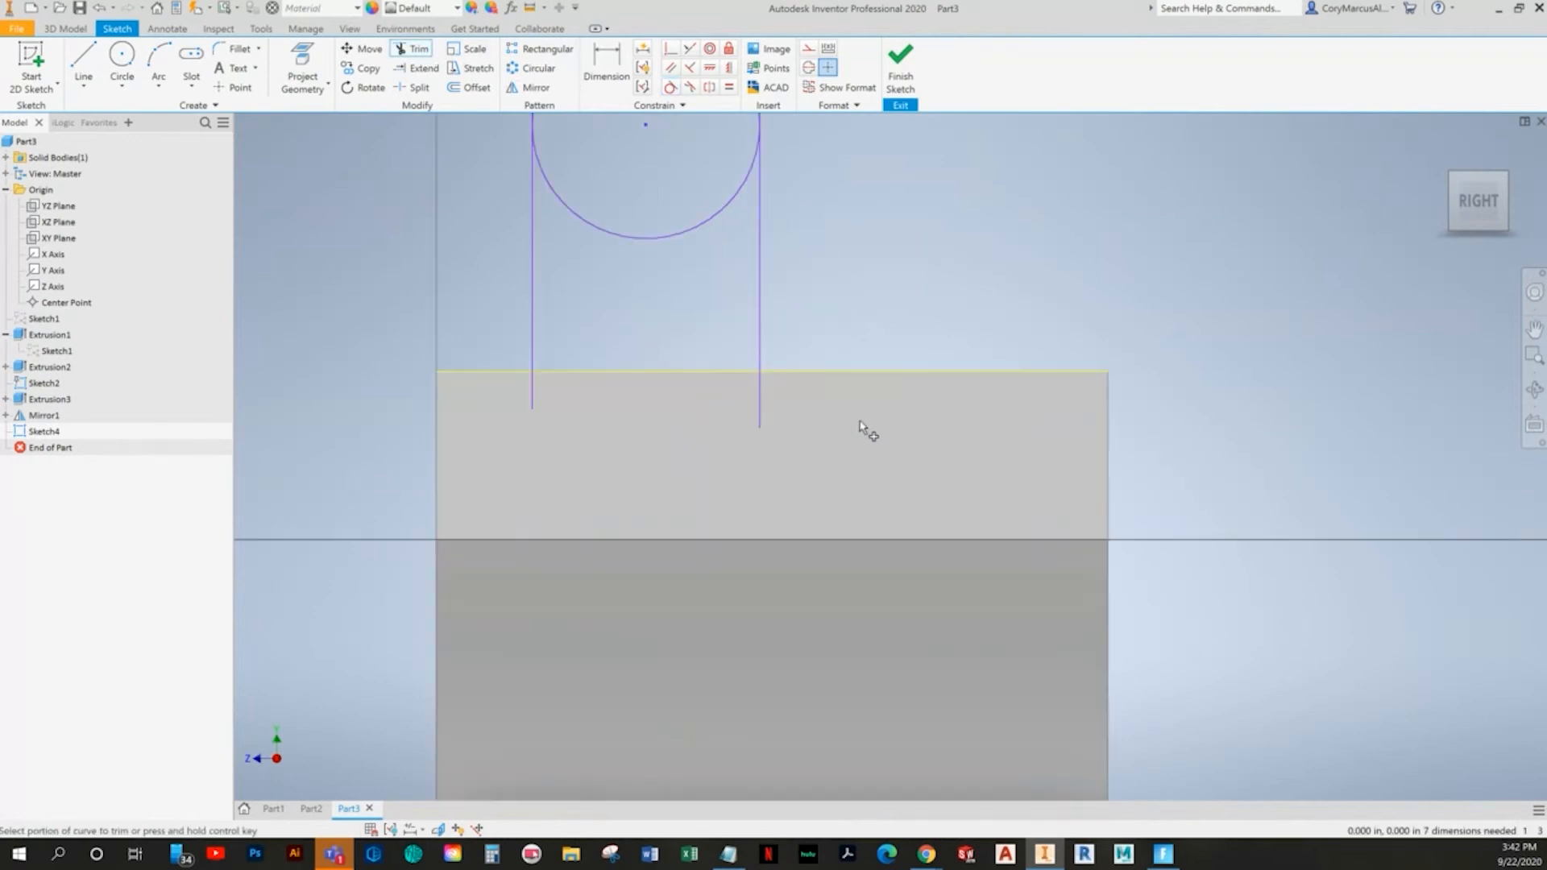
{"action": "scroll", "coordinate": [677, 483], "scroll_direction": "down", "scroll_amount": 2}
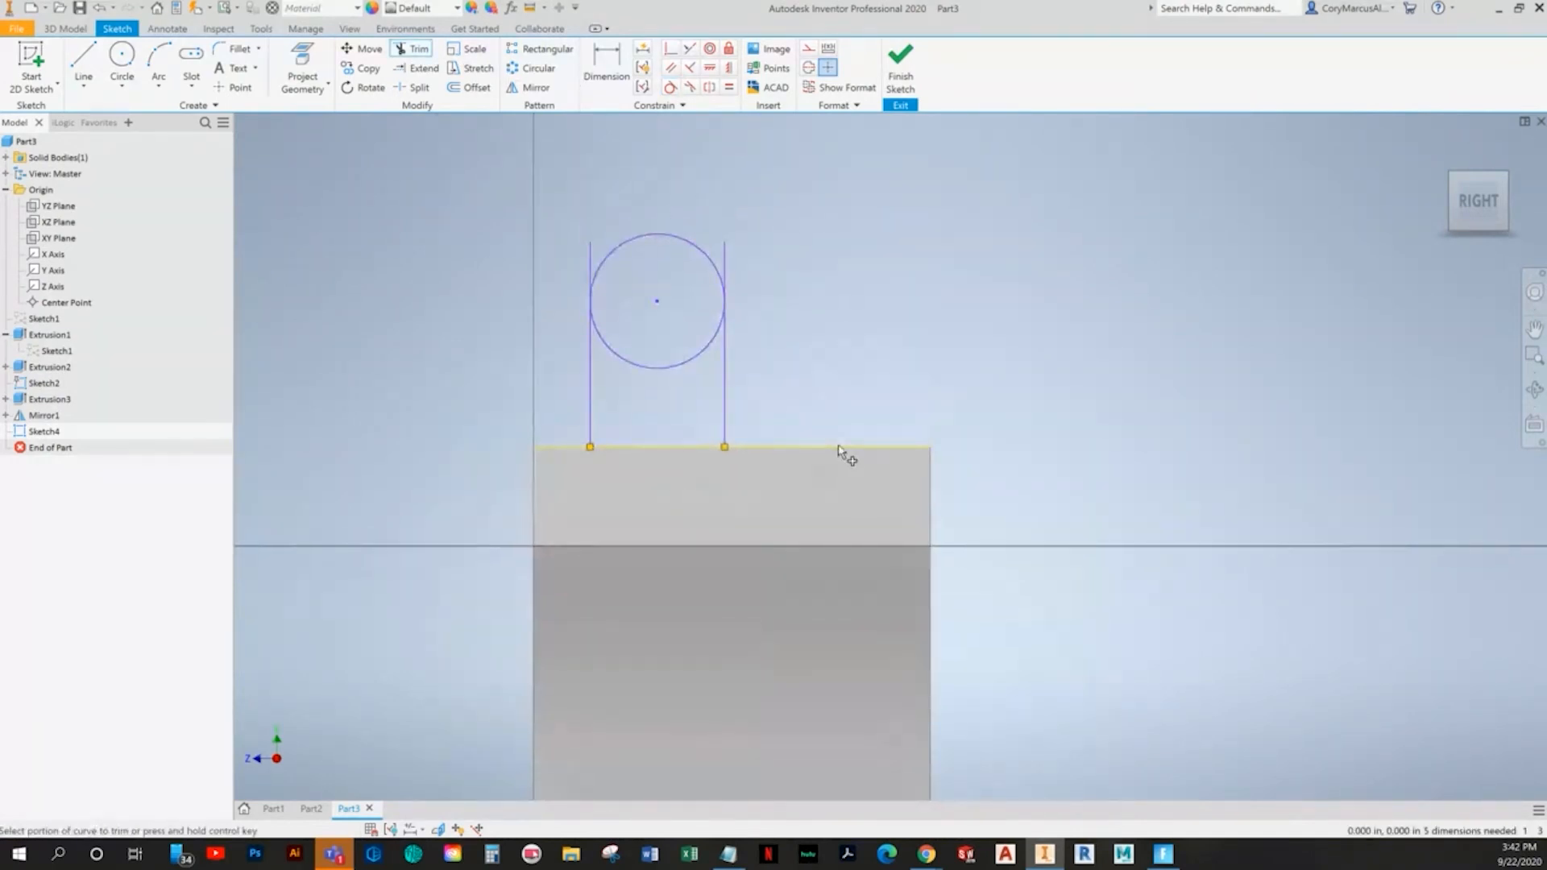
{"action": "scroll", "coordinate": [697, 251], "scroll_direction": "up", "scroll_amount": 3}
{"action": "left_click", "coordinate": [762, 252]}
{"action": "left_click", "coordinate": [506, 267]}
{"action": "left_click", "coordinate": [682, 473]}
- Check the lug height in the textbook drawing and dimension the arc's center 0.25 in above the projected top edge
{"action": "key", "text": "alt+Tab"}
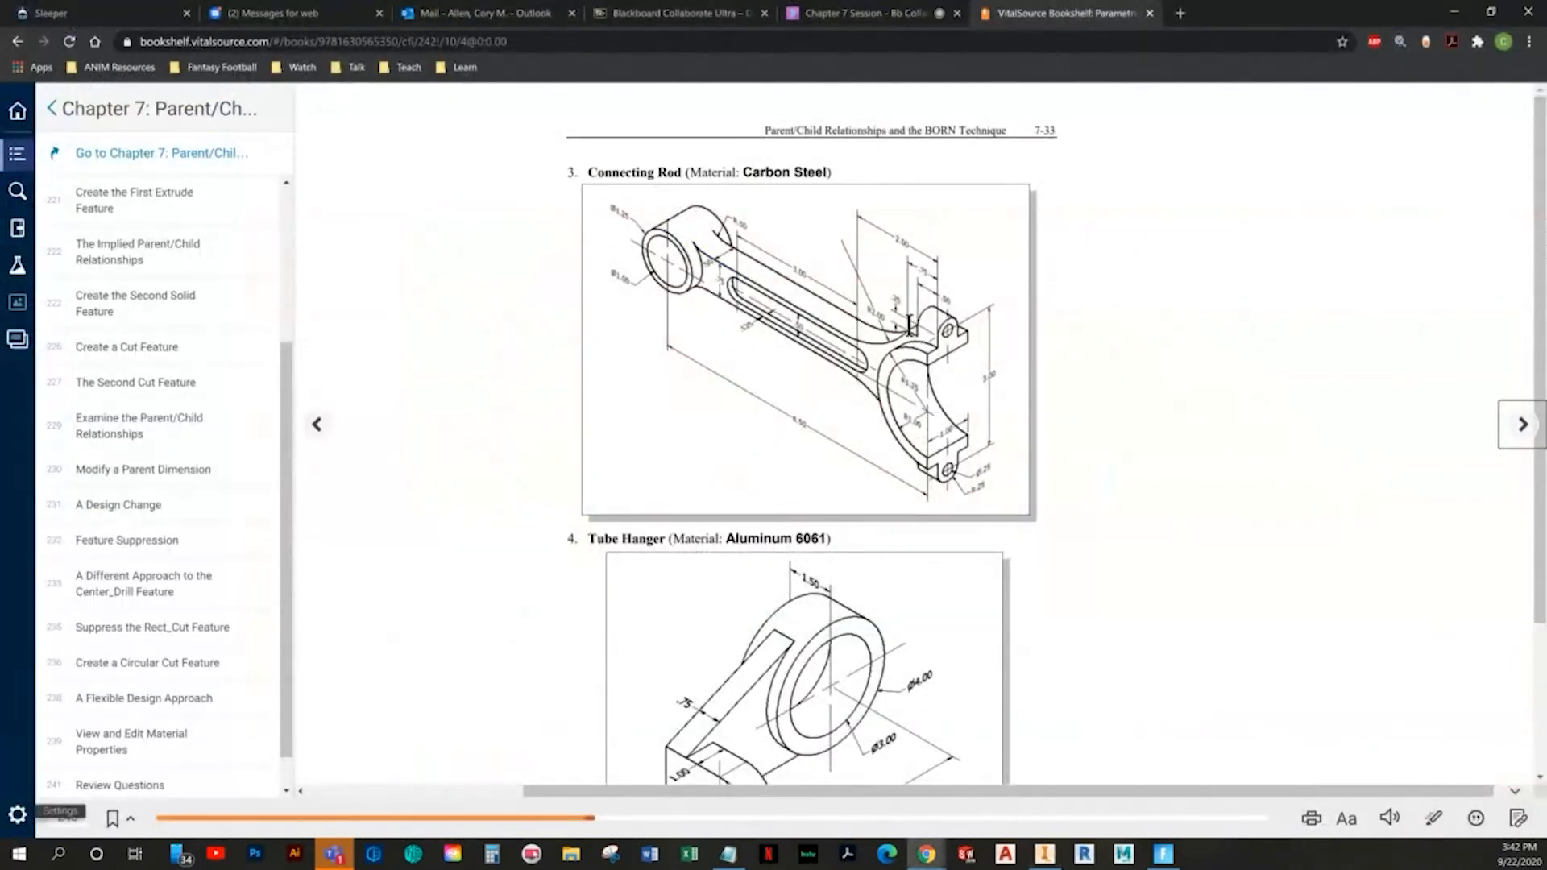
{"action": "key", "text": "alt+Tab"}
{"action": "scroll", "coordinate": [688, 473], "scroll_direction": "up", "scroll_amount": 2}
{"action": "scroll", "coordinate": [832, 259], "scroll_direction": "down", "scroll_amount": 2}
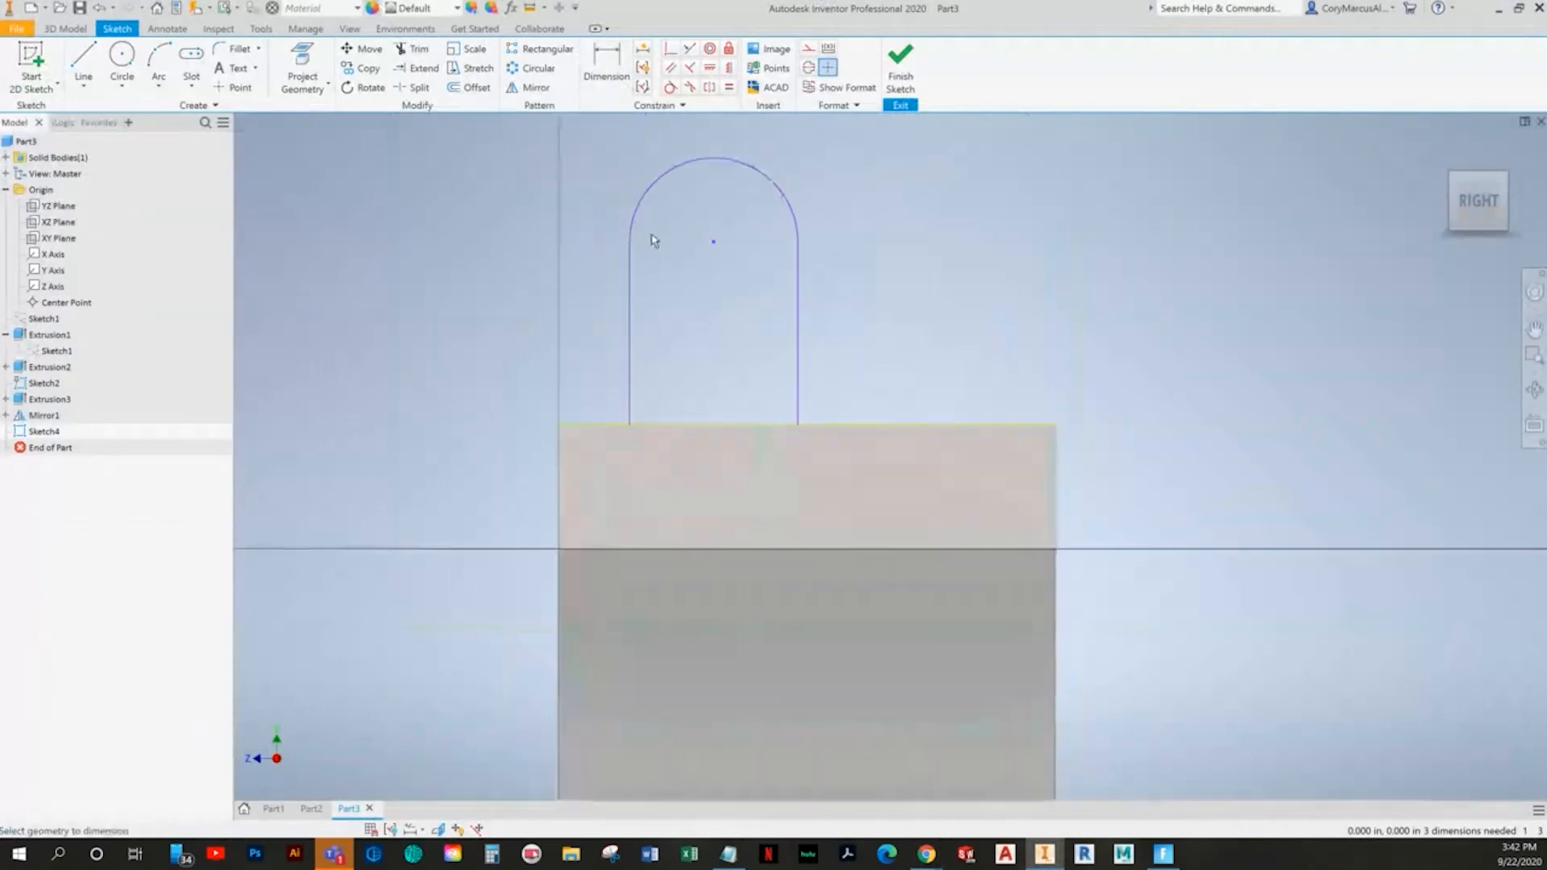
{"action": "left_click", "coordinate": [600, 424]}
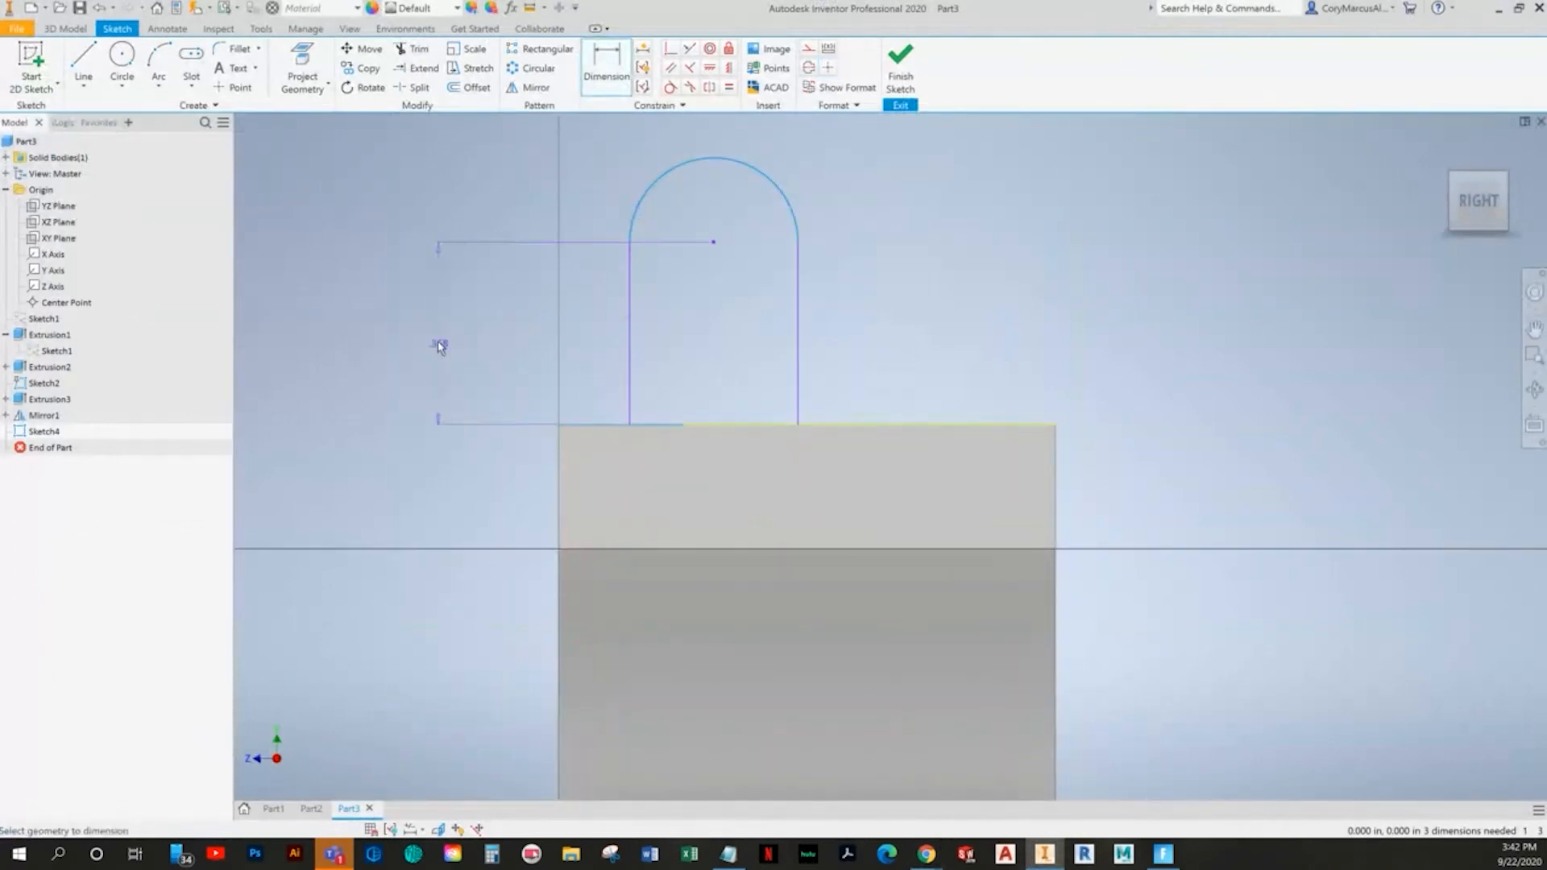
{"action": "left_click", "coordinate": [428, 342]}
{"action": "type", "text": ".25"}
{"action": "key", "text": "Return"}
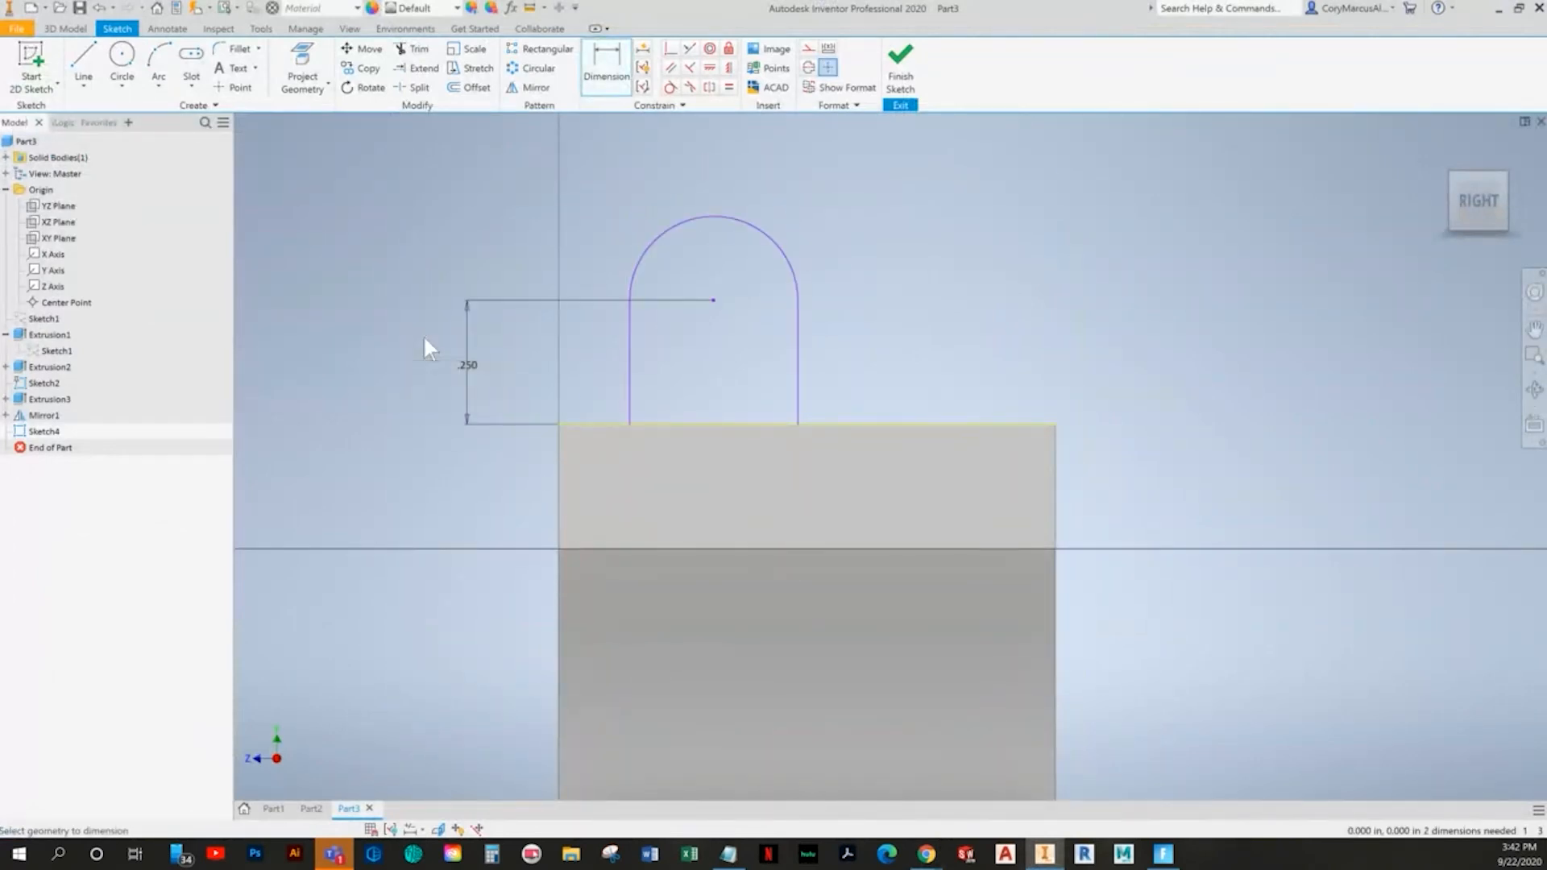
- Align the arc's center vertically with the center point of the end face to center the lug profile
{"action": "left_click", "coordinate": [710, 69]}
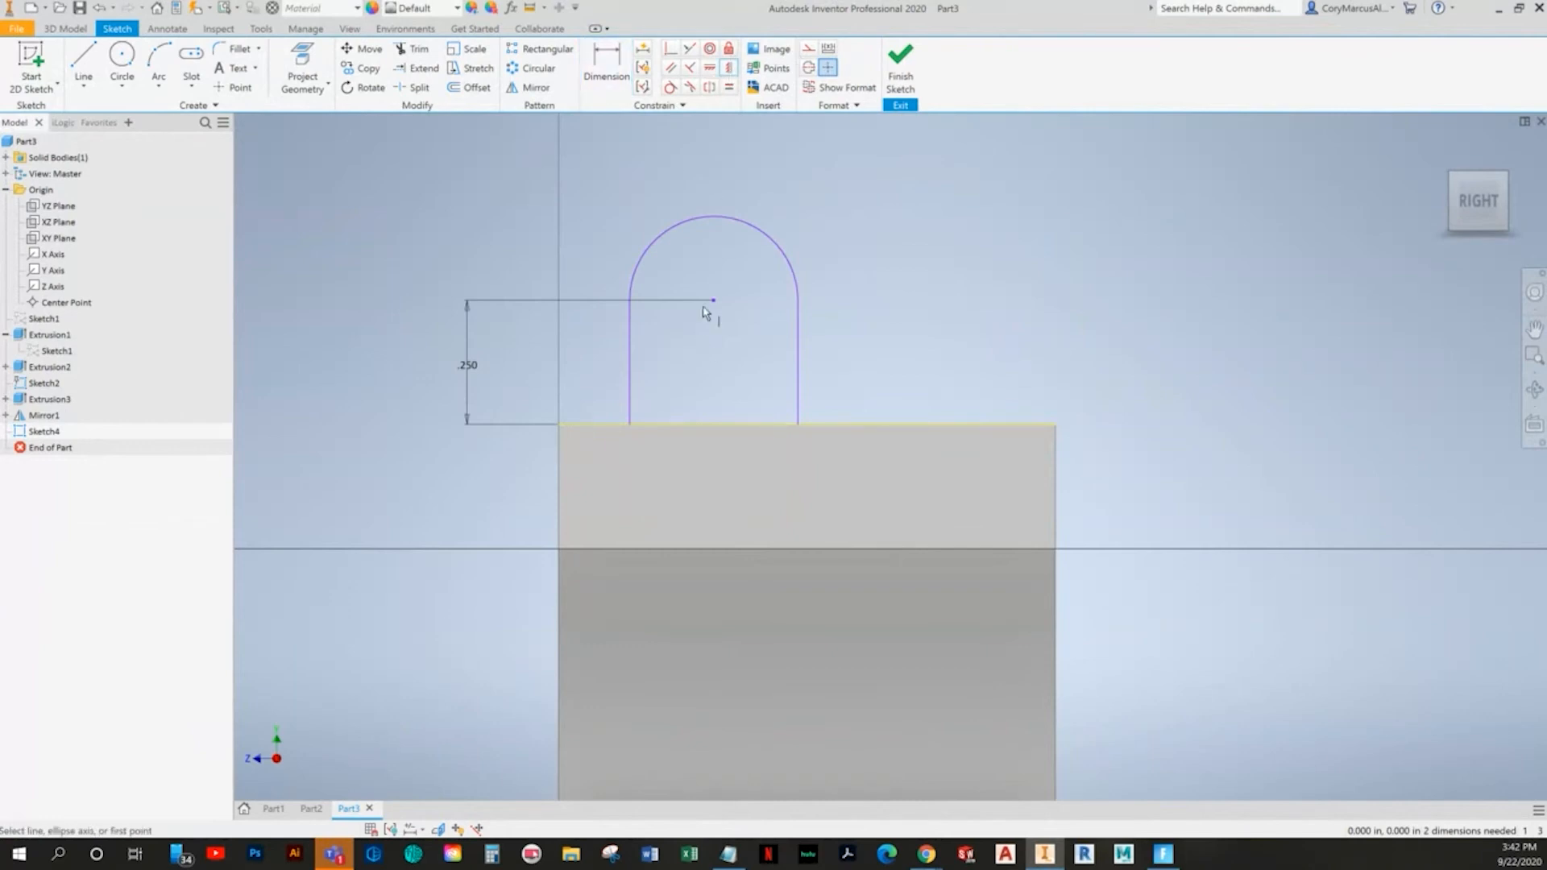
{"action": "scroll", "coordinate": [717, 353], "scroll_direction": "down", "scroll_amount": 2}
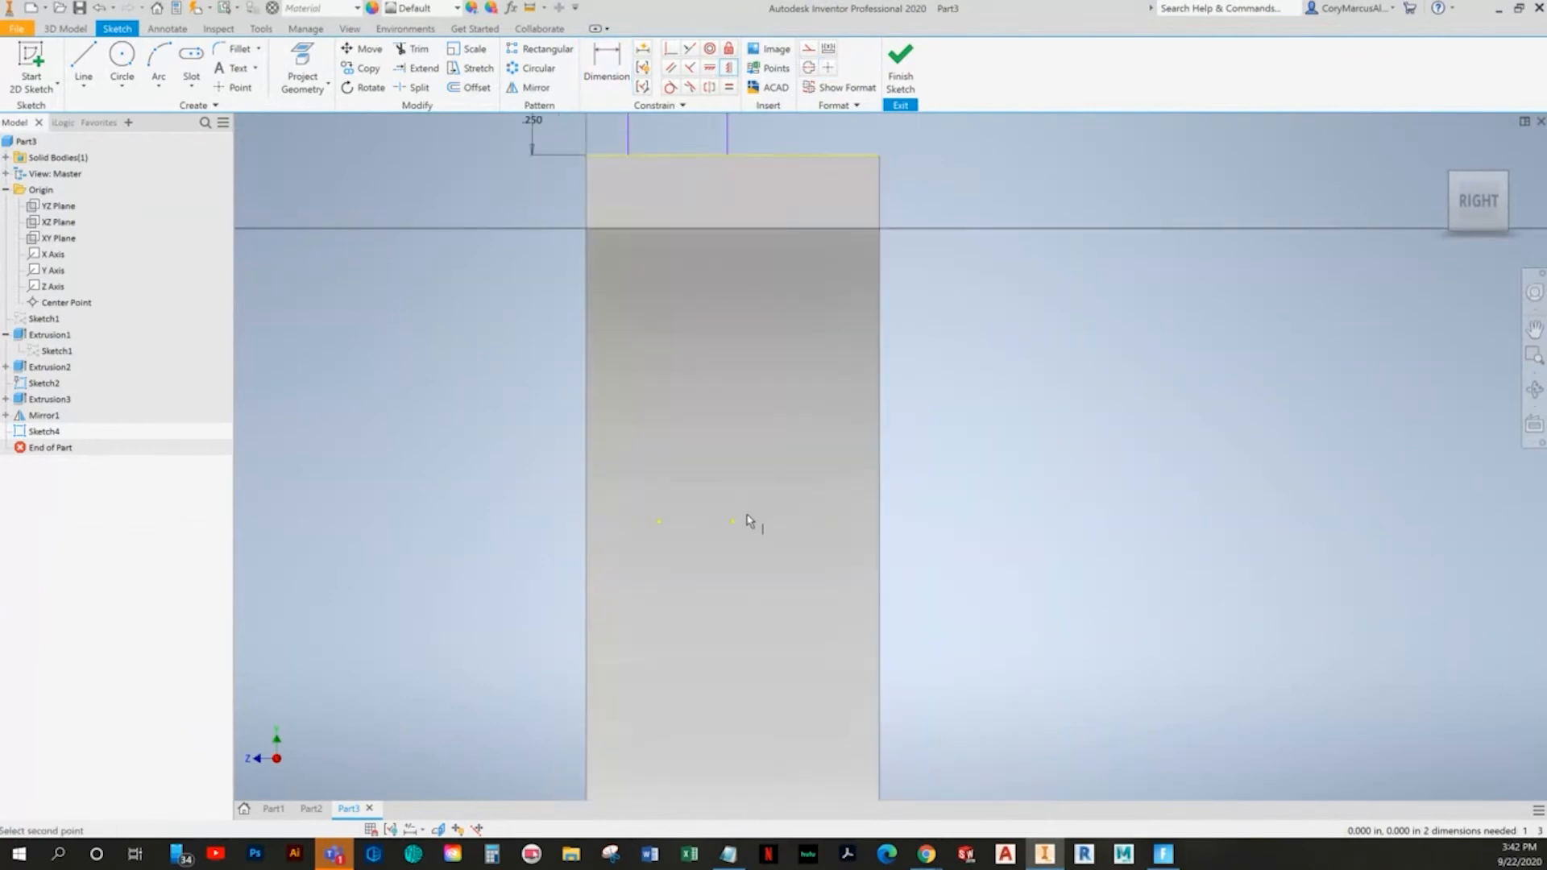
{"action": "scroll", "coordinate": [735, 528], "scroll_direction": "down", "scroll_amount": 2}
{"action": "right_click", "coordinate": [861, 357]}
{"action": "left_click", "coordinate": [830, 311]}
- Check the hole size in the textbook drawing and draw a 0.25 in diameter circle at the arc's center
{"action": "key", "text": "alt+Tab"}
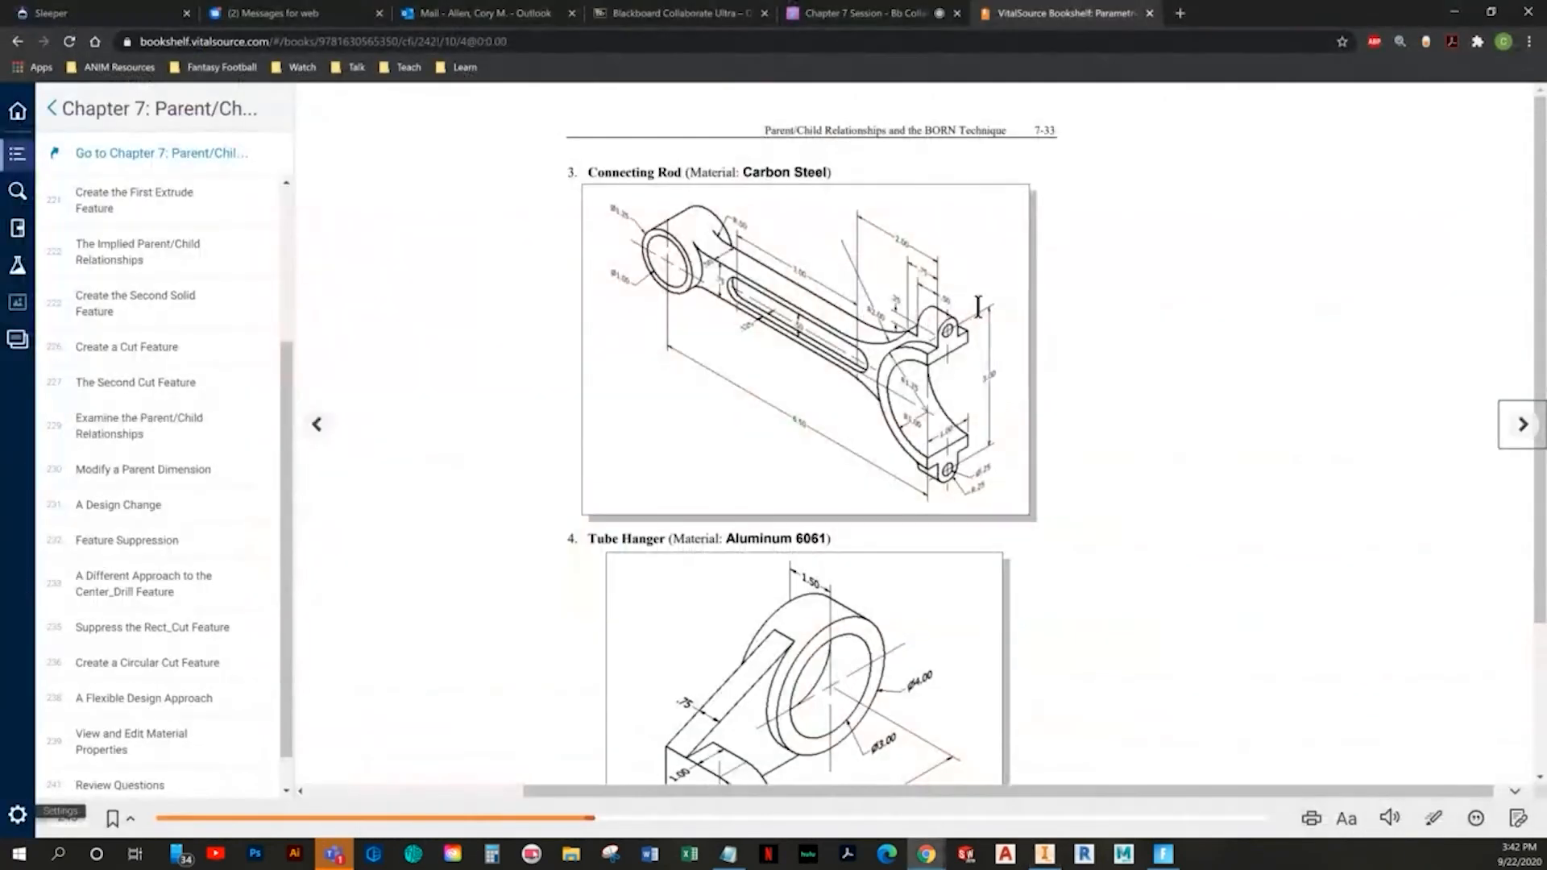
{"action": "key", "text": "alt+Tab"}
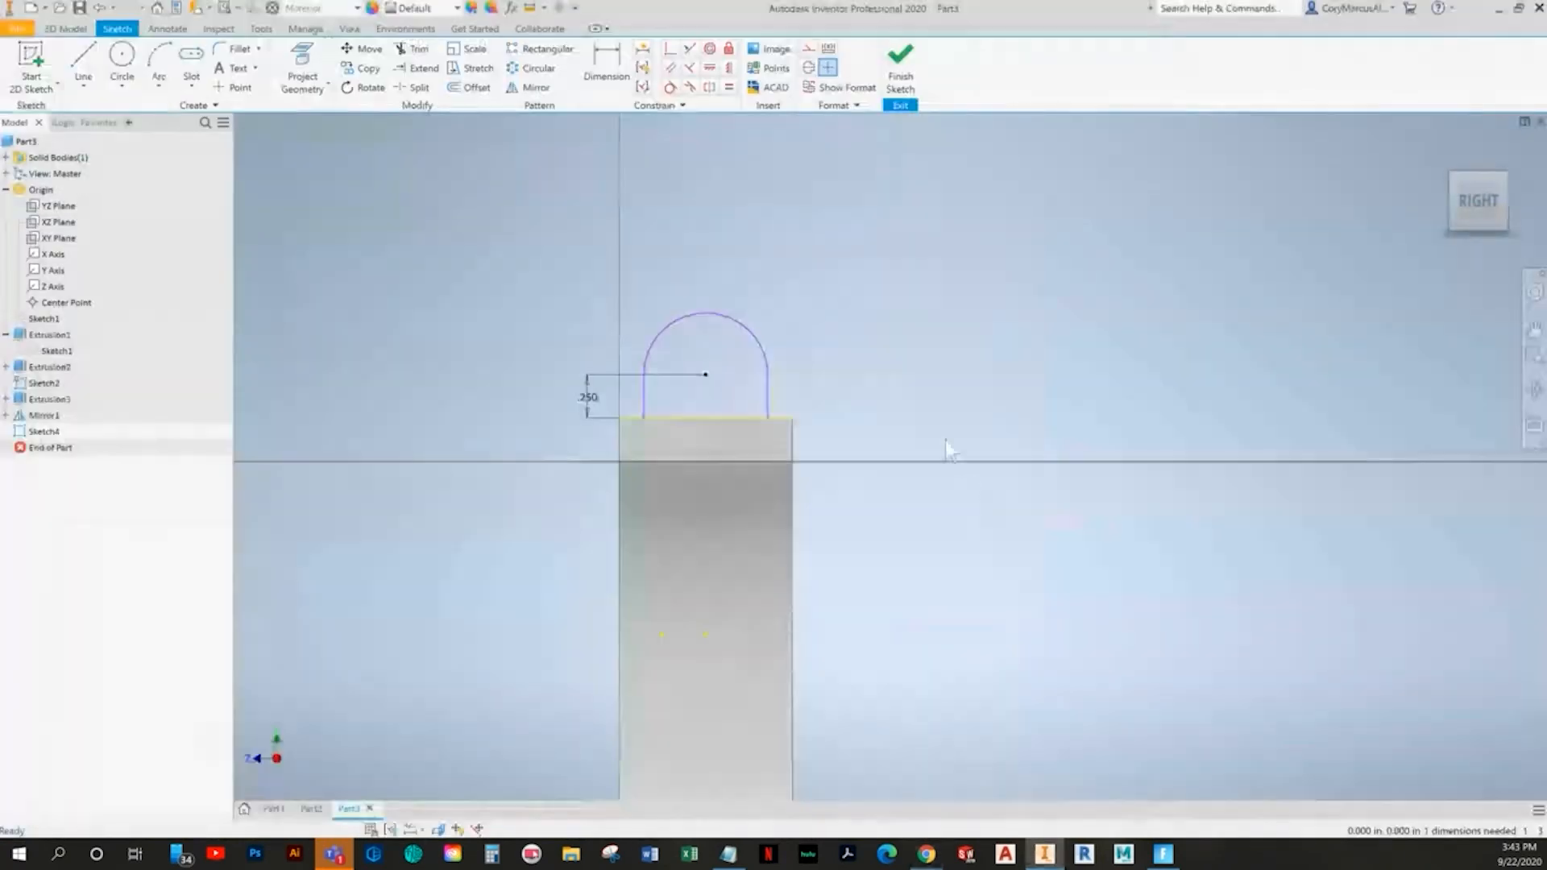
{"action": "scroll", "coordinate": [743, 384], "scroll_direction": "up", "scroll_amount": 4}
{"action": "left_click", "coordinate": [113, 61]}
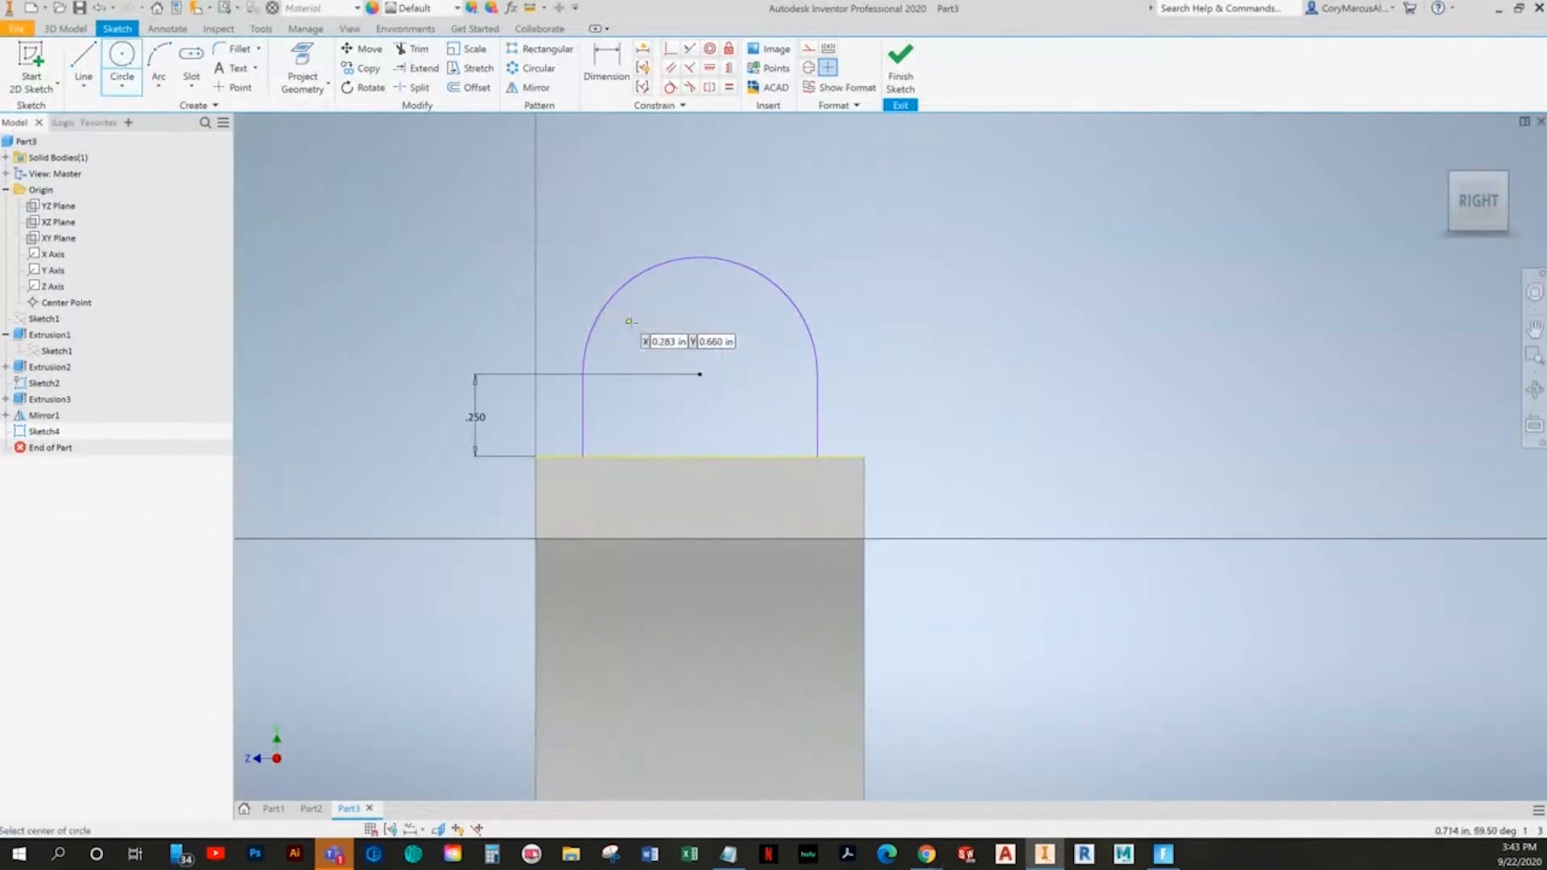
{"action": "left_click", "coordinate": [701, 372]}
{"action": "type", "text": ".25"}
{"action": "key", "text": "Return"}
- Dimension the lug arc's radius as 0.25 in and finish the sketch
{"action": "left_click", "coordinate": [606, 64]}
{"action": "left_click", "coordinate": [633, 281]}
{"action": "left_click", "coordinate": [605, 270]}
{"action": "type", "text": "."}
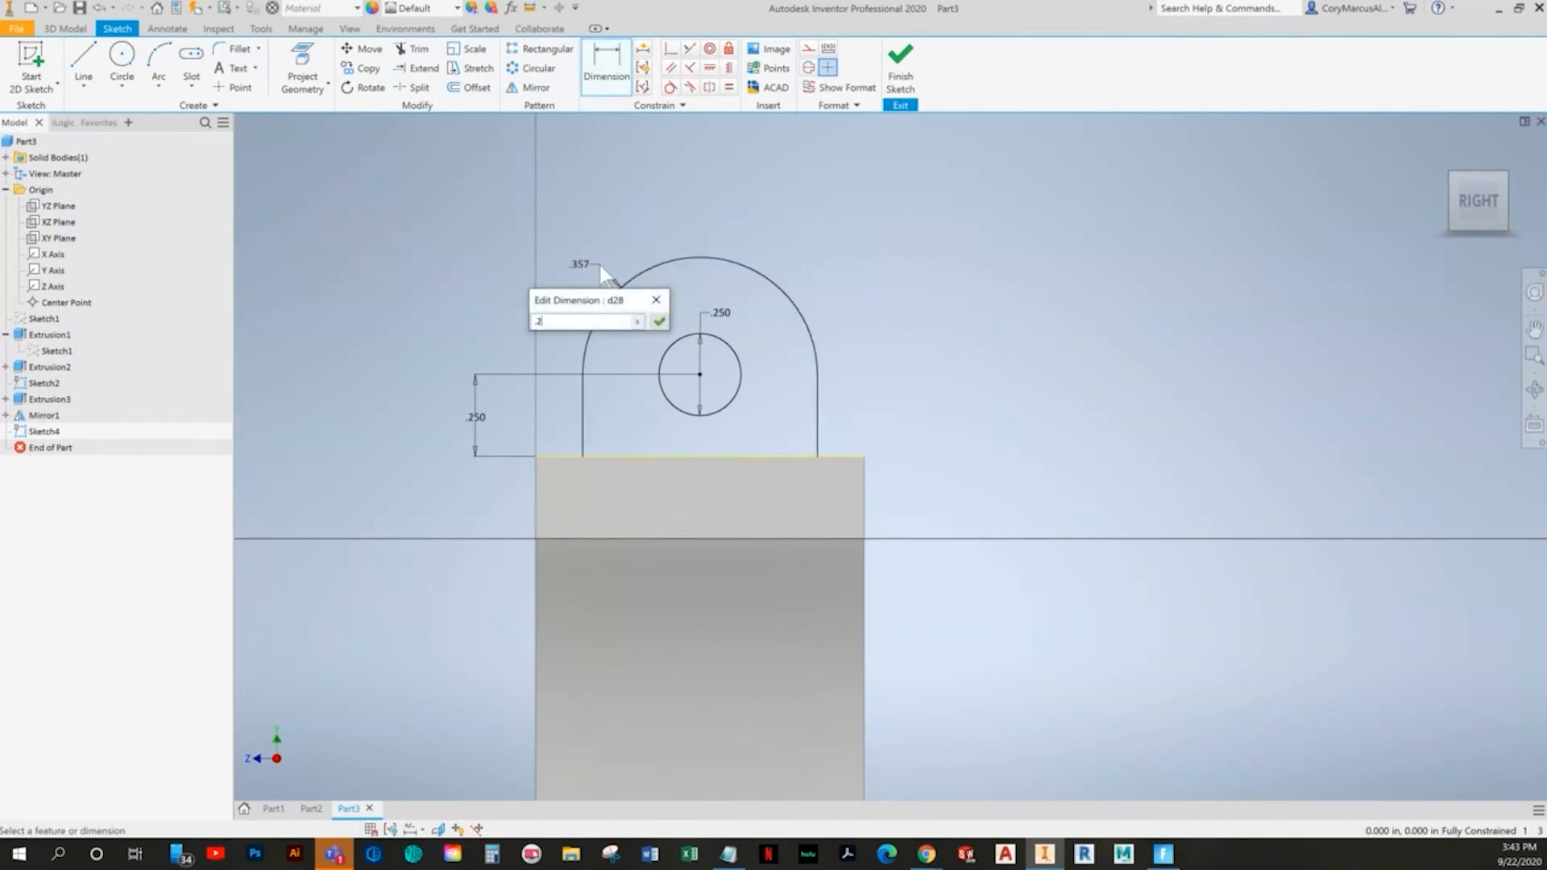
{"action": "type", "text": "25"}
{"action": "key", "text": "Return"}
{"action": "left_click", "coordinate": [907, 76]}
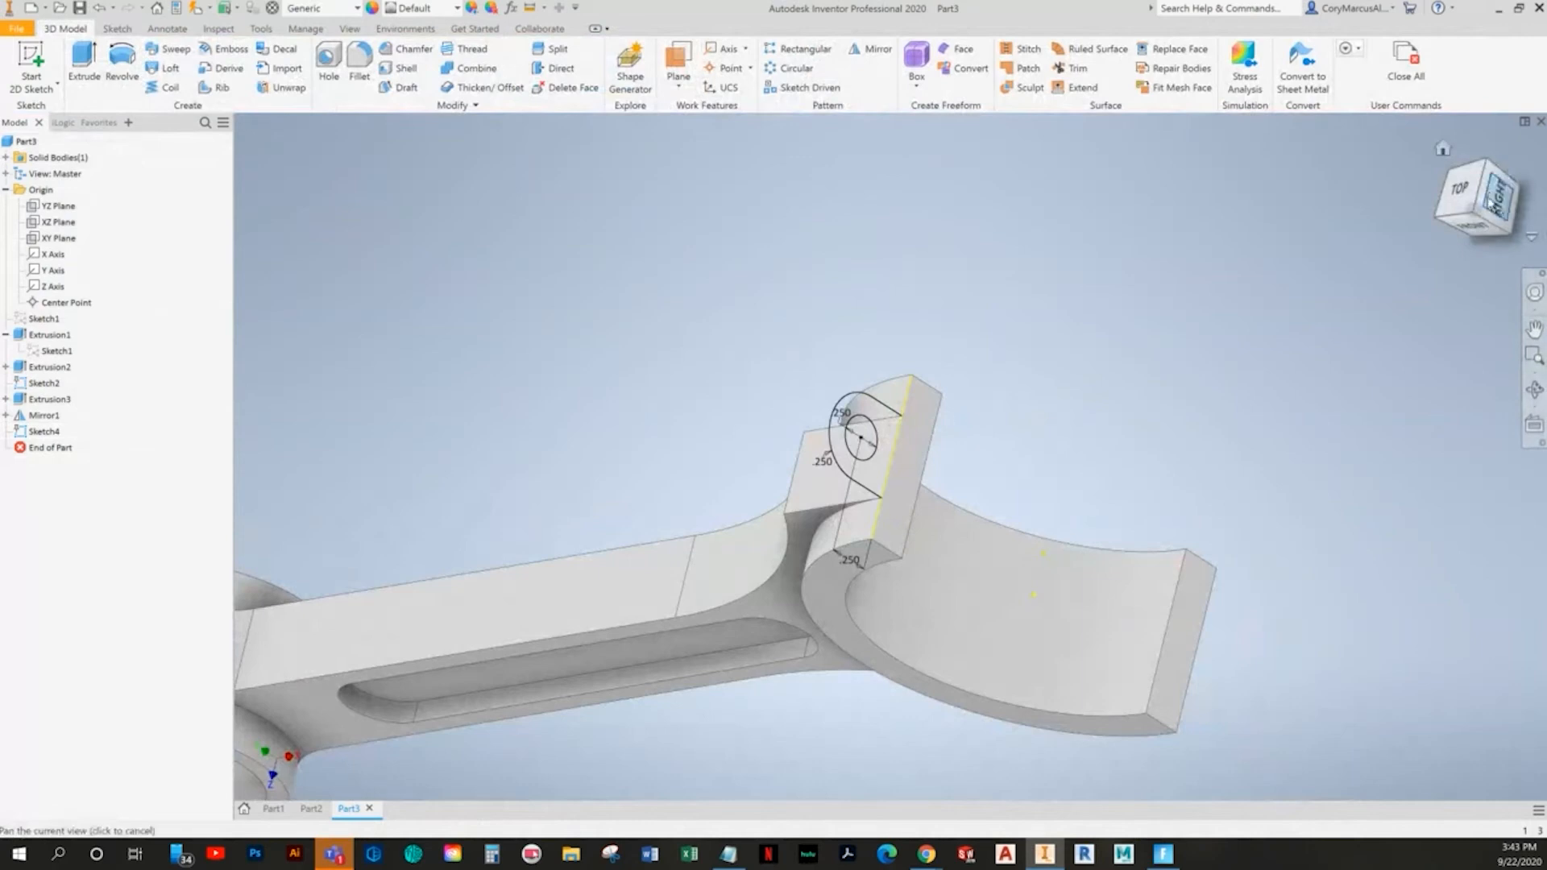
- Extrude the lug profile around the hole 0.5 in in the flipped direction, checking the depth in the textbook drawing
{"action": "left_click", "coordinate": [1443, 150]}
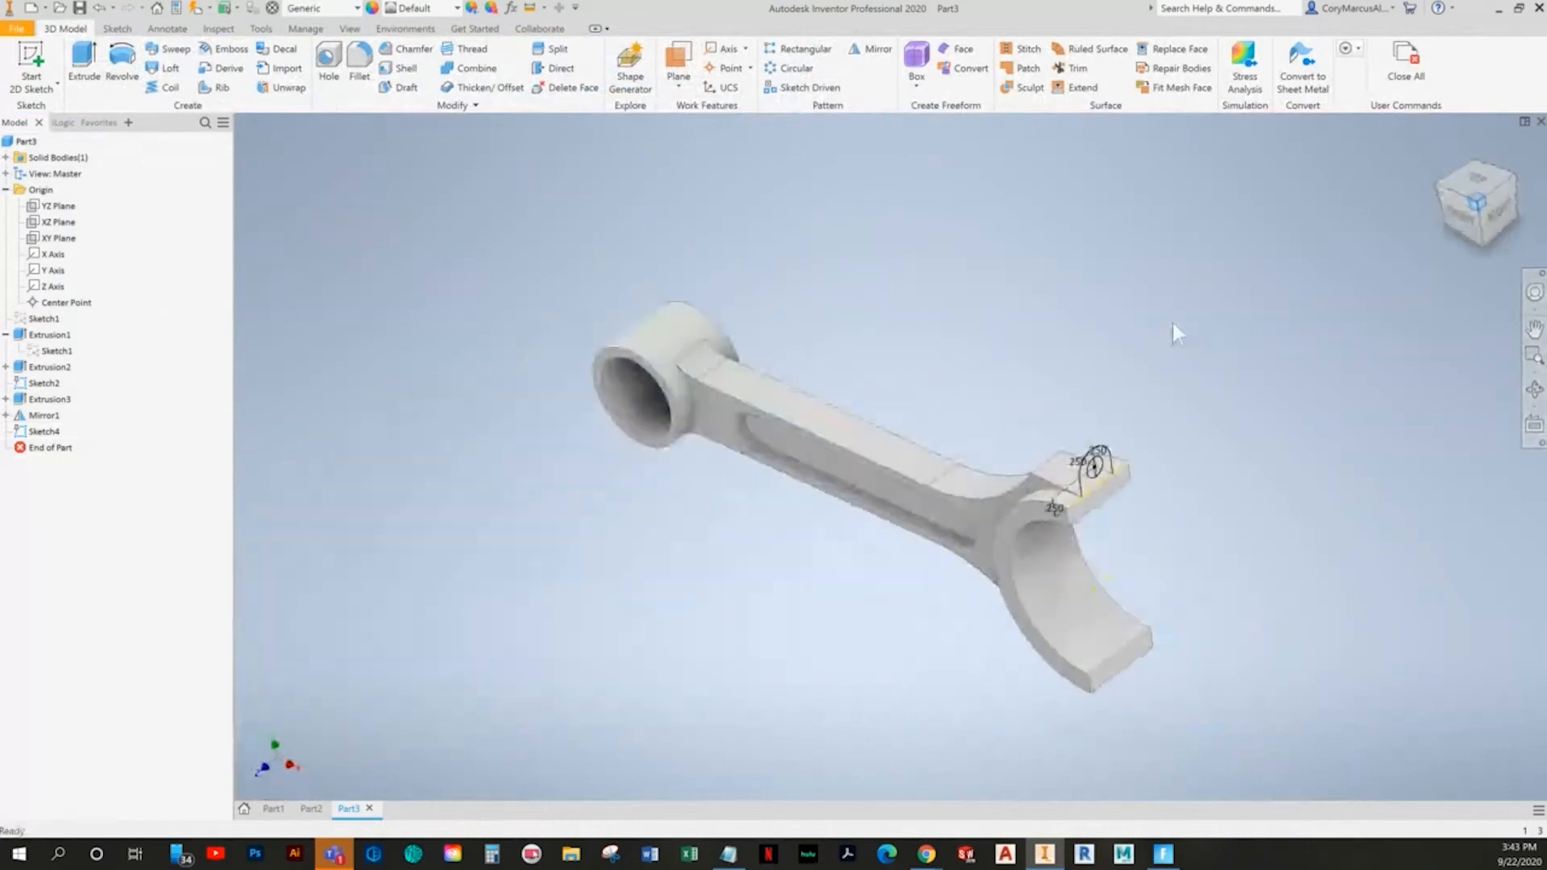
{"action": "left_click", "coordinate": [84, 65]}
{"action": "scroll", "coordinate": [984, 491], "scroll_direction": "up", "scroll_amount": 5}
{"action": "left_click", "coordinate": [790, 311]}
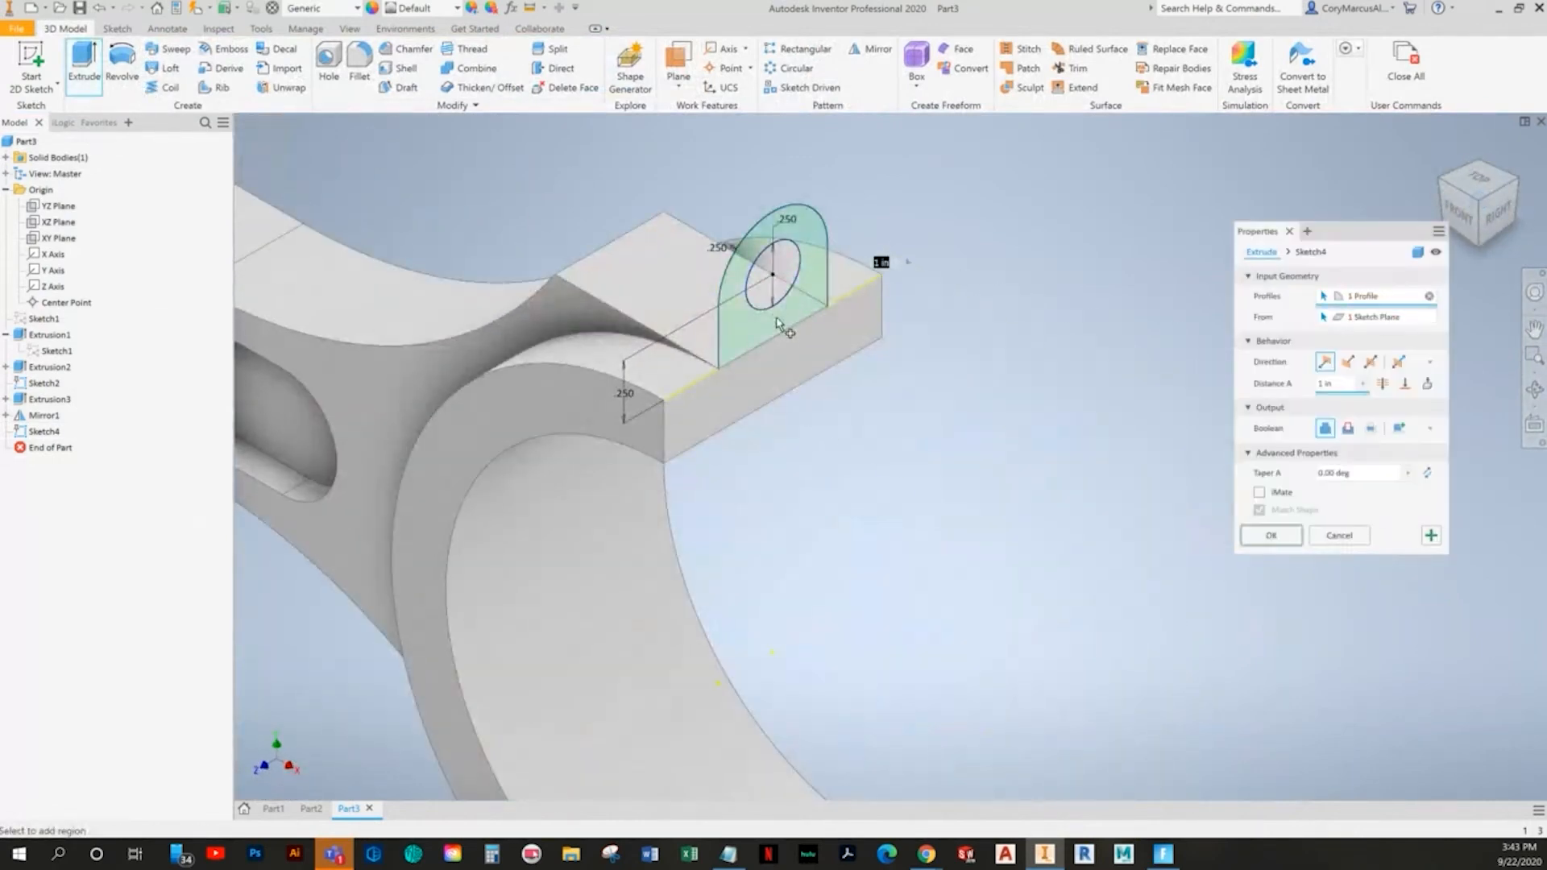
{"action": "left_click", "coordinate": [1348, 361]}
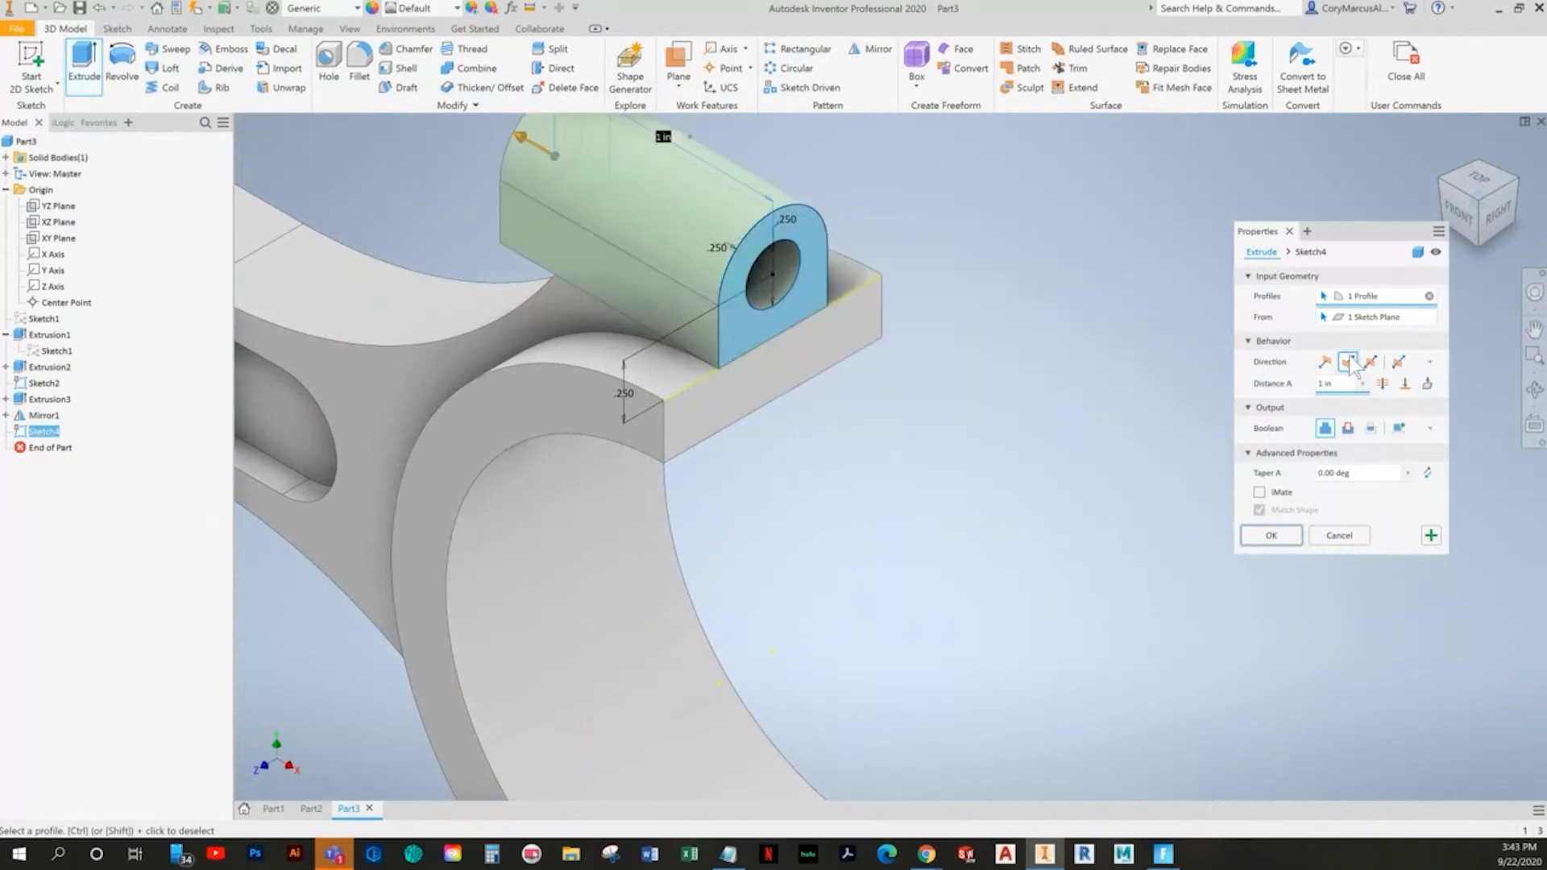
{"action": "key", "text": "alt+Tab"}
{"action": "key", "text": "alt+Tab"}
{"action": "left_click", "coordinate": [1343, 385]}
{"action": "type", "text": ".5"}
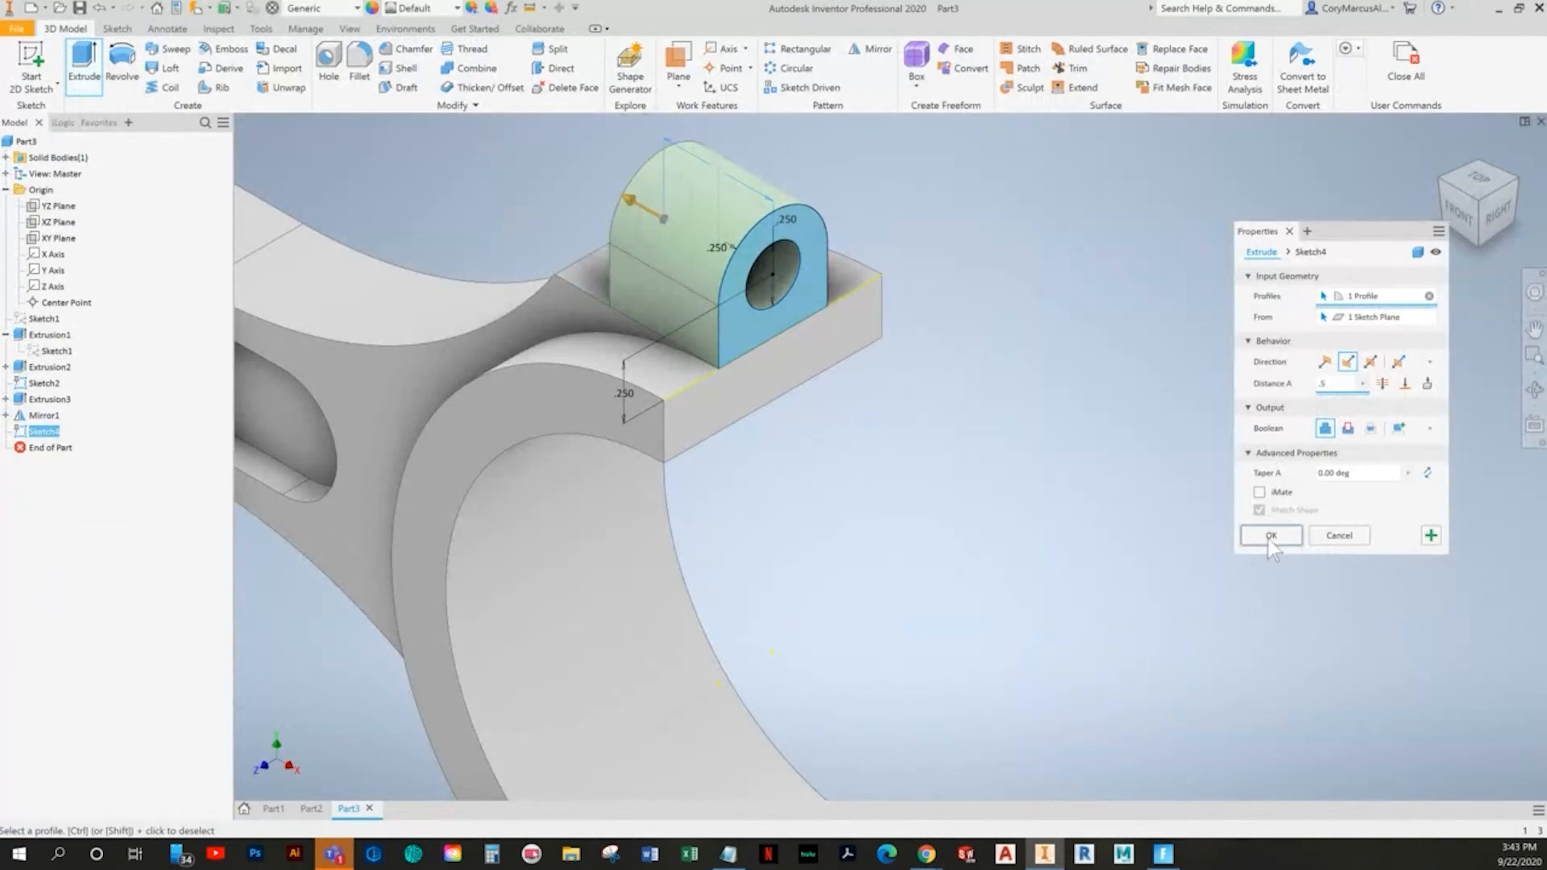
{"action": "left_click", "coordinate": [1270, 535]}
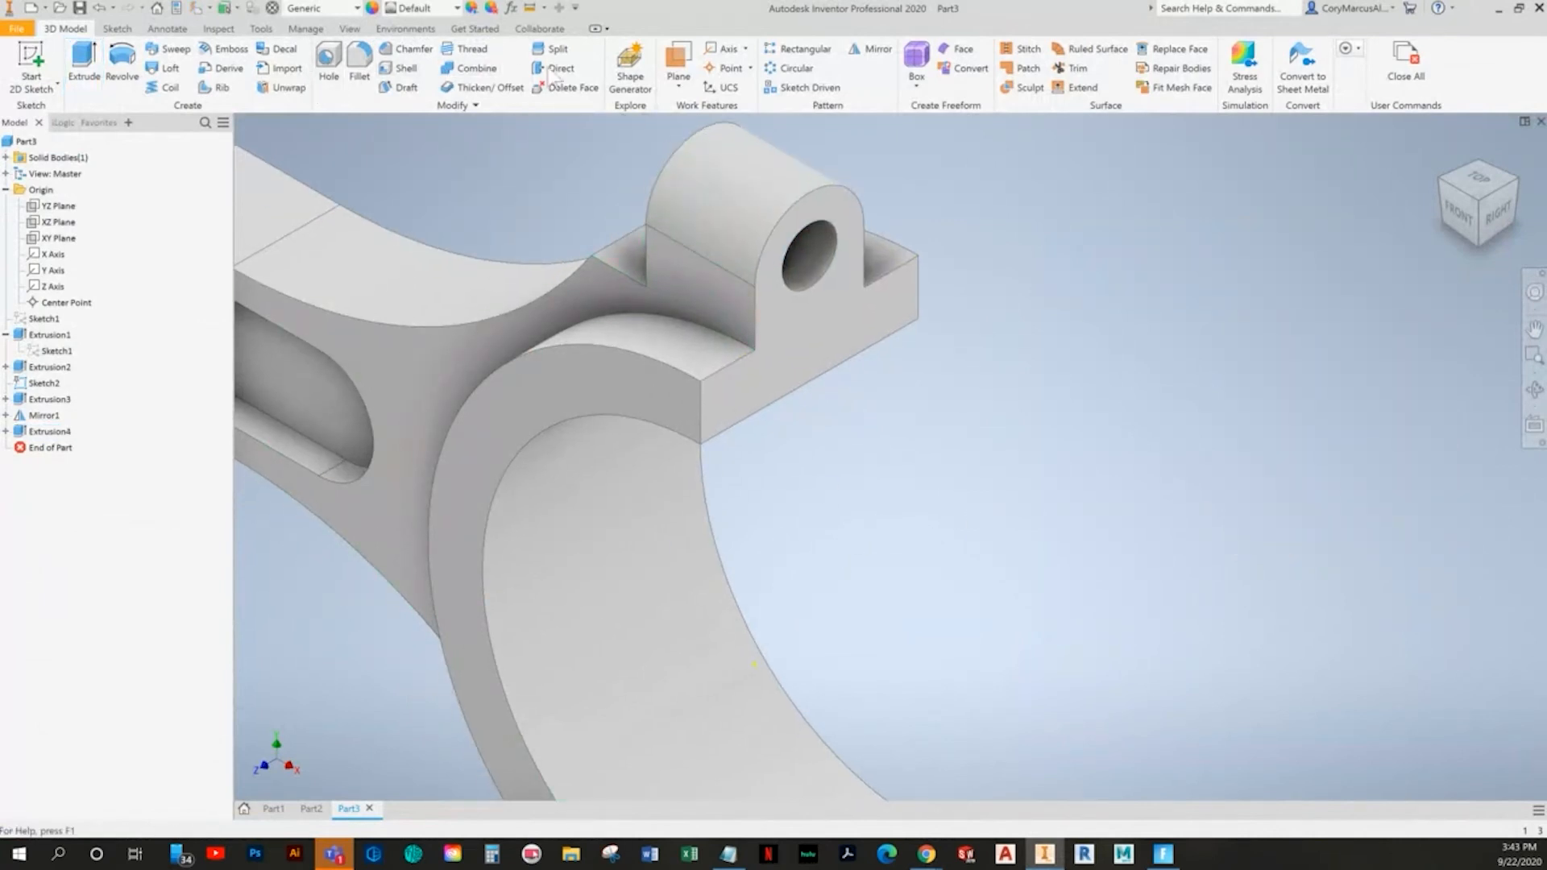
- Mirror the lug extrusion about the XZ plane to add the matching lug on the other side of the big end
{"action": "left_click", "coordinate": [876, 50]}
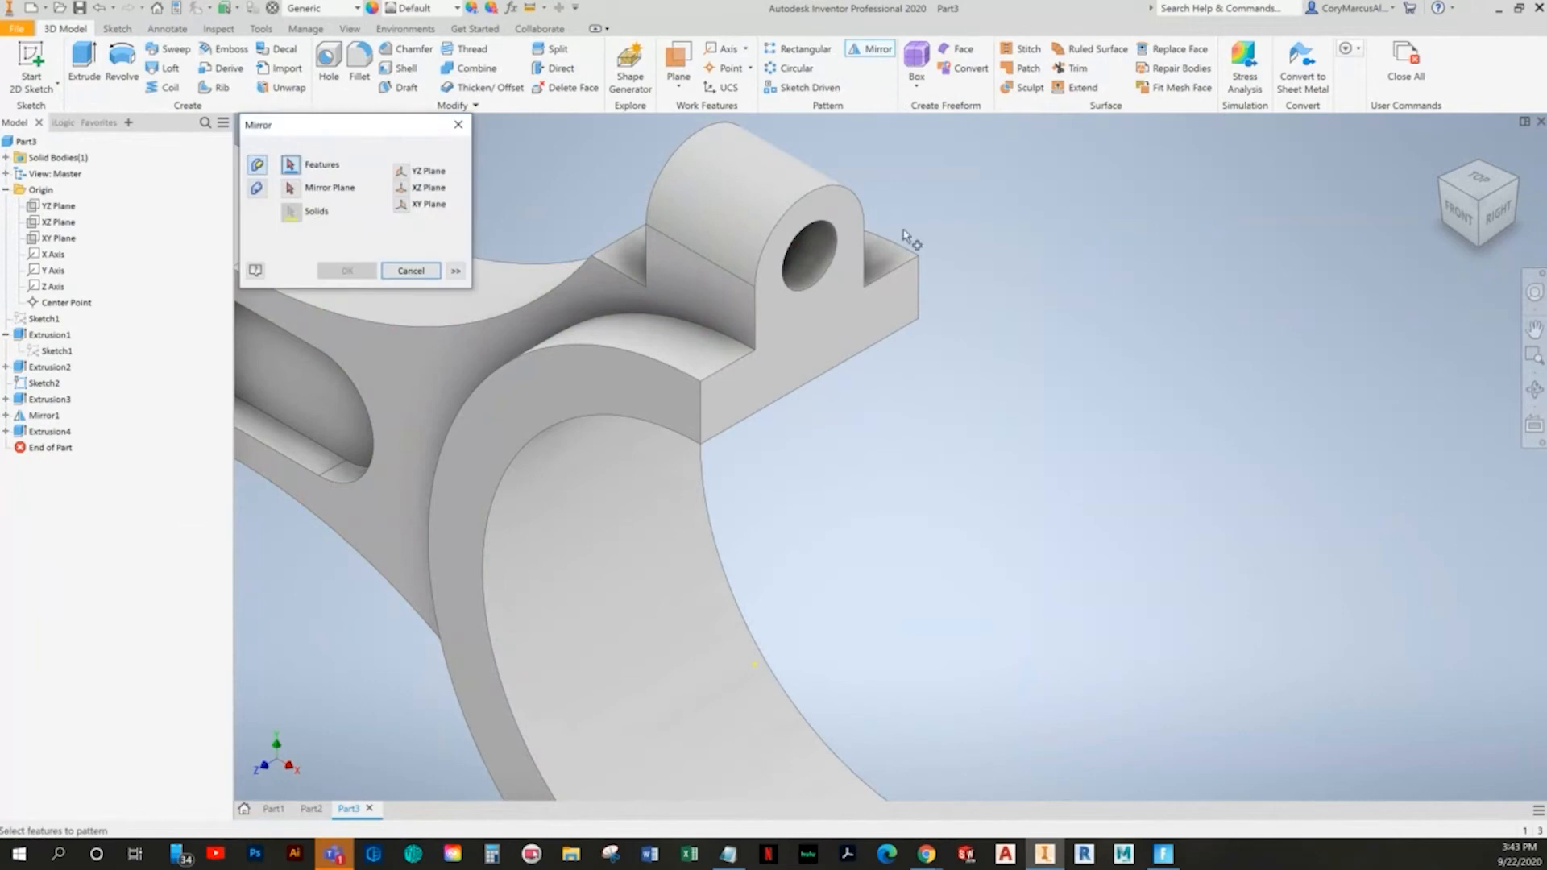
{"action": "scroll", "coordinate": [927, 266], "scroll_direction": "up", "scroll_amount": 3}
{"action": "left_click", "coordinate": [854, 205]}
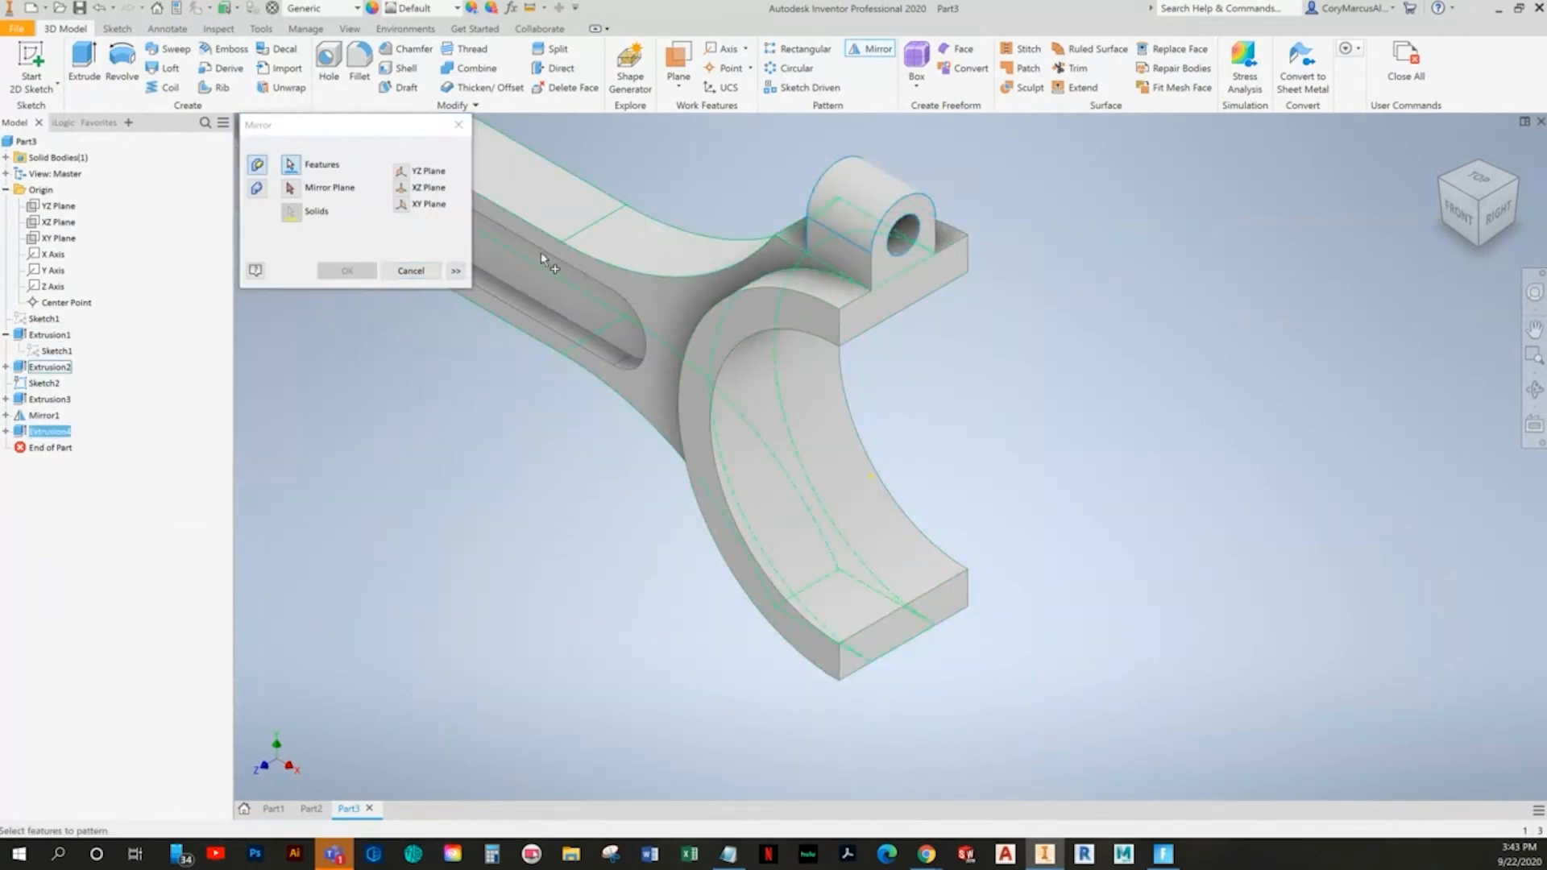
{"action": "left_click", "coordinate": [291, 188]}
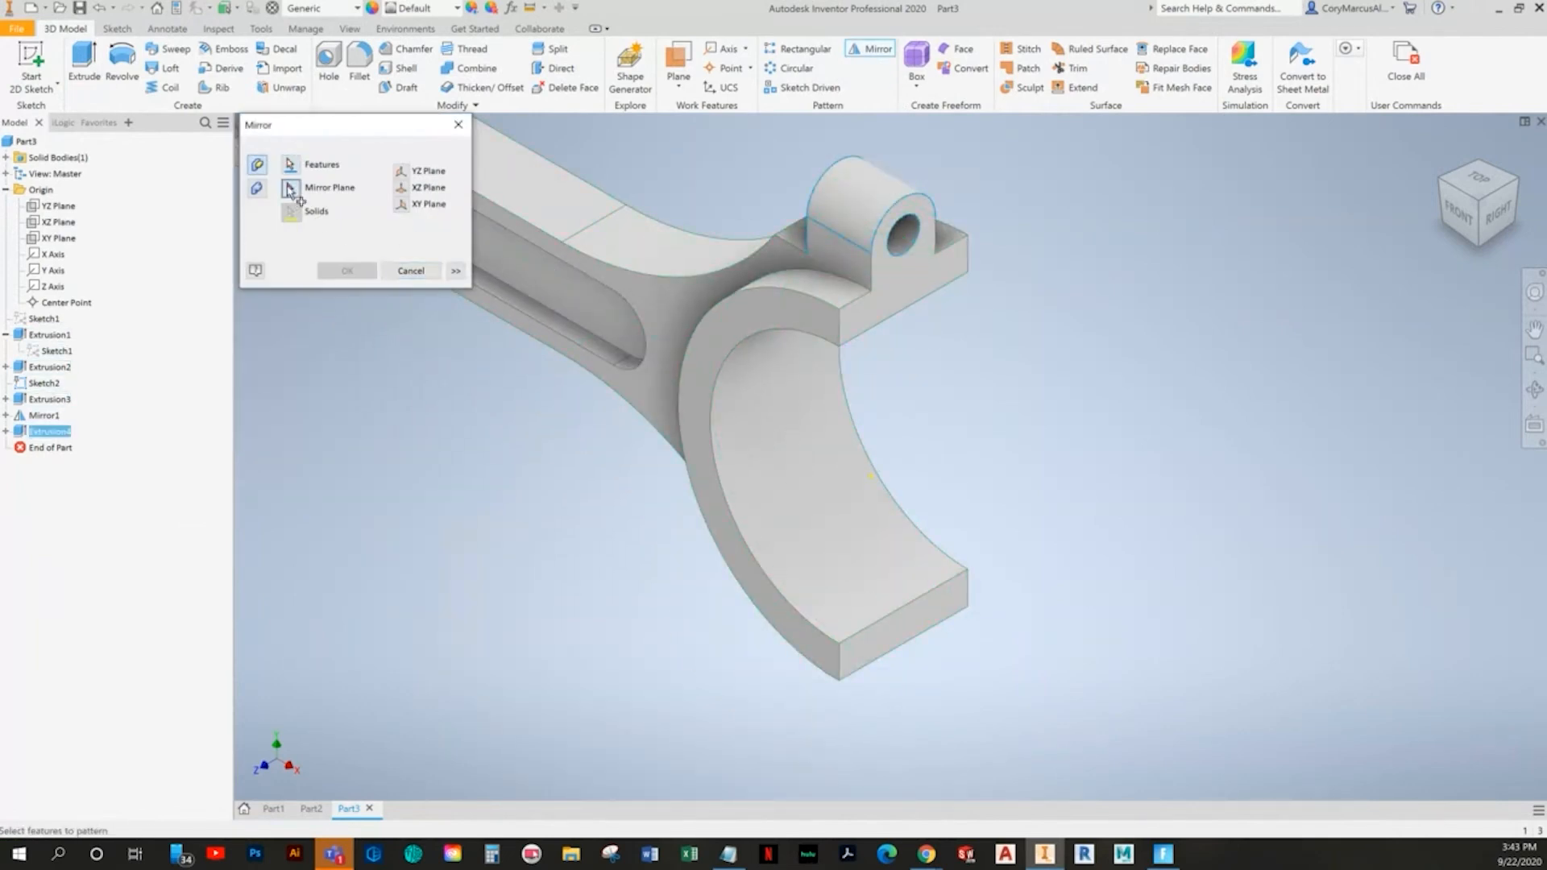
{"action": "left_click", "coordinate": [59, 223]}
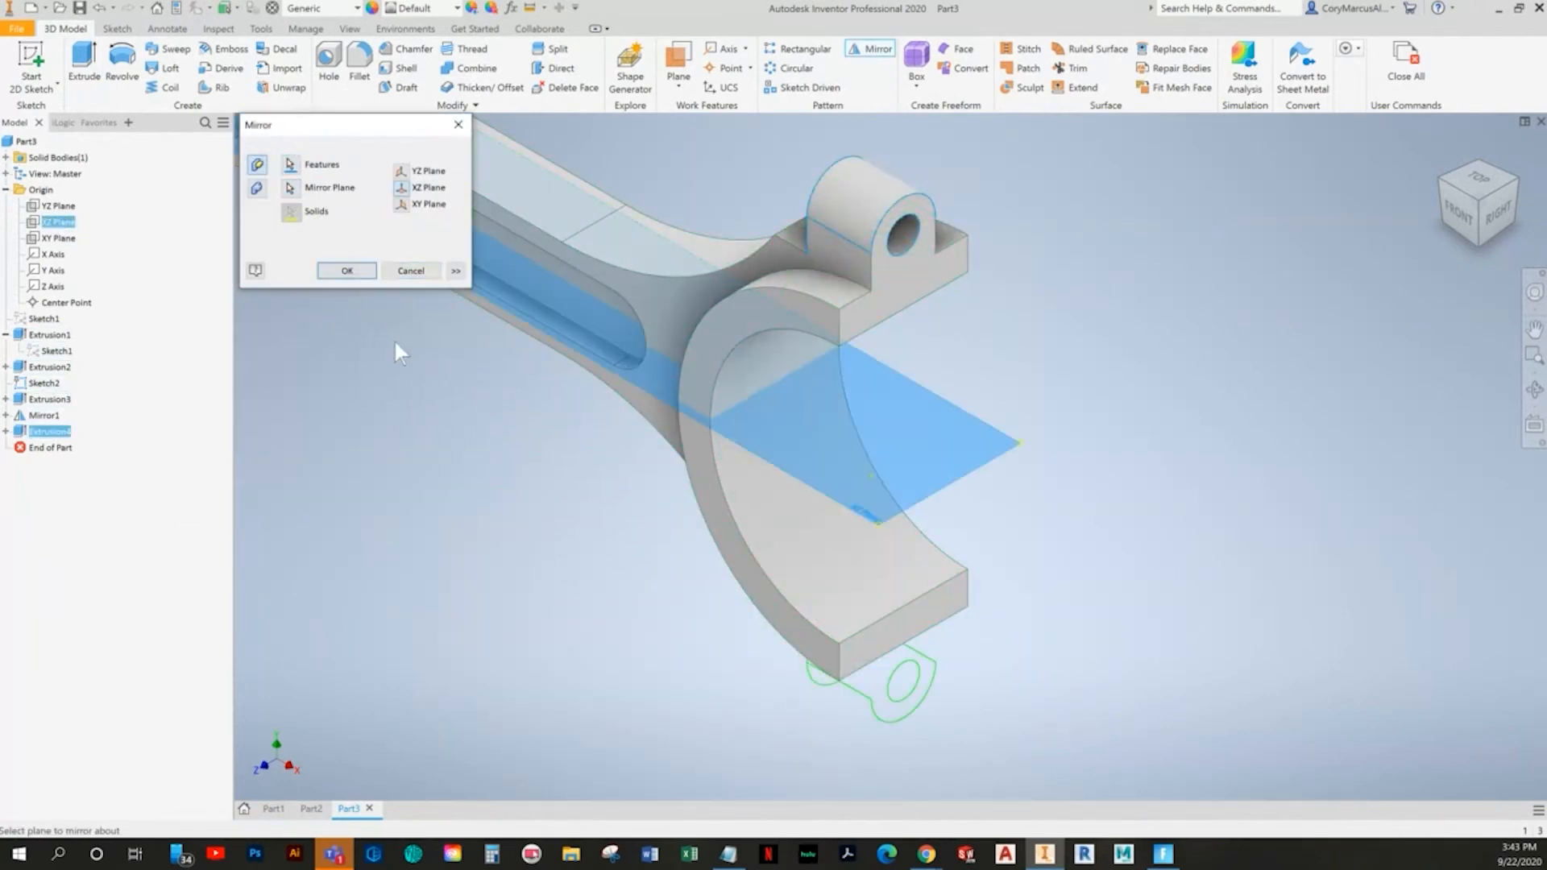
{"action": "left_click", "coordinate": [347, 271]}
{"action": "scroll", "coordinate": [1077, 452], "scroll_direction": "up", "scroll_amount": 3}
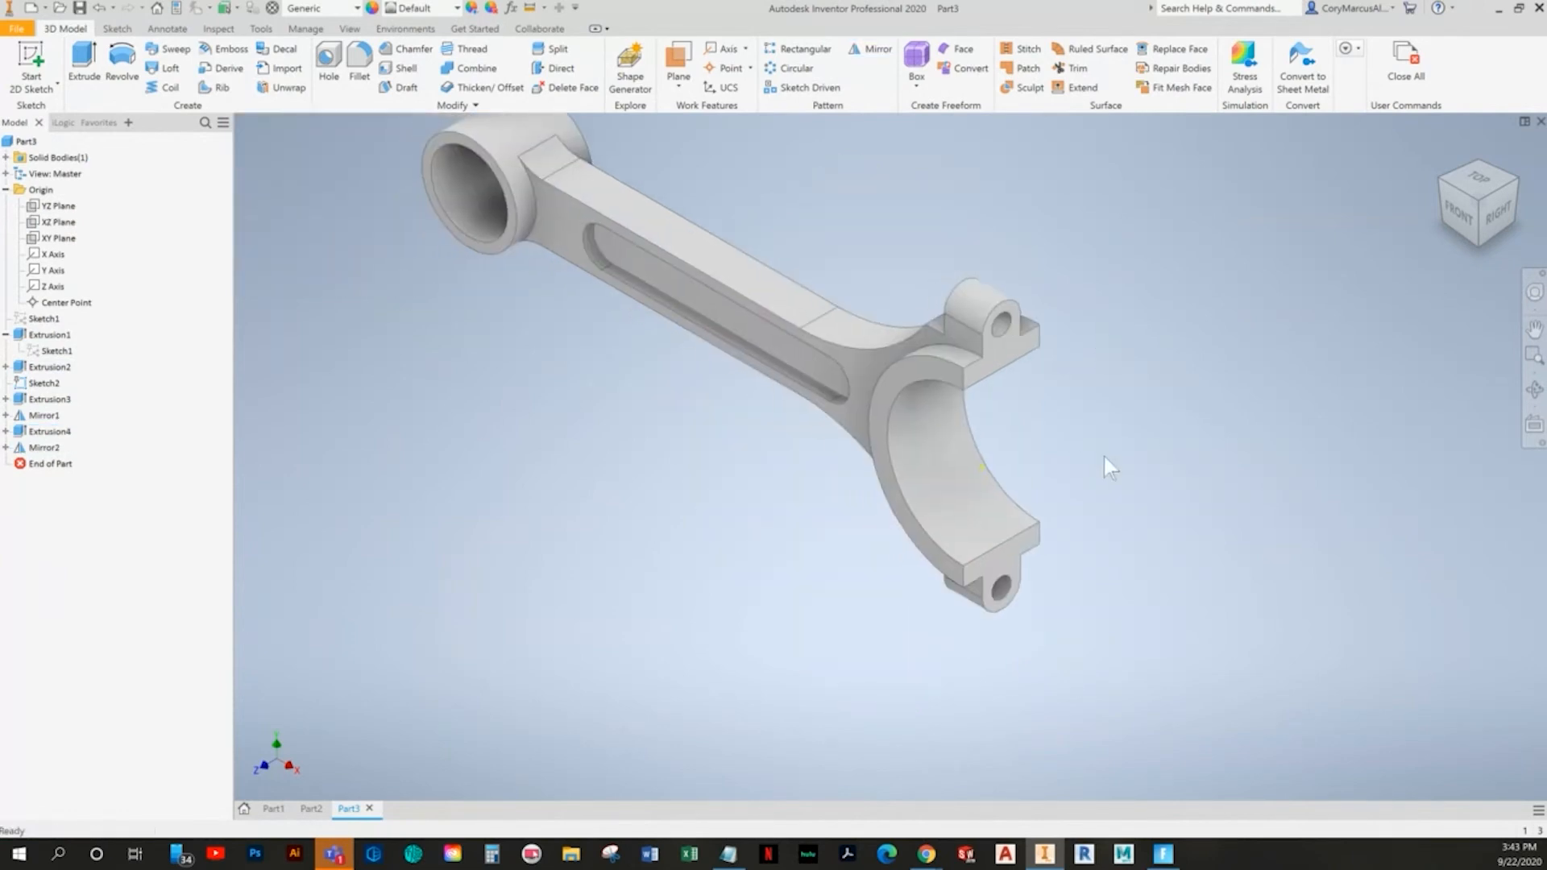
{"action": "middle_click_drag", "start_coordinate": [1104, 456], "coordinate": [1024, 568]}
- Check the connecting rod's material in the textbook and assign Steel, Carbon to the part
{"action": "key", "text": "alt+Tab"}
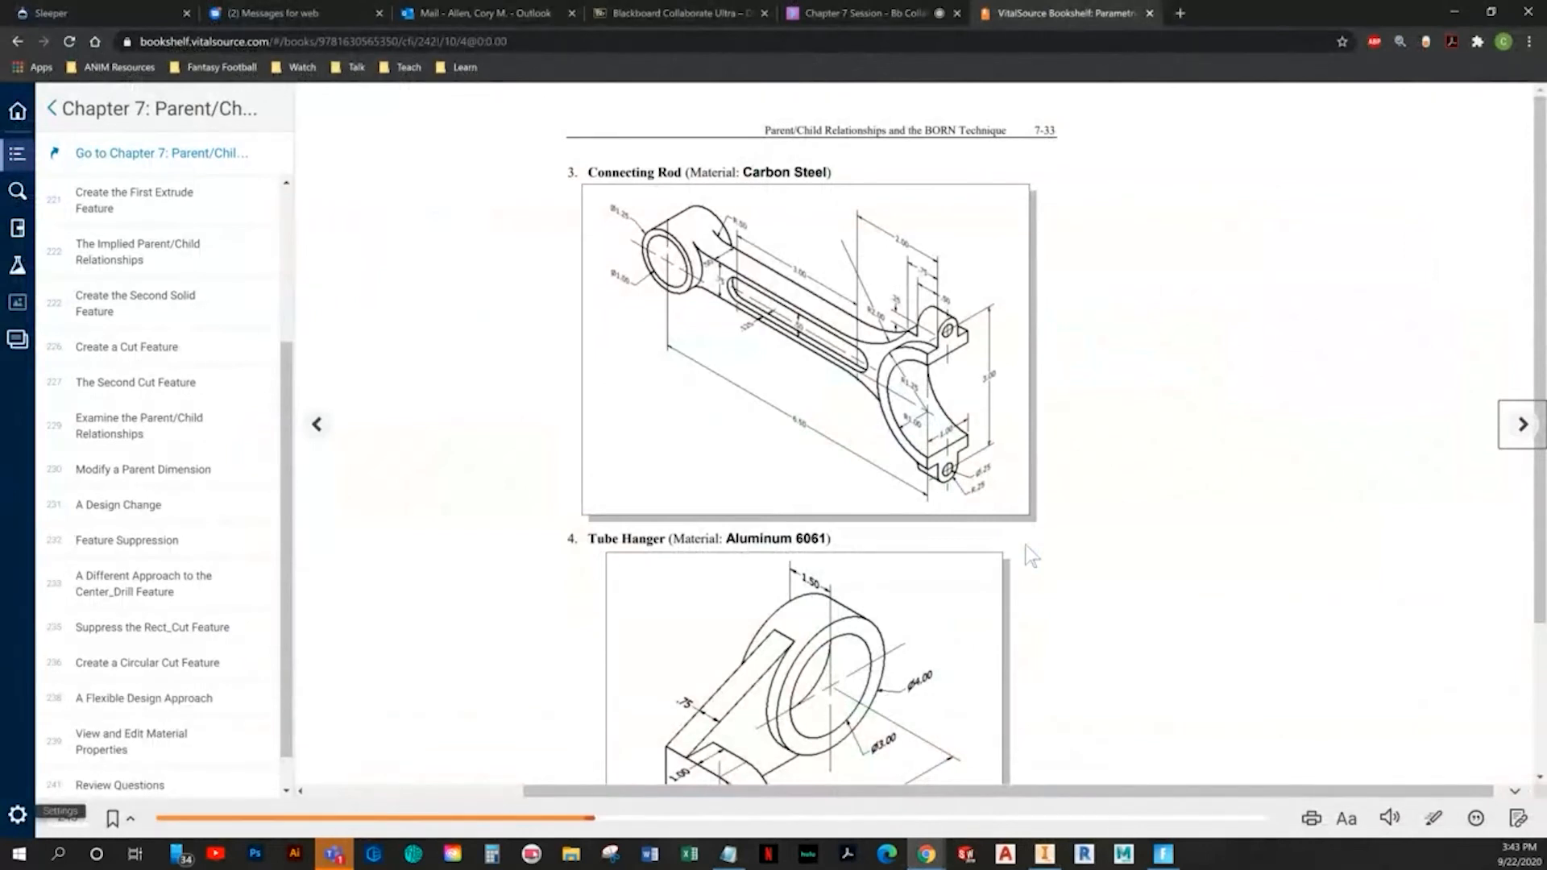
{"action": "key", "text": "alt+Tab"}
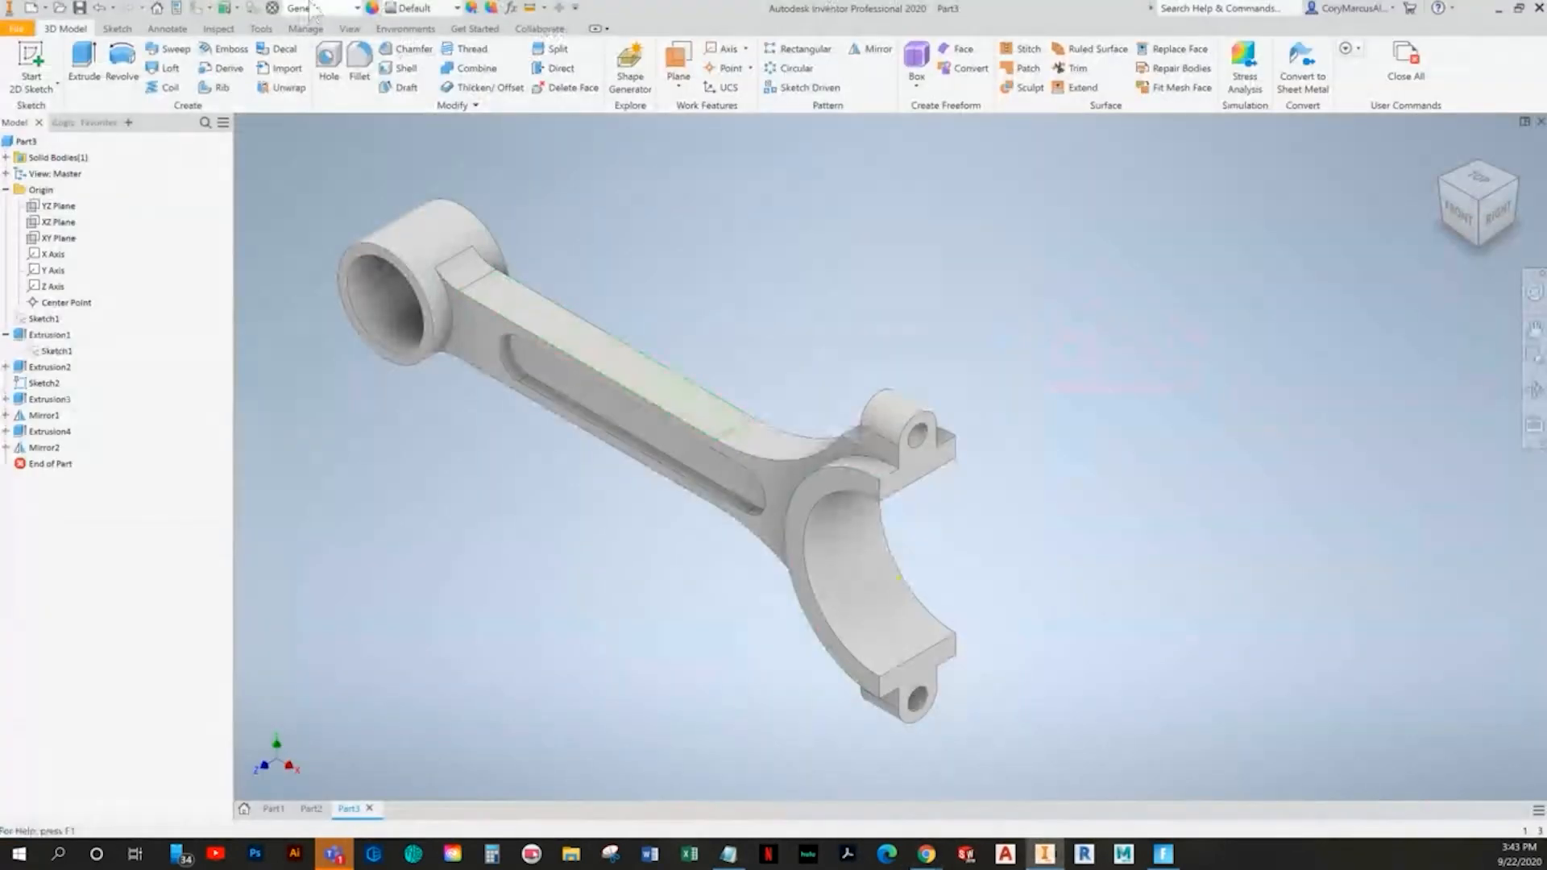
{"action": "left_click", "coordinate": [339, 8]}
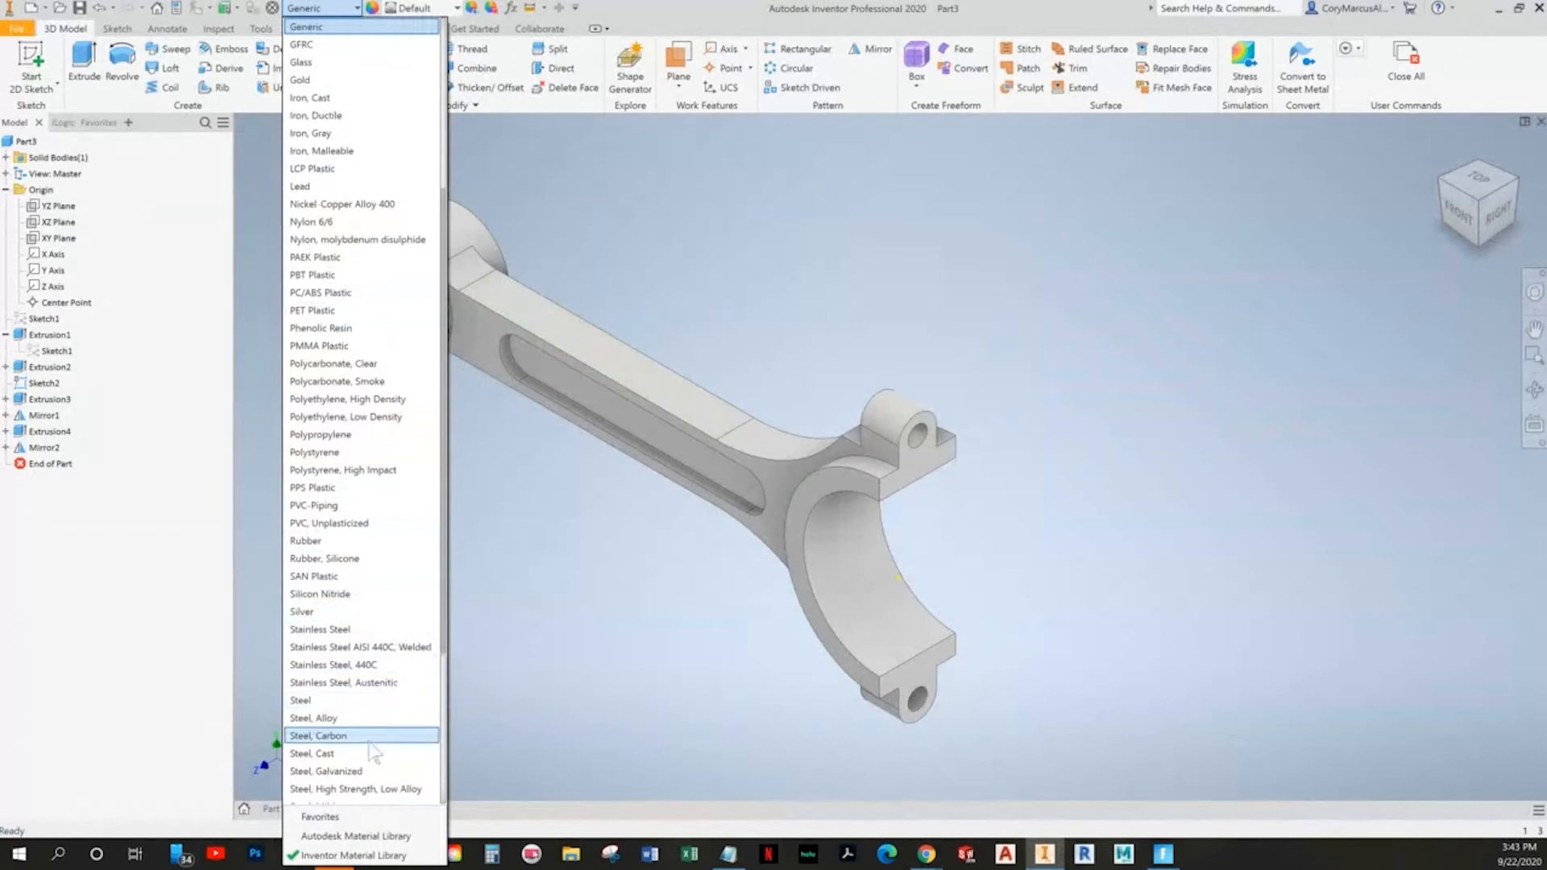
{"action": "left_click", "coordinate": [340, 737]}
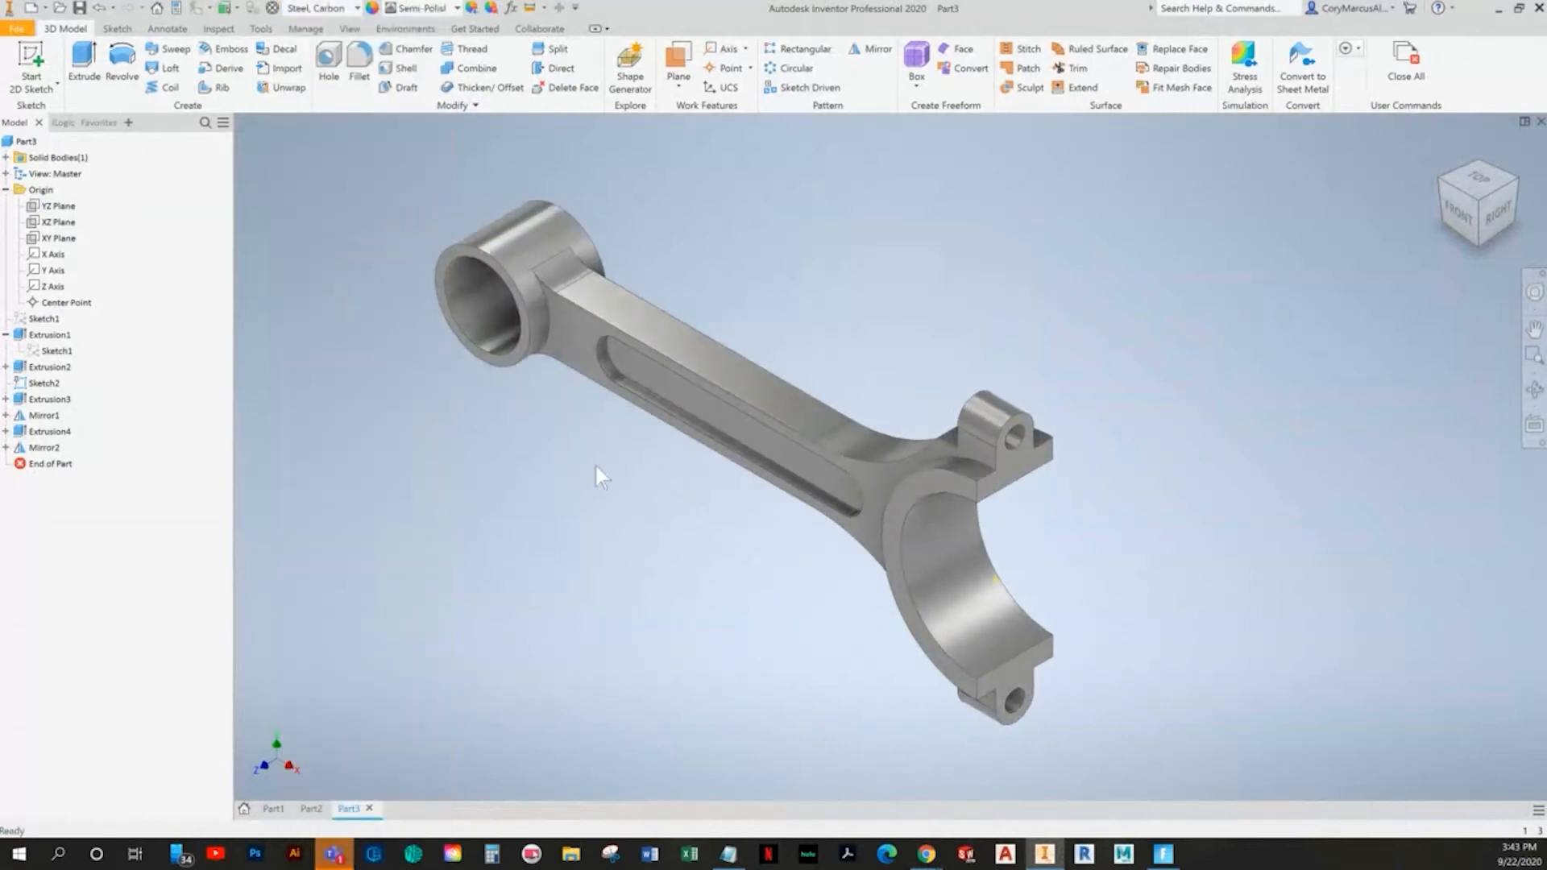
- Look up the Tube Hanger exercise in the textbook and create a new part from the Standard (in).ipt template
{"action": "key", "text": "alt+Tab"}
{"action": "scroll", "coordinate": [1078, 452], "scroll_direction": "down", "scroll_amount": 3}
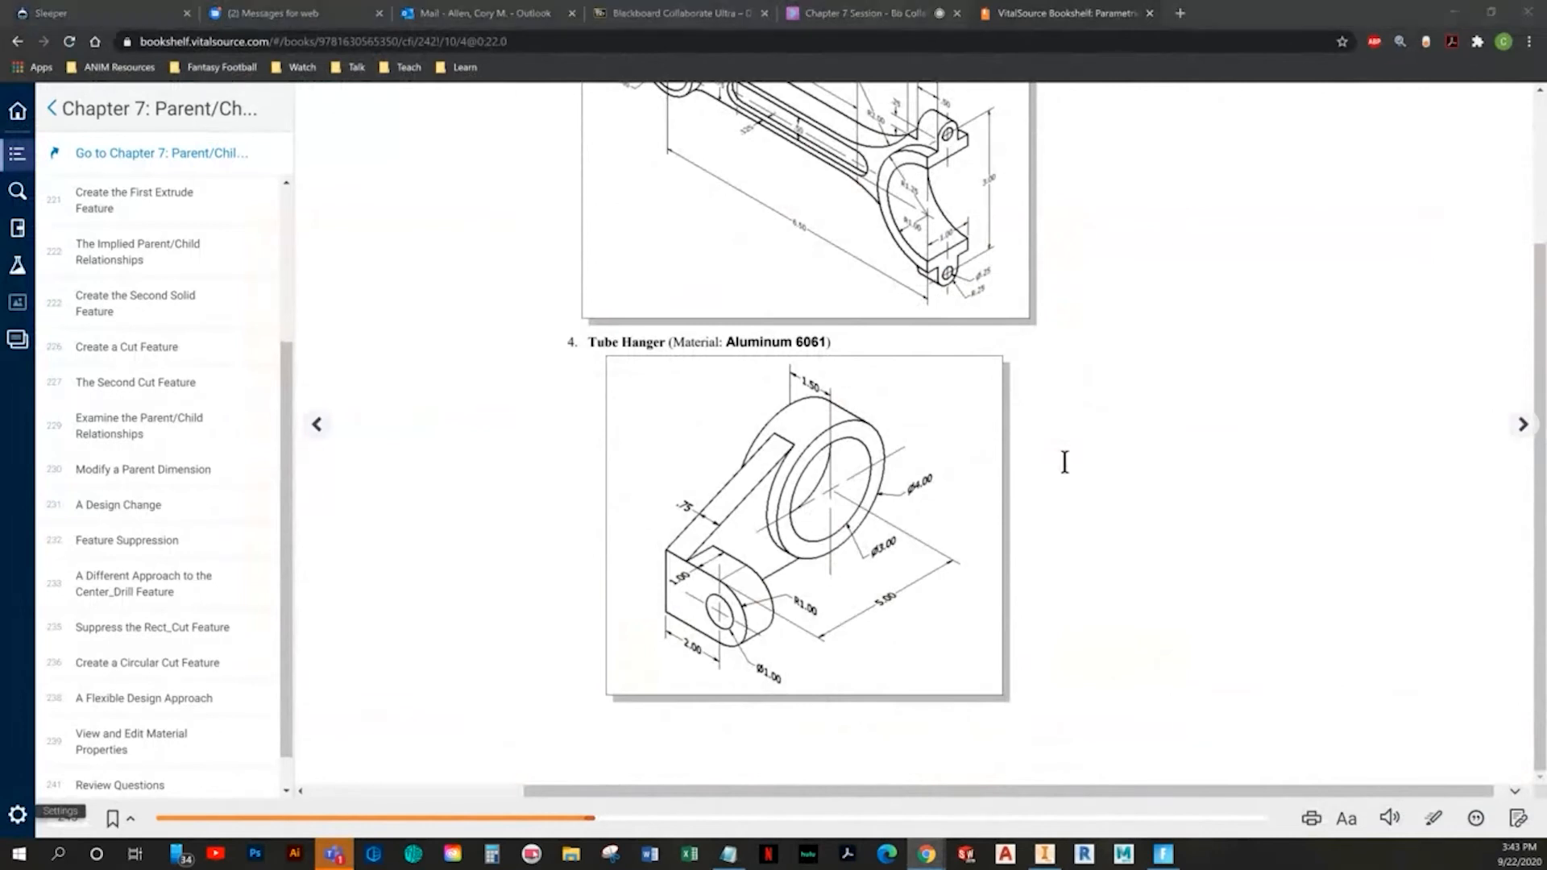
{"action": "key", "text": "alt+Tab"}
{"action": "key", "text": "alt+Tab"}
{"action": "key", "text": "alt+Tab"}
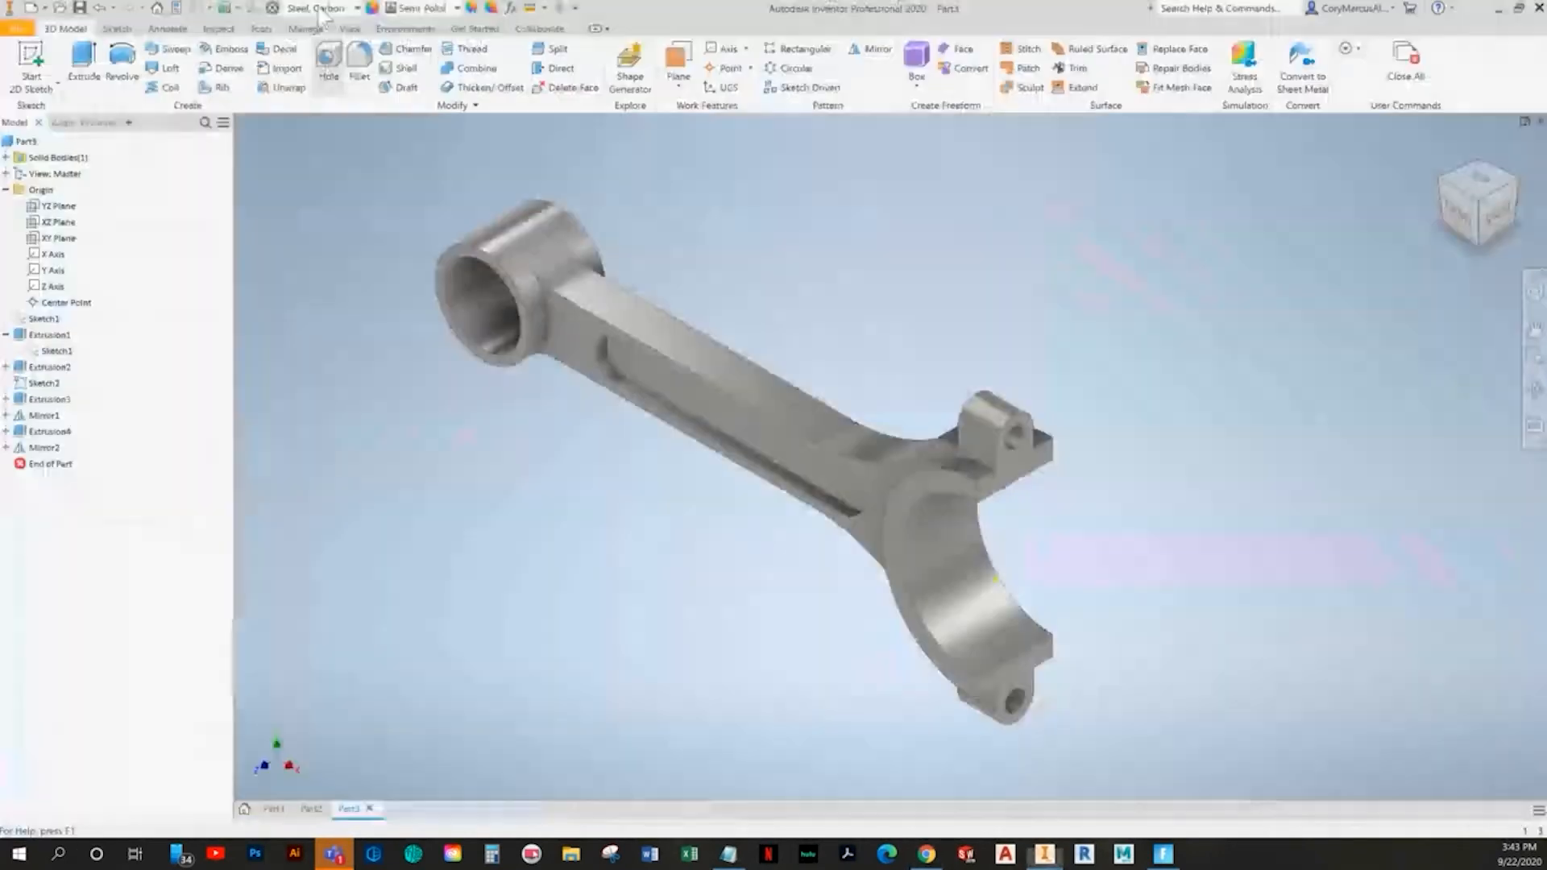
{"action": "key", "text": "ctrl+n"}
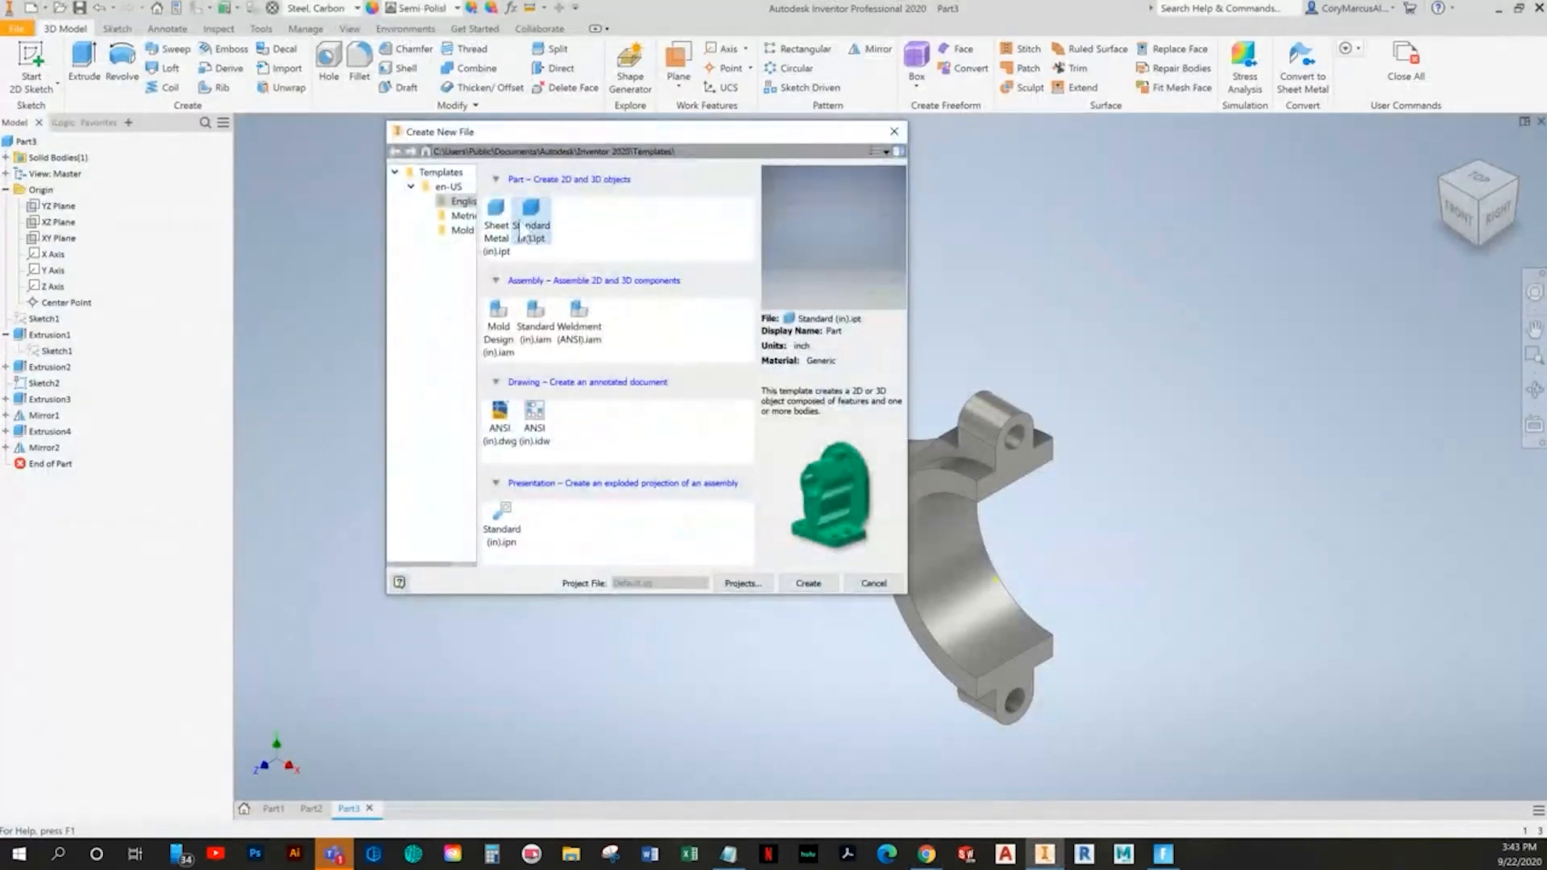
{"action": "left_click", "coordinate": [808, 583]}
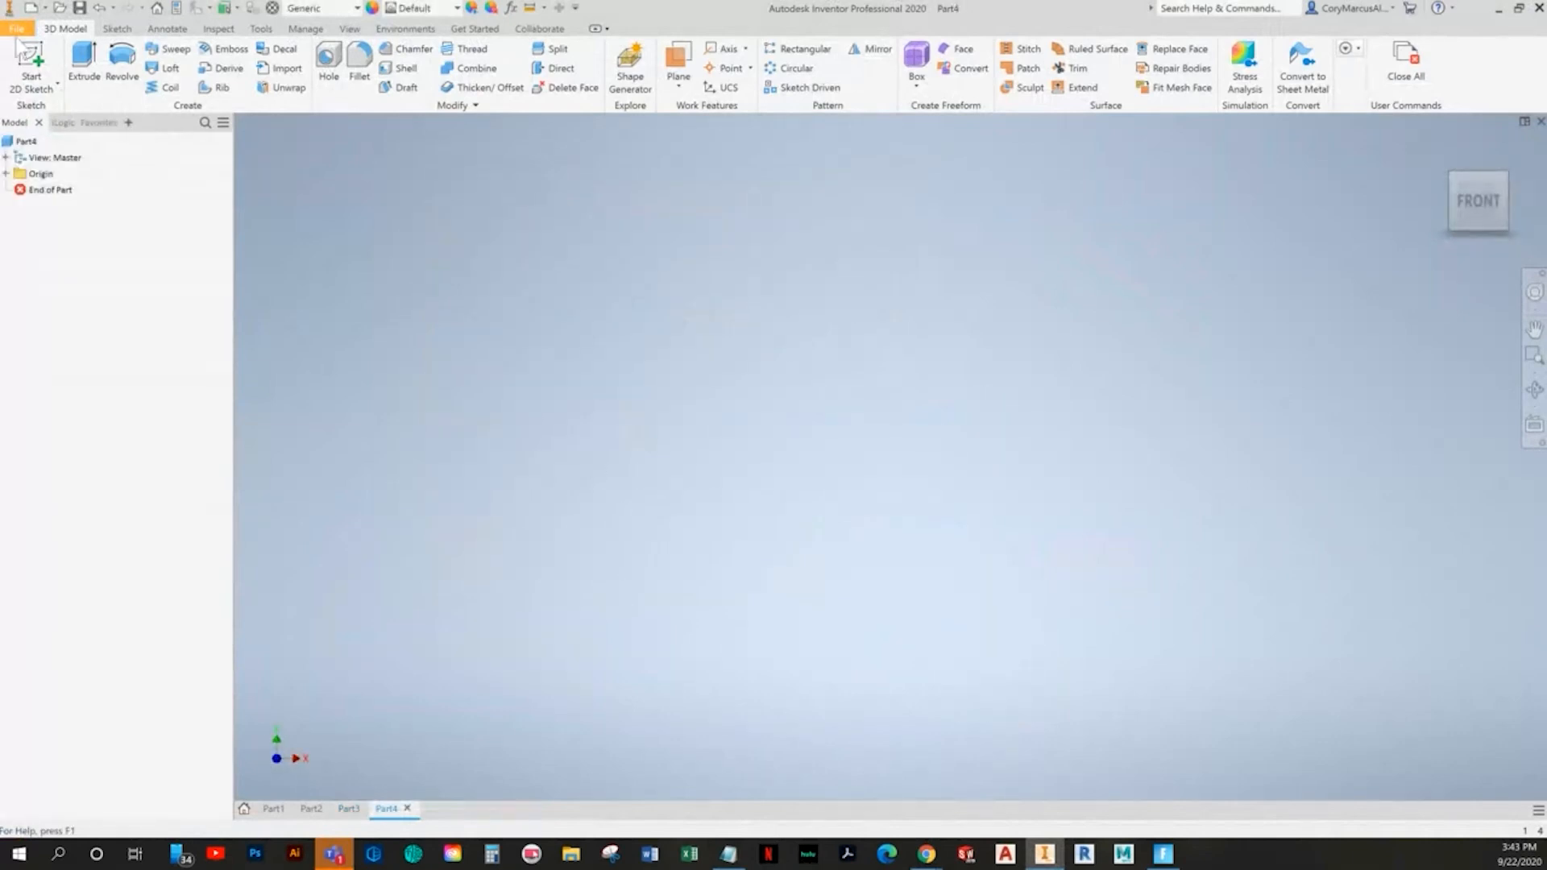
- Start a sketch on the YZ plane and draw a 3 in diameter circle at the origin, checking the Tube Hanger drawing
{"action": "left_click", "coordinate": [29, 55]}
{"action": "key", "text": "alt+Tab"}
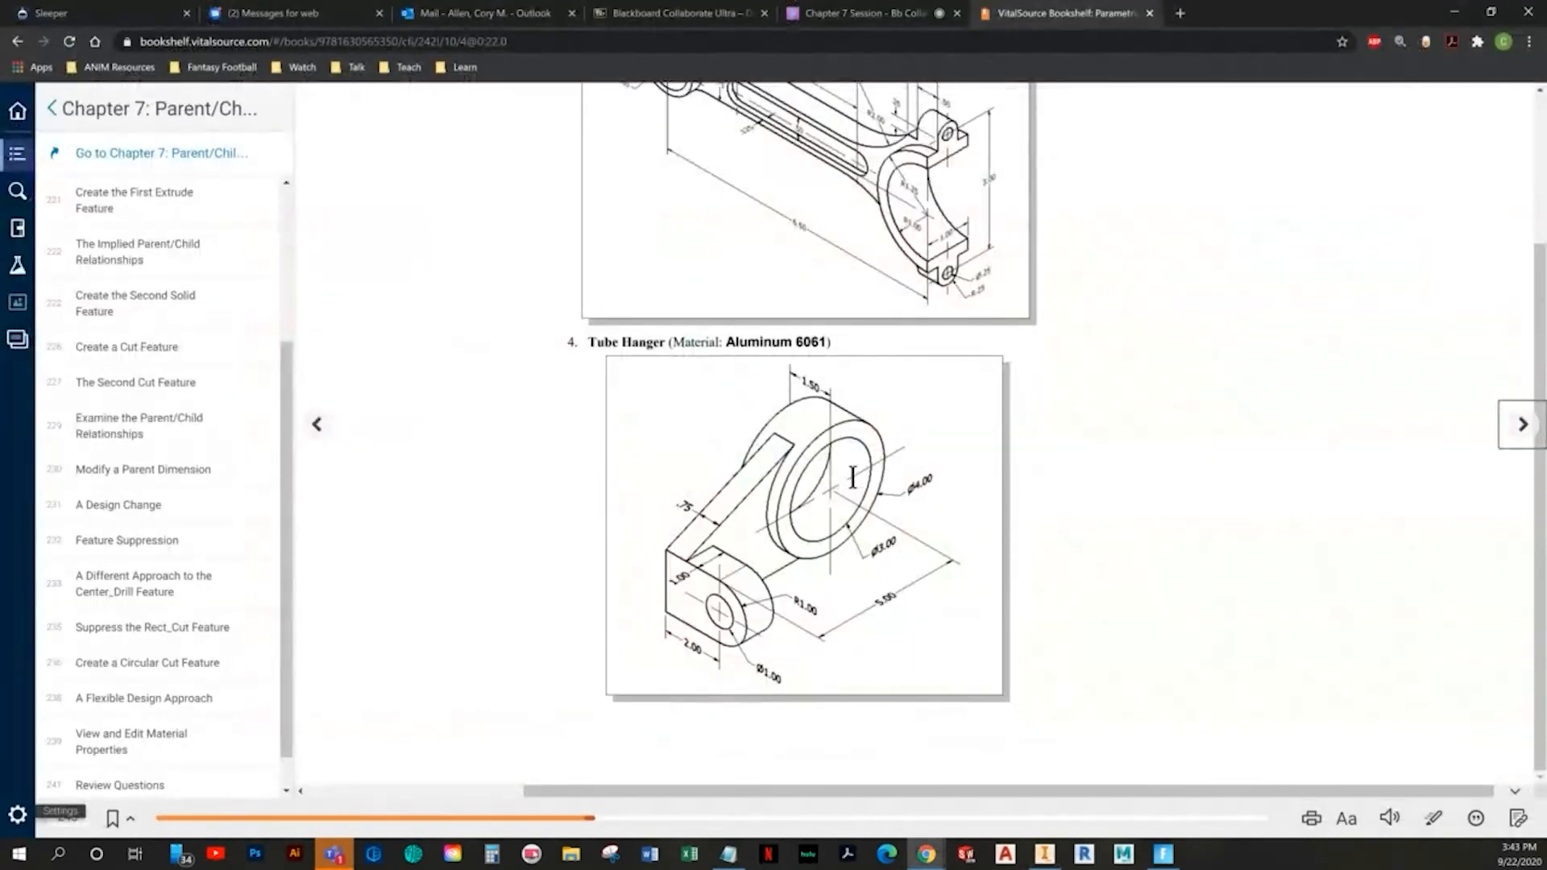
{"action": "key", "text": "alt+Tab"}
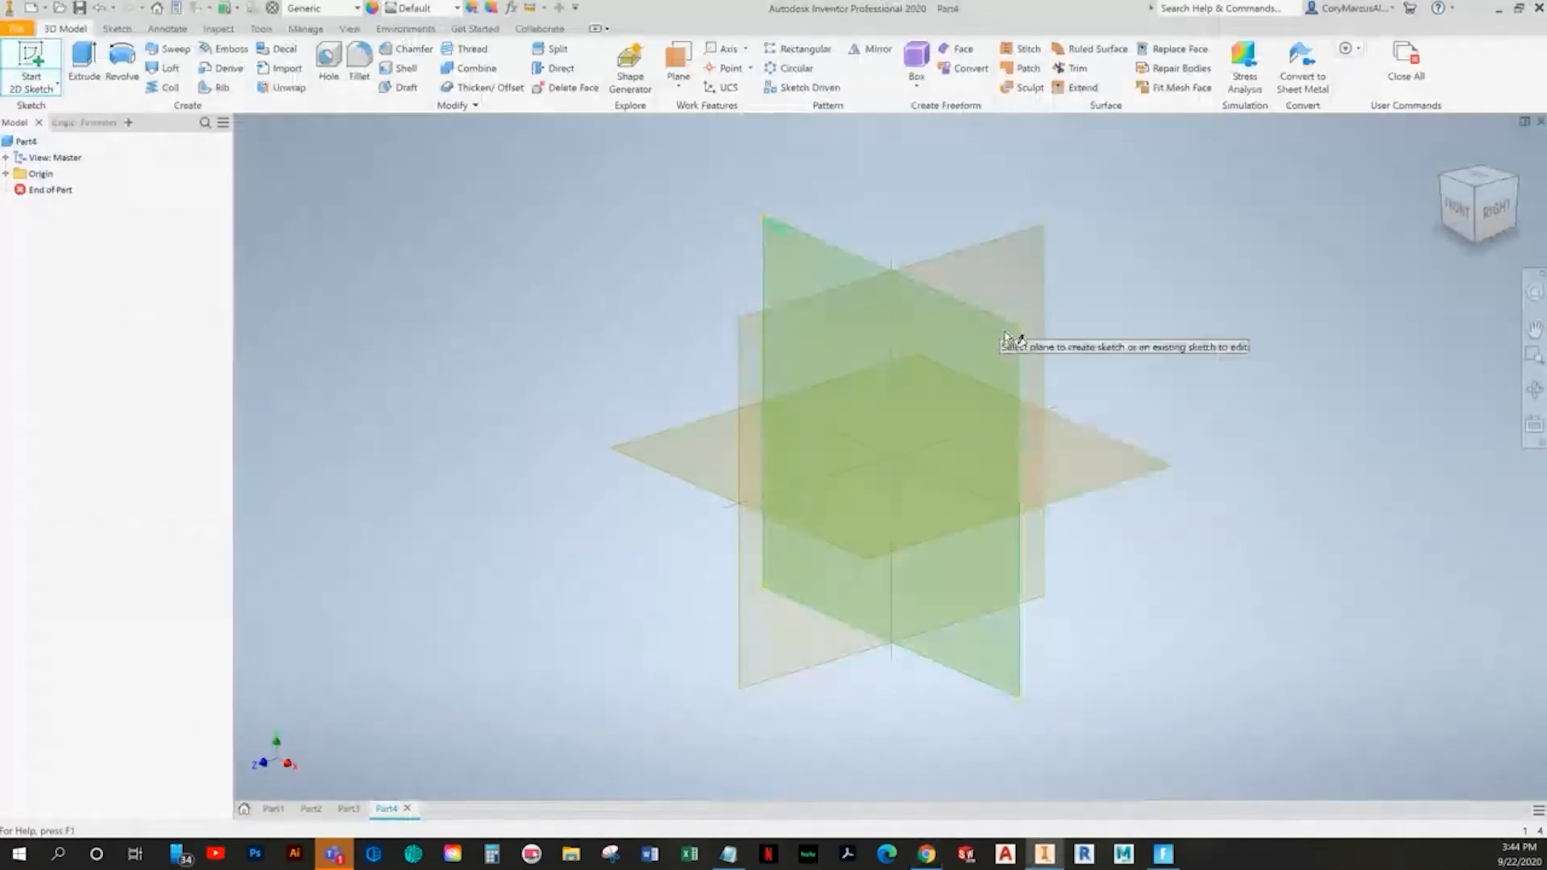
{"action": "left_click", "coordinate": [1020, 255]}
{"action": "key", "text": "alt+Tab"}
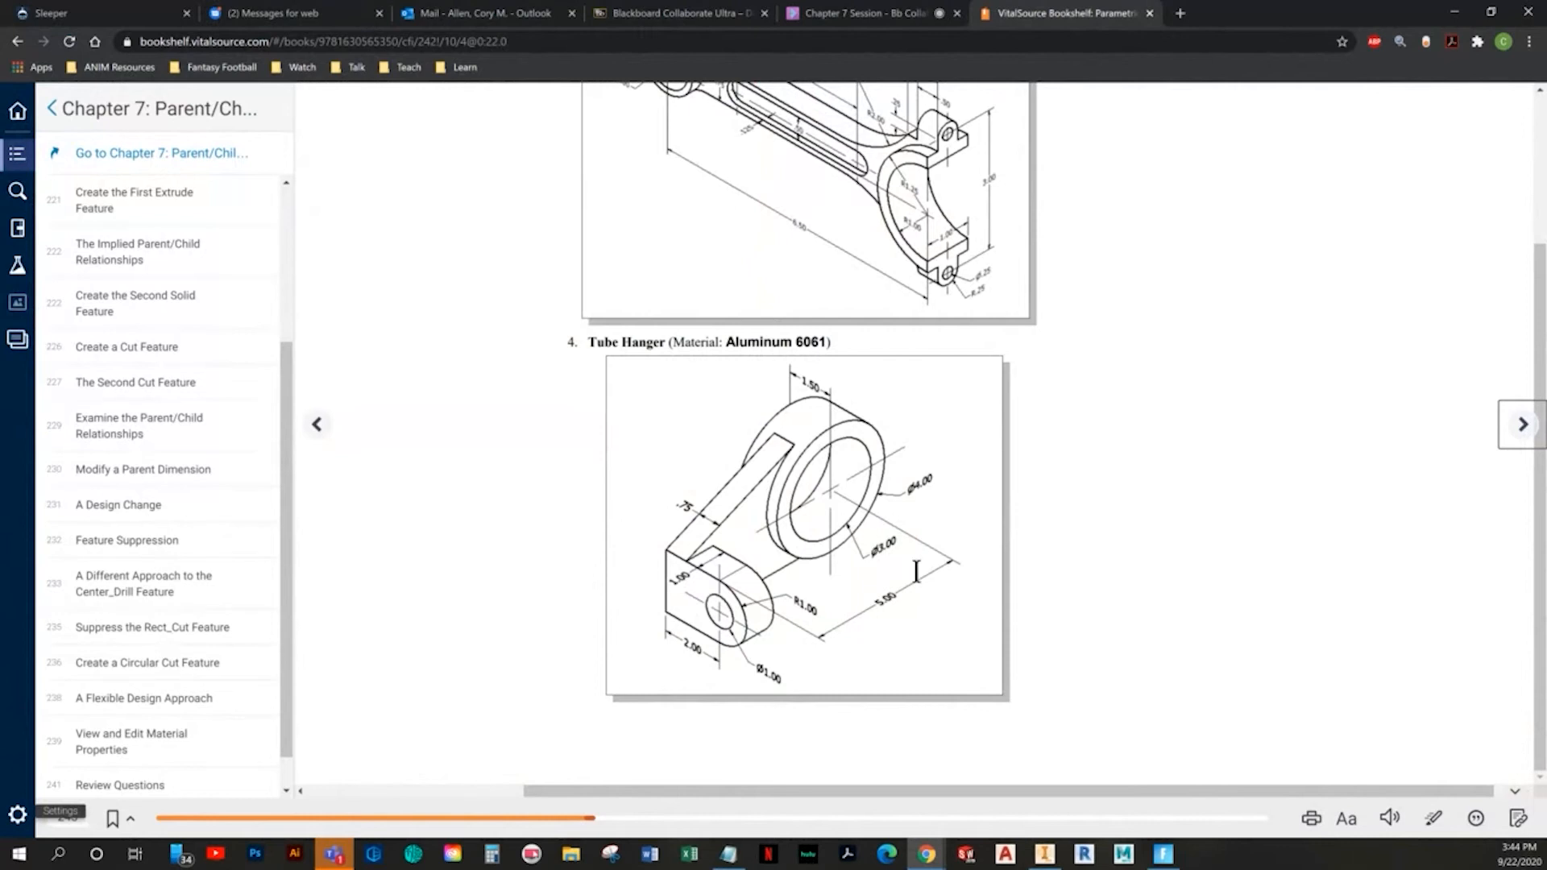
{"action": "key", "text": "alt+Tab"}
{"action": "left_click", "coordinate": [125, 65]}
{"action": "left_click", "coordinate": [891, 457]}
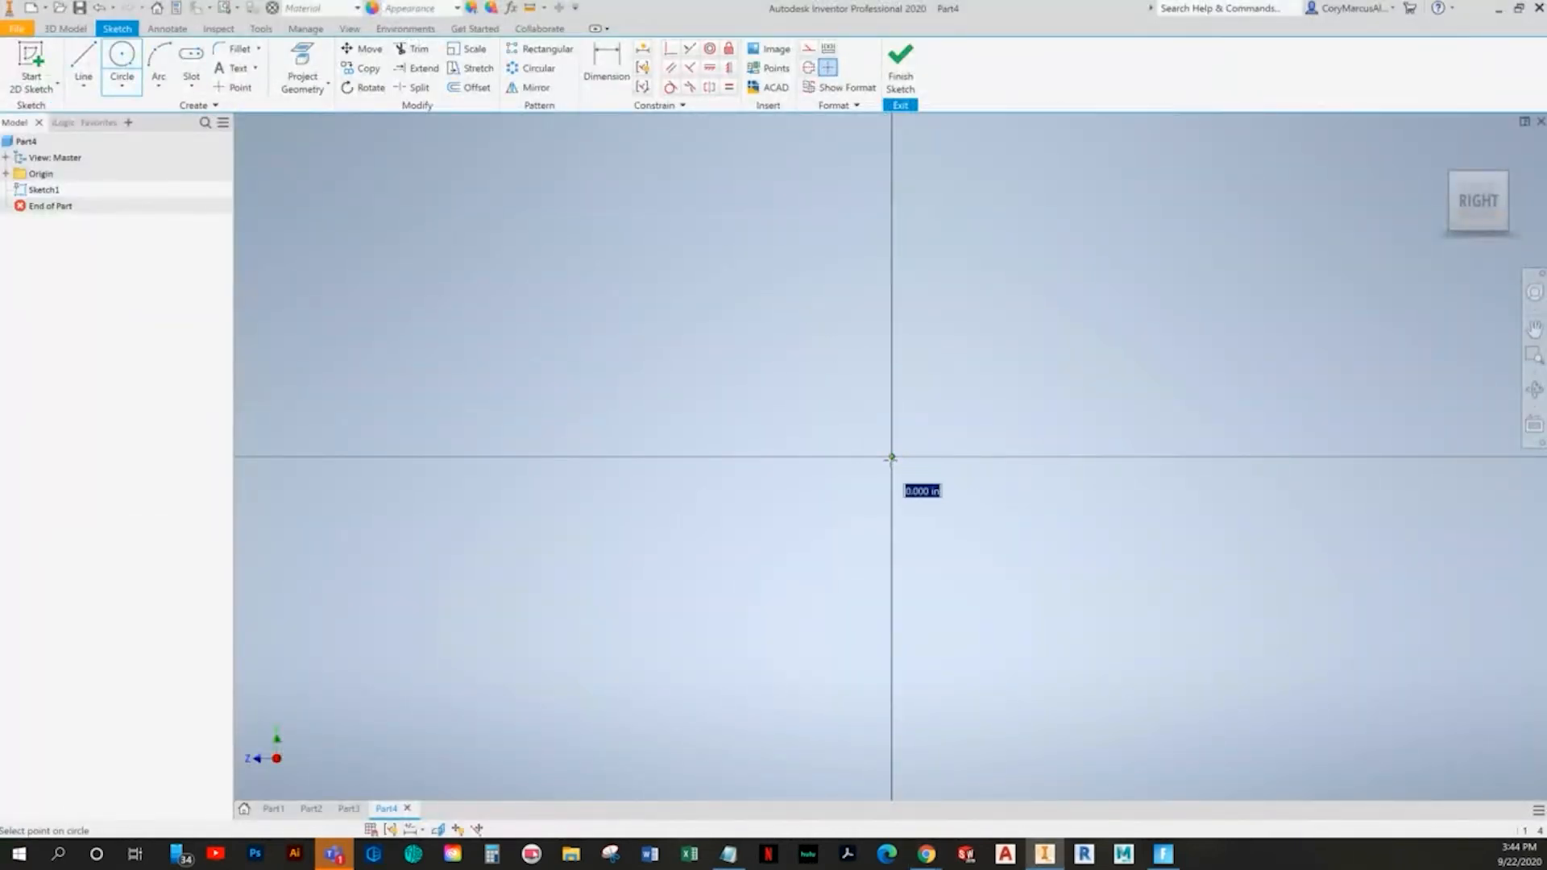
{"action": "key", "text": "alt+Tab"}
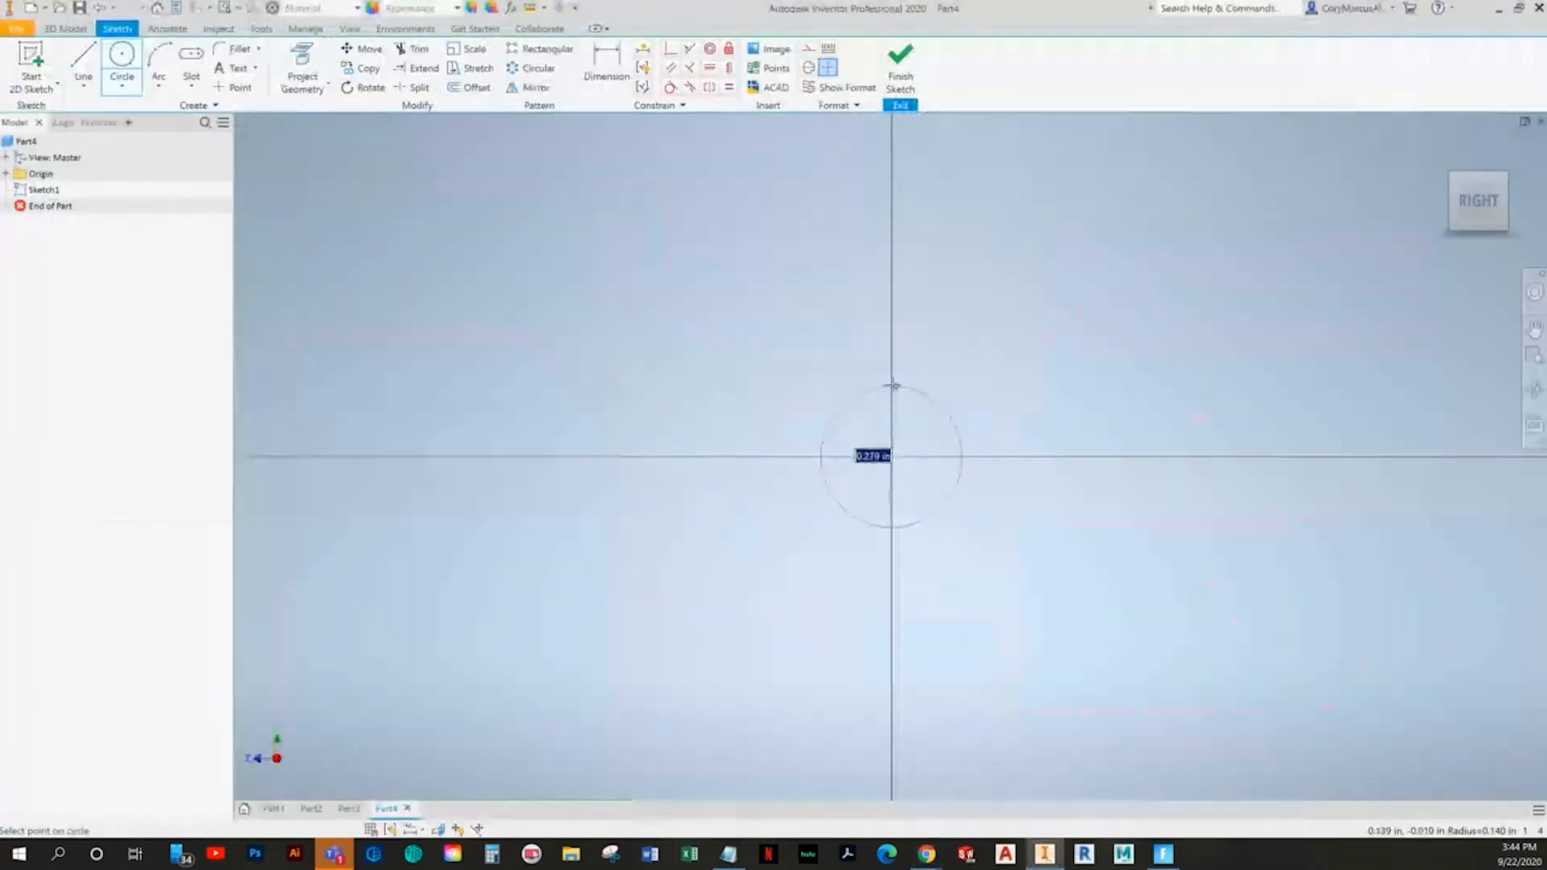
{"action": "type", "text": "3"}
{"action": "key", "text": "Return"}
{"action": "scroll", "coordinate": [857, 467], "scroll_direction": "up", "scroll_amount": 2}
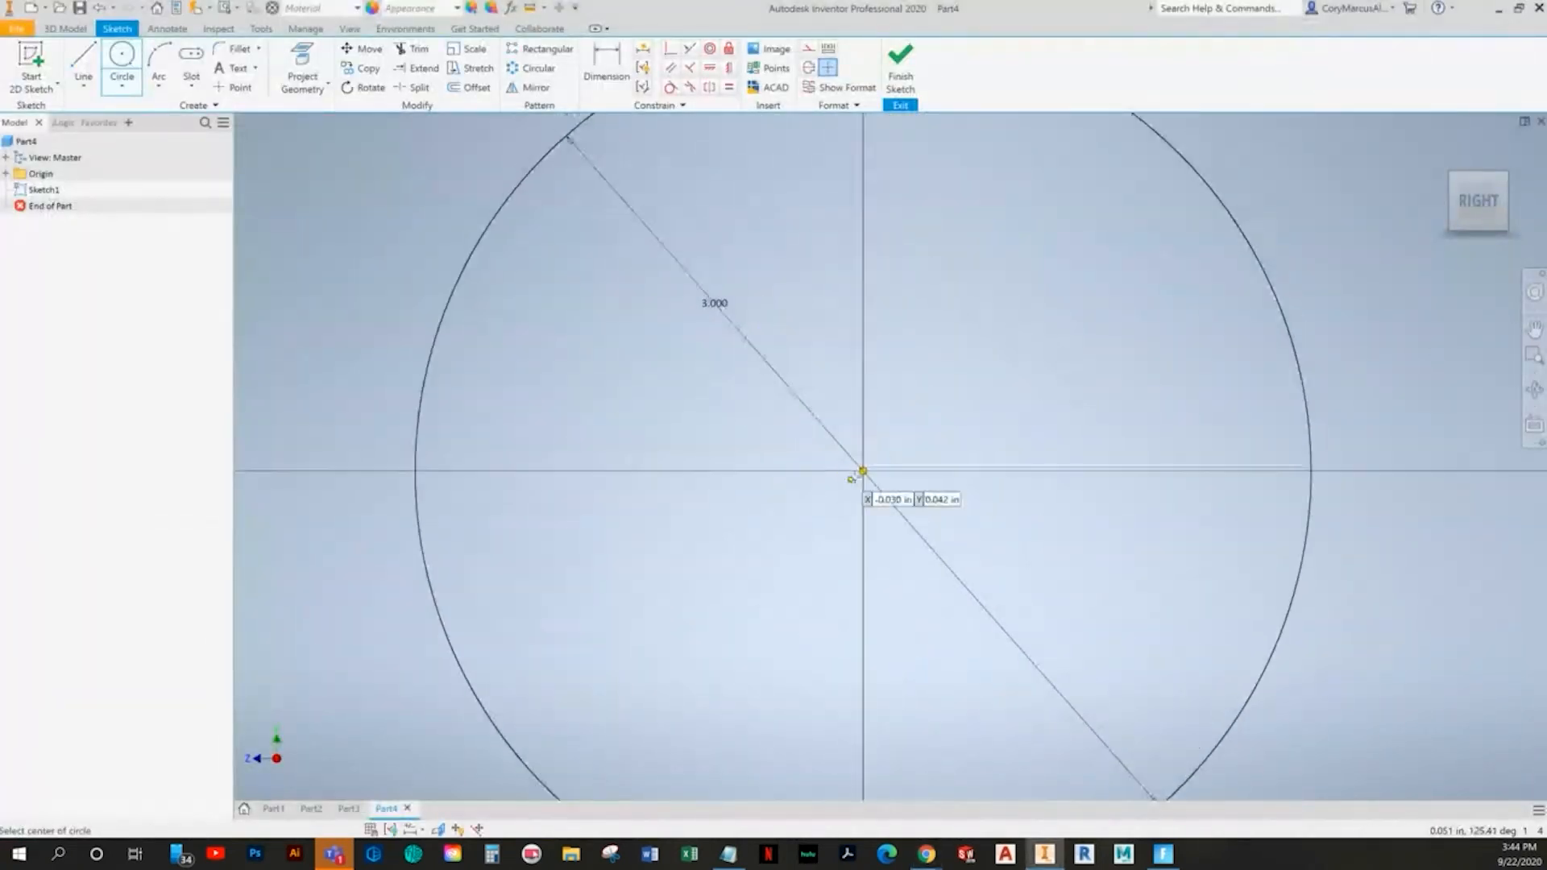
- Draw a concentric 4 in diameter circle at the origin
{"action": "left_click", "coordinate": [863, 469]}
{"action": "key", "text": "Escape"}
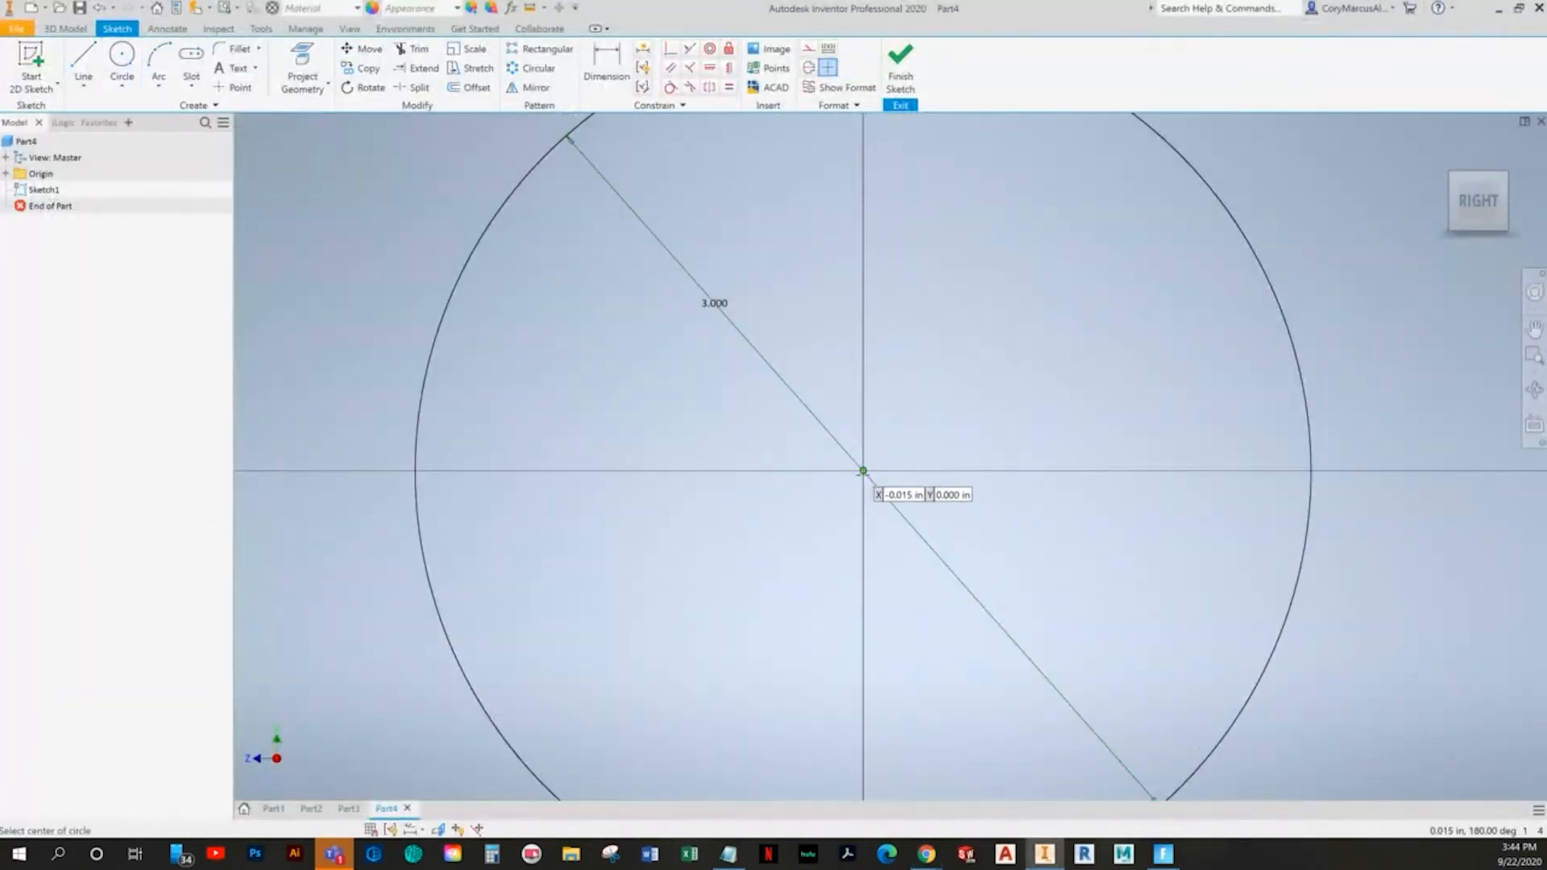
{"action": "key", "text": "c"}
{"action": "left_click", "coordinate": [862, 469]}
{"action": "type", "text": "4"}
{"action": "key", "text": "Return"}
{"action": "scroll", "coordinate": [567, 380], "scroll_direction": "up", "scroll_amount": 3}
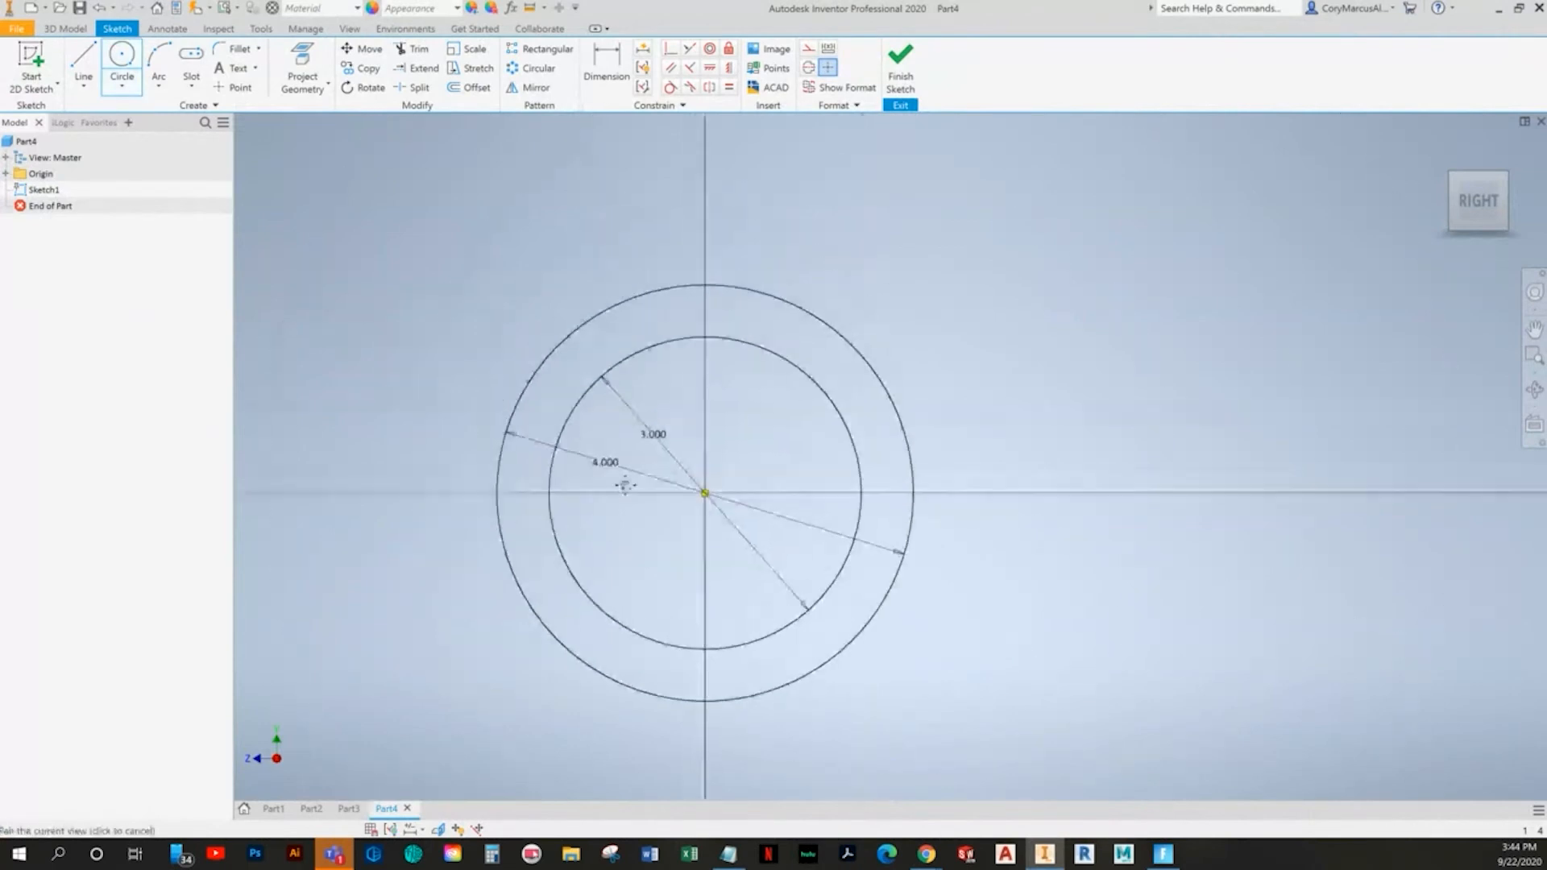
- Sketch the arm outline from the drawing: a horizontal line about 8.3 in long below the circles, a vertical end line about 3.1 in, and a sloped line above
{"action": "key", "text": "alt+Tab"}
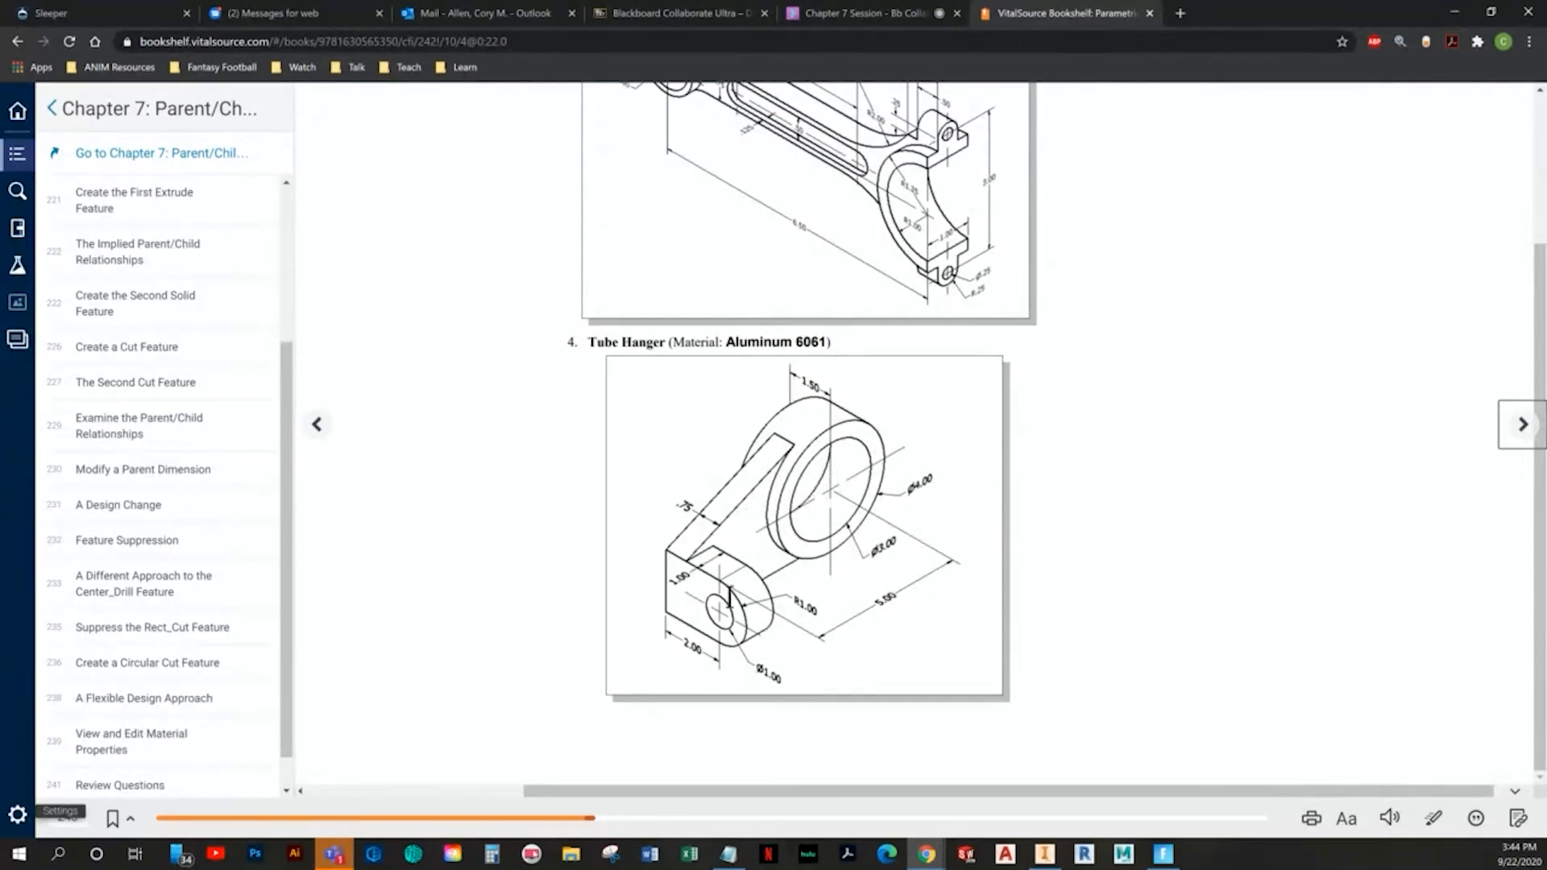
{"action": "key", "text": "alt+Tab"}
{"action": "key", "text": "l"}
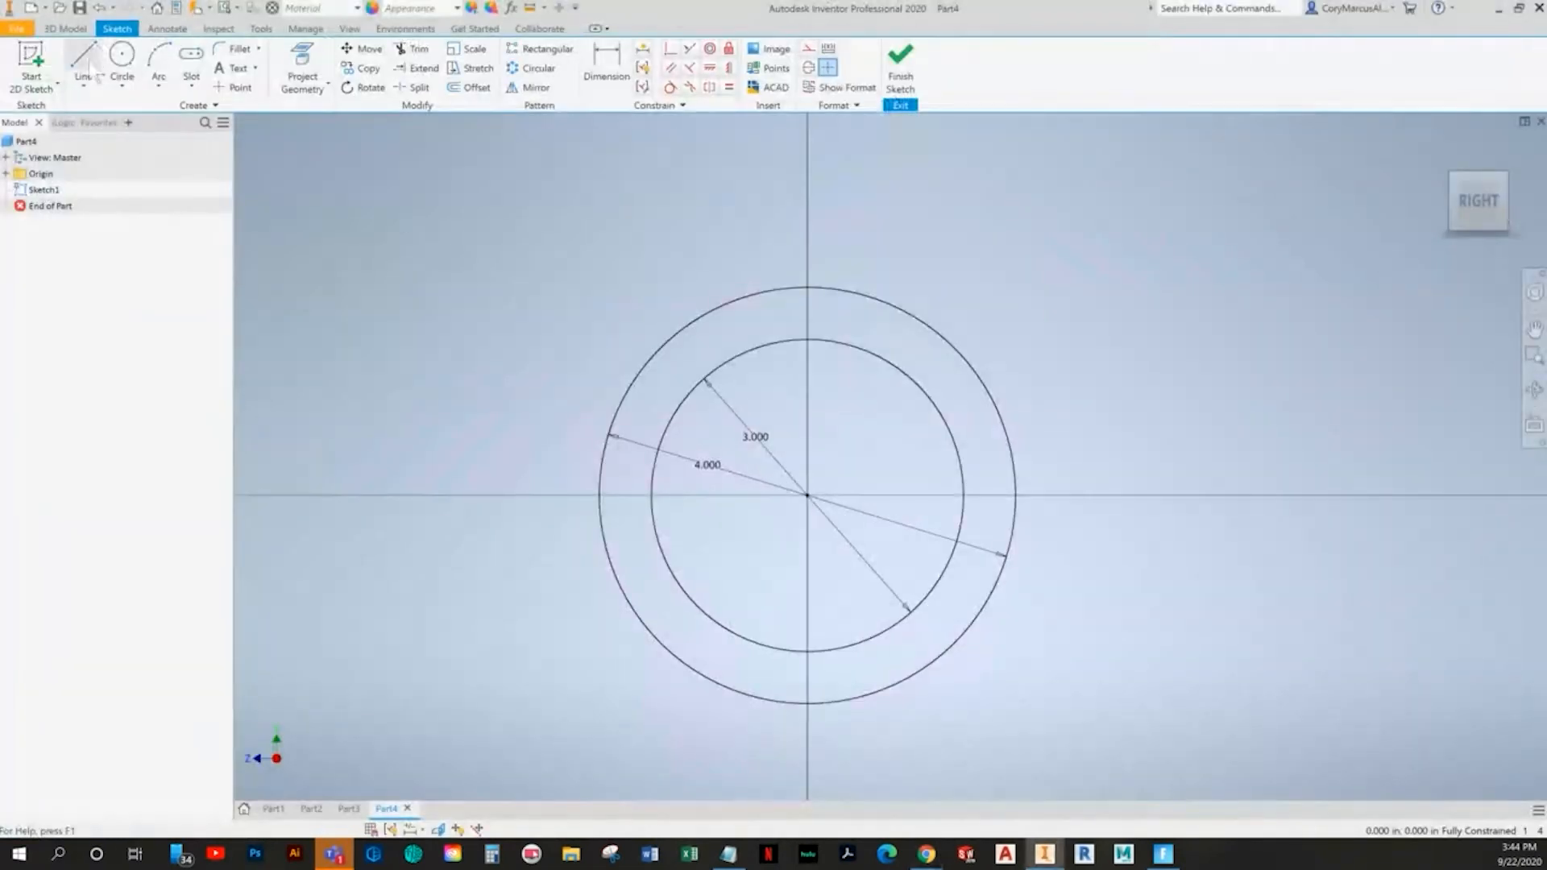
{"action": "scroll", "coordinate": [760, 391], "scroll_direction": "down", "scroll_amount": 4}
{"action": "left_click", "coordinate": [731, 365]}
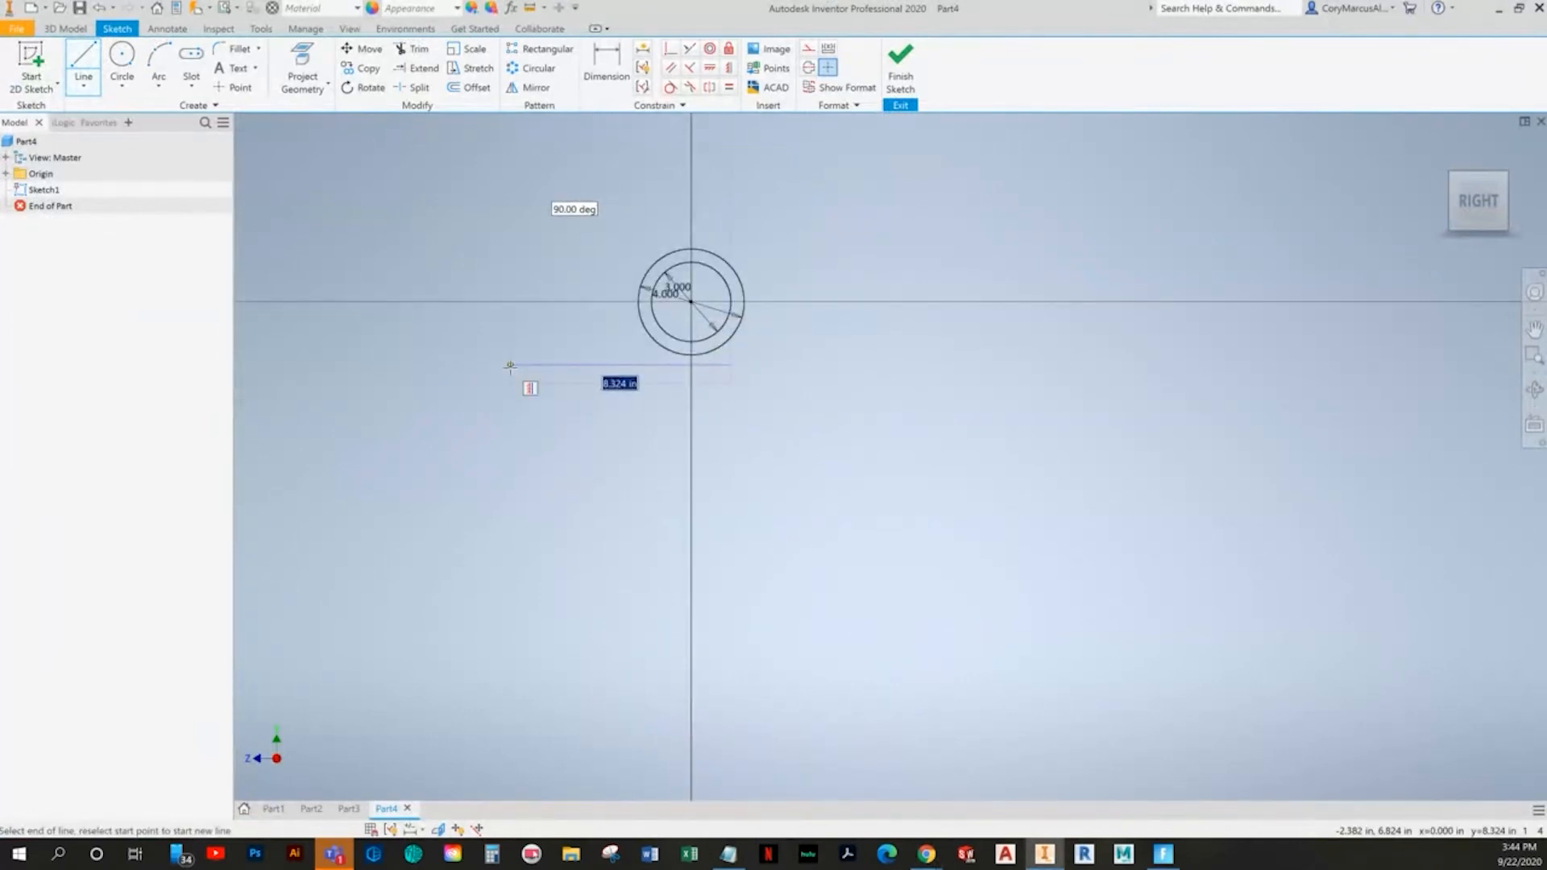
{"action": "key", "text": "alt+Tab"}
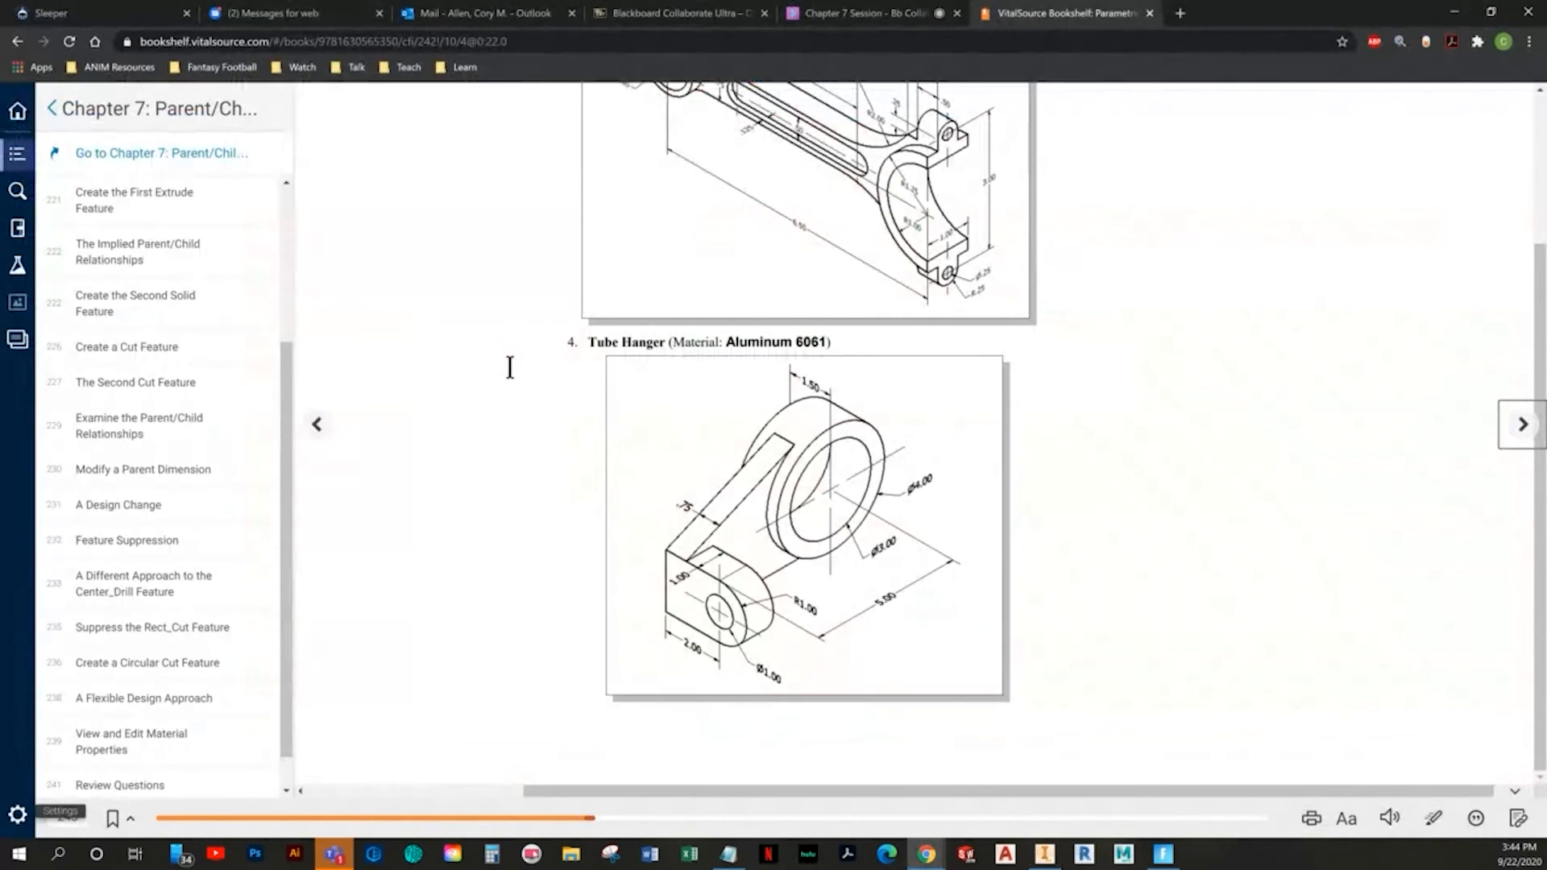
{"action": "key", "text": "alt+Tab"}
{"action": "left_click", "coordinate": [510, 367]}
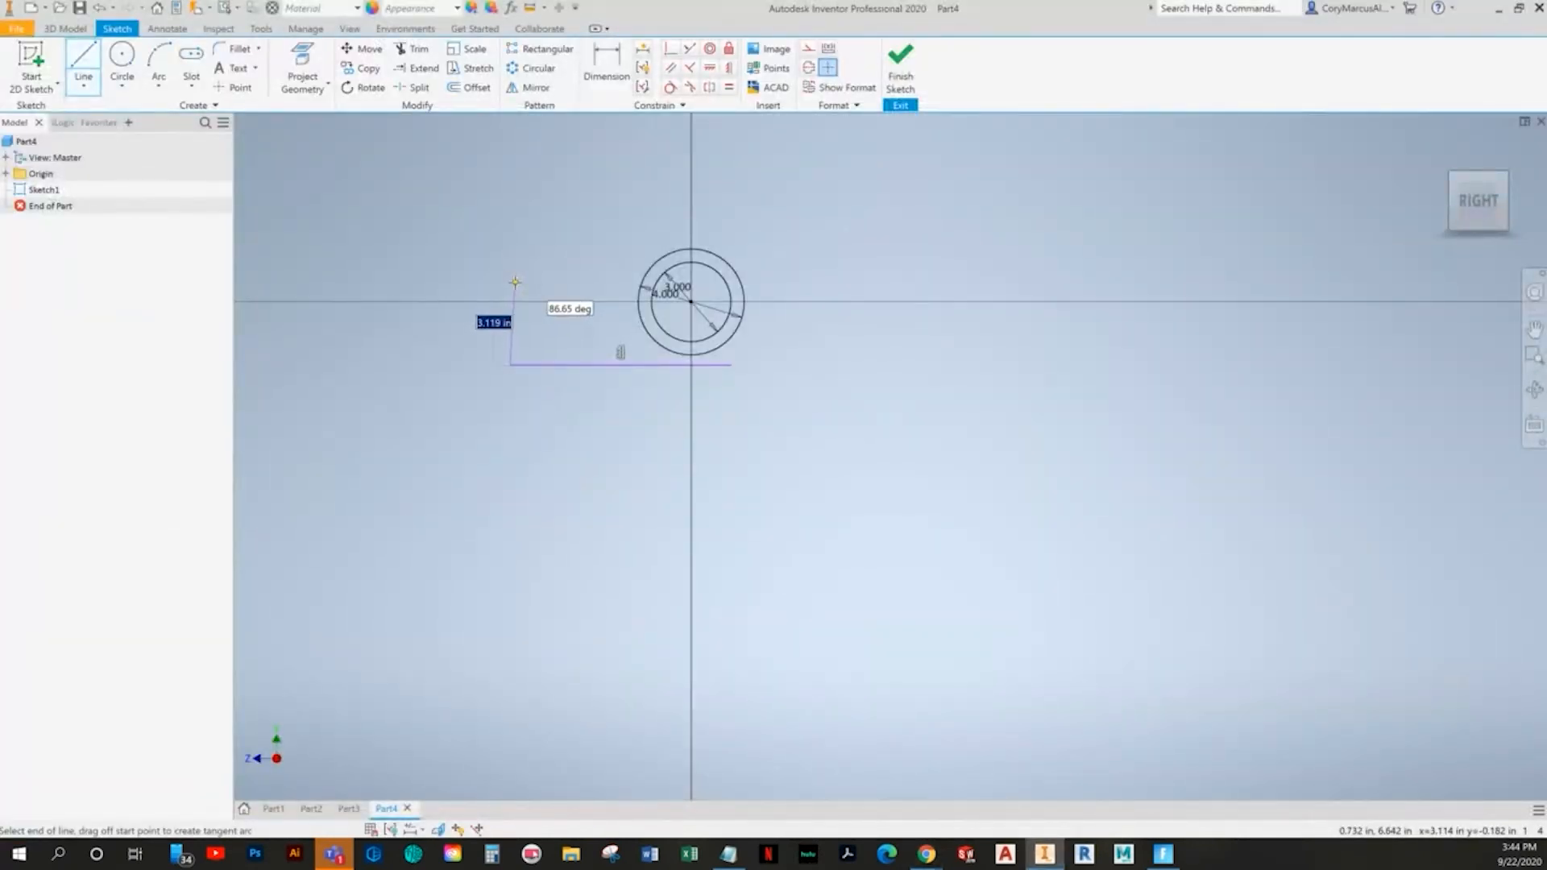
{"action": "left_click", "coordinate": [514, 282]}
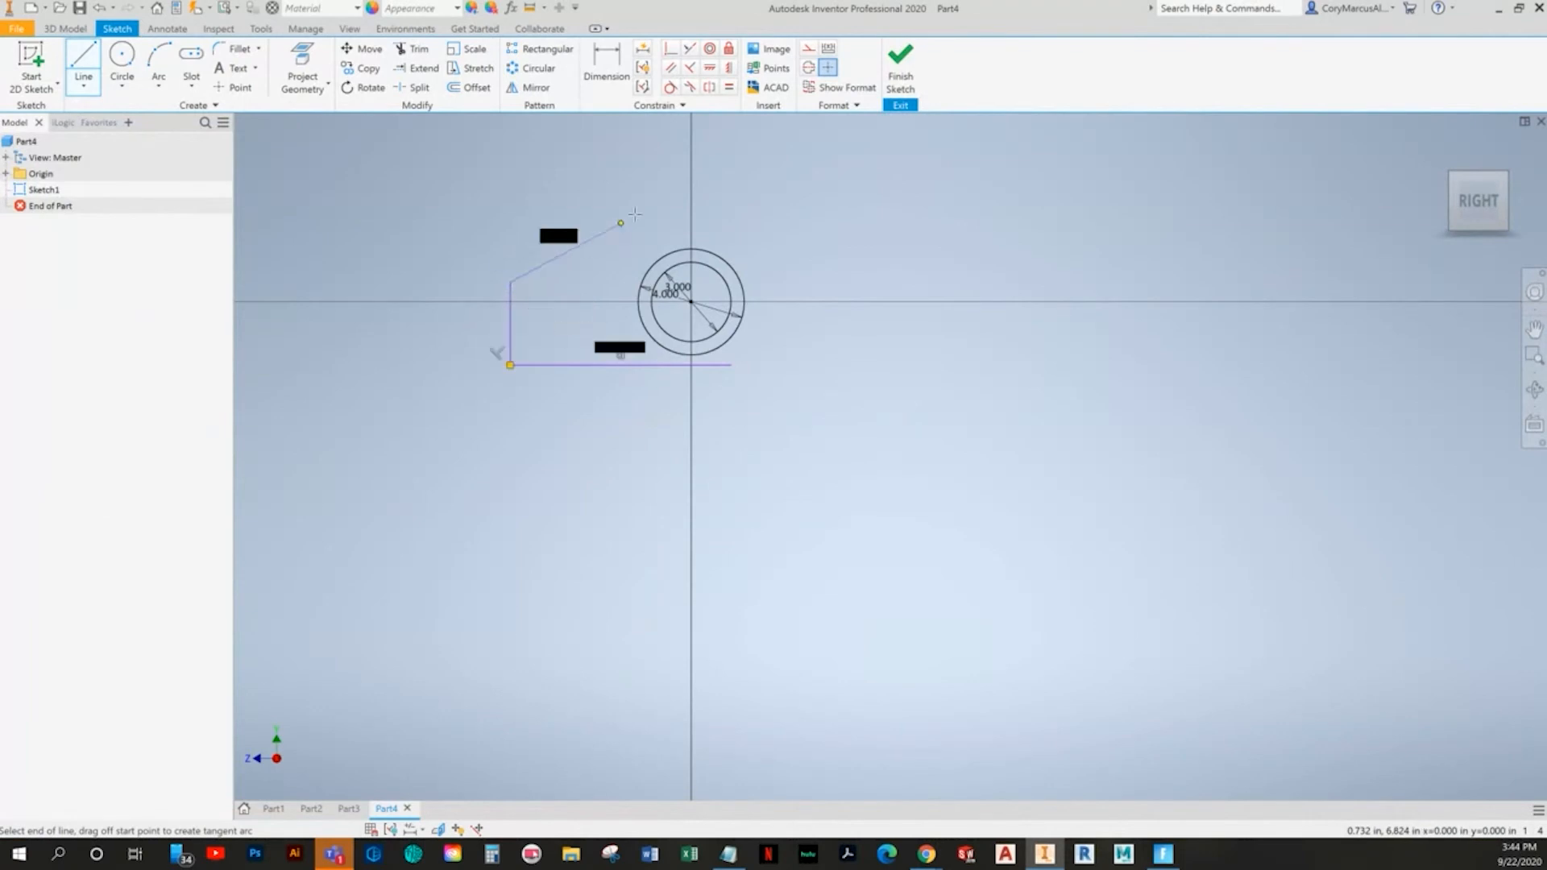
{"action": "key", "text": "alt+Tab"}
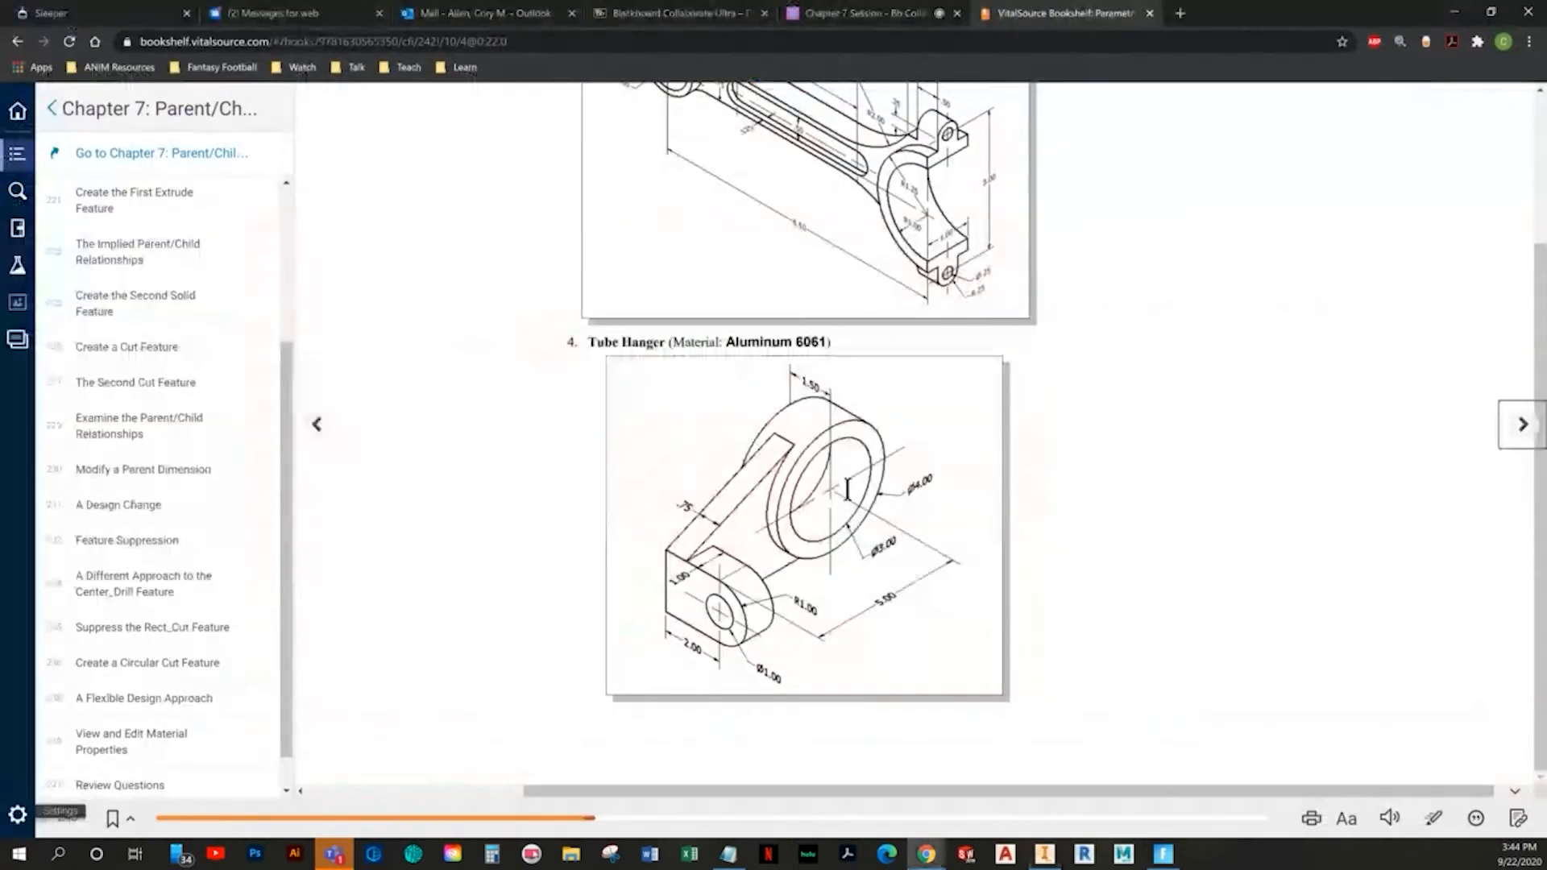
{"action": "key", "text": "alt+Tab"}
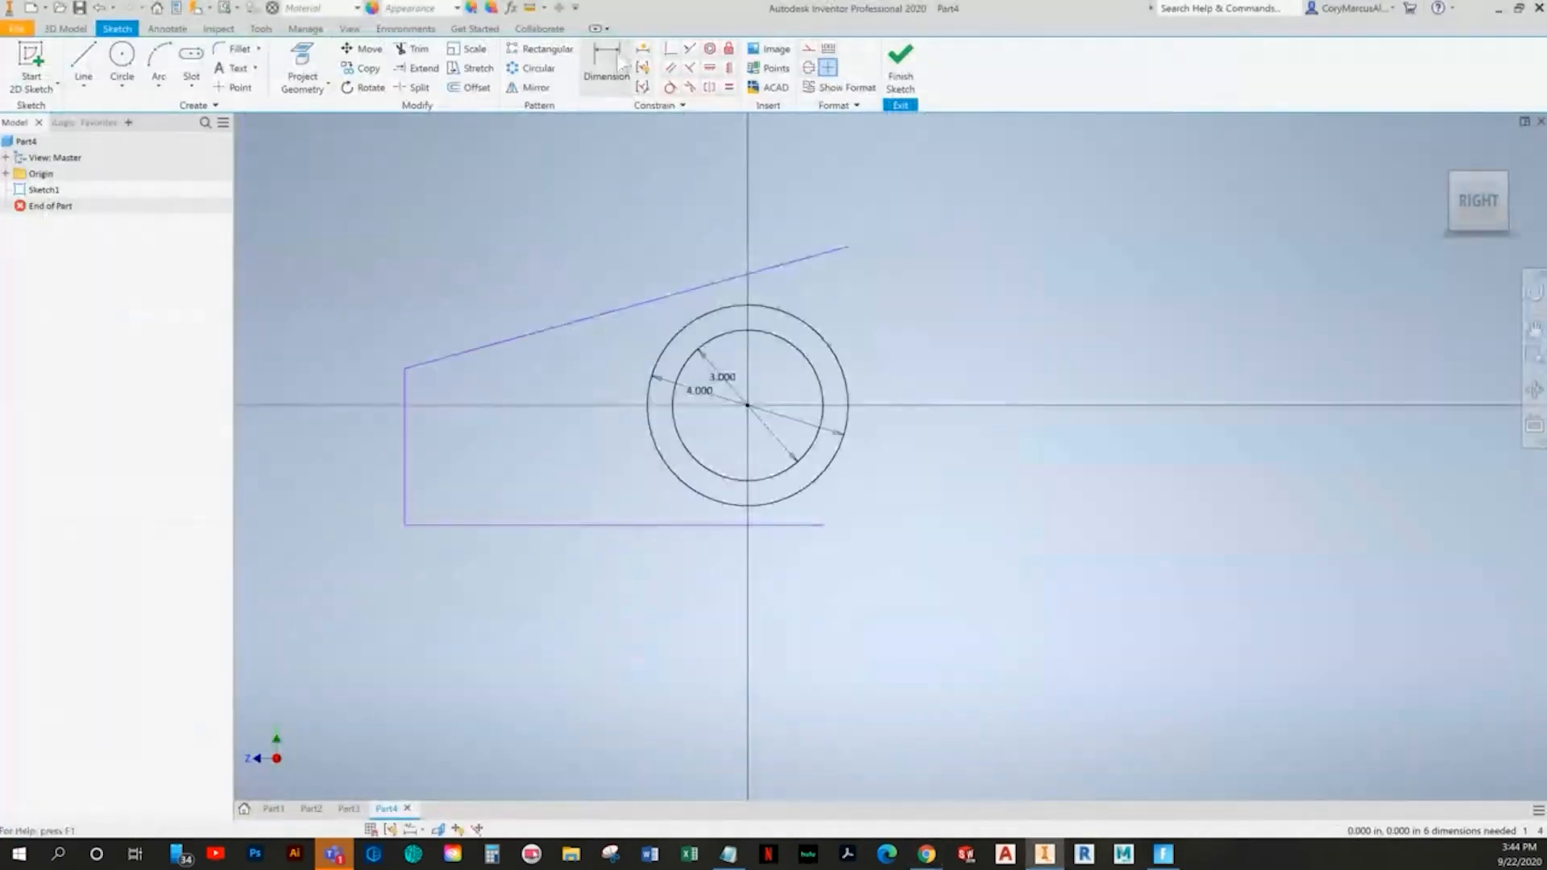
- Make the arm's lower horizontal line and upper sloped line tangent to the outer circle
{"action": "left_click", "coordinate": [674, 90]}
{"action": "left_click", "coordinate": [781, 525]}
{"action": "left_click", "coordinate": [737, 503]}
{"action": "left_click", "coordinate": [752, 255]}
{"action": "left_click", "coordinate": [757, 306]}
- Dimension the arm's vertical end line as 2 in, checking the size in the textbook drawing
{"action": "key", "text": "d"}
{"action": "left_click", "coordinate": [372, 459]}
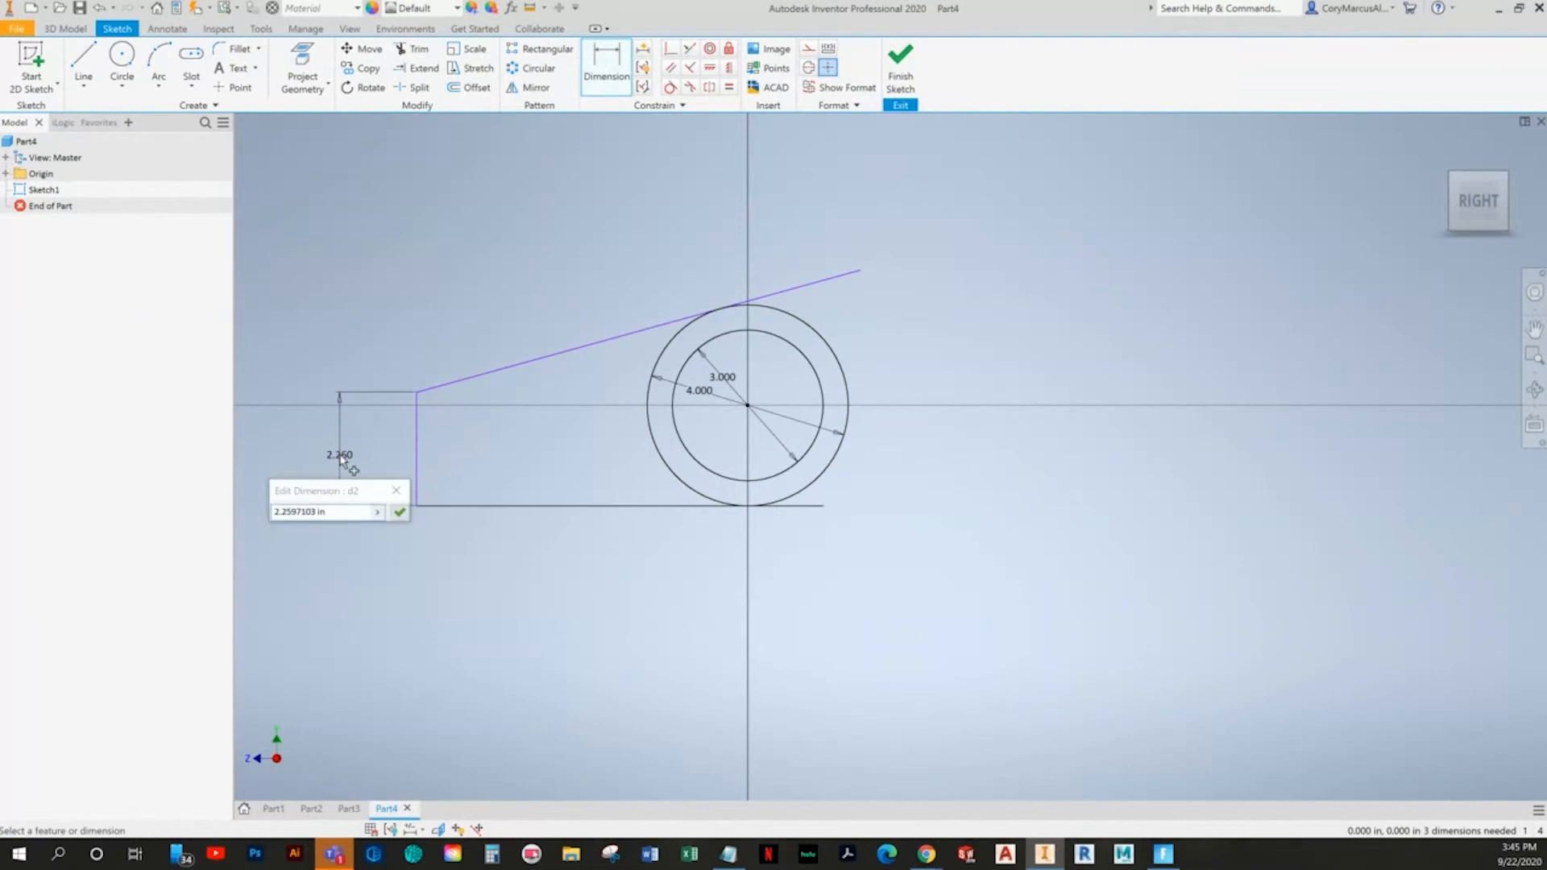
{"action": "key", "text": "alt+Tab"}
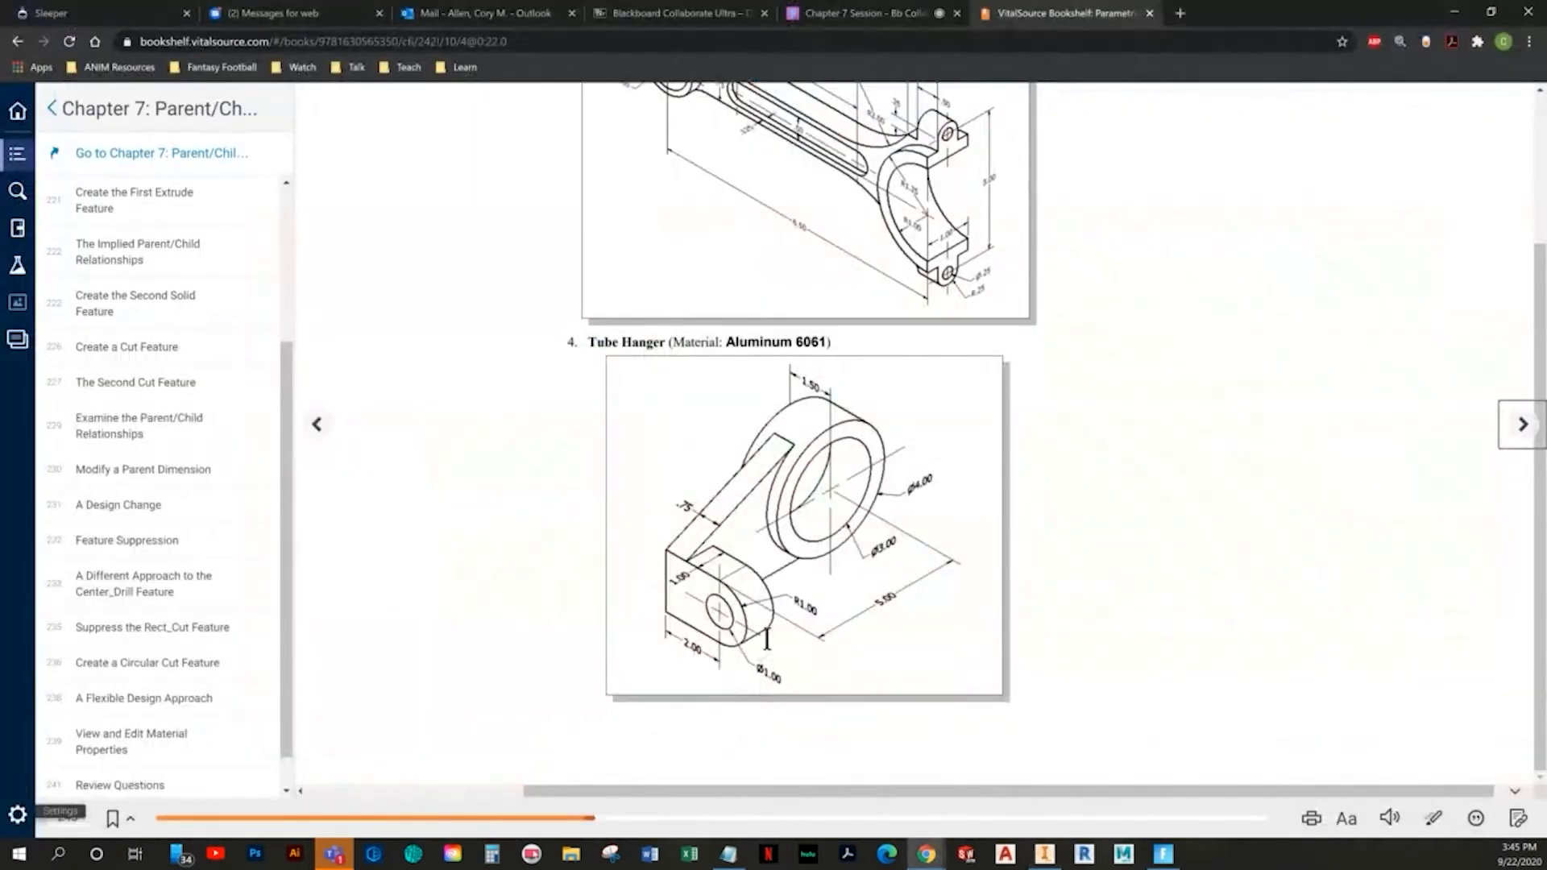
{"action": "key", "text": "alt+Tab"}
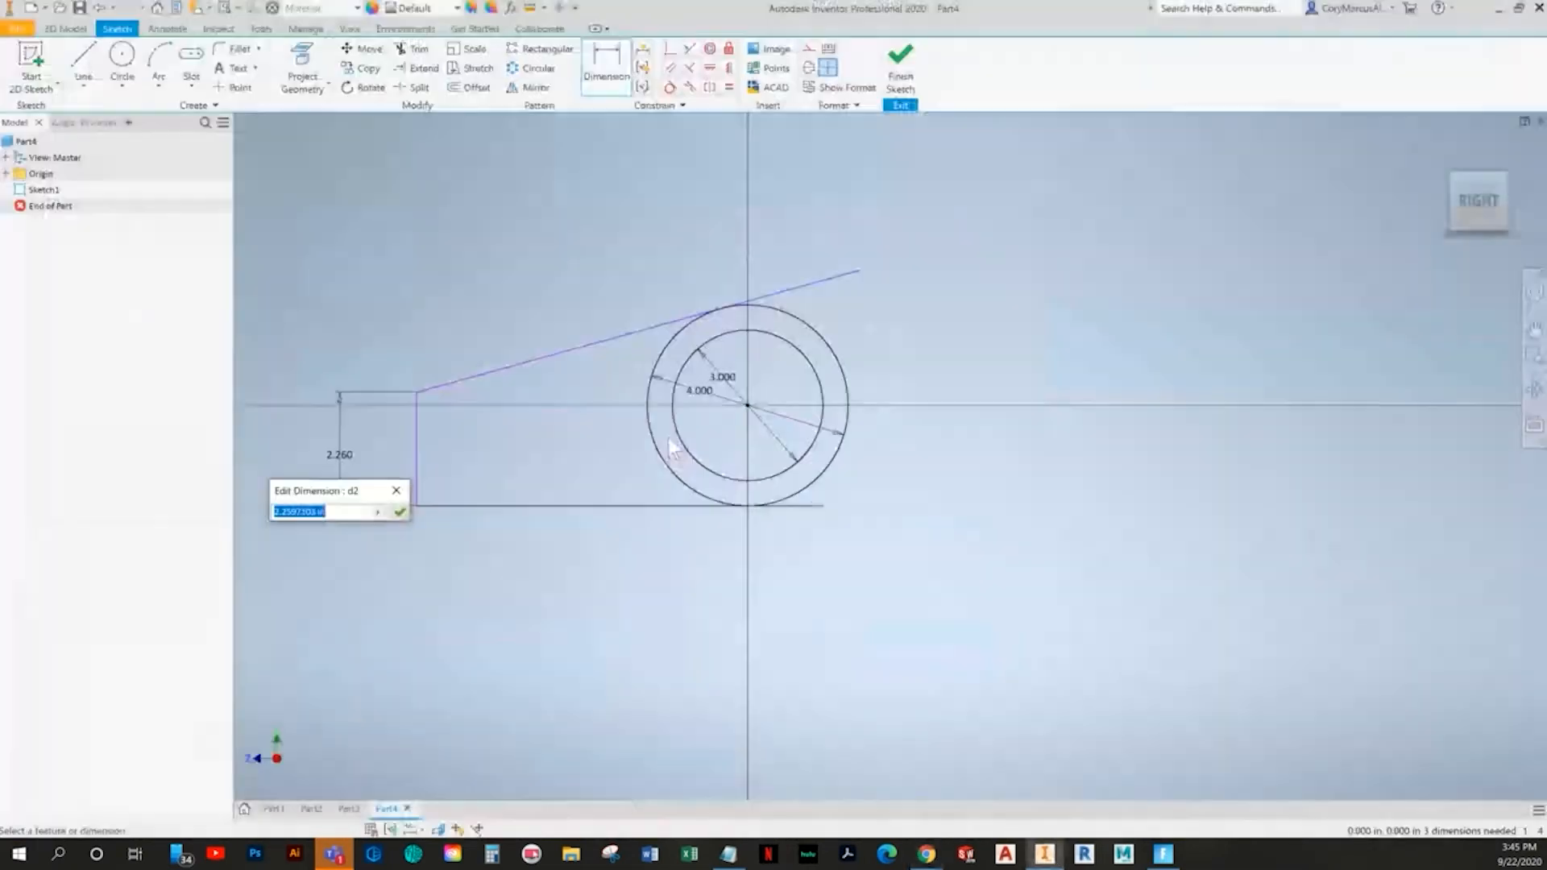
{"action": "type", "text": "2"}
{"action": "key", "text": "Return"}
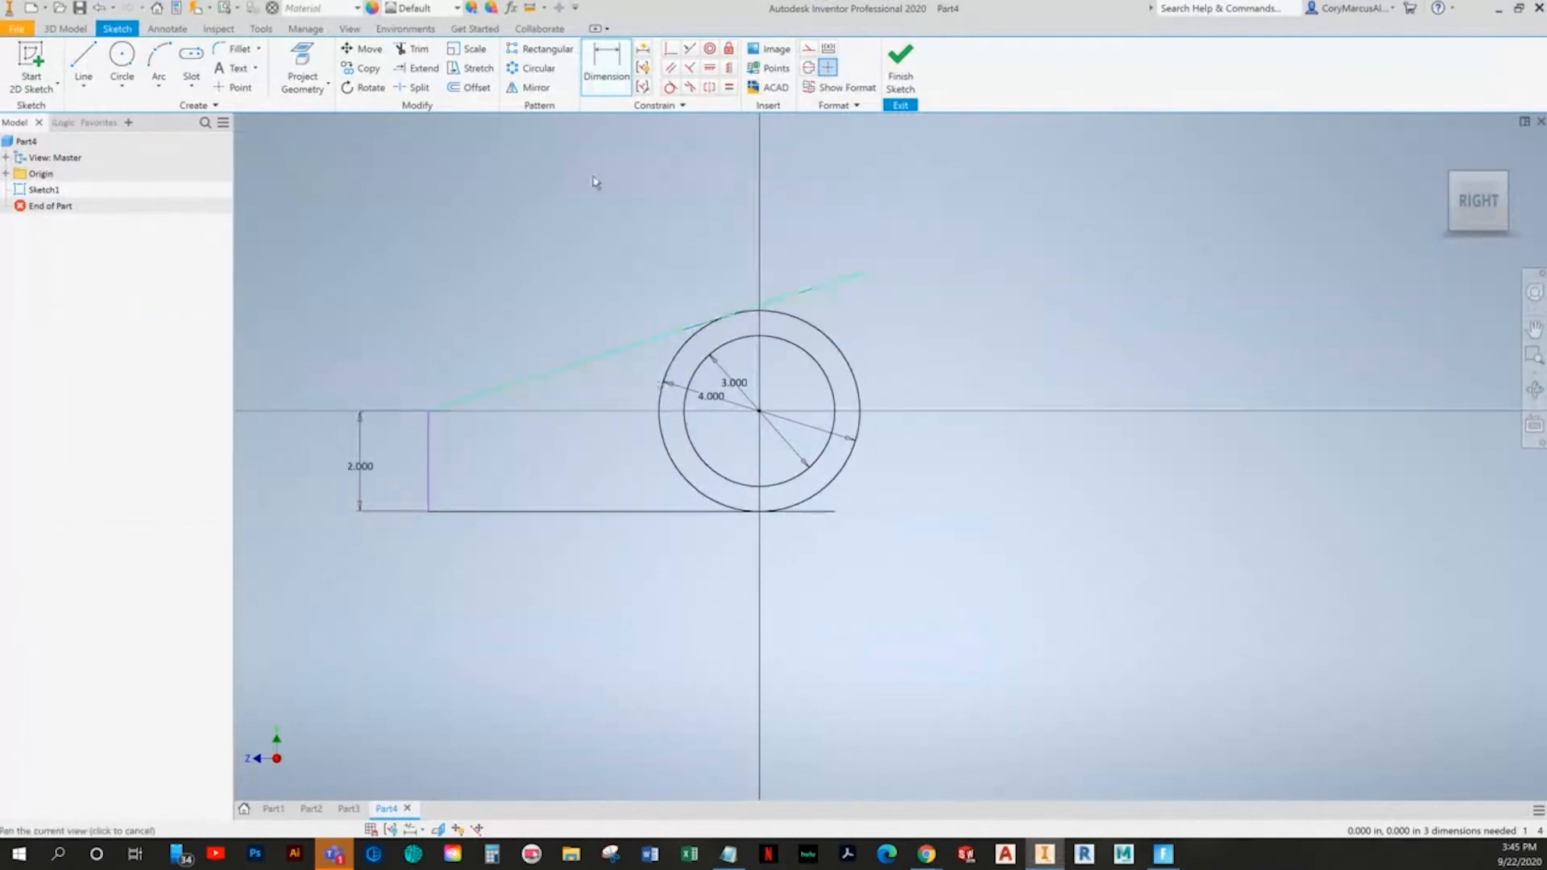
- Trim the ends of the sloped and horizontal lines that extend past their tangent points on the outer circle
{"action": "left_click", "coordinate": [413, 48]}
{"action": "left_click", "coordinate": [812, 283]}
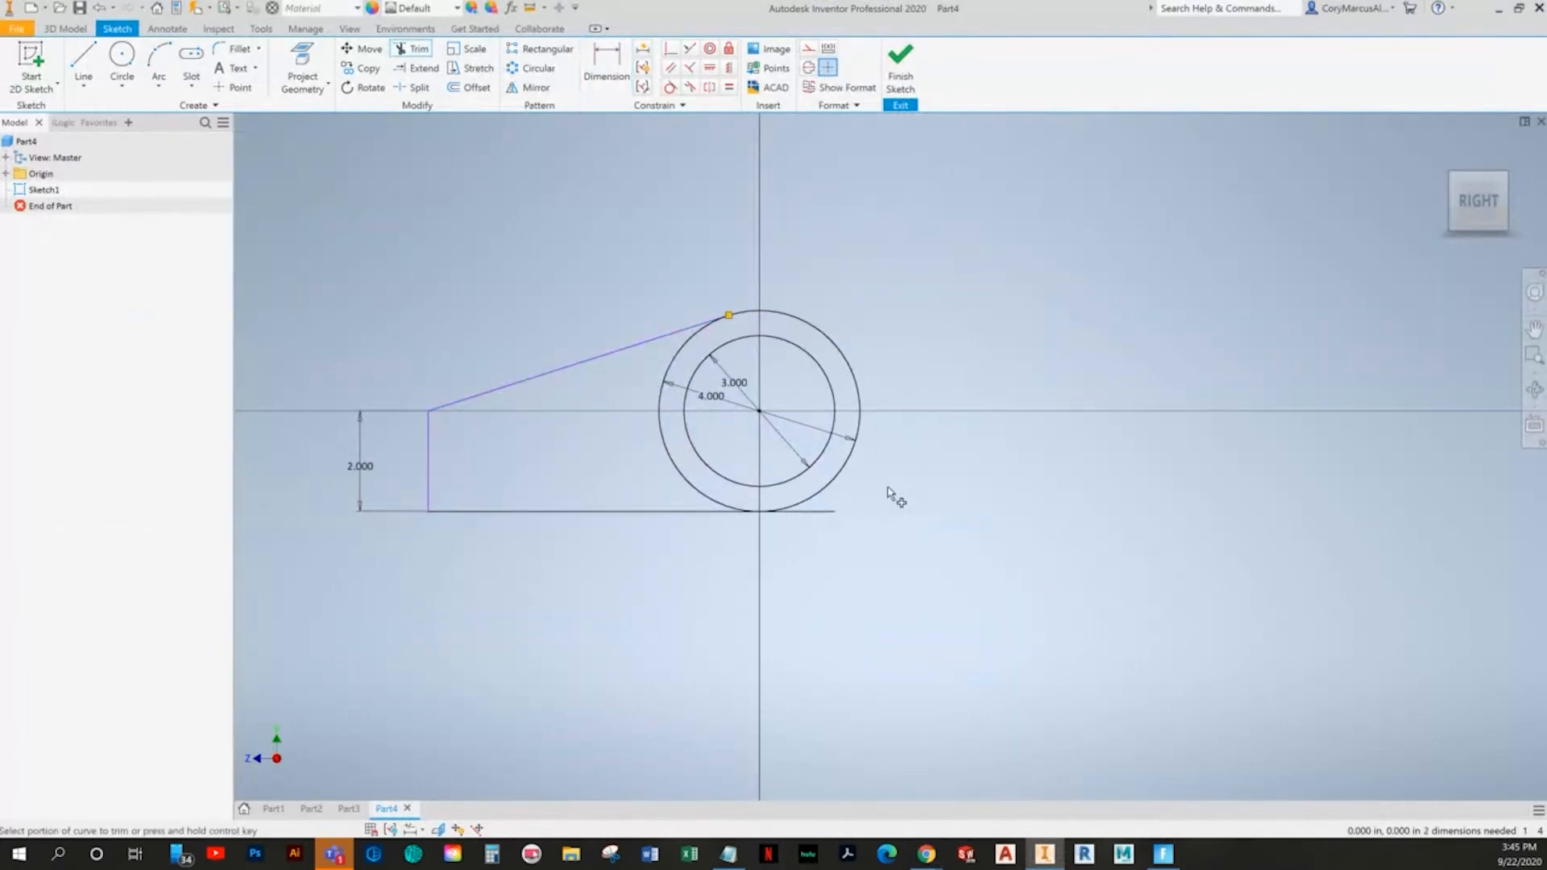
{"action": "left_click", "coordinate": [822, 514]}
{"action": "scroll", "coordinate": [830, 532], "scroll_direction": "down", "scroll_amount": 3}
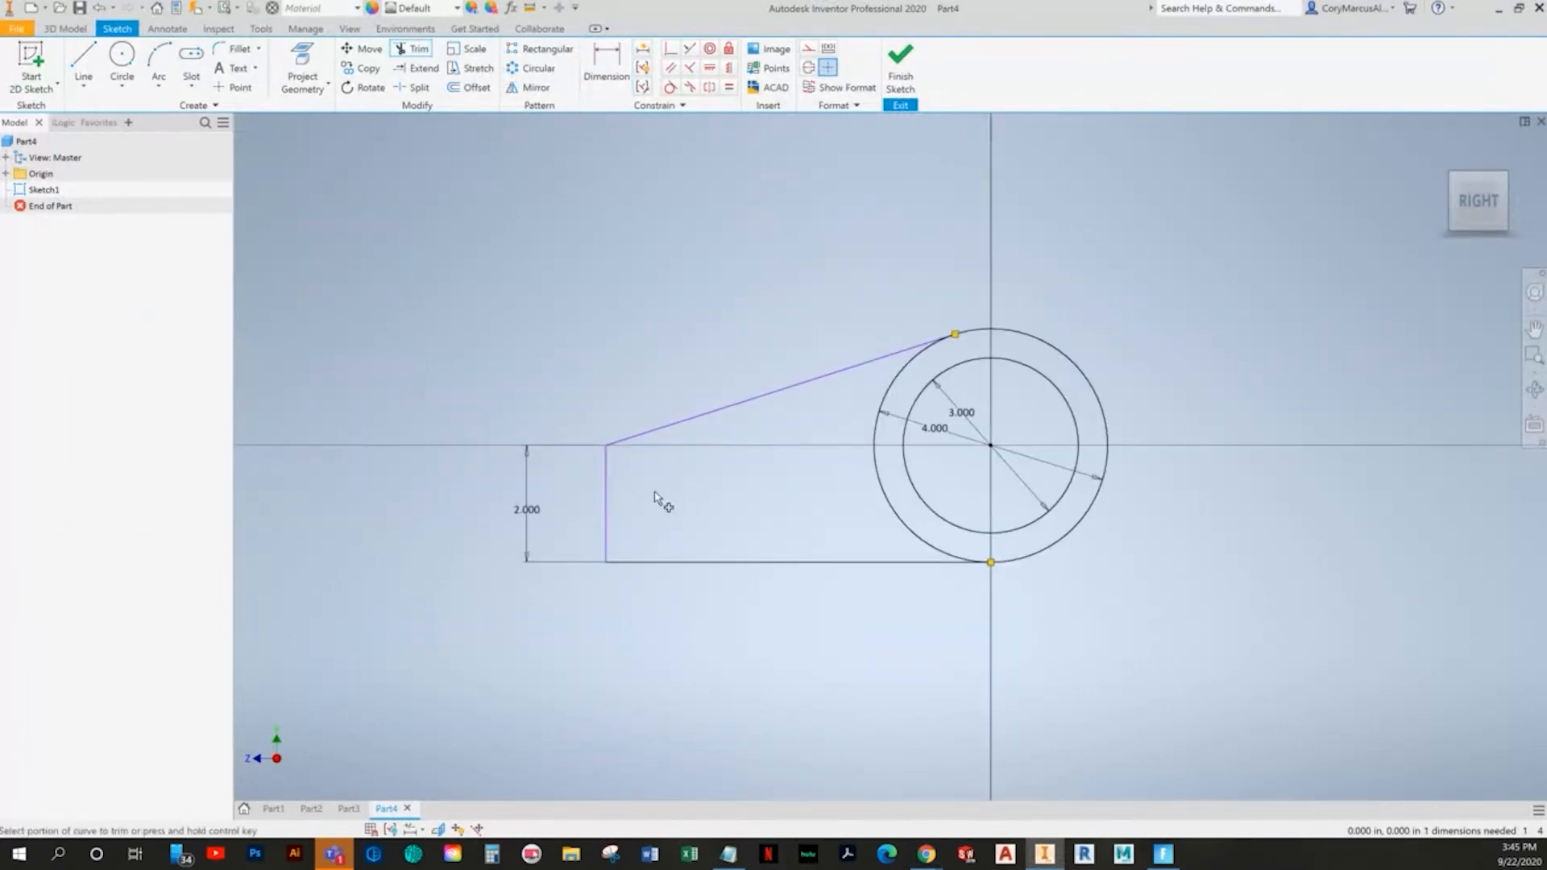
- Dimension the horizontal distance from the arm's vertical end line to the circles' center as 5 in, checking the textbook drawing
{"action": "key", "text": "alt+Tab"}
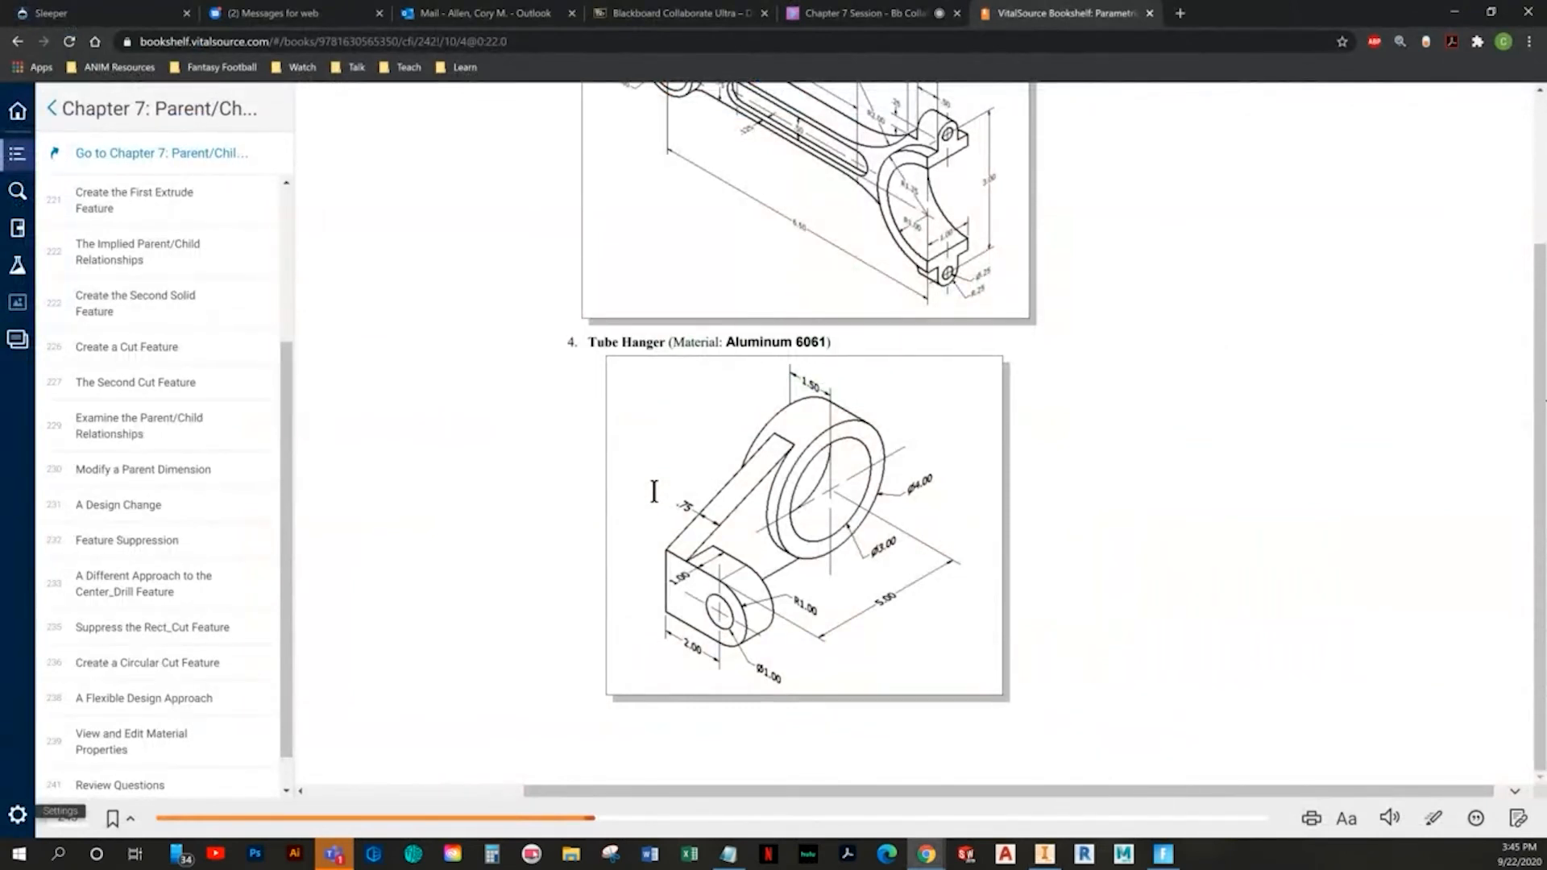
{"action": "key", "text": "alt+Tab"}
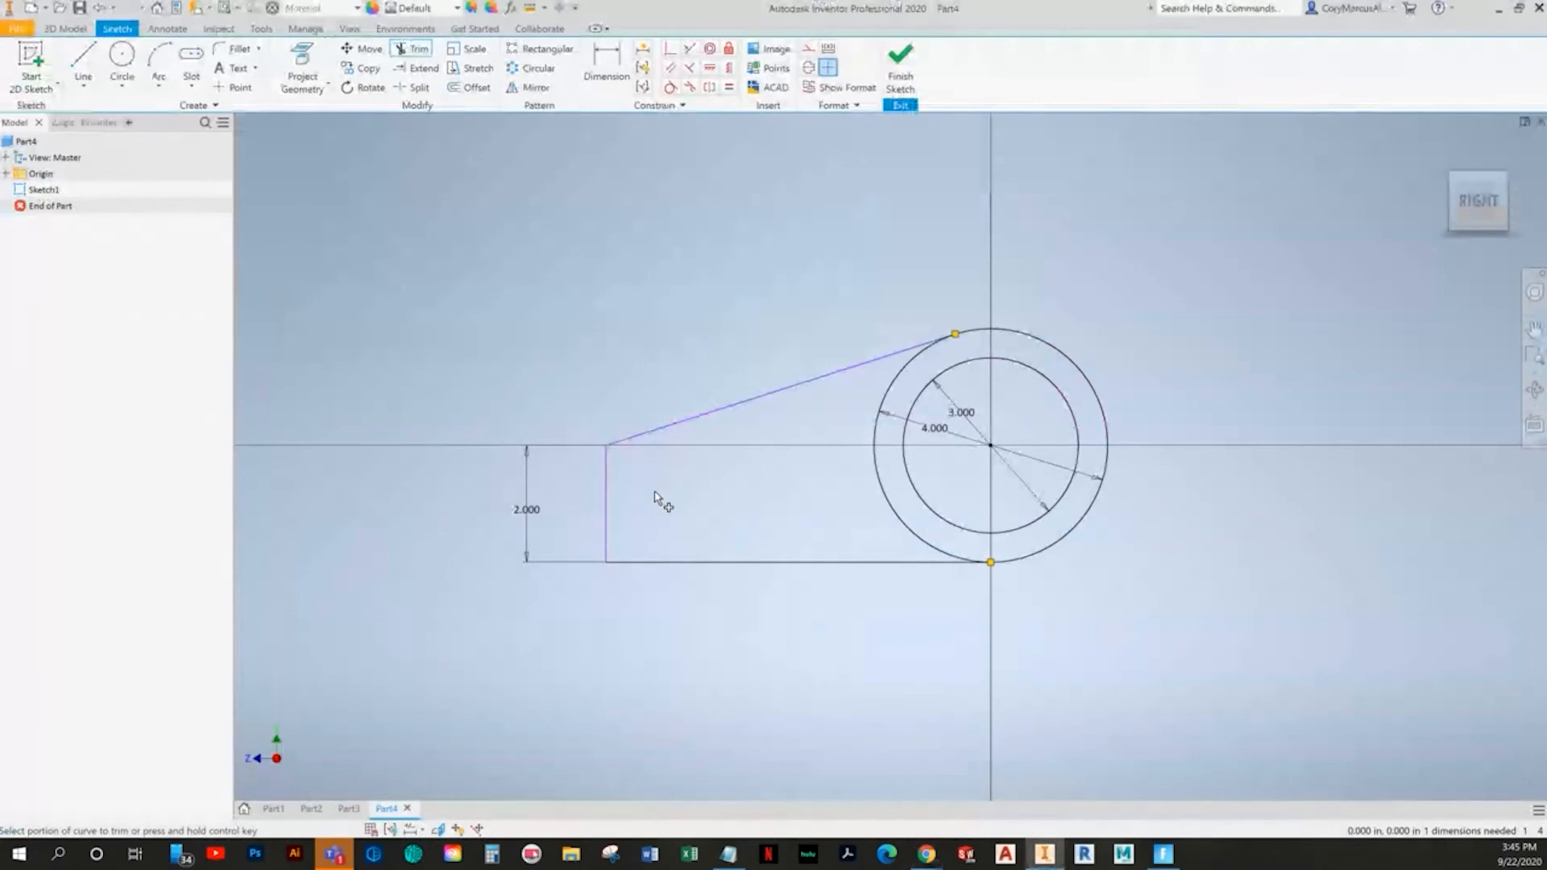
{"action": "key", "text": "alt+Tab"}
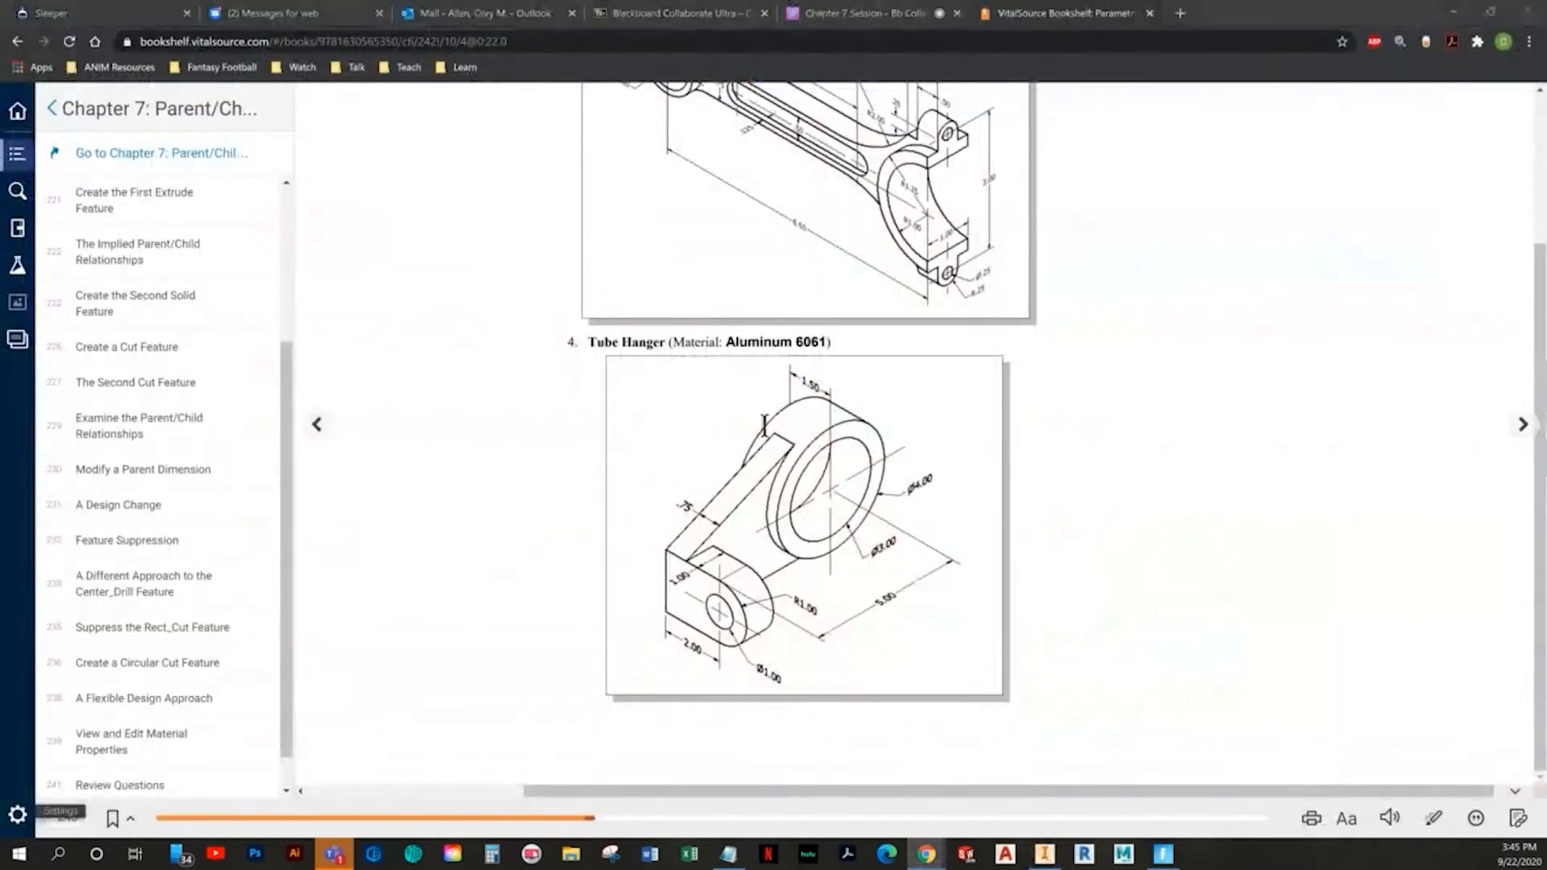
{"action": "key", "text": "alt+Tab"}
{"action": "left_click", "coordinate": [606, 538]}
{"action": "left_click", "coordinate": [903, 524]}
{"action": "left_click", "coordinate": [786, 659]}
{"action": "type", "text": "5.5"}
{"action": "key", "text": "Return"}
{"action": "key", "text": "alt+Tab"}
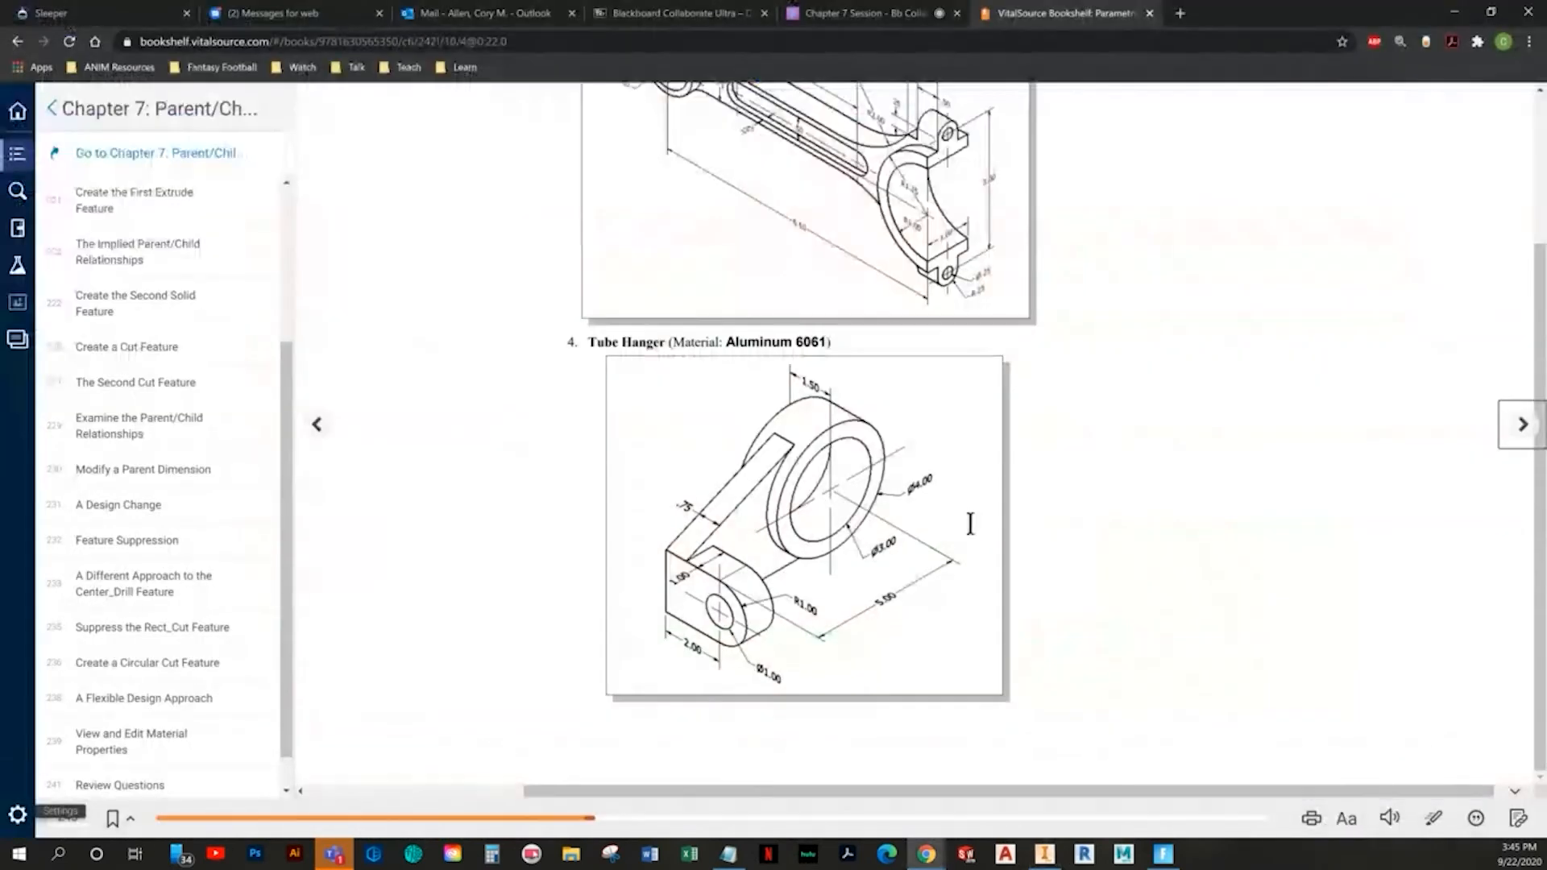
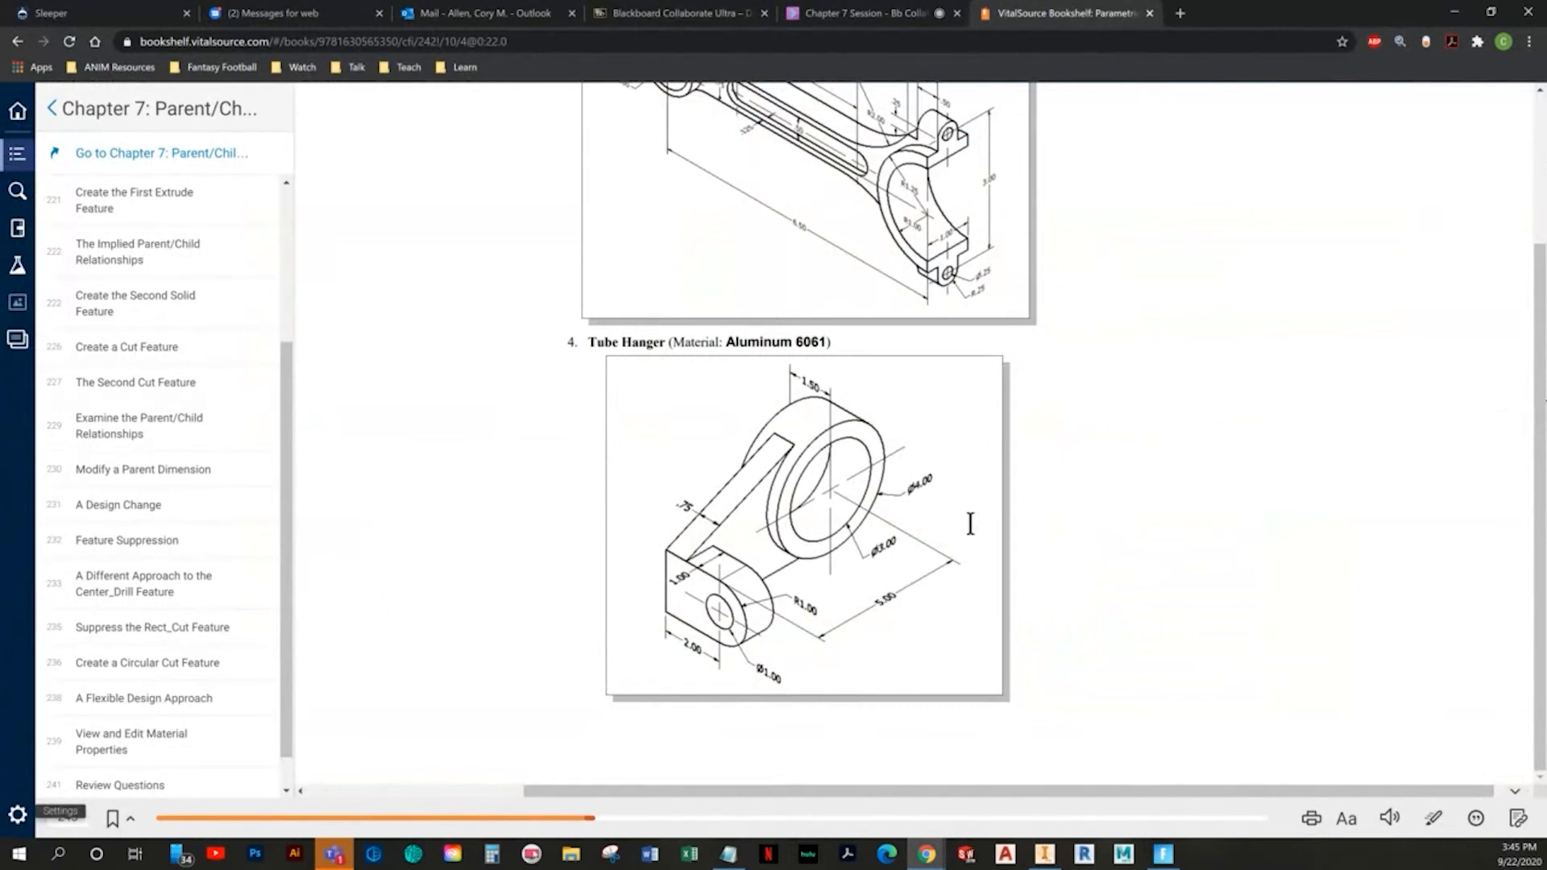
{"action": "key", "text": "alt+Tab"}
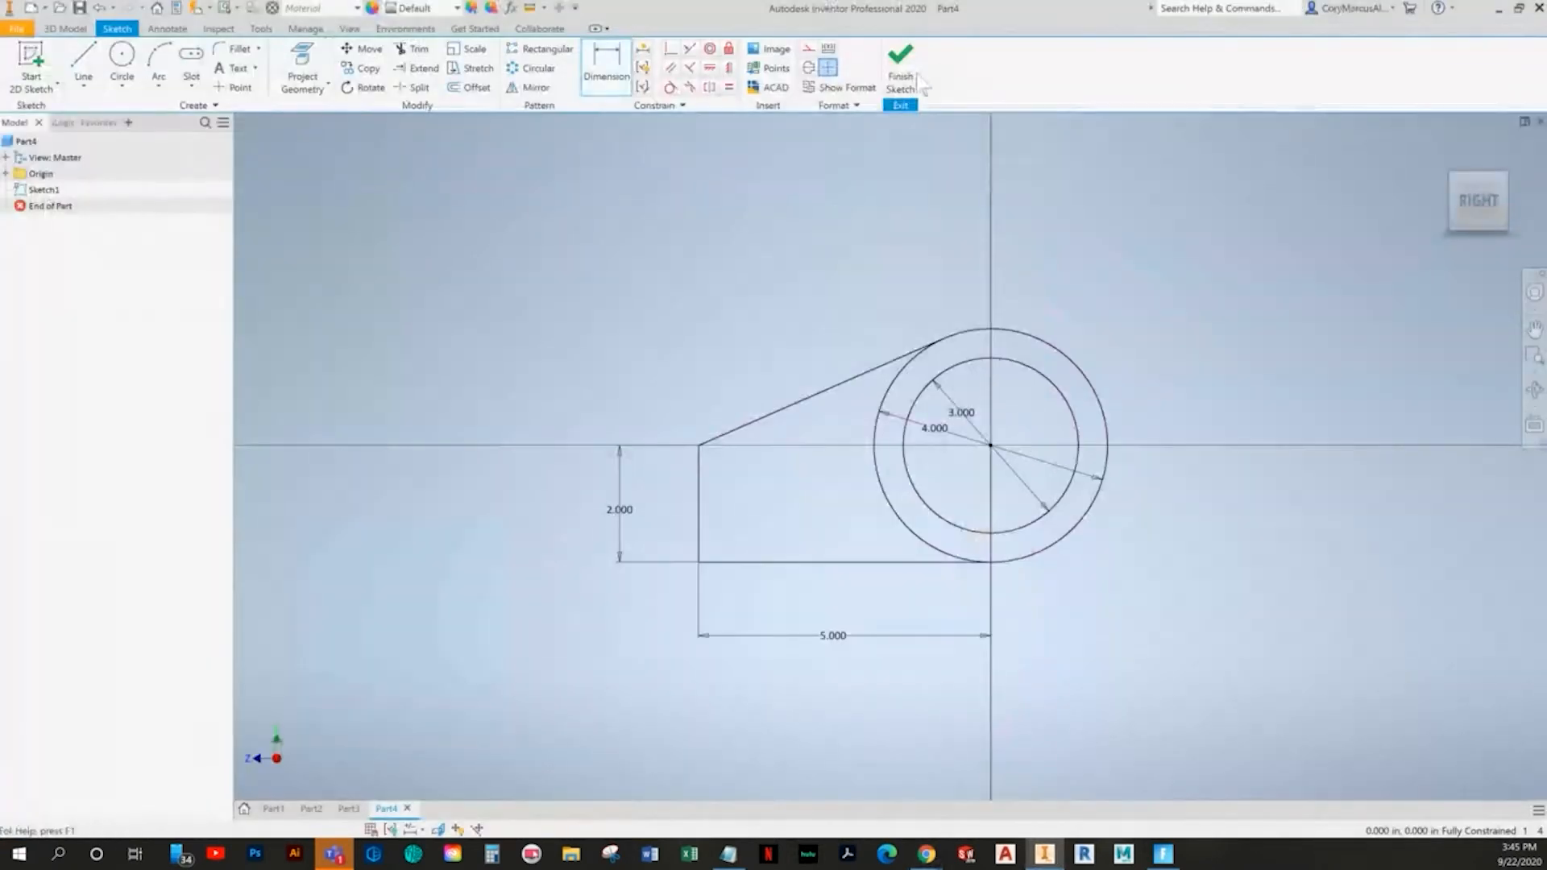
- Finish the sketch and extrude the ring between the two circles 1.5 in symmetrically, checking the width in the textbook drawing
{"action": "scroll", "coordinate": [649, 397], "scroll_direction": "up", "scroll_amount": 5}
{"action": "left_click", "coordinate": [83, 64]}
{"action": "left_click", "coordinate": [812, 374]}
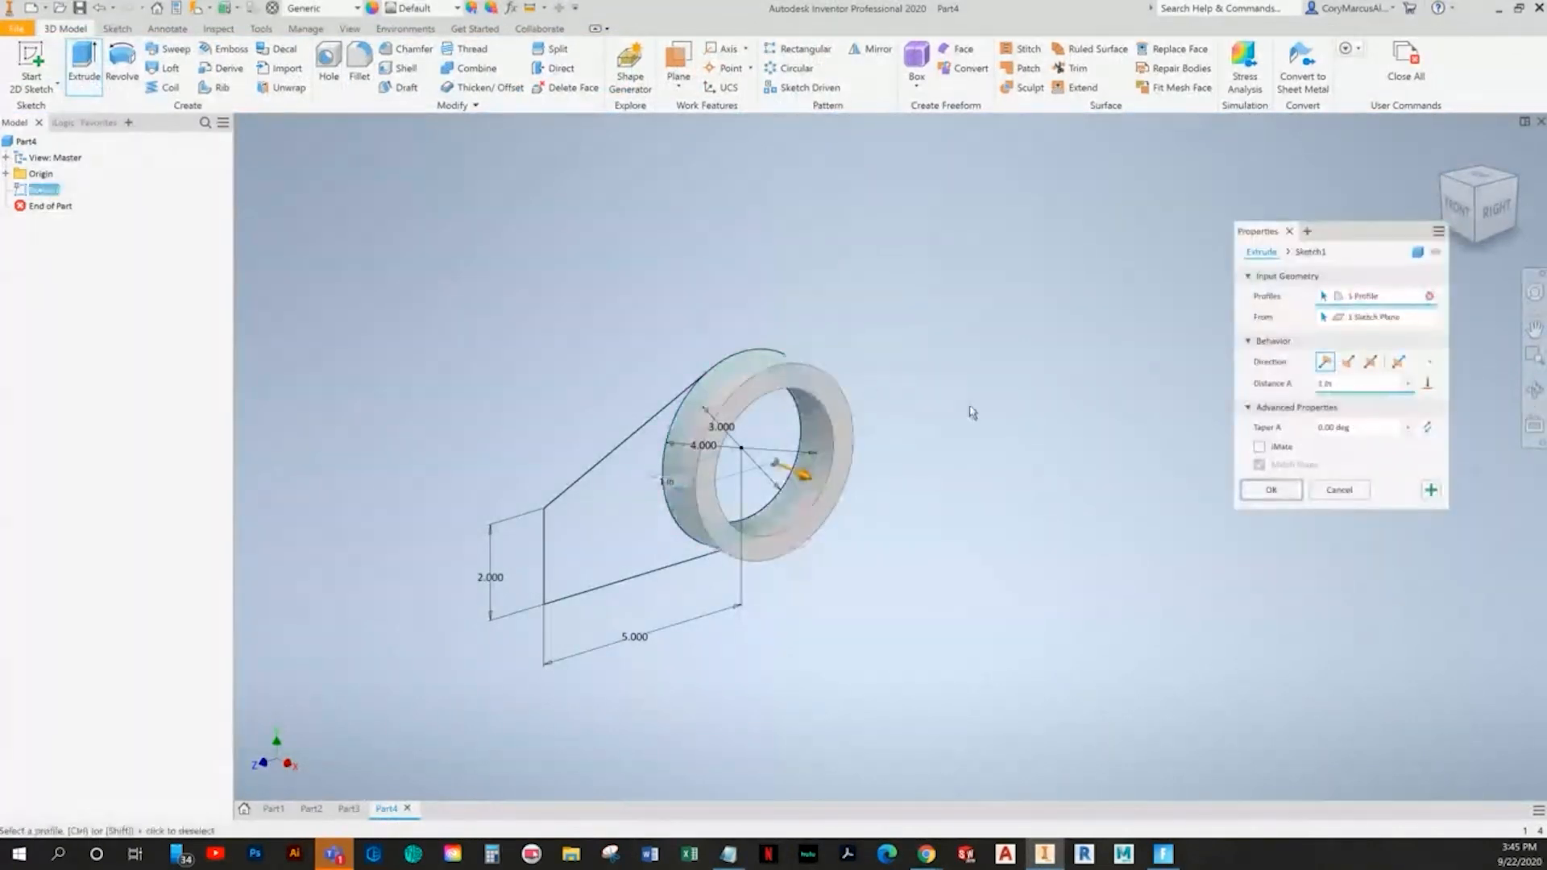
{"action": "key", "text": "alt+Tab"}
{"action": "key", "text": "alt+Tab"}
{"action": "left_click", "coordinate": [1372, 362]}
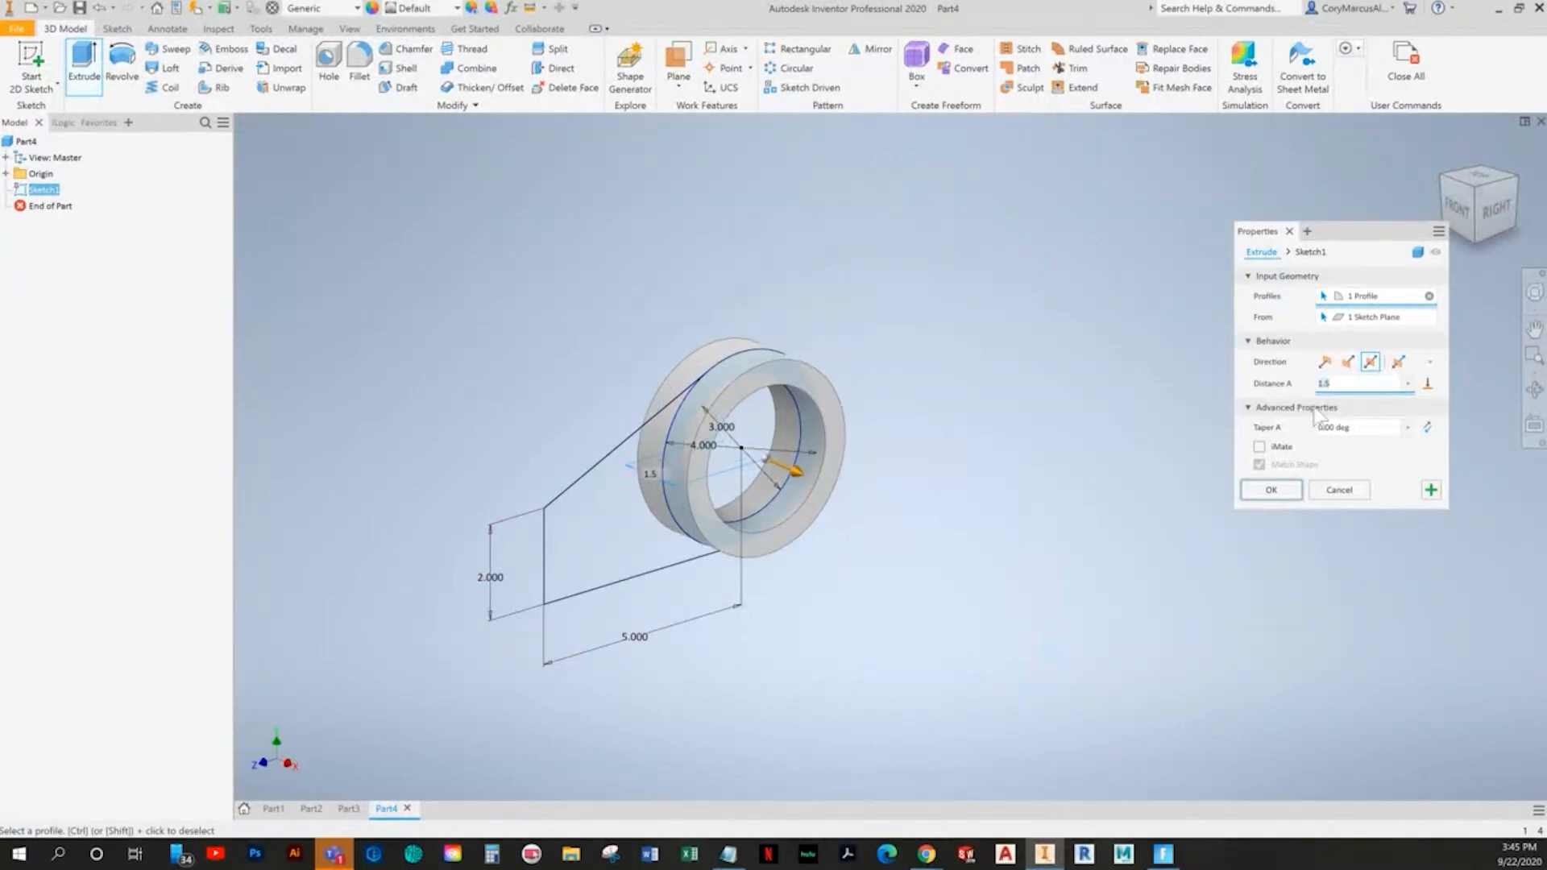
{"action": "left_click", "coordinate": [1272, 491]}
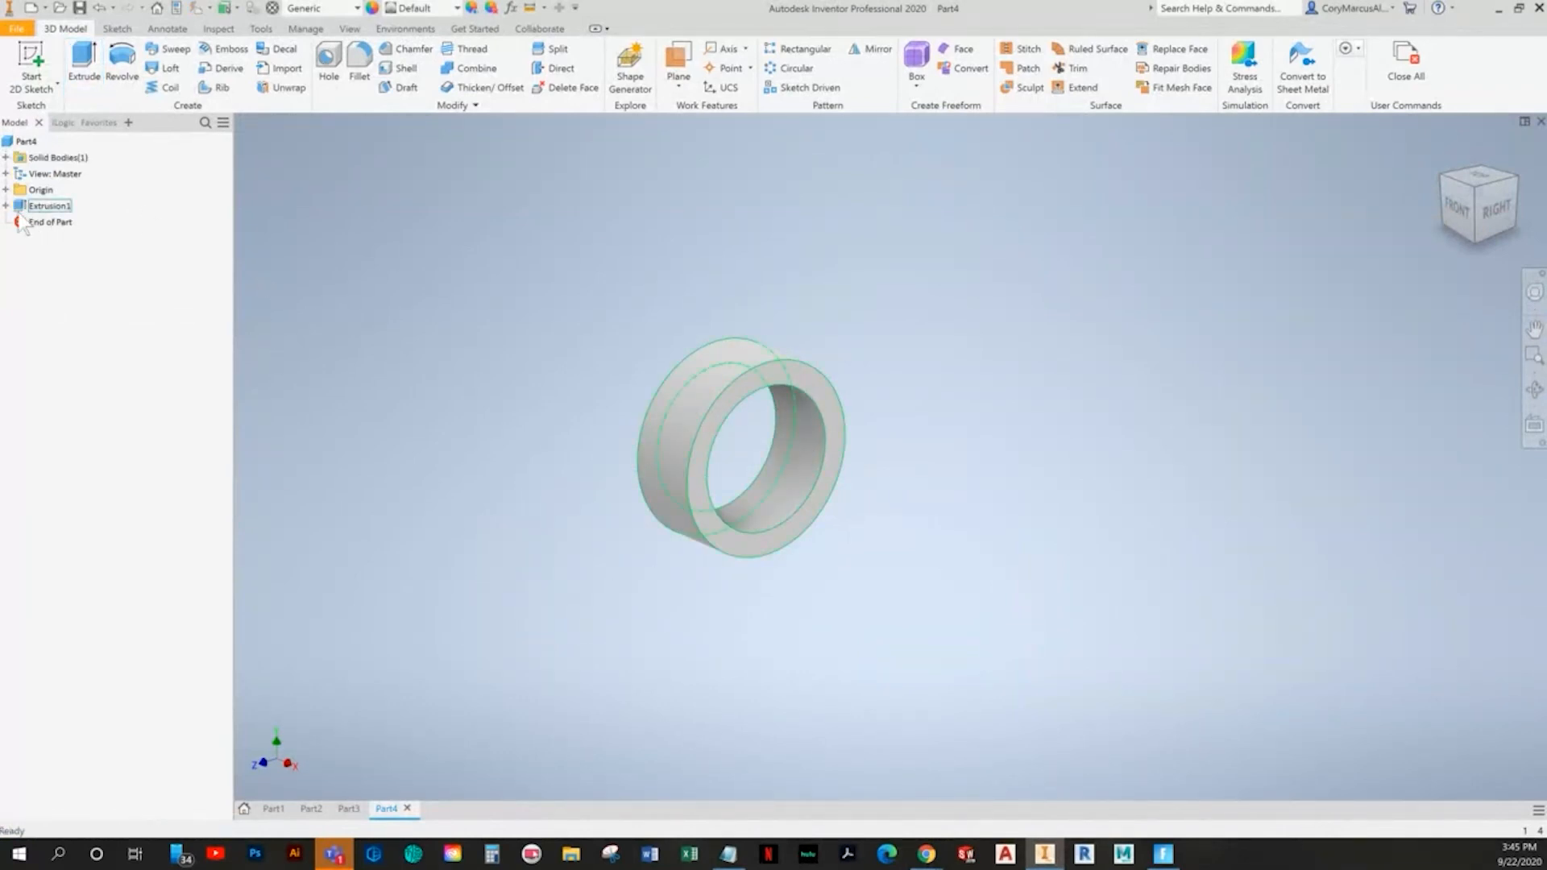
- Share the ring extrusion's sketch so its arm profile can be reused
{"action": "left_click", "coordinate": [6, 206]}
{"action": "right_click", "coordinate": [57, 221]}
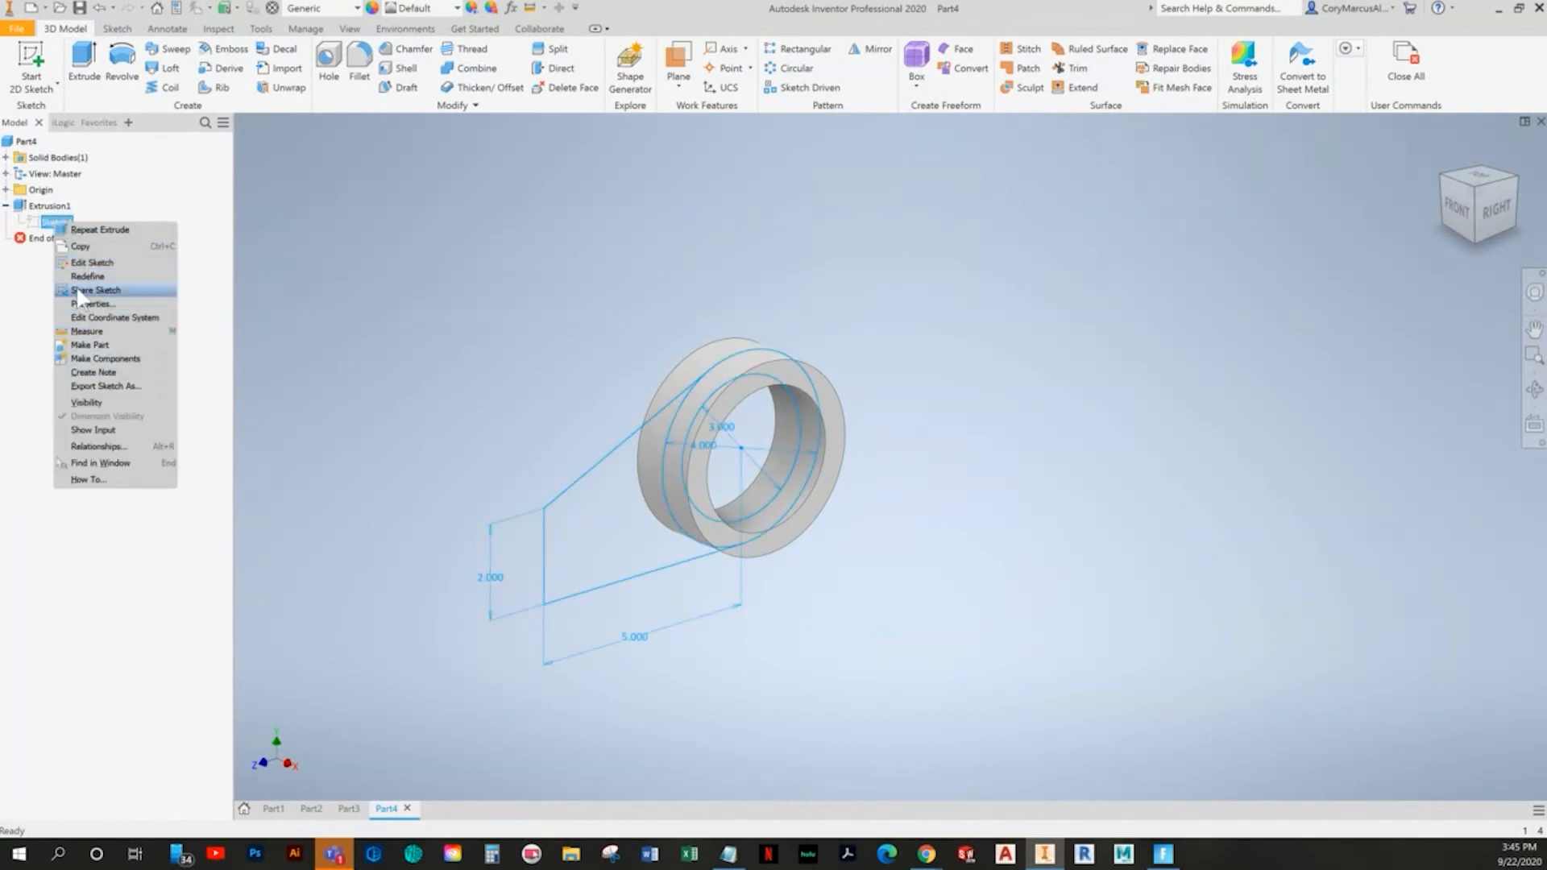
{"action": "left_click", "coordinate": [108, 292]}
{"action": "left_click", "coordinate": [30, 65]}
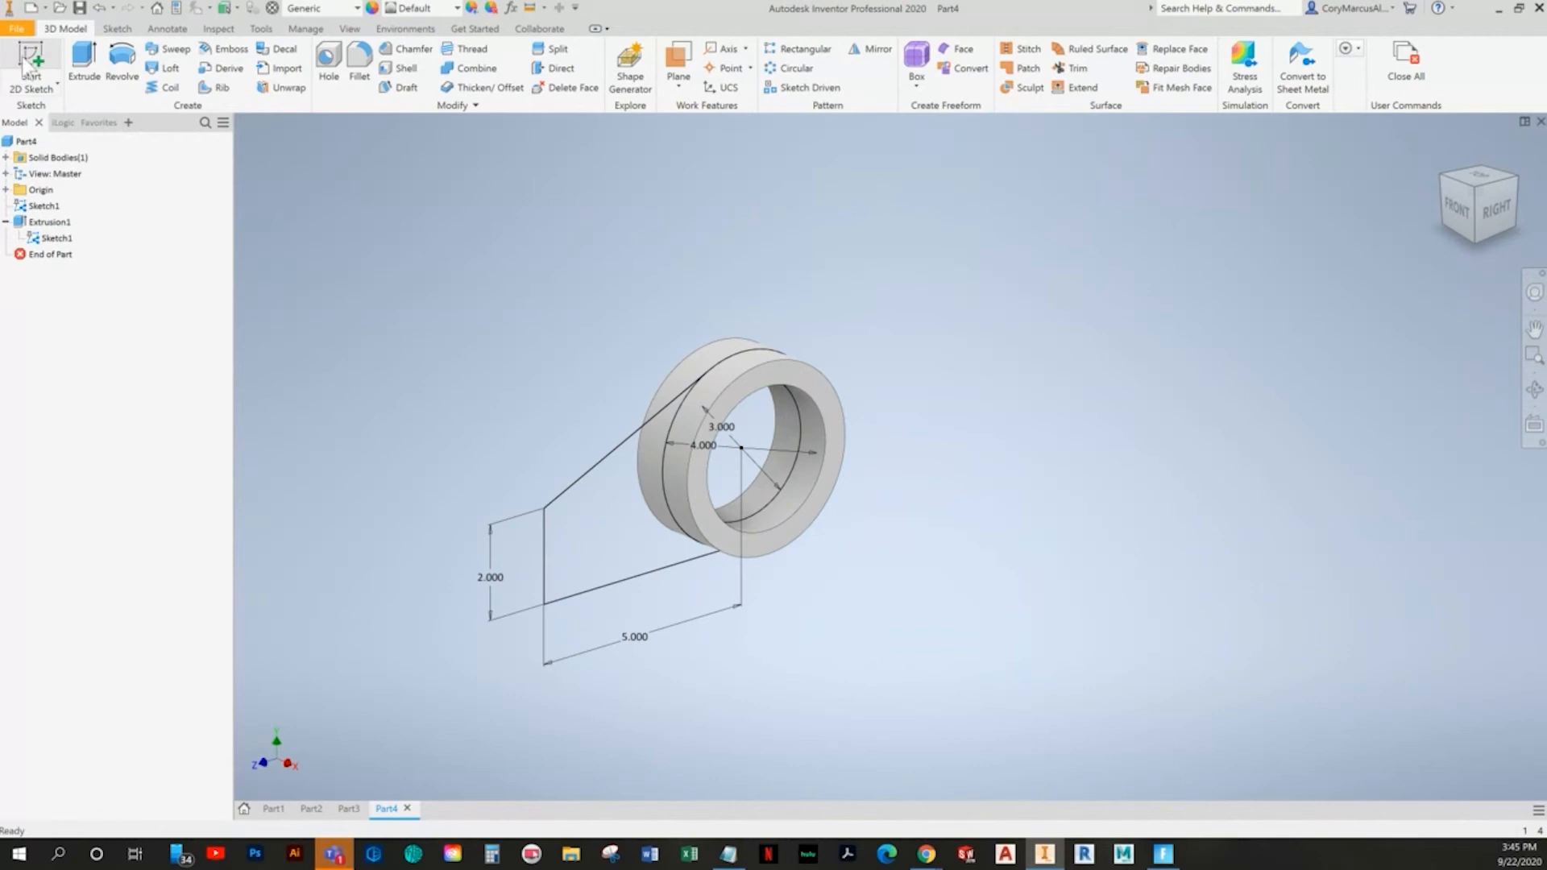
- Extrude the arm profile 0.75 in symmetrically and join it to the ring, checking the thickness in the textbook drawing
{"action": "left_click", "coordinate": [84, 63]}
{"action": "left_click", "coordinate": [639, 481]}
{"action": "key", "text": "alt+Tab"}
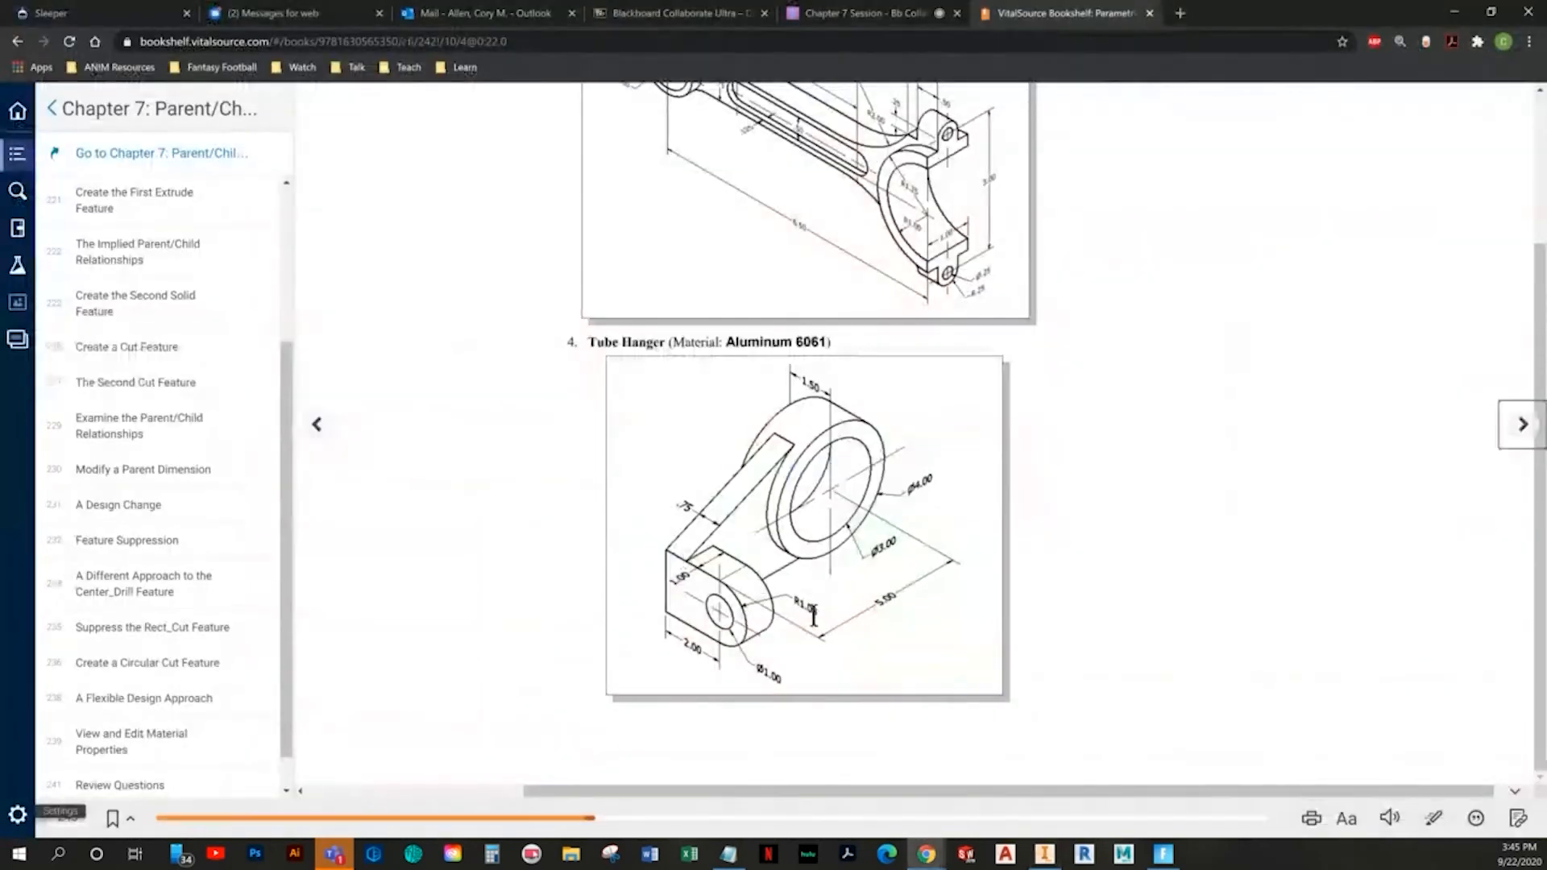
{"action": "key", "text": "alt+Tab"}
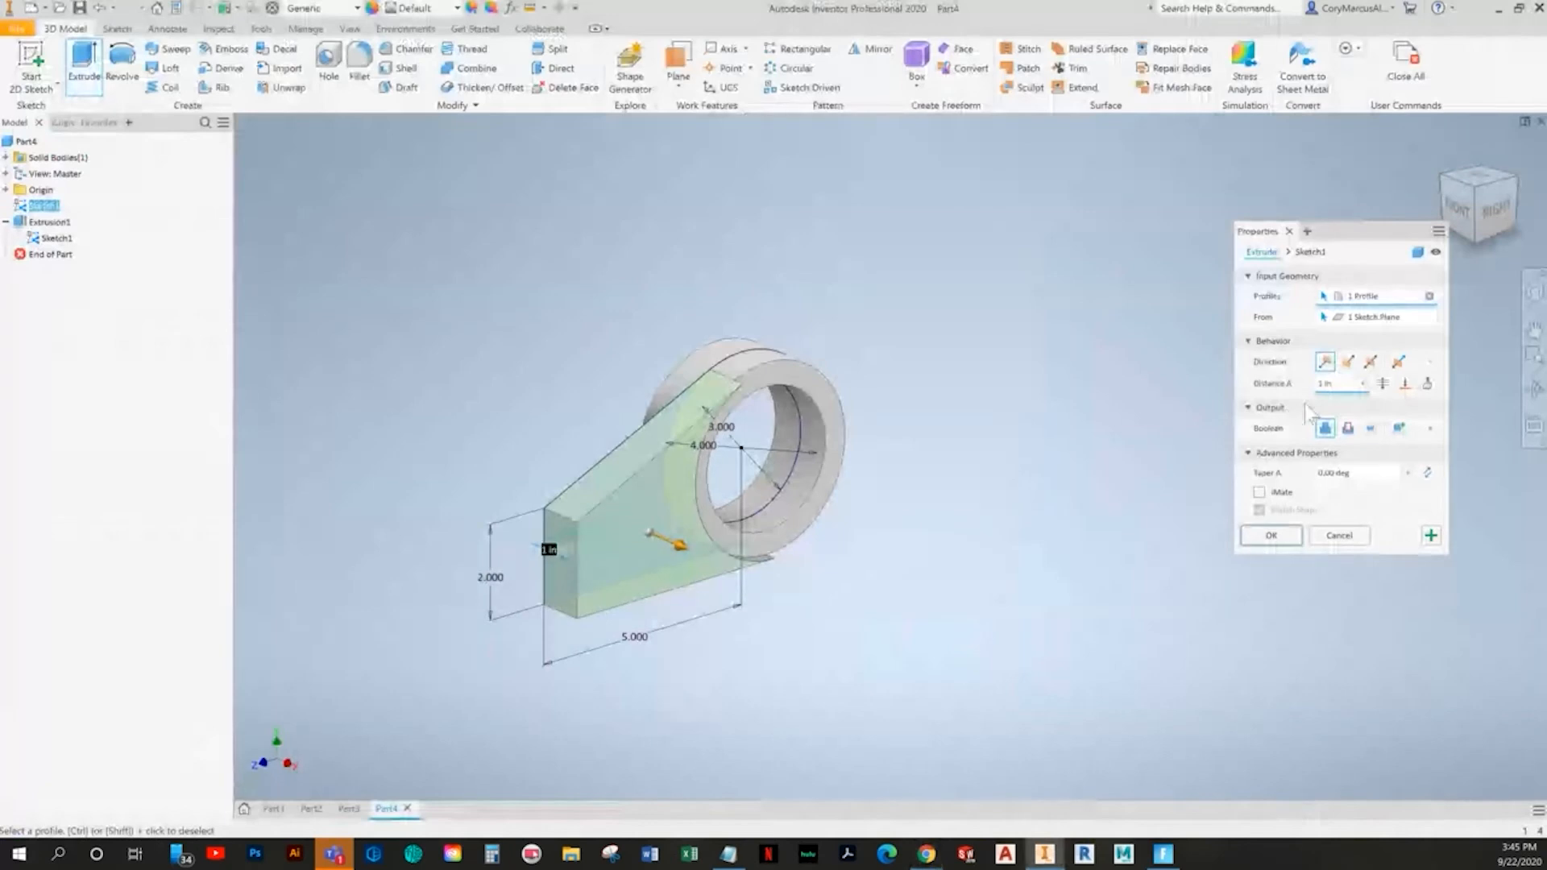
{"action": "left_click", "coordinate": [1369, 361]}
{"action": "double_click", "coordinate": [1337, 383]}
{"action": "key", "text": "BackSpace"}
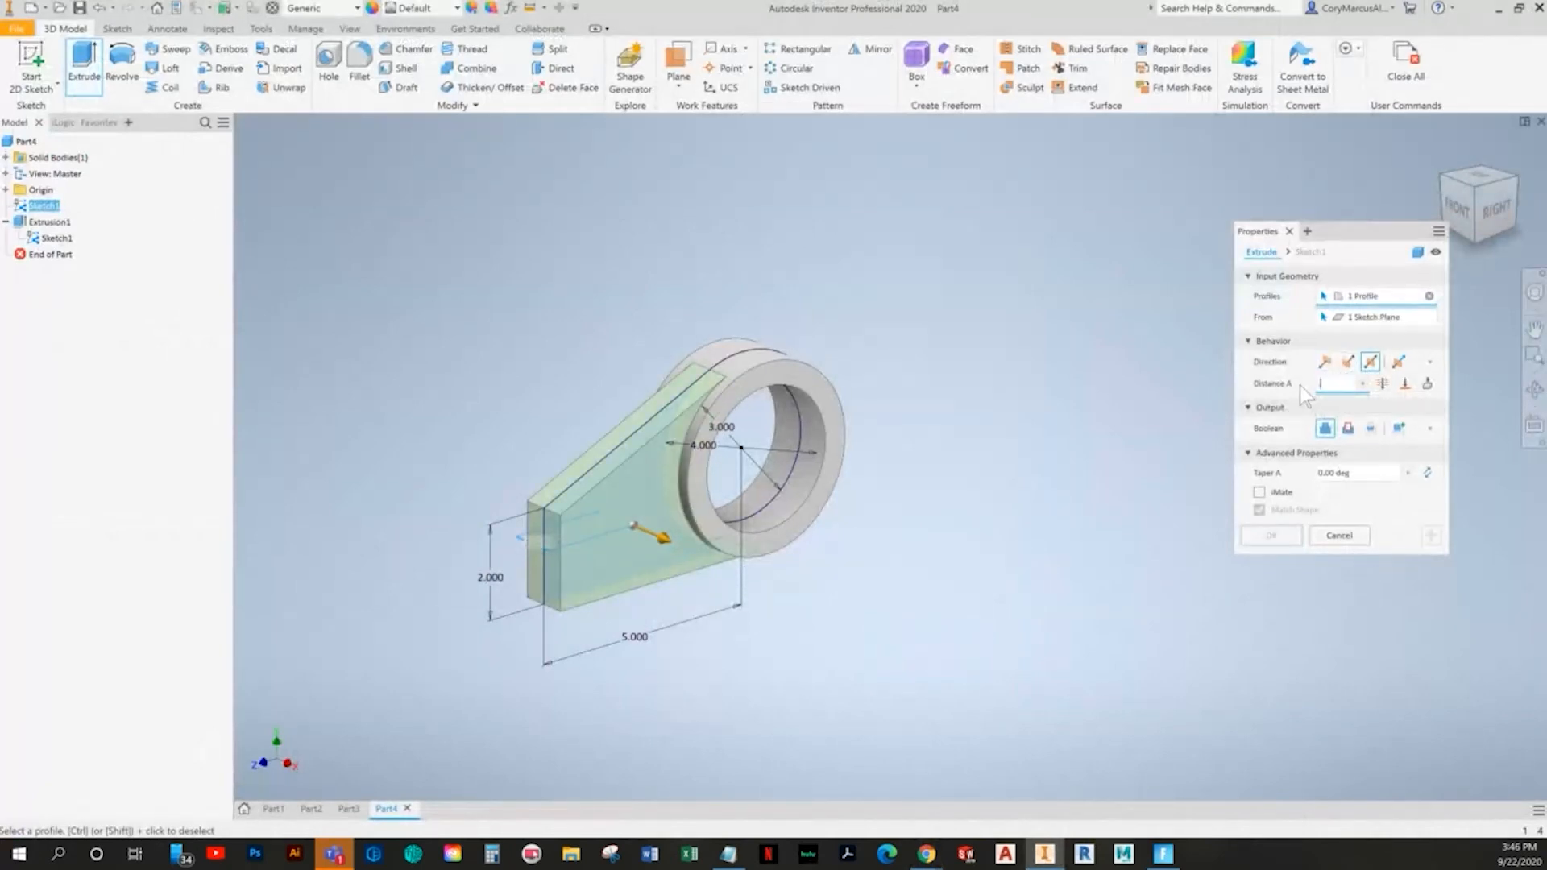
{"action": "type", "text": ".75"}
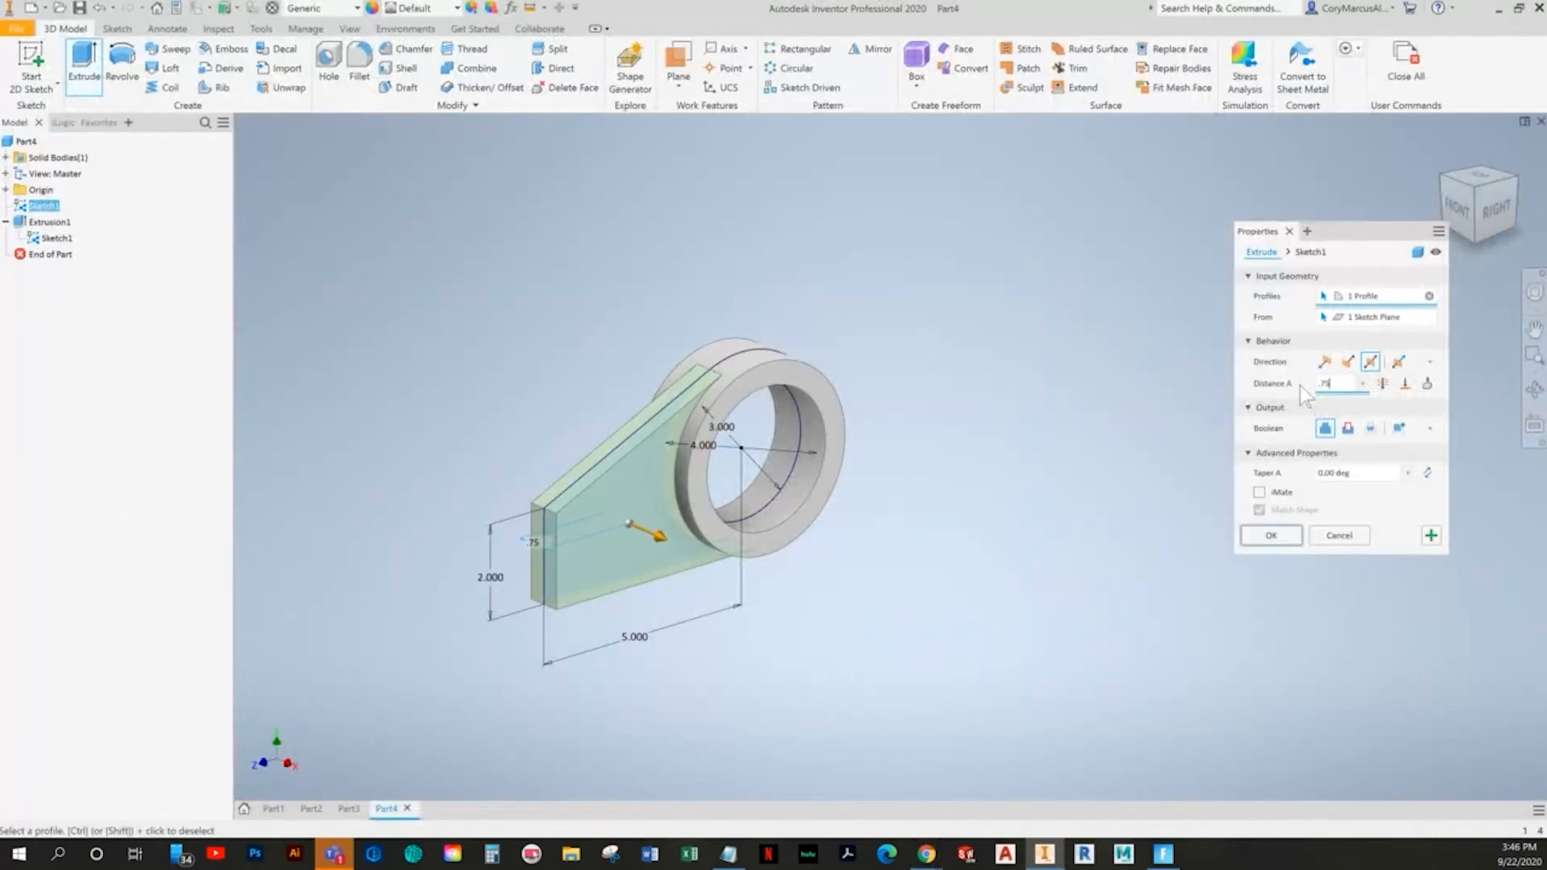
{"action": "left_click", "coordinate": [1281, 540]}
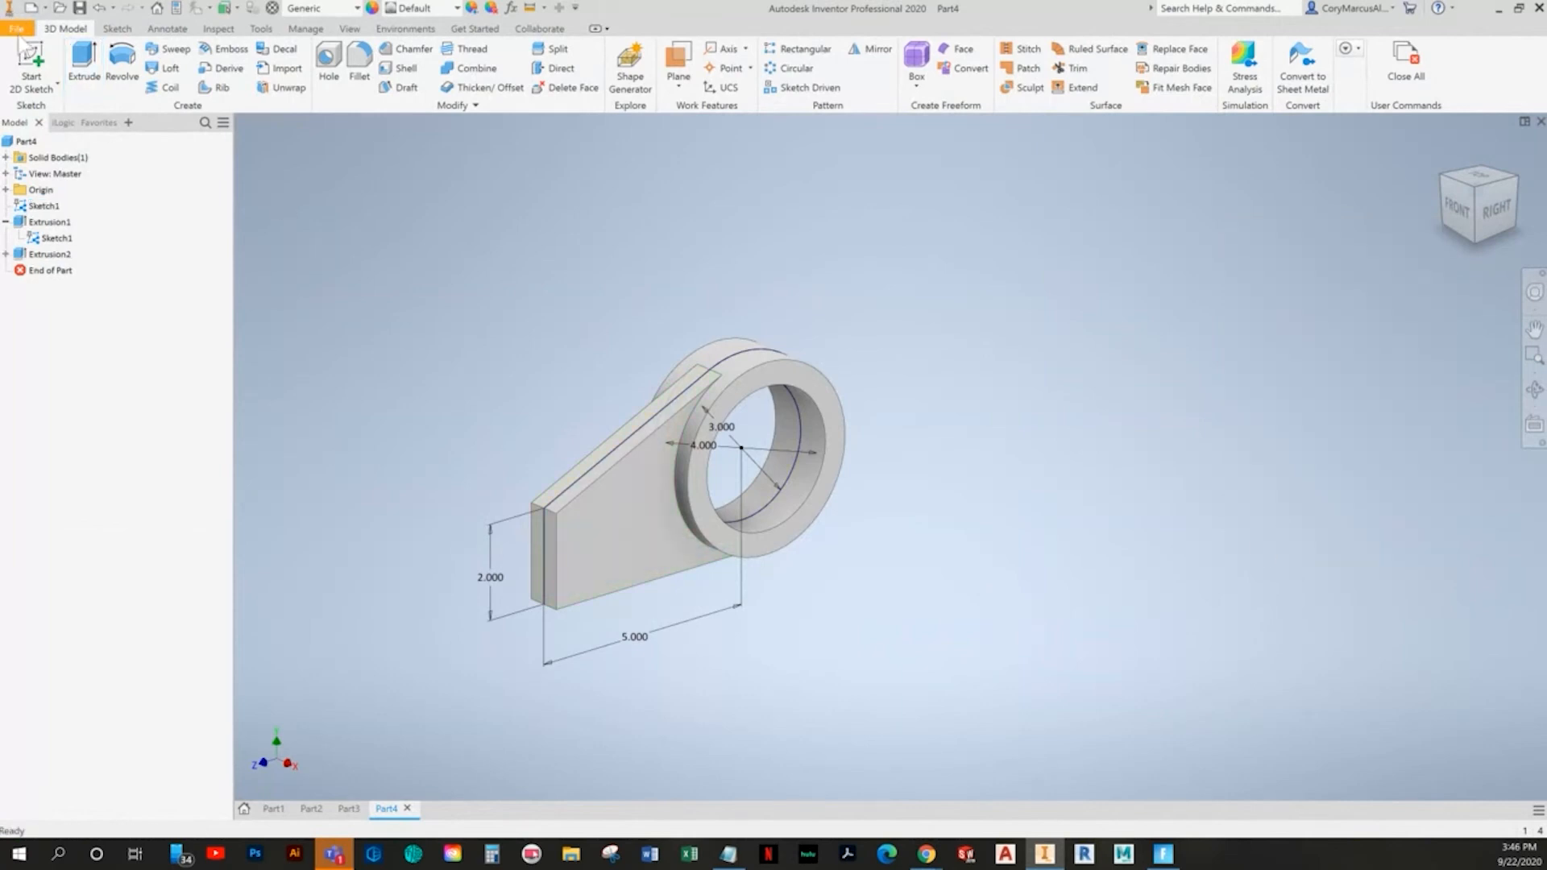
- Hide the shared ring and arm sketch
{"action": "left_click", "coordinate": [42, 205]}
{"action": "right_click", "coordinate": [39, 206]}
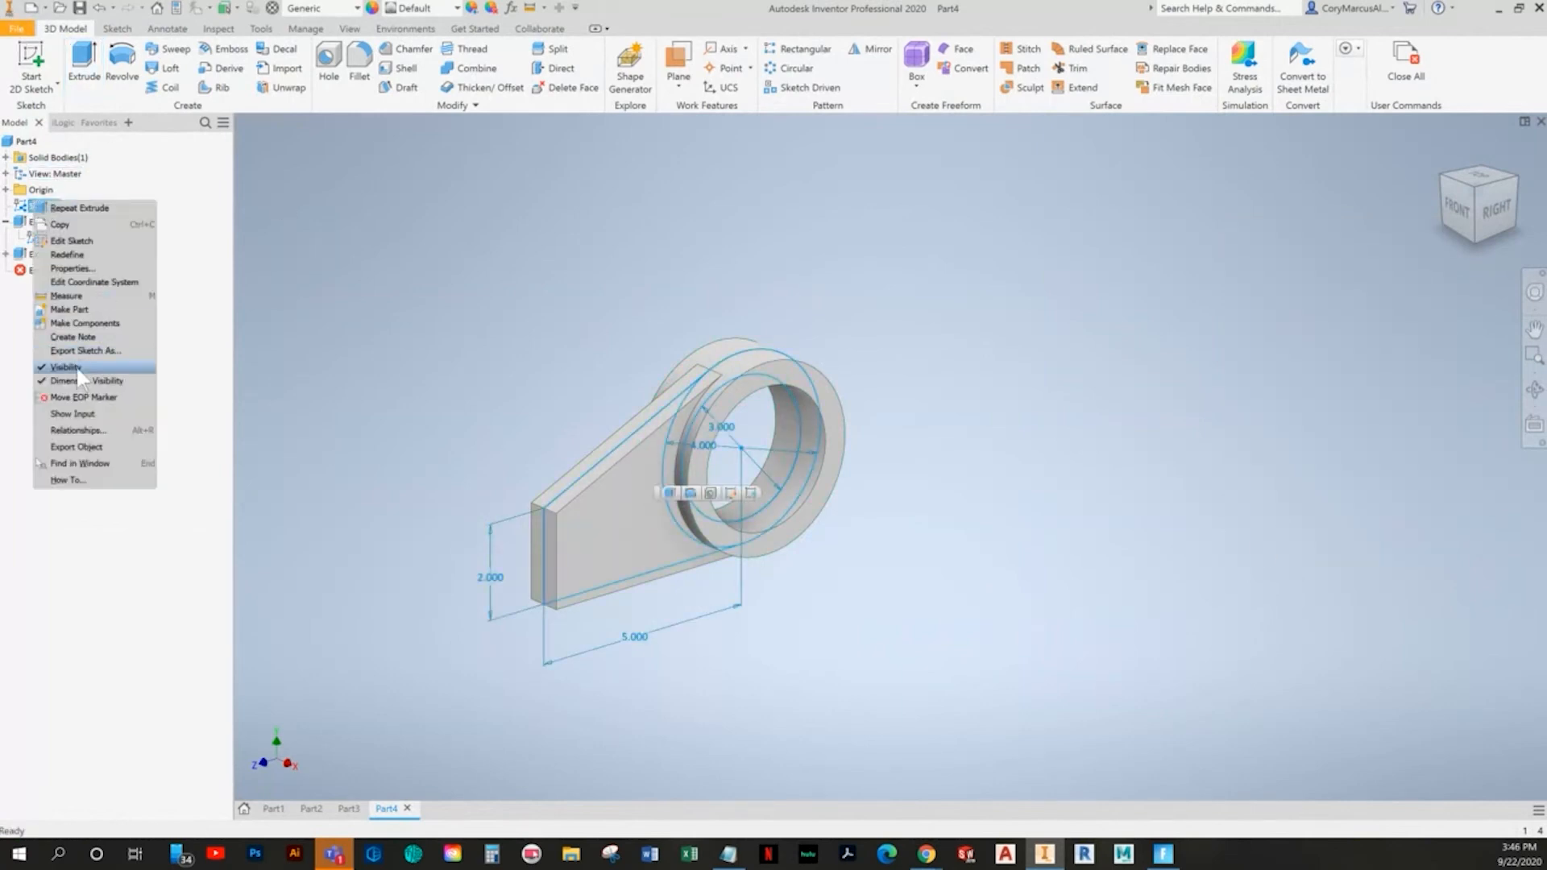
{"action": "left_click", "coordinate": [66, 366]}
- Start a sketch on the arm's vertical end face and project the face's outline into it
{"action": "left_click", "coordinate": [31, 60]}
{"action": "left_click", "coordinate": [540, 543]}
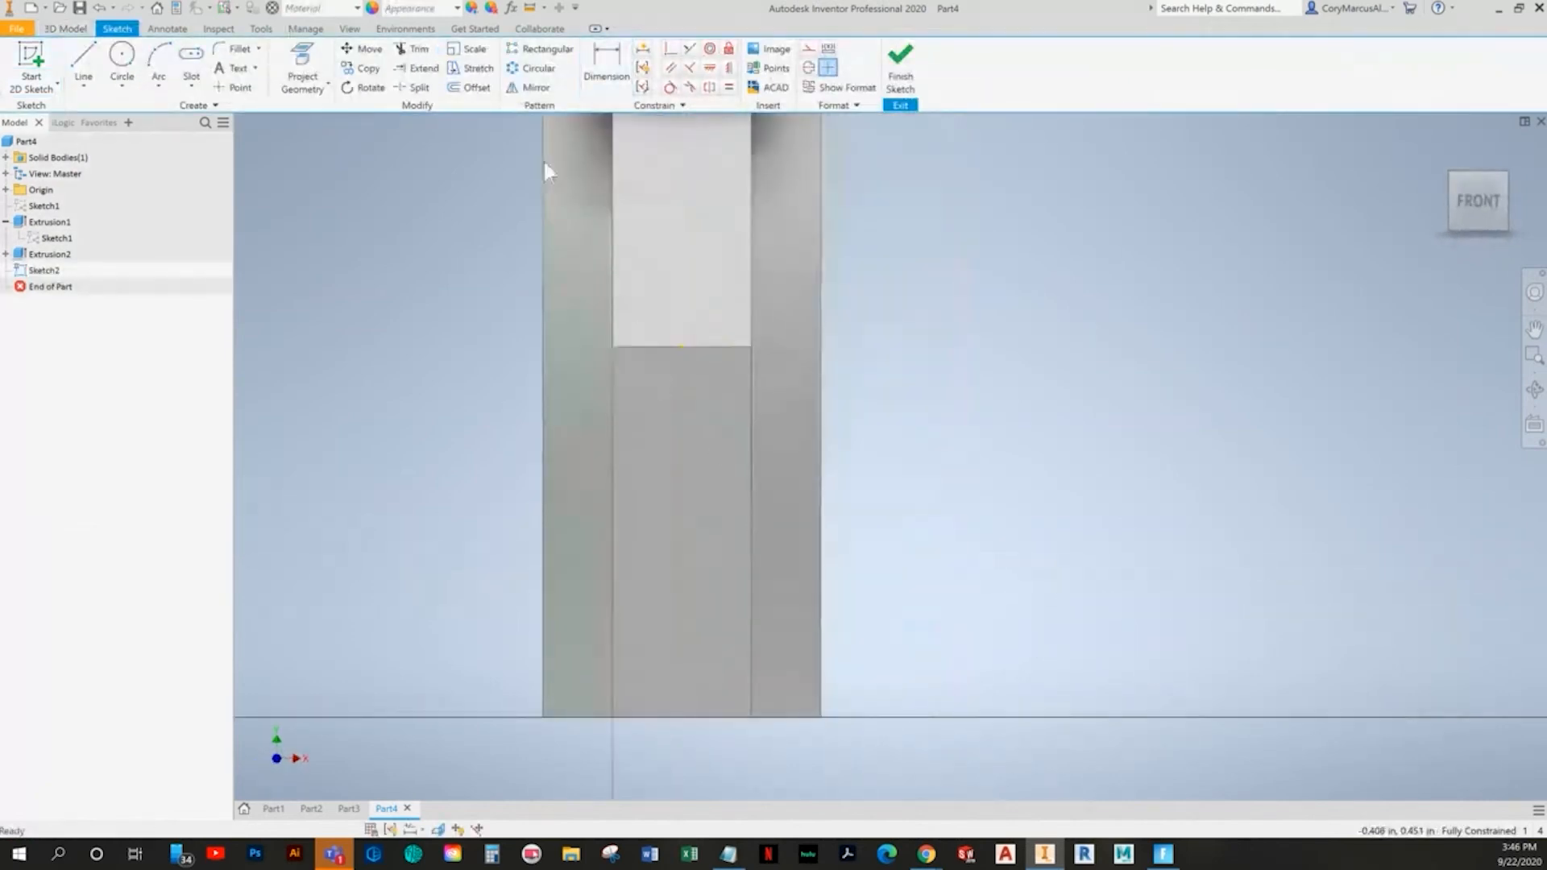
{"action": "left_click", "coordinate": [323, 55]}
{"action": "left_click", "coordinate": [722, 424]}
{"action": "right_click", "coordinate": [1103, 327]}
{"action": "middle_click_drag", "start_coordinate": [986, 466], "coordinate": [900, 470]}
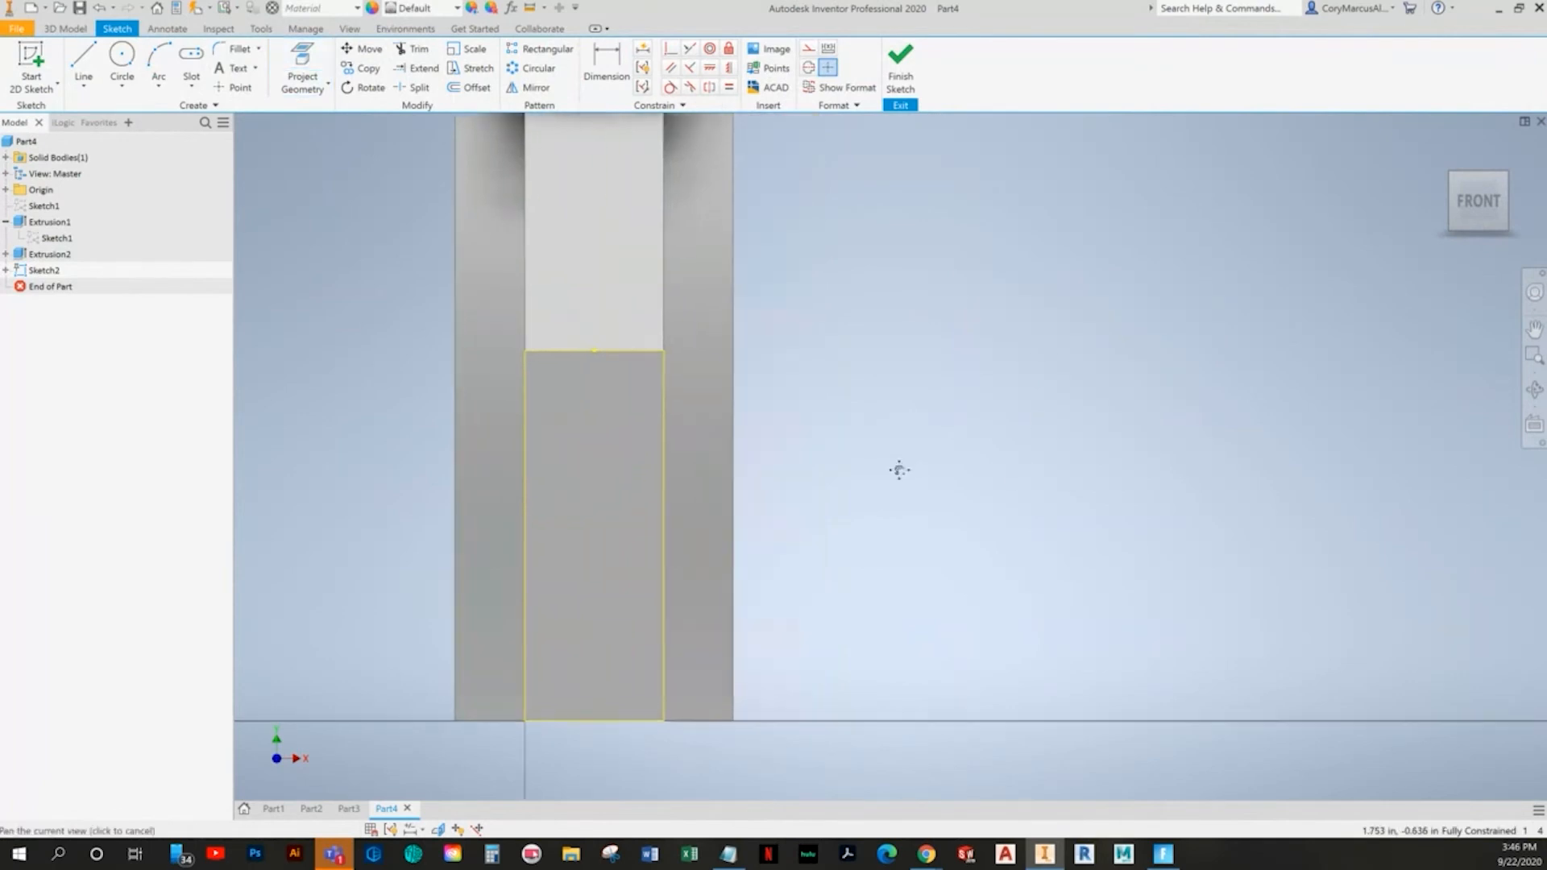
- Draw a horizontal line outward from the upper right corner of the arm's projected end face, checking the lug in the textbook drawing
{"action": "key", "text": "alt+Tab"}
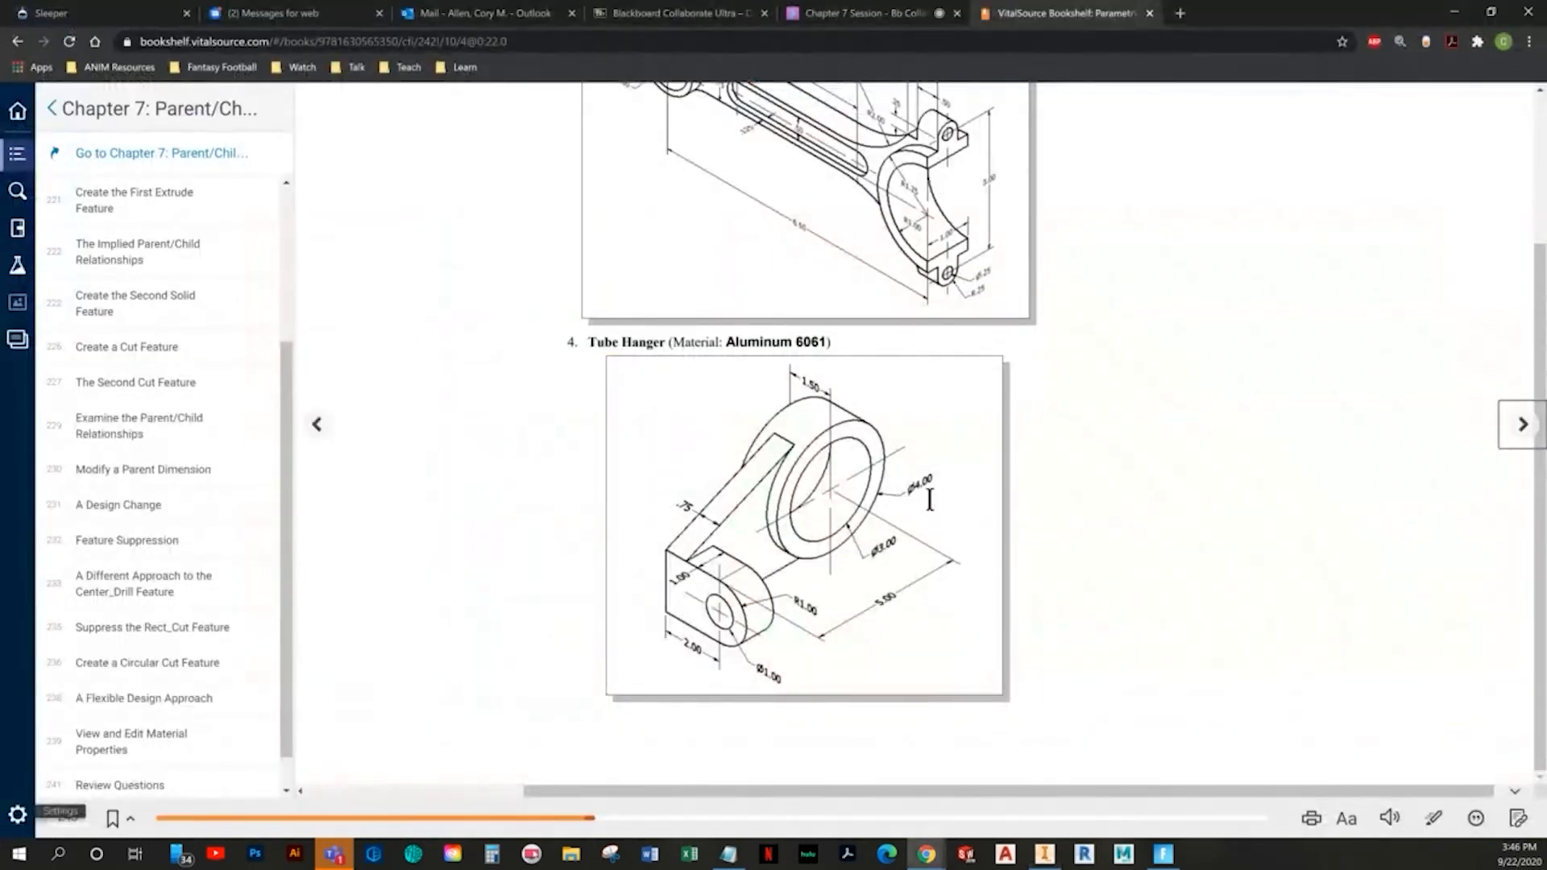
{"action": "key", "text": "alt+Tab"}
{"action": "left_click", "coordinate": [85, 68]}
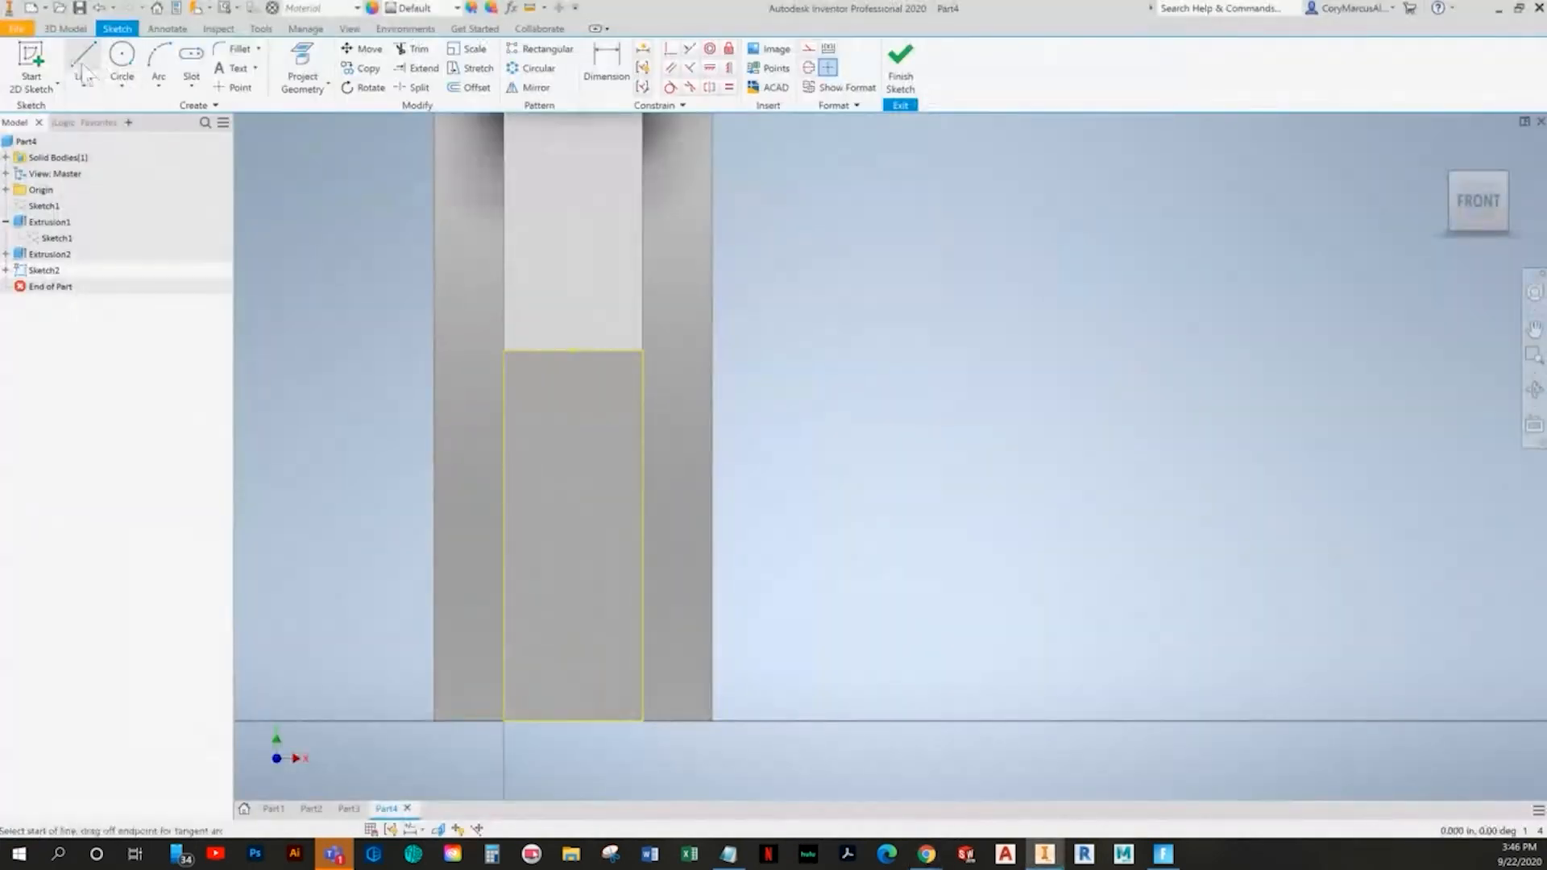
{"action": "left_click", "coordinate": [642, 351]}
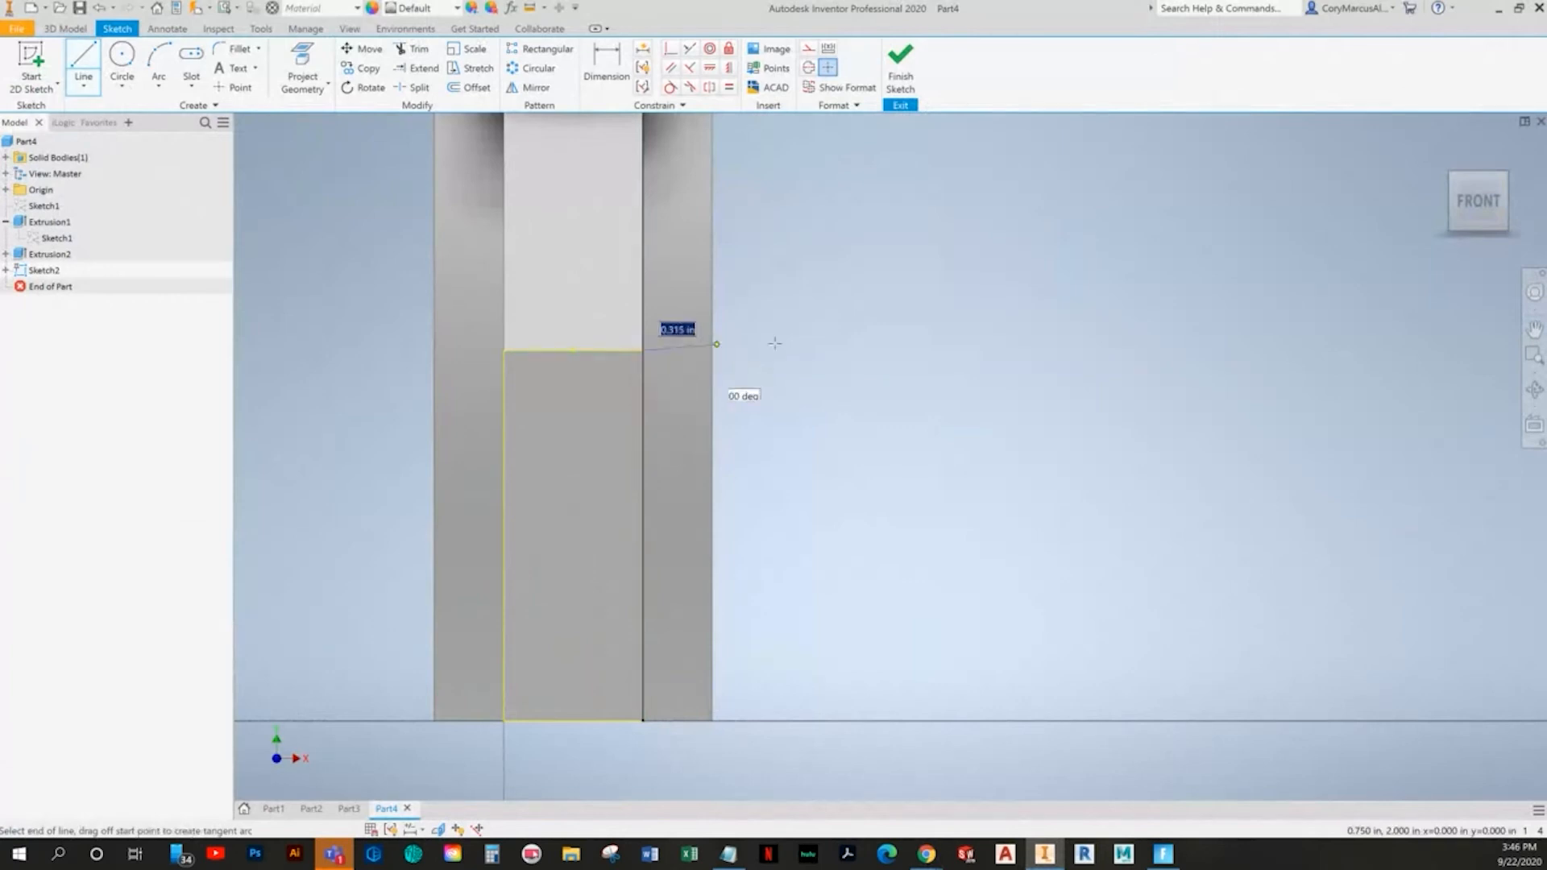
{"action": "double_click", "coordinate": [908, 350]}
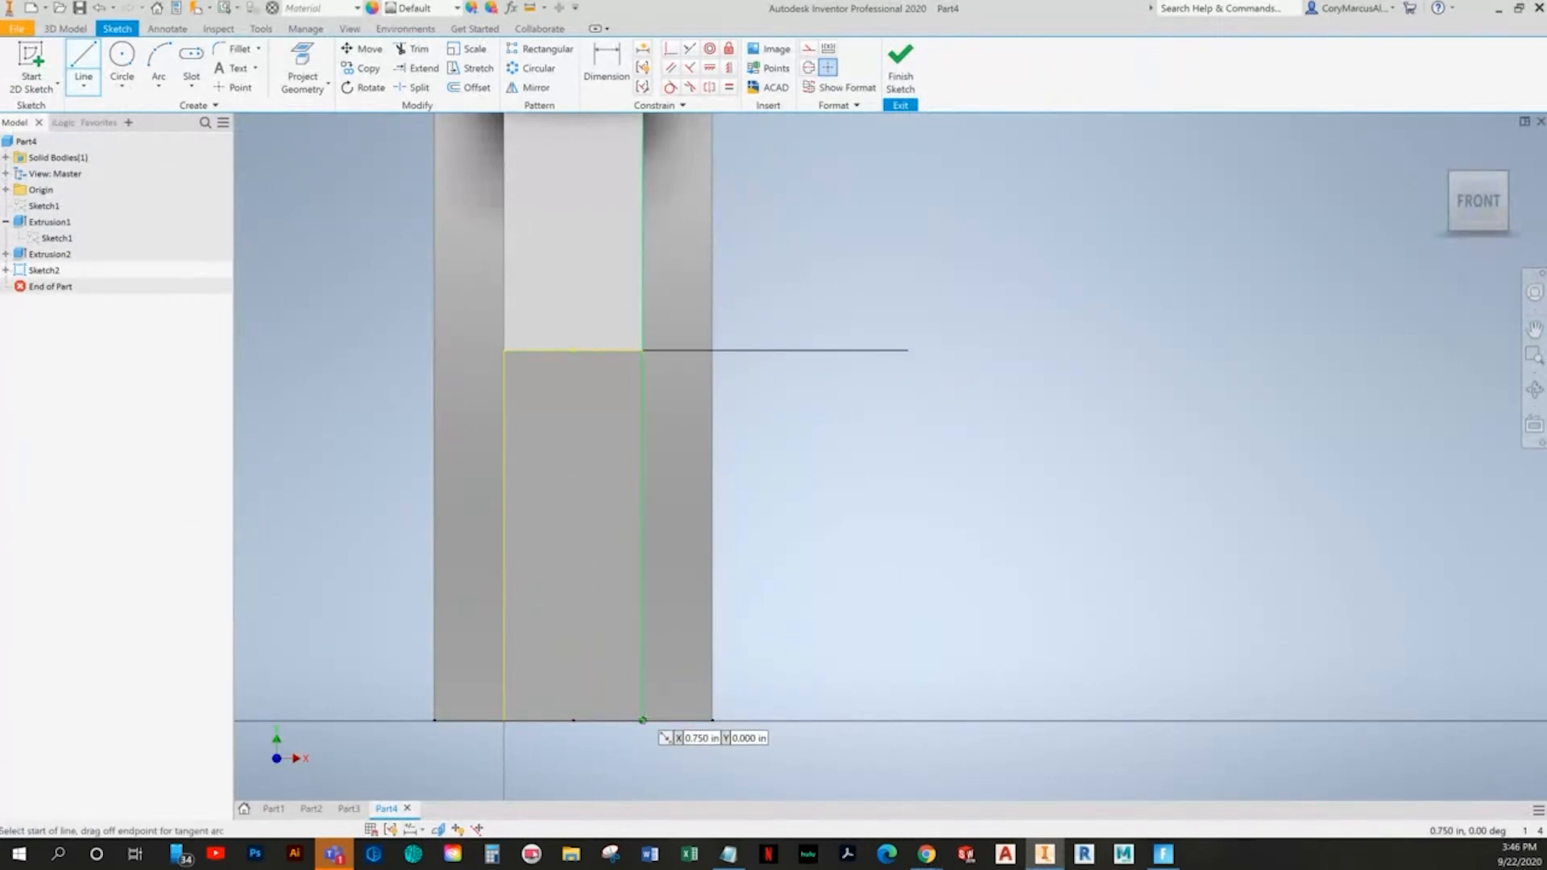
- Draw a second horizontal line outward from the lower right corner of the arm's projected end face
{"action": "middle_click_drag", "start_coordinate": [681, 732], "coordinate": [934, 470], "text": "shift"}
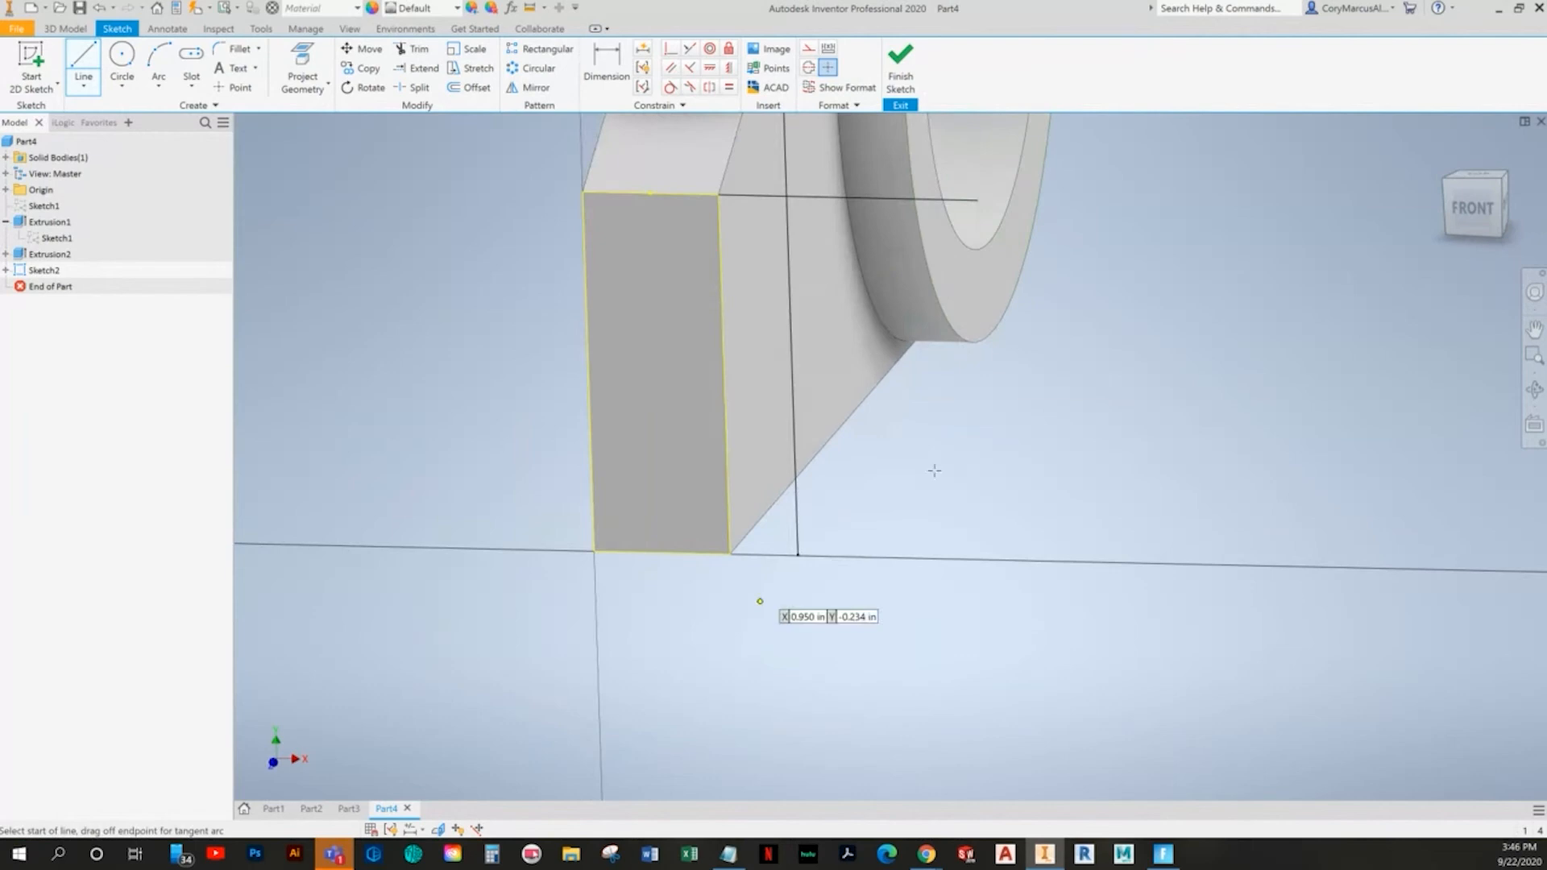
{"action": "left_click", "coordinate": [730, 553]}
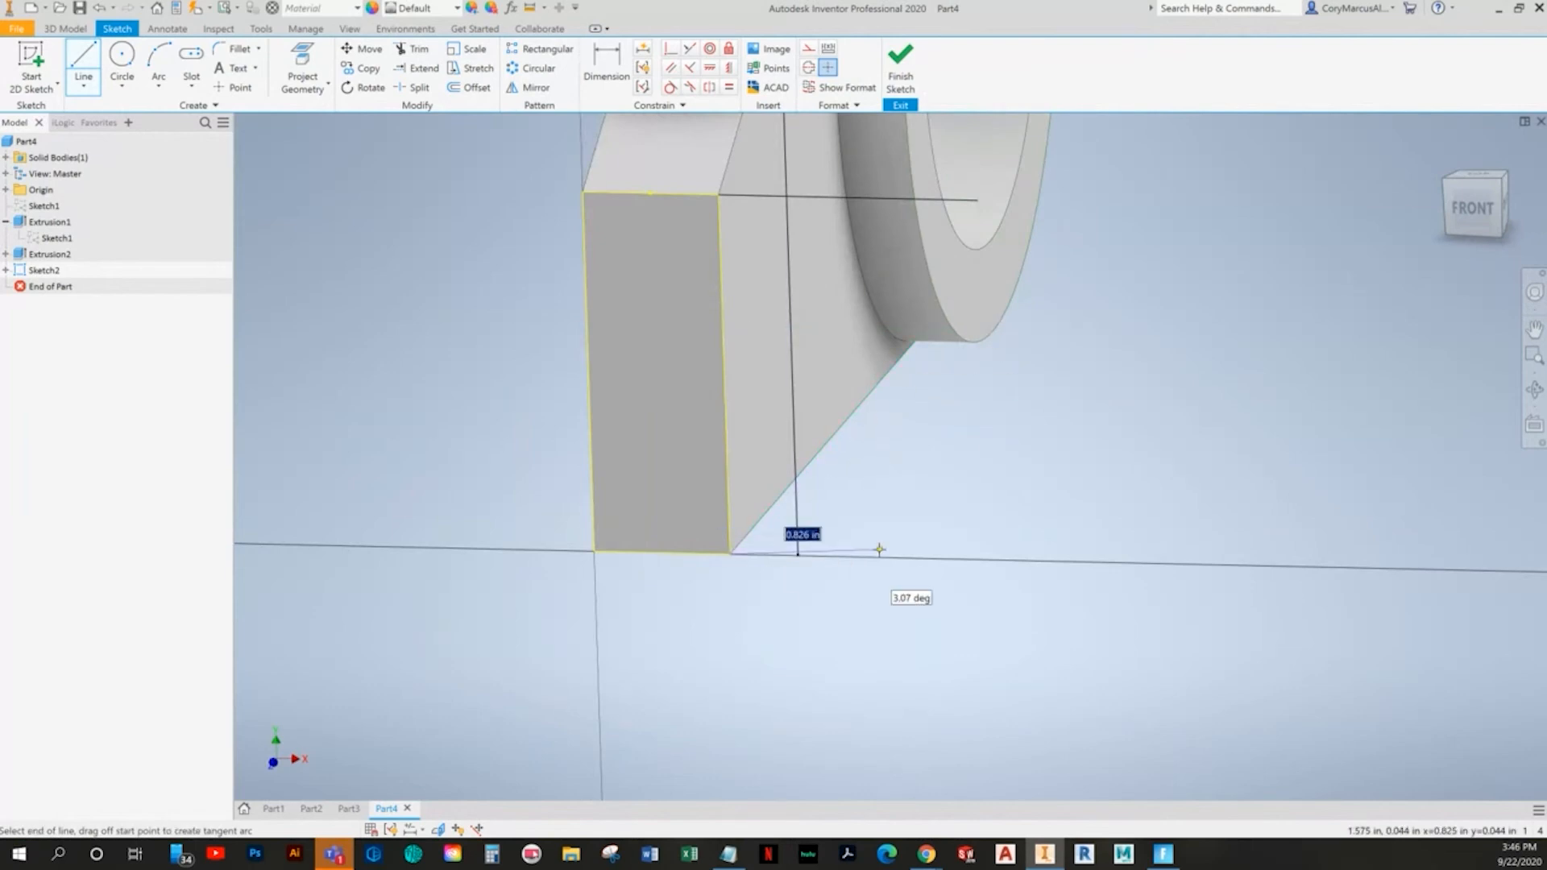
{"action": "key", "text": "F4"}
{"action": "left_click", "coordinate": [1481, 225]}
{"action": "scroll", "coordinate": [933, 645], "scroll_direction": "up", "scroll_amount": 4}
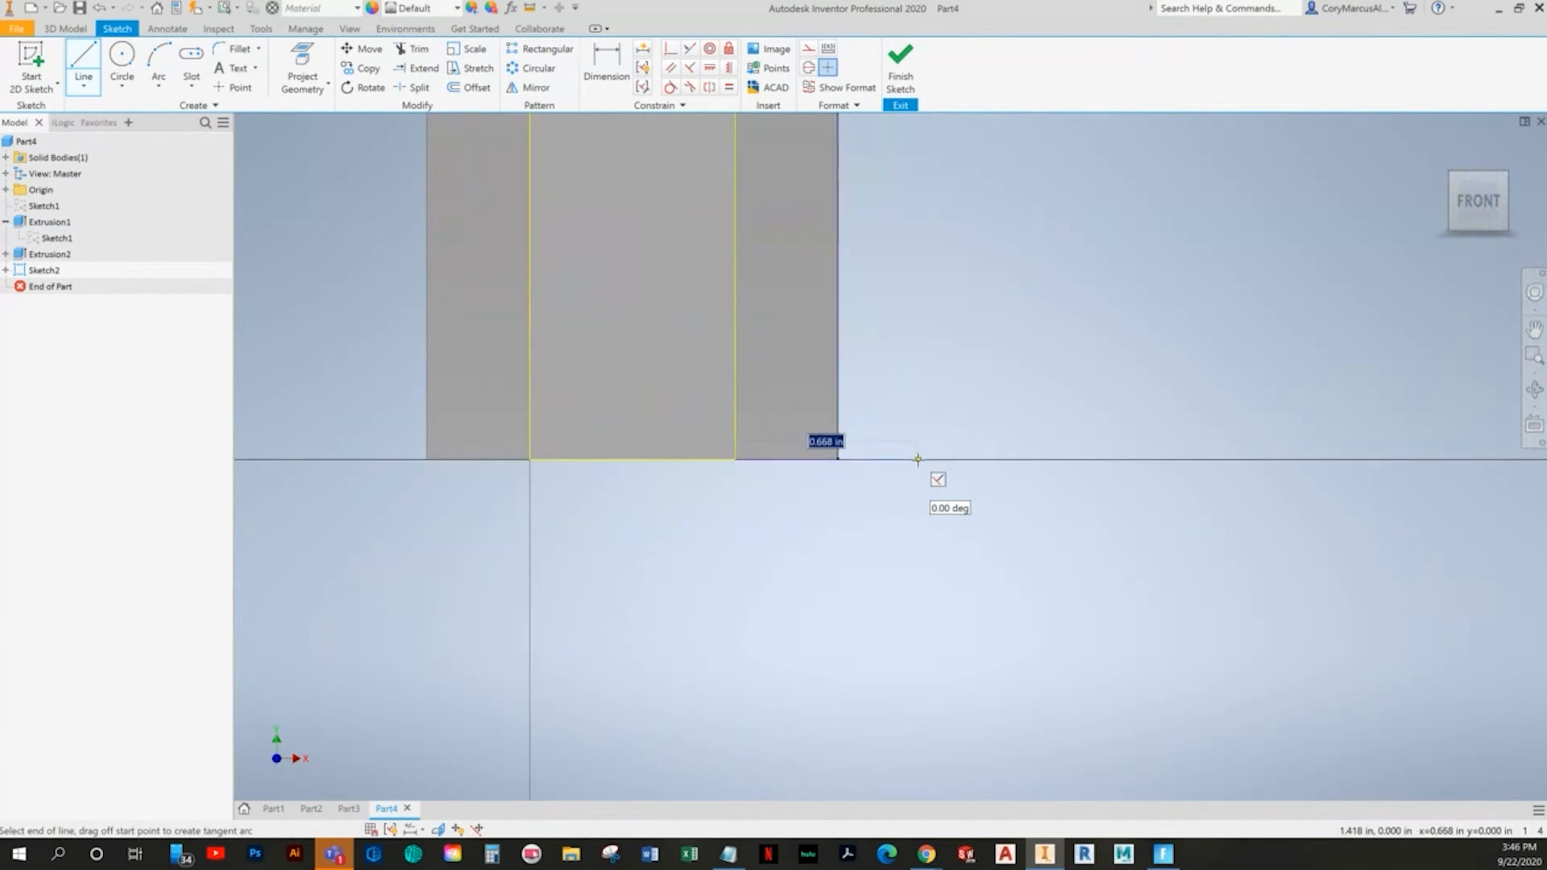
- Sketch a circle about 1.3 in in diameter between the two horizontal lines, just beside the arm's end face
{"action": "key", "text": "F2"}
{"action": "scroll", "coordinate": [816, 626], "scroll_direction": "down", "scroll_amount": 4}
{"action": "key", "text": "c"}
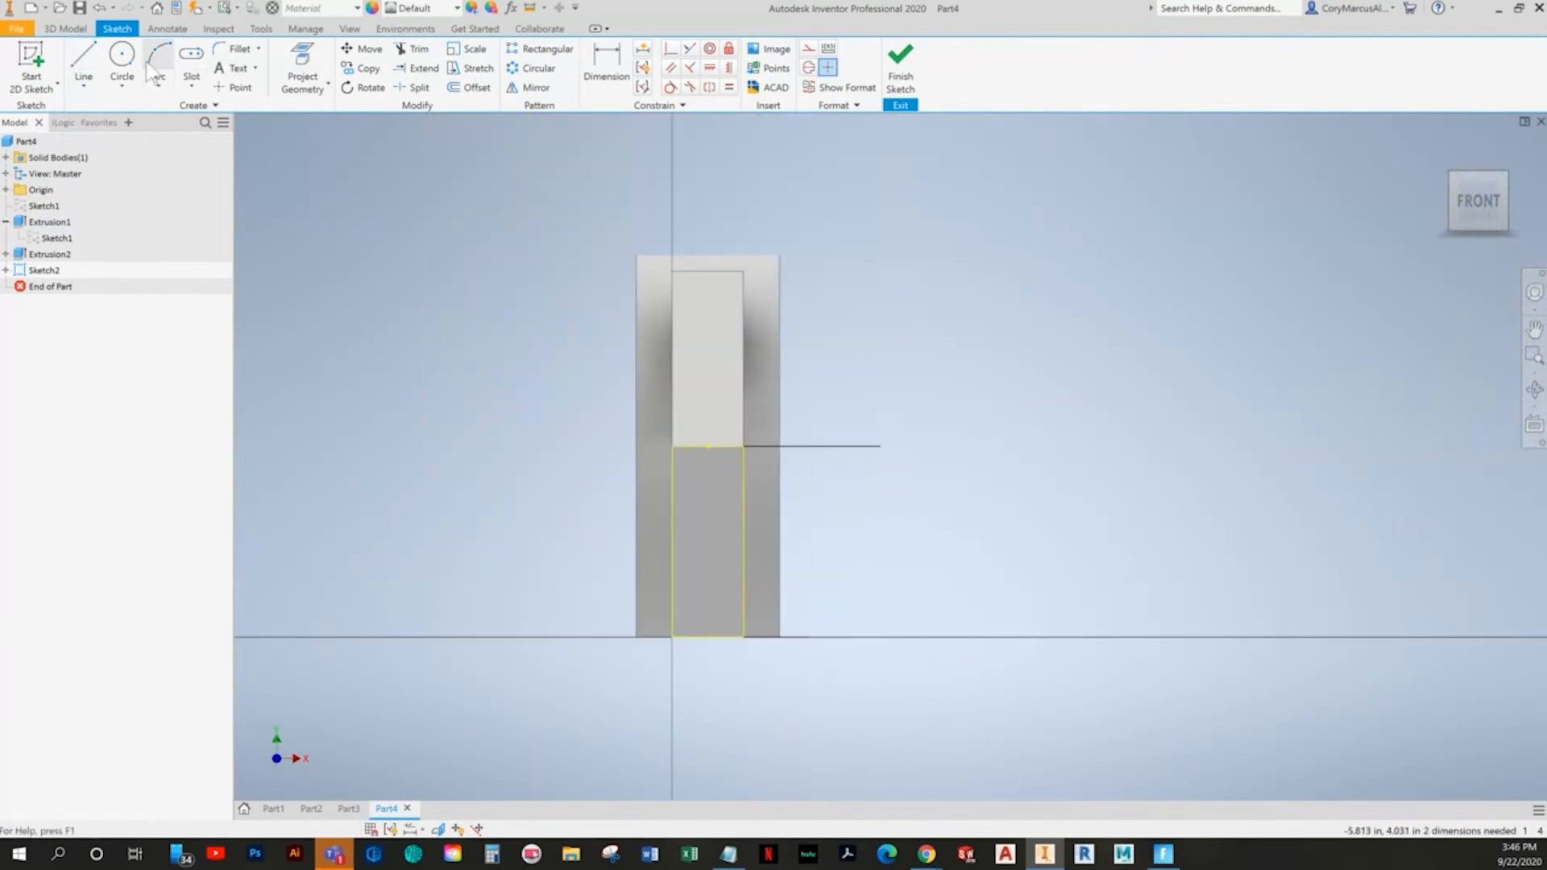
{"action": "left_click", "coordinate": [870, 538]}
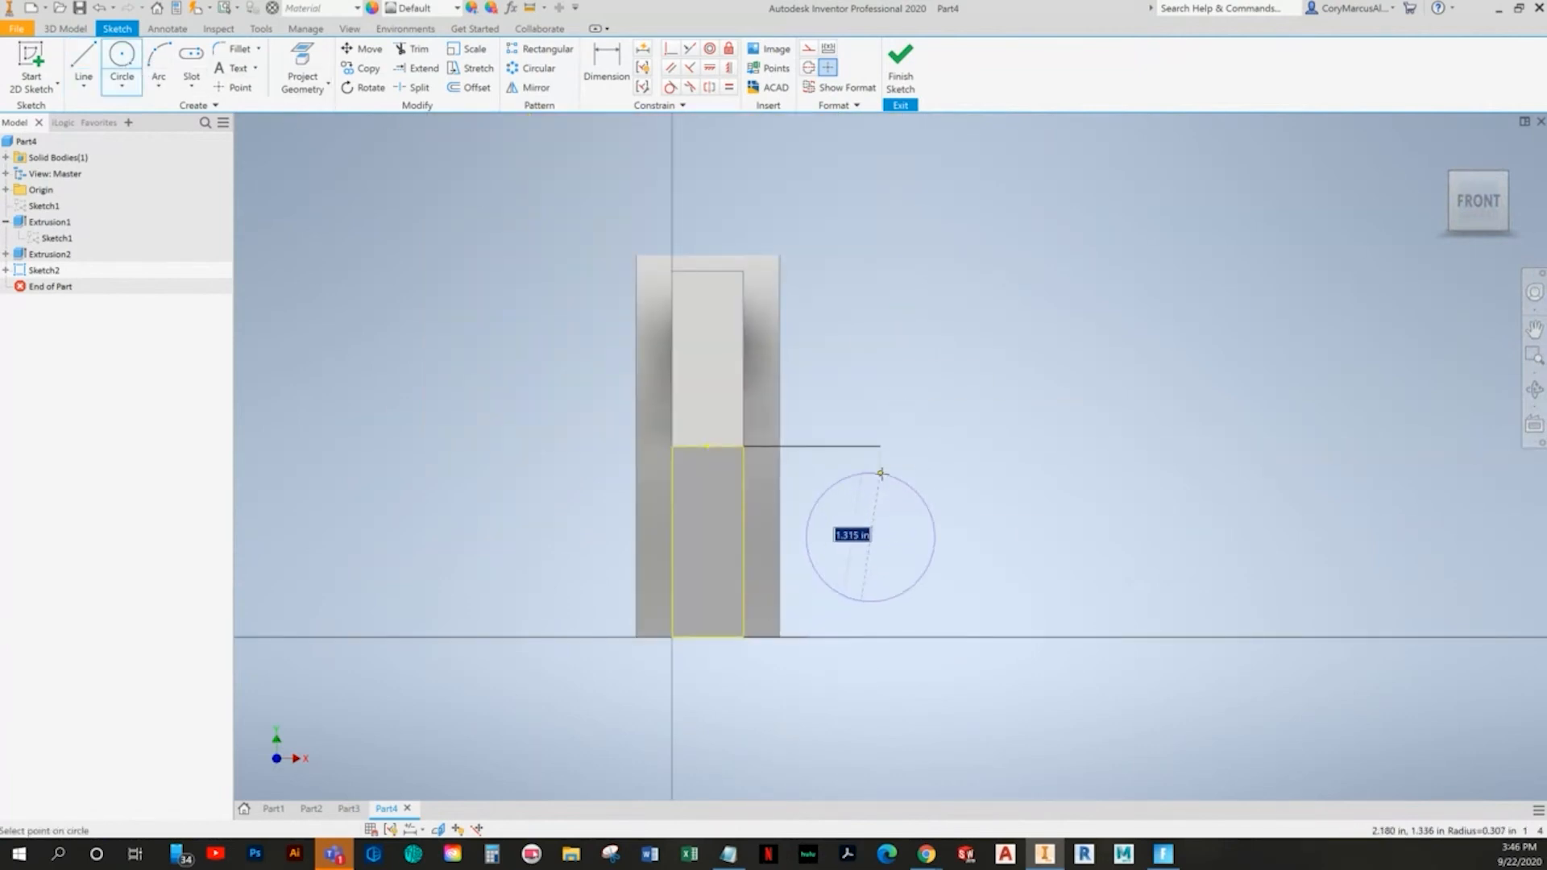
{"action": "left_click", "coordinate": [871, 473]}
{"action": "key", "text": "Escape"}
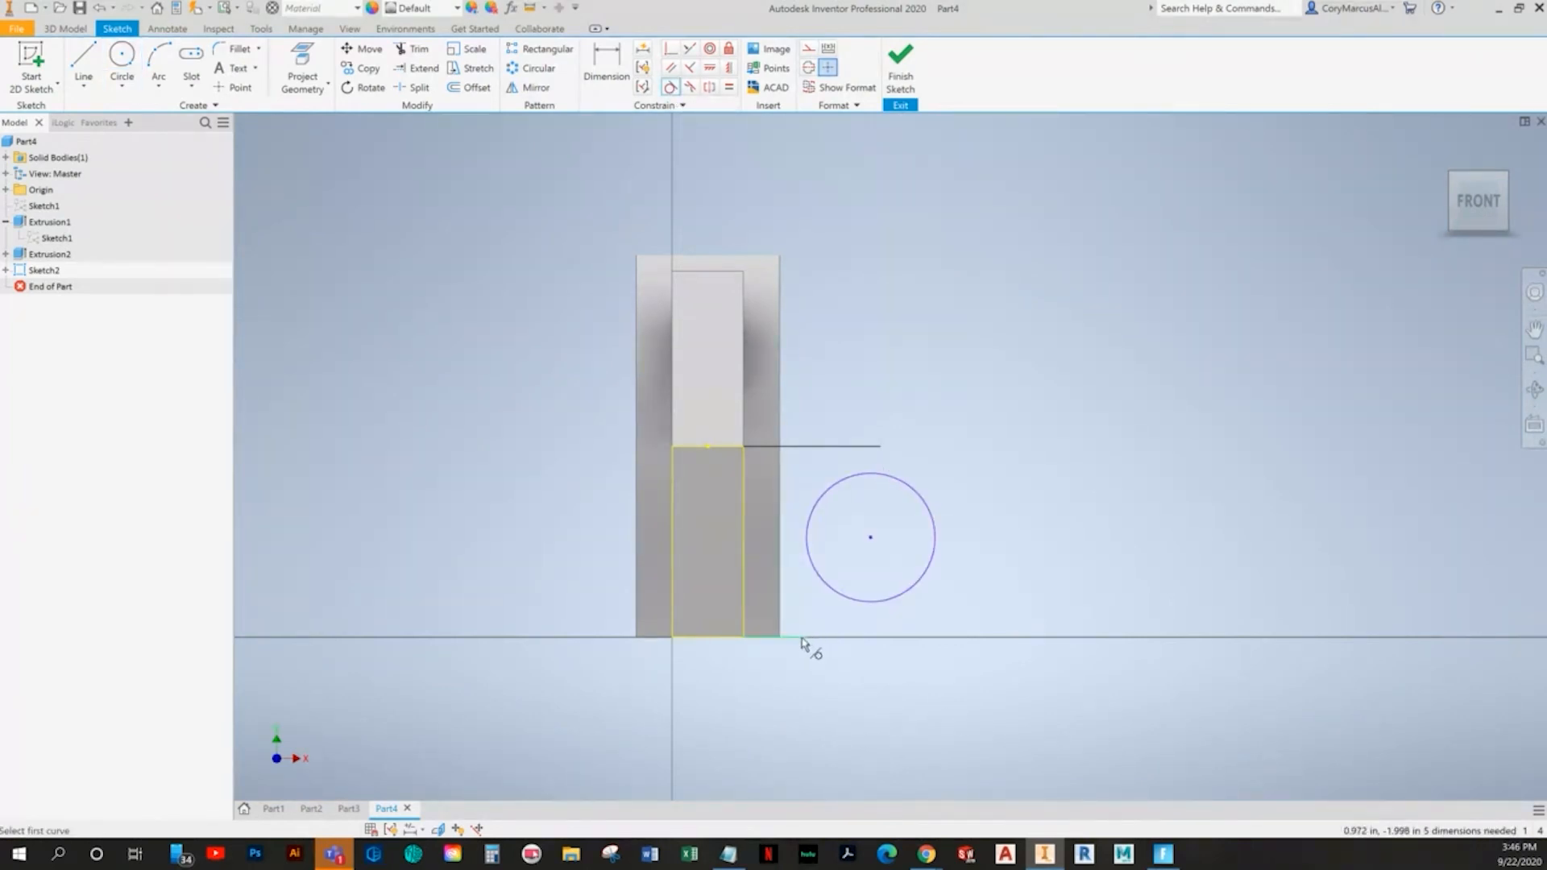
- Make the circle tangent to both the lower and the upper horizontal line
{"action": "left_click", "coordinate": [846, 635]}
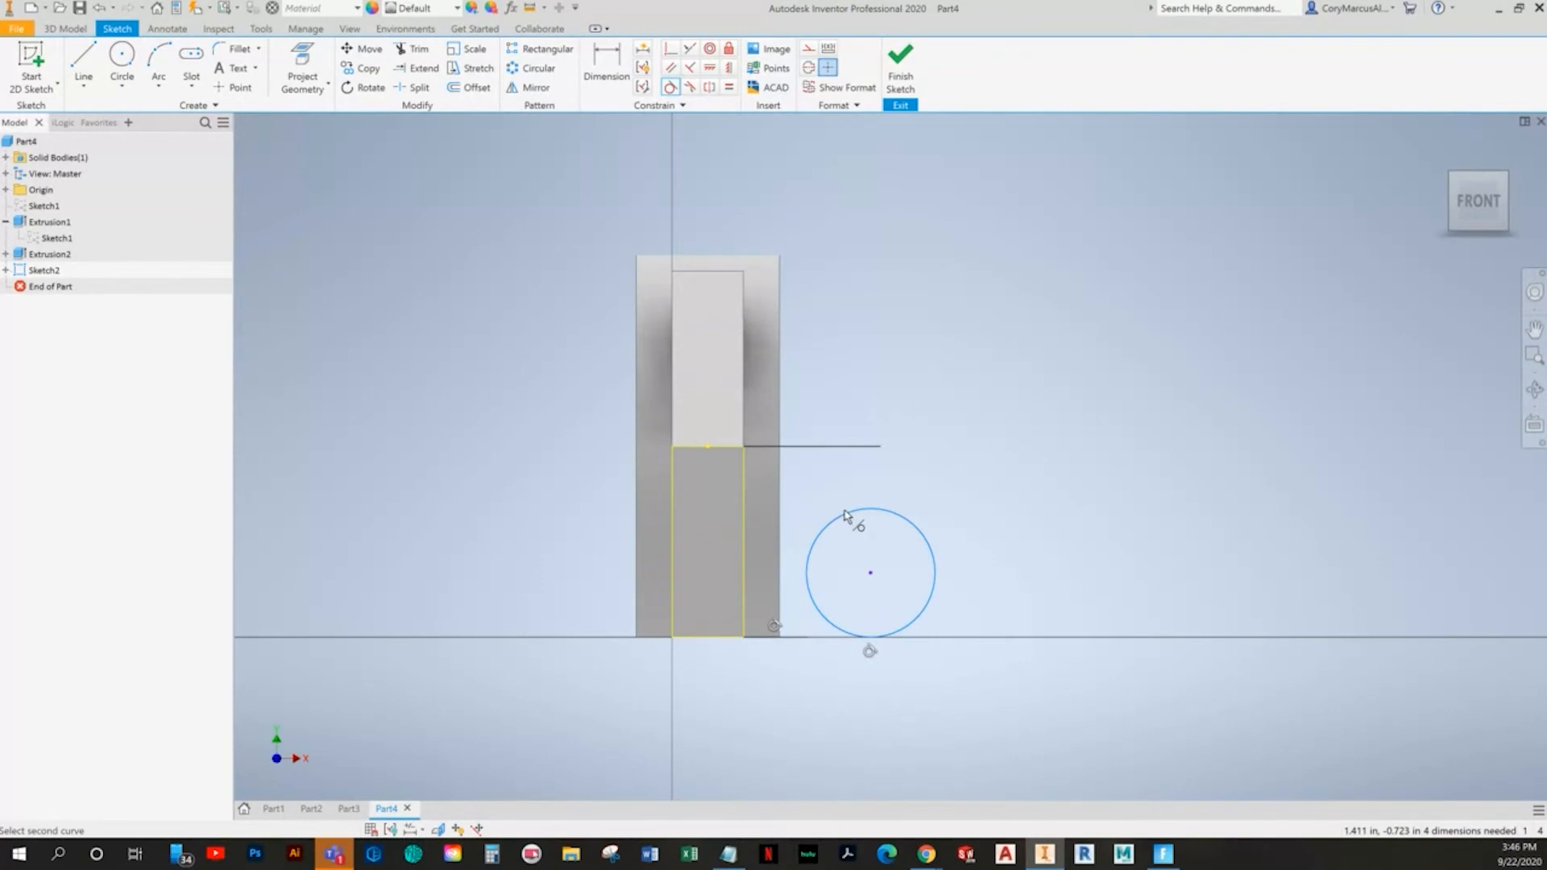
{"action": "left_click", "coordinate": [847, 454]}
{"action": "key", "text": "Escape"}
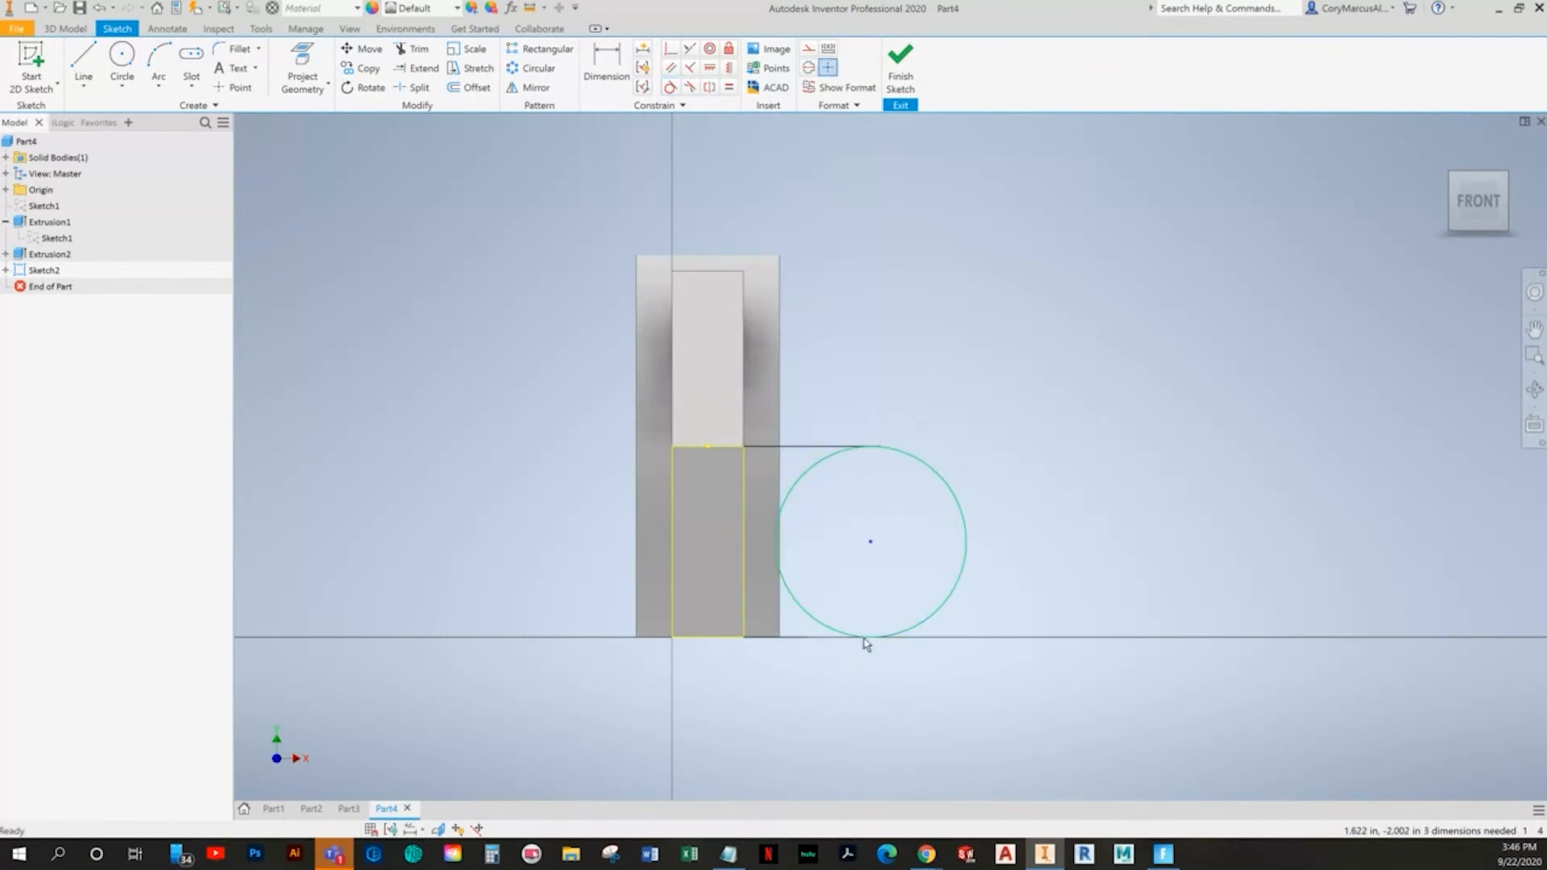
- Lengthen the lower and upper horizontal lines so that both end well beyond the circle
{"action": "left_click_drag", "start_coordinate": [809, 638], "coordinate": [976, 636]}
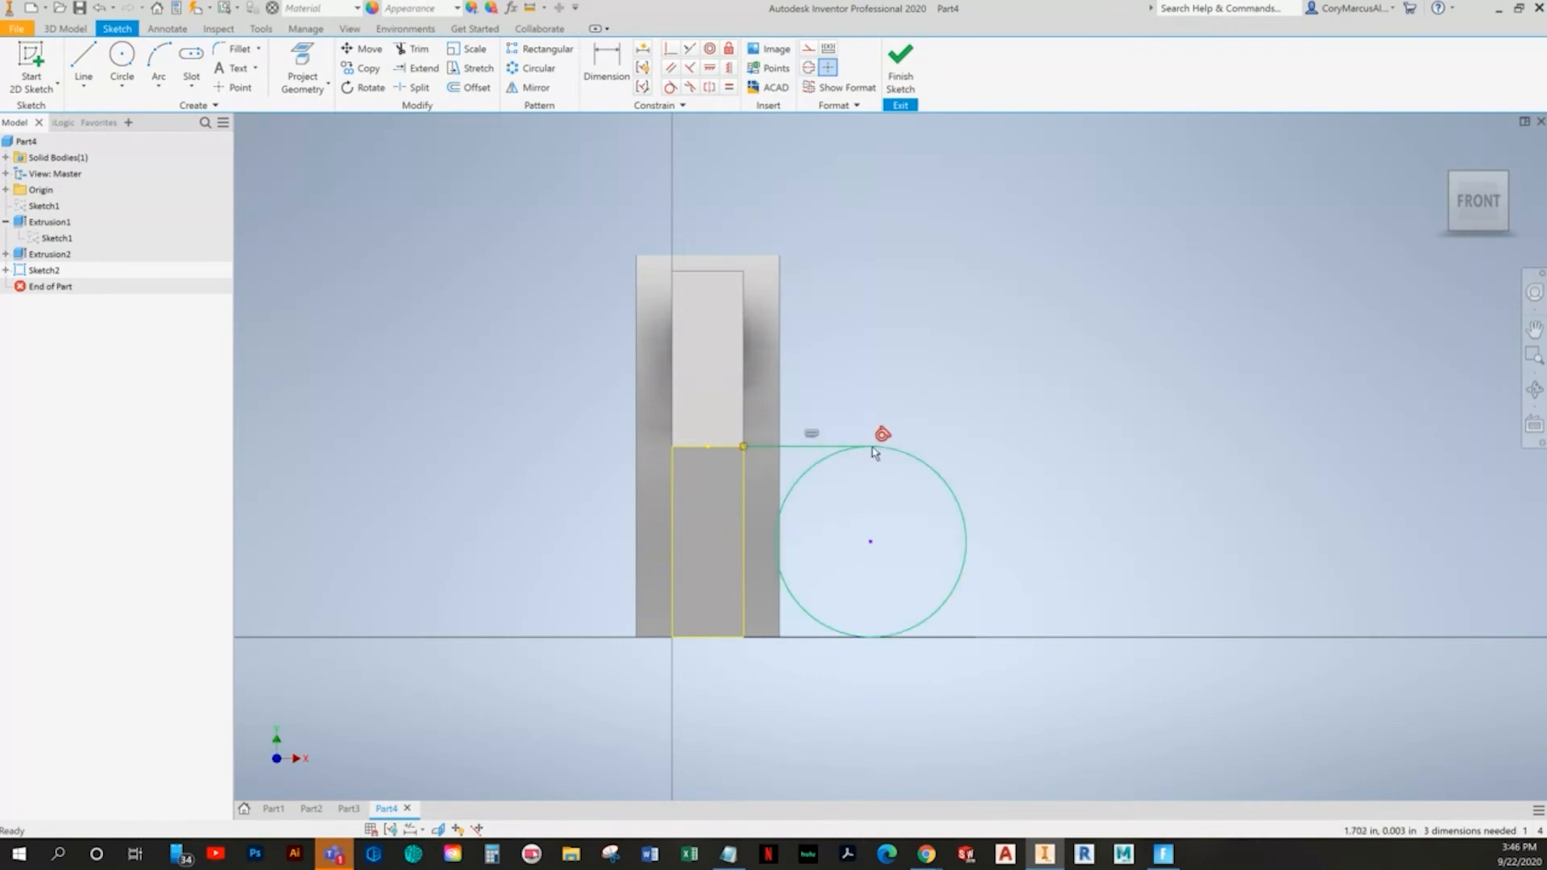
{"action": "scroll", "coordinate": [897, 452], "scroll_direction": "up", "scroll_amount": 5}
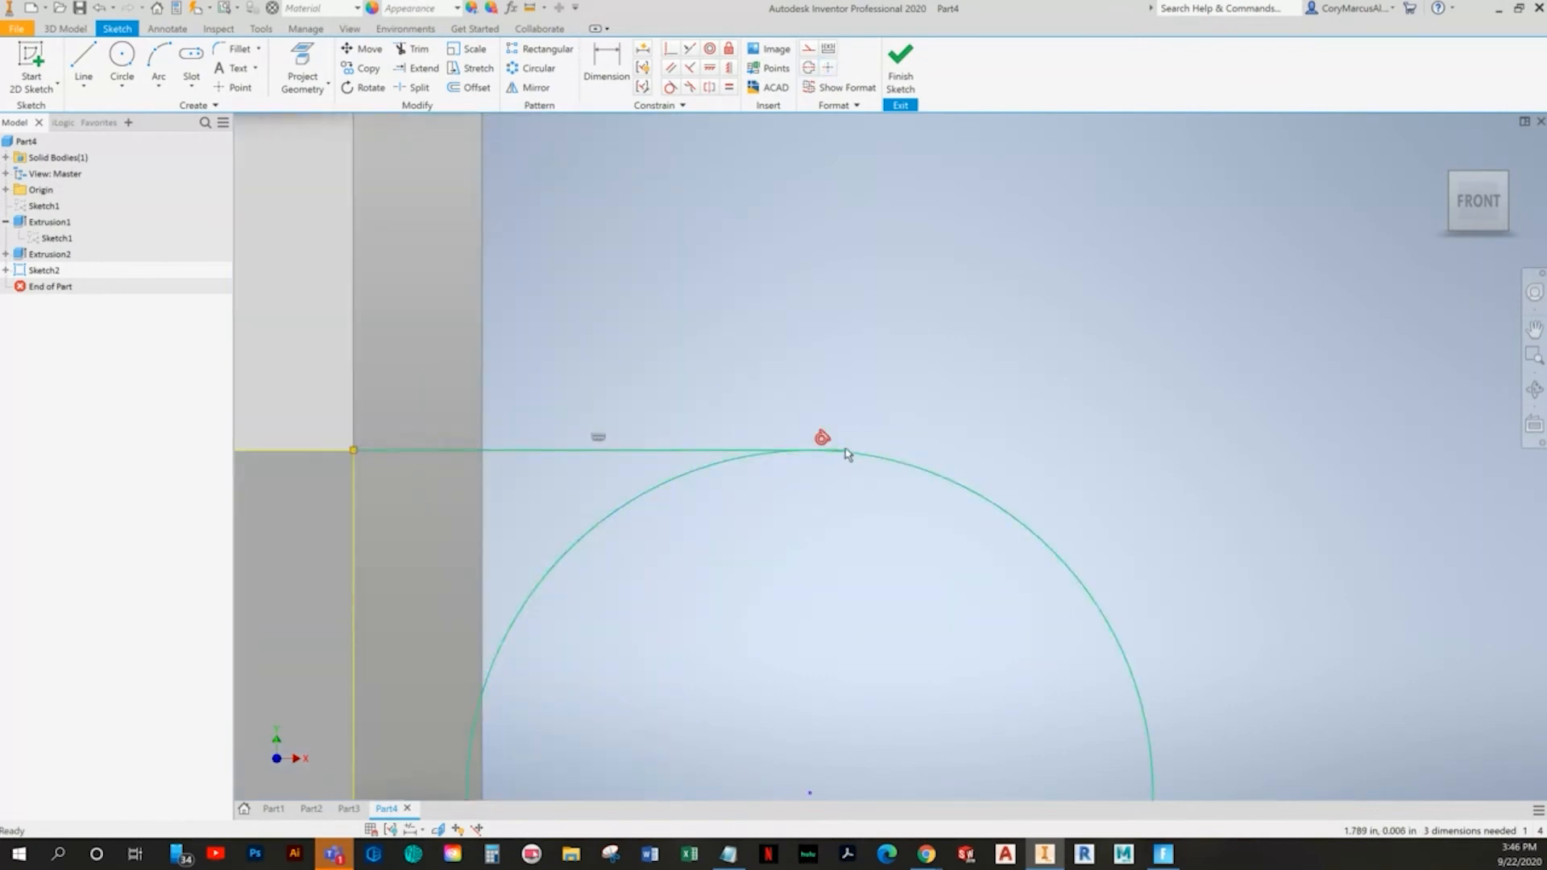
{"action": "left_click_drag", "start_coordinate": [849, 452], "coordinate": [1497, 449]}
{"action": "scroll", "coordinate": [1019, 345], "scroll_direction": "down", "scroll_amount": 4}
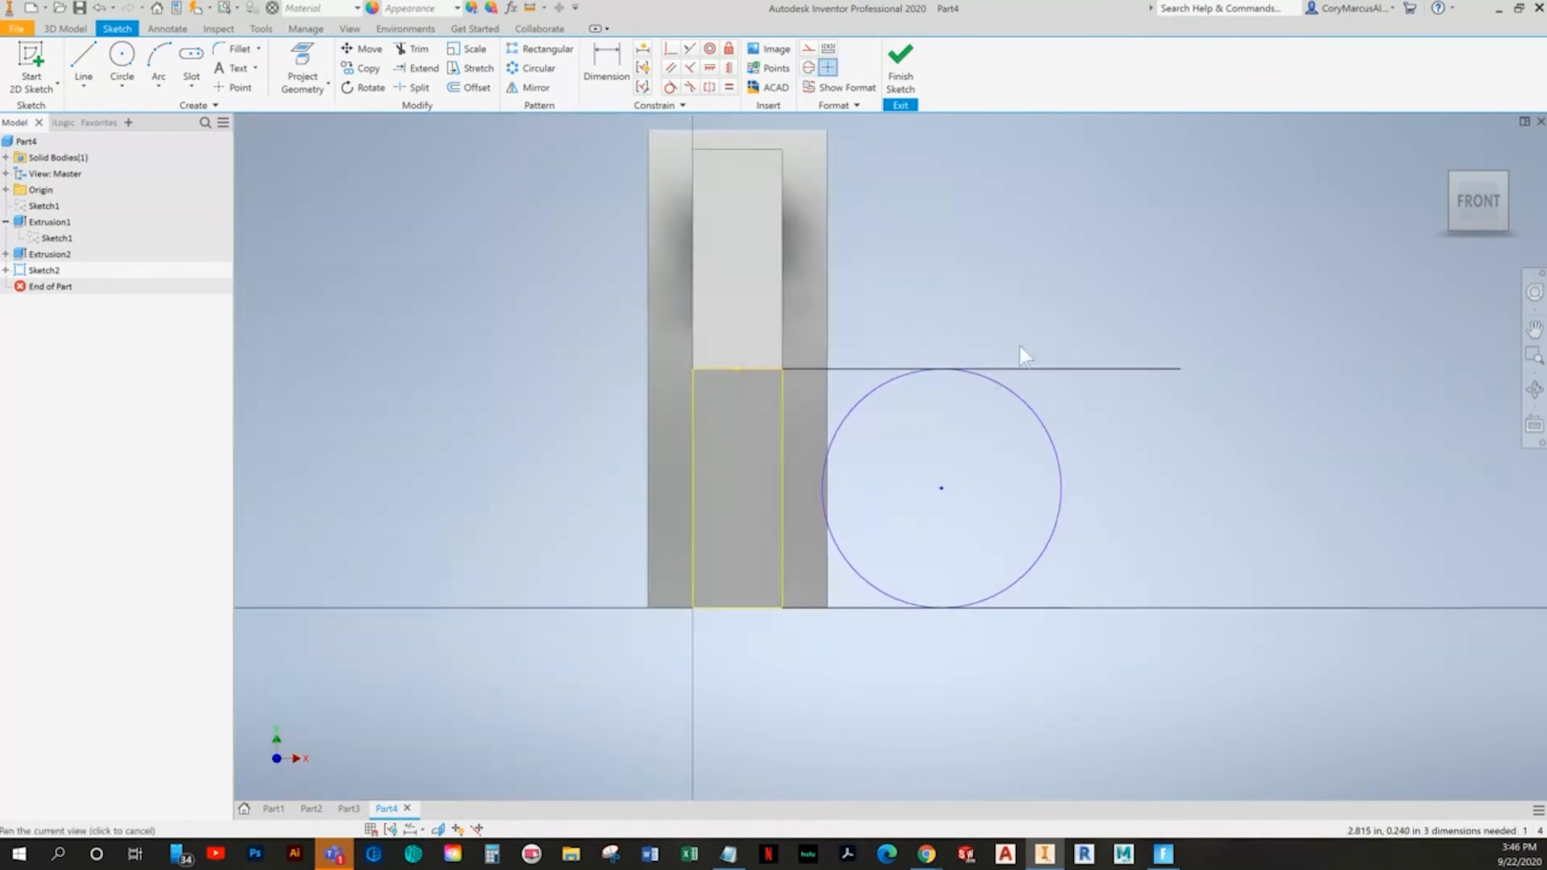
- Trim the upper line's excess past the tangent point and the half of the circle facing the arm
{"action": "key", "text": "x"}
{"action": "left_click", "coordinate": [1024, 369]}
{"action": "left_click", "coordinate": [845, 409]}
{"action": "scroll", "coordinate": [937, 459], "scroll_direction": "down", "scroll_amount": 3}
- Check the lug dimensions in the textbook's Tube Hanger drawing and get ready to dimension the sketch
{"action": "key", "text": "alt+Tab"}
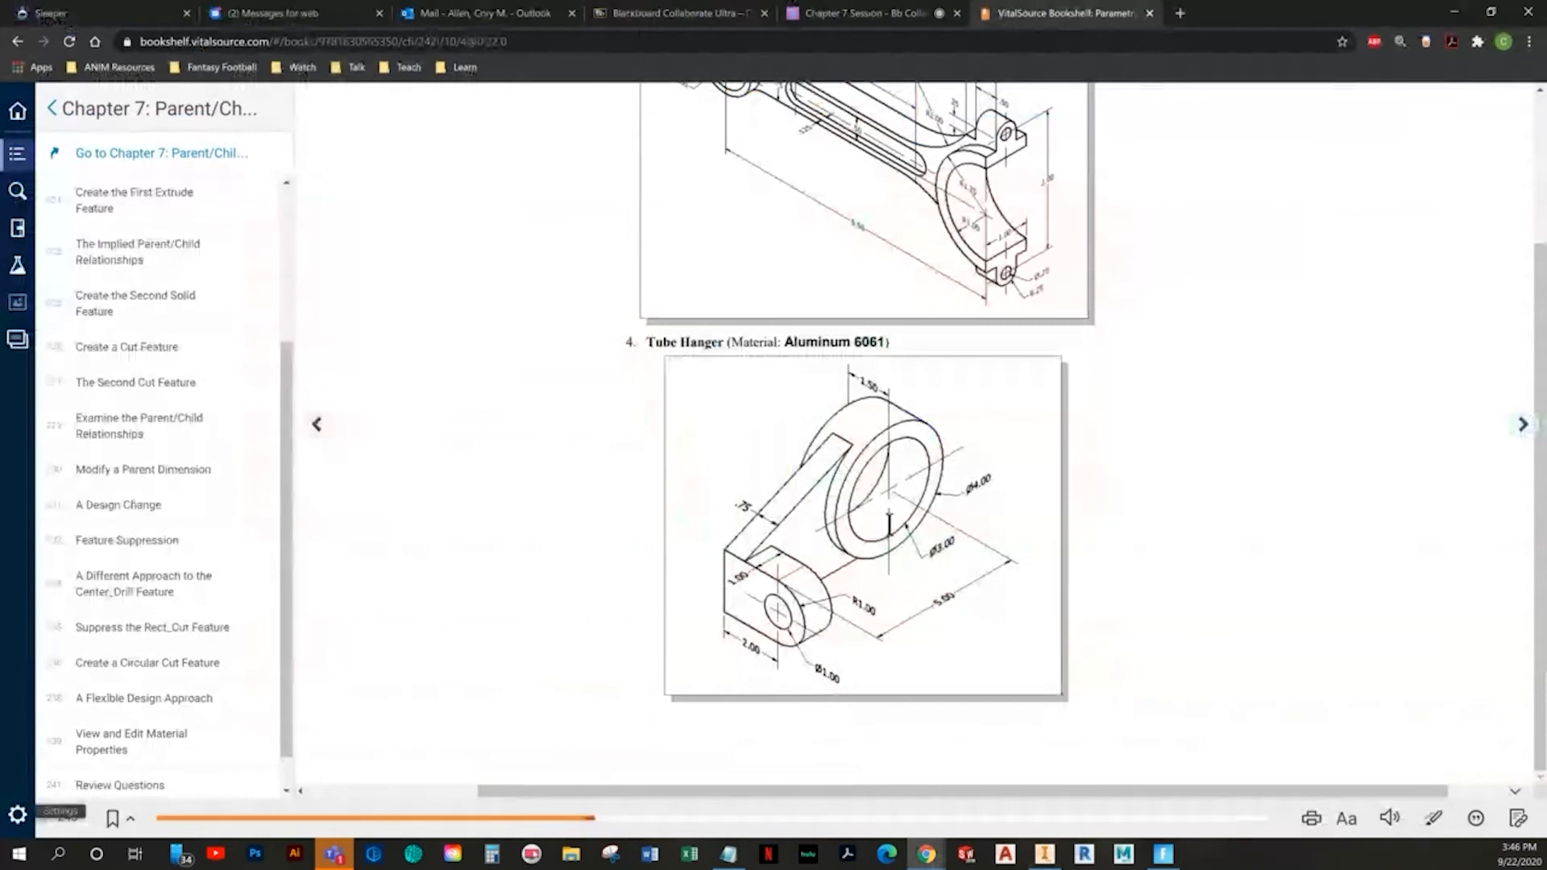
{"action": "key", "text": "alt+Tab"}
{"action": "left_click", "coordinate": [606, 71]}
{"action": "key", "text": "alt+Tab"}
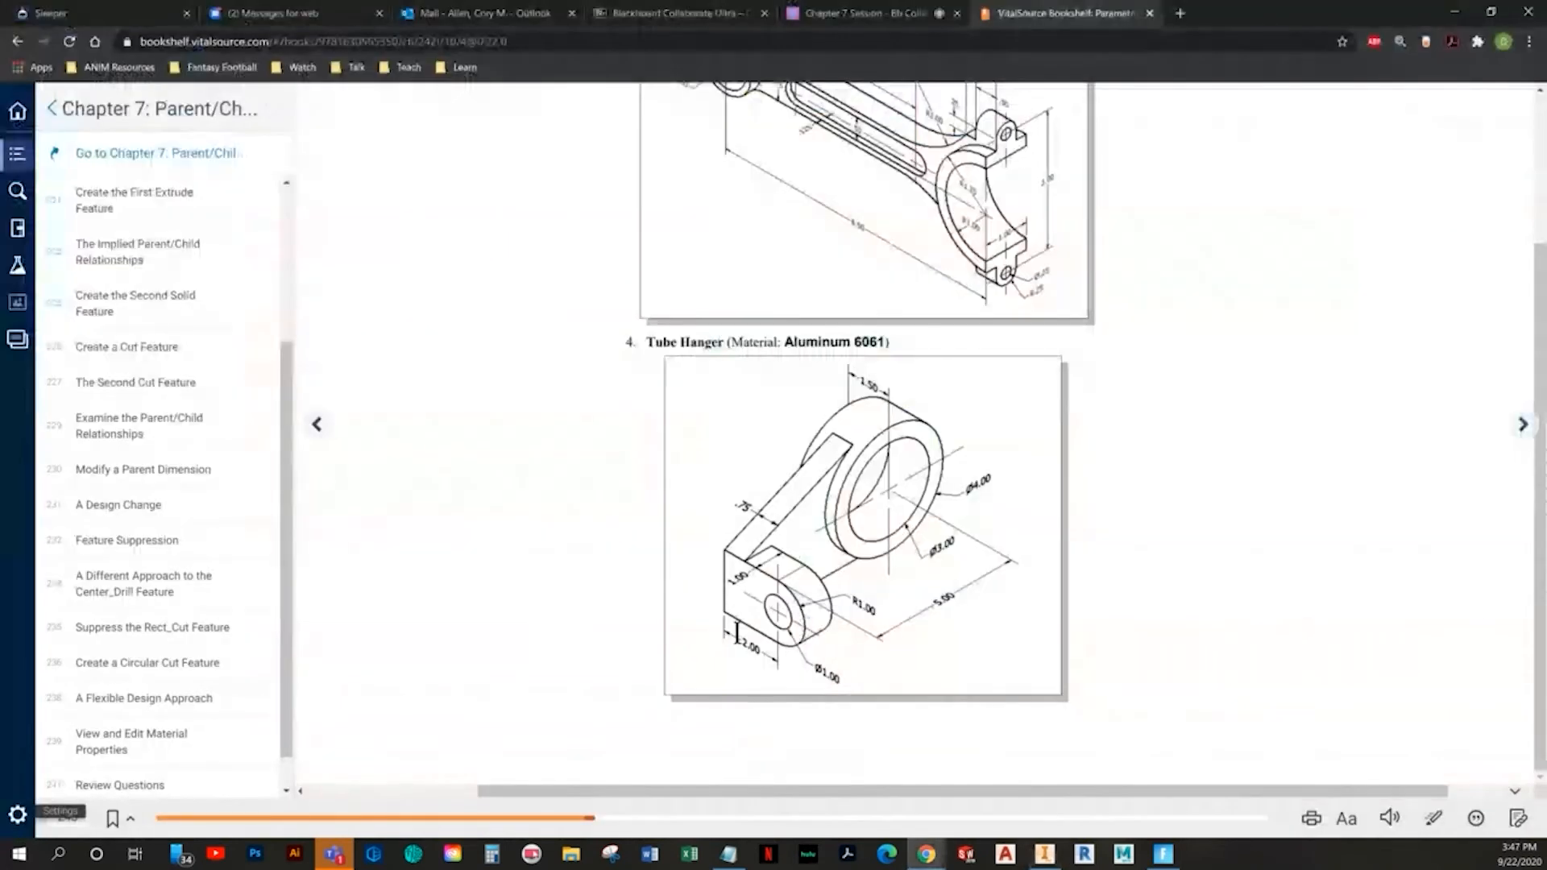
{"action": "key", "text": "alt+Tab"}
{"action": "left_click", "coordinate": [739, 538]}
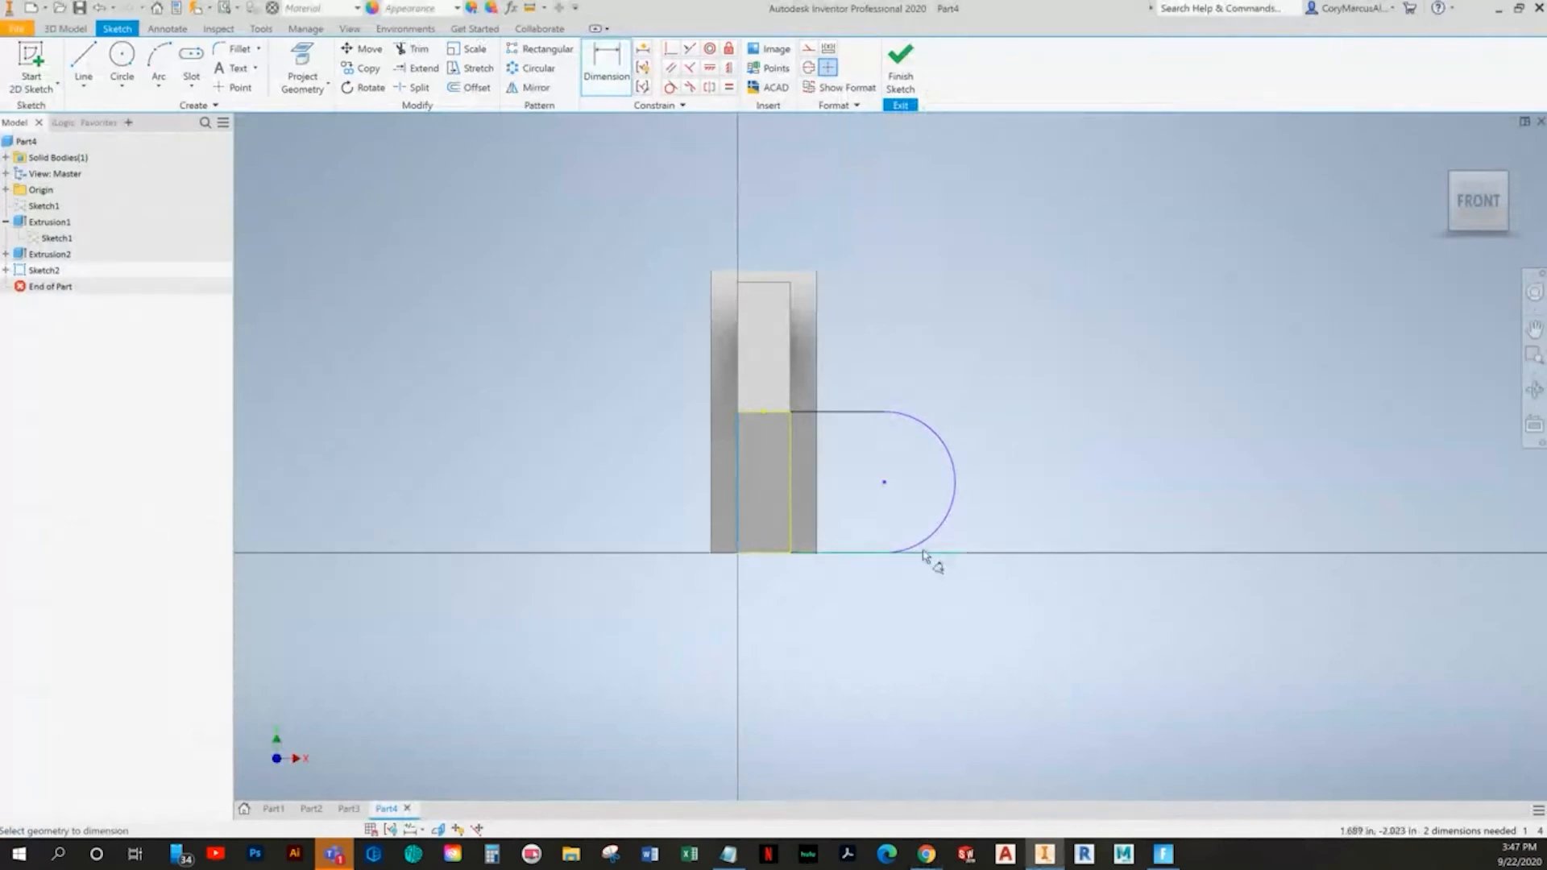
{"action": "left_click", "coordinate": [951, 520]}
{"action": "key", "text": "Escape"}
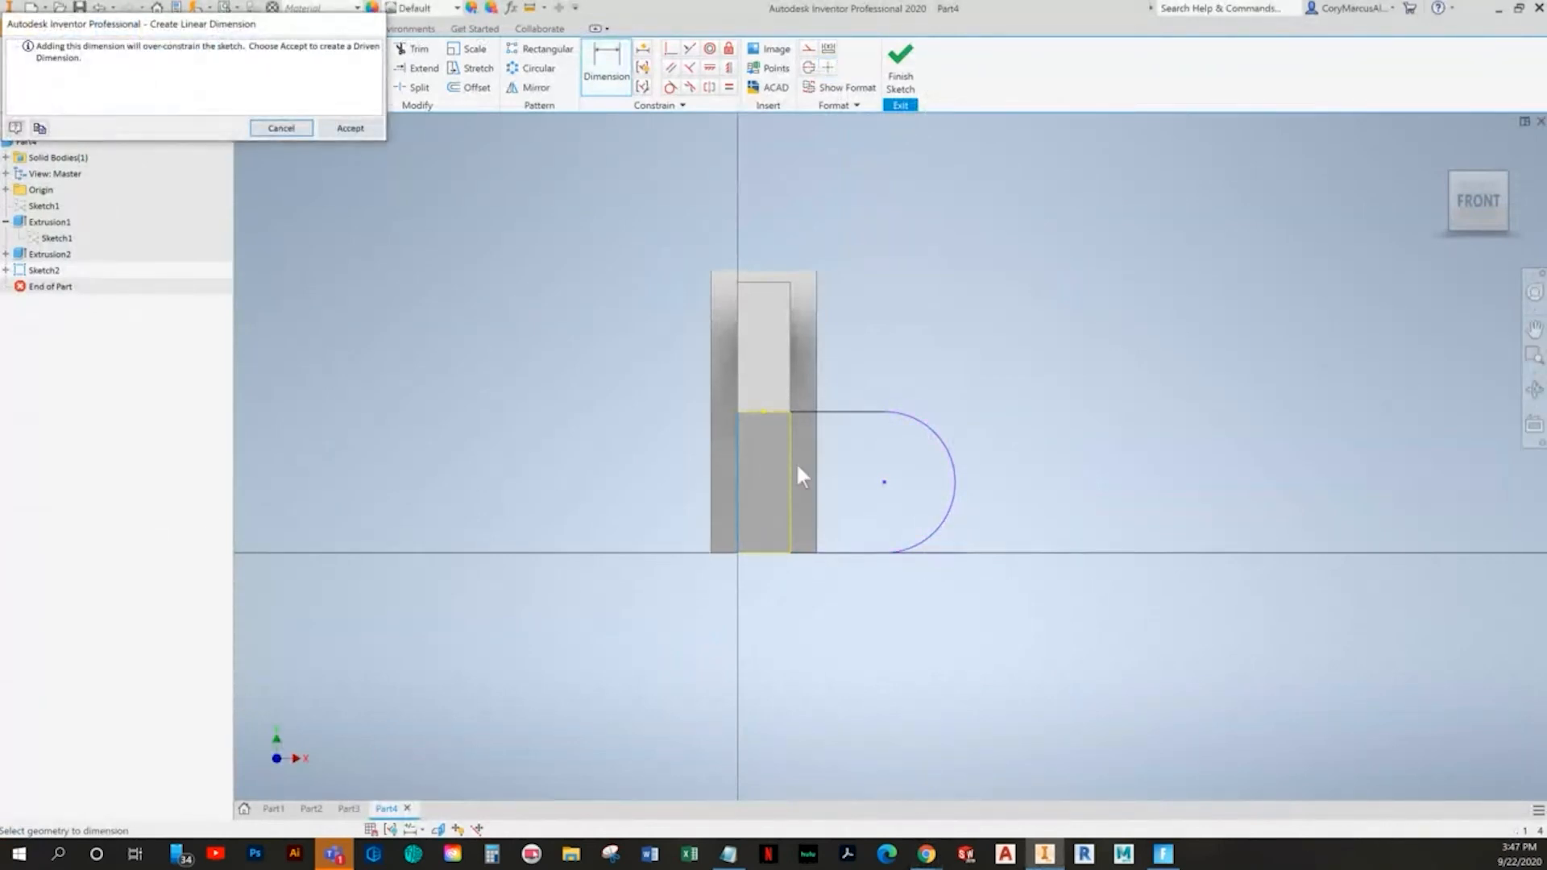
- Dimension the horizontal distance from the end face's outer vertical edge to the arc's center as 2 in
{"action": "left_click", "coordinate": [740, 504]}
{"action": "left_click", "coordinate": [923, 539]}
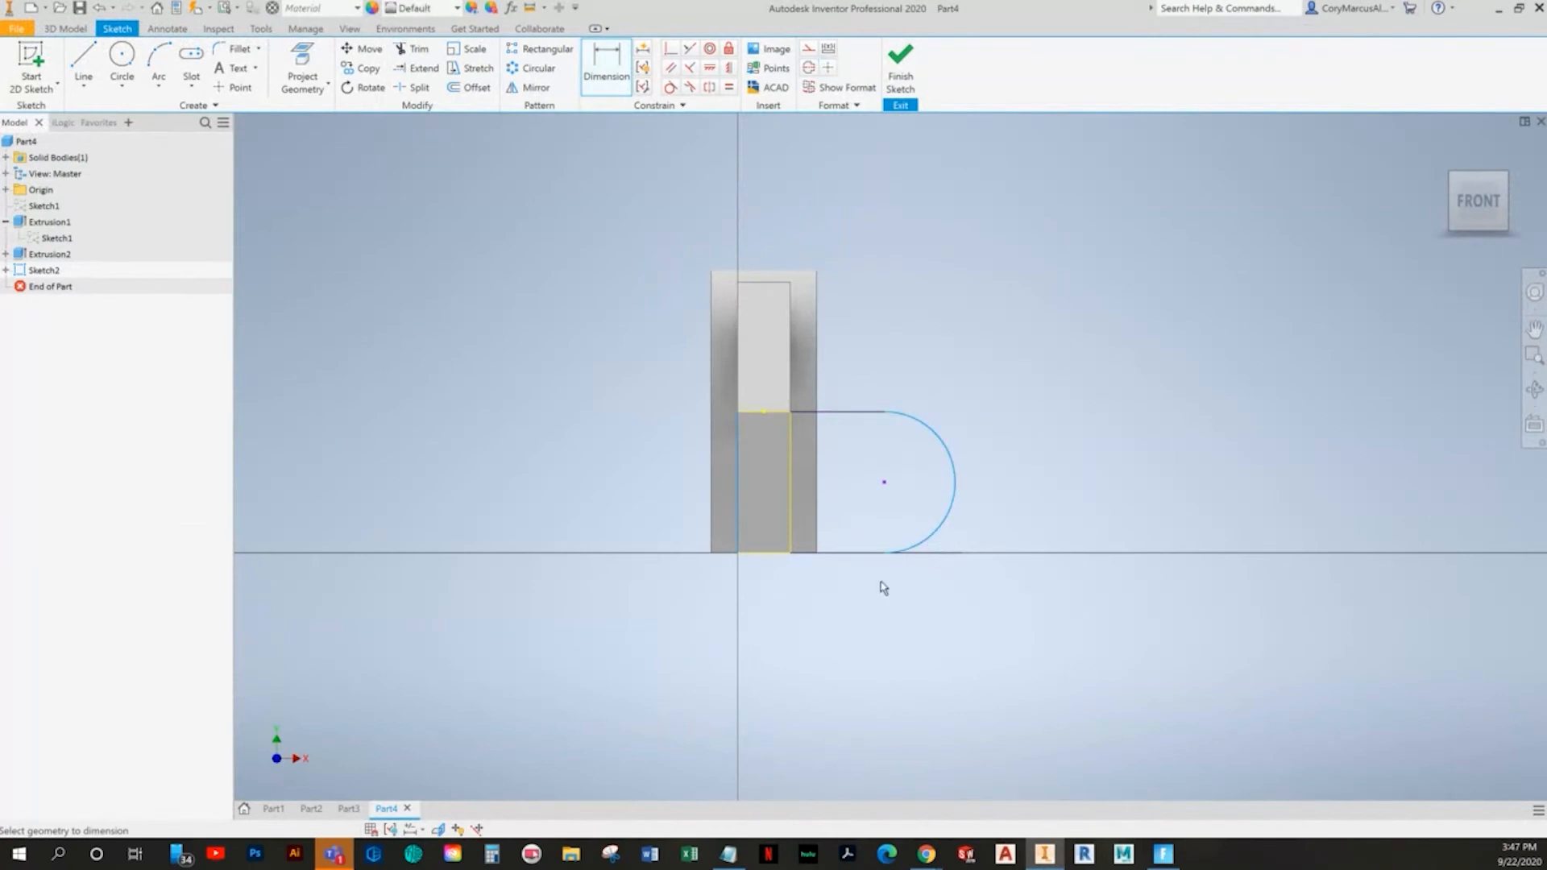
{"action": "left_click", "coordinate": [821, 610]}
{"action": "type", "text": "2.0816323"}
{"action": "key", "text": "Return"}
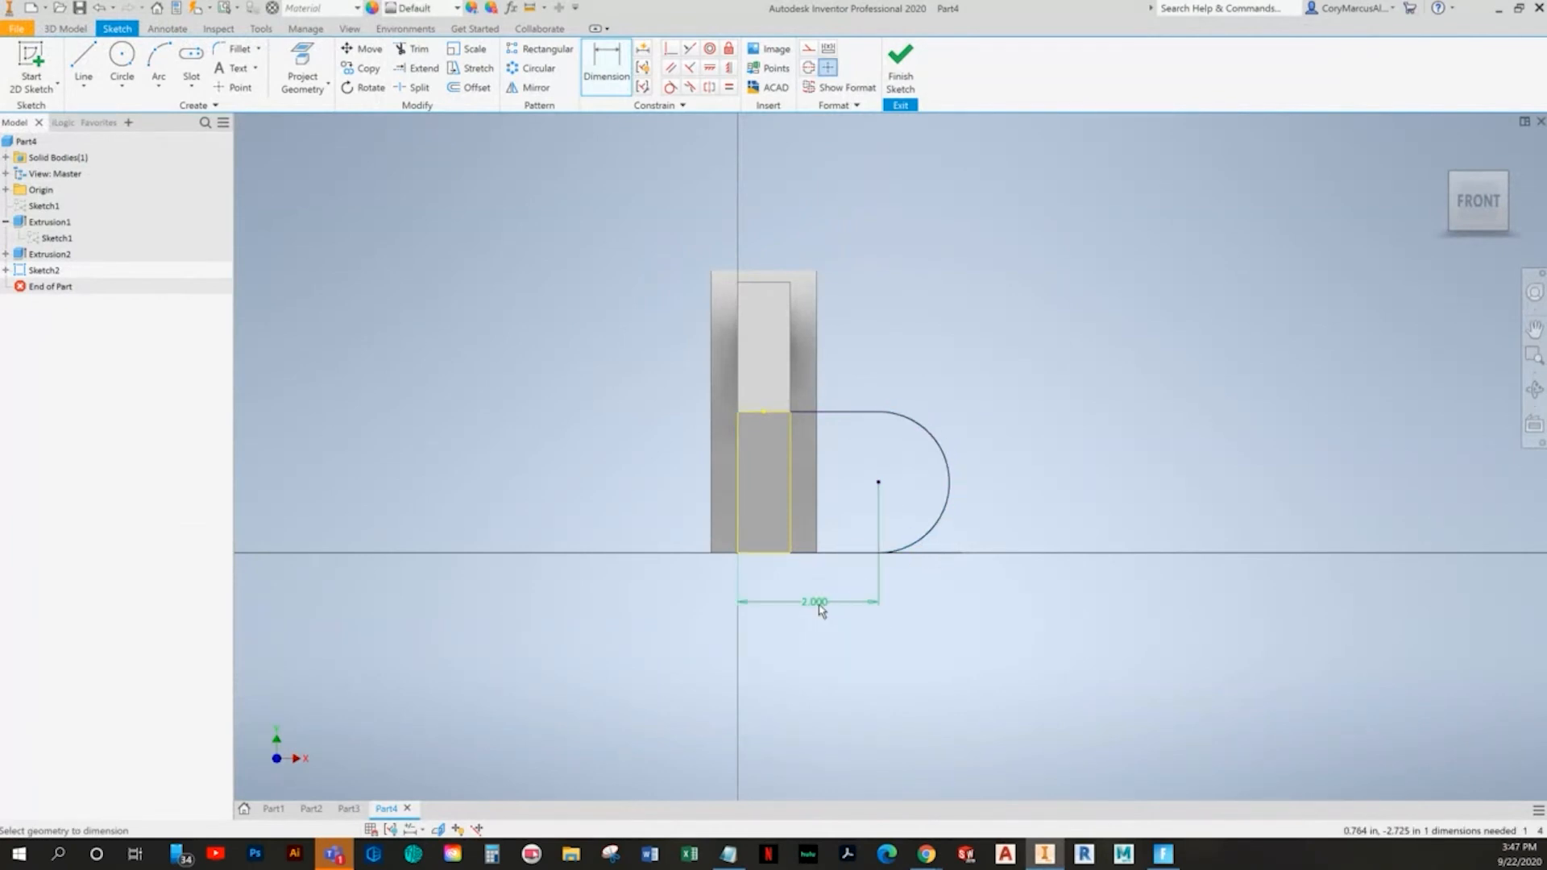
- Following the Tube Hanger drawing, sketch a 1 in diameter circle on the arc's center and finish the sketch
{"action": "key", "text": "alt+Tab"}
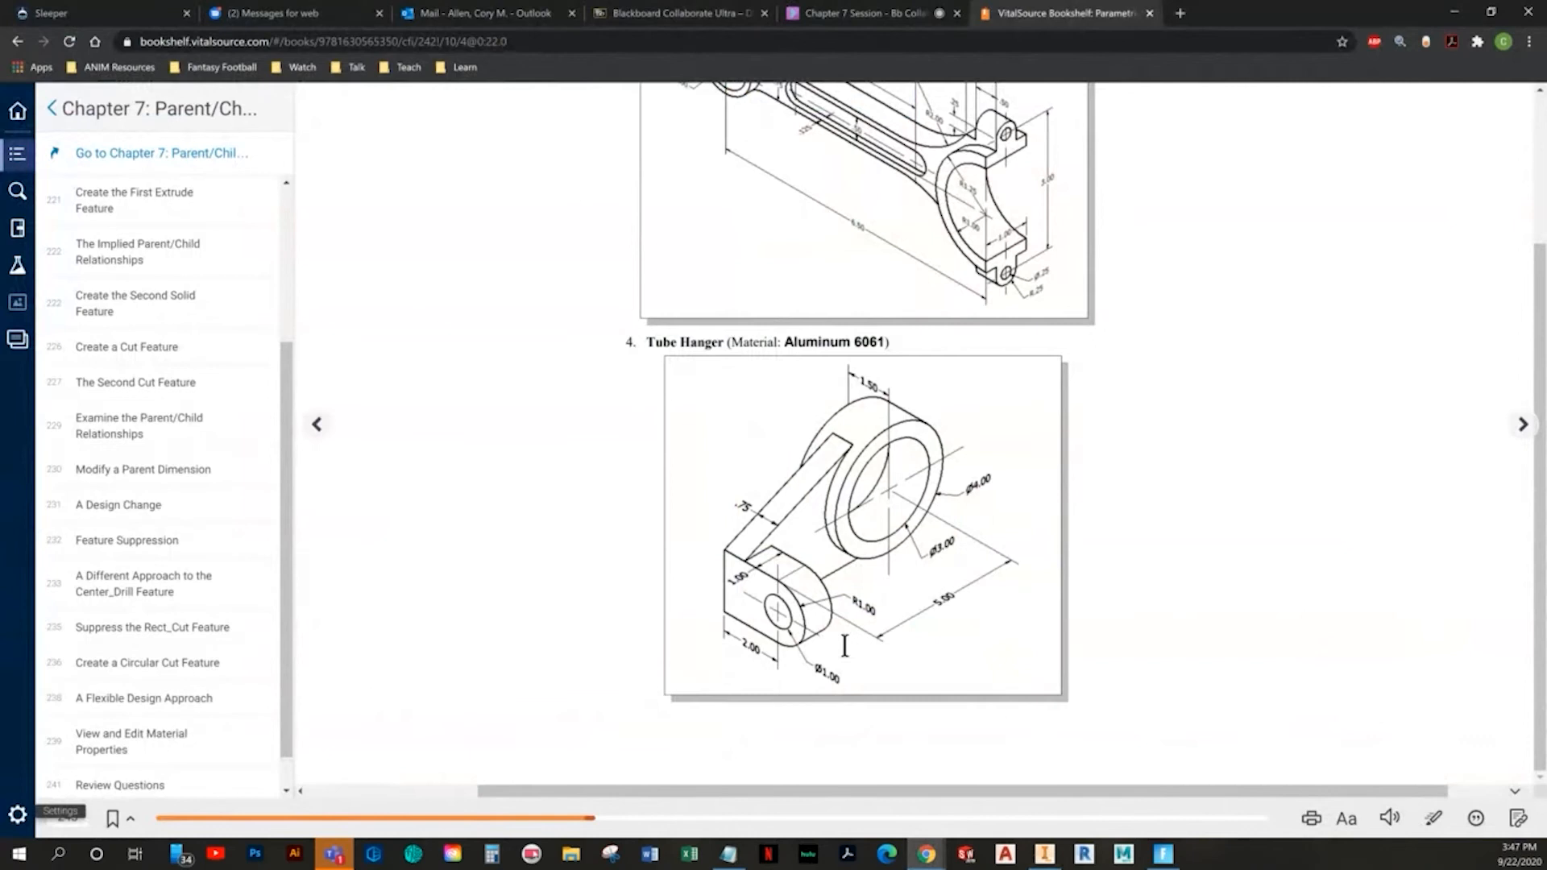
{"action": "key", "text": "alt+Tab"}
{"action": "left_click", "coordinate": [948, 463]}
{"action": "key", "text": "Escape"}
{"action": "scroll", "coordinate": [983, 439], "scroll_direction": "up", "scroll_amount": 4}
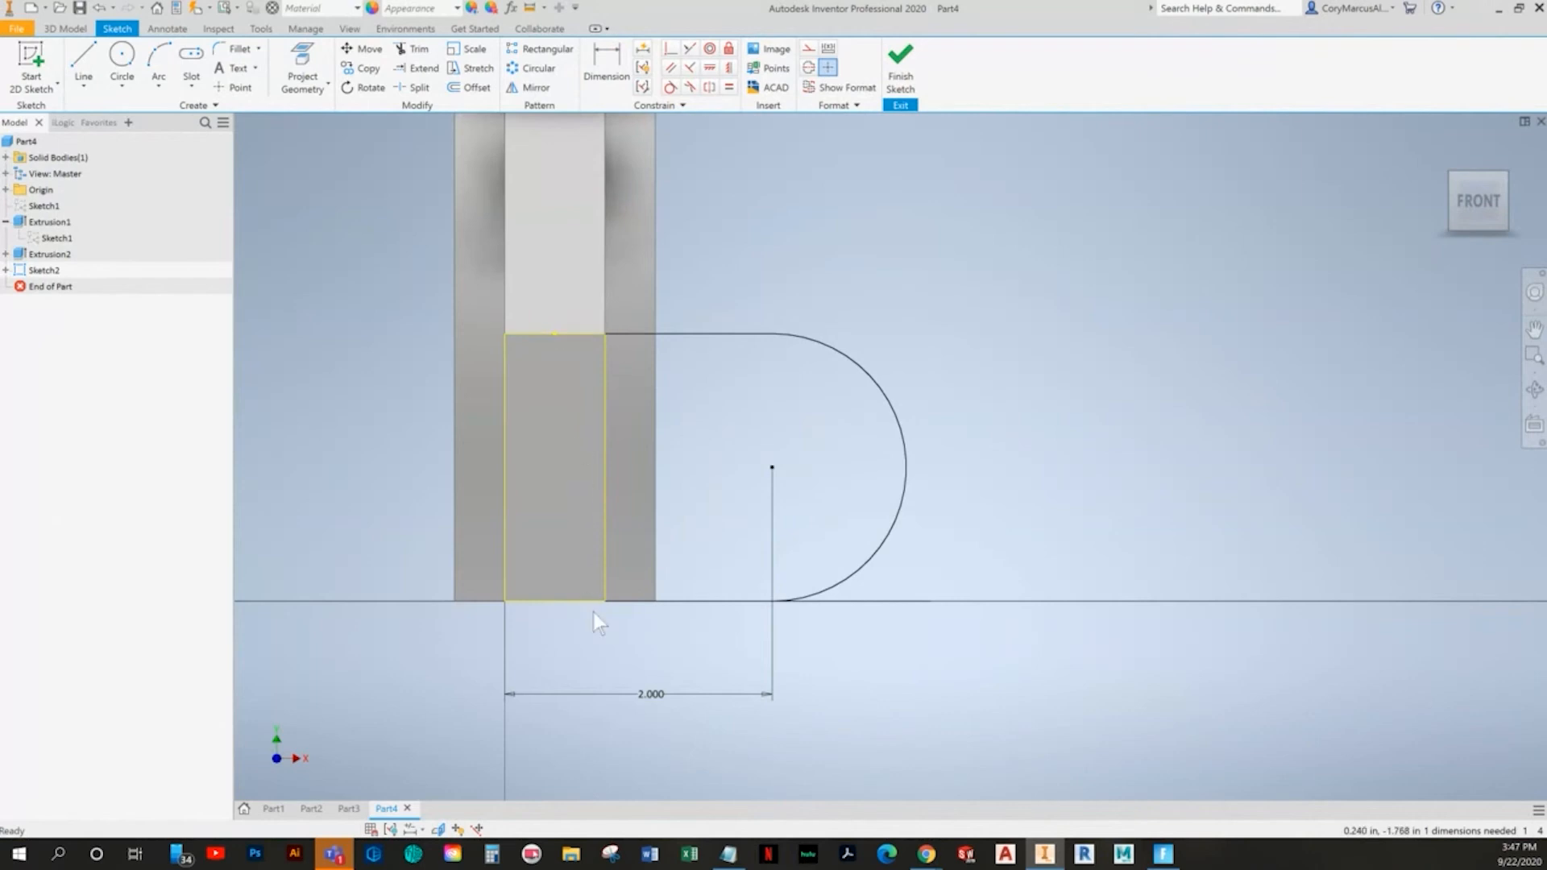
{"action": "left_click", "coordinate": [121, 56]}
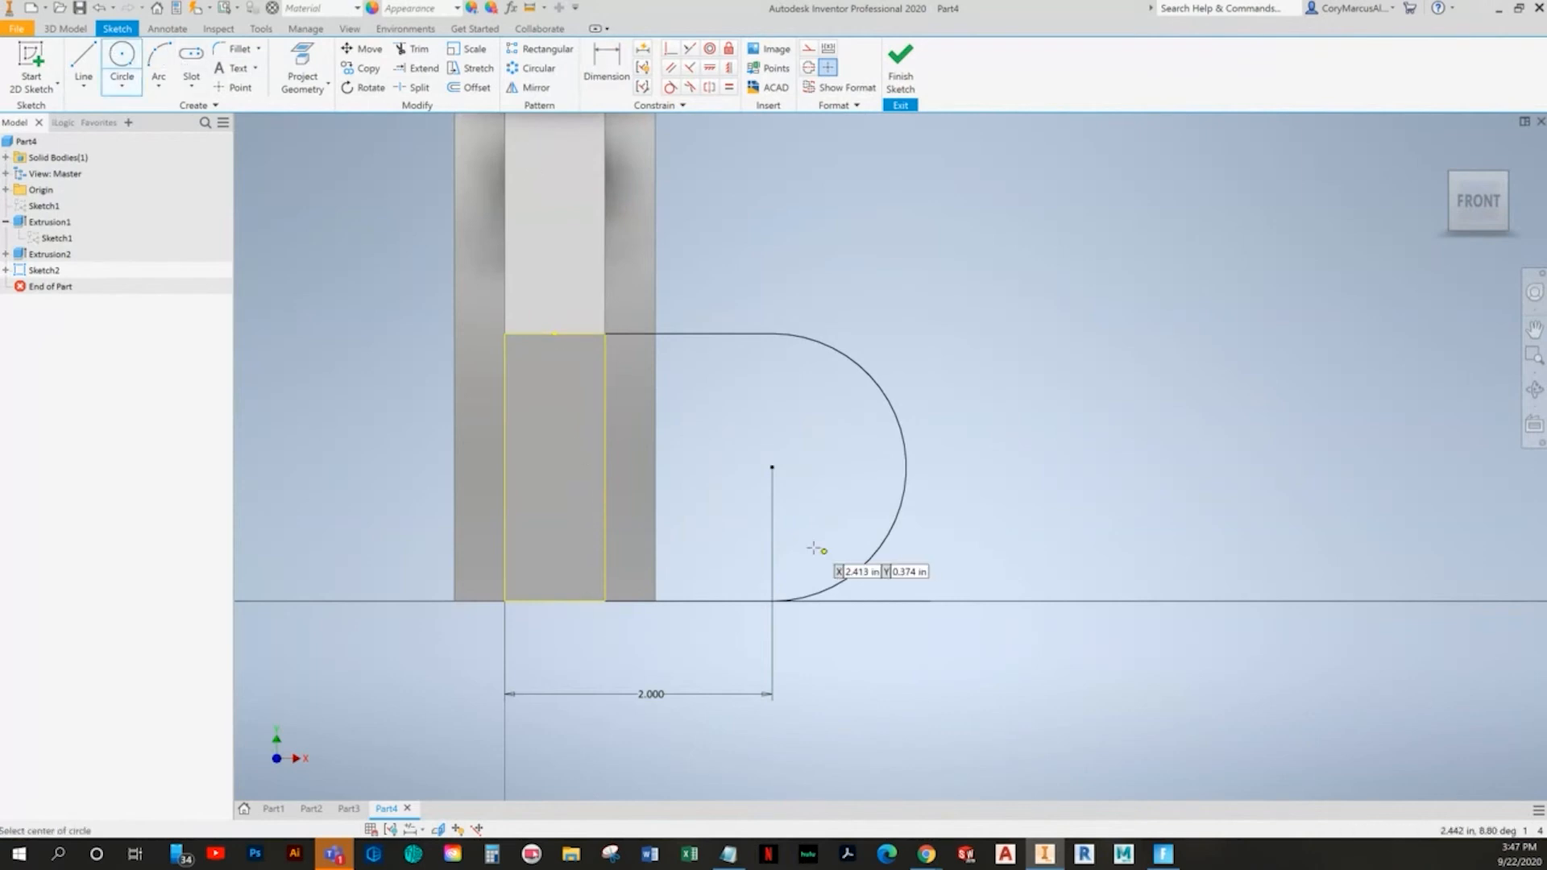
{"action": "left_click", "coordinate": [772, 466]}
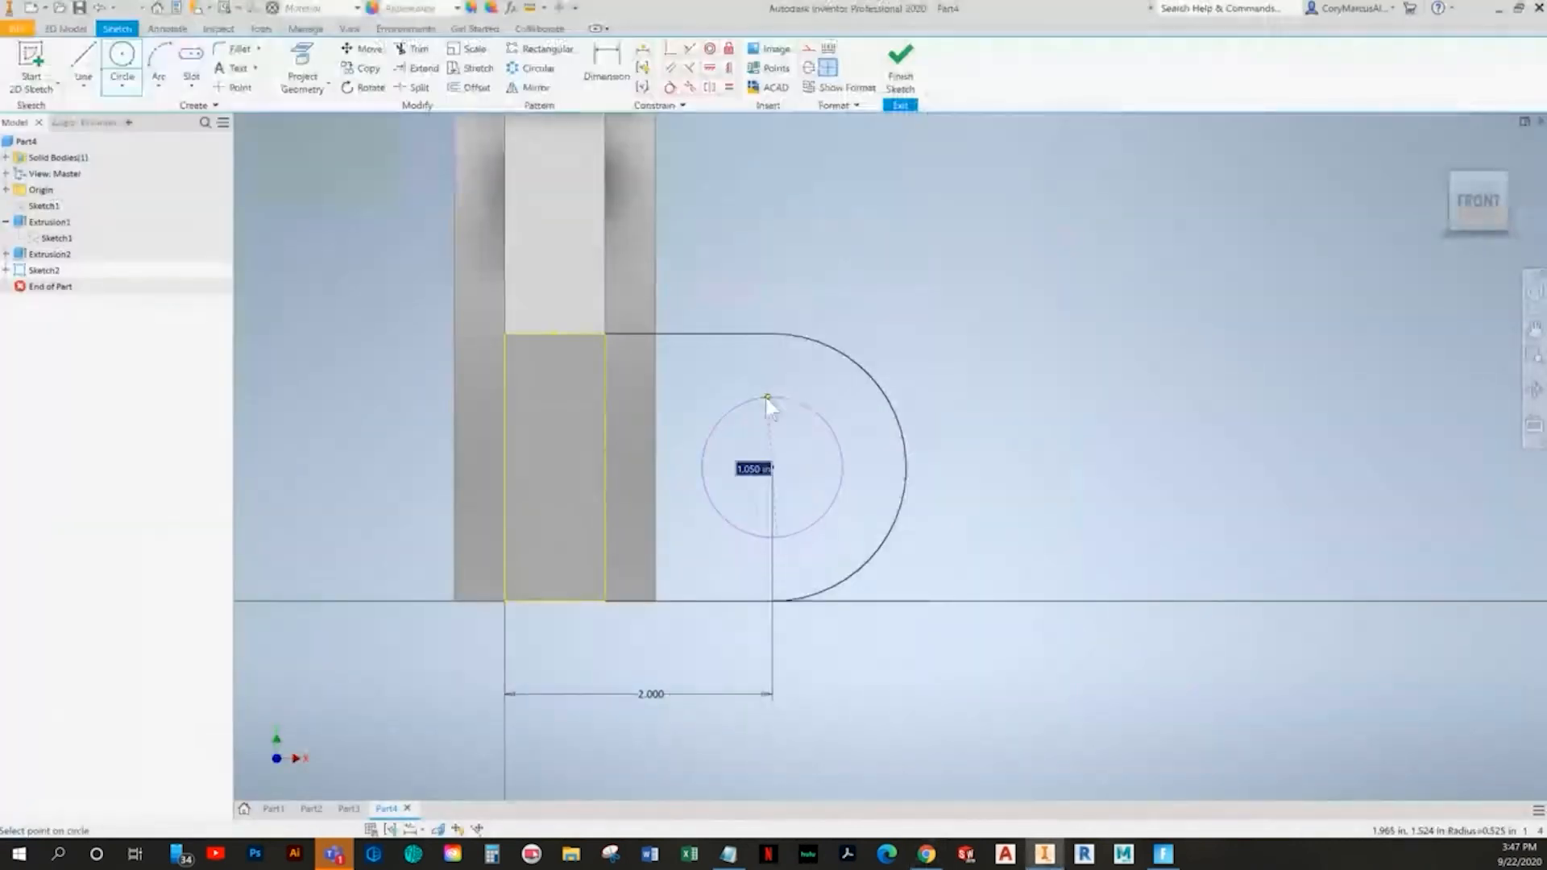
{"action": "type", "text": "1"}
{"action": "key", "text": "Return"}
{"action": "left_click", "coordinate": [900, 60]}
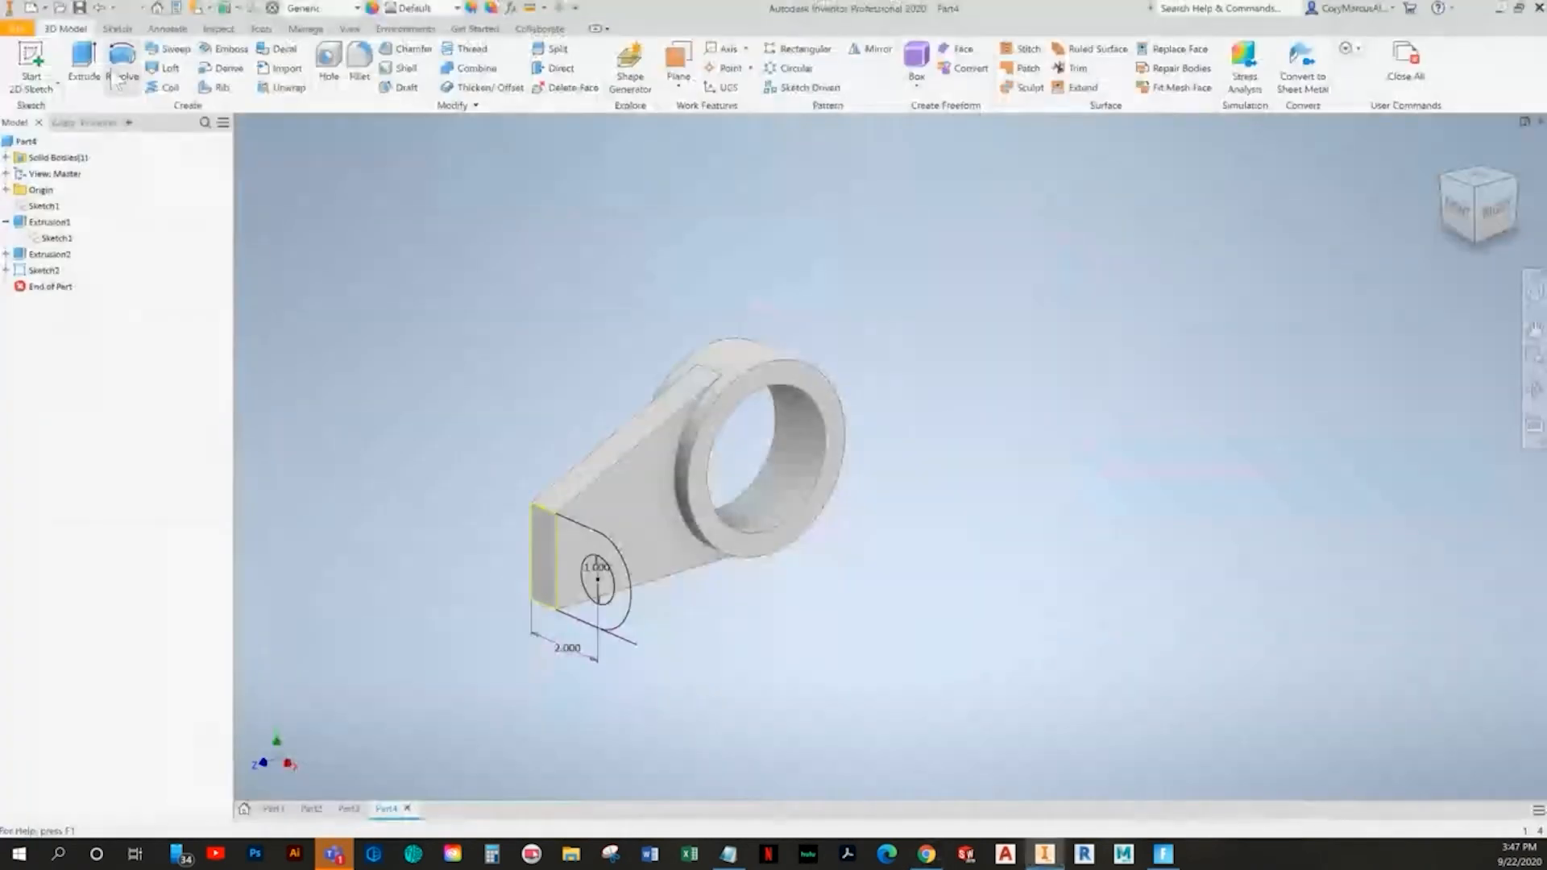
- Extrude the lug profile 1 in with the direction flipped toward the ring, leaving the hole open
{"action": "left_click", "coordinate": [84, 64]}
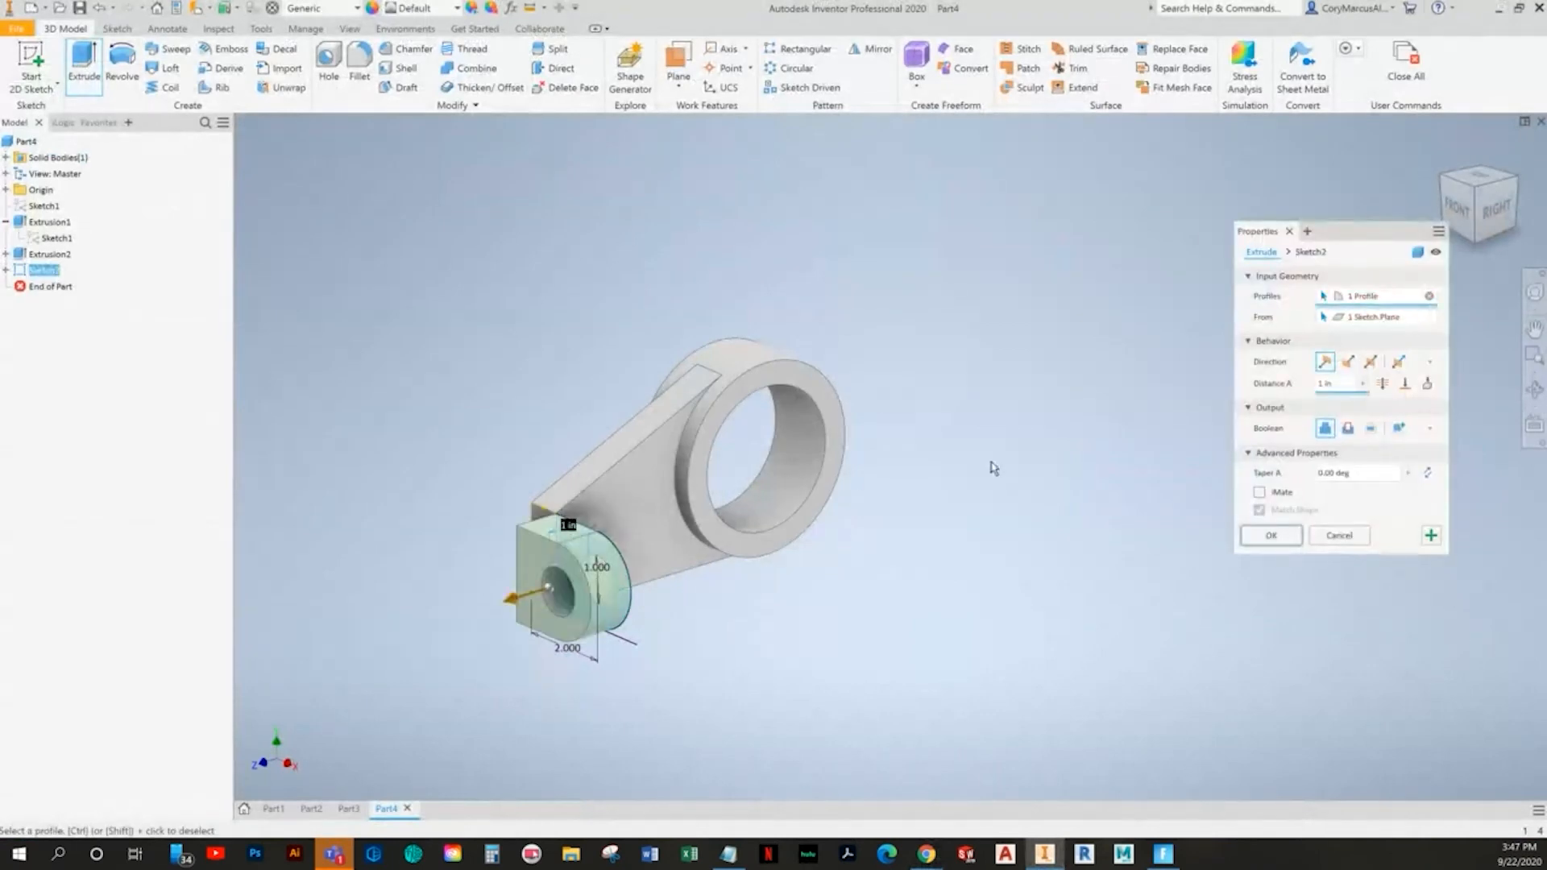
{"action": "left_click", "coordinate": [1347, 361]}
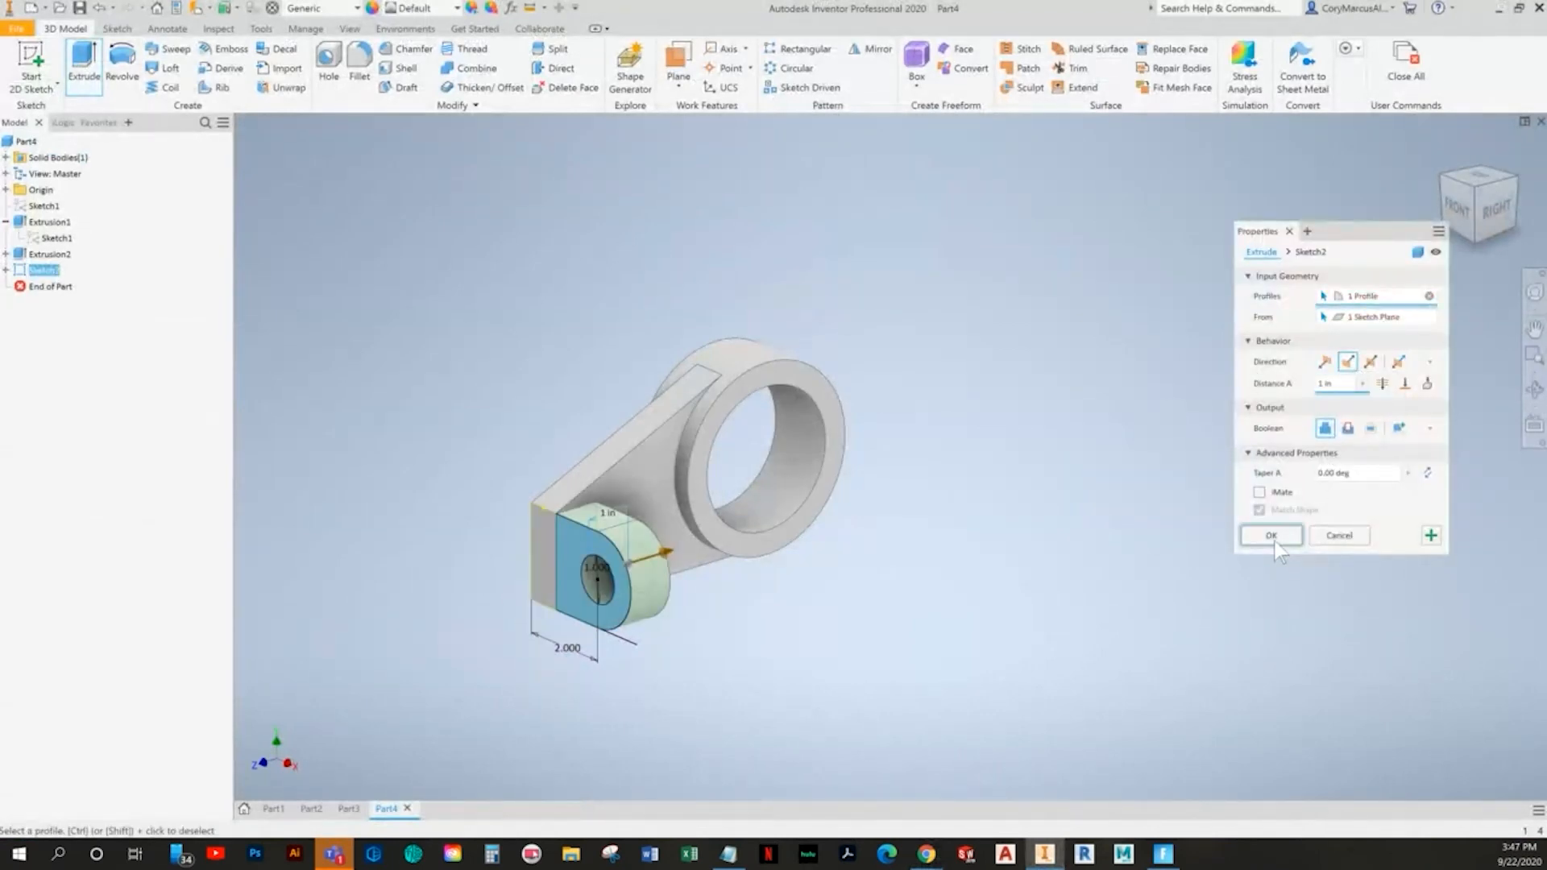
{"action": "left_click", "coordinate": [1273, 537]}
{"action": "middle_click_drag", "start_coordinate": [684, 611], "coordinate": [736, 643]}
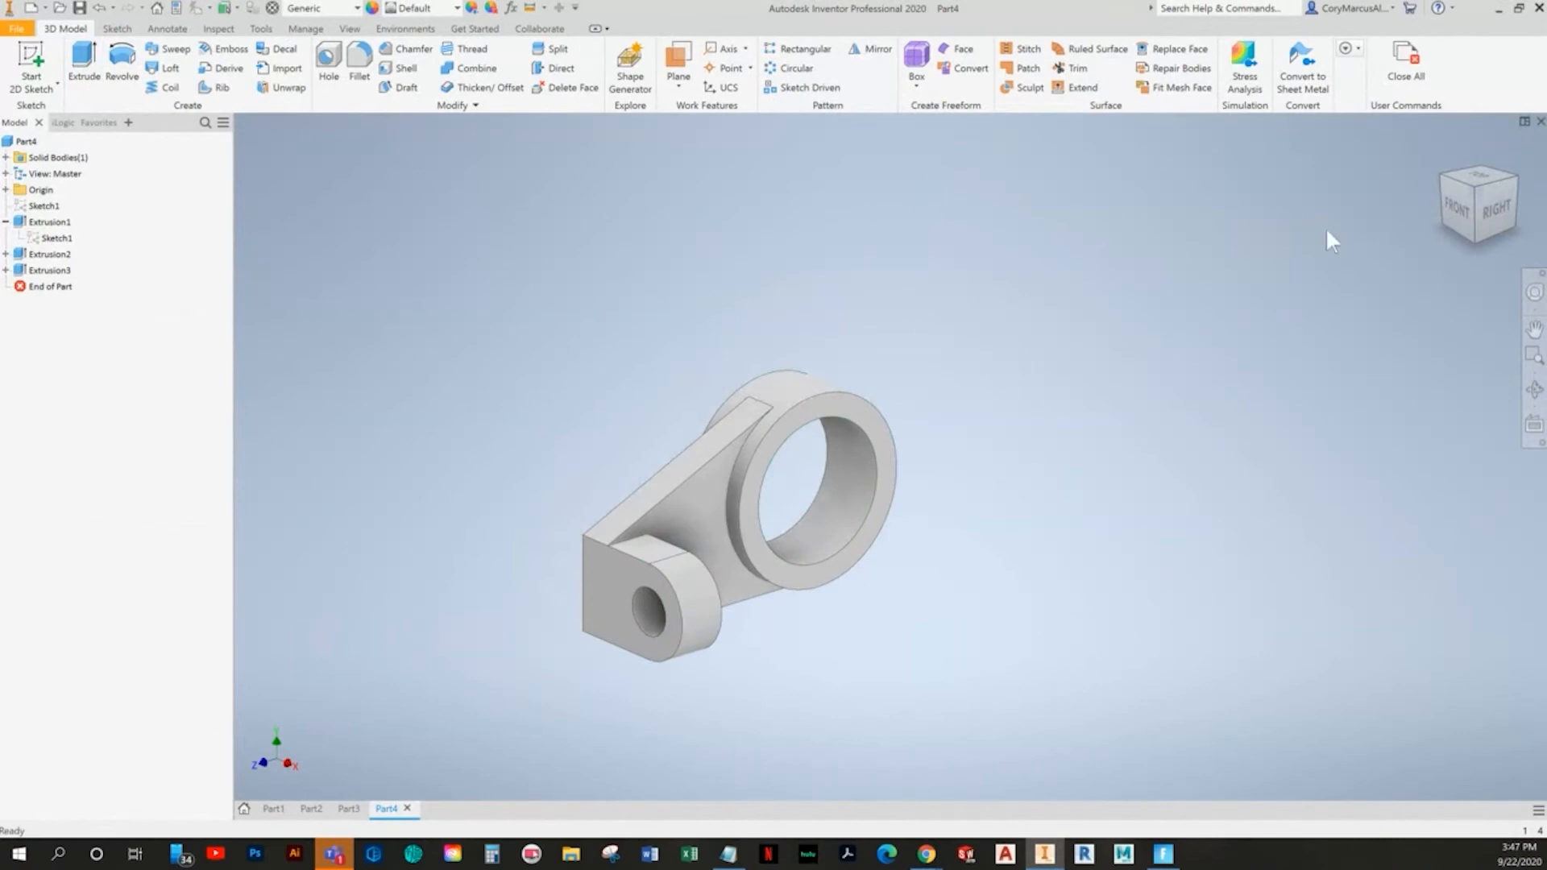
{"action": "left_click", "coordinate": [1481, 193]}
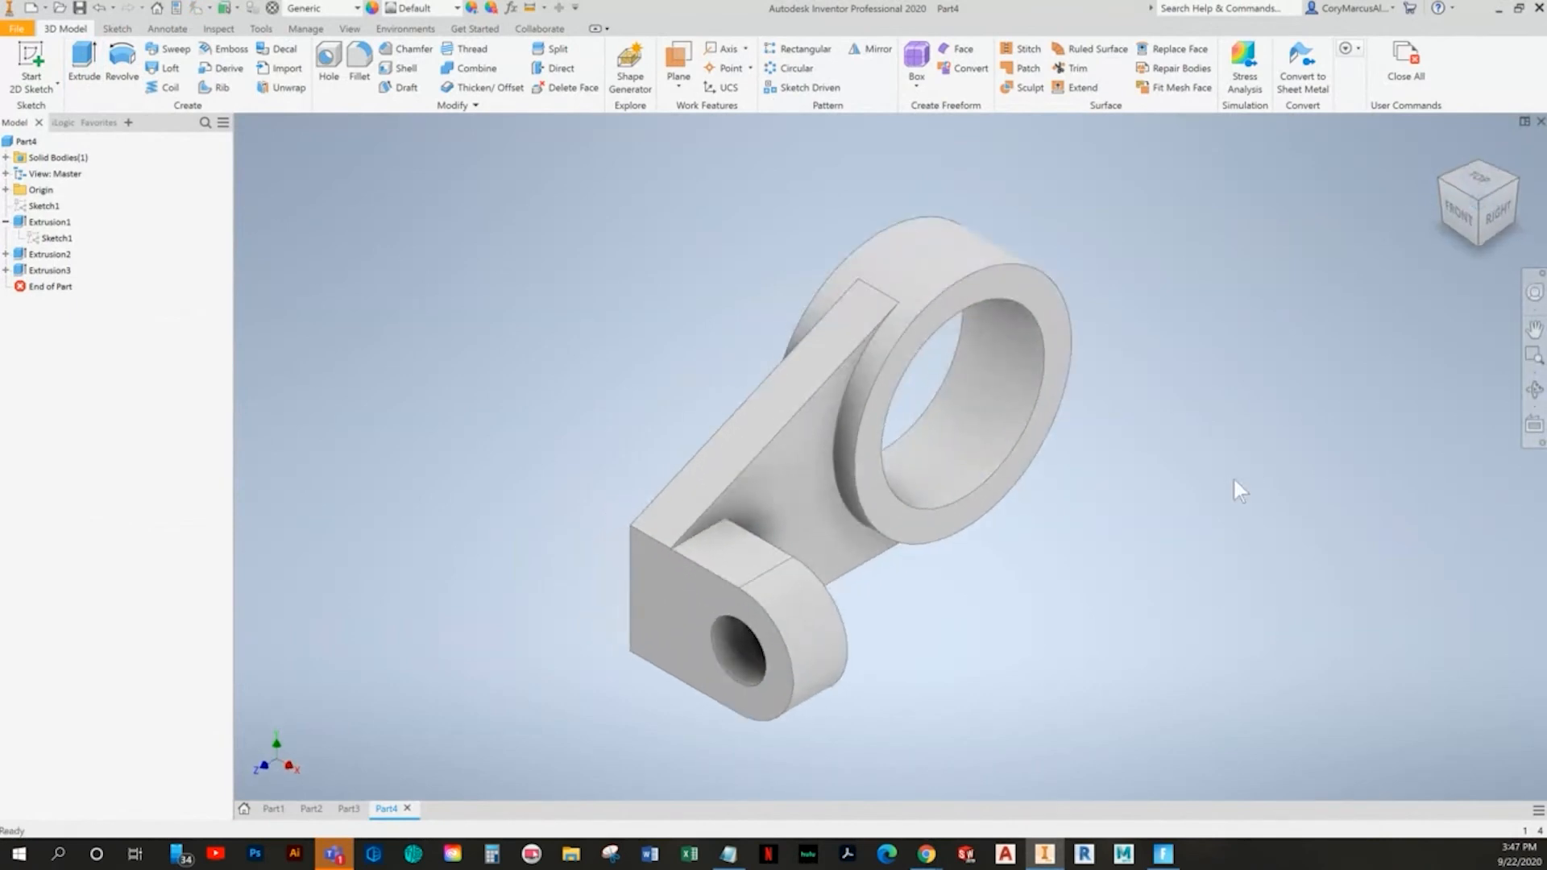
- Assign the Aluminum 6061 material to the part, as specified in the Tube Hanger exercise
{"action": "key", "text": "alt+Tab"}
{"action": "key", "text": "alt+Tab"}
{"action": "left_click", "coordinate": [333, 9]}
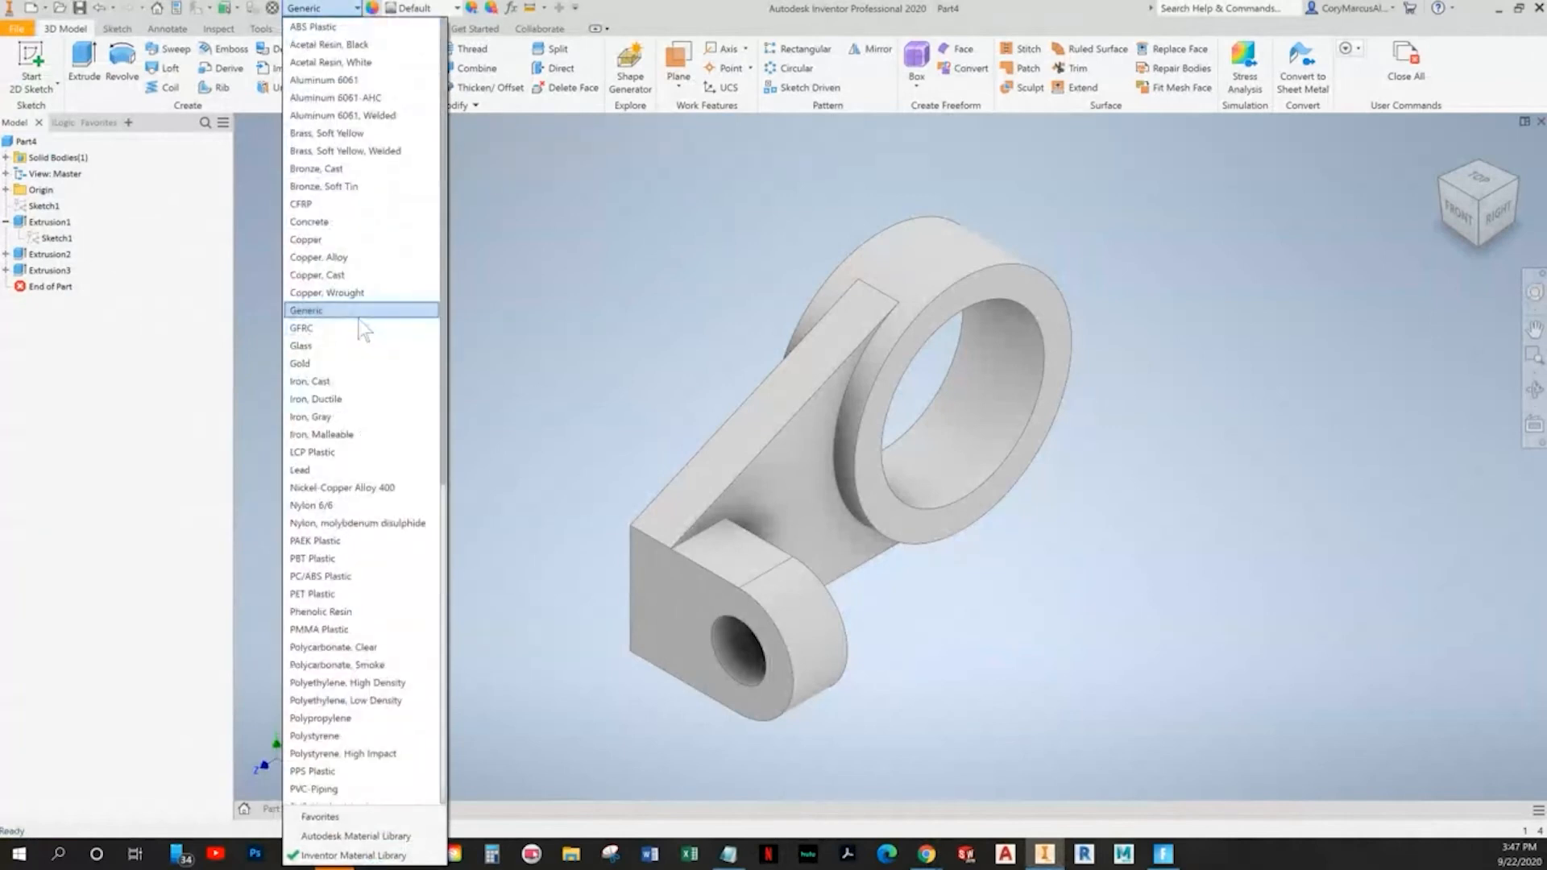
{"action": "left_click", "coordinate": [326, 80]}
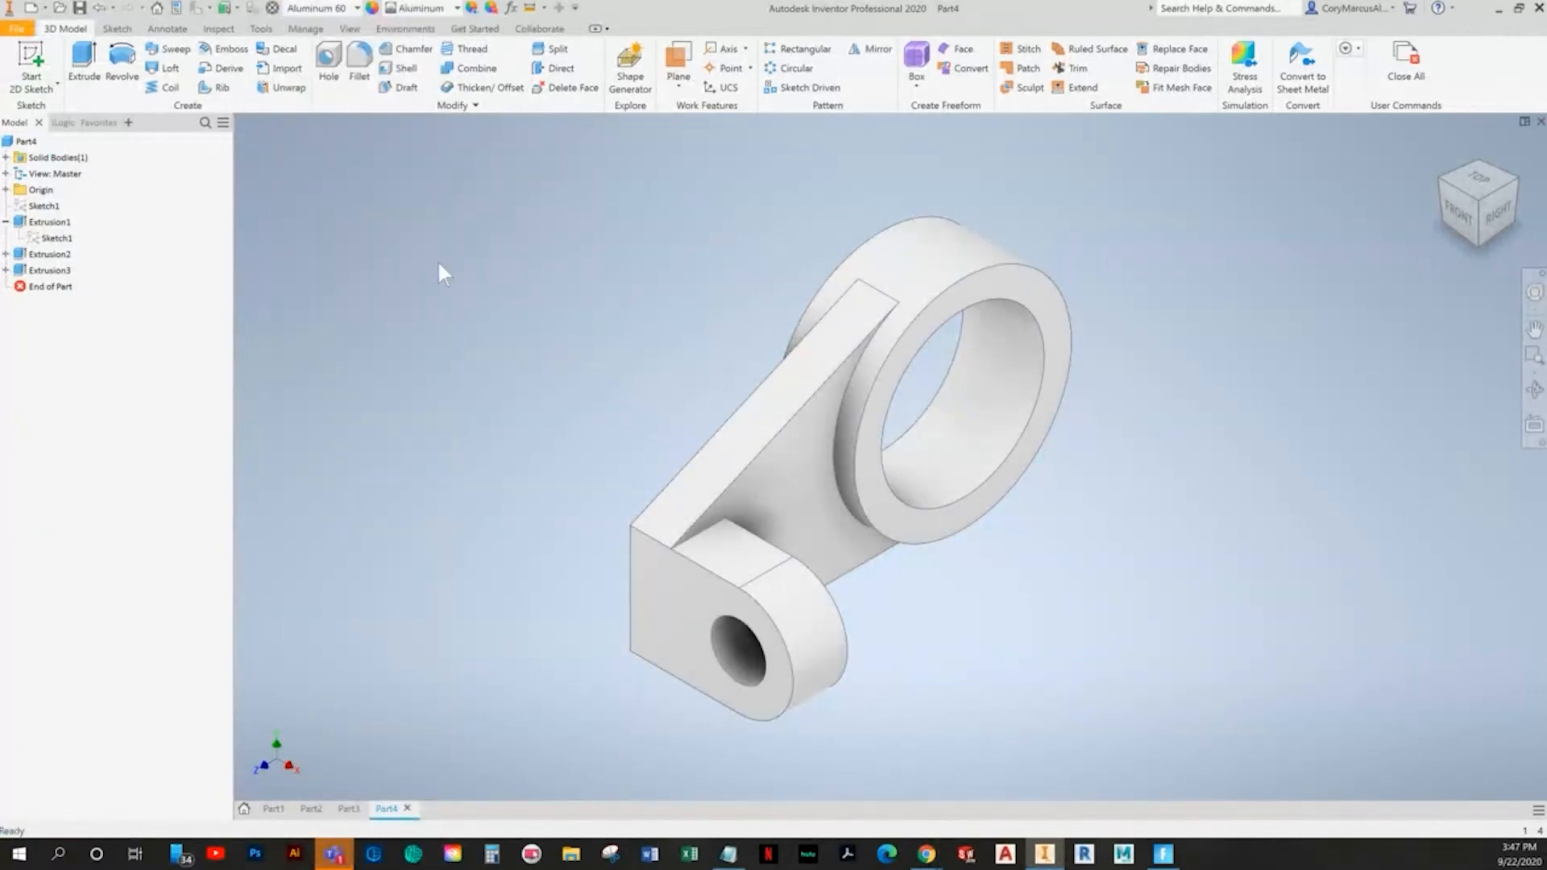
- Switch to the textbook in the browser and bring up the next page with the Angle Latch exercise
{"action": "key", "text": "alt+Tab"}
{"action": "left_click", "coordinate": [1536, 444]}
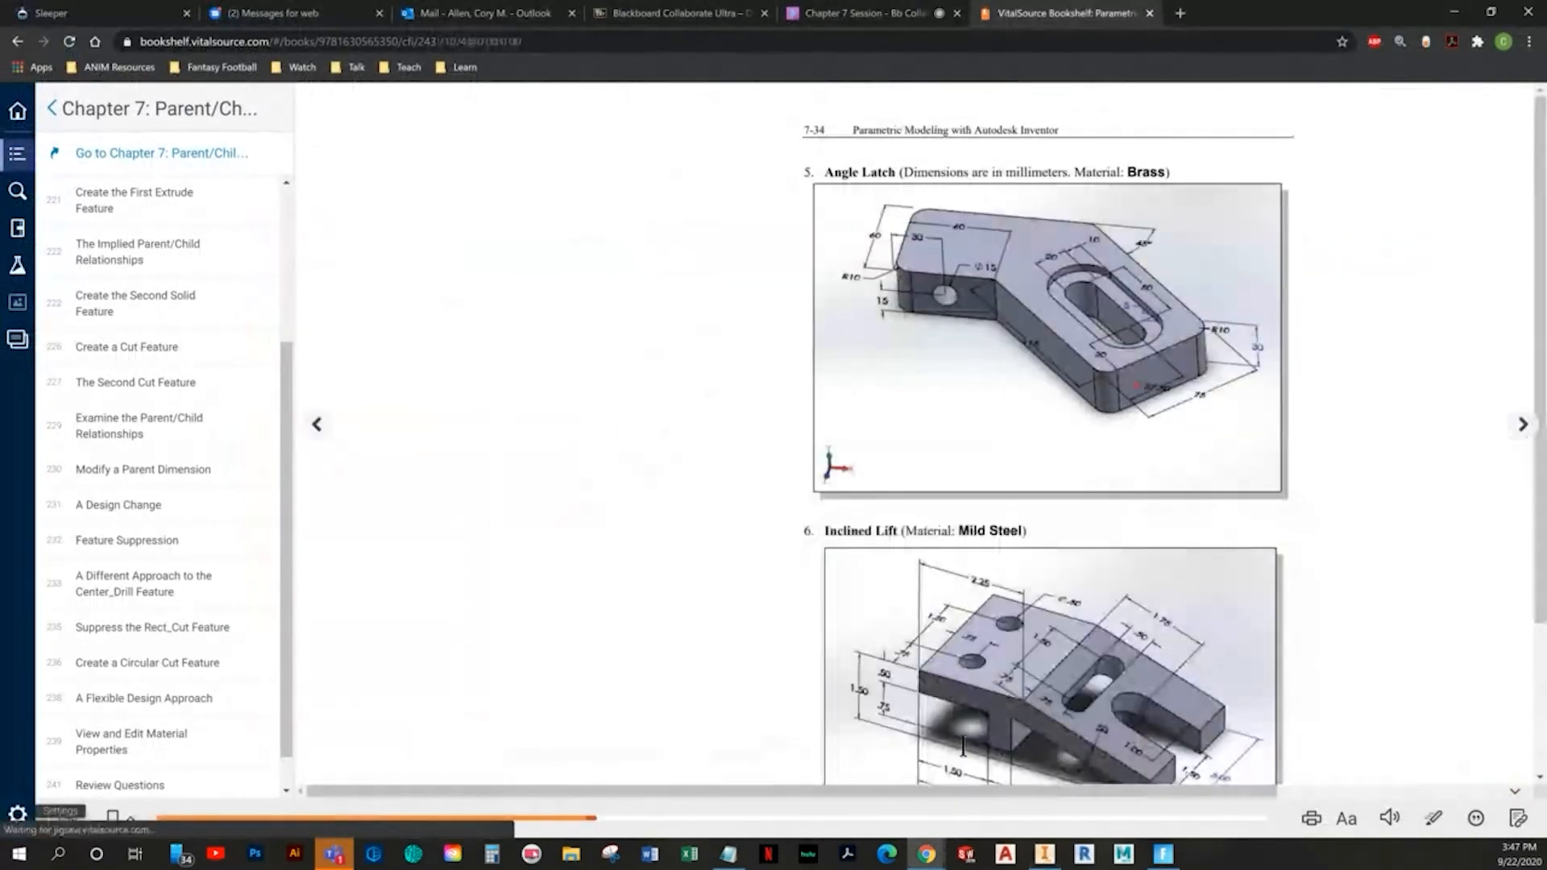
{"action": "left_click_drag", "start_coordinate": [734, 793], "coordinate": [908, 794]}
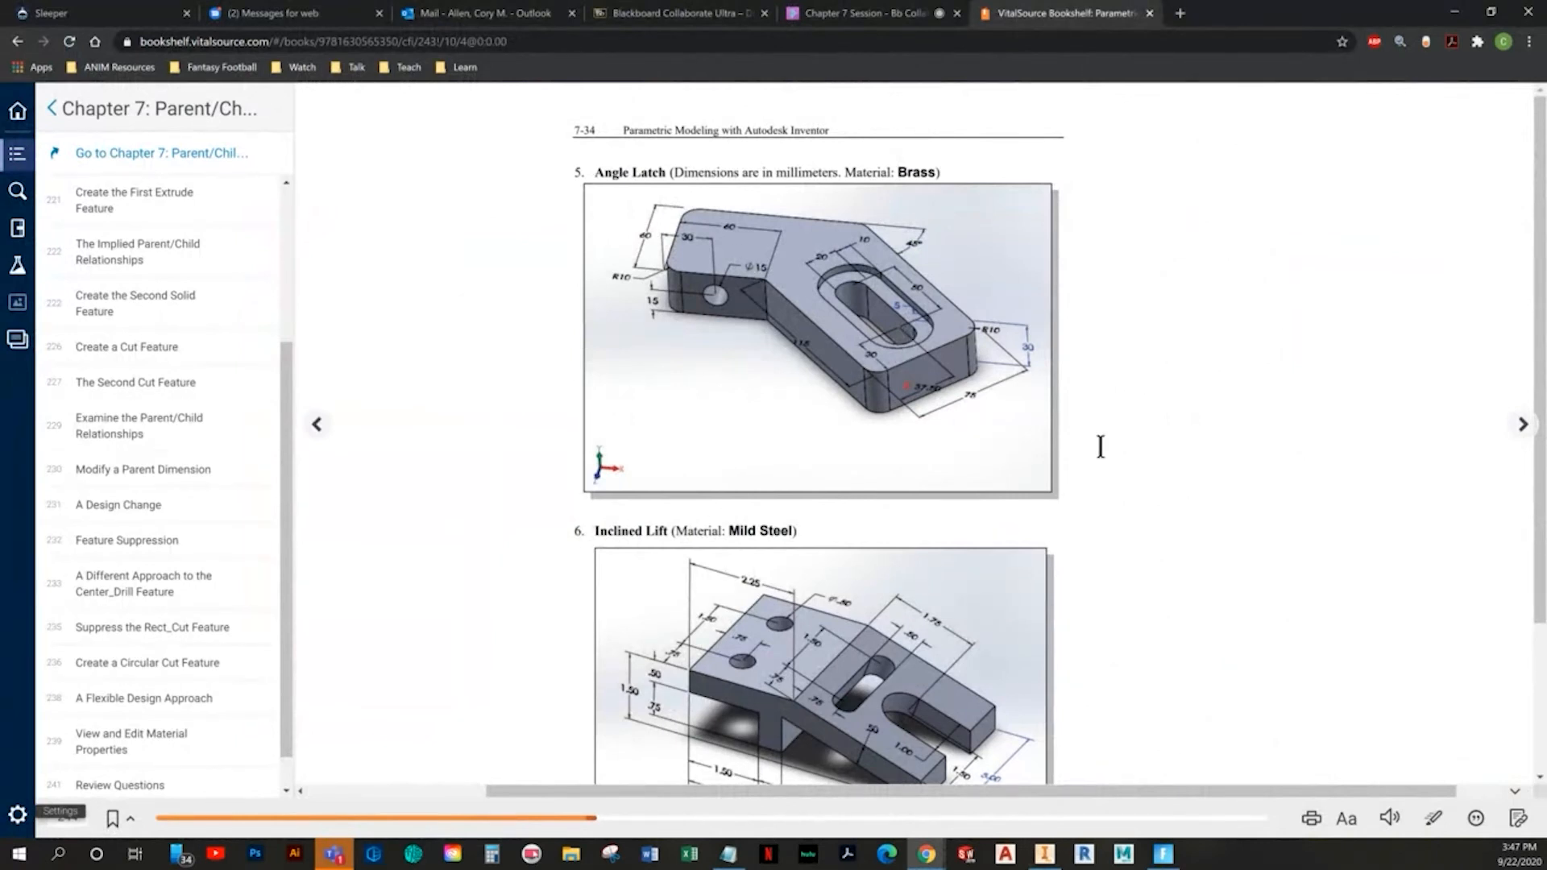
- Switch back to Inventor, create a new millimetre part and start a 2D sketch on the horizontal (top) origin plane
{"action": "key", "text": "alt+Tab"}
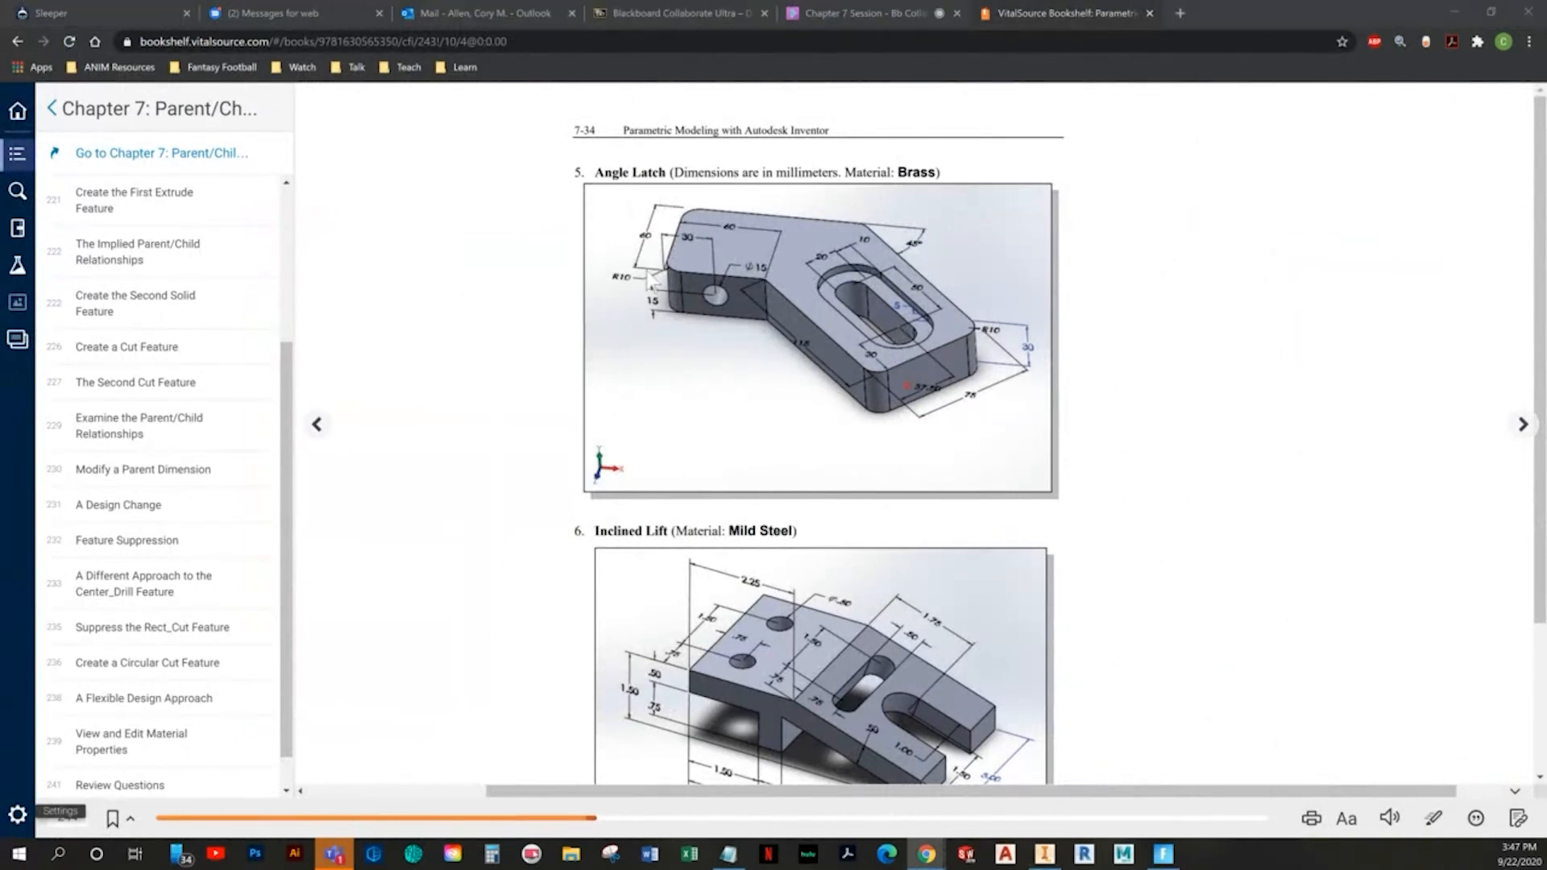
{"action": "left_click", "coordinate": [32, 9]}
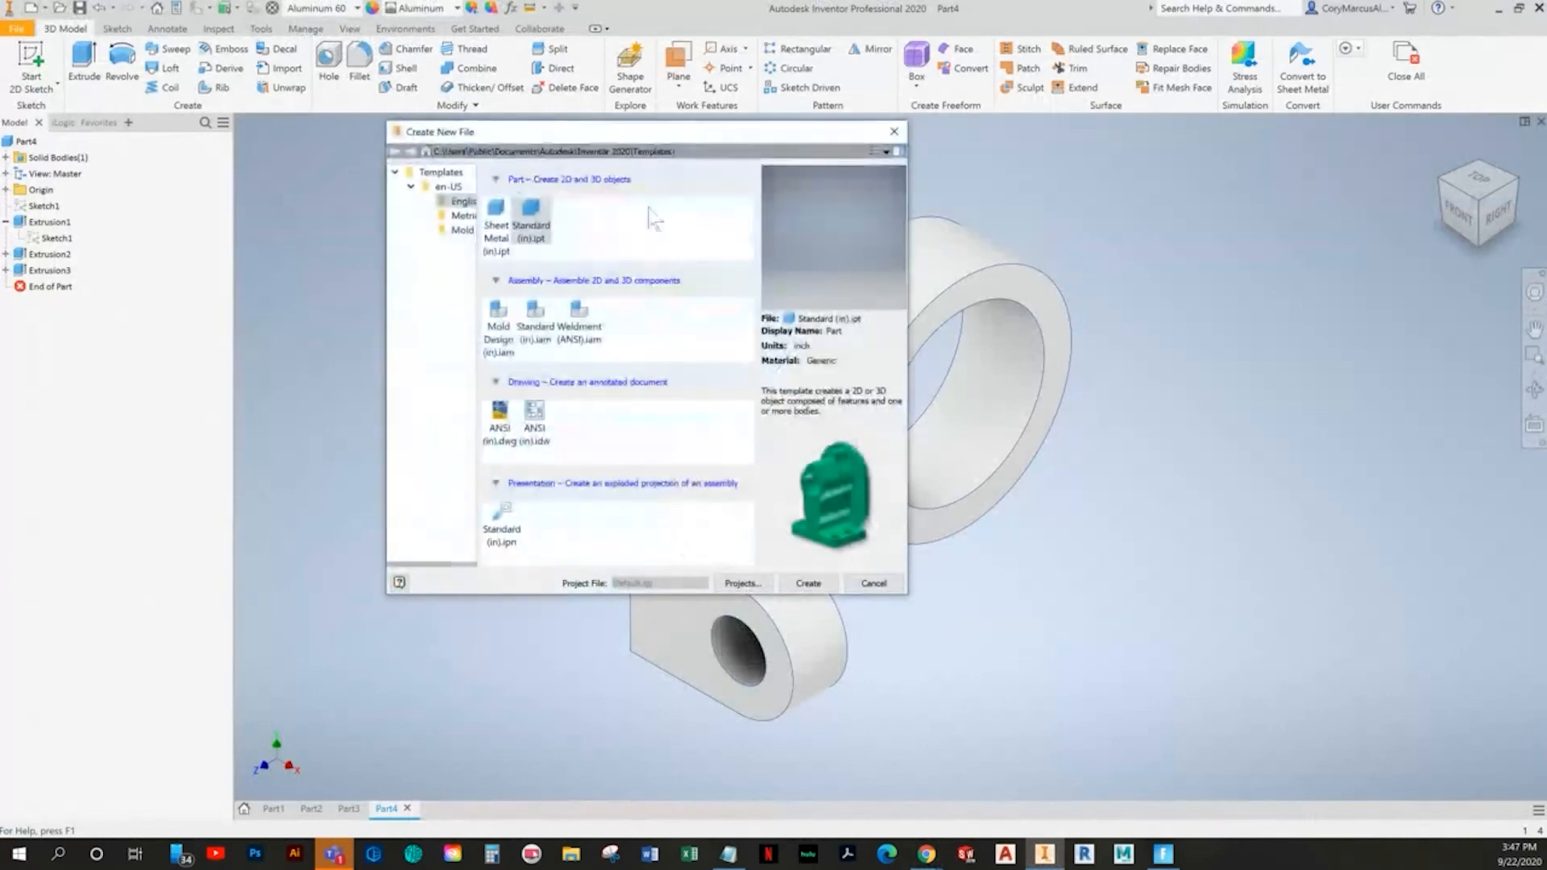
{"action": "double_click", "coordinate": [616, 234]}
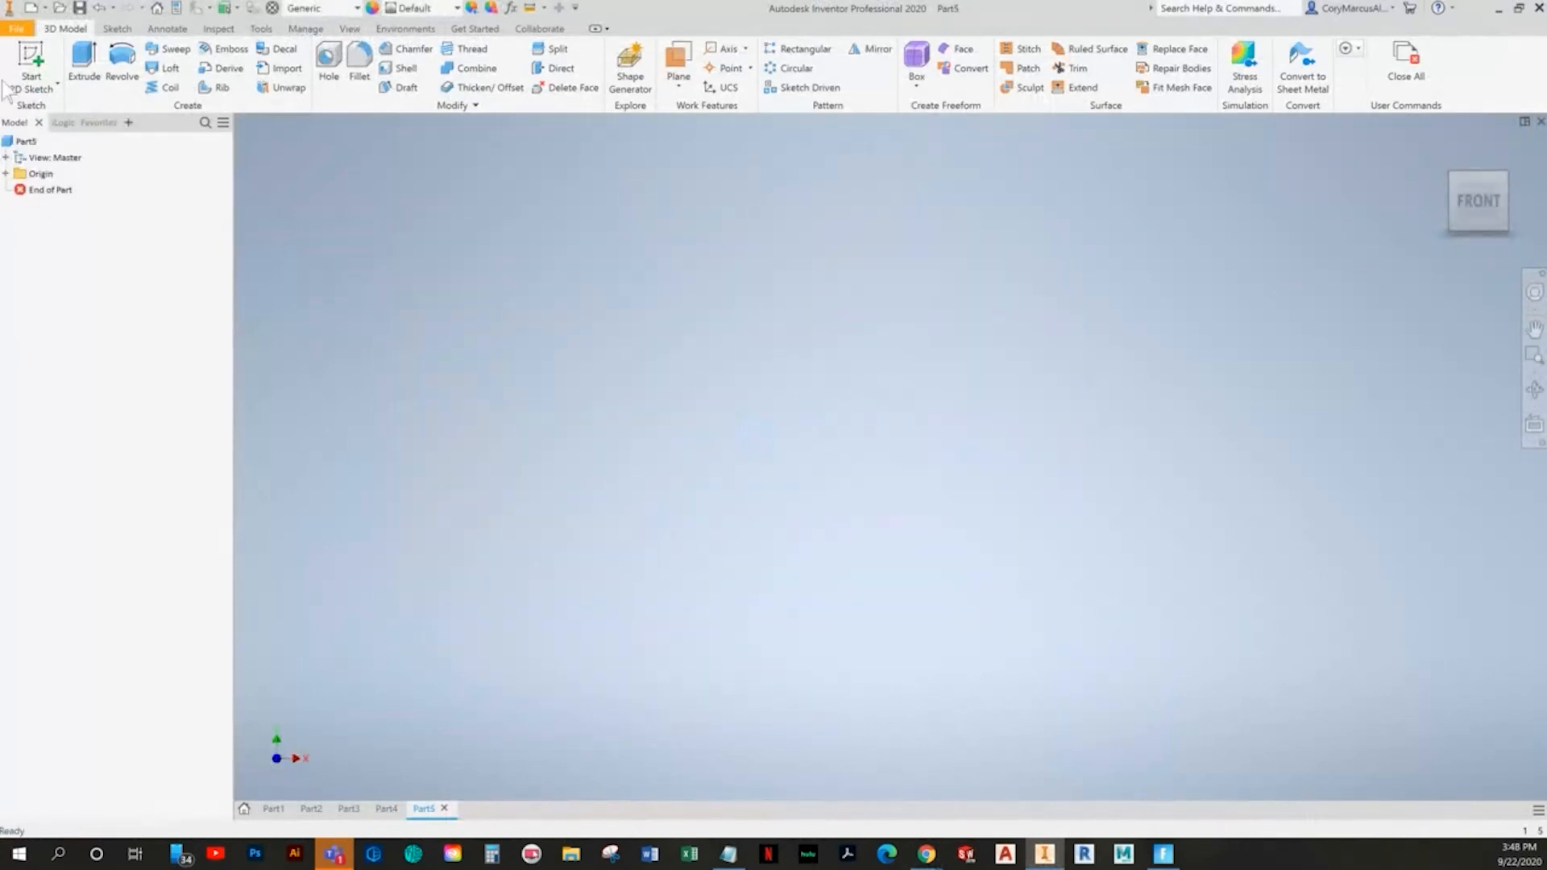
{"action": "left_click", "coordinate": [31, 69]}
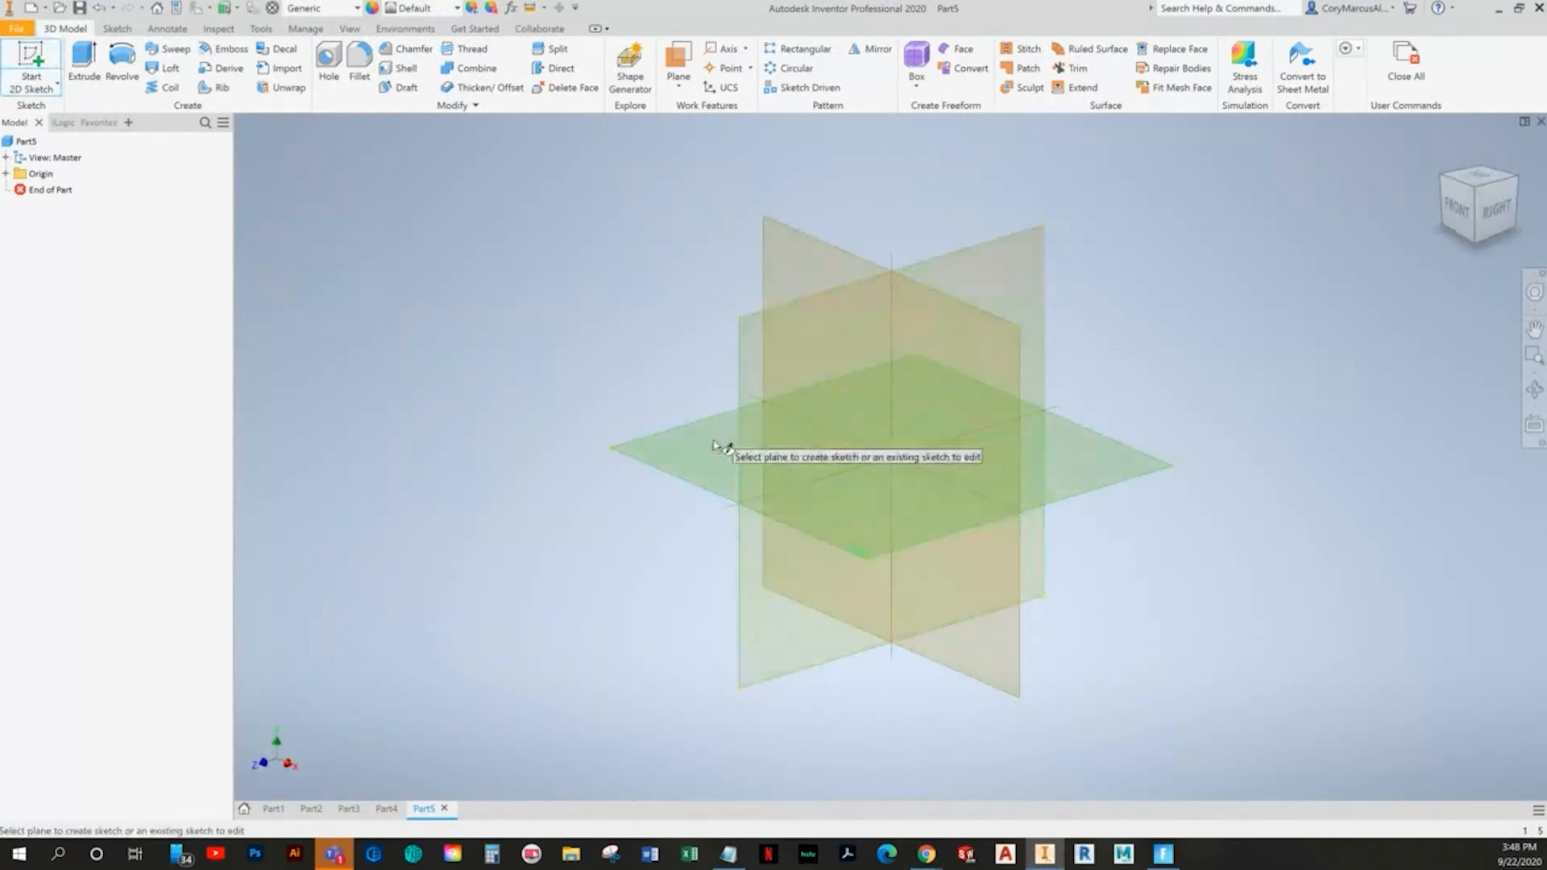
{"action": "left_click", "coordinate": [718, 443]}
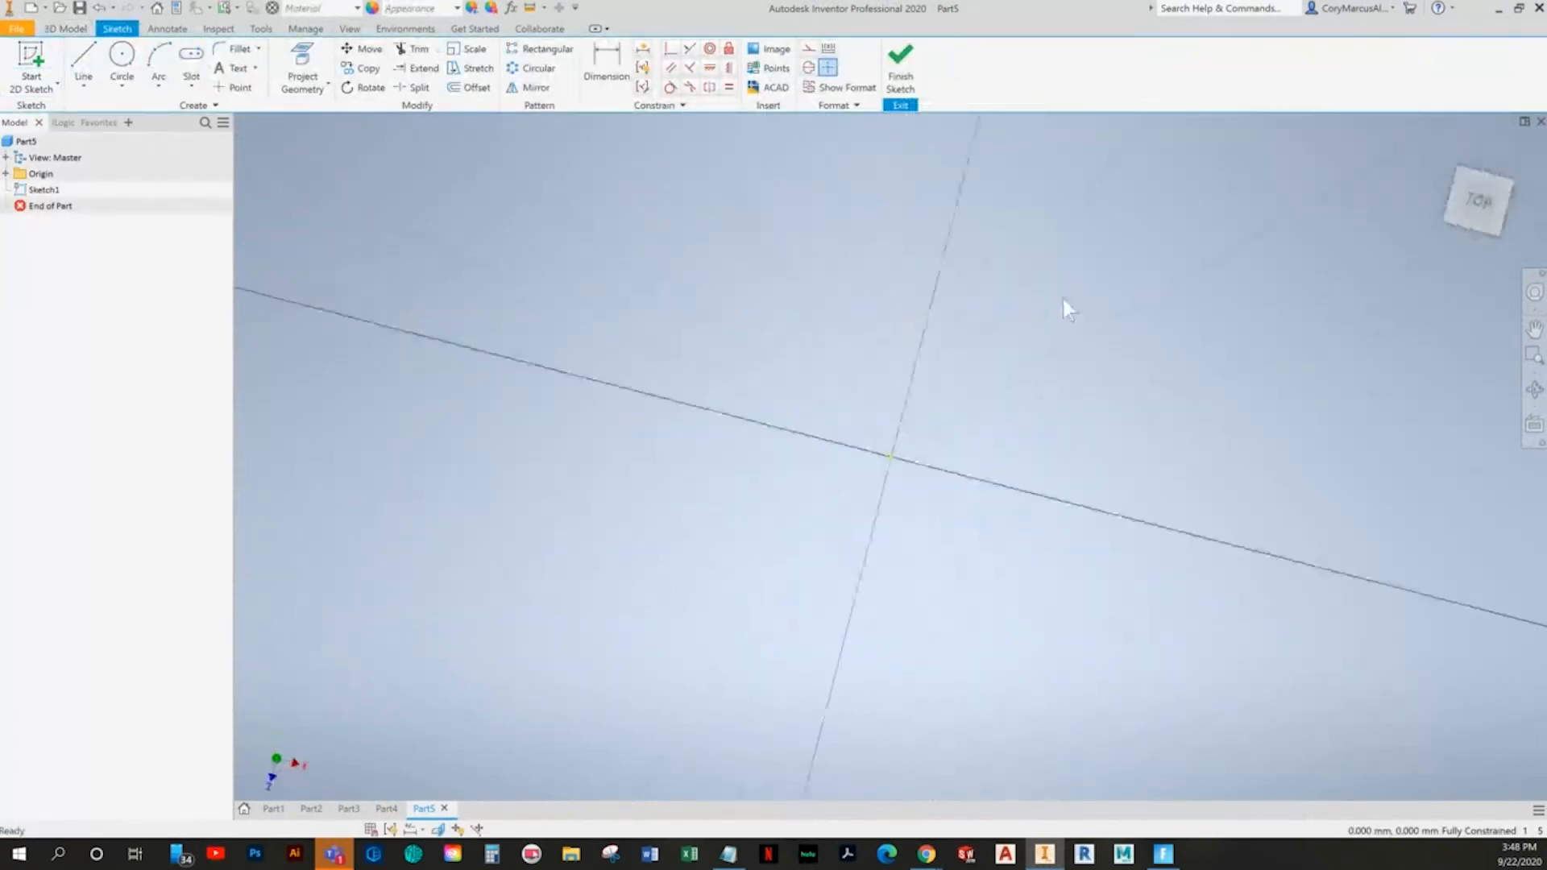
- Sketch connected lines for the Angle Latch outline: a vertical edge about 86 mm long, a horizontal lower edge and a downward-sloping leg edge
{"action": "key", "text": "alt+Tab"}
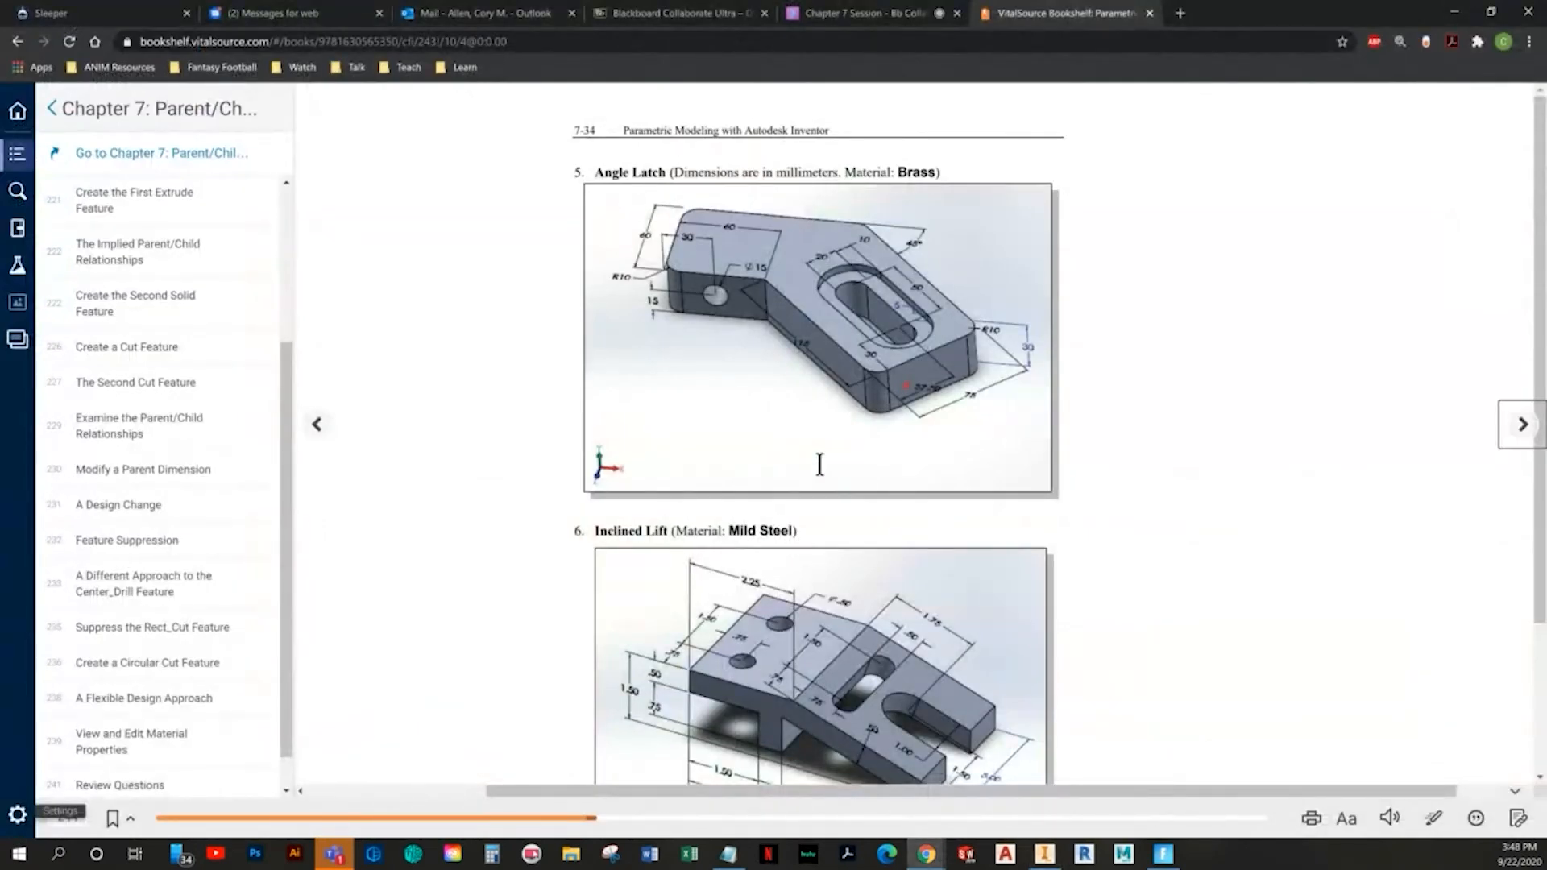
{"action": "key", "text": "alt+Tab"}
{"action": "key", "text": "l"}
{"action": "key", "text": "alt+Tab"}
{"action": "key", "text": "alt+Tab"}
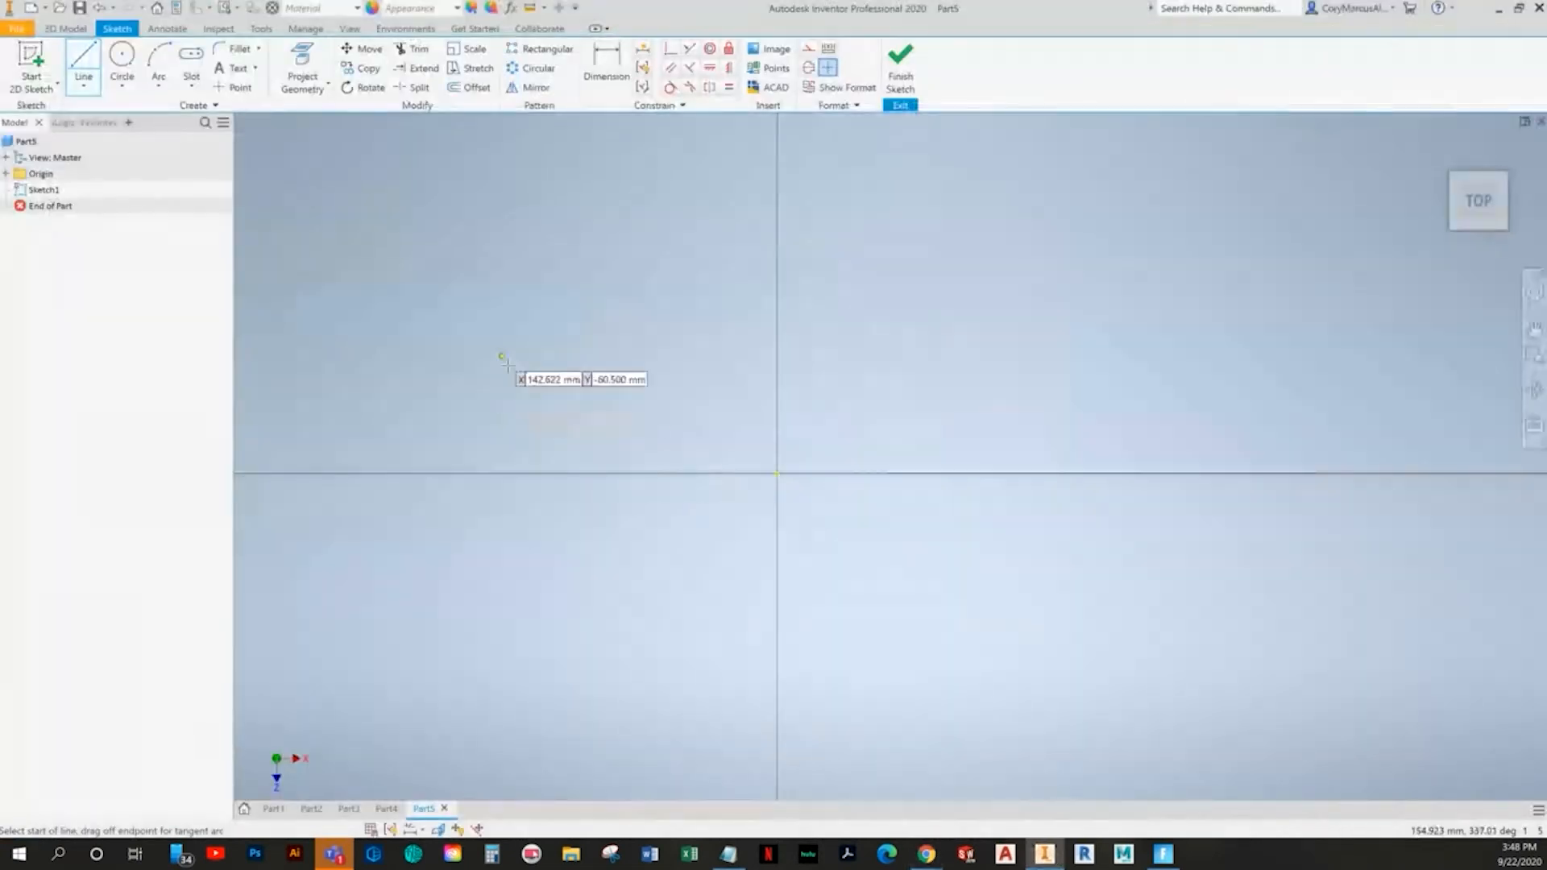
{"action": "left_click", "coordinate": [563, 278]}
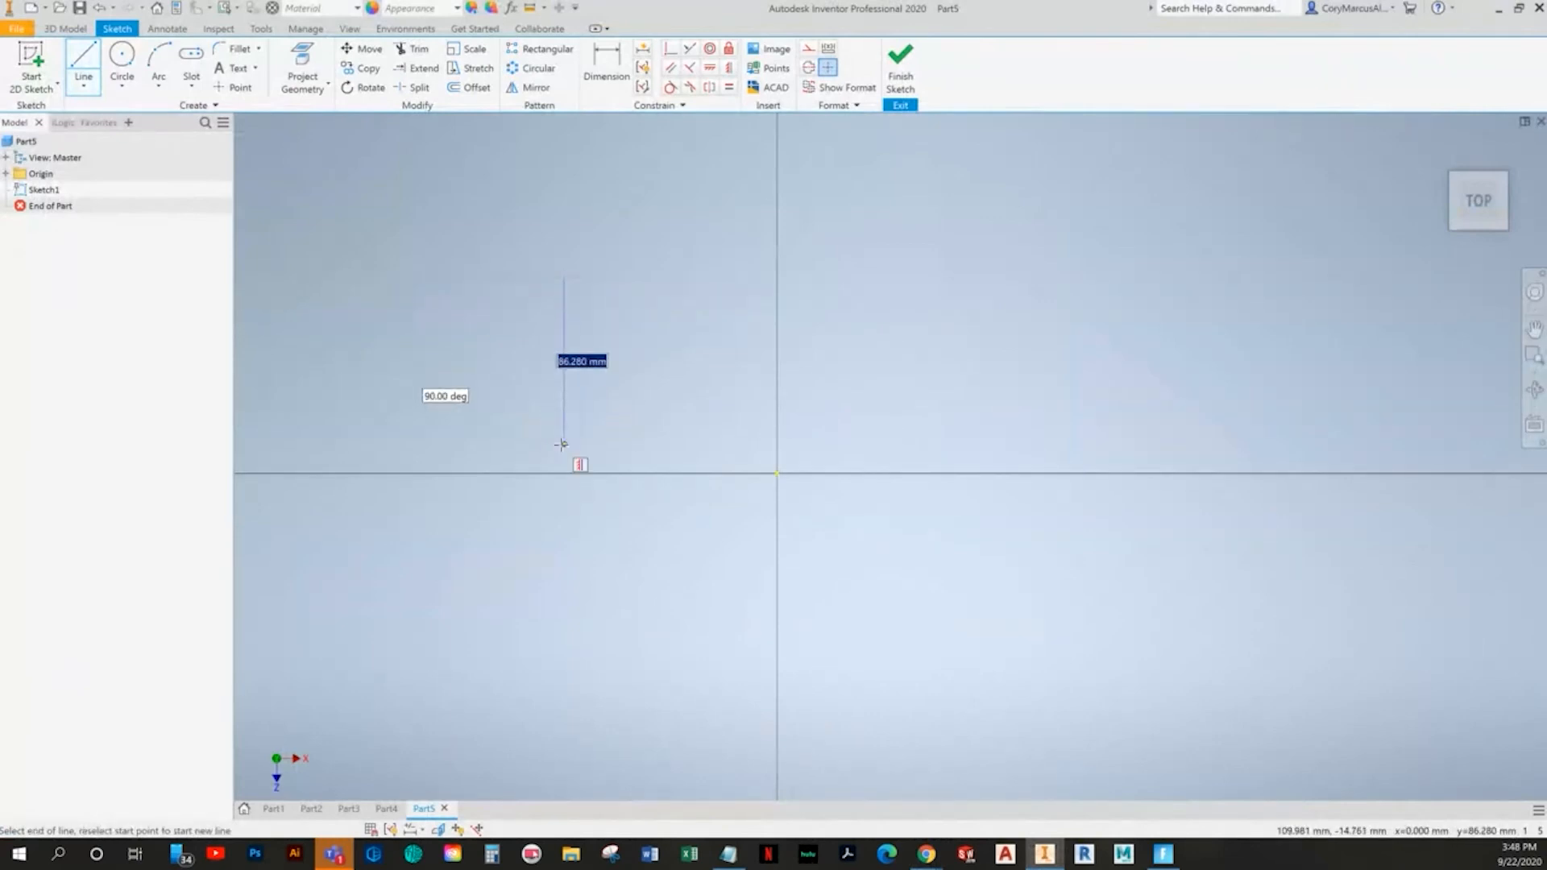
{"action": "left_click", "coordinate": [564, 444]}
{"action": "left_click", "coordinate": [877, 444]}
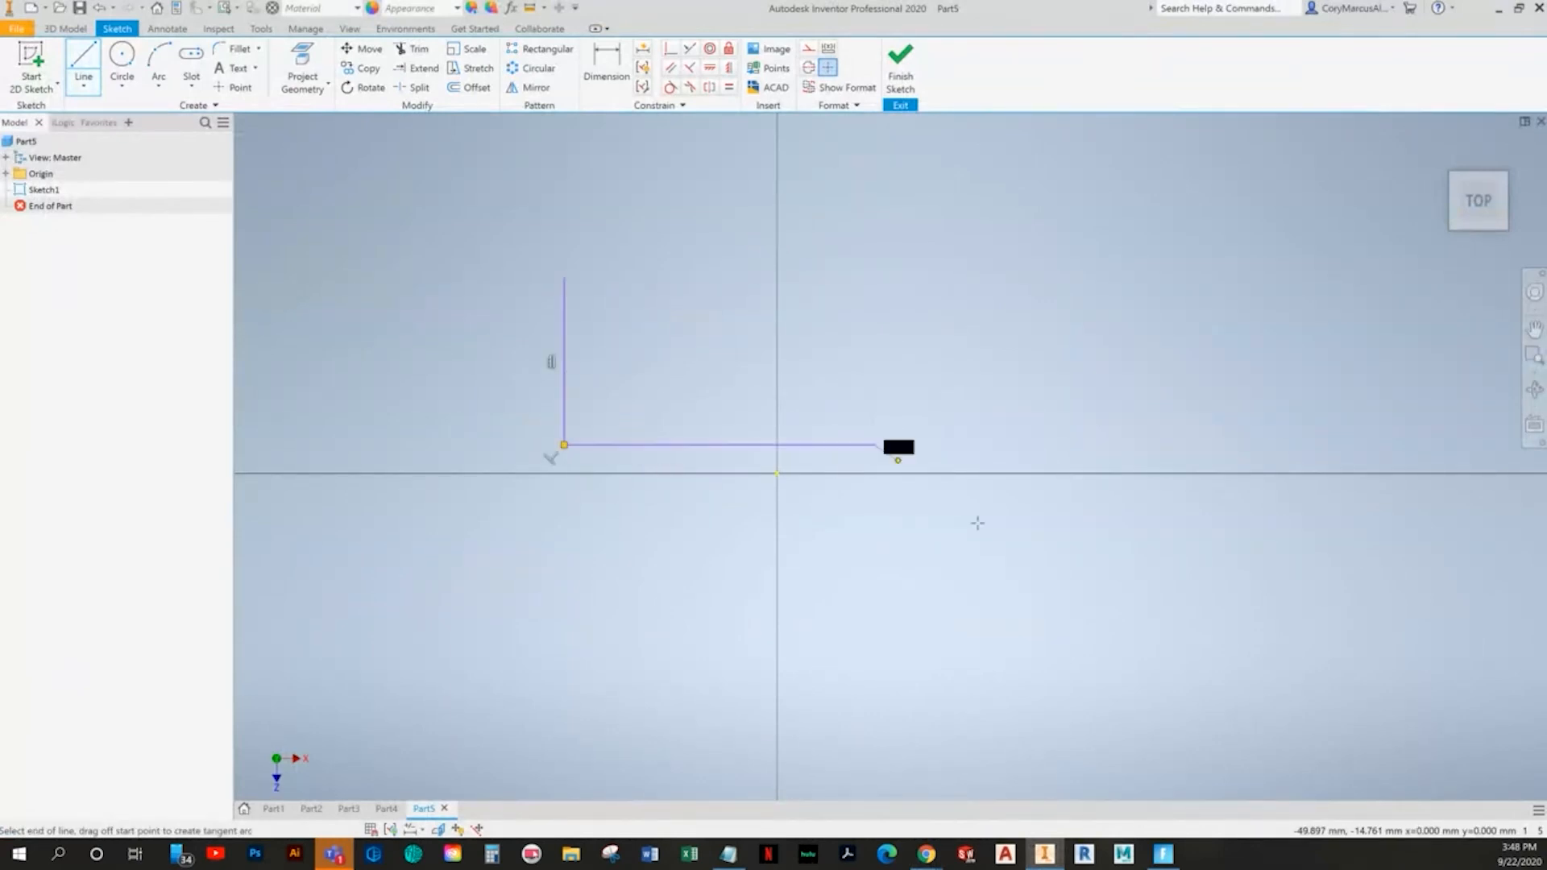
{"action": "left_click", "coordinate": [1081, 641]}
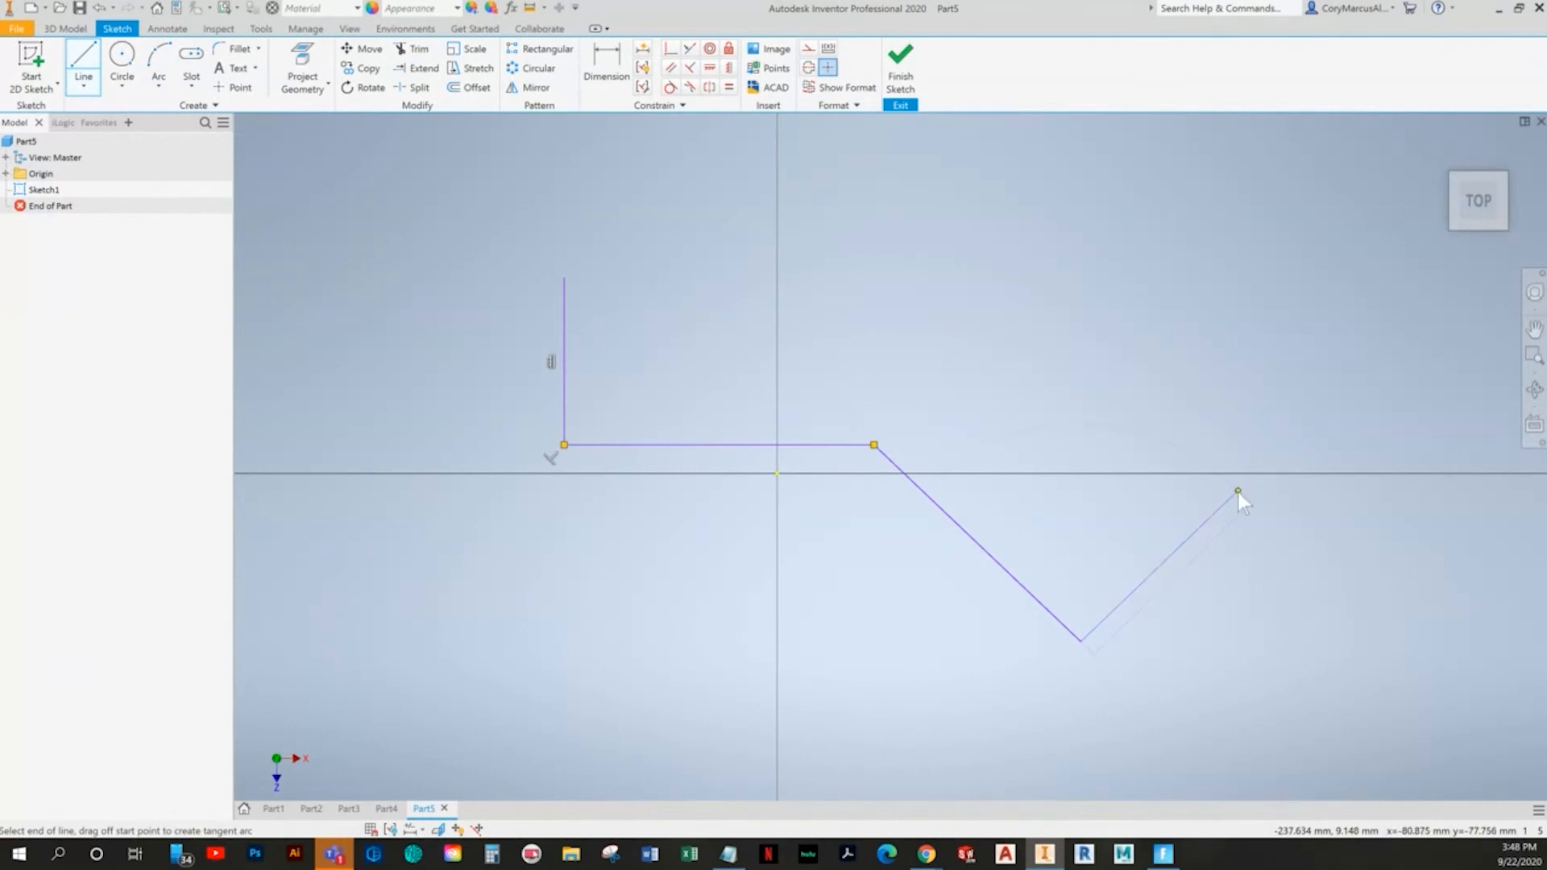
- Add the leg's end line perpendicular to its sloping edge, and lengthen it by repositioning its two endpoints
{"action": "key", "text": "alt+Tab"}
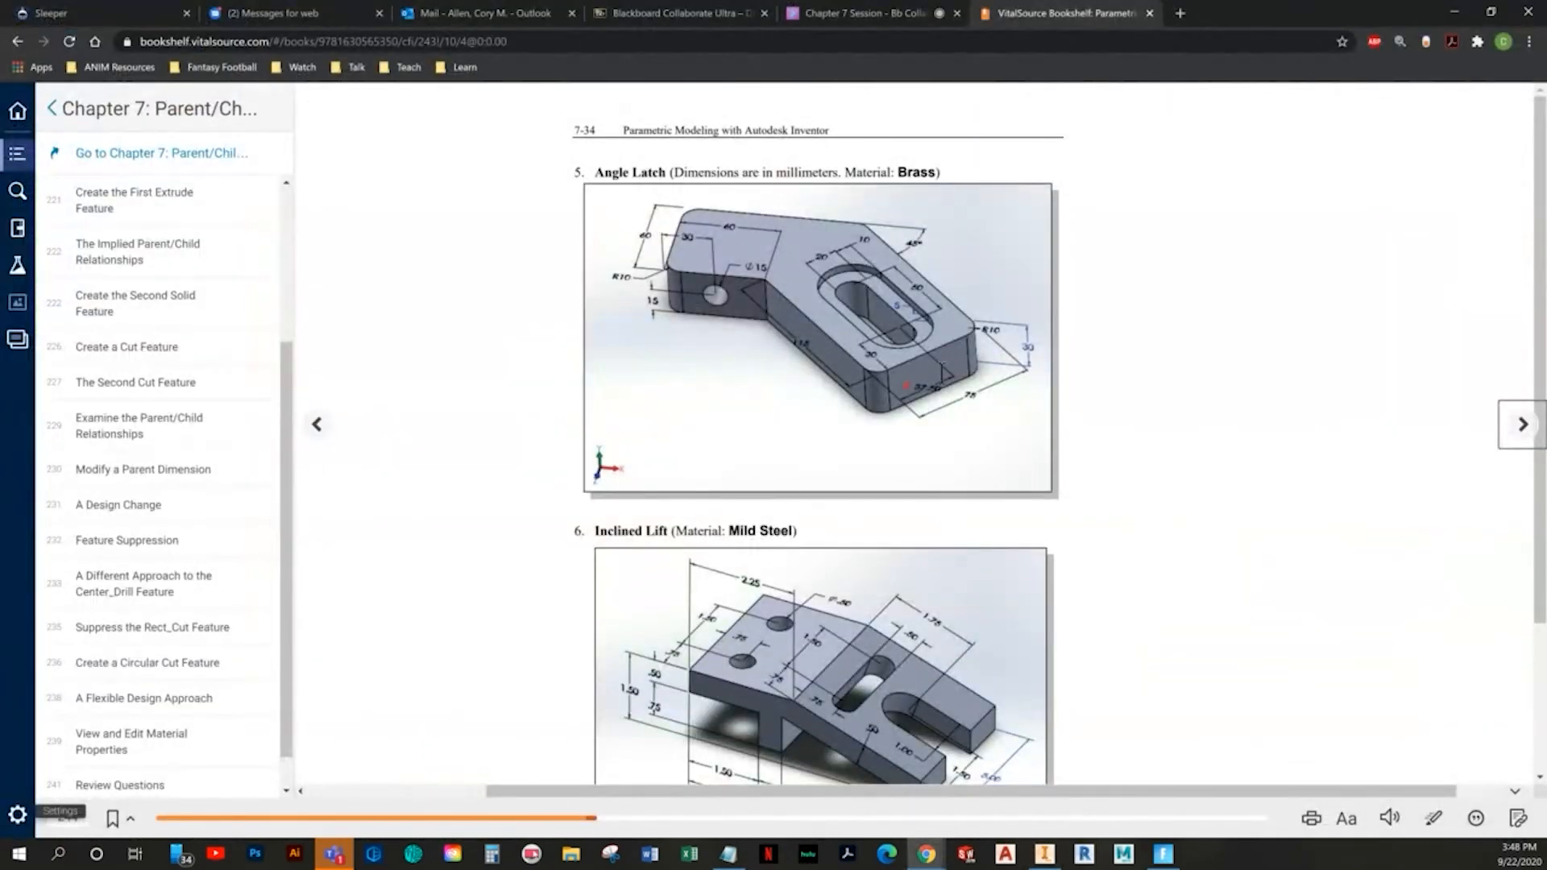
{"action": "key", "text": "alt+Tab"}
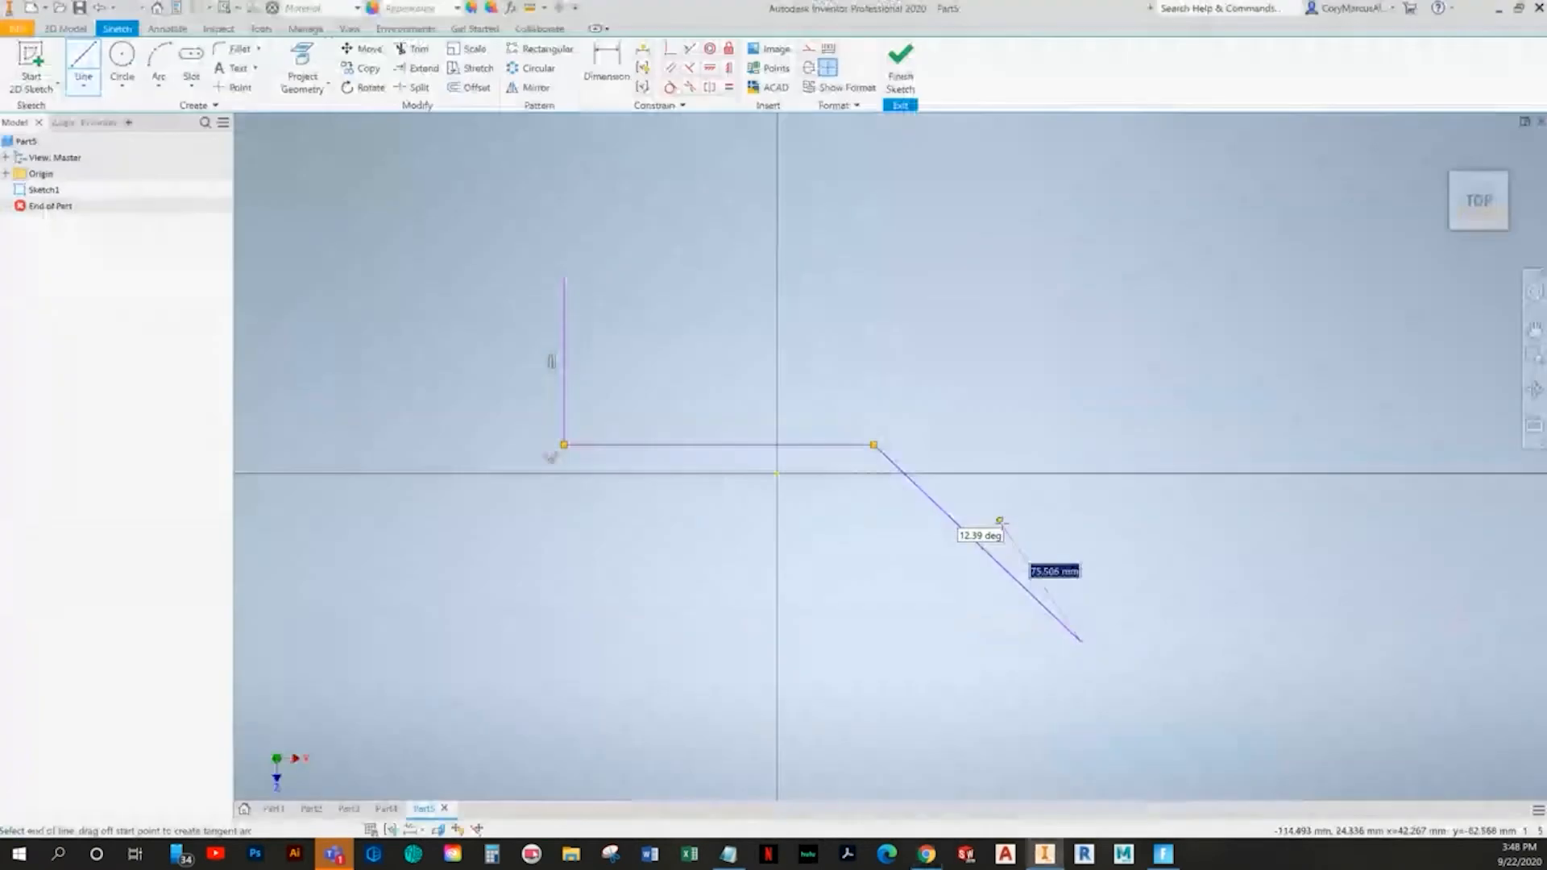
{"action": "left_click", "coordinate": [1167, 552]}
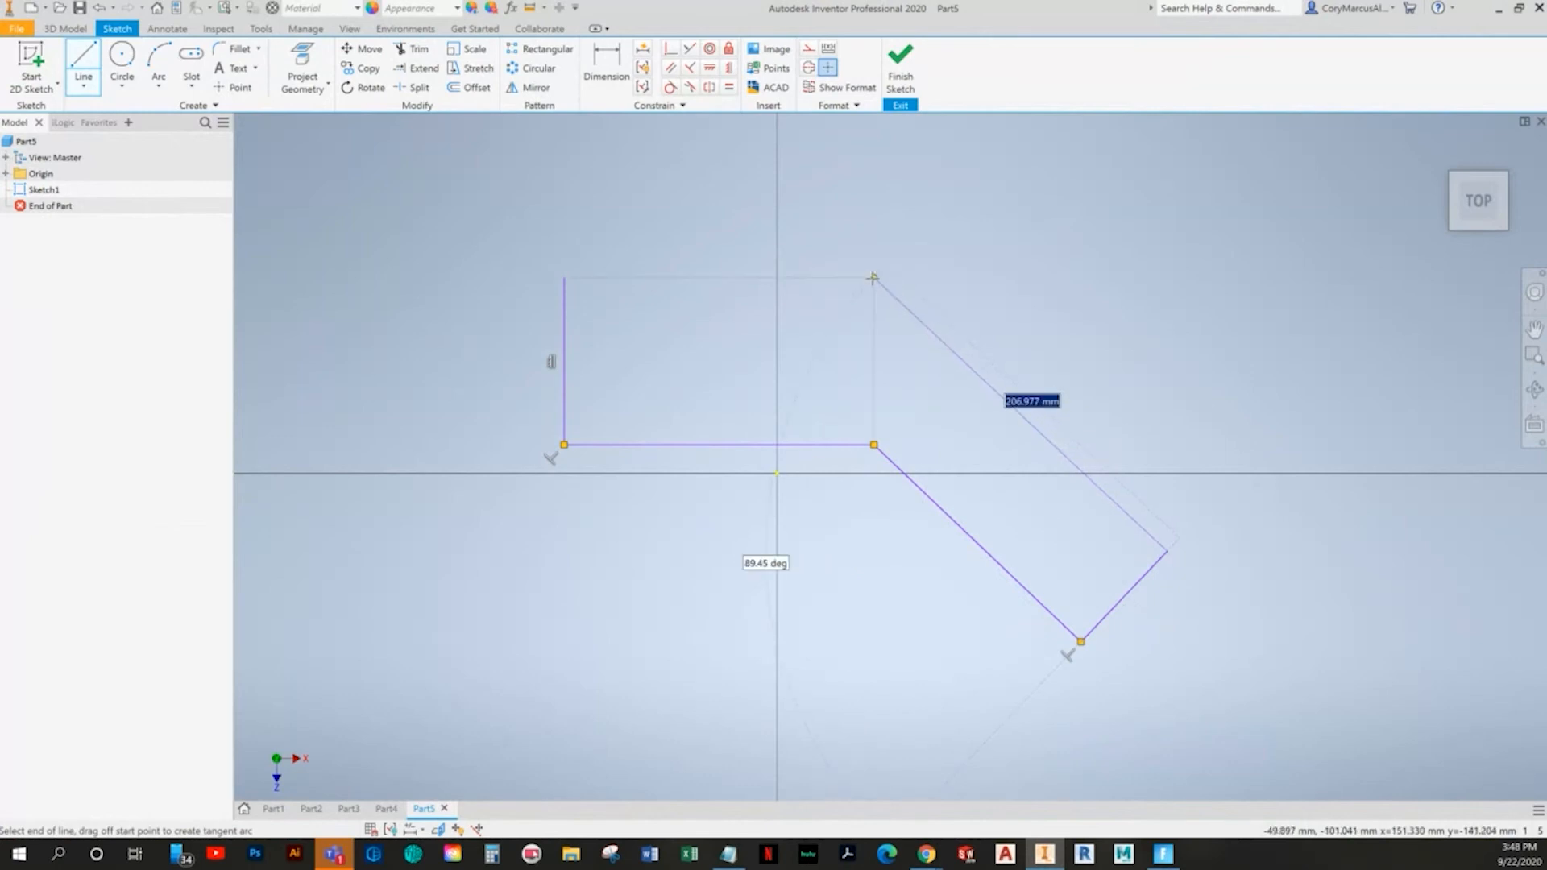
{"action": "key", "text": "Escape"}
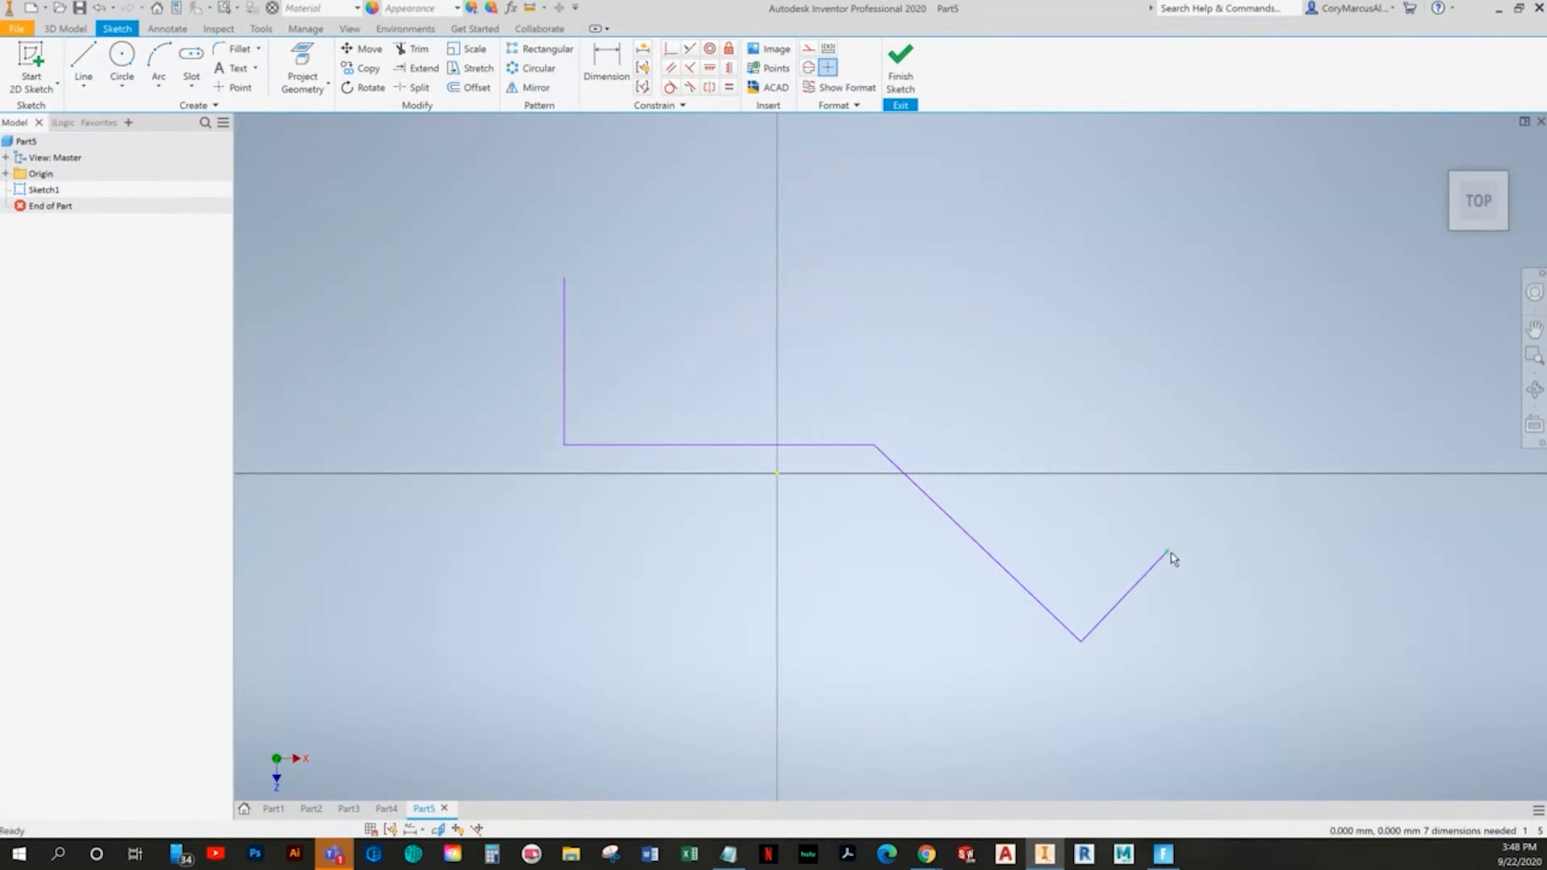
{"action": "left_click_drag", "start_coordinate": [1082, 640], "coordinate": [1088, 602]}
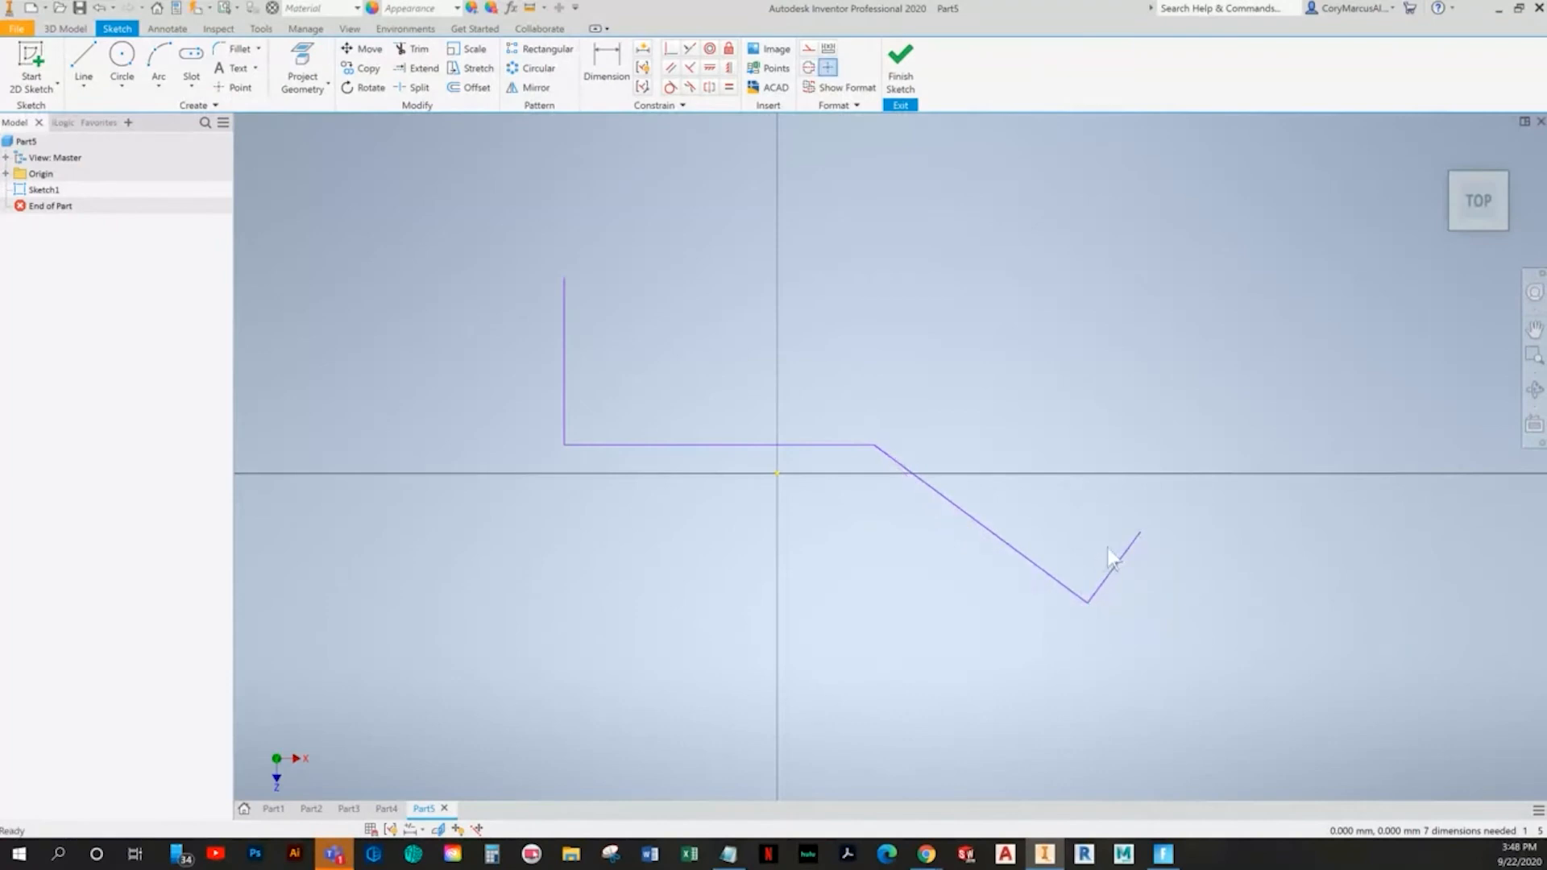
{"action": "left_click_drag", "start_coordinate": [1140, 533], "coordinate": [1194, 419]}
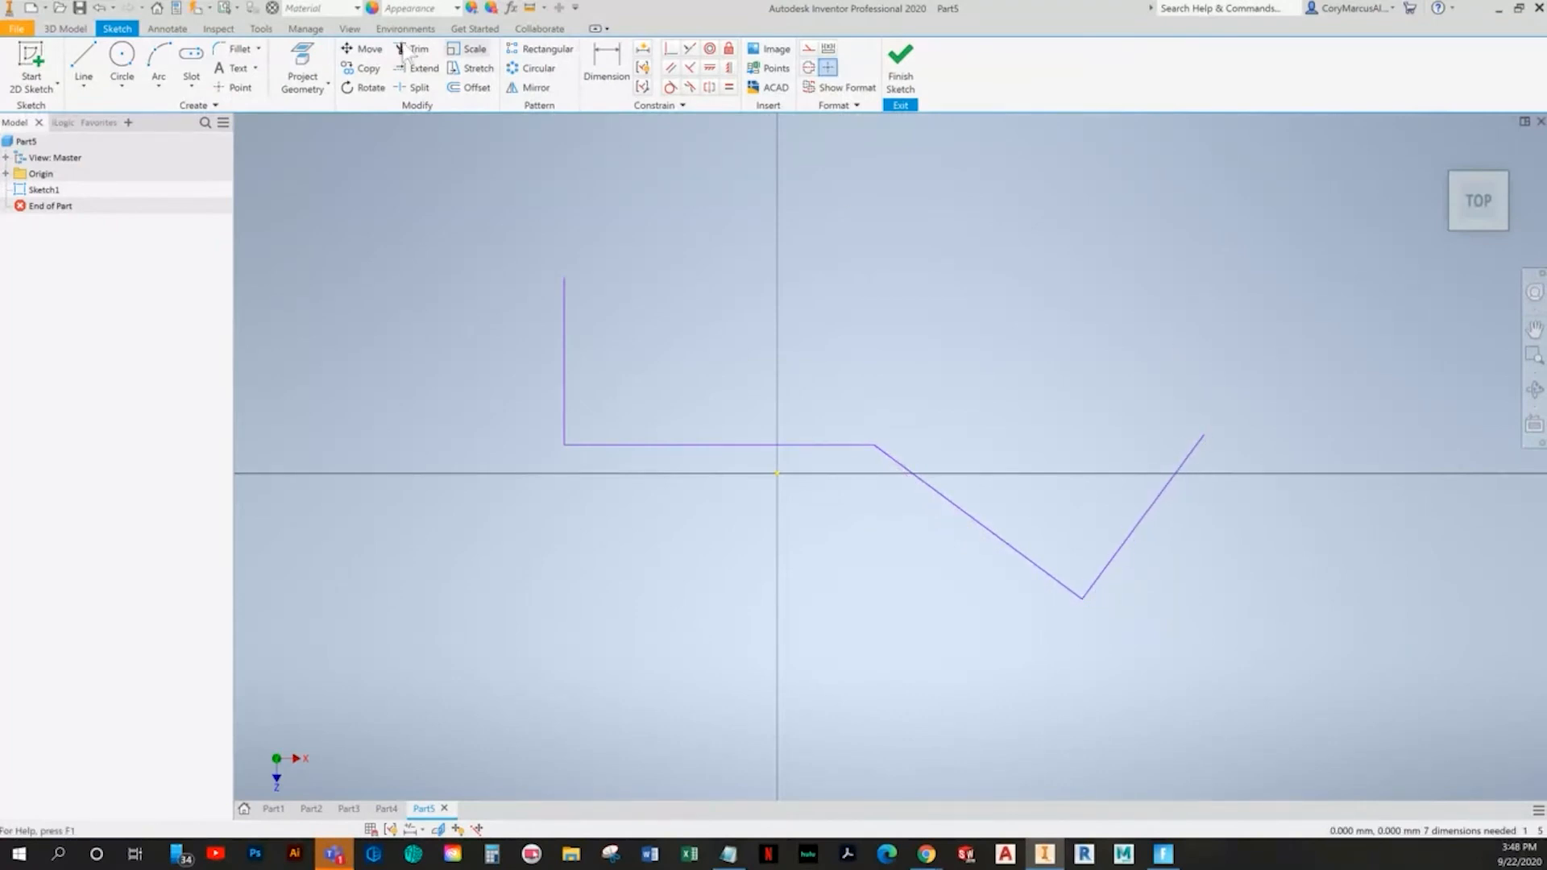
- Close the outline with a sloped upper leg edge and a horizontal upper edge back to the start of the vertical line
{"action": "left_click", "coordinate": [83, 63]}
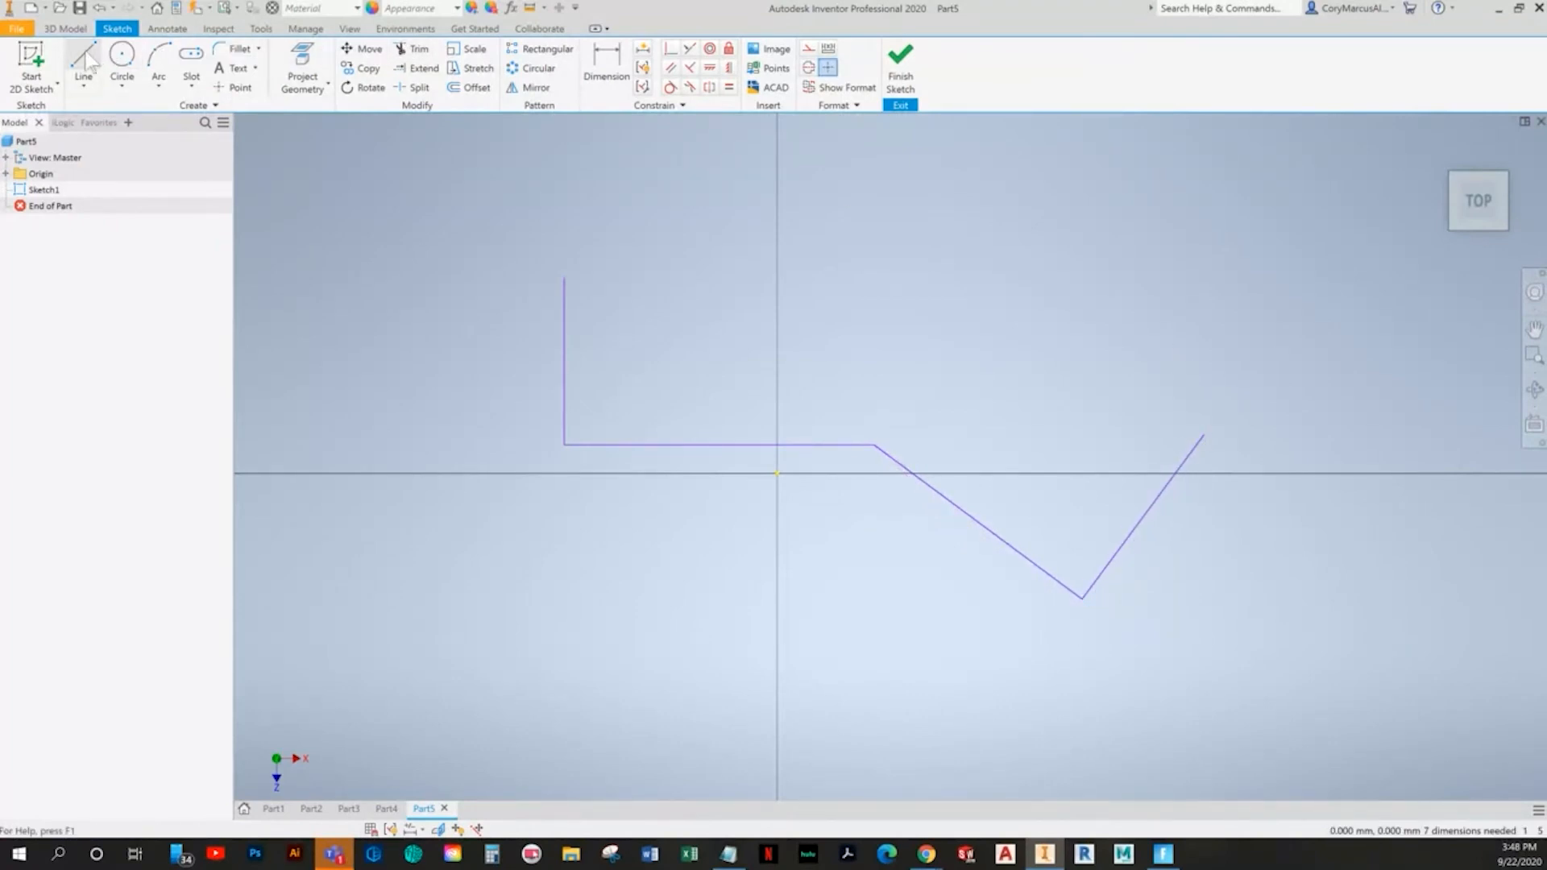
{"action": "left_click", "coordinate": [1203, 435]}
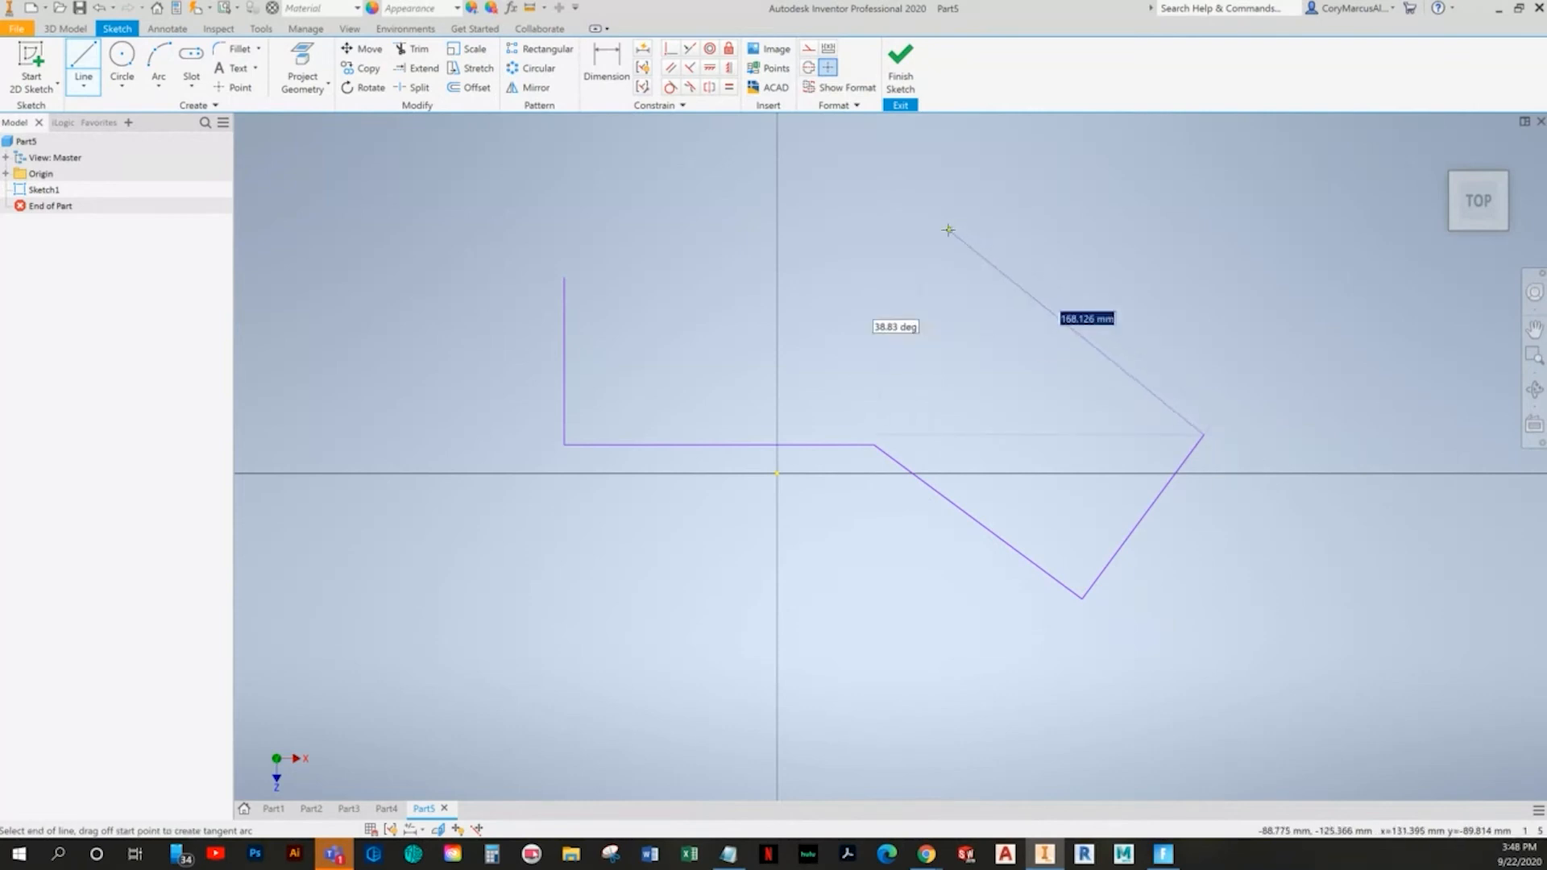
{"action": "left_click", "coordinate": [970, 278]}
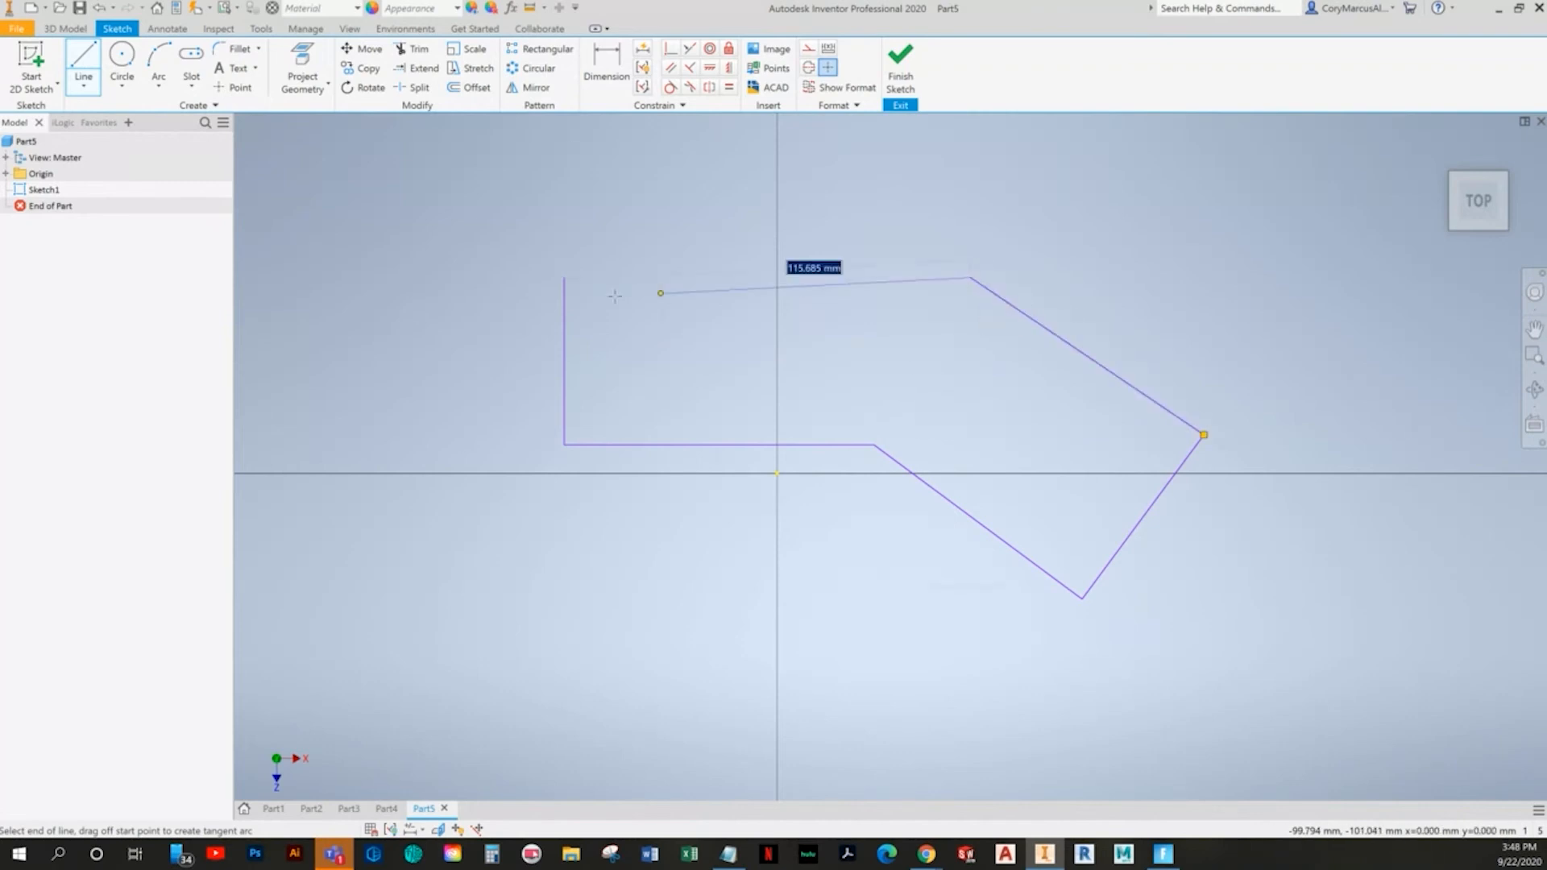
{"action": "left_click", "coordinate": [565, 277]}
{"action": "key", "text": "Escape"}
- Constrain the leg's end line perpendicular to the sloped upper edge
{"action": "middle_click_drag", "start_coordinate": [967, 341], "coordinate": [824, 346]}
{"action": "left_click", "coordinate": [689, 67]}
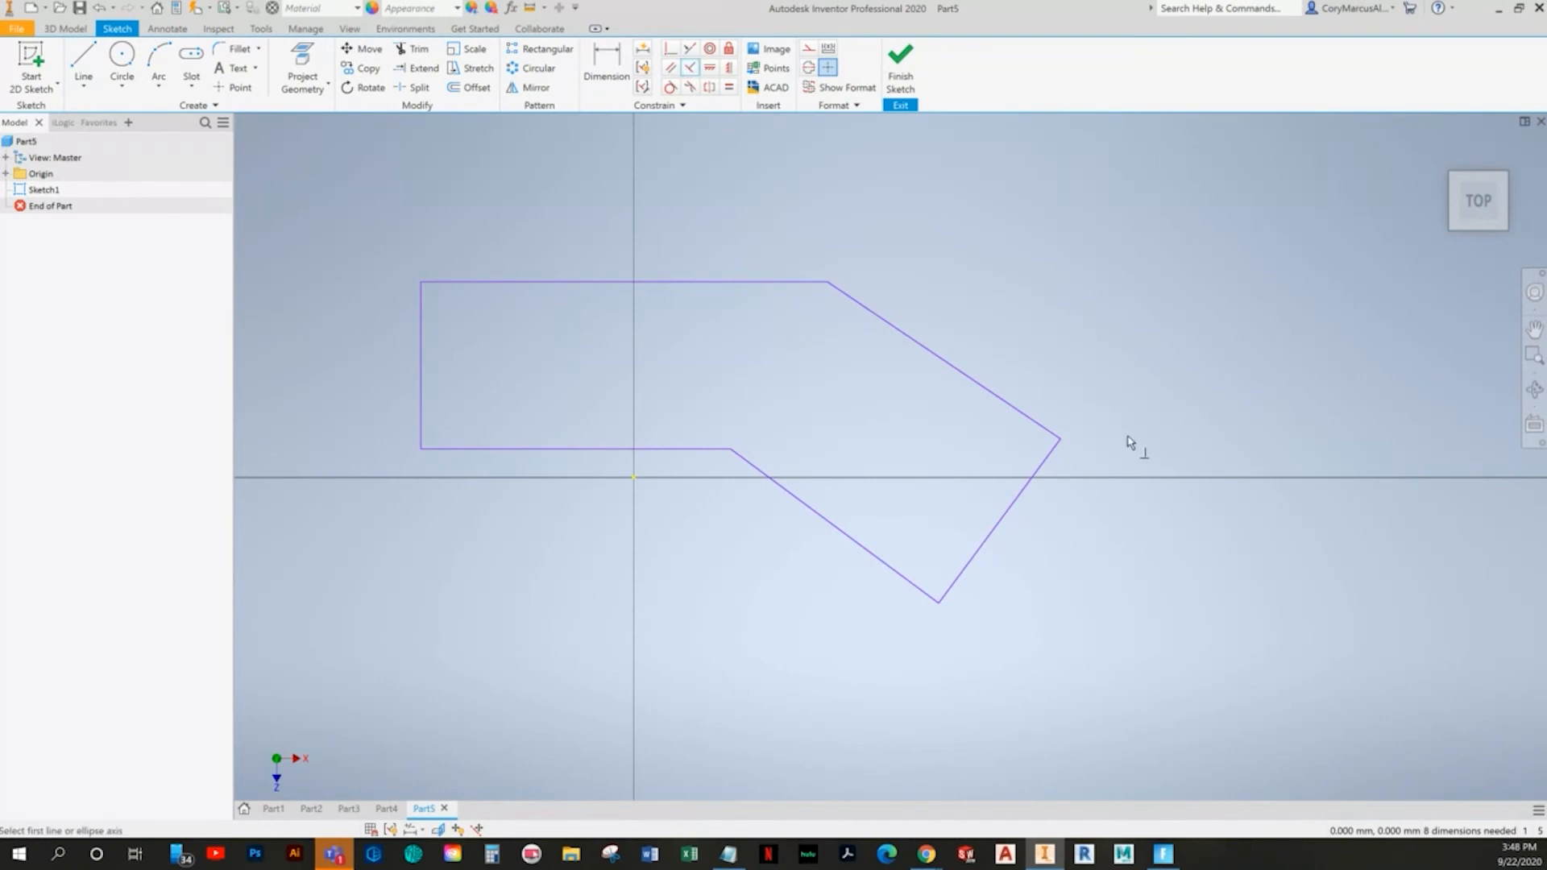
{"action": "left_click", "coordinate": [1046, 457]}
{"action": "left_click", "coordinate": [1047, 431]}
{"action": "right_click", "coordinate": [1166, 397]}
{"action": "key", "text": "Escape"}
{"action": "middle_click_drag", "start_coordinate": [959, 458], "coordinate": [1056, 462]}
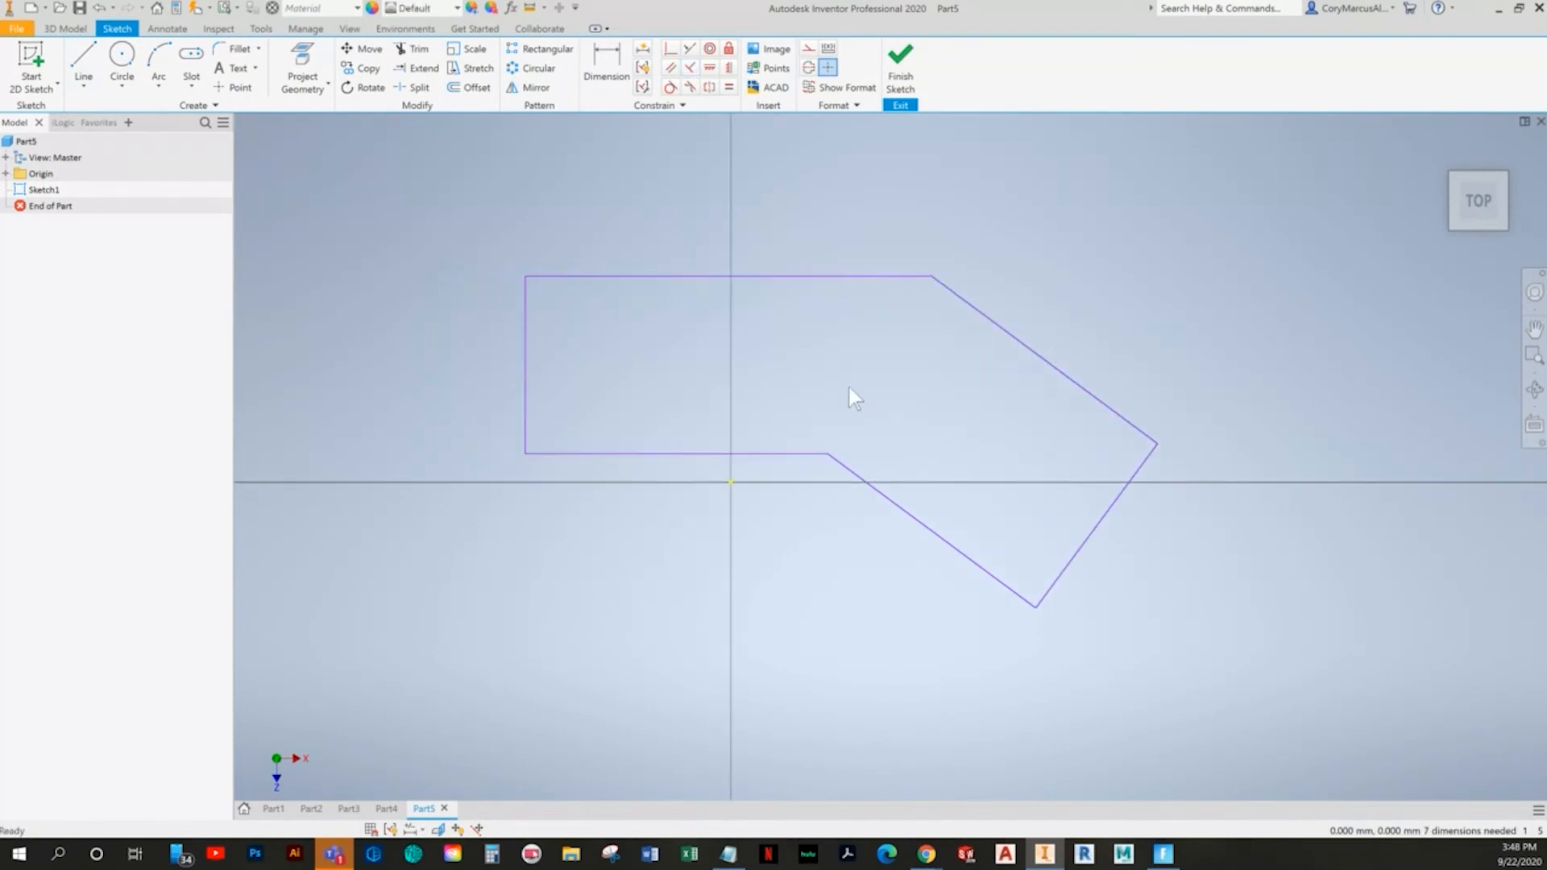
- Make the outline's lower-left corner coincident with the sketch origin
{"action": "key", "text": "alt+Tab"}
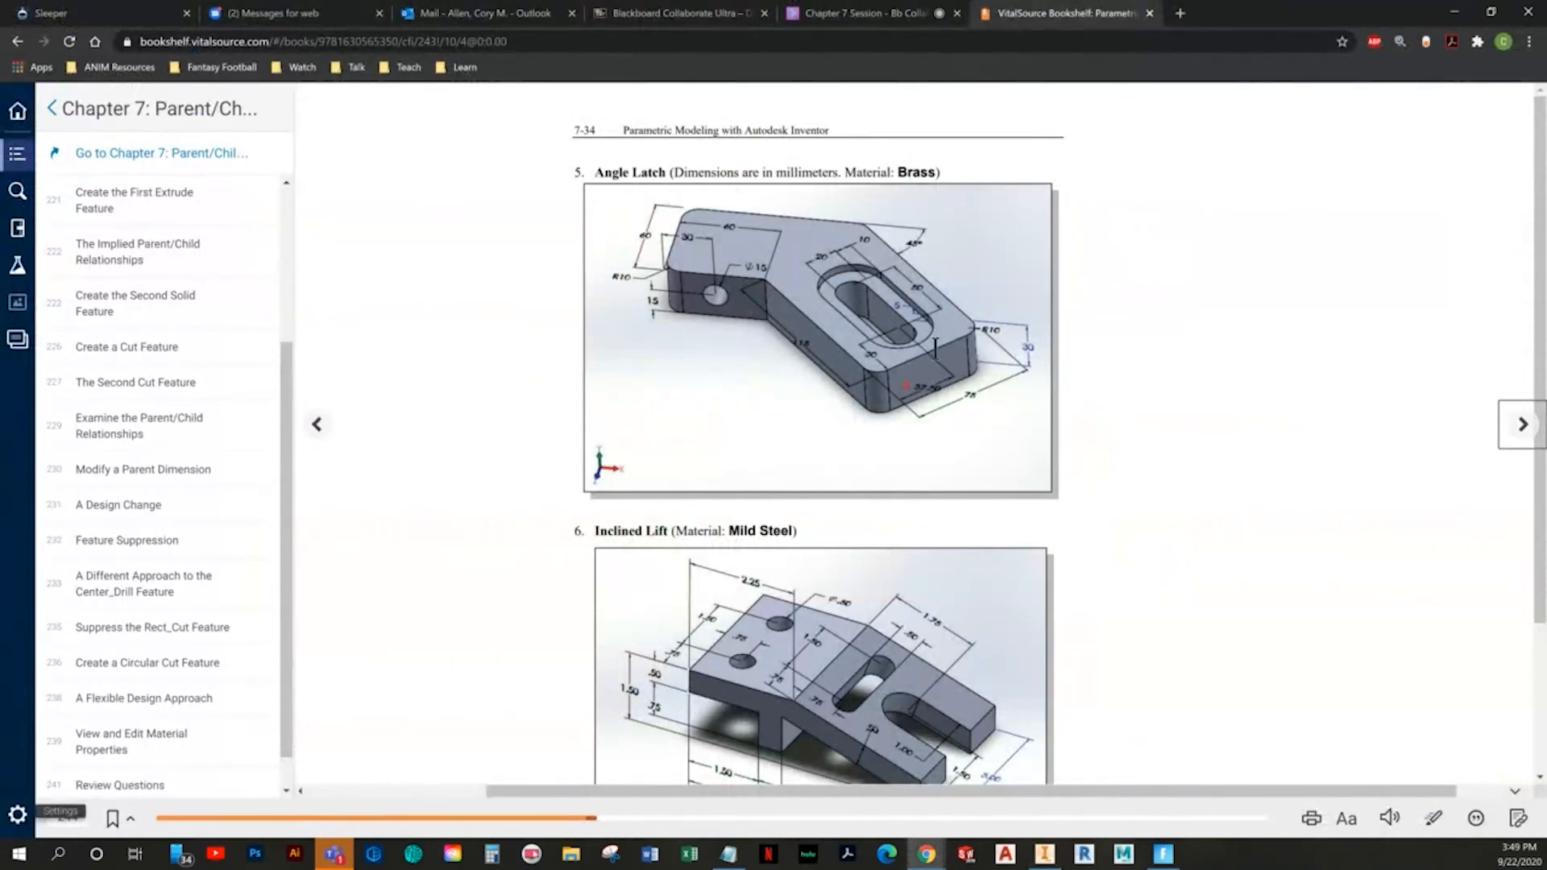
{"action": "key", "text": "alt+Tab"}
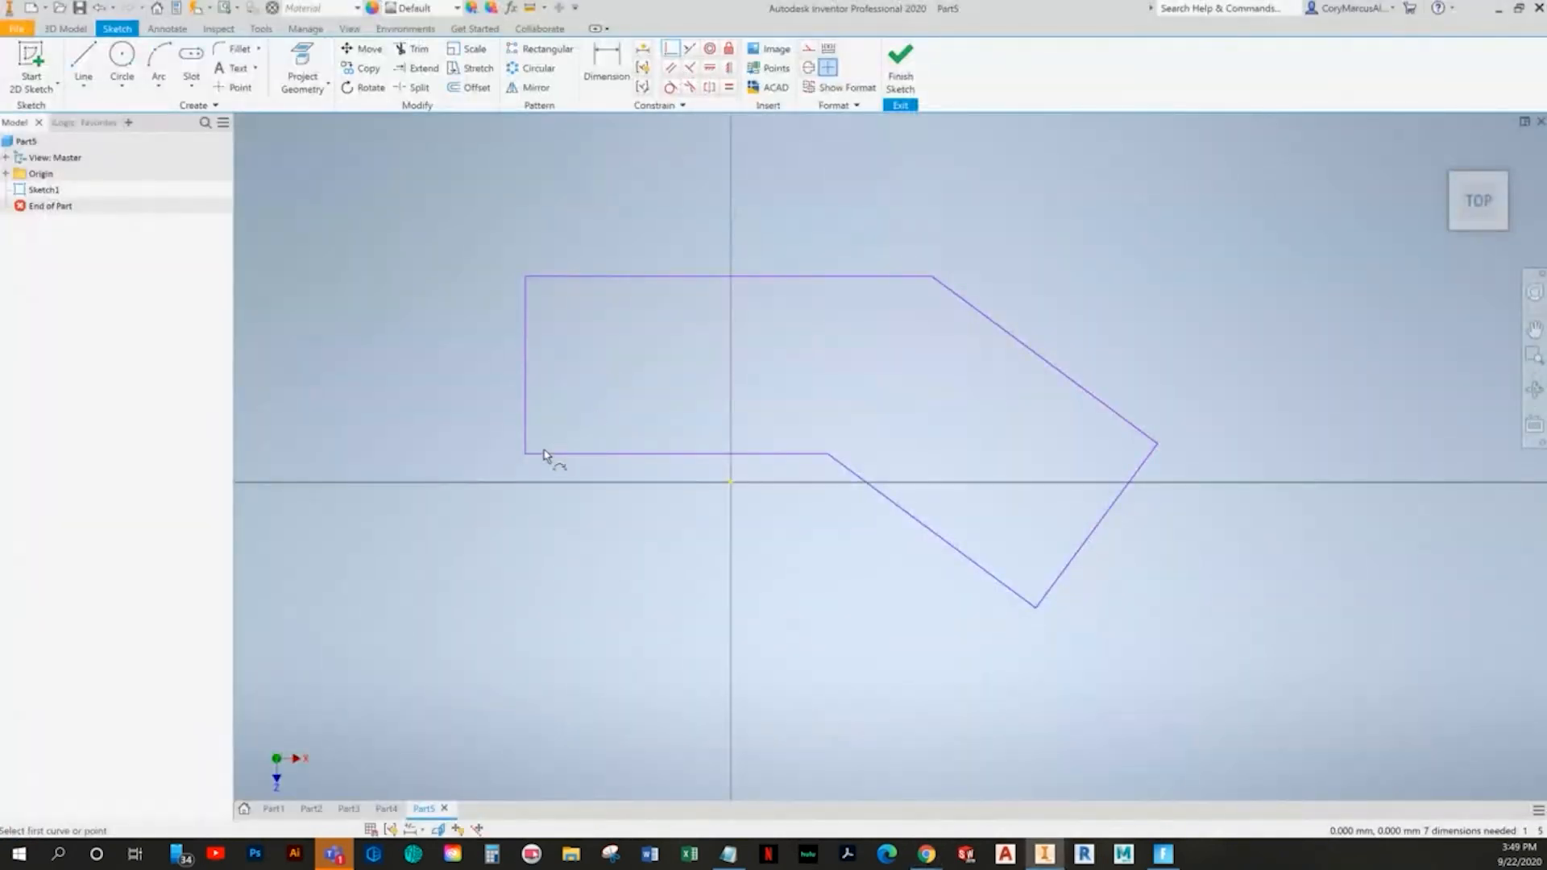
{"action": "left_click", "coordinate": [732, 484]}
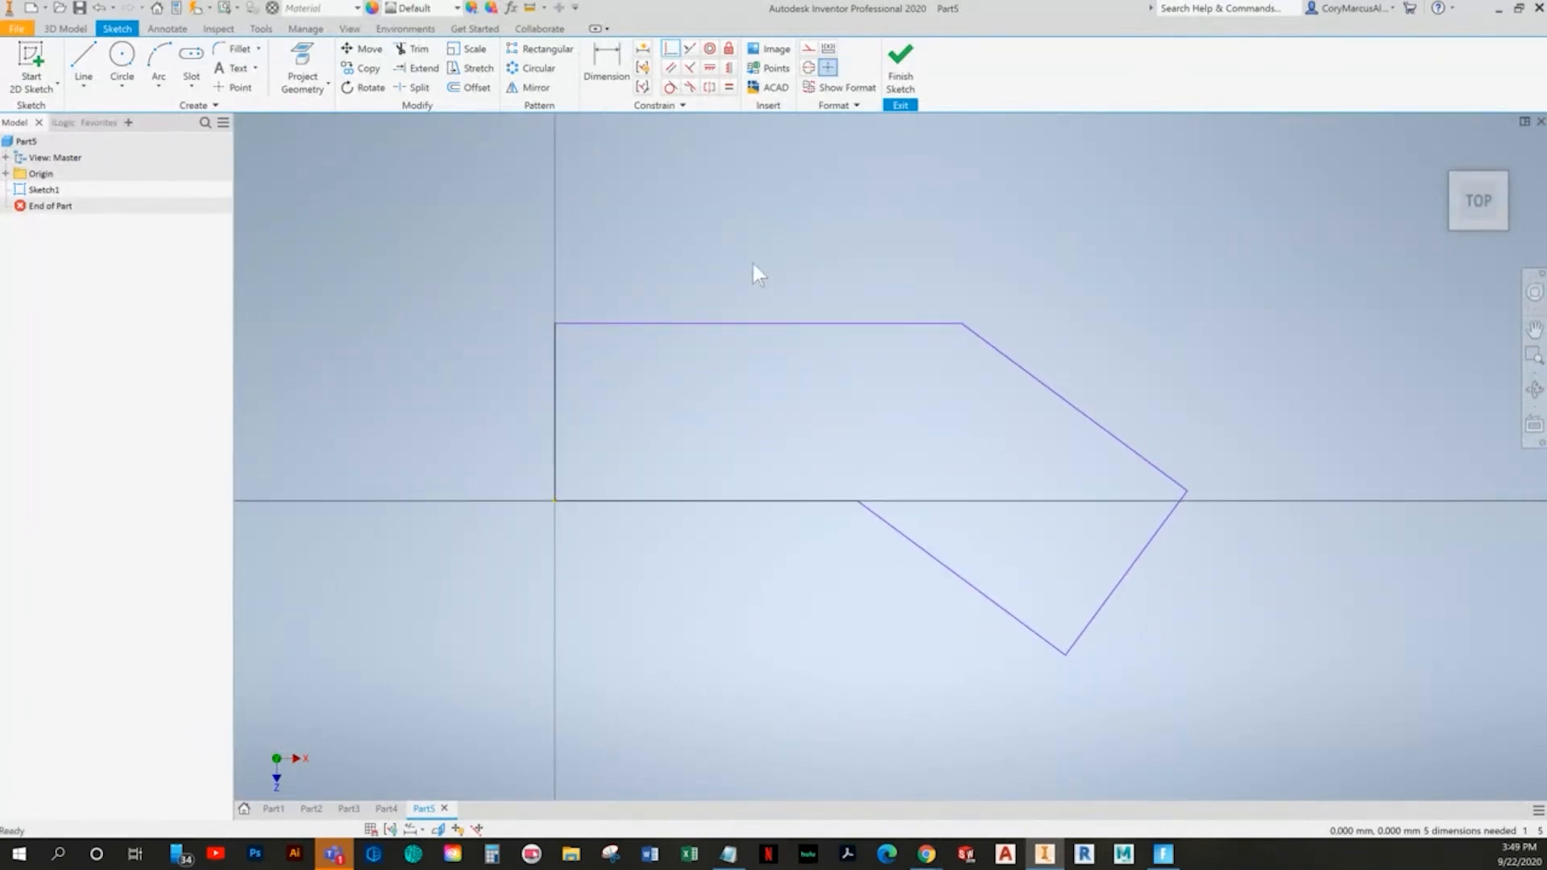
- Dimension the vertical left edge at 60 mm, following the textbook drawing
{"action": "key", "text": "alt+Tab"}
{"action": "scroll", "coordinate": [756, 465], "scroll_direction": "left", "scroll_amount": 1}
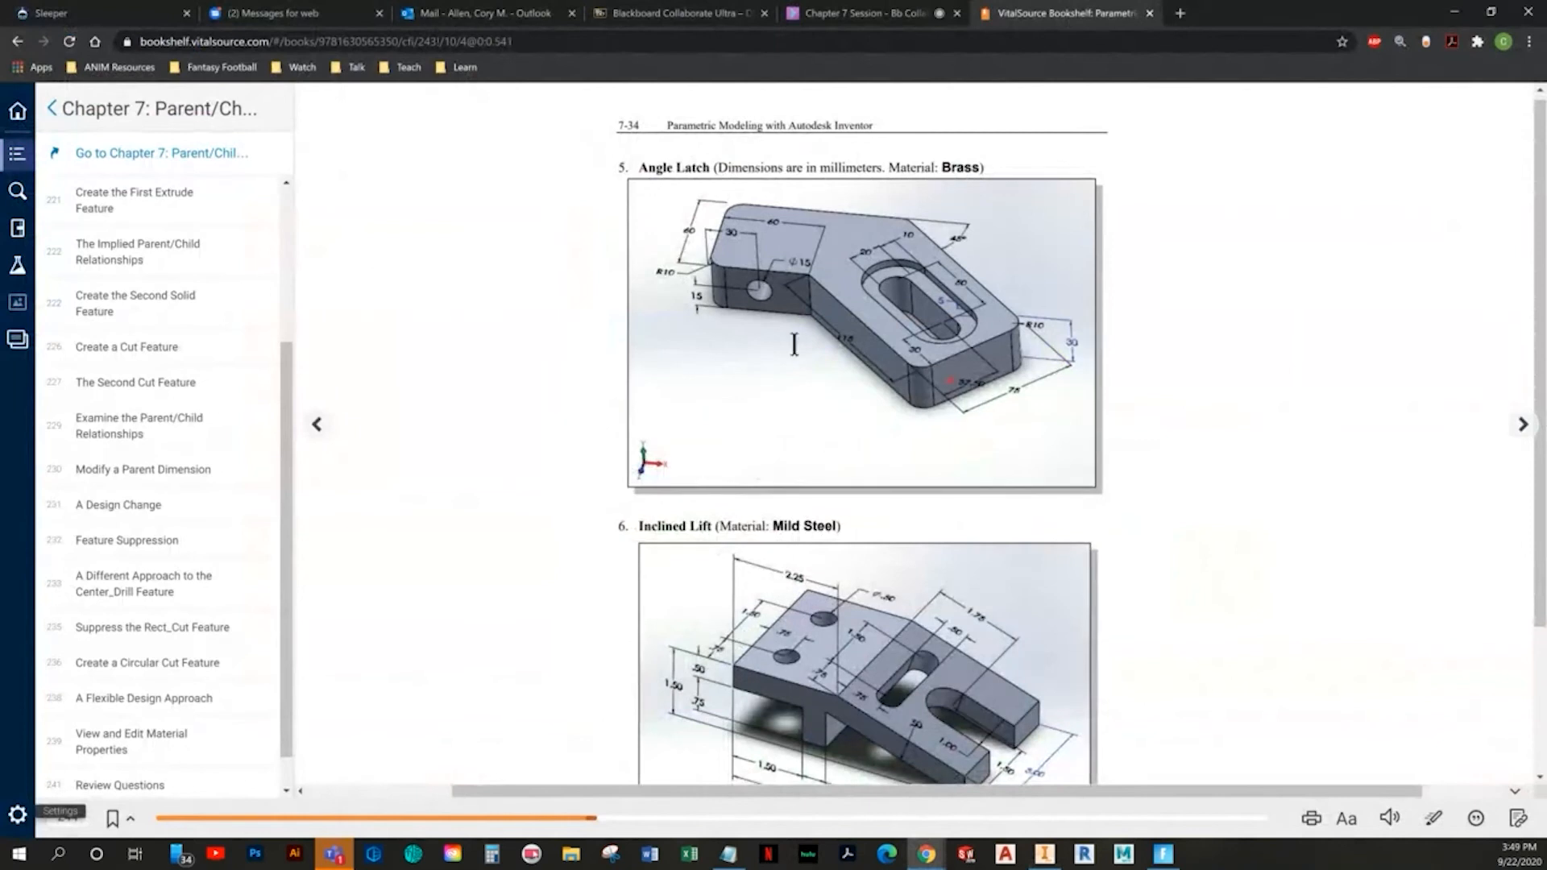
{"action": "key", "text": "alt+Tab"}
{"action": "left_click", "coordinate": [556, 371]}
{"action": "left_click", "coordinate": [479, 393]}
{"action": "type", "text": "60"}
{"action": "key", "text": "Return"}
- Dimension the angled leg's end edge at 75 mm
{"action": "key", "text": "alt+Tab"}
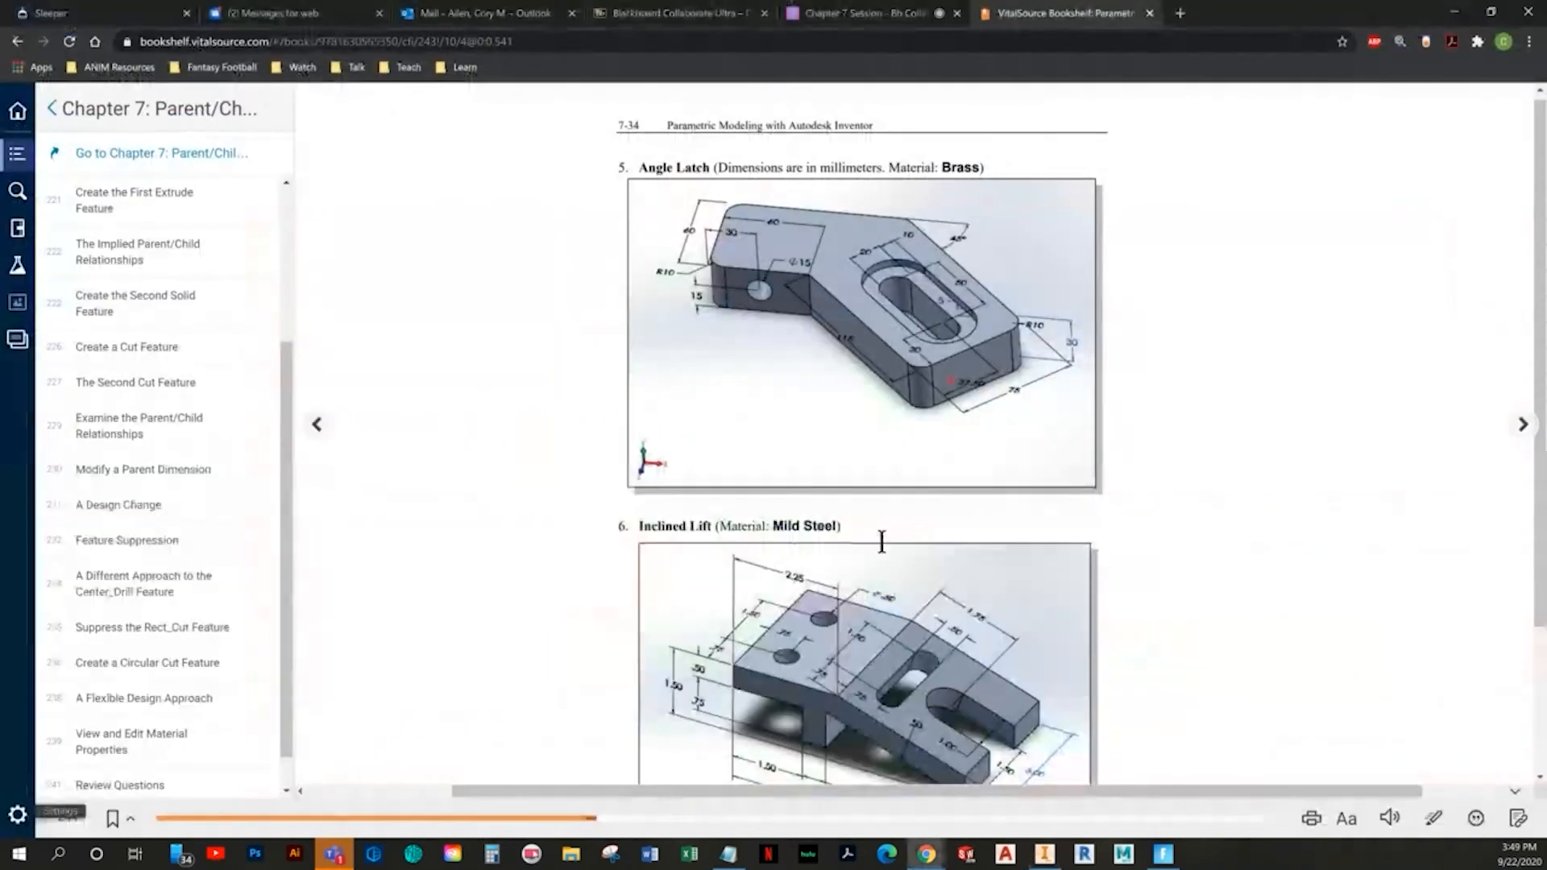
{"action": "key", "text": "alt+Tab"}
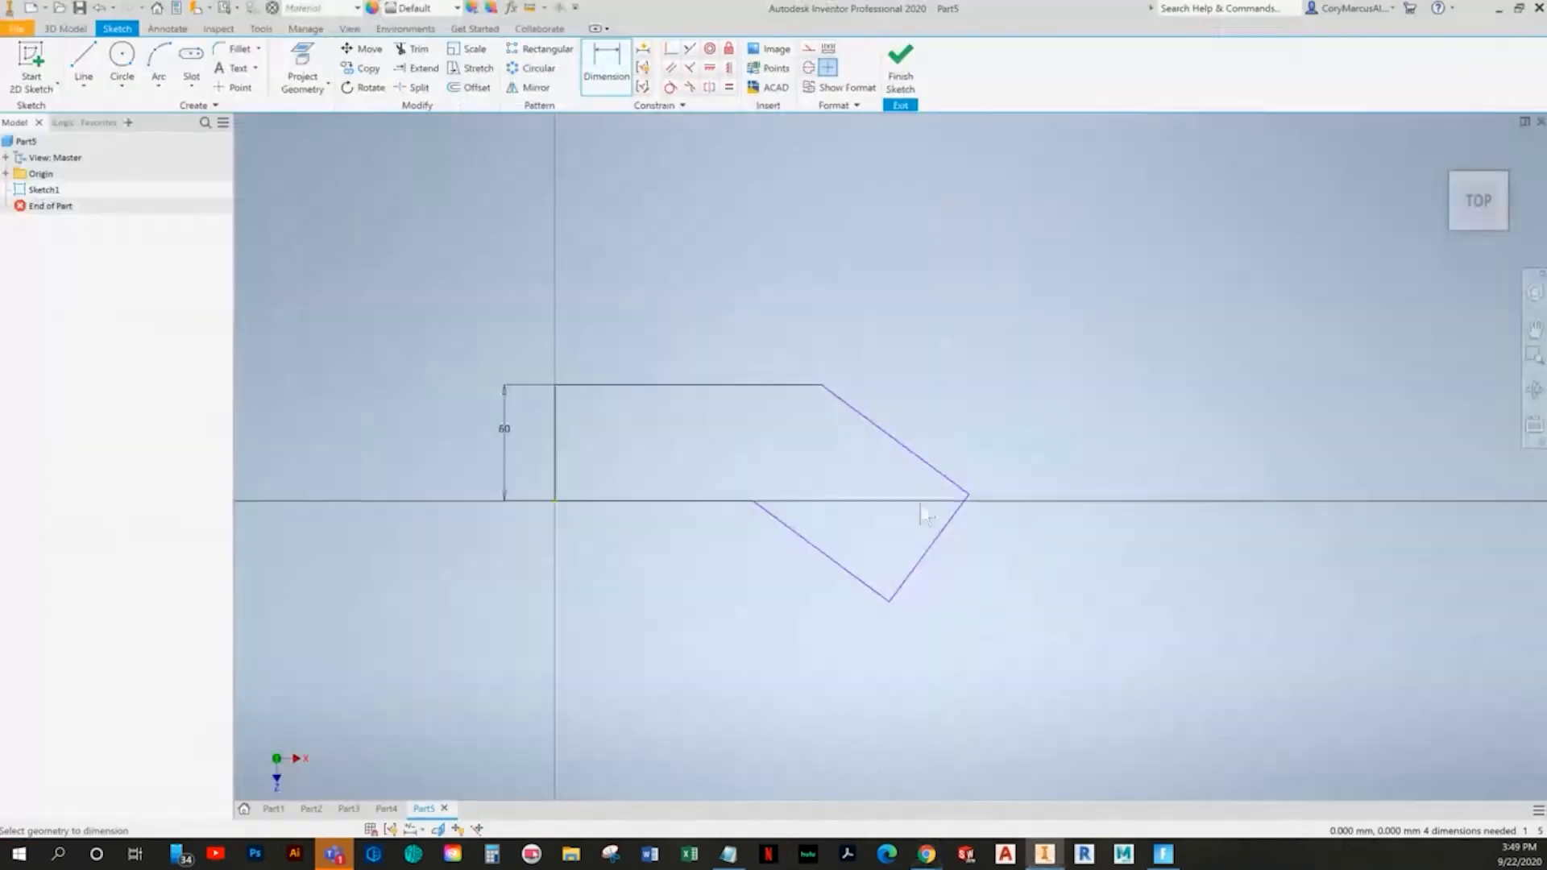
{"action": "left_click", "coordinate": [959, 568]}
{"action": "left_click", "coordinate": [973, 575]}
{"action": "type", "text": "70"}
{"action": "key", "text": "Return"}
- Set a 45° angle dimension between the horizontal upper edge and the sloped upper edge of the leg
{"action": "key", "text": "alt+Tab"}
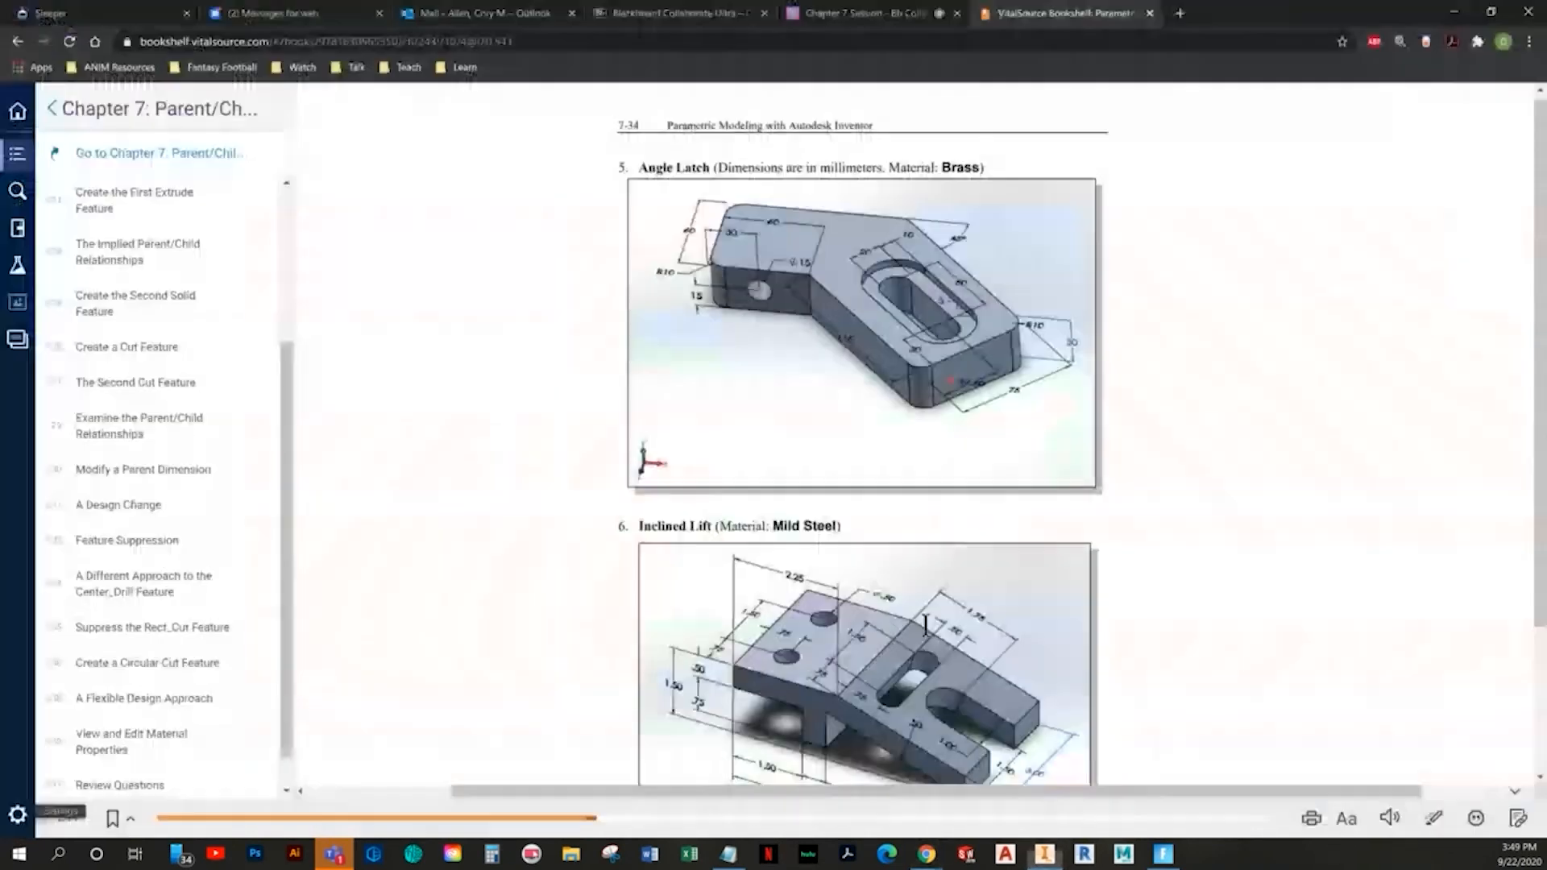
{"action": "key", "text": "alt+Tab"}
{"action": "left_click", "coordinate": [800, 386]}
{"action": "left_click", "coordinate": [866, 416]}
{"action": "left_click", "coordinate": [899, 411]}
{"action": "type", "text": "45"}
{"action": "key", "text": "Return"}
- Dimension the leg's lower sloping edge at 115 mm
{"action": "key", "text": "alt+Tab"}
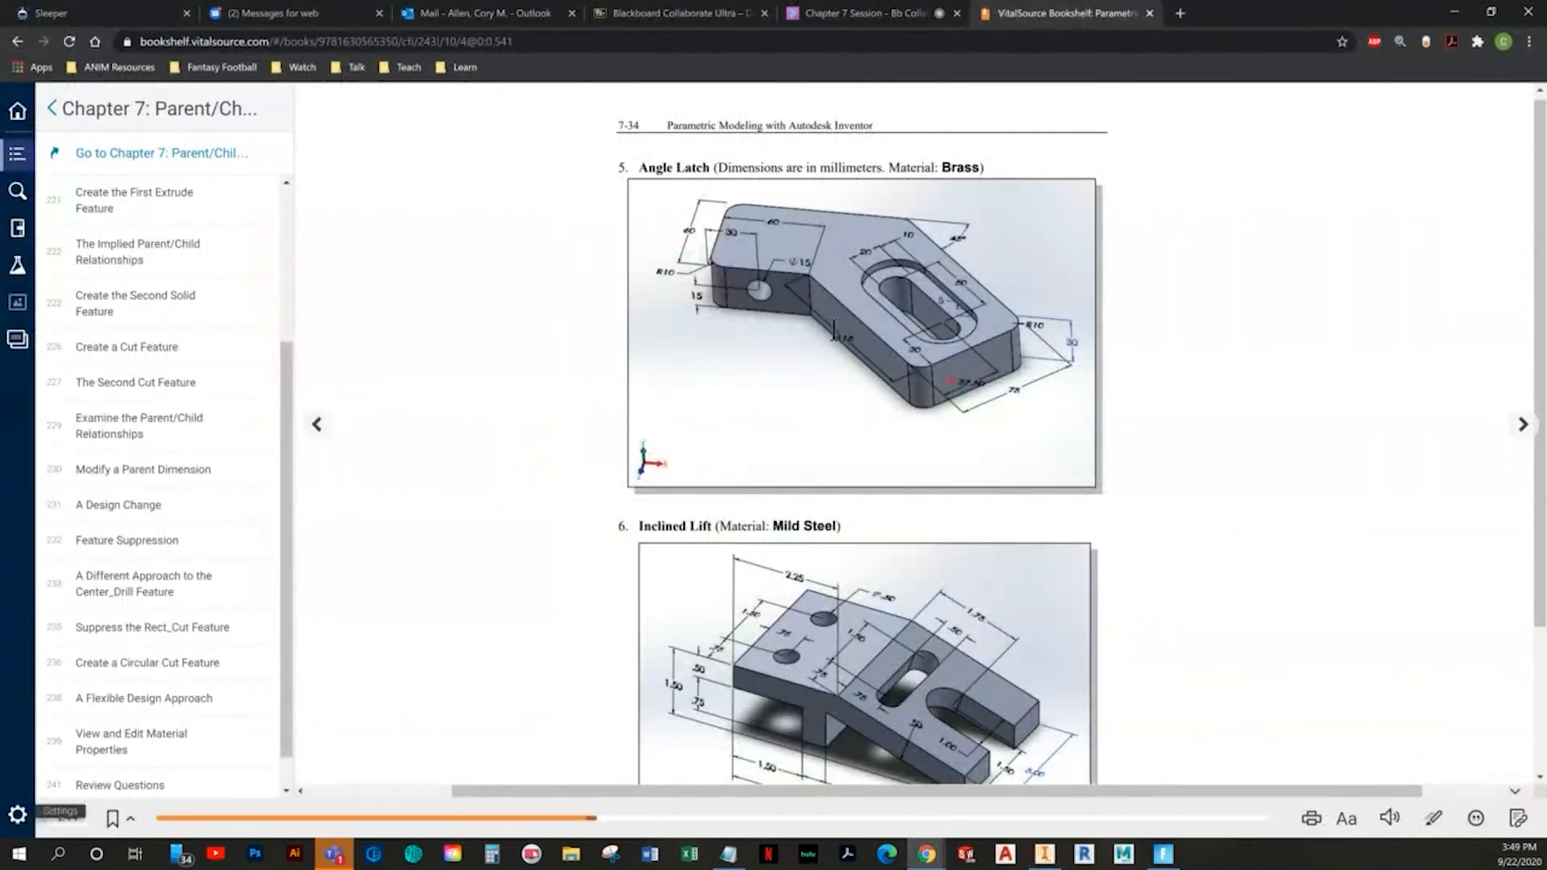
{"action": "key", "text": "alt+Tab"}
{"action": "left_click", "coordinate": [759, 549]}
{"action": "left_click", "coordinate": [738, 586]}
{"action": "type", "text": "115"}
{"action": "key", "text": "Return"}
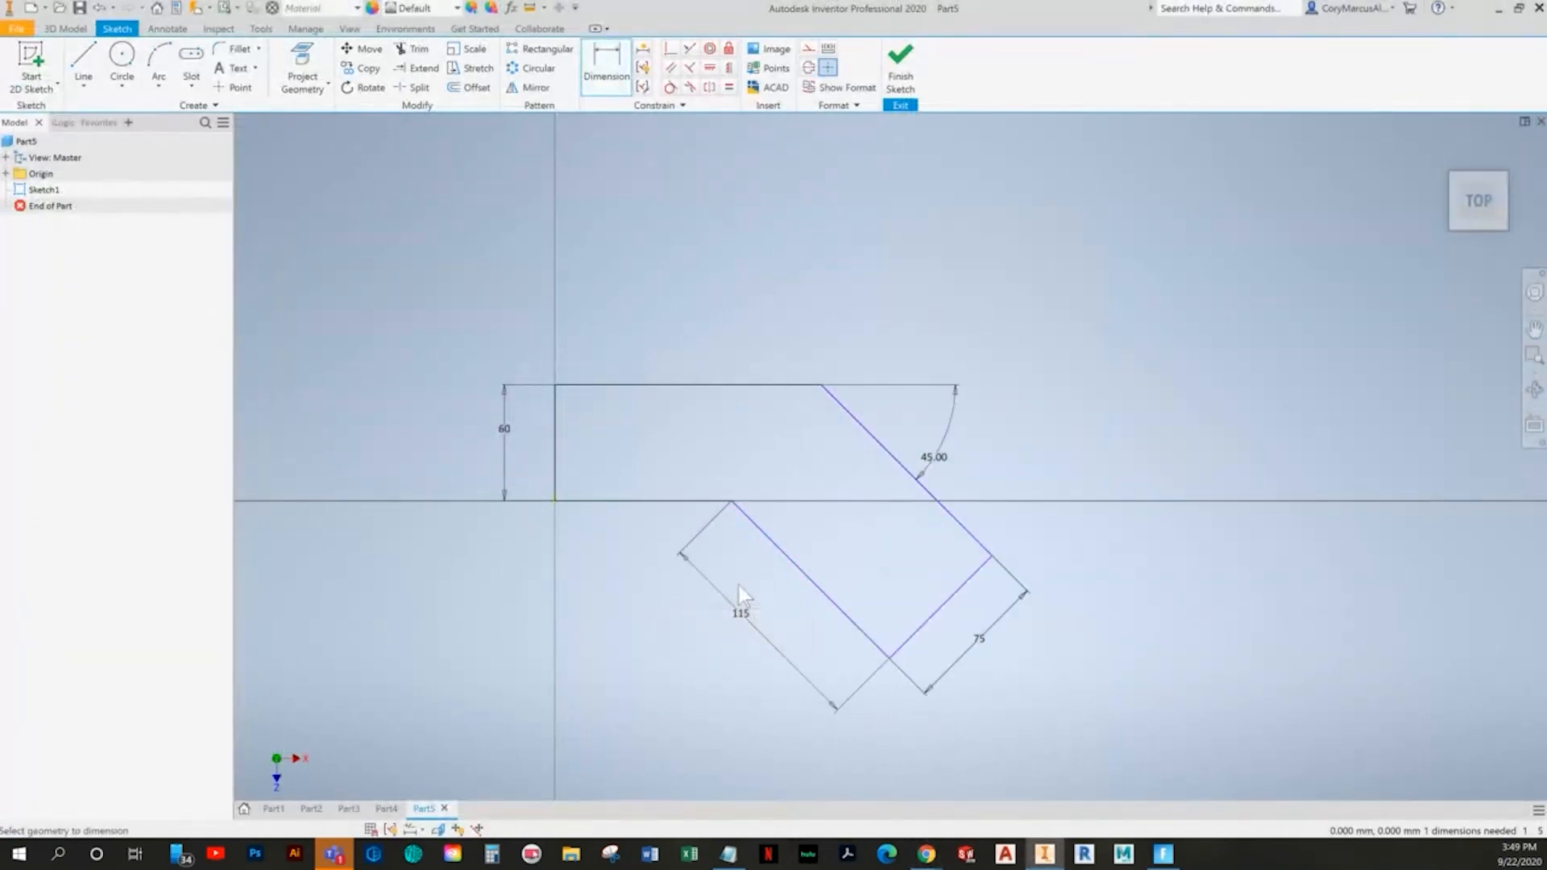
- Dimension the horizontal lower edge at 60 mm
{"action": "key", "text": "alt+Tab"}
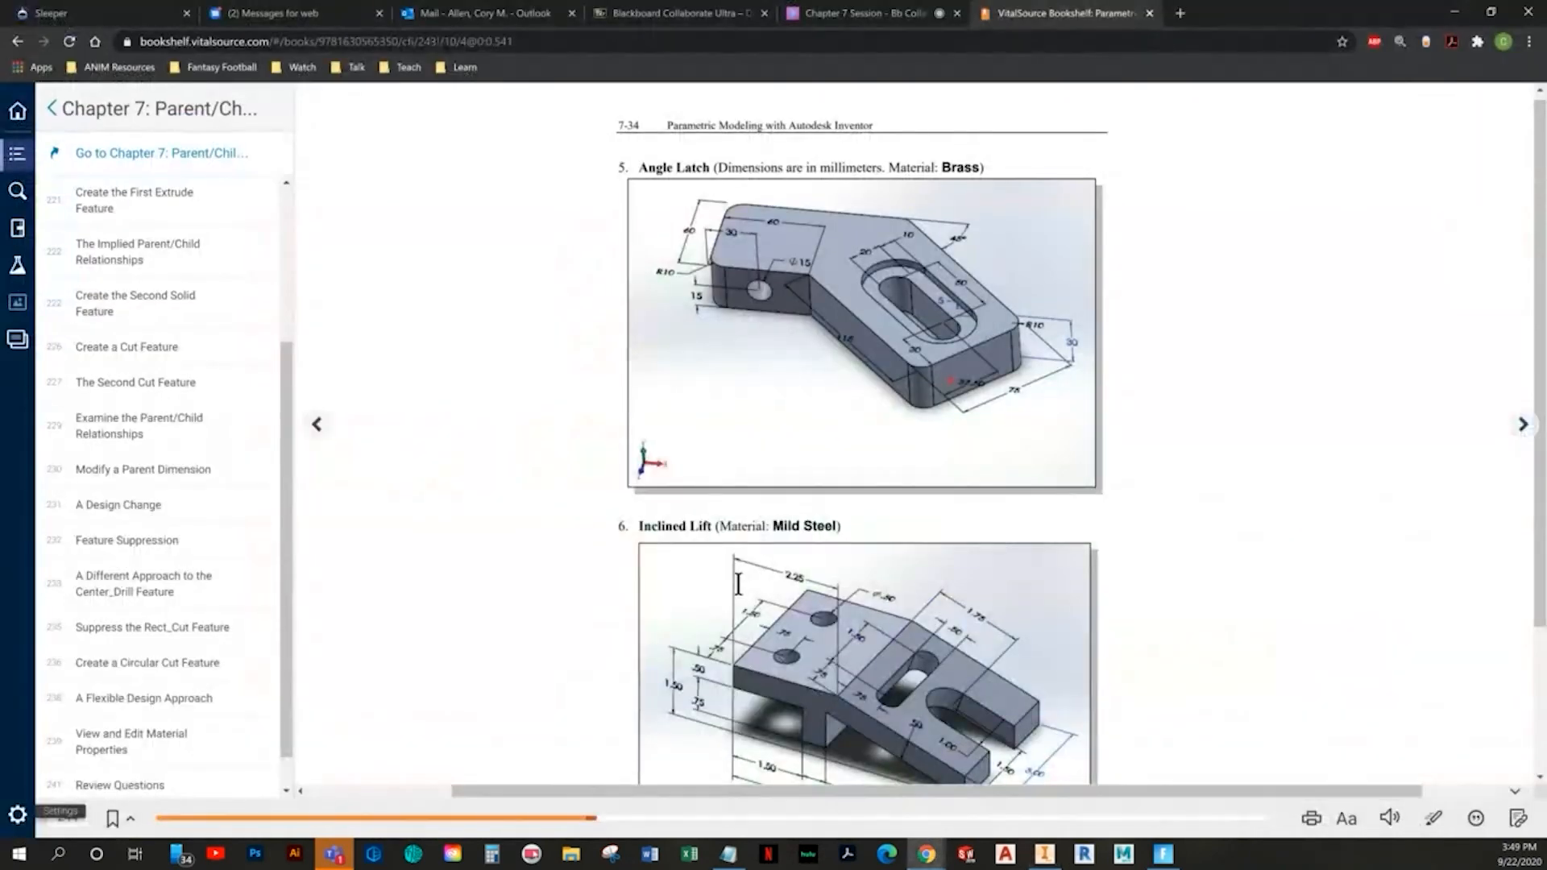
{"action": "key", "text": "alt+Tab"}
{"action": "left_click", "coordinate": [684, 503]}
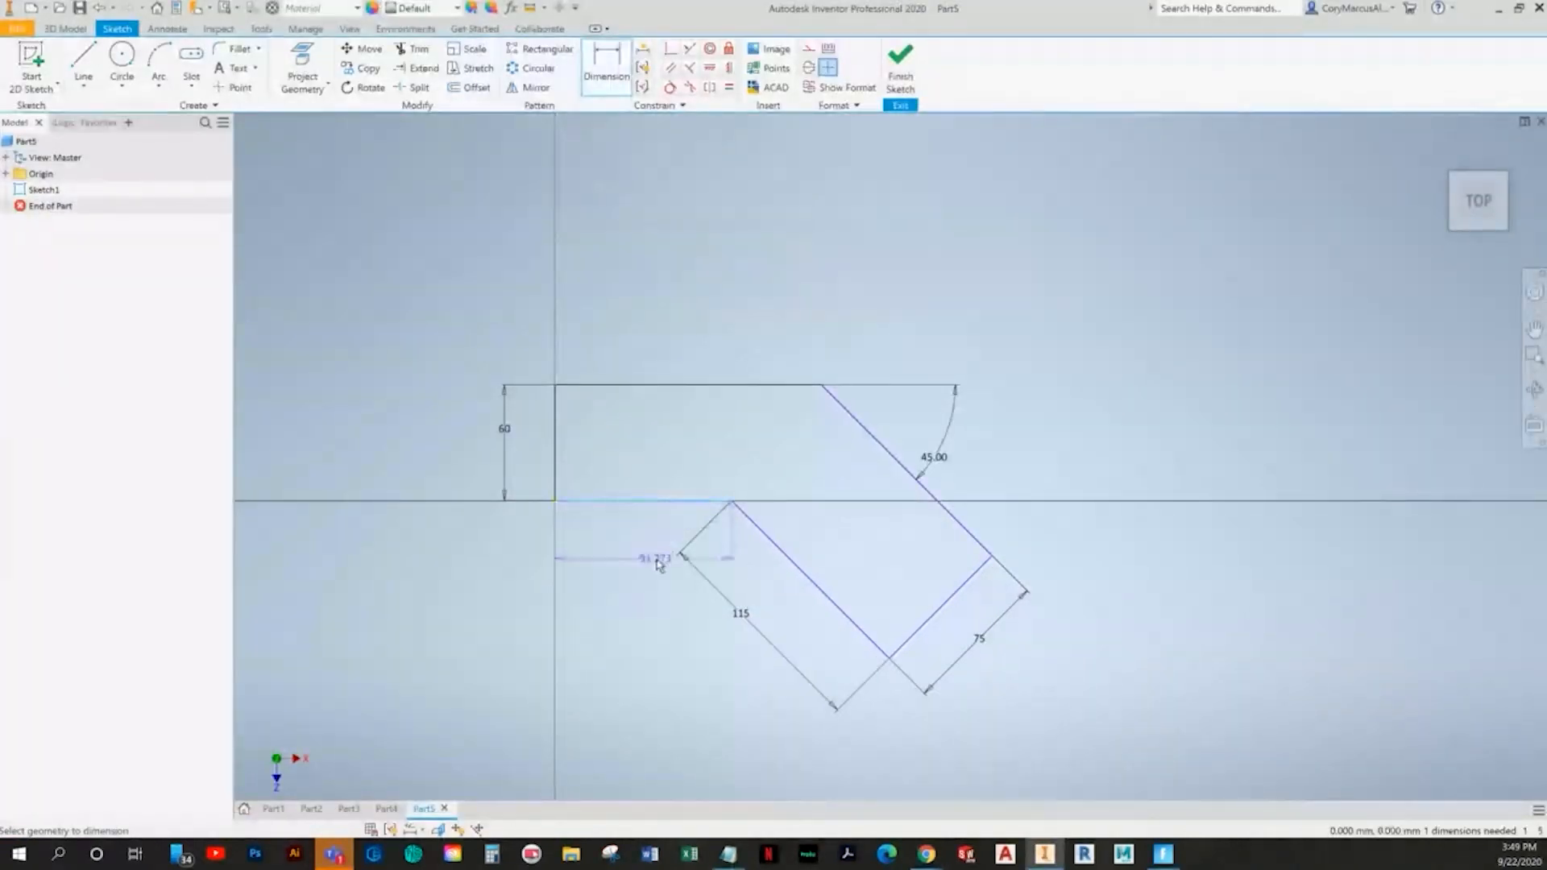
{"action": "left_click", "coordinate": [658, 563]}
{"action": "type", "text": "60"}
{"action": "key", "text": "Return"}
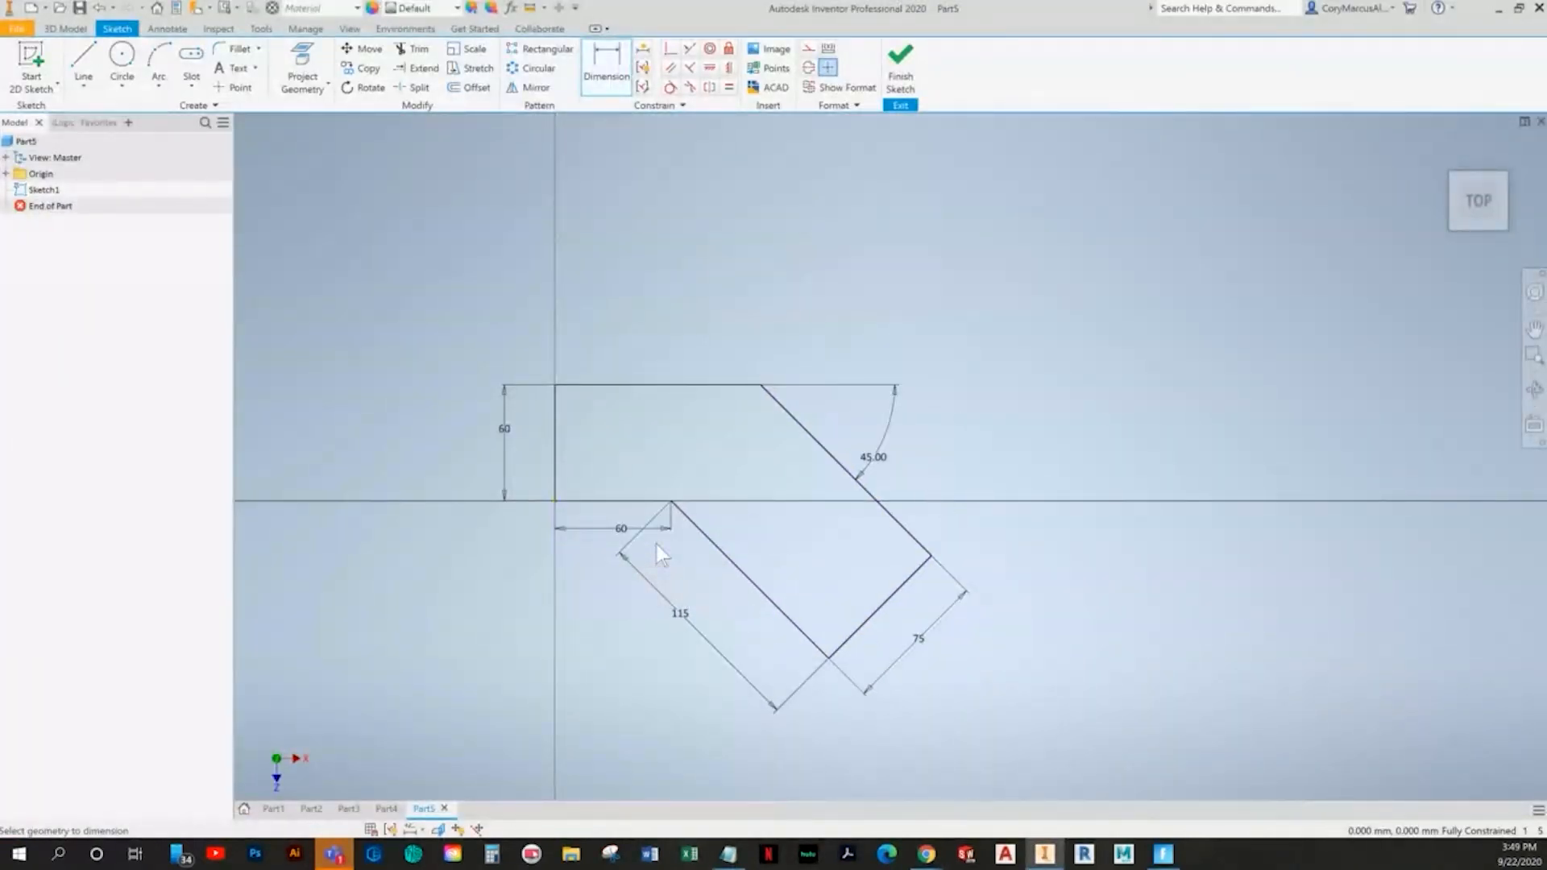
- Draw a center-point slot running along the angled leg, and shorten it to about 43 mm between its arc centers
{"action": "key", "text": "alt+Tab"}
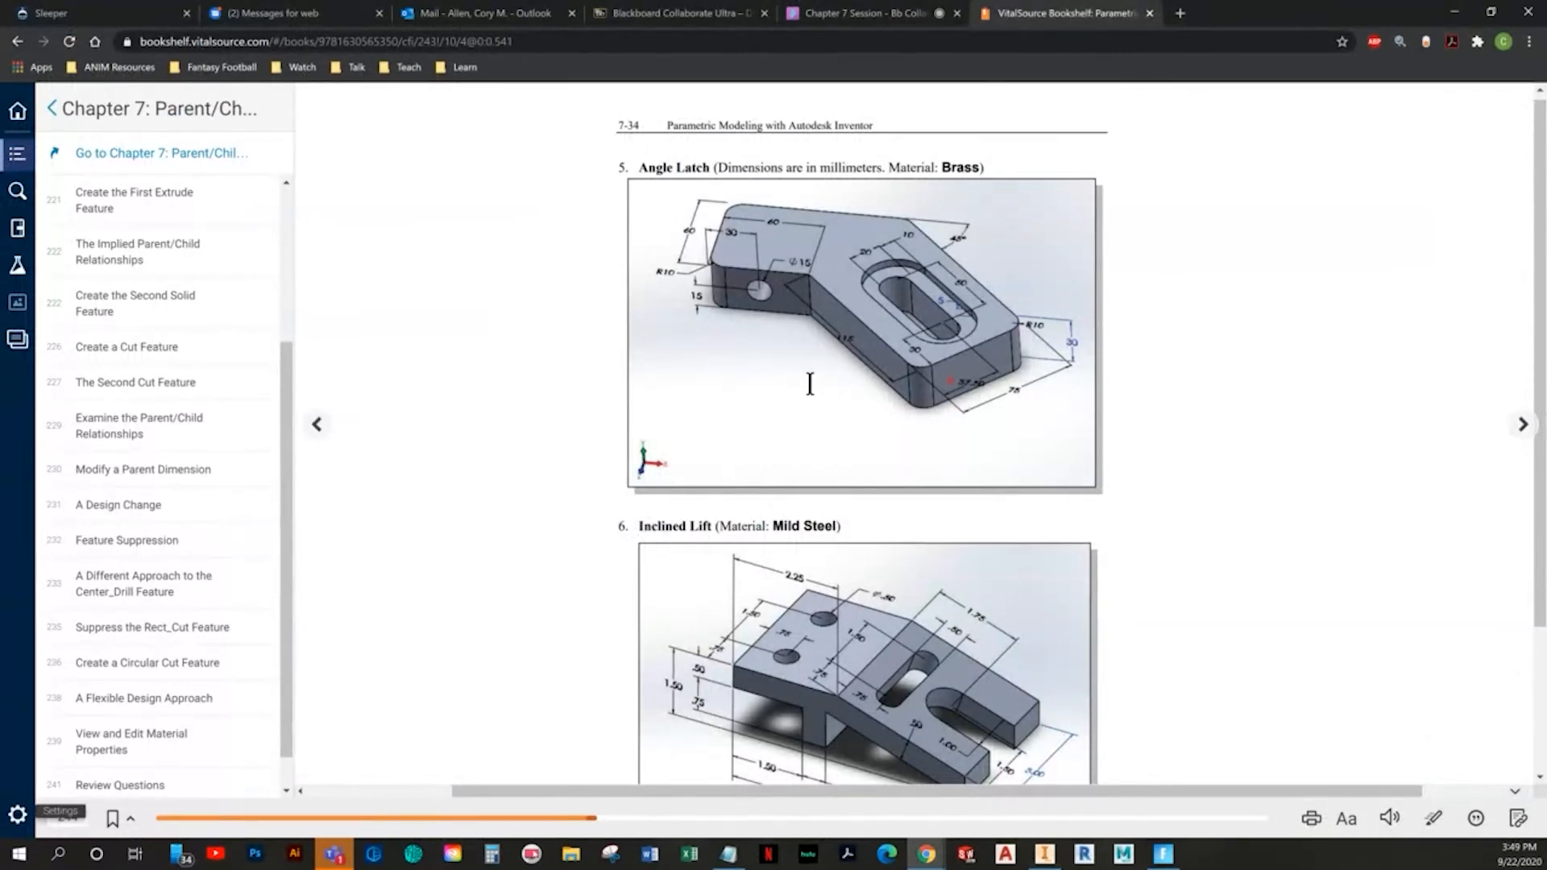
{"action": "key", "text": "alt+Tab"}
{"action": "scroll", "coordinate": [693, 524], "scroll_direction": "down", "scroll_amount": 3}
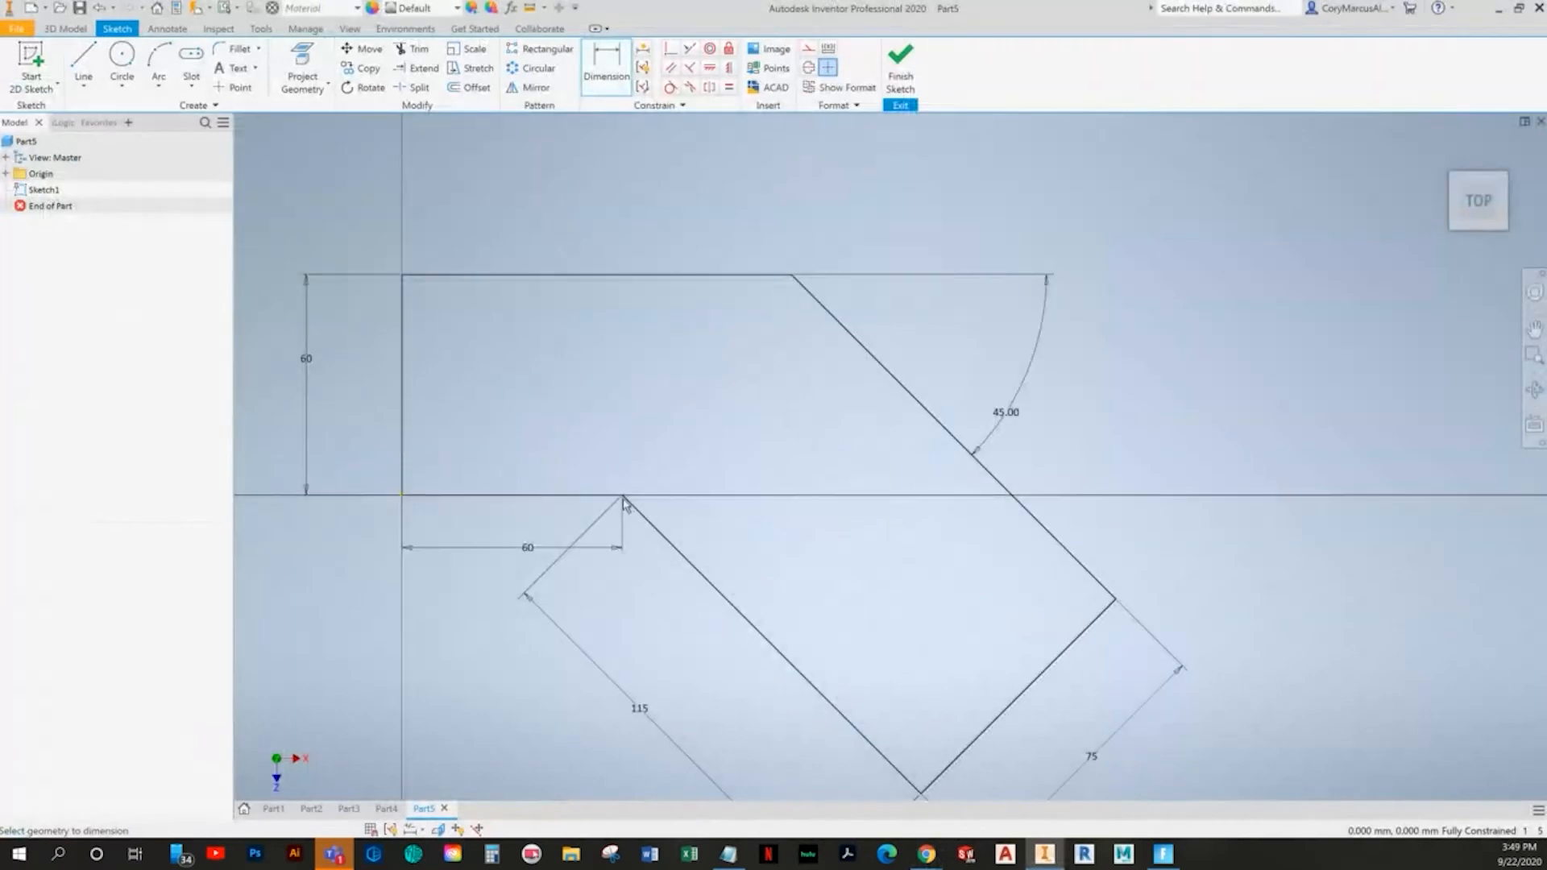
{"action": "middle_click_drag", "start_coordinate": [631, 442], "coordinate": [703, 411]}
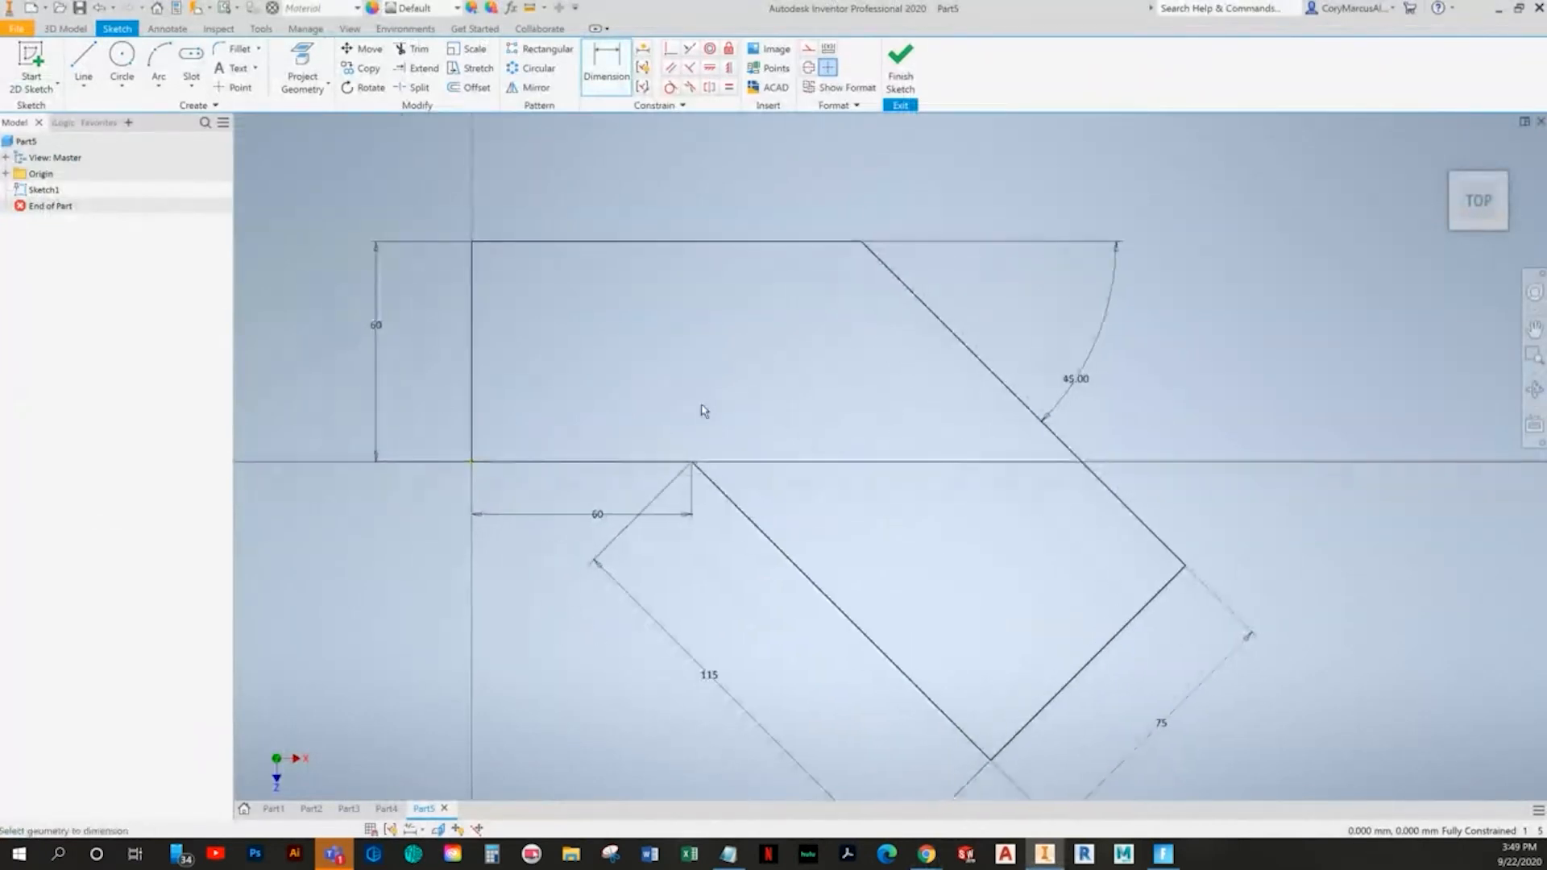
{"action": "key", "text": "alt+Tab"}
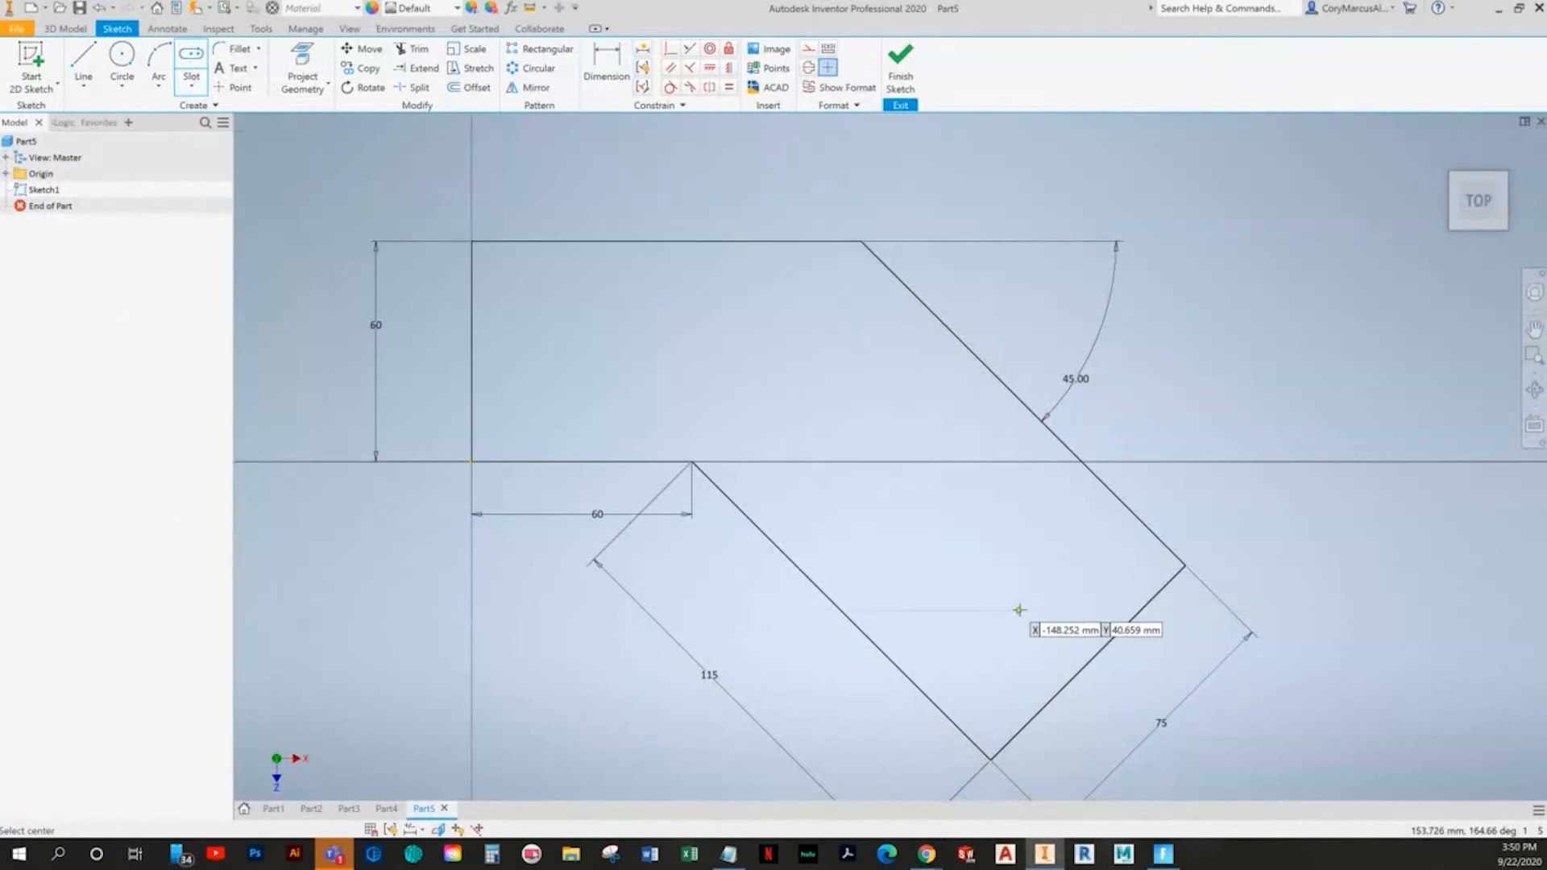
{"action": "left_click", "coordinate": [1027, 610]}
{"action": "left_click", "coordinate": [872, 454]}
{"action": "left_click", "coordinate": [1047, 575]}
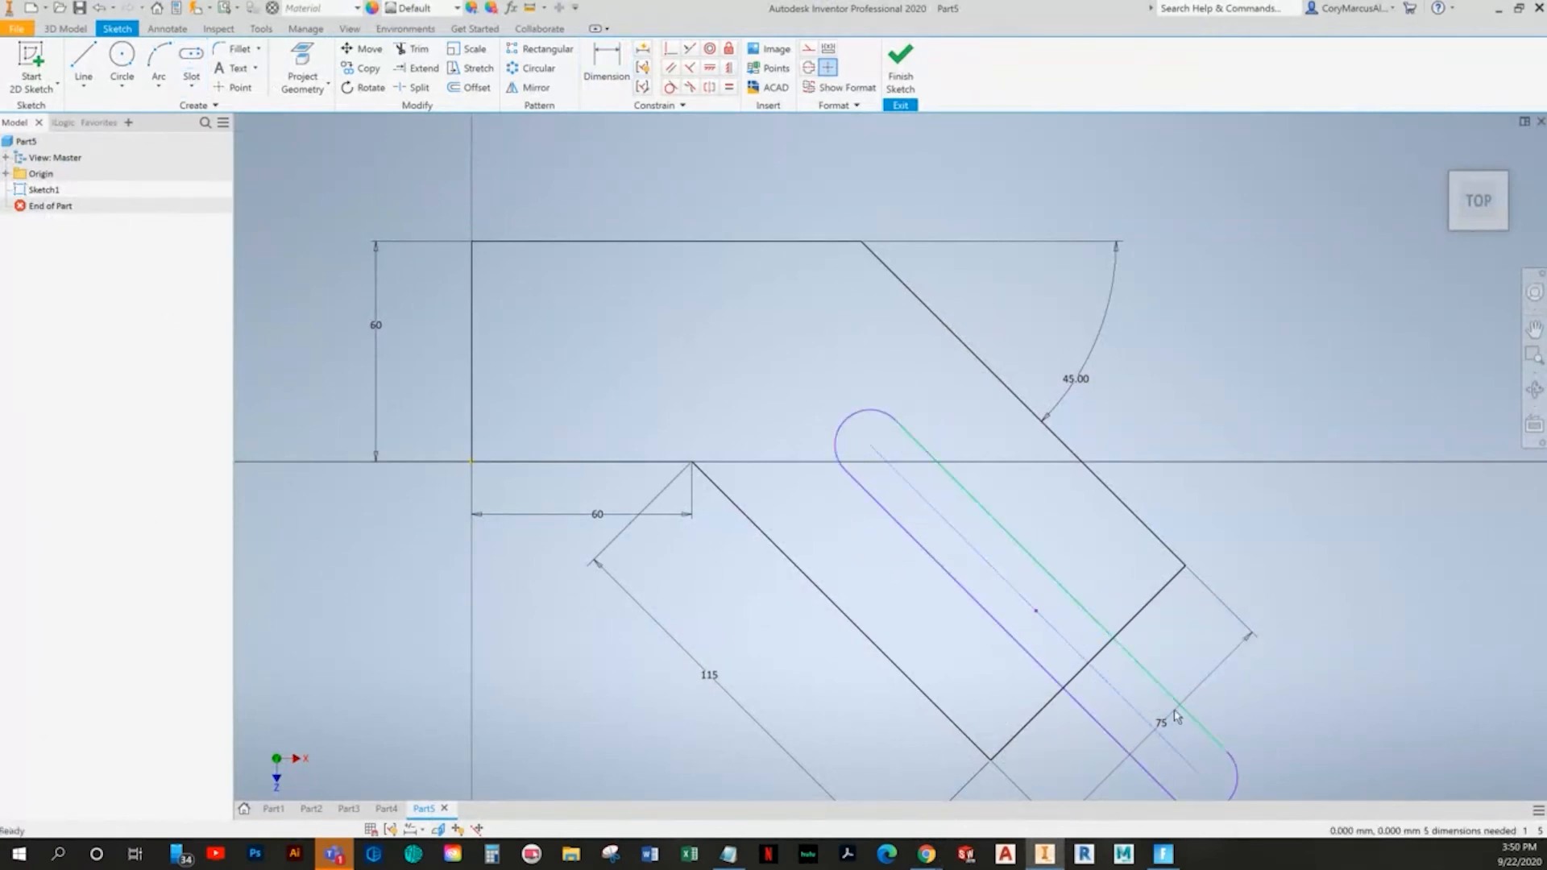
{"action": "left_click_drag", "start_coordinate": [1202, 783], "coordinate": [979, 556]}
- Dimension the slot's length between its arc centers at 50 mm
{"action": "middle_click_drag", "start_coordinate": [1158, 449], "coordinate": [999, 366]}
{"action": "key", "text": "d"}
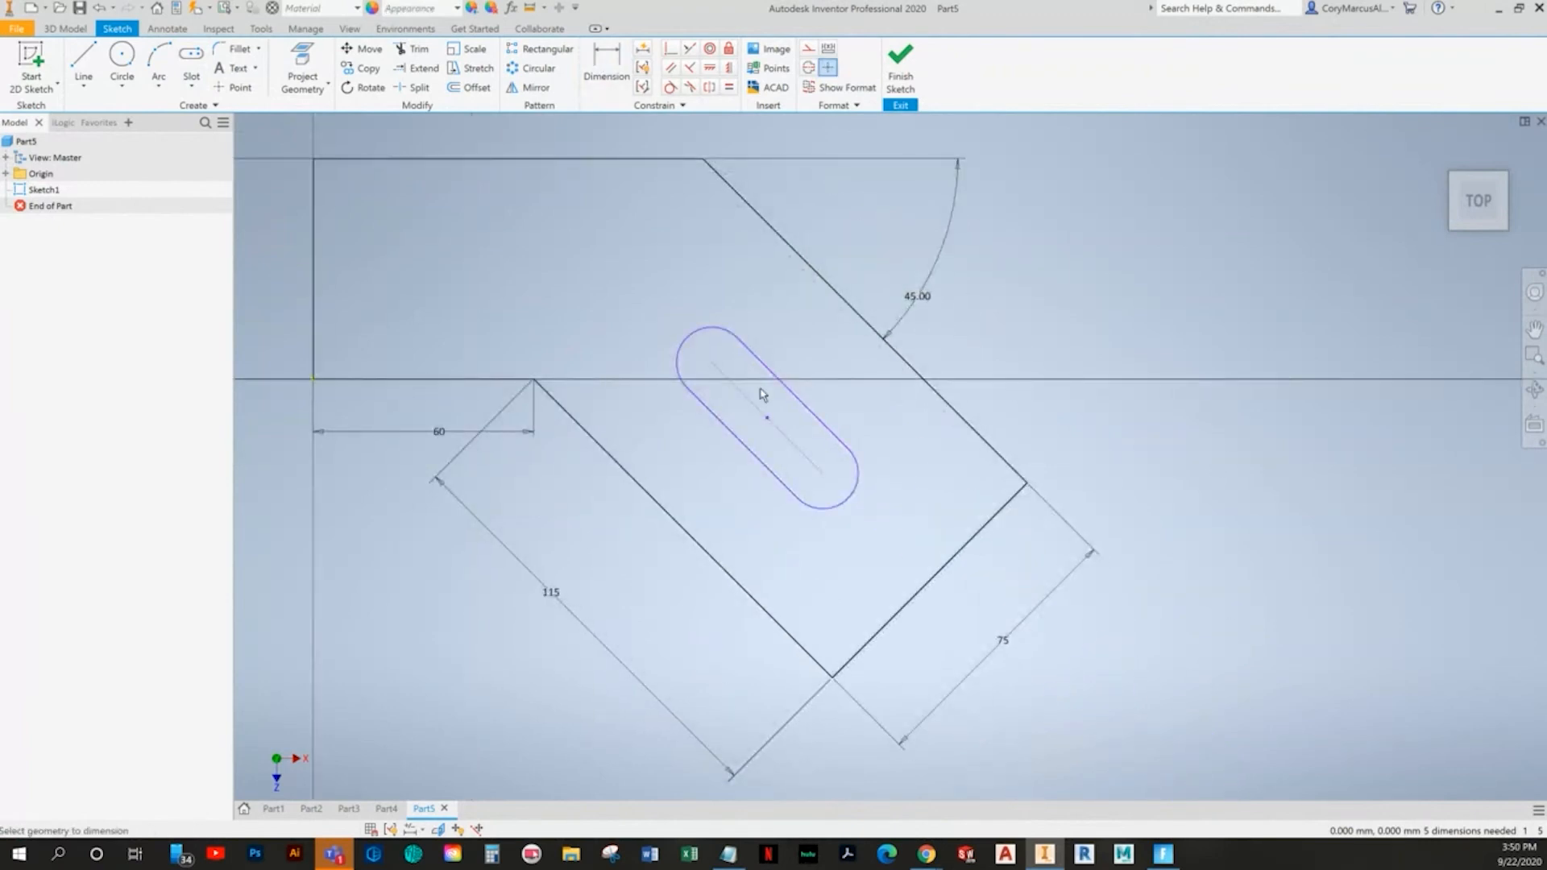
{"action": "left_click", "coordinate": [796, 448]}
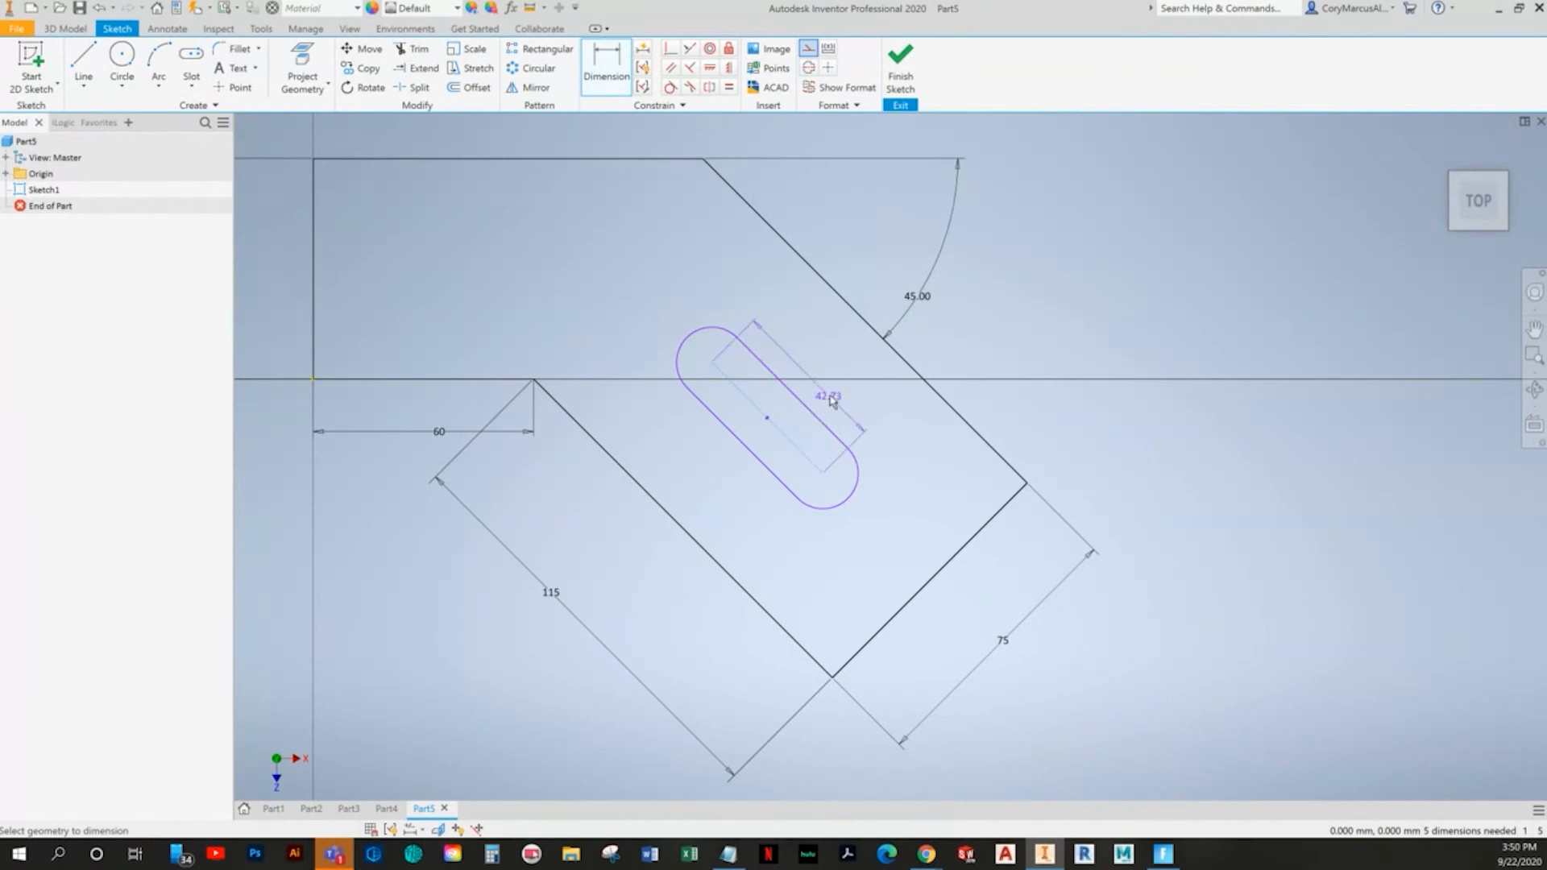
{"action": "left_click", "coordinate": [828, 366]}
{"action": "key", "text": "alt+Tab"}
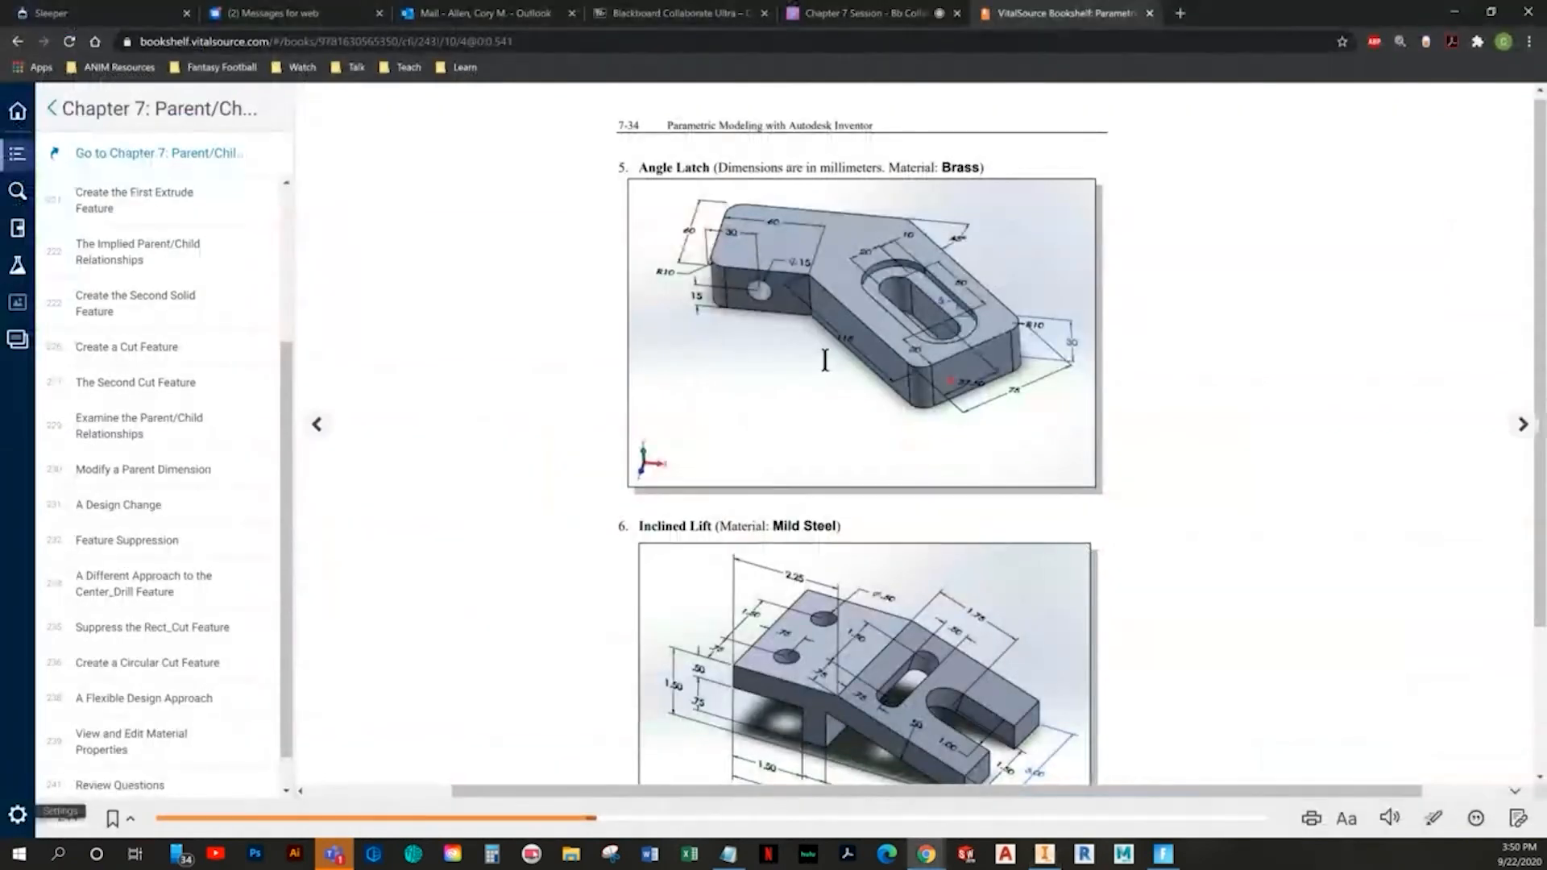
{"action": "key", "text": "alt+Tab"}
{"action": "type", "text": "20"}
{"action": "key", "text": "Return"}
- Dimension the distance from the slot's lower arc center to the leg's end edge at 30 mm
{"action": "key", "text": "alt+Tab"}
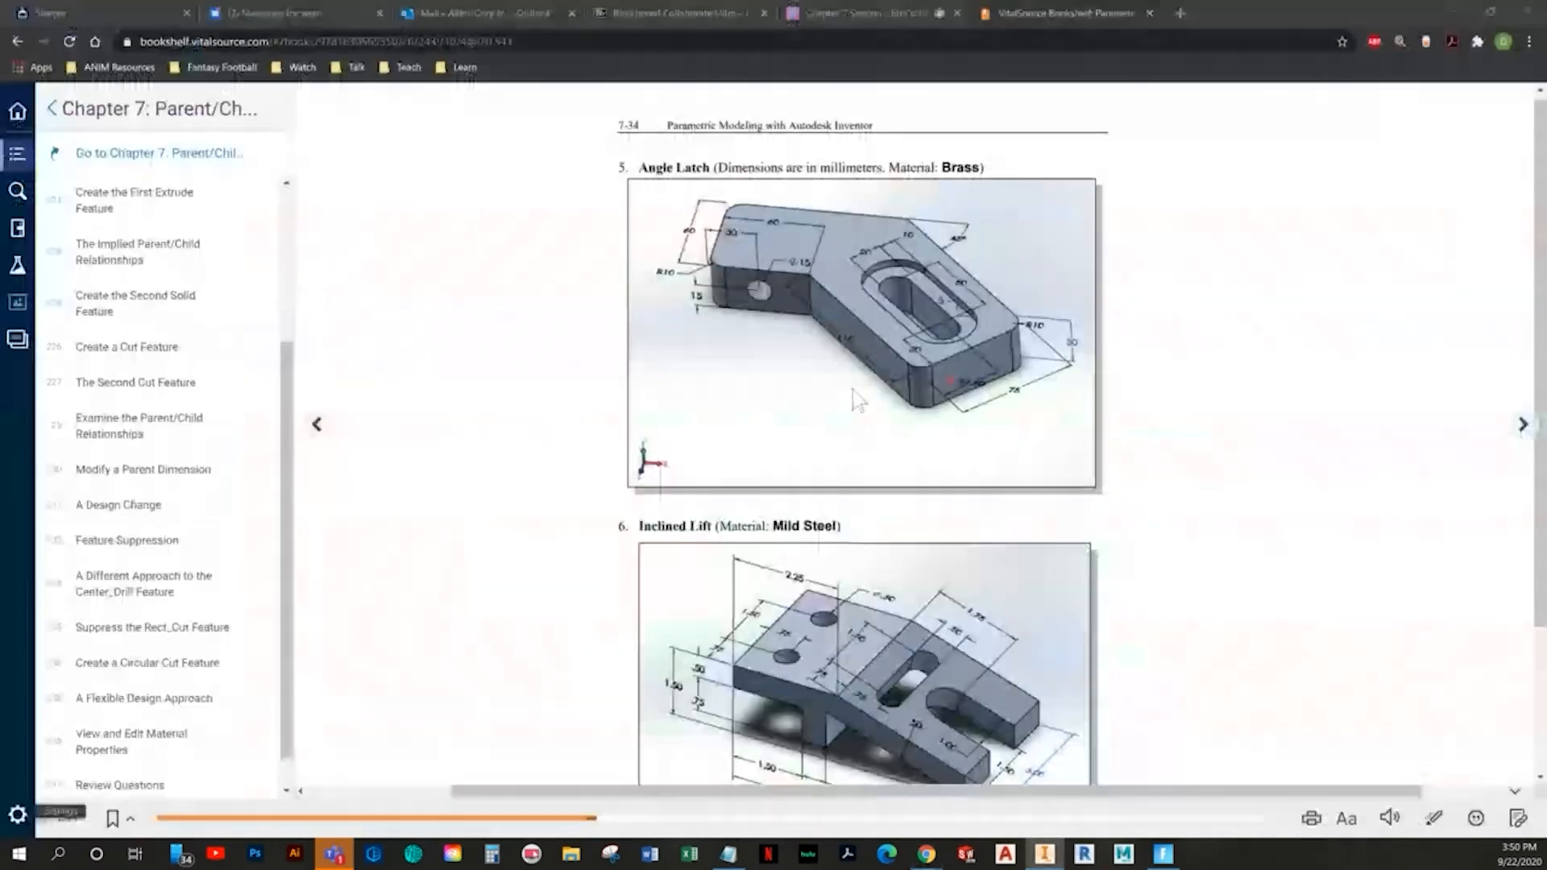
{"action": "key", "text": "alt+Tab"}
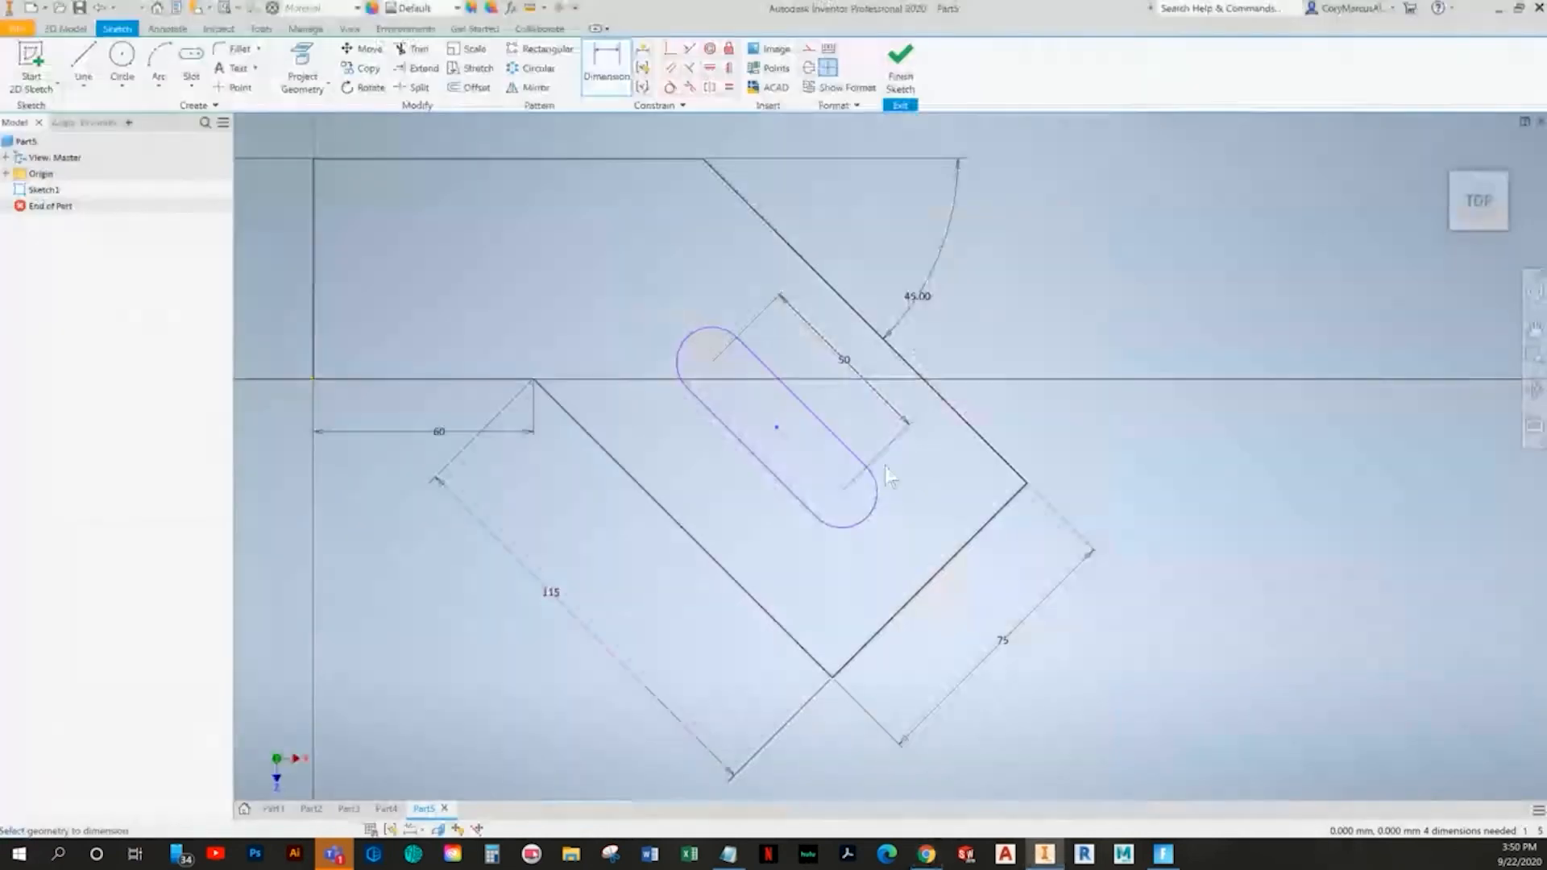
{"action": "left_click", "coordinate": [973, 537]}
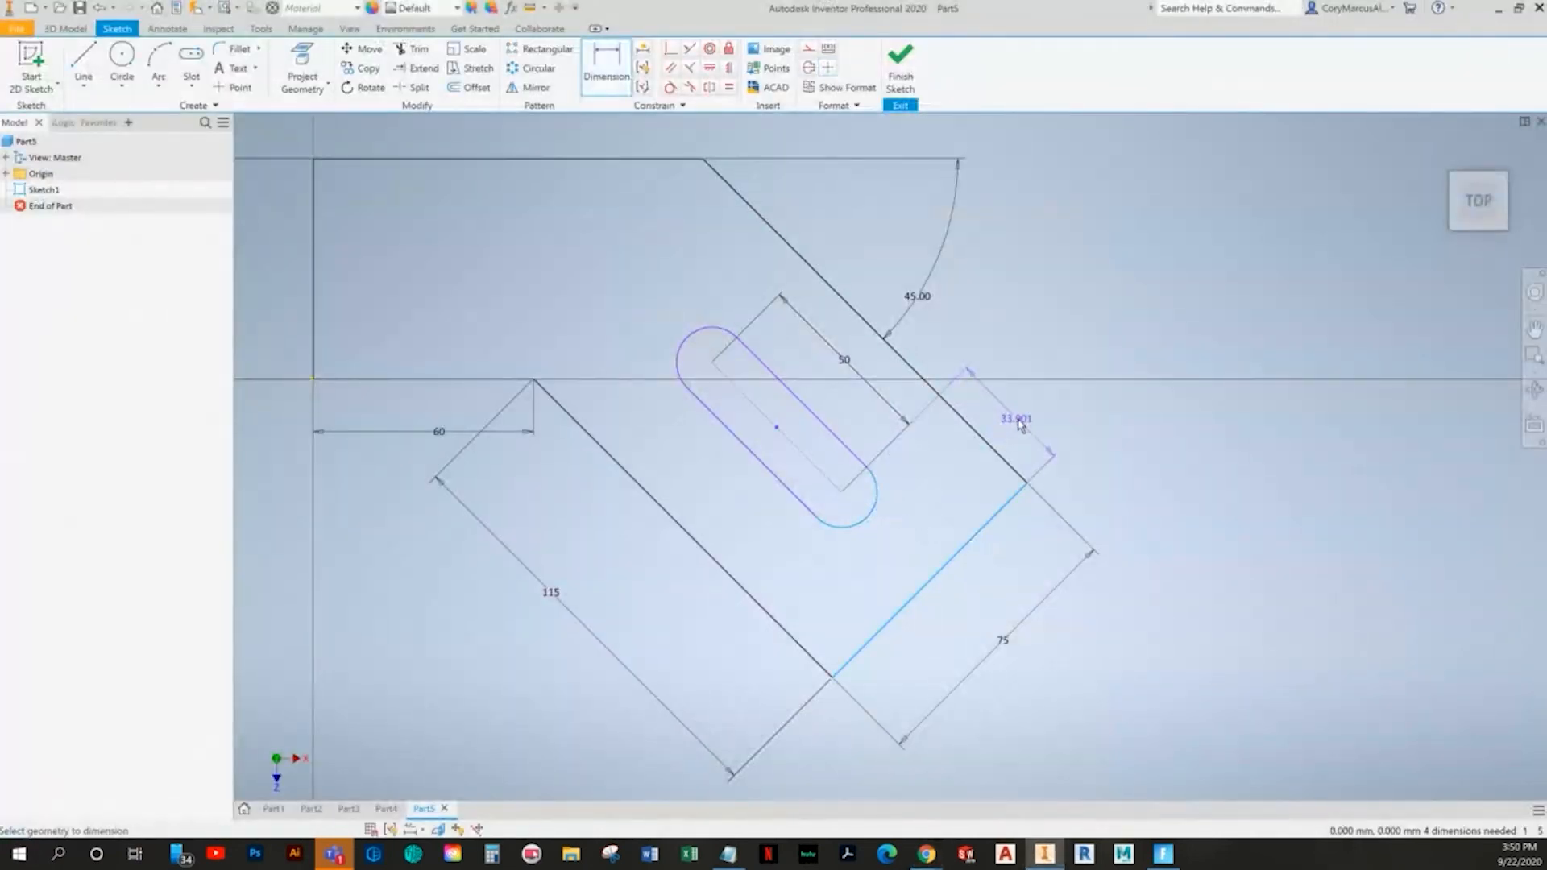
{"action": "left_click", "coordinate": [1020, 422]}
{"action": "type", "text": "30"}
{"action": "key", "text": "Return"}
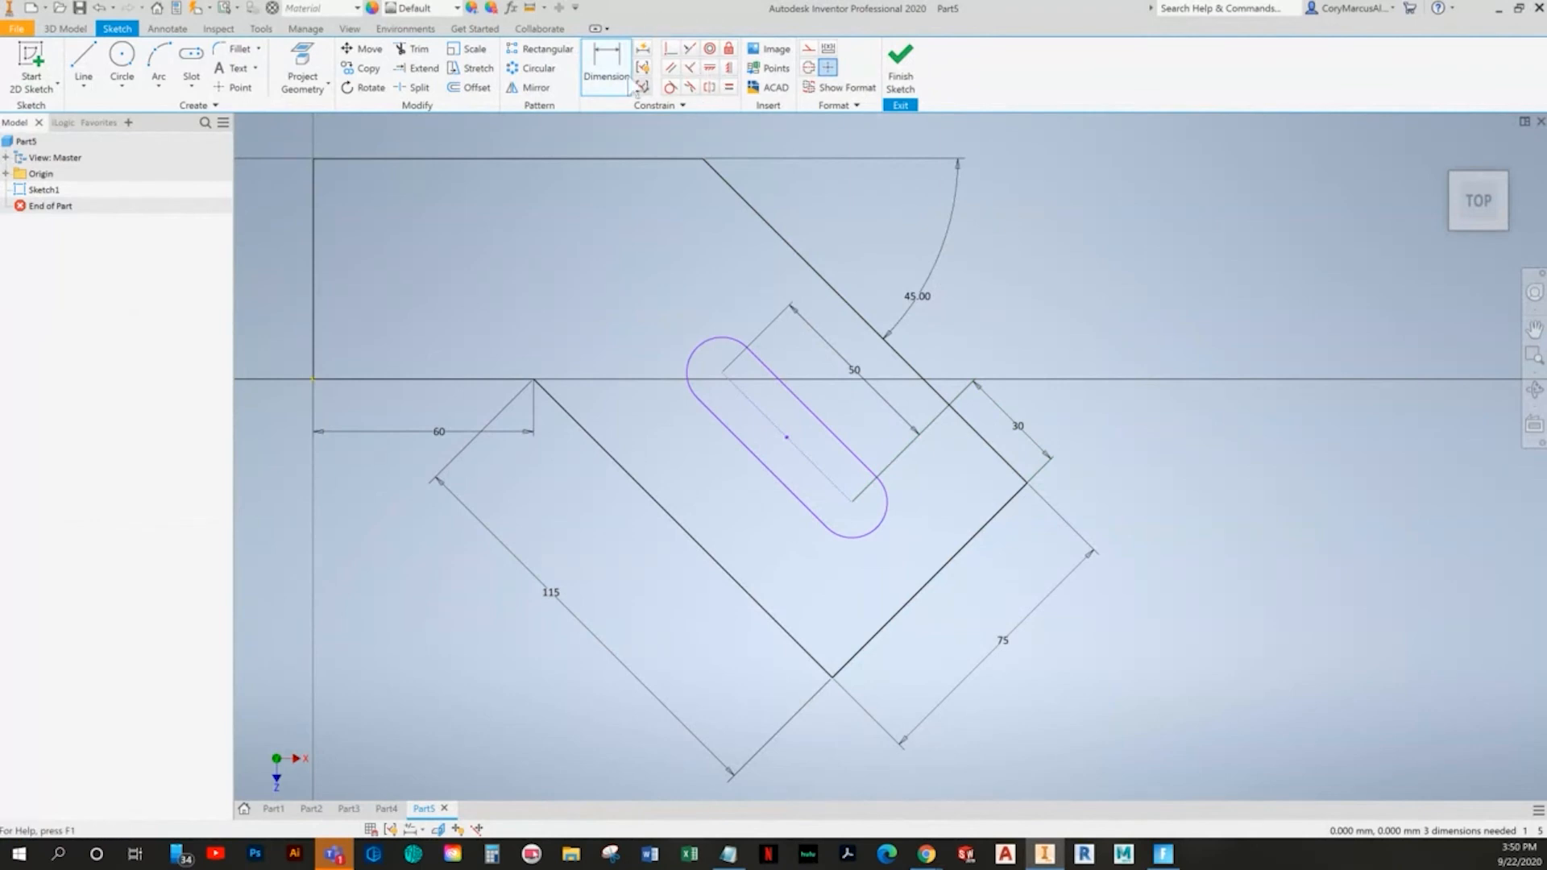
- Dimension the slot's lower arc center from the leg's lower sloping edge as half the 75 mm width, using d1/2
{"action": "key", "text": "alt+Tab"}
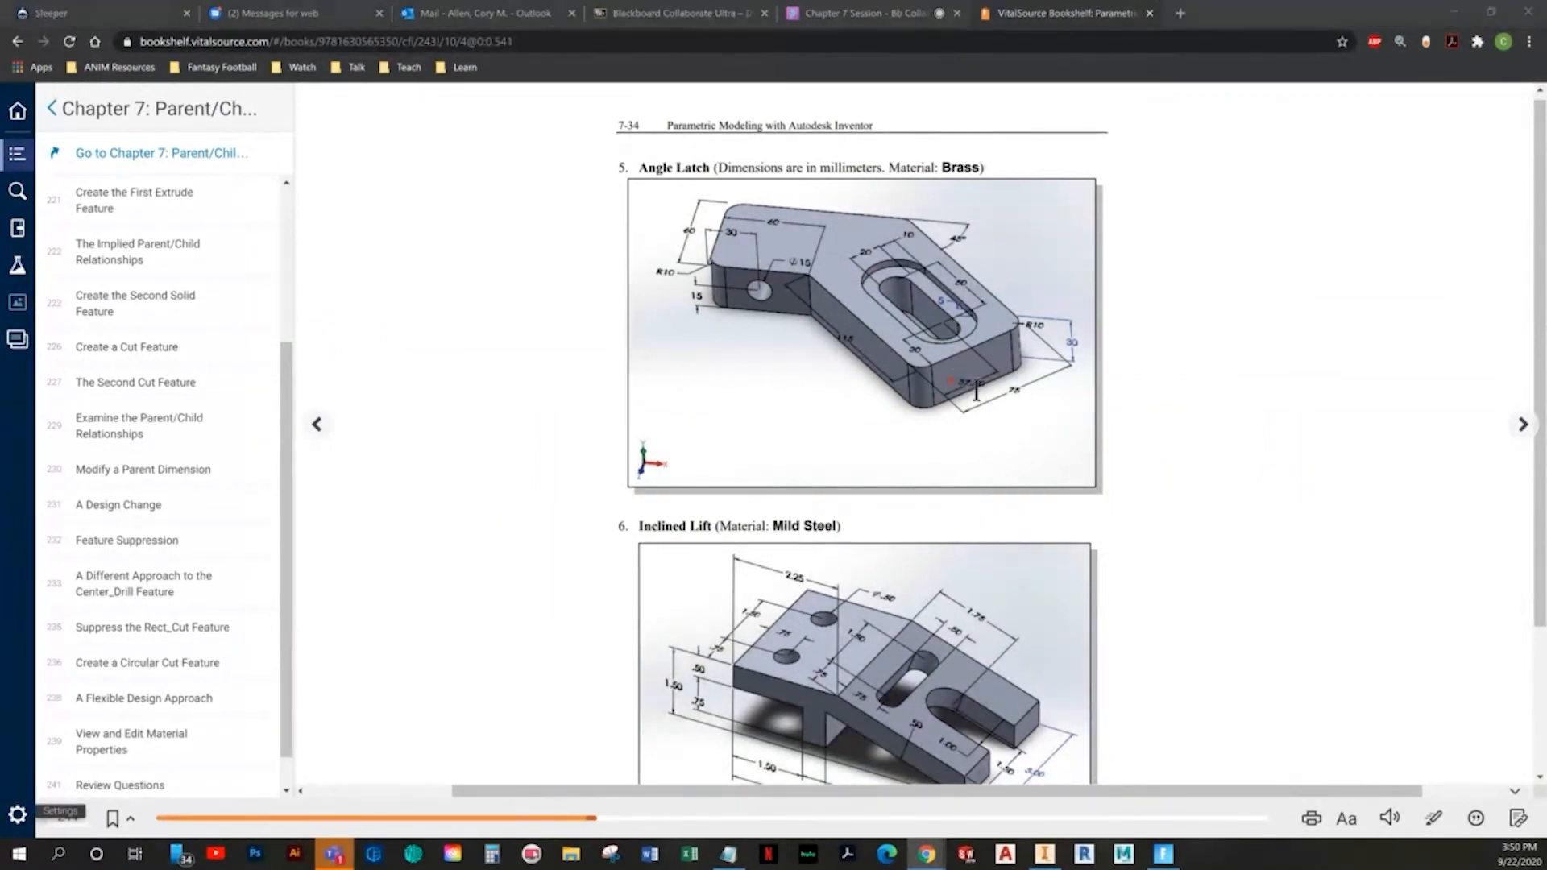
{"action": "key", "text": "alt+Tab"}
{"action": "left_click", "coordinate": [855, 502]}
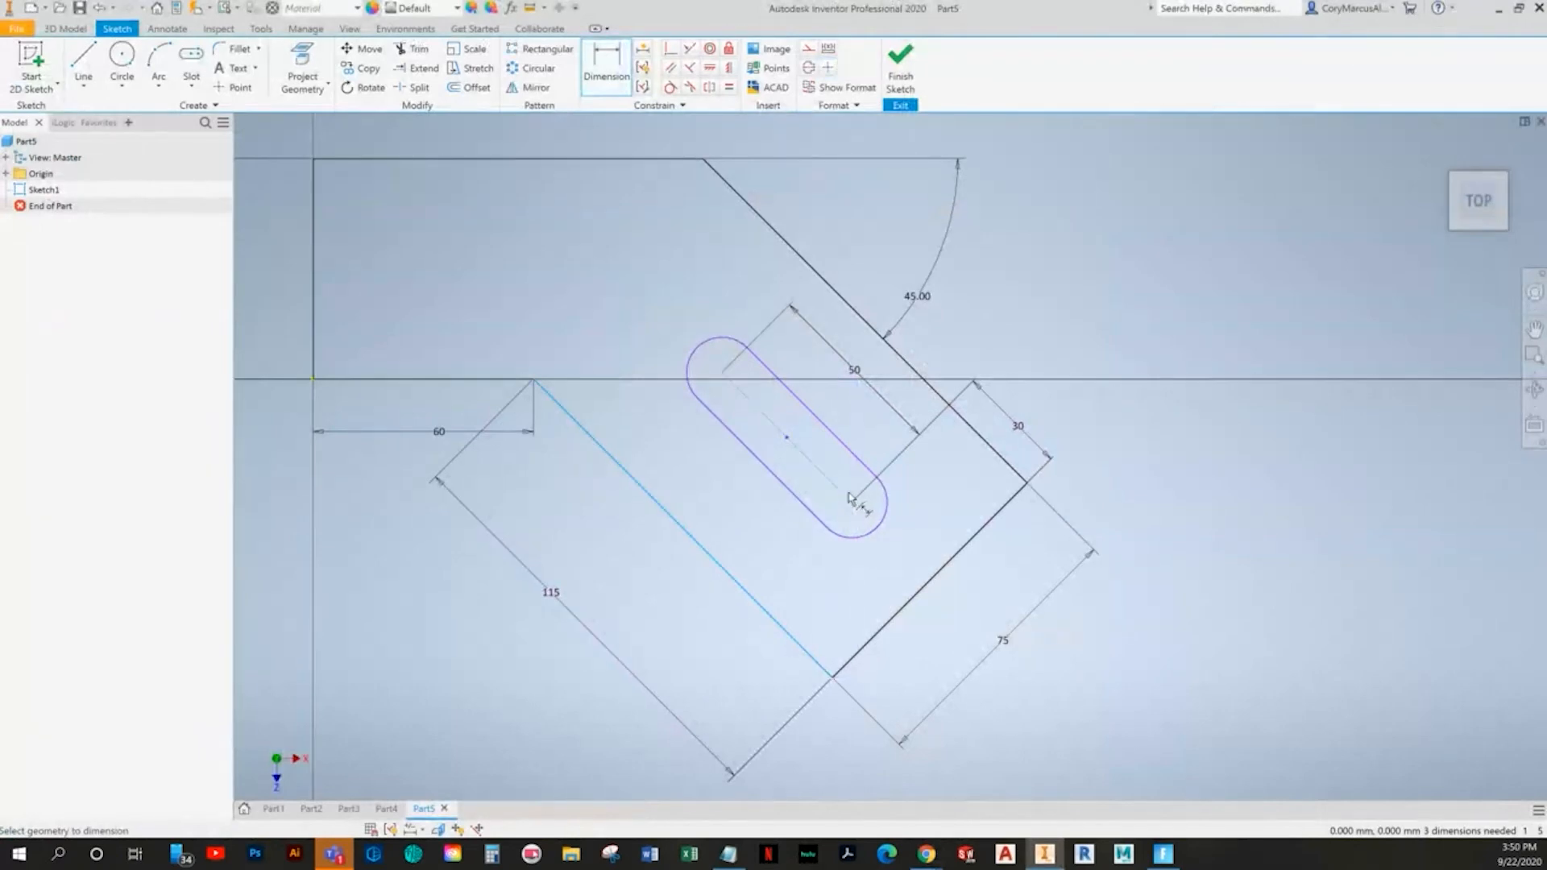
{"action": "left_click", "coordinate": [919, 590]}
{"action": "left_click", "coordinate": [910, 649]}
{"action": "type", "text": "d1/2"}
{"action": "key", "text": "Return"}
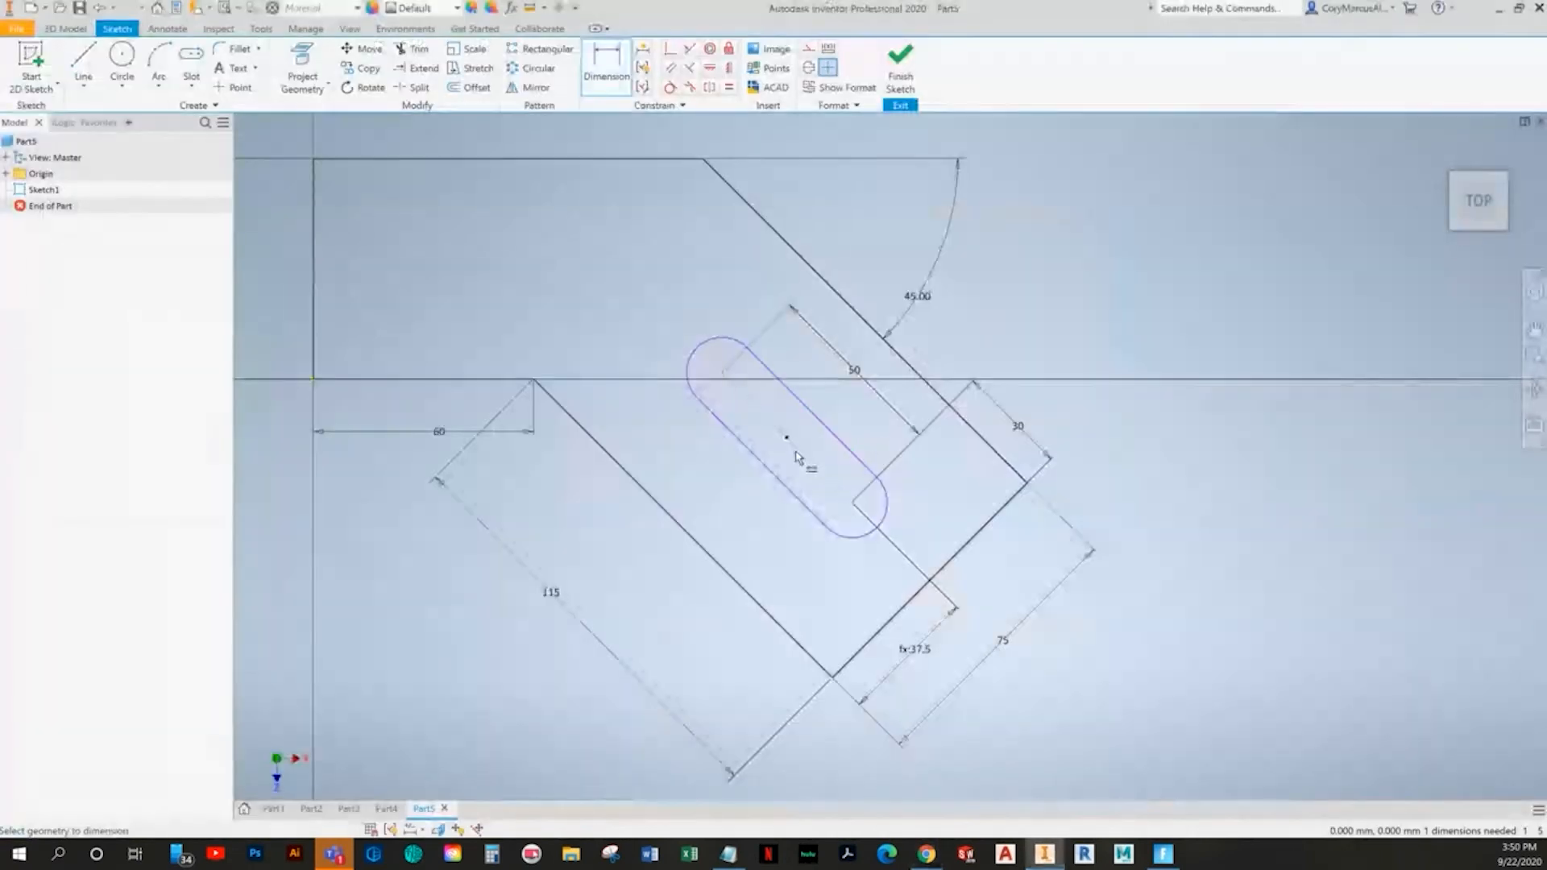
- Dimension the slot's width at 20 mm
{"action": "left_click", "coordinate": [770, 469]}
{"action": "left_click", "coordinate": [657, 318]}
{"action": "key", "text": "Return"}
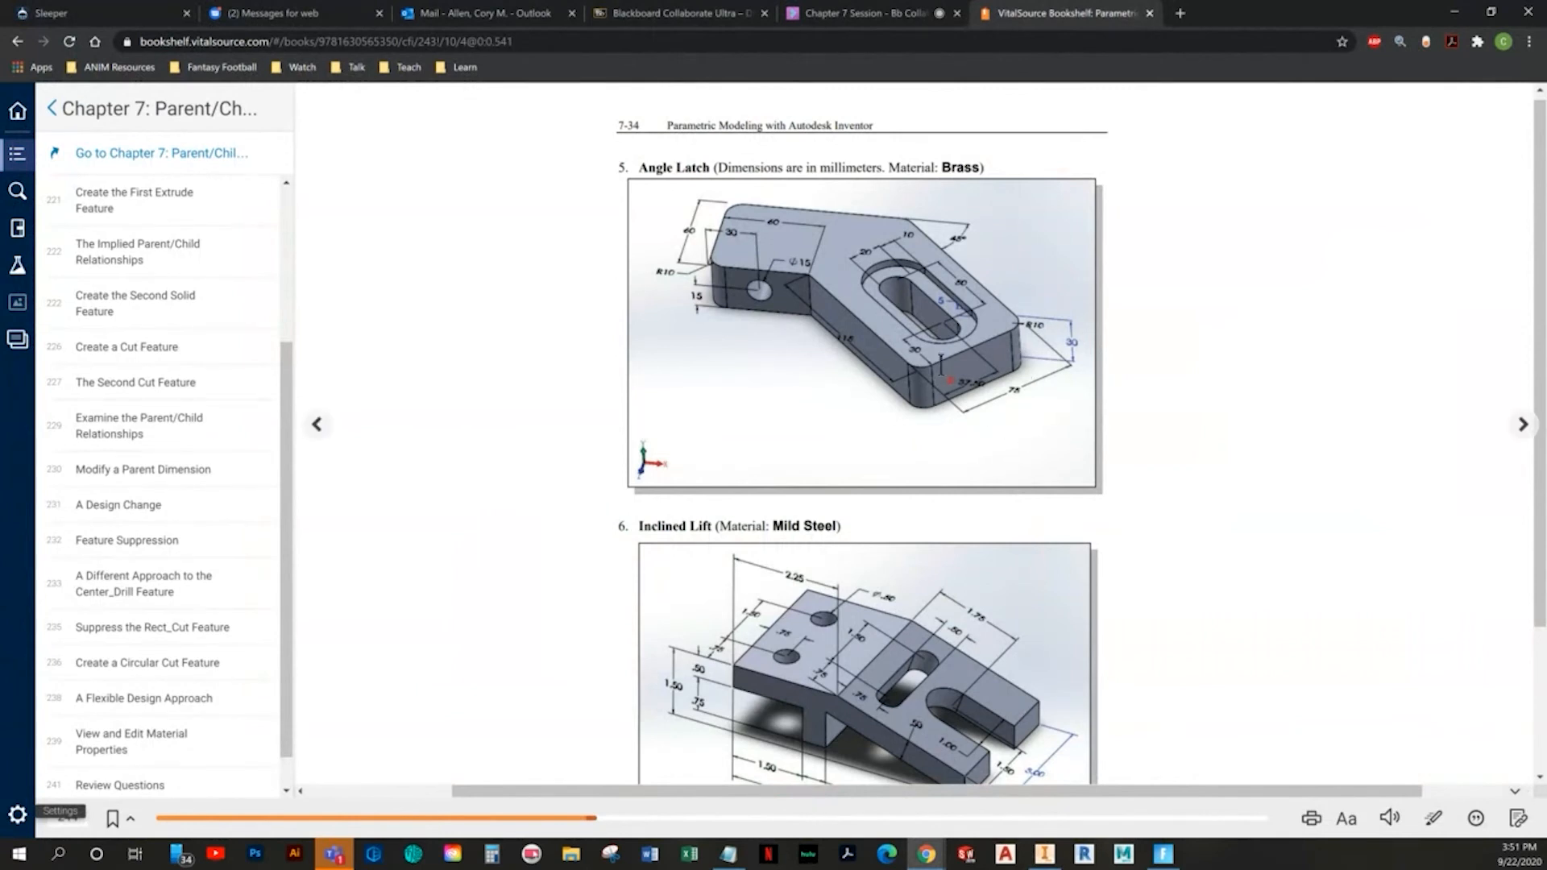
- Extrude the latch profile 30 mm in the flipped direction, keeping the slot open
{"action": "key", "text": "alt+Tab"}
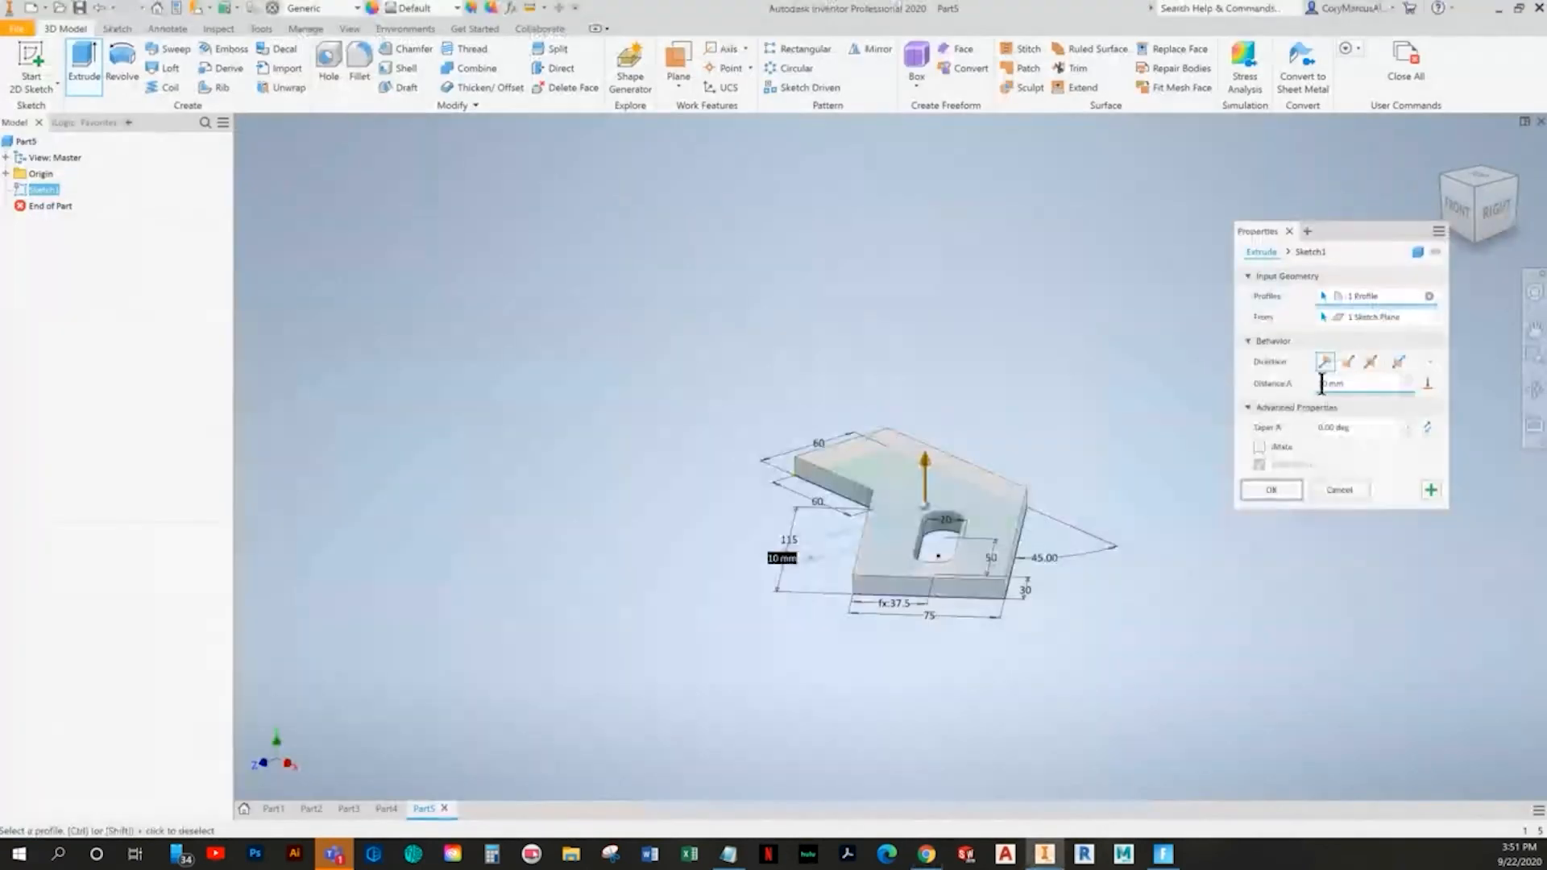
{"action": "left_click", "coordinate": [1336, 384]}
{"action": "key", "text": "BackSpace"}
{"action": "key", "text": "BackSpace"}
{"action": "key", "text": "BackSpace"}
{"action": "key", "text": "BackSpace"}
{"action": "key", "text": "BackSpace"}
{"action": "type", "text": "30"}
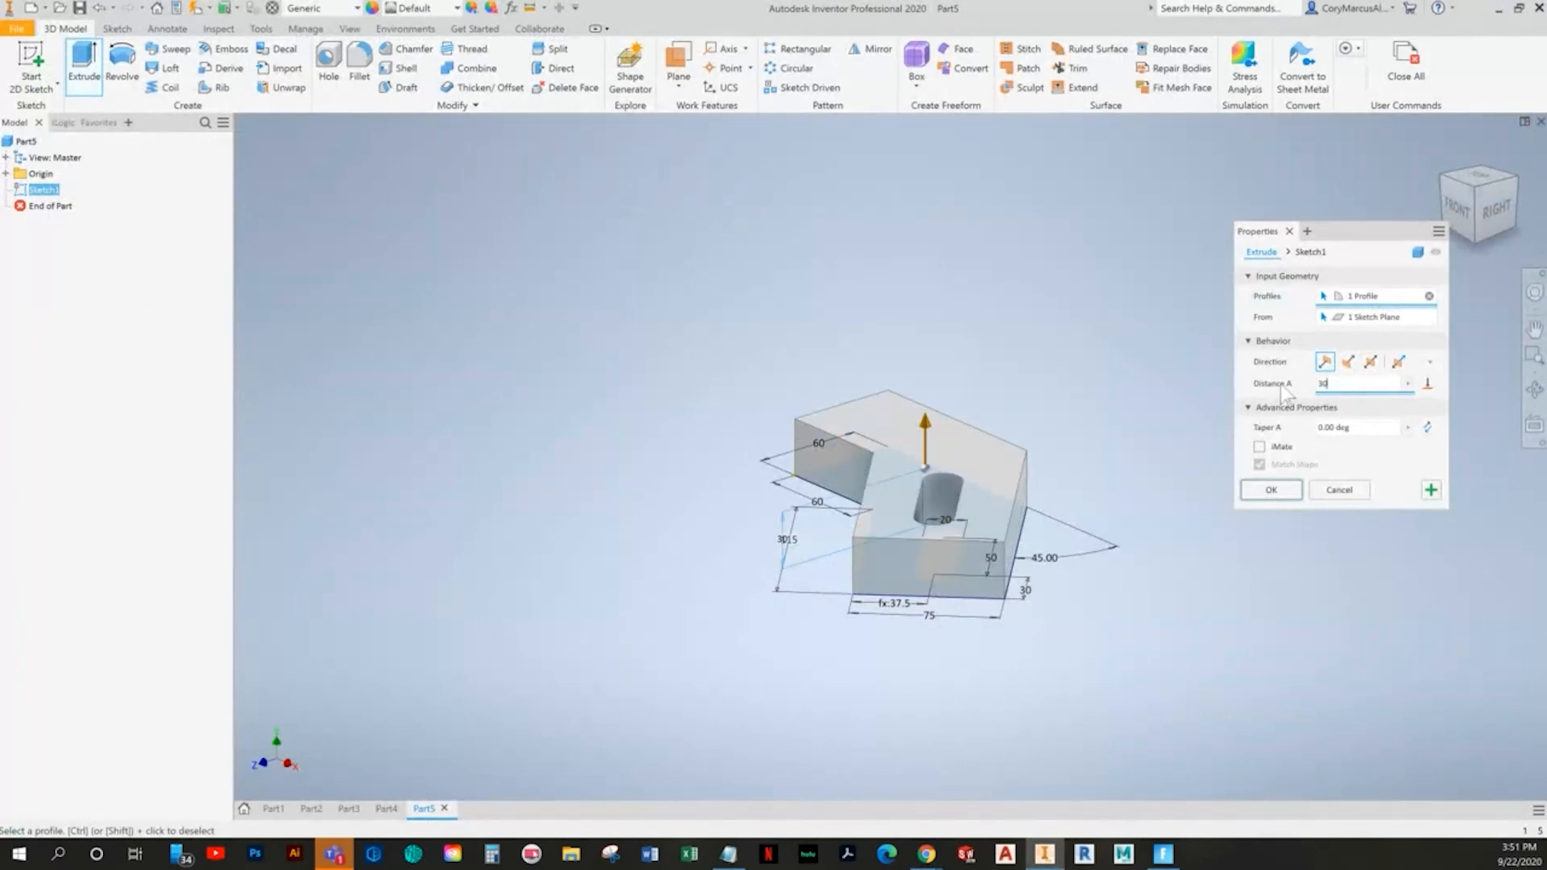
{"action": "left_click", "coordinate": [1348, 362]}
{"action": "left_click", "coordinate": [1271, 490]}
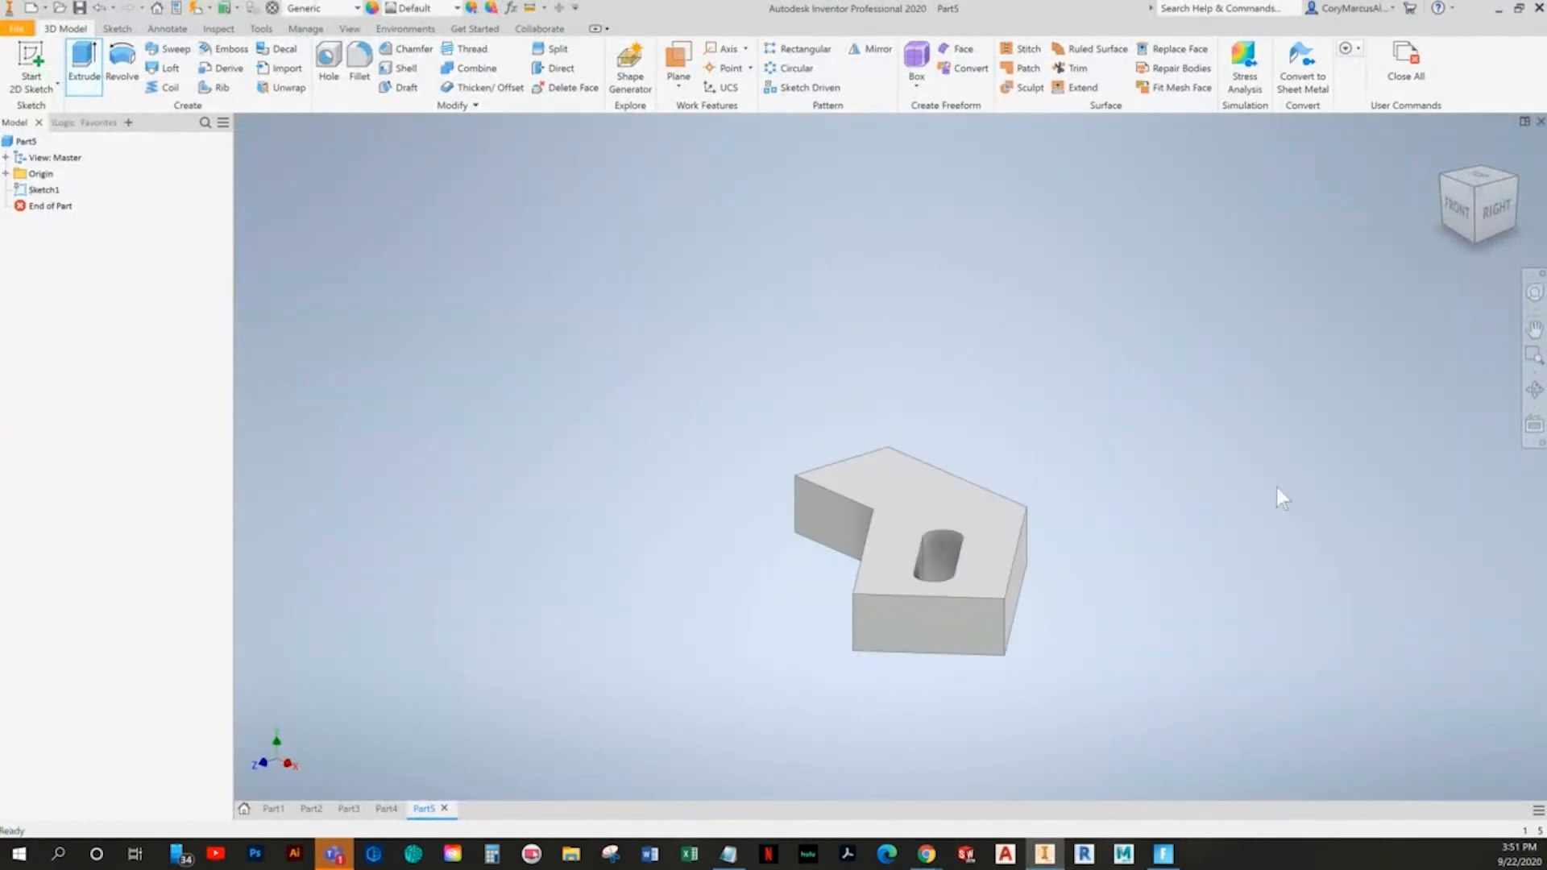
- Start a sketch on the front face of the short leg and draw a circle inside it
{"action": "left_click", "coordinate": [1450, 220]}
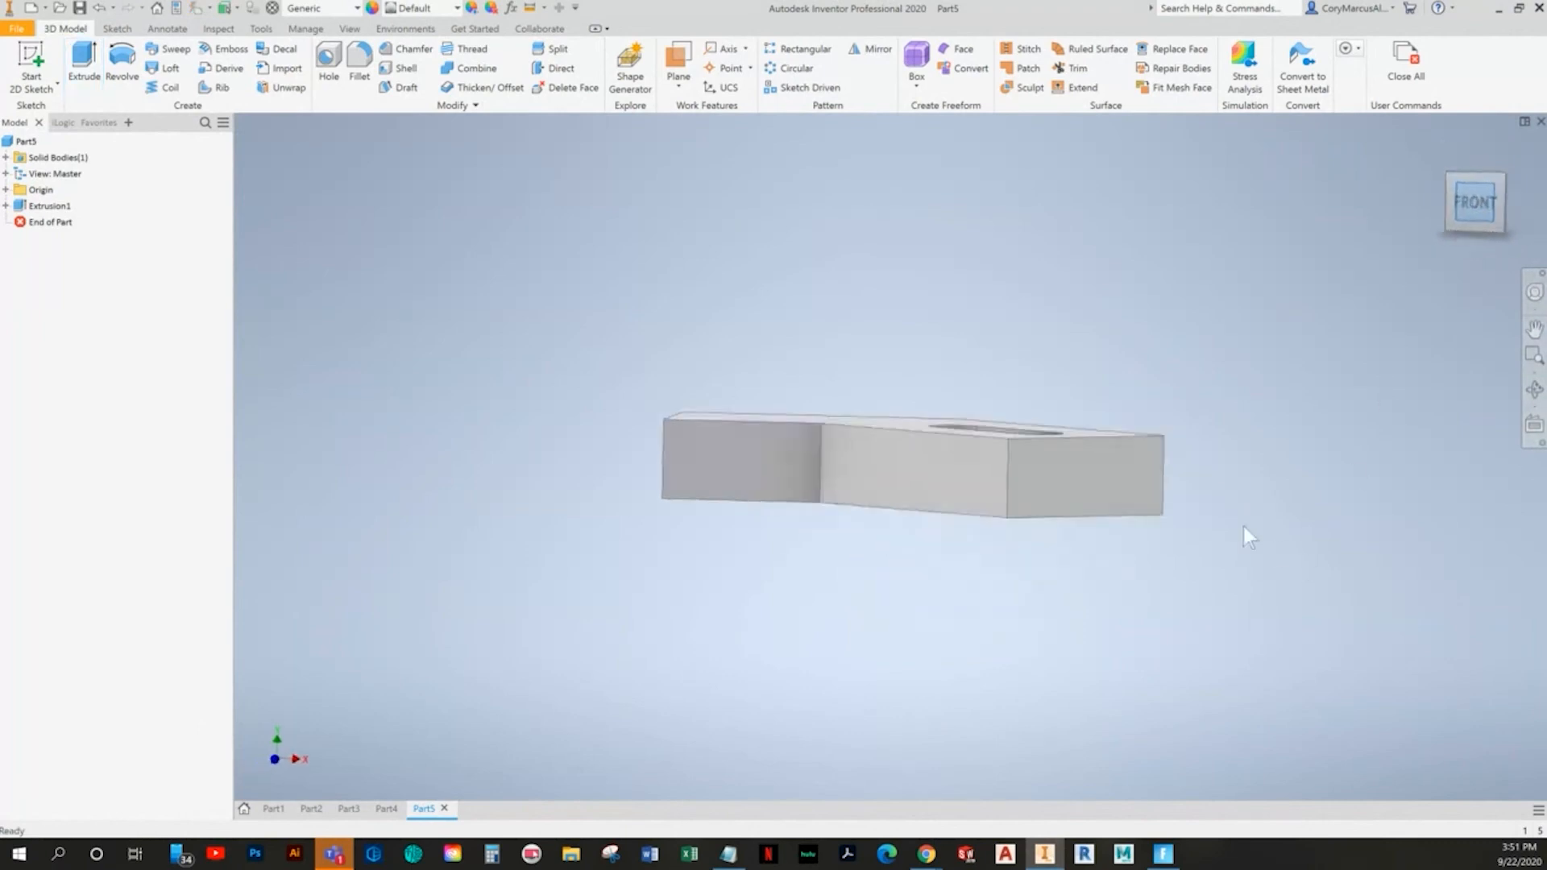
{"action": "key", "text": "alt+Tab"}
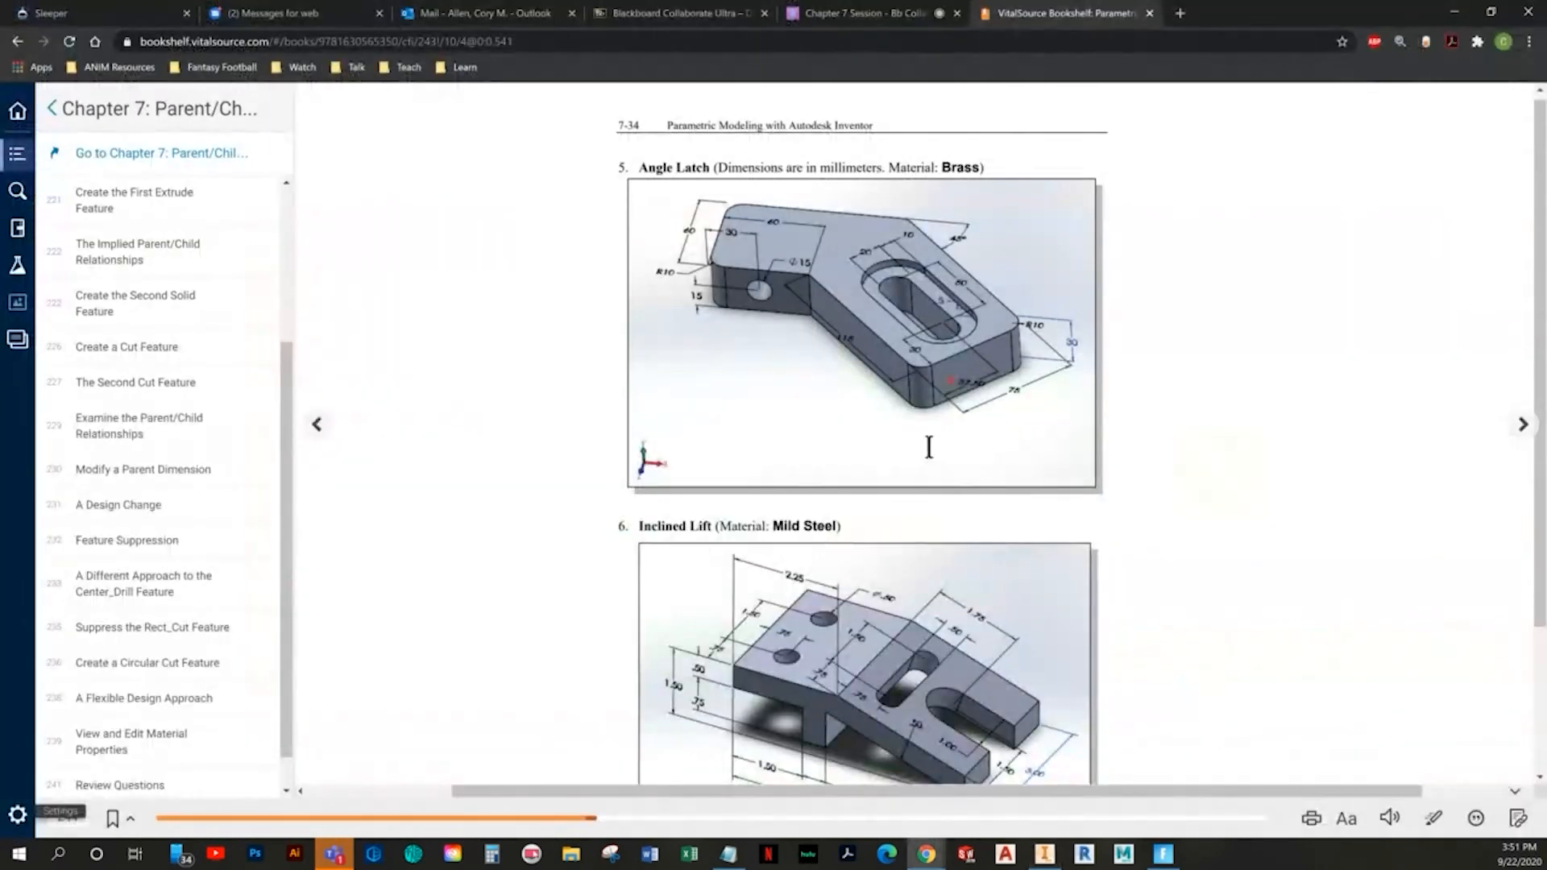
{"action": "key", "text": "alt+Tab"}
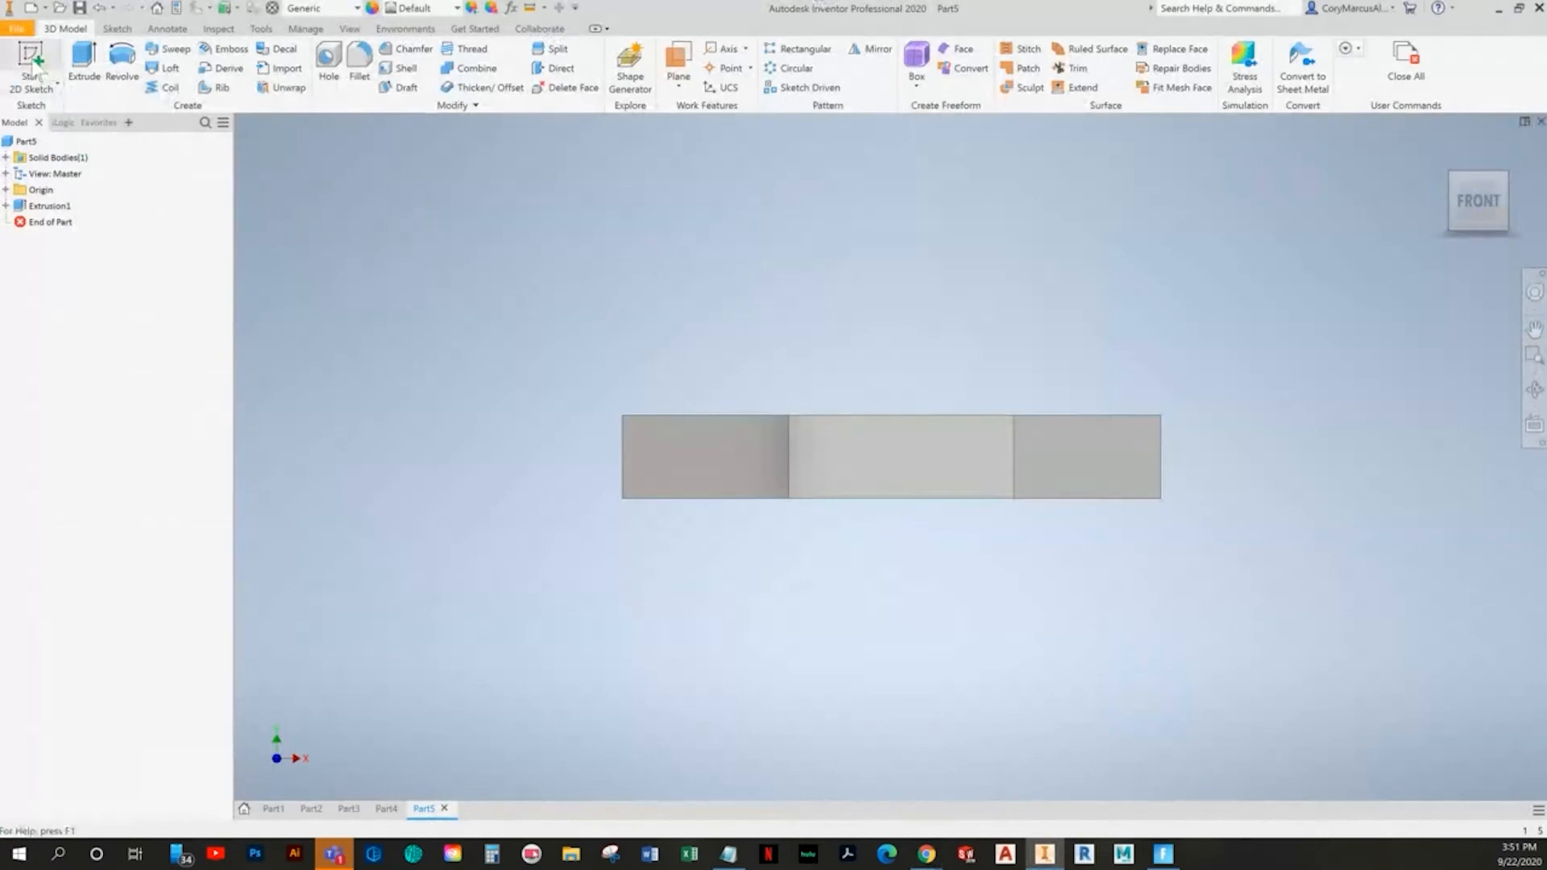
{"action": "key", "text": "F6"}
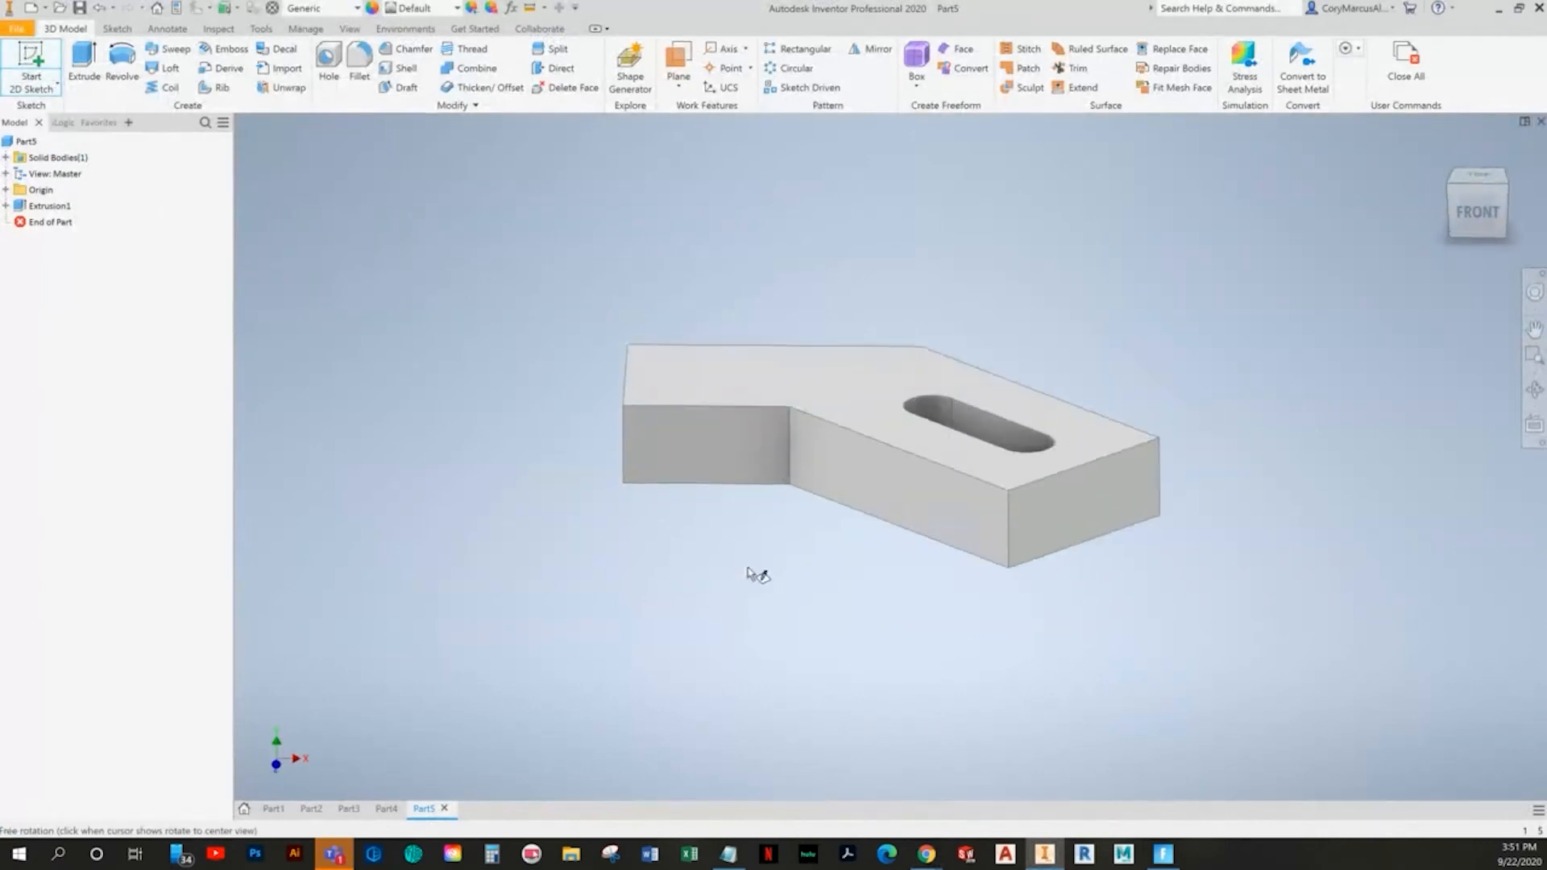
{"action": "left_click", "coordinate": [721, 468]}
{"action": "scroll", "coordinate": [1071, 567], "scroll_direction": "up", "scroll_amount": 5}
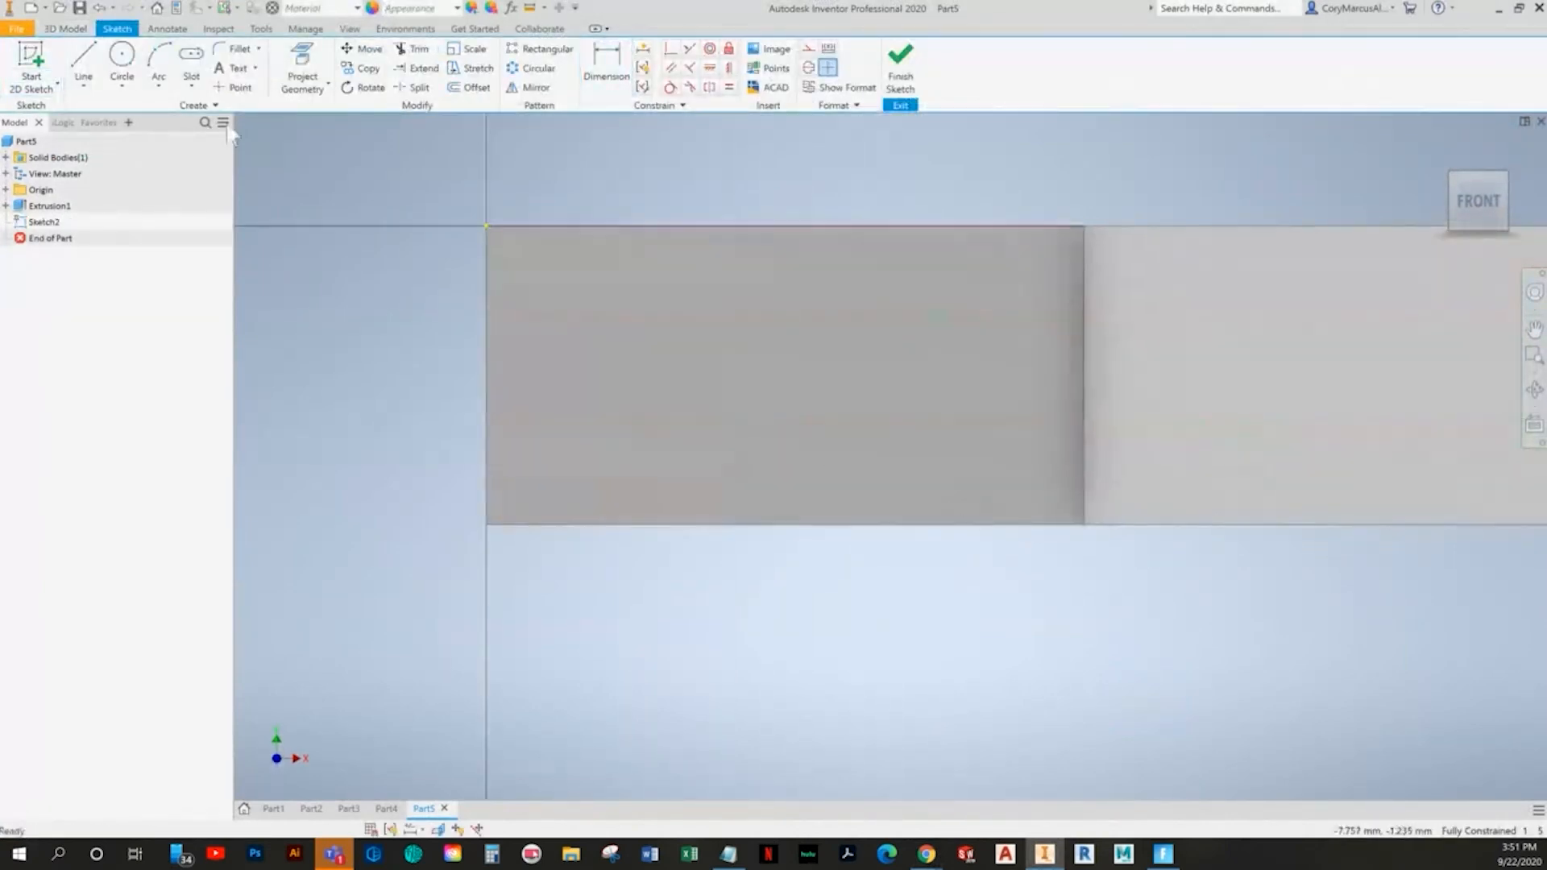
{"action": "key", "text": "c"}
{"action": "left_click", "coordinate": [760, 355]}
{"action": "left_click", "coordinate": [650, 335]}
- Dimension the circle's center 15 mm above the face's lower edge
{"action": "key", "text": "alt+Tab"}
{"action": "key", "text": "alt+Tab"}
{"action": "key", "text": "d"}
{"action": "left_click", "coordinate": [591, 507]}
{"action": "left_click", "coordinate": [642, 438]}
{"action": "left_click", "coordinate": [397, 436]}
{"action": "type", "text": "15"}
{"action": "key", "text": "Return"}
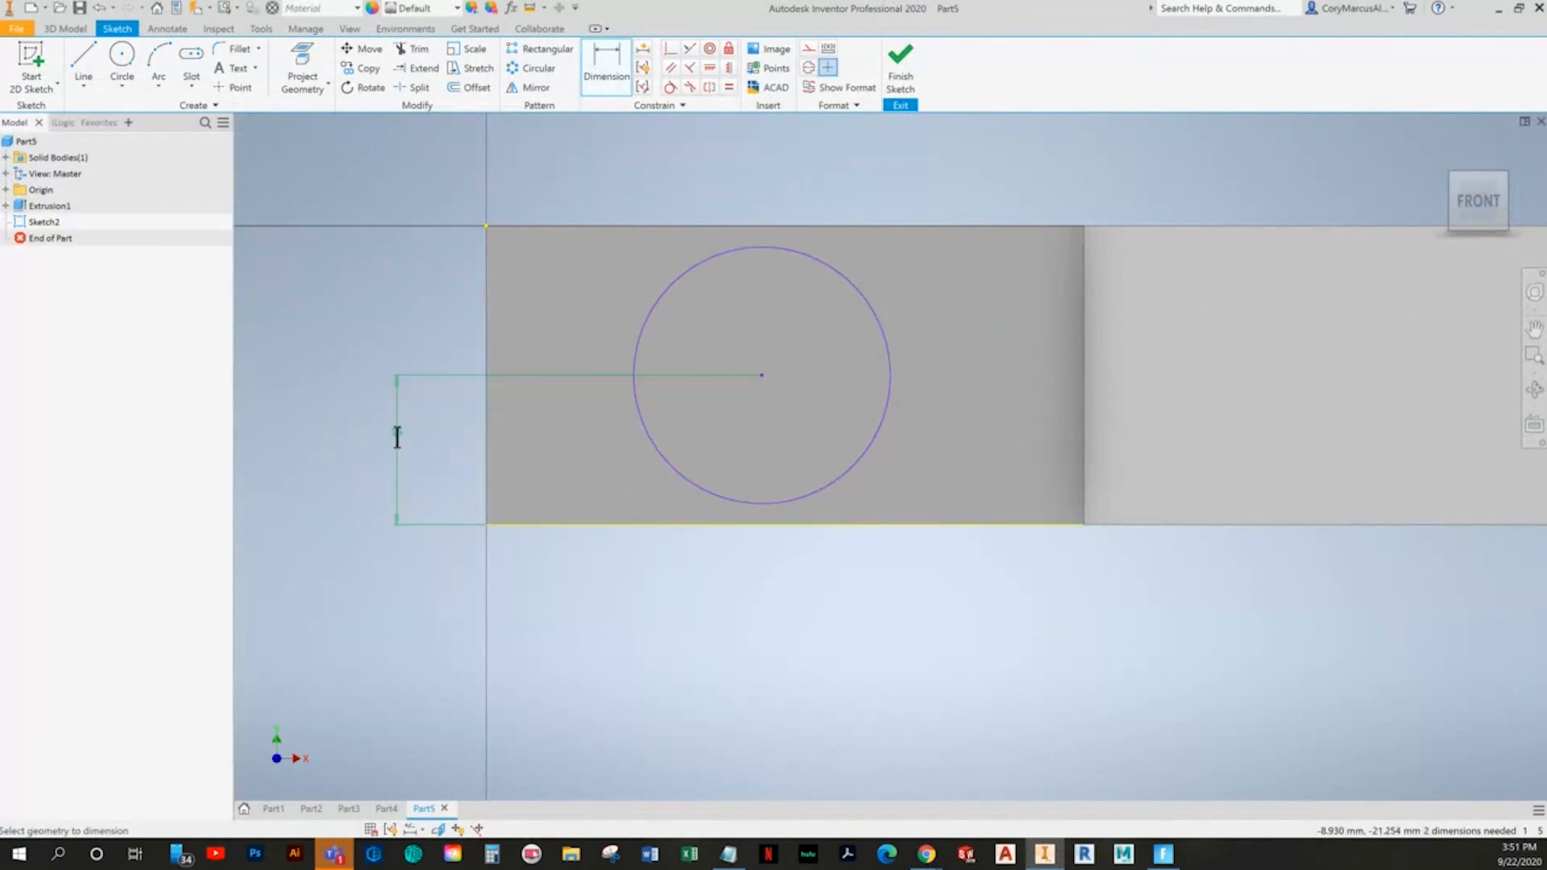
- Dimension the circle's center 30 mm from the outer vertical edge of the short leg's face
{"action": "key", "text": "alt+Tab"}
{"action": "key", "text": "alt+Tab"}
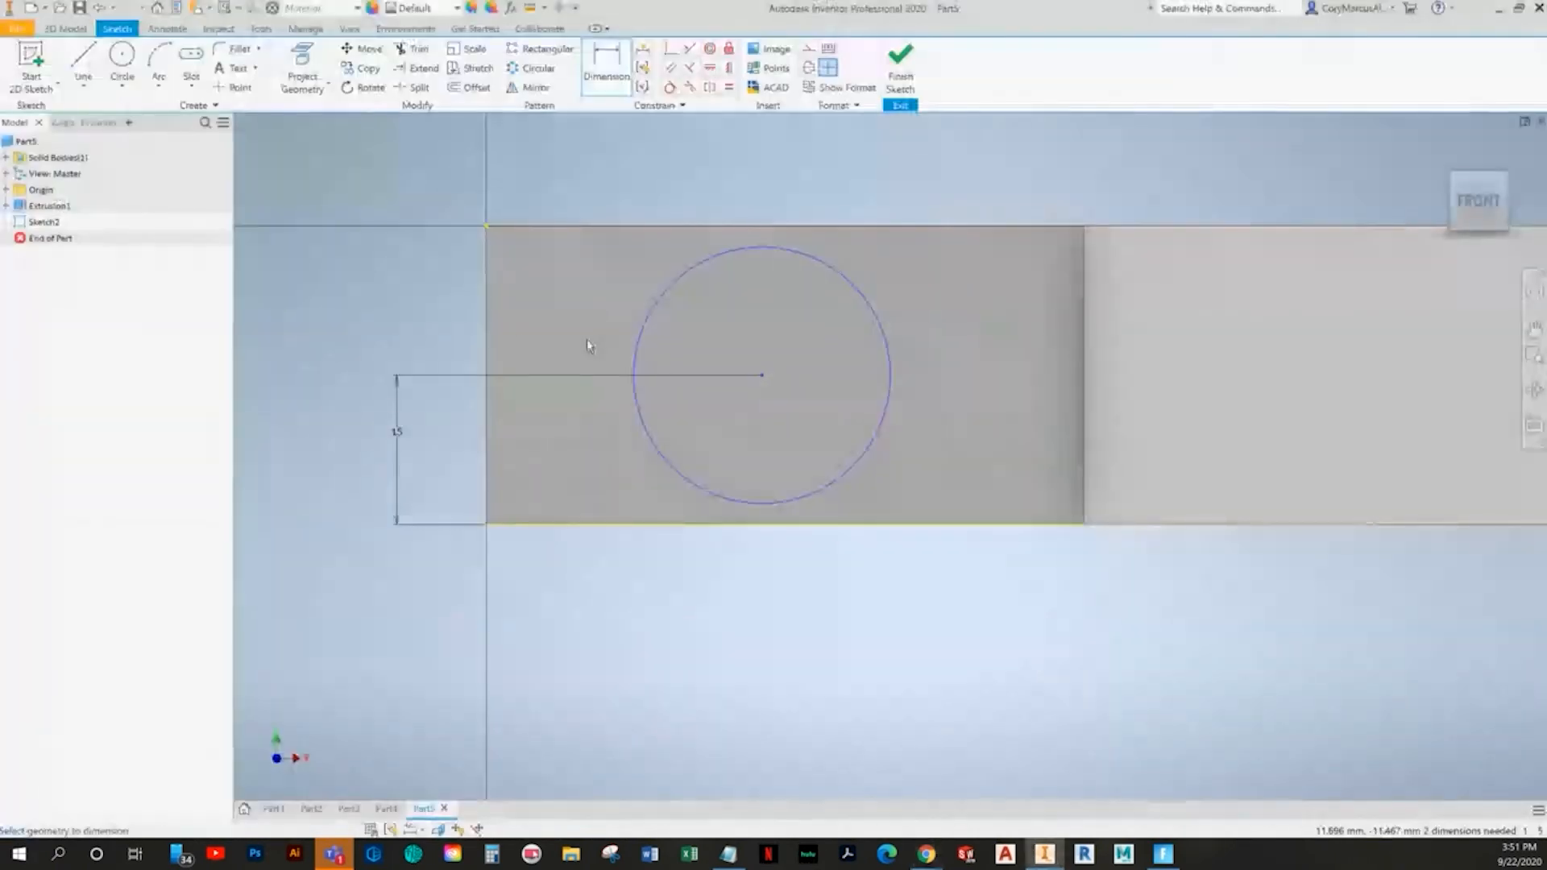
{"action": "left_click", "coordinate": [486, 338]}
{"action": "left_click", "coordinate": [640, 313]}
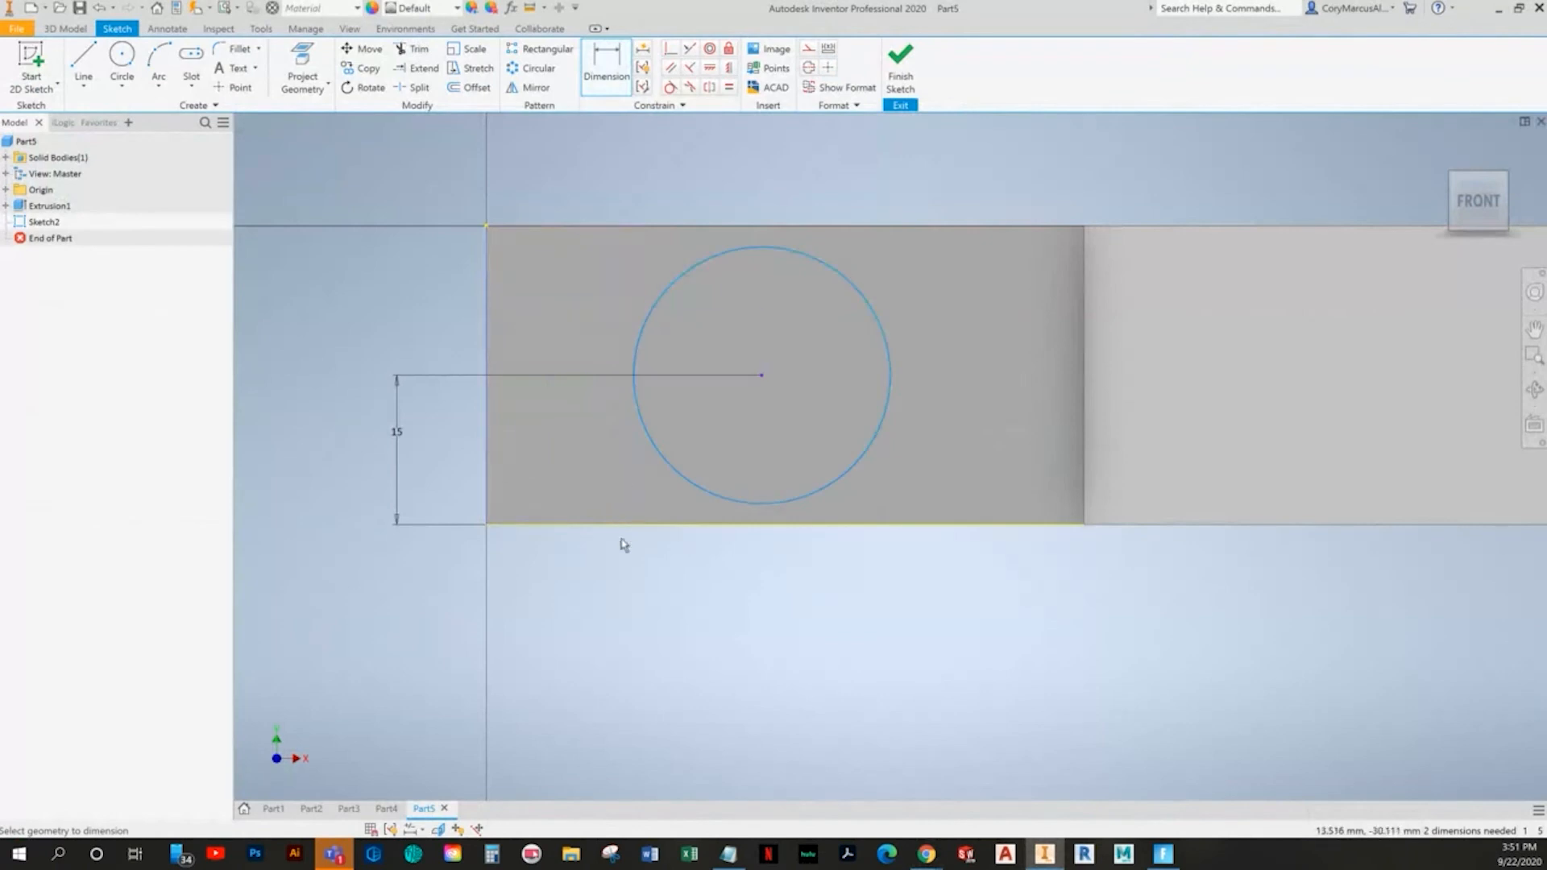
{"action": "left_click", "coordinate": [616, 610]}
{"action": "type", "text": "30"}
{"action": "key", "text": "Return"}
- Set the circle's diameter to 15 mm
{"action": "key", "text": "alt+Tab"}
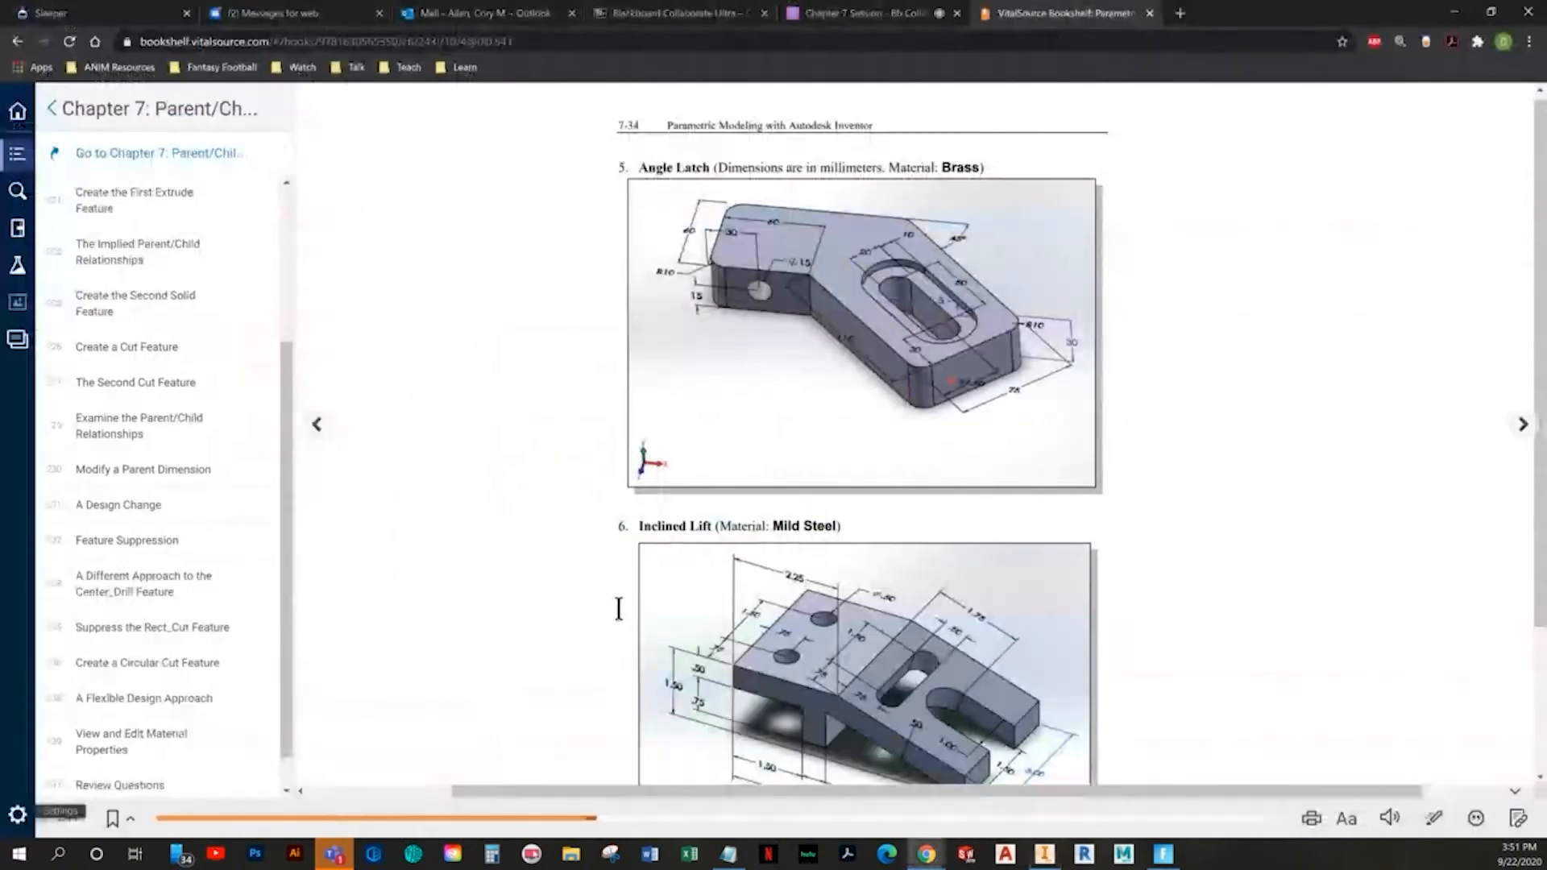
{"action": "key", "text": "alt+Tab"}
{"action": "left_click", "coordinate": [834, 506]}
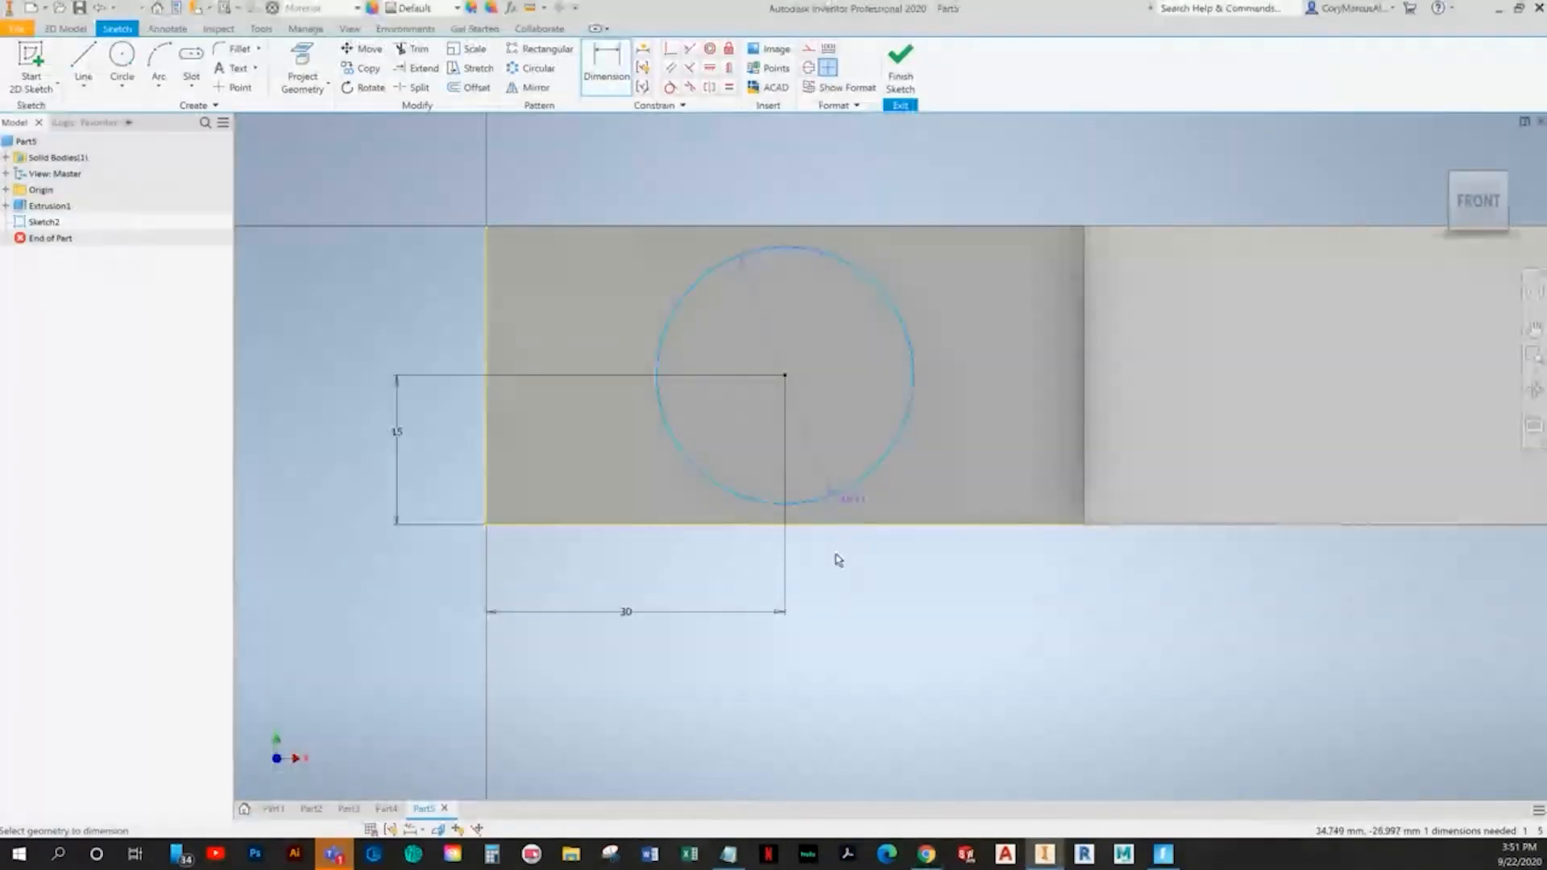
{"action": "left_click", "coordinate": [846, 587]}
{"action": "type", "text": "15"}
{"action": "key", "text": "Return"}
{"action": "scroll", "coordinate": [854, 592], "scroll_direction": "down", "scroll_amount": 5}
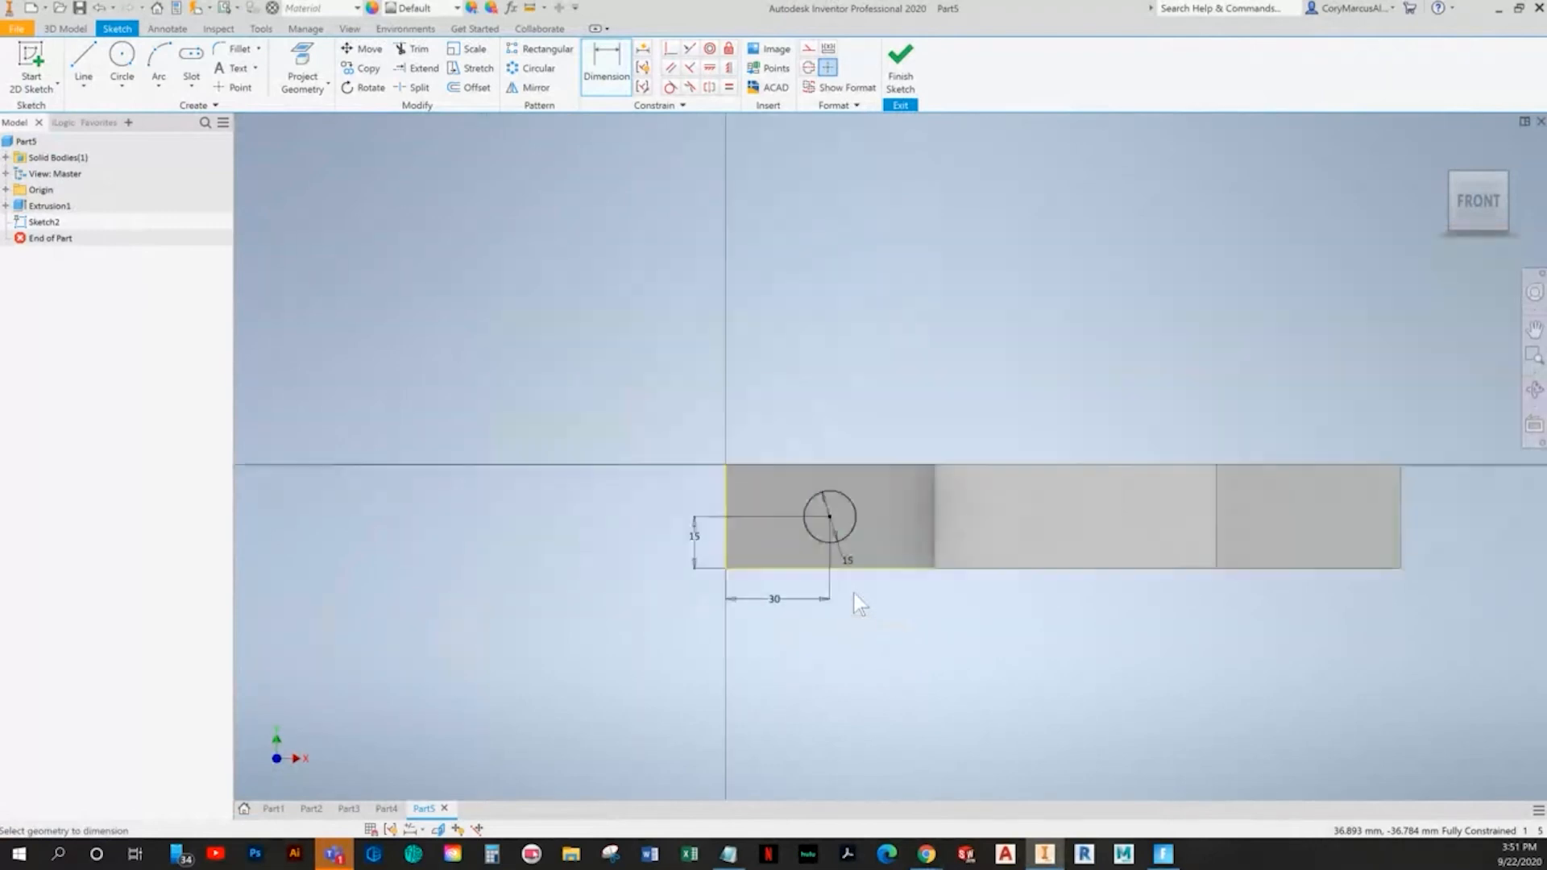
- Finish the sketch and cut the 15 mm circle through all of the short leg with an extrusion
{"action": "key", "text": "F6"}
{"action": "key", "text": "alt+Tab"}
{"action": "key", "text": "alt+Tab"}
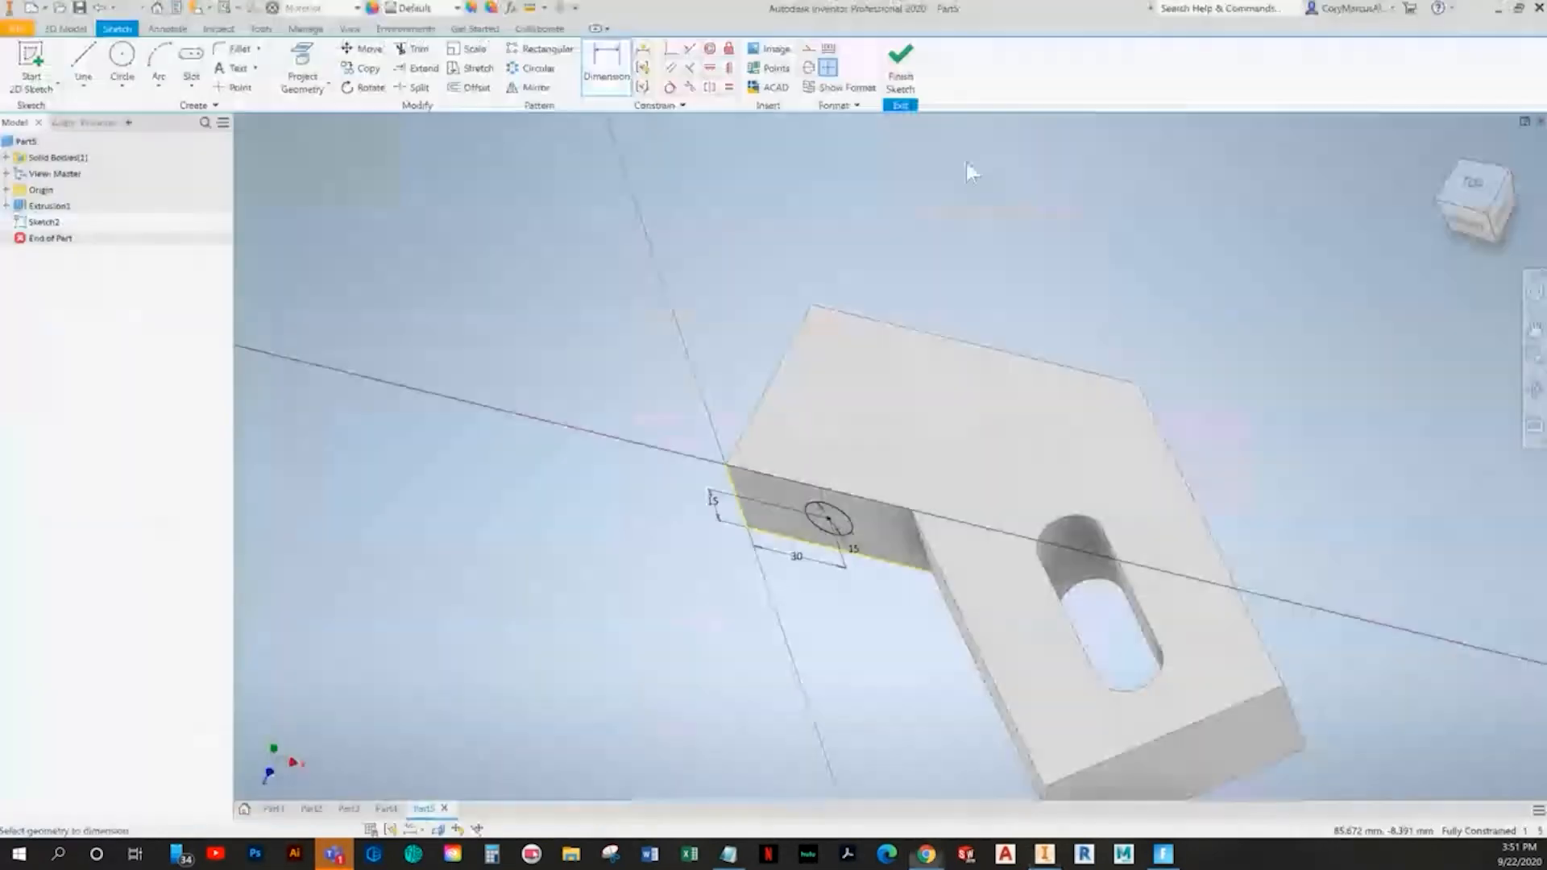
{"action": "left_click", "coordinate": [900, 73]}
{"action": "left_click", "coordinate": [84, 64]}
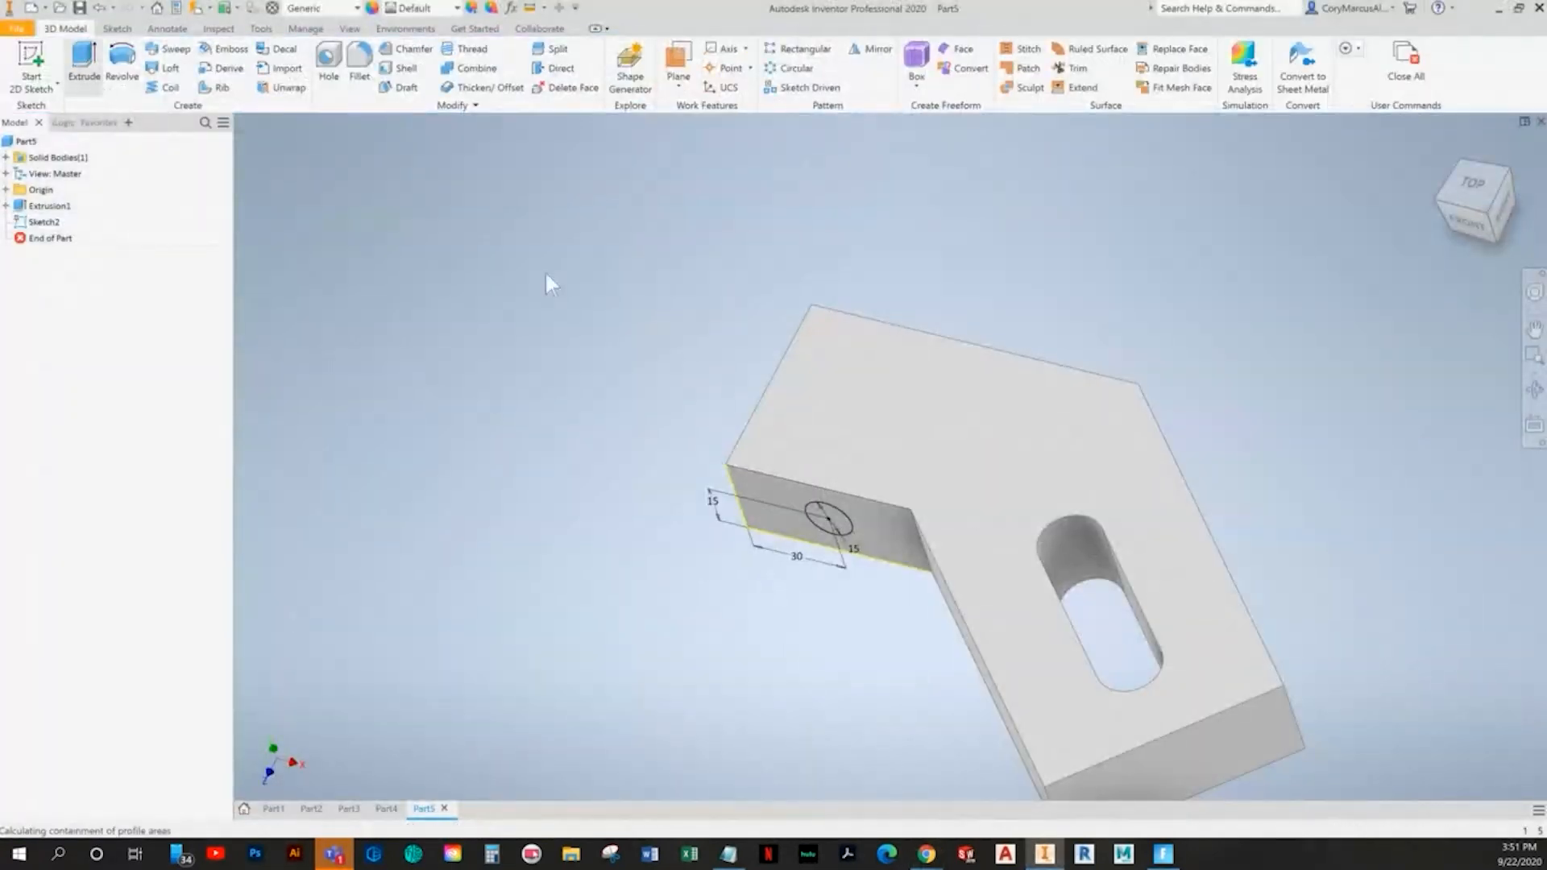
{"action": "scroll", "coordinate": [797, 494], "scroll_direction": "up", "scroll_amount": 3}
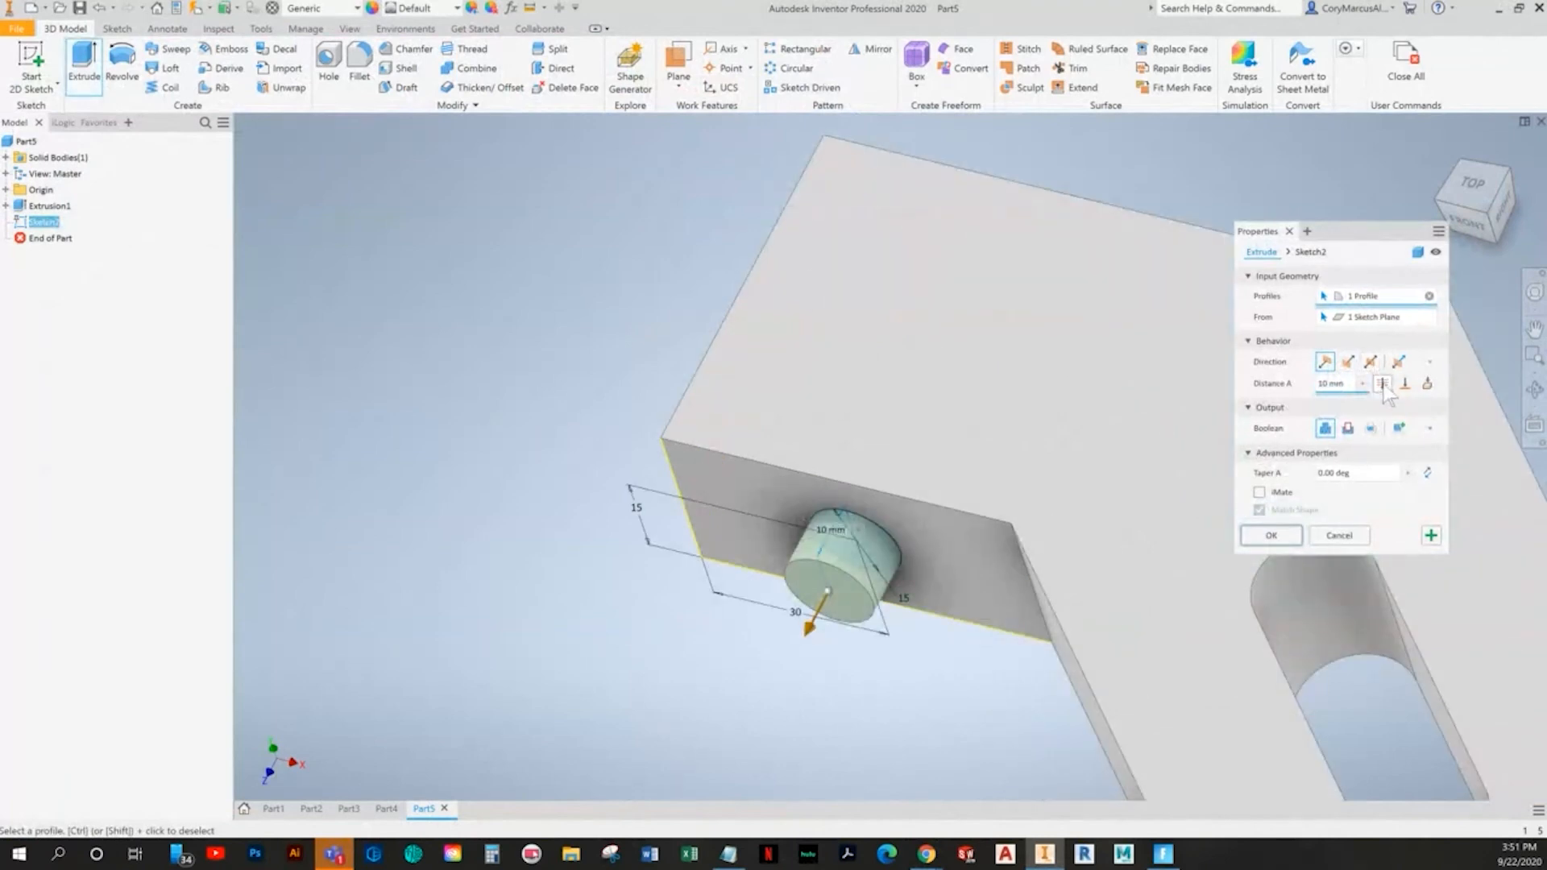
{"action": "left_click", "coordinate": [1382, 384]}
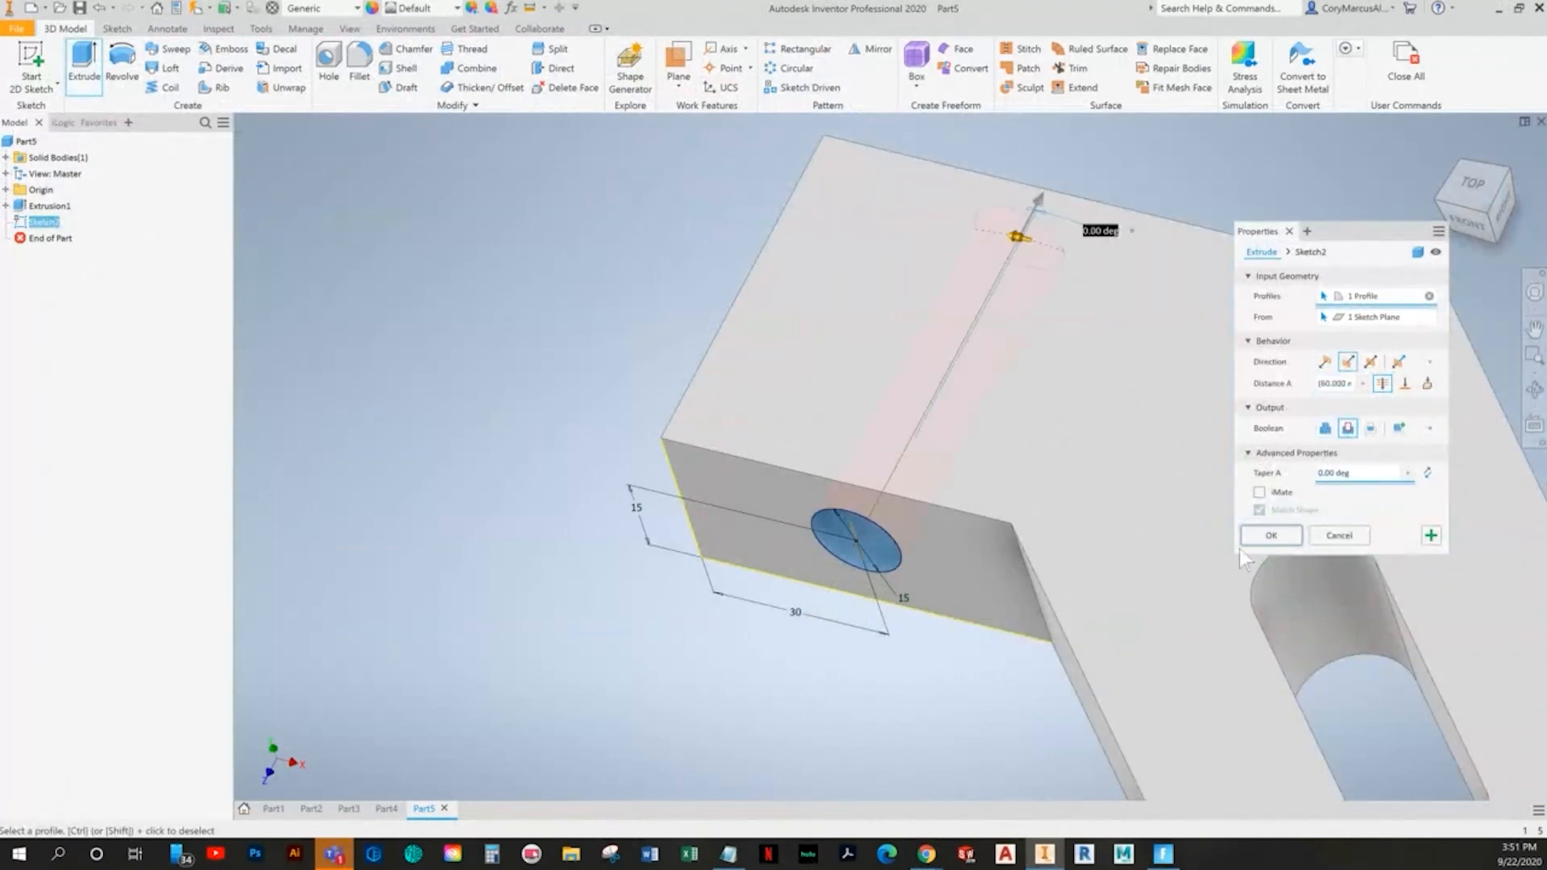
{"action": "left_click", "coordinate": [1270, 535]}
{"action": "scroll", "coordinate": [786, 540], "scroll_direction": "down", "scroll_amount": 5}
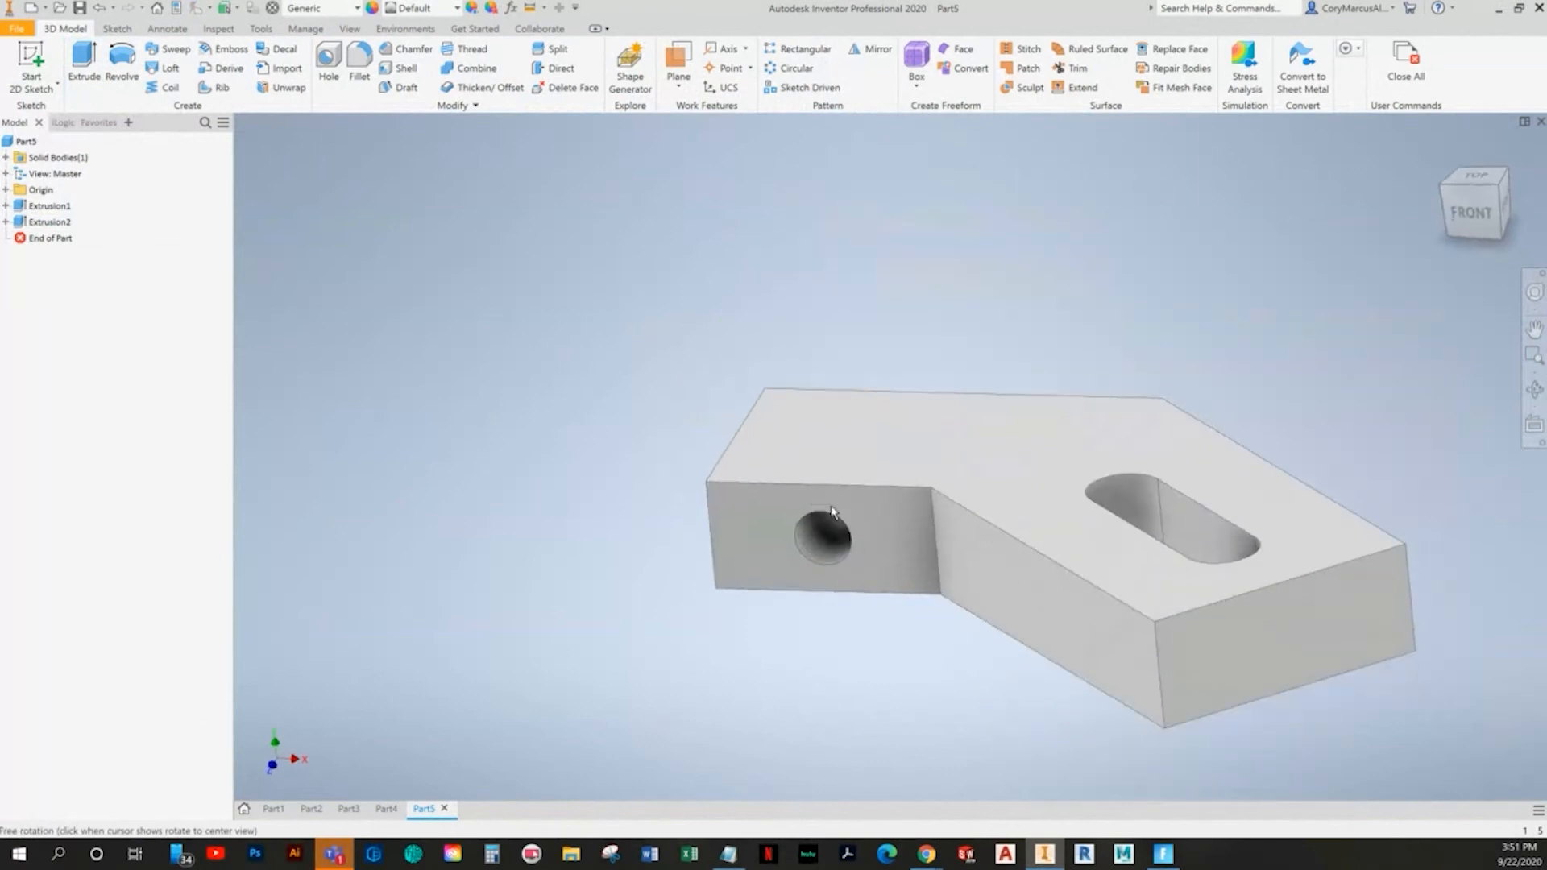
- Start a sketch on the latch's upper face and offset the slot outline outward around the slot
{"action": "key", "text": "alt+Tab"}
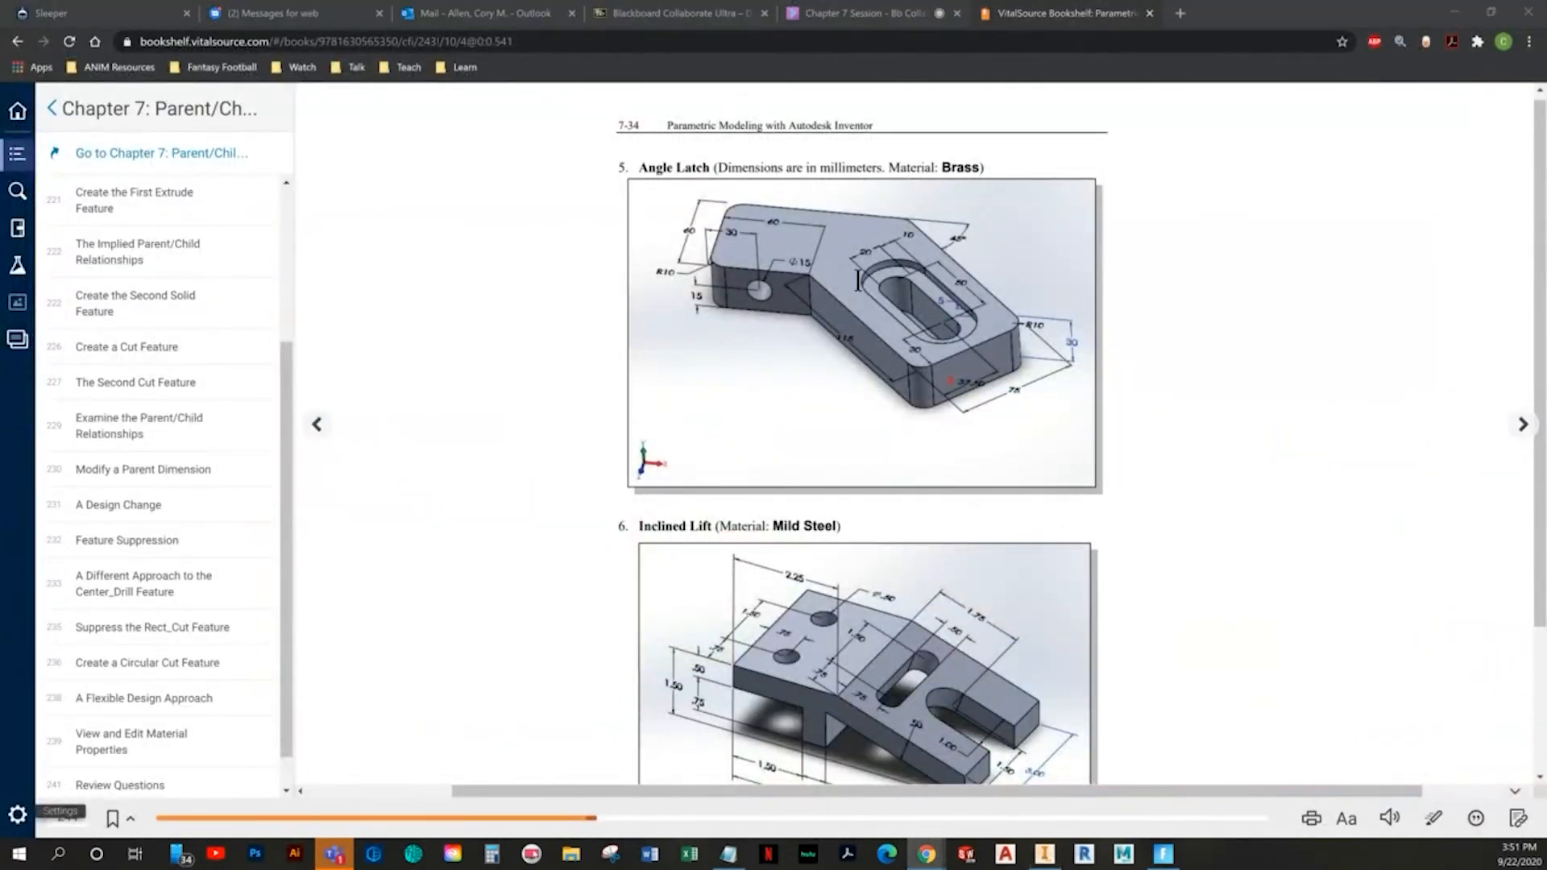
{"action": "key", "text": "alt+Tab"}
{"action": "key", "text": "s"}
{"action": "left_click", "coordinate": [1041, 513]}
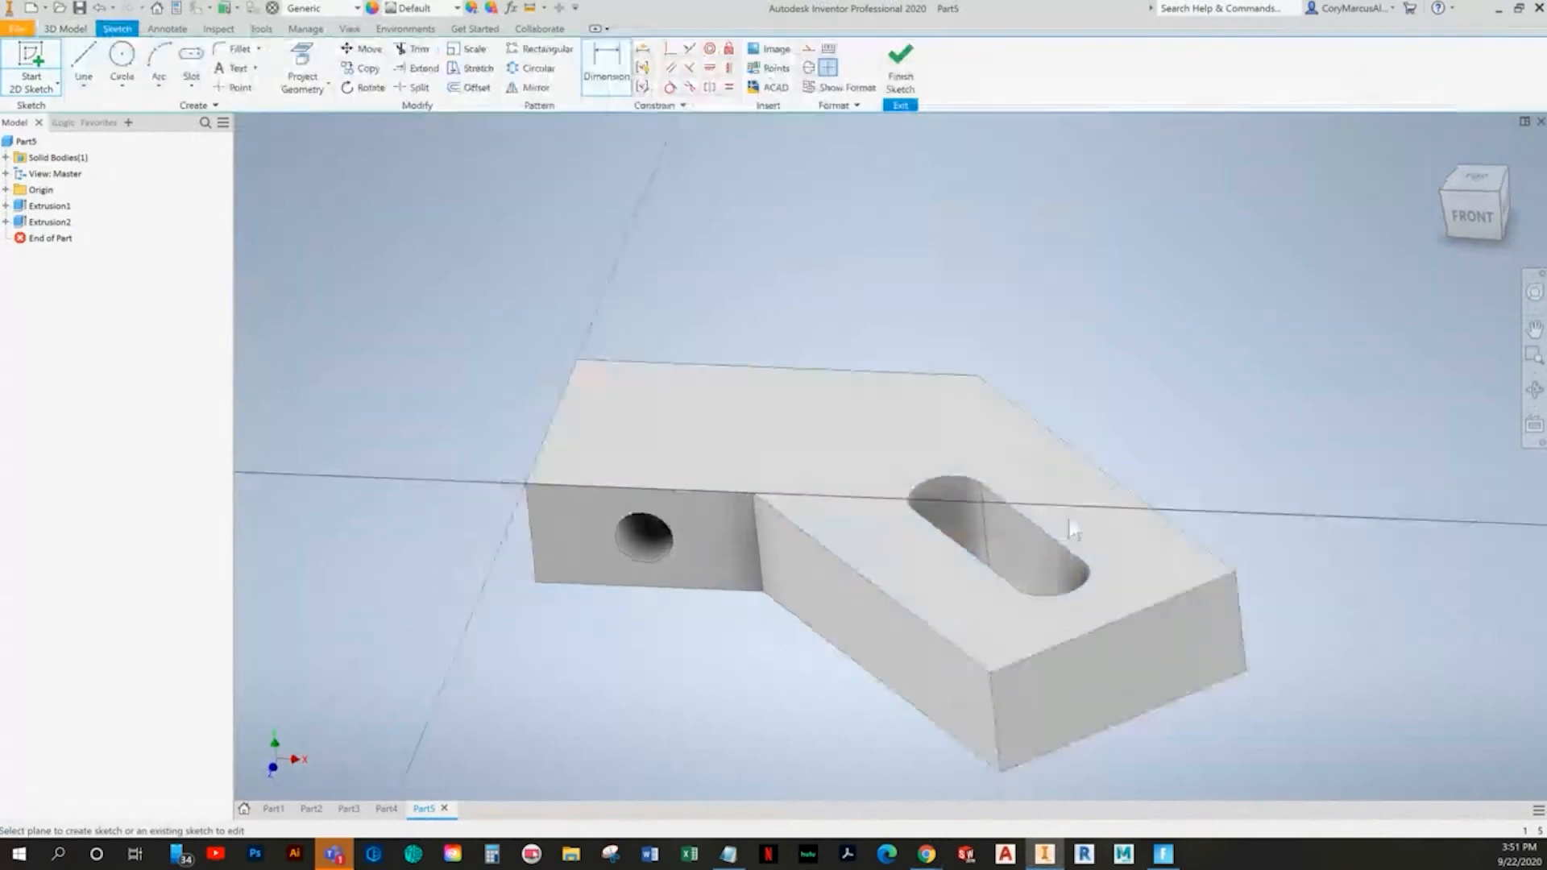
{"action": "key", "text": "o"}
{"action": "key", "text": "p"}
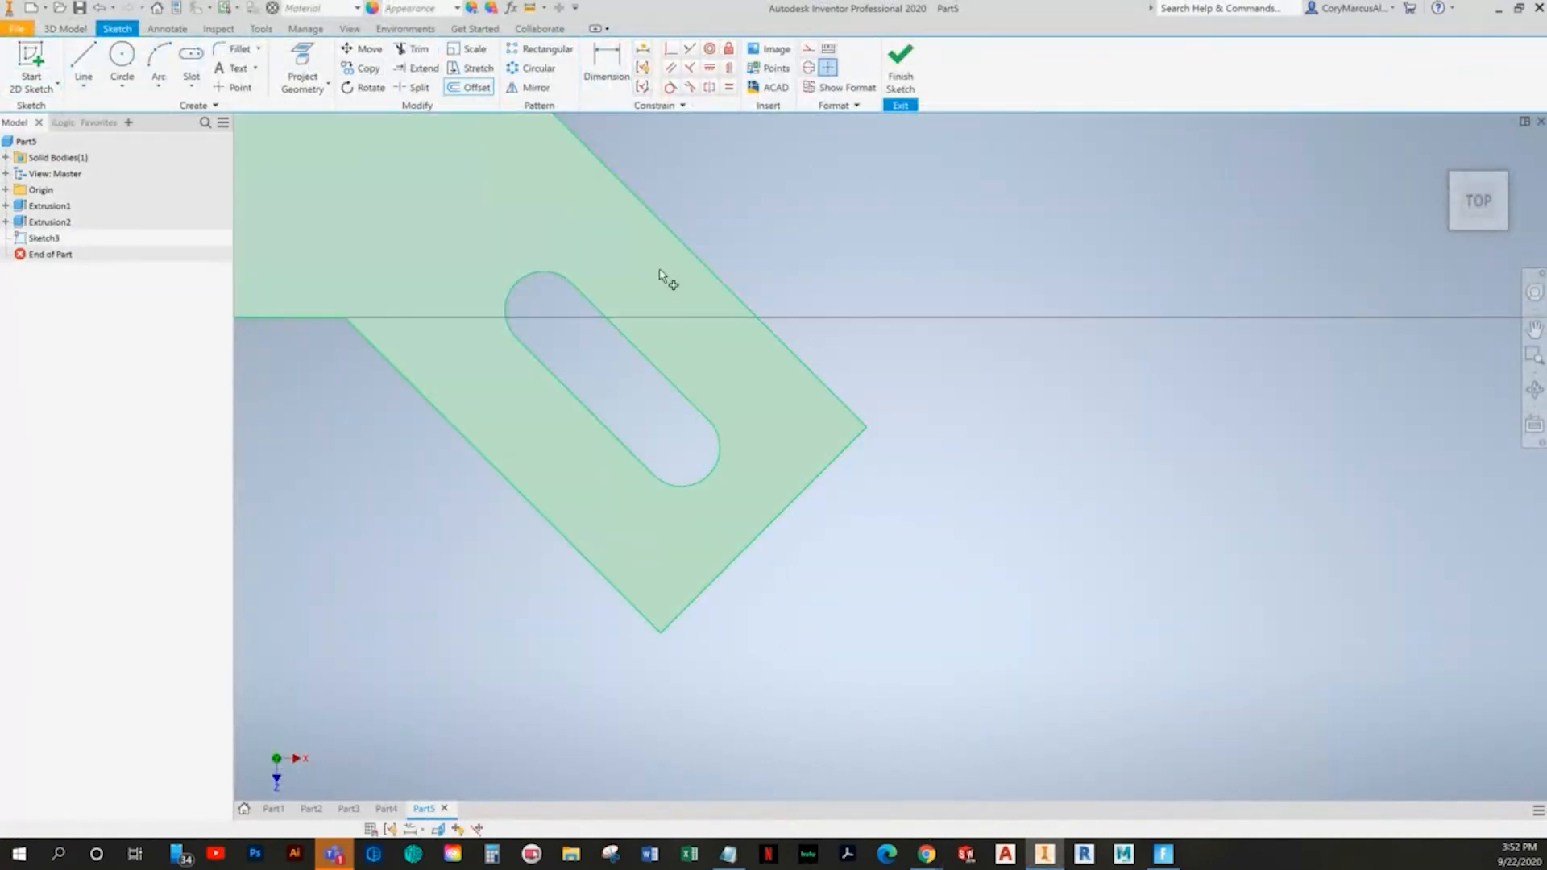
{"action": "left_click", "coordinate": [455, 171]}
{"action": "left_click", "coordinate": [467, 87]}
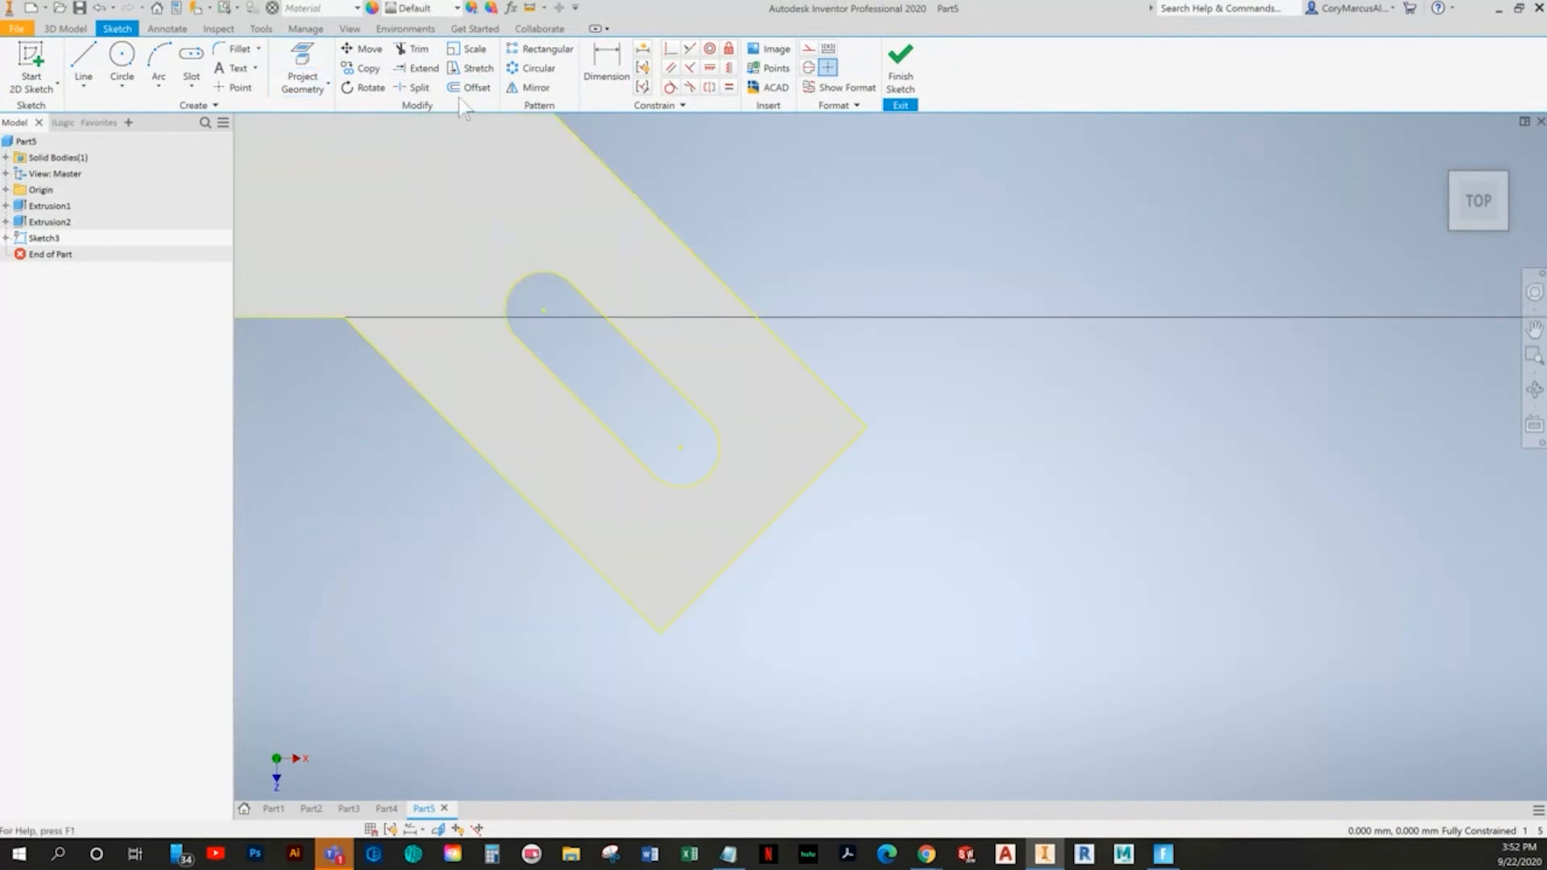
{"action": "left_click", "coordinate": [596, 304]}
{"action": "left_click", "coordinate": [649, 318]}
{"action": "scroll", "coordinate": [806, 451], "scroll_direction": "up", "scroll_amount": 4}
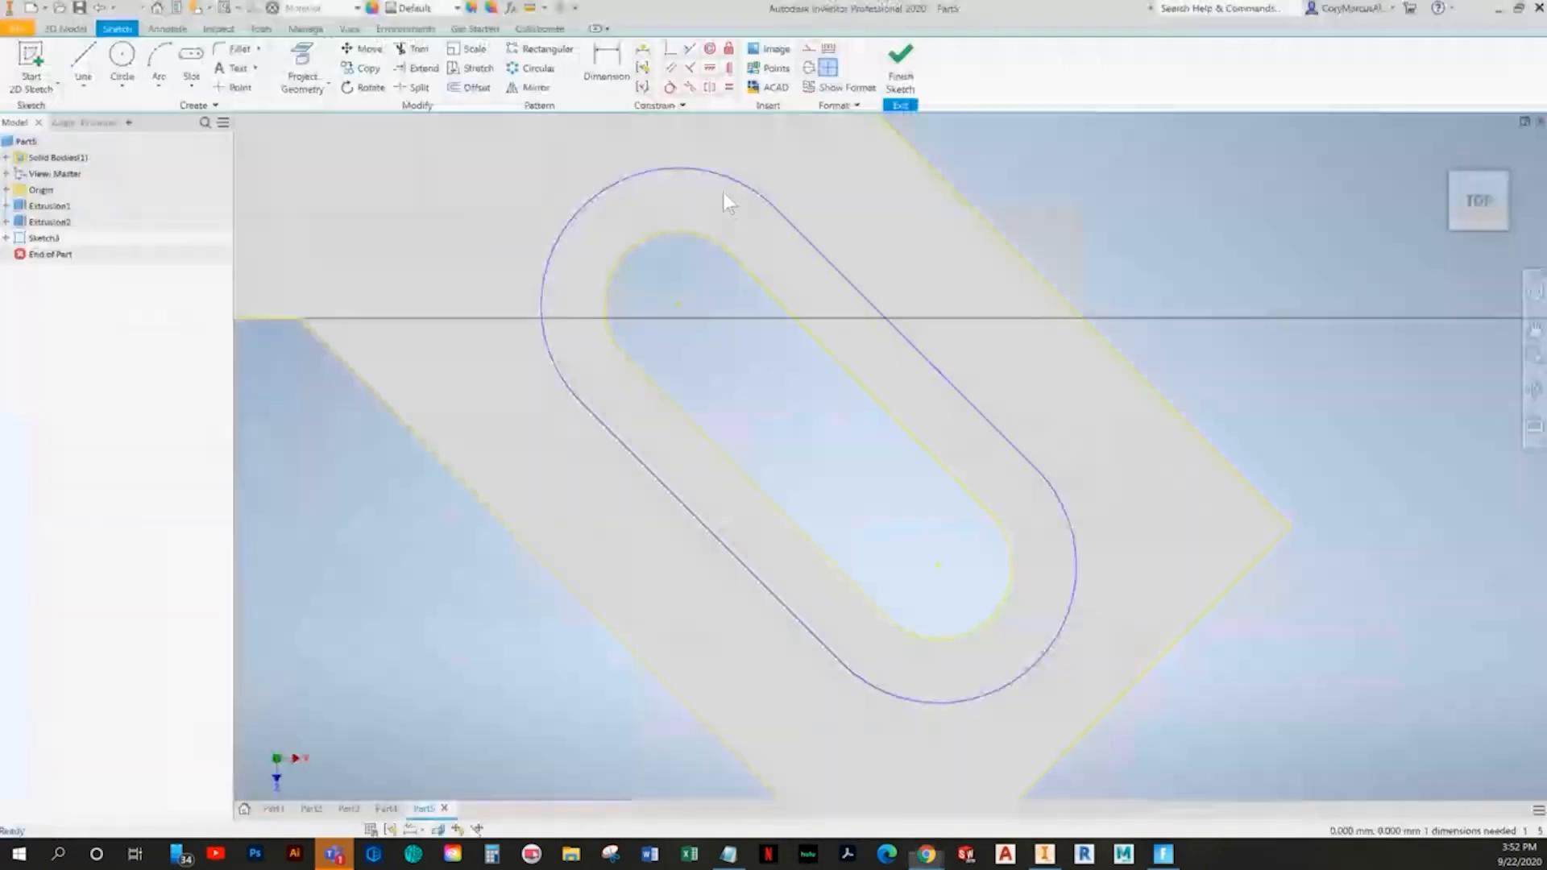
- Dimension the gap between the slot edge and its offset outline and set it to 10 mm
{"action": "left_click", "coordinate": [606, 65]}
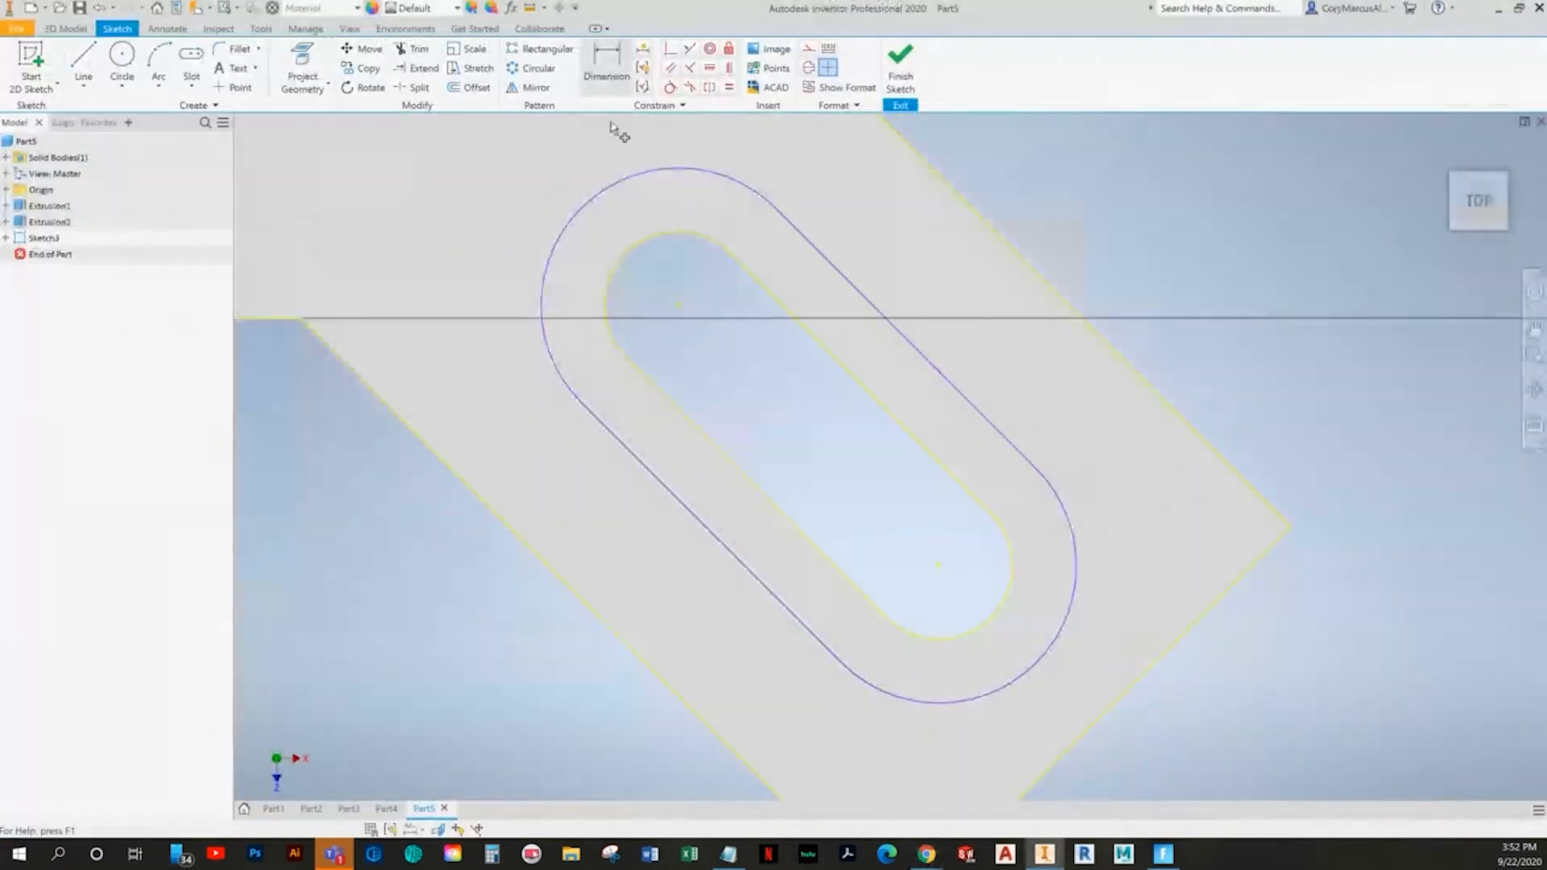
{"action": "left_click", "coordinate": [777, 269]}
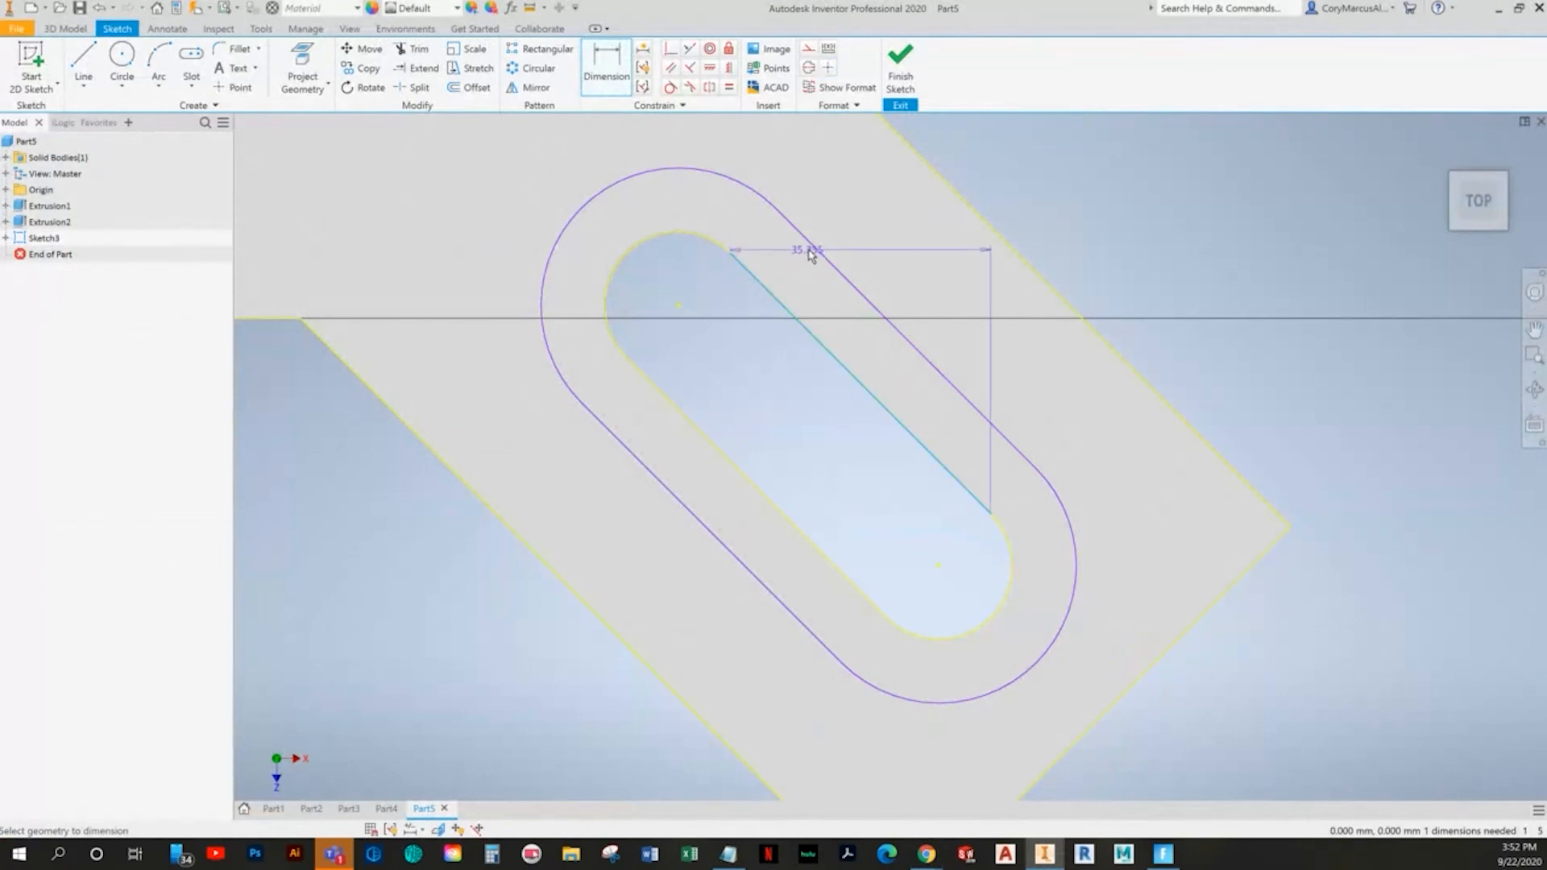
{"action": "left_click", "coordinate": [781, 261]}
{"action": "type", "text": "120"}
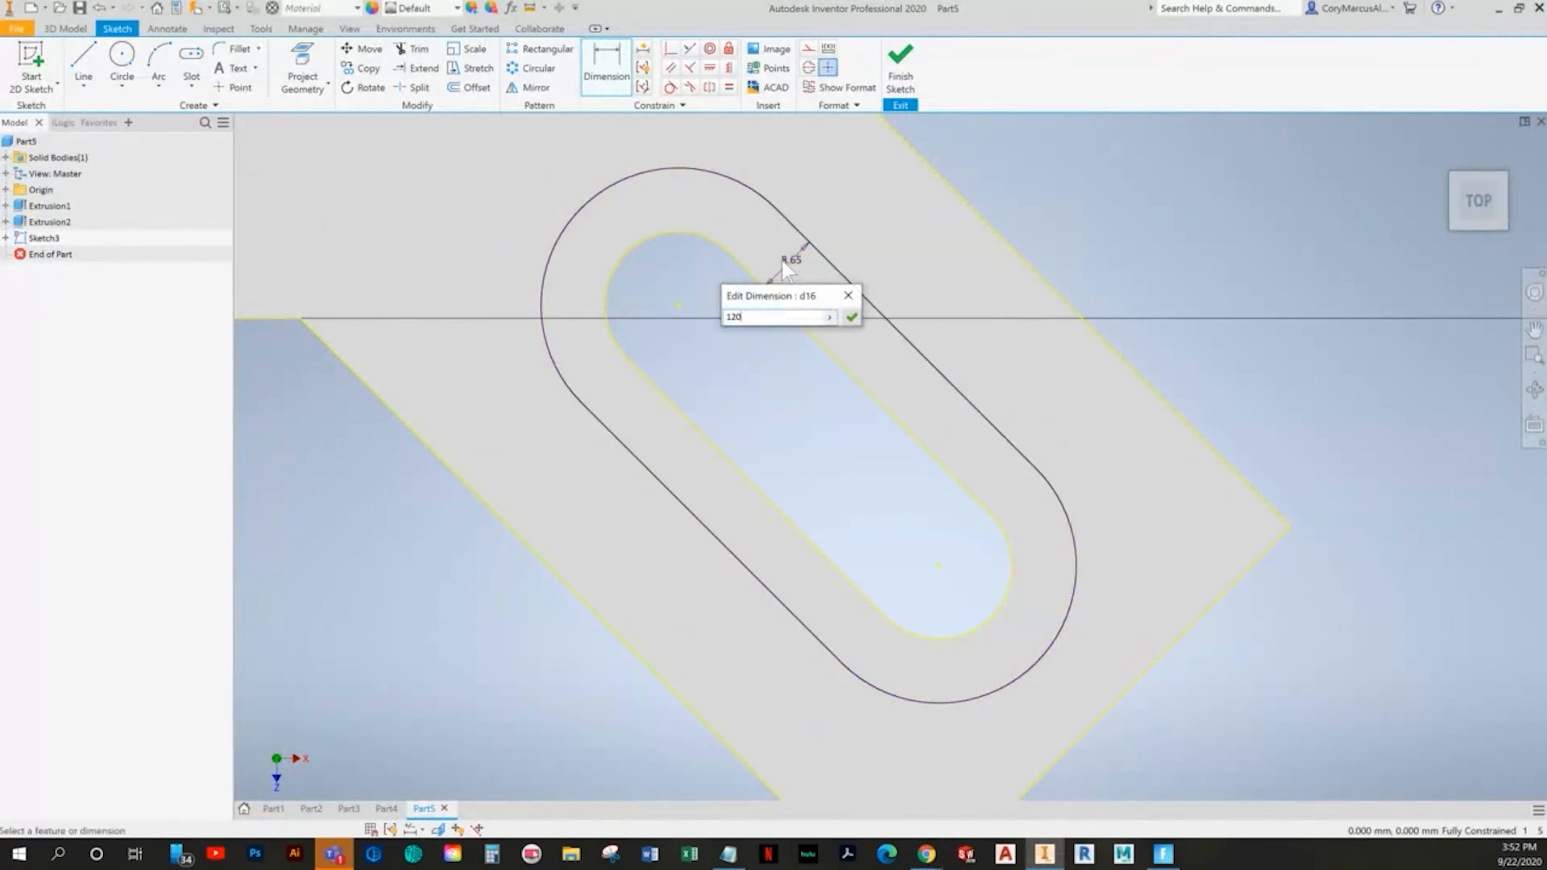
{"action": "key", "text": "BackSpace"}
{"action": "key", "text": "BackSpace"}
{"action": "type", "text": "0"}
{"action": "key", "text": "Return"}
- Finish the sketch and cut the ring-shaped profile around the slot 5 mm deep into the latch with an extrusion
{"action": "left_click", "coordinate": [900, 60]}
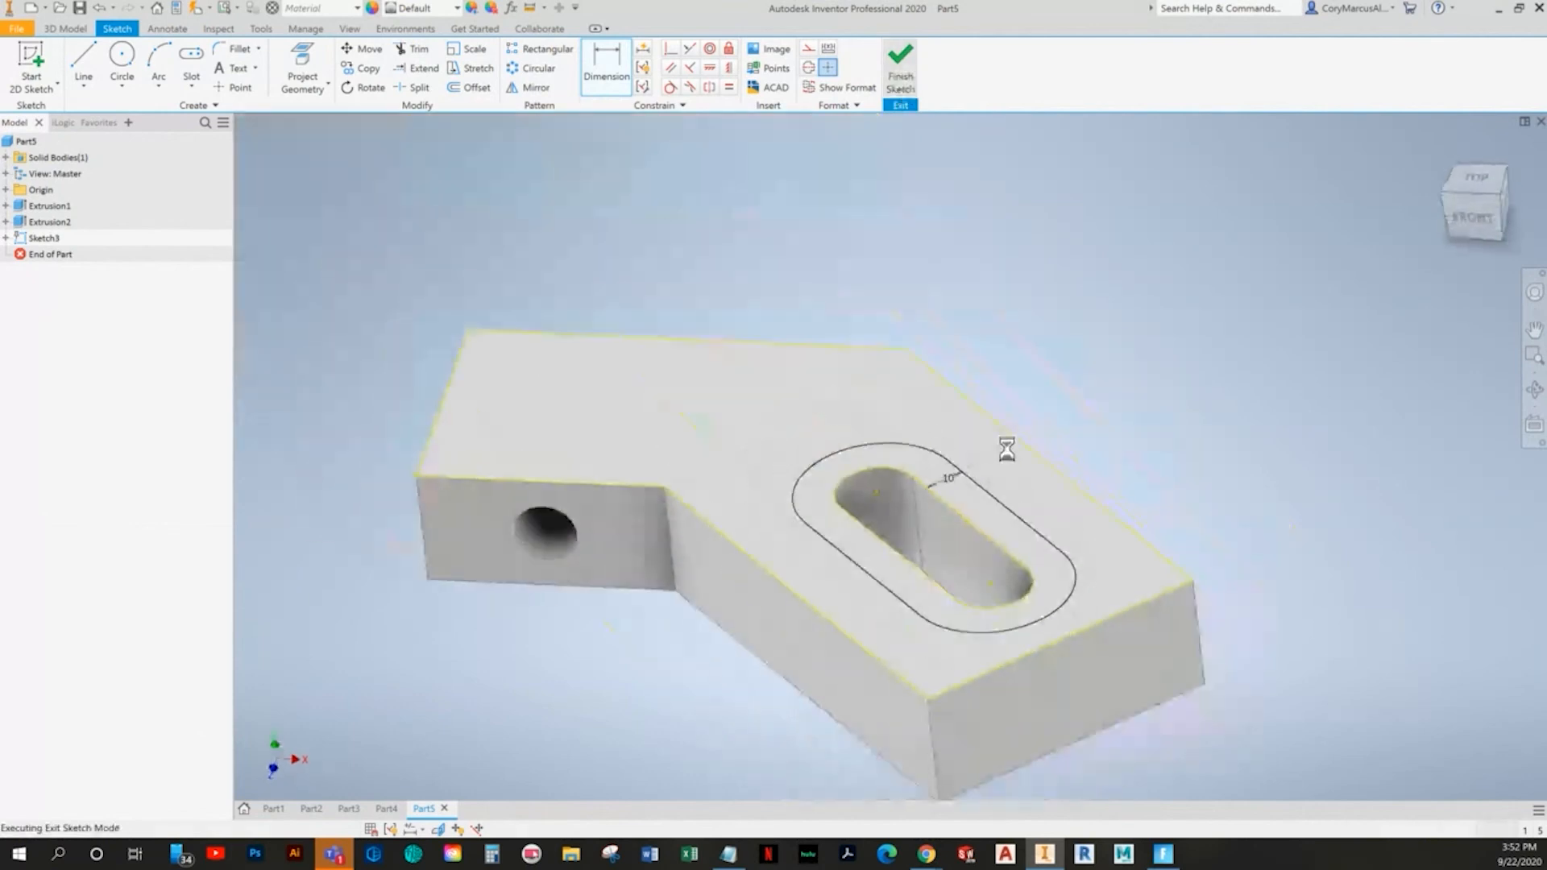
{"action": "key", "text": "e"}
{"action": "scroll", "coordinate": [830, 471], "scroll_direction": "up", "scroll_amount": 3}
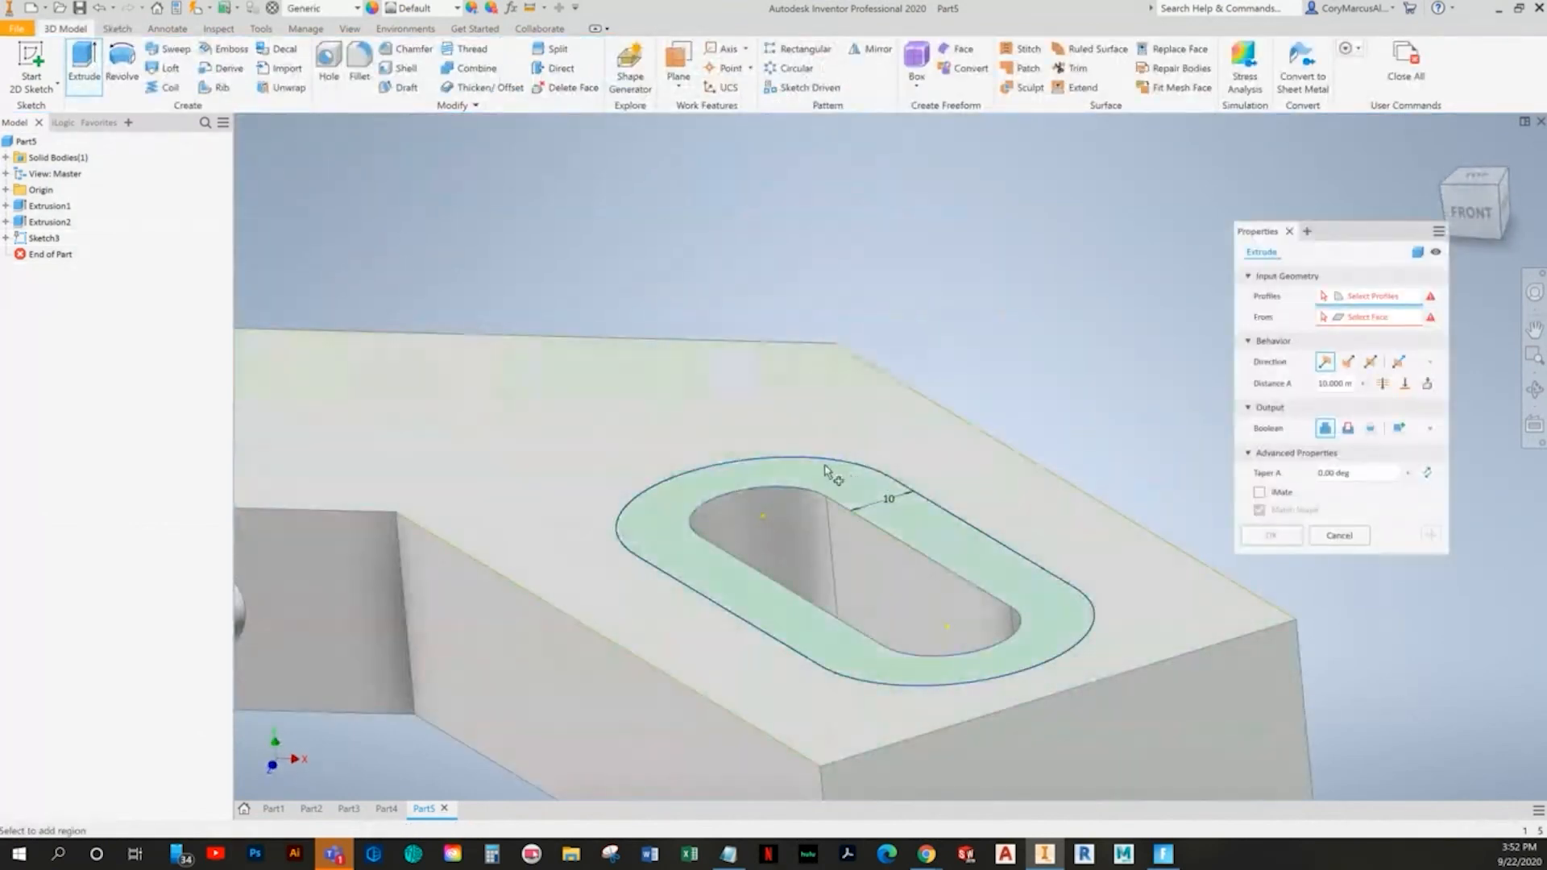
{"action": "left_click", "coordinate": [823, 474]}
{"action": "key", "text": "alt+Tab"}
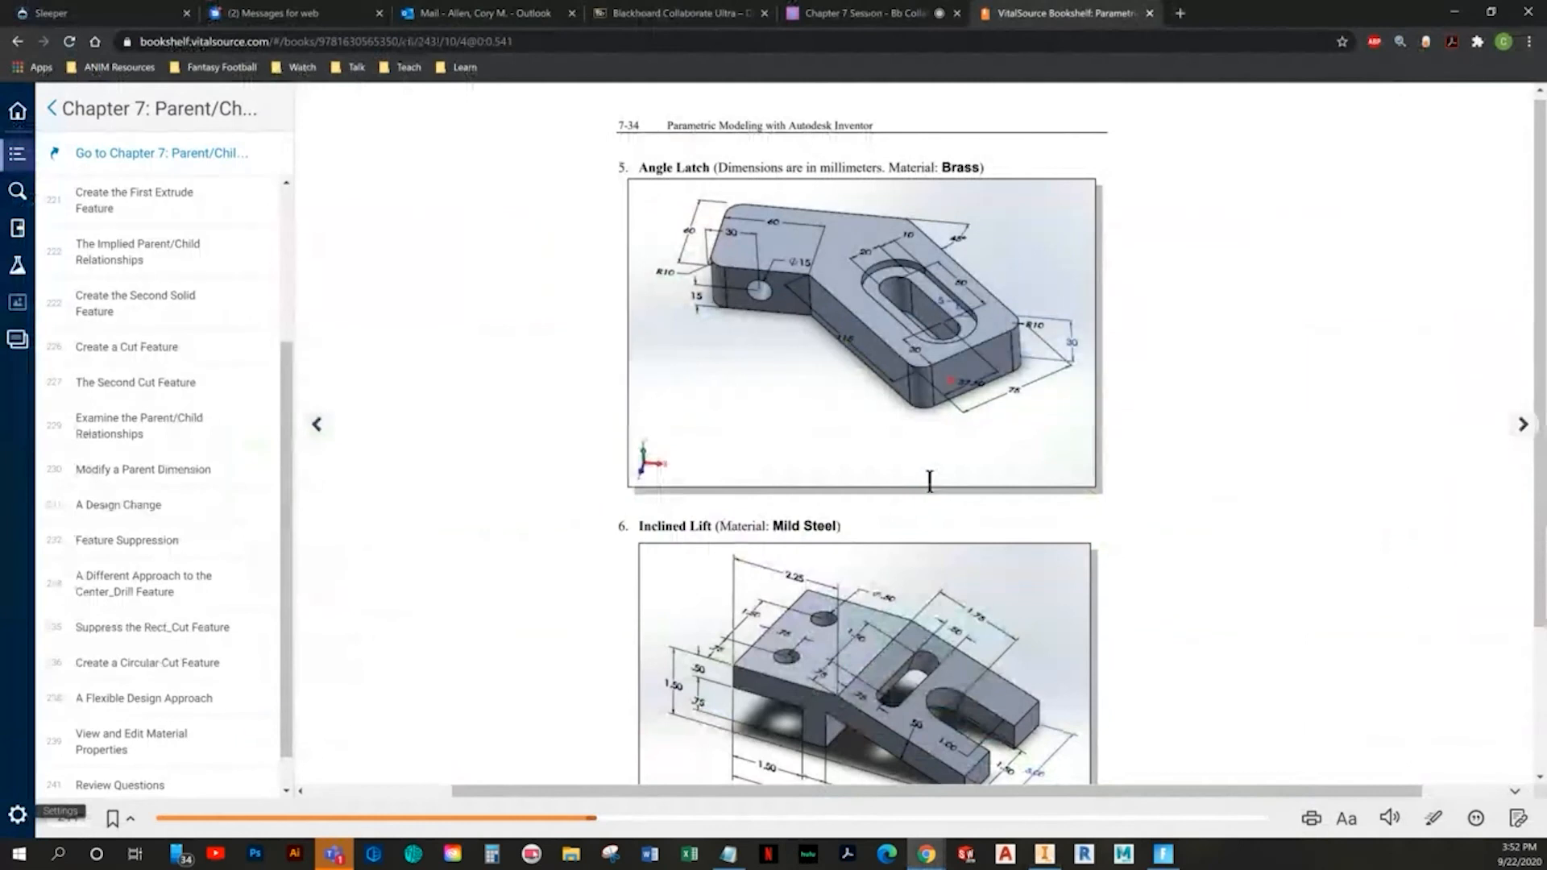
{"action": "key", "text": "alt+Tab"}
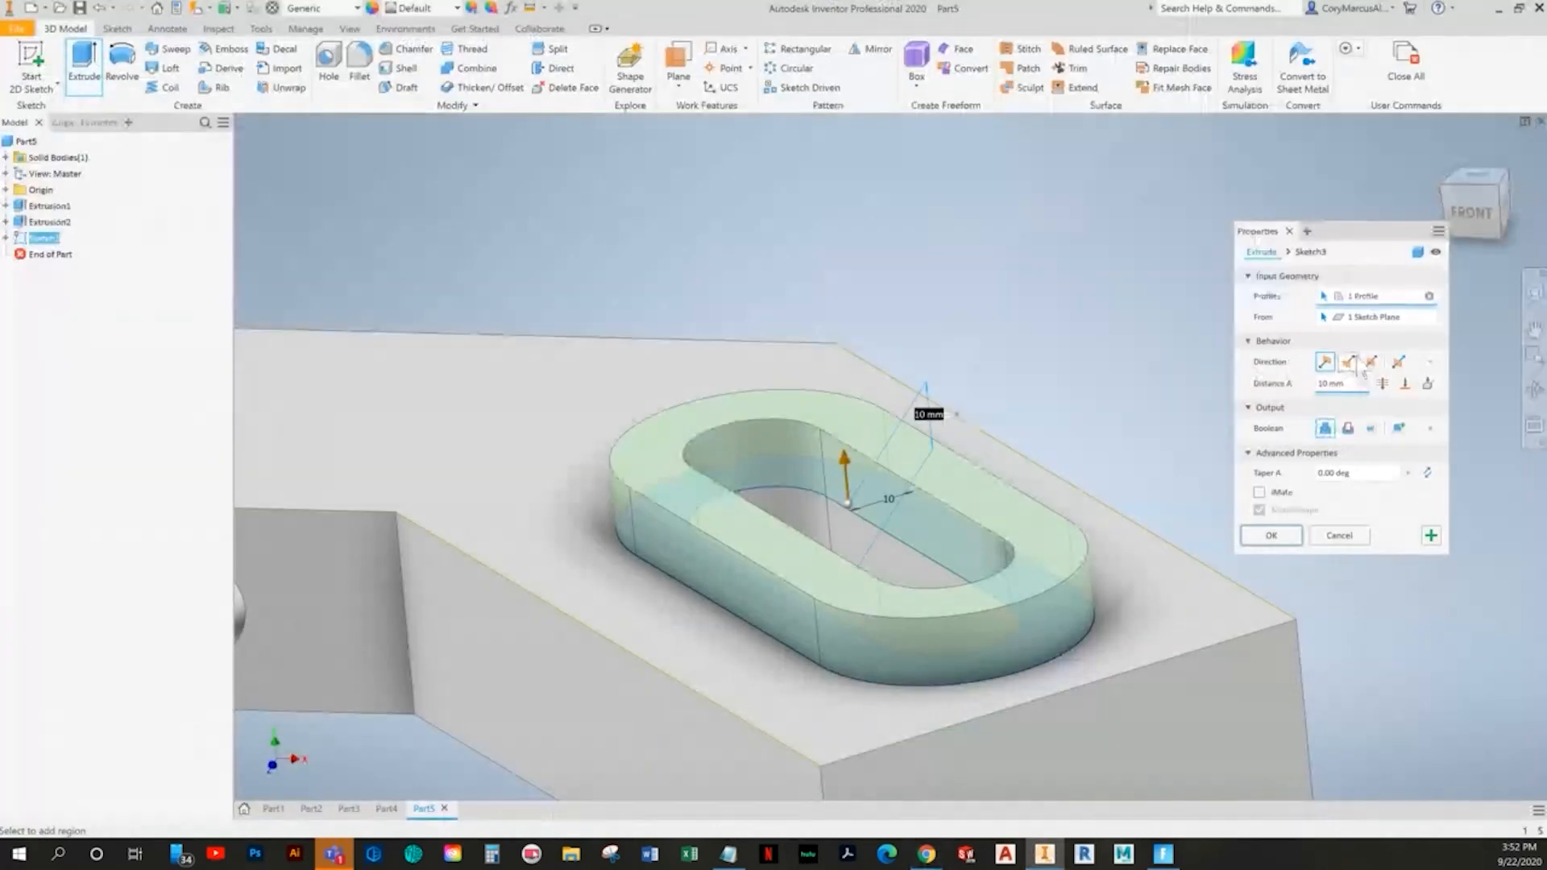
{"action": "left_click", "coordinate": [1348, 428]}
{"action": "left_click", "coordinate": [1346, 383]}
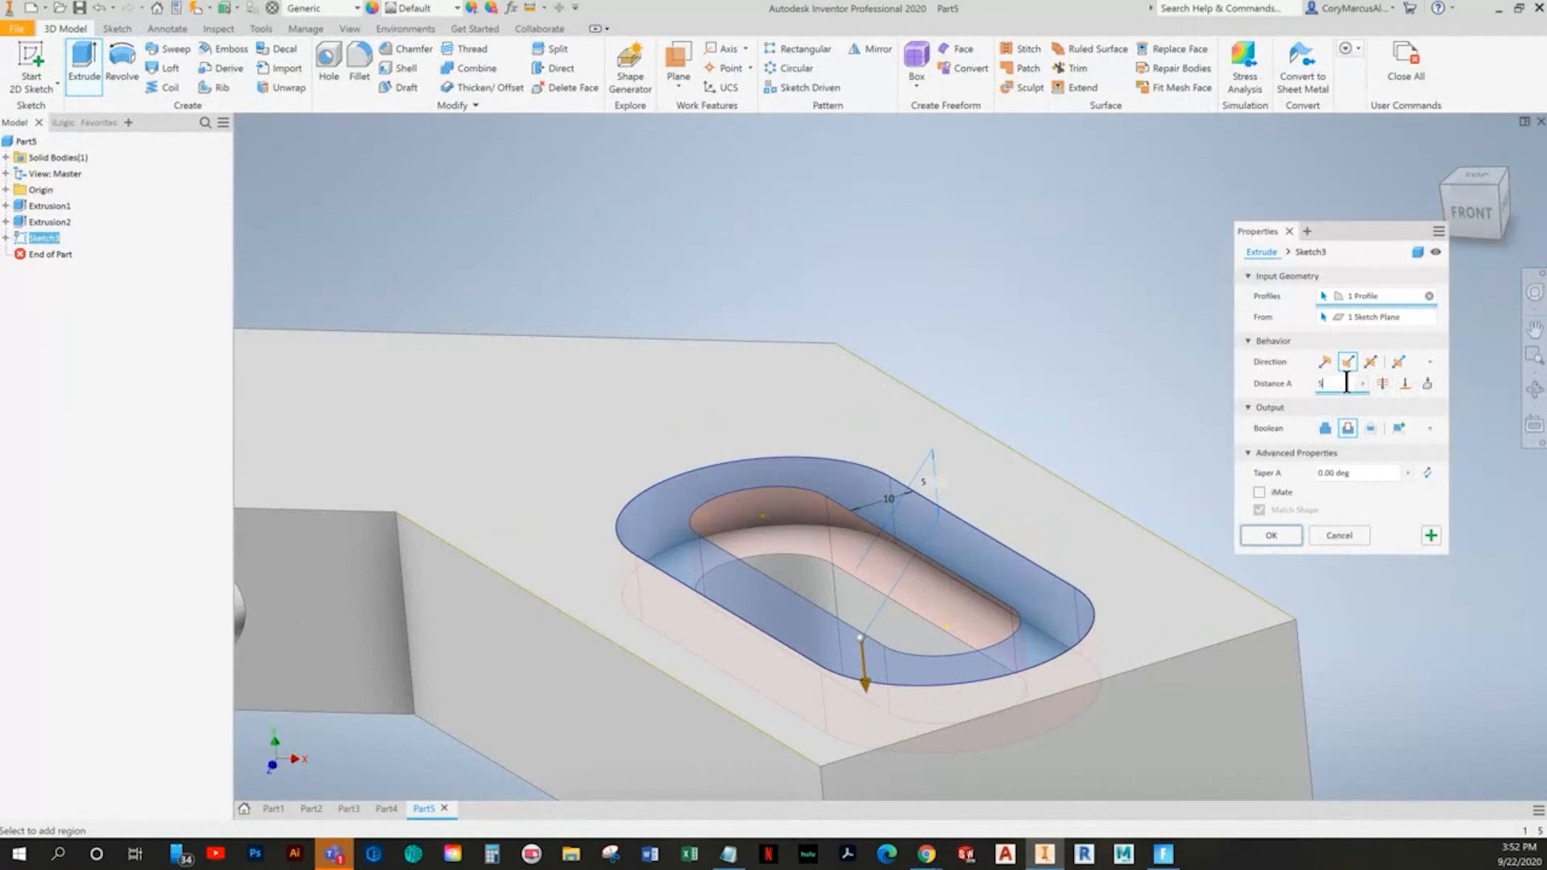
{"action": "left_click", "coordinate": [1289, 538]}
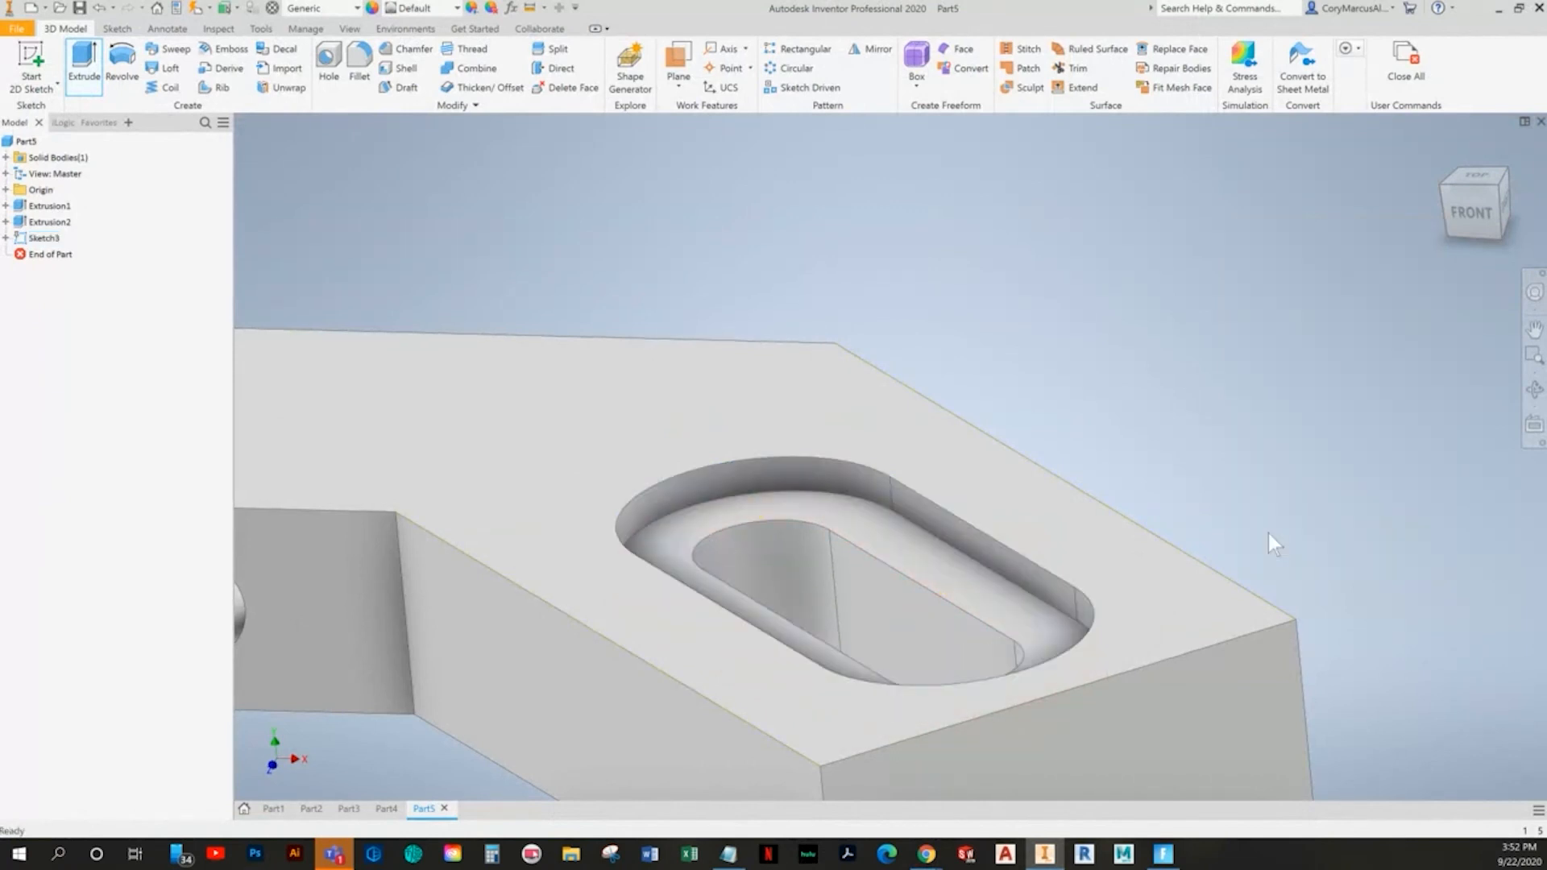
- Set up a 10 mm constant-radius fillet on the short leg's two vertical end edges and the outer bend edge
{"action": "scroll", "coordinate": [1071, 492], "scroll_direction": "up", "scroll_amount": 5}
{"action": "key", "text": "alt+Tab"}
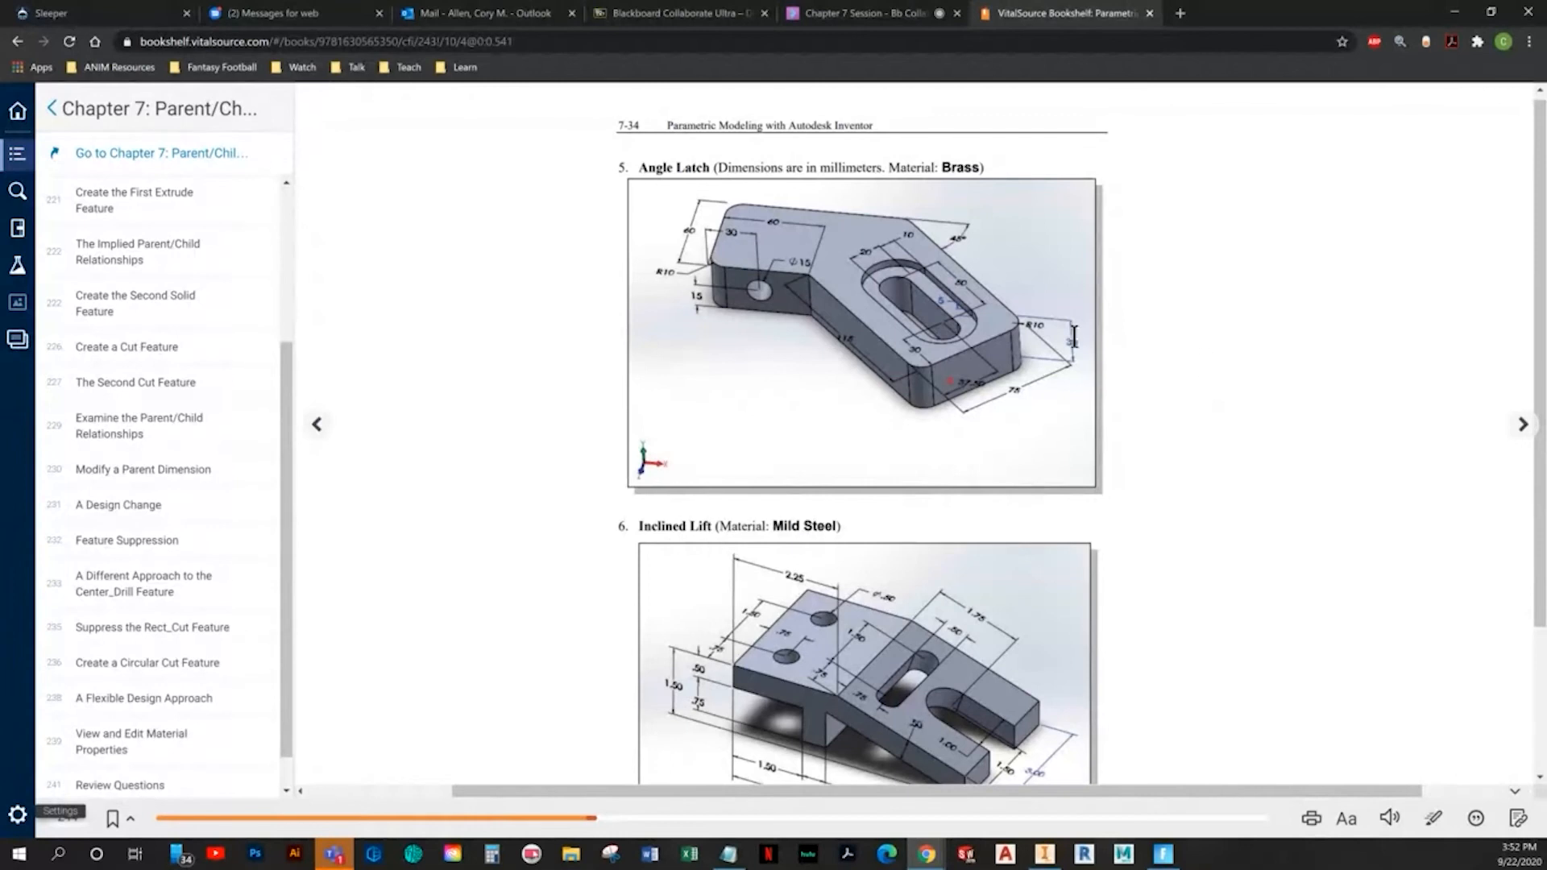
{"action": "key", "text": "alt+Tab"}
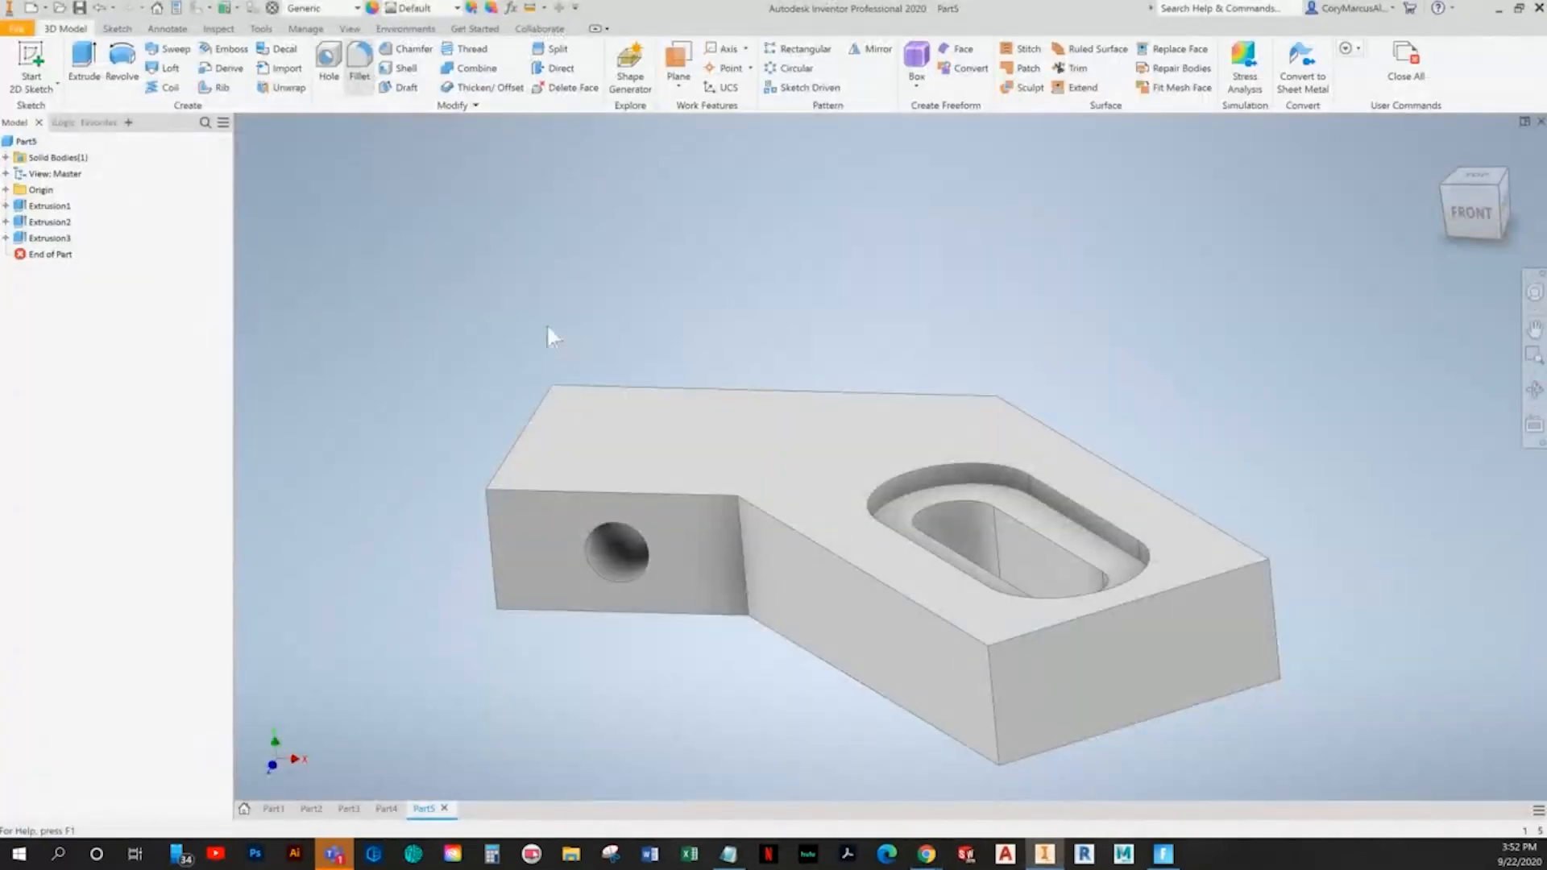
{"action": "key", "text": "f"}
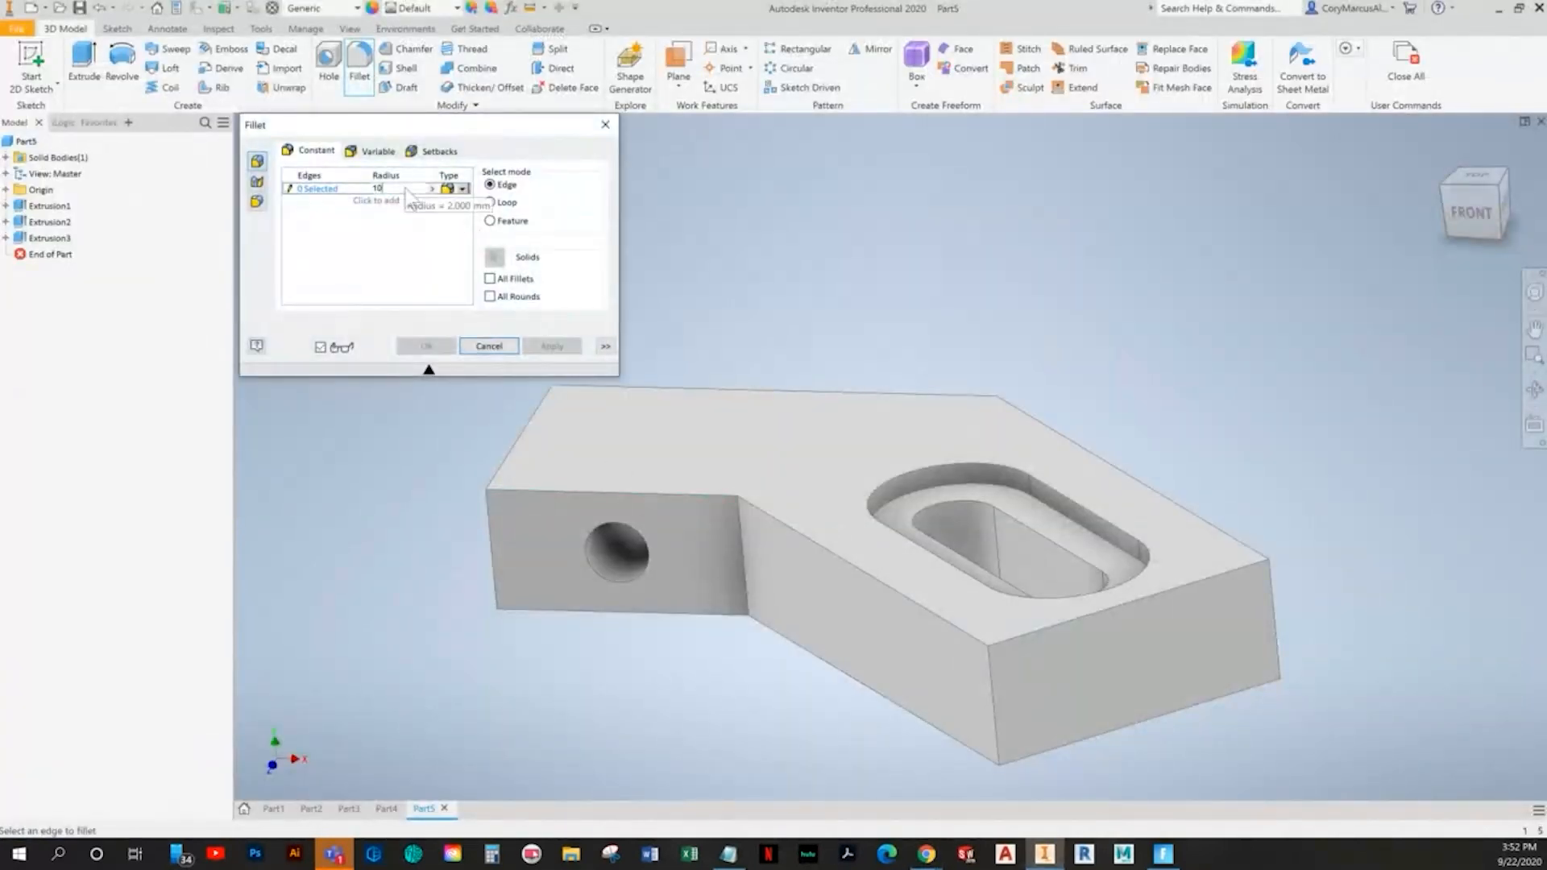
{"action": "middle_click_drag", "start_coordinate": [691, 465], "coordinate": [596, 491], "text": "shift"}
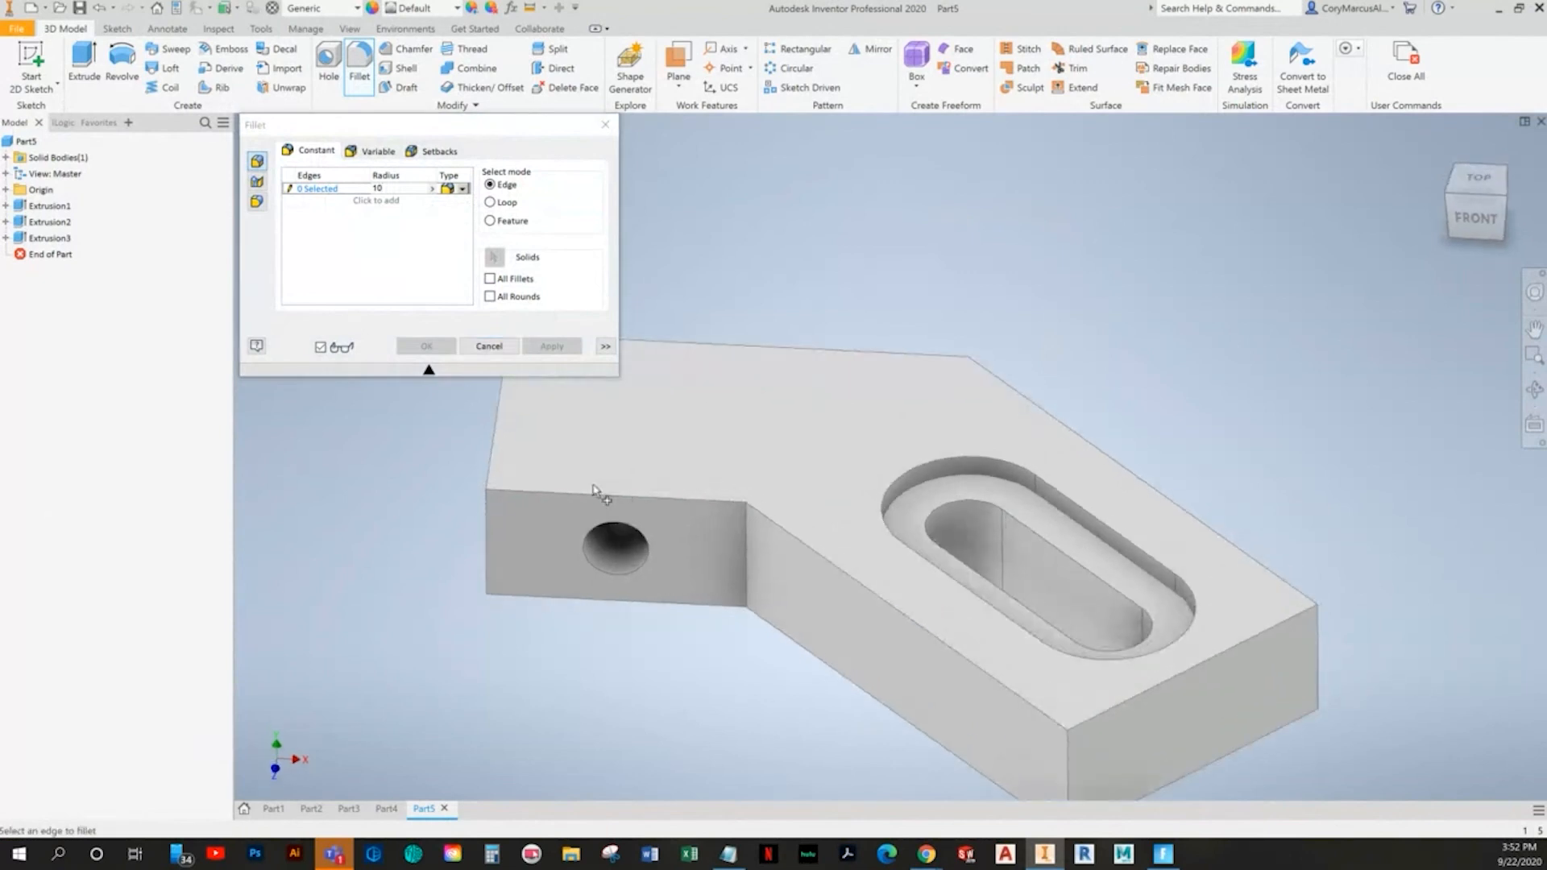
{"action": "left_click", "coordinate": [489, 520]}
{"action": "middle_click_drag", "start_coordinate": [513, 371], "coordinate": [556, 435]}
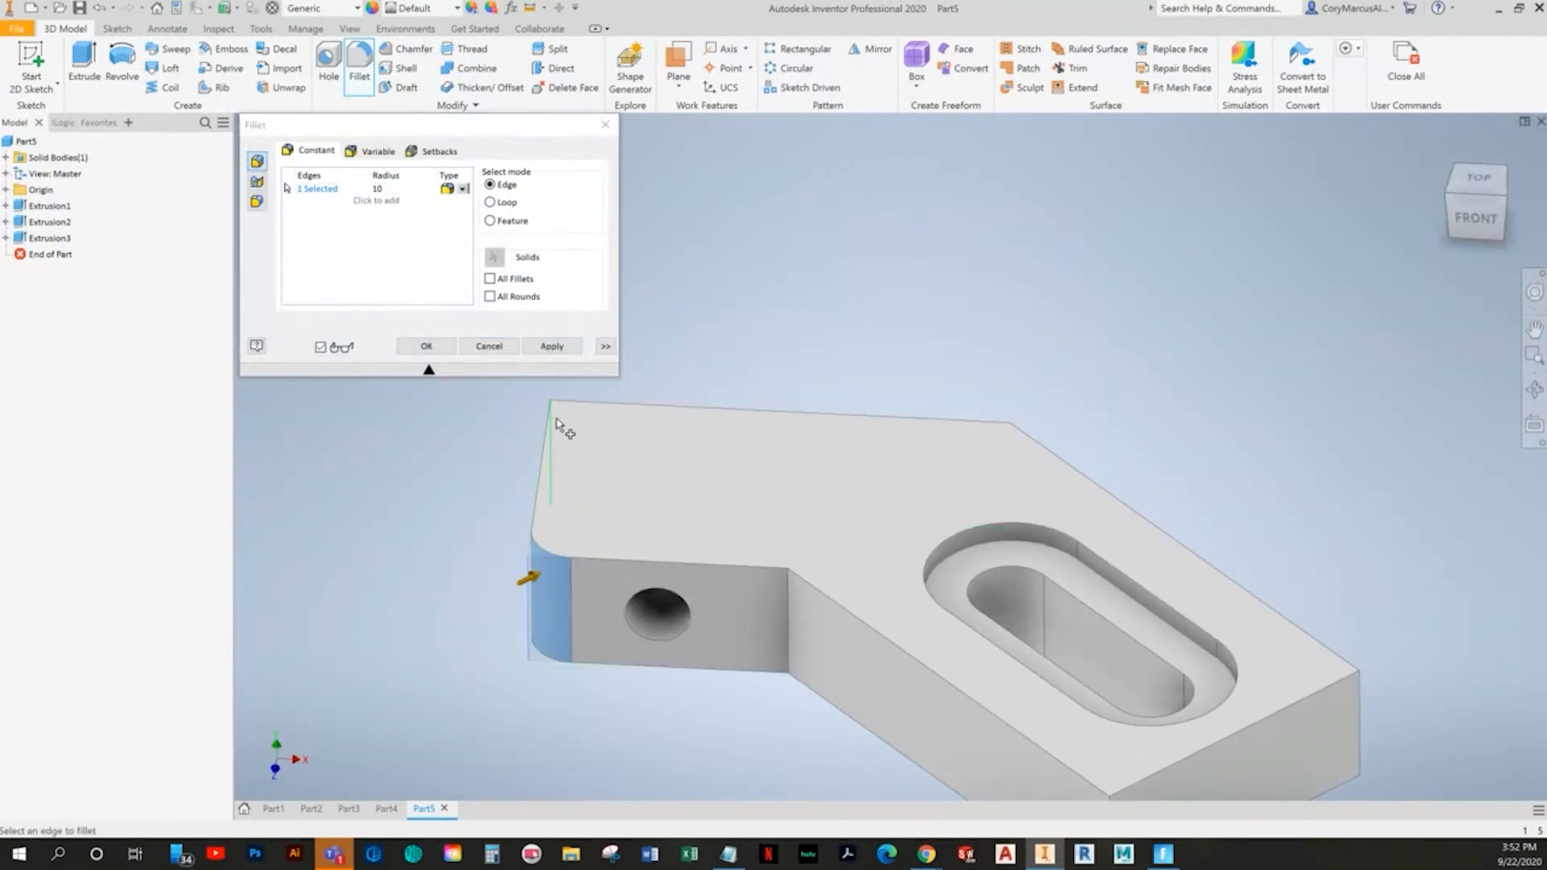
{"action": "left_click", "coordinate": [1035, 441]}
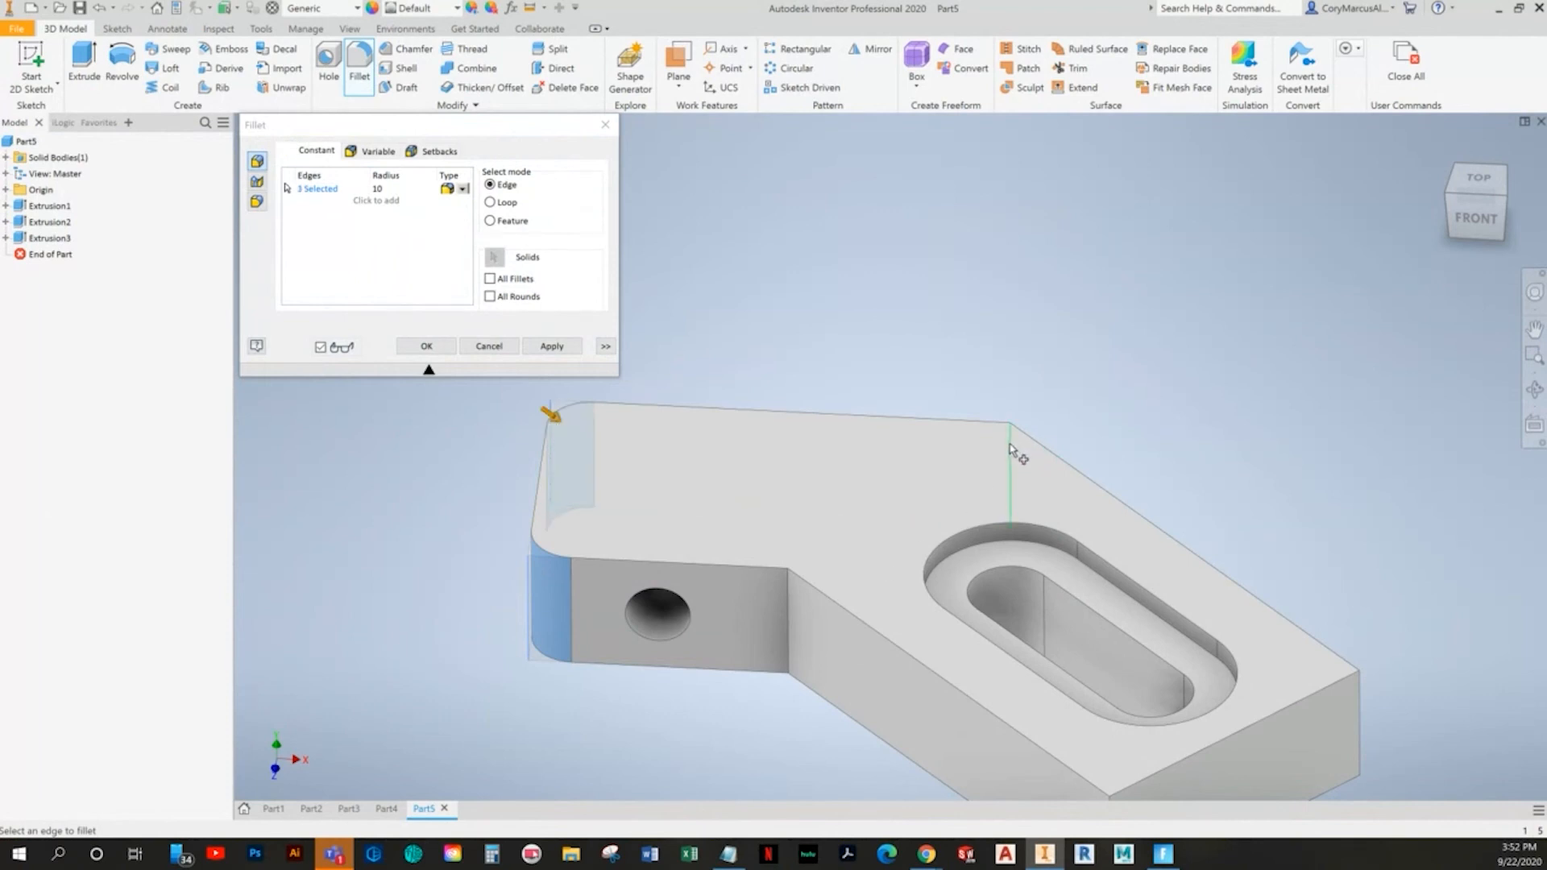
- Add the long leg's two vertical end edges and the inner bend edge to the 10 mm fillet and apply it
{"action": "middle_click_drag", "start_coordinate": [1353, 706], "coordinate": [1254, 662]}
{"action": "left_click", "coordinate": [1267, 657]}
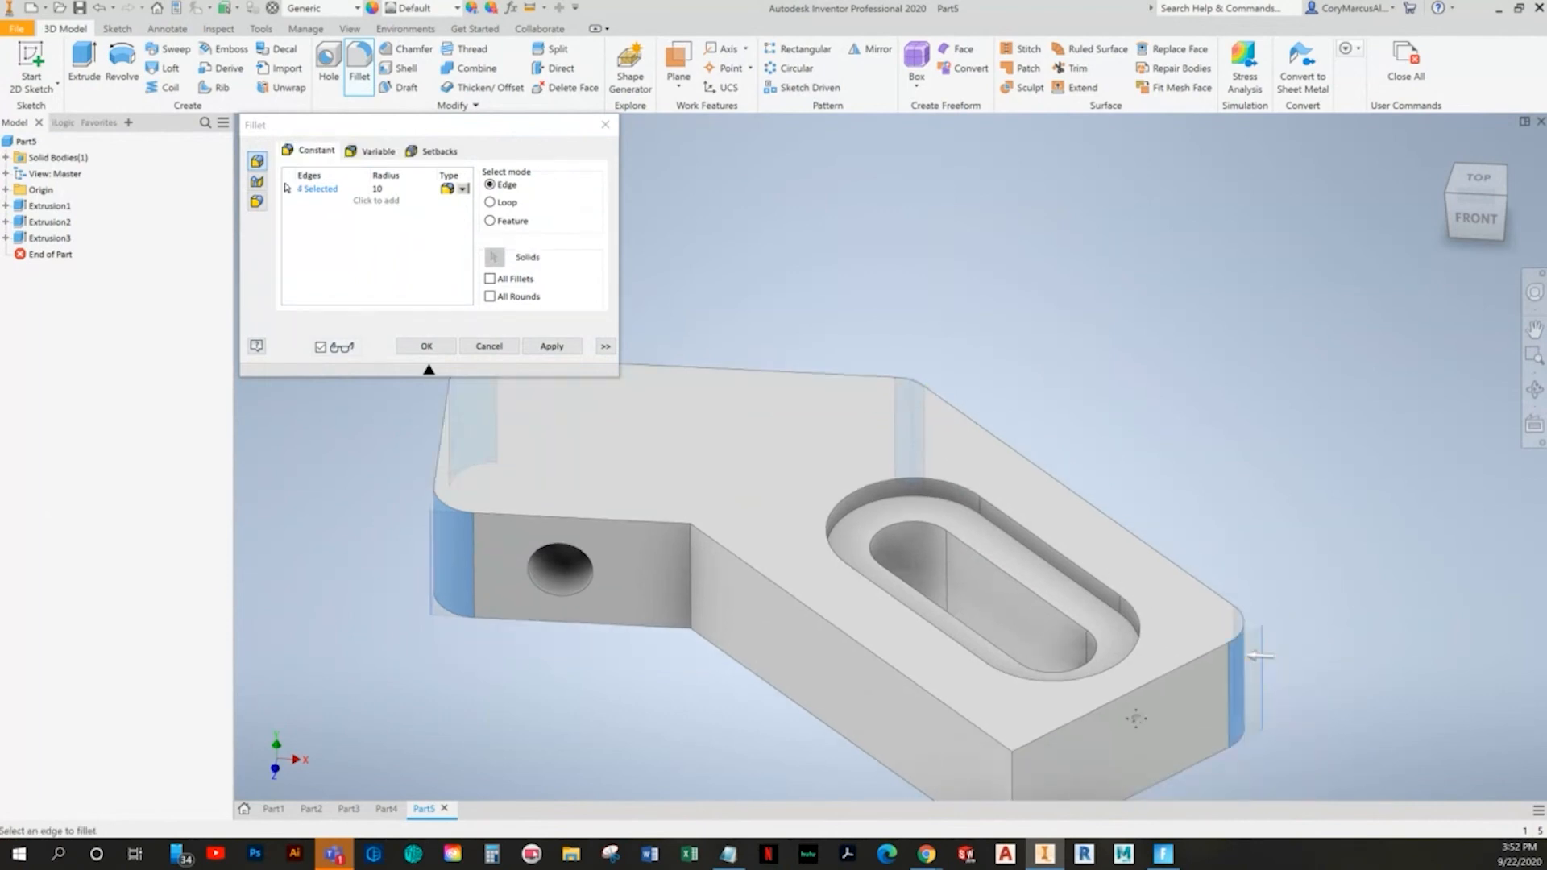
{"action": "middle_click_drag", "start_coordinate": [1047, 788], "coordinate": [1028, 738]}
{"action": "left_click", "coordinate": [999, 730]}
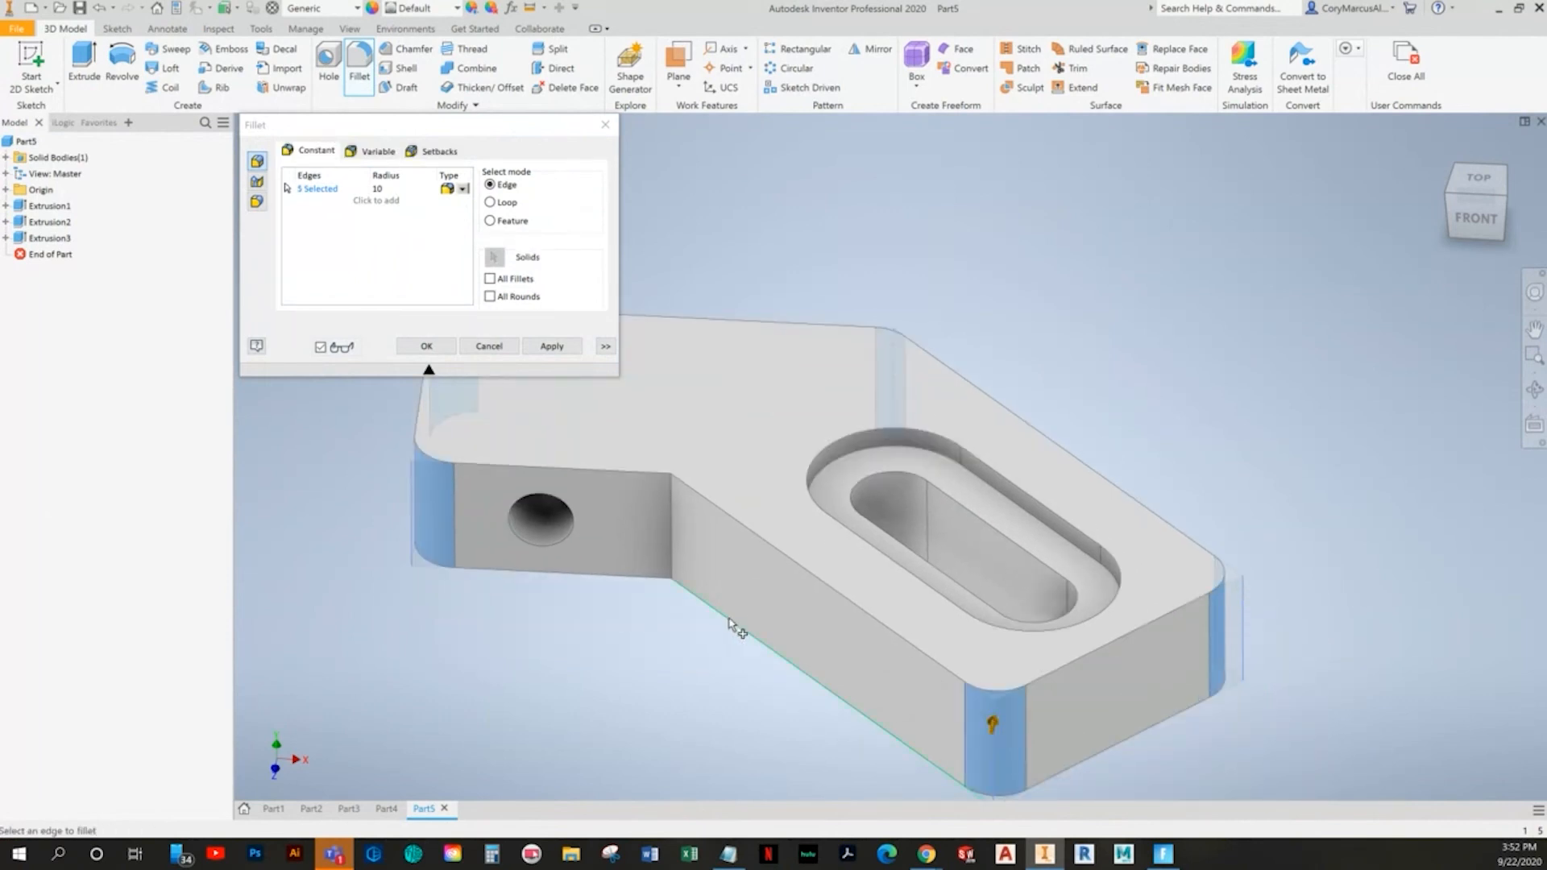
{"action": "left_click", "coordinate": [671, 534]}
{"action": "scroll", "coordinate": [934, 496], "scroll_direction": "down", "scroll_amount": 3}
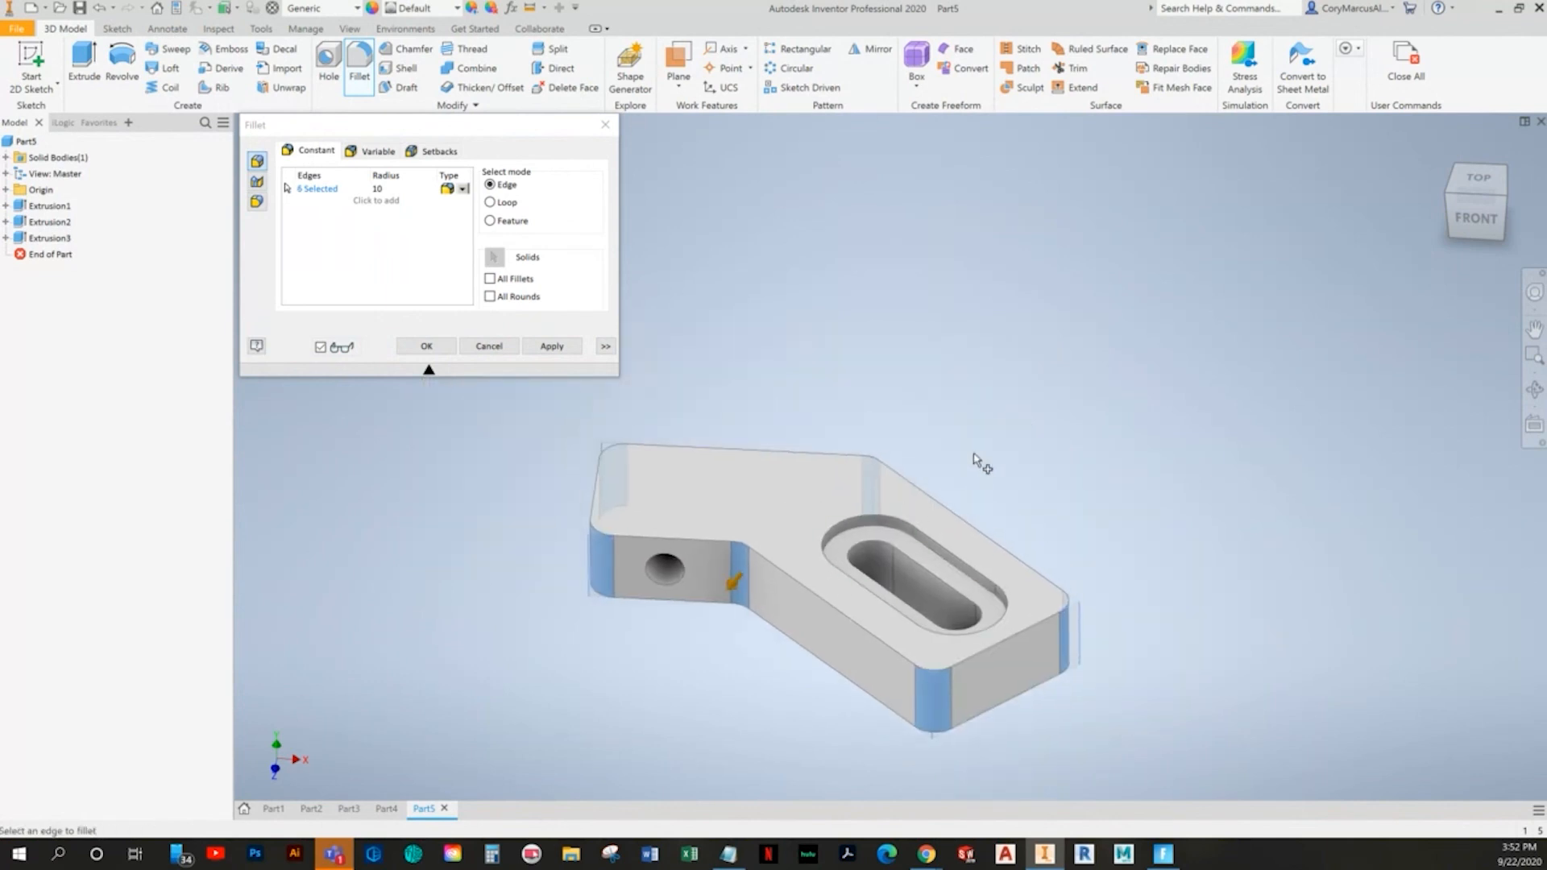
{"action": "key", "text": "alt+Tab"}
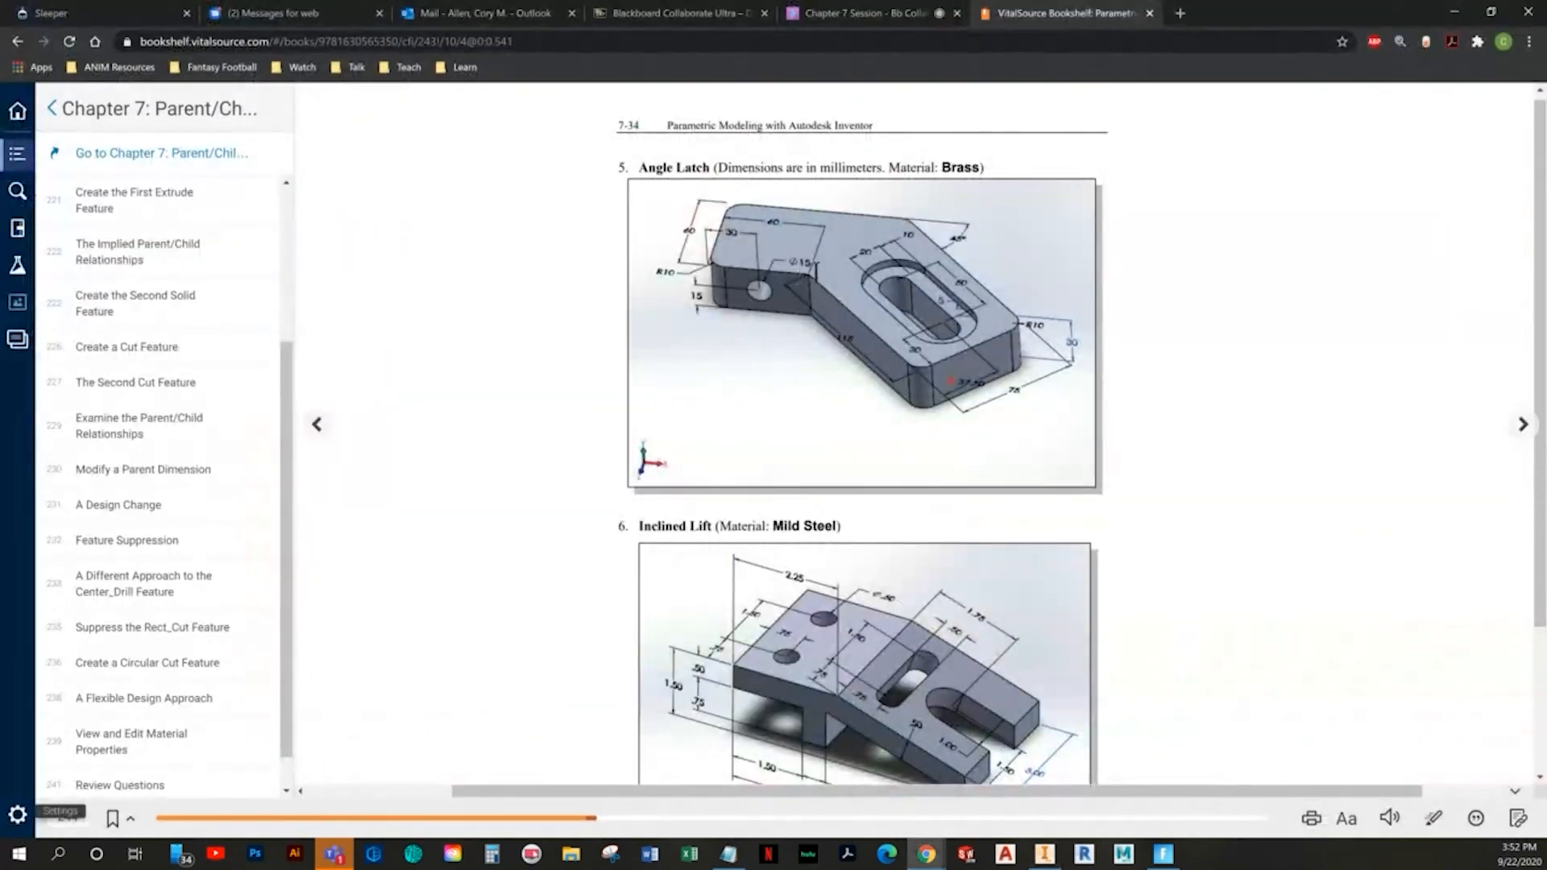
{"action": "key", "text": "alt+Tab"}
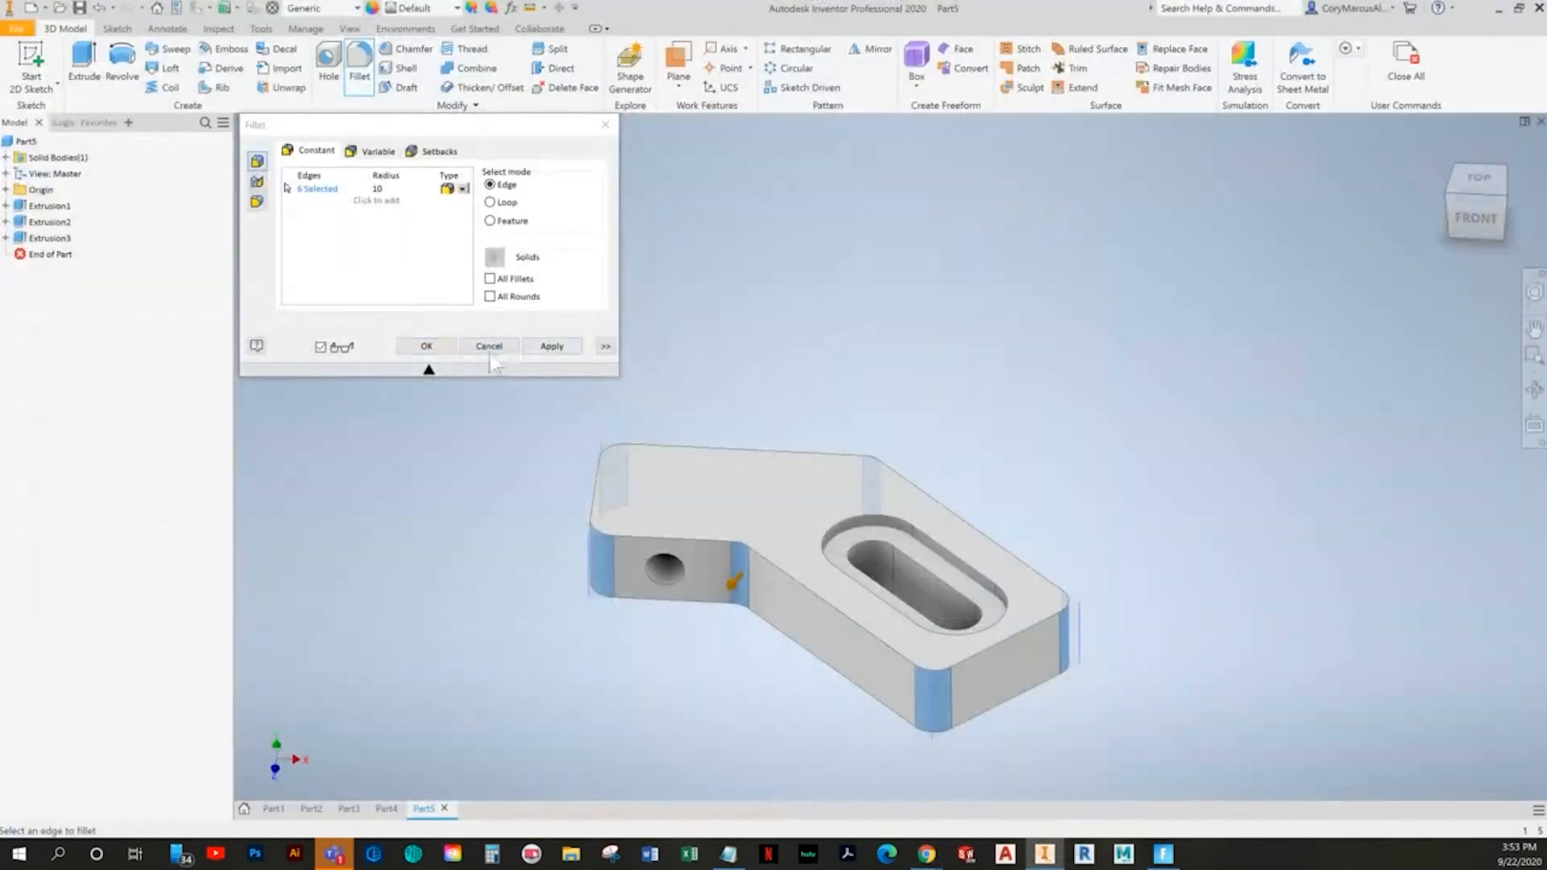
{"action": "left_click", "coordinate": [543, 342]}
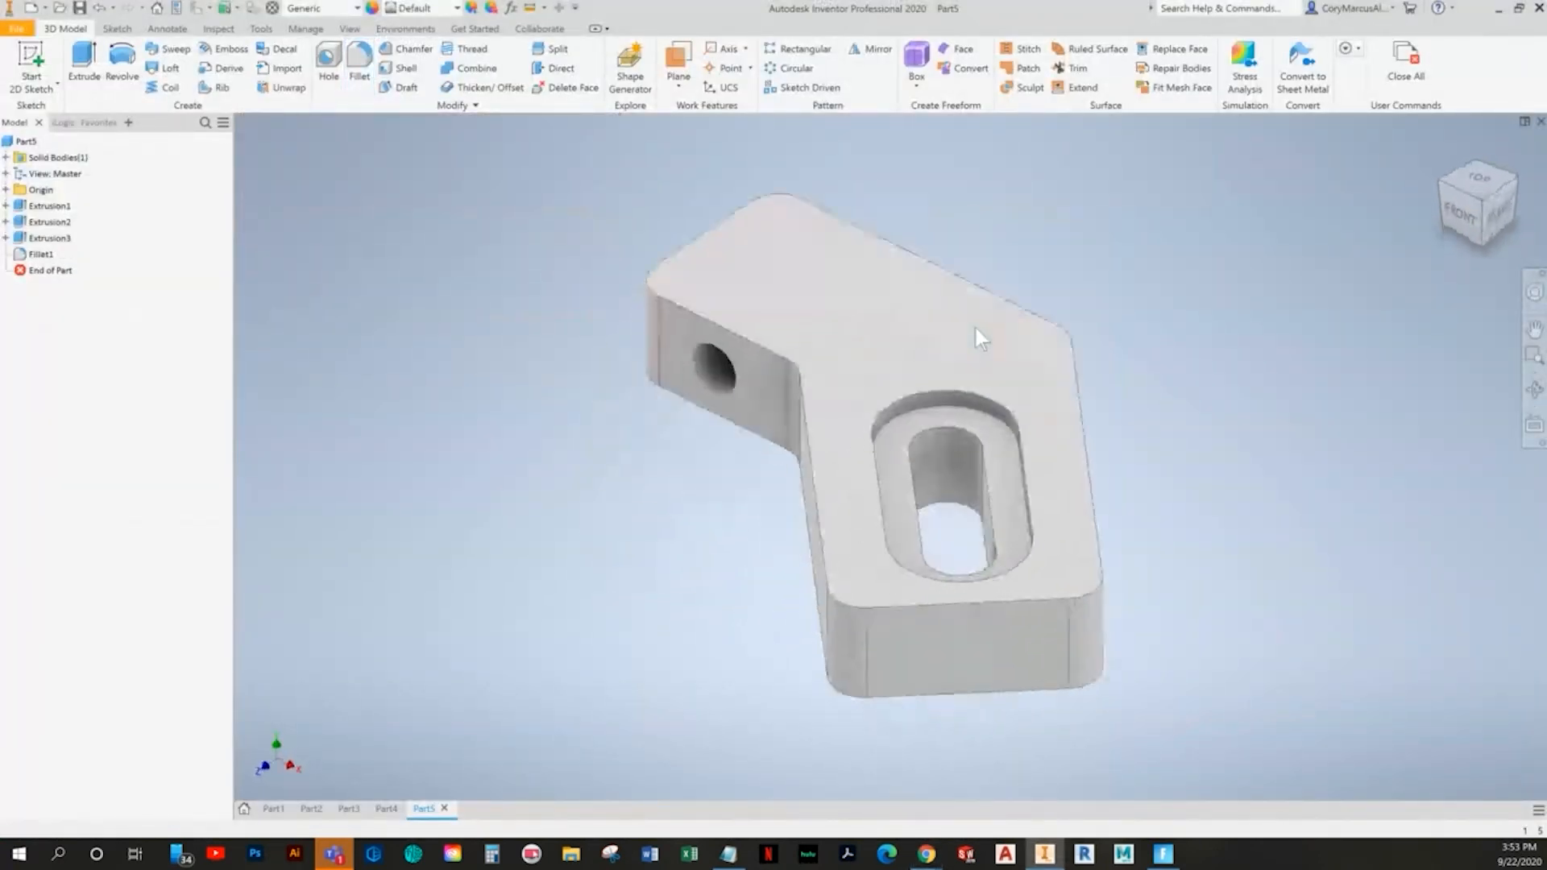
- Compare the latch with the textbook drawing and assign it the Brass, Soft Yellow material
{"action": "key", "text": "alt+Tab"}
{"action": "key", "text": "alt+Tab"}
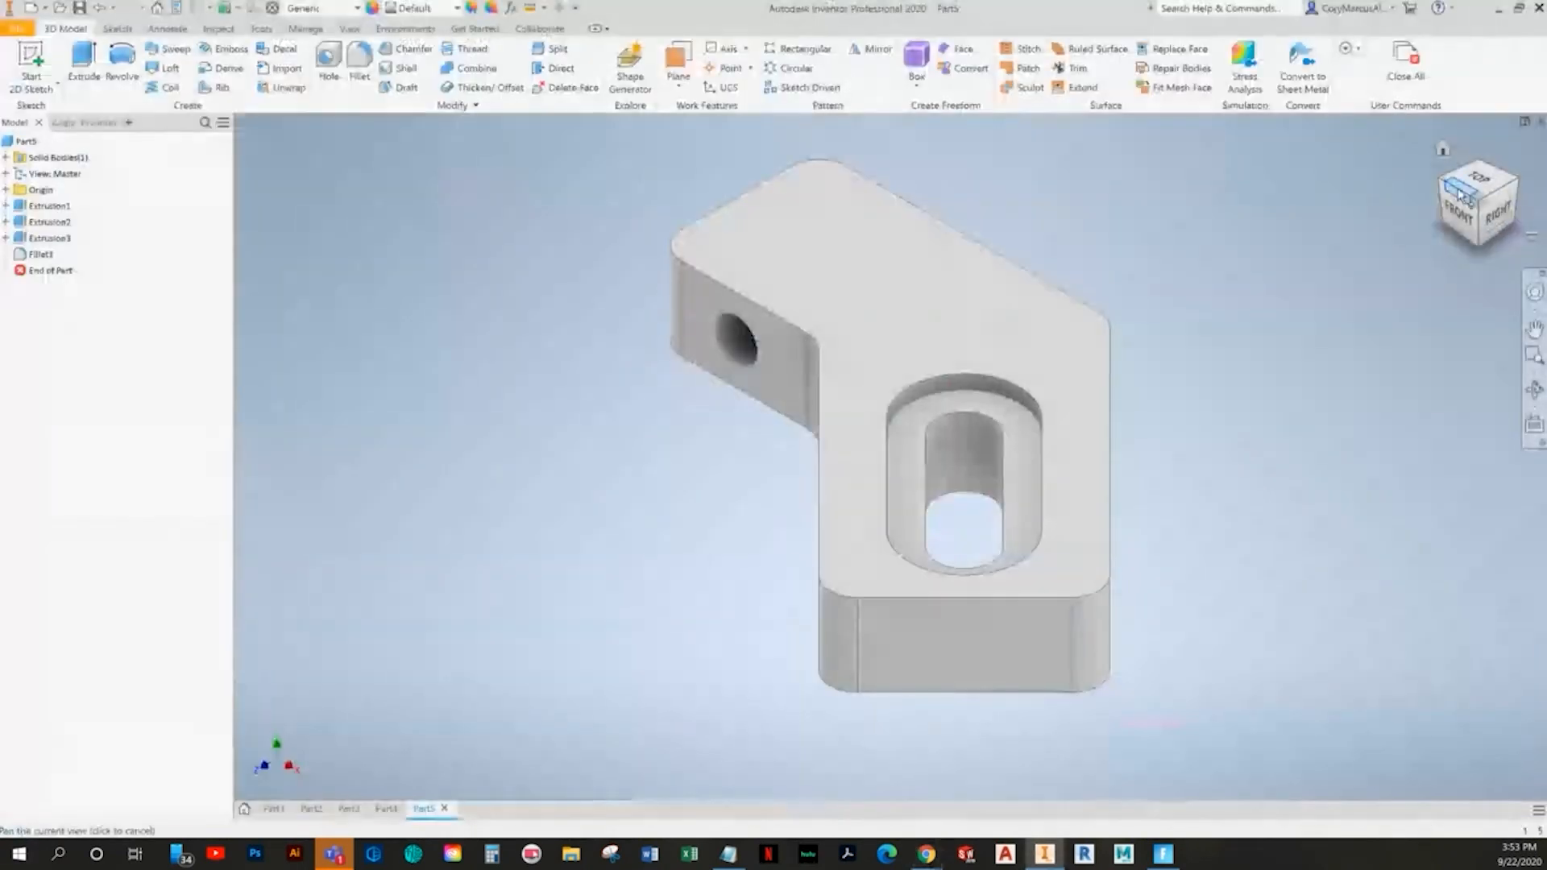
{"action": "left_click", "coordinate": [1461, 196]}
{"action": "key", "text": "alt+Tab"}
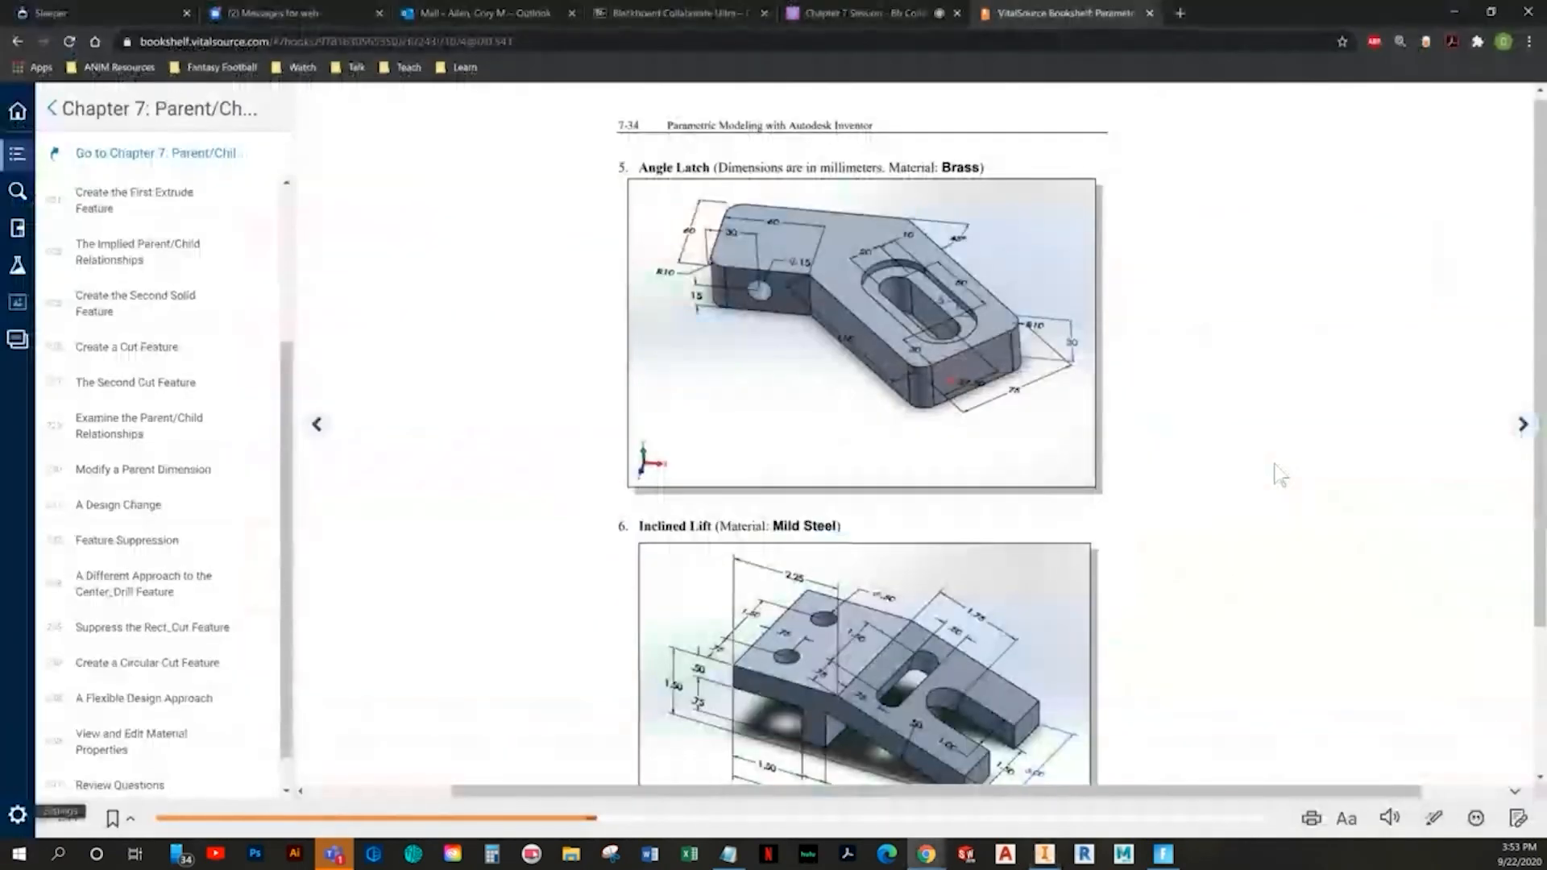
{"action": "key", "text": "alt+Tab"}
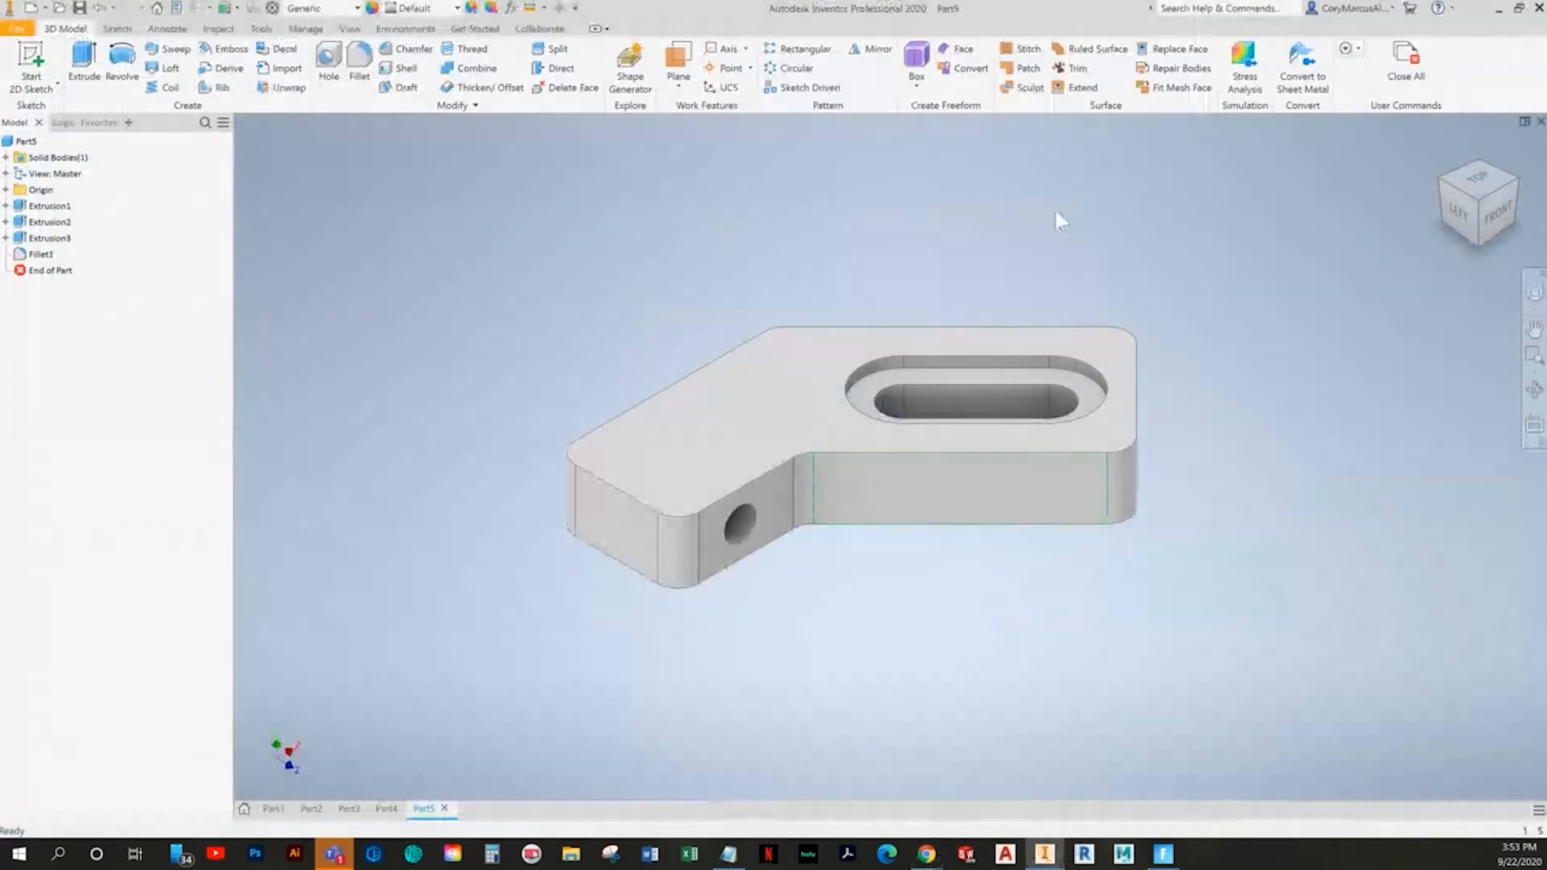
{"action": "left_click", "coordinate": [319, 9]}
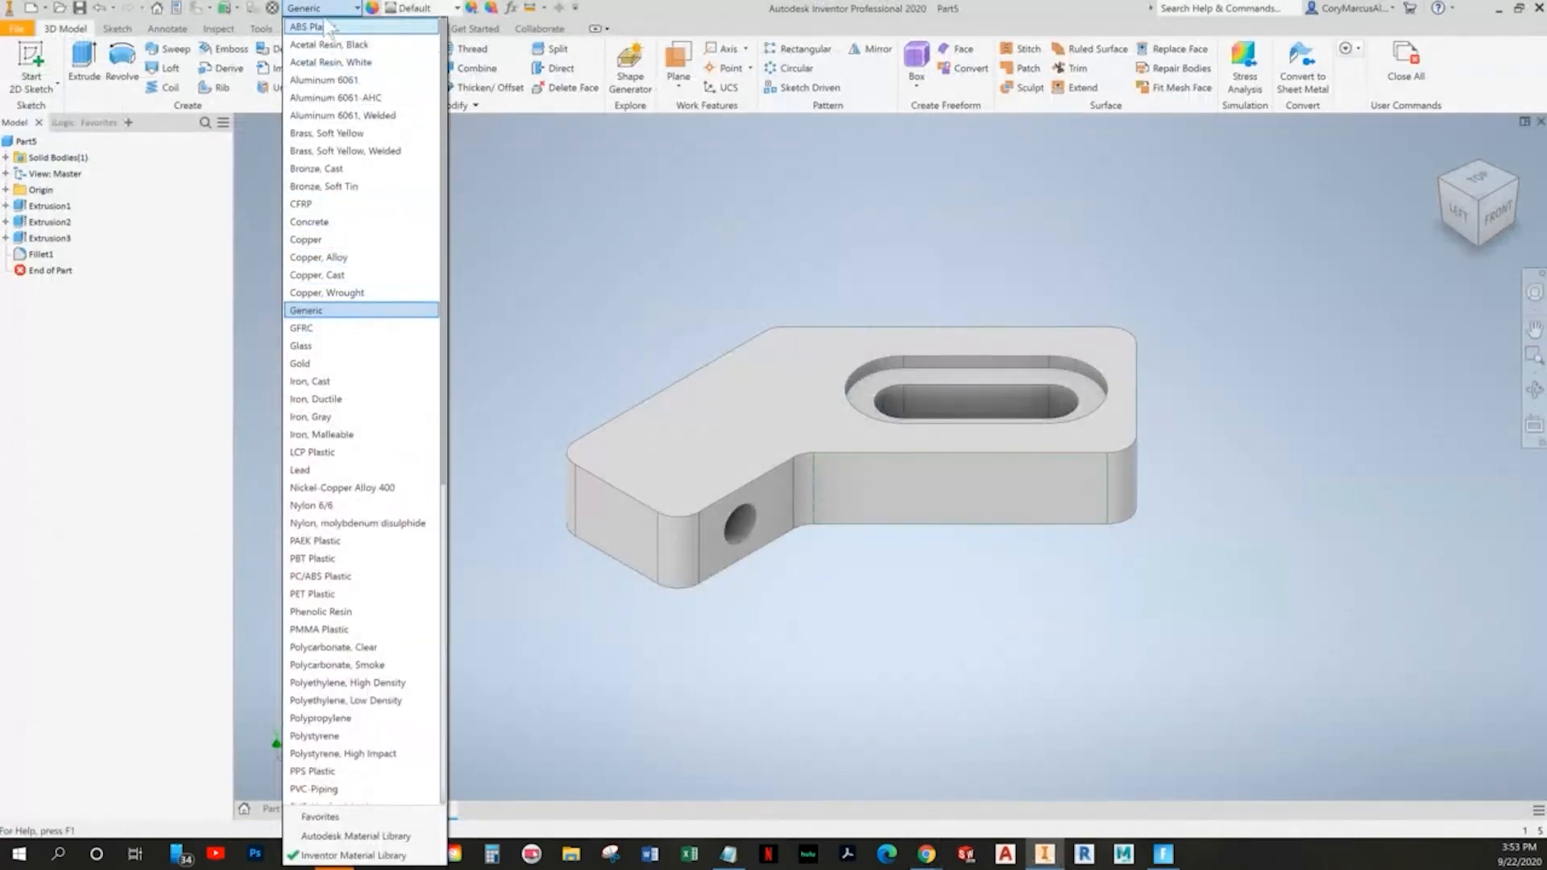
{"action": "left_click", "coordinate": [330, 133]}
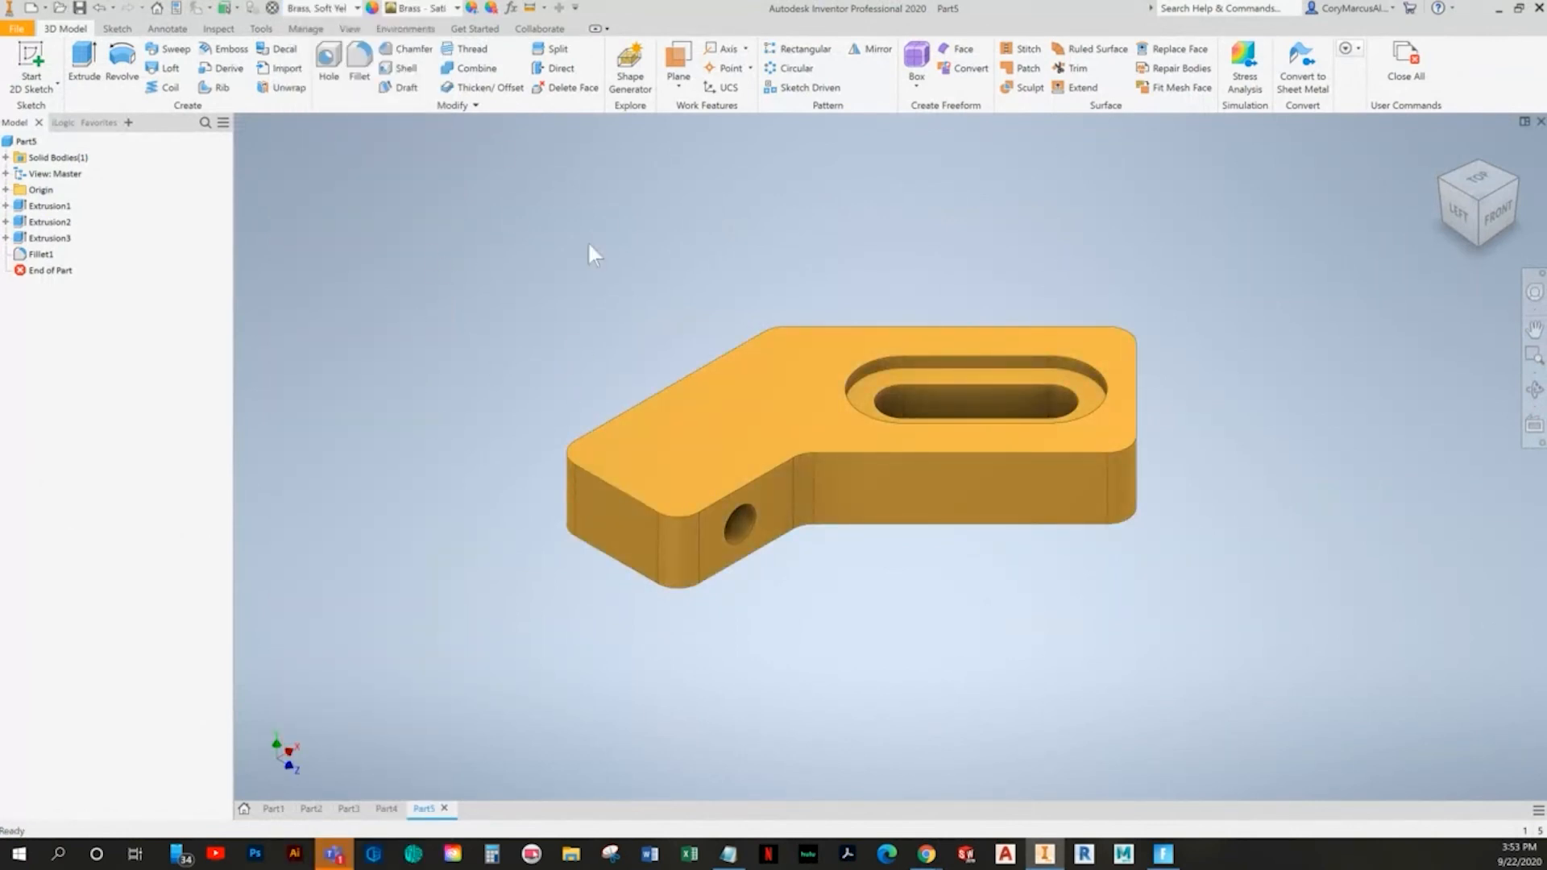
- Look up the Inclined Lift exercise in the textbook and create a new part from the English templates
{"action": "key", "text": "alt+Tab"}
{"action": "scroll", "coordinate": [806, 472], "scroll_direction": "down", "scroll_amount": 3}
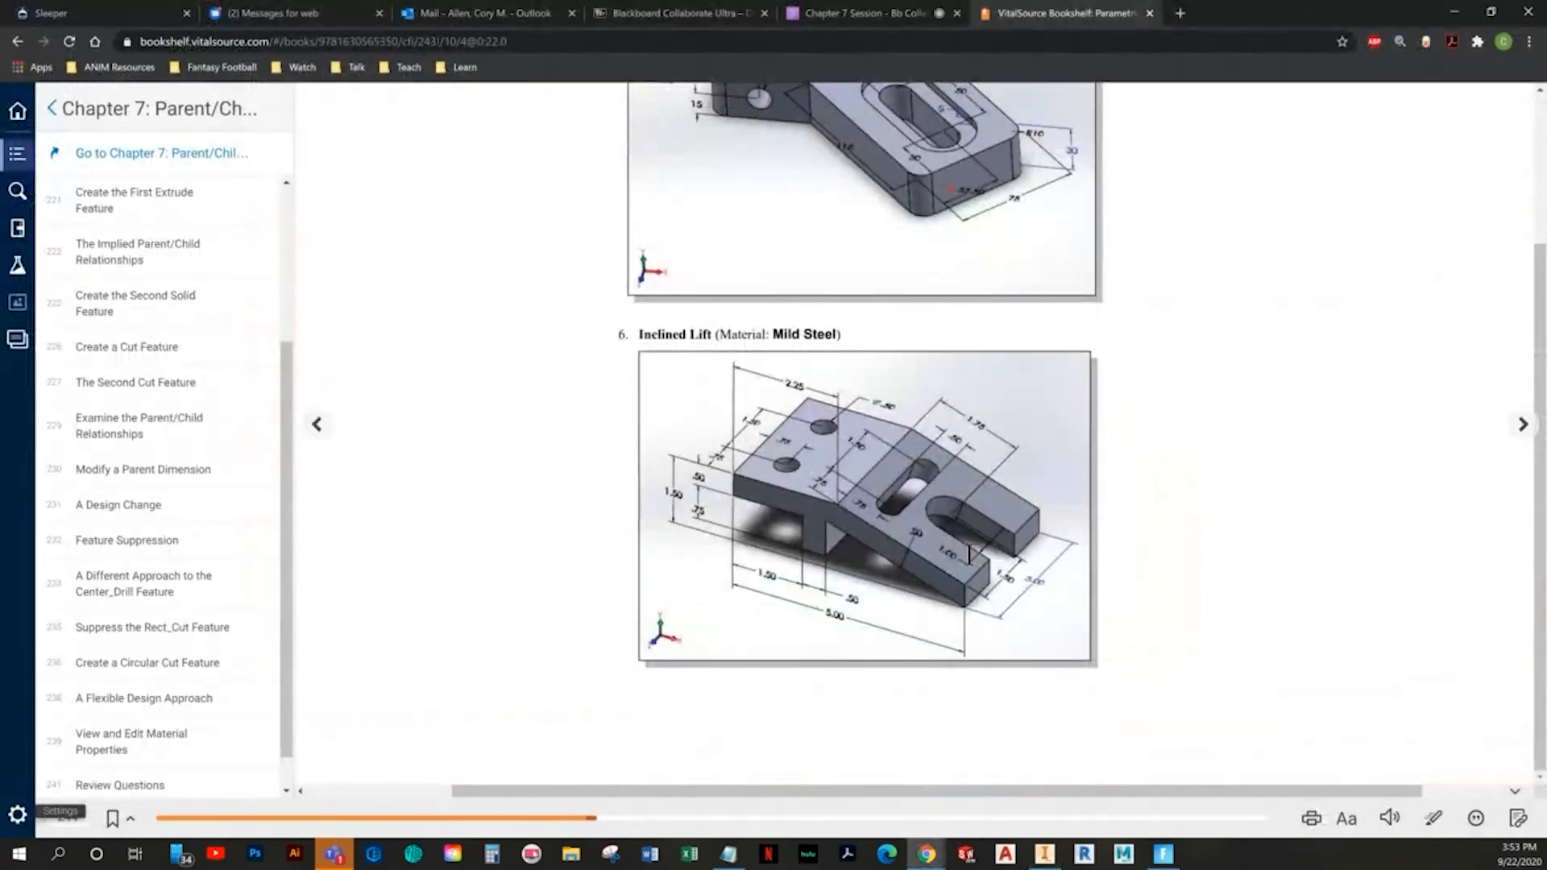
{"action": "key", "text": "alt+Tab"}
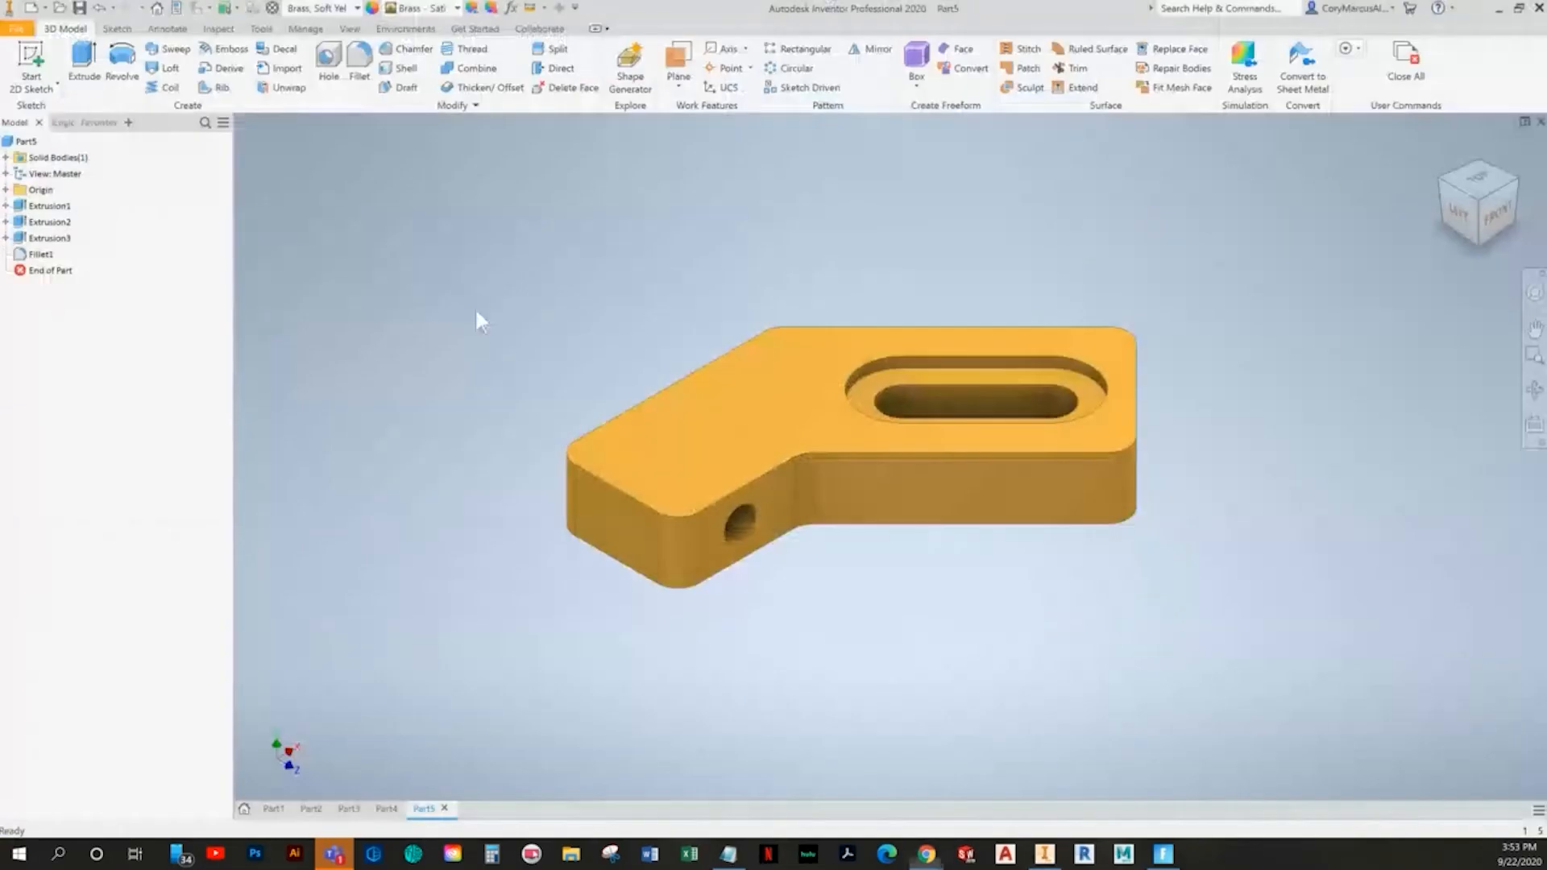
{"action": "left_click", "coordinate": [30, 9]}
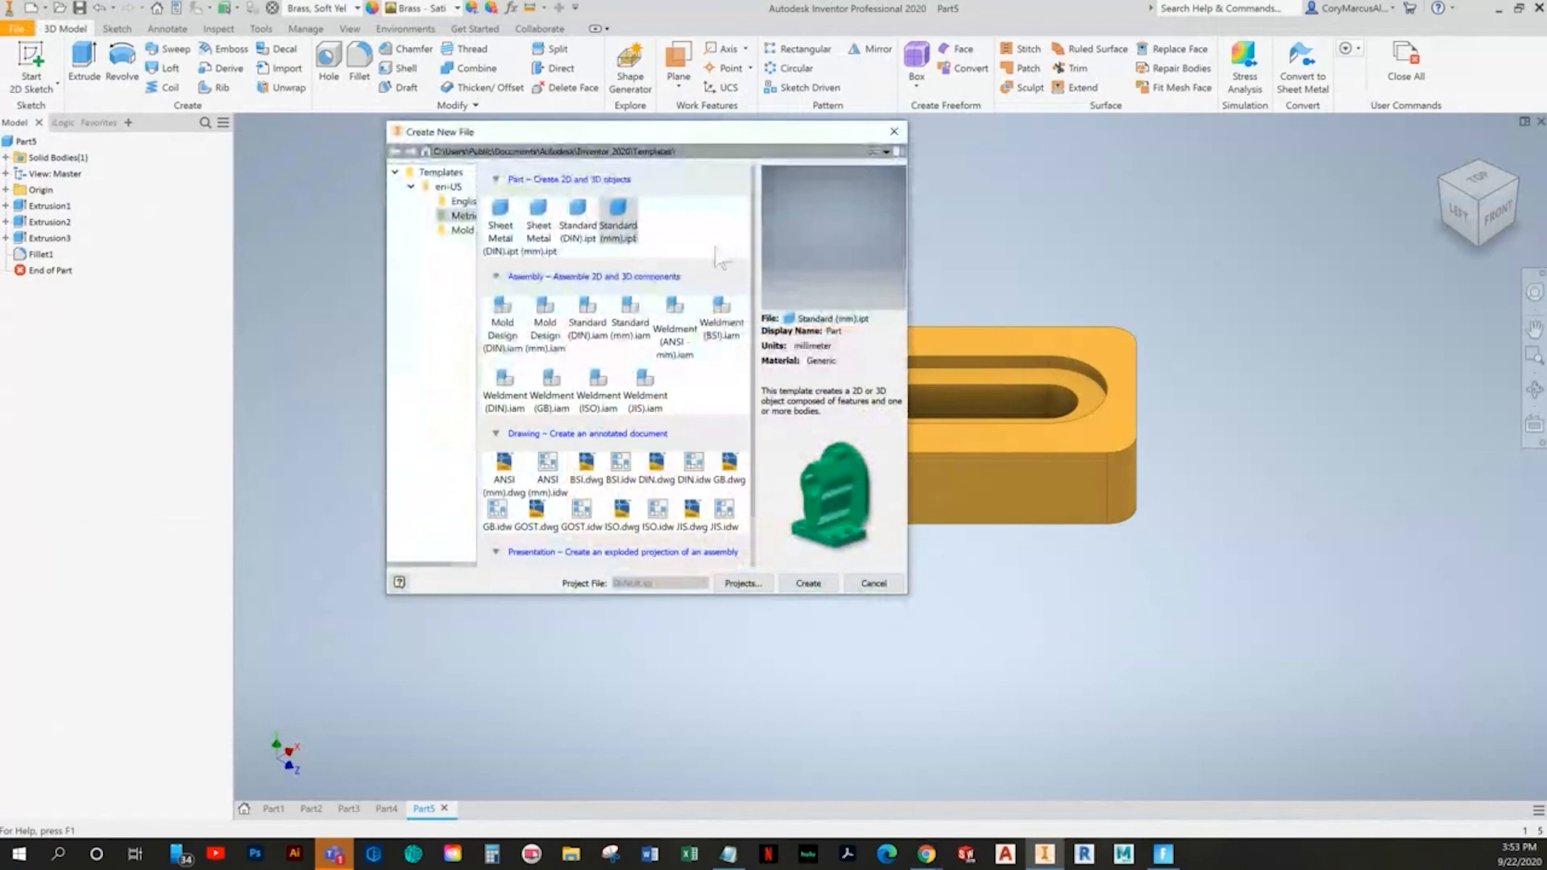
{"action": "left_click", "coordinate": [461, 201]}
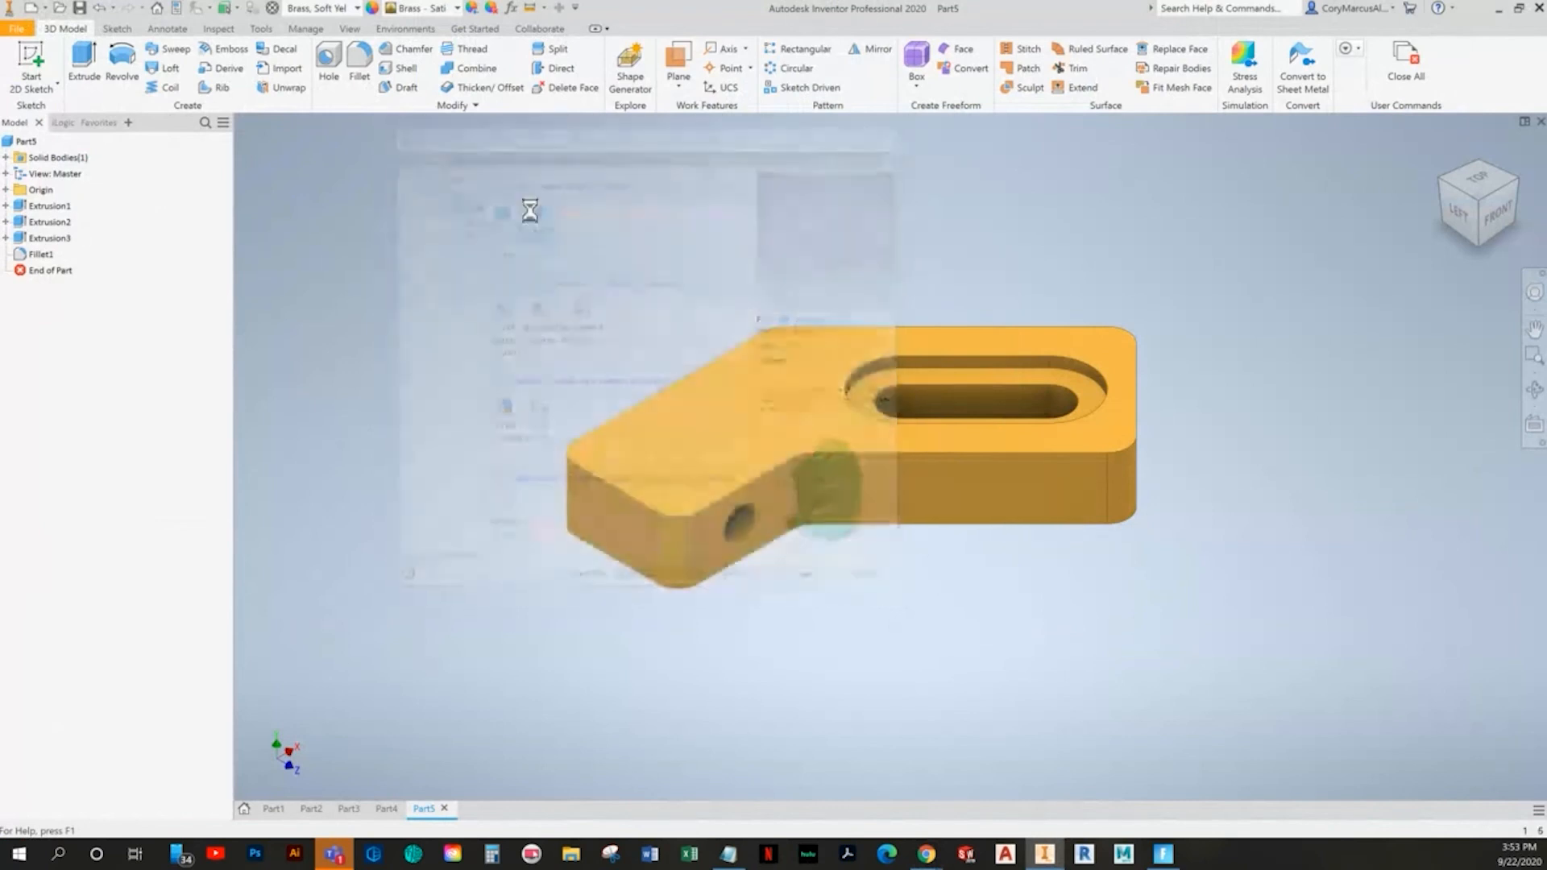
- Start a sketch on the front plane of the new part and check the Inclined Lift drawing
{"action": "key", "text": "alt+Tab"}
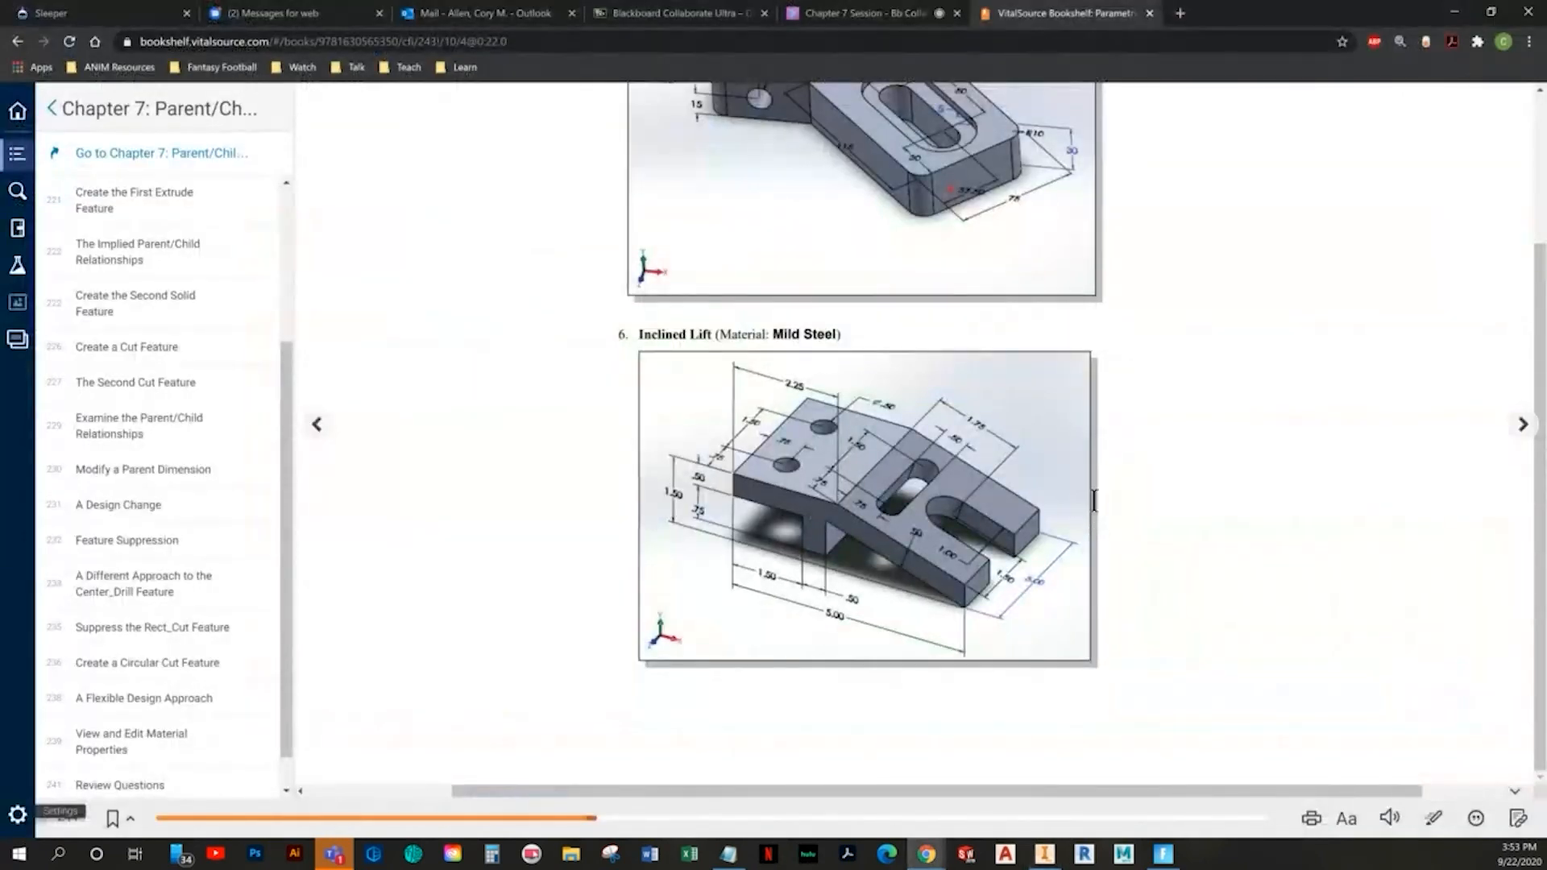
{"action": "key", "text": "alt+Tab"}
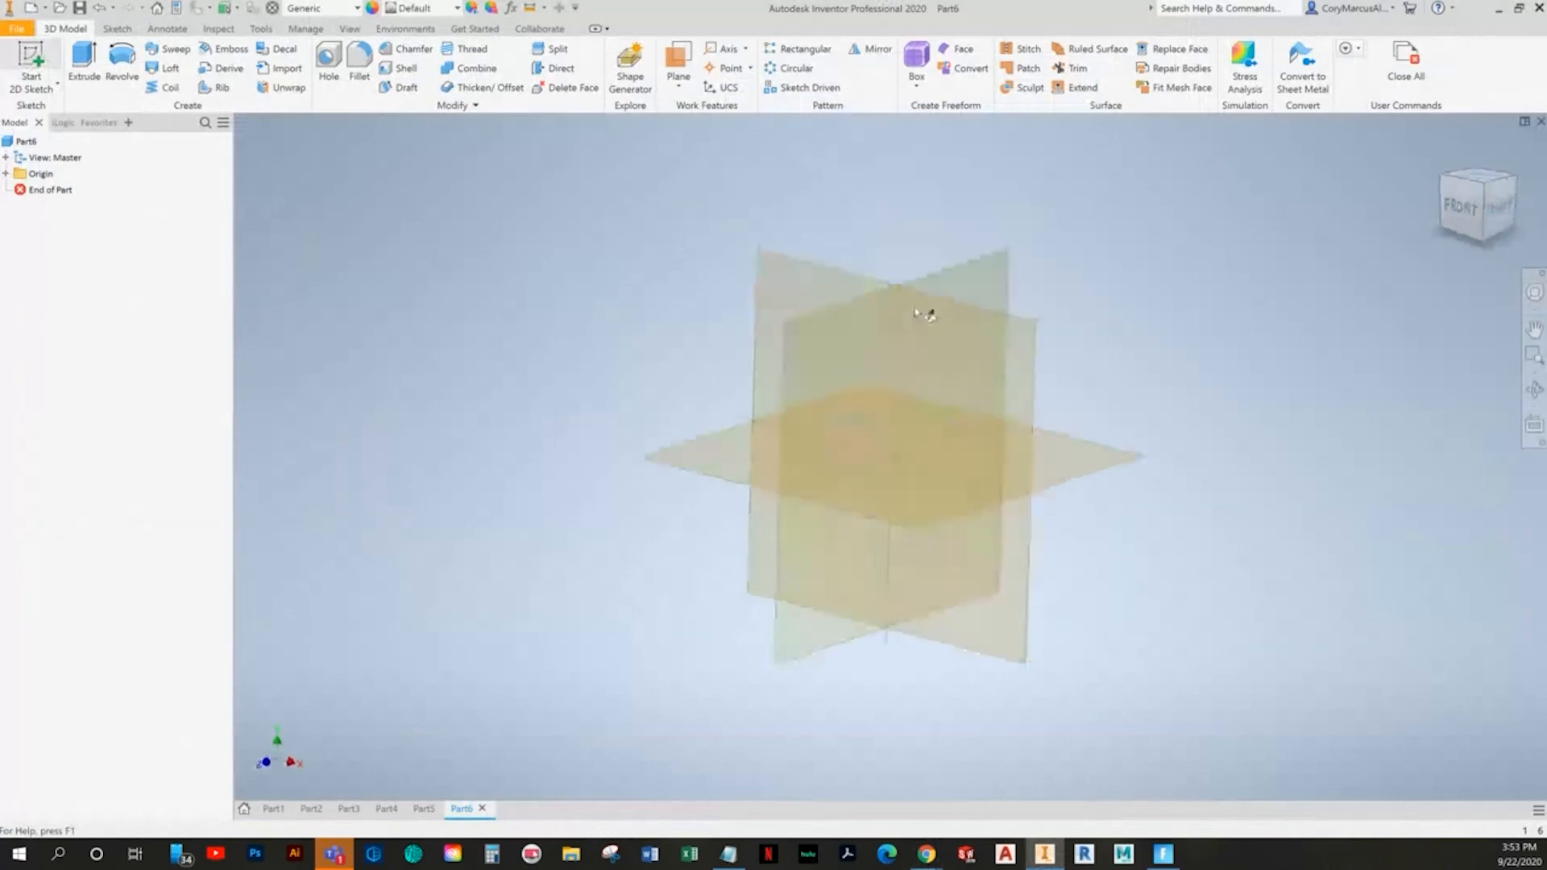
{"action": "left_click", "coordinate": [797, 234]}
{"action": "key", "text": "alt+Tab"}
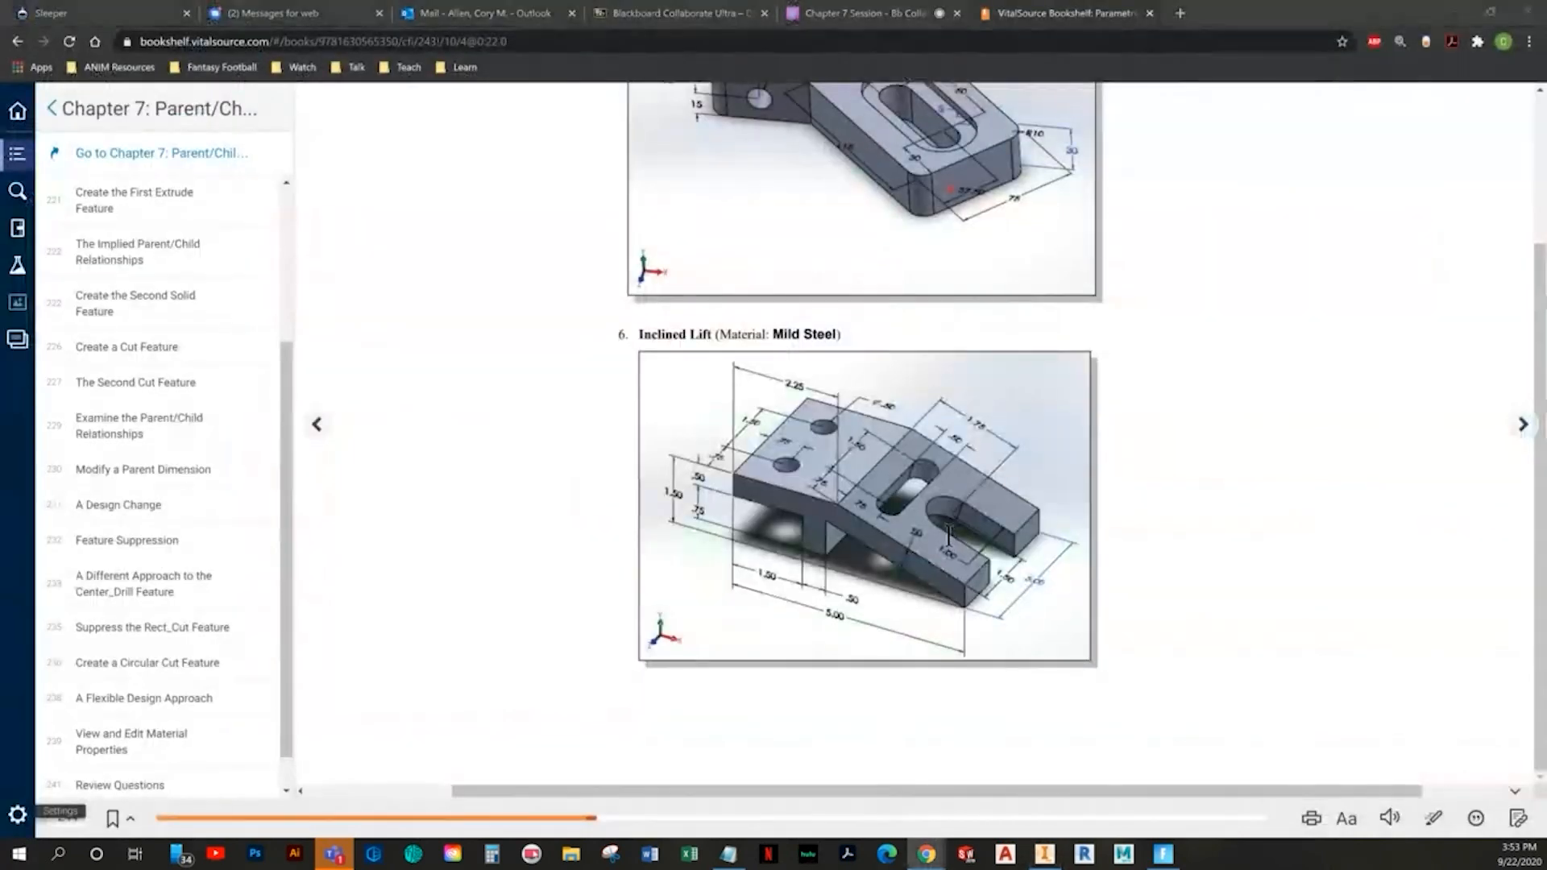
{"action": "key", "text": "alt+Tab"}
- Sketch the profile's short vertical end edge and the long horizontal underside edge running from its lower end, checking the textbook drawing
{"action": "left_click", "coordinate": [84, 65]}
{"action": "left_click", "coordinate": [525, 298]}
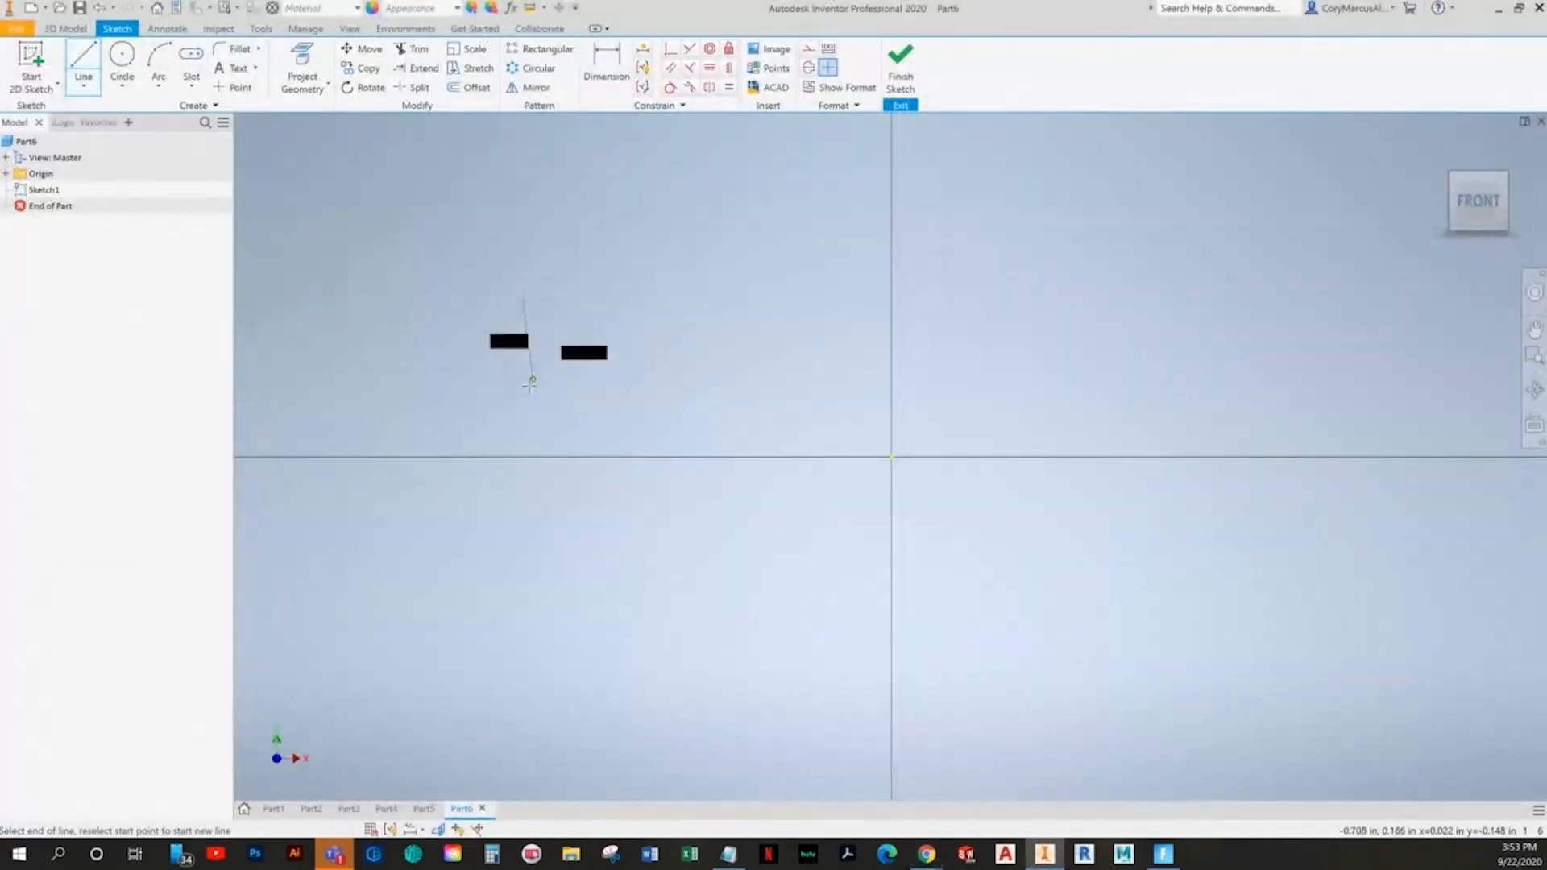
{"action": "left_click", "coordinate": [523, 381]}
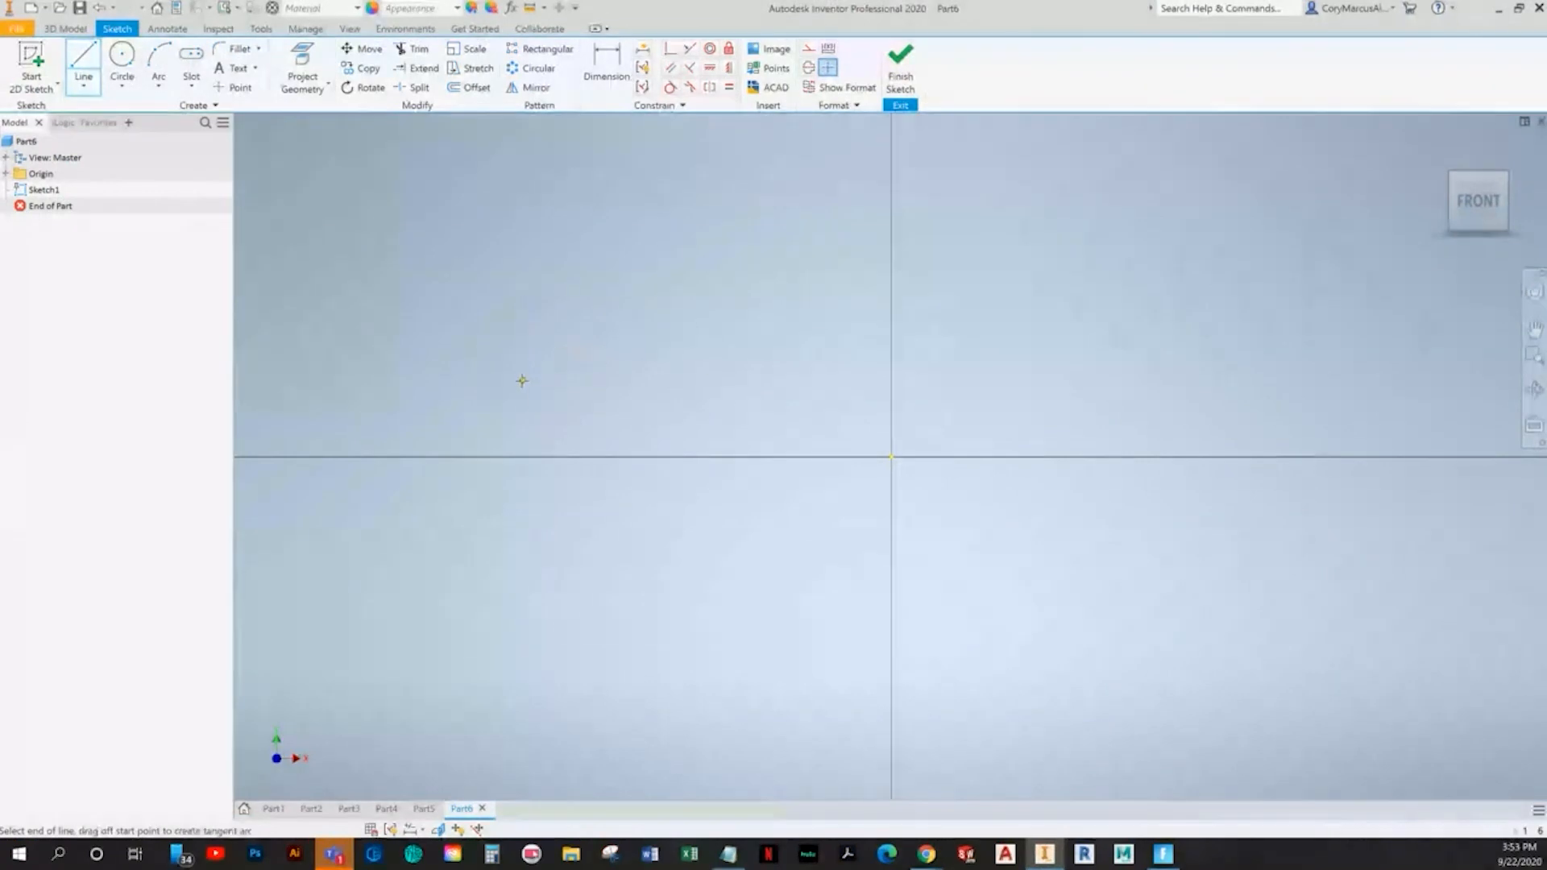
{"action": "left_click", "coordinate": [955, 385]}
{"action": "key", "text": "alt+Tab"}
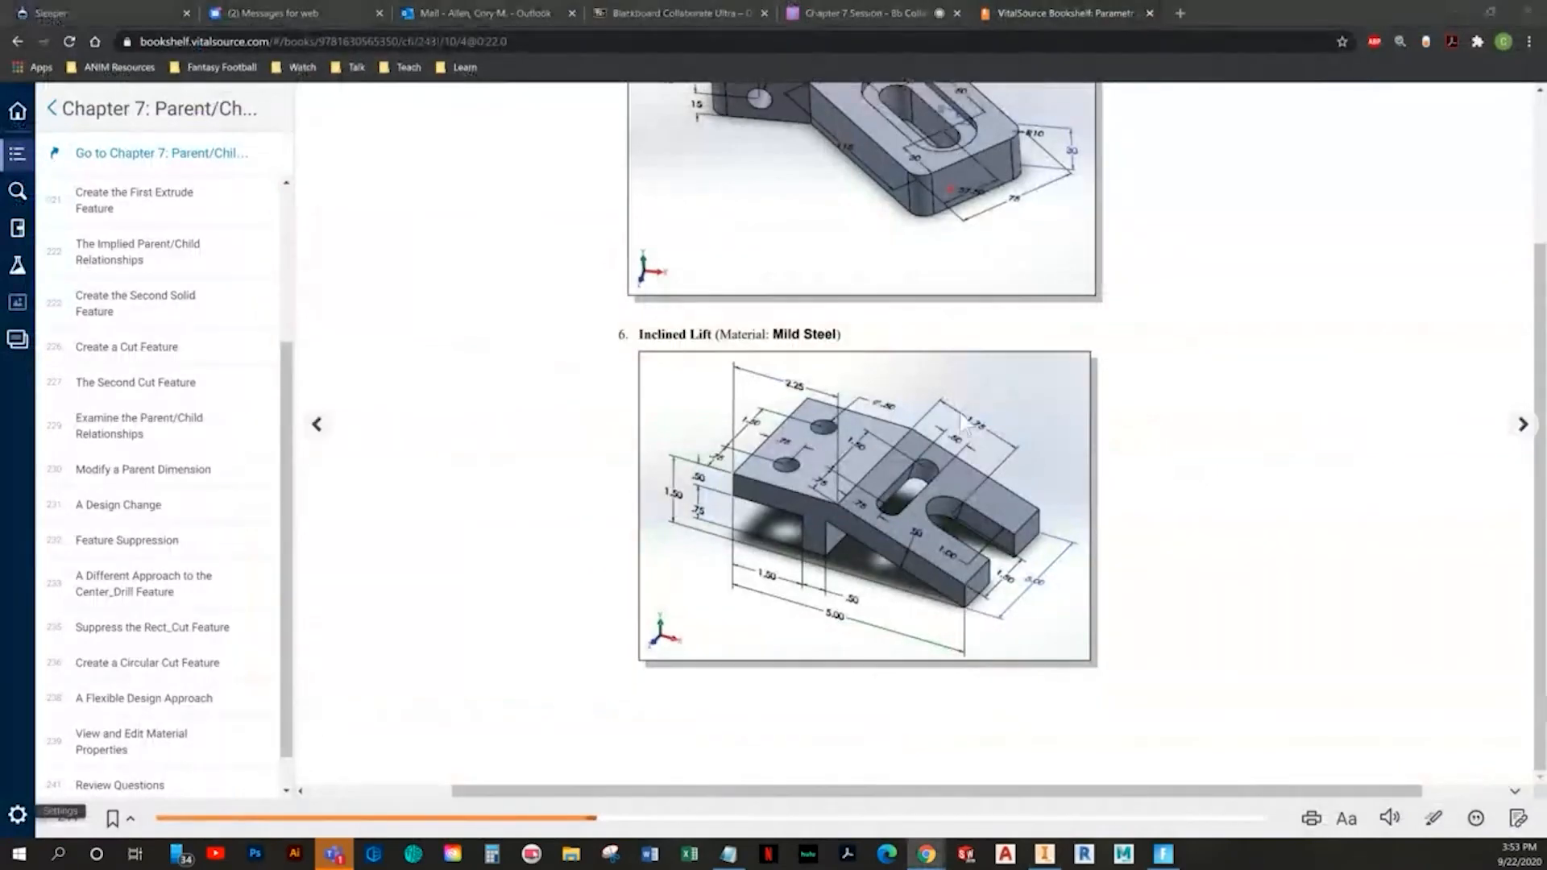
{"action": "key", "text": "alt+Tab"}
{"action": "left_click", "coordinate": [954, 511]}
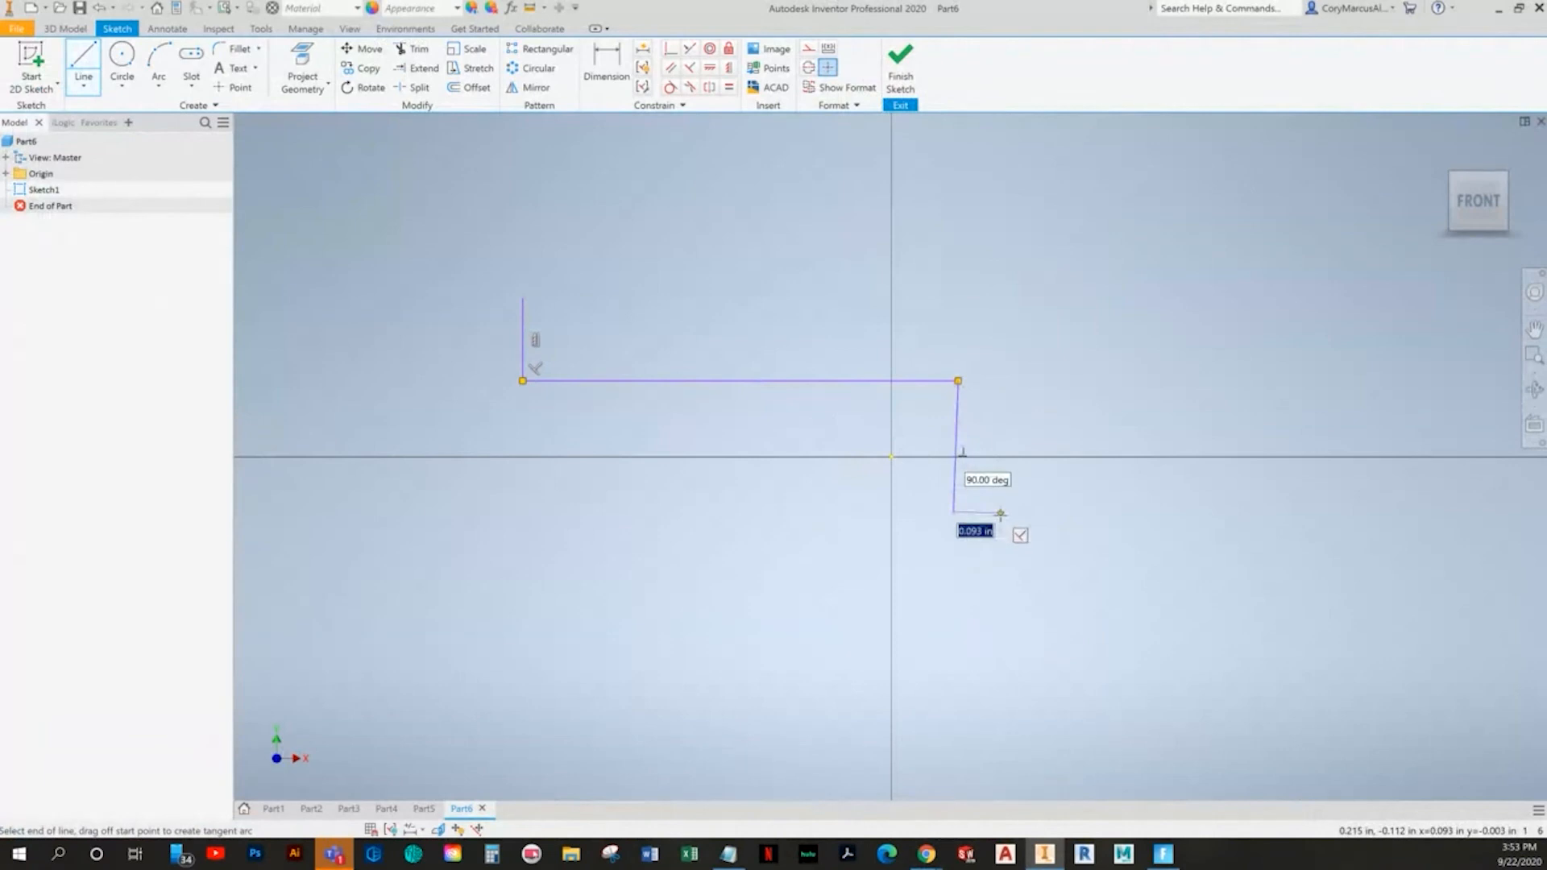
{"action": "key", "text": "Escape"}
{"action": "key", "text": "ctrl+z"}
- Sketch the rib's three sides, about 0.3 in tall, down from the underside edge's free end, following the textbook drawing
{"action": "left_click", "coordinate": [83, 64]}
{"action": "left_click", "coordinate": [957, 380]}
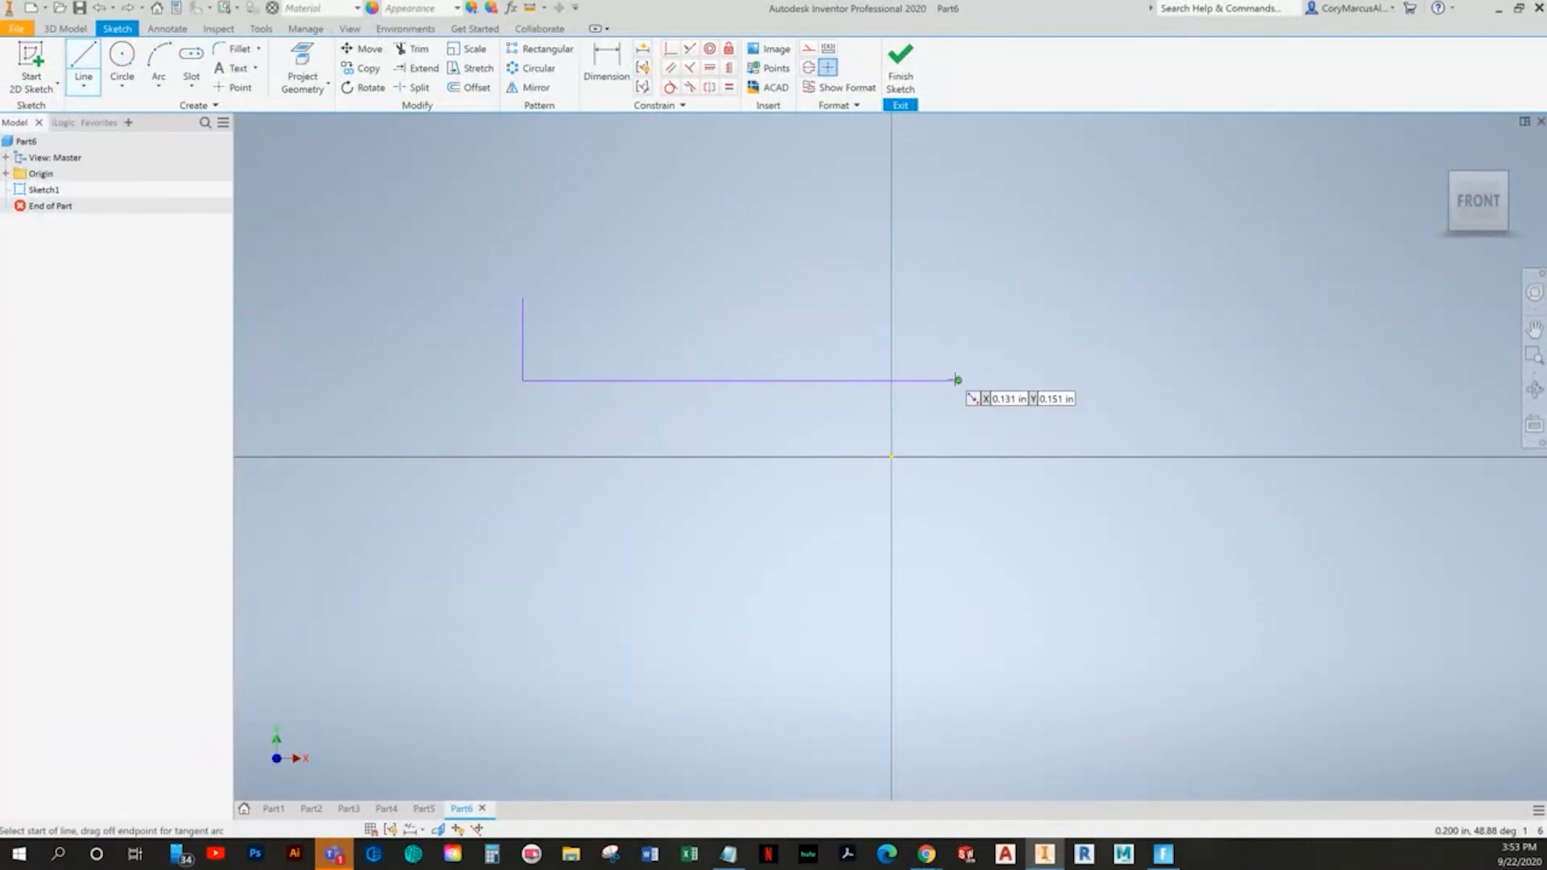
{"action": "left_click", "coordinate": [958, 528]}
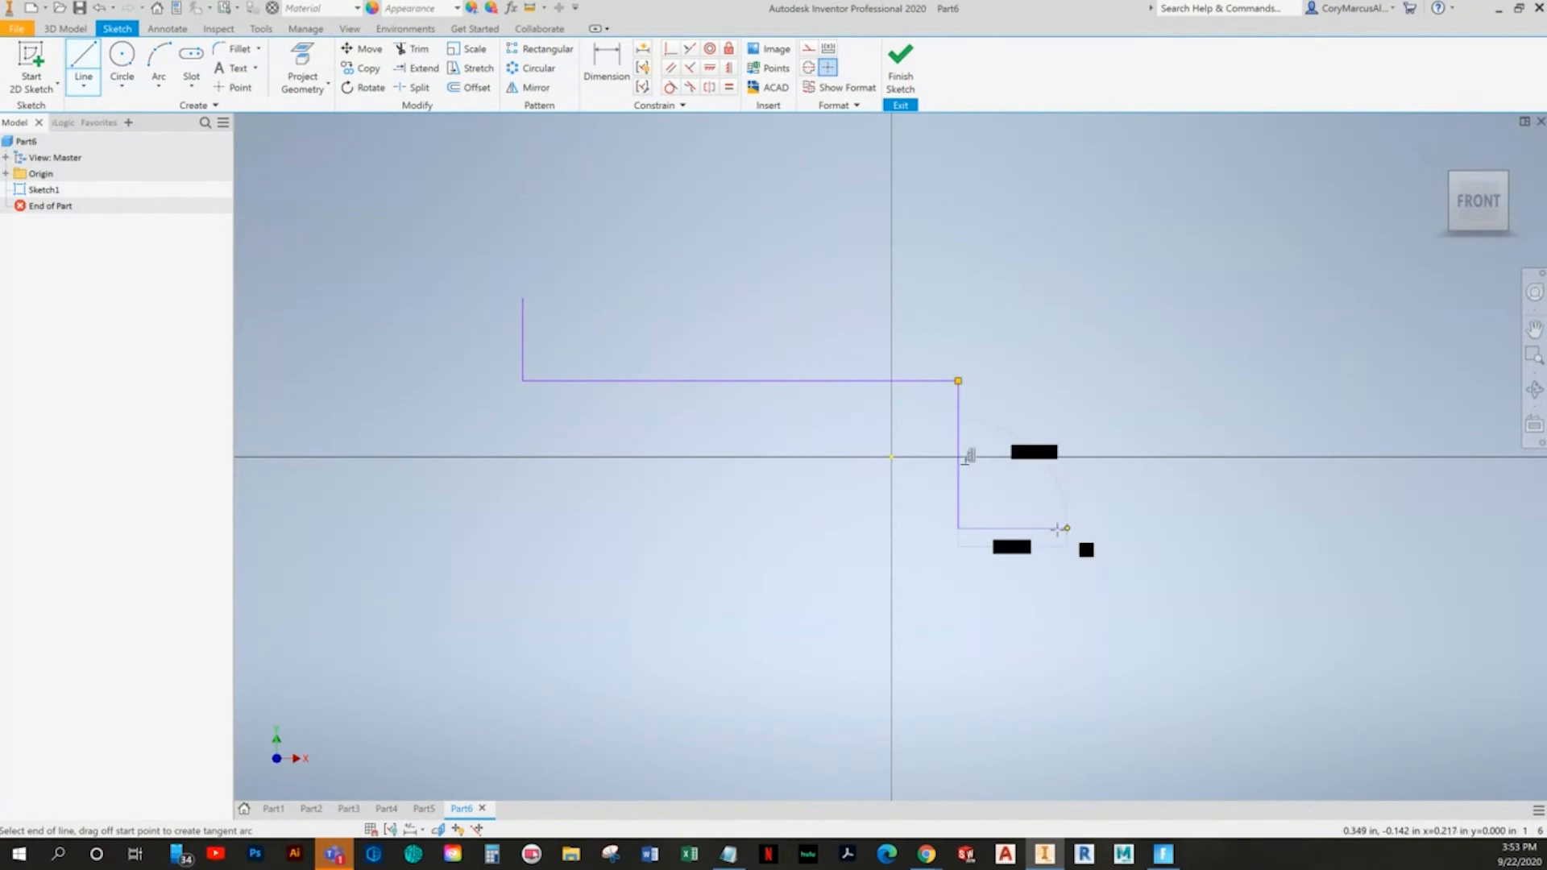
{"action": "left_click", "coordinate": [1036, 528]}
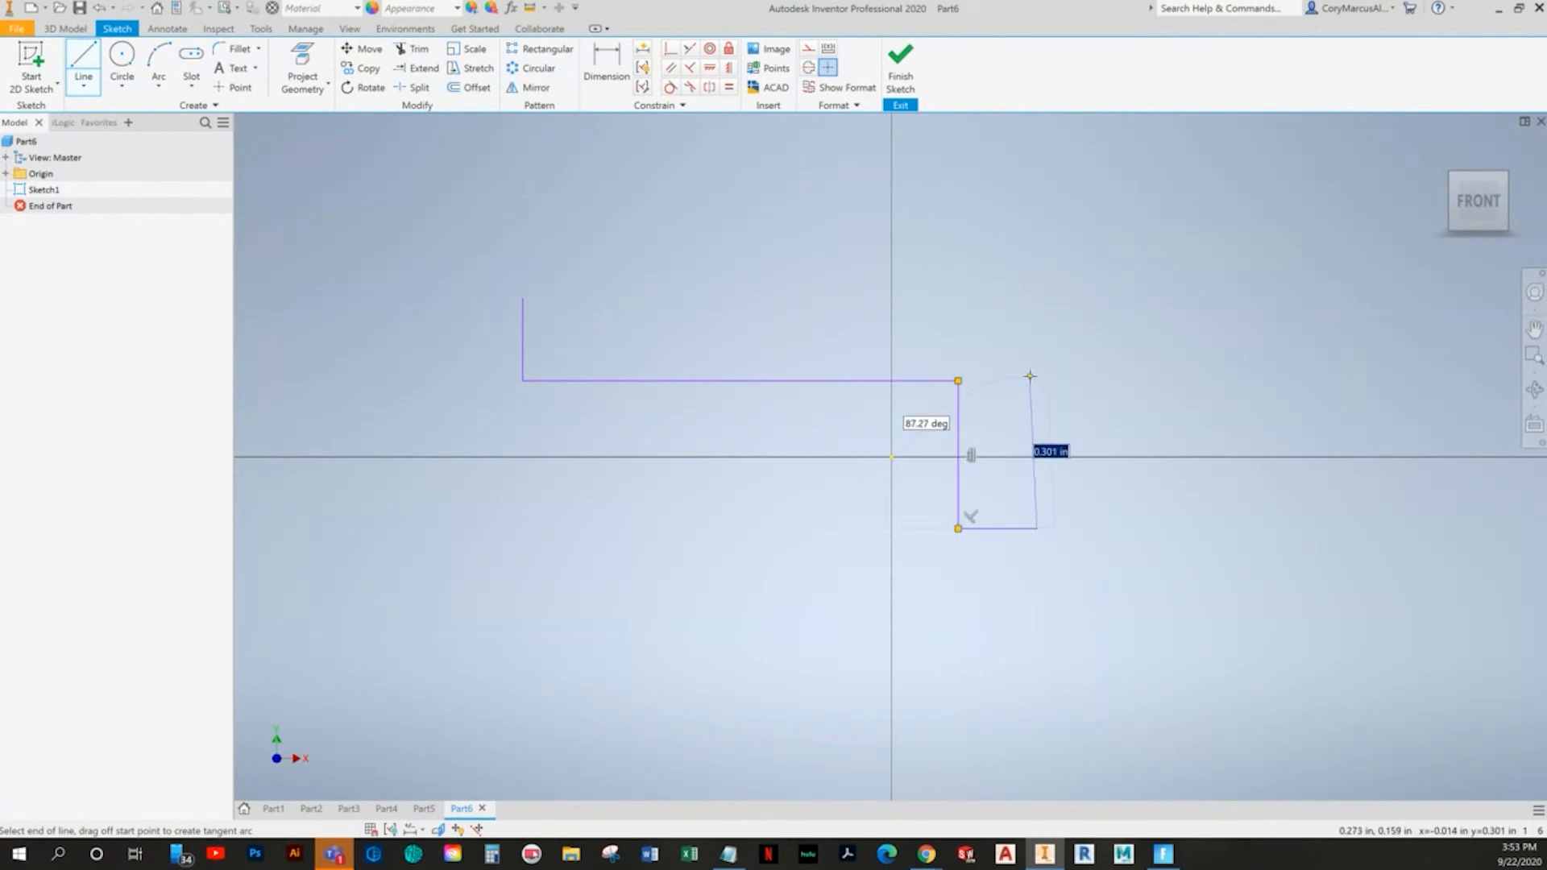
{"action": "key", "text": "alt+Tab"}
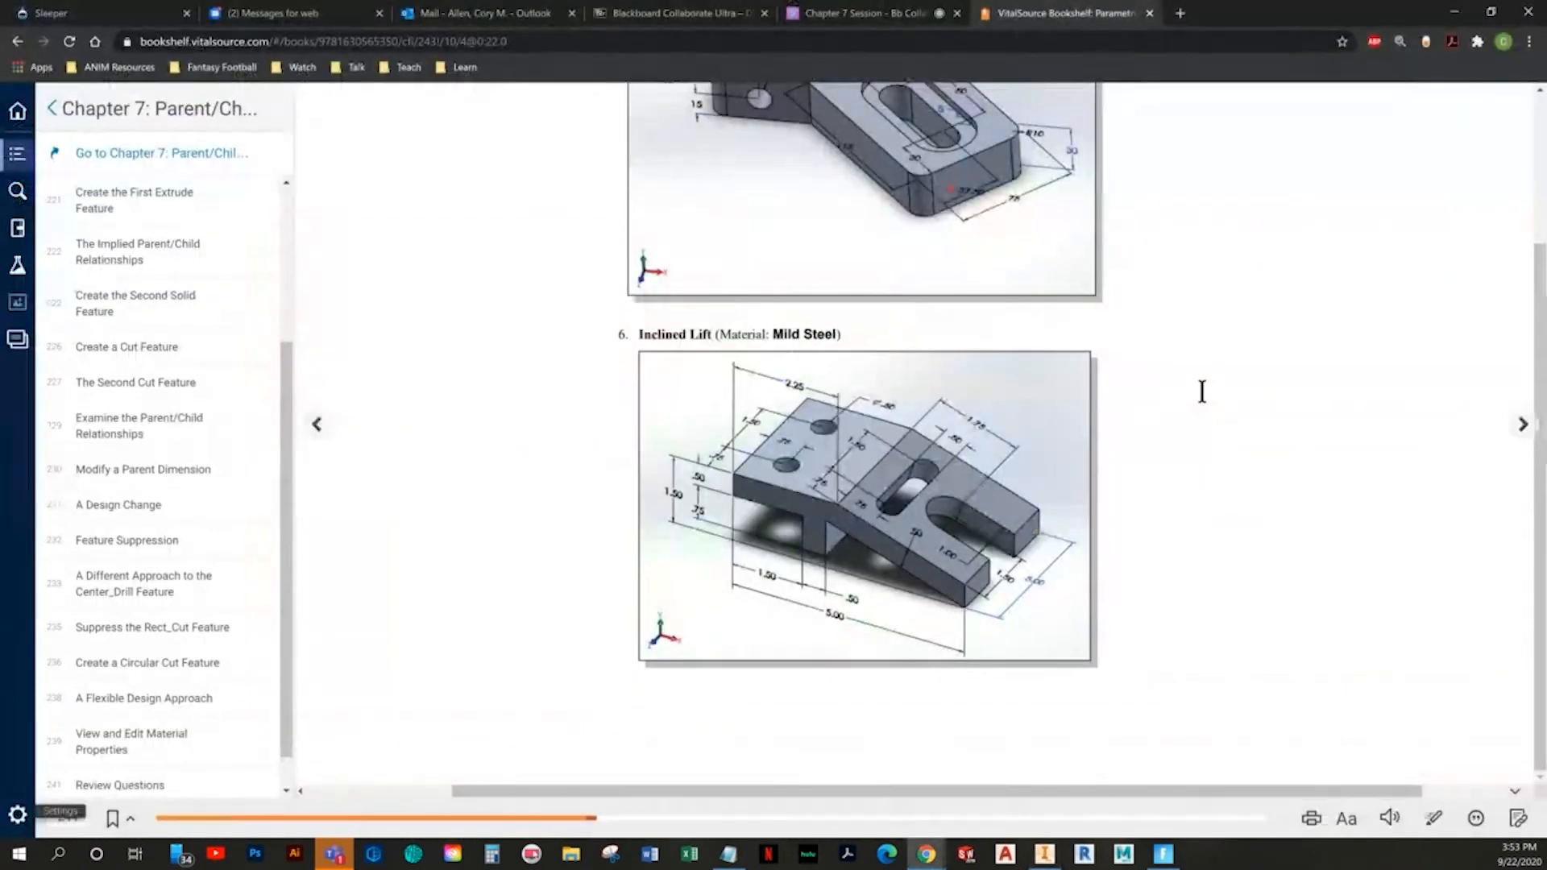
{"action": "key", "text": "alt+Tab"}
{"action": "key", "text": "alt+Tab"}
{"action": "key", "text": "alt+Tab"}
- Sketch the inclined arm with a vertical end and parallel upper edge, continuing with a horizontal top line past the profile's vertical end edge
{"action": "middle_click_drag", "start_coordinate": [1444, 549], "coordinate": [1046, 593]}
{"action": "left_click", "coordinate": [1116, 630]}
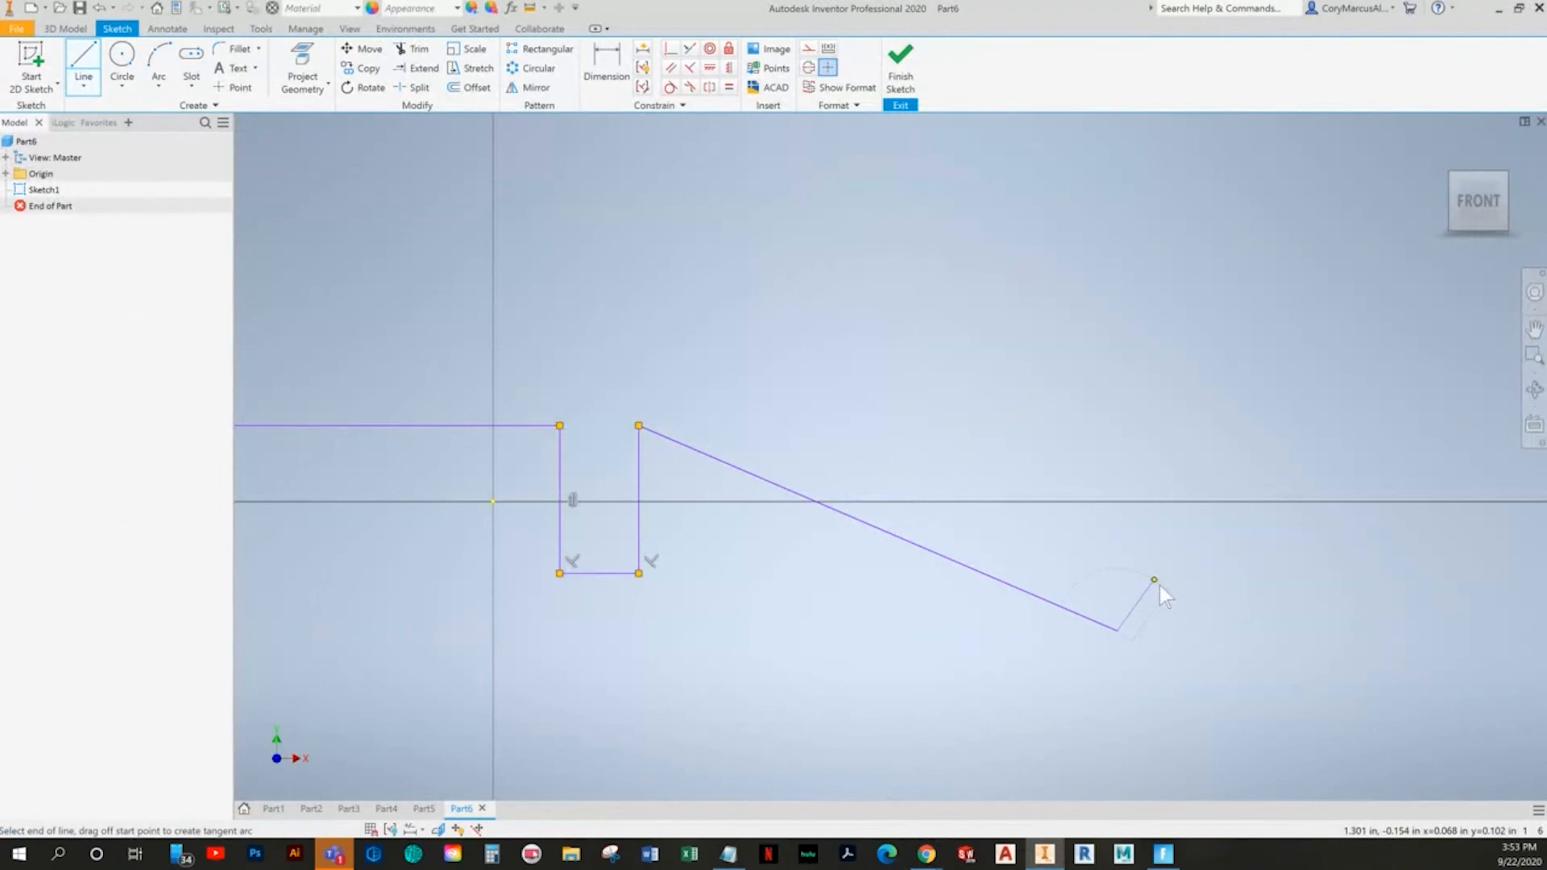
{"action": "key", "text": "alt+Tab"}
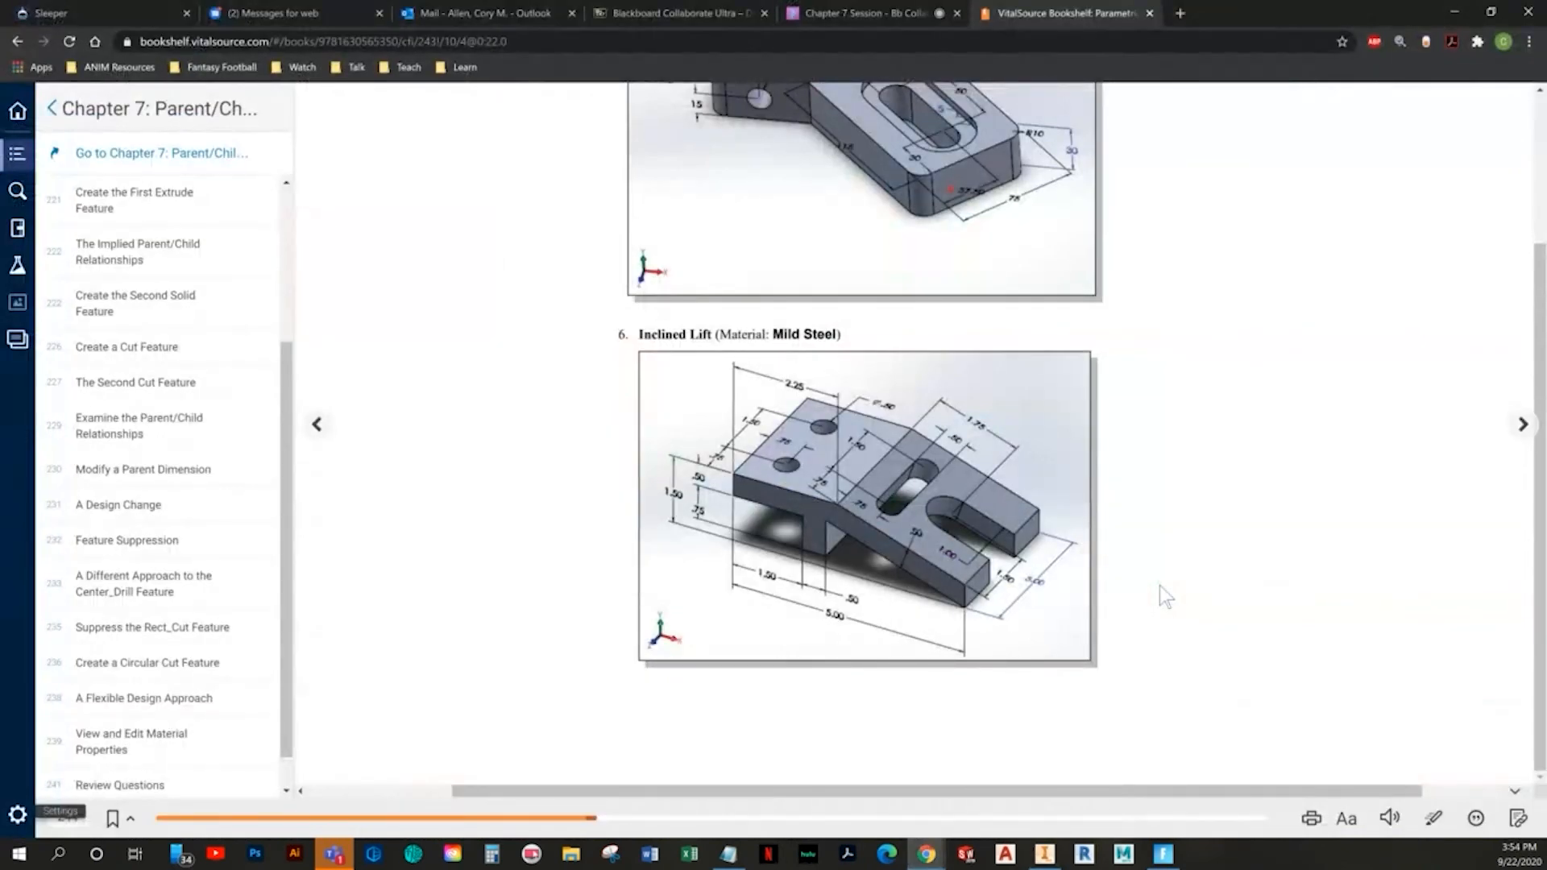
{"action": "key", "text": "alt+Tab"}
{"action": "left_click", "coordinate": [1116, 522]}
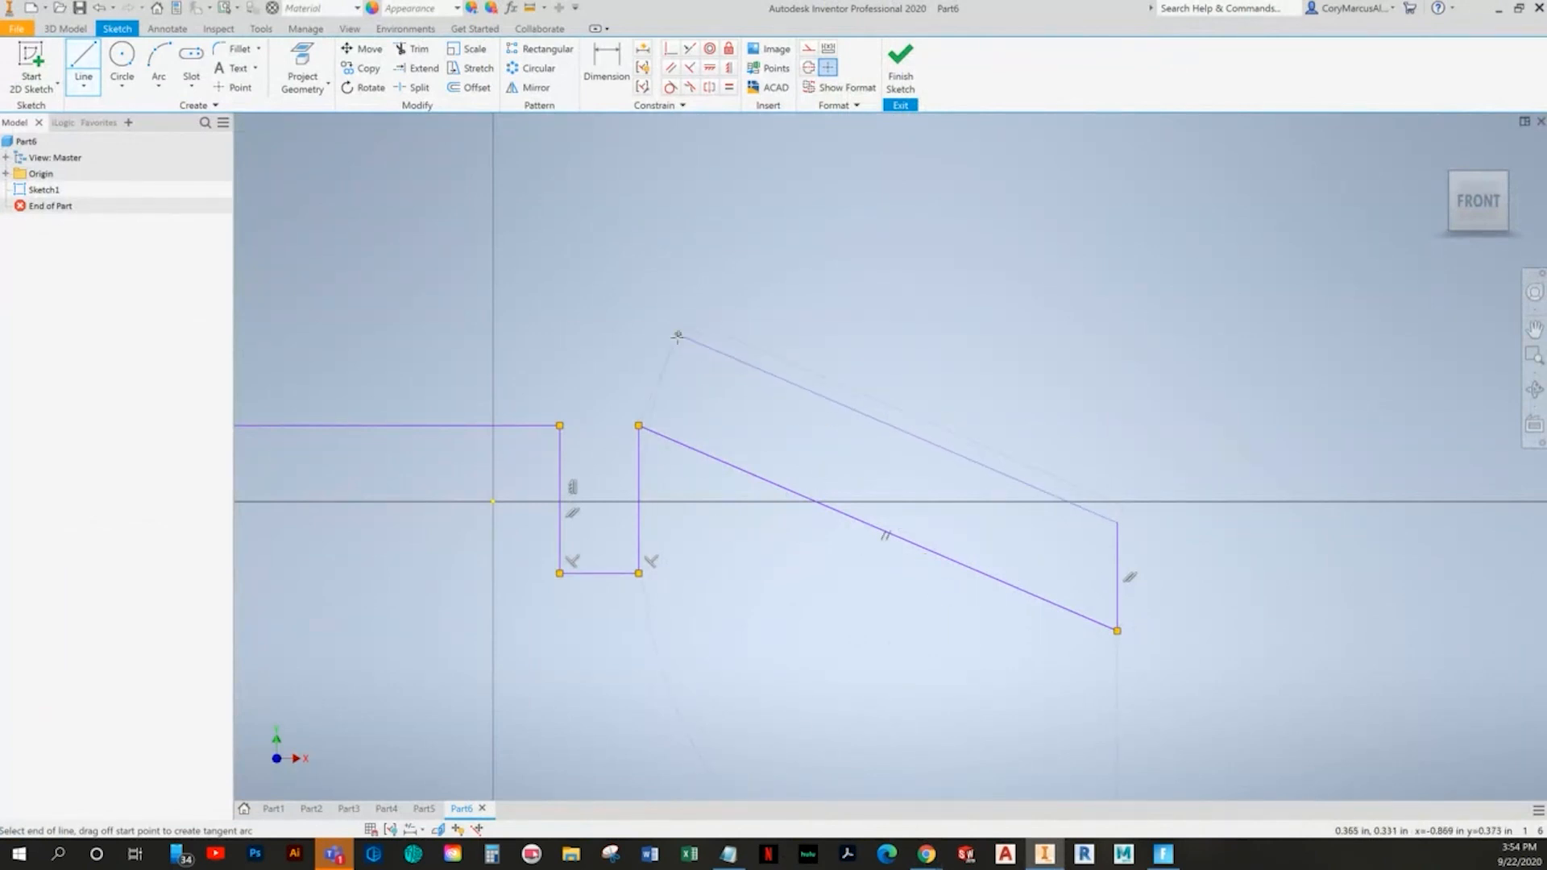
{"action": "key", "text": "alt+Tab"}
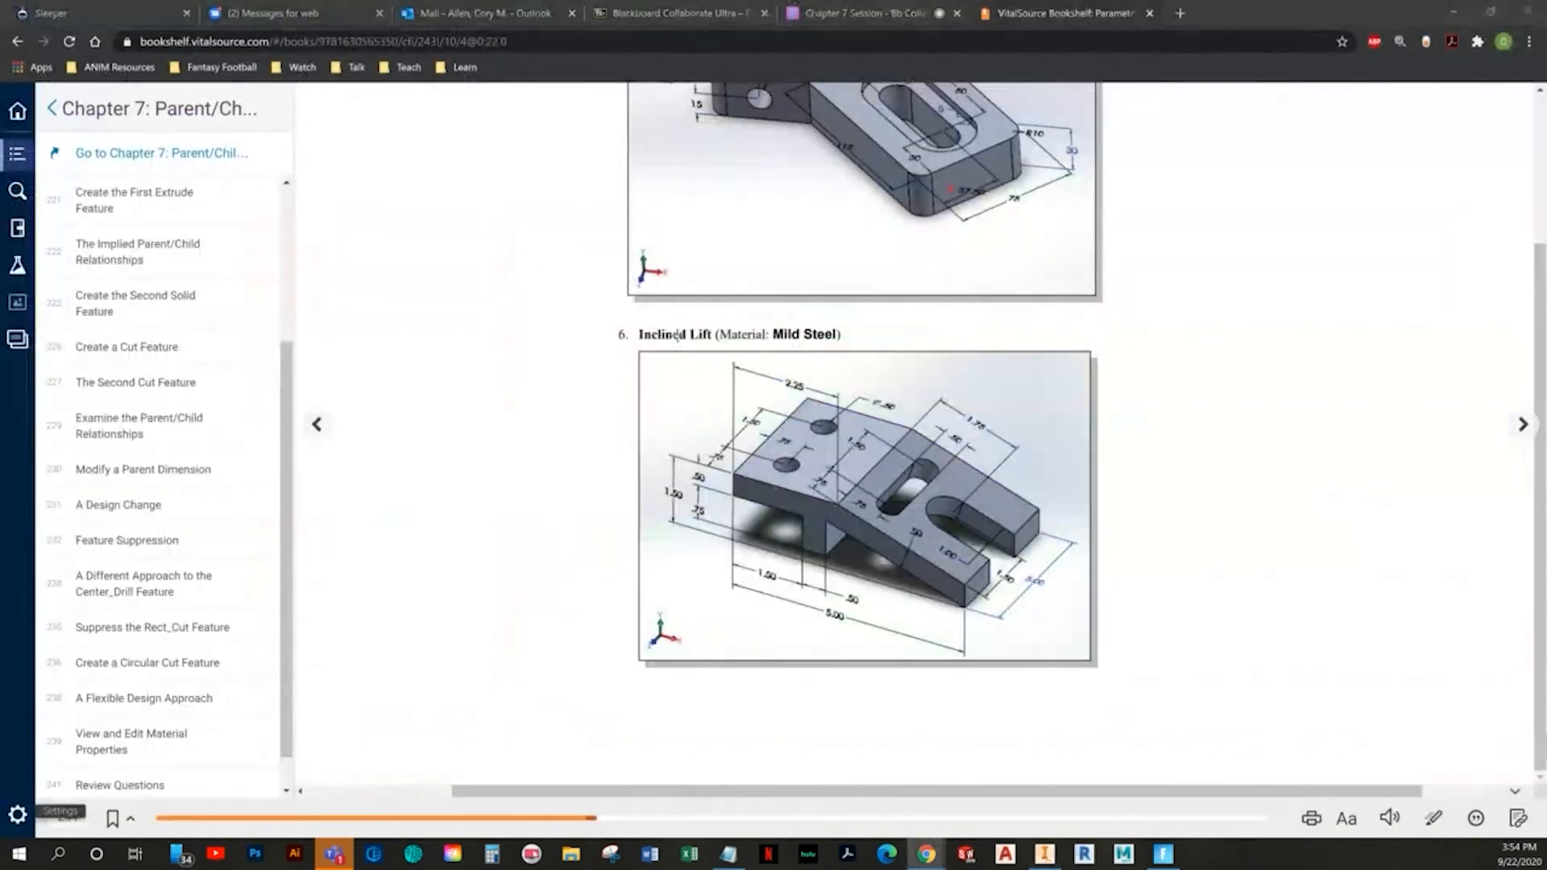
{"action": "key", "text": "alt+Tab"}
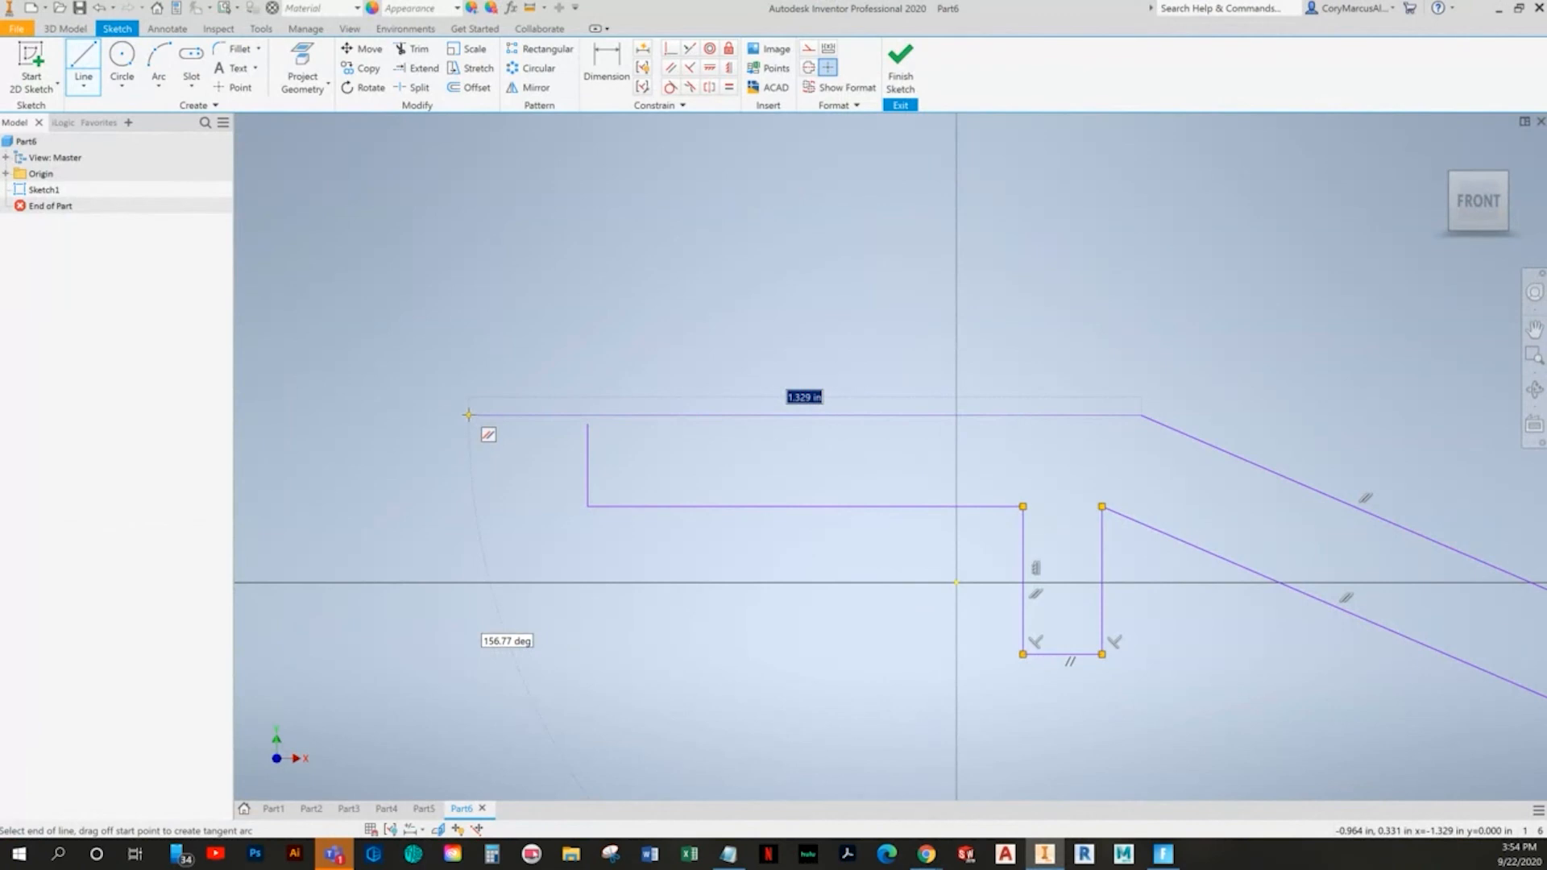
{"action": "left_click", "coordinate": [476, 415]}
{"action": "key", "text": "Escape"}
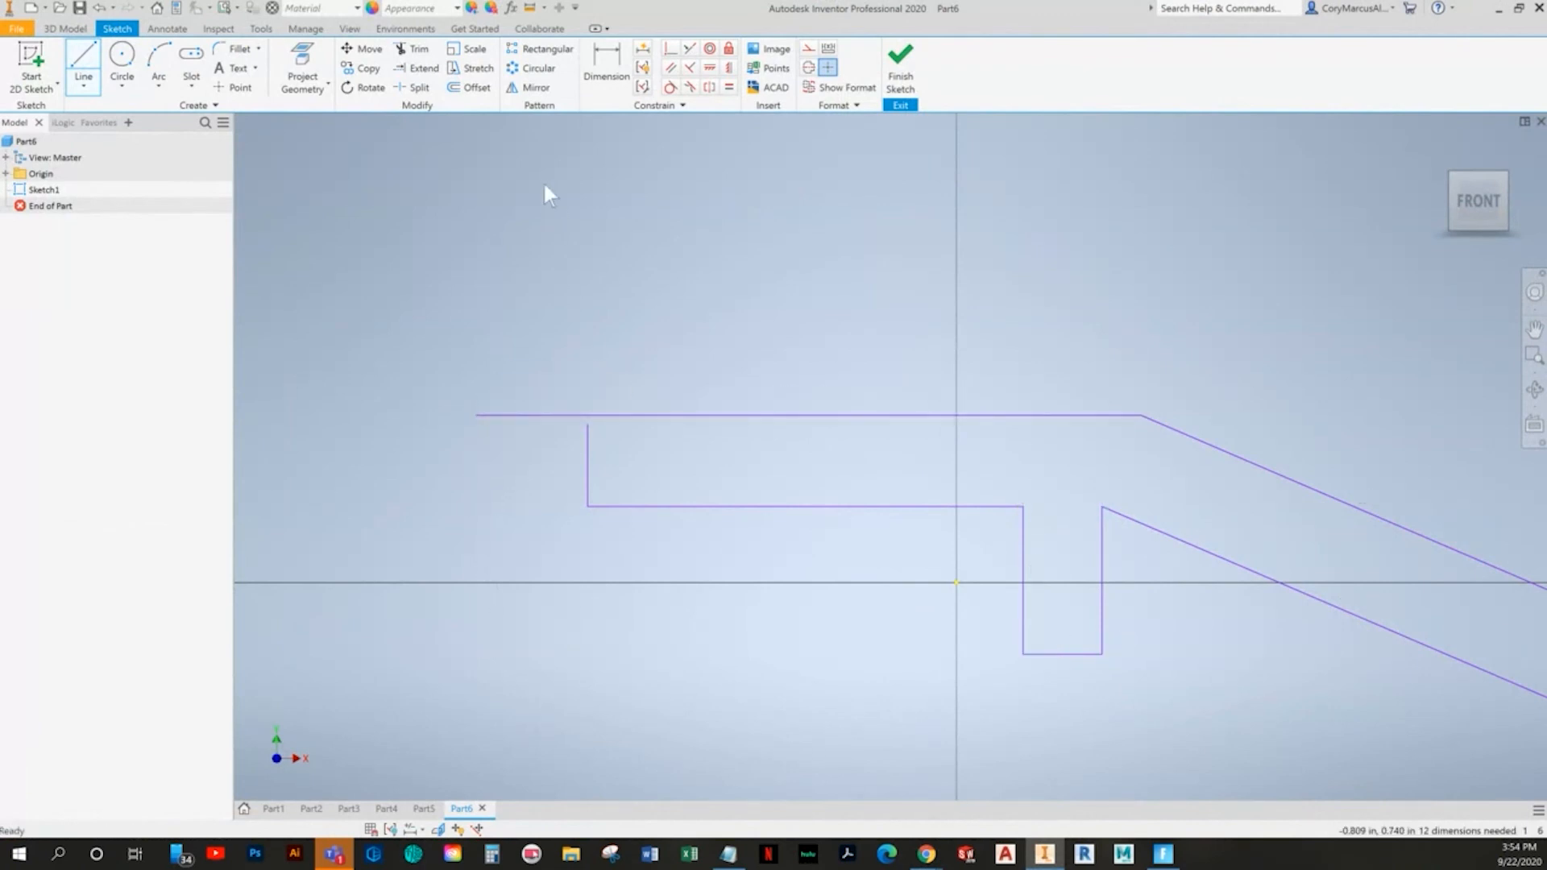
- Close the profile's corner by extending the vertical end edge up to the top line and trimming off the overhang
{"action": "left_click", "coordinate": [418, 71]}
{"action": "key", "text": "Escape"}
{"action": "key", "text": "x"}
{"action": "key", "text": "Escape"}
{"action": "key", "text": "x"}
{"action": "left_click", "coordinate": [535, 416]}
{"action": "middle_click_drag", "start_coordinate": [689, 496], "coordinate": [584, 495]}
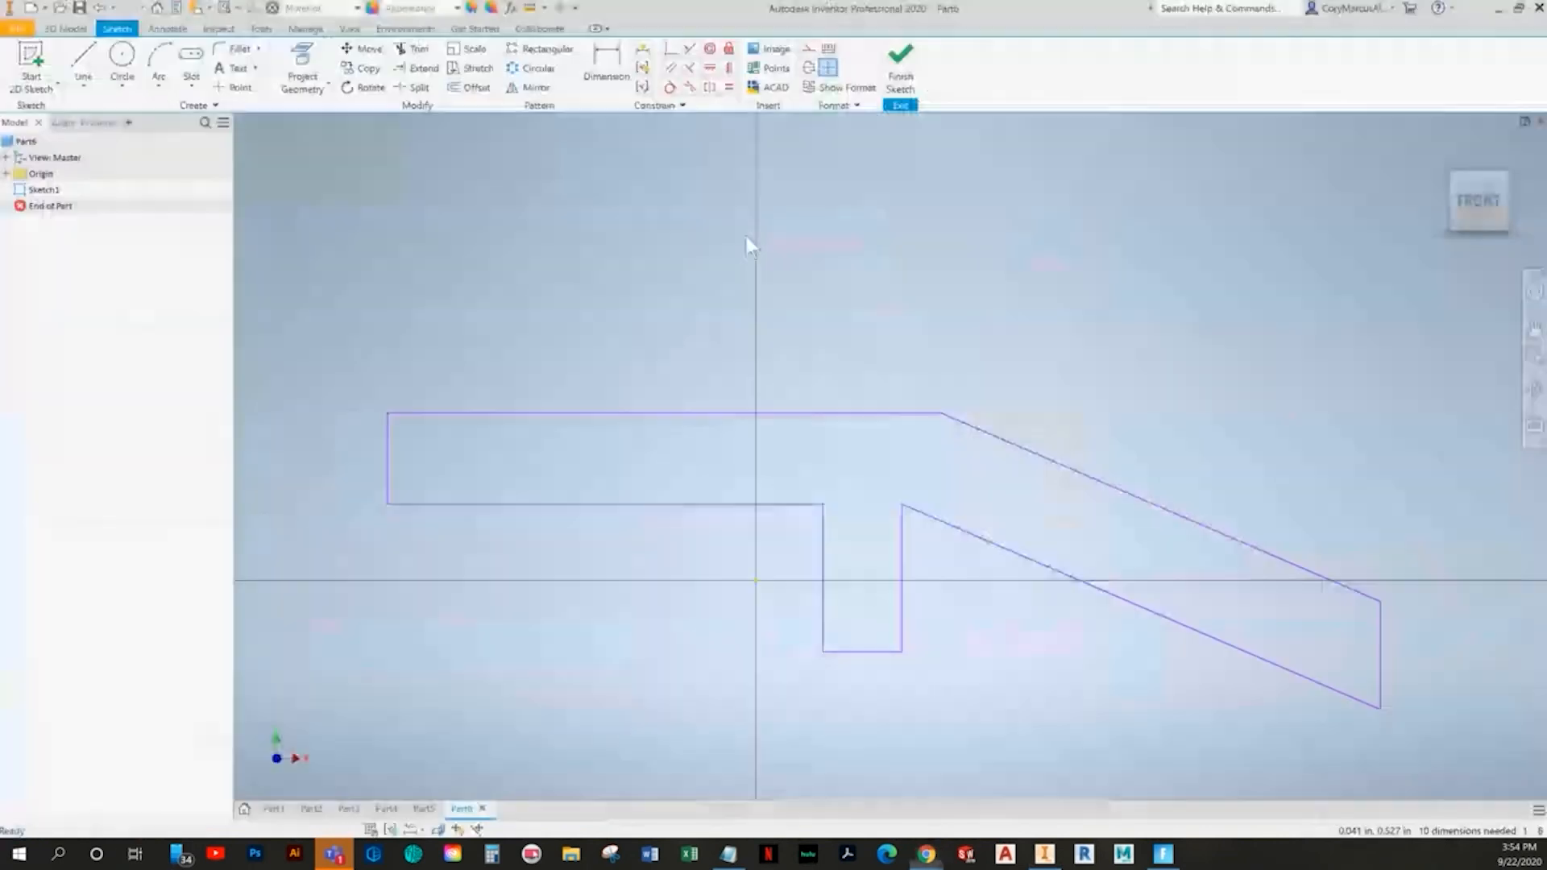
- Dimension the horizontal top edge of the profile as 2.25 in
{"action": "key", "text": "d"}
{"action": "left_click", "coordinate": [735, 415]}
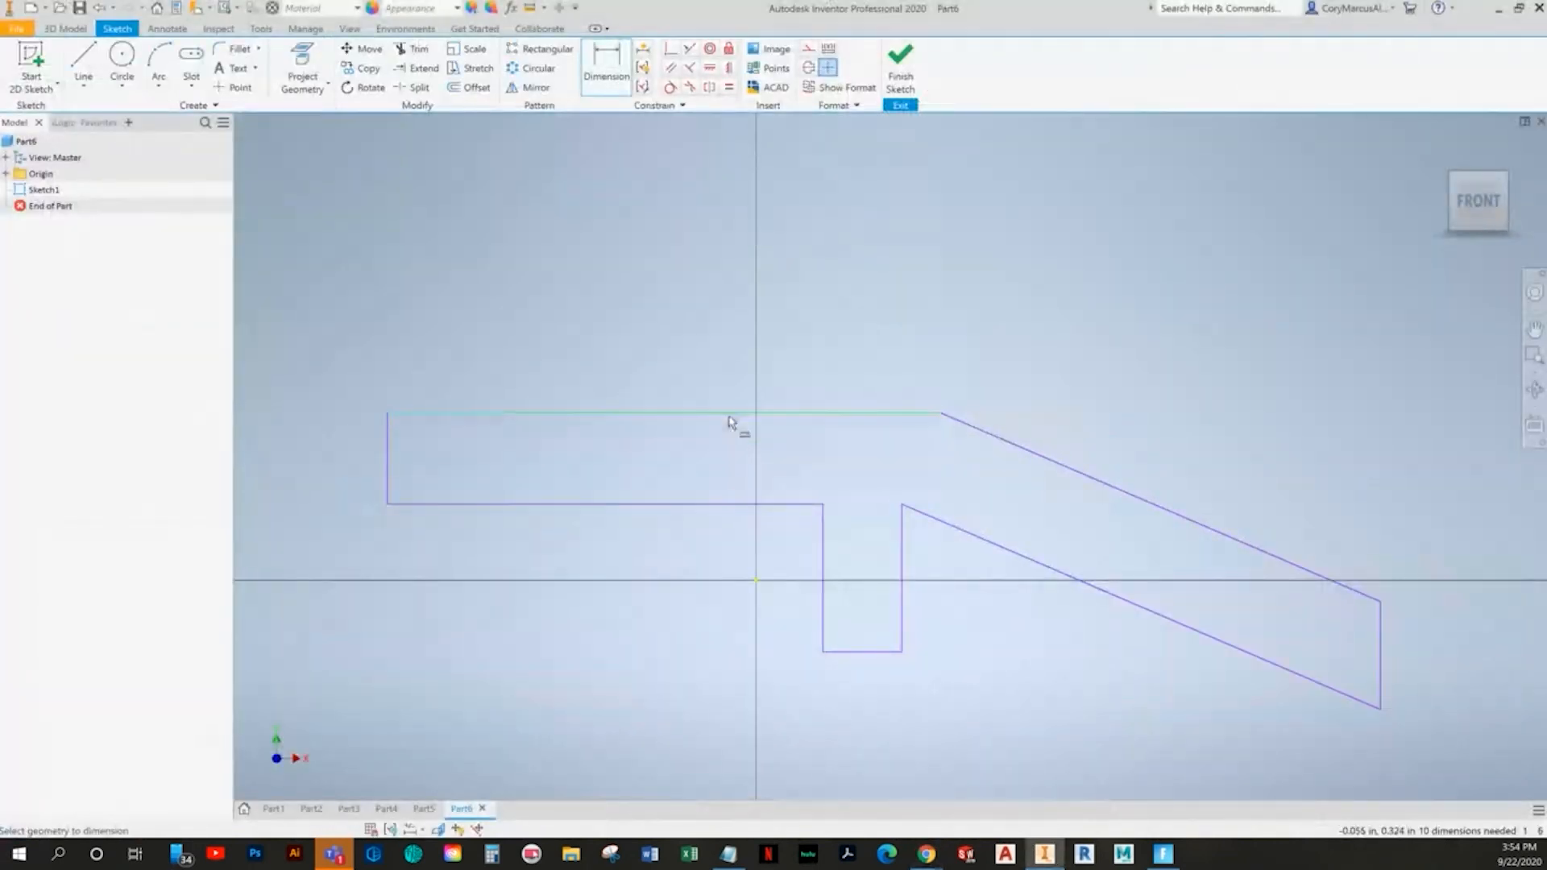
{"action": "left_click", "coordinate": [675, 323]}
{"action": "type", "text": "2.25"}
{"action": "key", "text": "Return"}
- Dimension the inclined arm's thickness between its two parallel edges as 0.5 in
{"action": "scroll", "coordinate": [685, 362], "scroll_direction": "down", "scroll_amount": 5}
{"action": "scroll", "coordinate": [690, 408], "scroll_direction": "up", "scroll_amount": 2}
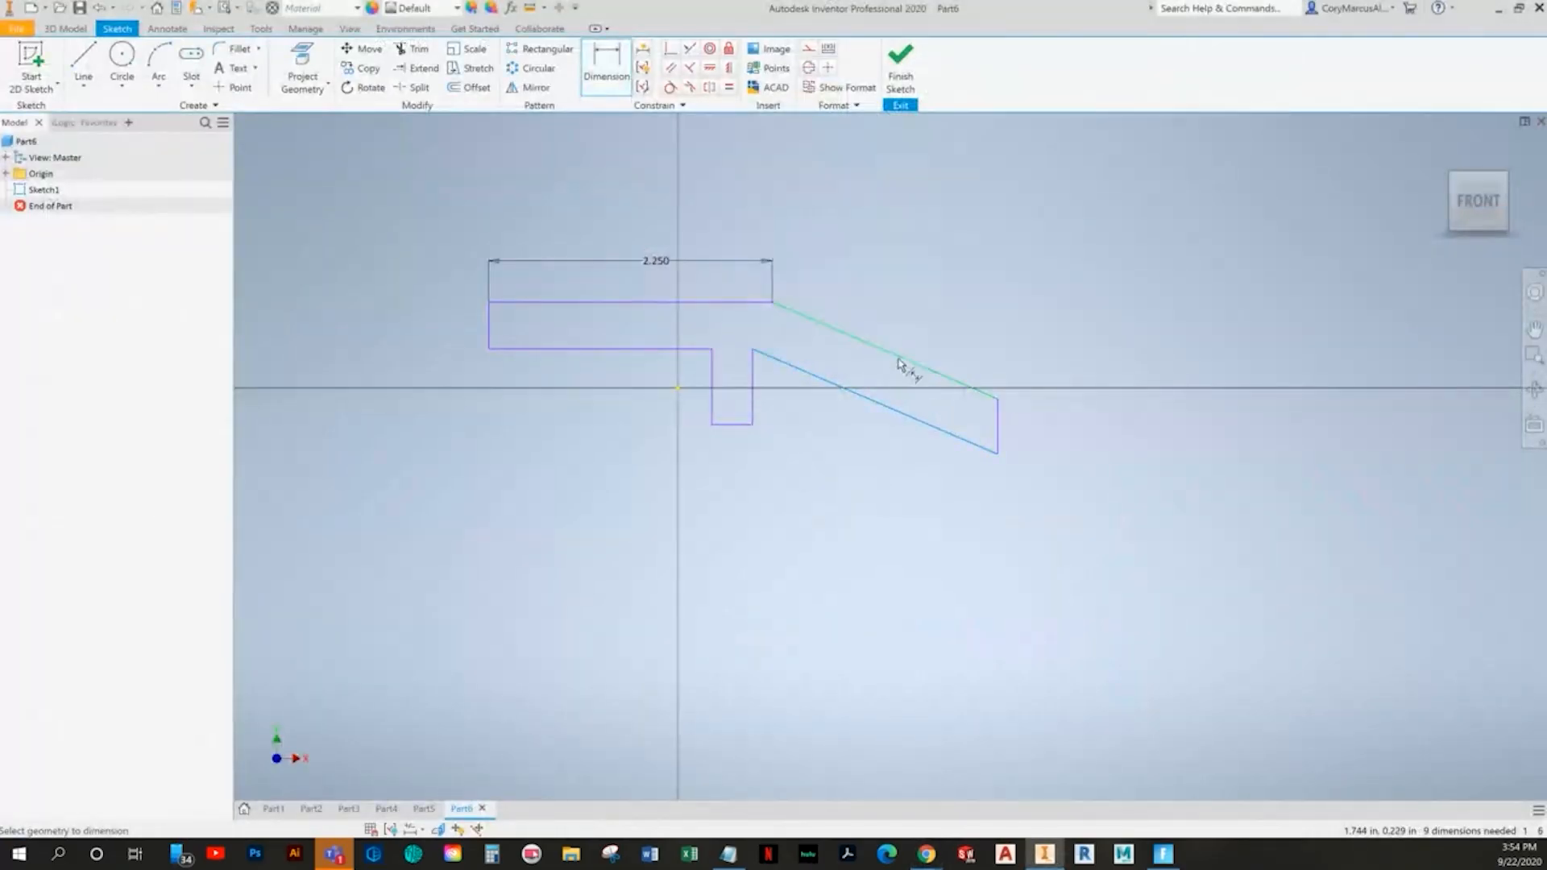
{"action": "left_click", "coordinate": [880, 374]}
{"action": "scroll", "coordinate": [881, 375], "scroll_direction": "up", "scroll_amount": 3}
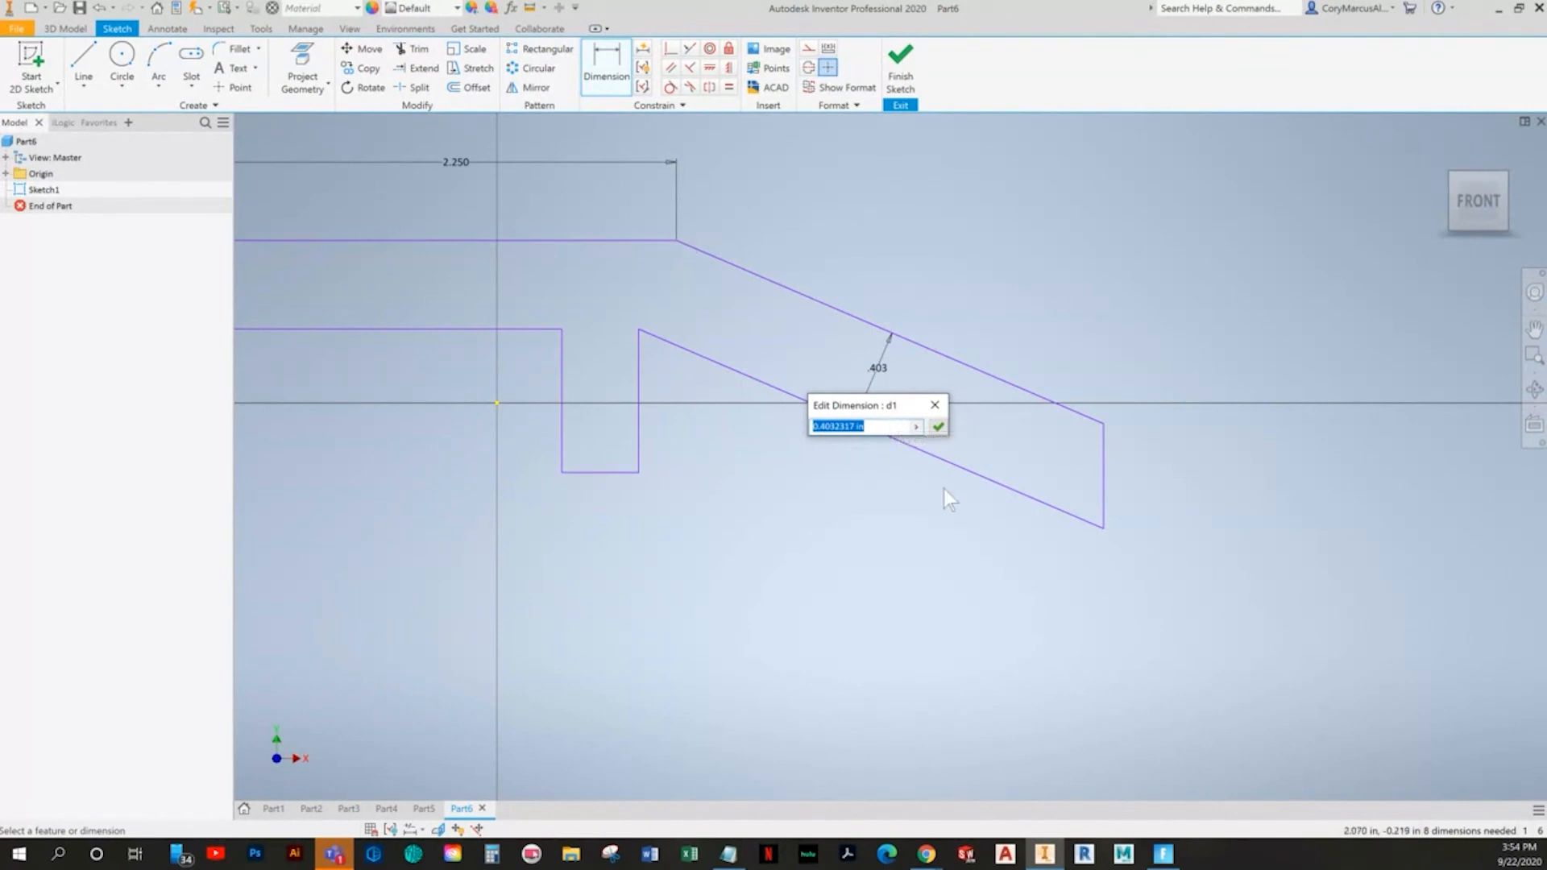
{"action": "type", "text": ".5"}
{"action": "key", "text": "Return"}
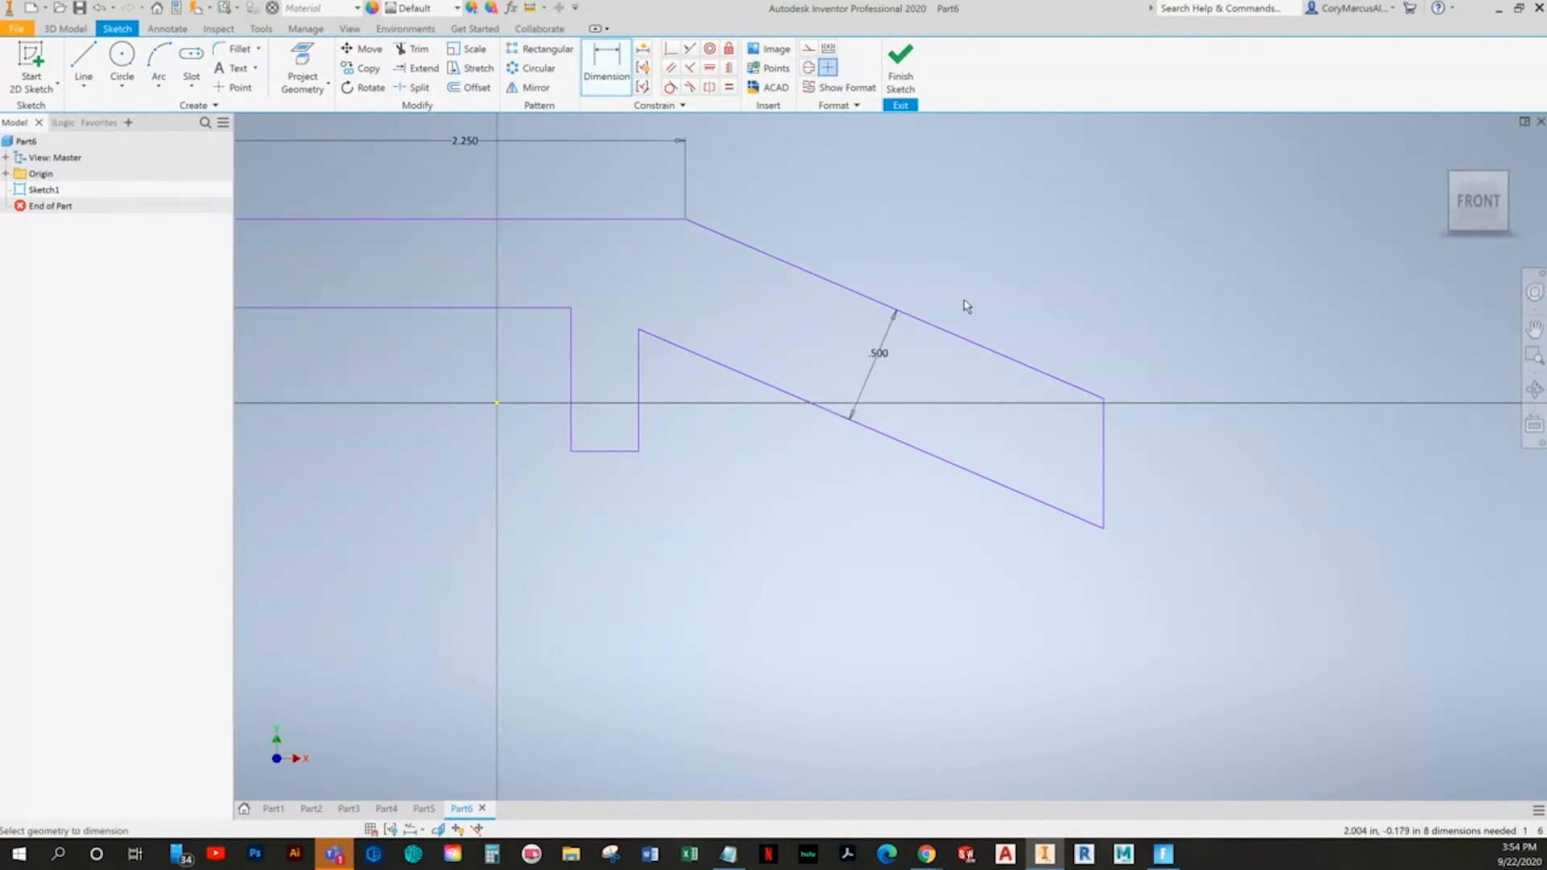
- Dimension the vertical end edge of the horizontal section as 0.5 in, as given in the textbook drawing
{"action": "scroll", "coordinate": [874, 405], "scroll_direction": "down", "scroll_amount": 3}
{"action": "middle_click_drag", "start_coordinate": [921, 408], "coordinate": [1032, 481]}
{"action": "key", "text": "alt+Tab"}
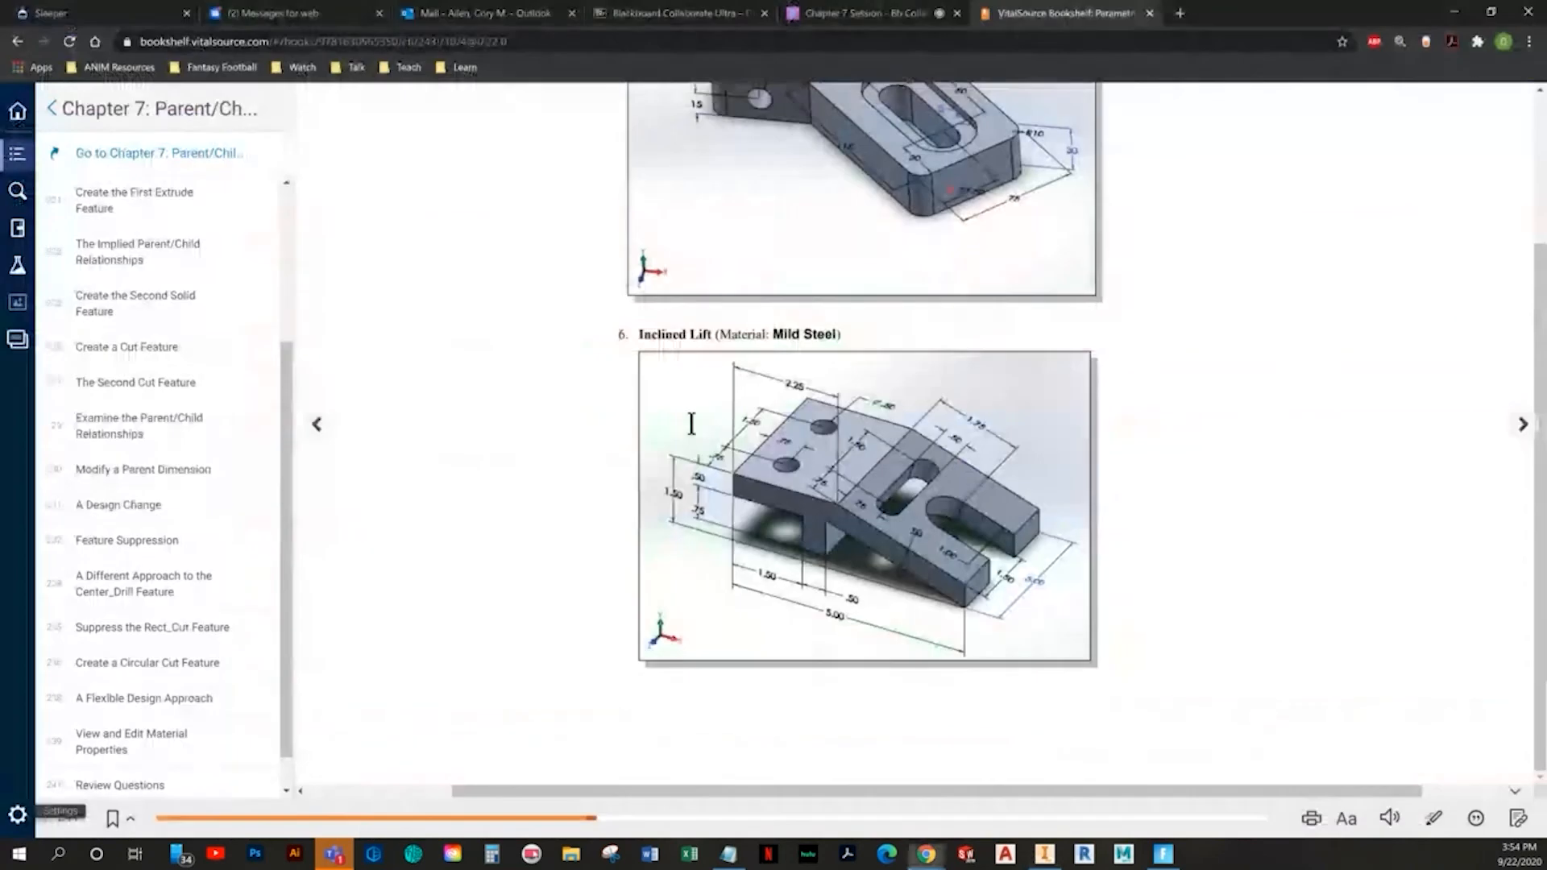
{"action": "key", "text": "alt+Tab"}
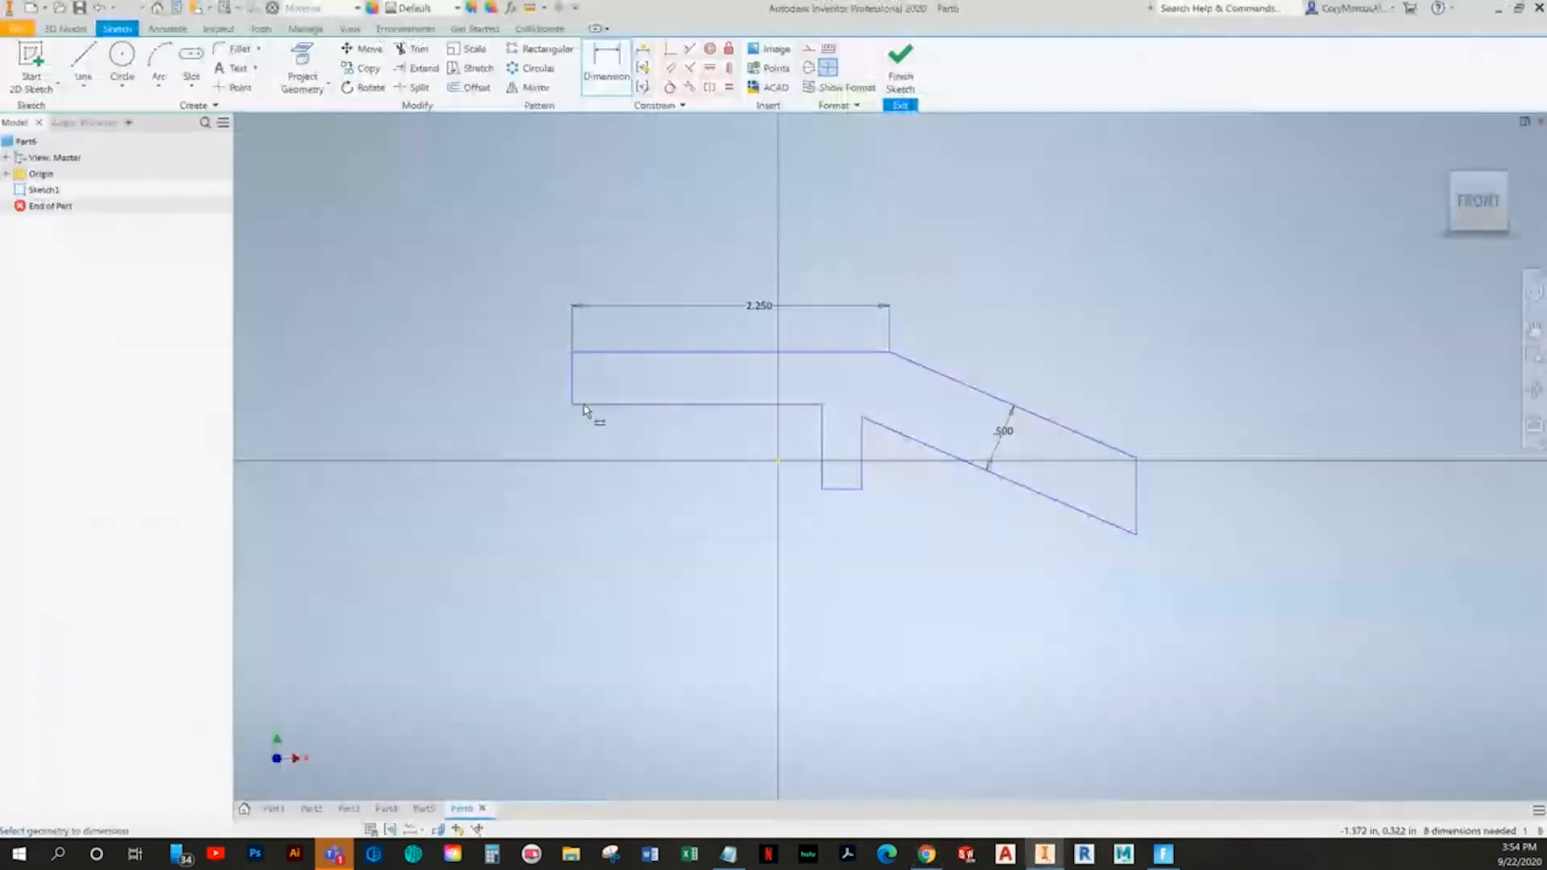
{"action": "left_click", "coordinate": [532, 381]}
{"action": "type", "text": ".5"}
{"action": "key", "text": "Return"}
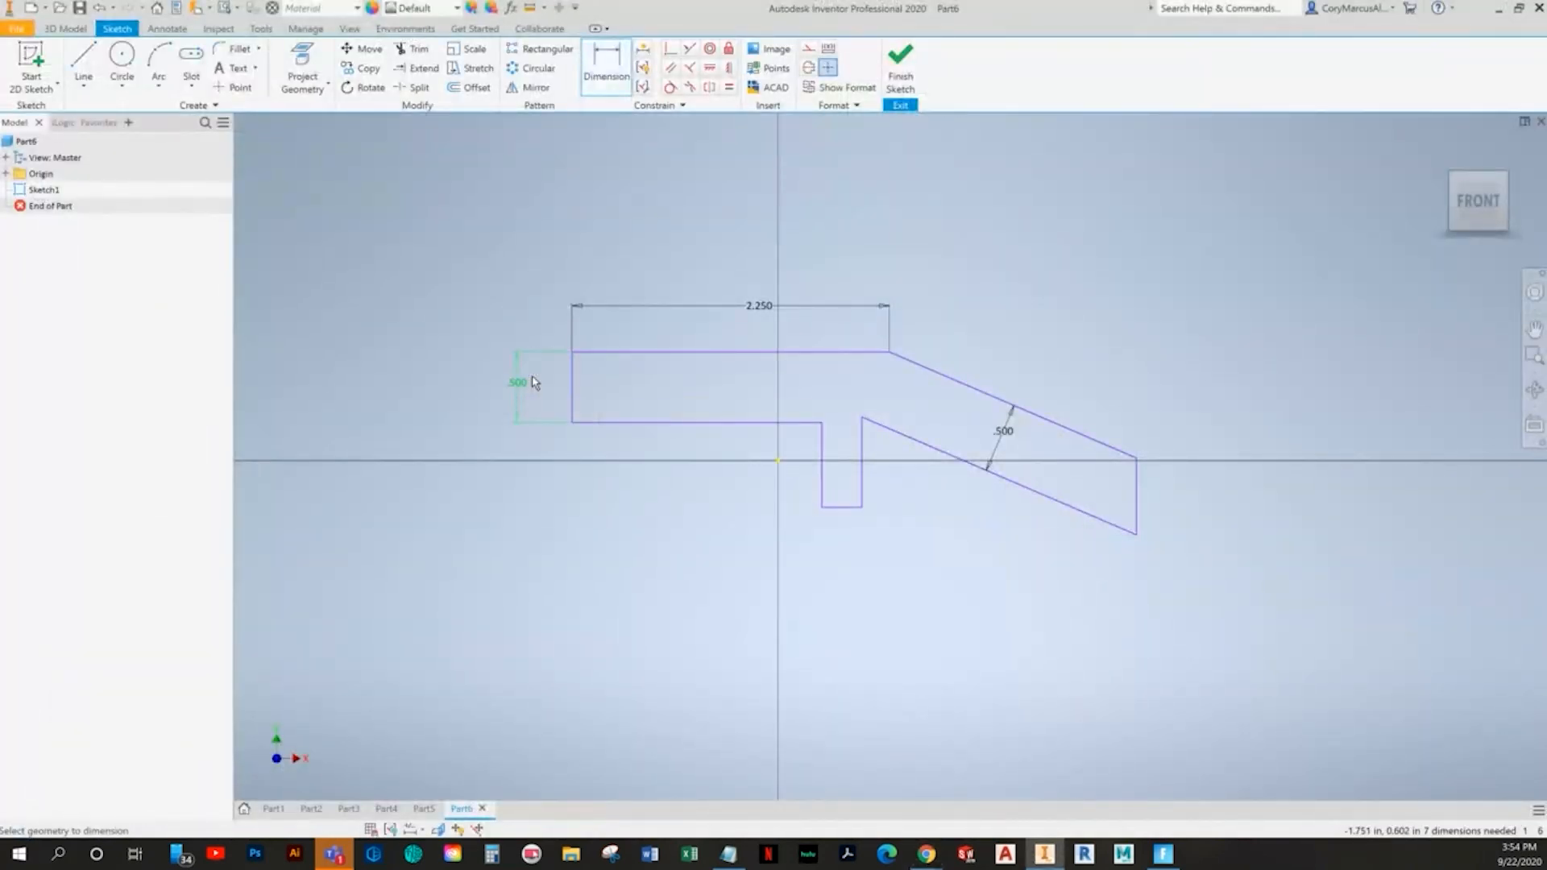
- Apply an Equal constraint between the rib's bottom edge and the 0.5 in vertical end edge
{"action": "key", "text": "alt+Tab"}
{"action": "key", "text": "alt+Tab"}
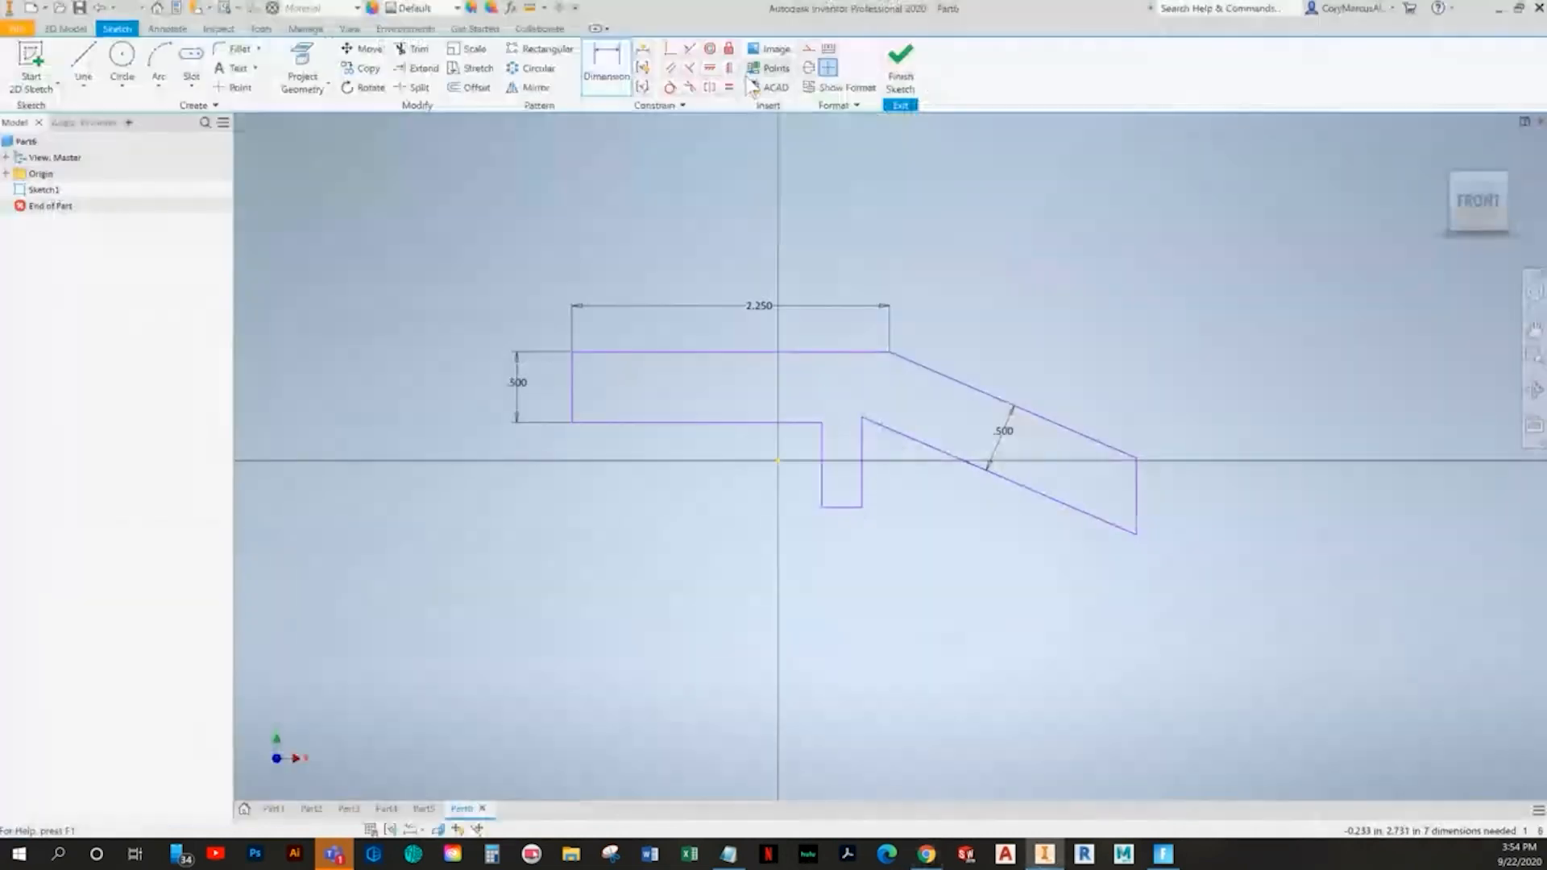
{"action": "left_click", "coordinate": [728, 87]}
{"action": "left_click", "coordinate": [853, 508]}
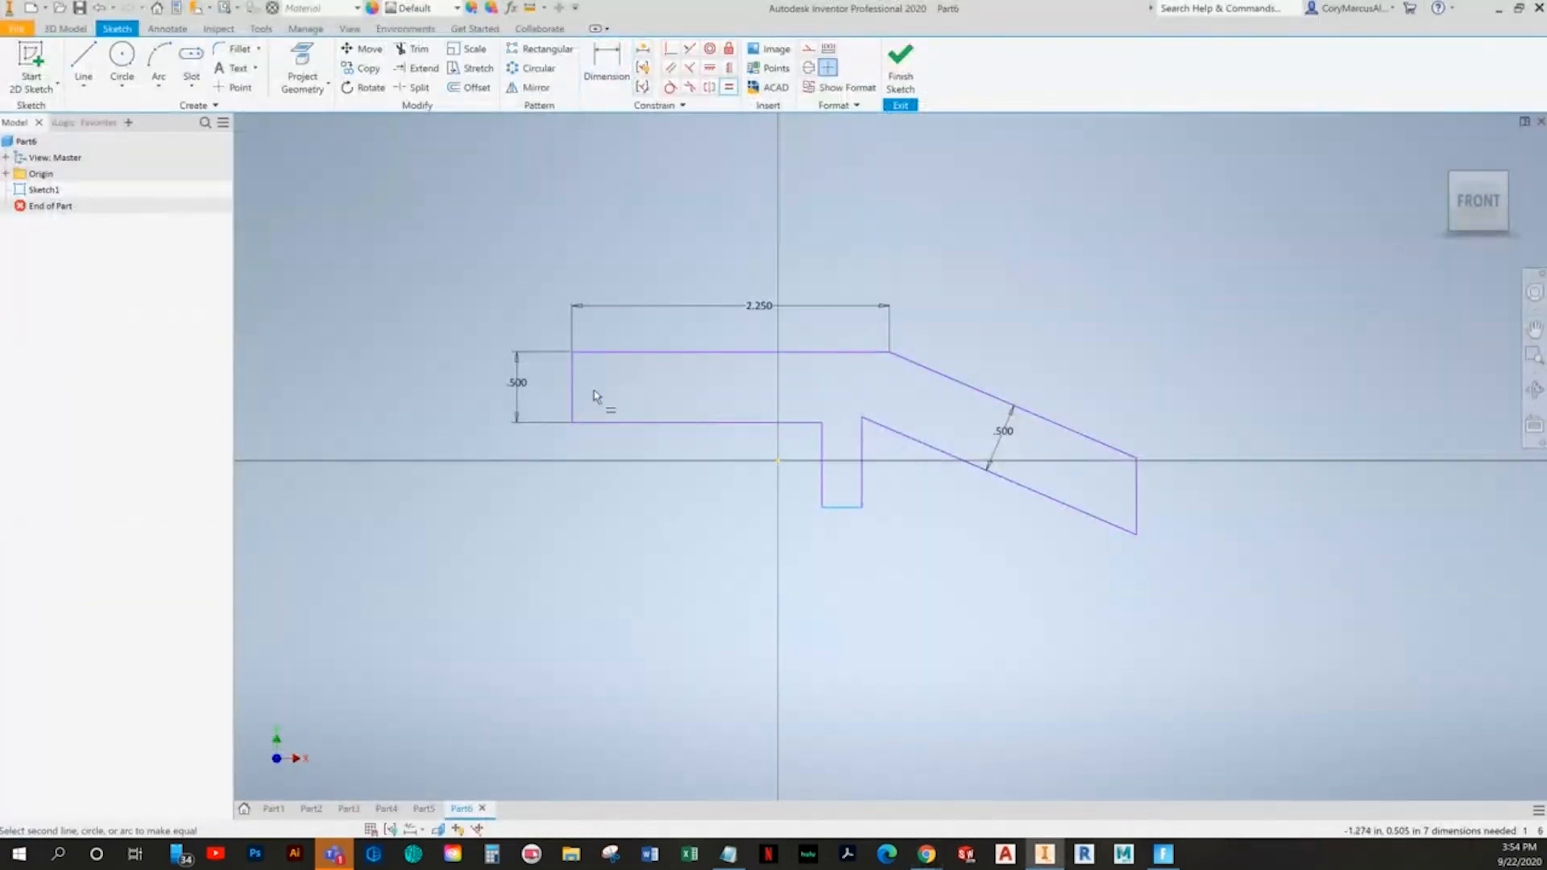
{"action": "left_click", "coordinate": [573, 389]}
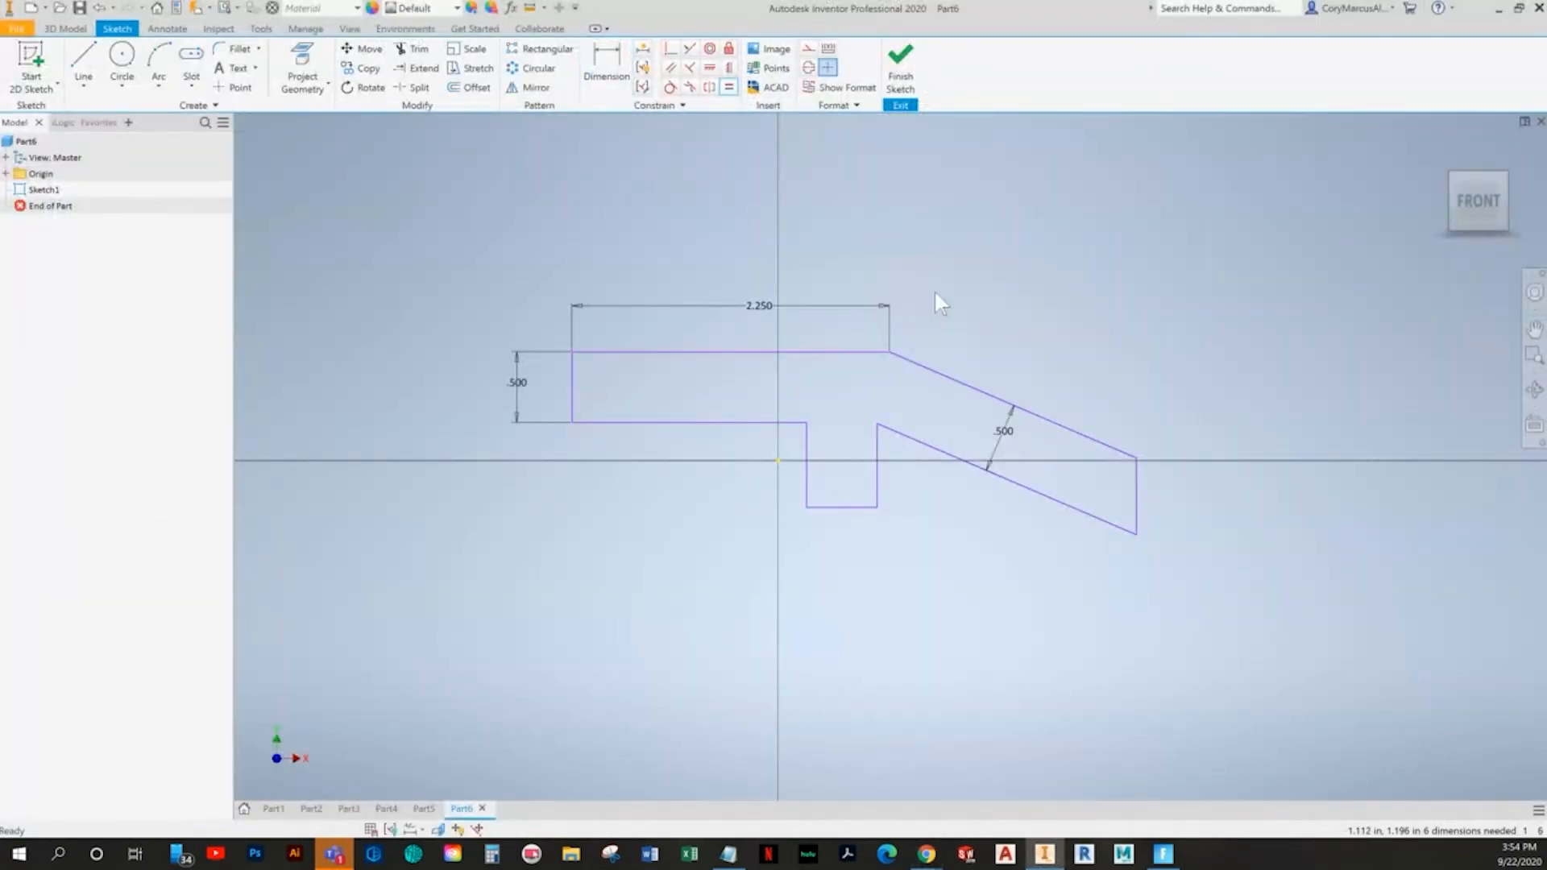
- Check the drawing and dimension the vertical distance from the horizontal section's underside to the rib's bottom as 0.75 in
{"action": "key", "text": "alt+Tab"}
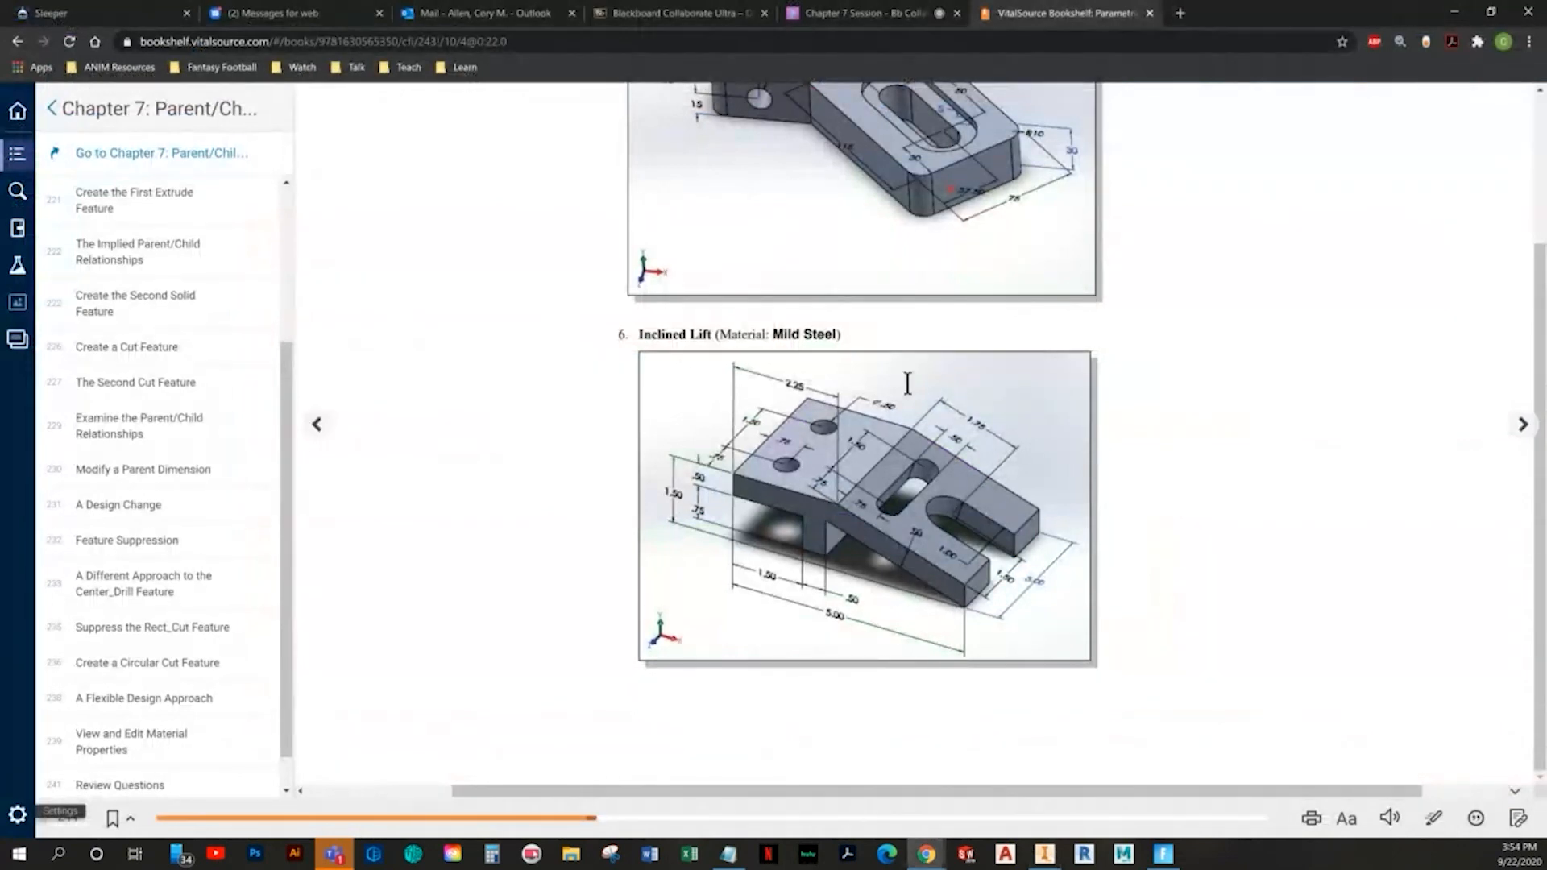
{"action": "key", "text": "alt+Tab"}
{"action": "left_click", "coordinate": [609, 423]}
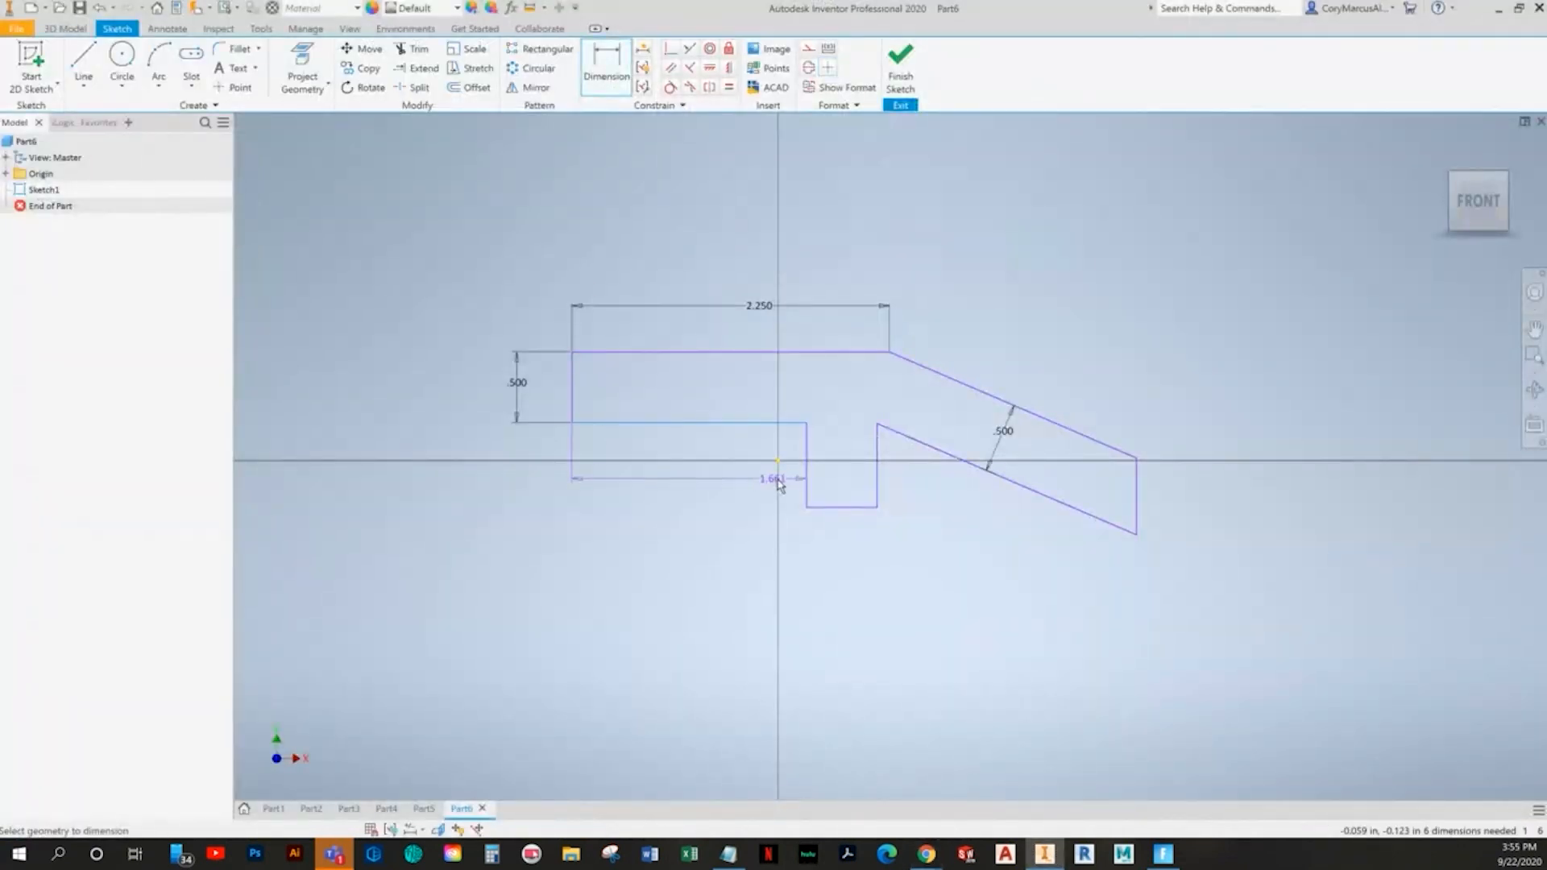
{"action": "left_click", "coordinate": [532, 463]}
{"action": "key", "text": "Return"}
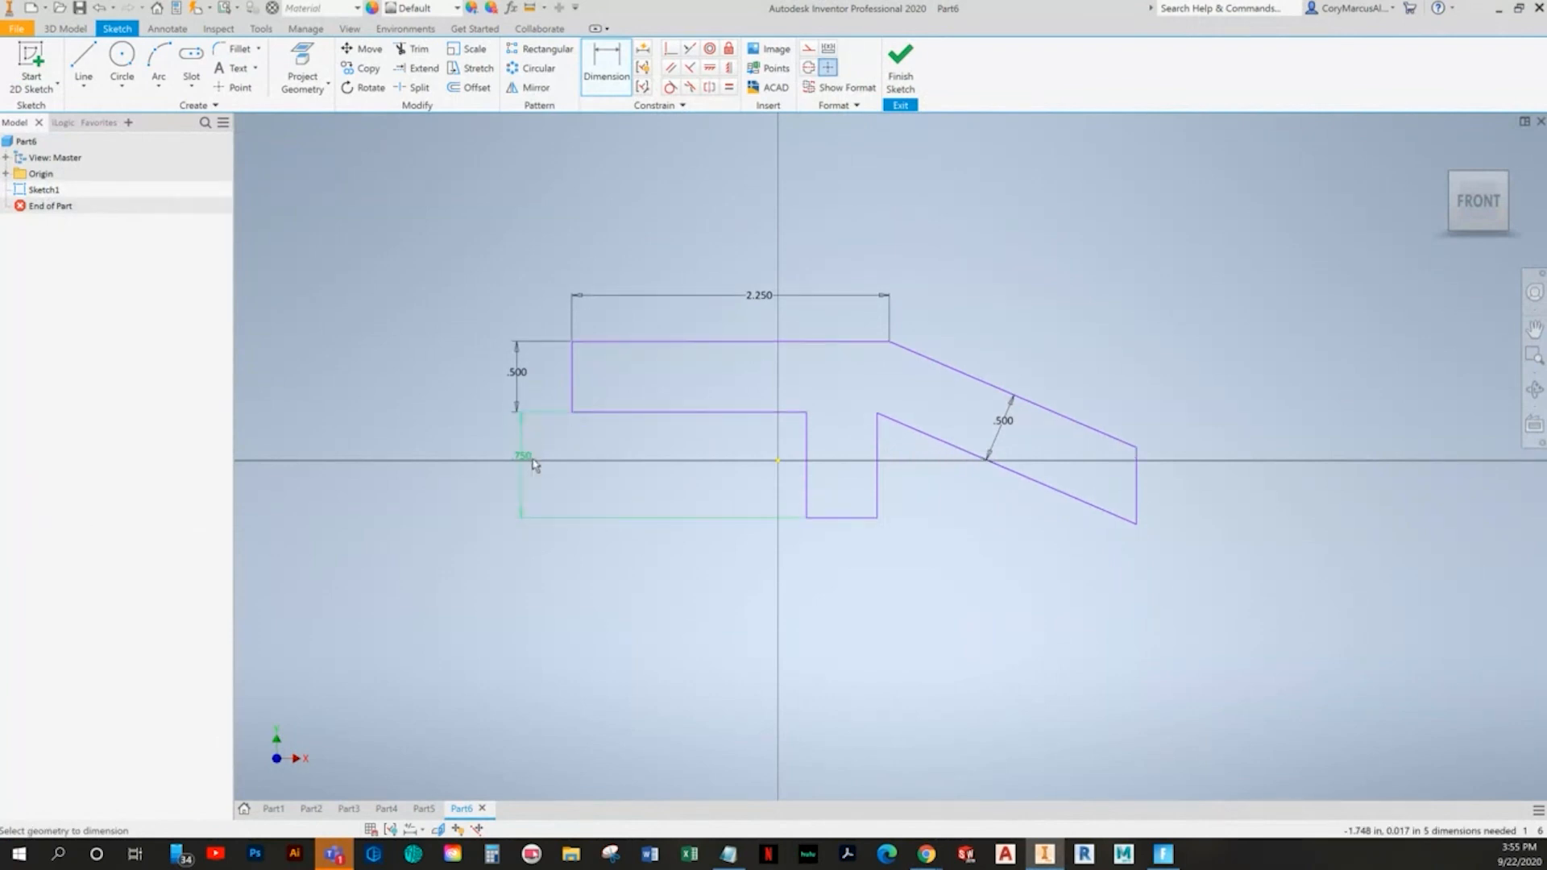
- Dimension the overall horizontal length between the profile's two vertical end edges as 5 in
{"action": "key", "text": "alt+Tab"}
{"action": "key", "text": "alt+Tab"}
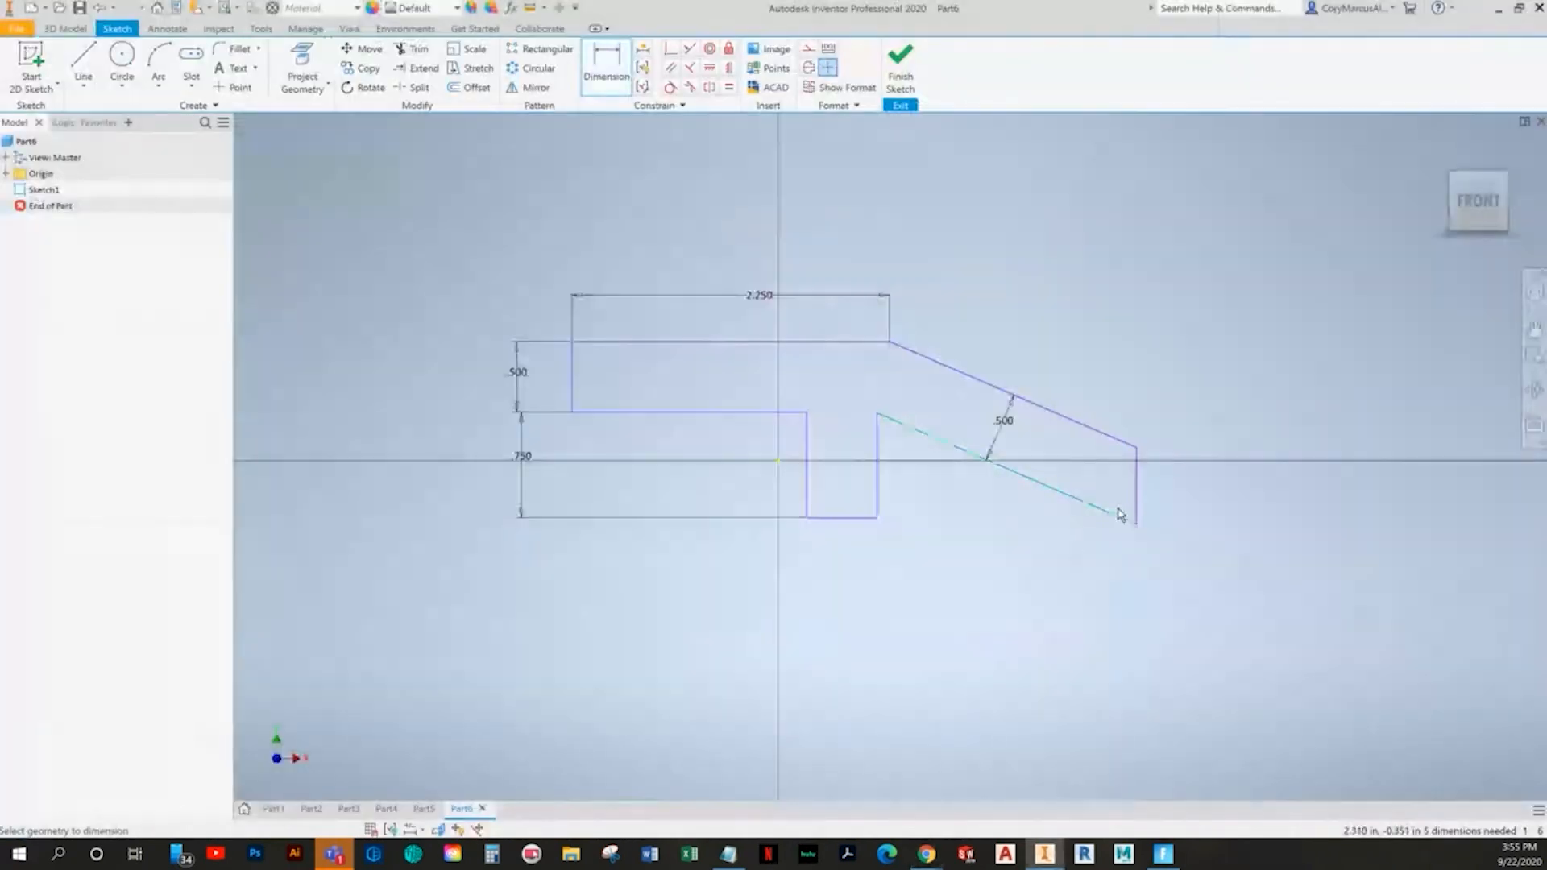
{"action": "left_click", "coordinate": [569, 397]}
{"action": "key", "text": "Escape"}
{"action": "key", "text": "Escape"}
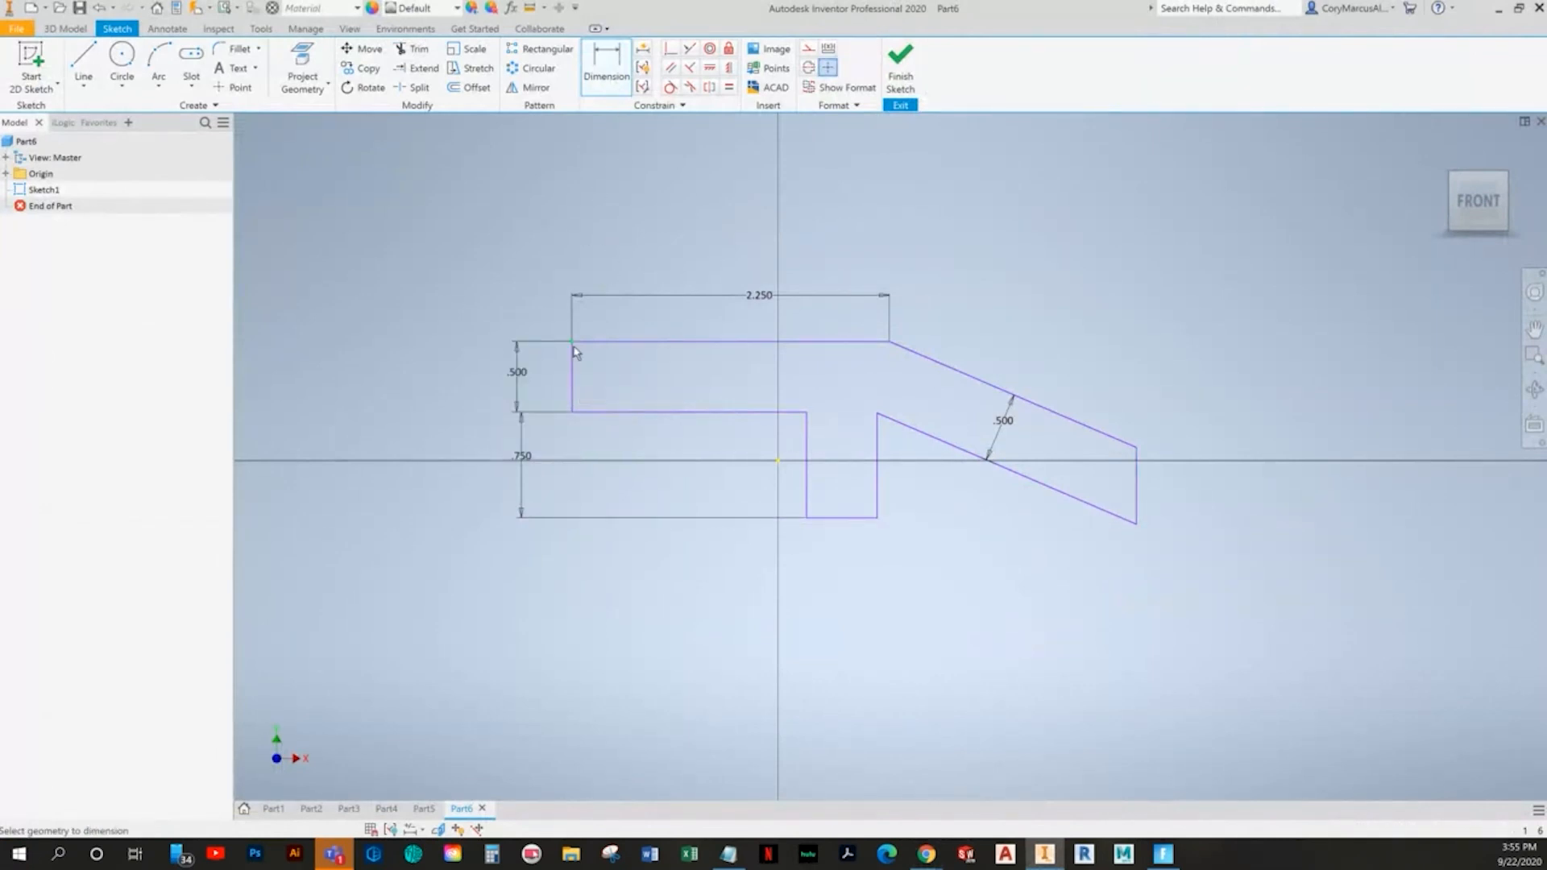
{"action": "left_click", "coordinate": [573, 364]}
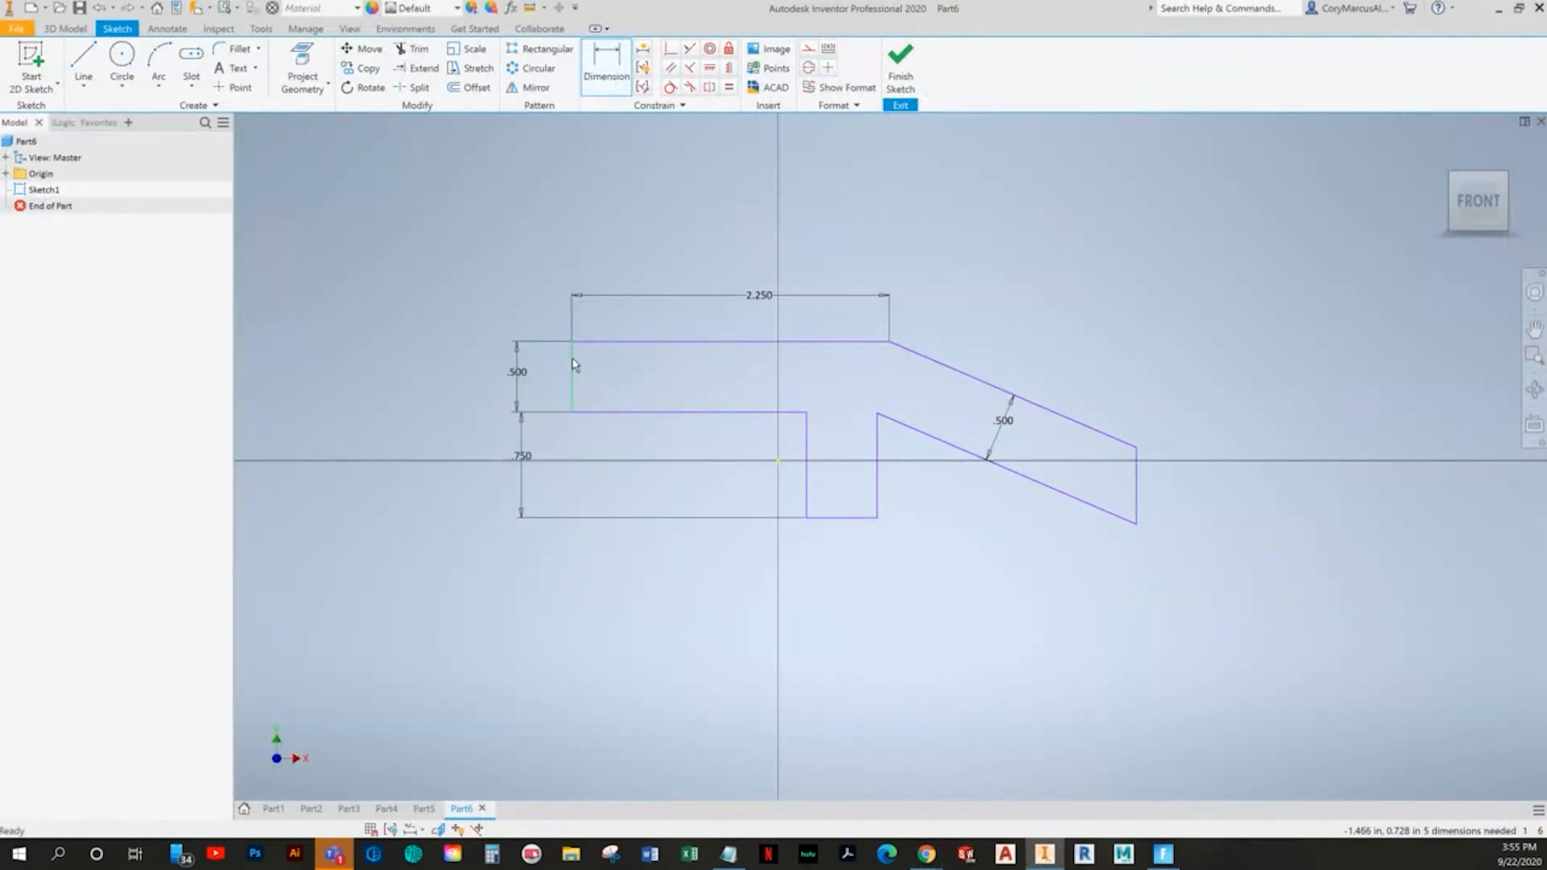
{"action": "left_click", "coordinate": [1134, 474]}
{"action": "left_click", "coordinate": [839, 257]}
{"action": "key", "text": "Return"}
- Dimension the distance from the horizontal section's end edge to the rib's near side as 1.5 in, and recheck the textbook drawing
{"action": "key", "text": "alt+Tab"}
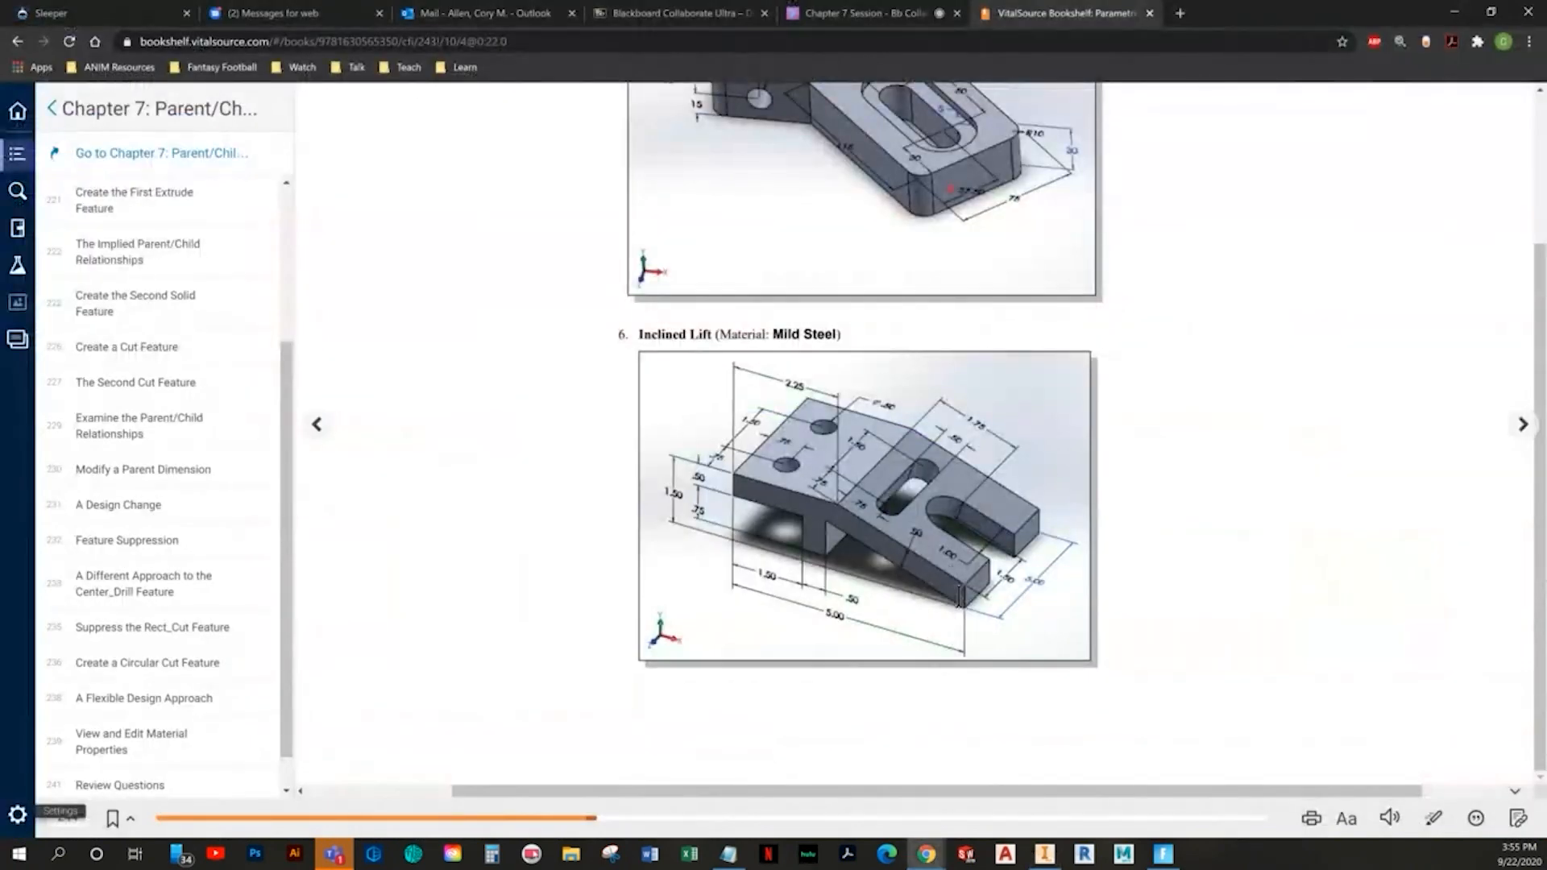
{"action": "key", "text": "alt+Tab"}
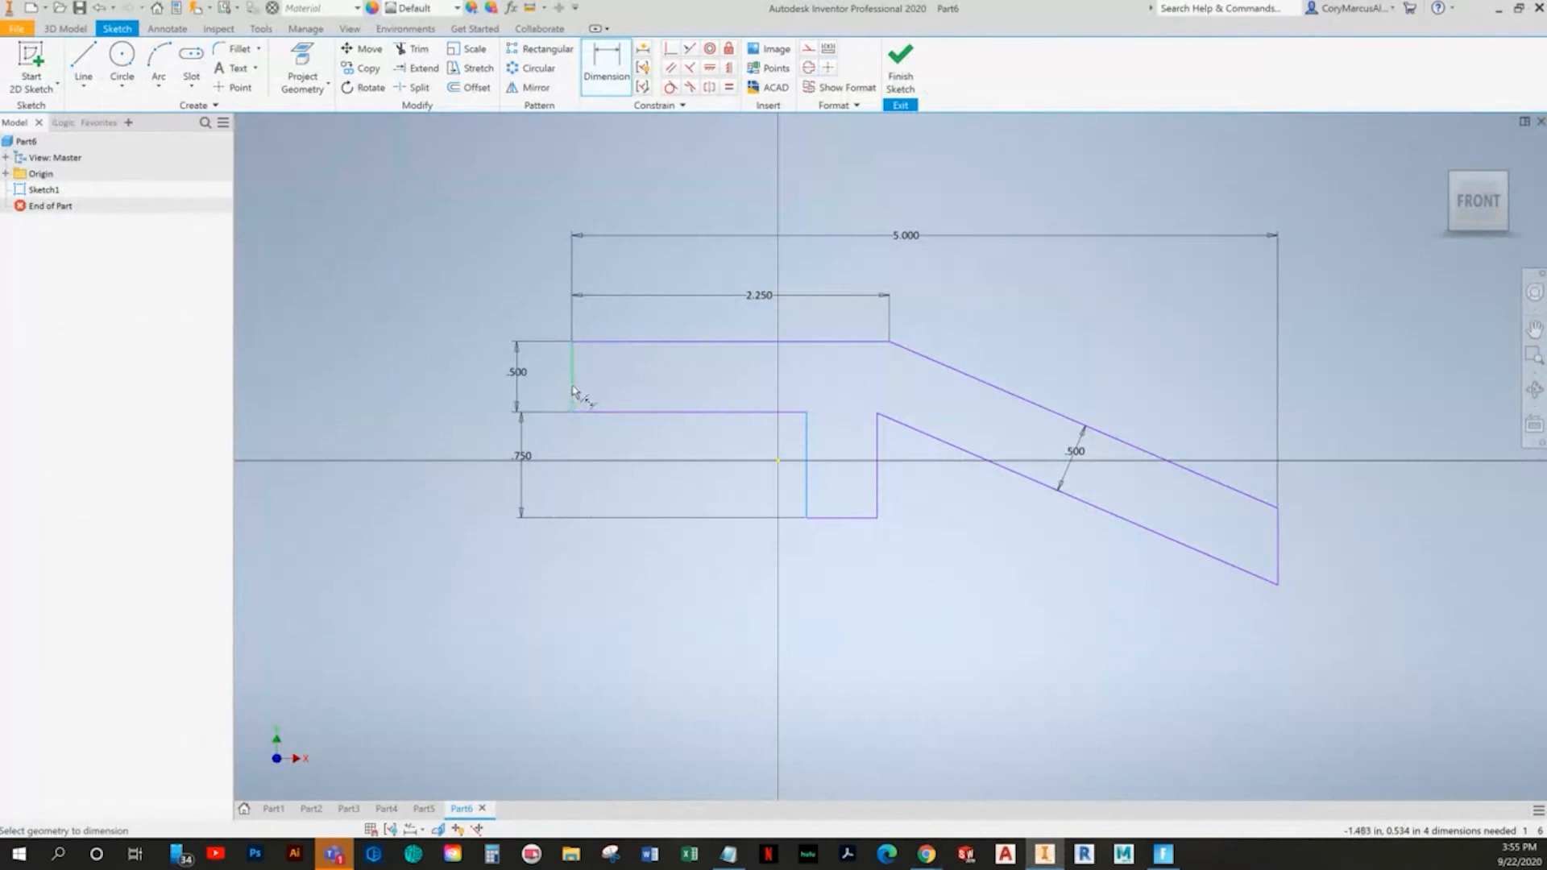
{"action": "left_click", "coordinate": [699, 439]}
{"action": "type", "text": "1.5"}
{"action": "key", "text": "Return"}
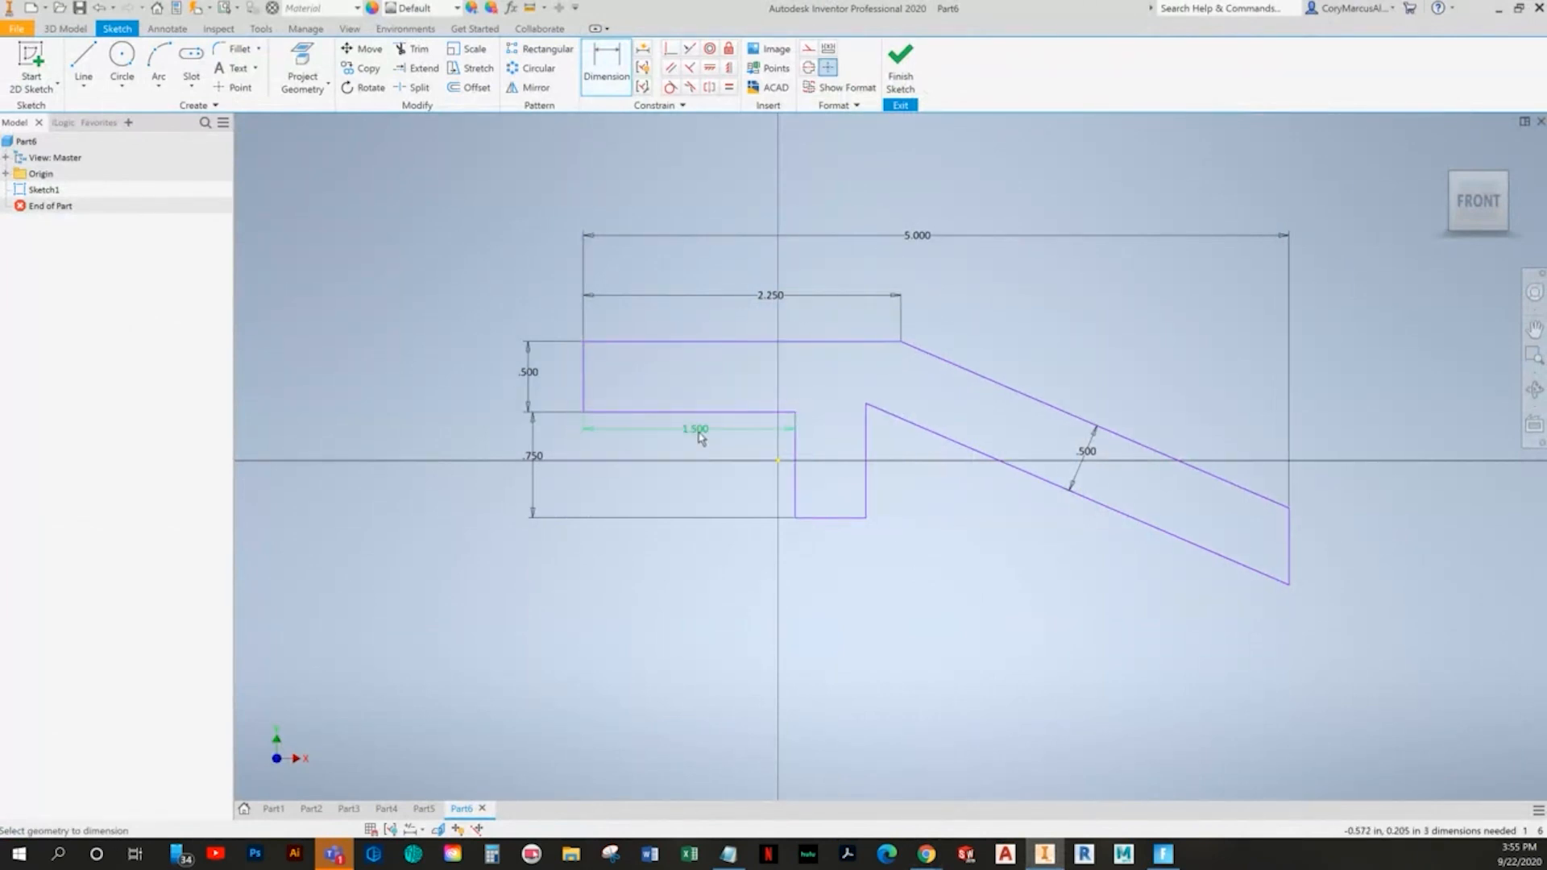
{"action": "key", "text": "alt+Tab"}
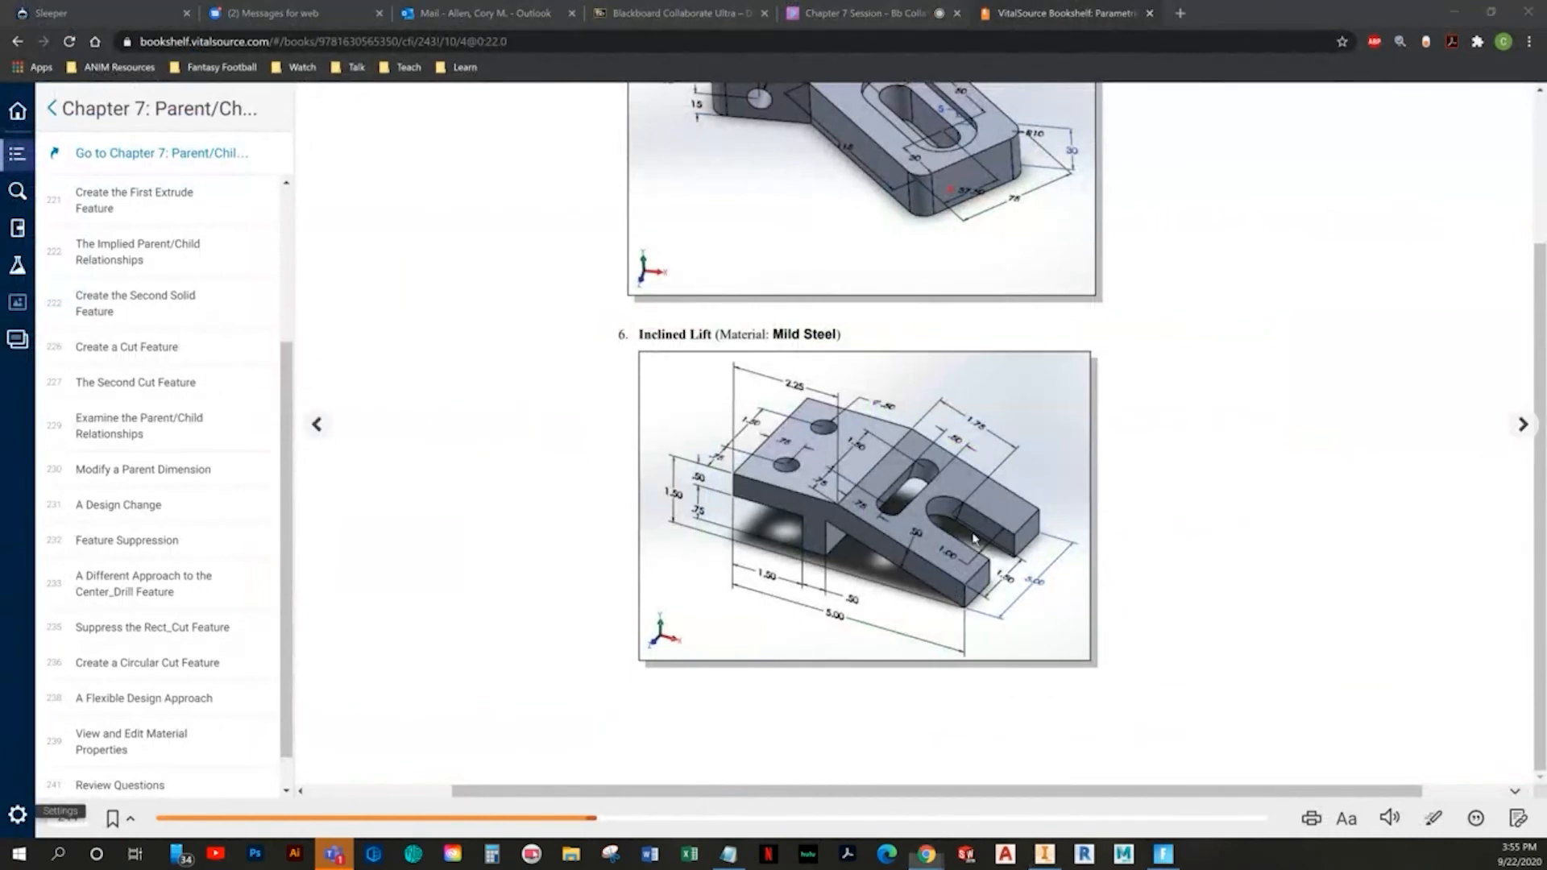
- Recheck the textbook drawing, and attach the upper outer corner of the profile's horizontal section to the sketch origin
{"action": "key", "text": "alt+Tab"}
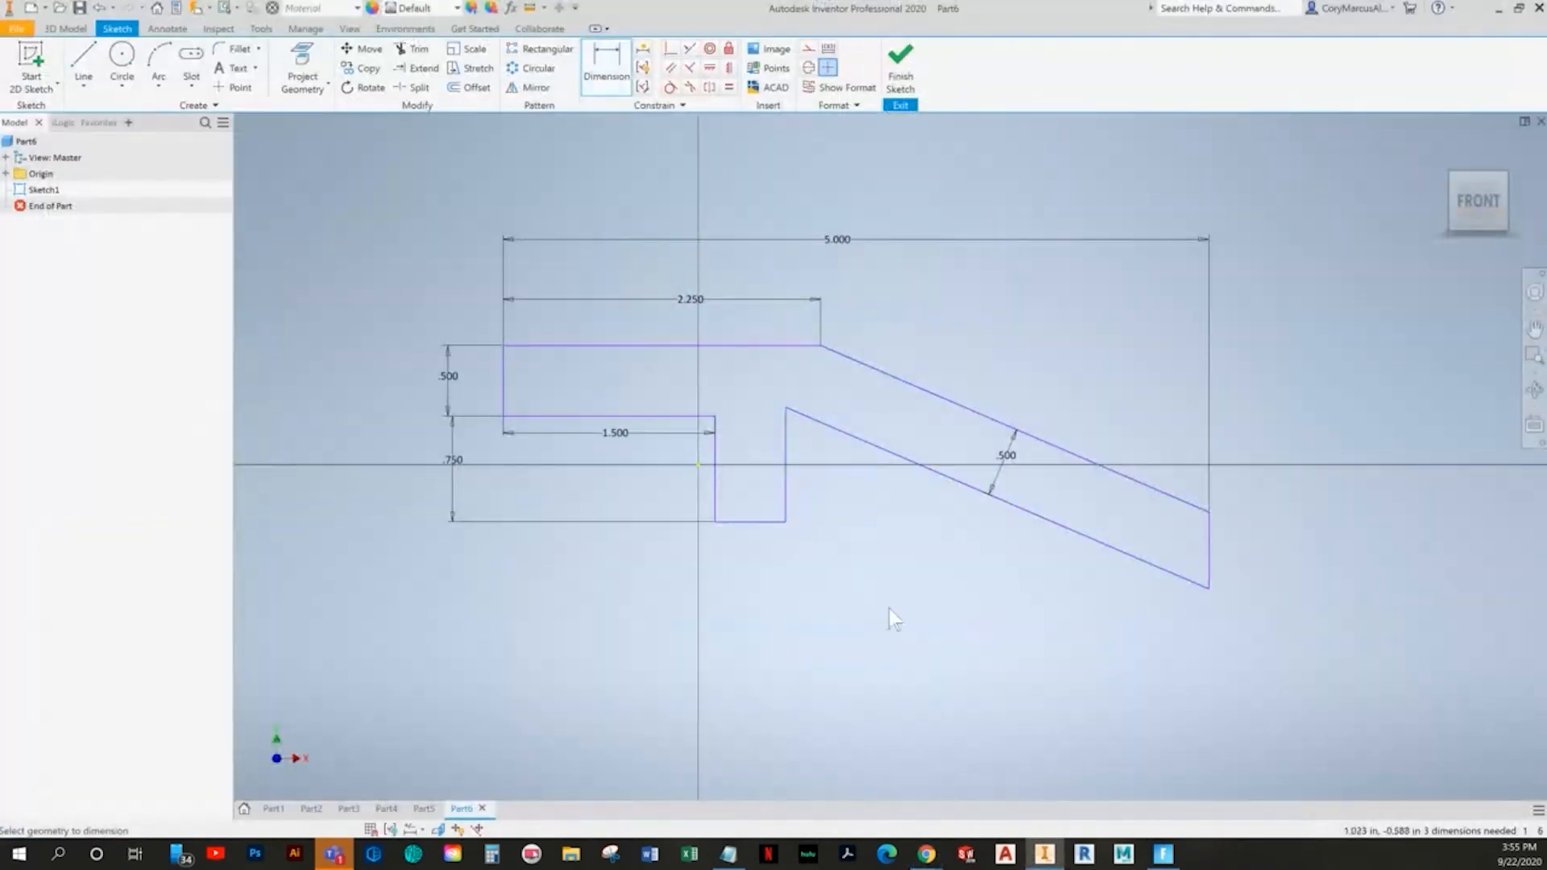
{"action": "key", "text": "alt+Tab"}
{"action": "key", "text": "alt+Tab"}
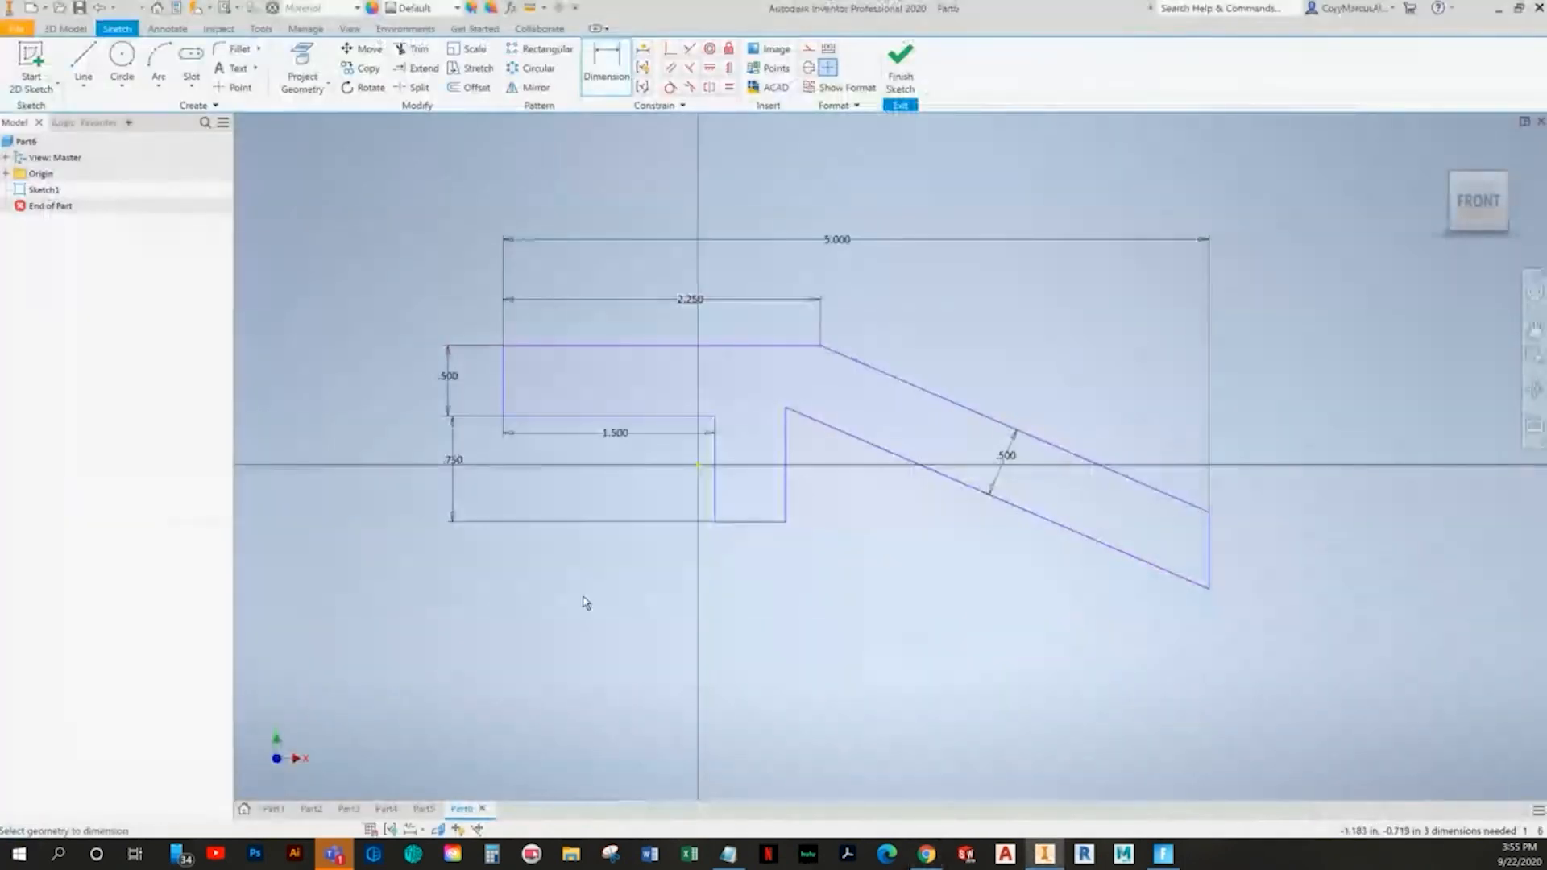
{"action": "key", "text": "alt+Tab"}
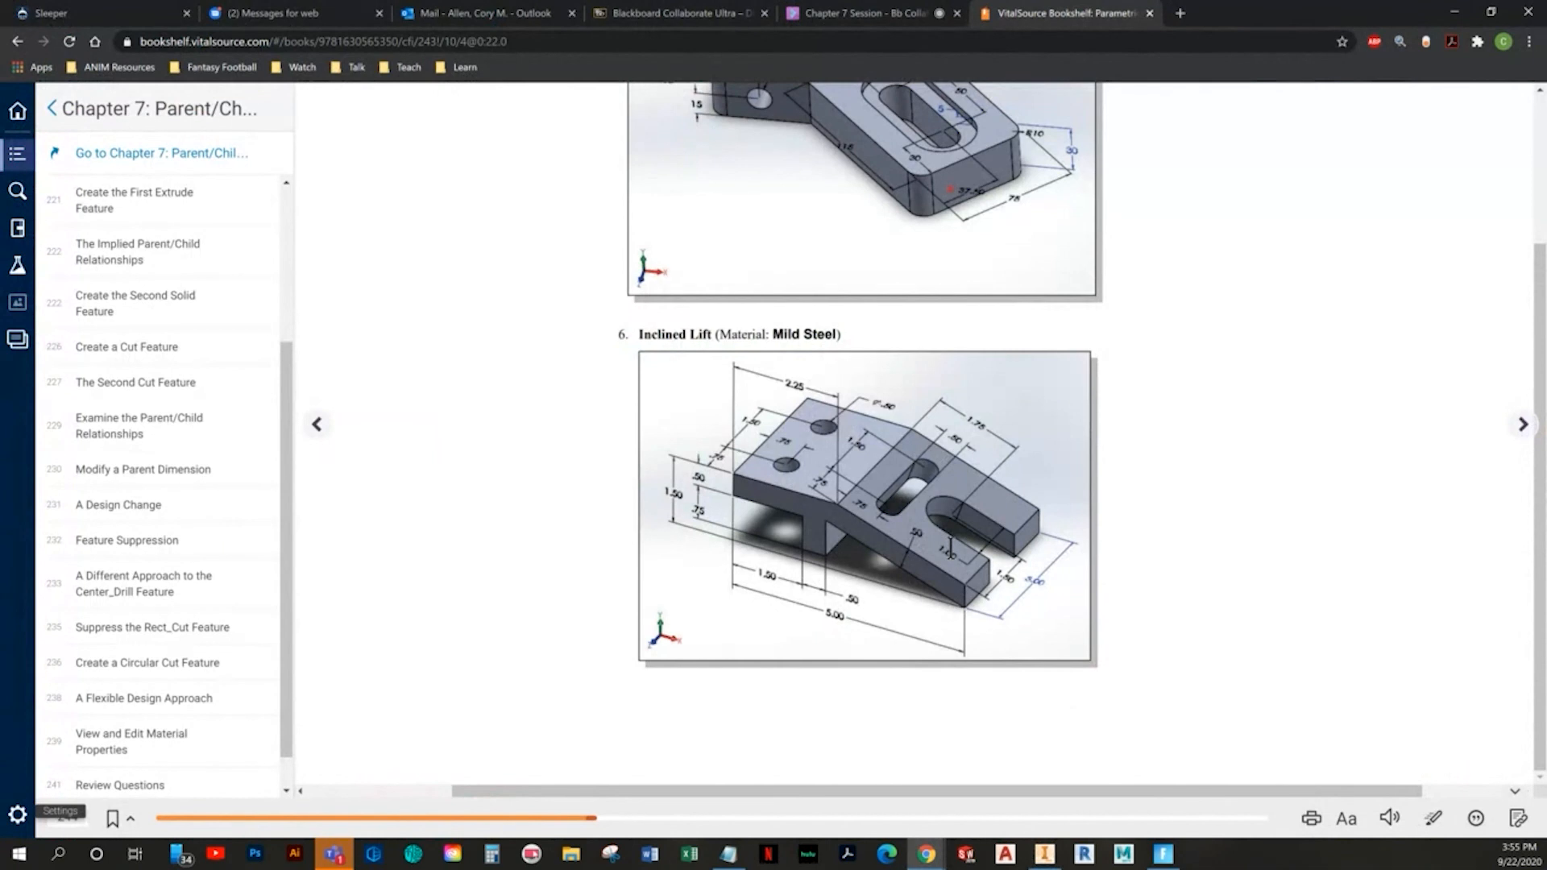
{"action": "key", "text": "alt+Tab"}
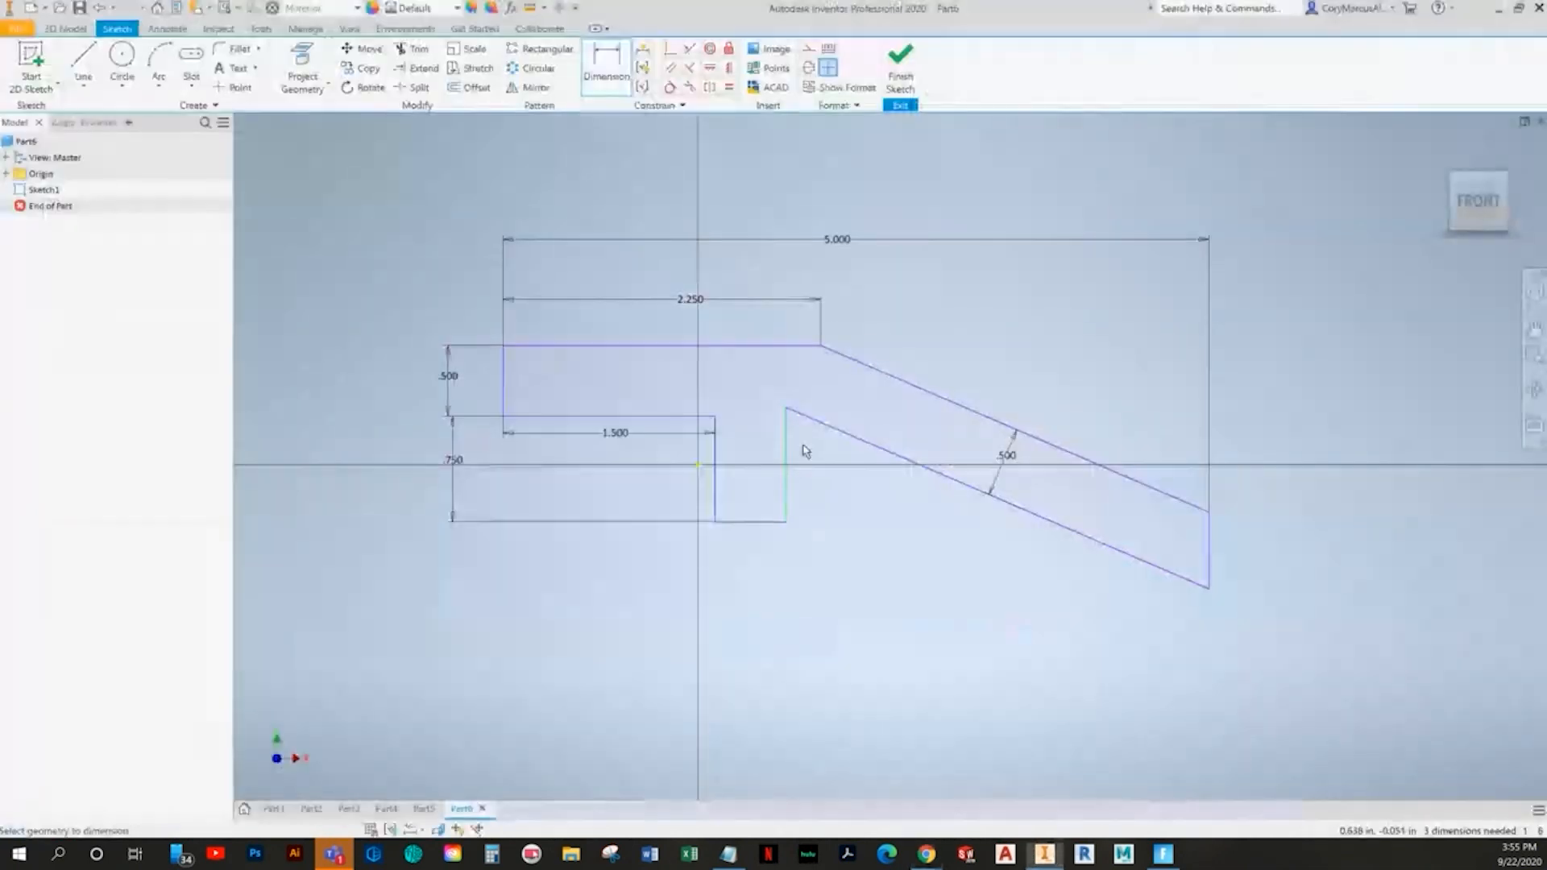
{"action": "left_click", "coordinate": [642, 453]}
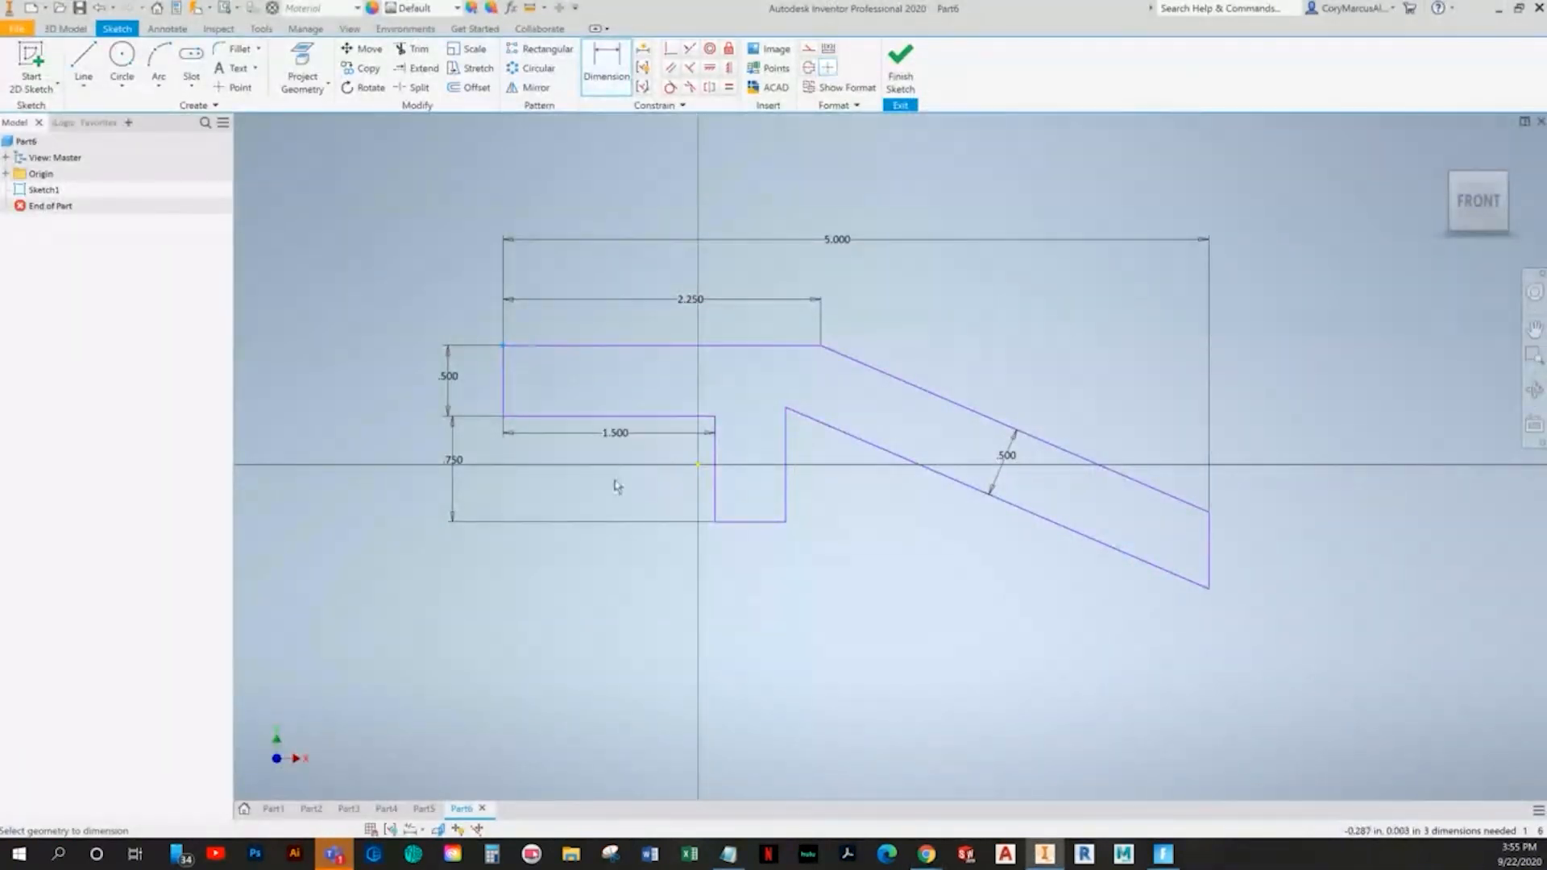
{"action": "key", "text": "Escape"}
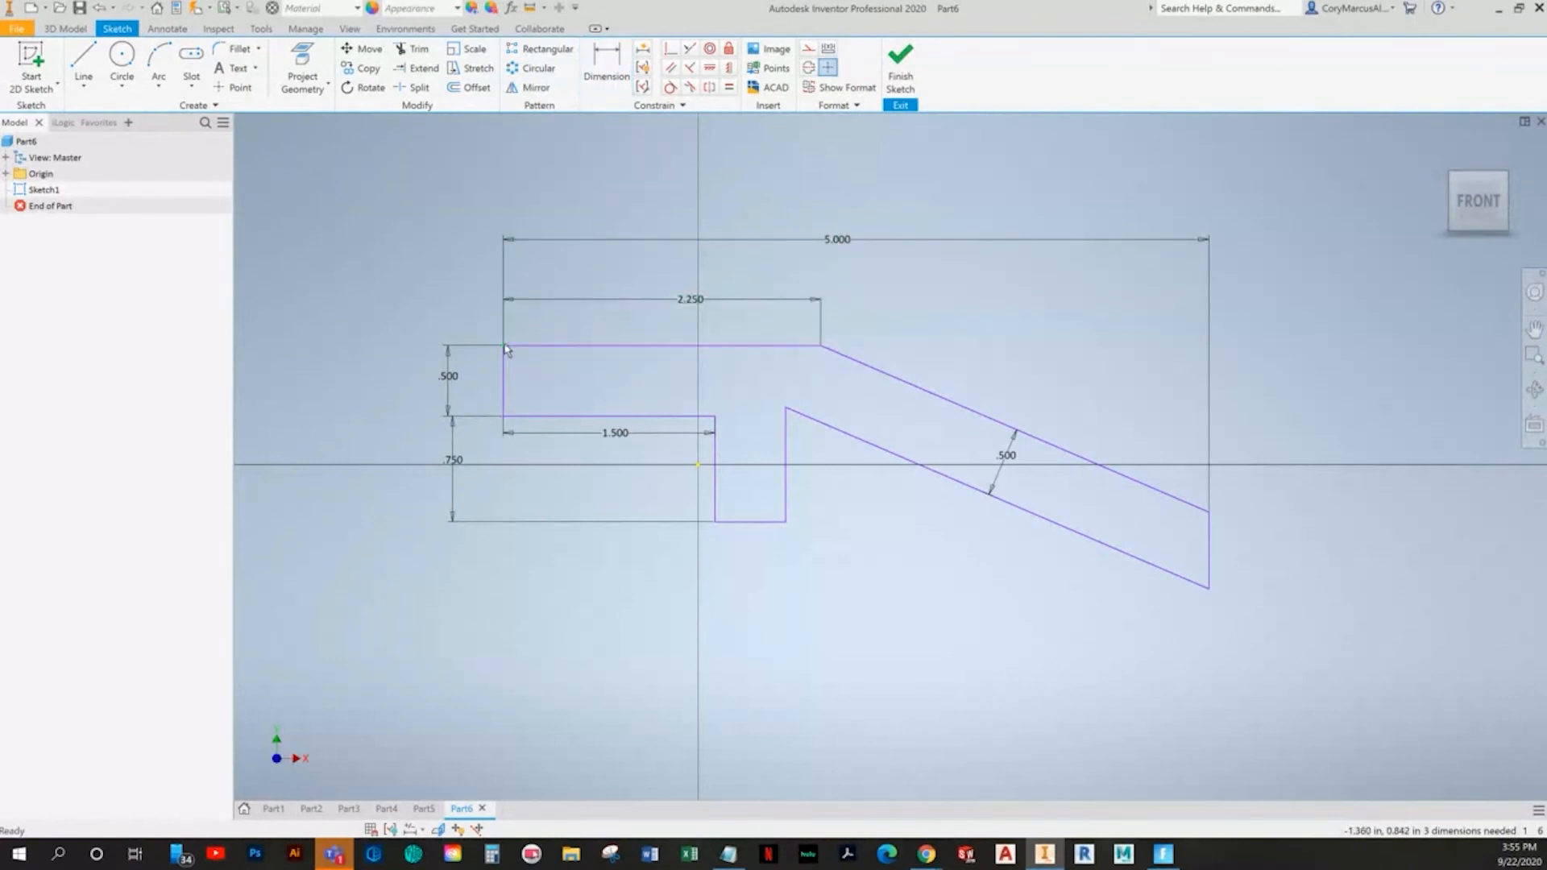
{"action": "left_click_drag", "start_coordinate": [505, 346], "coordinate": [698, 464]}
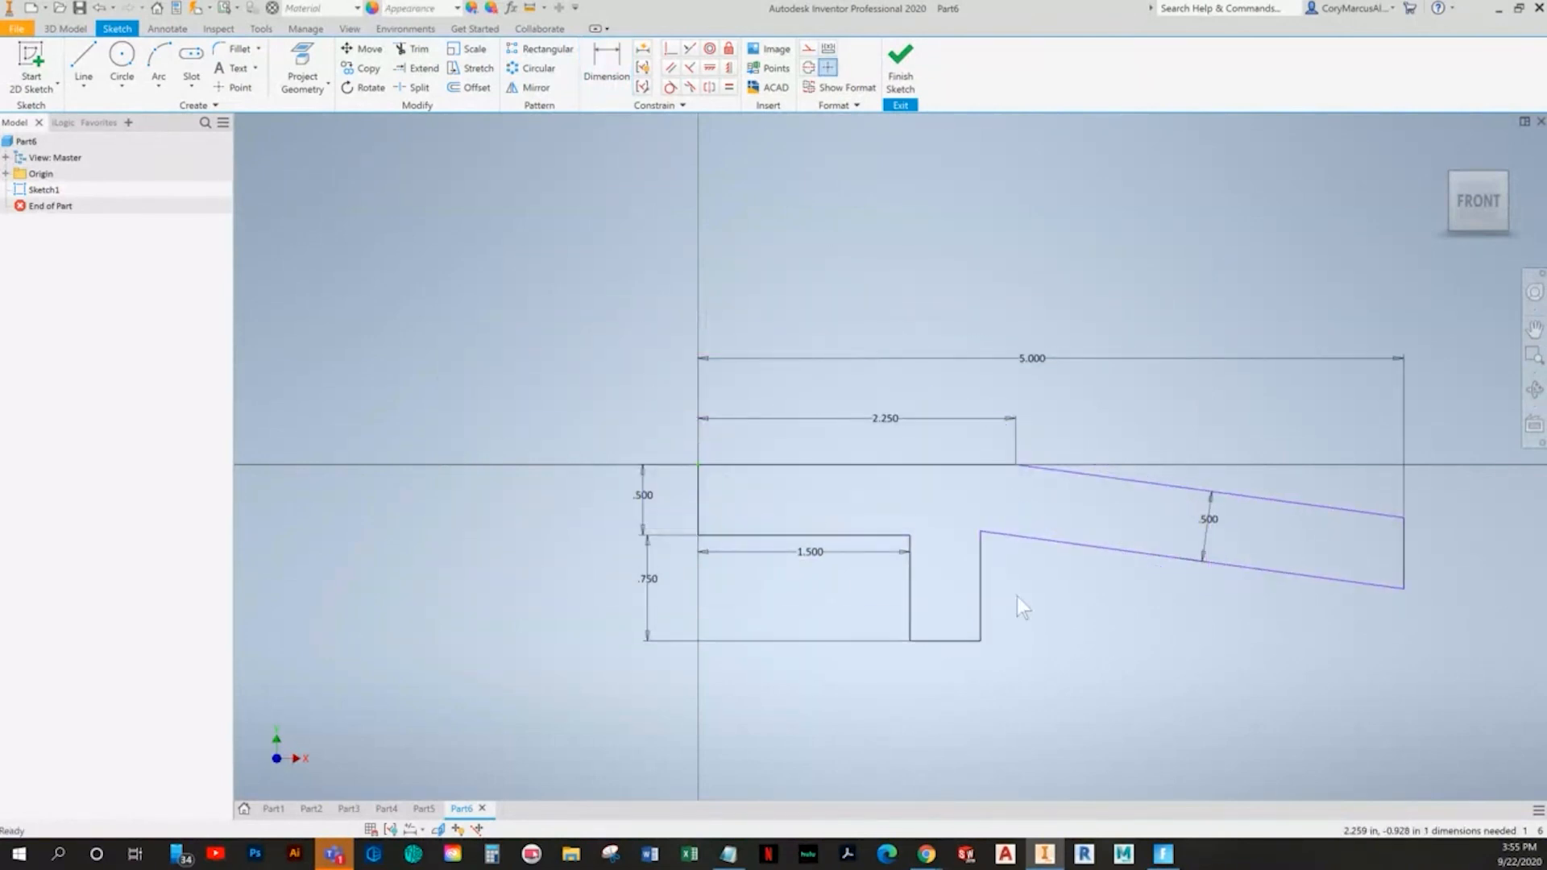
- Pull the inclined arm's end downward, and dimension the vertical distance from the profile's top edge to the arm's lowest corner as 1.5 in
{"action": "middle_click_drag", "start_coordinate": [1432, 602], "coordinate": [1140, 564]}
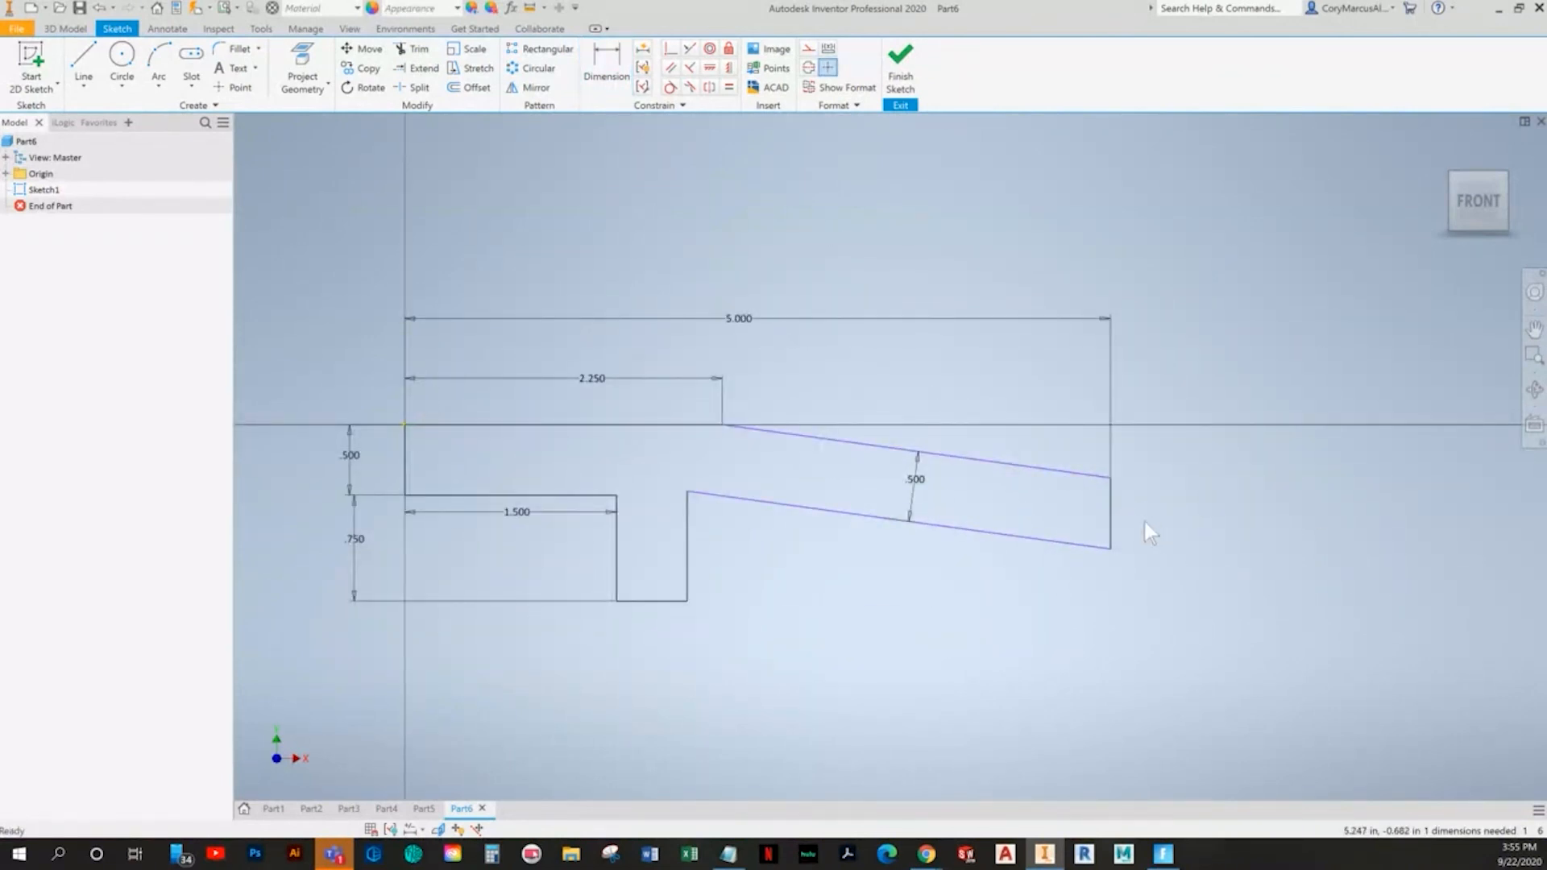
{"action": "left_click_drag", "start_coordinate": [1114, 556], "coordinate": [1212, 616]}
{"action": "key", "text": "alt+Tab"}
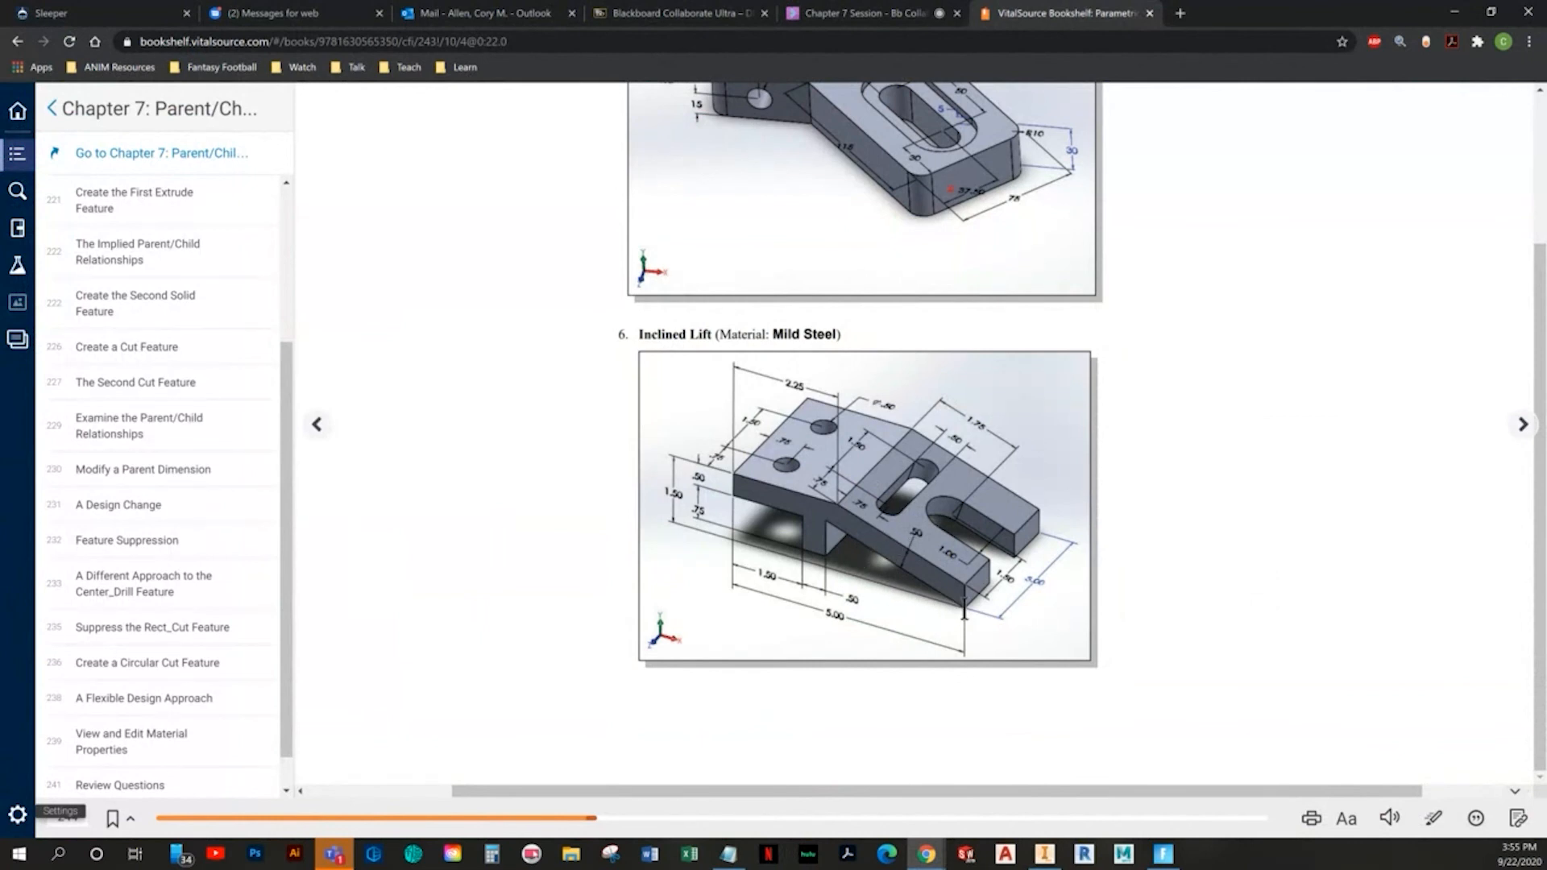
{"action": "key", "text": "alt+Tab"}
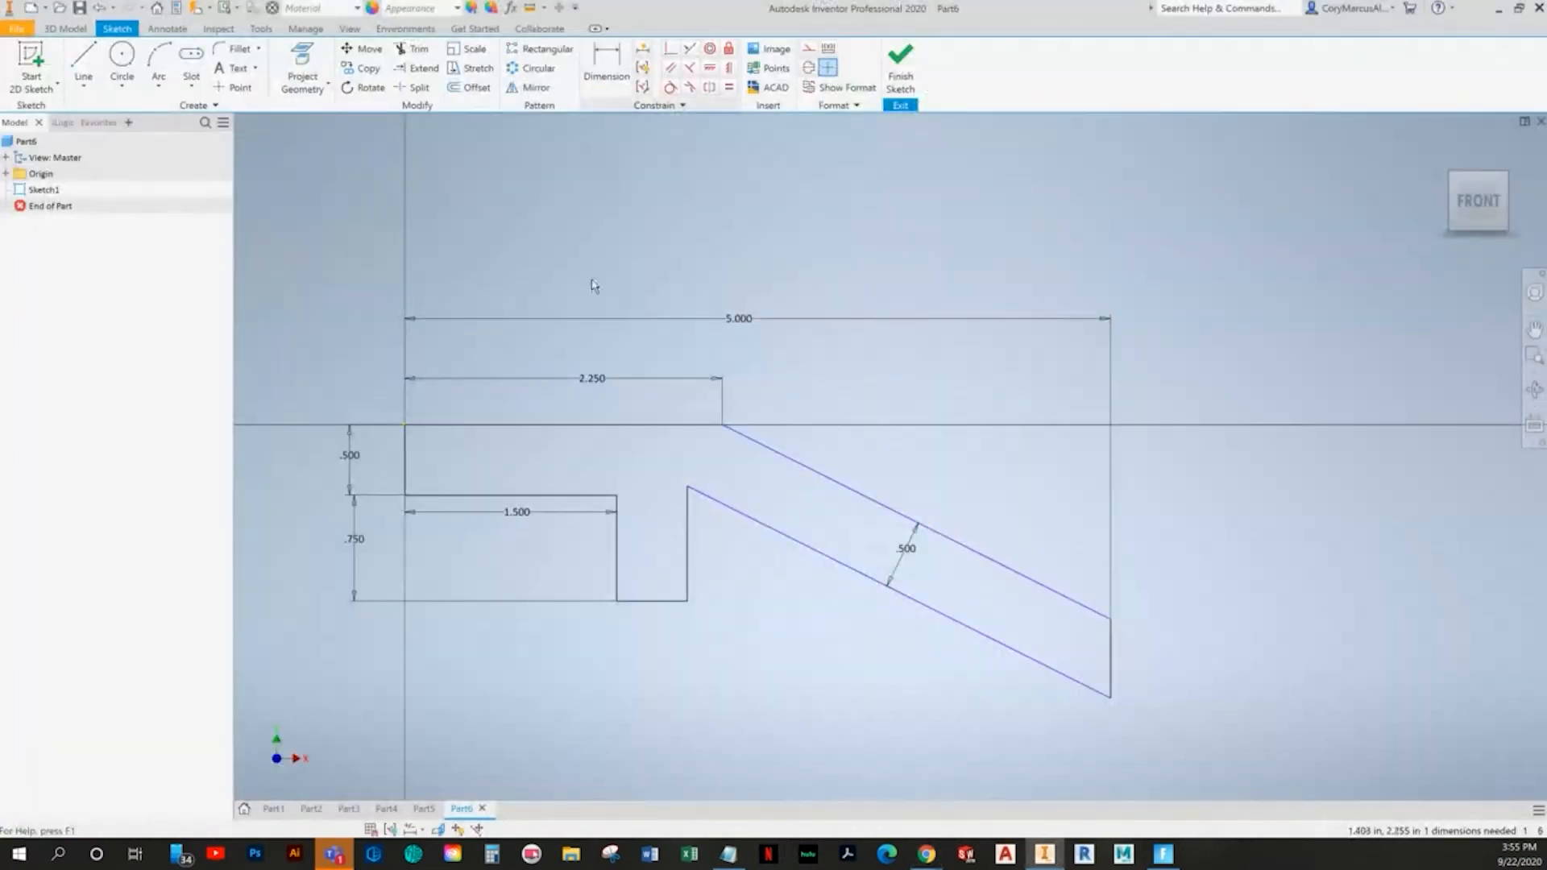
{"action": "left_click", "coordinate": [526, 426]}
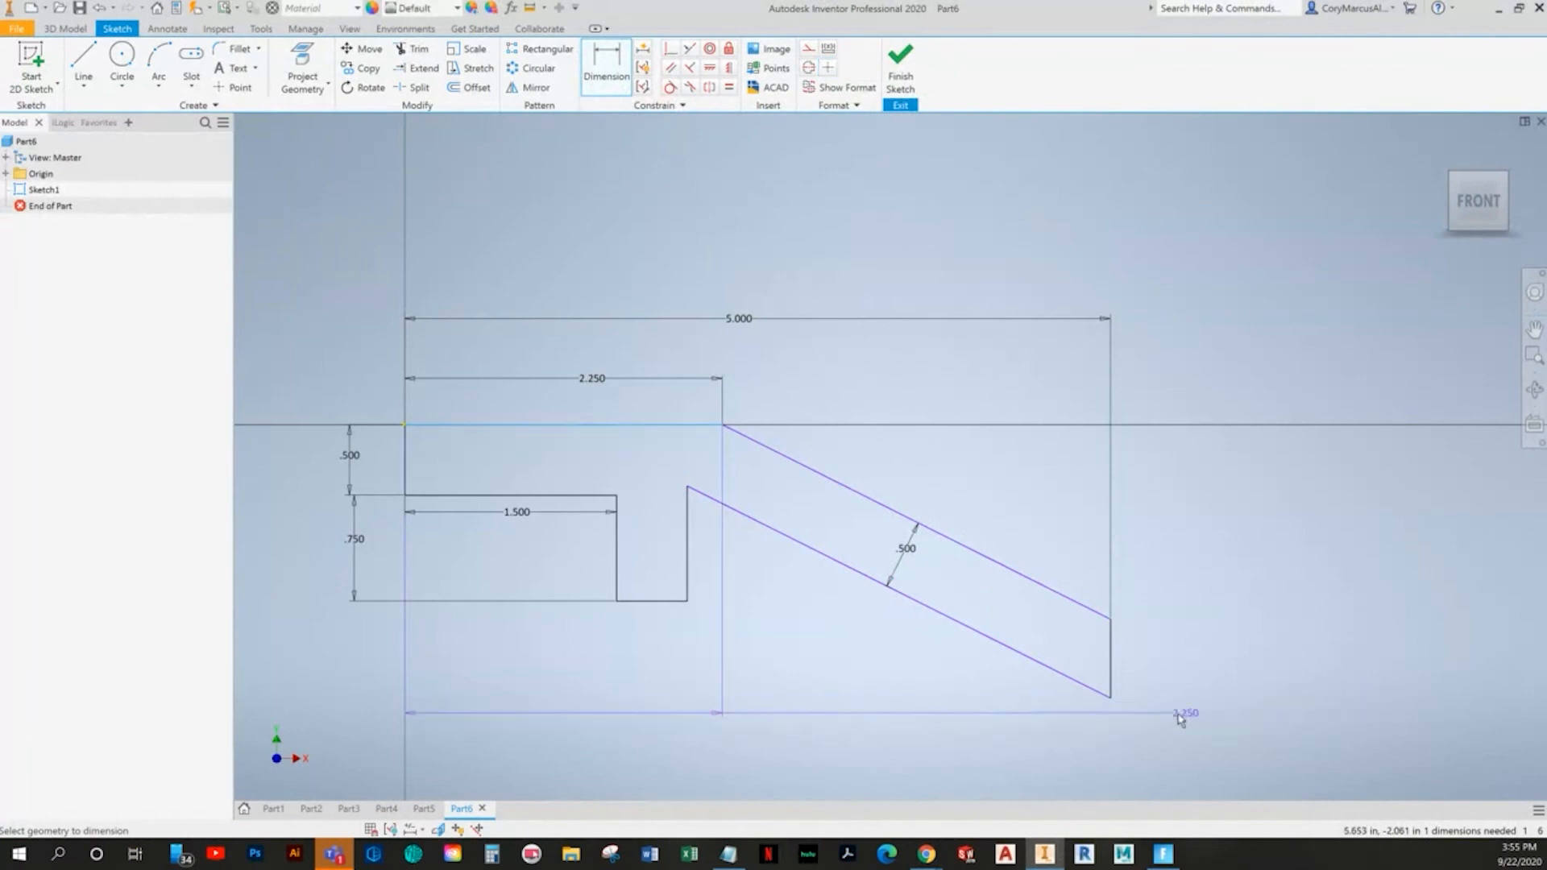
{"action": "left_click", "coordinate": [1110, 698]}
{"action": "left_click", "coordinate": [1224, 564]}
{"action": "type", "text": "1.5"}
{"action": "key", "text": "Return"}
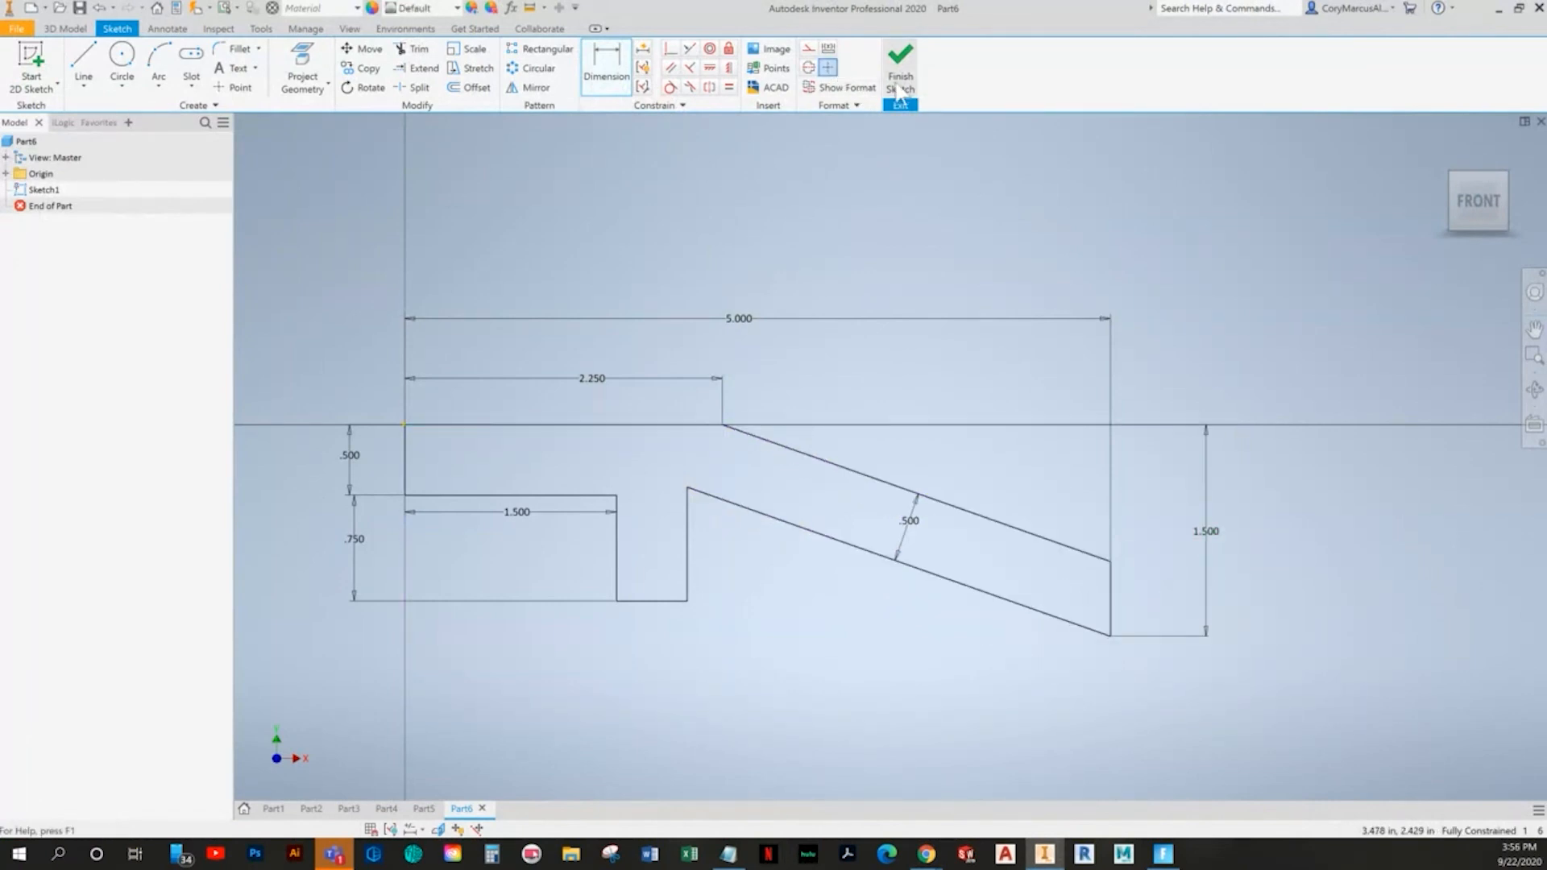
- Finish the side profile sketch and extrude it symmetrically by a total distance of 3 in
{"action": "key", "text": "alt+Tab"}
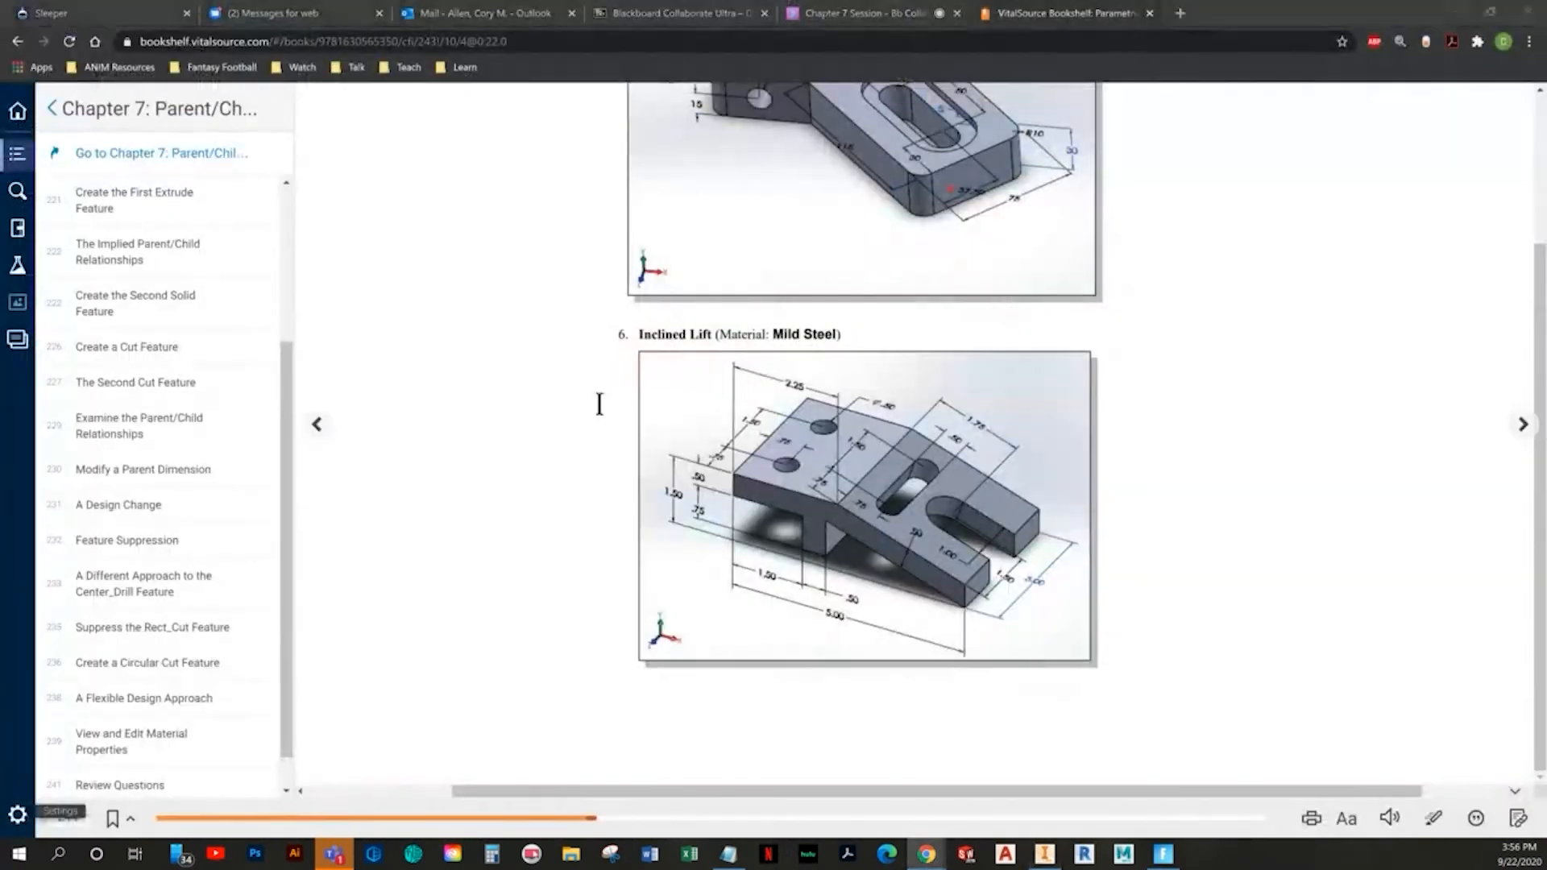
{"action": "key", "text": "alt+Tab"}
{"action": "left_click", "coordinate": [81, 76]}
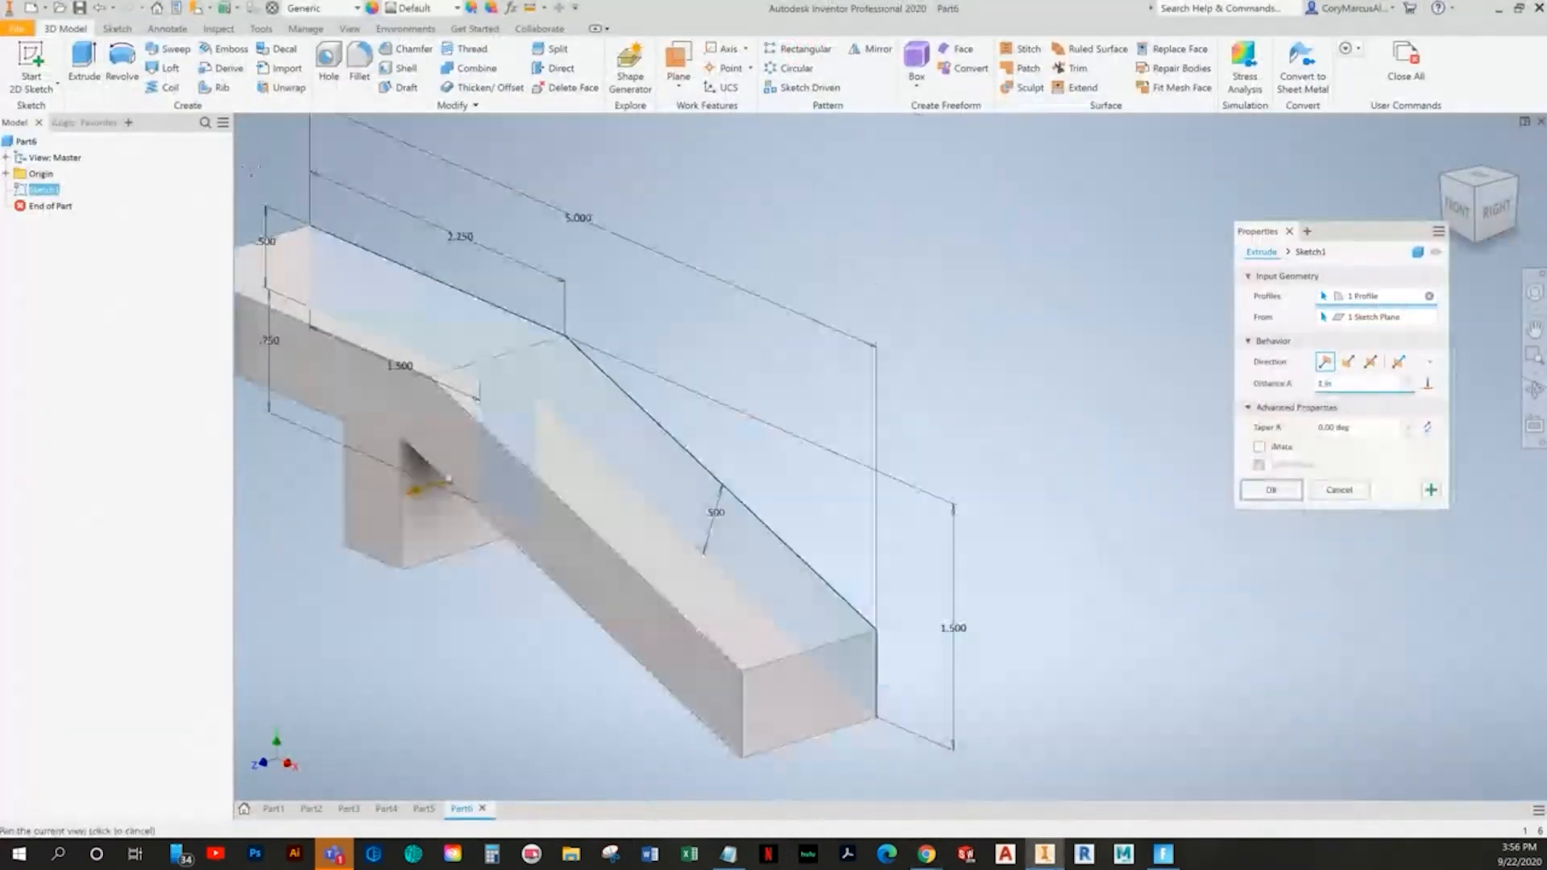
{"action": "left_click", "coordinate": [1371, 364]}
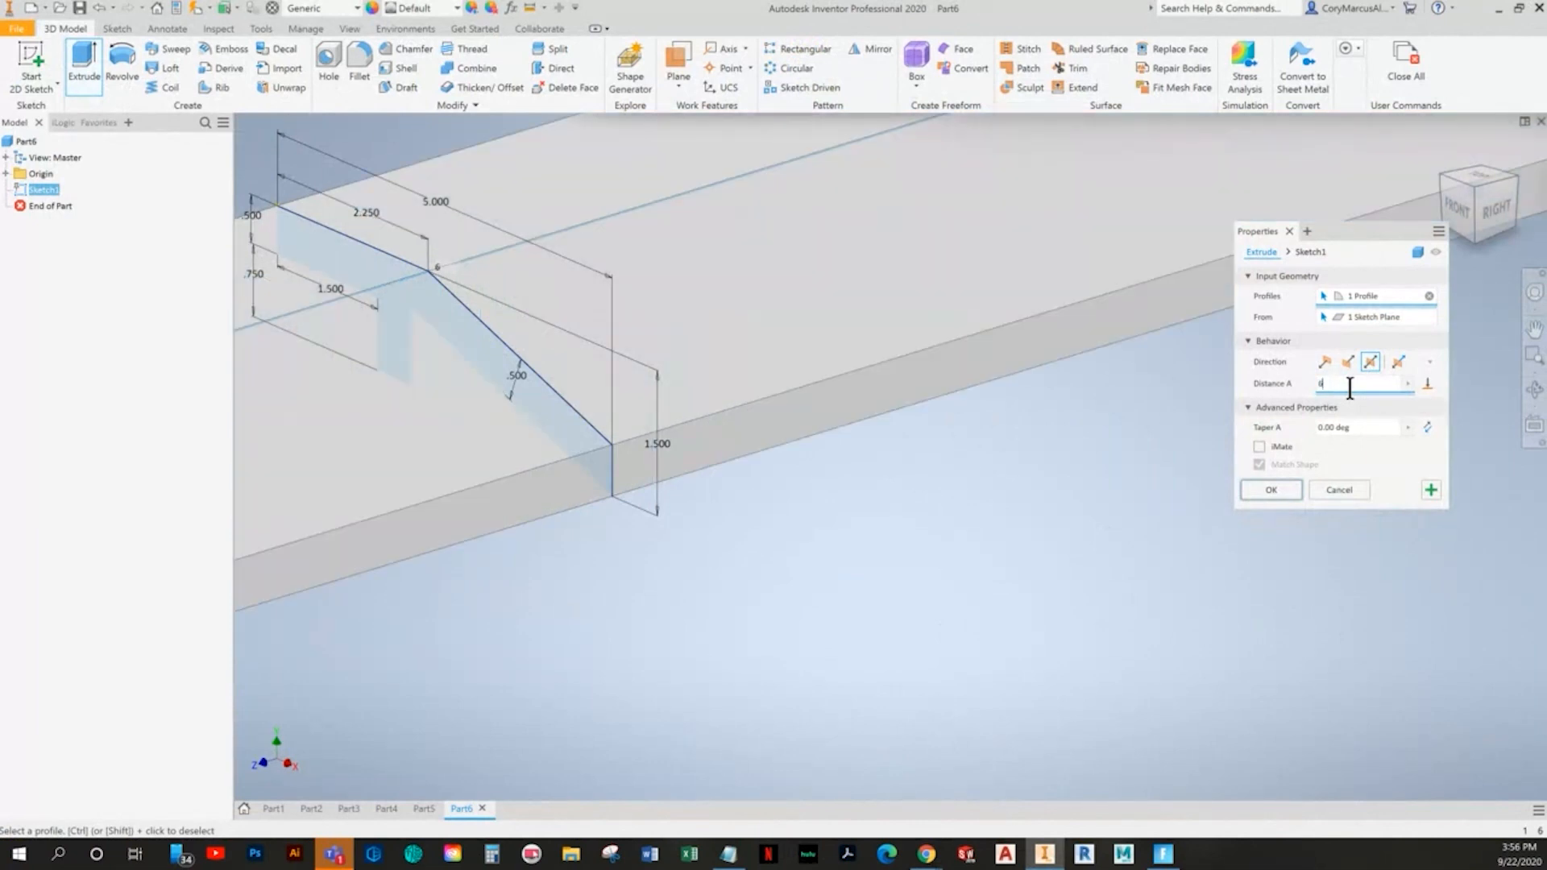
{"action": "key", "text": "BackSpace"}
{"action": "type", "text": "3"}
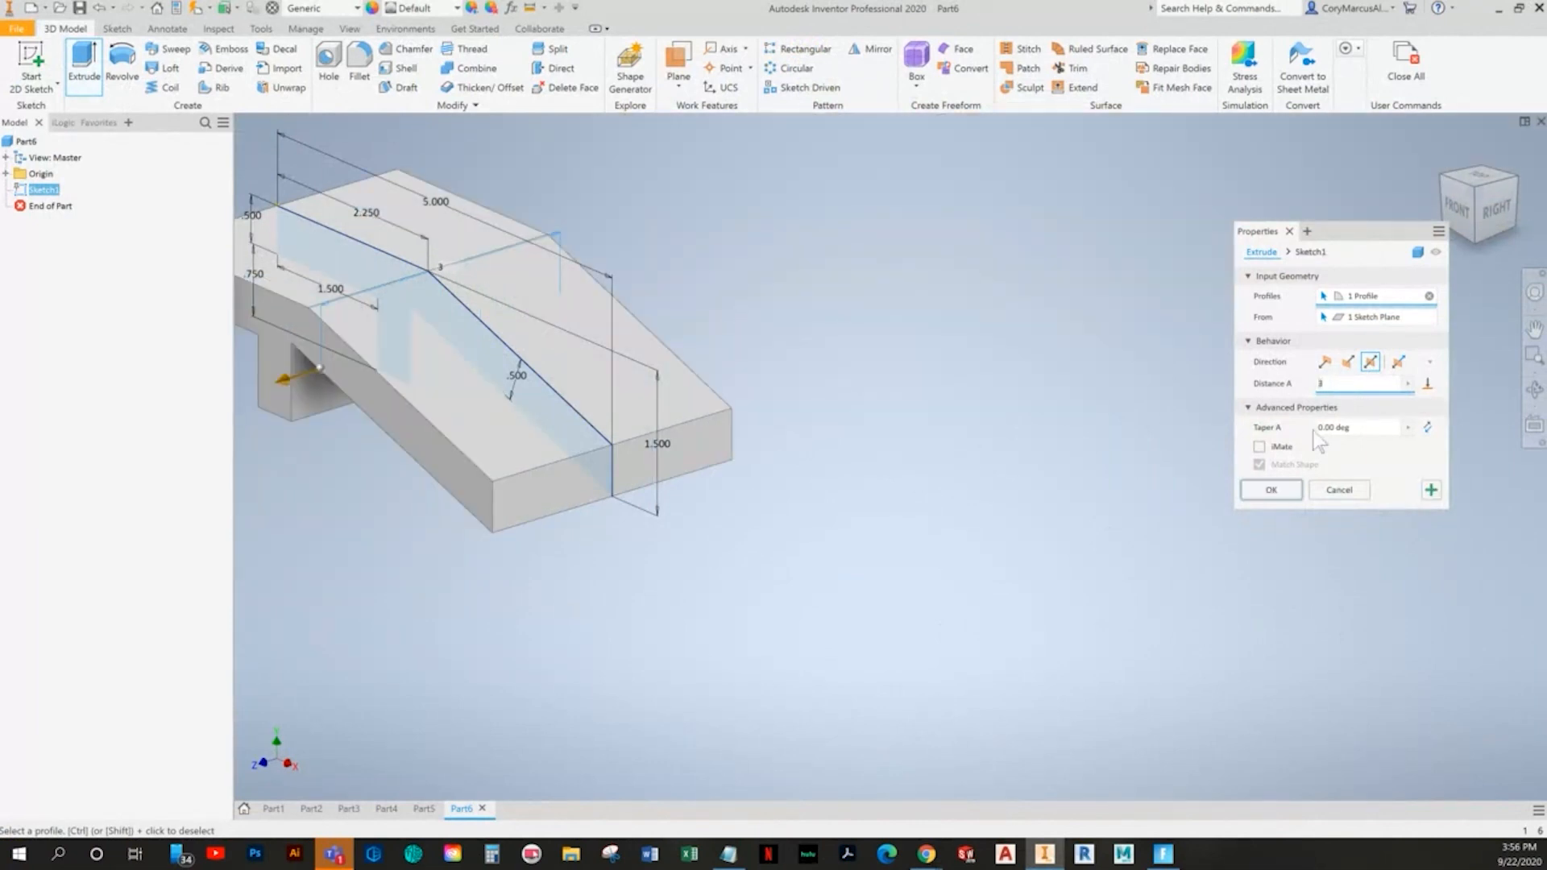
{"action": "left_click", "coordinate": [1272, 490]}
- Start a sketch on the inclined top face, project the face's outline into it, and check the drawing
{"action": "key", "text": "alt+Tab"}
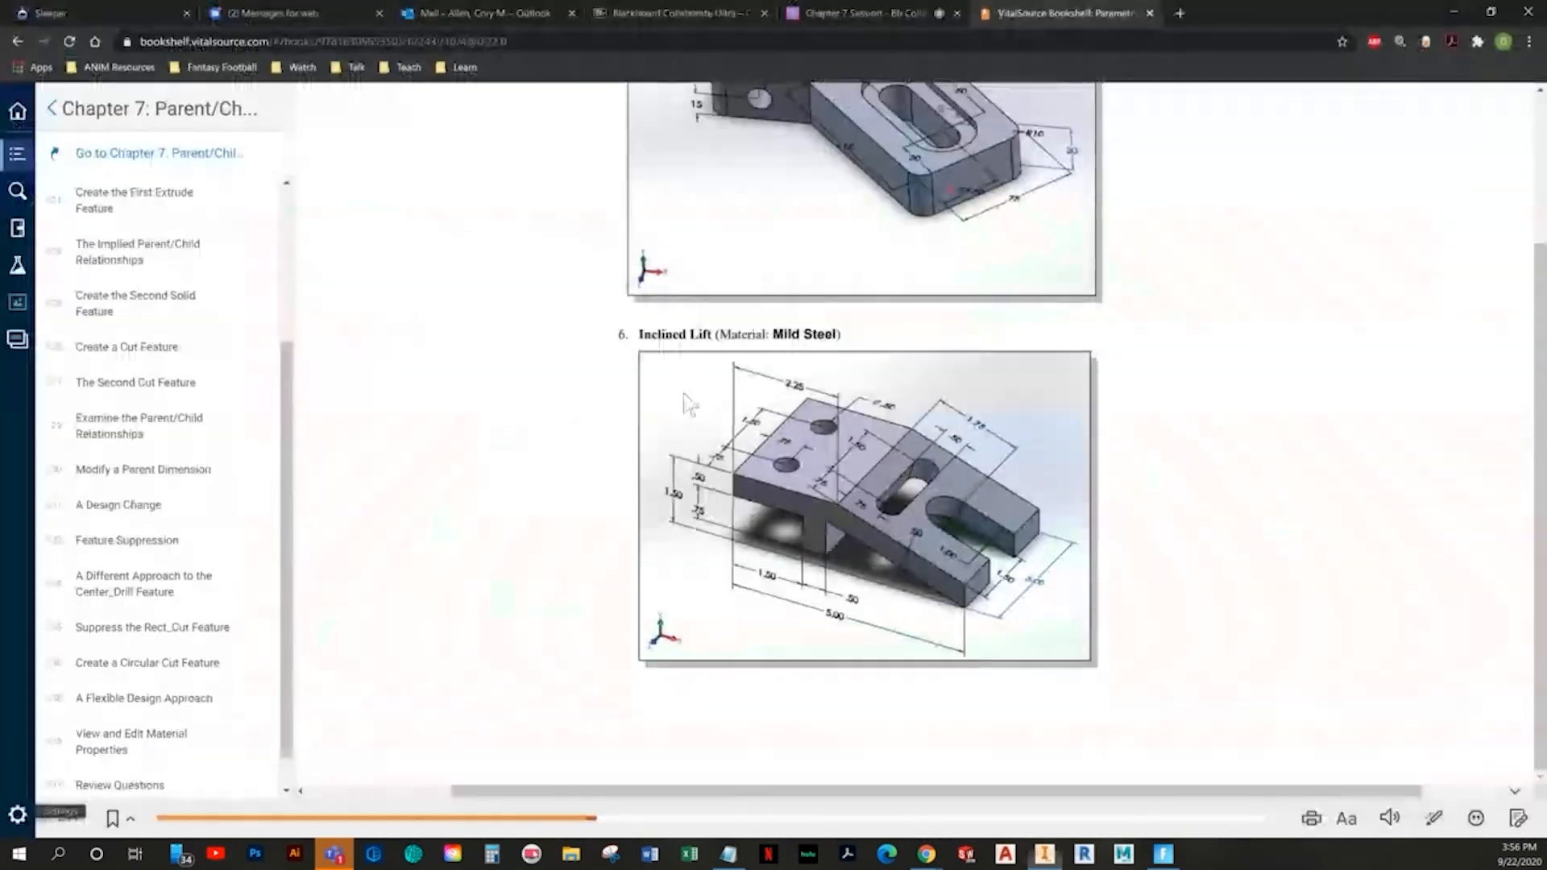
{"action": "key", "text": "alt+Tab"}
{"action": "key", "text": "s"}
{"action": "left_click", "coordinate": [782, 356]}
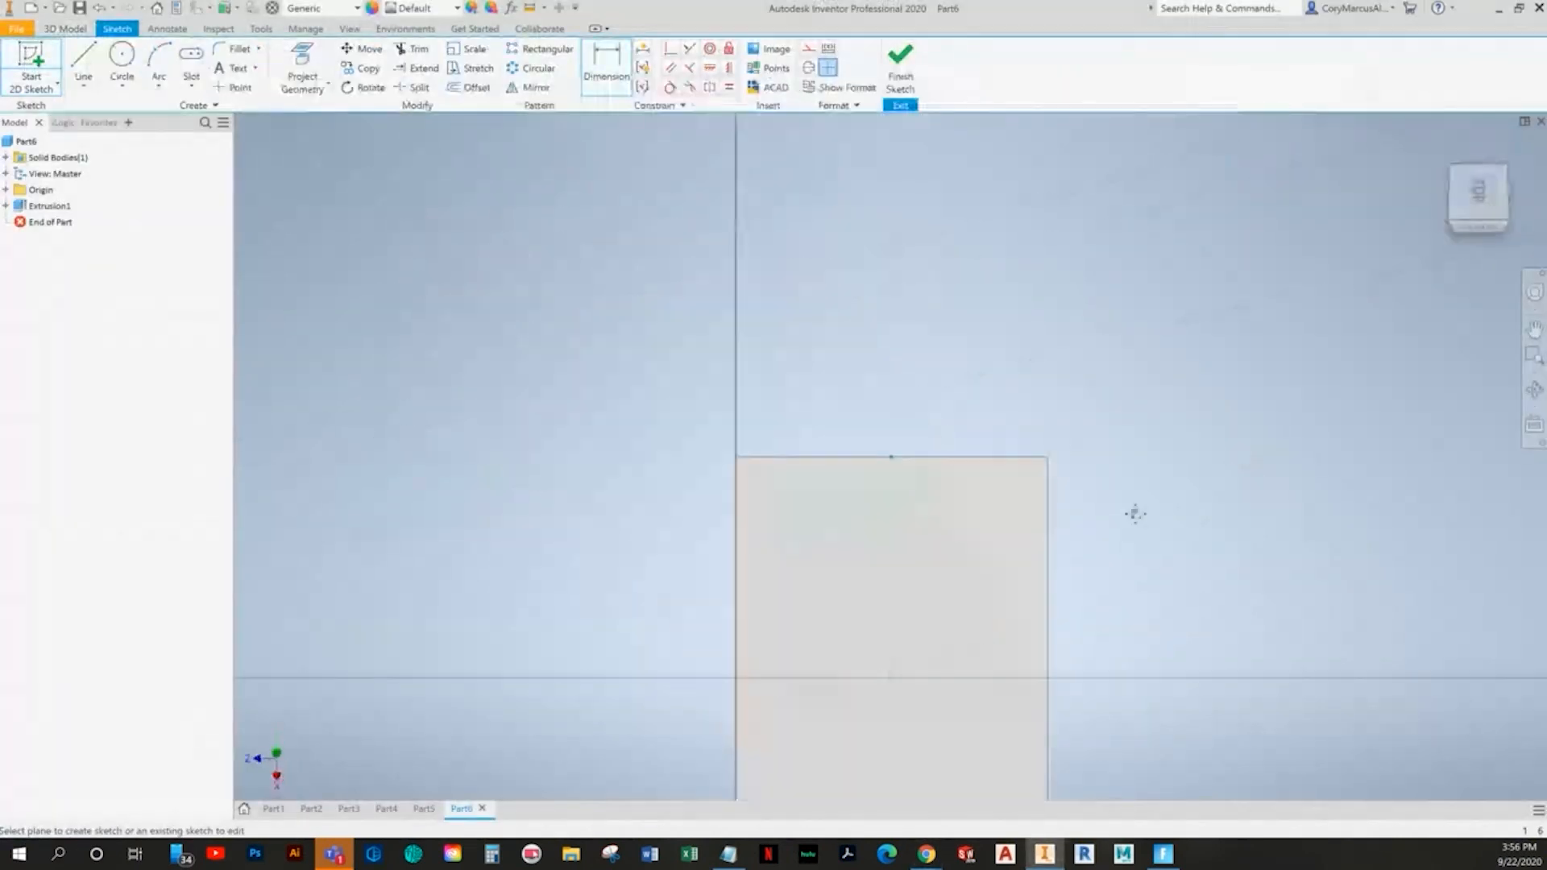
{"action": "left_click", "coordinate": [278, 72]}
{"action": "left_click", "coordinate": [778, 511]}
{"action": "right_click", "coordinate": [1309, 451]}
{"action": "left_click", "coordinate": [1275, 446]}
{"action": "key", "text": "alt+Tab"}
{"action": "key", "text": "alt+Tab"}
- Sketch a centre-point slot running across the upper part of the inclined face, and compare it with the drawing
{"action": "left_click", "coordinate": [190, 56]}
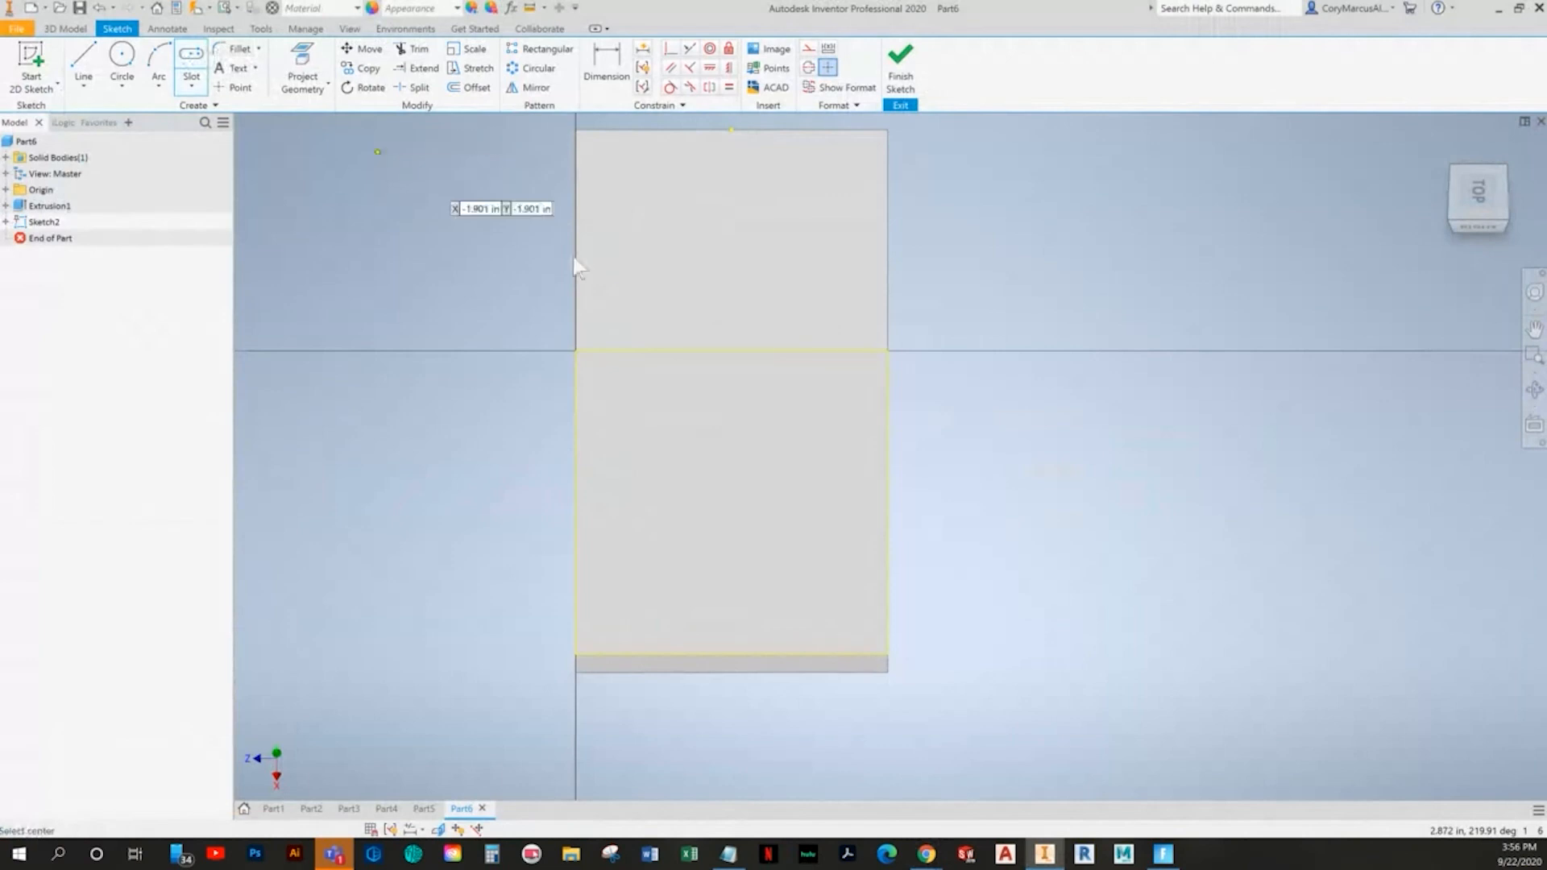
{"action": "left_click", "coordinate": [716, 423]}
{"action": "left_click", "coordinate": [798, 422]}
{"action": "left_click", "coordinate": [806, 448]}
{"action": "key", "text": "alt+Tab"}
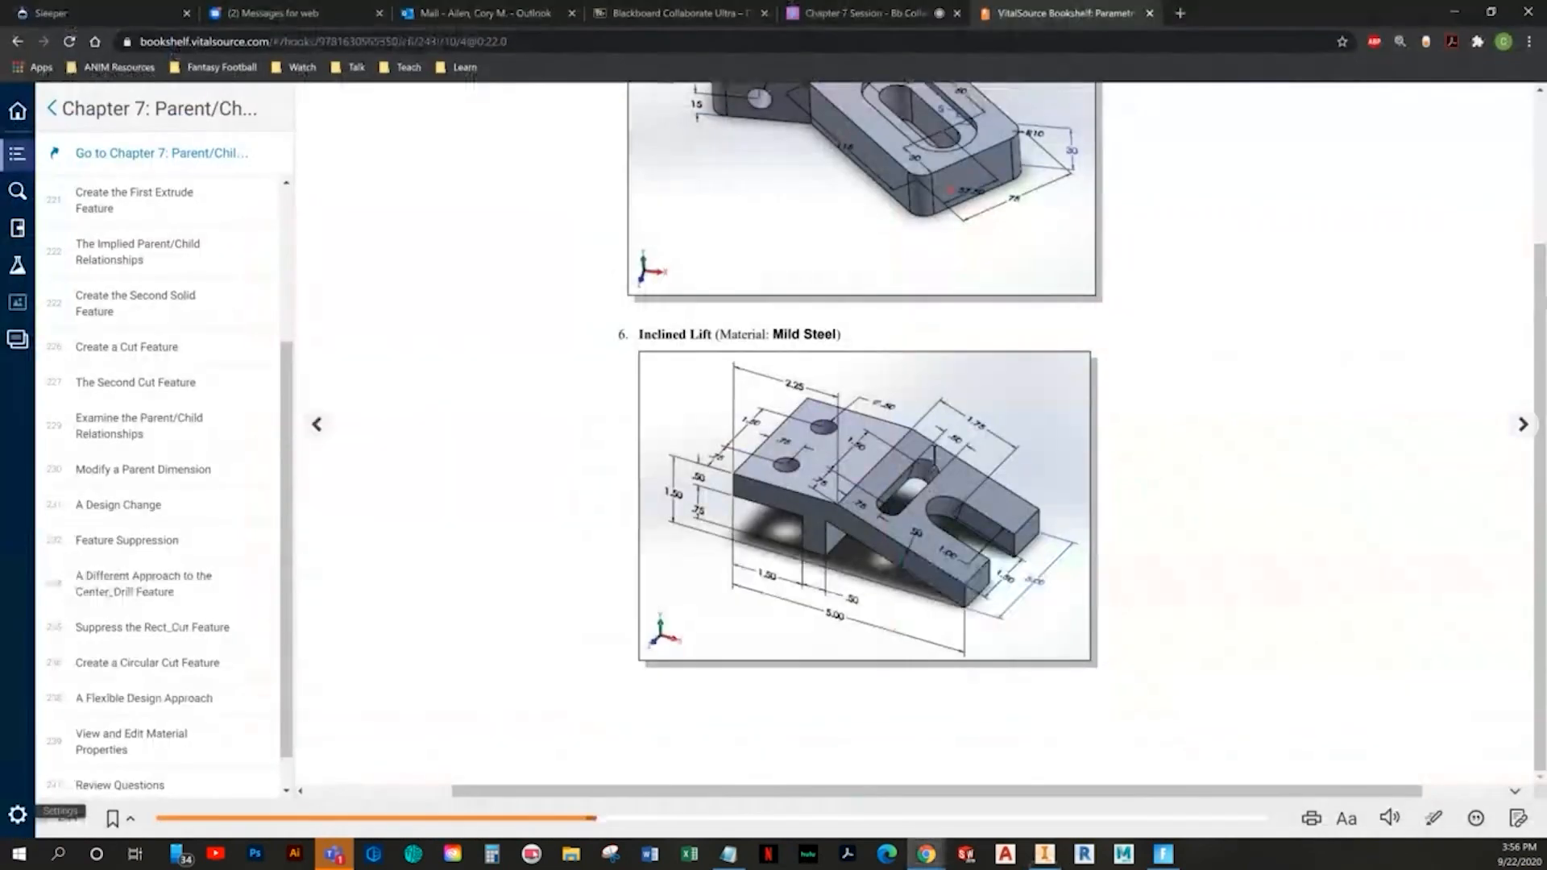
{"action": "key", "text": "alt+Tab"}
- Draw two parallel vertical lines that run from inside the inclined face past its lower end
{"action": "left_click", "coordinate": [83, 61]}
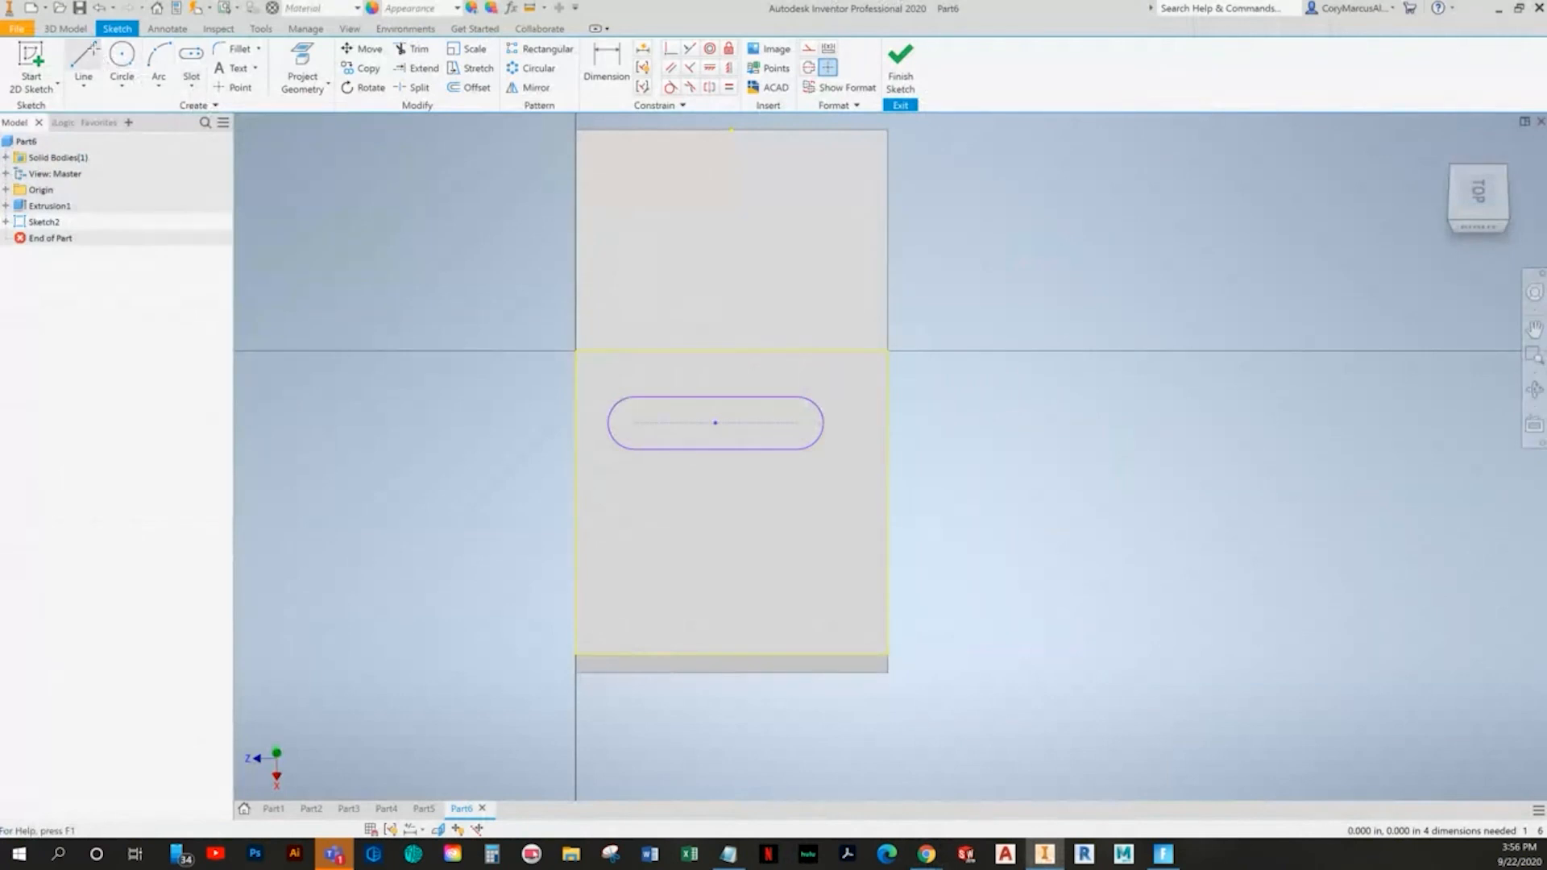
{"action": "left_click", "coordinate": [698, 705]}
{"action": "key", "text": "Escape"}
{"action": "left_click", "coordinate": [693, 557]}
{"action": "left_click", "coordinate": [798, 700]}
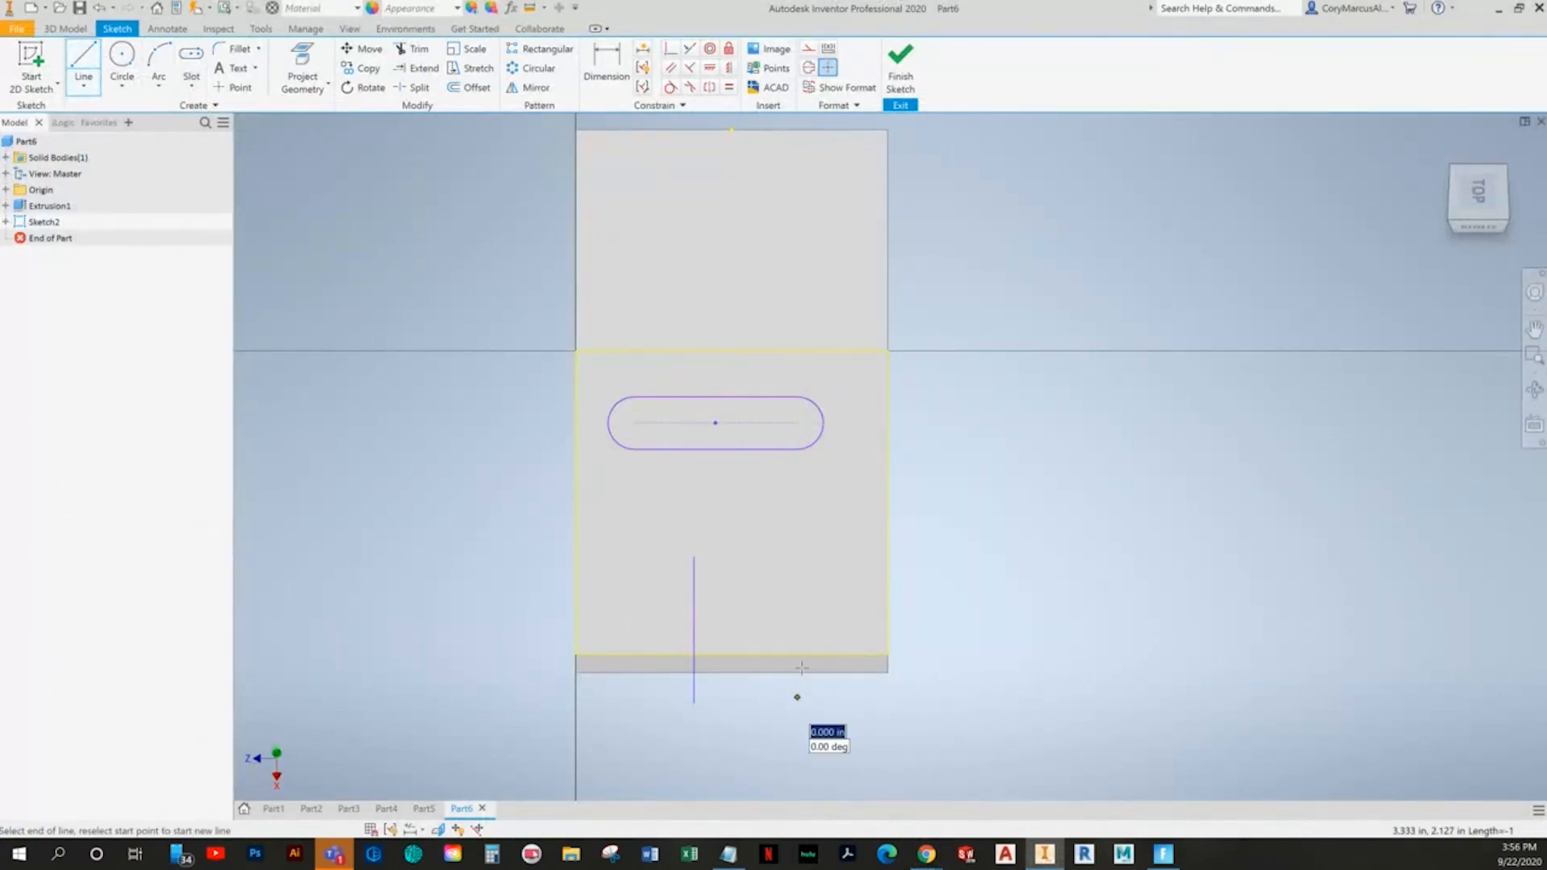
{"action": "left_click", "coordinate": [798, 557]}
{"action": "key", "text": "Escape"}
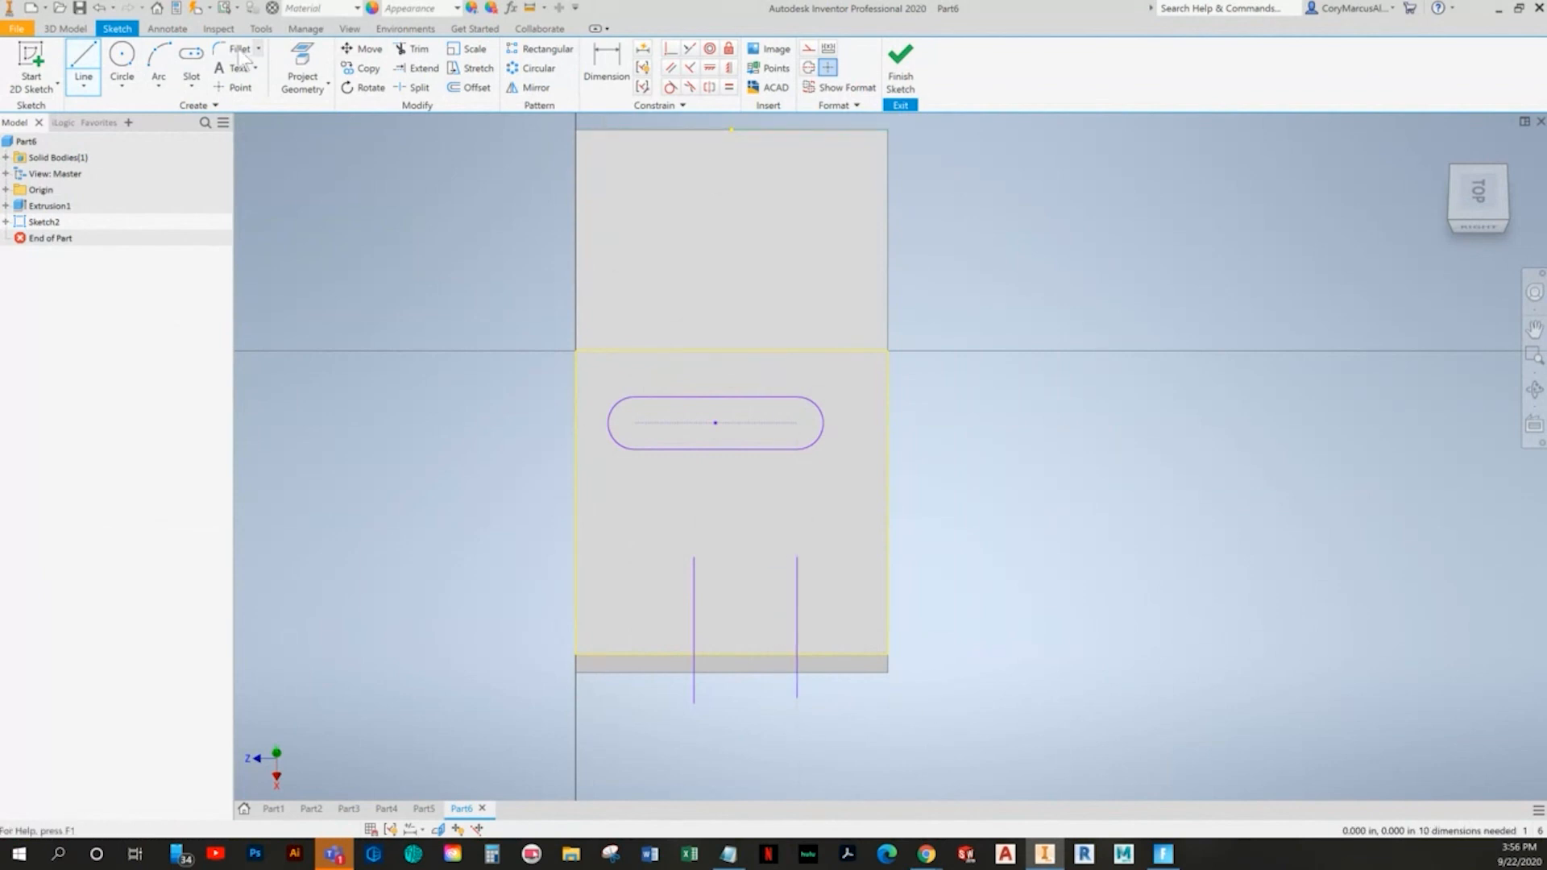
- Sketch a circle near the upper ends of the two vertical lines, and check the open slot in the drawing
{"action": "left_click", "coordinate": [122, 58]}
{"action": "left_click", "coordinate": [763, 591]}
{"action": "left_click", "coordinate": [744, 530]}
{"action": "key", "text": "Escape"}
{"action": "key", "text": "alt+Tab"}
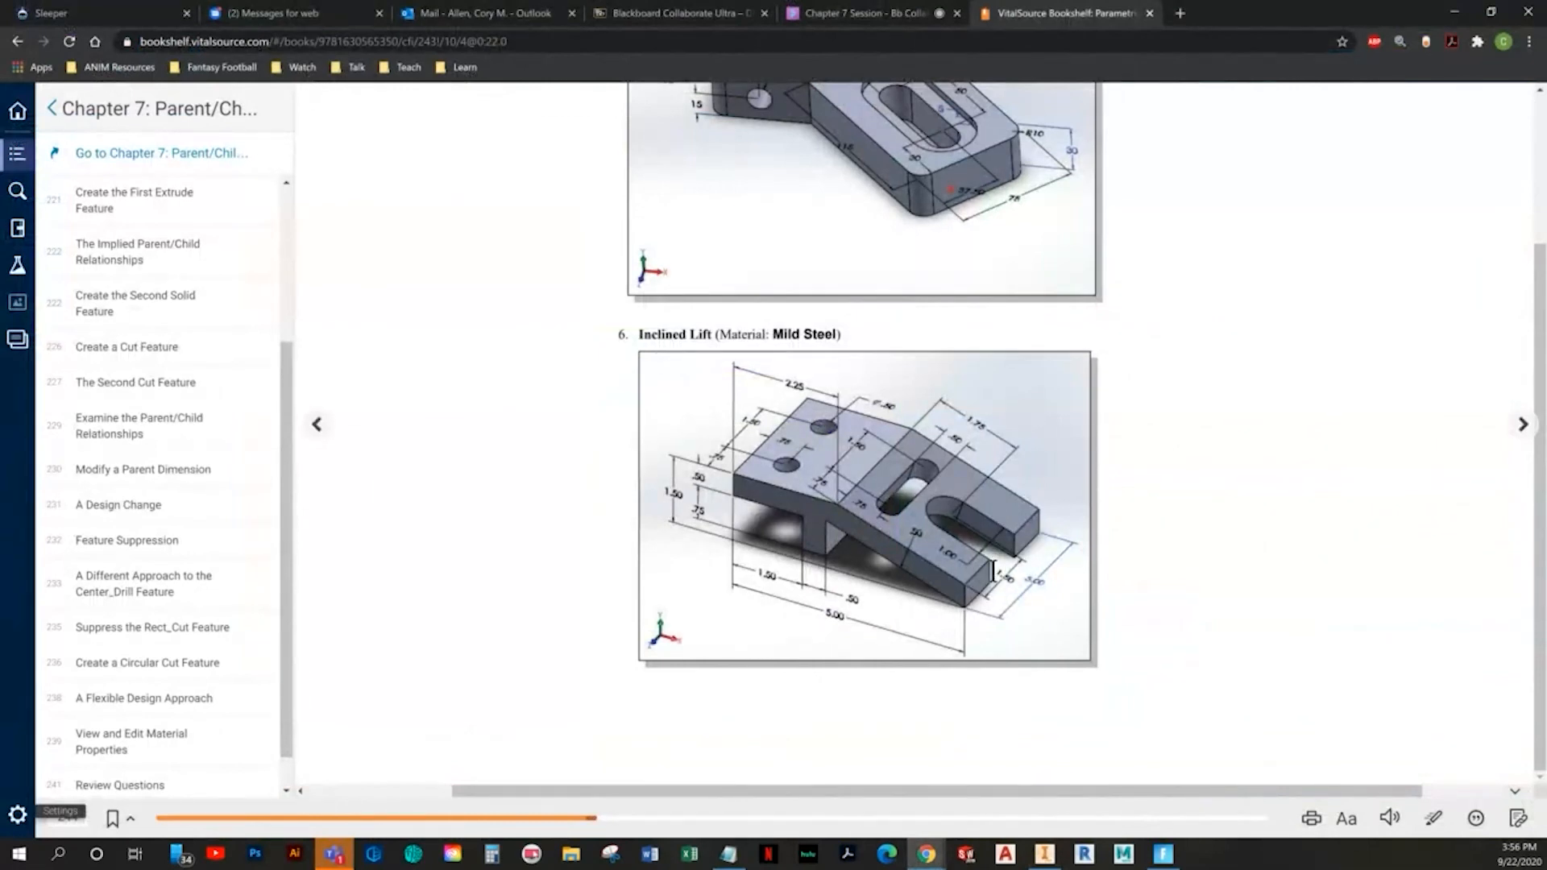
{"action": "key", "text": "alt+Tab"}
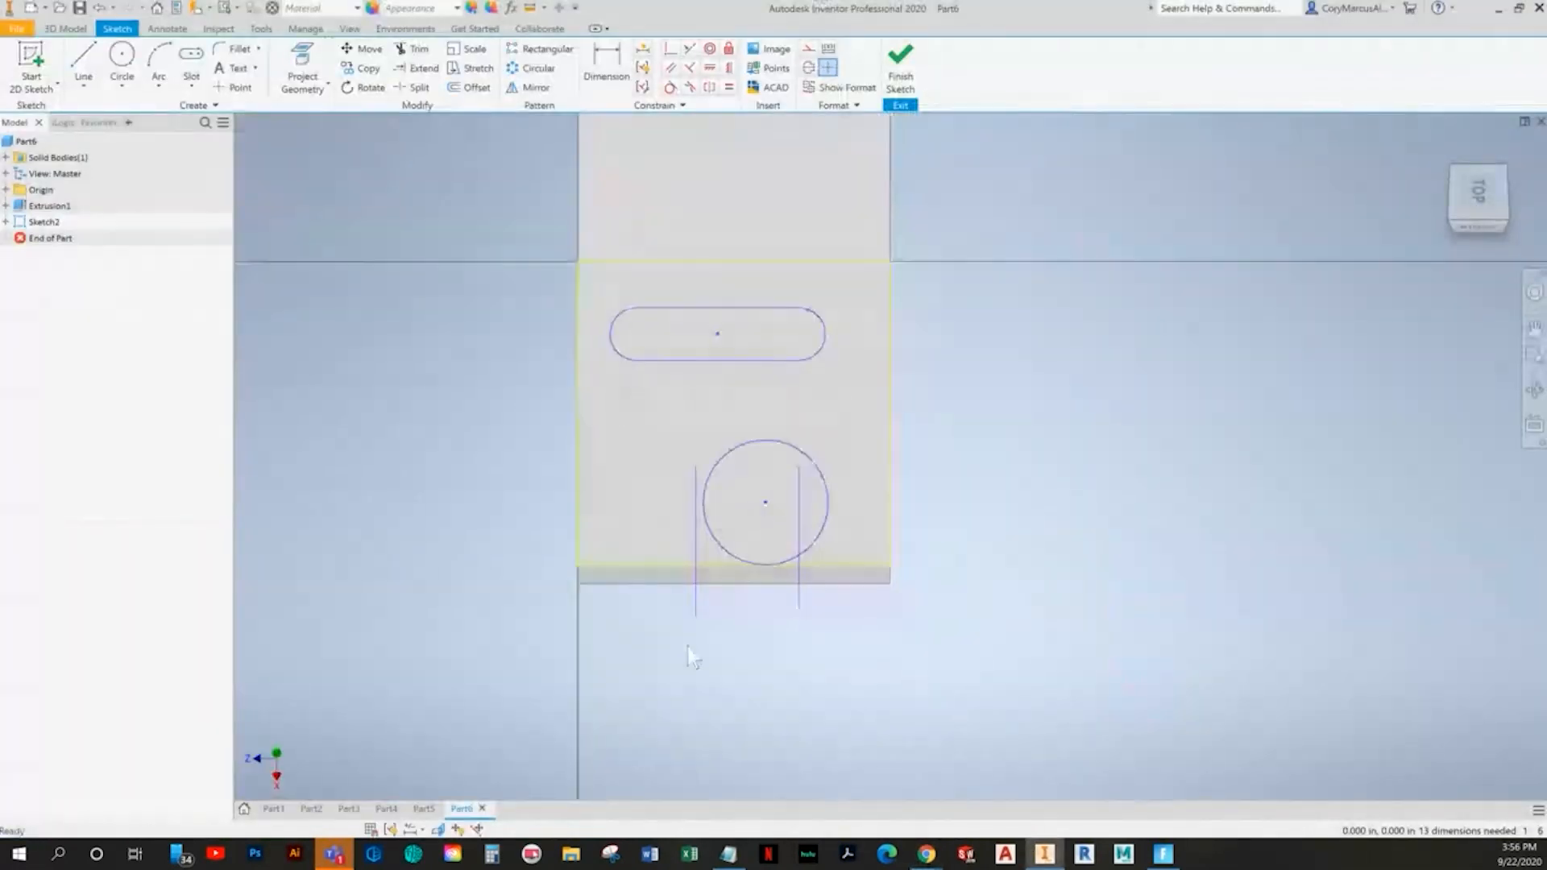
- Project the outermost edge of the solid's lower end into the sketch
{"action": "scroll", "coordinate": [688, 647], "scroll_direction": "down", "scroll_amount": 3}
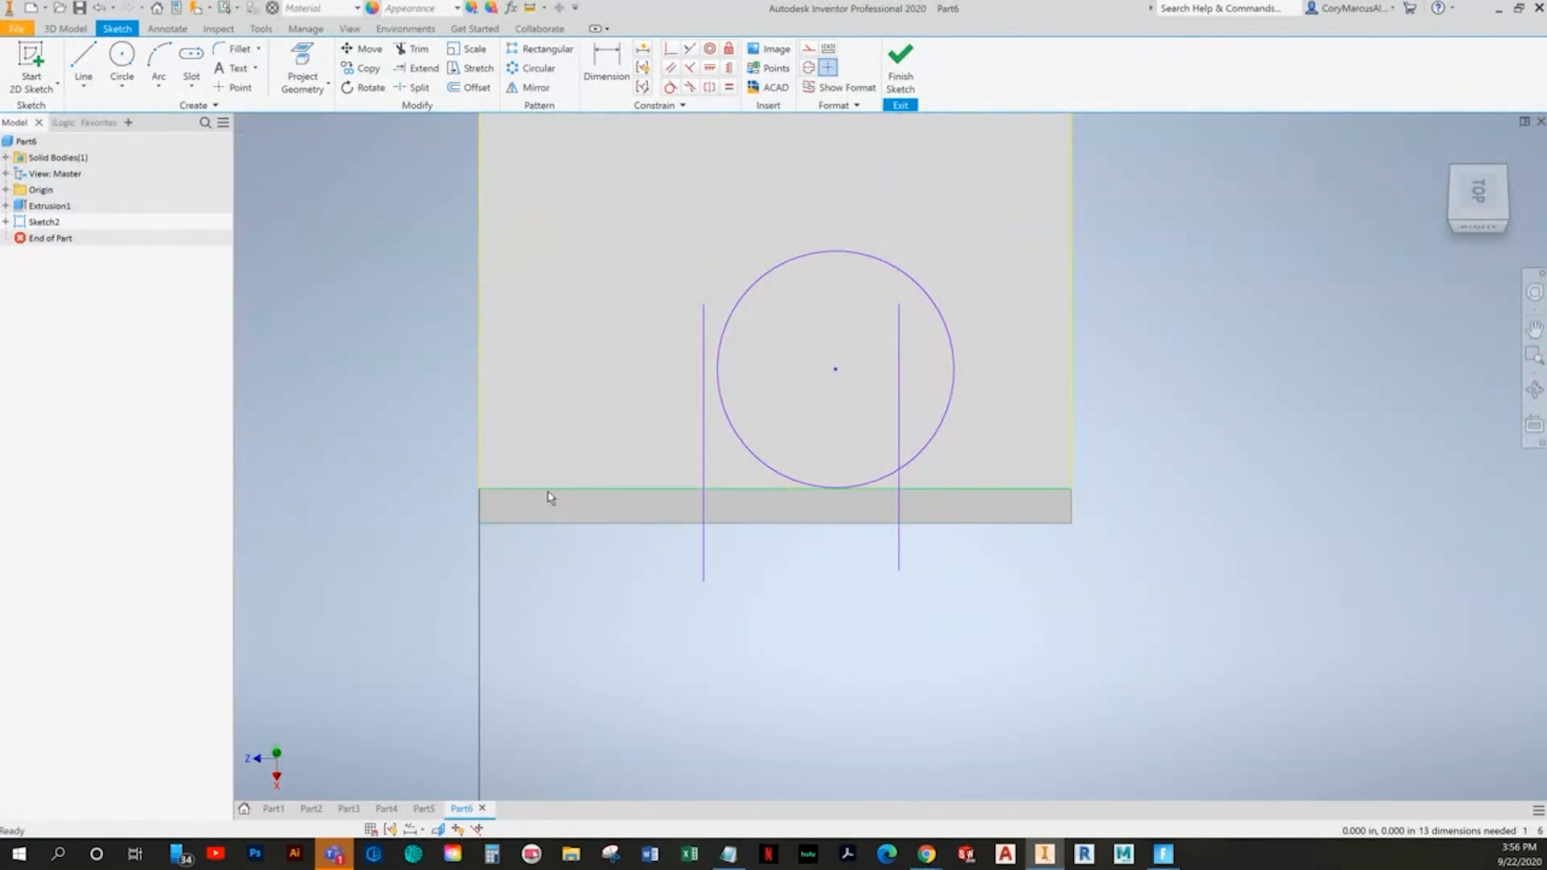
{"action": "scroll", "coordinate": [579, 496], "scroll_direction": "up", "scroll_amount": 2}
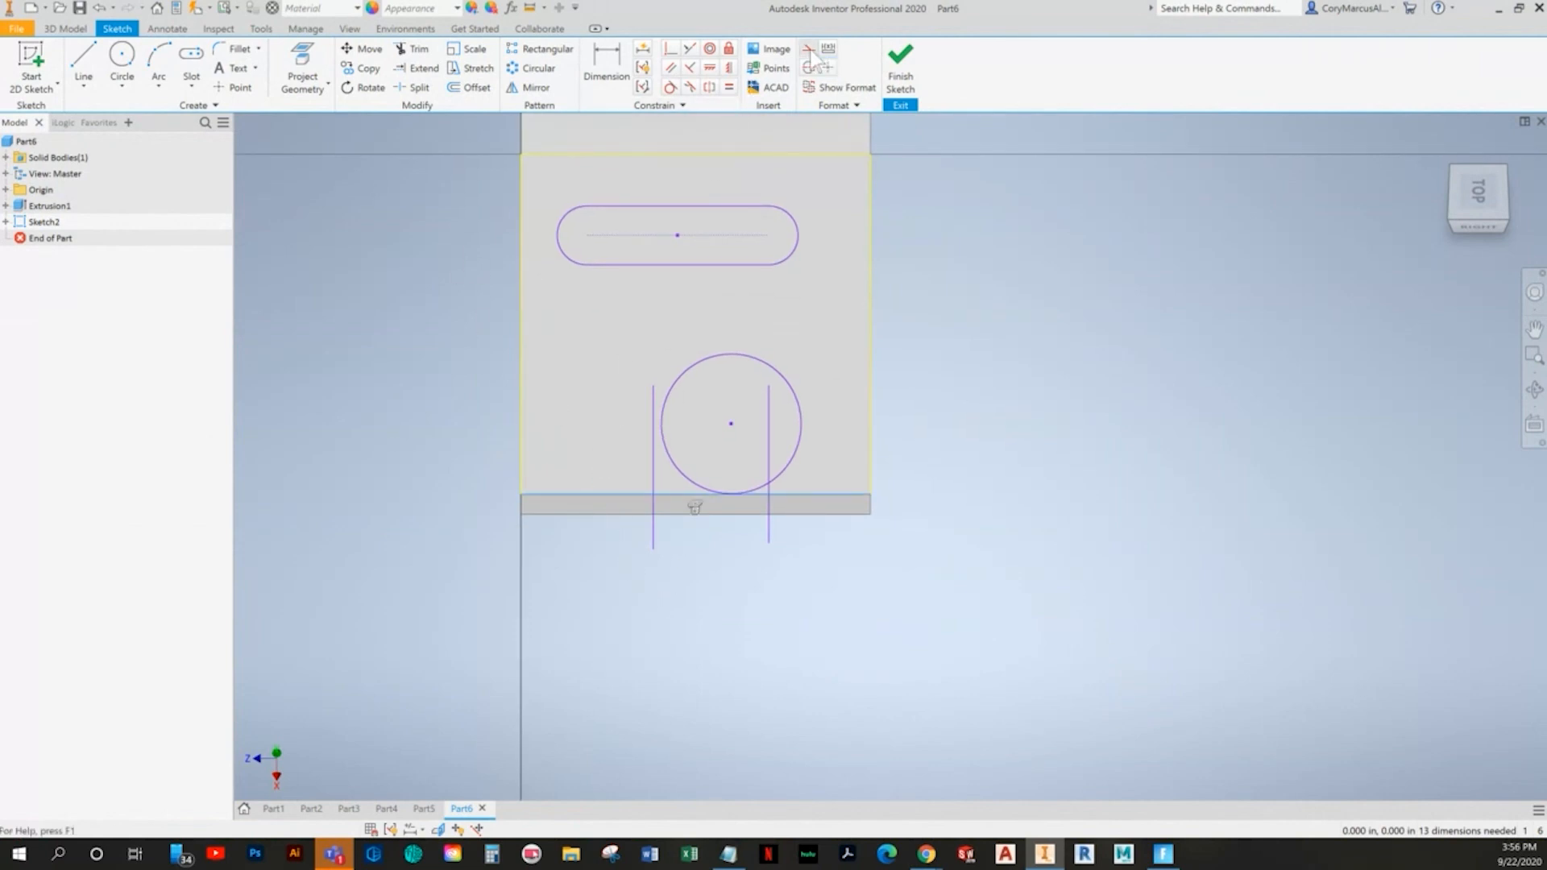
{"action": "middle_click_drag", "start_coordinate": [852, 539], "coordinate": [849, 547]}
{"action": "left_click", "coordinate": [302, 72]}
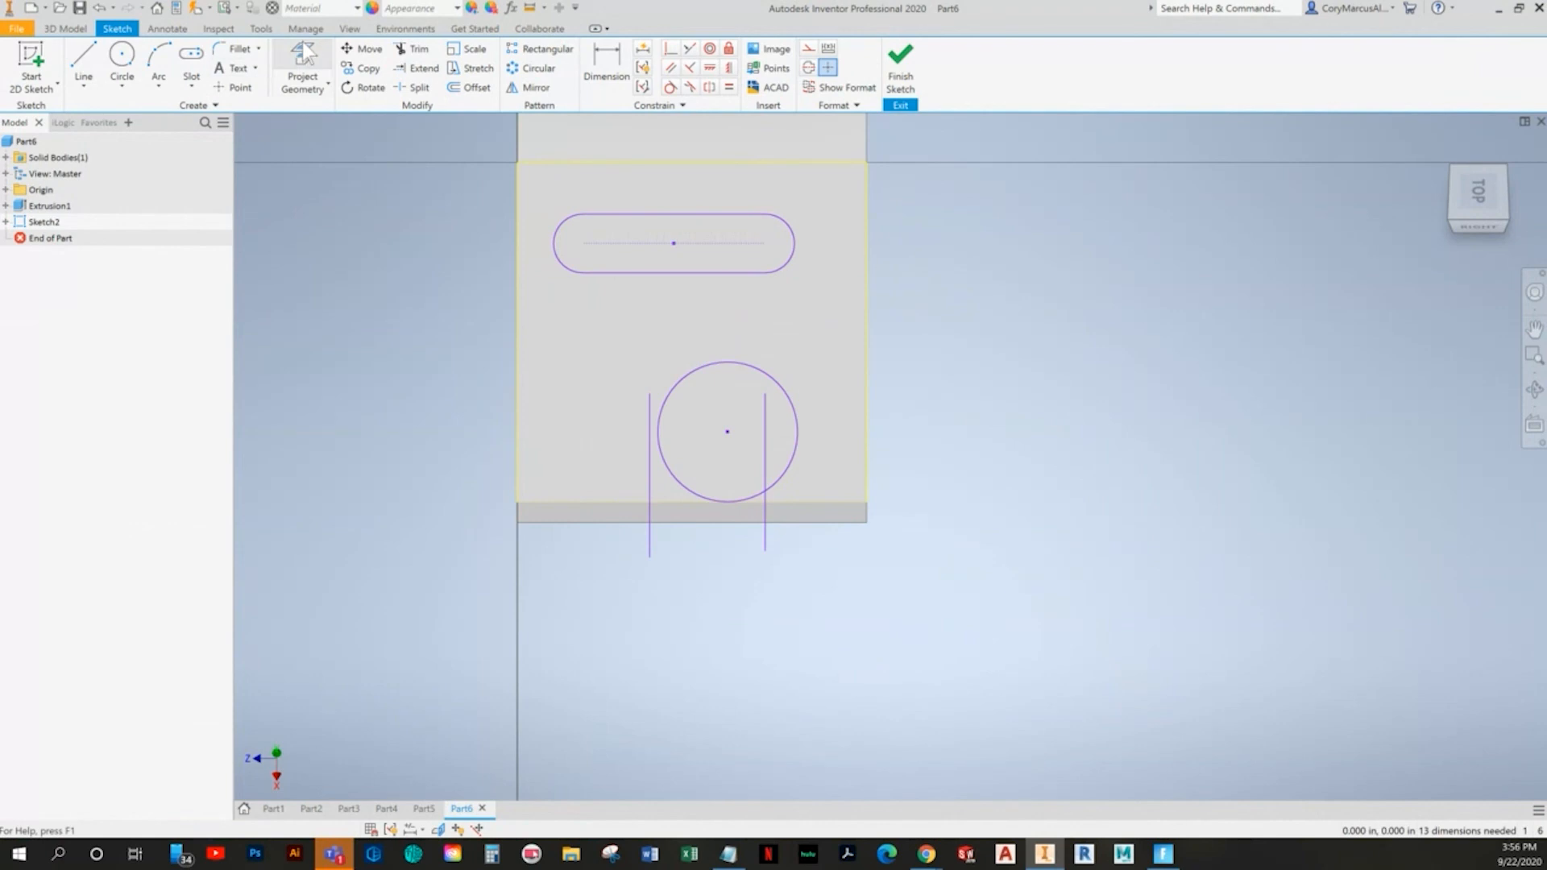
{"action": "right_click", "coordinate": [954, 422]}
{"action": "left_click", "coordinate": [992, 380]}
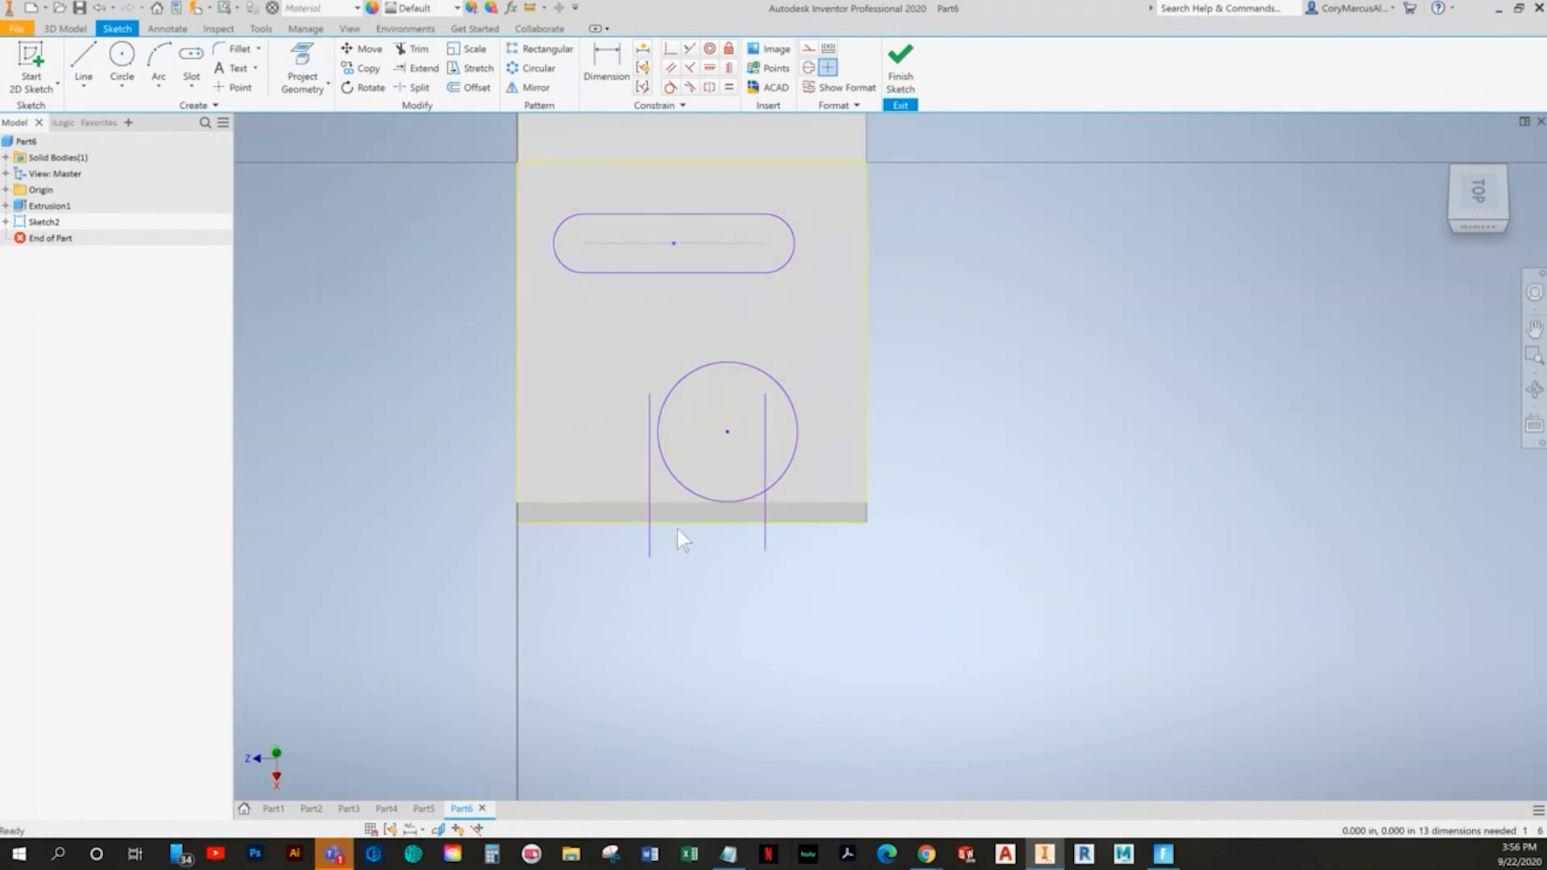
- Apply Tangent constraints between the circle and each of the two vertical lines
{"action": "middle_click_drag", "start_coordinate": [705, 588], "coordinate": [731, 615]}
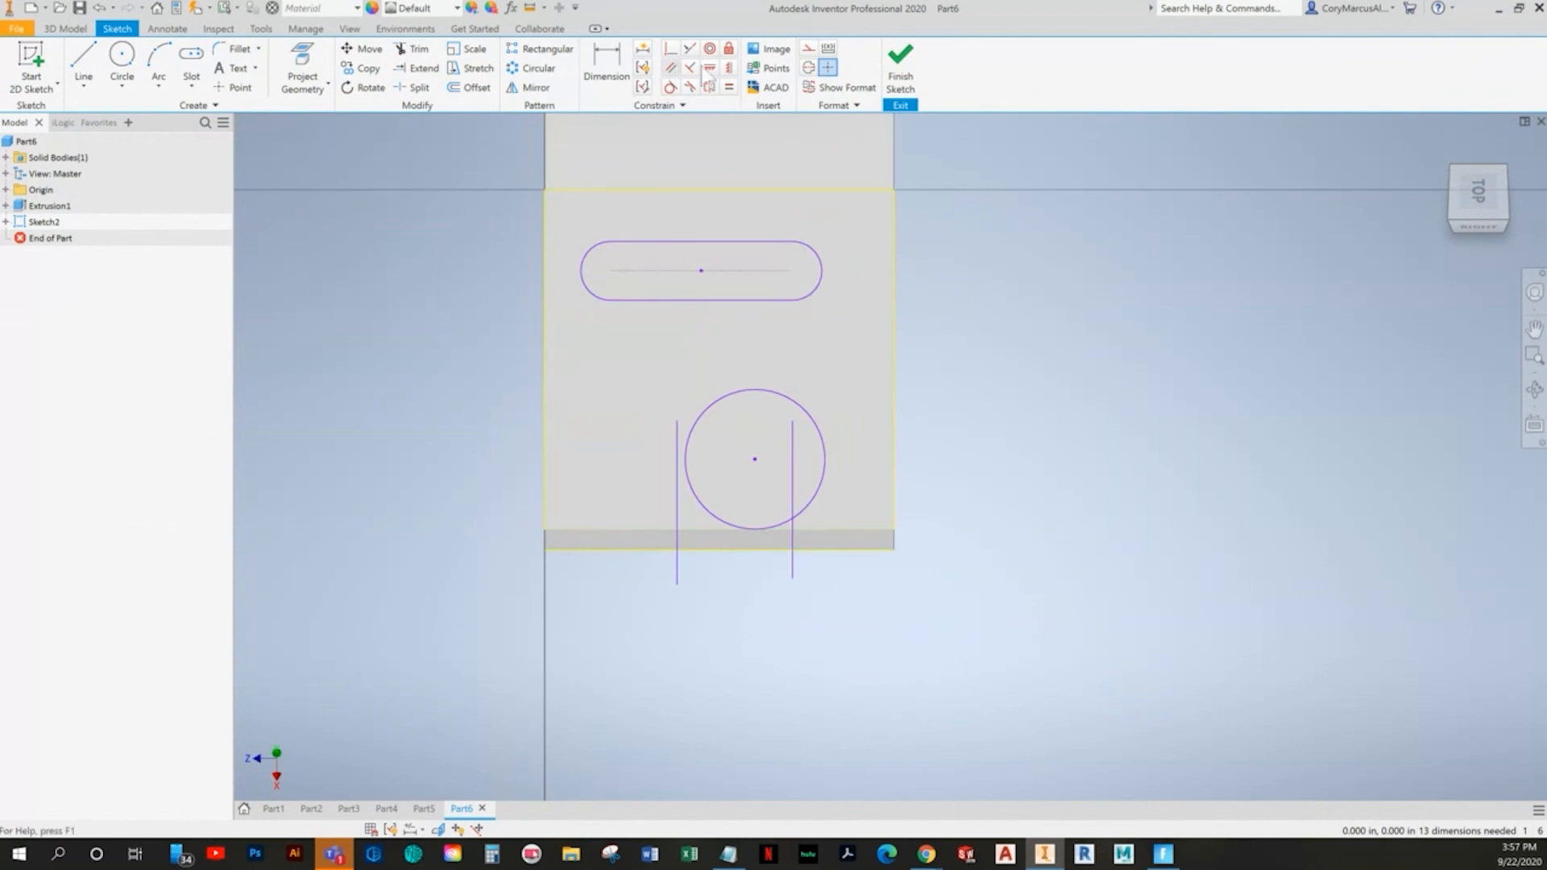
{"action": "left_click", "coordinate": [669, 87]}
{"action": "left_click", "coordinate": [717, 402]}
{"action": "left_click", "coordinate": [678, 445]}
{"action": "left_click", "coordinate": [812, 417]}
{"action": "left_click", "coordinate": [792, 451]}
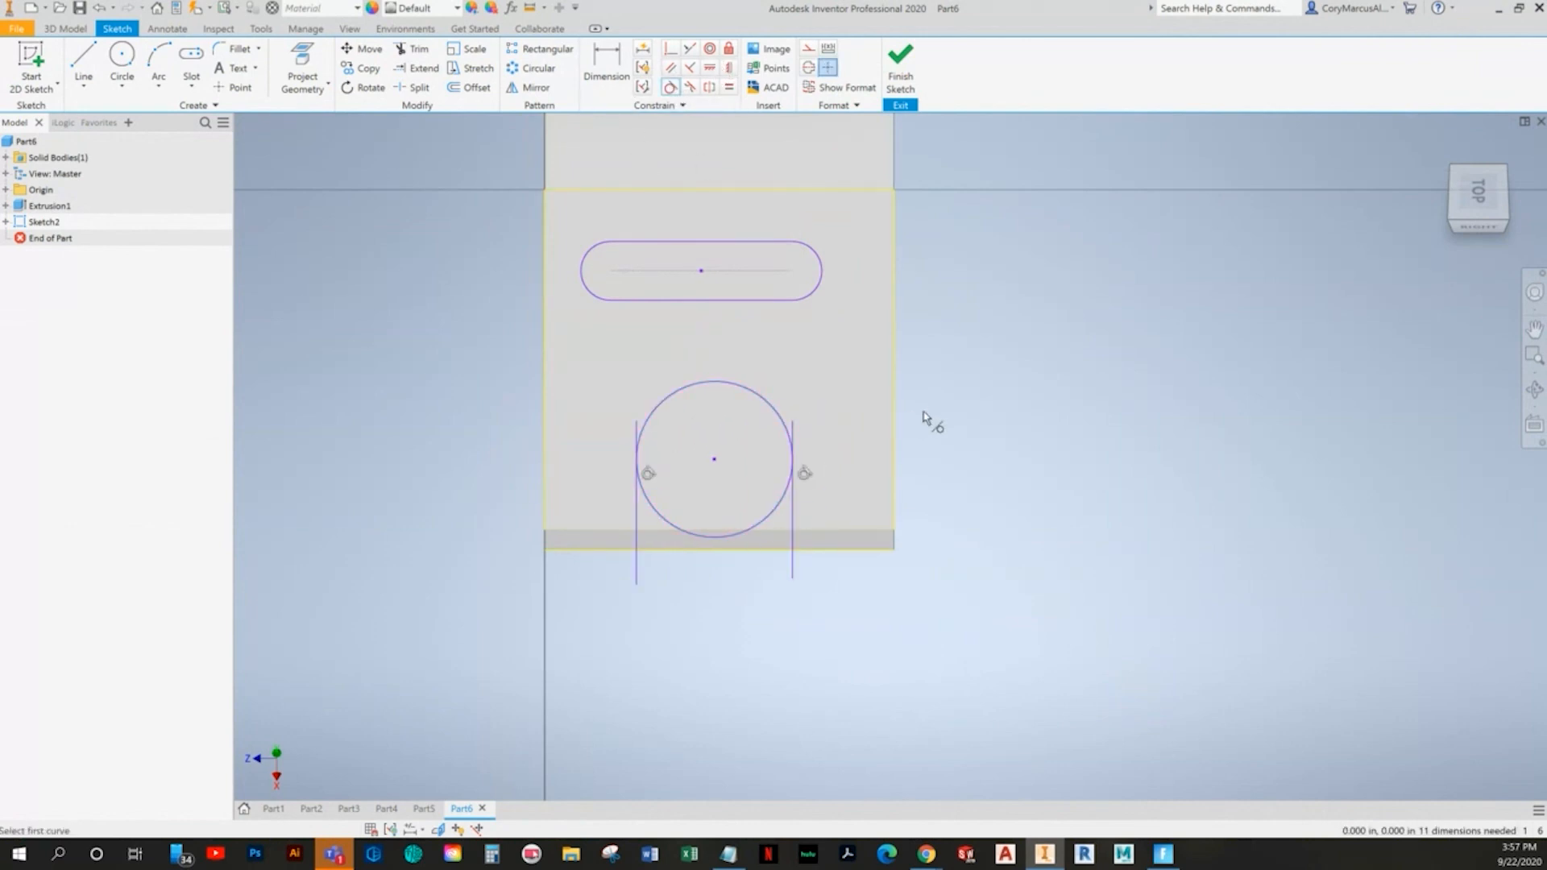
{"action": "right_click", "coordinate": [971, 385]}
{"action": "left_click", "coordinate": [894, 383]}
- Trim the line ends beyond the projected end edge, the circle's lower half and the line stubs above the tangent points to form an open slot
{"action": "left_click", "coordinate": [413, 48]}
{"action": "scroll", "coordinate": [834, 531], "scroll_direction": "down", "scroll_amount": 3}
{"action": "left_click", "coordinate": [764, 600]}
{"action": "left_click", "coordinate": [468, 605]}
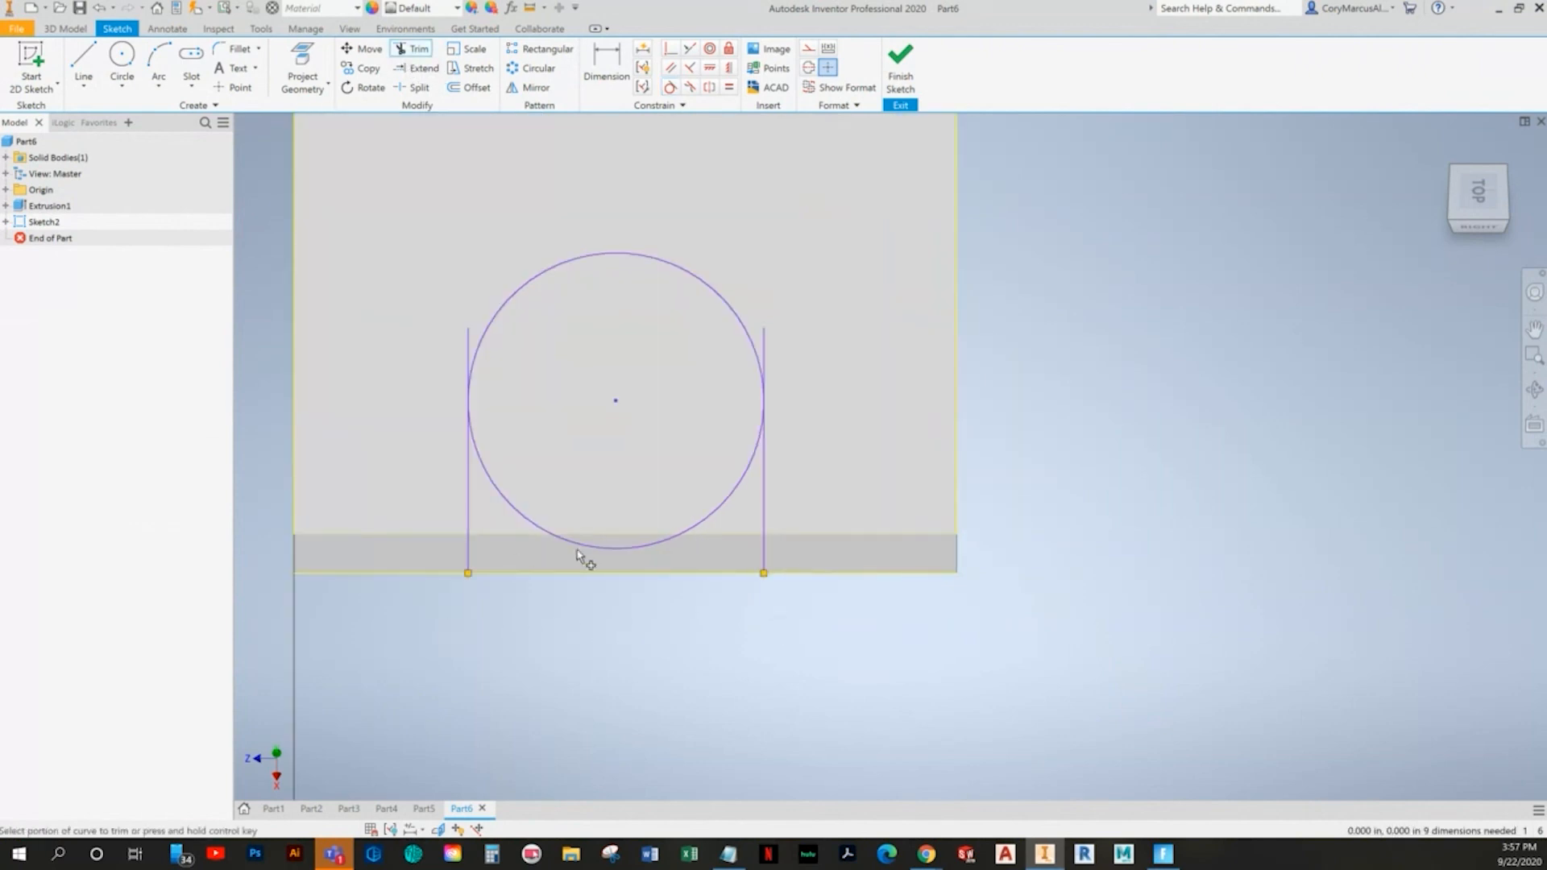
{"action": "left_click", "coordinate": [645, 546]}
{"action": "left_click", "coordinate": [709, 517]}
{"action": "left_click", "coordinate": [480, 363]}
{"action": "left_click", "coordinate": [483, 449]}
{"action": "scroll", "coordinate": [749, 596], "scroll_direction": "down", "scroll_amount": 3}
- Check the textbook drawing and dimension the closed slot's nearer arc center 0.75 in from the inclined face's side edge
{"action": "key", "text": "alt+Tab"}
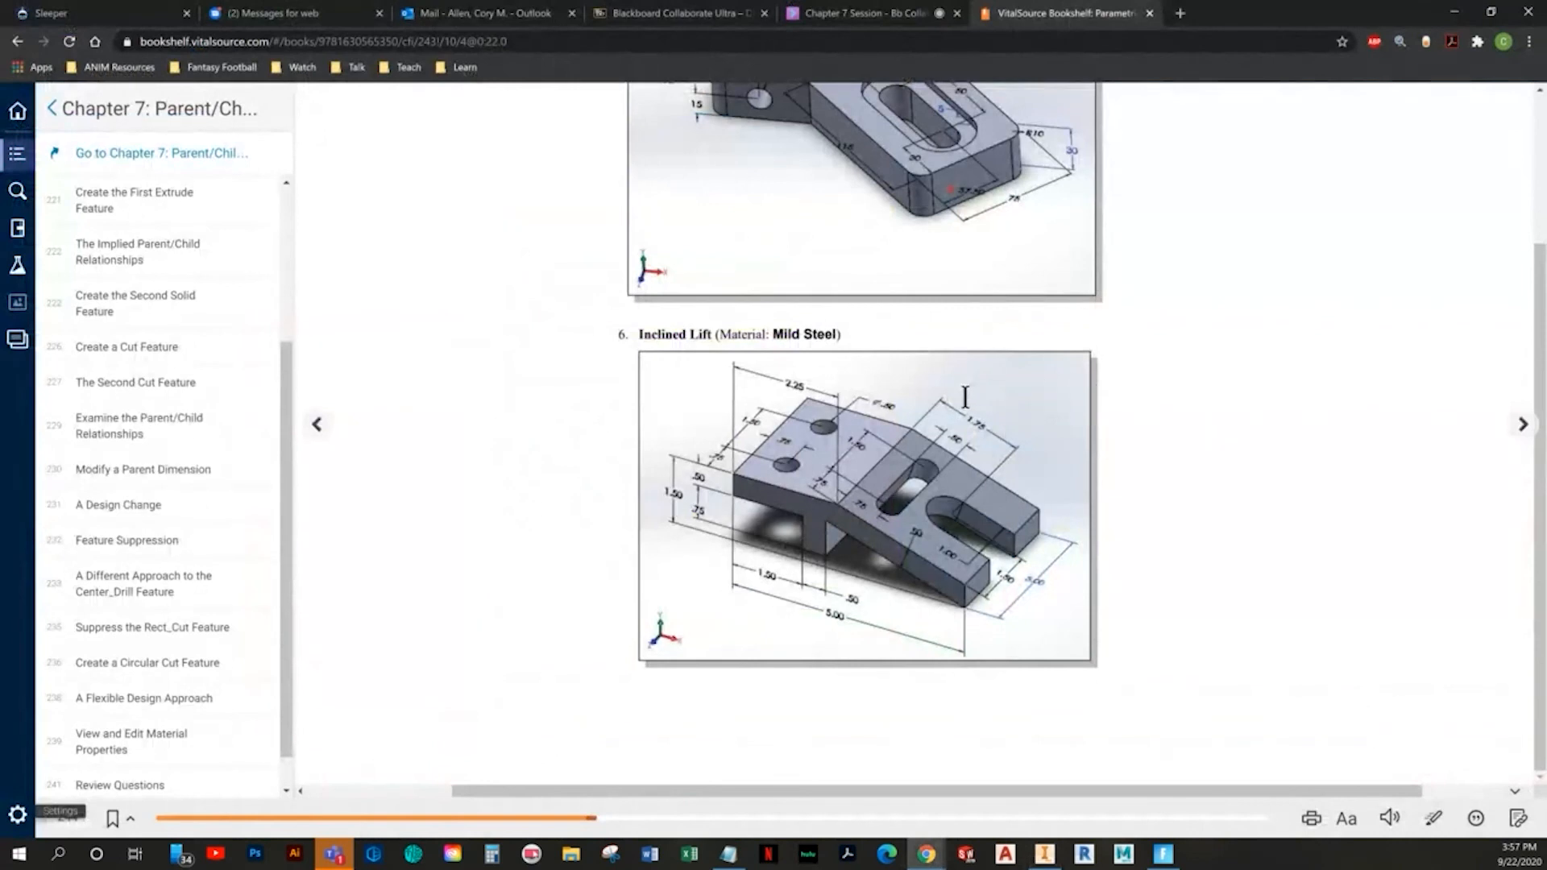
{"action": "key", "text": "alt+Tab"}
{"action": "key", "text": "d"}
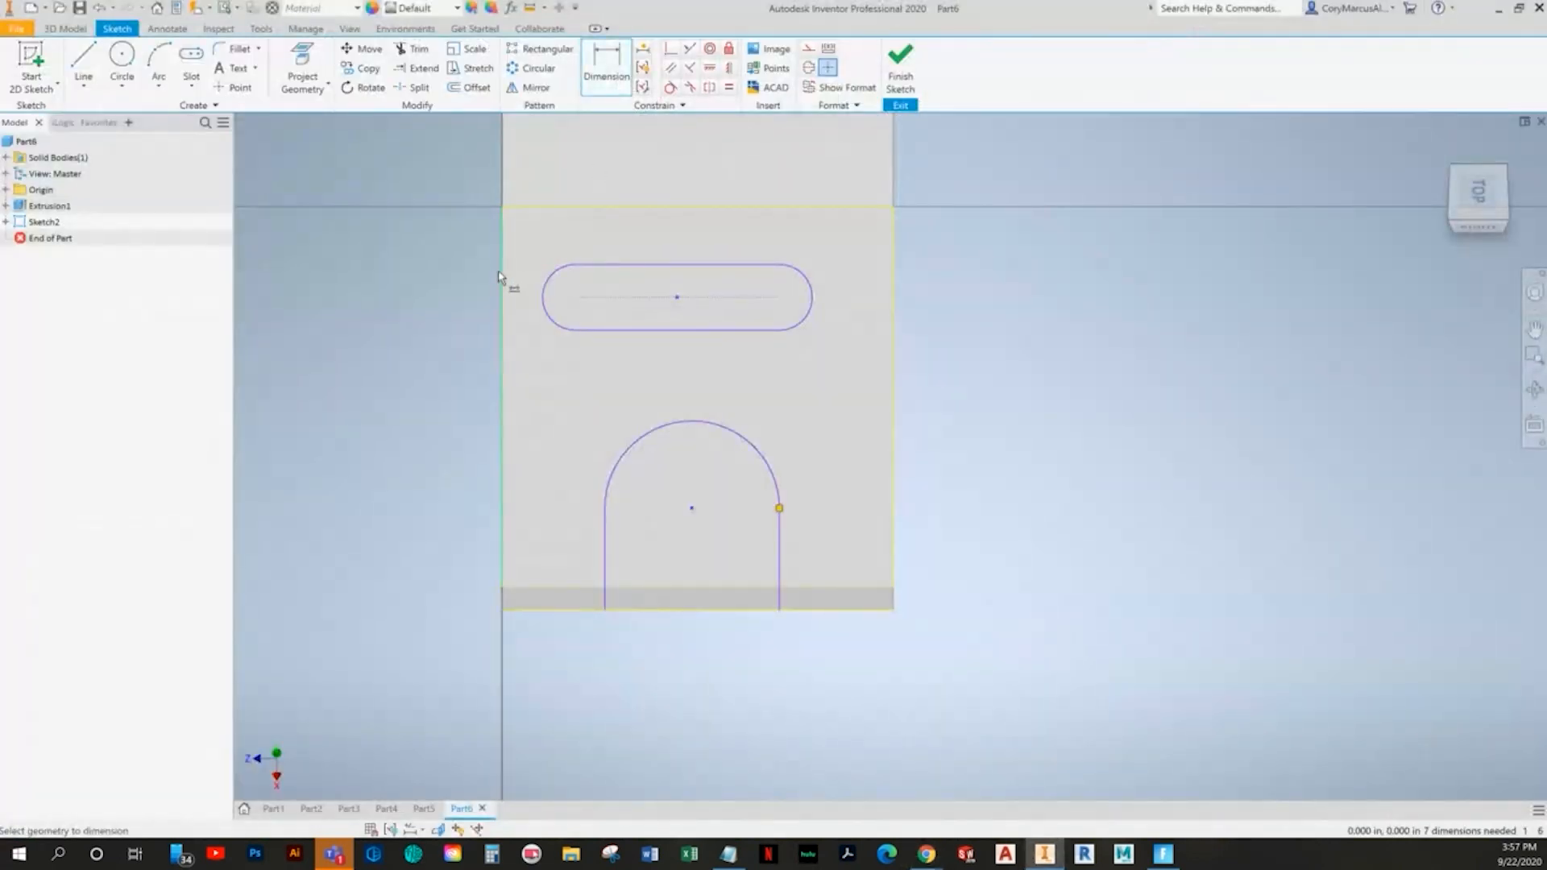
{"action": "left_click", "coordinate": [503, 275]}
{"action": "left_click", "coordinate": [566, 268]}
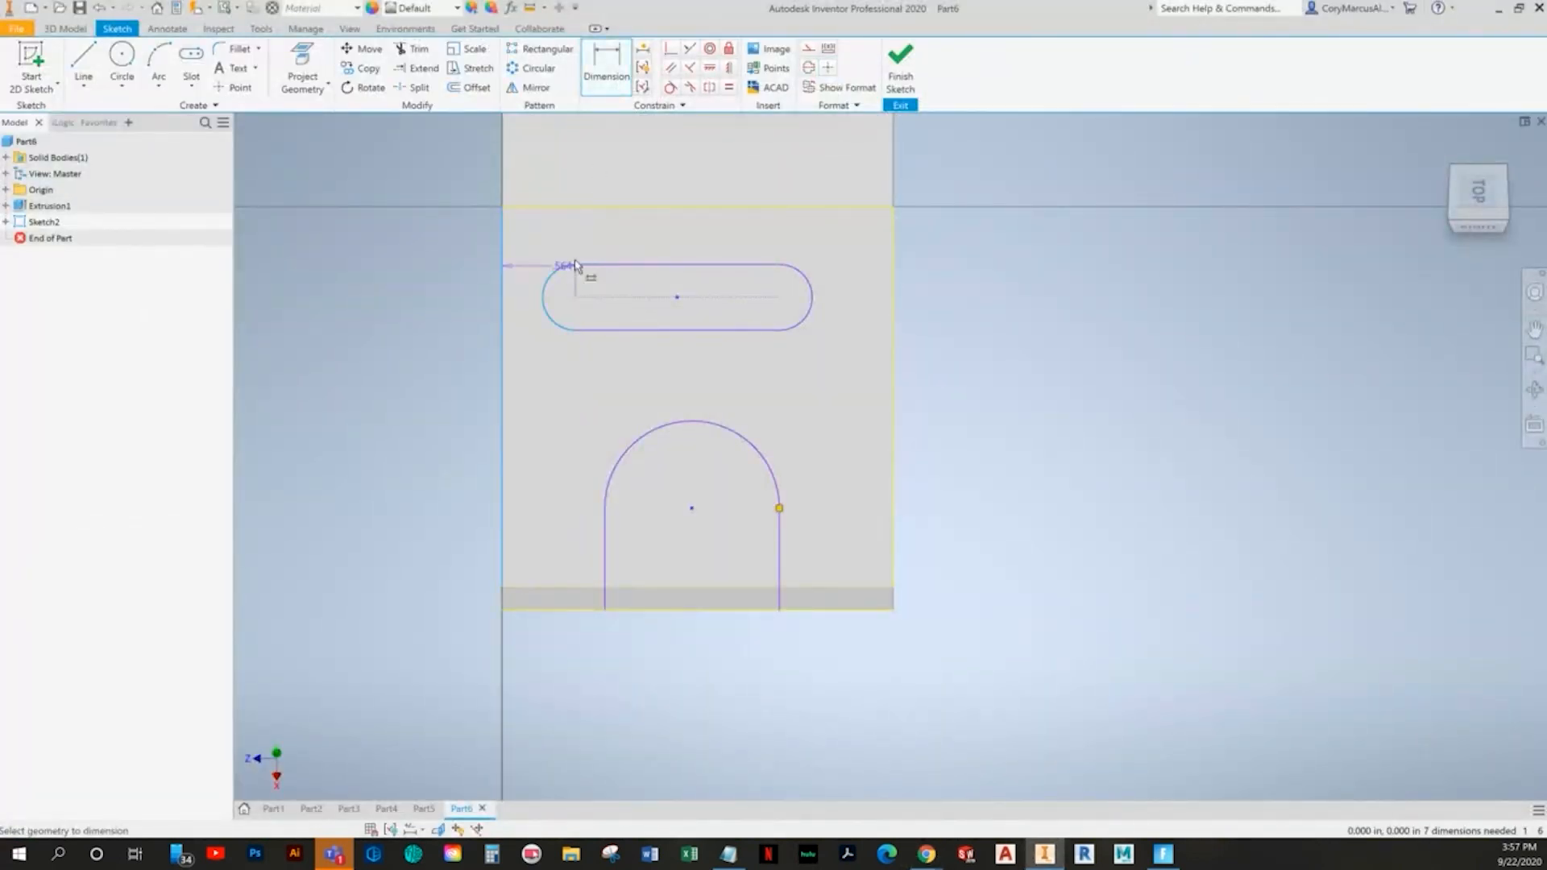
{"action": "middle_click_drag", "start_coordinate": [577, 263], "coordinate": [533, 390]}
{"action": "left_click", "coordinate": [505, 344]}
{"action": "type", "text": ".7"}
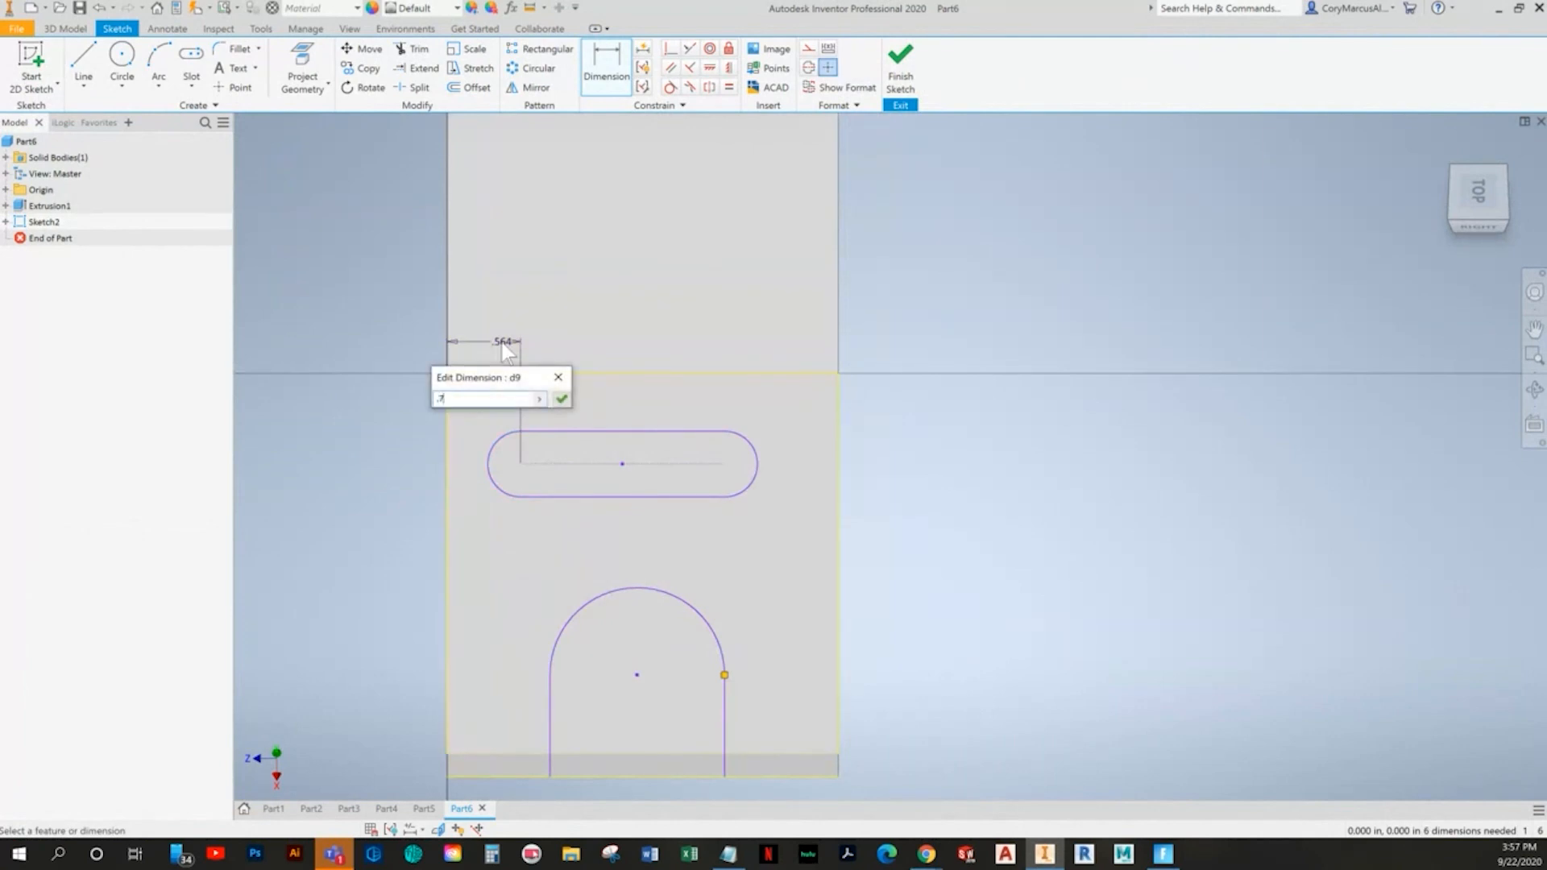
{"action": "type", "text": "5"}
{"action": "key", "text": "Return"}
- Check the drawing and set the closed slot's center-to-center length to 1.5 in
{"action": "key", "text": "alt+Tab"}
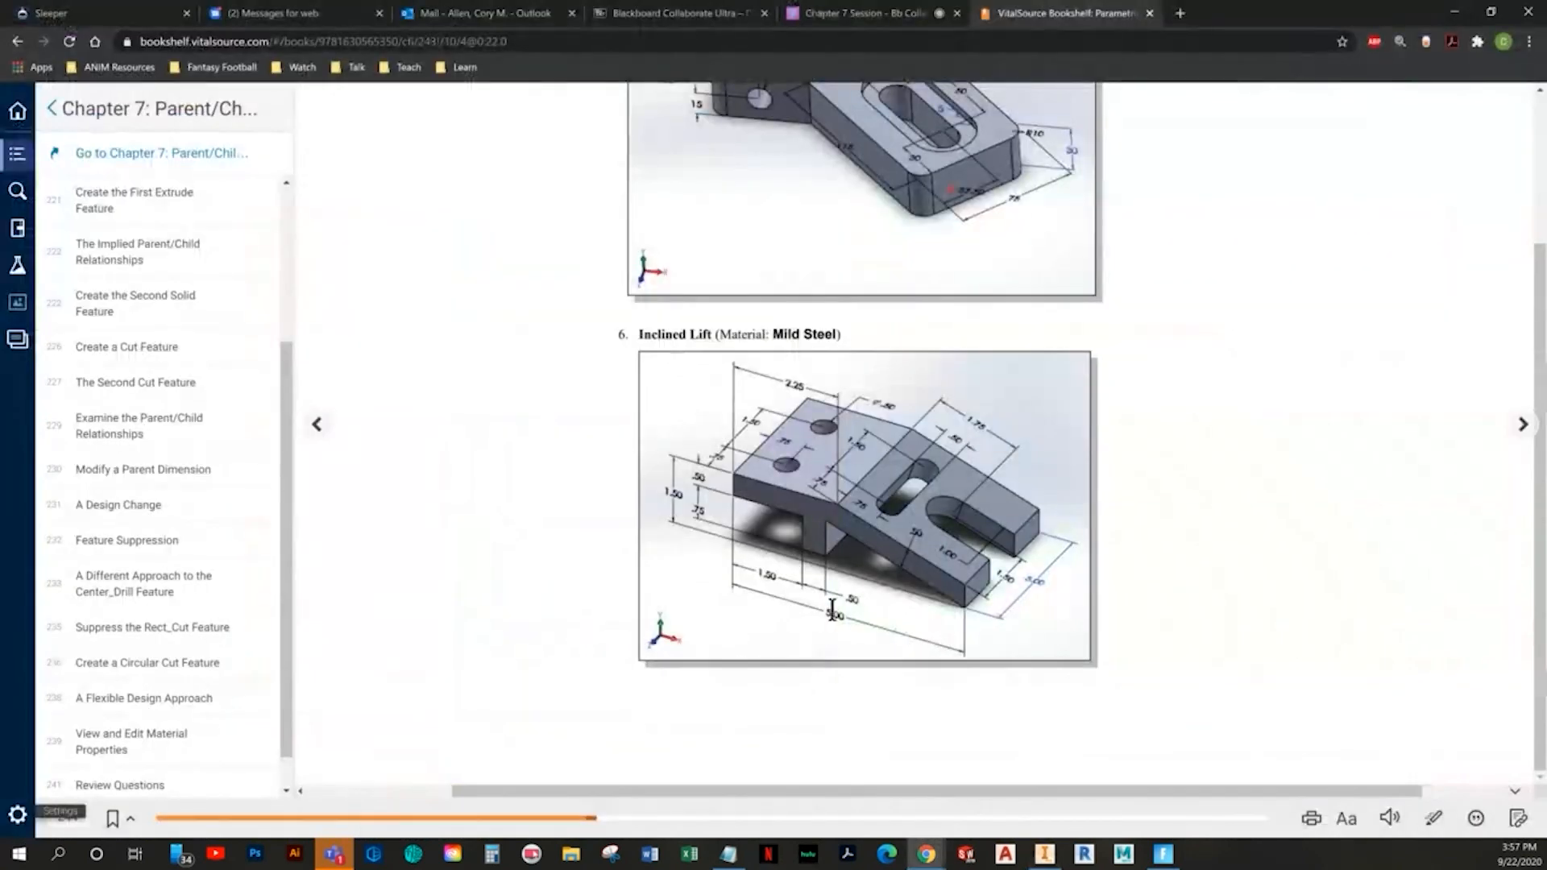
{"action": "key", "text": "alt+Tab"}
{"action": "left_click", "coordinate": [712, 468]}
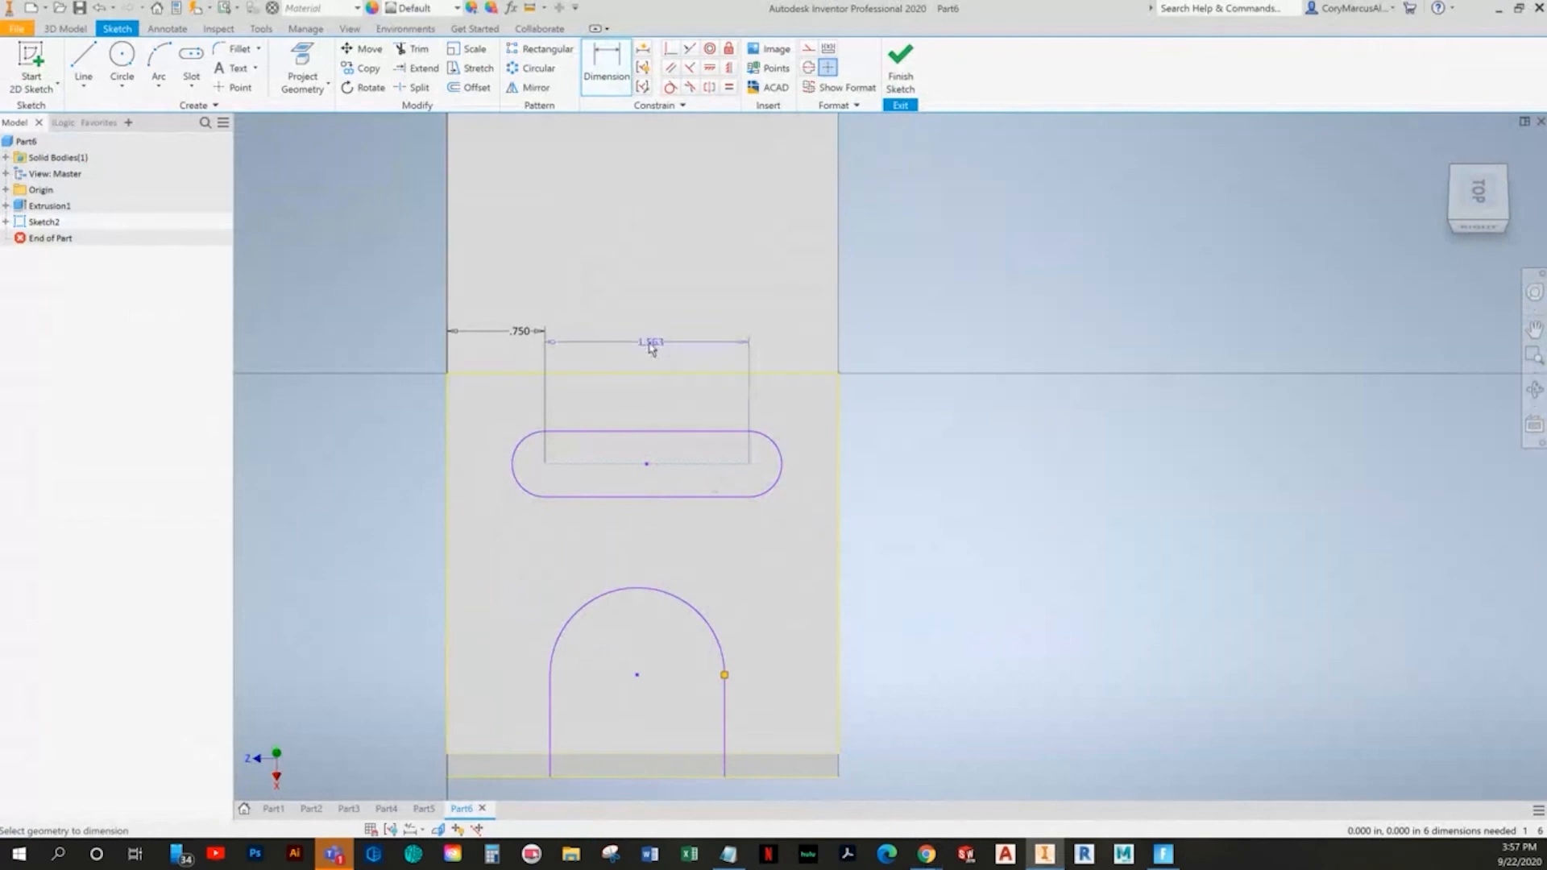
{"action": "left_click", "coordinate": [648, 333]}
{"action": "type", "text": "1.5"}
{"action": "key", "text": "Return"}
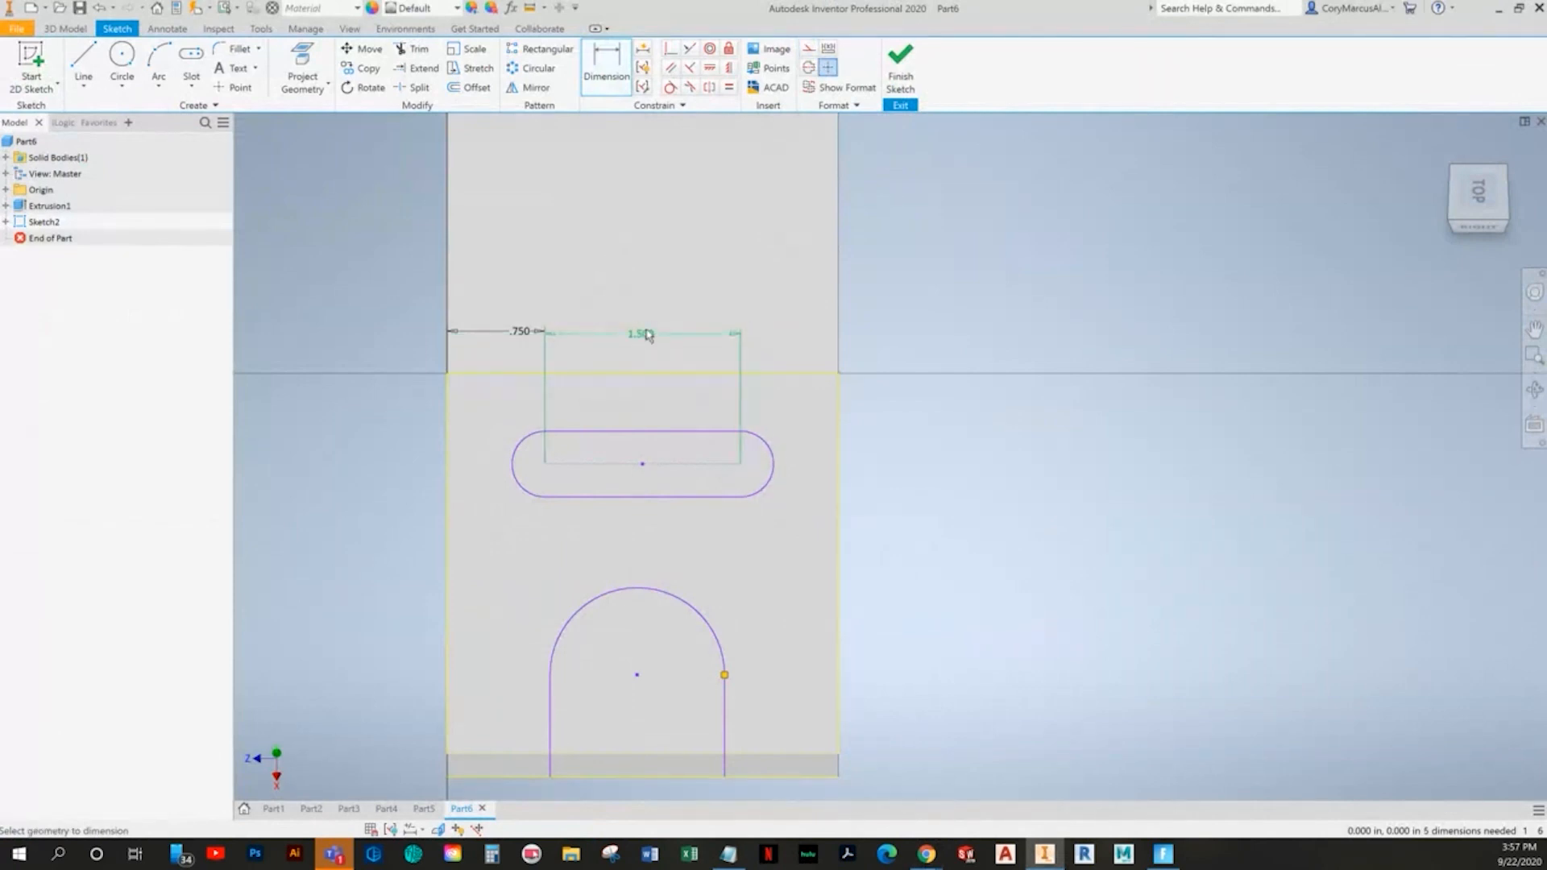
- Check the drawing and dimension the closed slot's centerline 0.75 in from the bend edge of the inclined face
{"action": "left_click", "coordinate": [728, 67]}
{"action": "key", "text": "alt+Tab"}
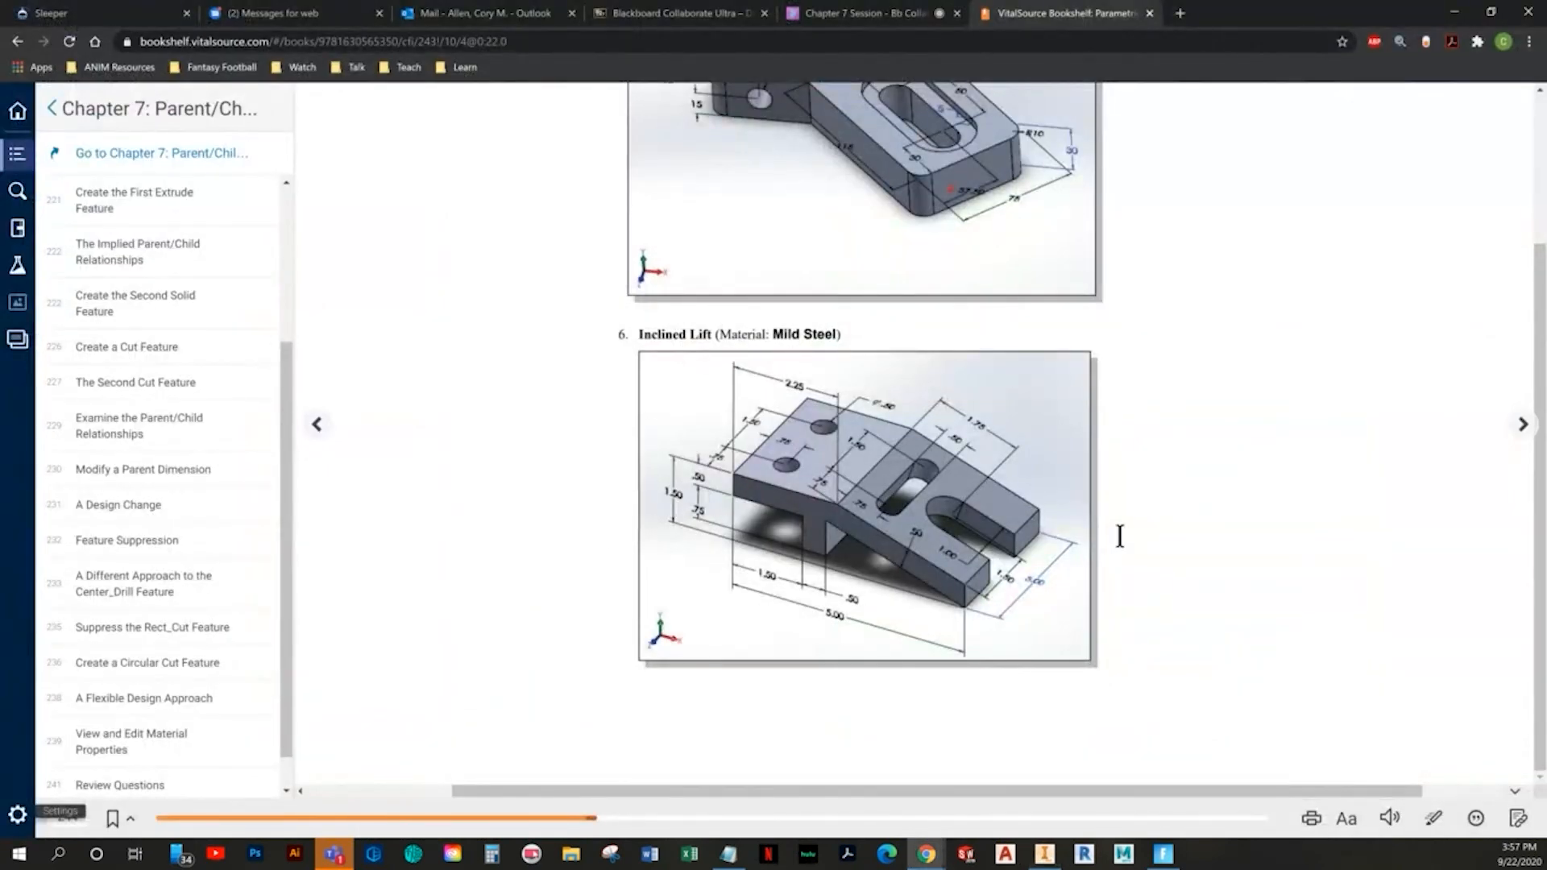
{"action": "key", "text": "alt+Tab"}
{"action": "left_click", "coordinate": [606, 65]}
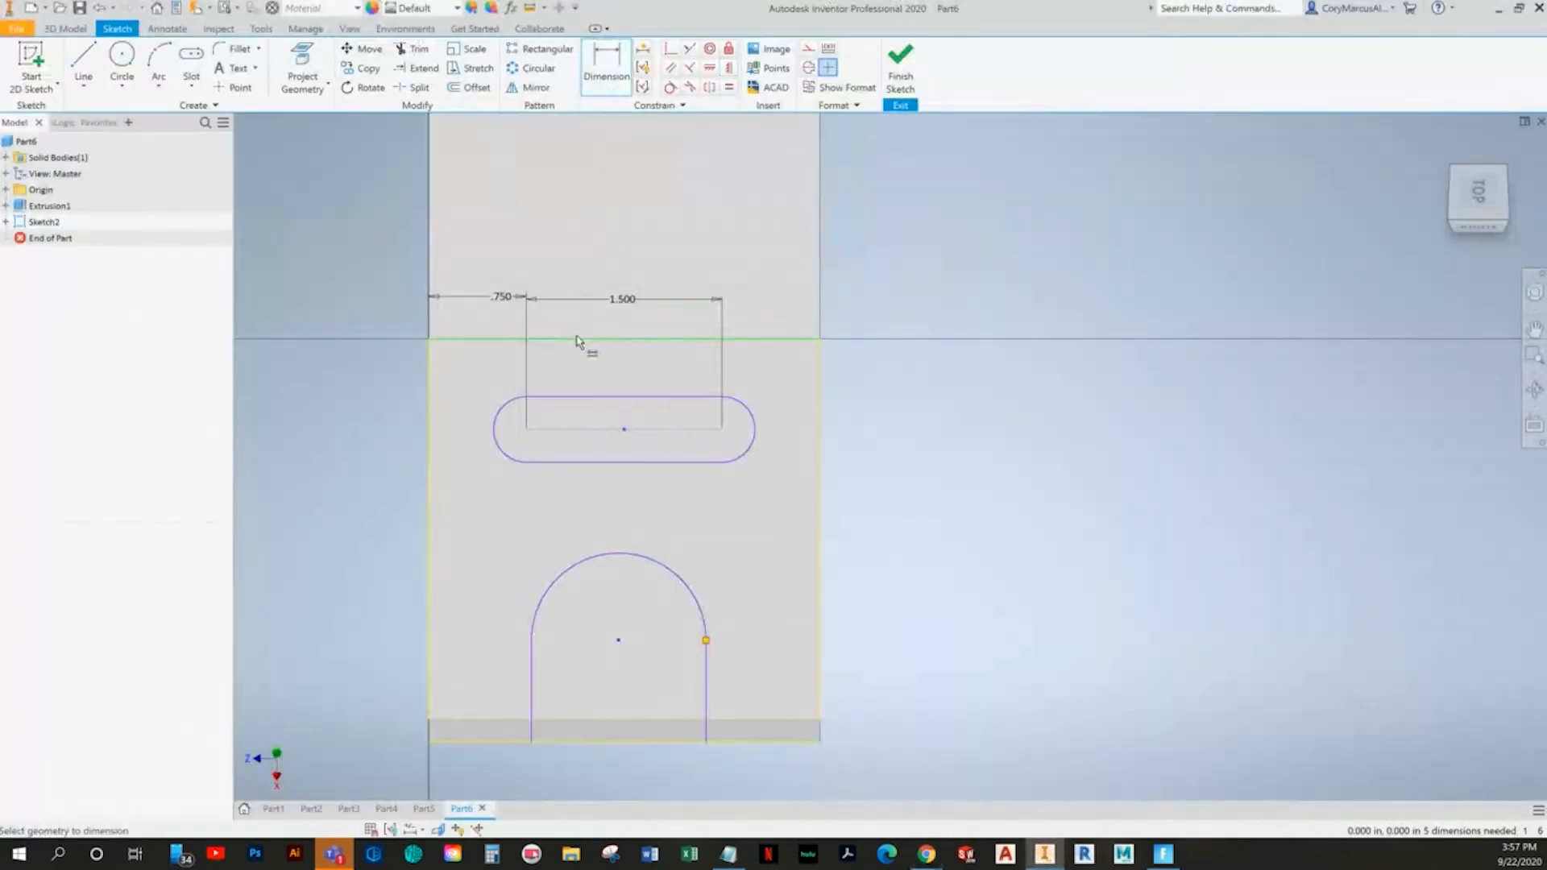
{"action": "key", "text": "alt+Tab"}
{"action": "key", "text": "alt+Tab"}
{"action": "left_click", "coordinate": [381, 394]}
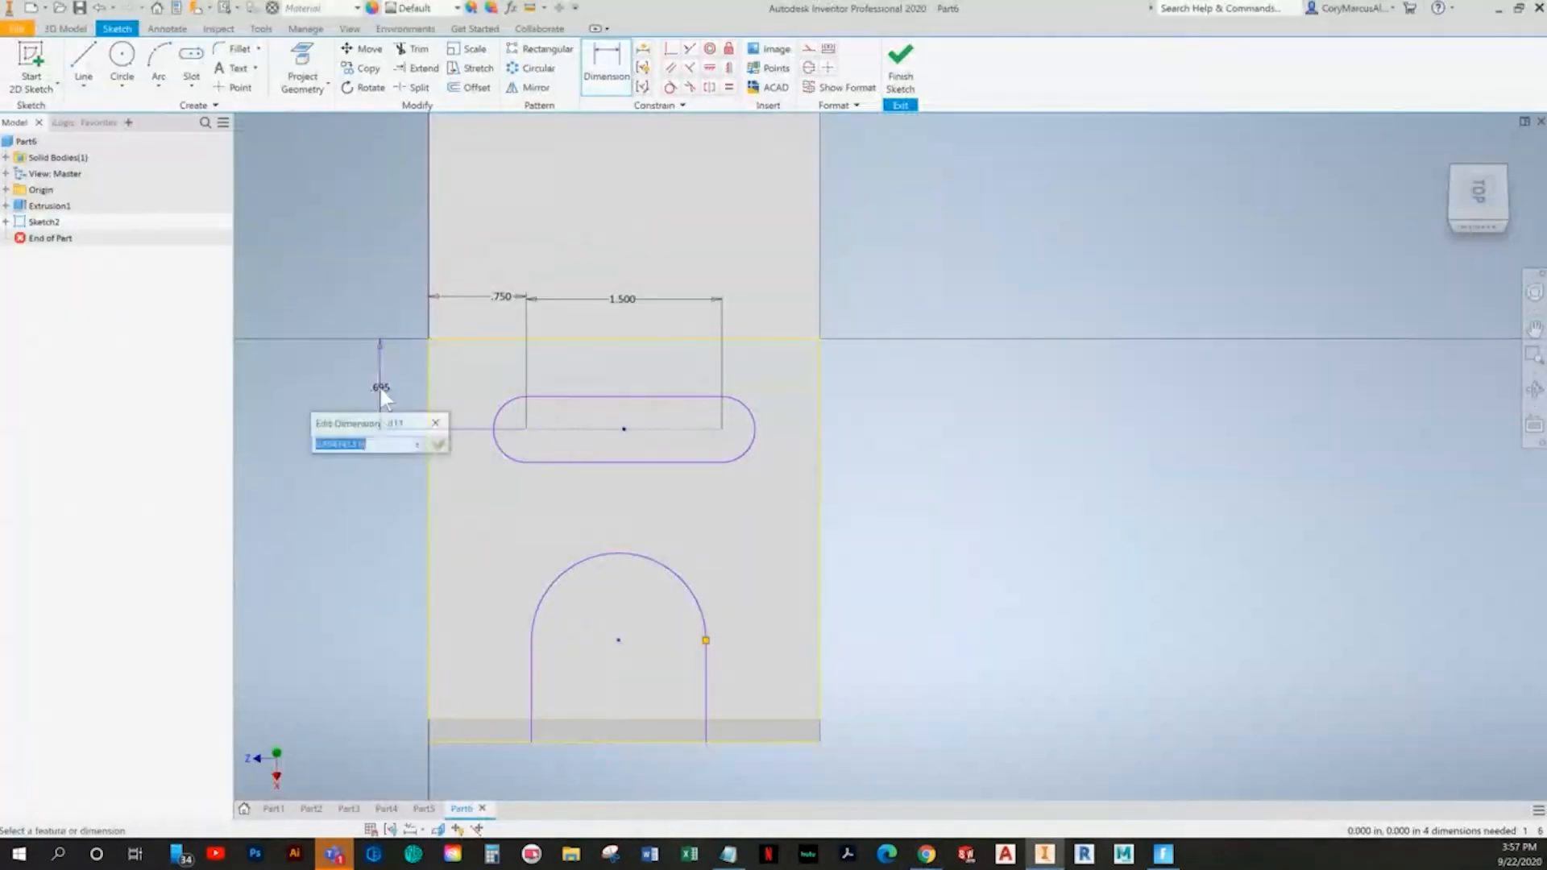
{"action": "key", "text": "Return"}
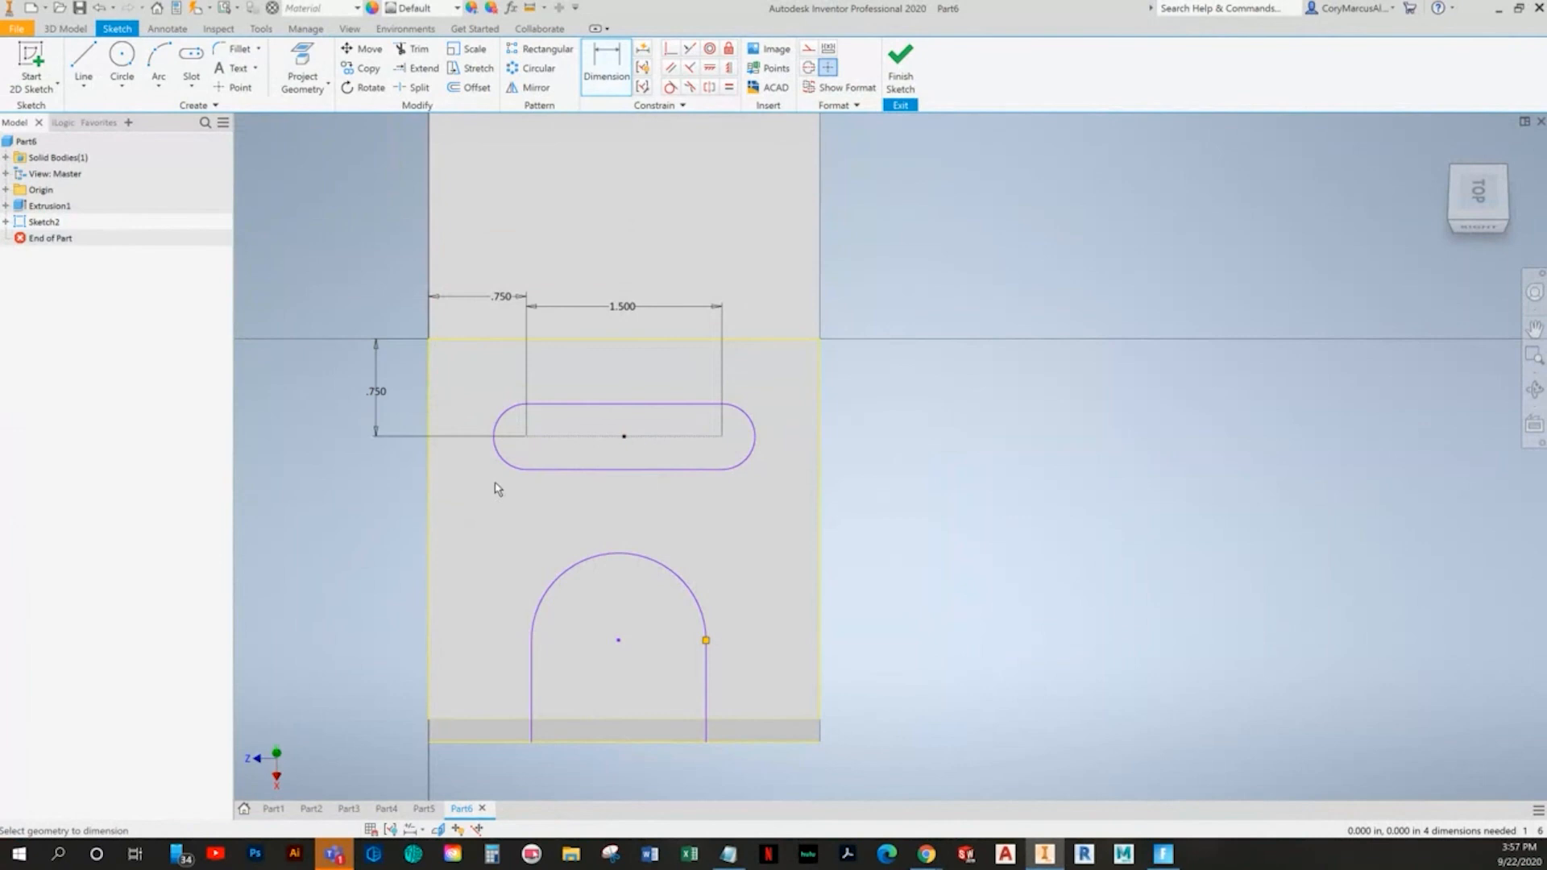
- Dimension the closed slot's width as 0.5 in
{"action": "left_click", "coordinate": [550, 471]}
{"action": "left_click", "coordinate": [561, 422]}
{"action": "type", "text": ".5"}
{"action": "key", "text": "Return"}
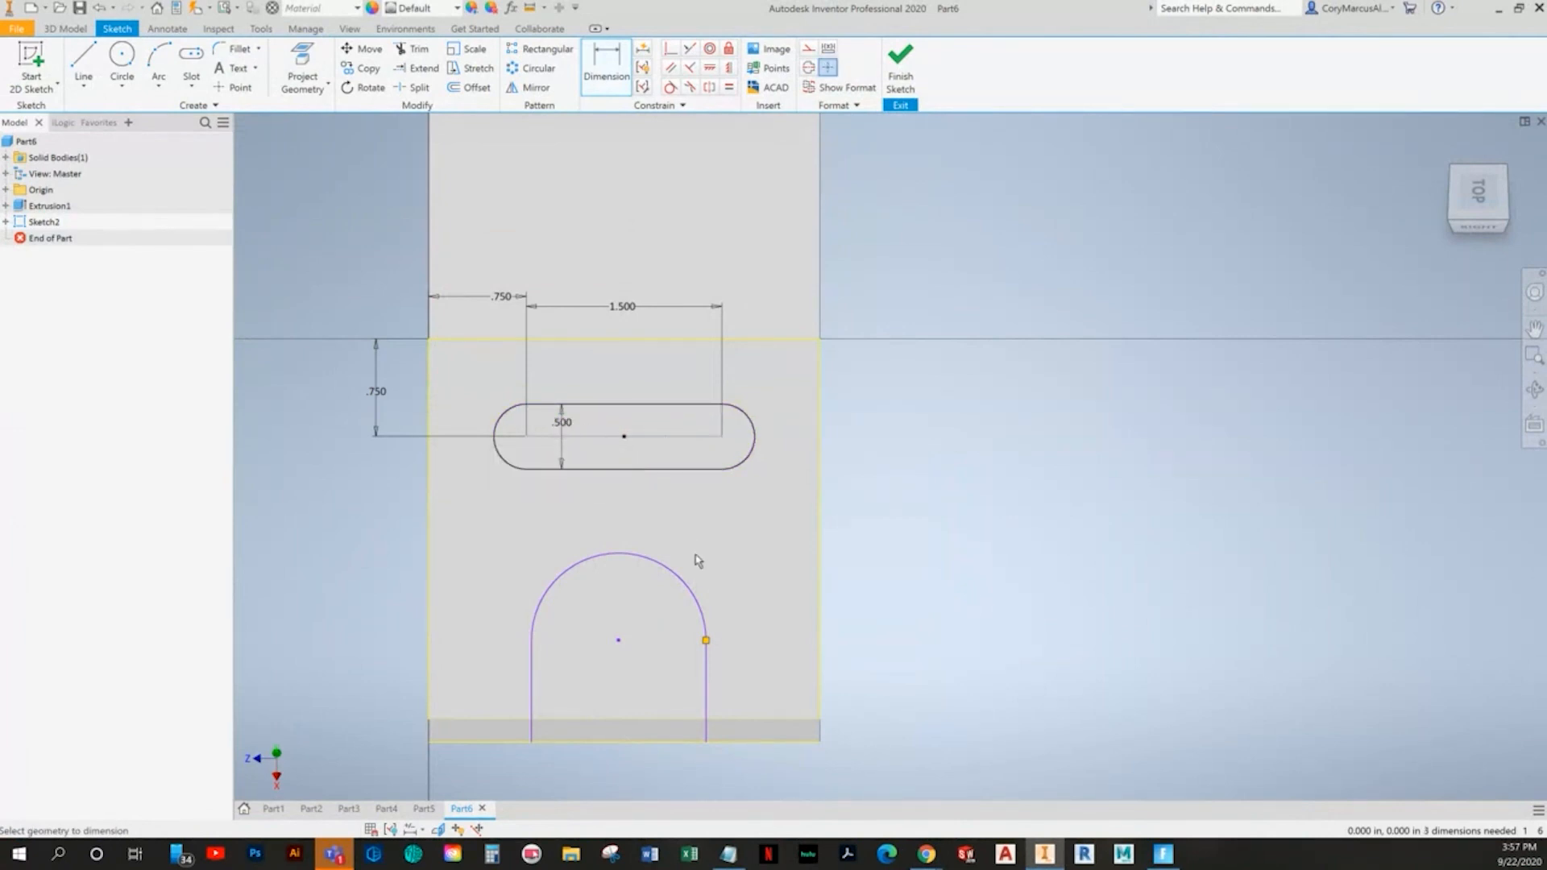
- Try aligning the open slot's arc center with the closed slot's center point using a Horizontal constraint
{"action": "middle_click_drag", "start_coordinate": [696, 561], "coordinate": [746, 467]}
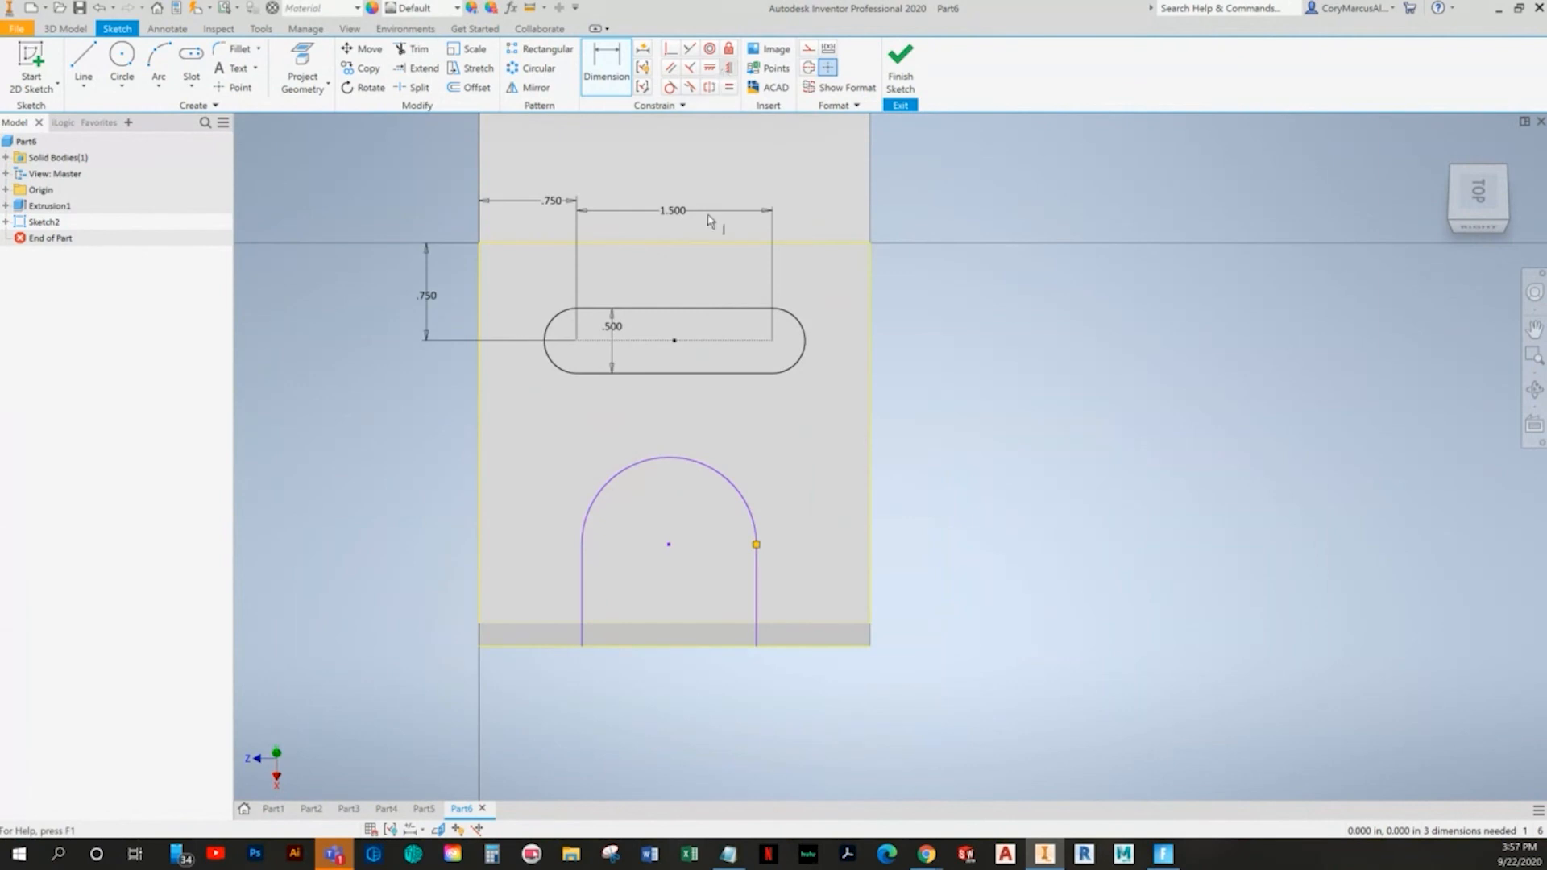
{"action": "key", "text": "Escape"}
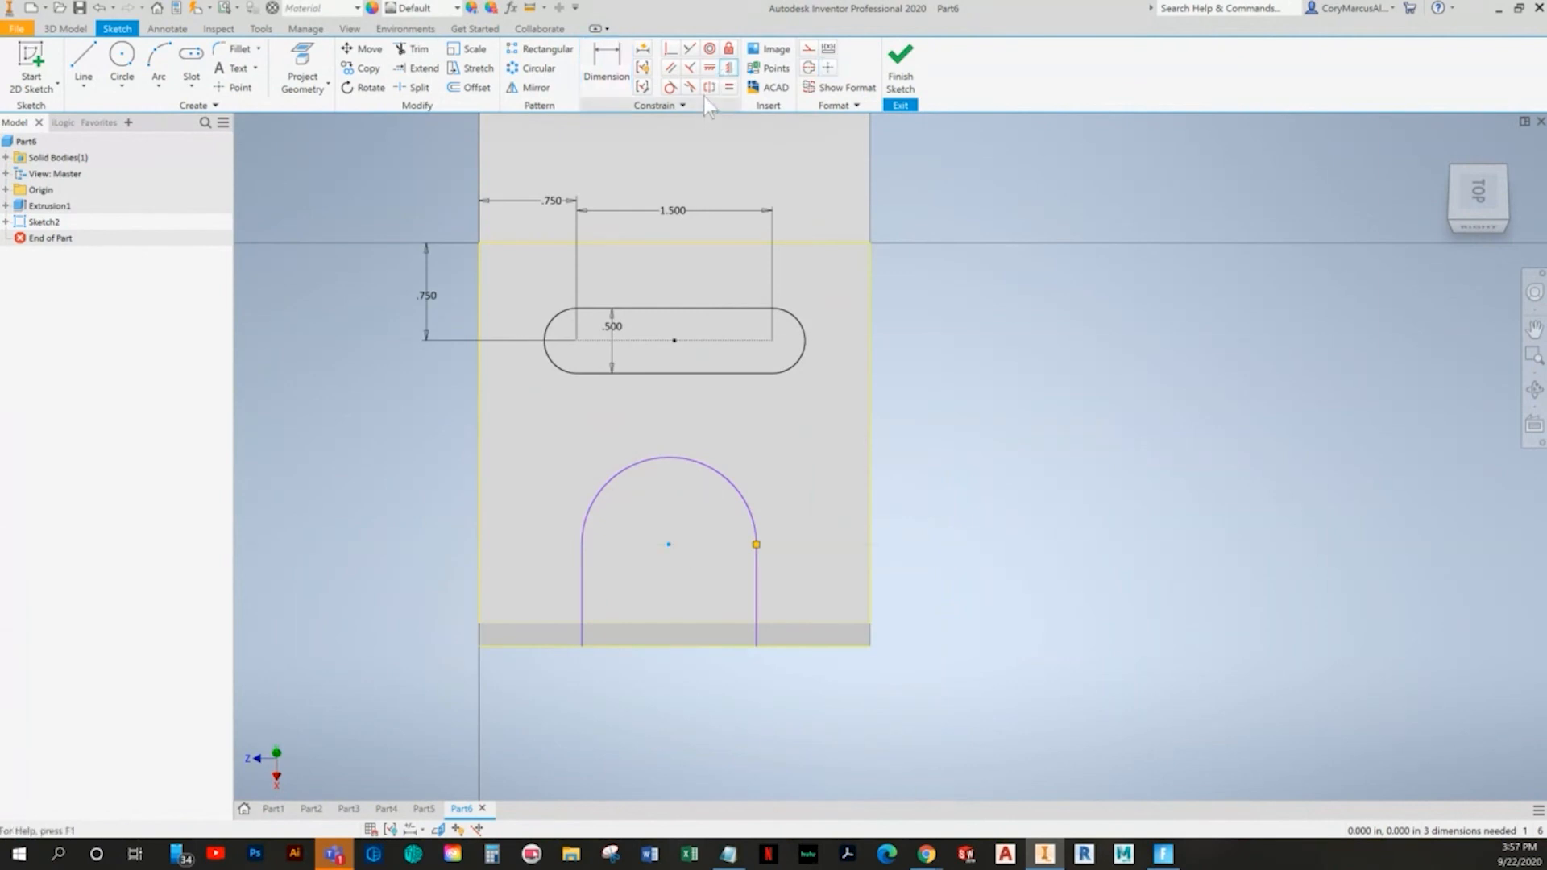
{"action": "left_click", "coordinate": [709, 68]}
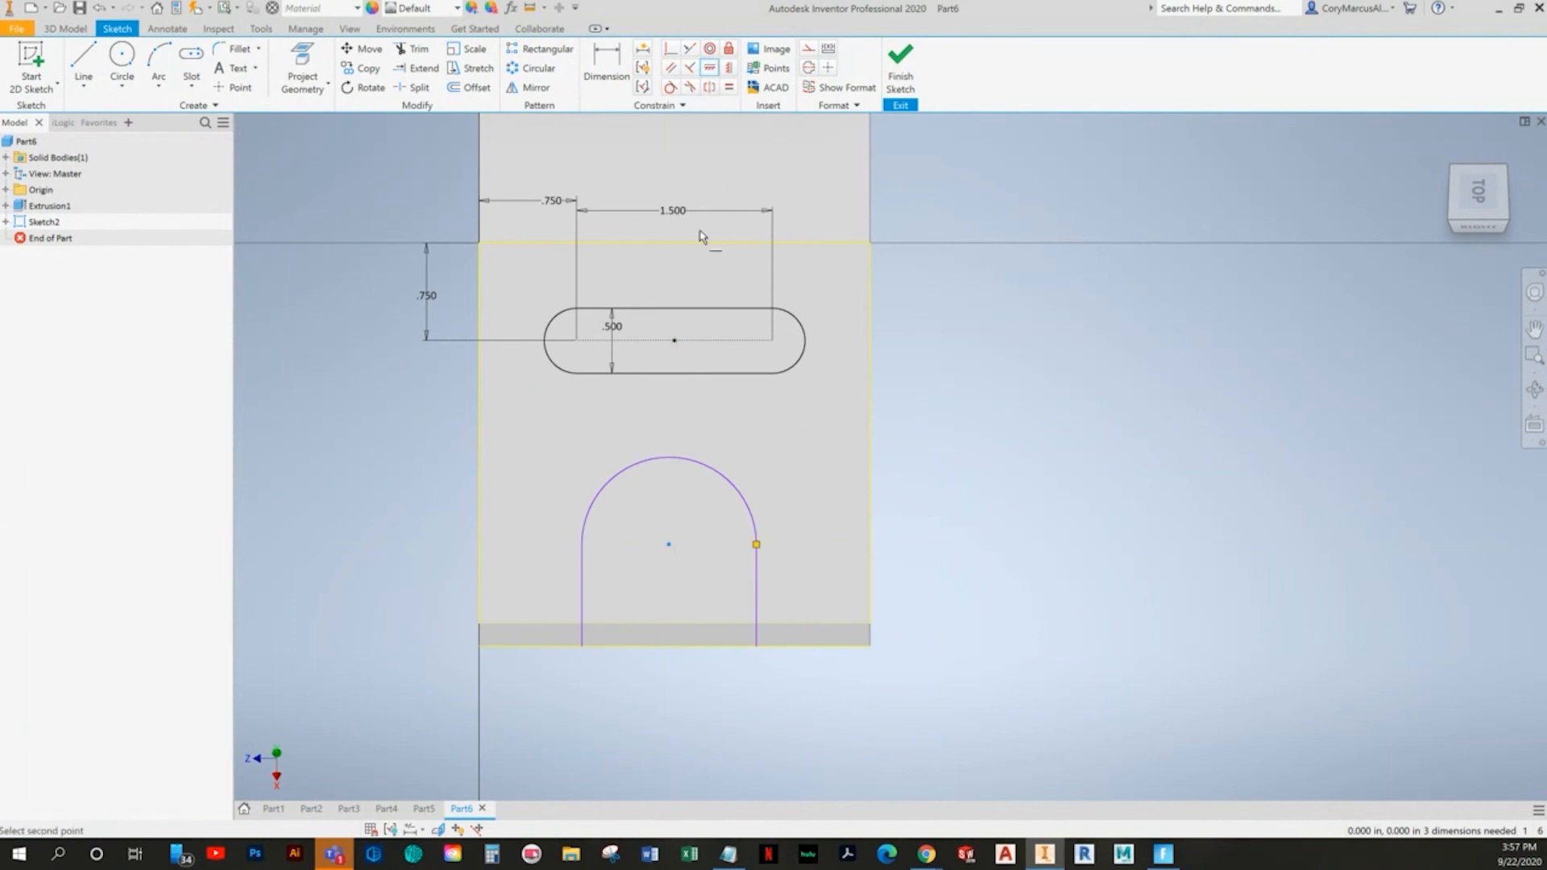
{"action": "left_click", "coordinate": [675, 340]}
{"action": "right_click", "coordinate": [969, 405]}
{"action": "left_click", "coordinate": [915, 403]}
- Try a radius dimension of 2 in on the open slot's arc and undo that value
{"action": "key", "text": "alt+Tab"}
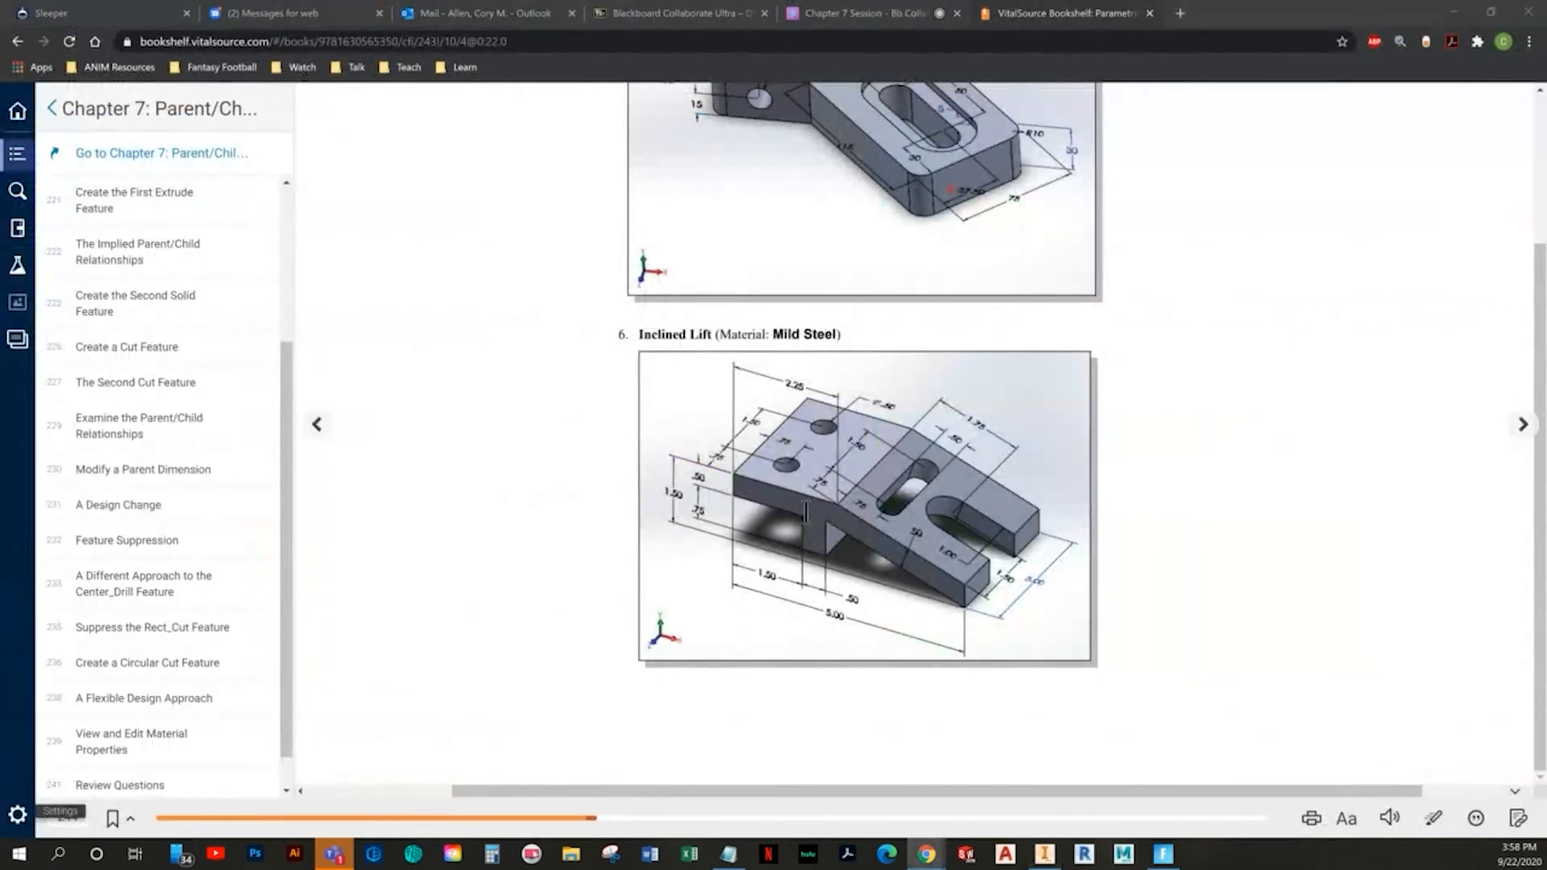
{"action": "key", "text": "alt+Tab"}
{"action": "key", "text": "d"}
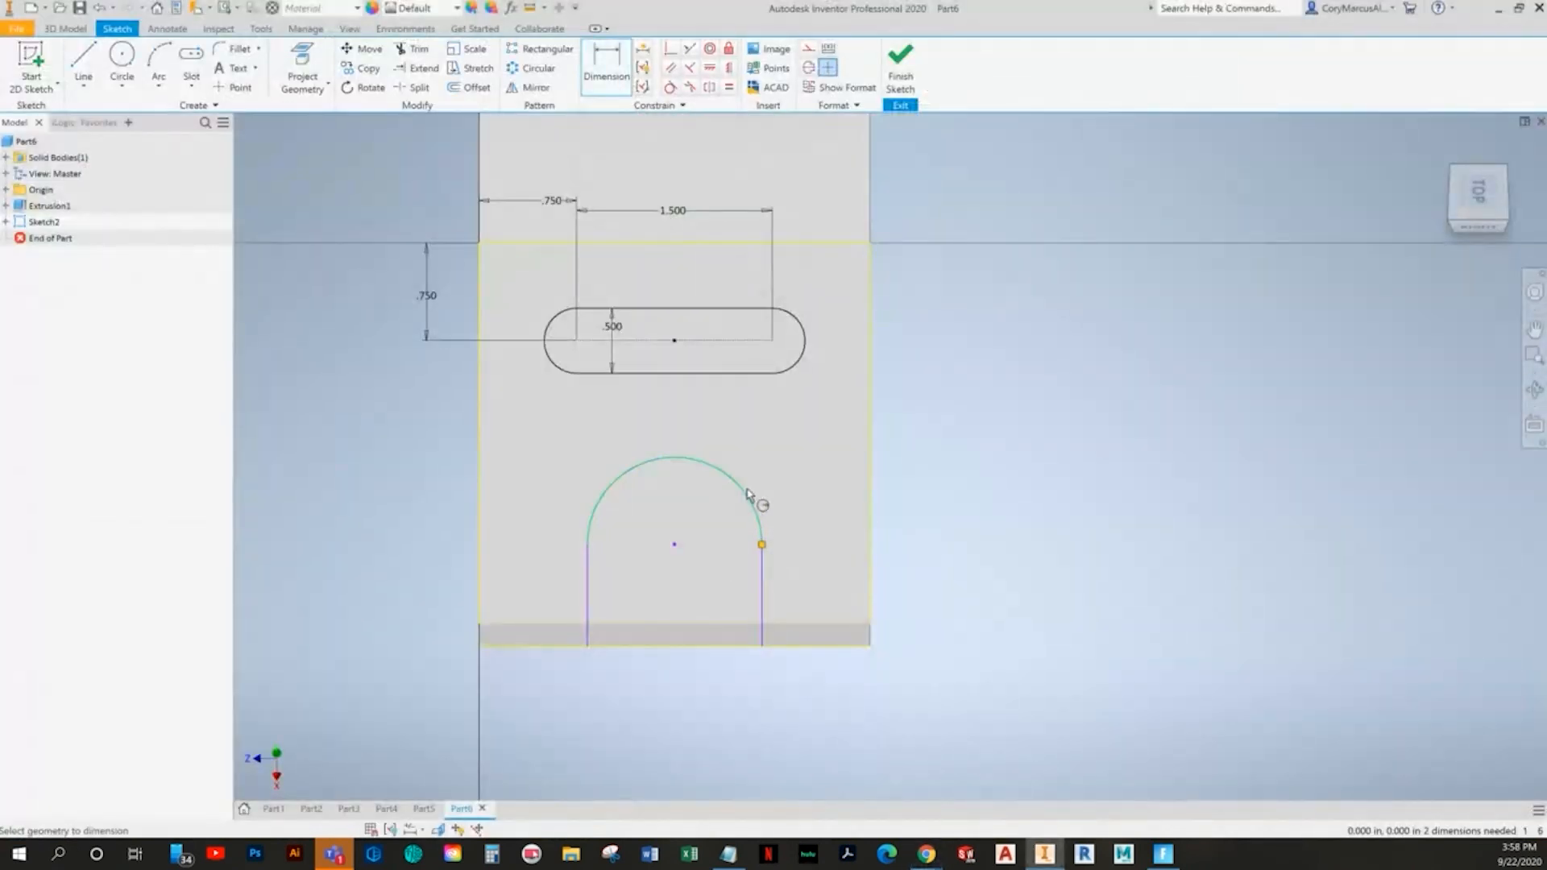
{"action": "left_click", "coordinate": [780, 473]}
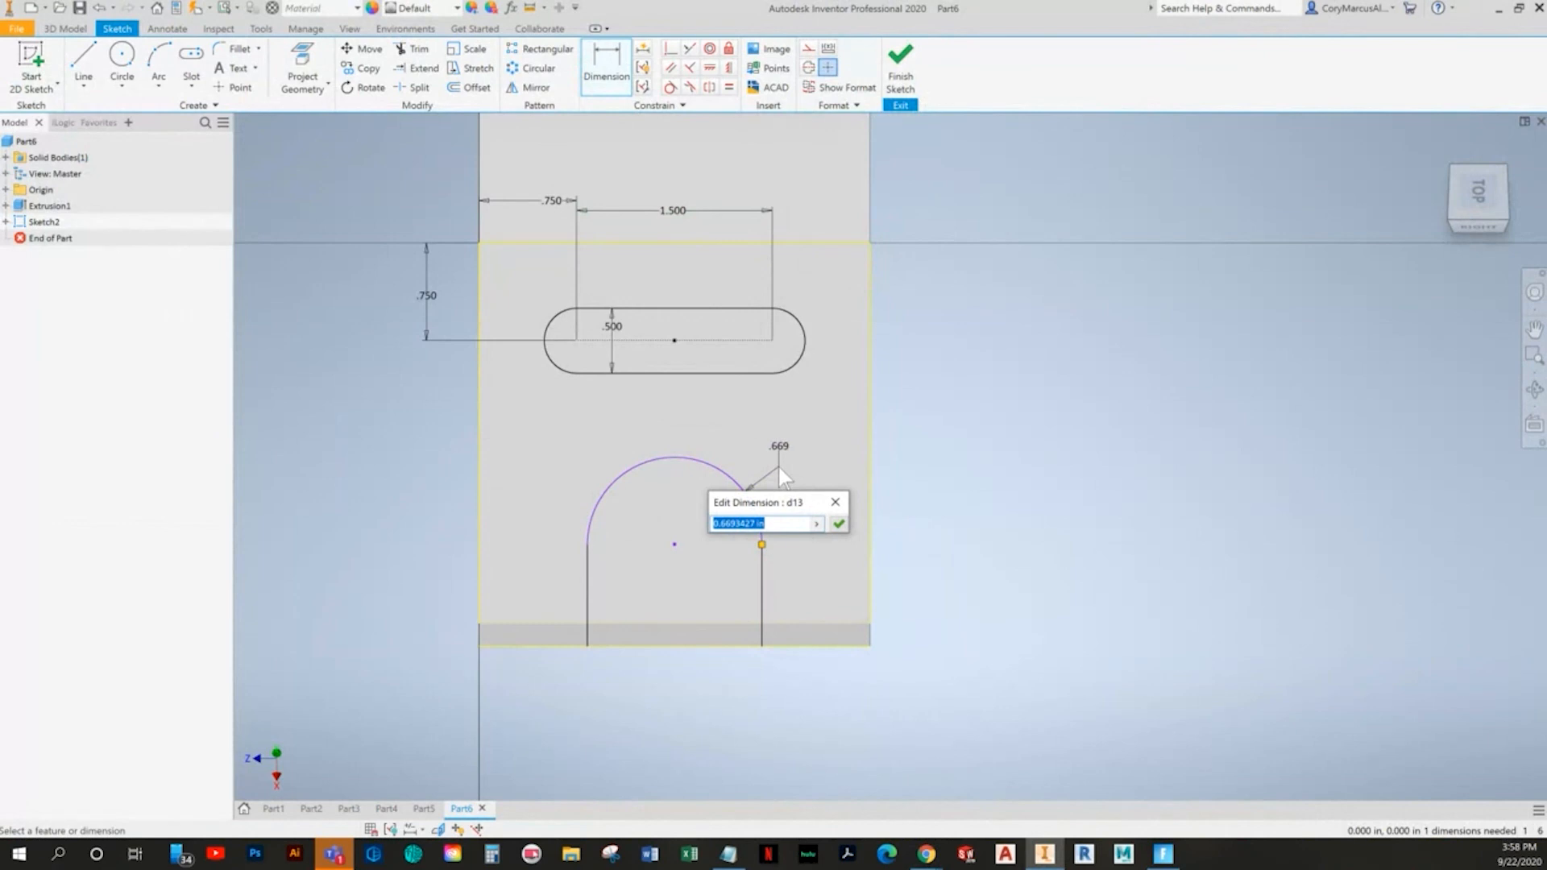
{"action": "type", "text": "2"}
{"action": "key", "text": "Return"}
{"action": "key", "text": "ctrl+z"}
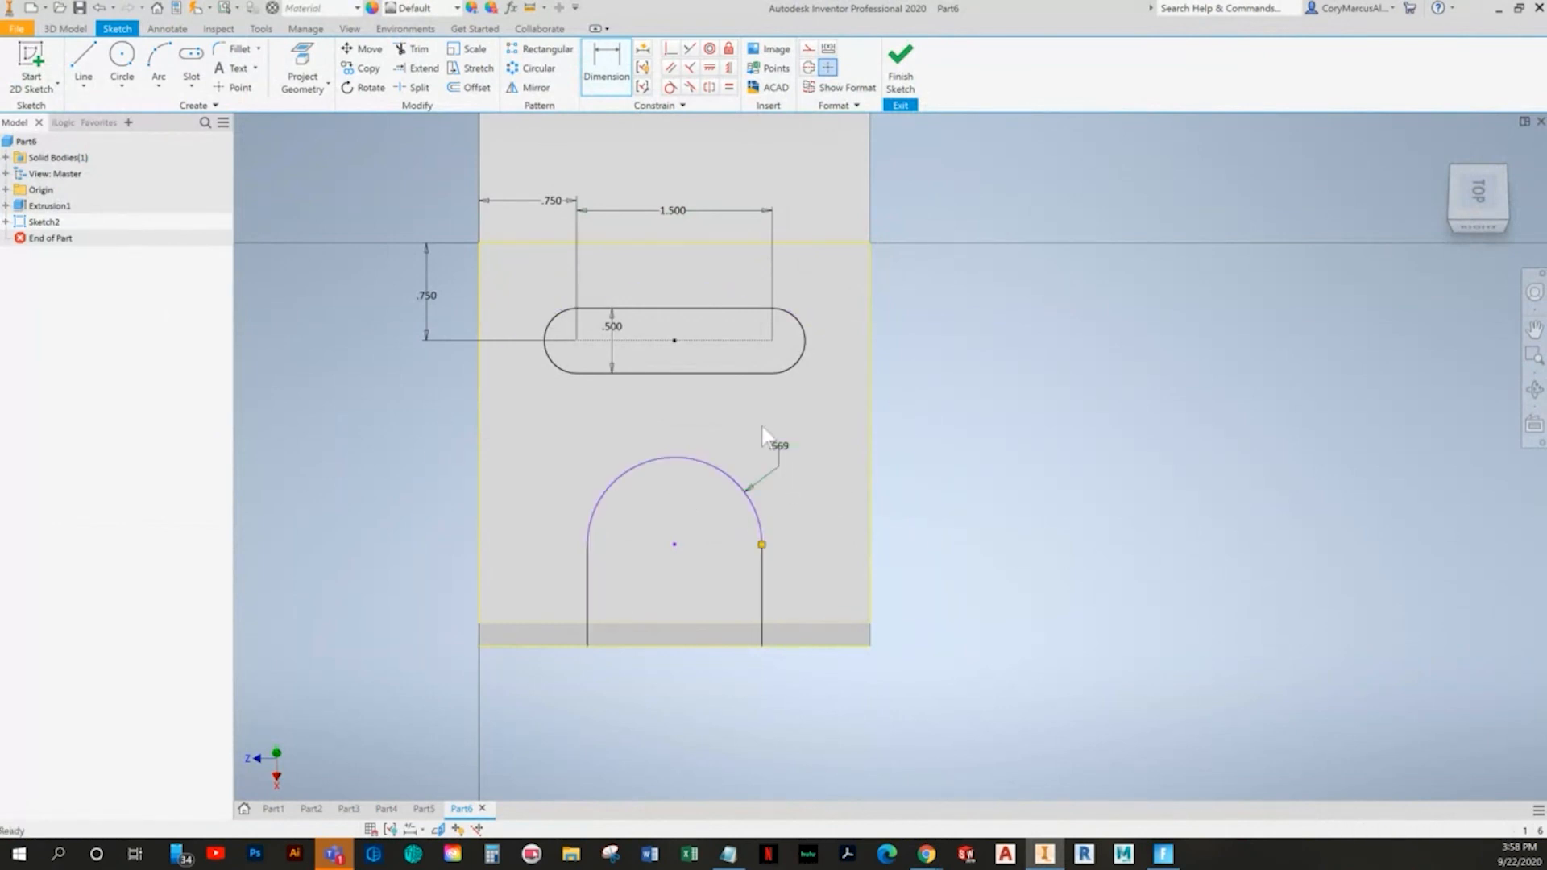
- Try a 1 in radius on the open slot's arc, check the drawing, and undo the recent changes to the open slot
{"action": "key", "text": "Escape"}
{"action": "double_click", "coordinate": [781, 447]}
{"action": "type", "text": "1"}
{"action": "key", "text": "Return"}
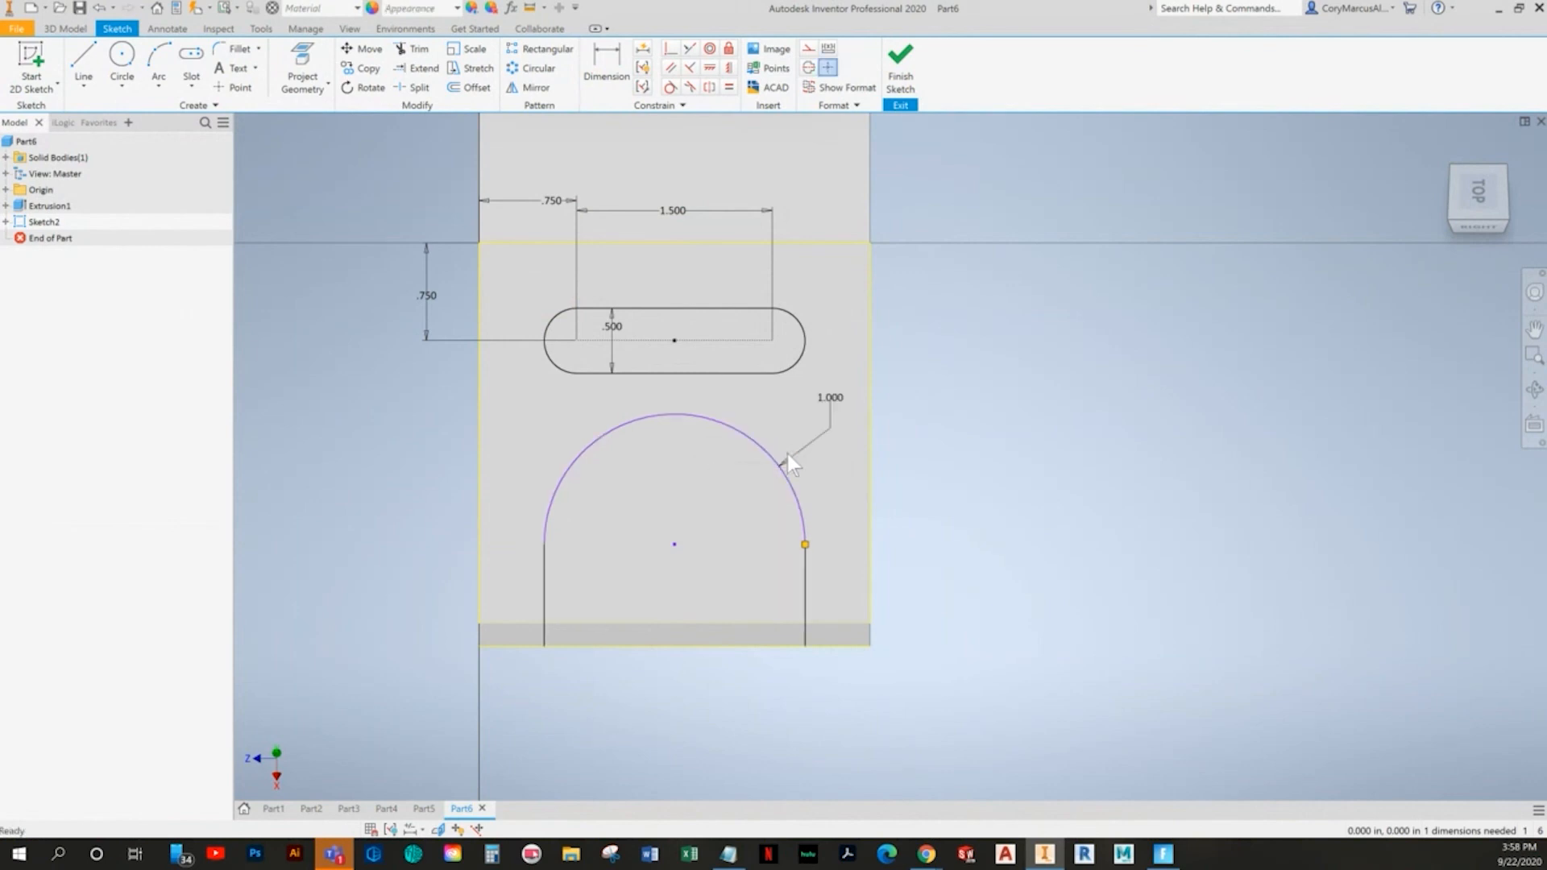
{"action": "key", "text": "alt+Tab"}
{"action": "key", "text": "alt+Tab"}
{"action": "key", "text": "ctrl+z"}
{"action": "key", "text": "ctrl+z"}
- Dimension the distance between the open slot's two straight sides as 1 in
{"action": "left_click", "coordinate": [606, 71]}
{"action": "left_click", "coordinate": [581, 589]}
{"action": "left_click", "coordinate": [755, 577]}
{"action": "left_click", "coordinate": [690, 712]}
{"action": "type", "text": "1"}
{"action": "key", "text": "Return"}
{"action": "key", "text": "Escape"}
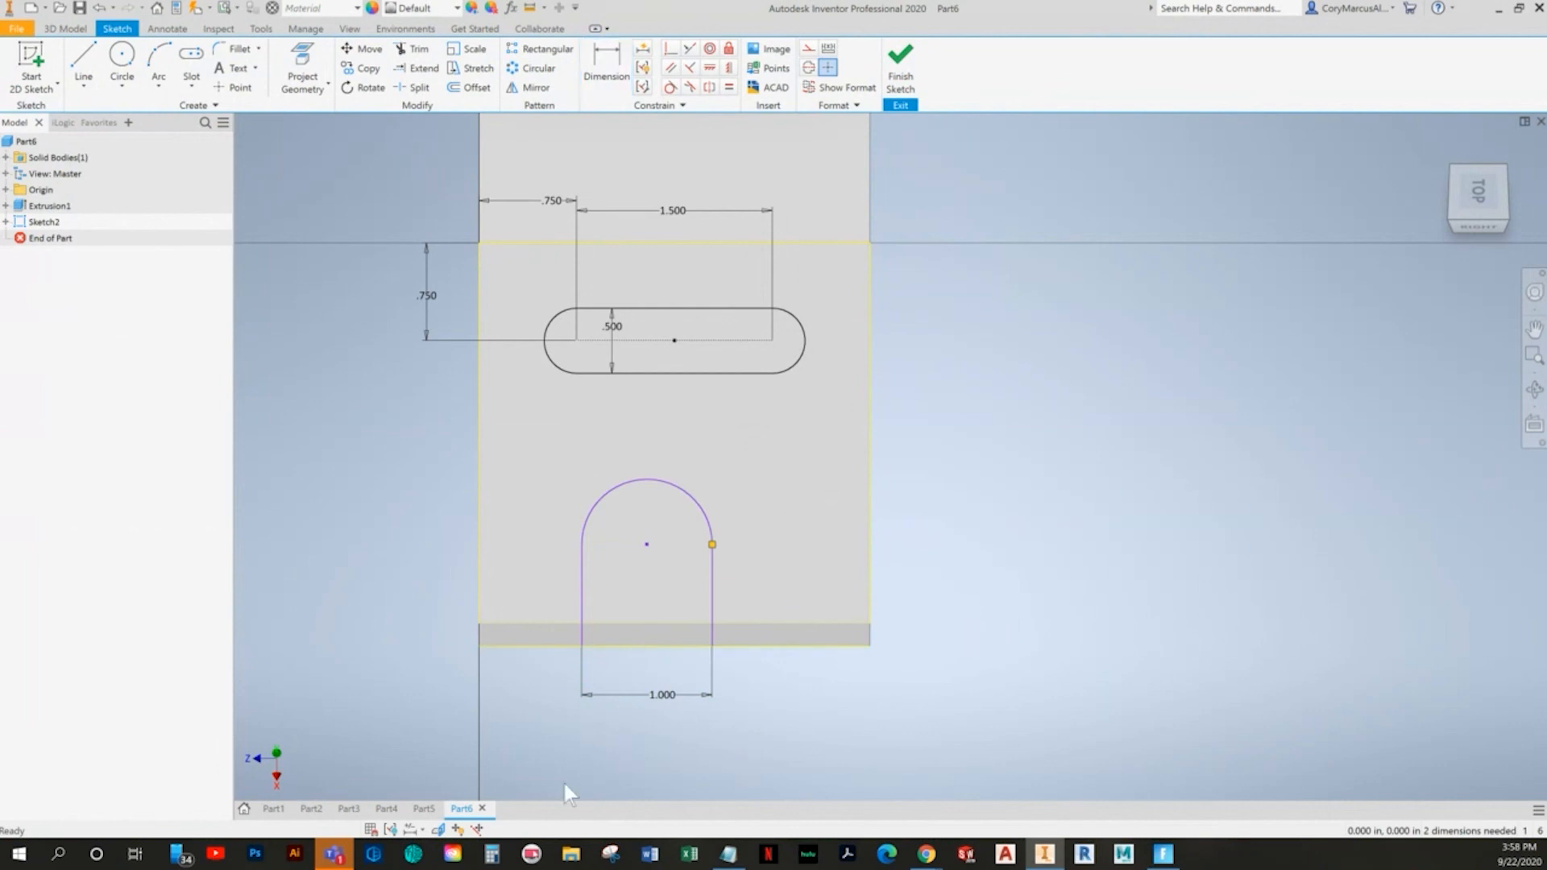
- Review the sketch's constraints and align the open slot's arc center with the closed slot's center using a Horizontal constraint
{"action": "left_click", "coordinate": [395, 832]}
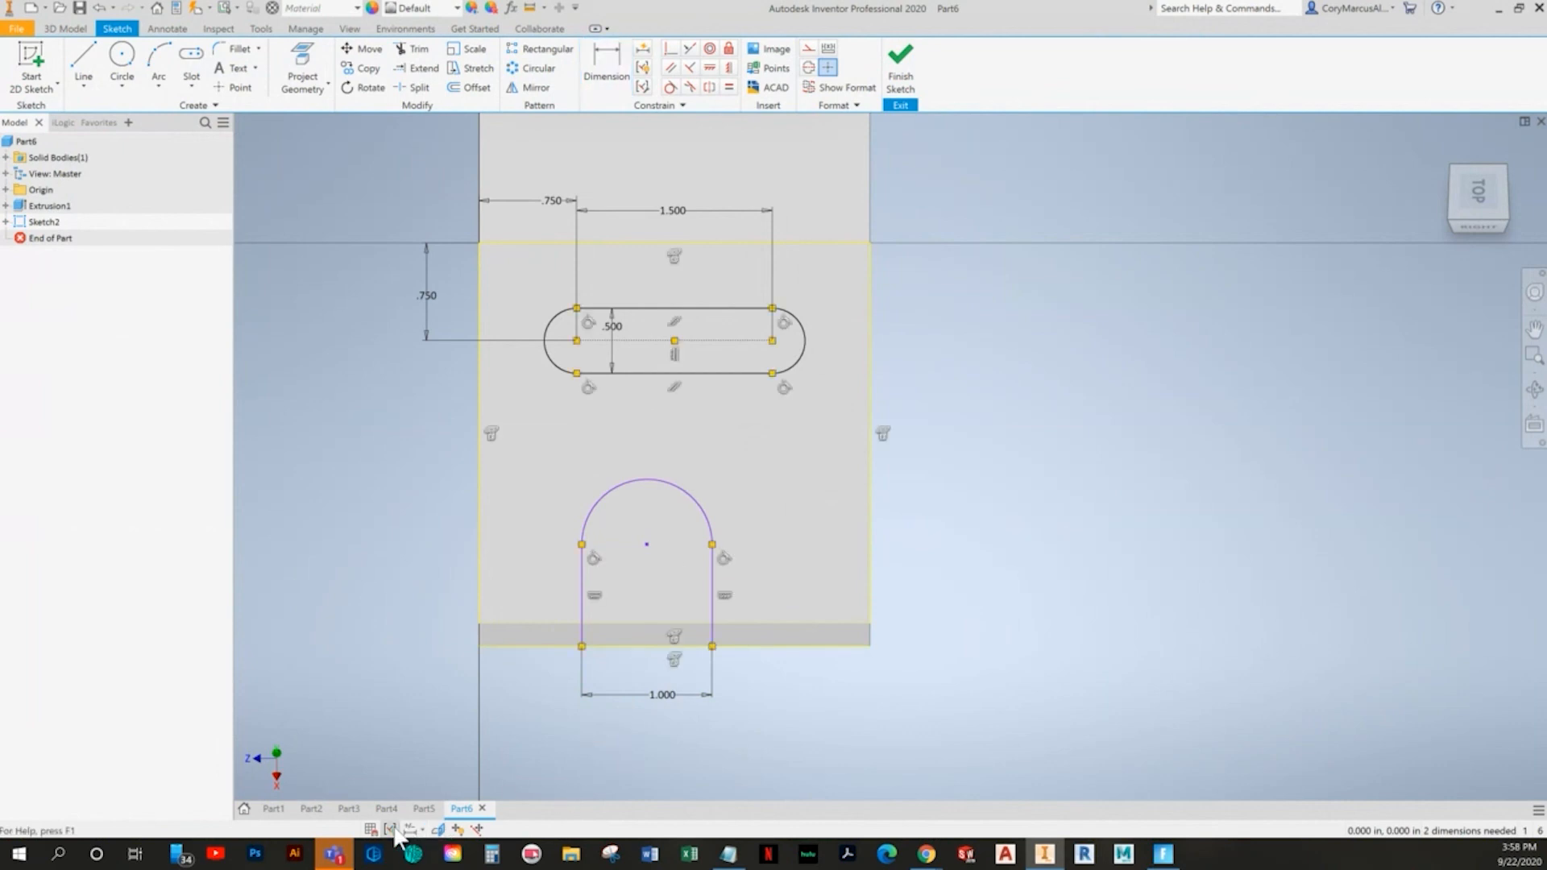
{"action": "left_click", "coordinate": [395, 832]}
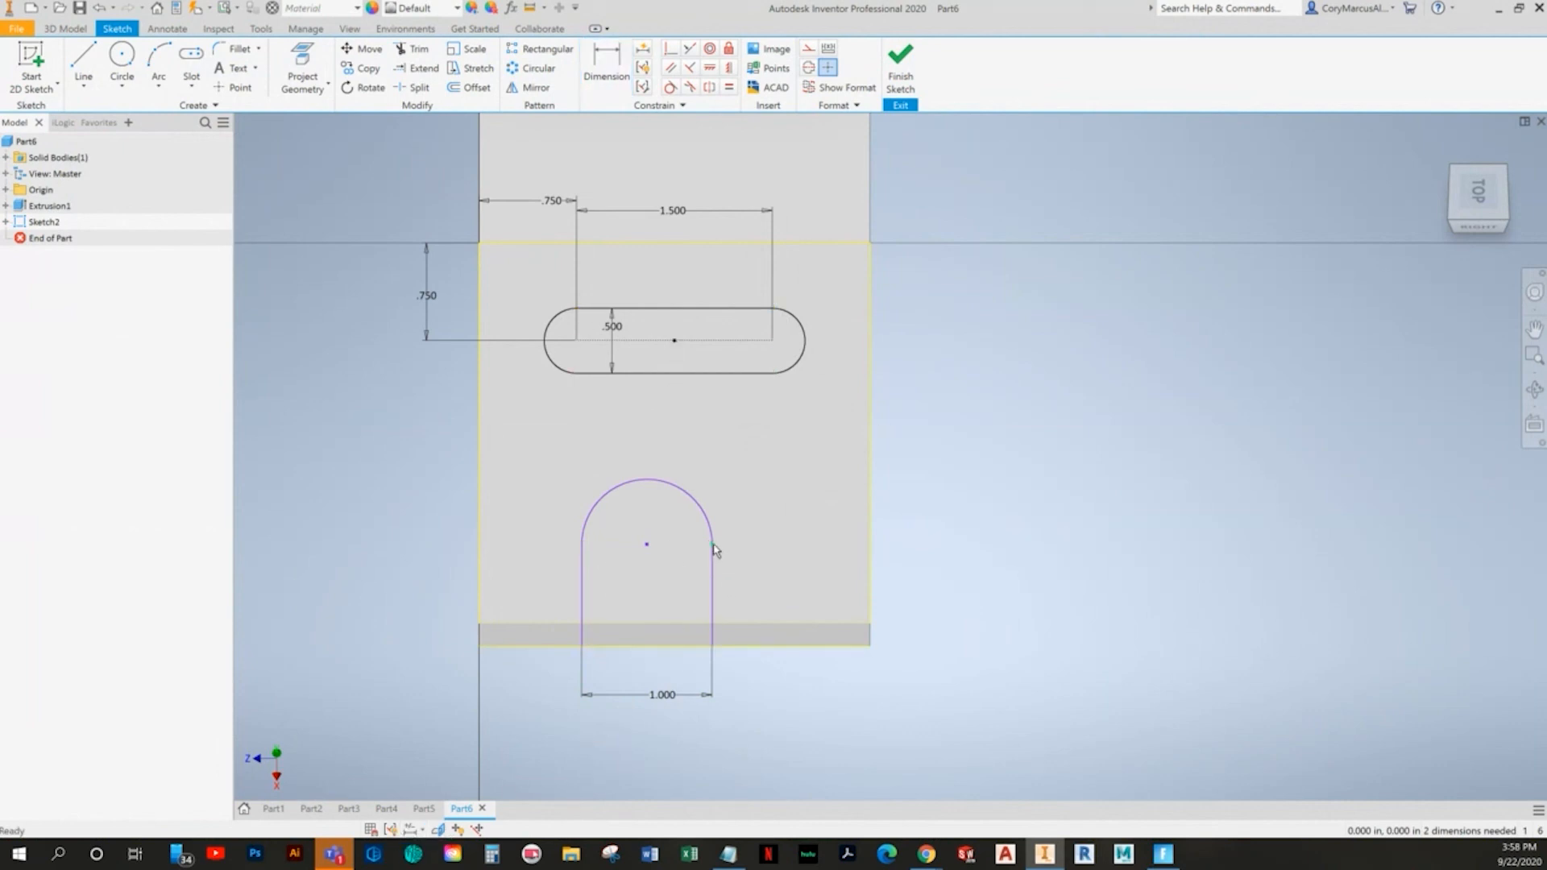
{"action": "left_click_drag", "start_coordinate": [647, 544], "coordinate": [680, 542]}
{"action": "left_click", "coordinate": [729, 68]}
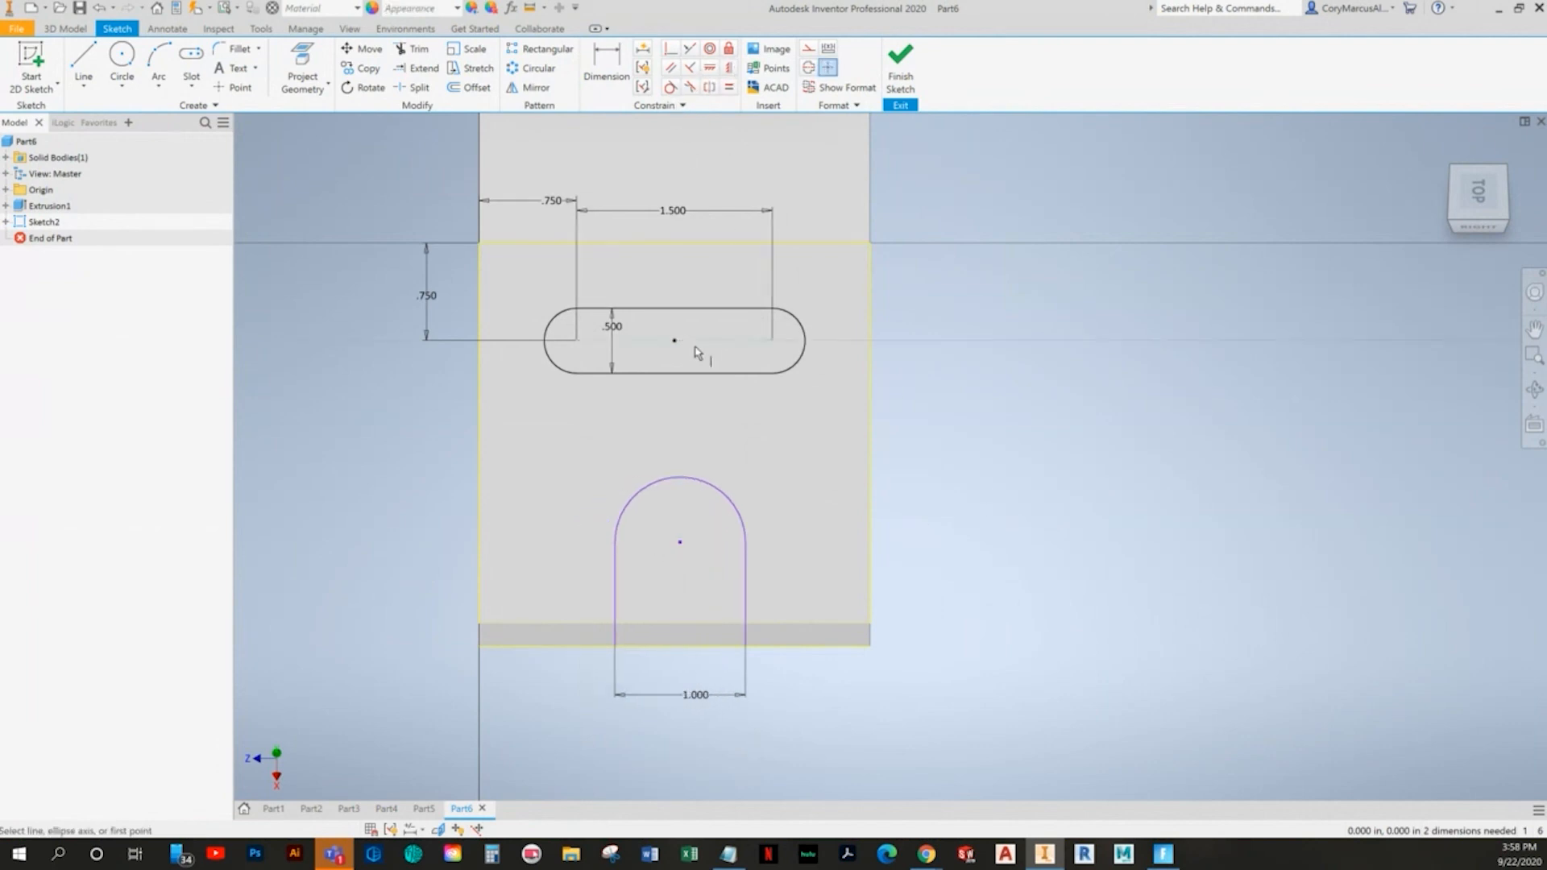
{"action": "left_click", "coordinate": [709, 67]}
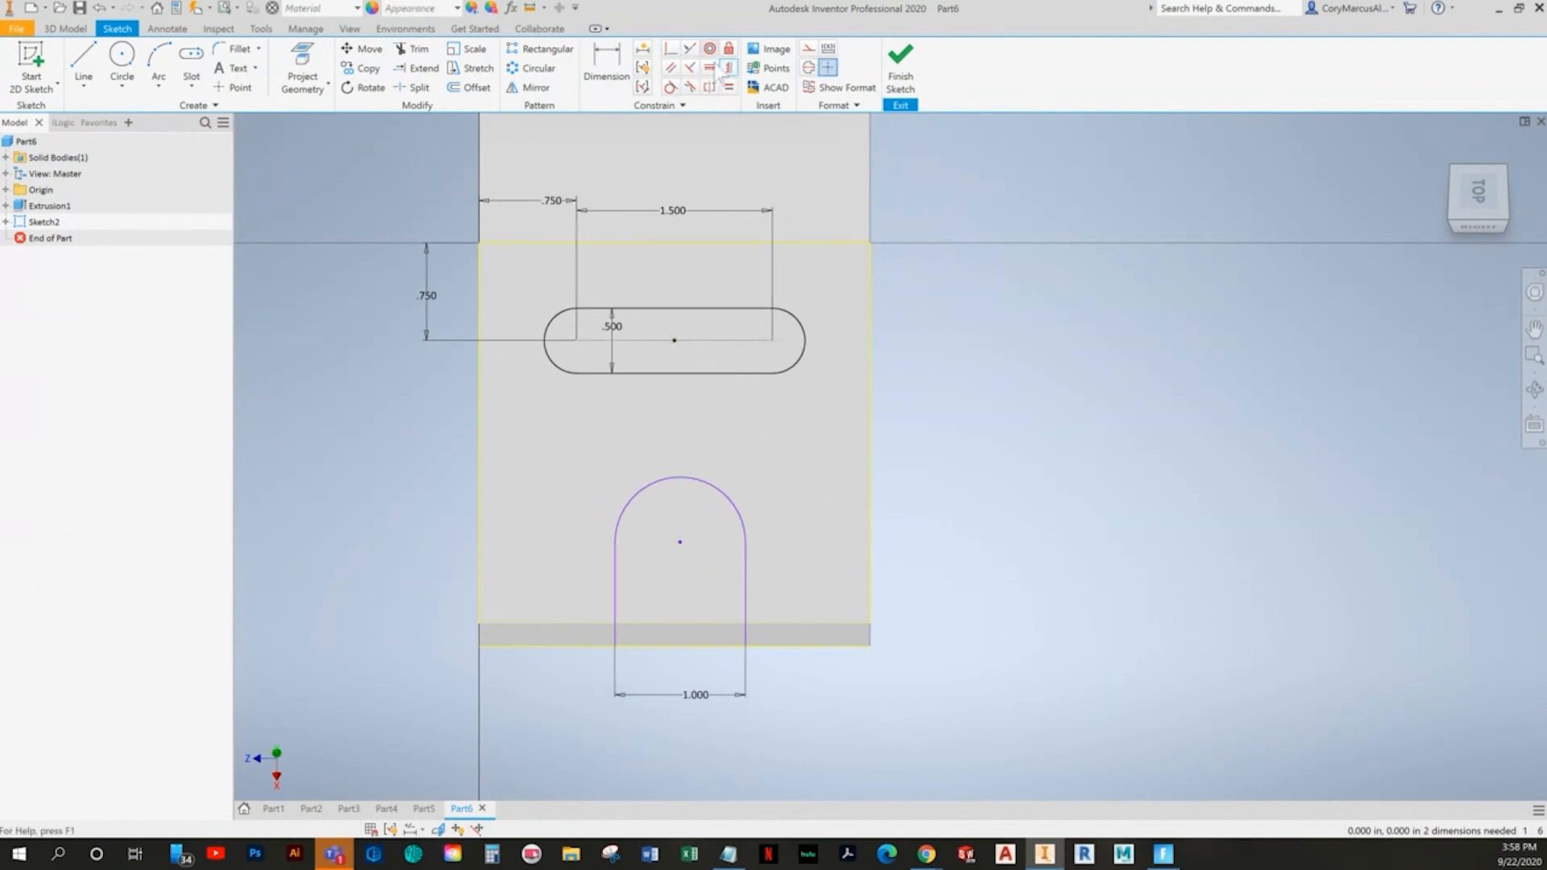
{"action": "left_click", "coordinate": [674, 342]}
{"action": "left_click", "coordinate": [680, 543]}
{"action": "right_click", "coordinate": [984, 439]}
{"action": "left_click", "coordinate": [797, 501]}
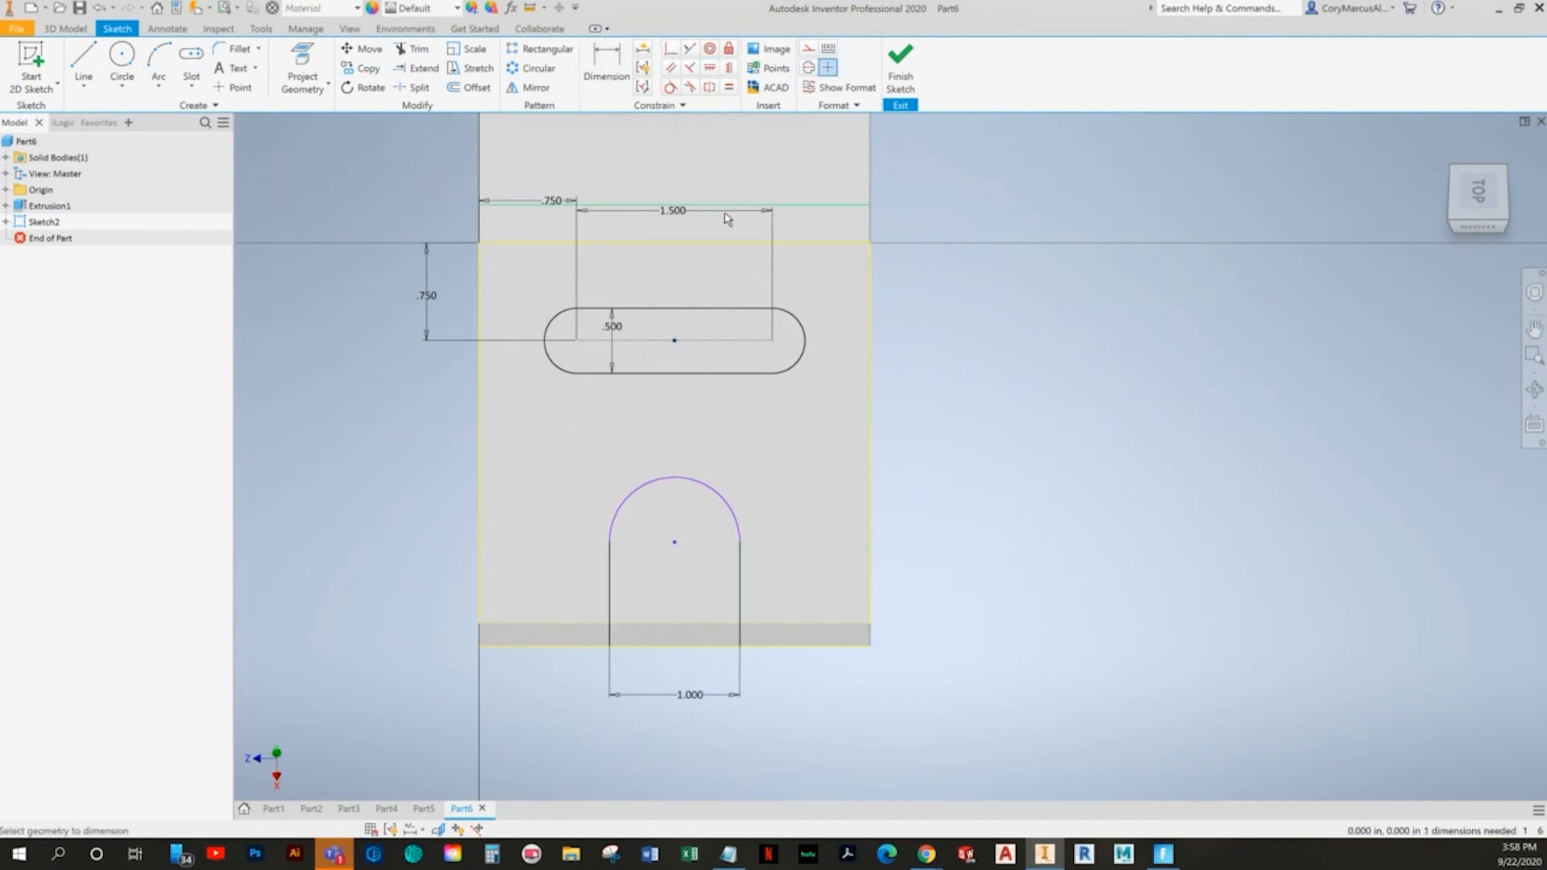
- Dimension the open slot's arc center 1.75 in from the bend edge as in the drawing, and finish the sketch
{"action": "key", "text": "alt+Tab"}
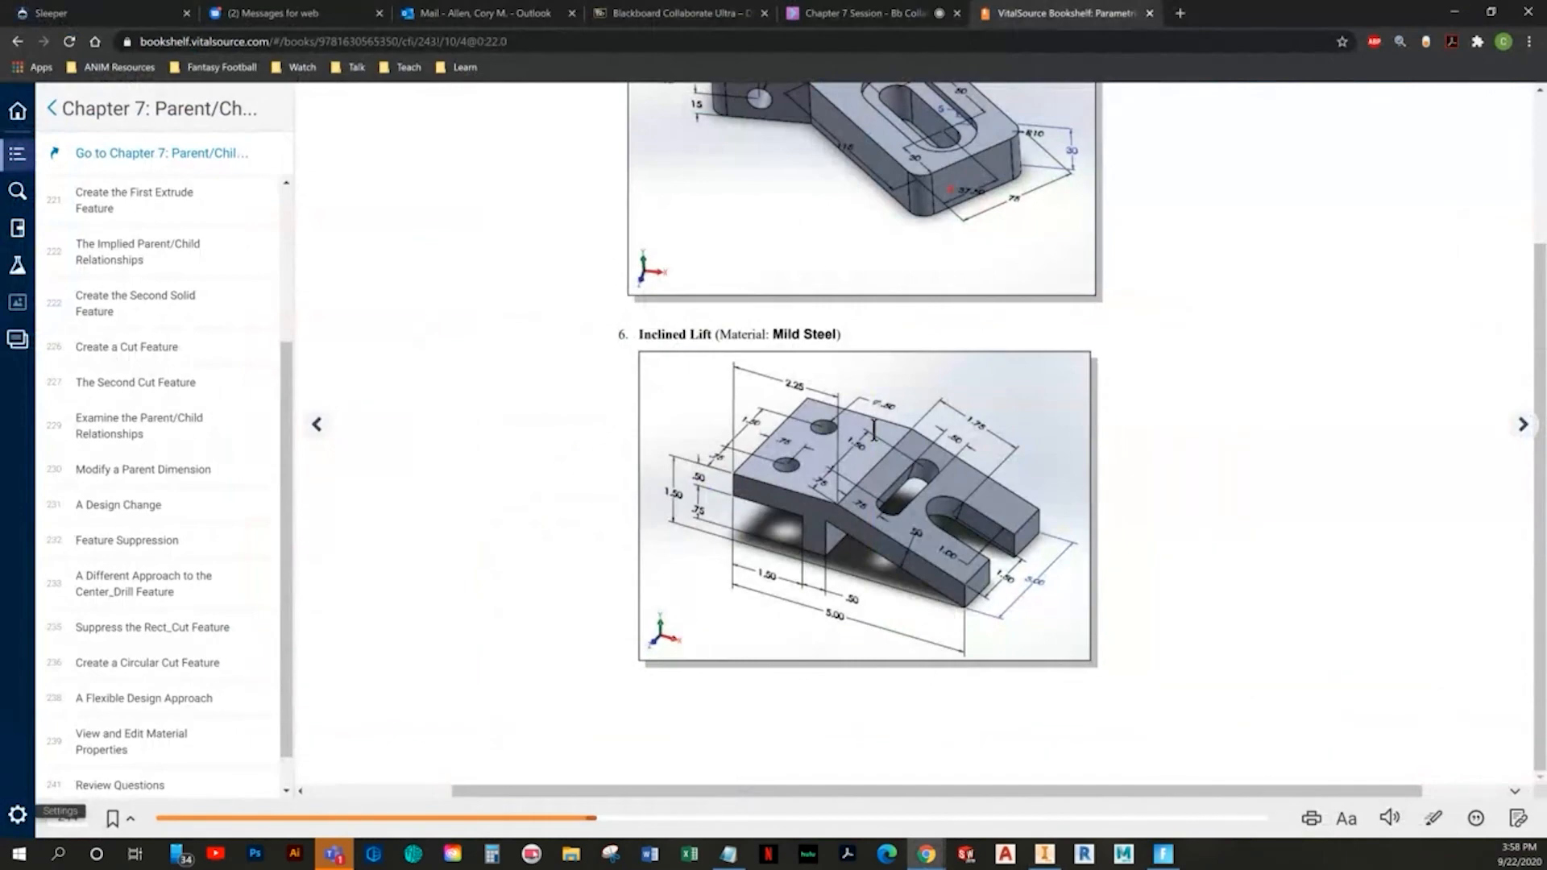
{"action": "key", "text": "alt+Tab"}
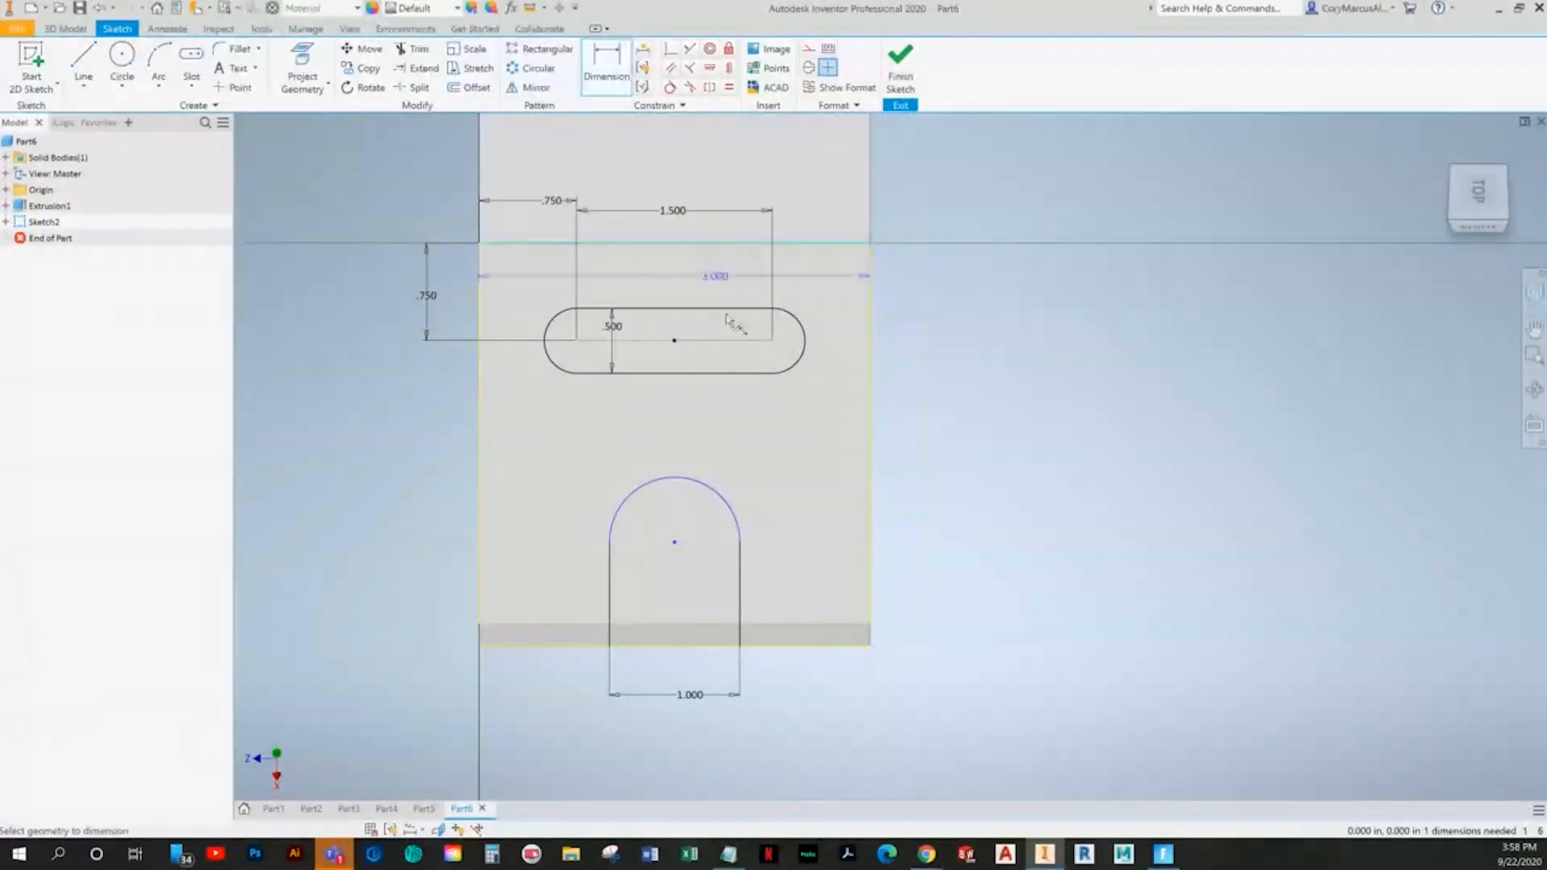
{"action": "left_click", "coordinate": [675, 542]}
{"action": "left_click", "coordinate": [950, 384]}
{"action": "type", "text": "1.7"}
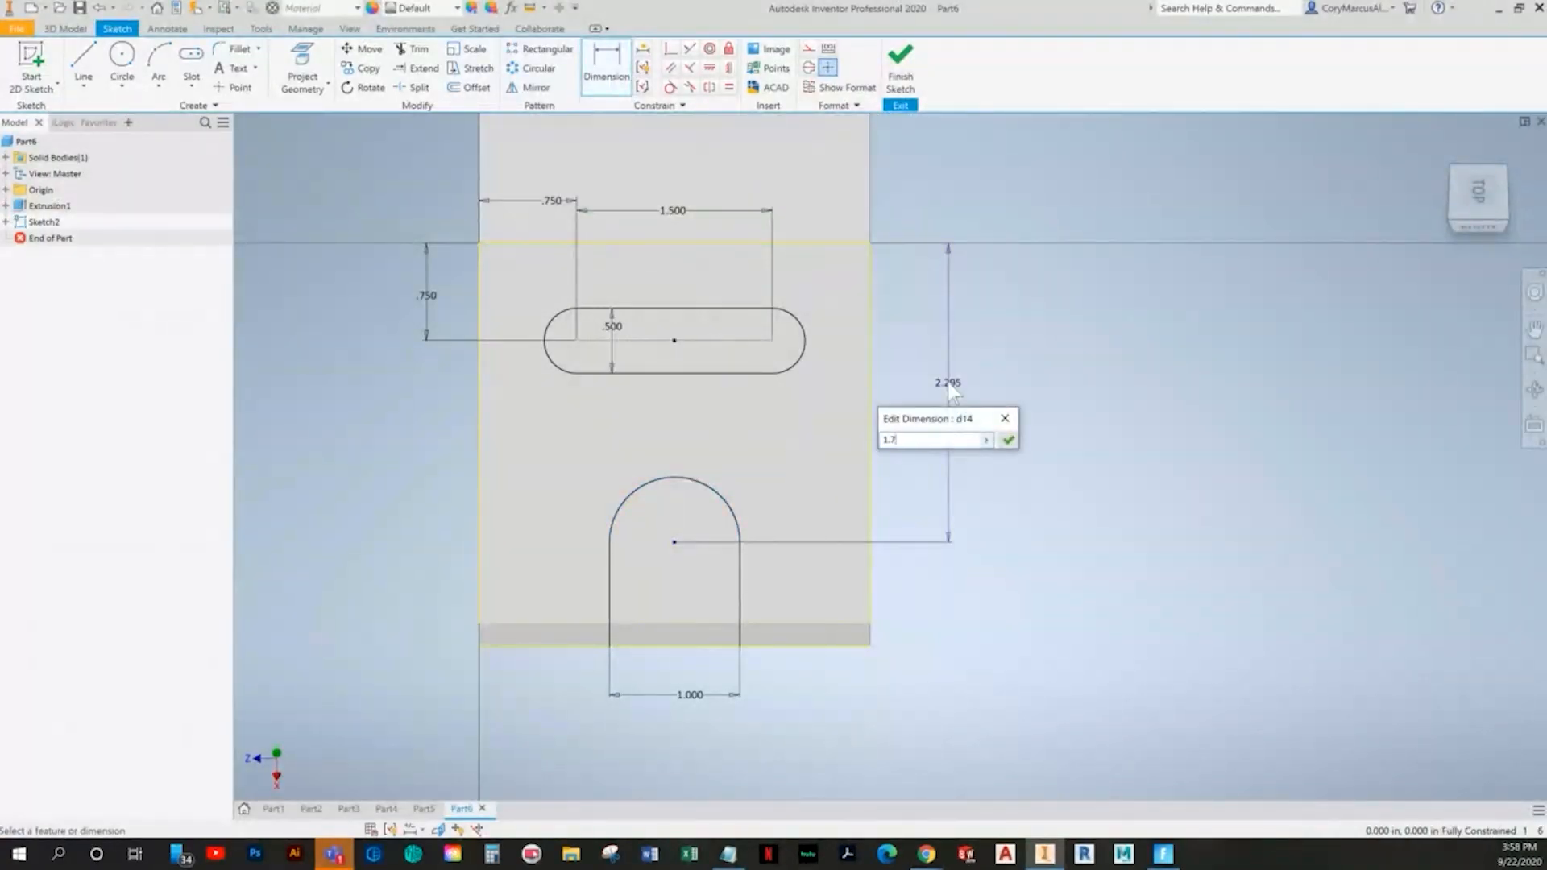
{"action": "type", "text": "5"}
{"action": "key", "text": "Return"}
{"action": "left_click", "coordinate": [899, 77]}
{"action": "key", "text": "alt+Tab"}
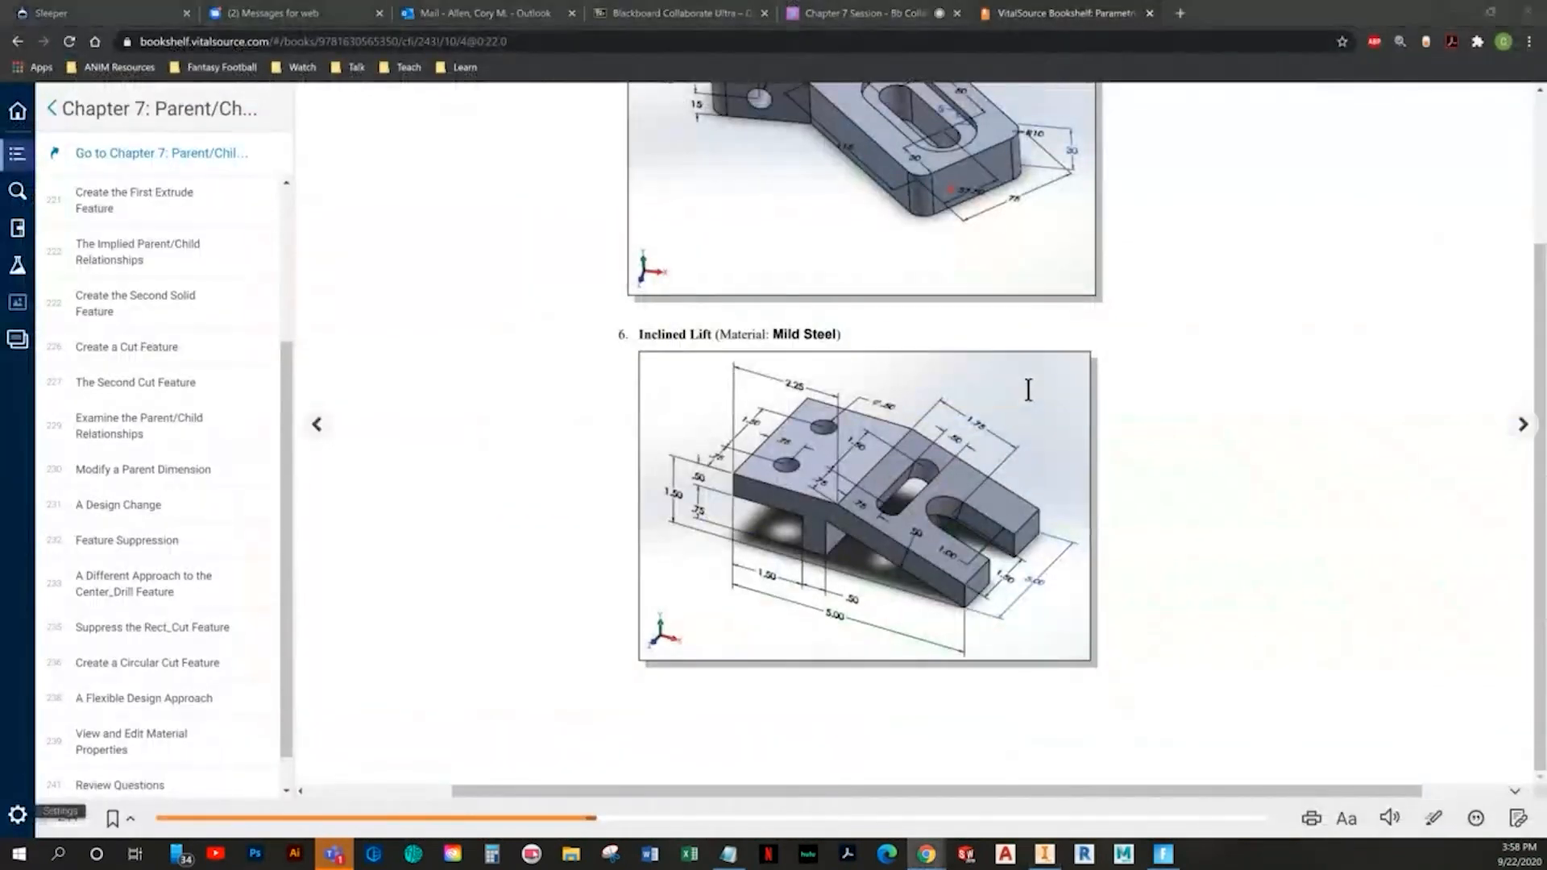
{"action": "left_click", "coordinate": [1044, 853]}
{"action": "left_click", "coordinate": [84, 65]}
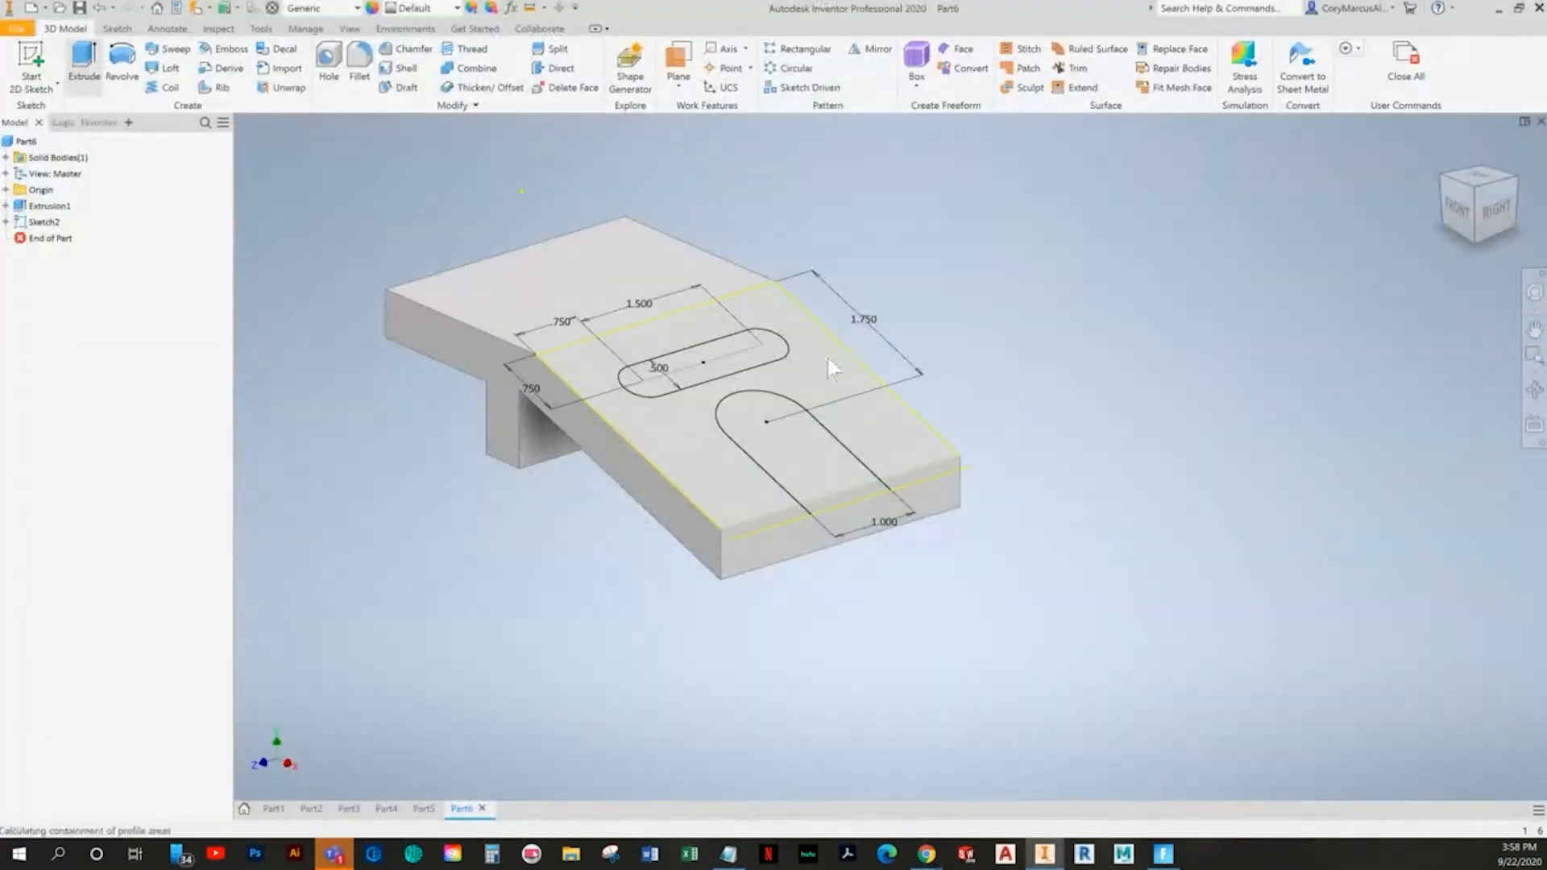
{"action": "left_click", "coordinate": [750, 359]}
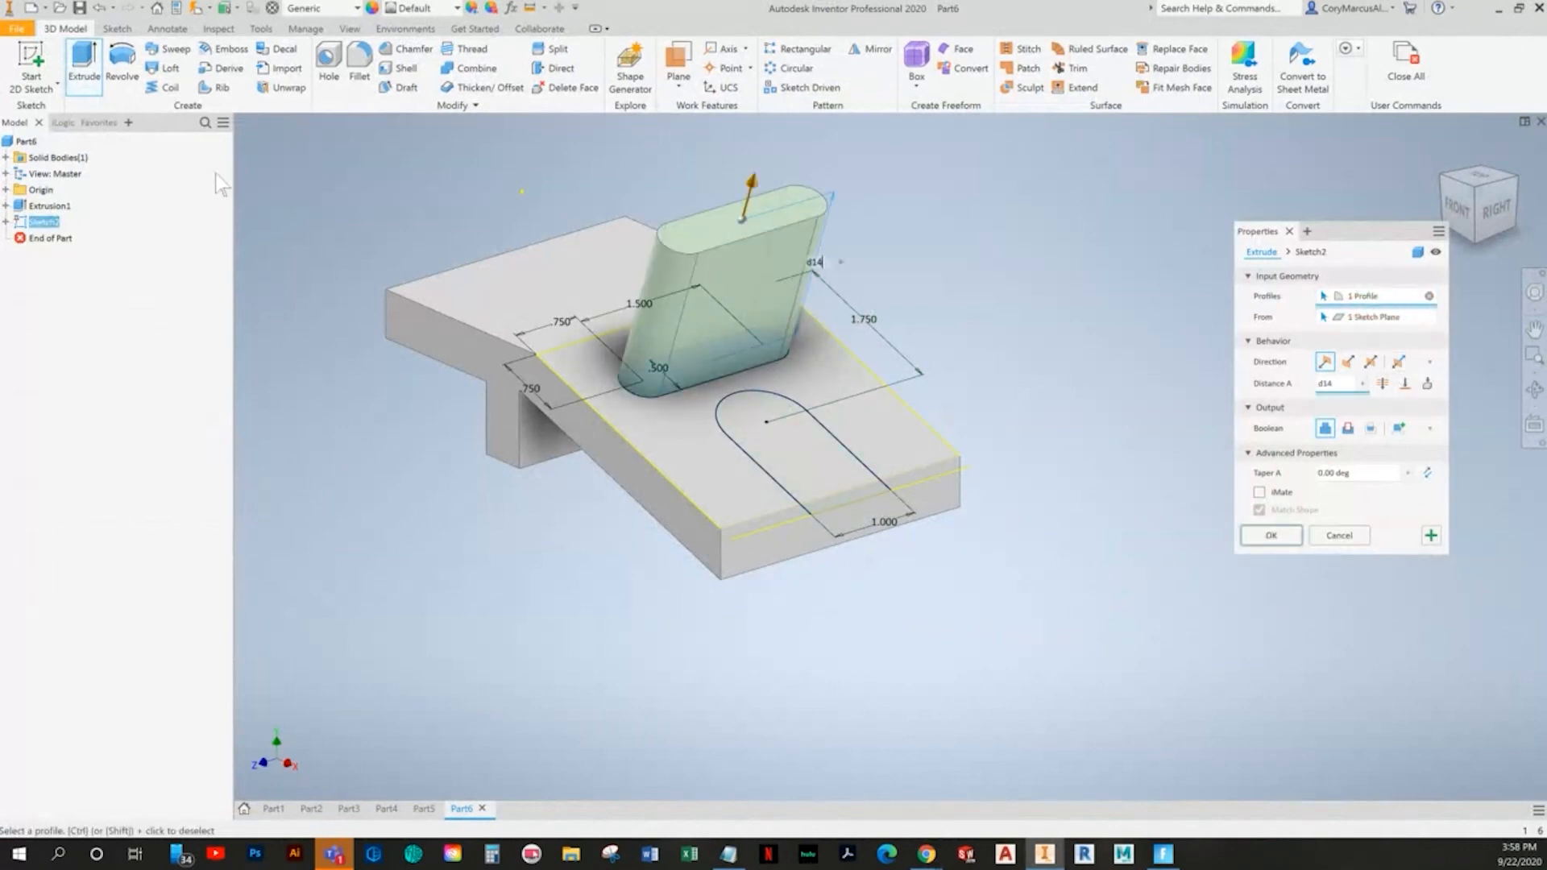
{"action": "key", "text": "Escape"}
- Extrude the closed and open slot profiles as a Through All cut into the inclined plate
{"action": "left_click", "coordinate": [84, 64]}
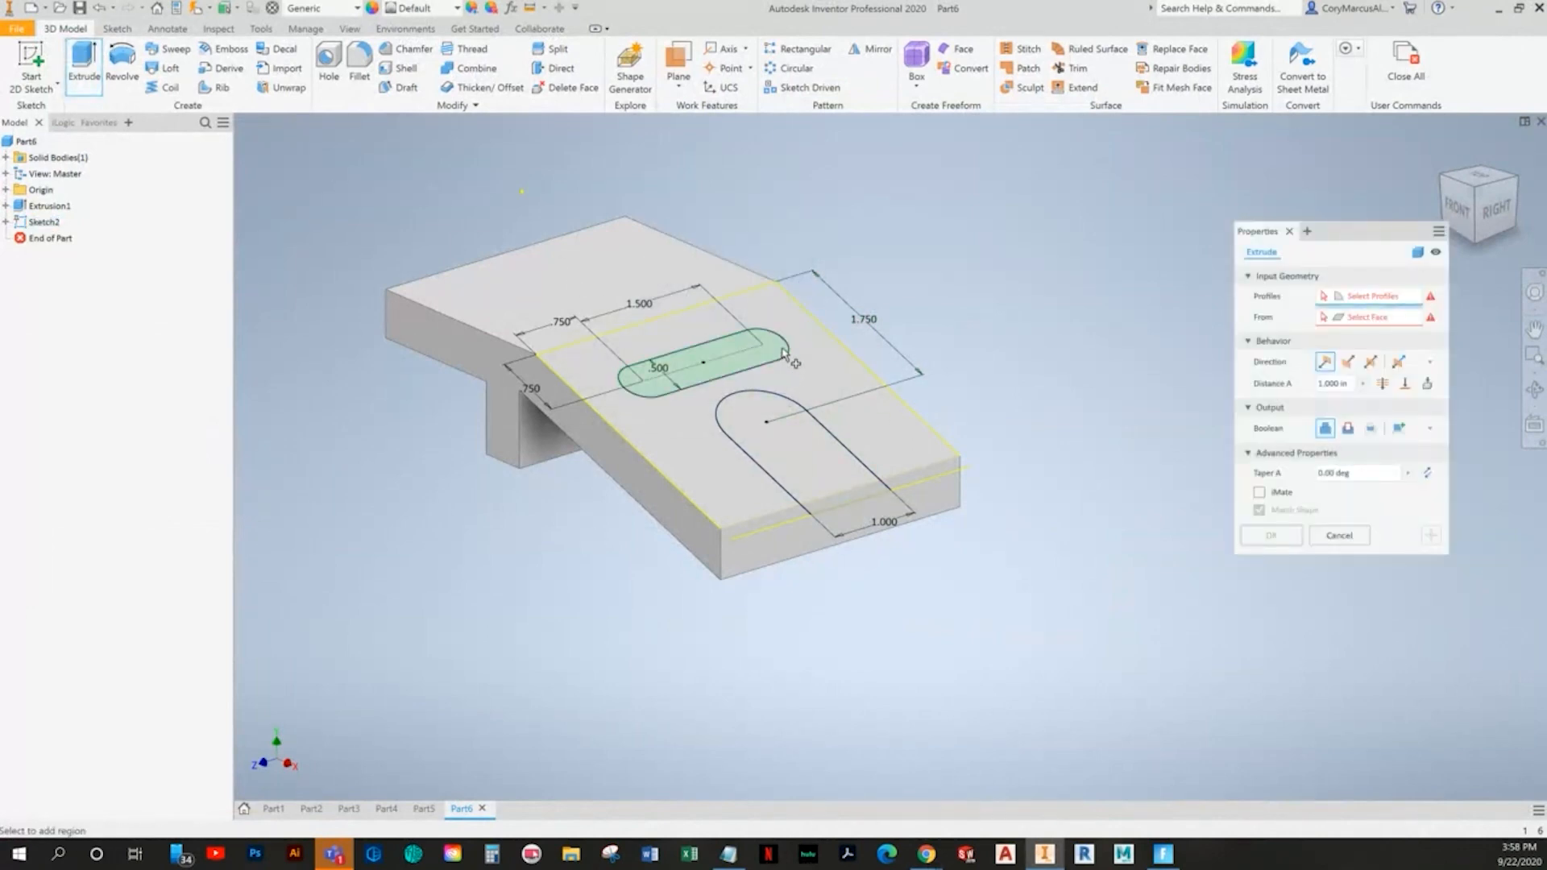
{"action": "left_click", "coordinate": [786, 355]}
{"action": "left_click", "coordinate": [765, 411]}
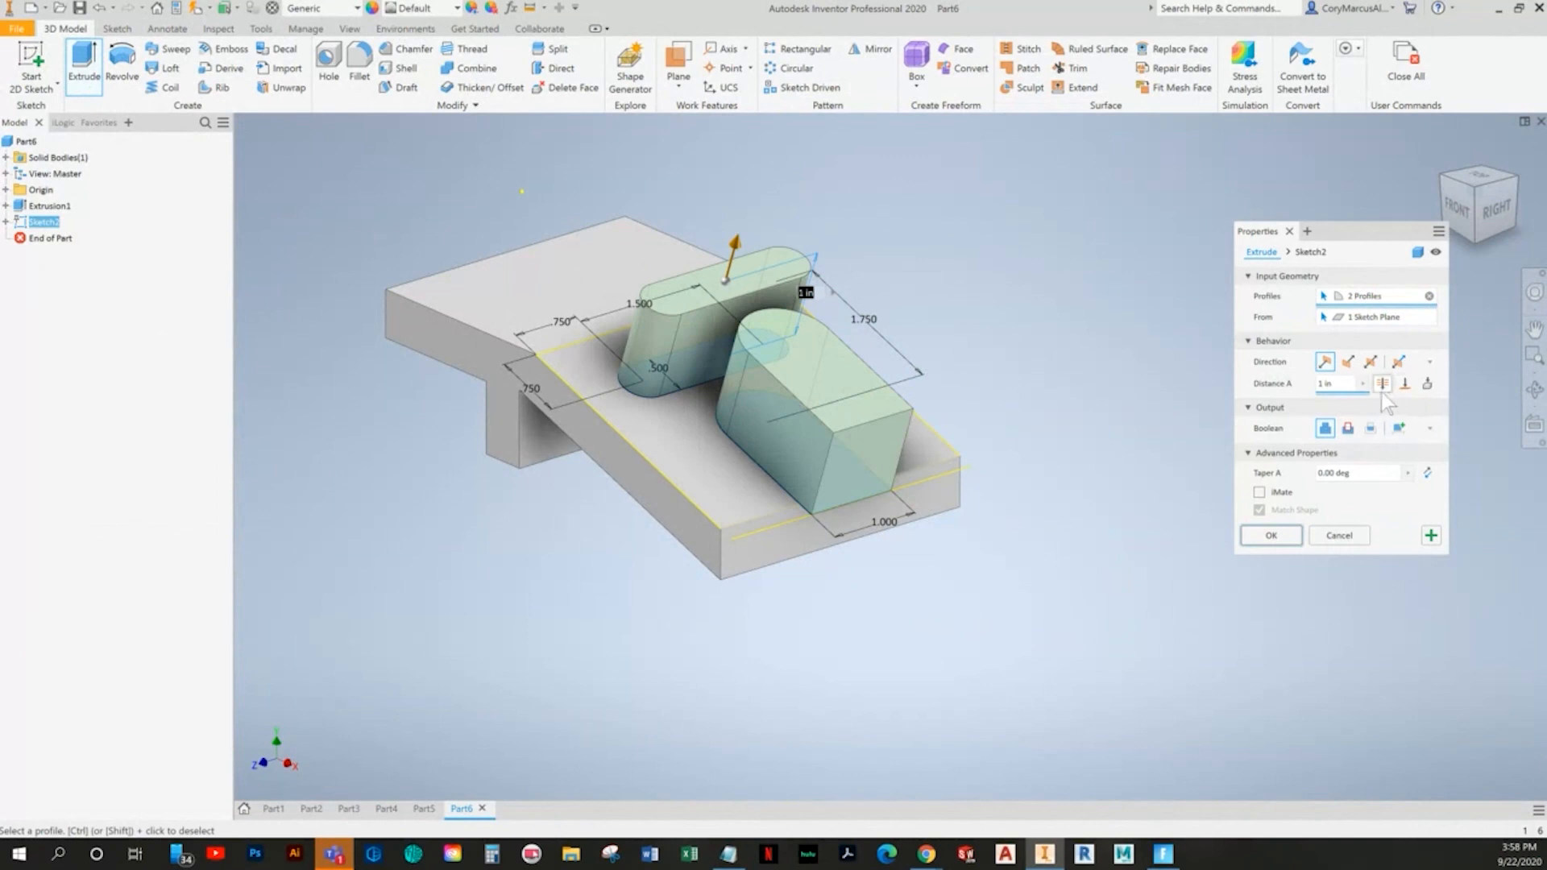
{"action": "left_click", "coordinate": [1347, 428]}
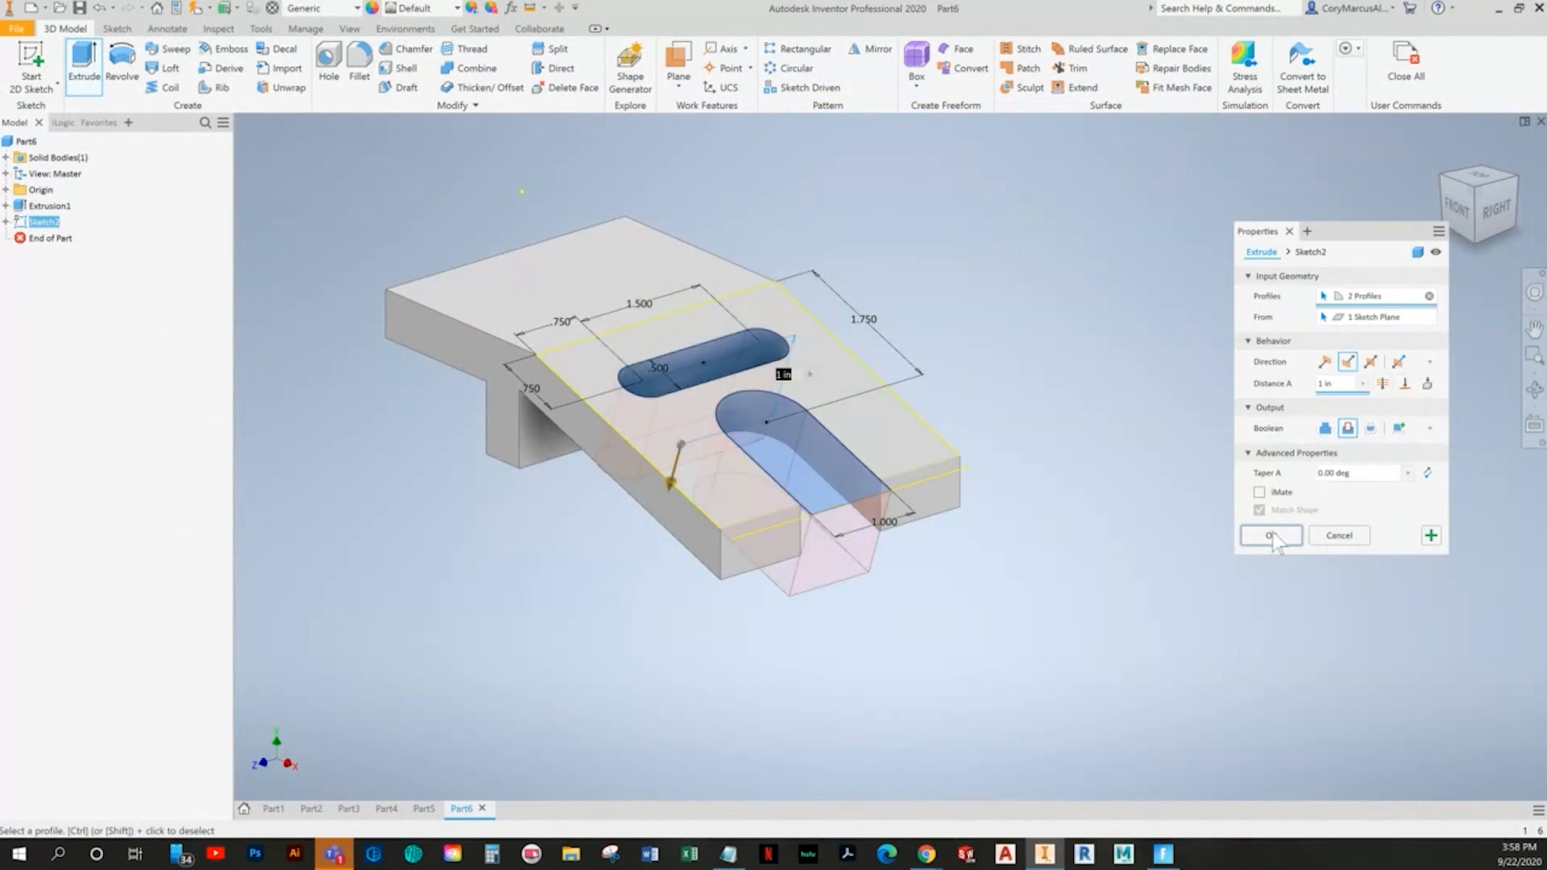
{"action": "left_click", "coordinate": [1383, 385]}
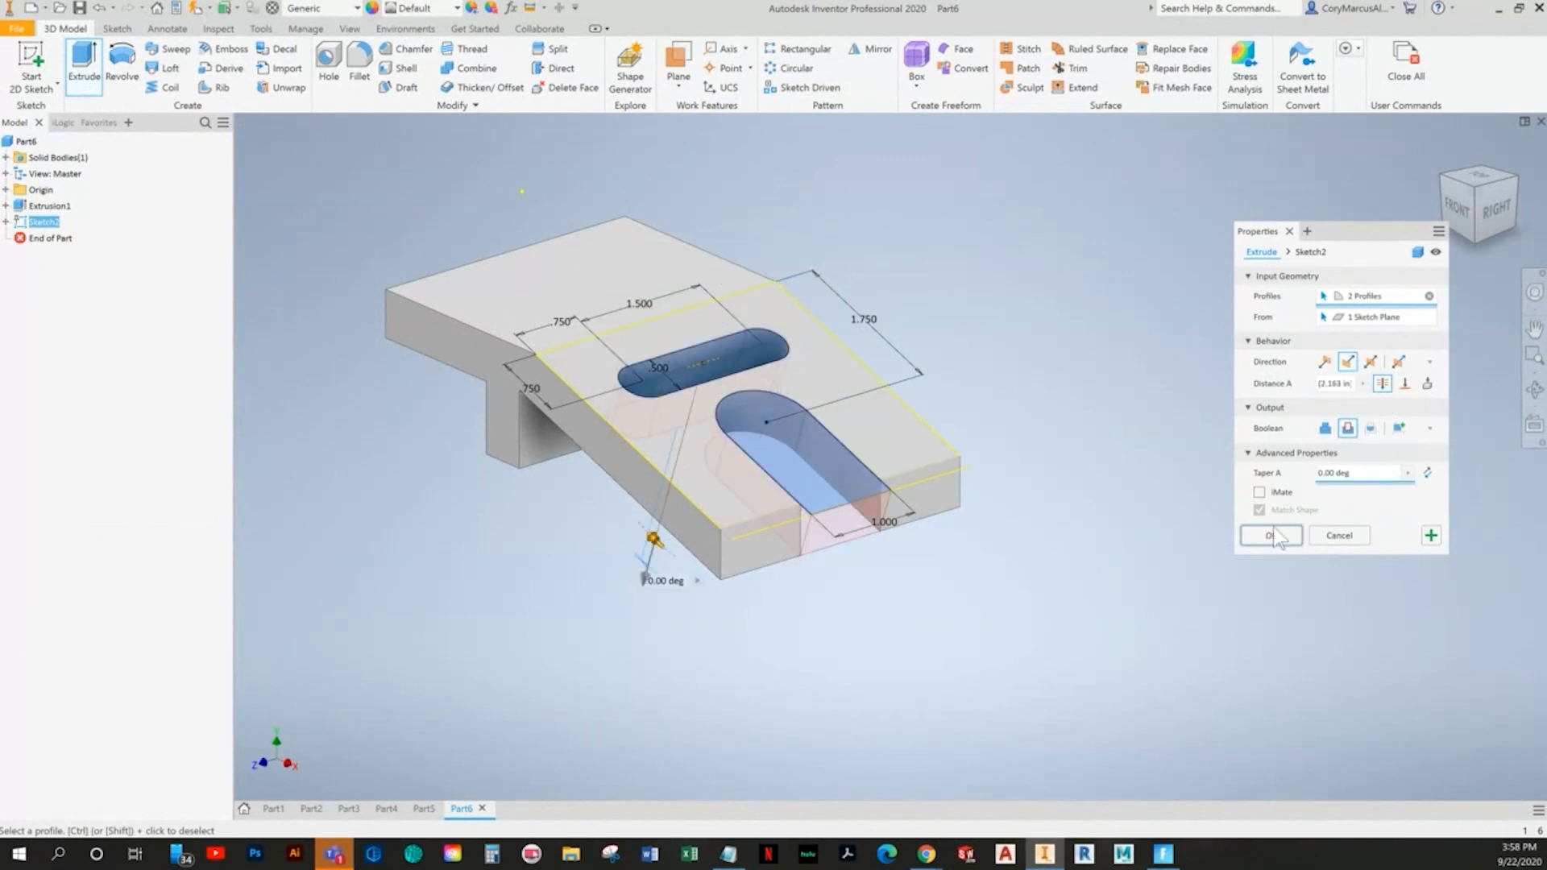
{"action": "left_click", "coordinate": [1274, 536]}
- Check the textbook drawing and start a sketch on the XZ plane for the two holes
{"action": "middle_click_drag", "start_coordinate": [1048, 596], "coordinate": [884, 610], "text": "shift"}
{"action": "key", "text": "alt+Tab"}
{"action": "key", "text": "alt+Tab"}
{"action": "left_click", "coordinate": [32, 64]}
{"action": "left_click", "coordinate": [7, 190]}
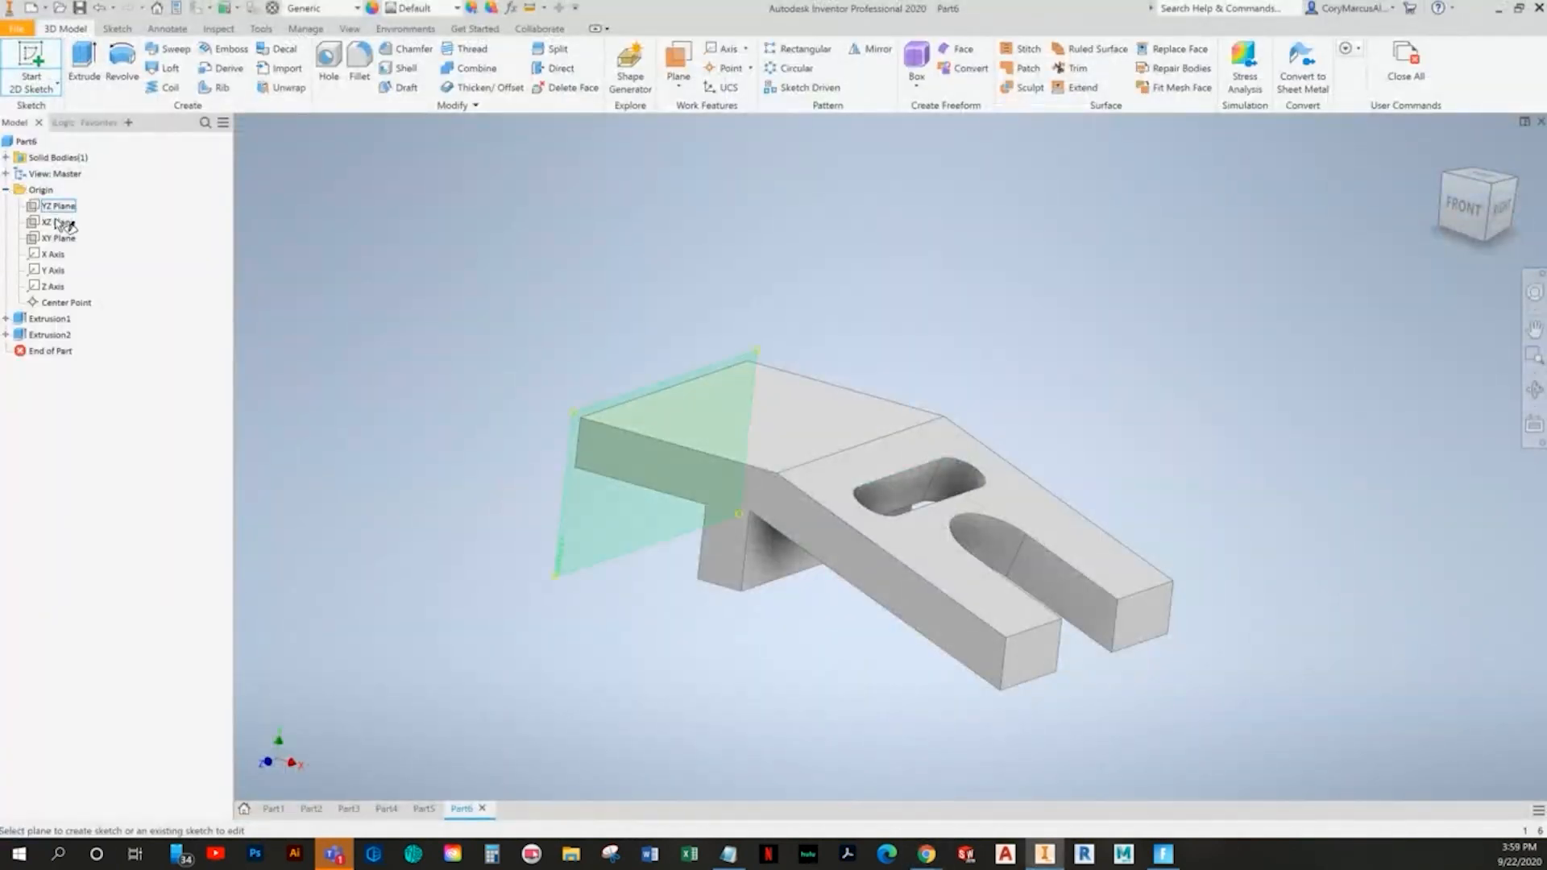
{"action": "left_click", "coordinate": [58, 221]}
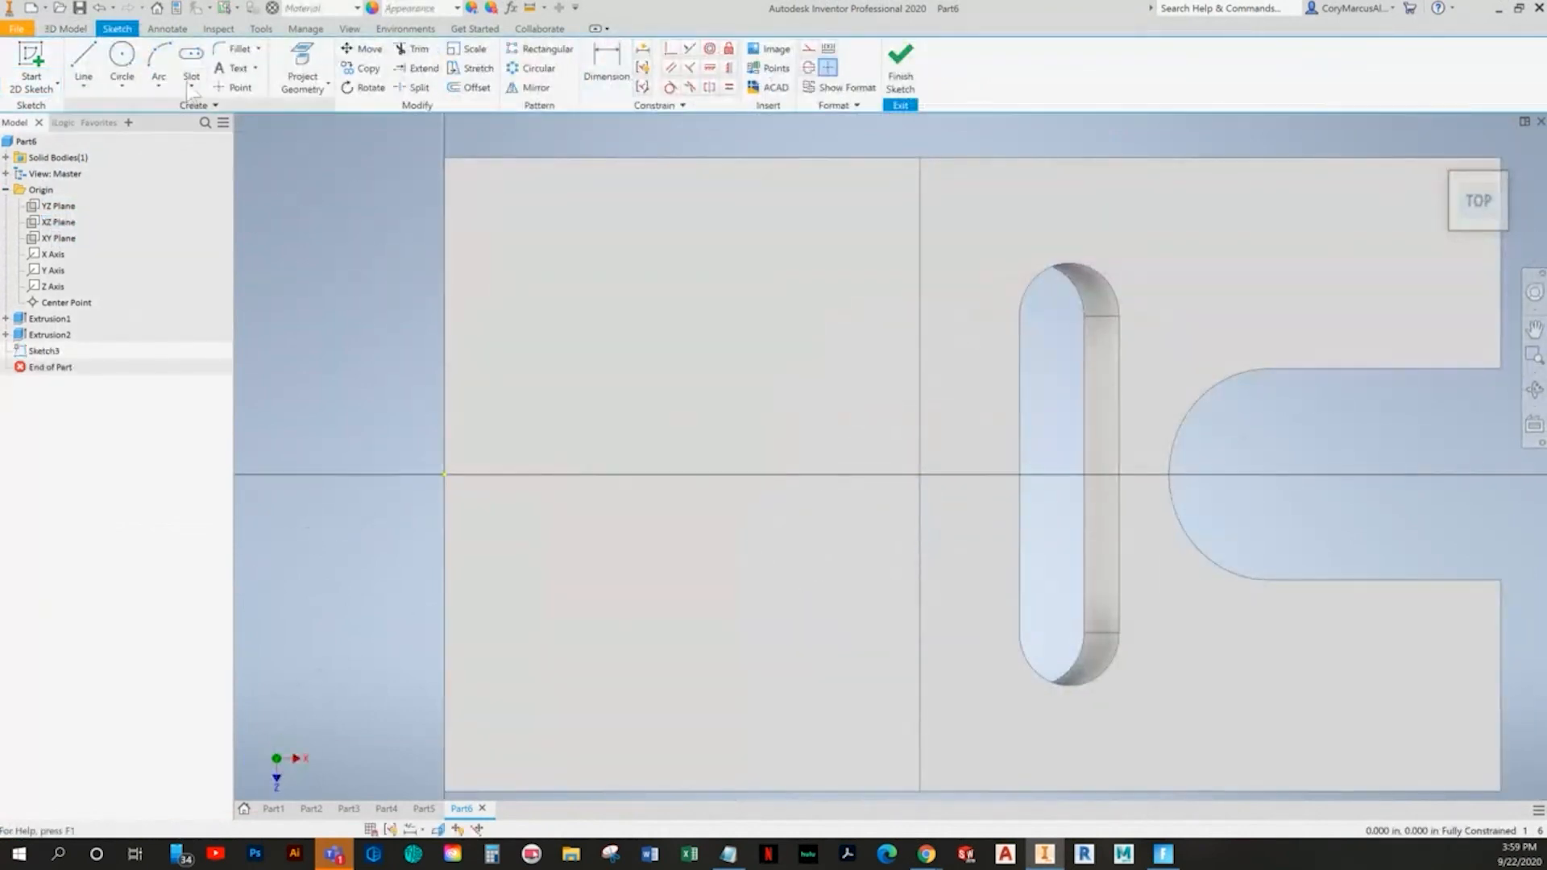
- Check the hole layout in the textbook and sketch two circles on the flat plate, one on each side of the centerline
{"action": "key", "text": "alt+Tab"}
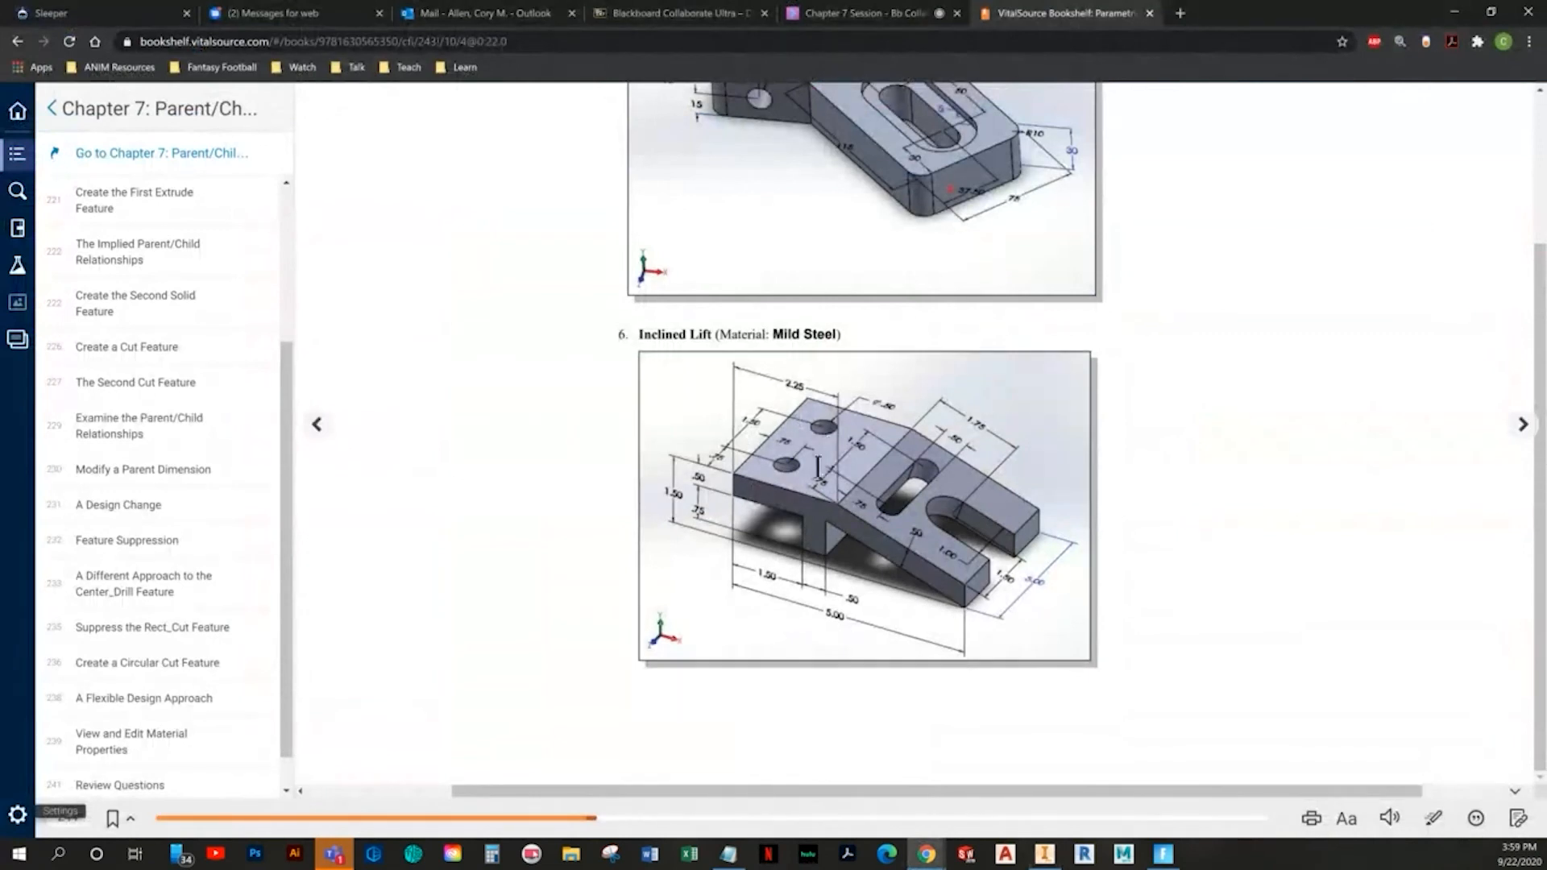
{"action": "key", "text": "alt+Tab"}
{"action": "middle_click_drag", "start_coordinate": [766, 570], "coordinate": [775, 439], "text": "shift"}
{"action": "left_click", "coordinate": [1499, 181]}
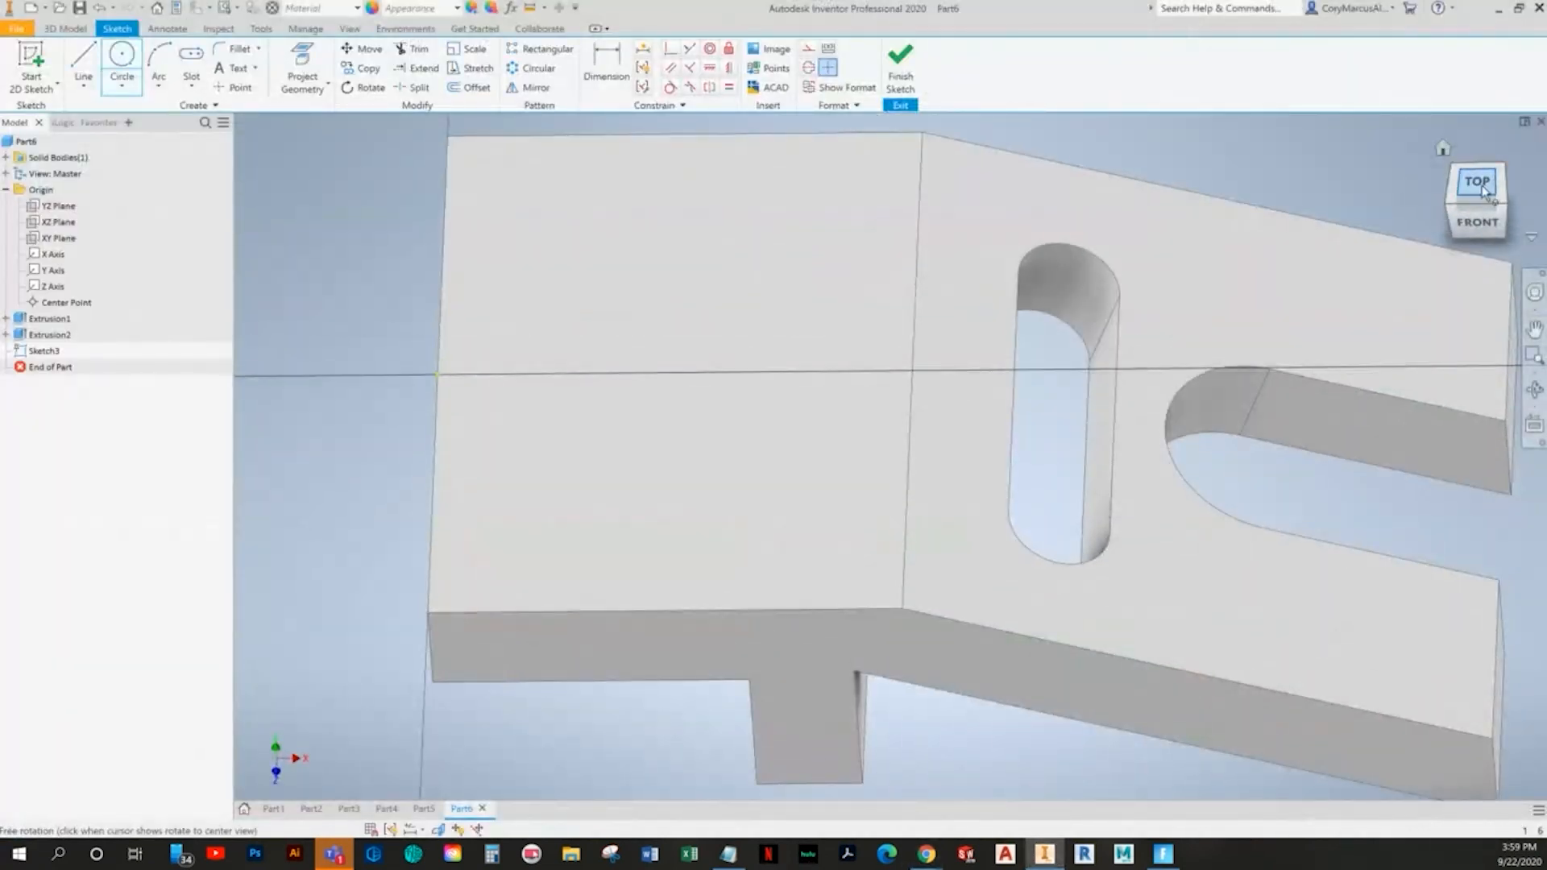
{"action": "key", "text": "alt+Tab"}
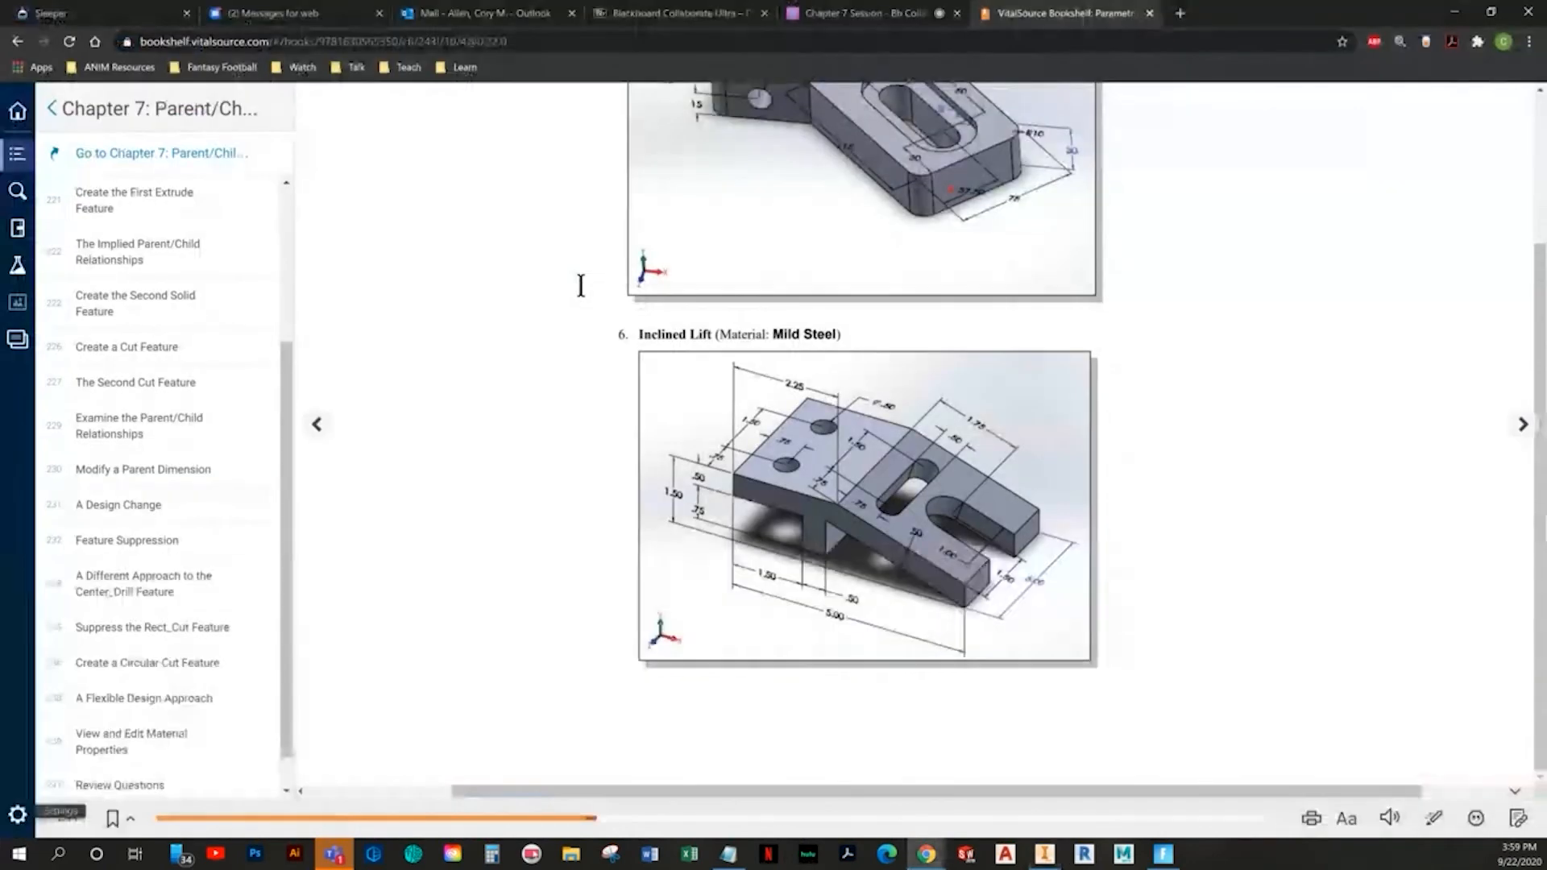
{"action": "key", "text": "alt+Tab"}
{"action": "left_click", "coordinate": [637, 233]}
{"action": "left_click", "coordinate": [601, 198]}
{"action": "left_click", "coordinate": [650, 598]}
{"action": "left_click", "coordinate": [709, 539]}
{"action": "key", "text": "Escape"}
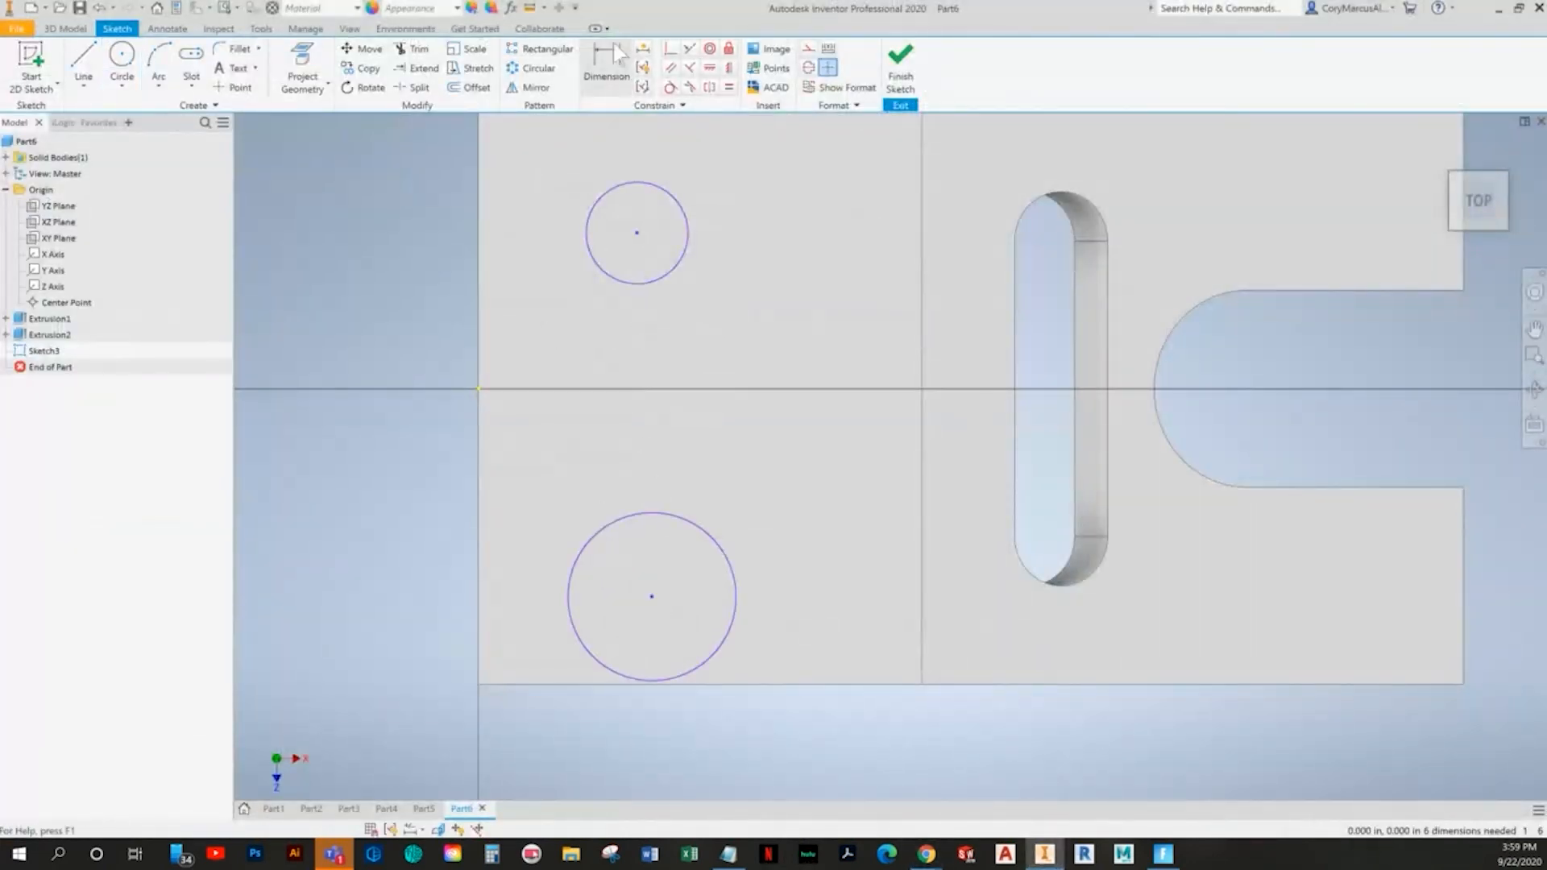
- Make the two hole circles the same size with an Equal constraint
{"action": "left_click", "coordinate": [728, 87]}
{"action": "left_click", "coordinate": [688, 242]}
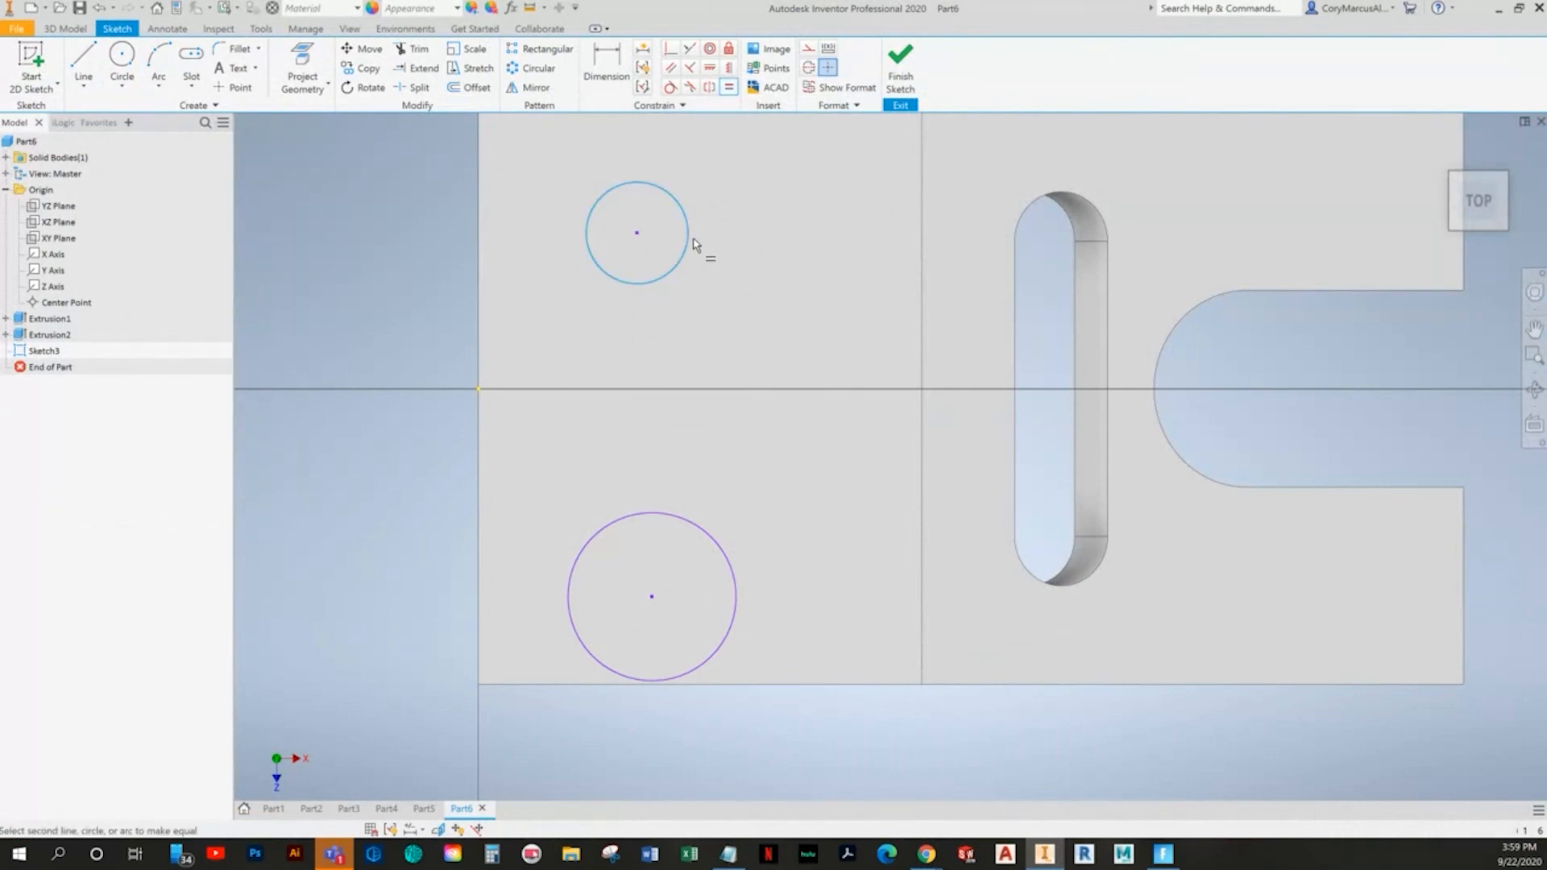
{"action": "left_click", "coordinate": [663, 526]}
{"action": "key", "text": "Escape"}
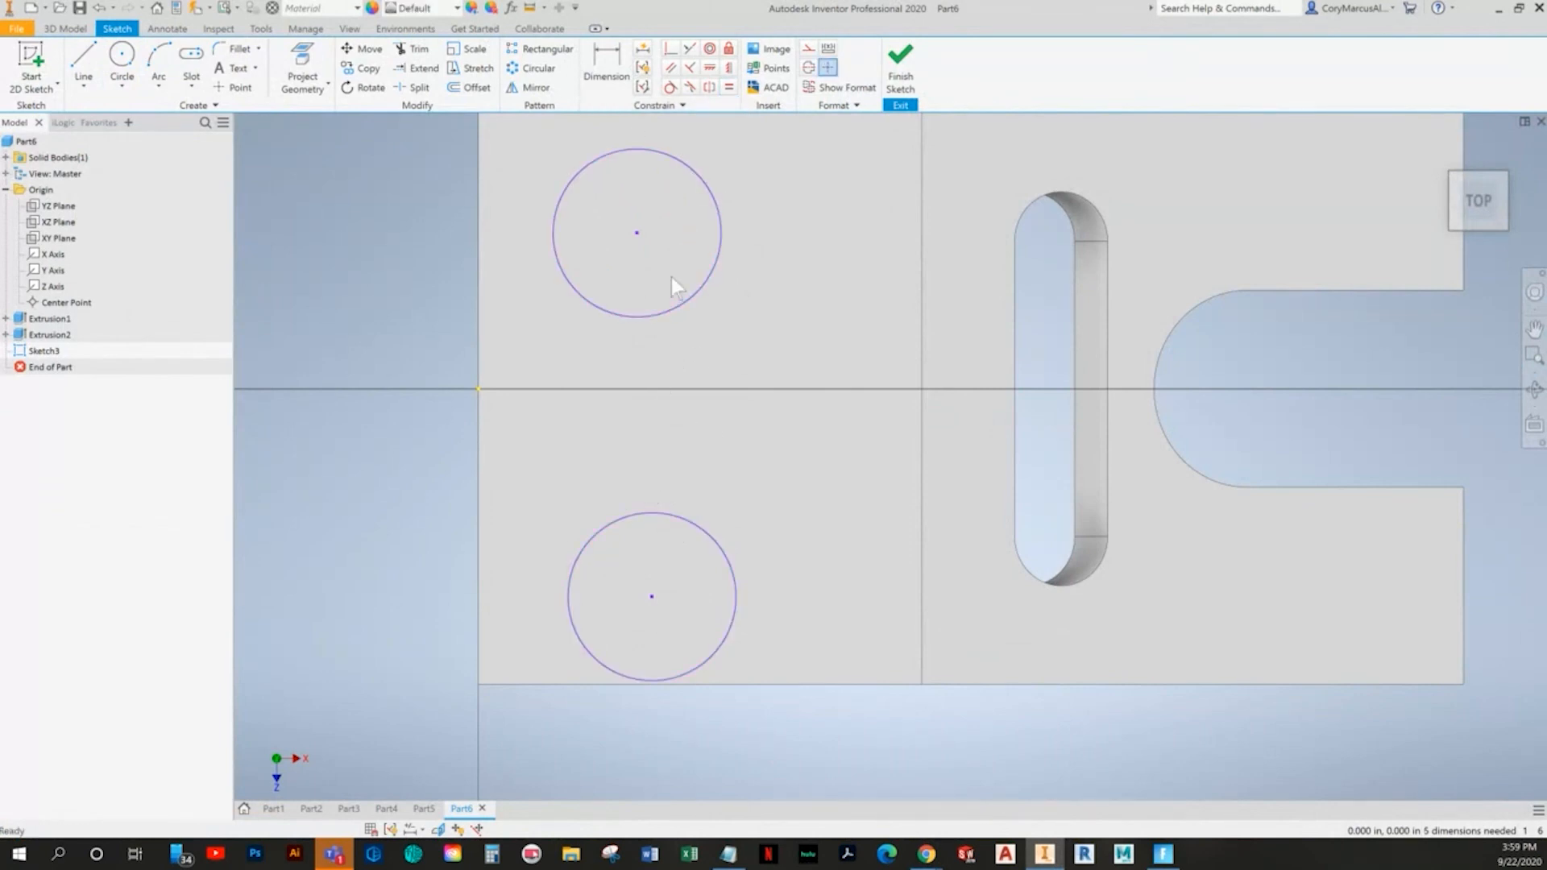
- Check the drawing and dimension the front circle's center 0.75 in from the plate's front edge
{"action": "scroll", "coordinate": [673, 311], "scroll_direction": "down", "scroll_amount": 4}
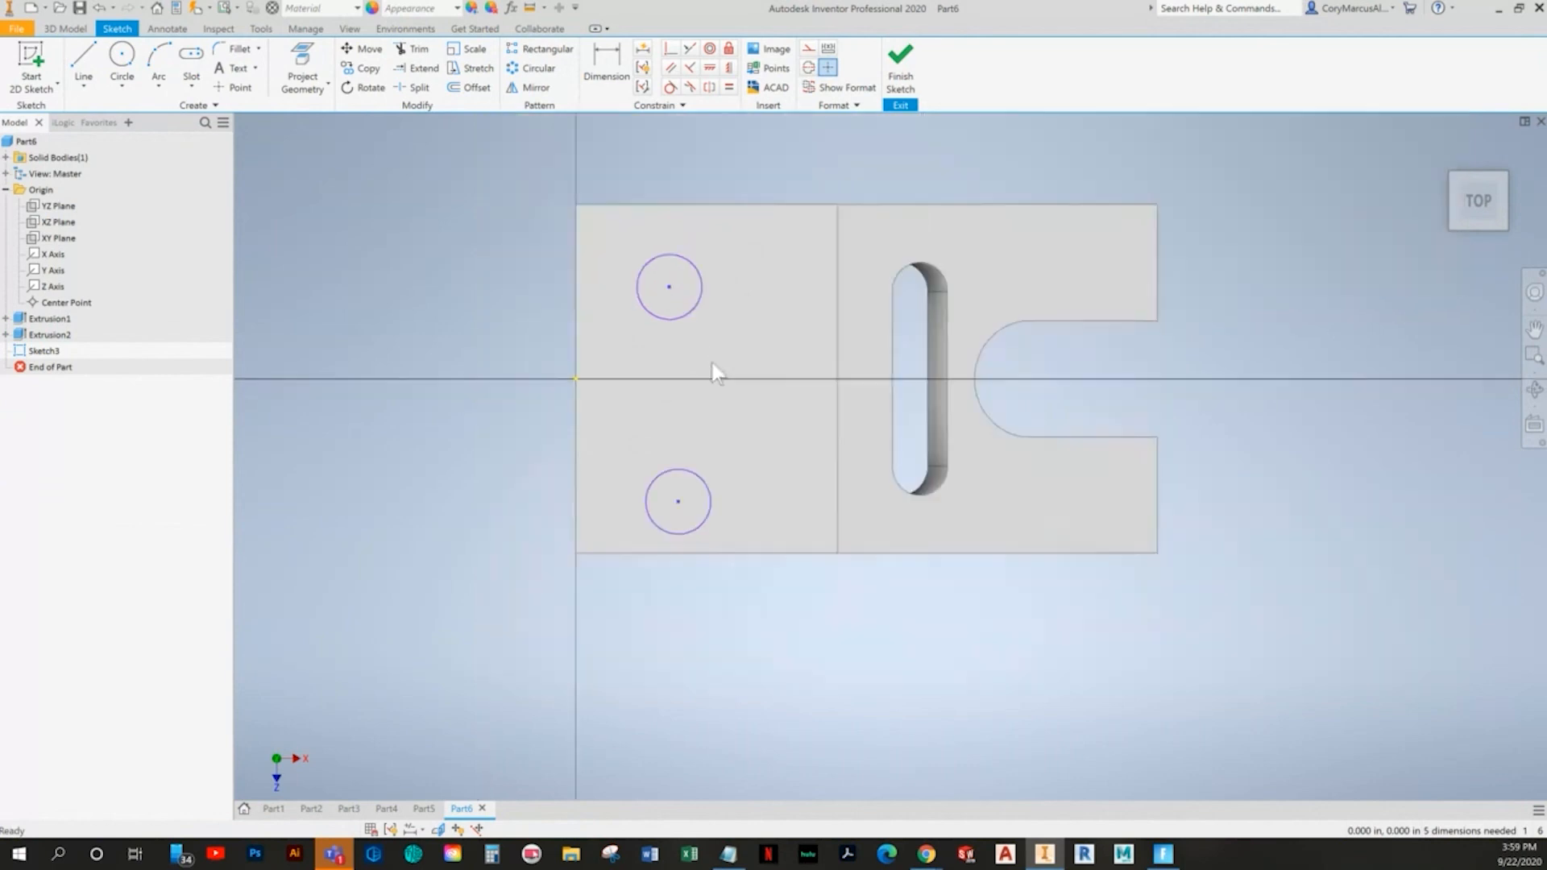
{"action": "key", "text": "alt+Tab"}
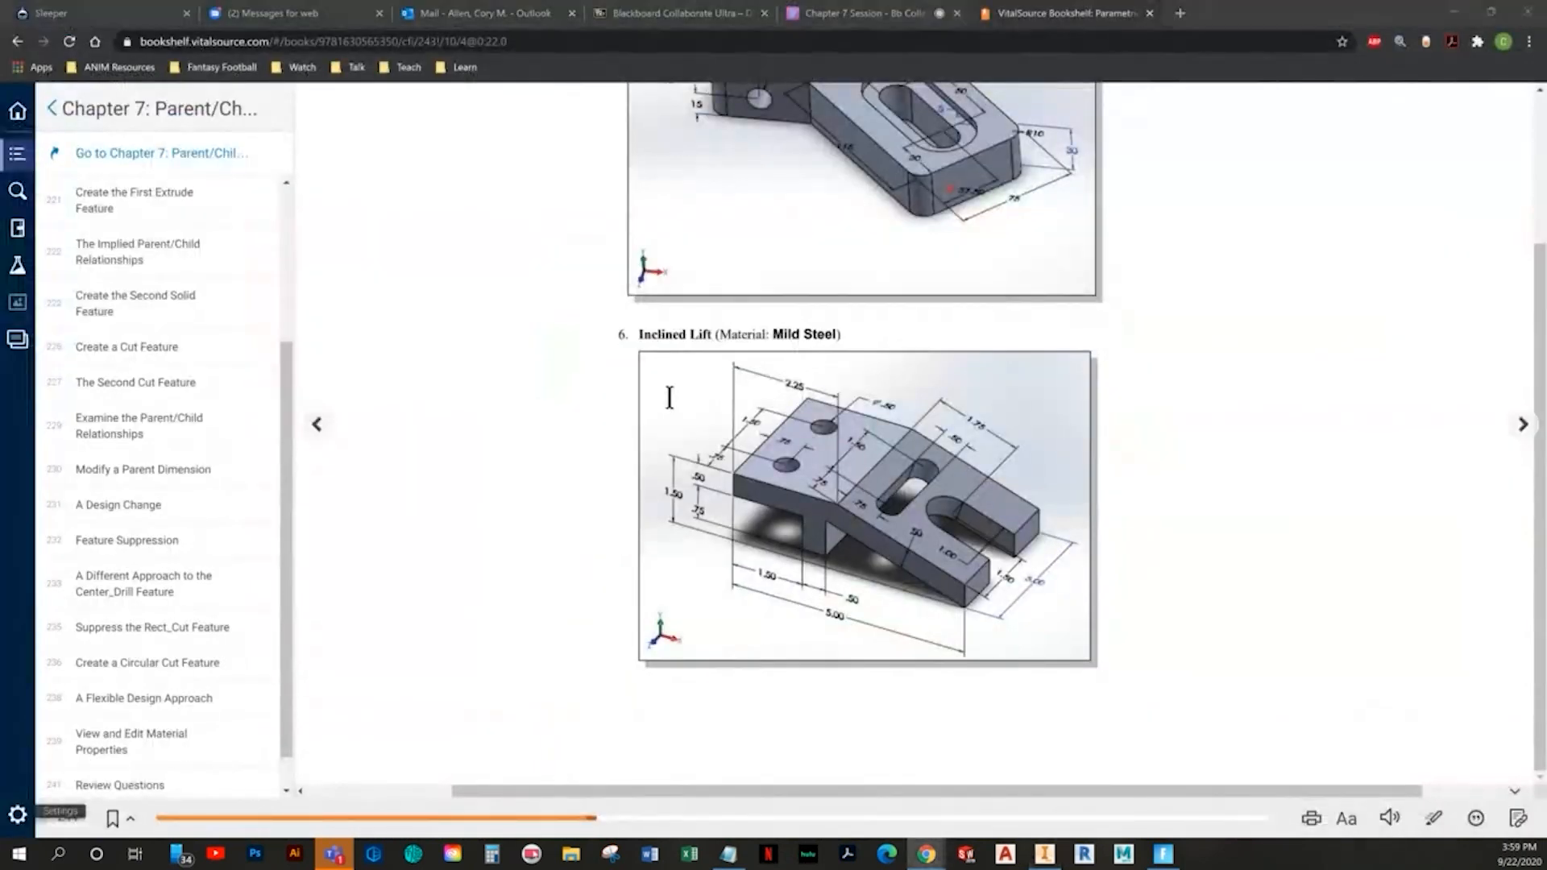
{"action": "key", "text": "alt+Tab"}
{"action": "key", "text": "d"}
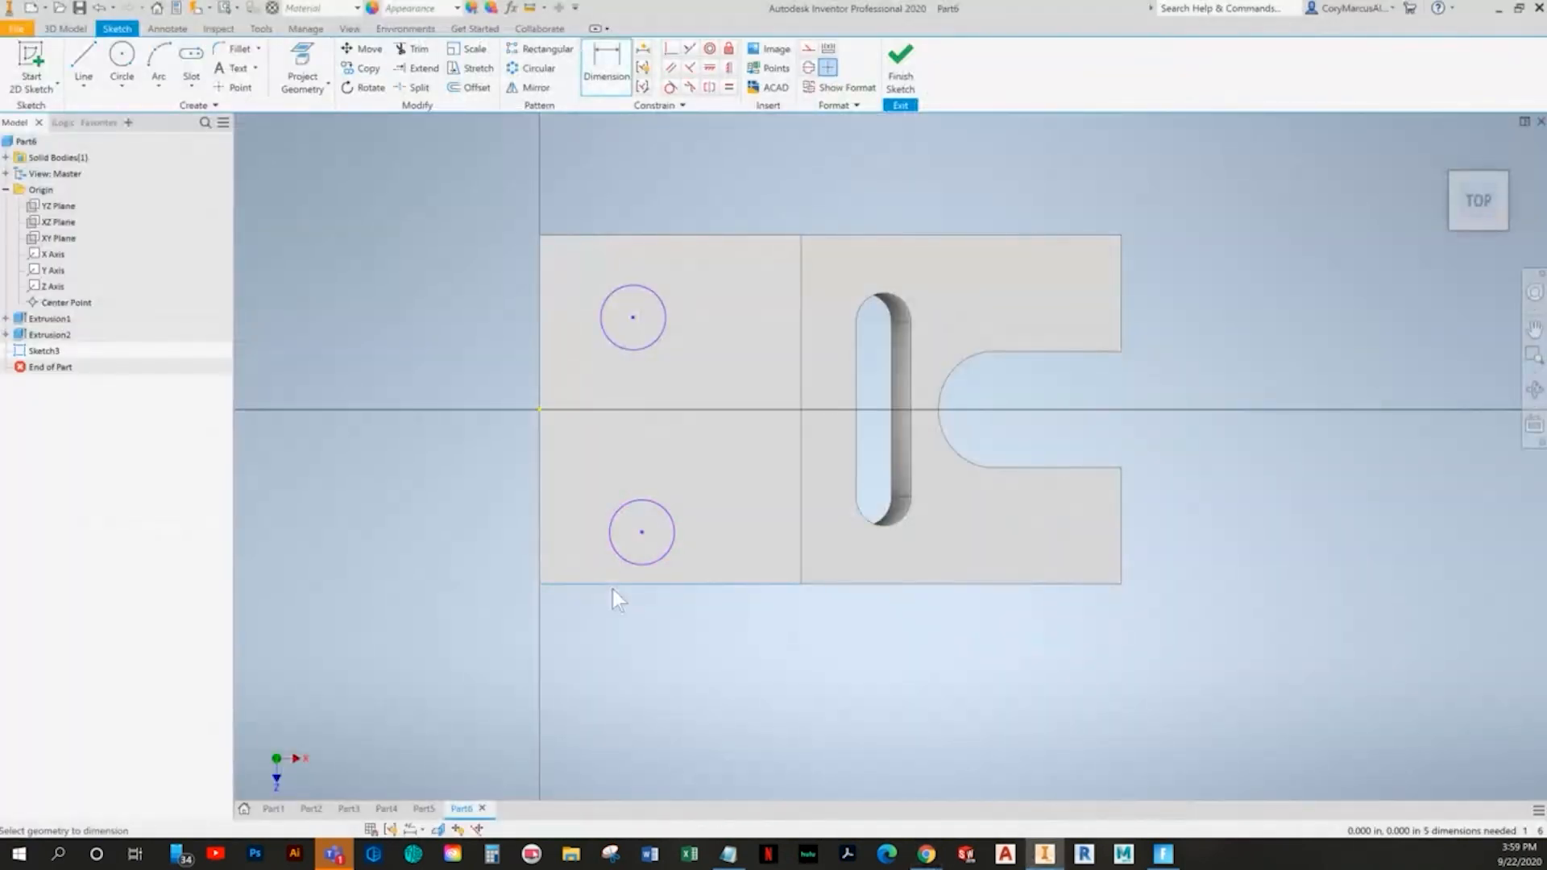
{"action": "left_click", "coordinate": [613, 587]}
{"action": "key", "text": "Return"}
{"action": "left_click", "coordinate": [477, 563]}
{"action": "type", "text": ".75"}
{"action": "key", "text": "Return"}
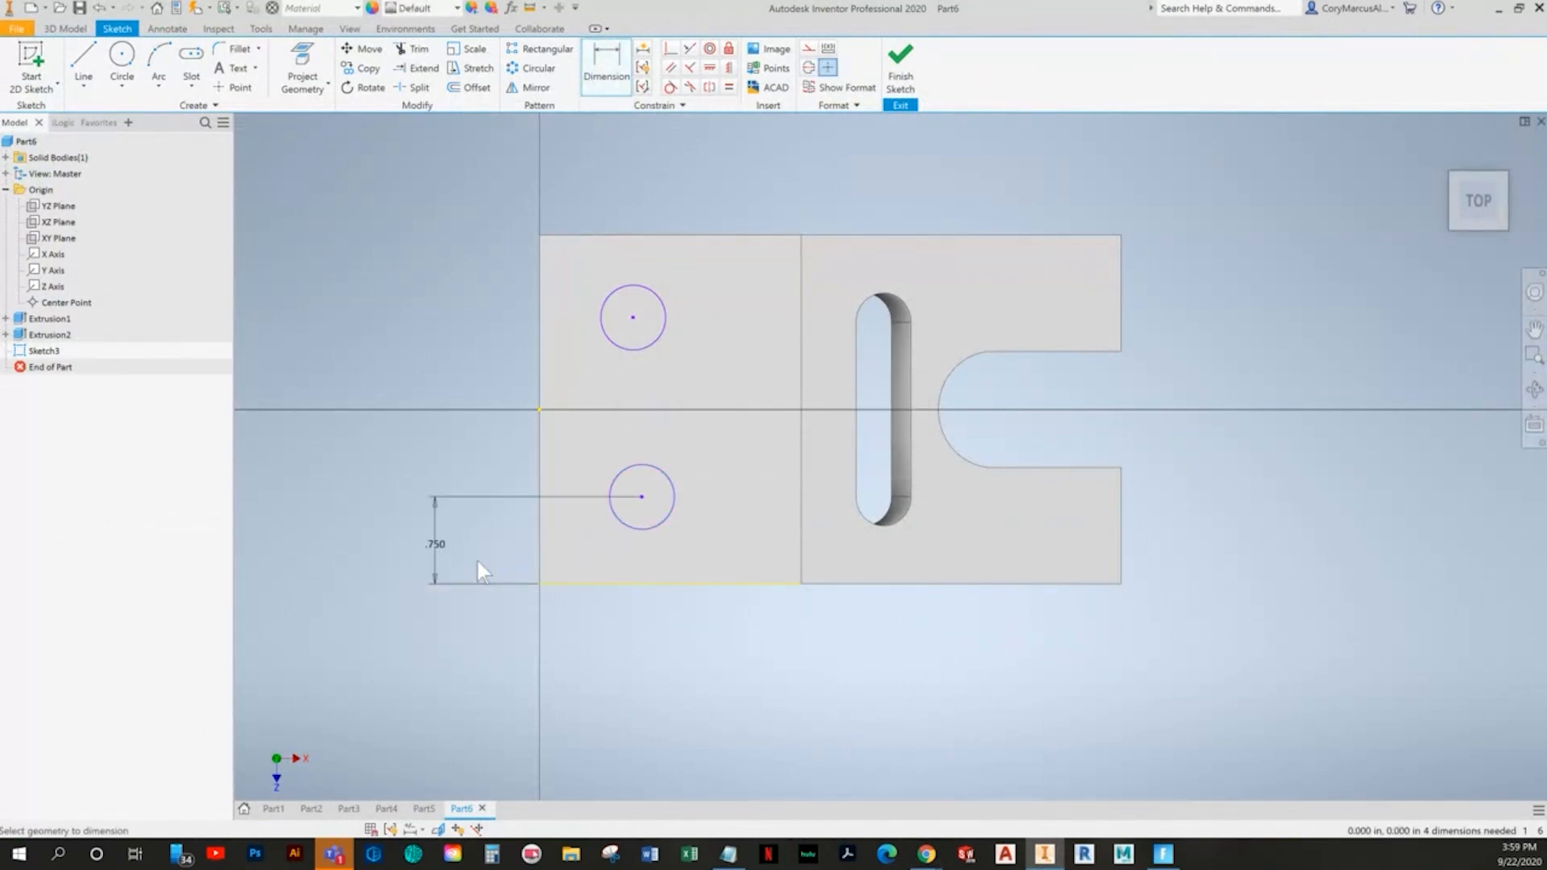
- Check the drawing again and dimension the spacing between the two circle centers as 1.5 in
{"action": "key", "text": "alt+Tab"}
{"action": "key", "text": "alt+Tab"}
{"action": "key", "text": "d"}
{"action": "left_click", "coordinate": [620, 493]}
{"action": "left_click", "coordinate": [617, 337]}
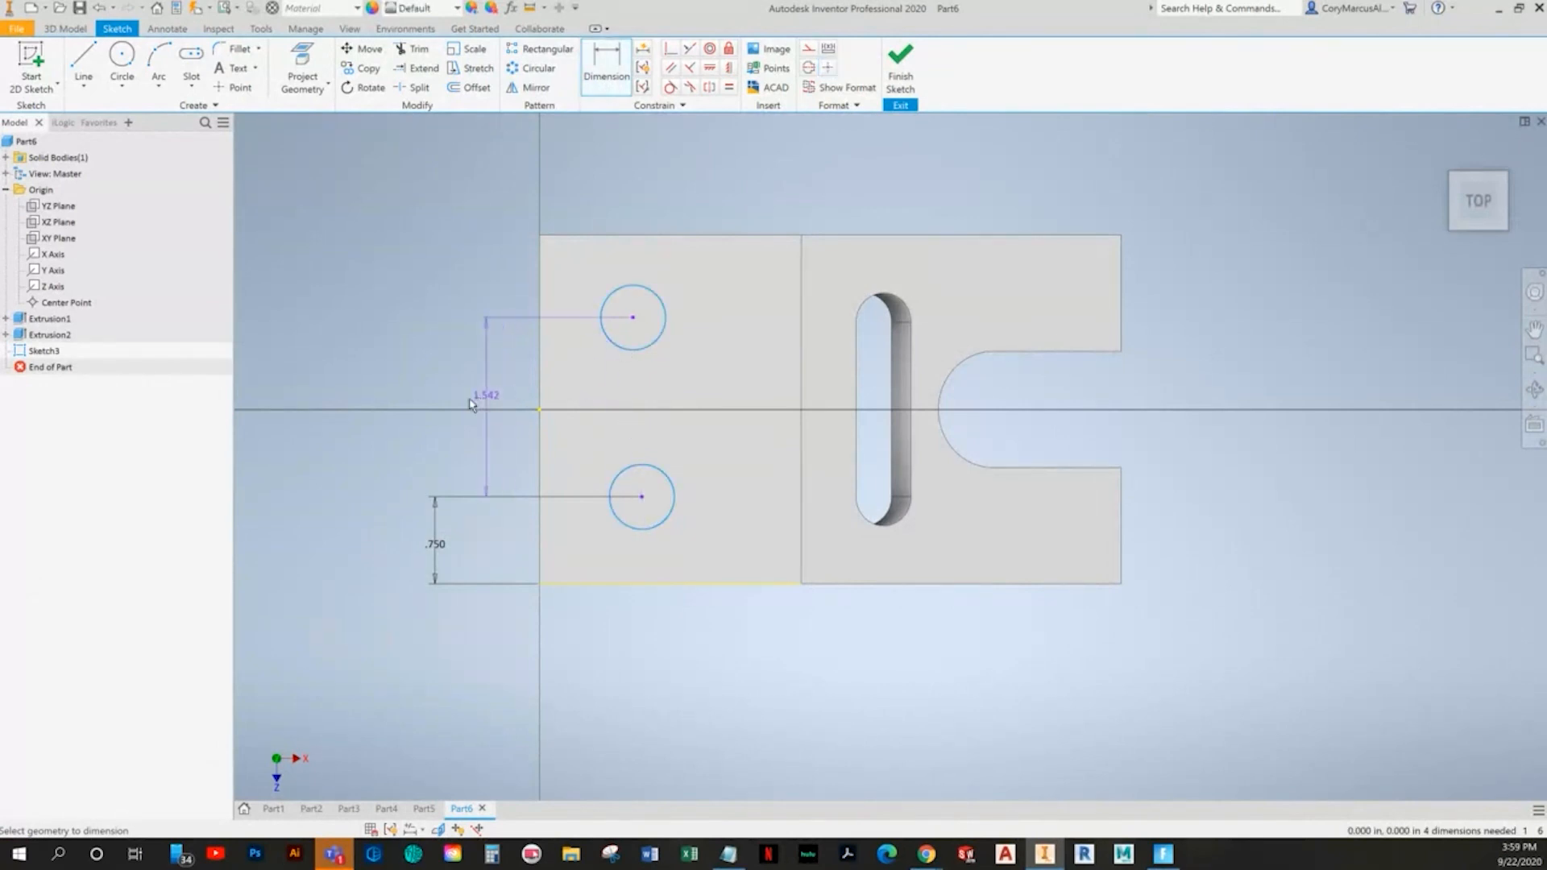
{"action": "left_click", "coordinate": [463, 410]}
{"action": "type", "text": "1.5"}
{"action": "key", "text": "Return"}
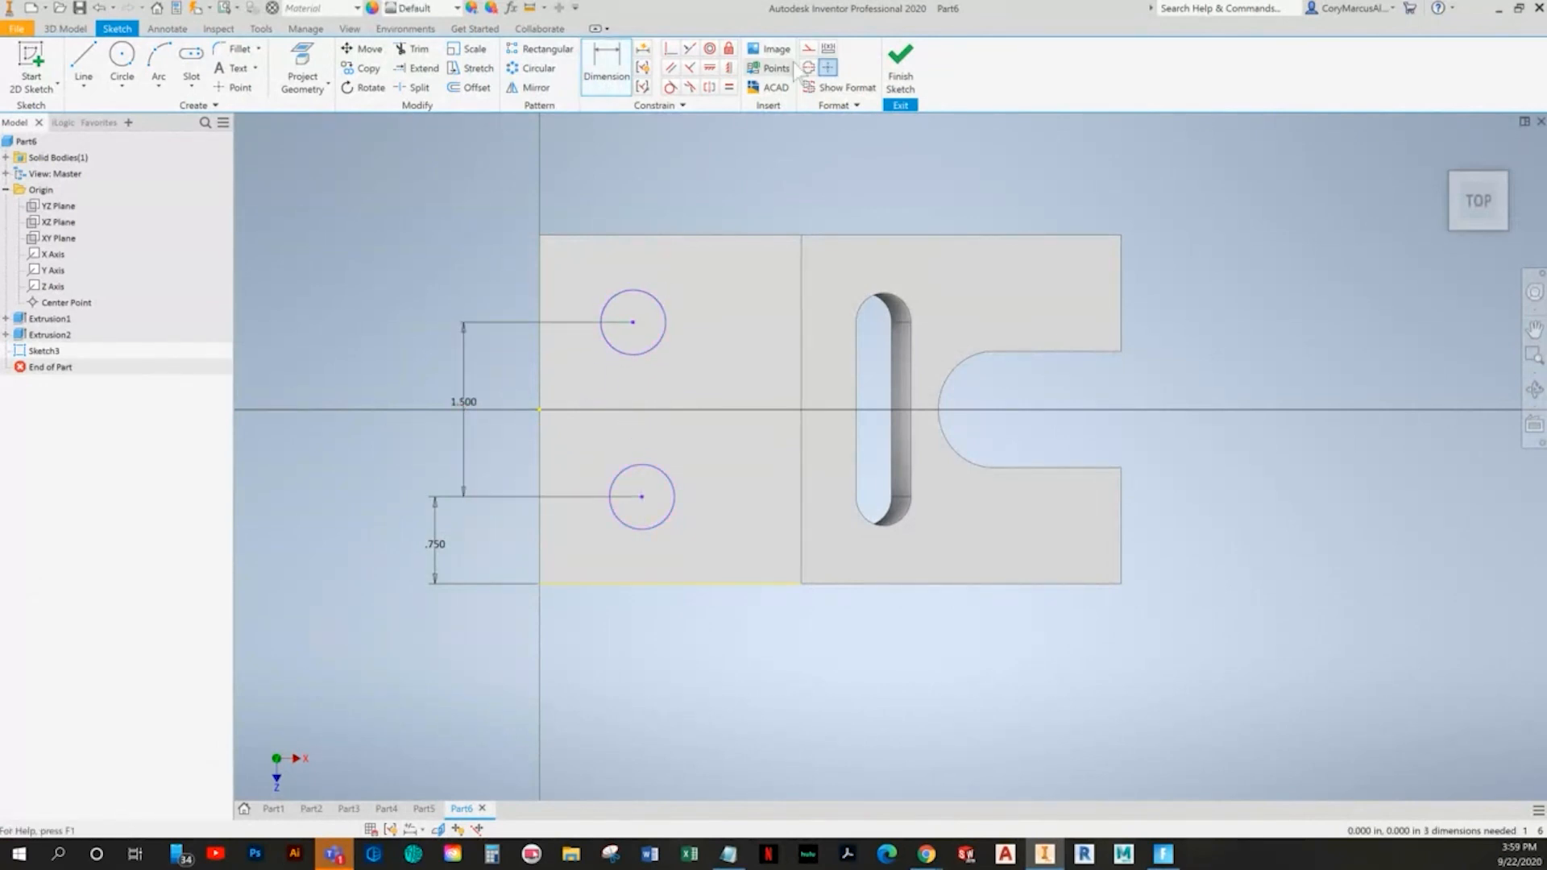
- Align the two circle centers with a Vertical constraint
{"action": "left_click", "coordinate": [728, 69]}
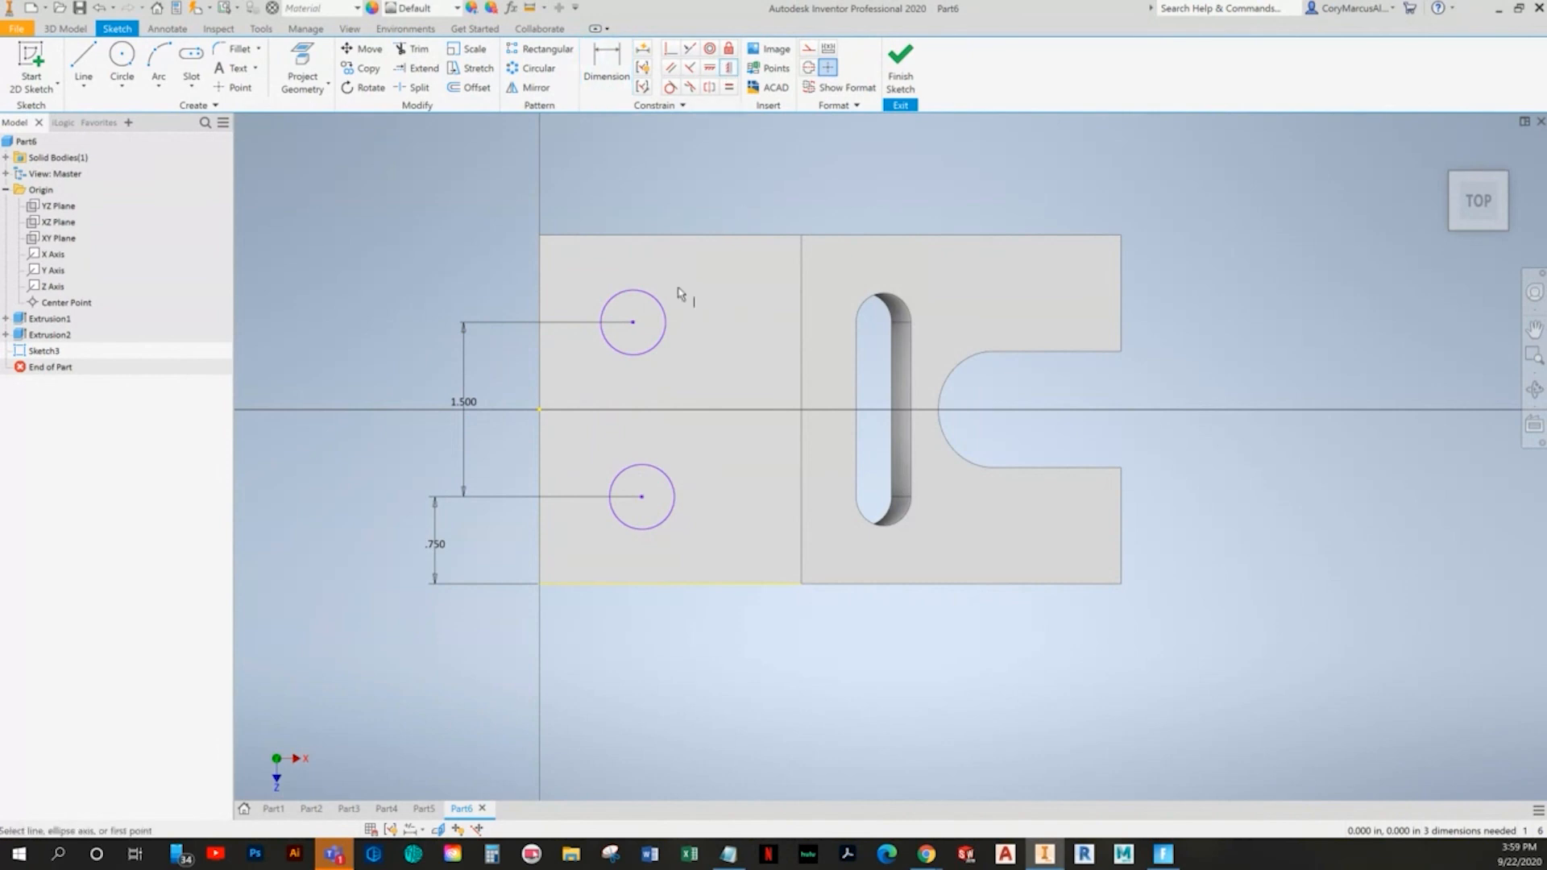
{"action": "left_click", "coordinate": [633, 323]}
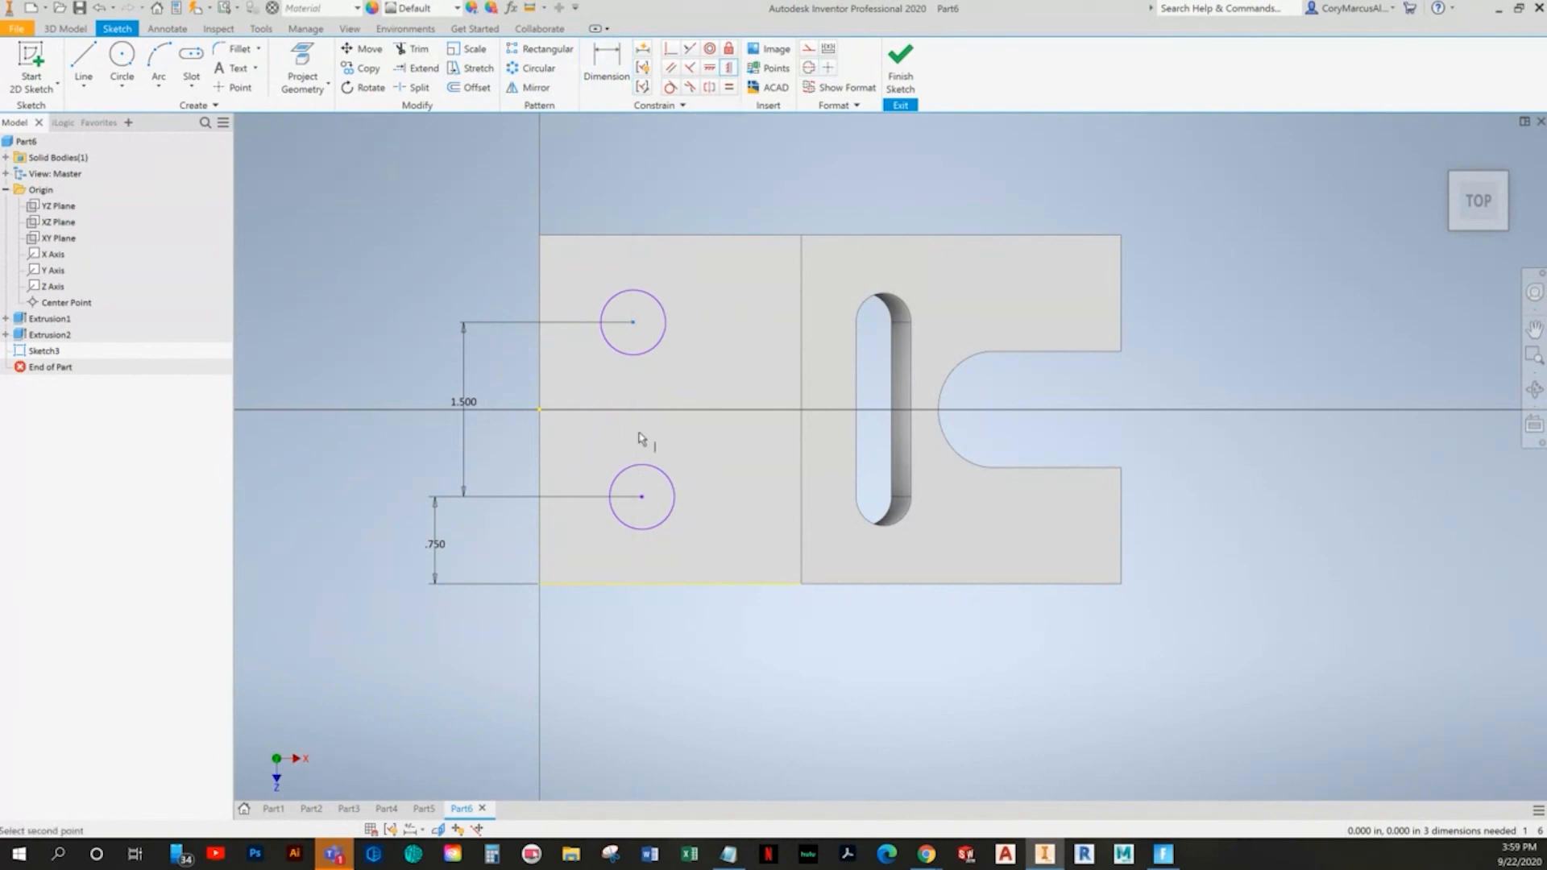
{"action": "left_click", "coordinate": [641, 497]}
- Dimension the rear circle's diameter as 0.5 in, as given in the textbook drawing
{"action": "left_click", "coordinate": [606, 65]}
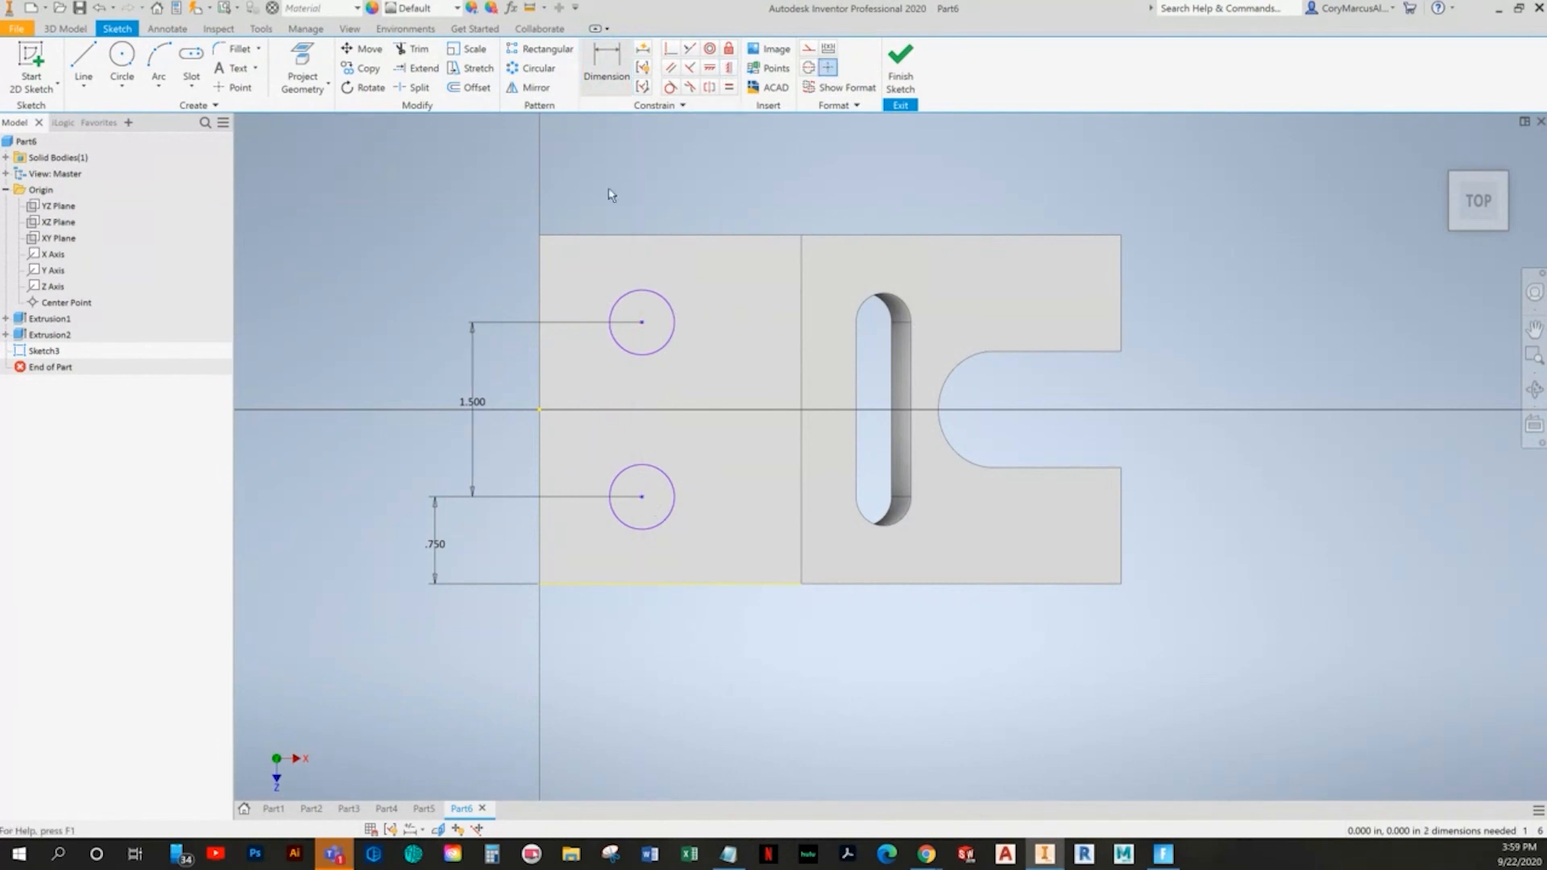
{"action": "left_click", "coordinate": [625, 300]}
{"action": "left_click", "coordinate": [448, 262]}
{"action": "key", "text": "alt+Tab"}
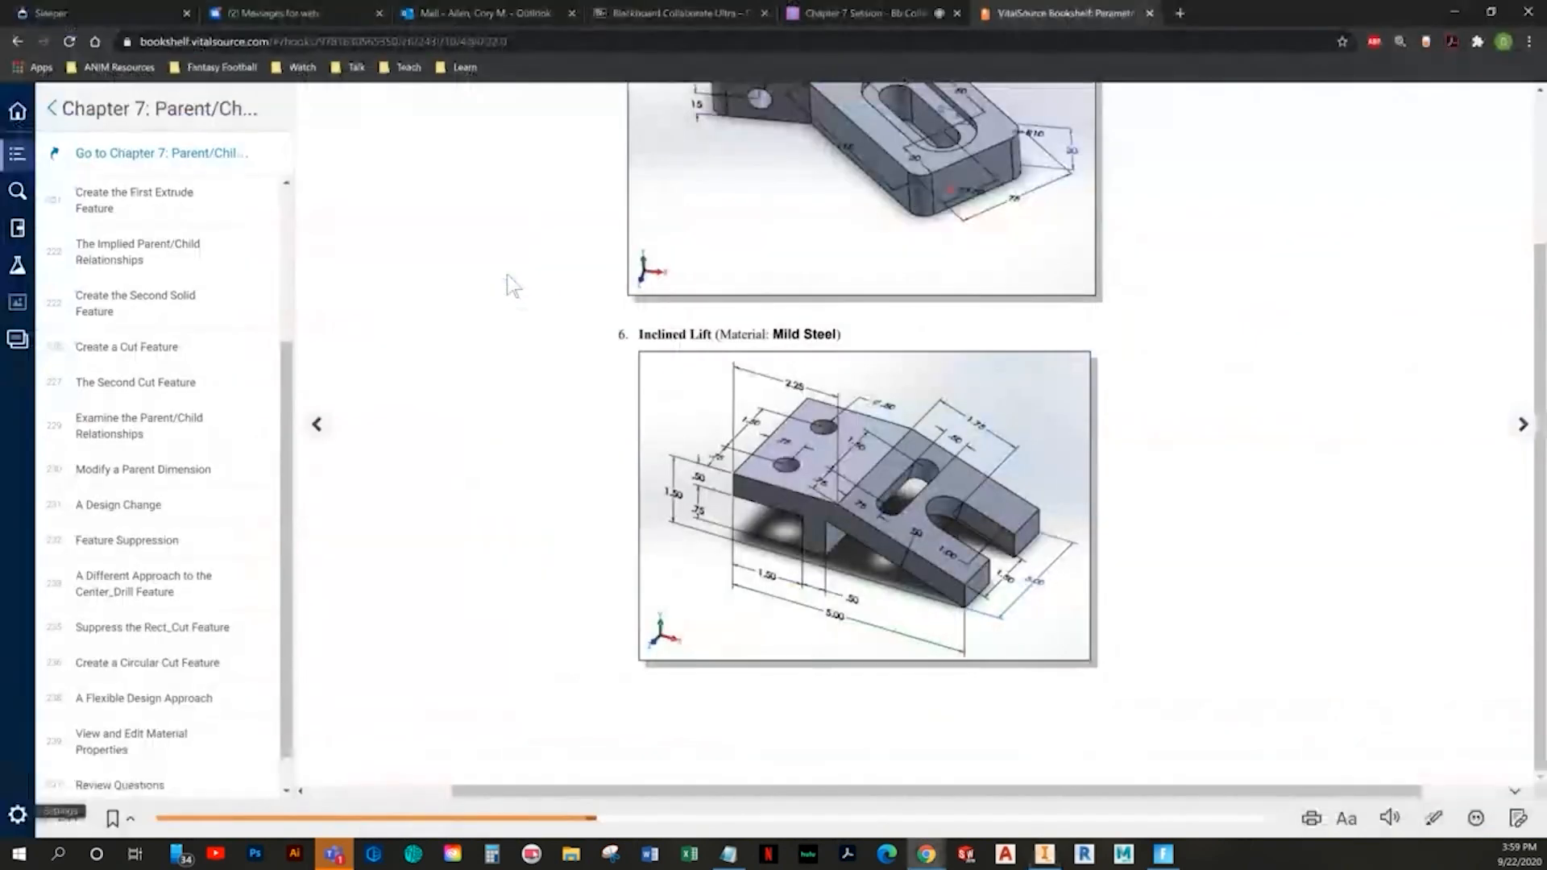
{"action": "key", "text": "alt+Tab"}
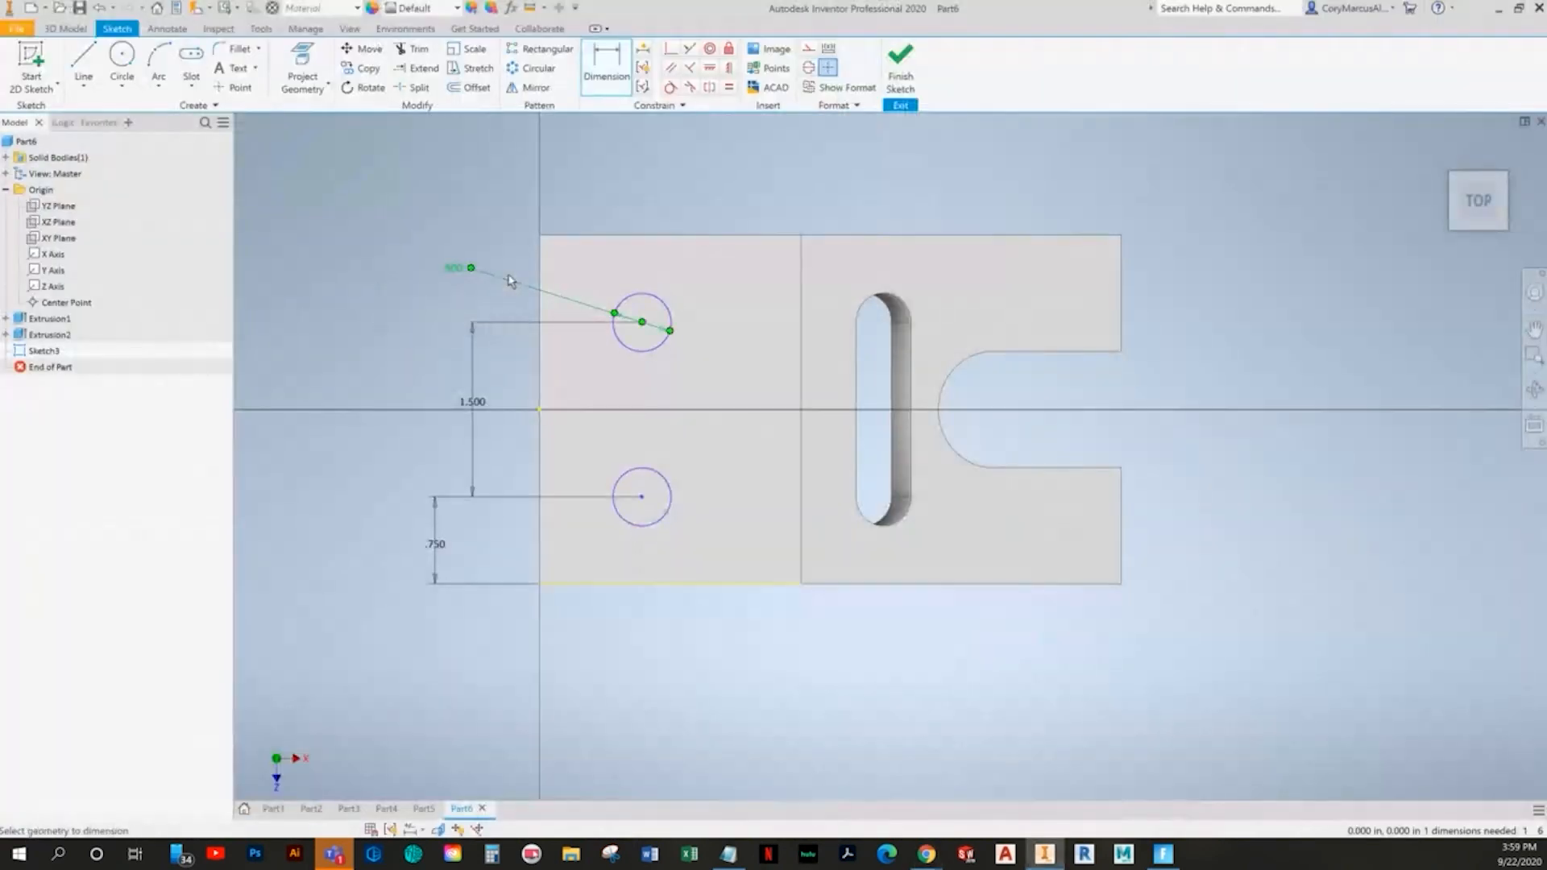
- Dimension the rear circle's center 0.75 in from the flat plate's outer end edge as in the drawing, and finish the sketch
{"action": "key", "text": "alt+Tab"}
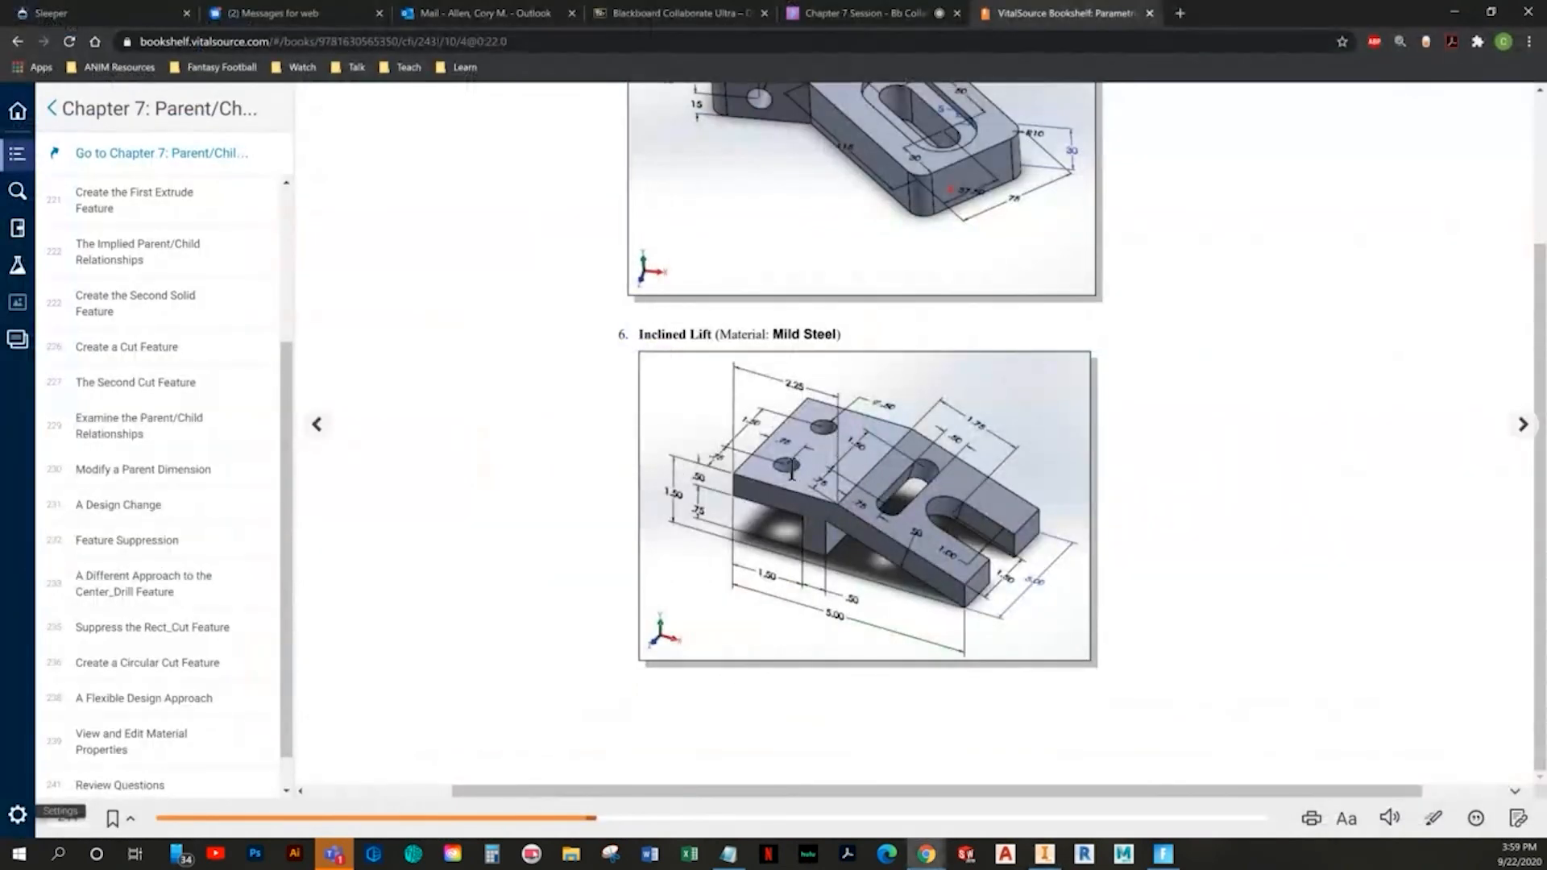
{"action": "key", "text": "alt+Tab"}
{"action": "left_click", "coordinate": [637, 299]}
{"action": "left_click", "coordinate": [539, 275]}
{"action": "left_click", "coordinate": [594, 196]}
{"action": "type", "text": ".75"}
{"action": "key", "text": "Return"}
{"action": "left_click", "coordinate": [900, 76]}
- Extrude both circles as a cut down through the flat plate and return to the home view
{"action": "left_click", "coordinate": [84, 65]}
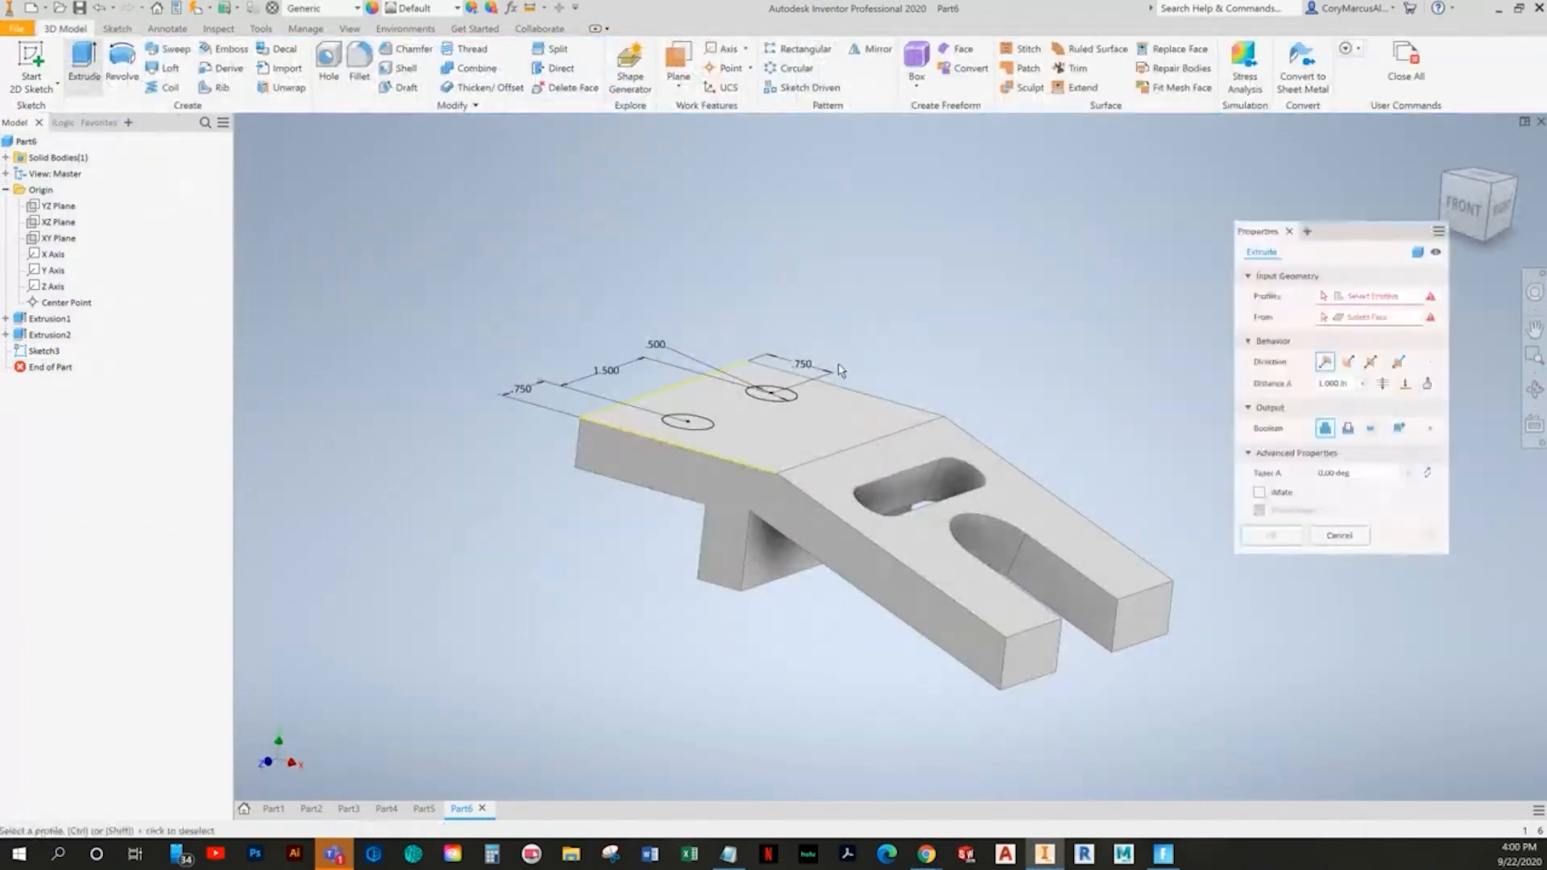
{"action": "scroll", "coordinate": [686, 425], "scroll_direction": "up", "scroll_amount": 3}
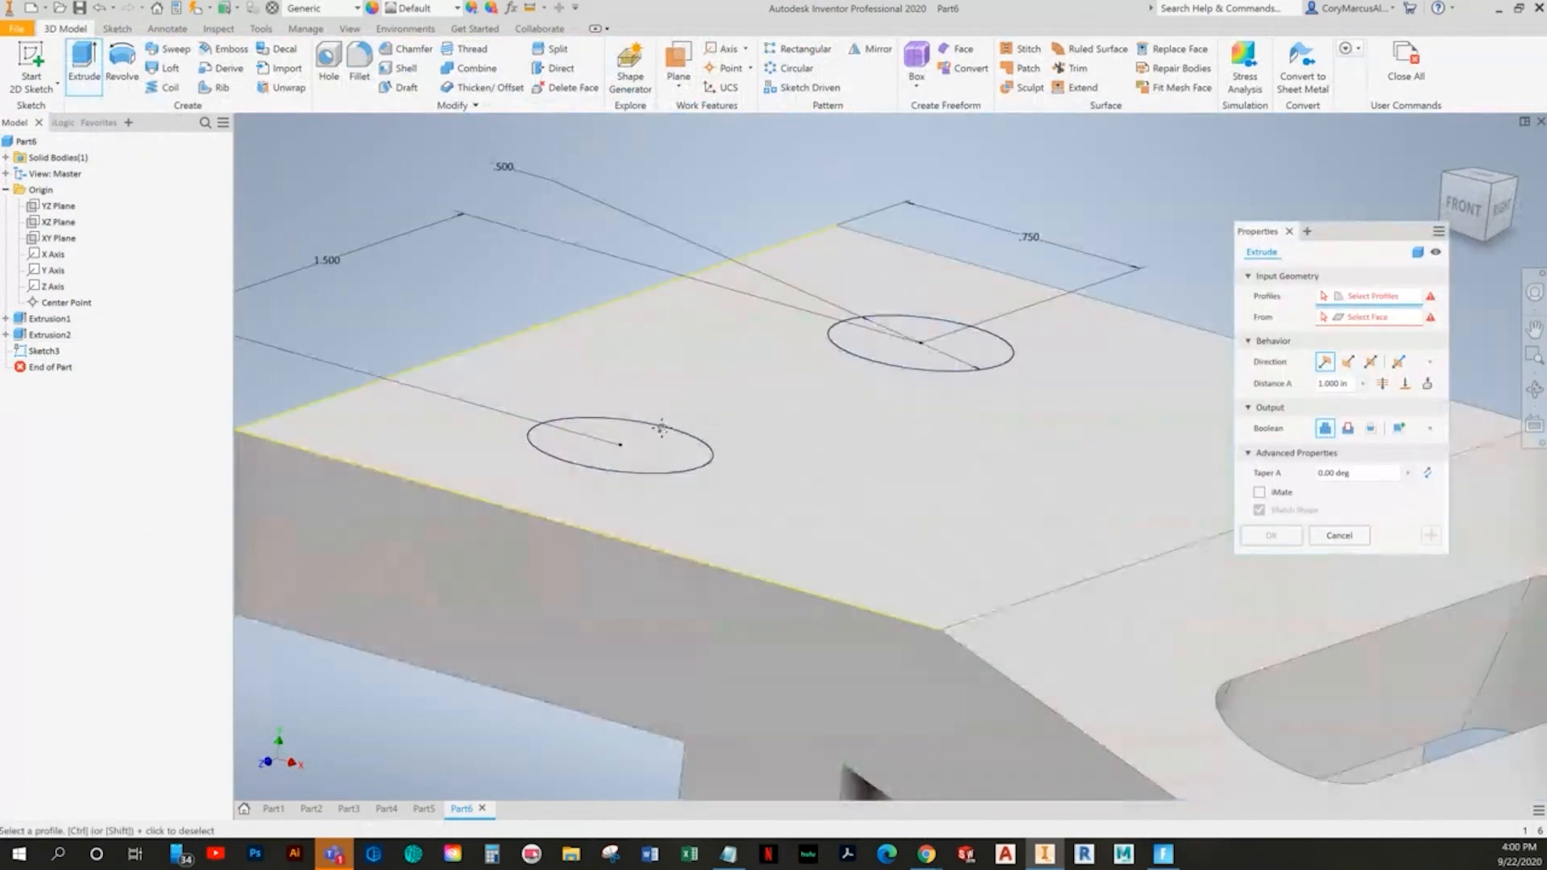
{"action": "scroll", "coordinate": [669, 427], "scroll_direction": "up", "scroll_amount": 2}
{"action": "left_click", "coordinate": [814, 375]}
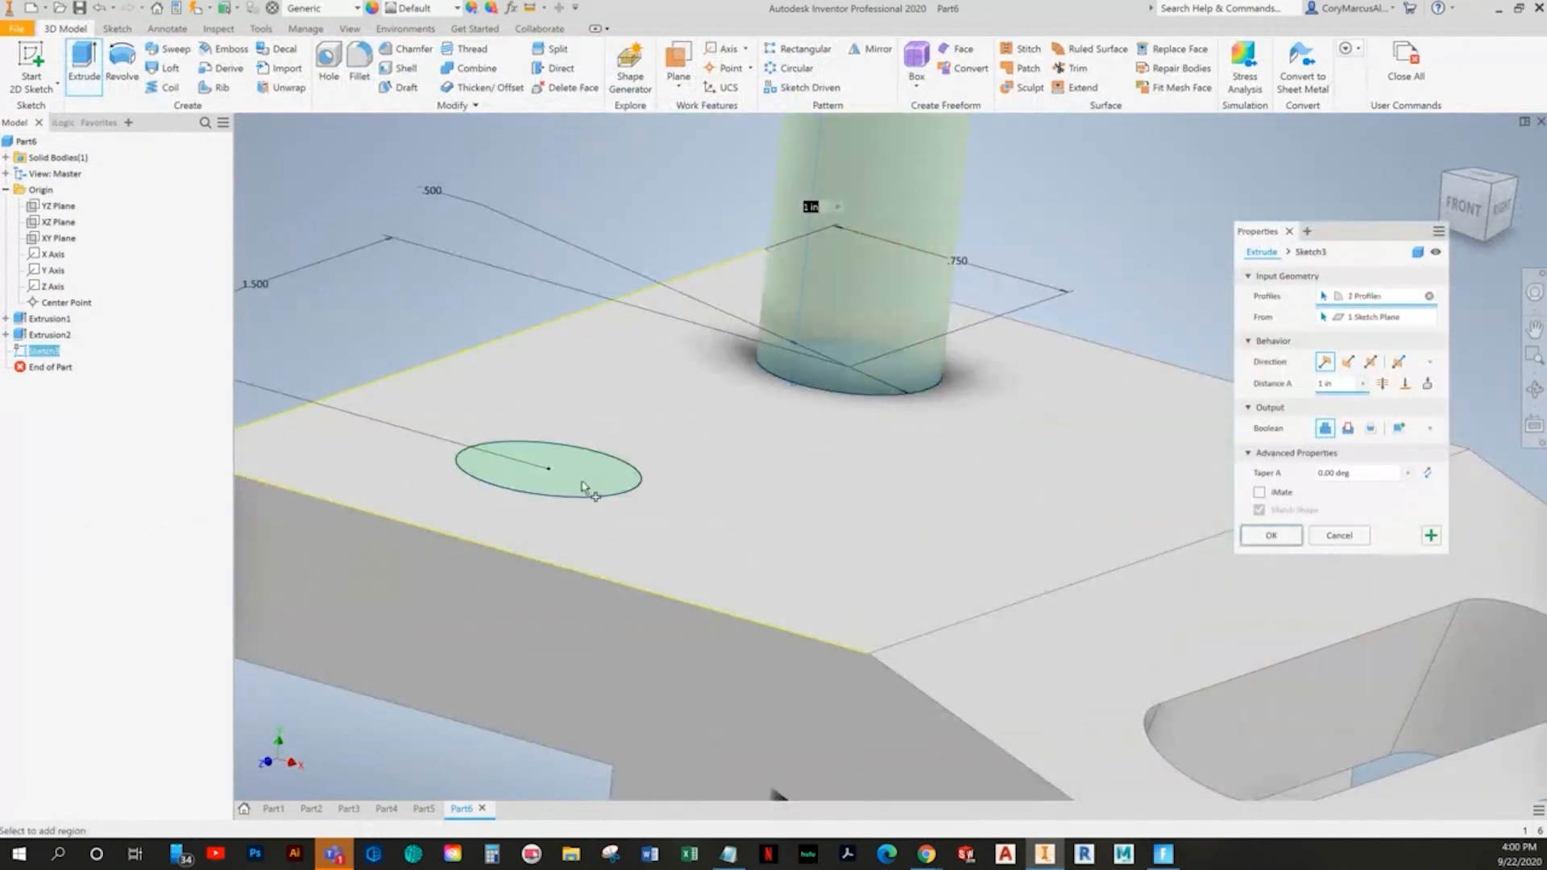
{"action": "left_click", "coordinate": [587, 491]}
{"action": "left_click", "coordinate": [1347, 428]}
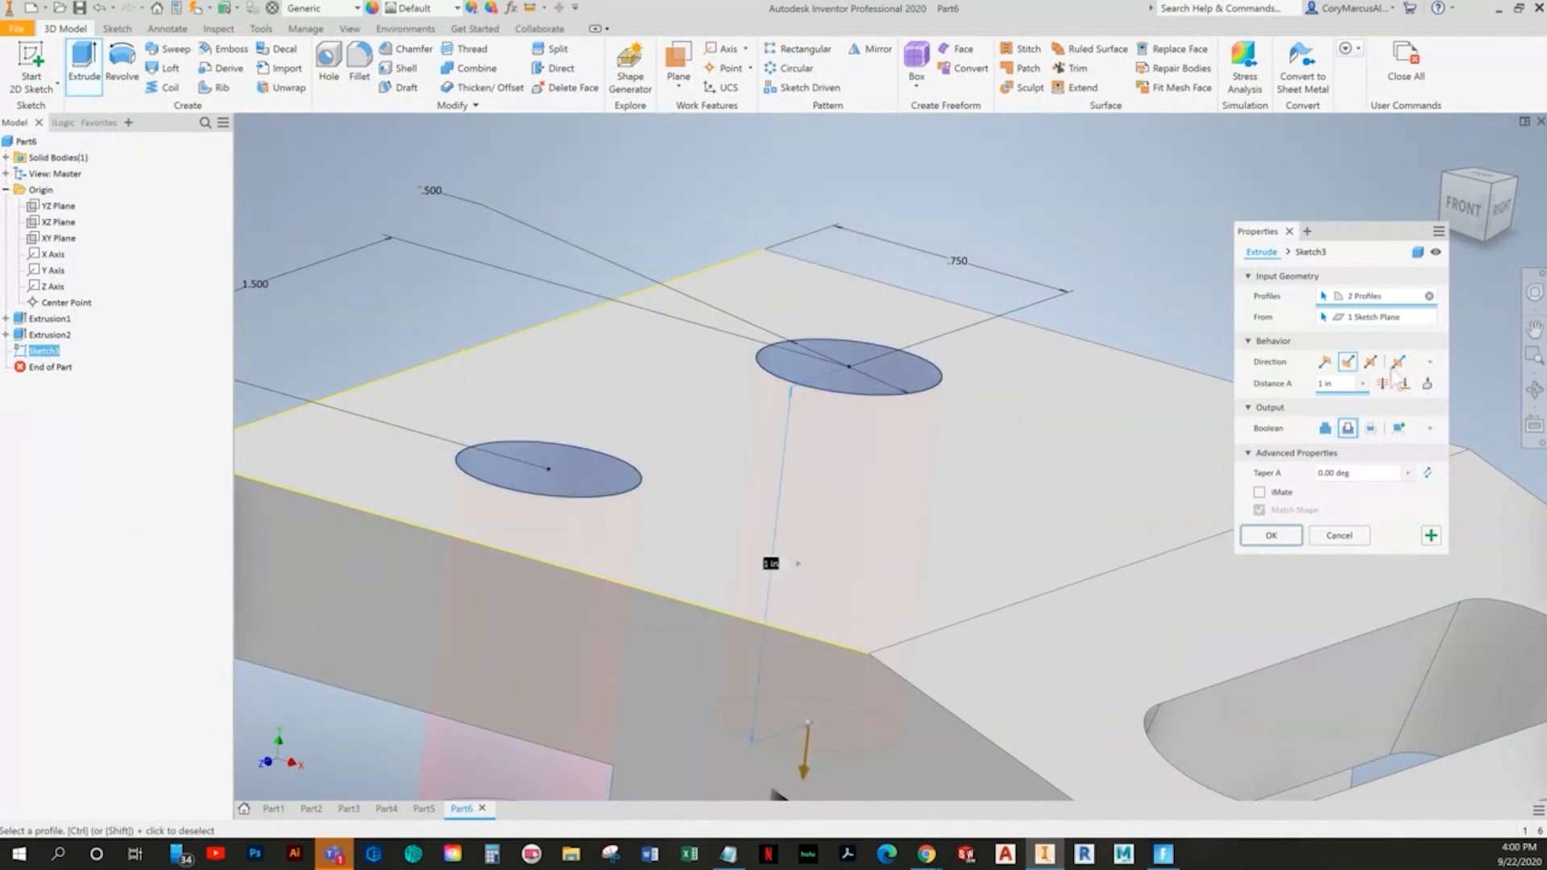
{"action": "left_click", "coordinate": [1257, 539]}
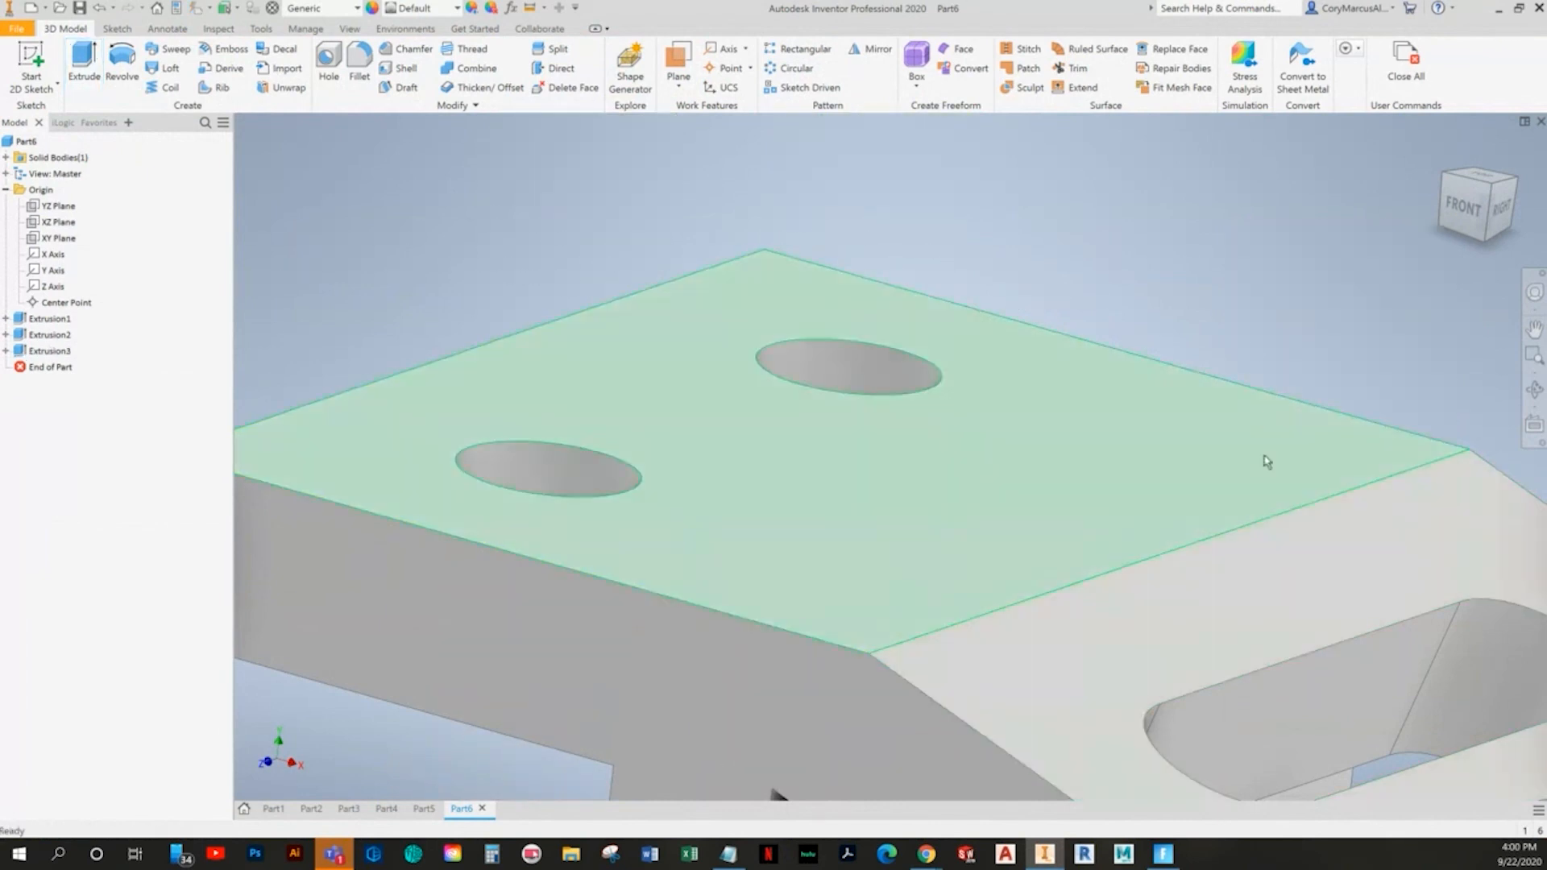
{"action": "key", "text": "F6"}
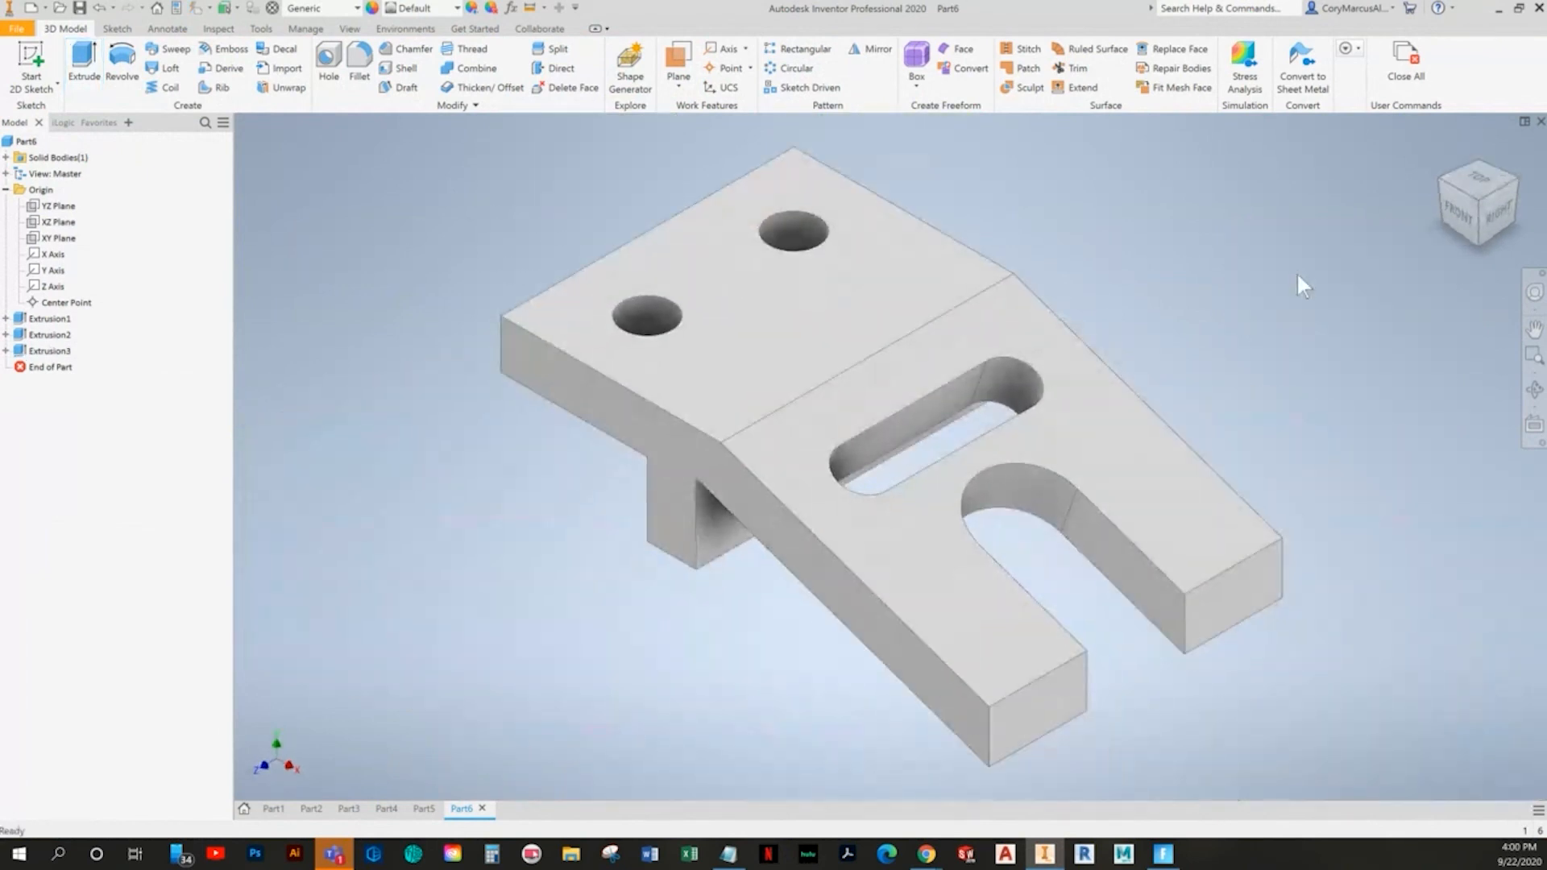
- Check the required material in the textbook and assign Steel, Mild to the part
{"action": "key", "text": "alt+Tab"}
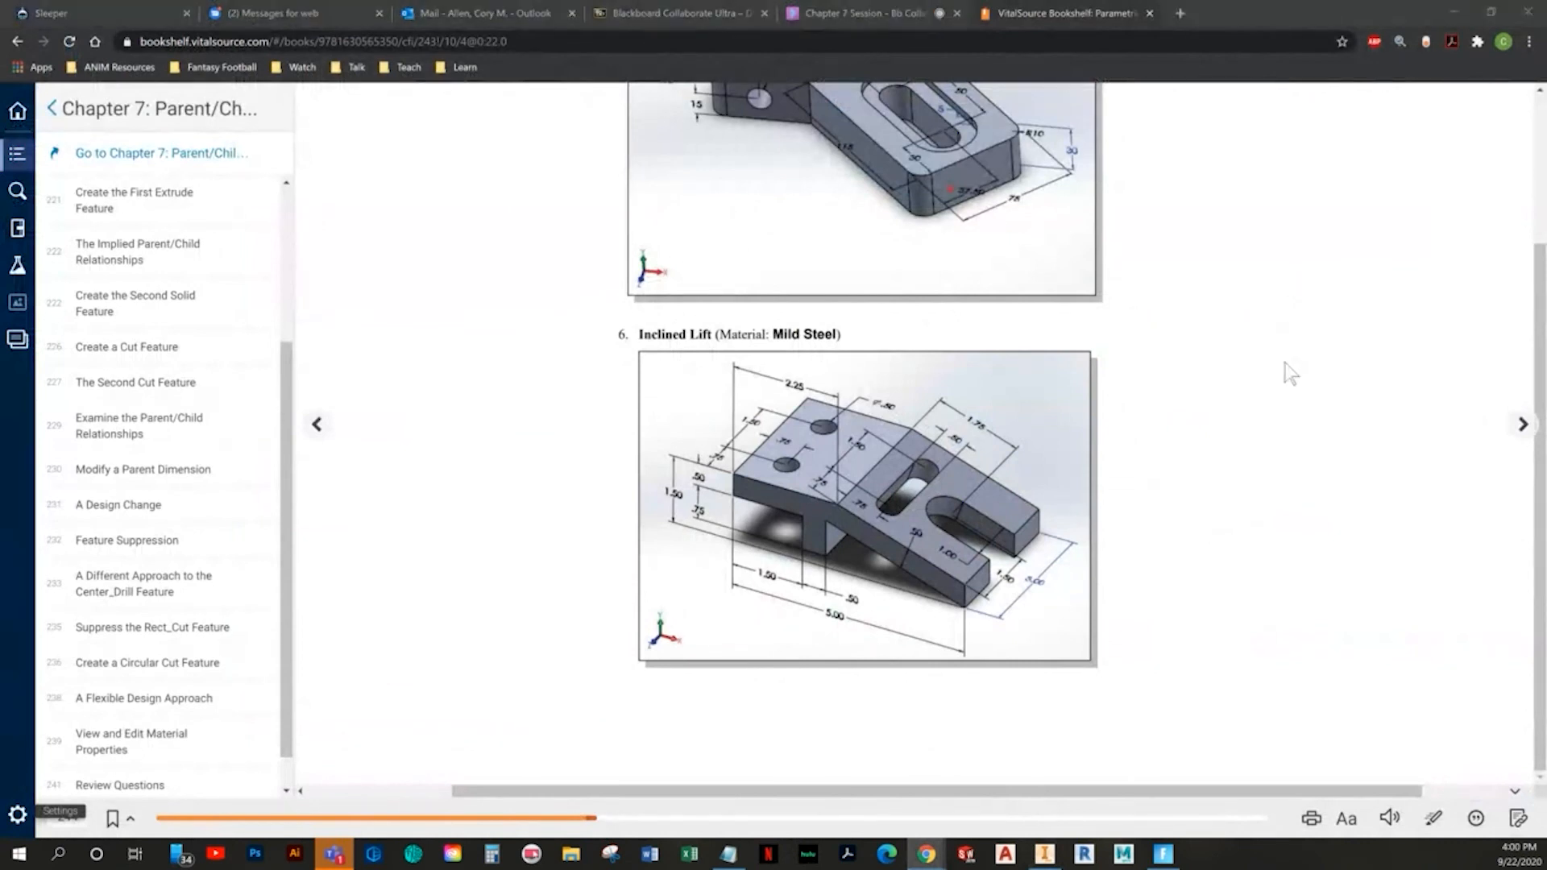
{"action": "key", "text": "alt+Tab"}
{"action": "key", "text": "alt+Tab"}
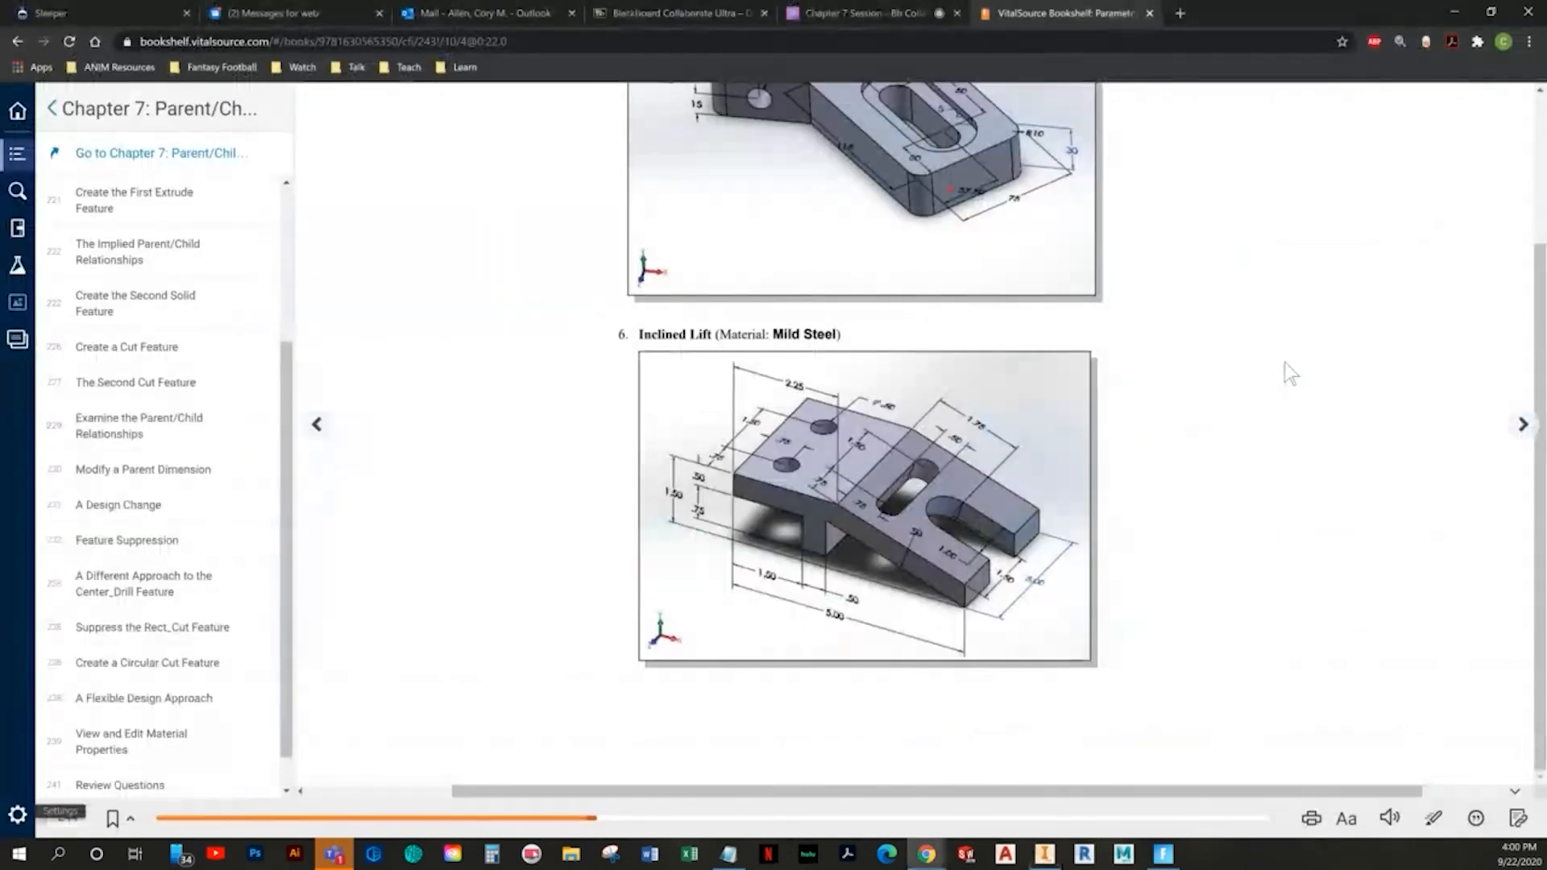
{"action": "key", "text": "alt+Tab"}
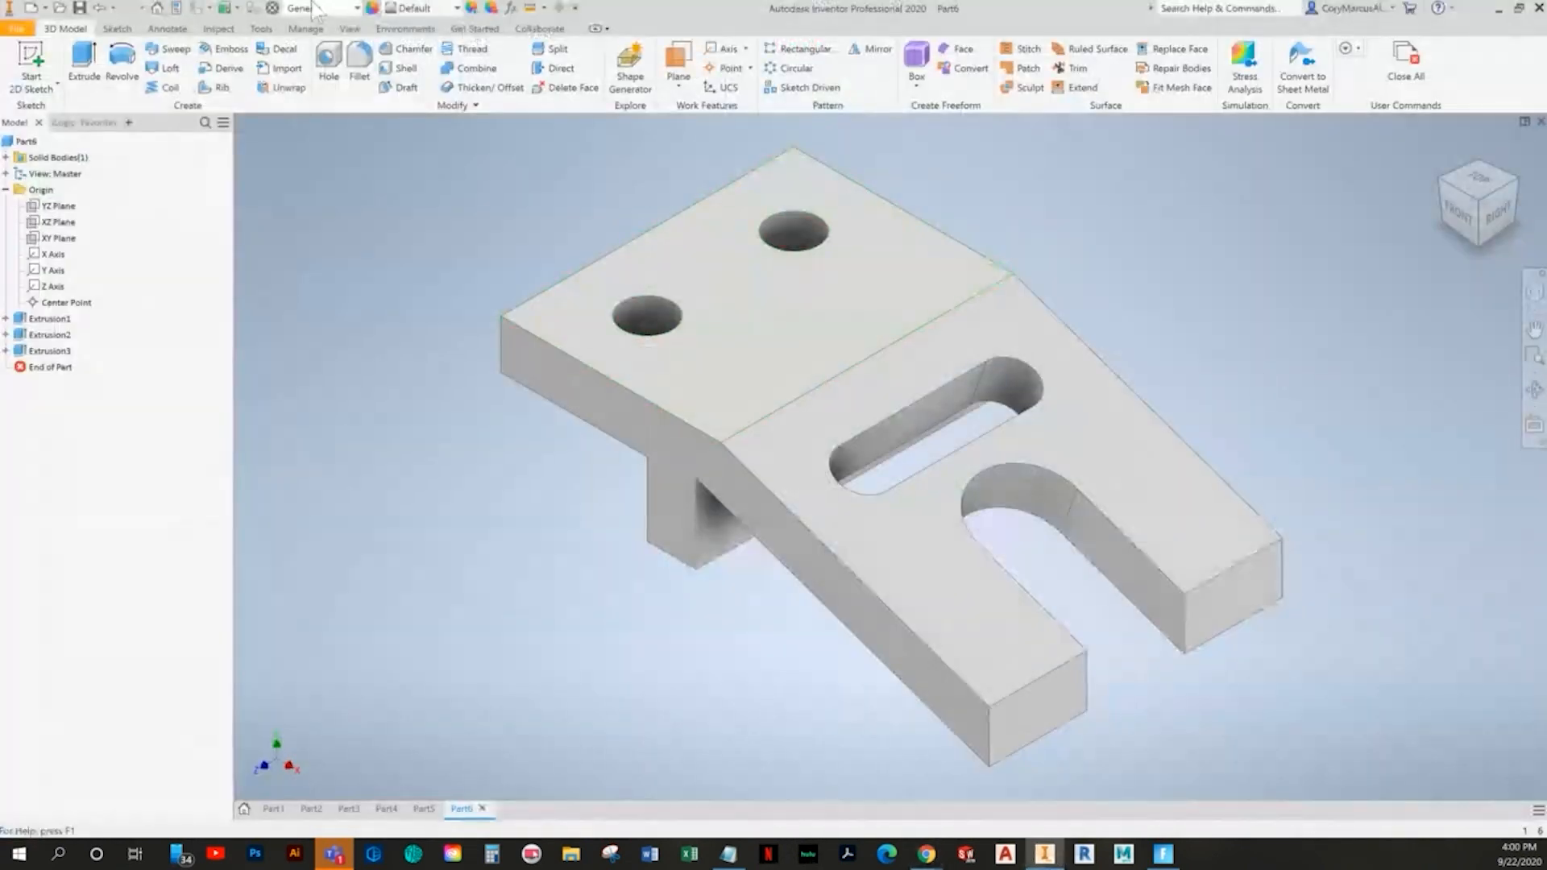
{"action": "left_click", "coordinate": [316, 9]}
{"action": "scroll", "coordinate": [326, 524], "scroll_direction": "down", "scroll_amount": 5}
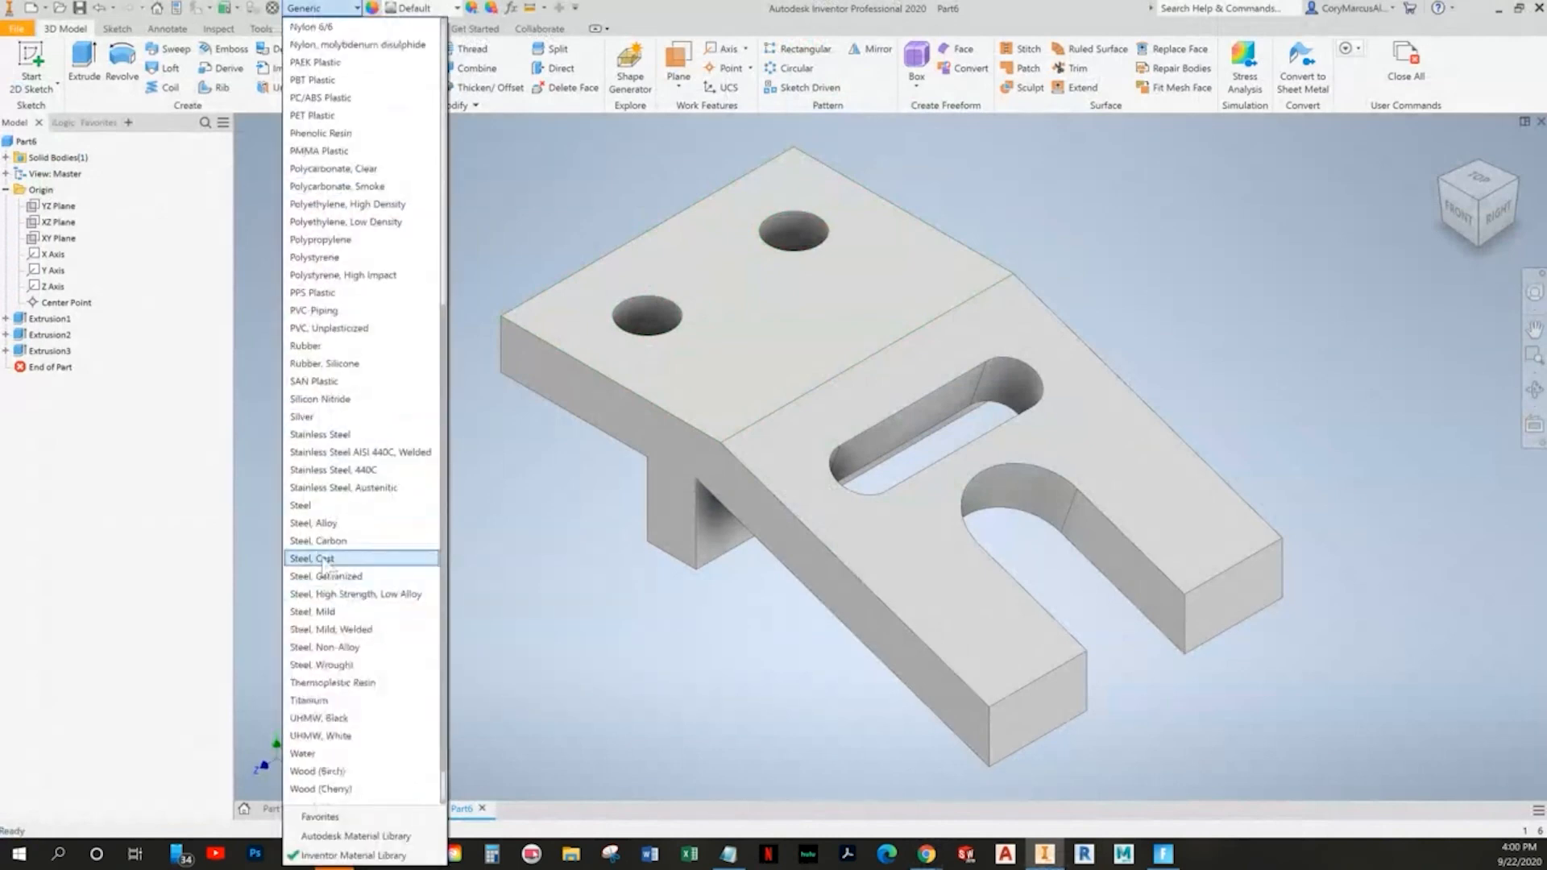
{"action": "left_click", "coordinate": [314, 613]}
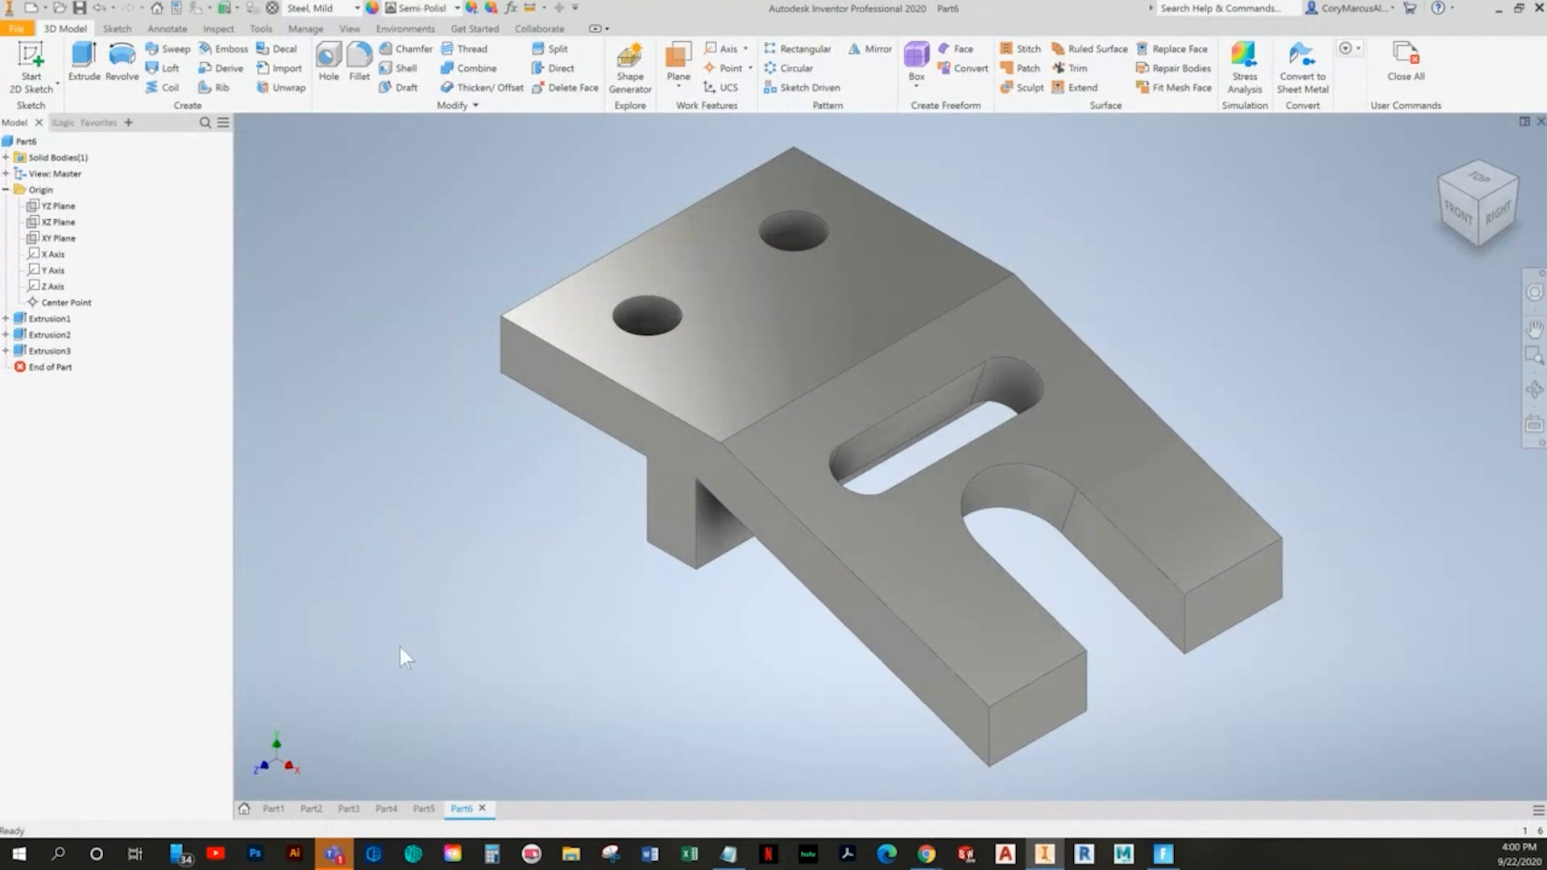
- Look at the textbook page after the Inclined Lift for further exercises, and return to the exercise page
{"action": "key", "text": "alt+Tab"}
{"action": "left_click", "coordinate": [1522, 427]}
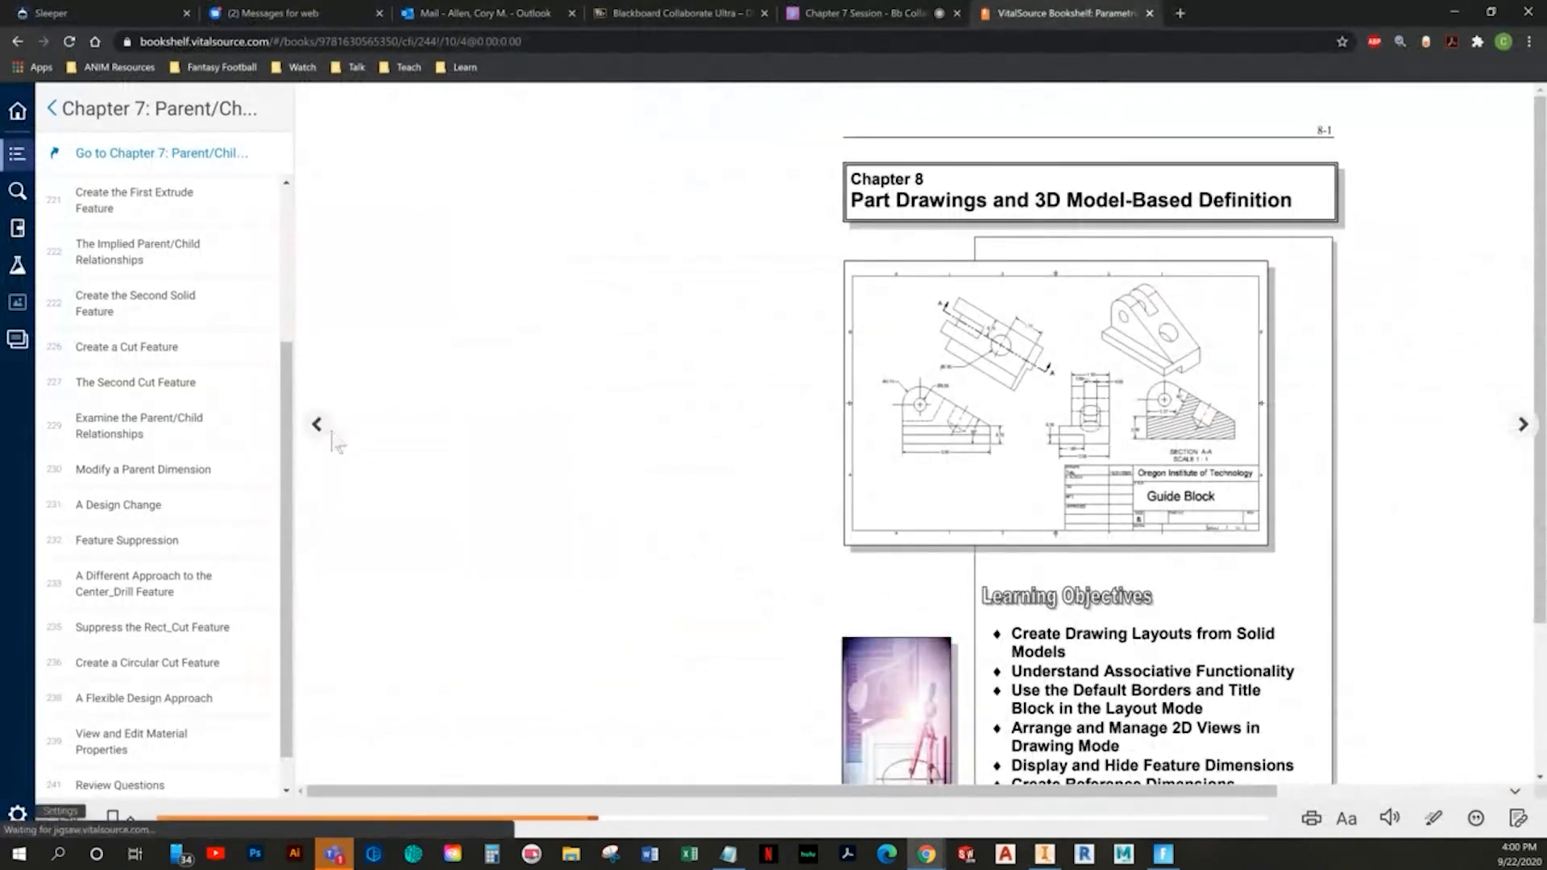
{"action": "left_click", "coordinate": [317, 427]}
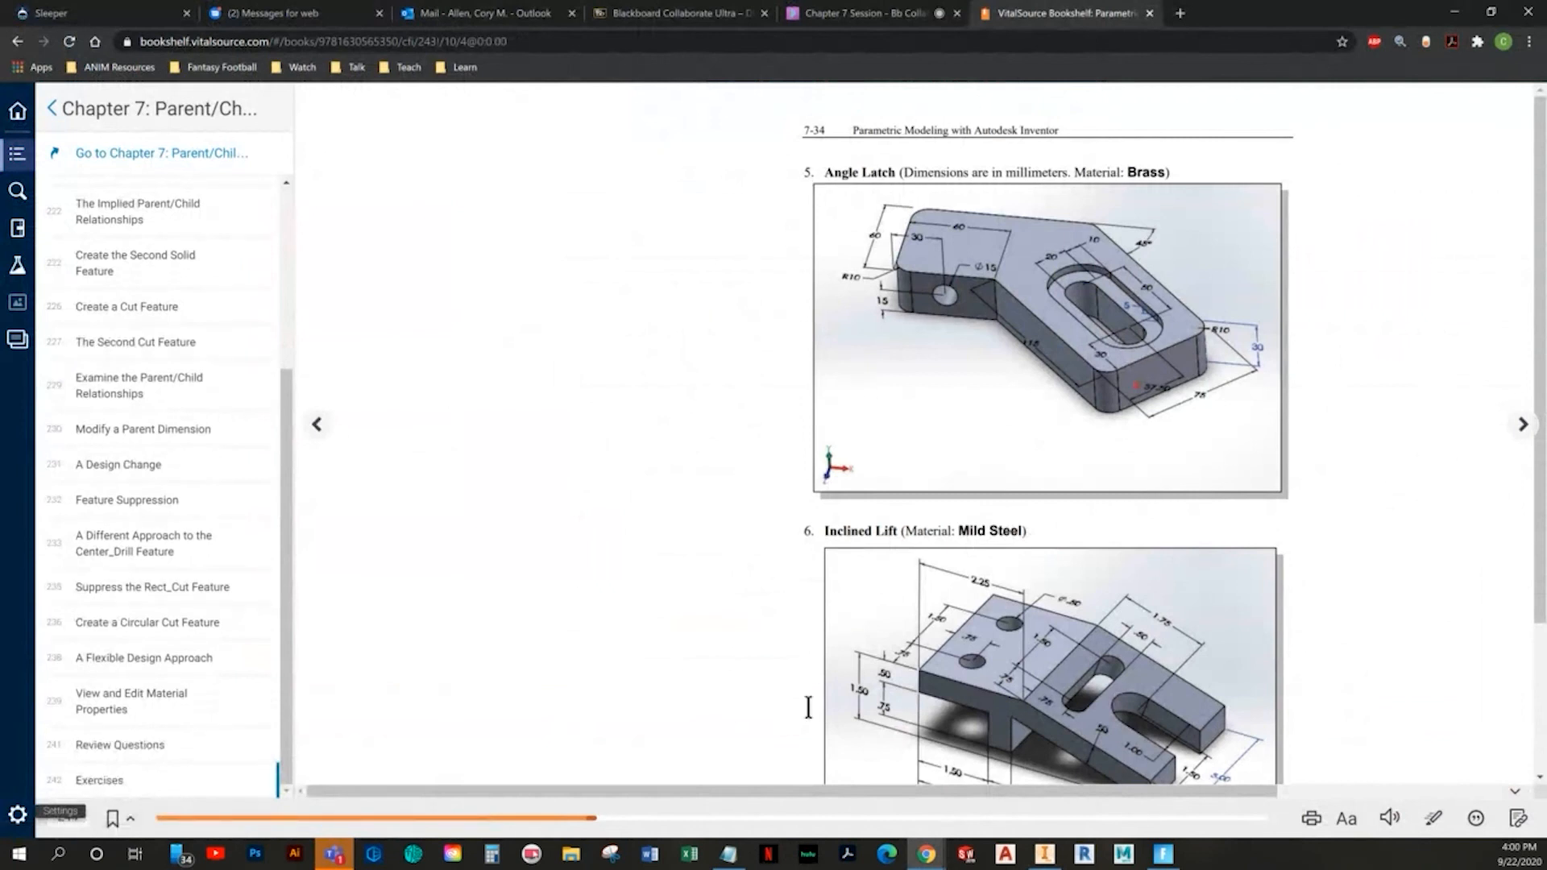